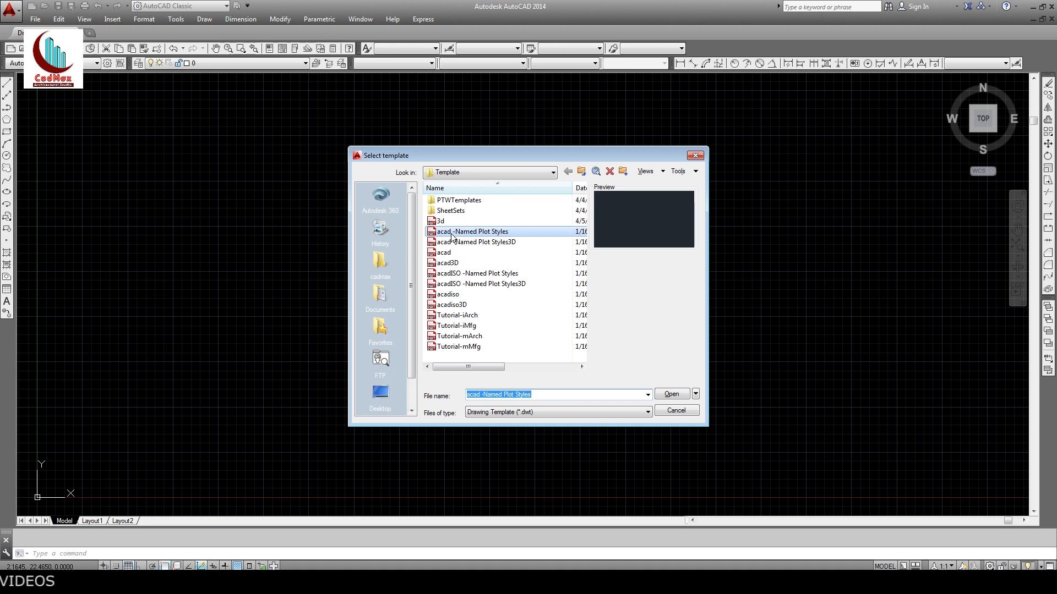
Step: Create a new drawing from the acad -Named Plot Styles template
click(466, 232)
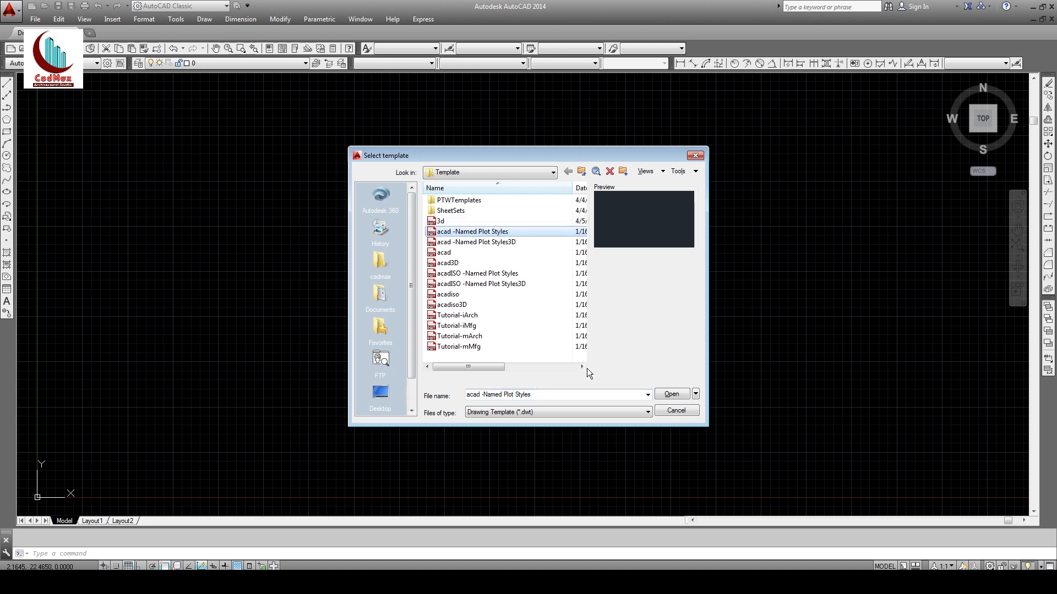
click(671, 397)
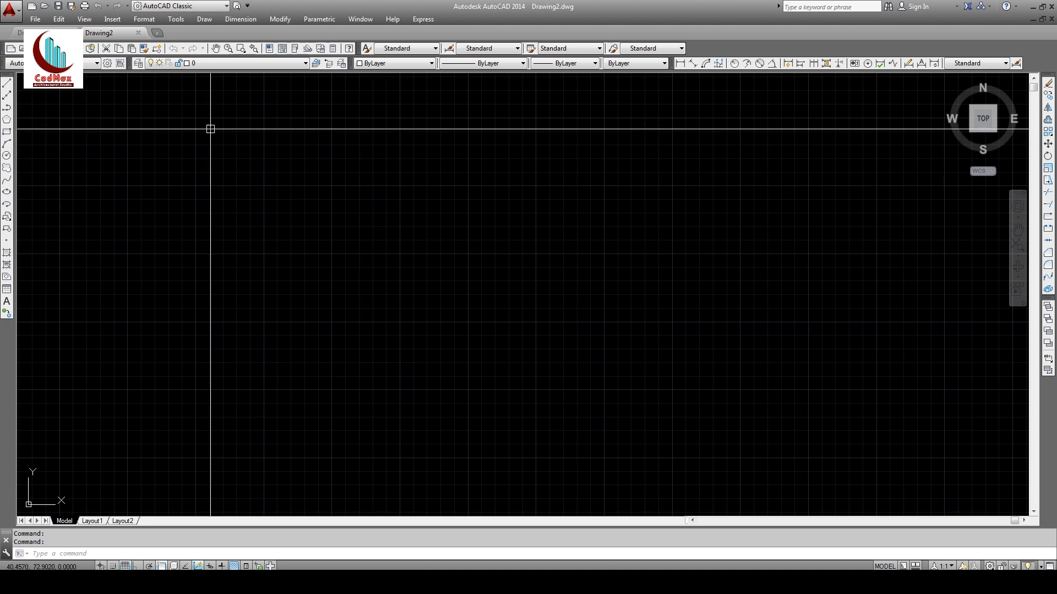
Step: Create layers wal, dw, fur, text, dim and hatch in the Layer Properties Manager
click(138, 63)
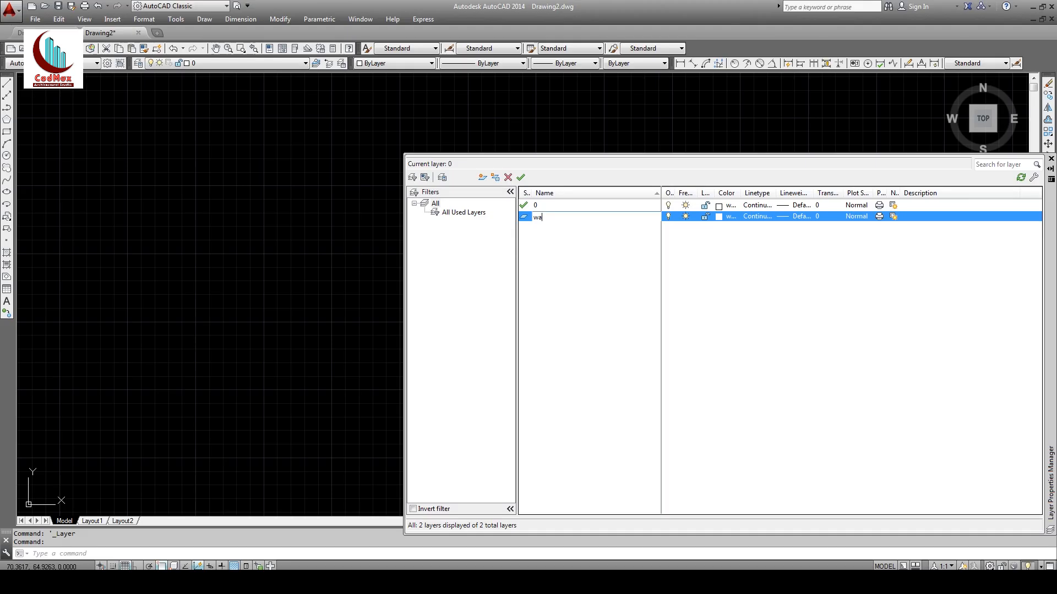
key(Return)
key(Return)
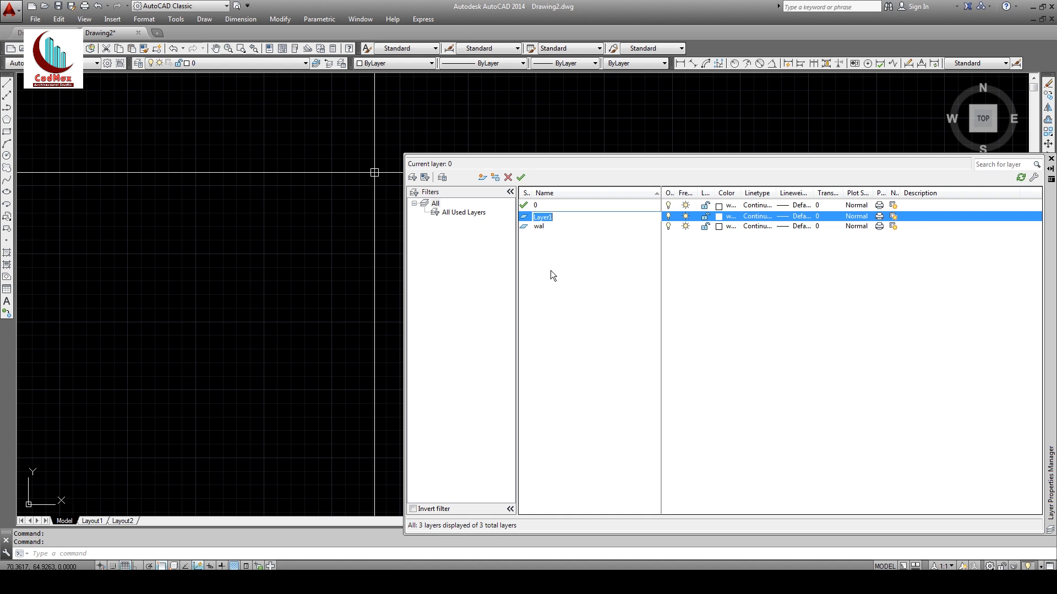
text(dw)
key(Return)
key(Return)
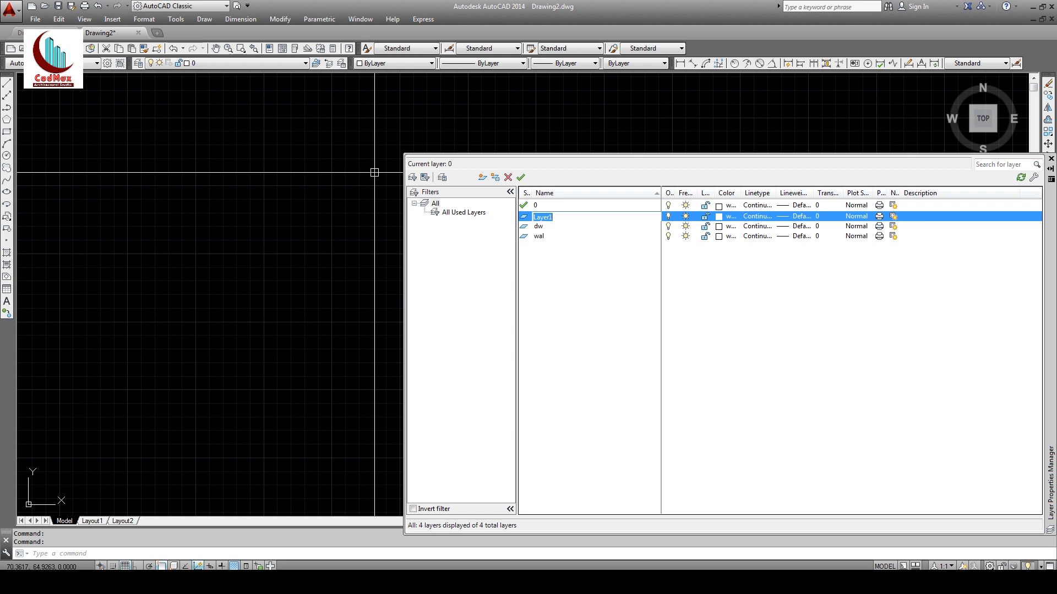
text(fur)
key(Return)
key(Return)
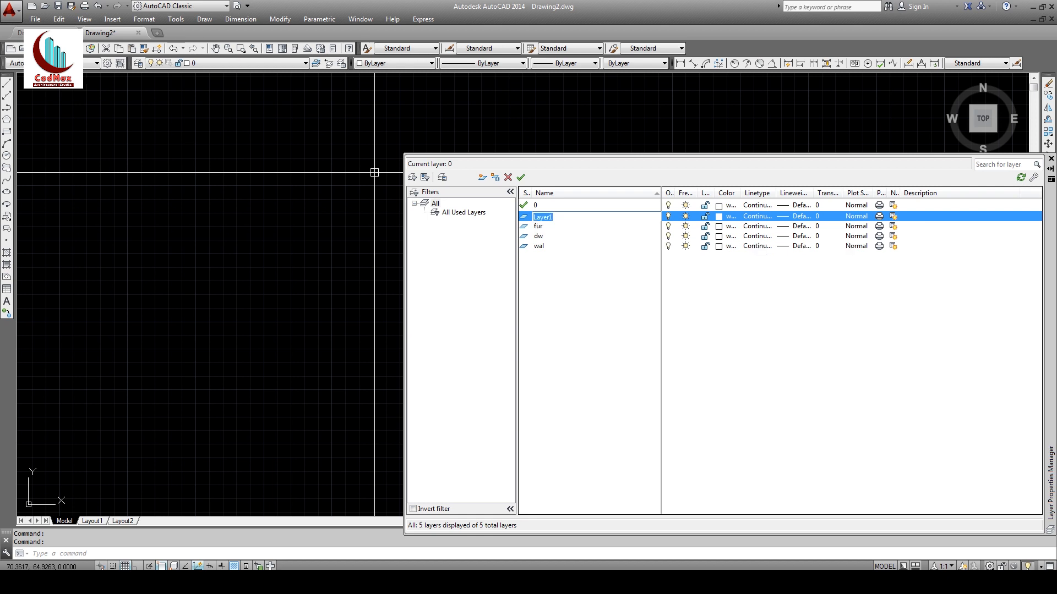
text(text)
key(Return)
key(Return)
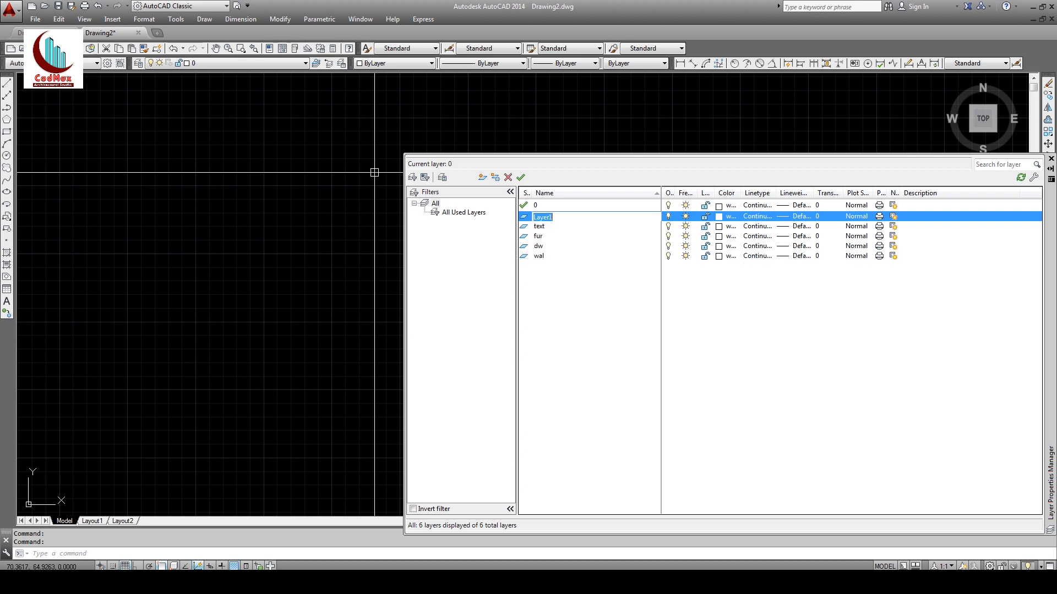
text(dim)
key(Return)
key(Return)
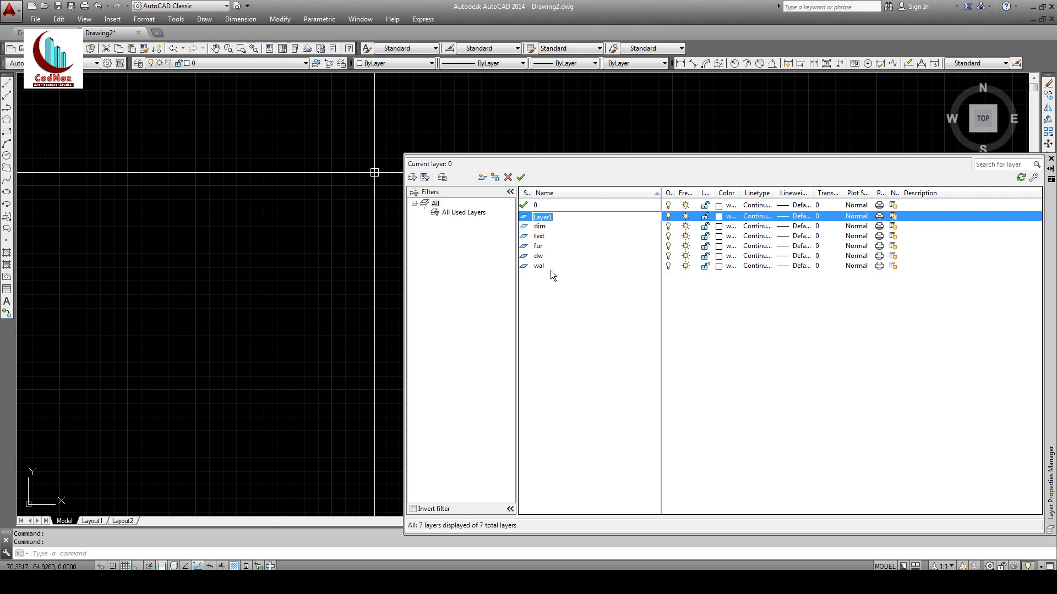
text(hatch)
key(Return)
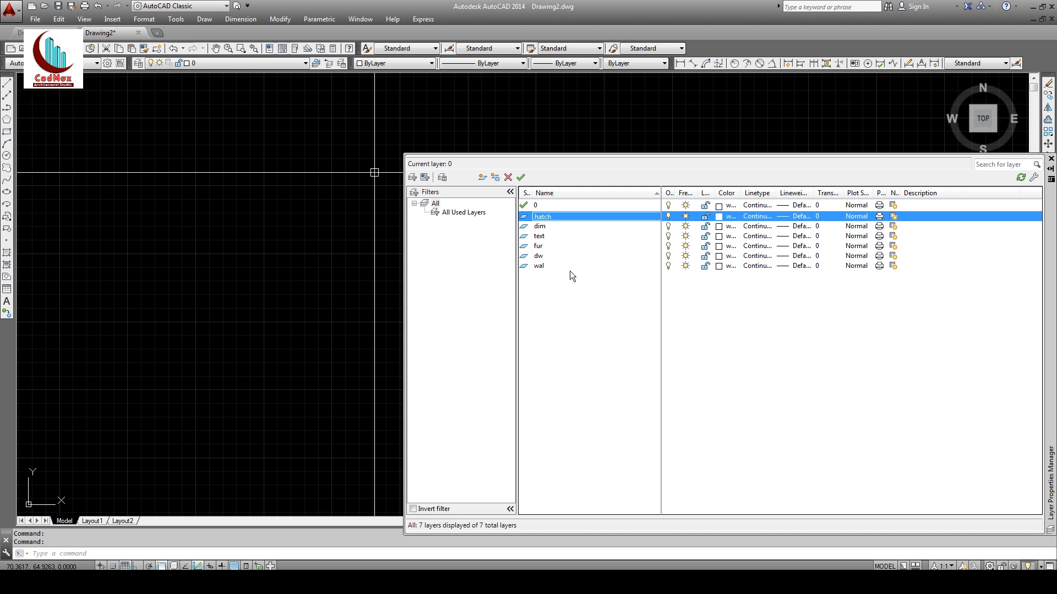
Step: Color layer dw cyan, fur color 31, and text magenta
click(719, 256)
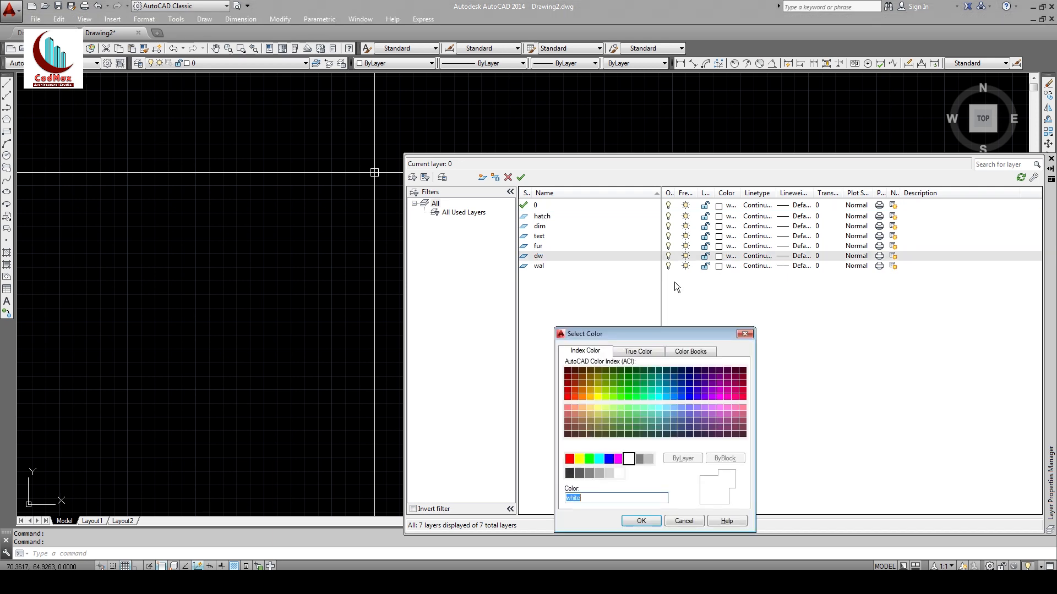
click(599, 459)
click(633, 521)
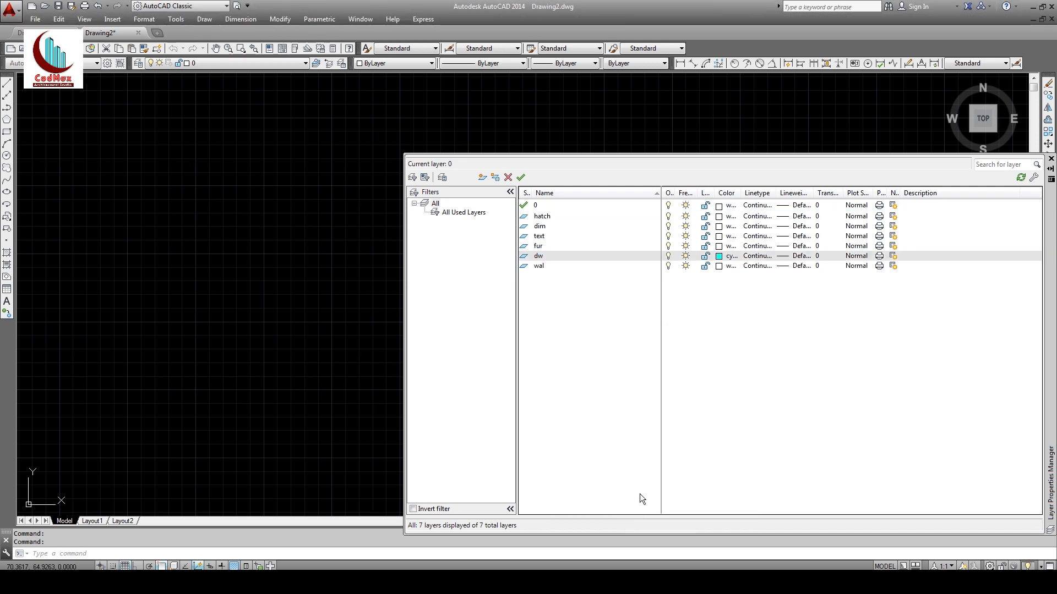
click(719, 246)
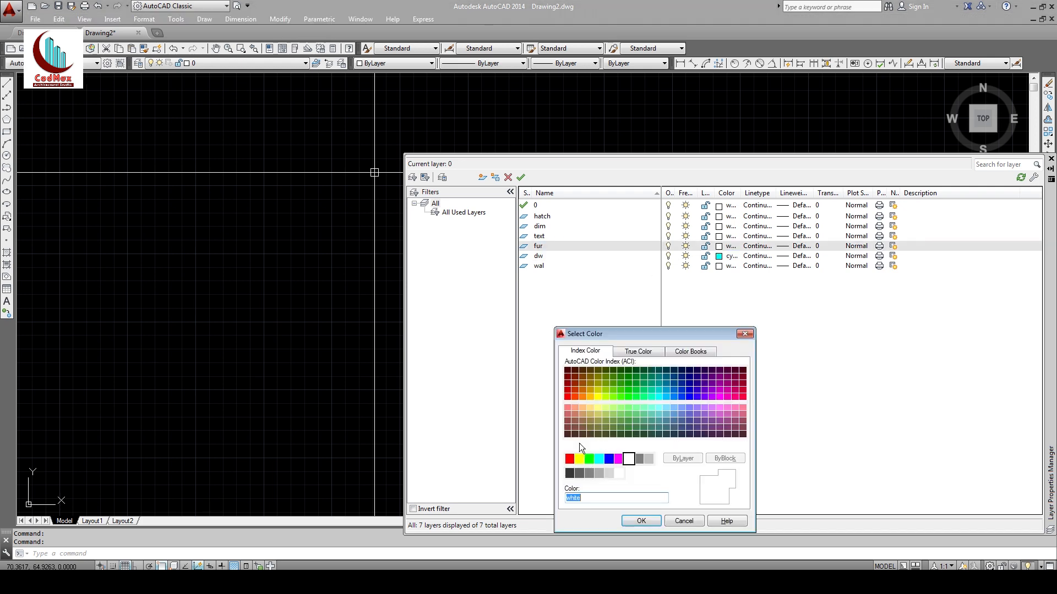
click(585, 408)
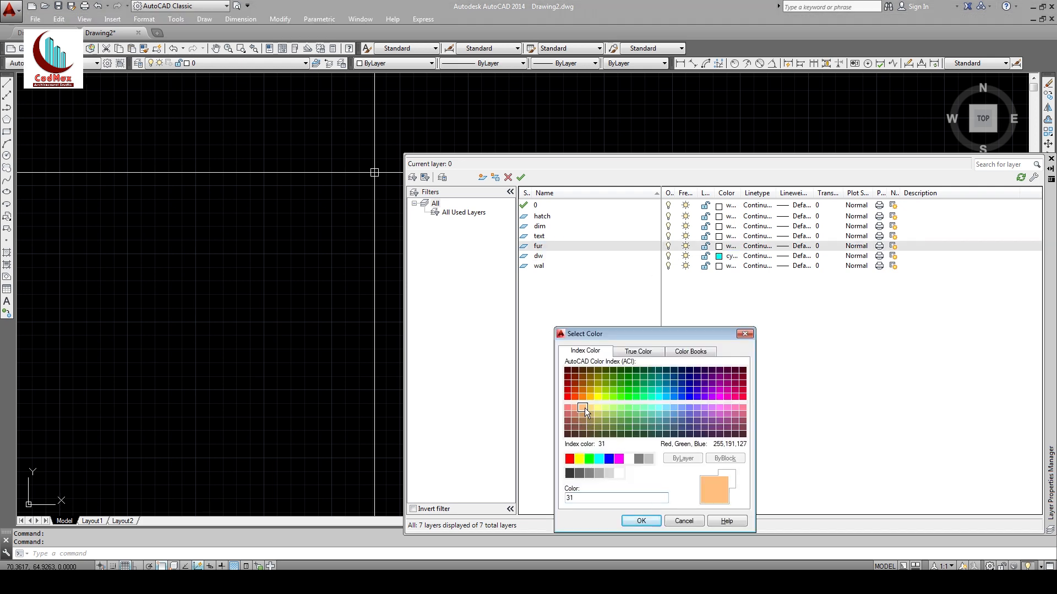
click(641, 520)
click(719, 236)
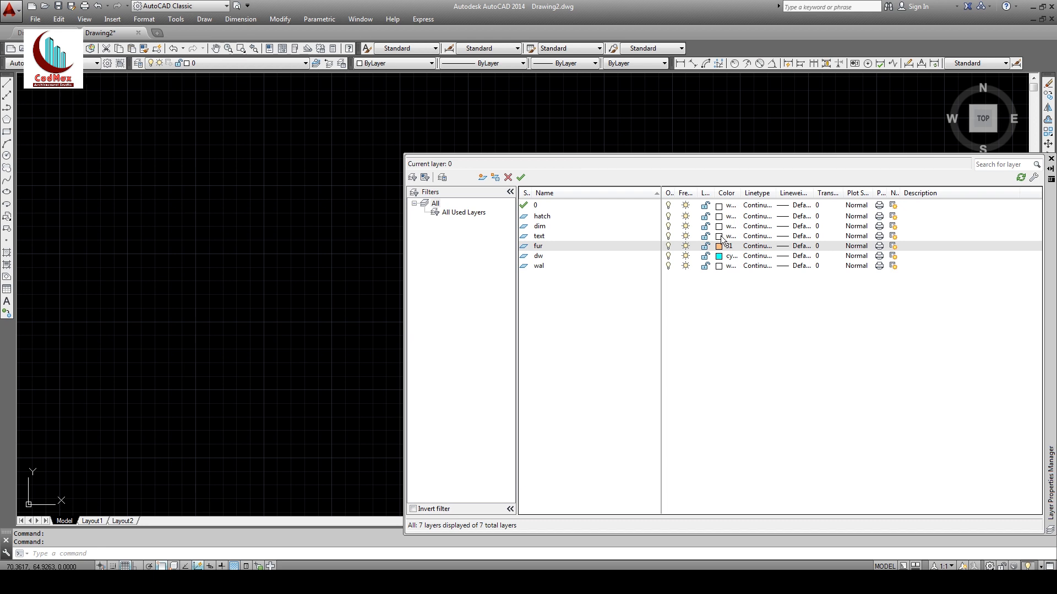
click(619, 458)
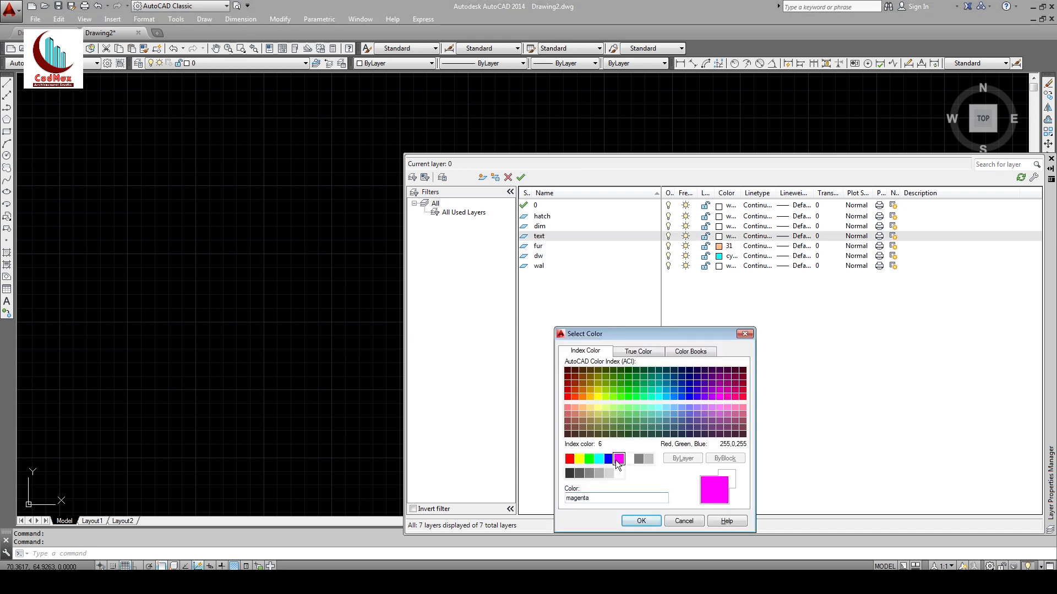
click(641, 521)
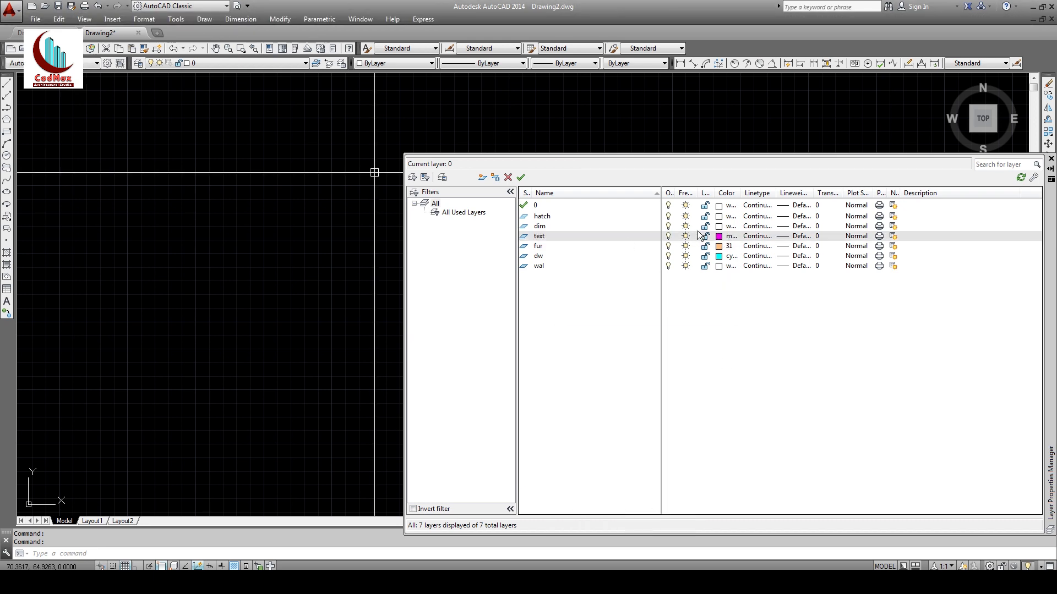
Step: Color layer dim green and hatch color 253, then close the Layer Properties Manager
click(719, 226)
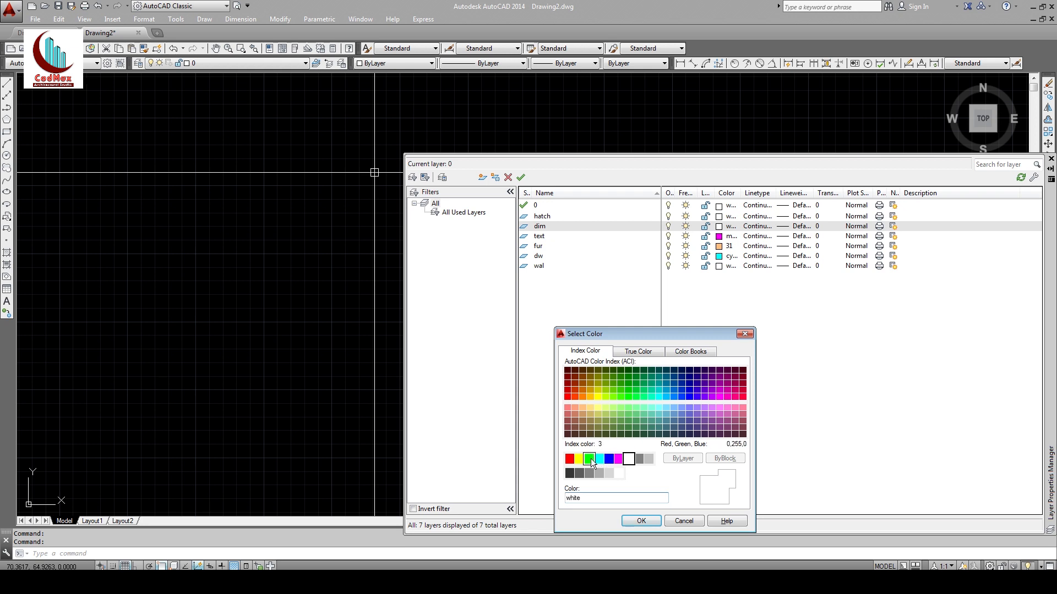
click(589, 459)
click(640, 521)
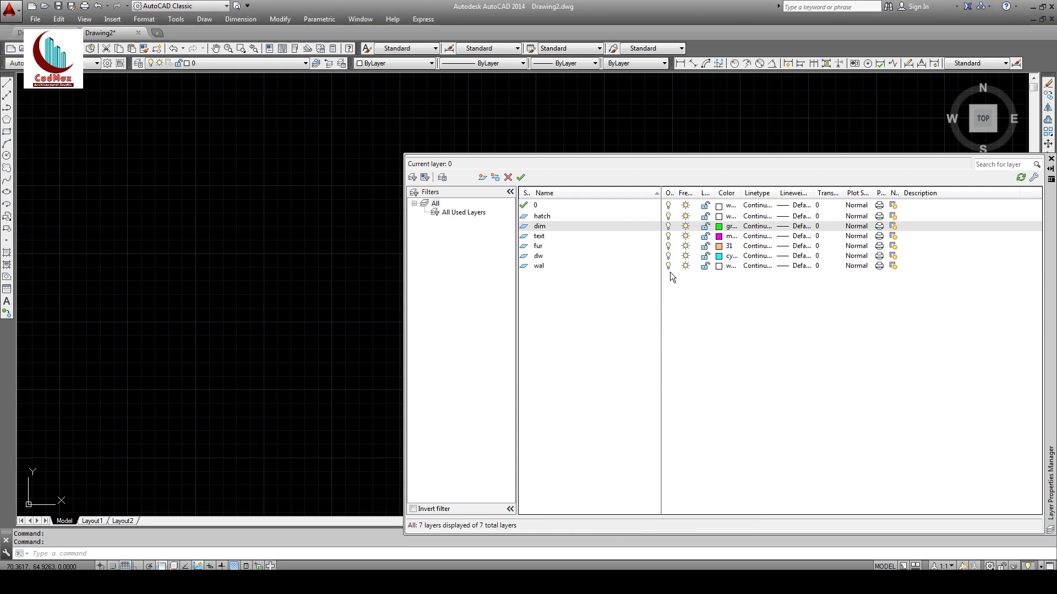
click(719, 217)
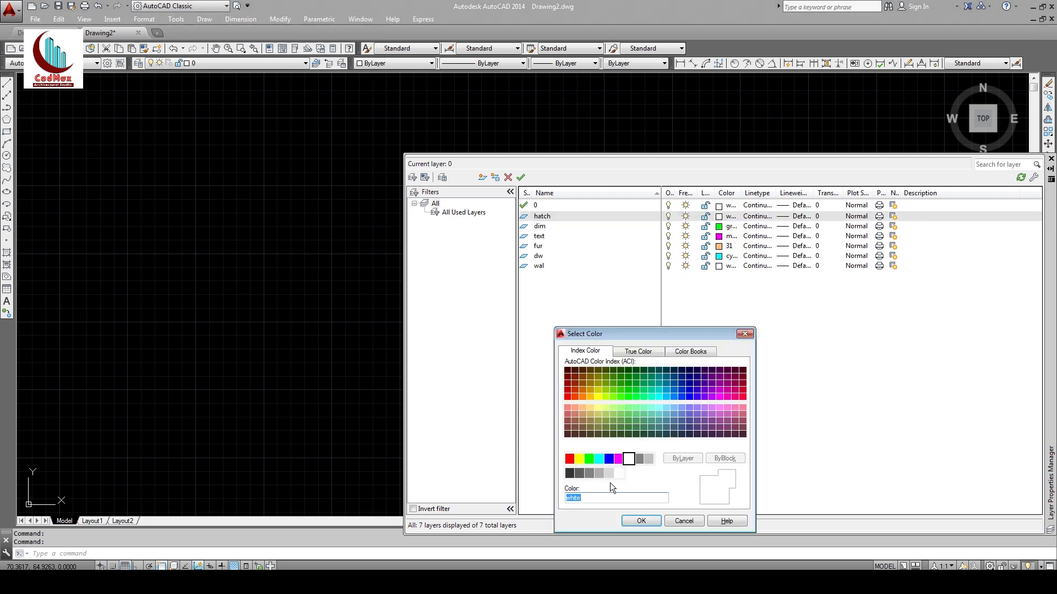
click(599, 474)
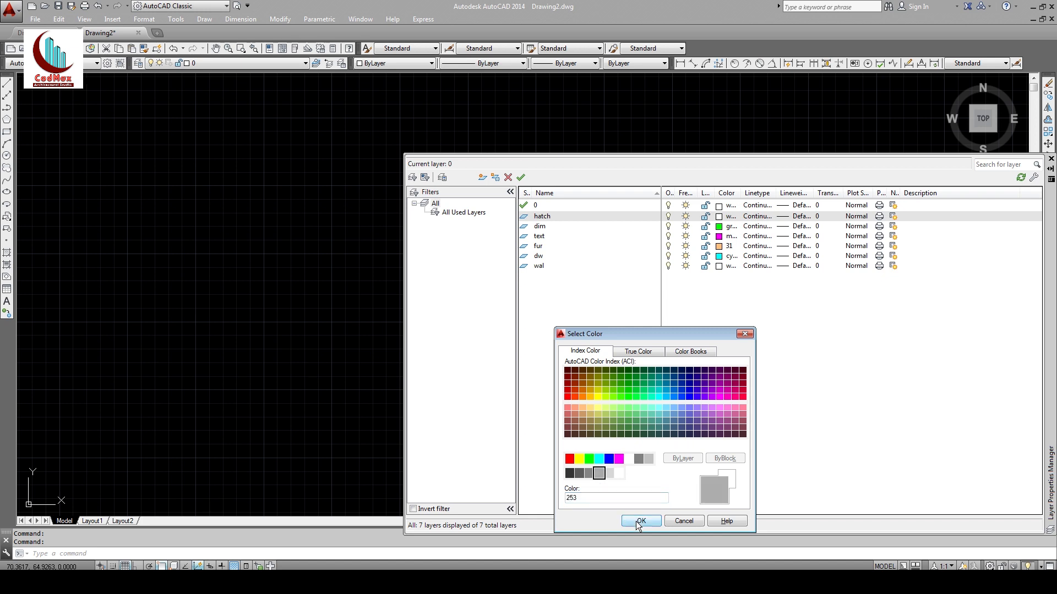
click(640, 521)
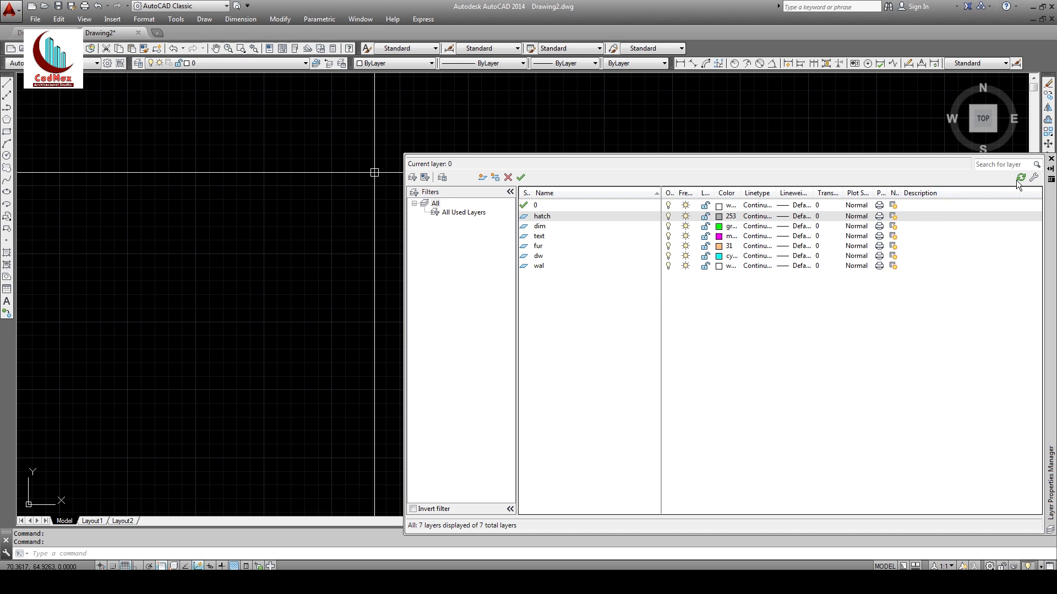
click(1050, 159)
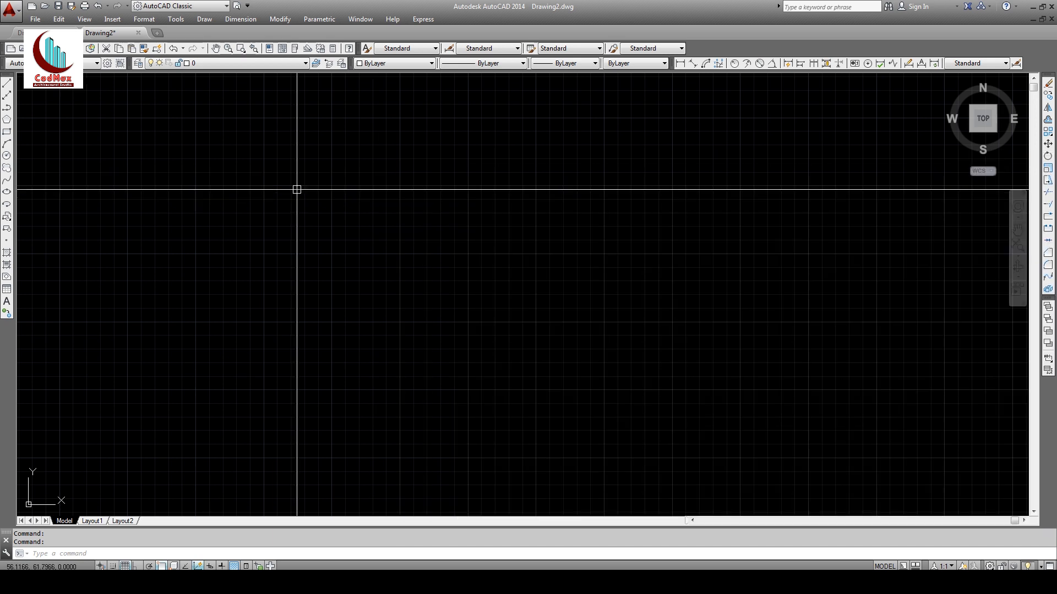
Step: Set drawing length units to Architectural with 0'-0 1/4" precision
click(148, 23)
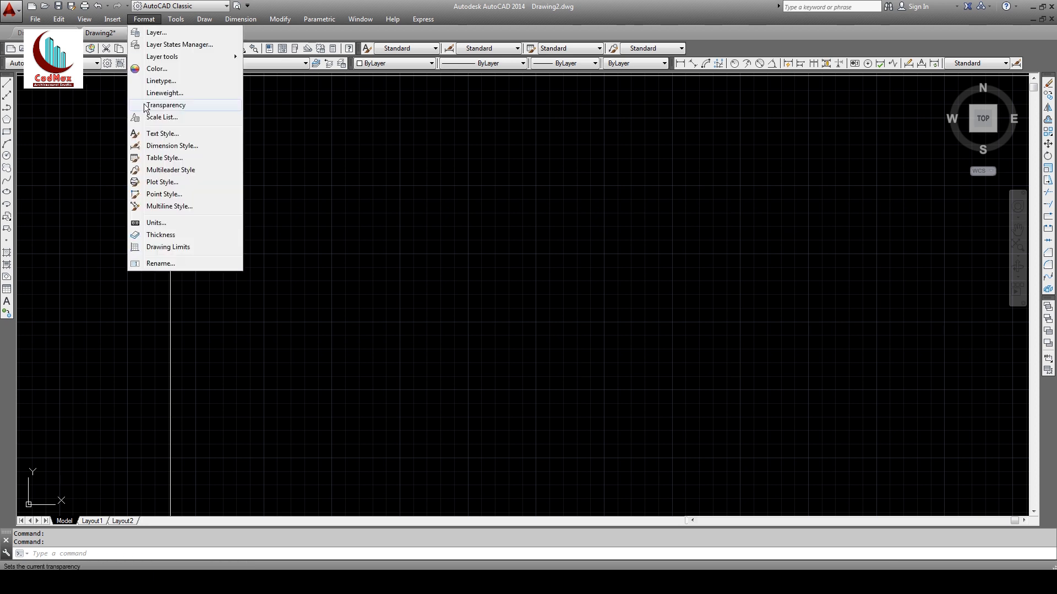
click(154, 224)
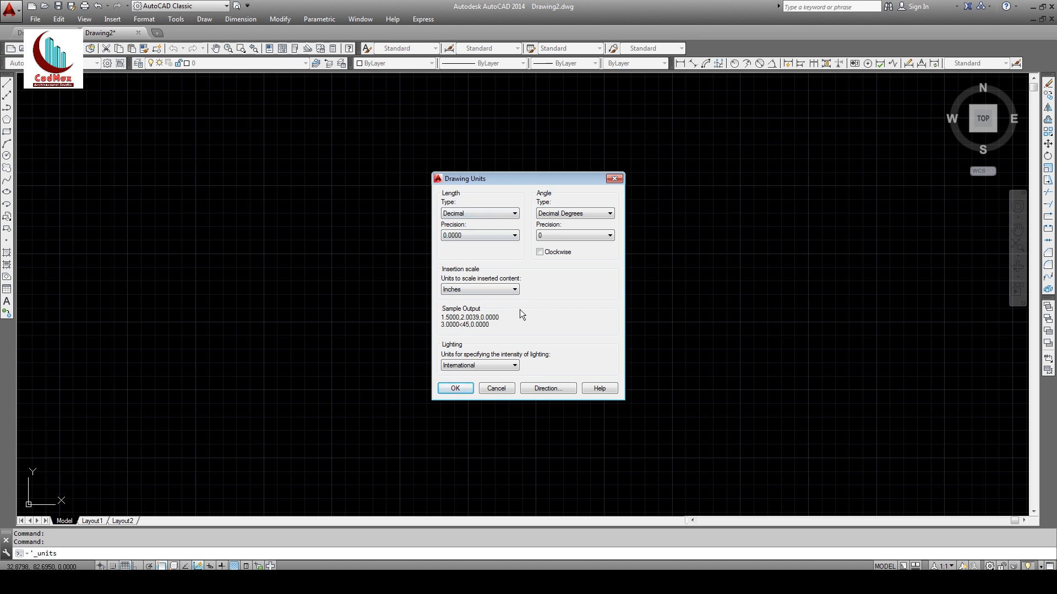
click(512, 214)
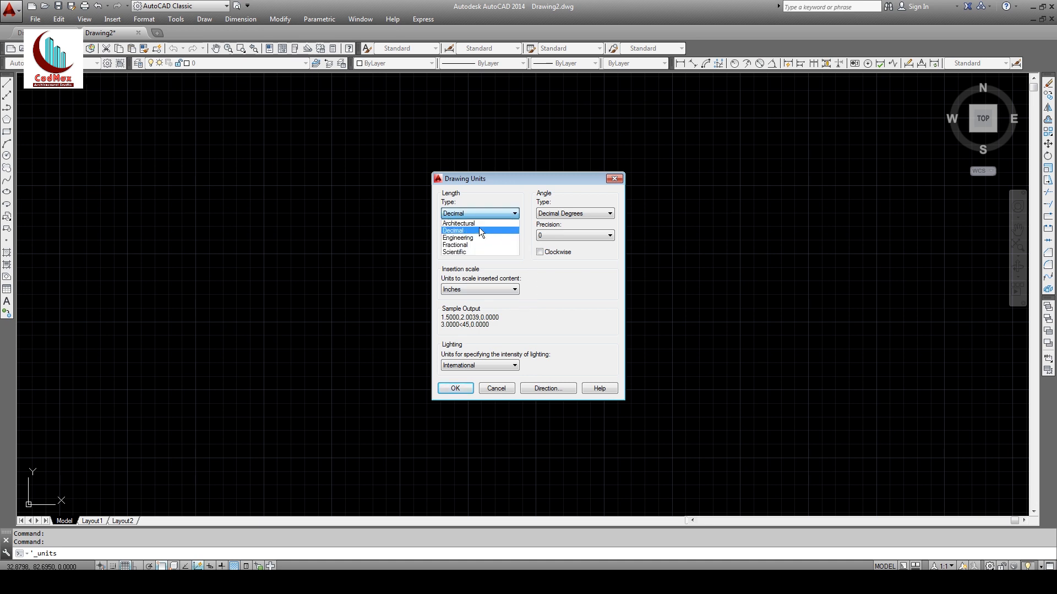
click(471, 223)
click(483, 236)
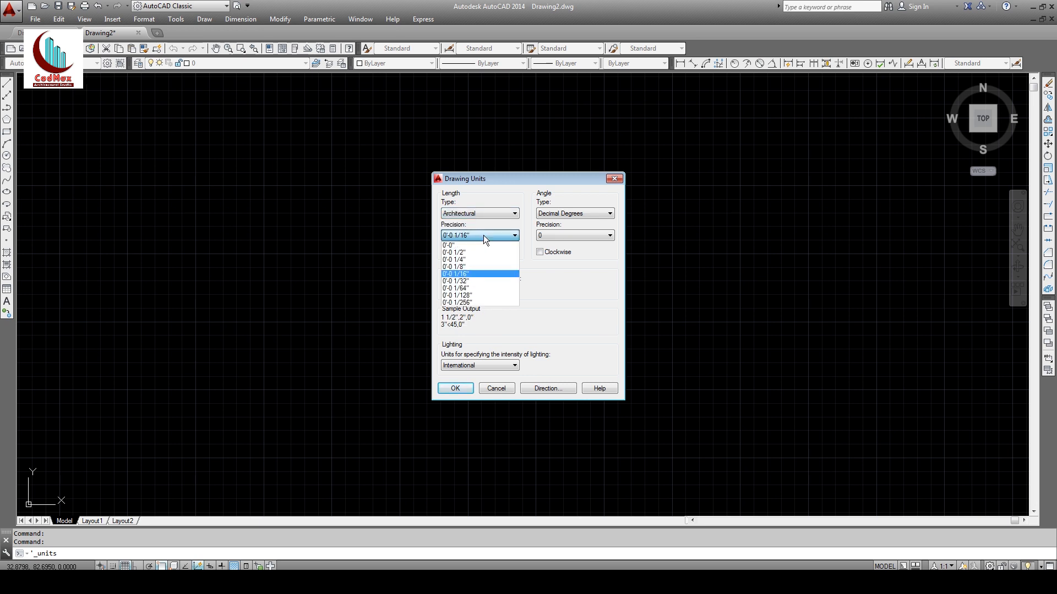
click(452, 259)
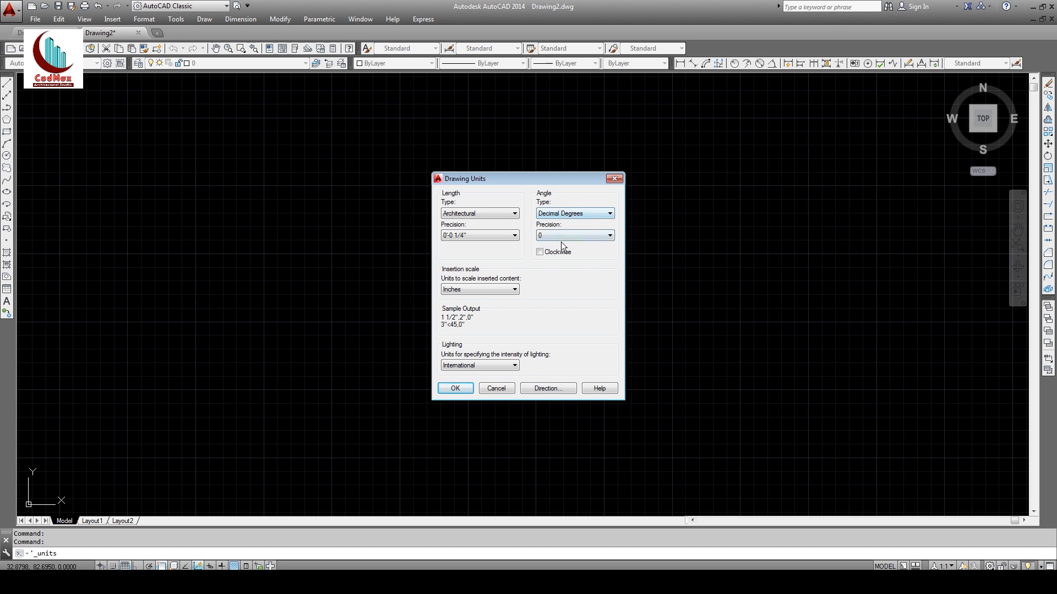
click(458, 387)
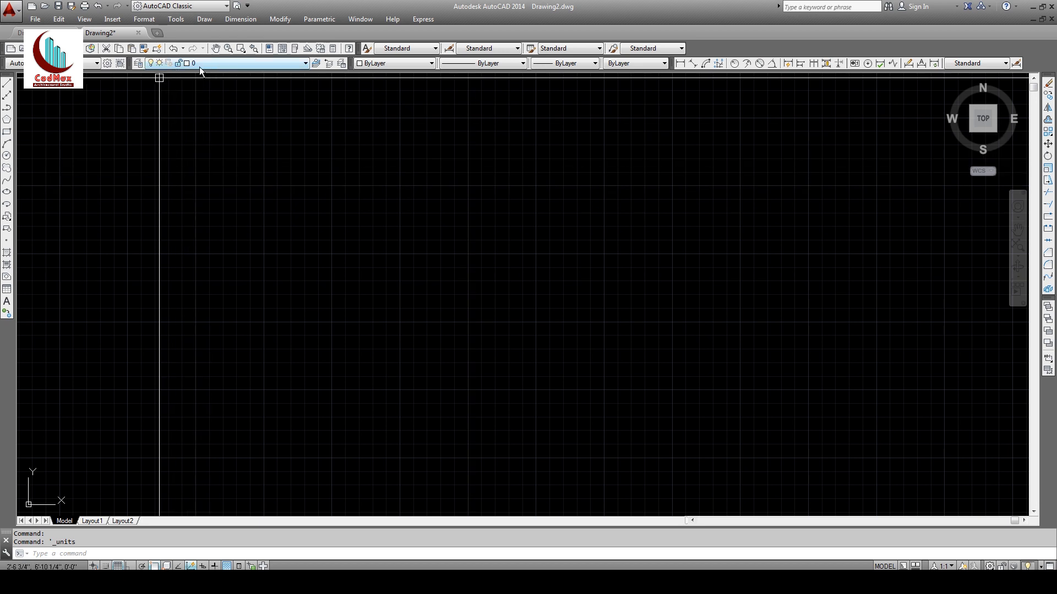
Step: Make wal the current layer and start a line with the grid hidden
click(218, 64)
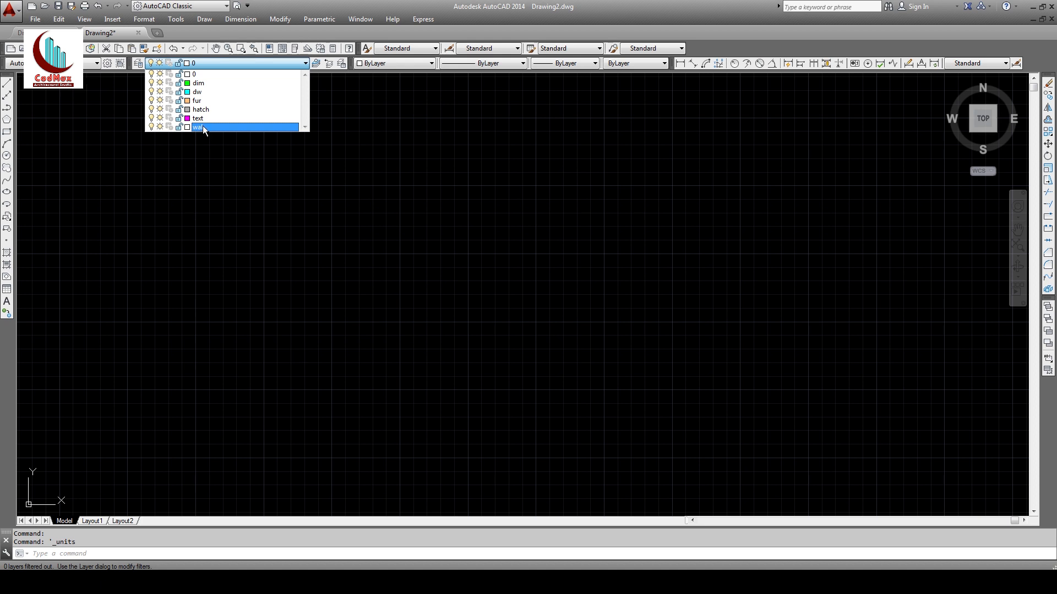
click(197, 127)
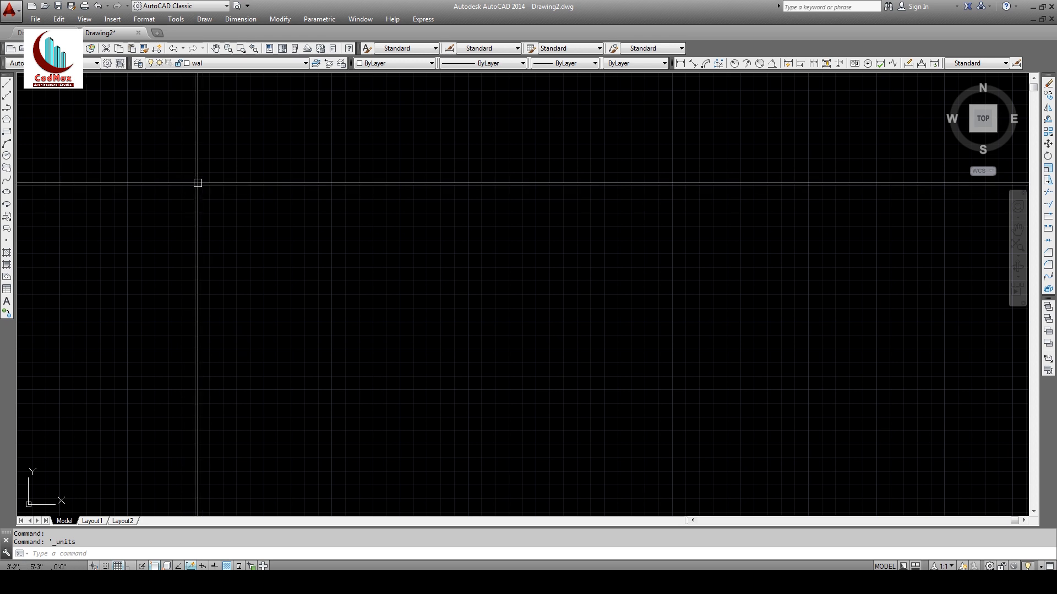
click(6, 84)
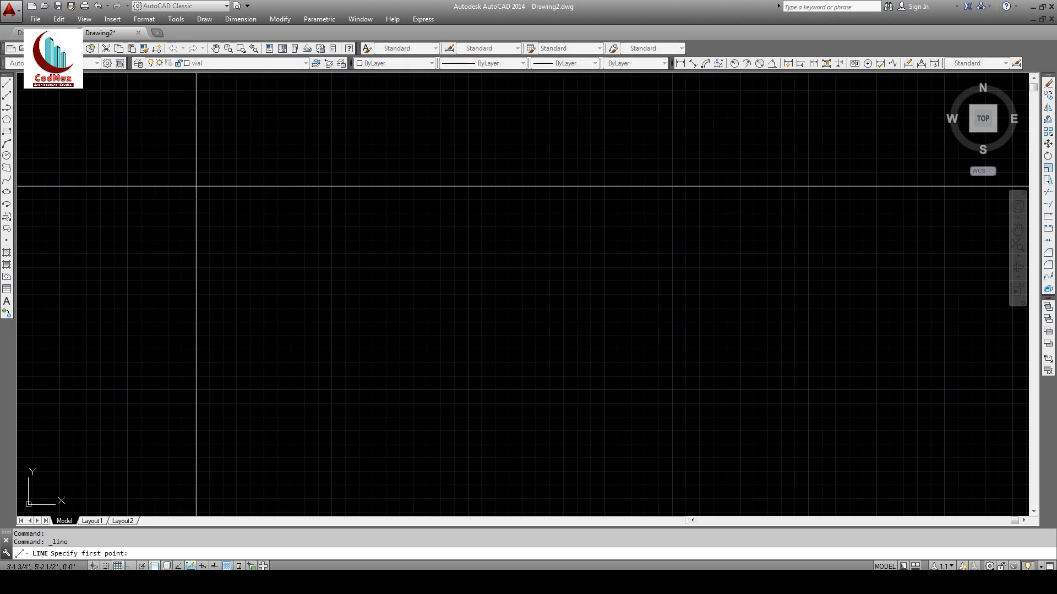
click(190, 173)
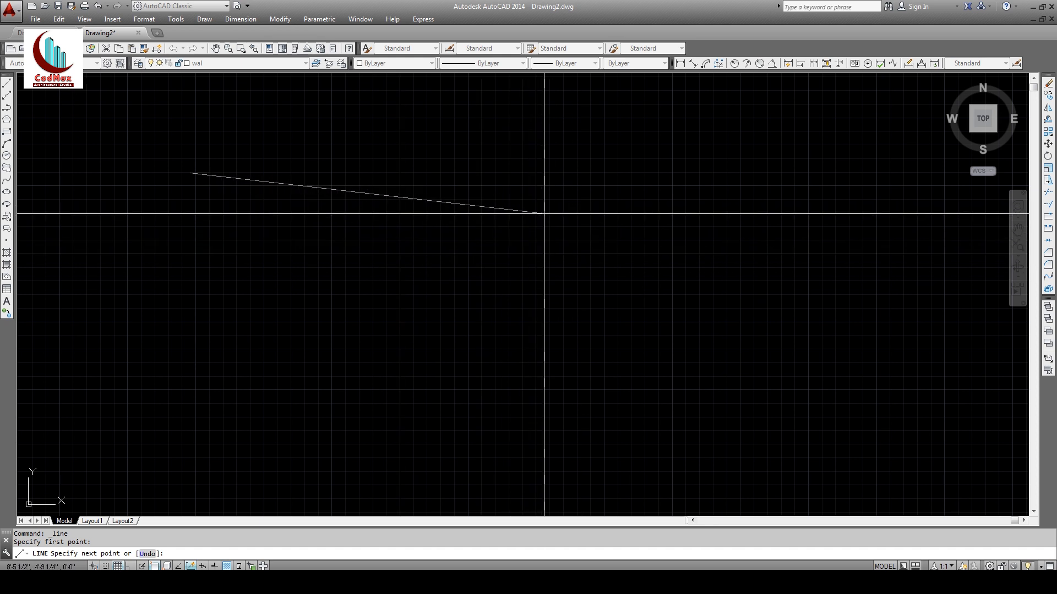
key(F7)
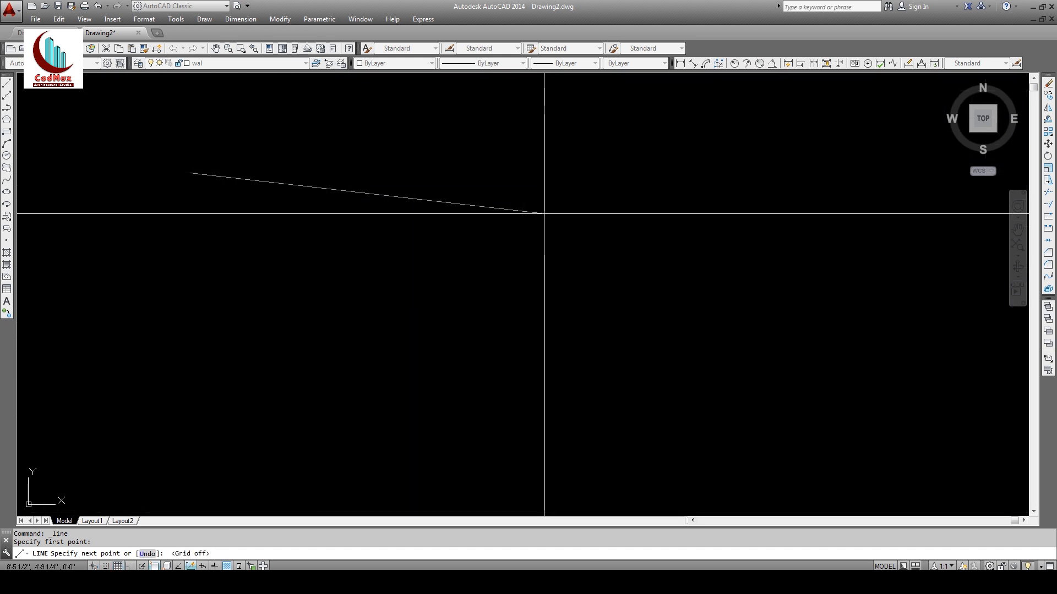
key(F7)
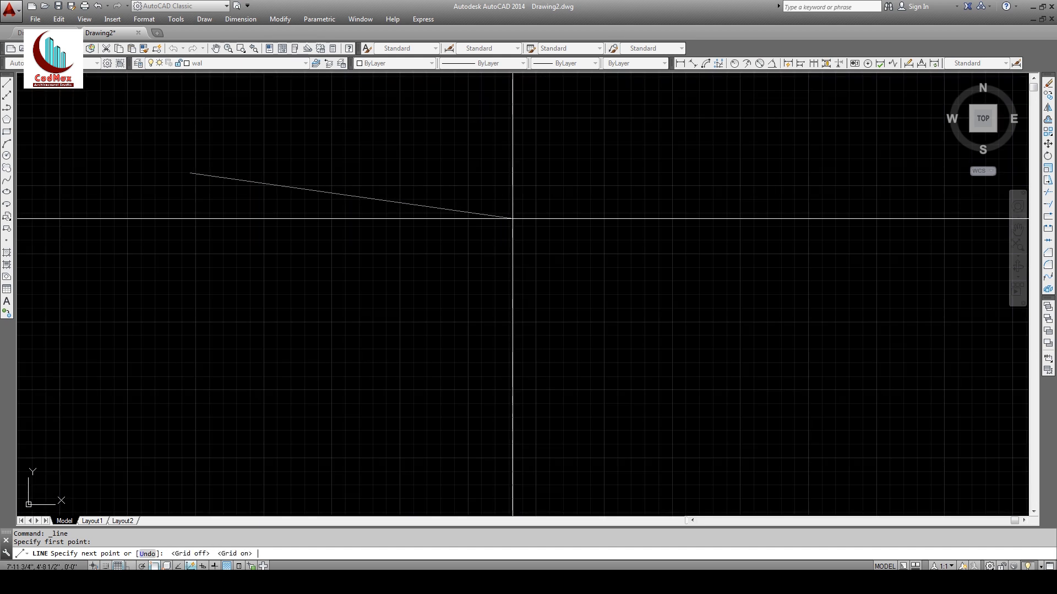
key(F7)
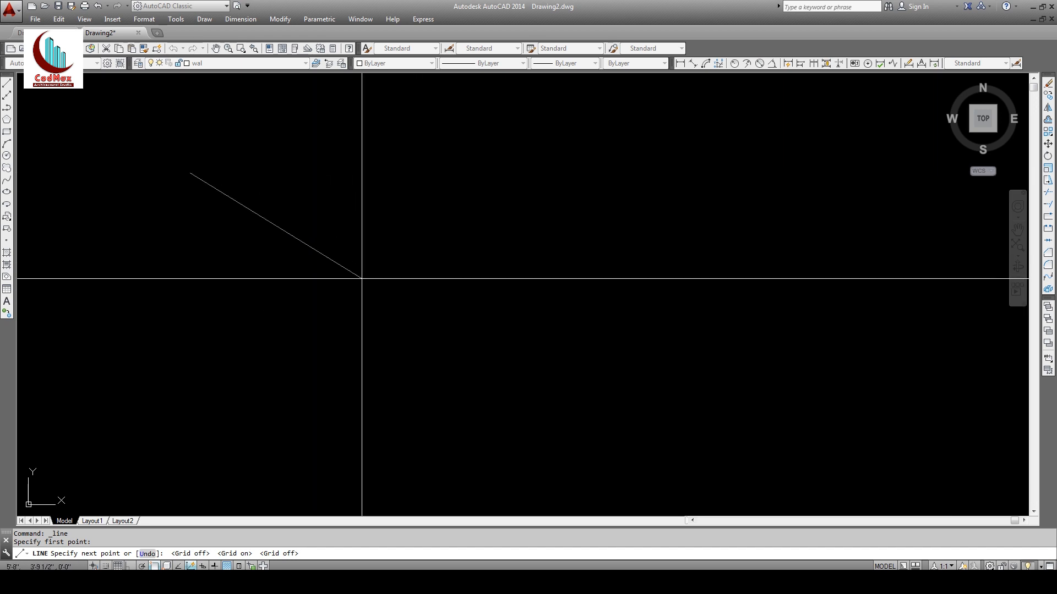
Step: Draw the 35' horizontal wall line with Ortho on, then zoom to fit it
key(F8)
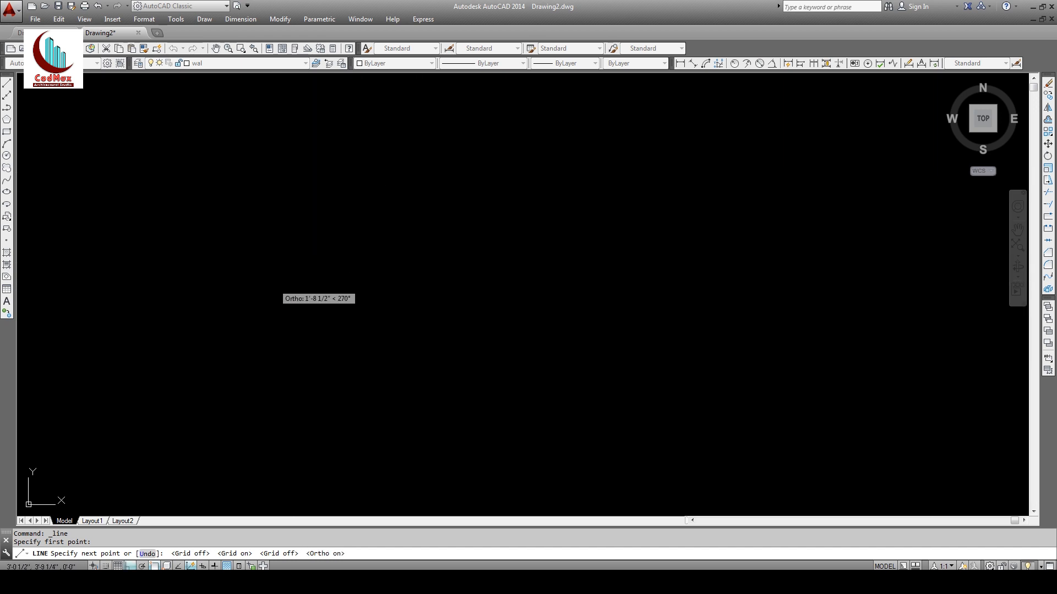
key(F8)
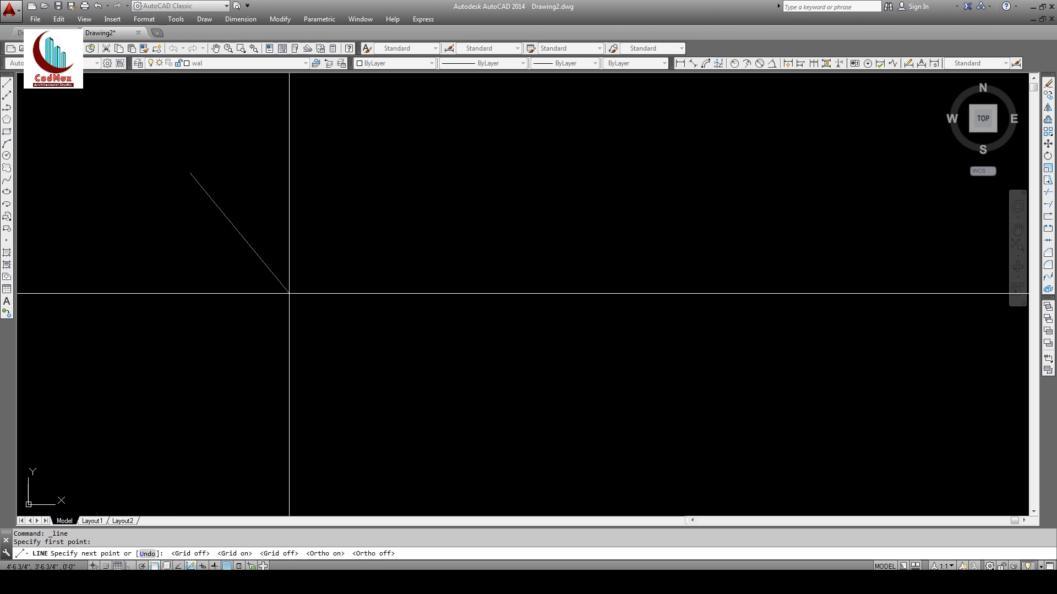
key(F8)
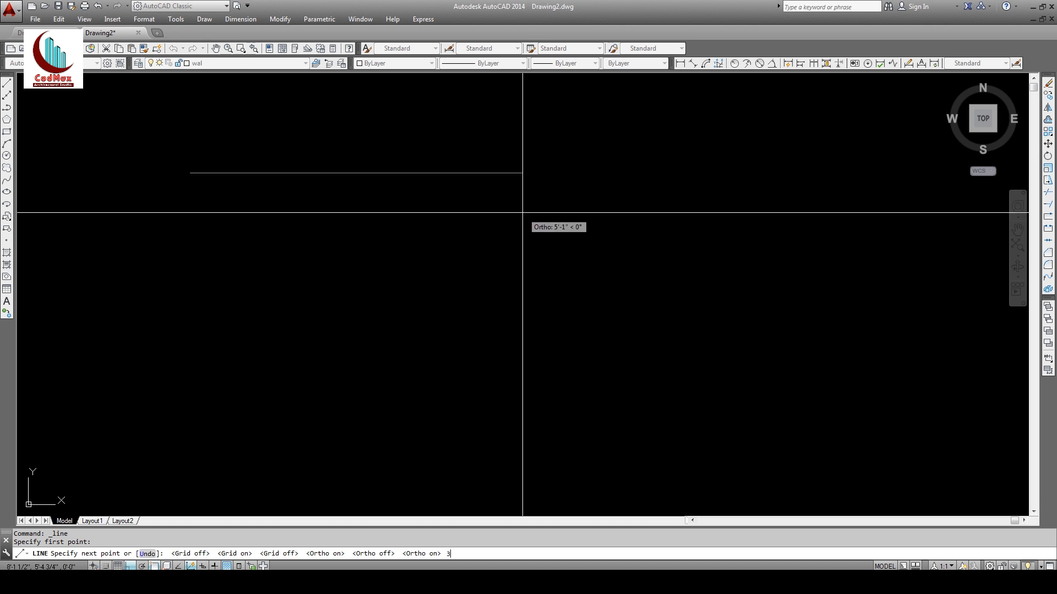
key(Return)
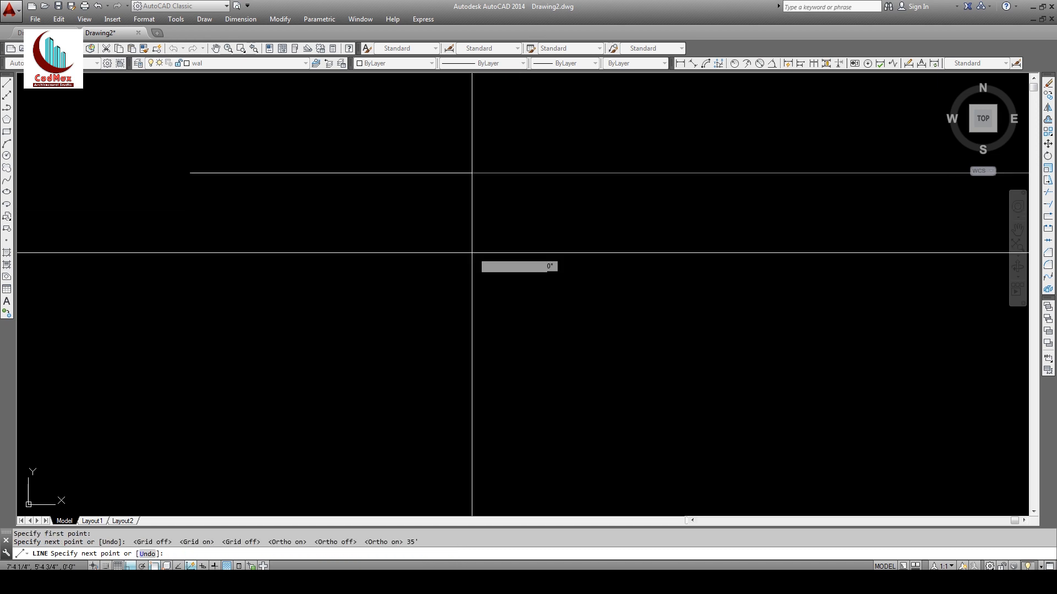
key(Return)
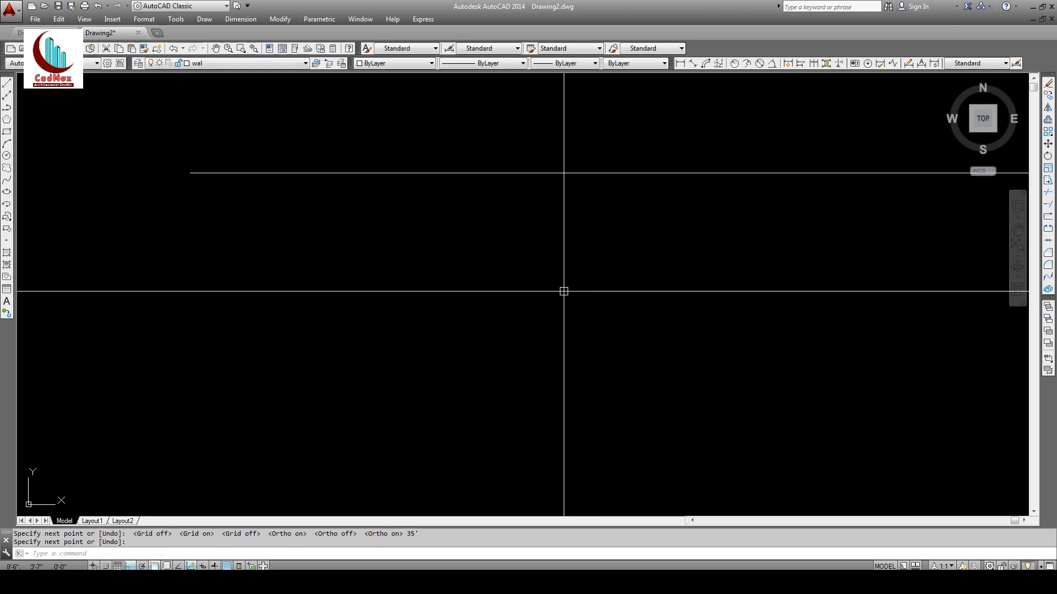
scroll(474, 260, down, 3)
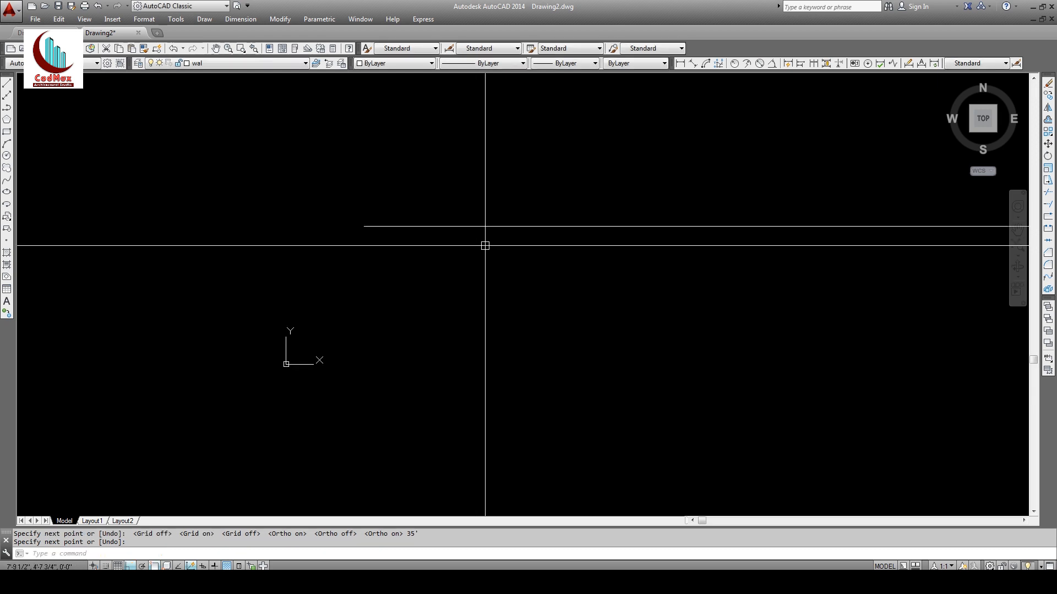
mouse_move(485, 246)
middle_down()
mouse_move(391, 264)
mouse_move(390, 250)
middle_up()
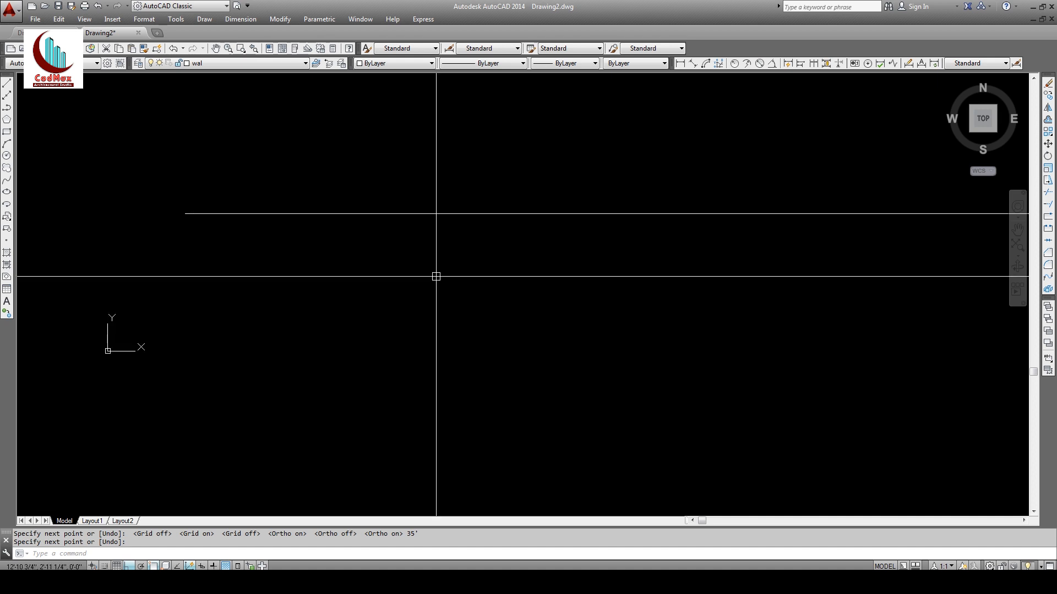
middle_click(436, 277)
middle_click(436, 277)
scroll(436, 277, down, 2)
middle_drag(459, 327, 460, 258)
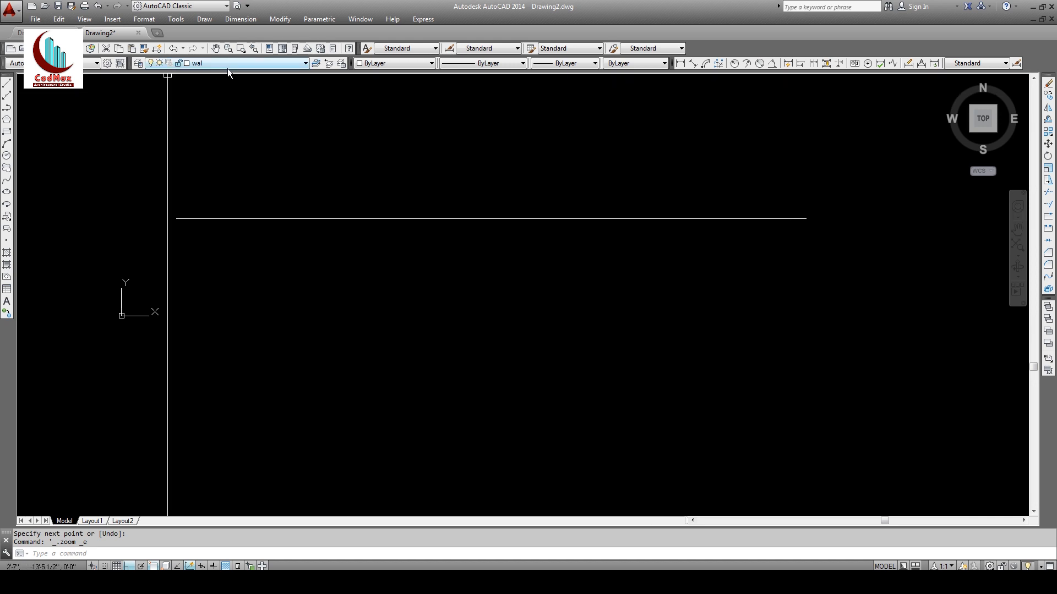
Step: Start a new line with Object Snap toggled off and back on
click(7, 84)
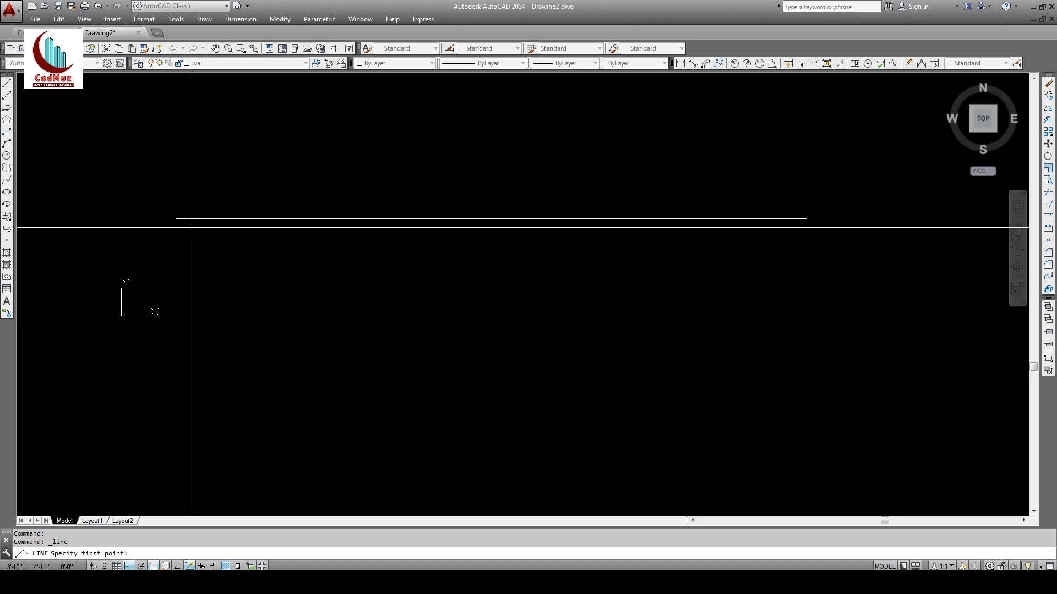
key(F3)
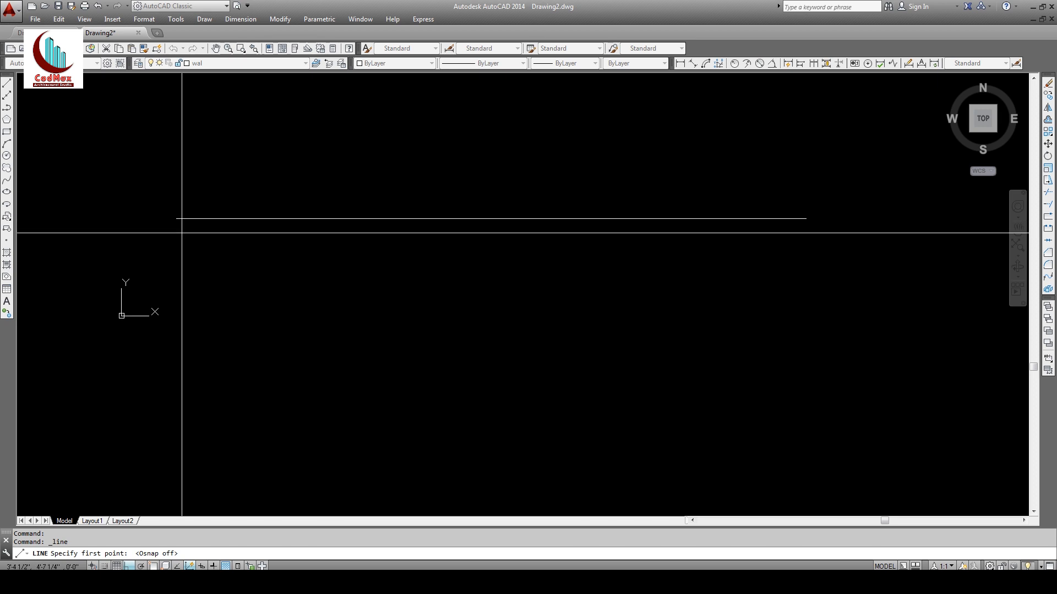
key(F3)
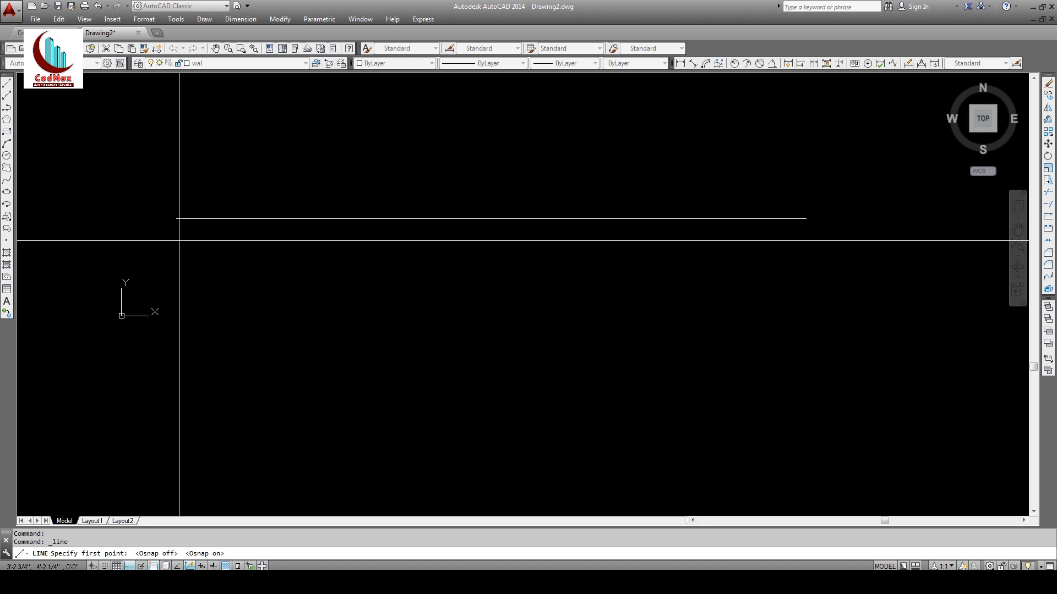
shift+right_click(179, 240)
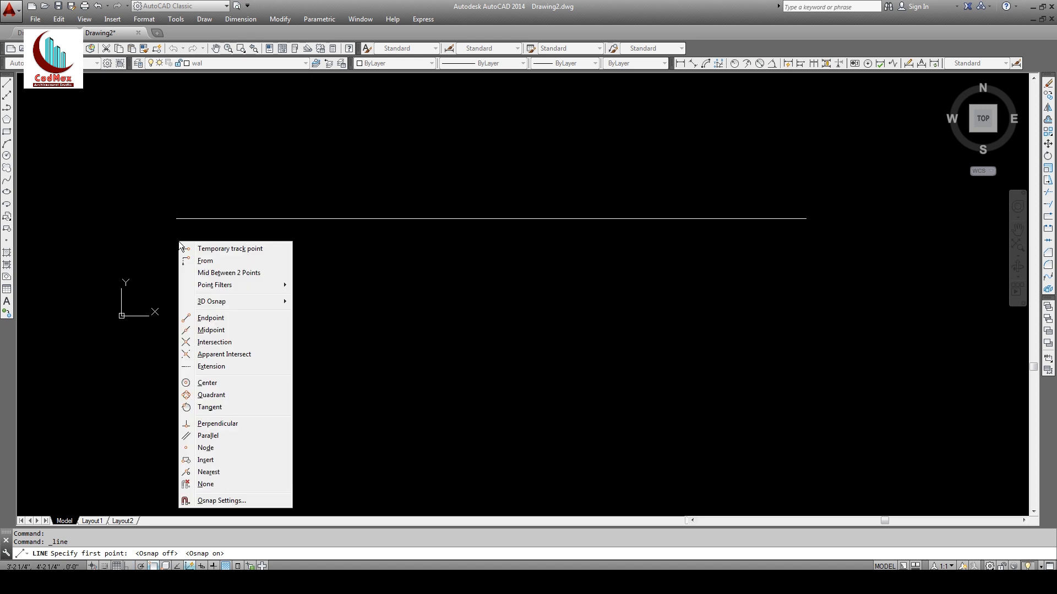
Step: Limit object snaps to Endpoint, Midpoint, Quadrant and Intersection
click(220, 500)
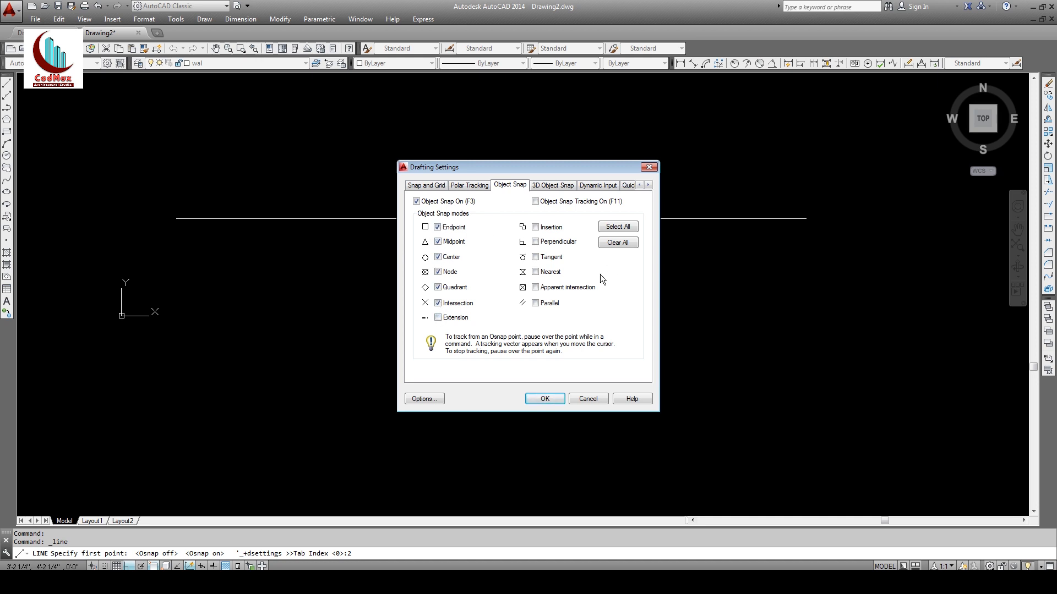
click(619, 245)
drag(537, 170, 605, 157)
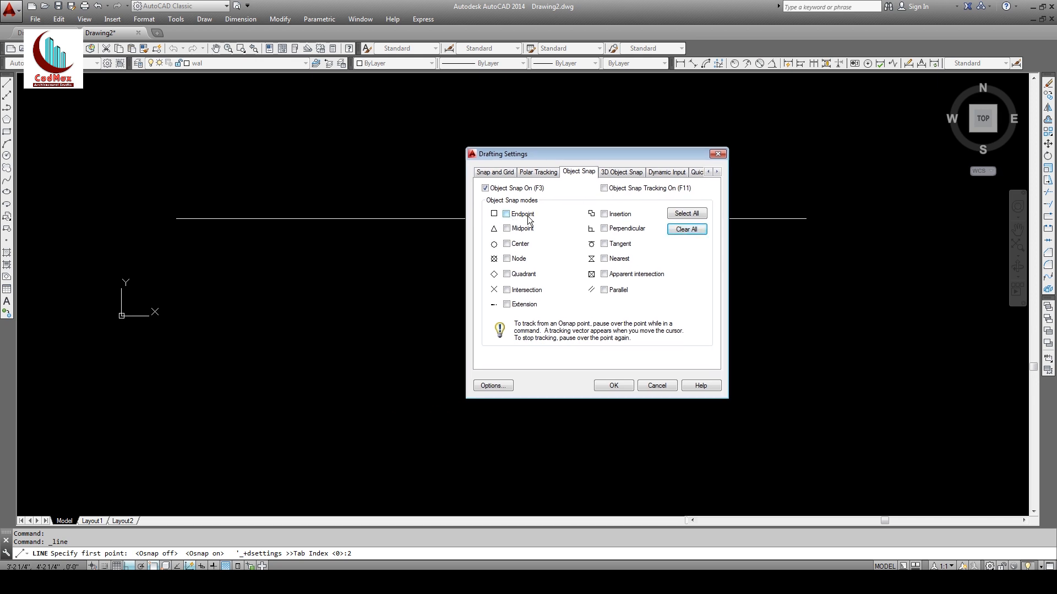
click(505, 215)
click(507, 228)
click(507, 275)
click(507, 291)
click(612, 386)
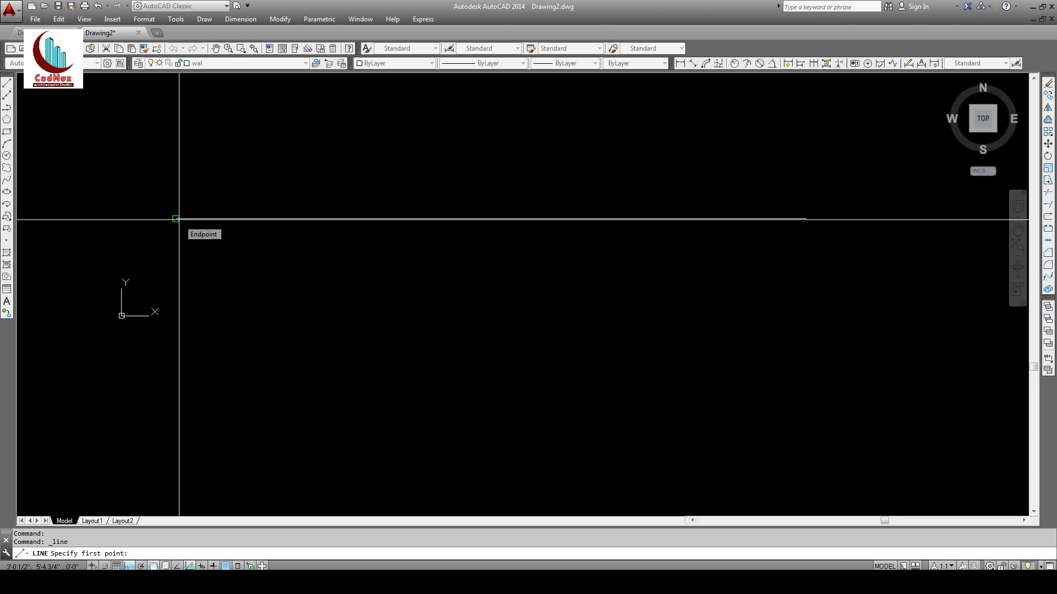
Step: Draw a 40' vertical line down from the horizontal line's left endpoint
click(176, 219)
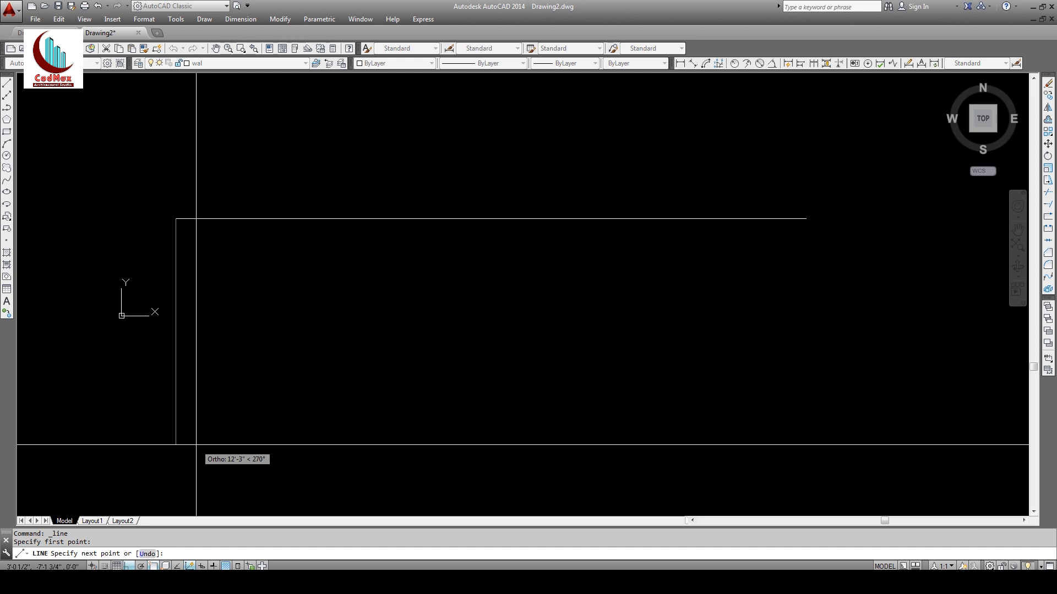
text(40')
key(Return)
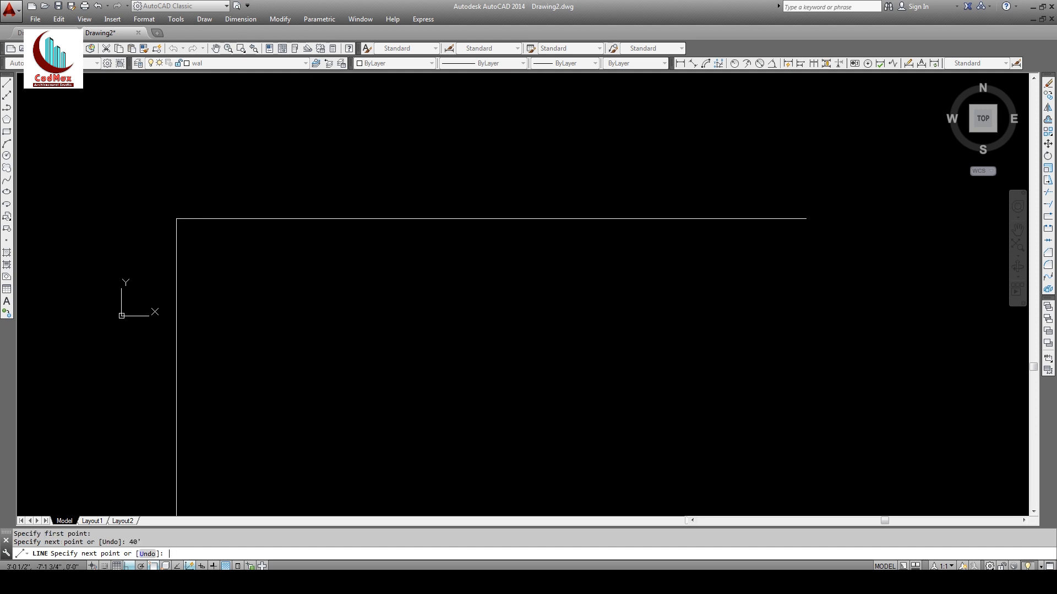
key(Return)
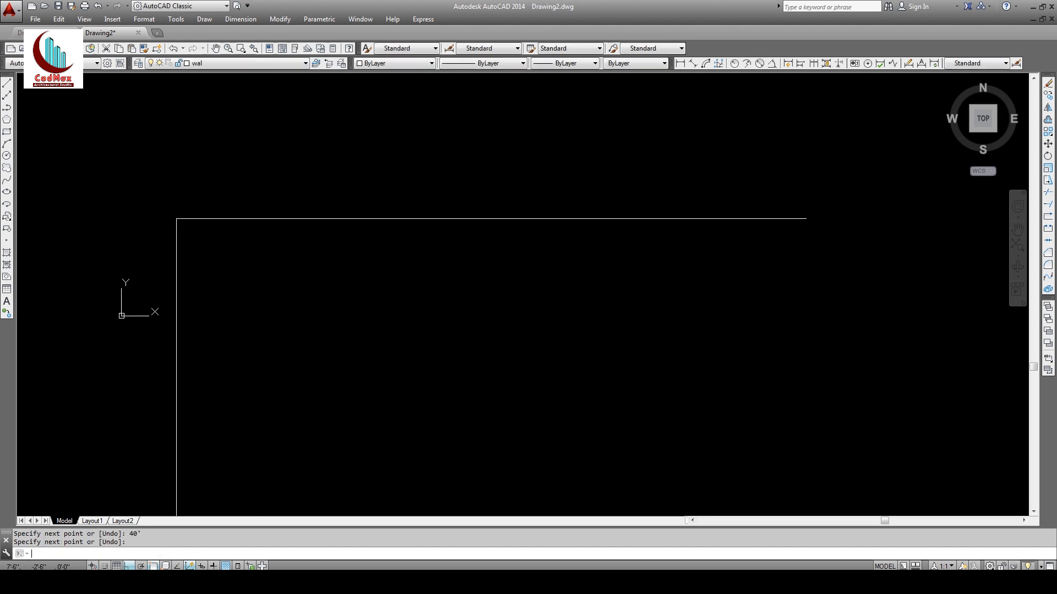
scroll(312, 413, up, 2)
middle_drag(312, 413, 314, 224)
scroll(418, 308, down, 2)
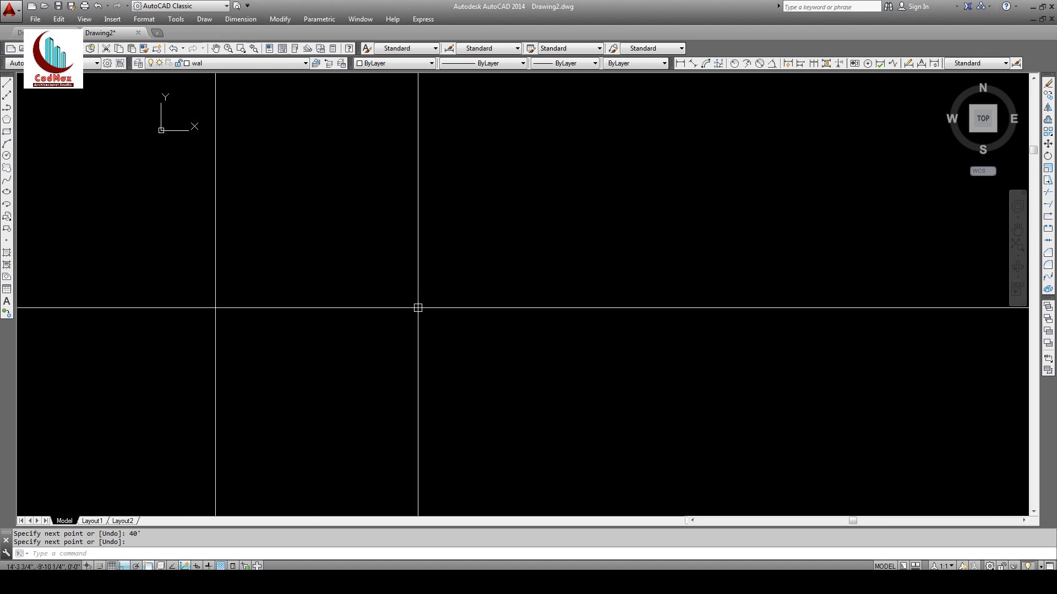
scroll(418, 308, up, 4)
Step: Zoom to extents, then zoom out with real-time Zoom to frame the L-shaped corner
middle_click(418, 308)
middle_click(418, 308)
scroll(418, 308, down, 2)
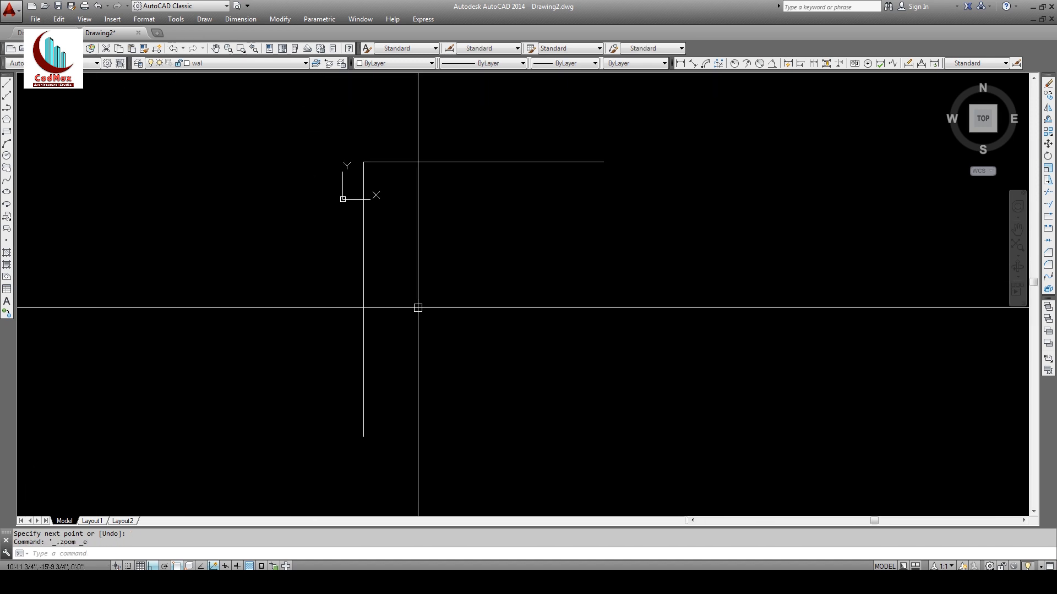
mouse_move(405, 312)
middle_down()
mouse_move(349, 310)
mouse_move(392, 300)
middle_up()
scroll(349, 309, up, 2)
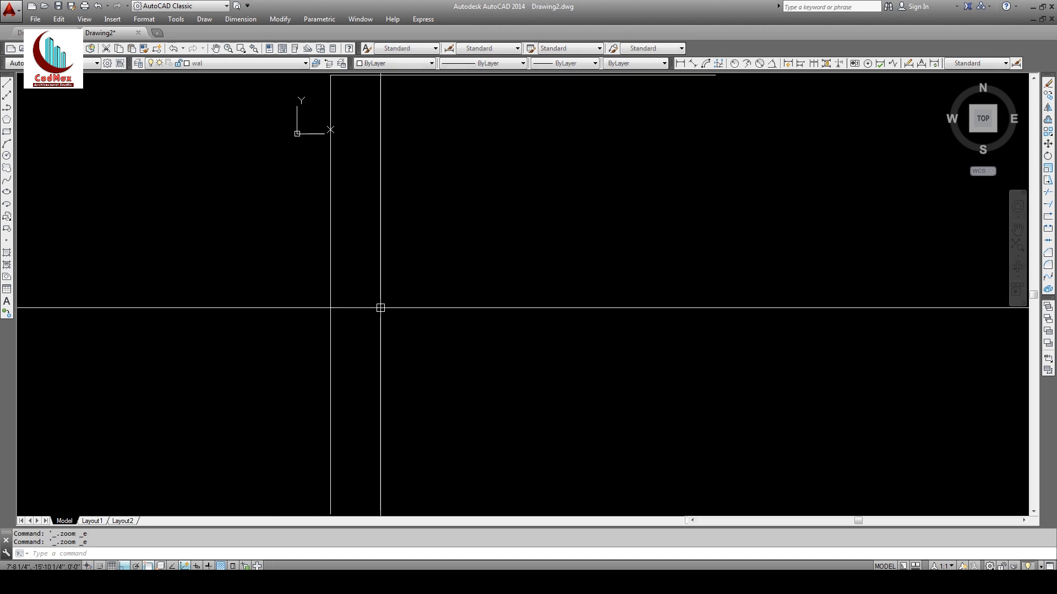
text(z)
key(Return)
key(Return)
drag(447, 209, 446, 304)
key(Escape)
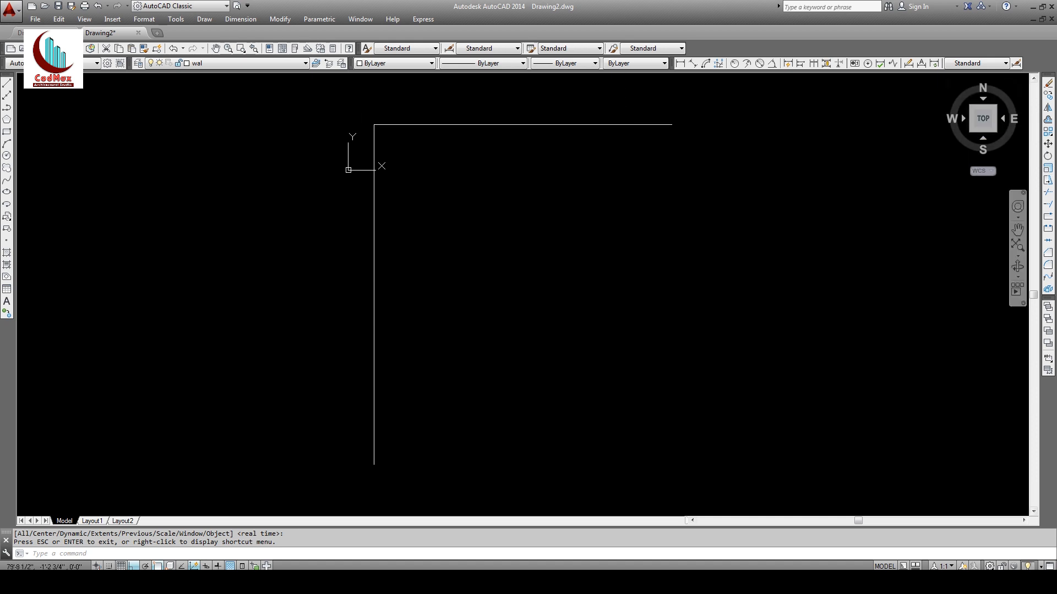
Step: Offset the vertical wall line 35' to the right
click(1048, 121)
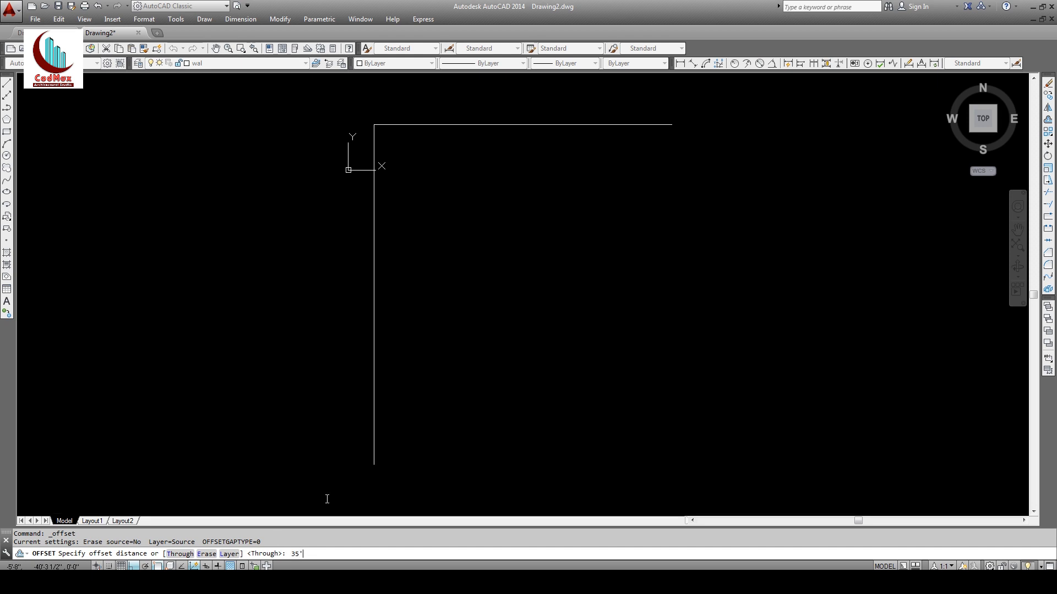
key(Return)
click(374, 270)
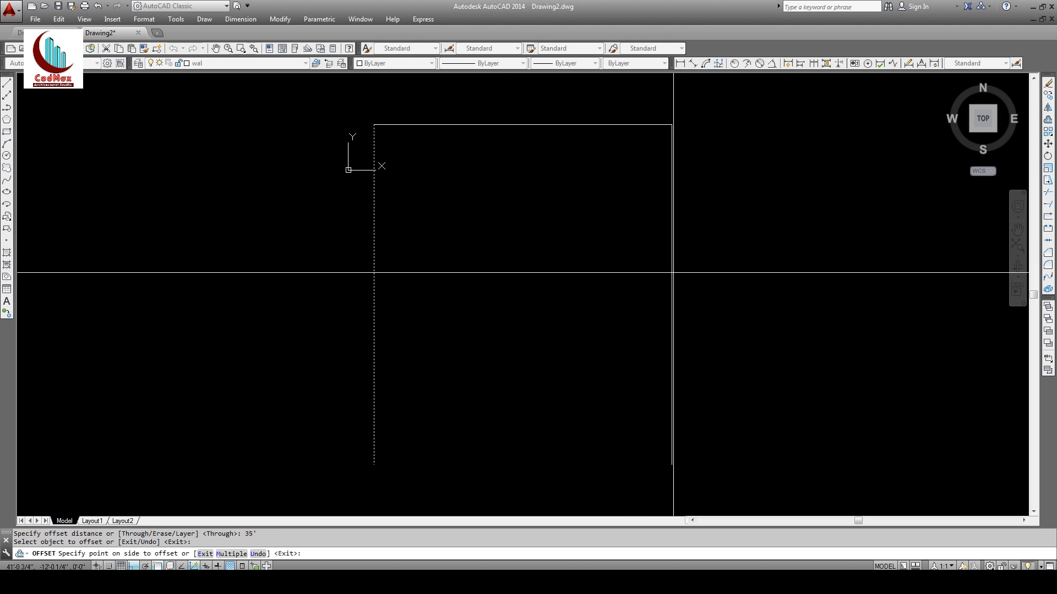
click(710, 278)
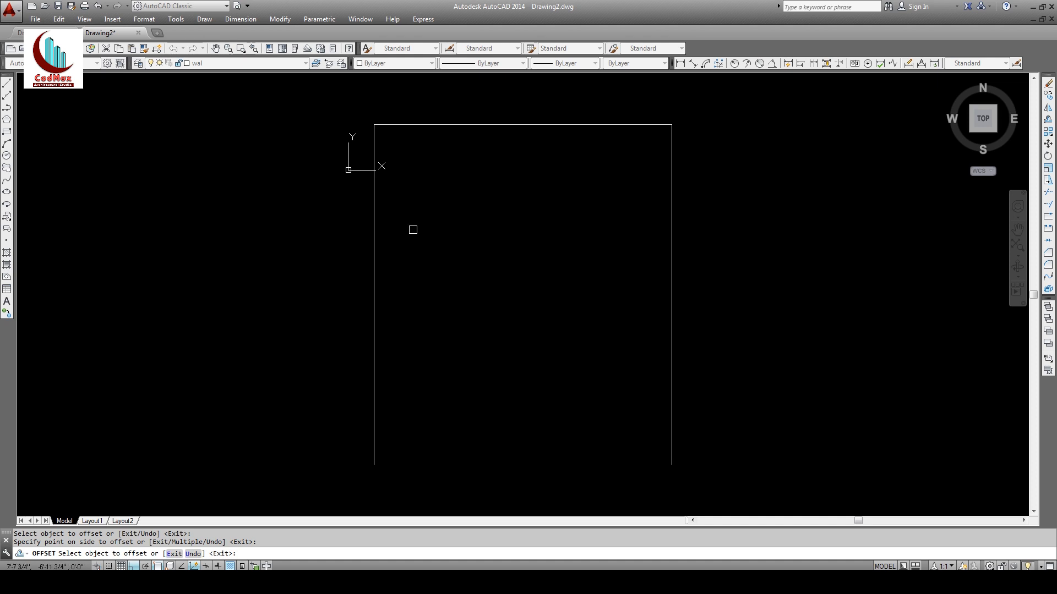
Step: Offset the top line 40' downward to close the 35' by 40' rectangle
key(Return)
key(Return)
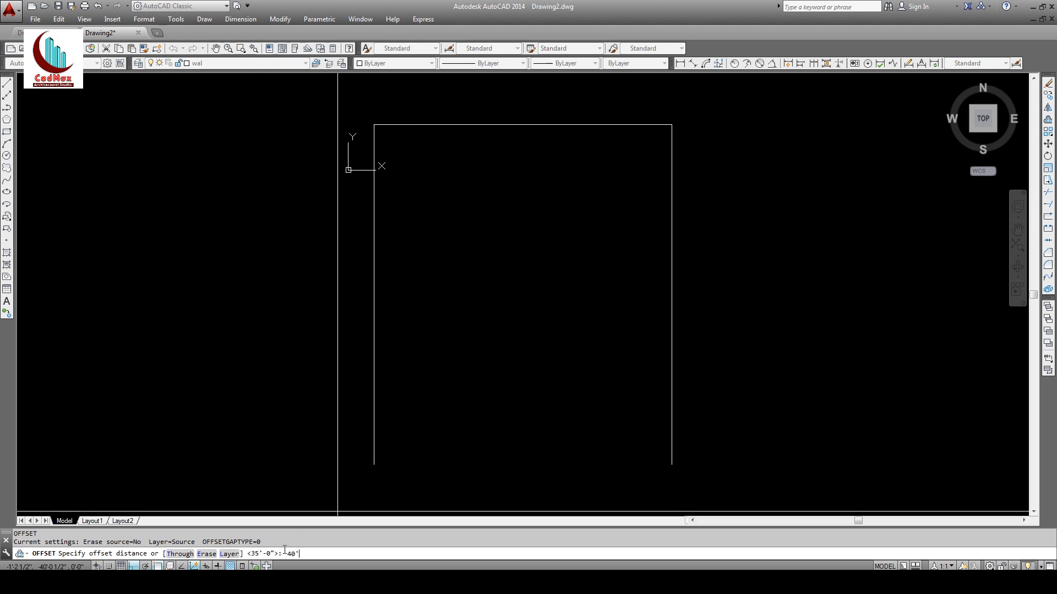
key(Return)
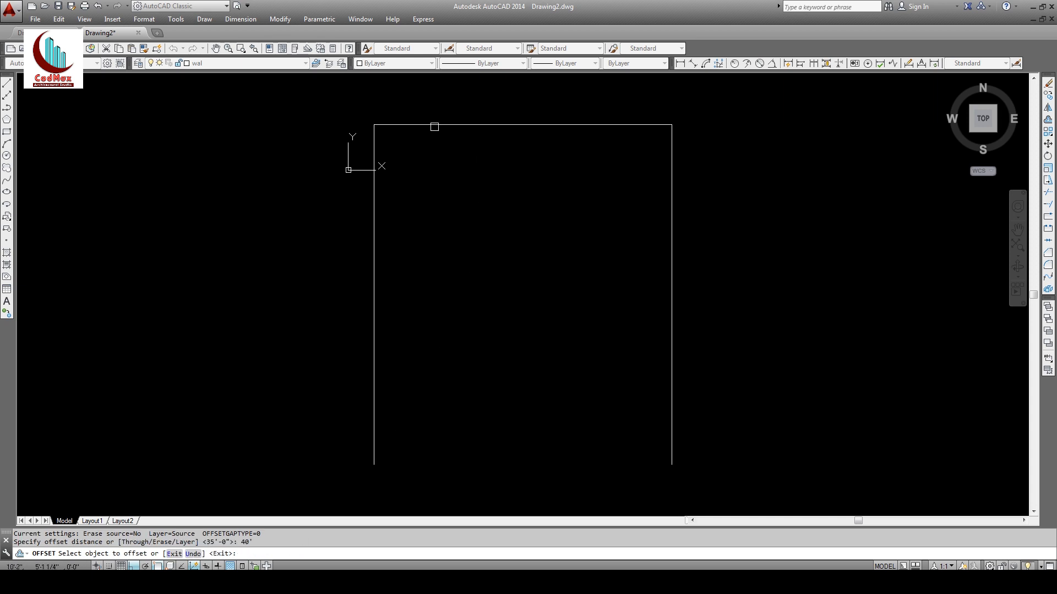
click(460, 124)
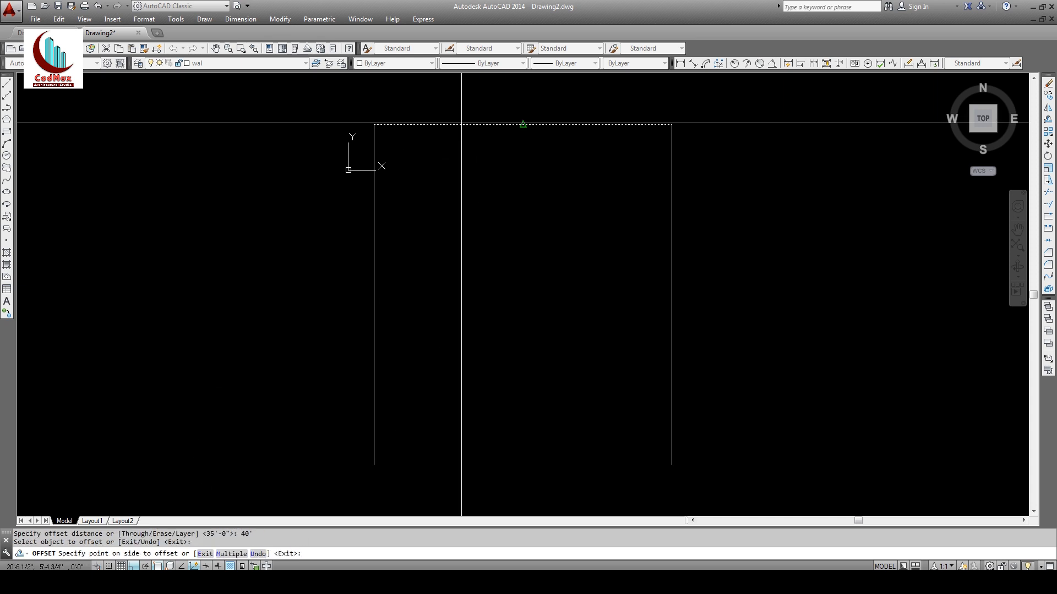
click(473, 345)
key(Return)
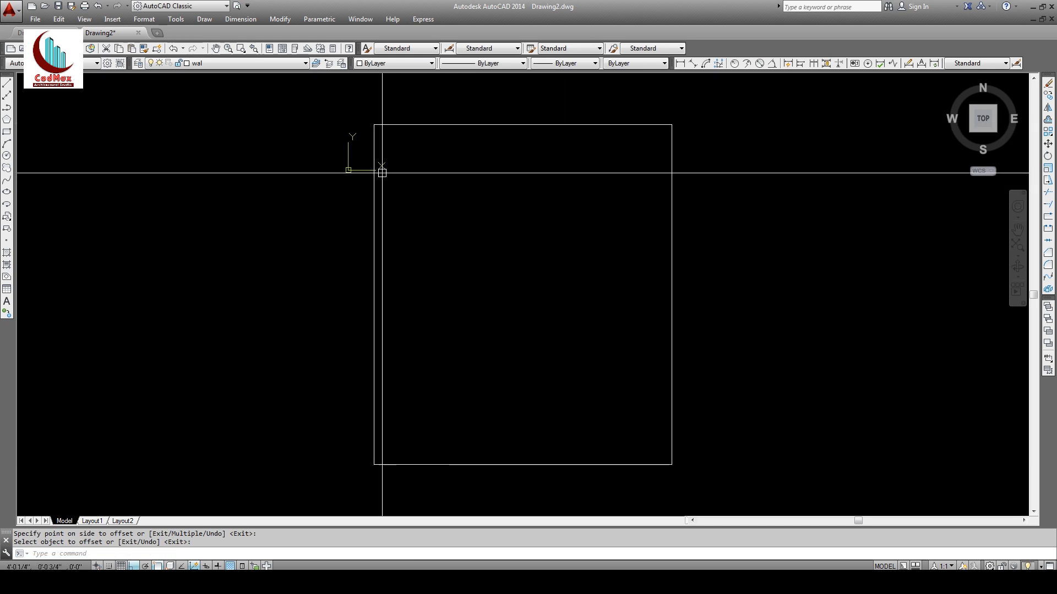
middle_drag(529, 171, 538, 166)
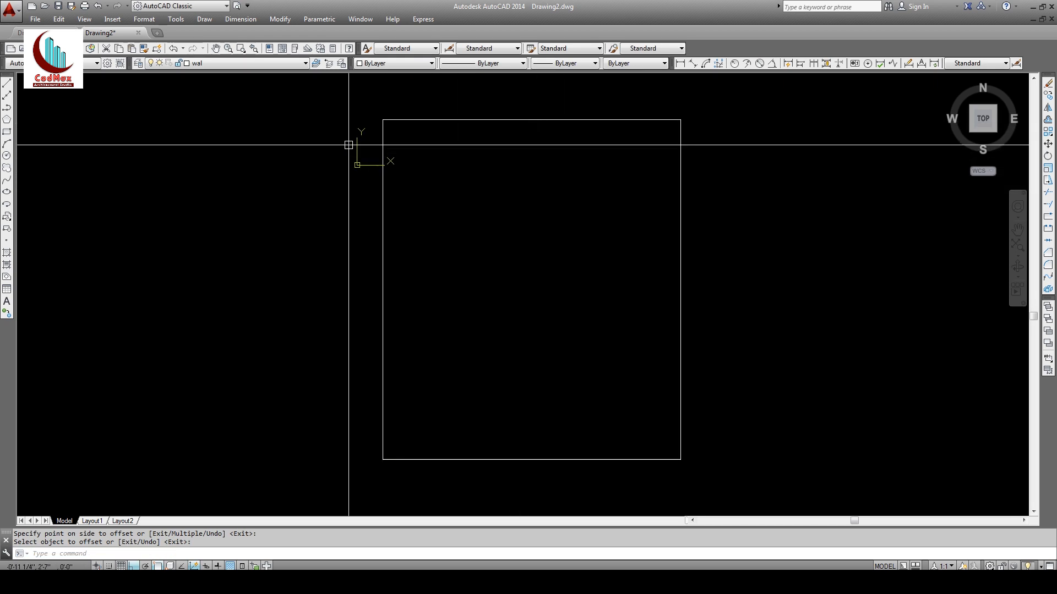
middle_drag(419, 184, 384, 186)
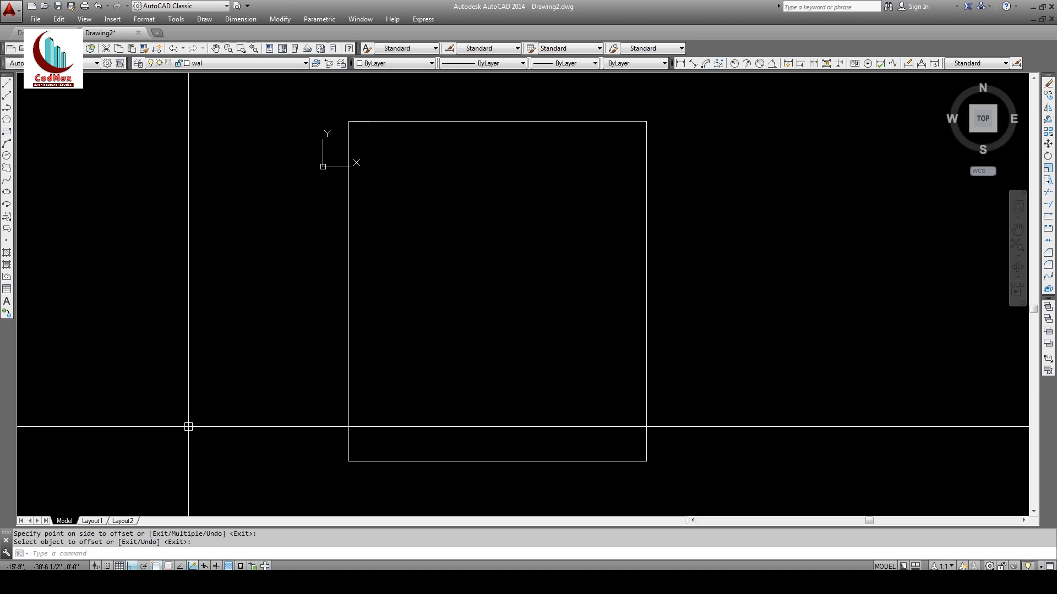
click(183, 552)
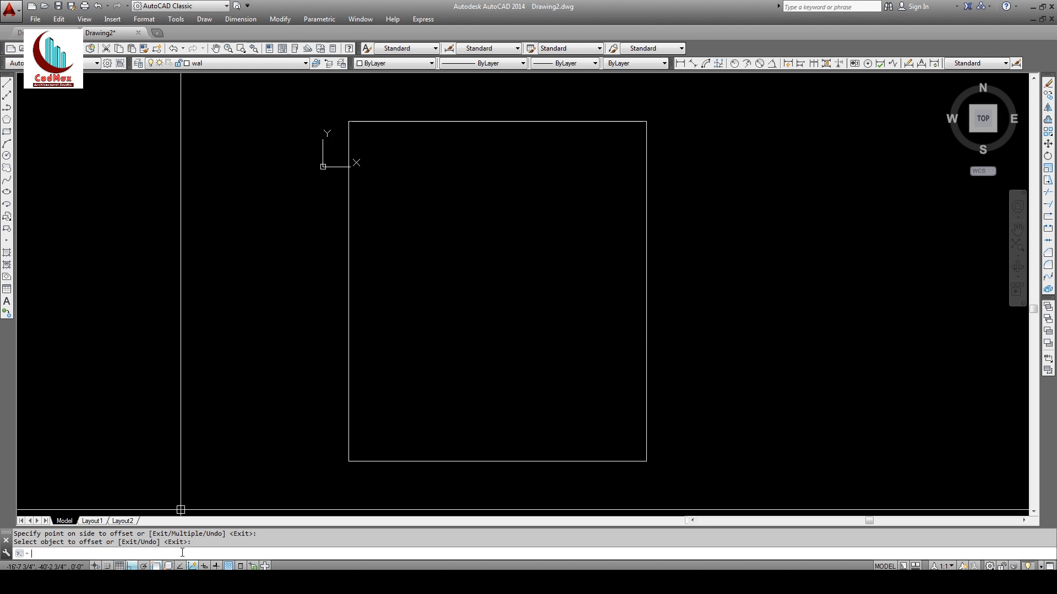
Step: Turn the UCS icon off with UCSICON OFF and pan the outline into view
text(ucscicon)
key(Return)
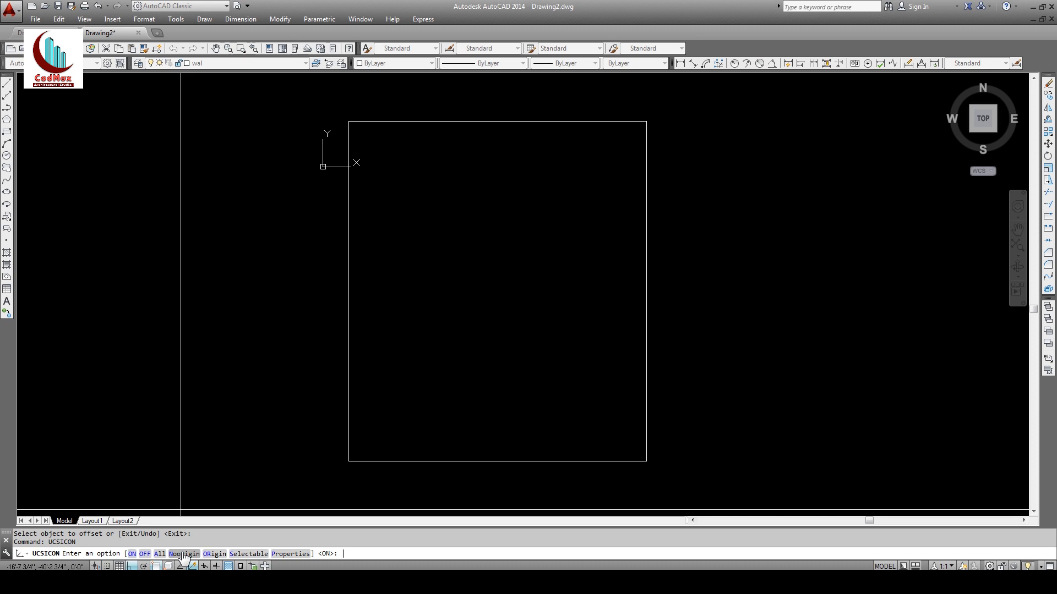
text(off)
key(Return)
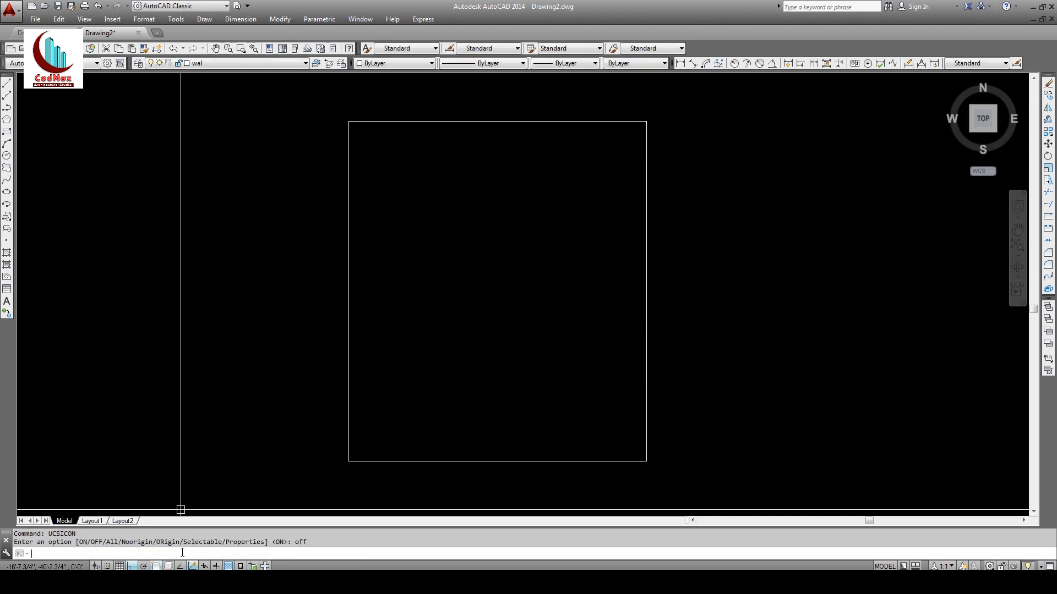
middle_drag(348, 314, 295, 308)
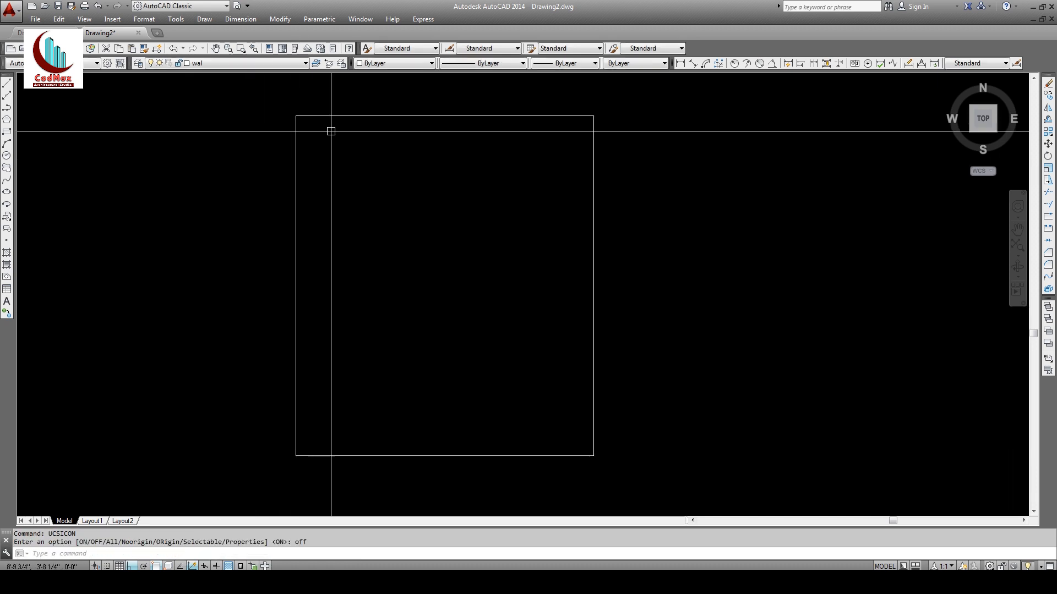
middle_drag(476, 204, 493, 206)
middle_drag(353, 166, 359, 167)
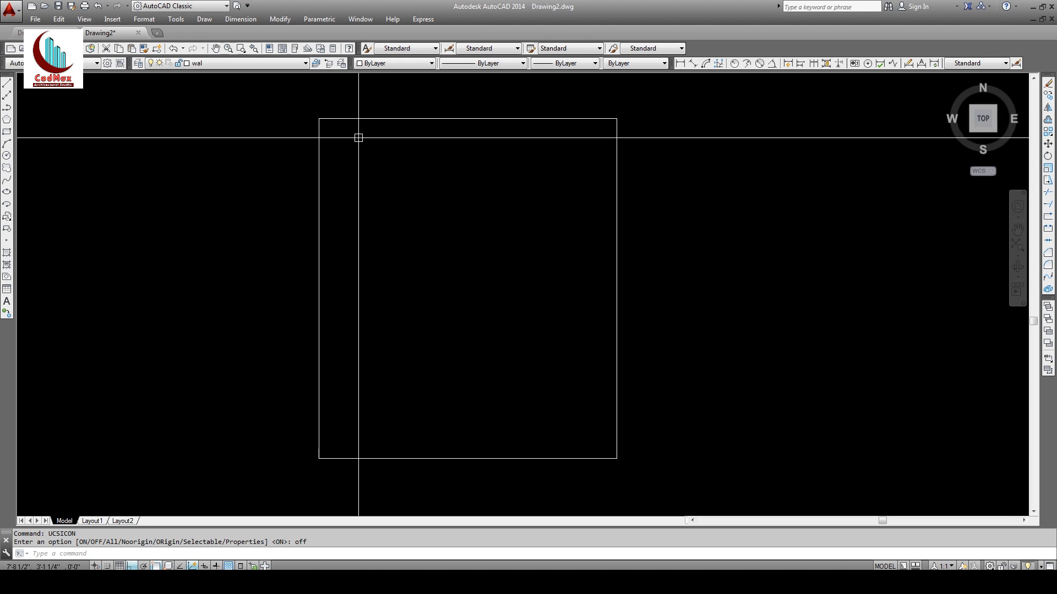
Step: Offset the top and left edges of the plot outline 2'6" inward
click(1046, 121)
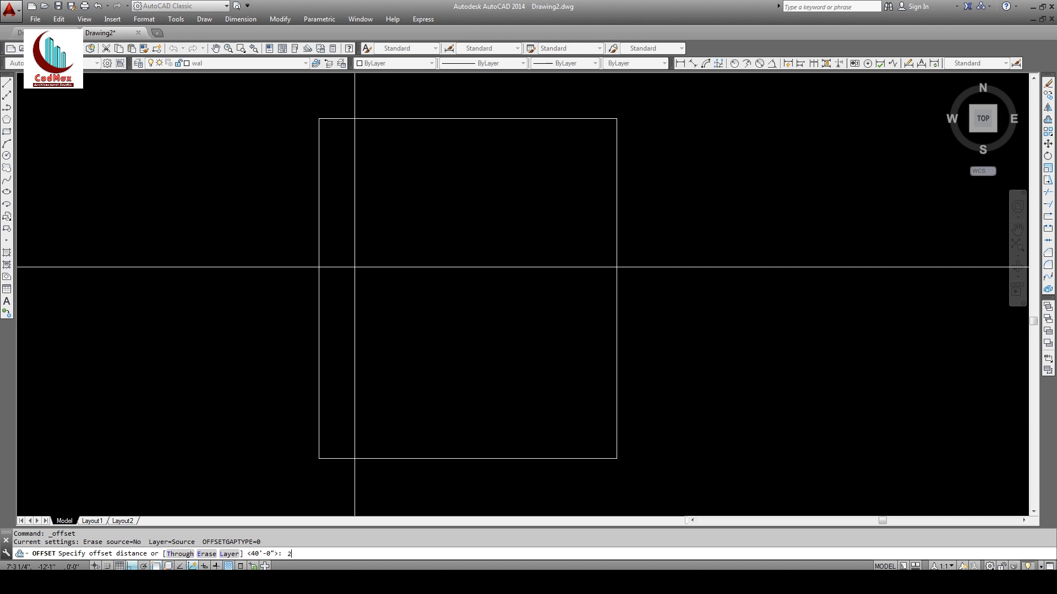
text(2'6)
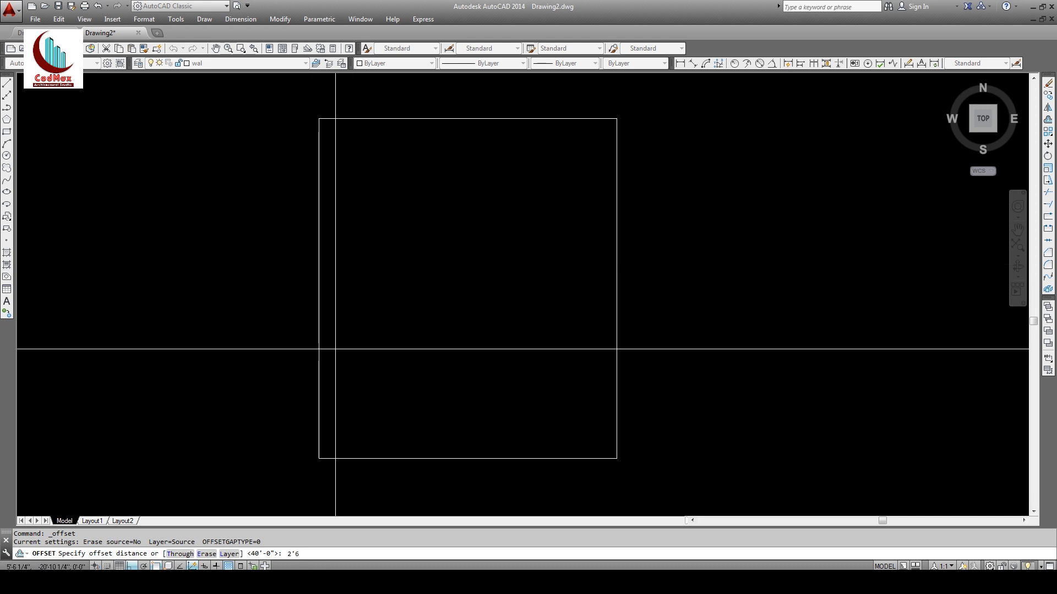
key(Return)
click(411, 121)
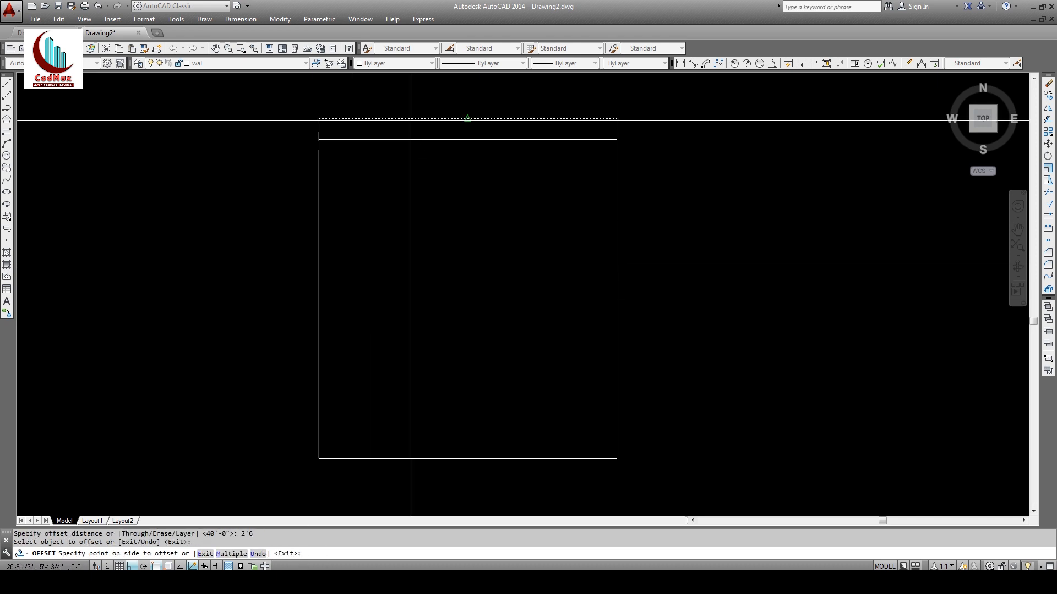
click(417, 166)
click(318, 198)
click(403, 199)
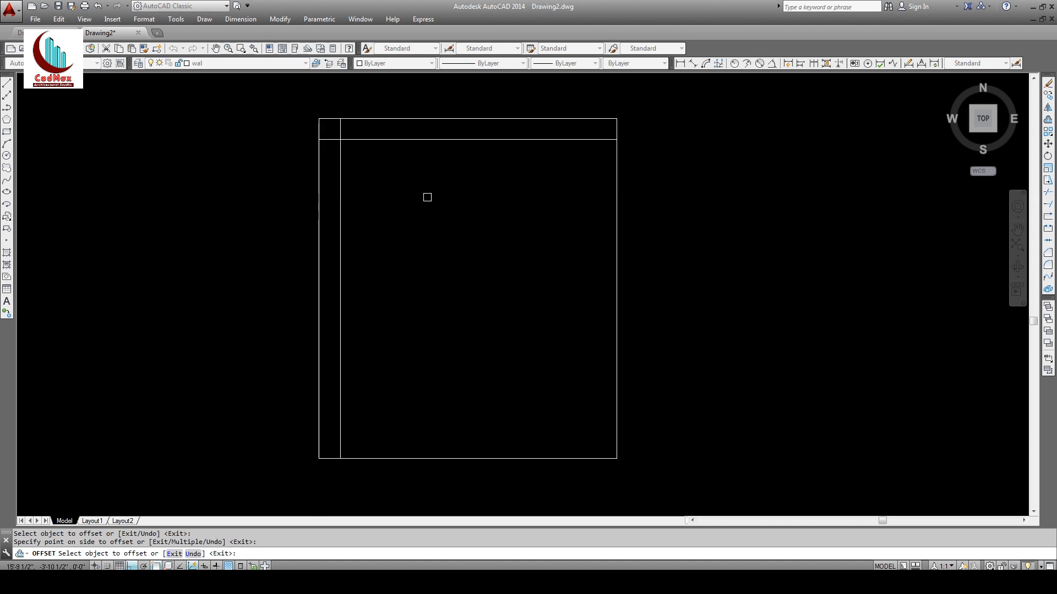
key(Return)
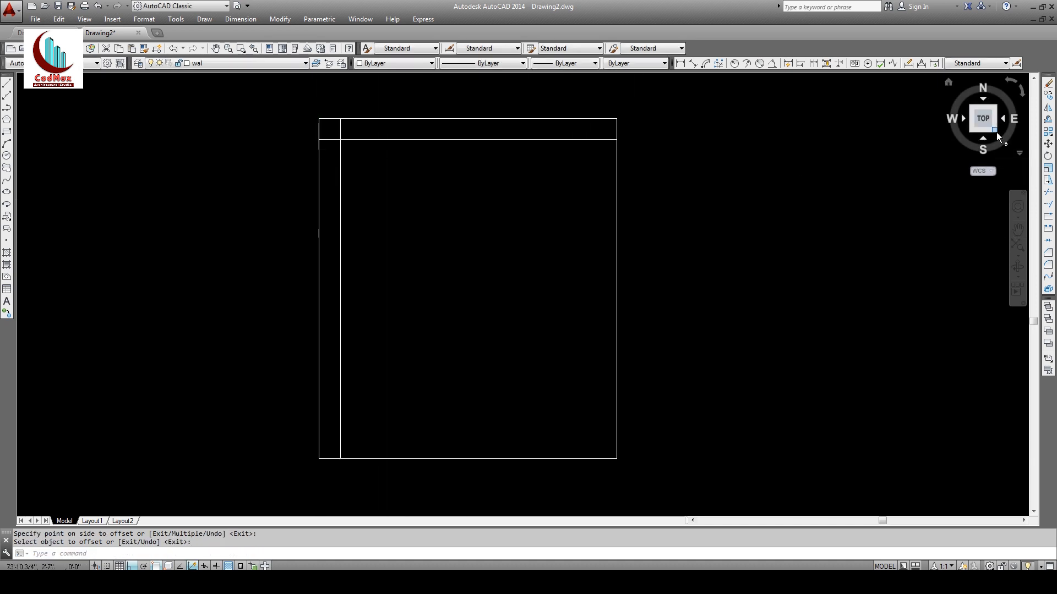
Step: Double the new inner top and left lines with 9-inch inward offsets
click(1047, 119)
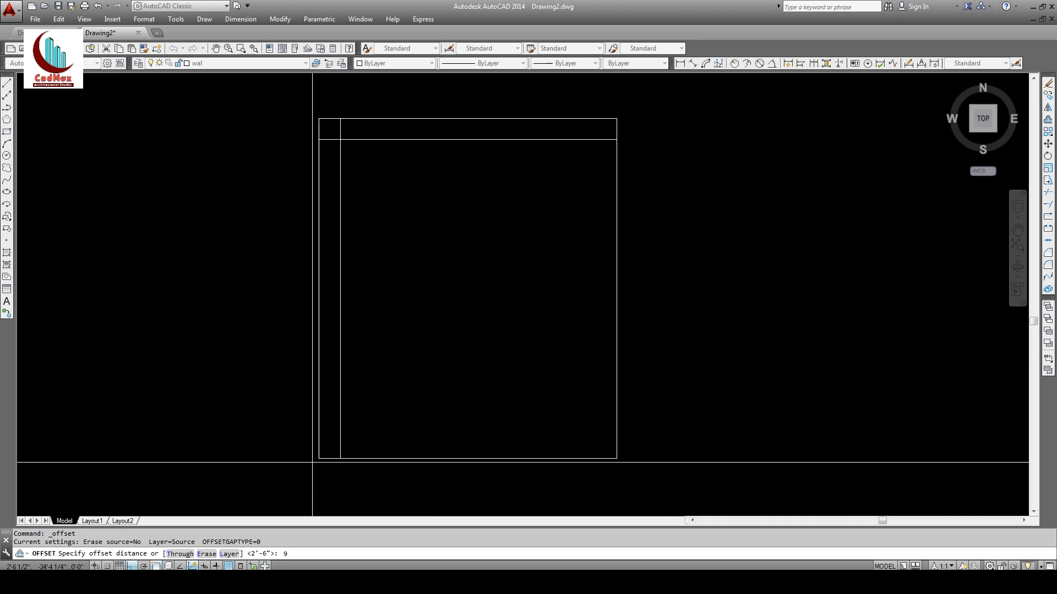
key(Return)
click(336, 181)
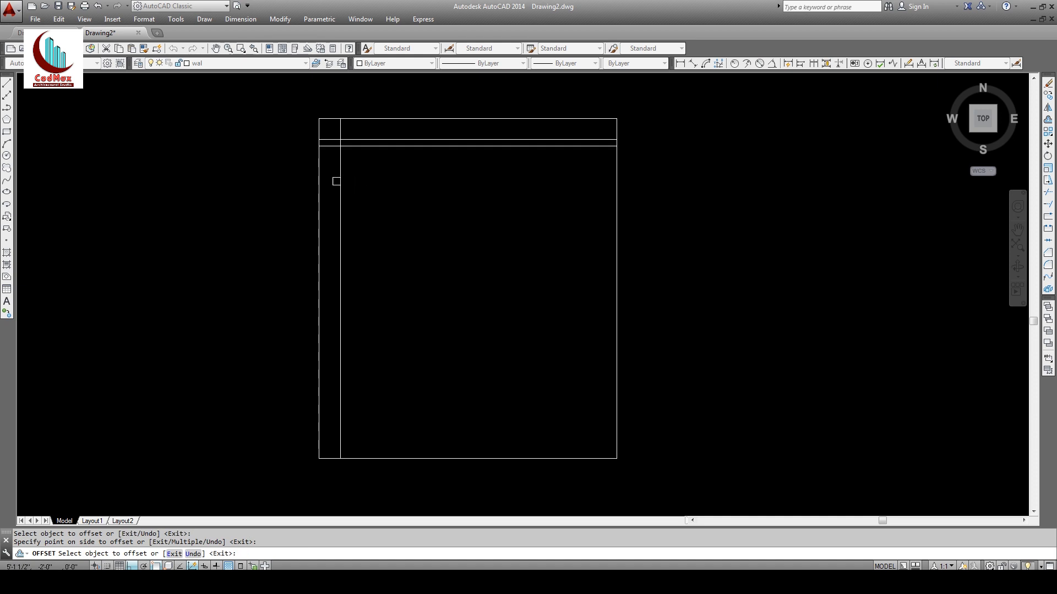
click(339, 181)
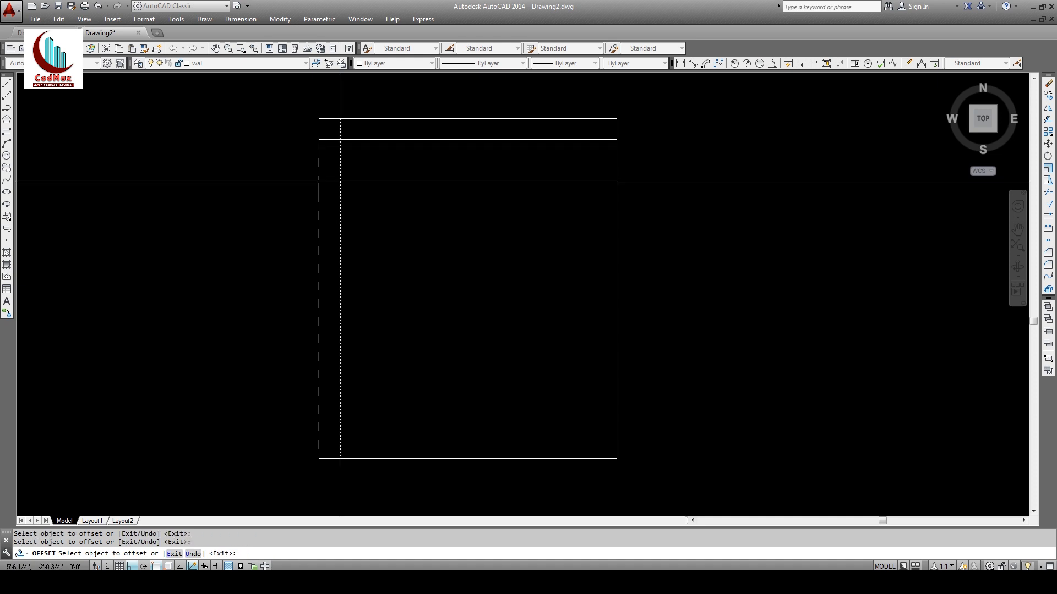
click(379, 185)
key(Return)
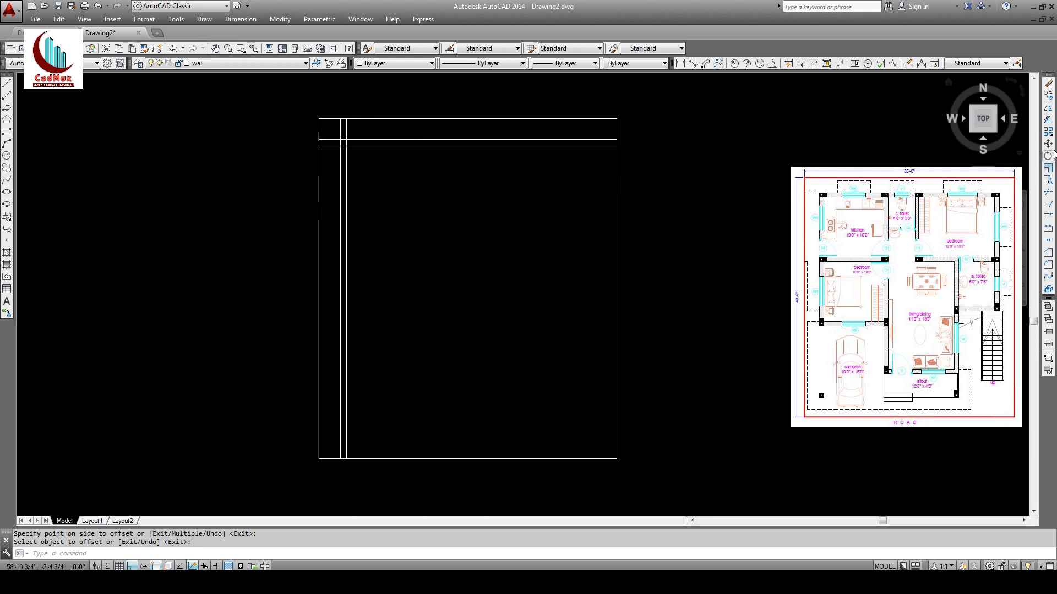
Step: Offset the inner vertical wall 10' right and the inner horizontal wall 10' down
click(1048, 121)
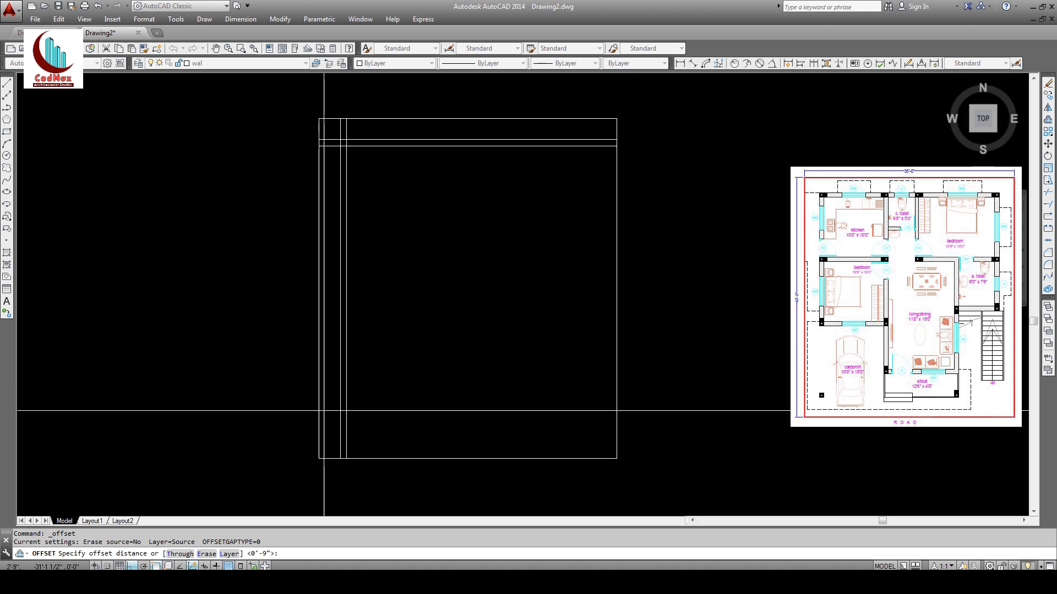
text(10')
key(Return)
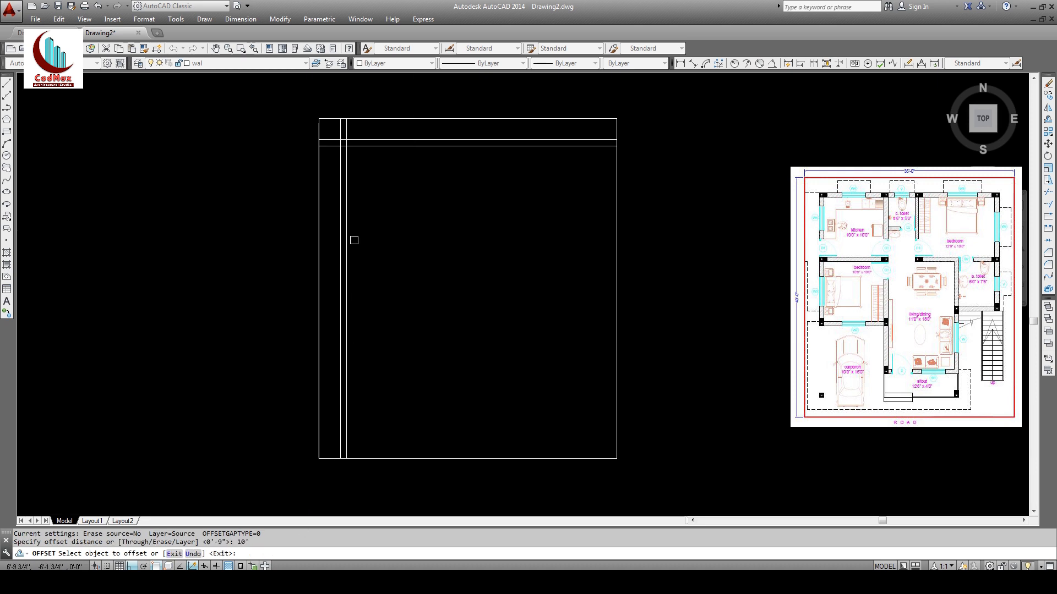
click(347, 176)
click(404, 183)
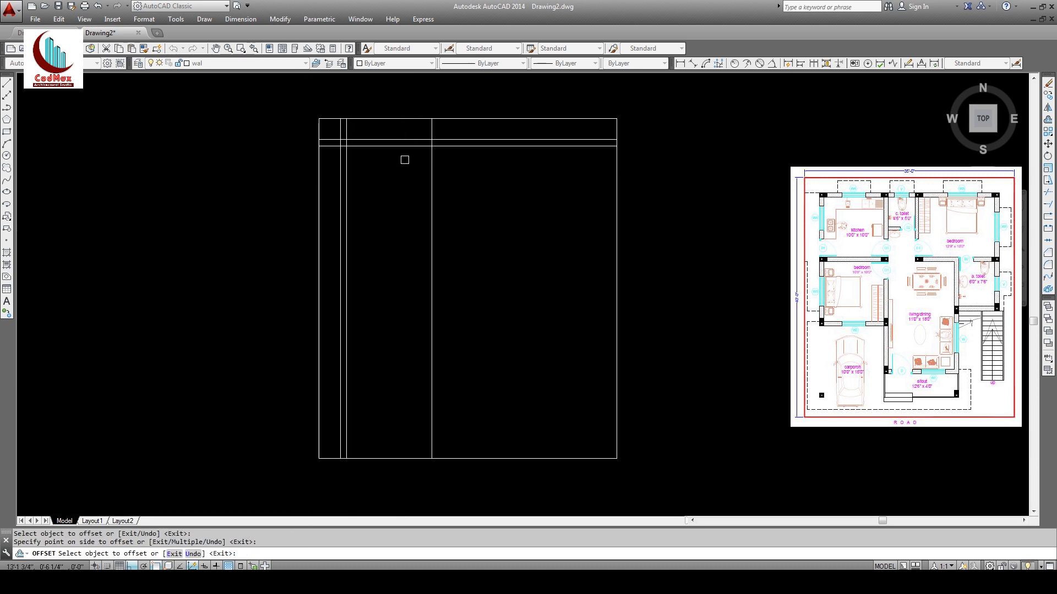
click(406, 146)
click(402, 231)
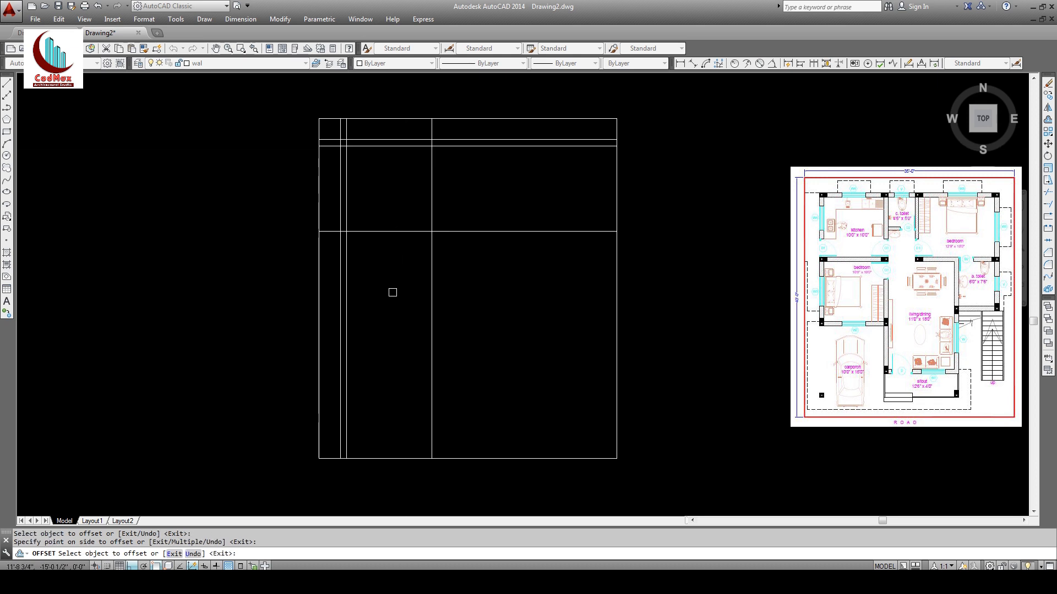
key(Return)
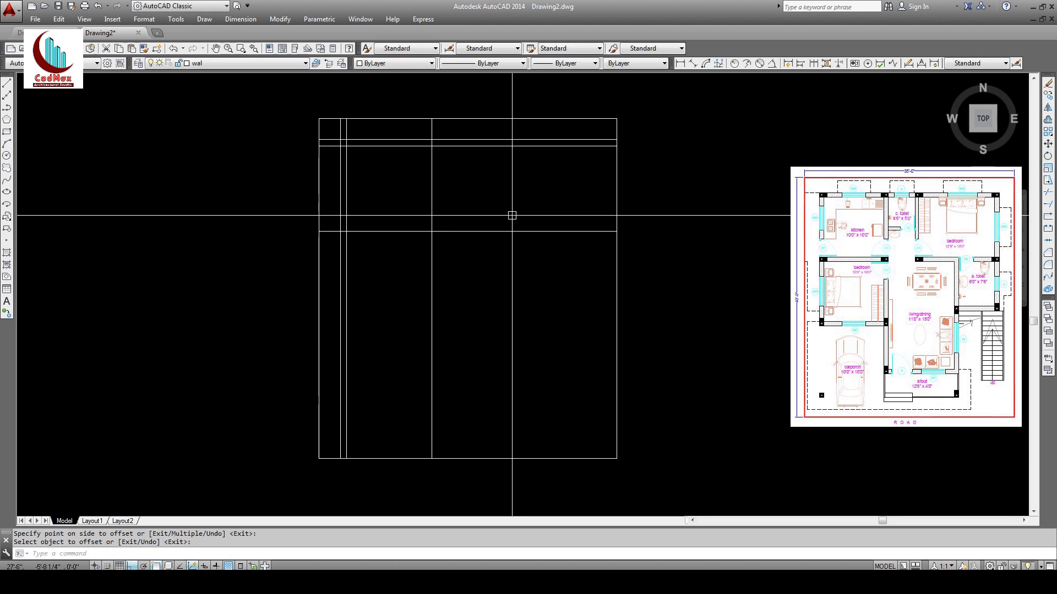
Step: Double the new vertical and horizontal lines with 9-inch offsets
click(1048, 121)
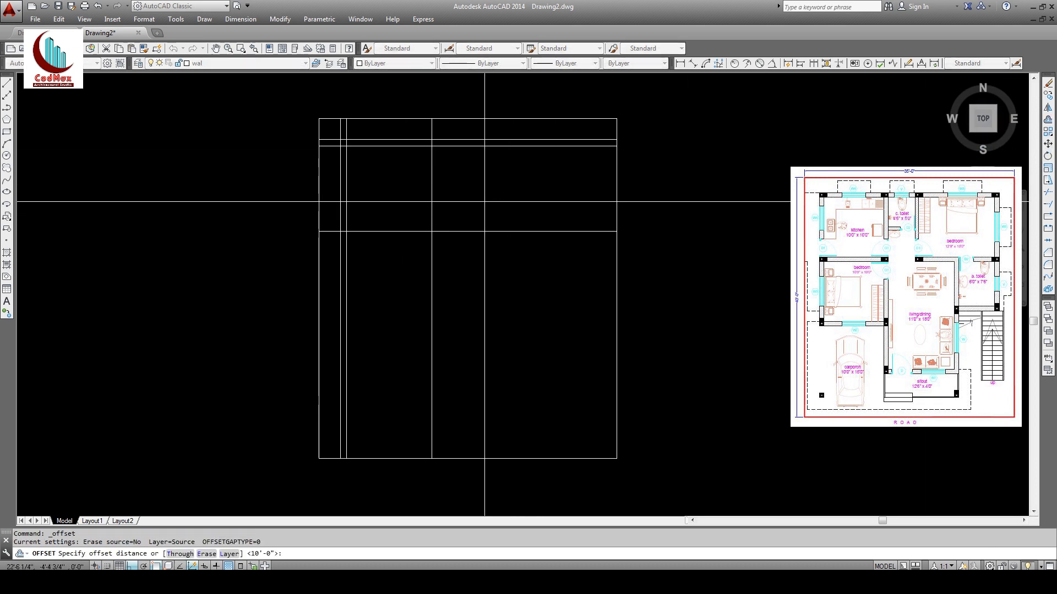
text(9)
key(Return)
click(432, 215)
click(466, 205)
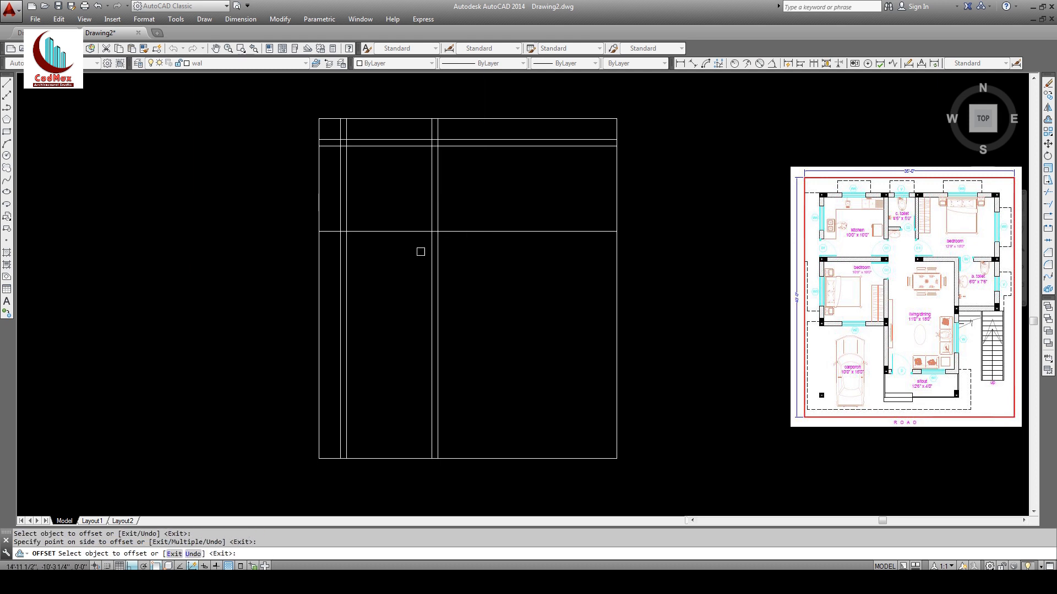
click(403, 232)
click(403, 252)
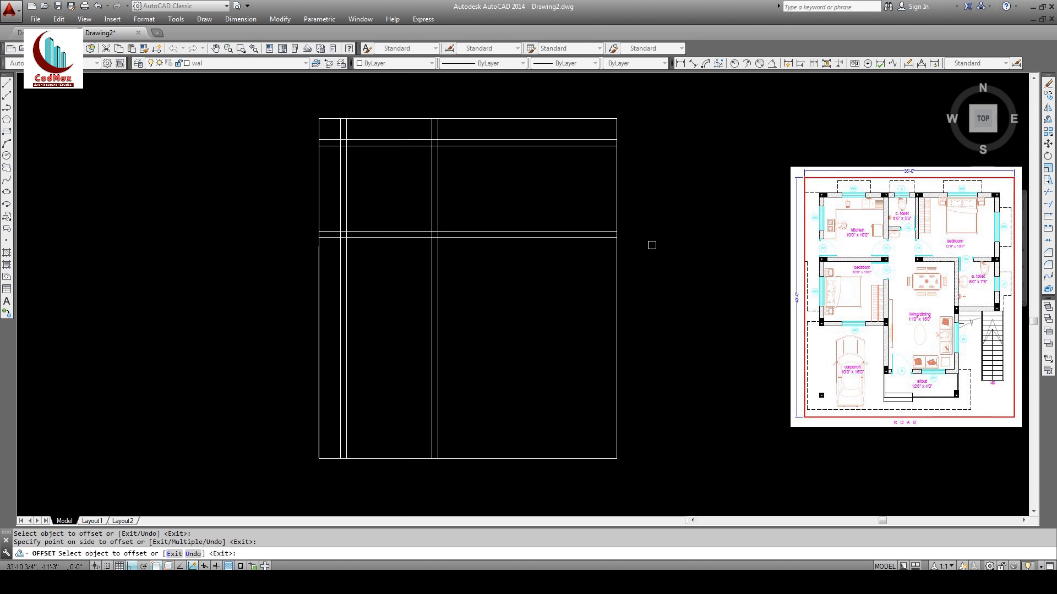
Step: Add another horizontal wall 10' below the lower one, doubled at 9 inches
click(1047, 119)
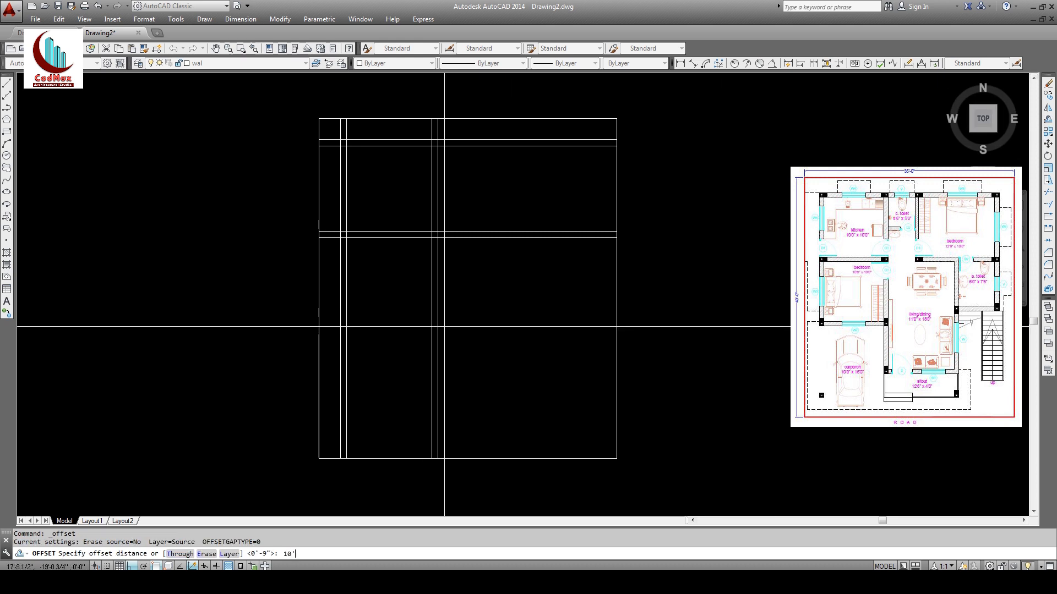
text(10')
key(Return)
click(396, 238)
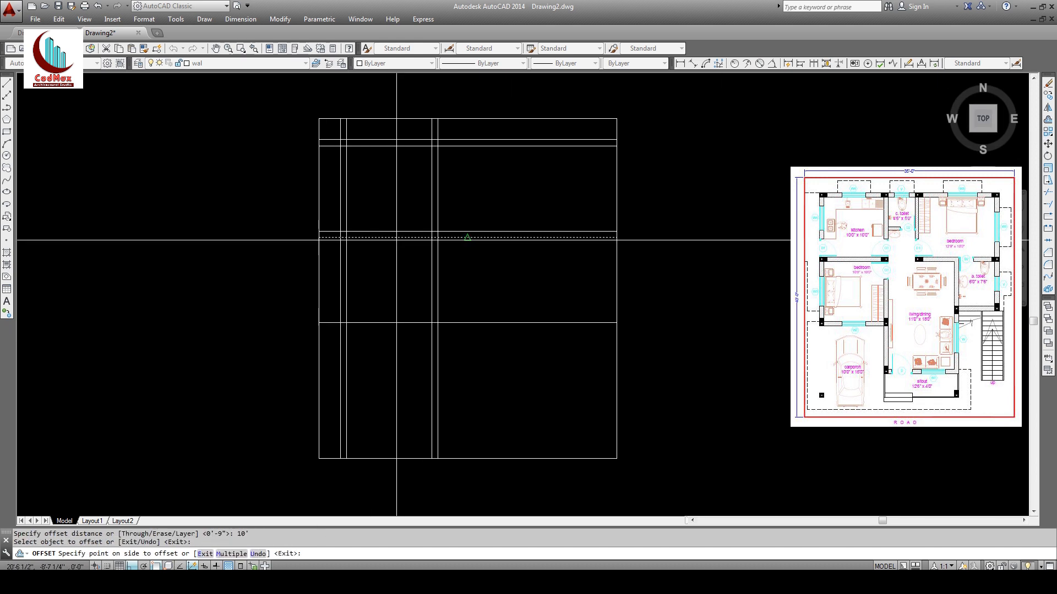
click(394, 284)
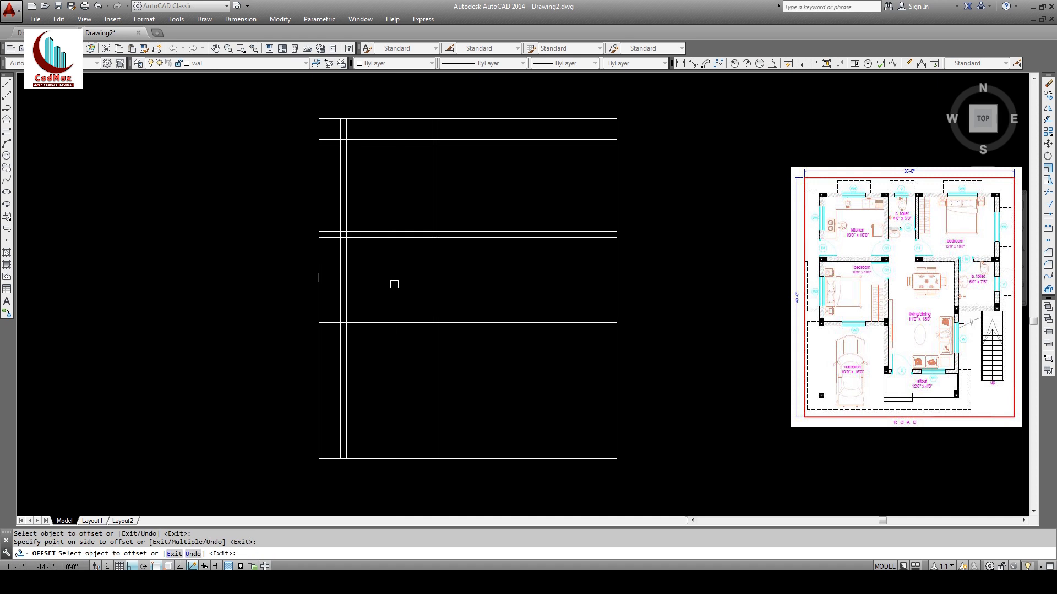
click(1049, 120)
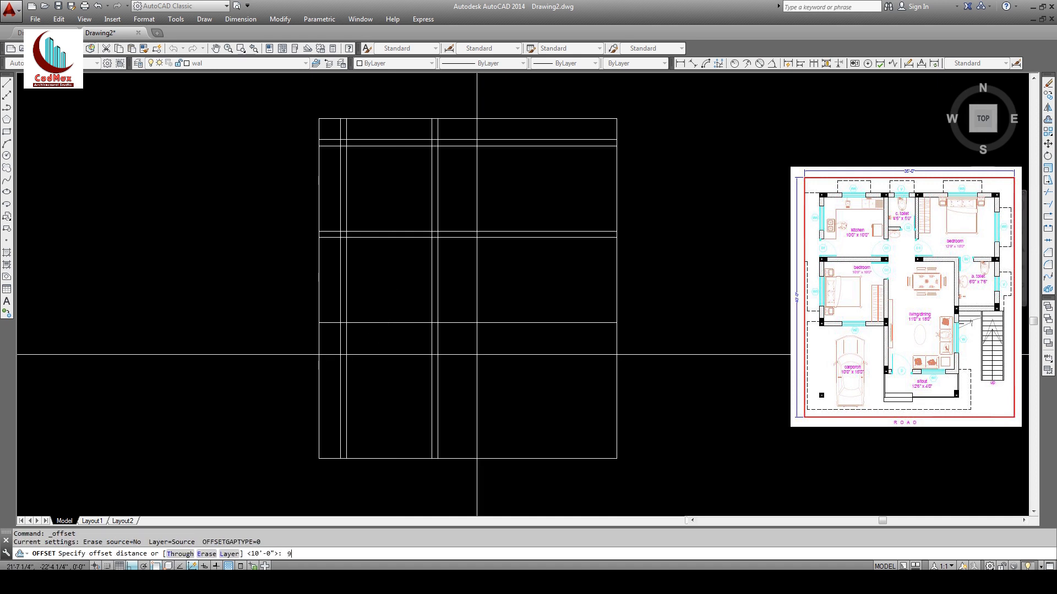
text(9)
key(Return)
click(411, 322)
click(402, 370)
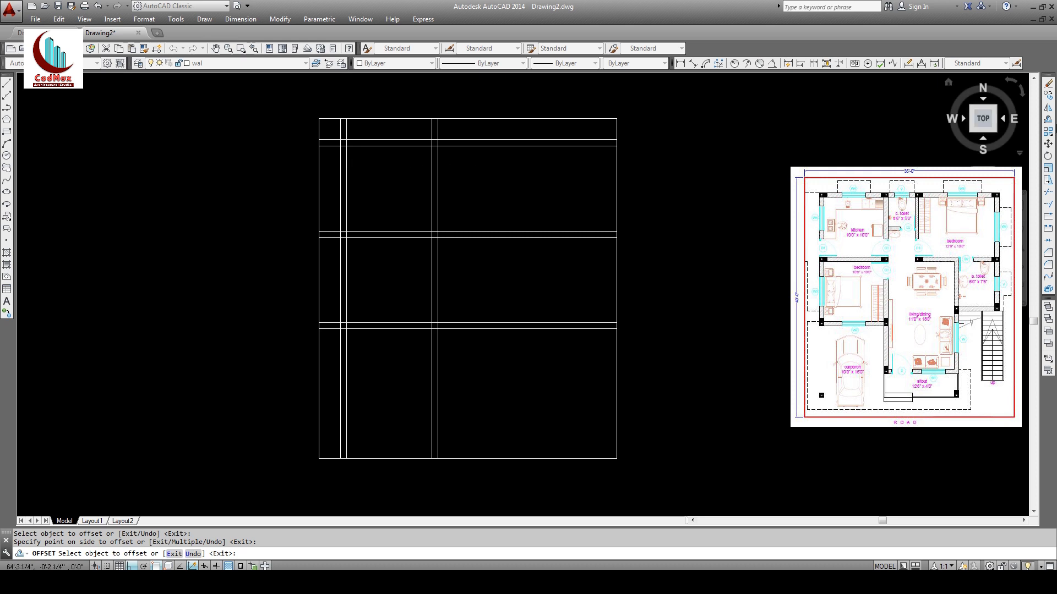
Step: Offset a vertical wall line 4'6" right, then its copy another 6 inches
click(1049, 120)
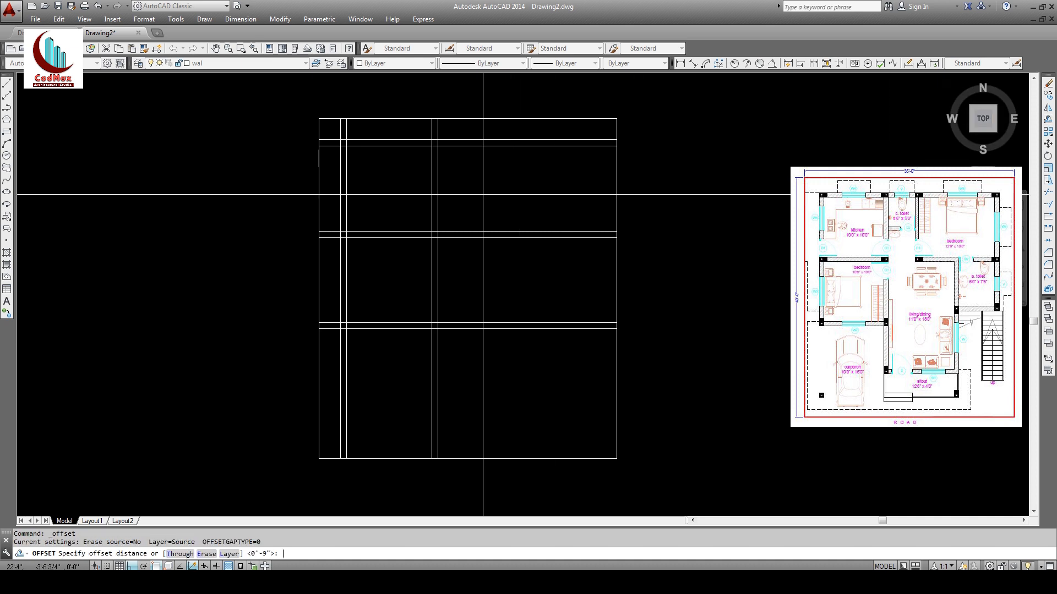
text(4'6)
key(Return)
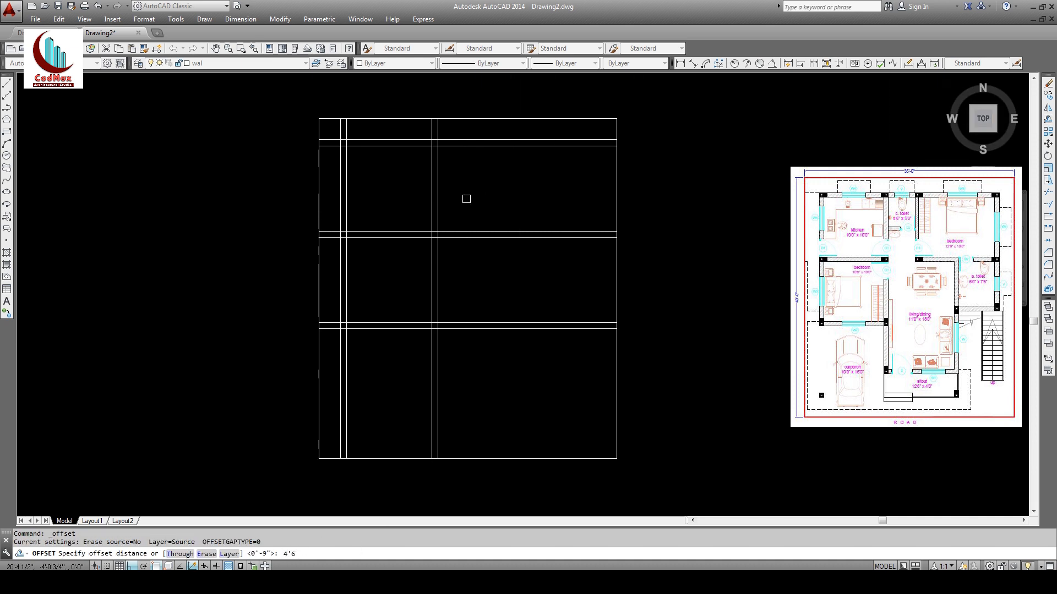
click(438, 175)
click(503, 182)
key(Return)
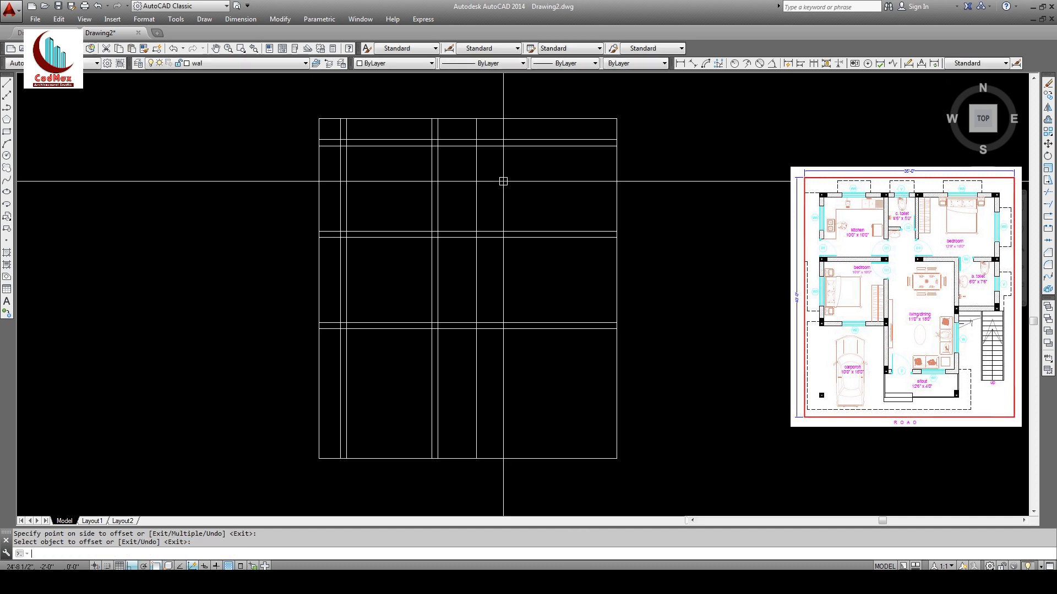
key(Return)
text(6)
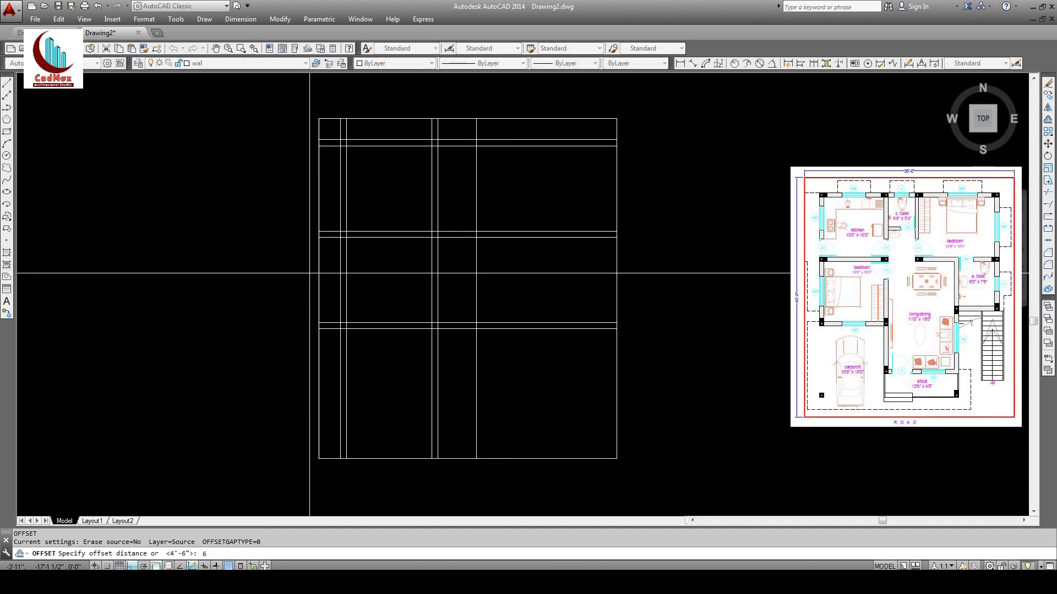
key(Return)
click(474, 193)
click(523, 198)
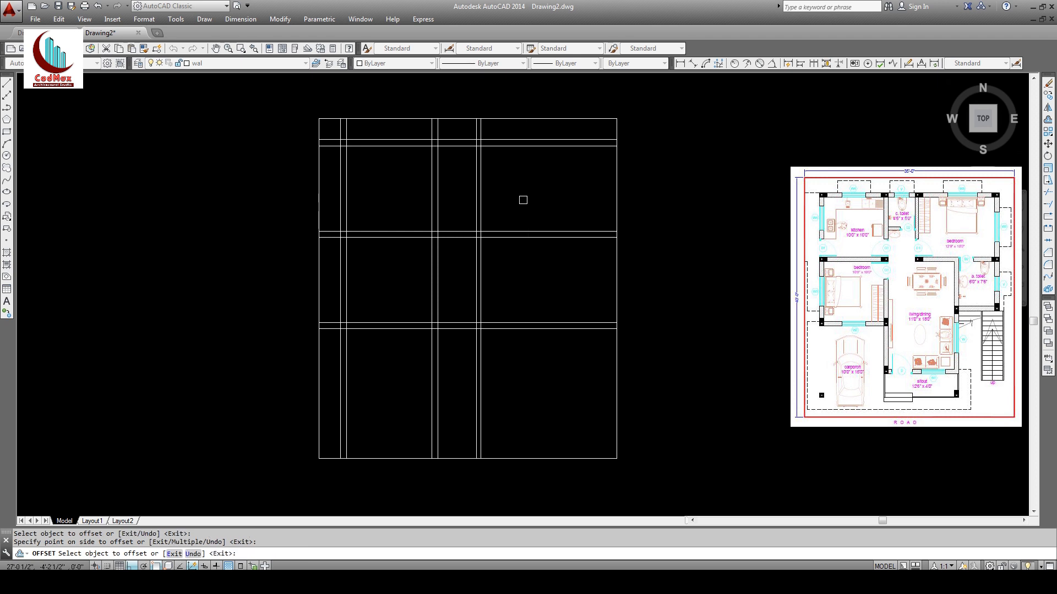
Step: Add a vertical wall line 12'9" to the right, doubled with a 9-inch copy
key(Return)
key(Return)
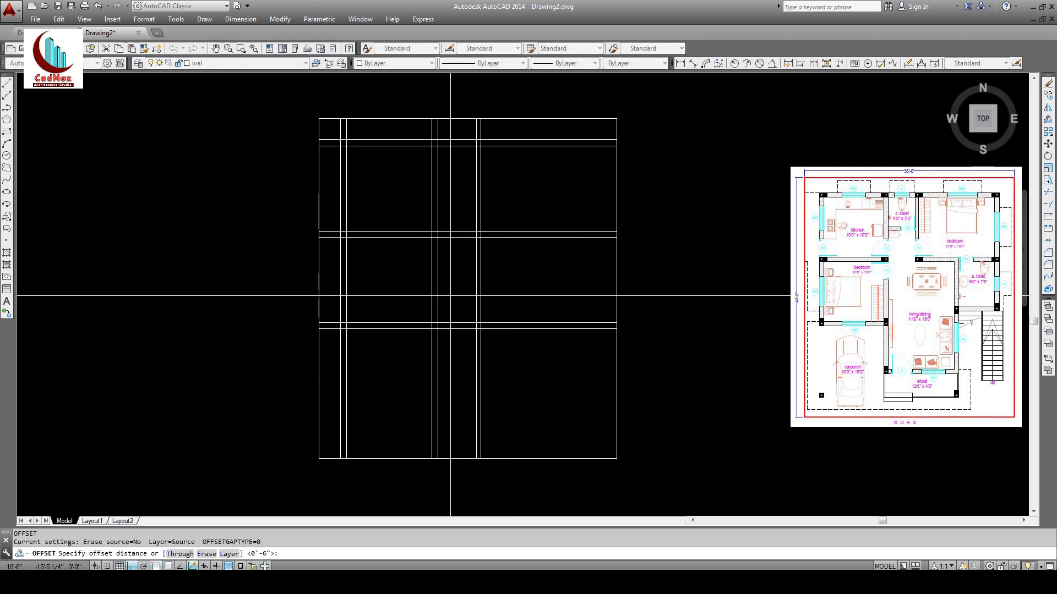
text(12)
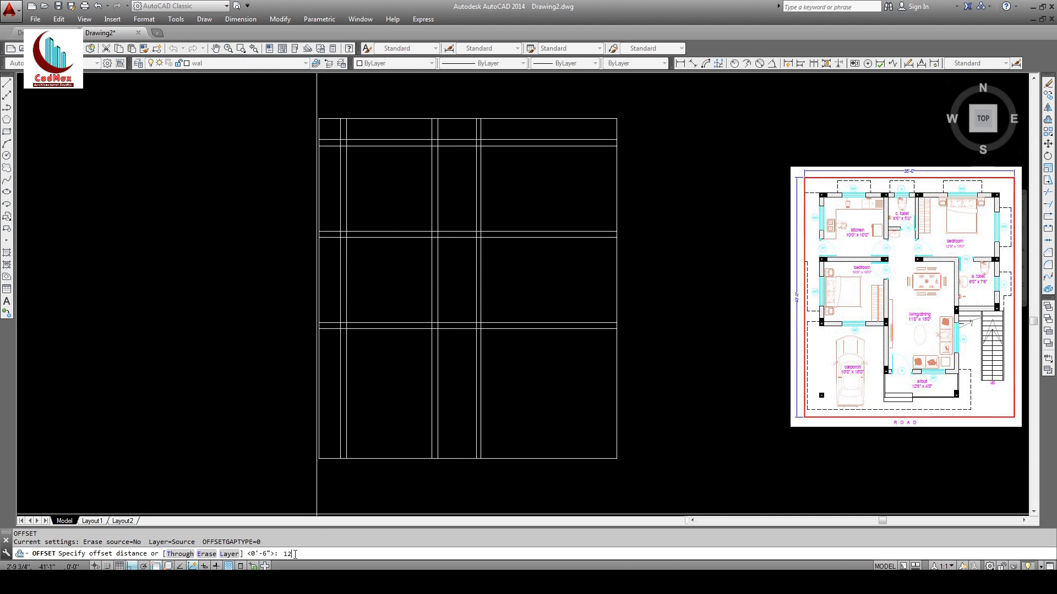
text('9)
key(Return)
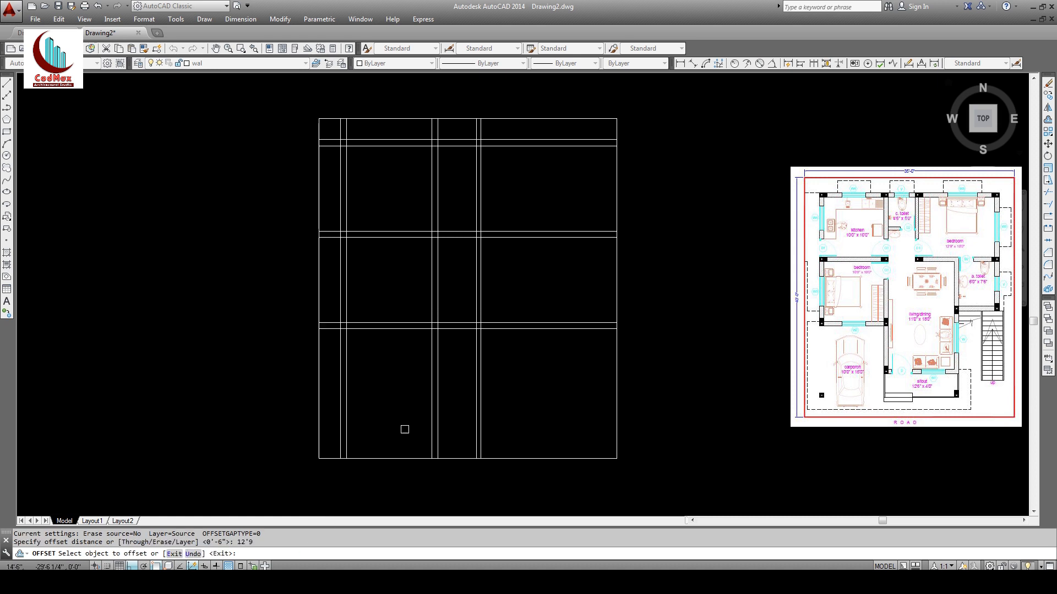
click(484, 207)
click(572, 208)
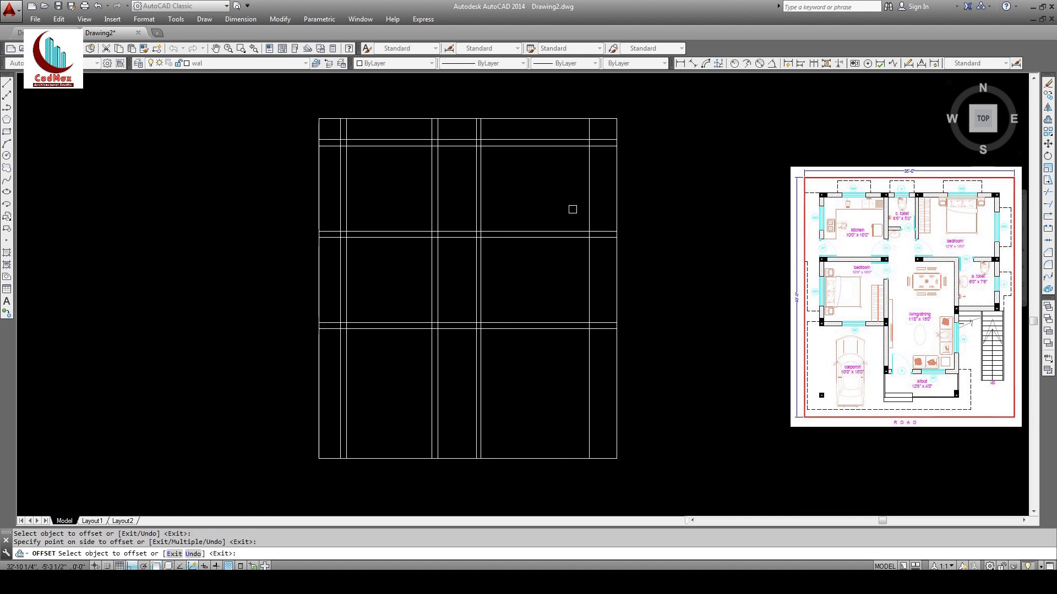
key(Return)
key(Return)
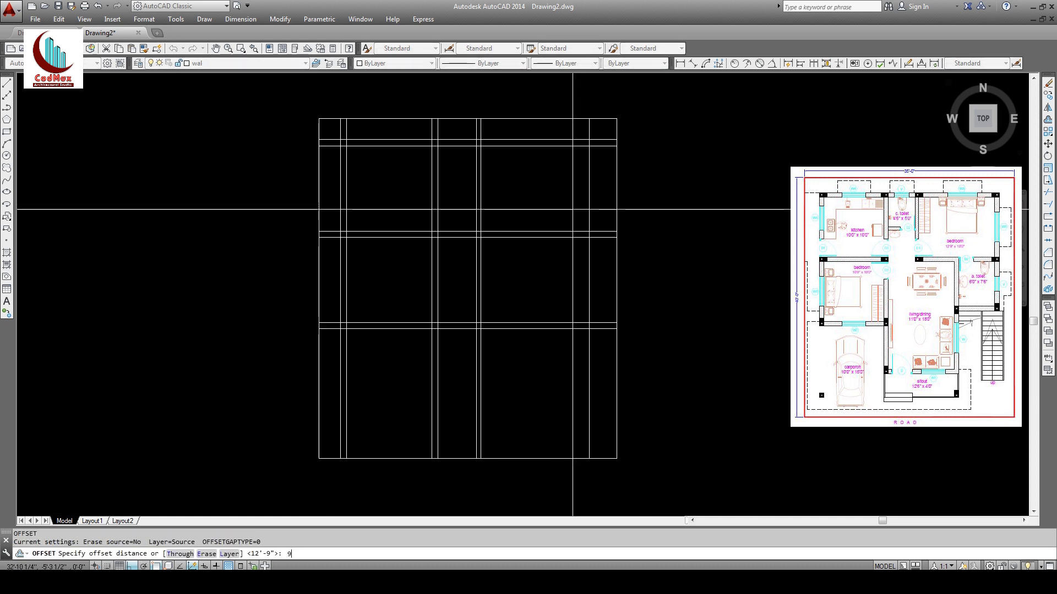
text(9)
key(Return)
click(589, 201)
click(665, 193)
key(Return)
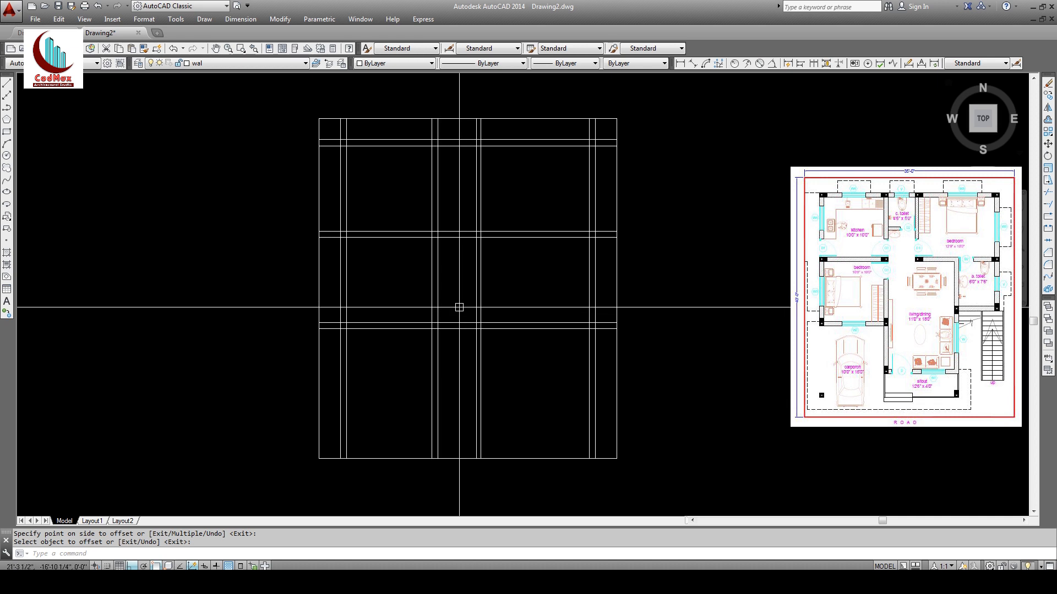
Step: Offset a vertical wall line 11' to the right
click(1048, 121)
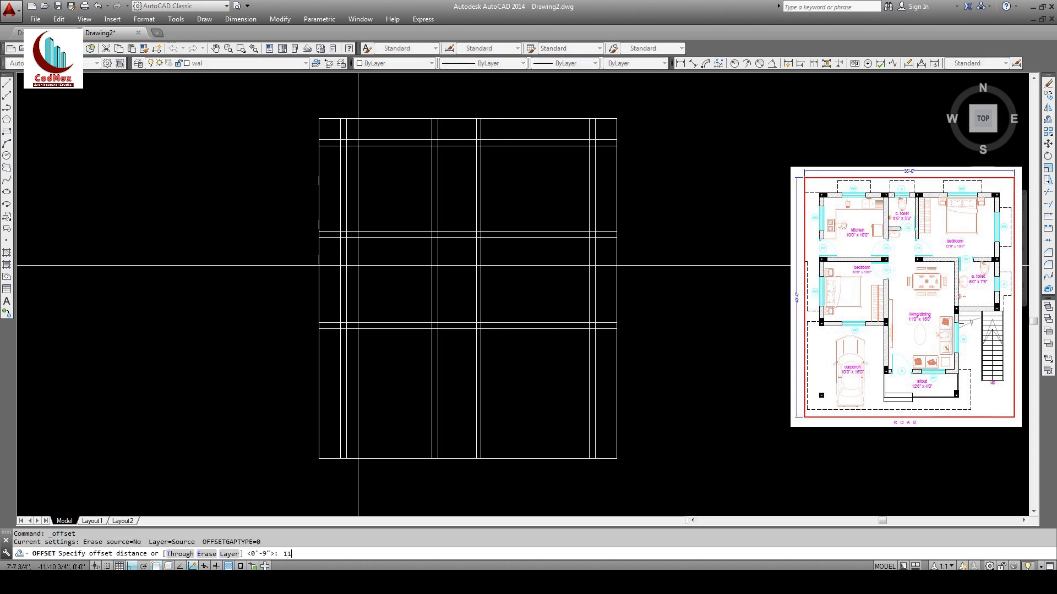
text(11)
key(Return)
click(438, 306)
click(524, 295)
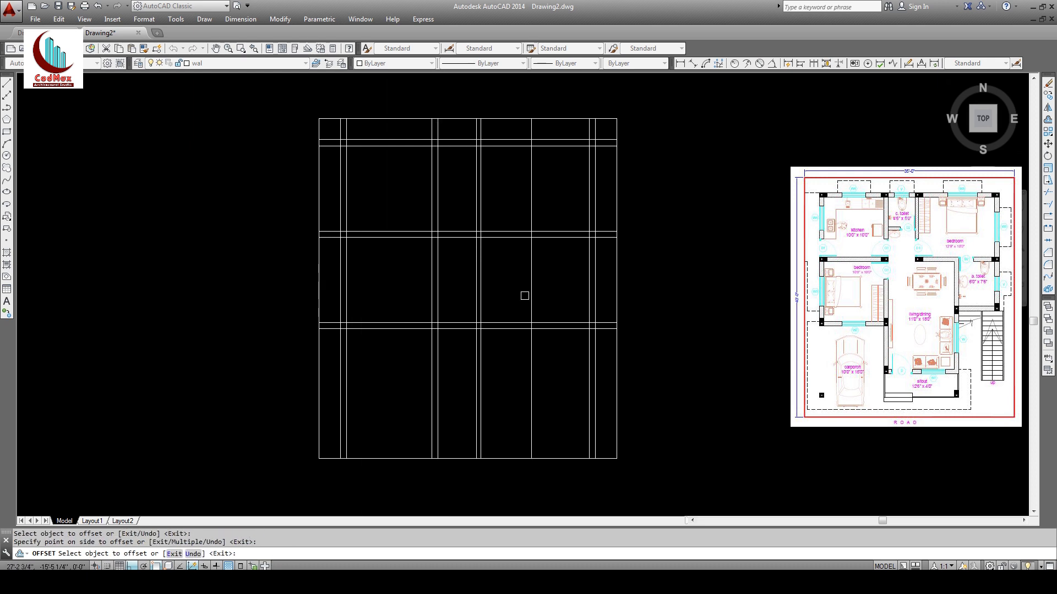
key(Return)
key(Return)
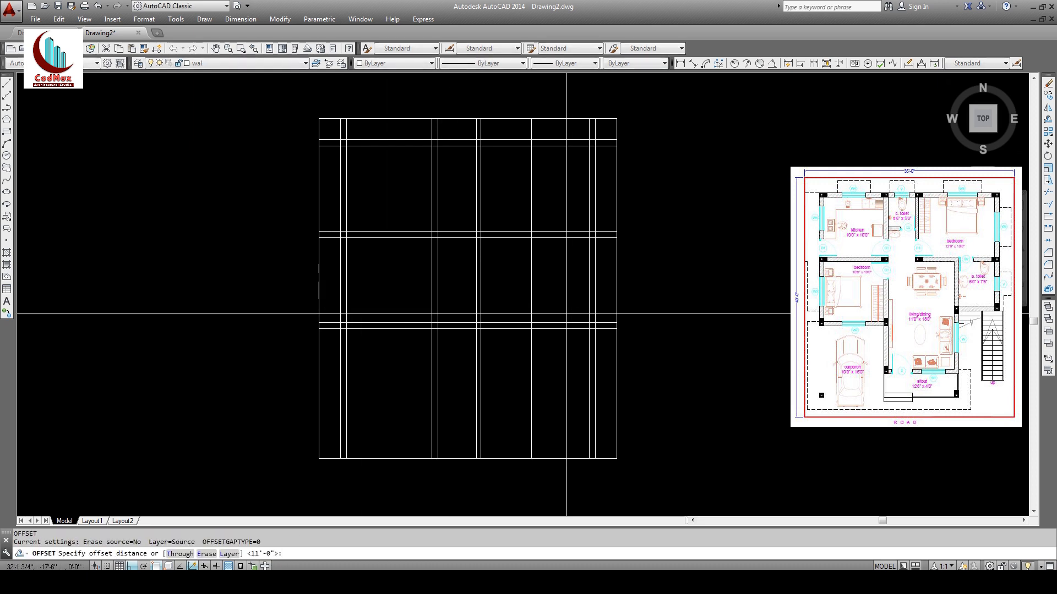
Step: Offset a horizontal wall line 18' down, then try a 9-inch copy of it
text(18)
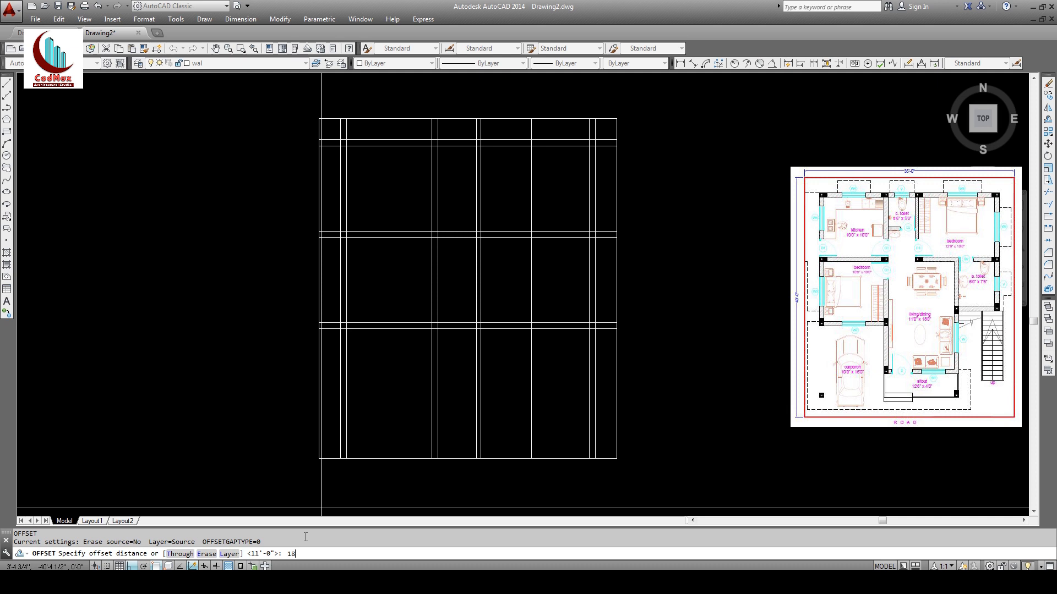
key(Return)
click(508, 238)
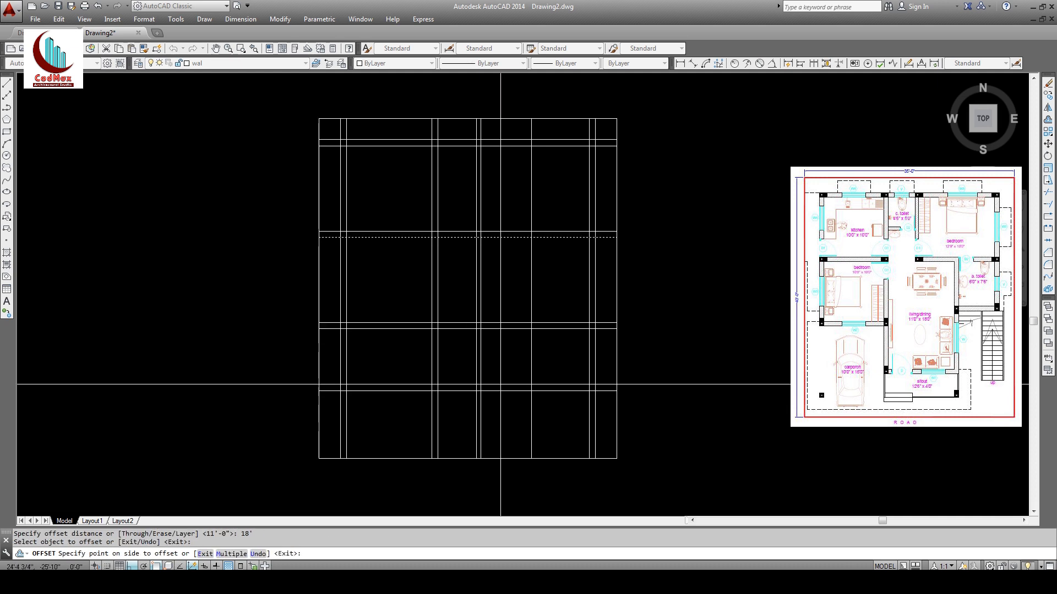
click(502, 371)
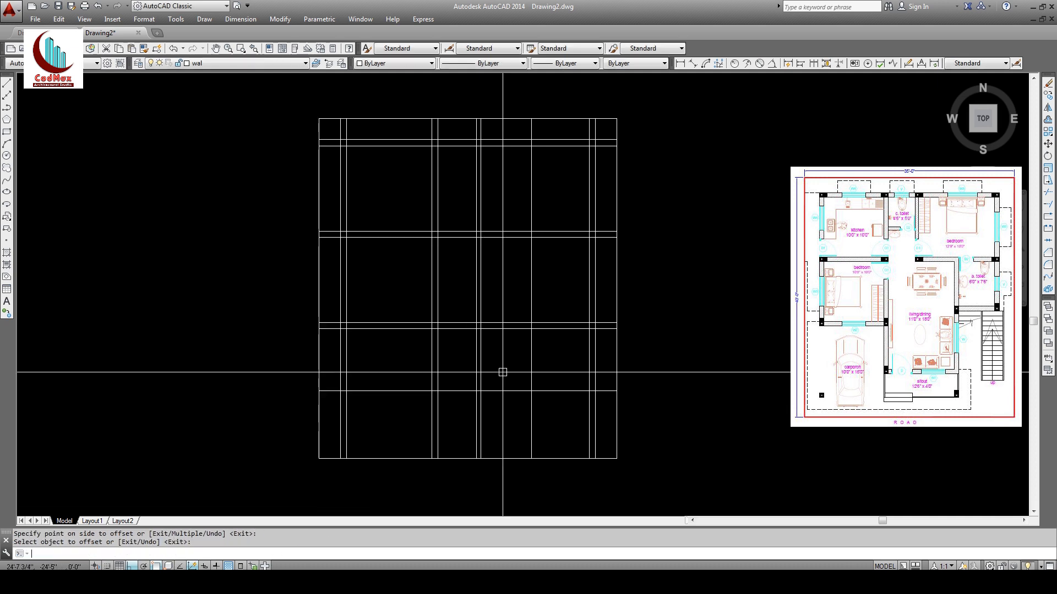
key(Return)
key(Return)
text(9)
key(Return)
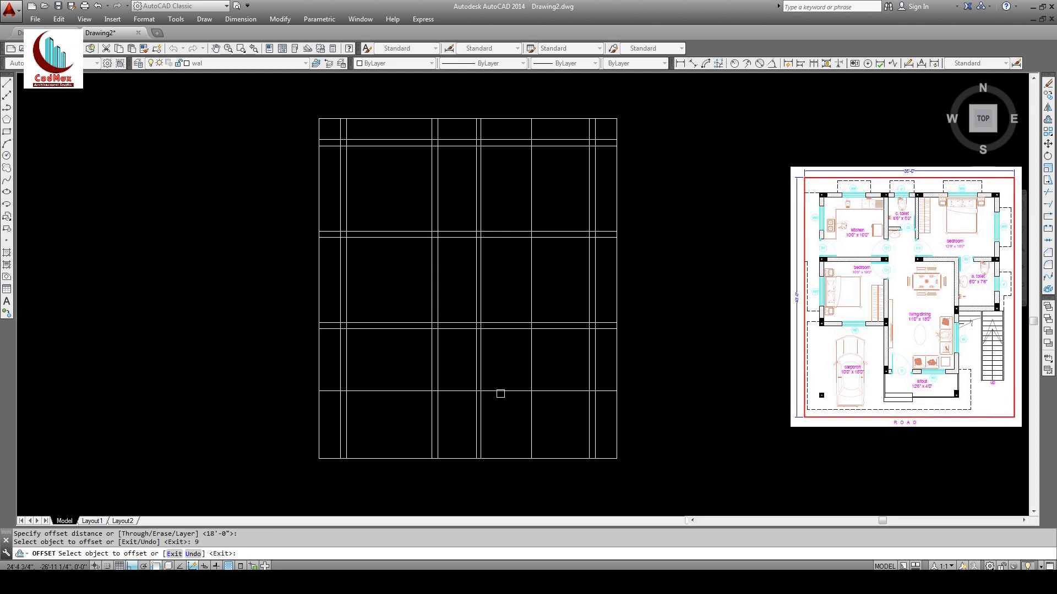
click(500, 392)
click(516, 386)
key(Return)
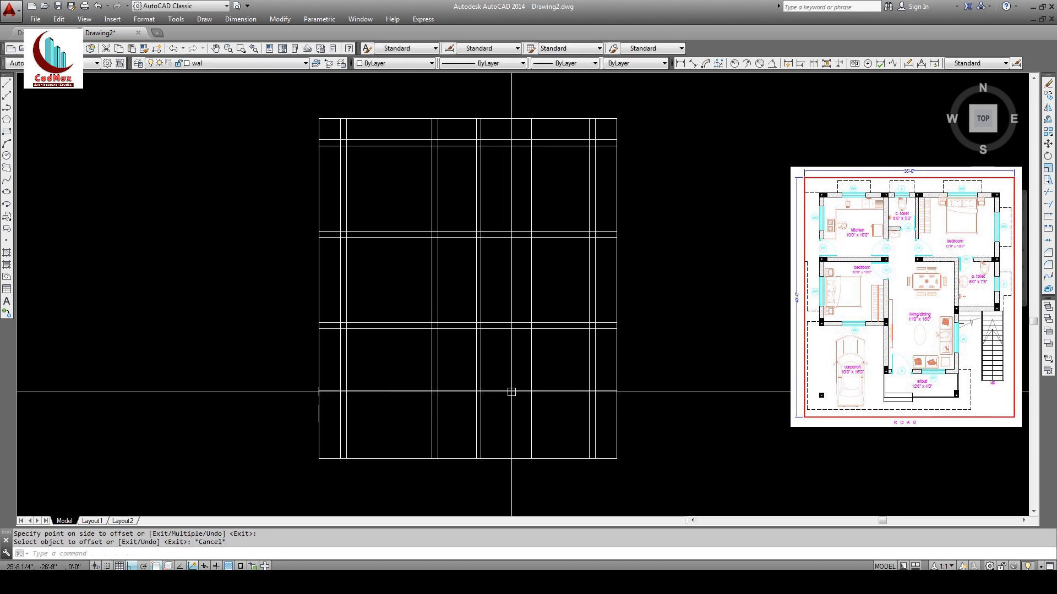
Step: Double the lower horizontal line and the 11' vertical line with 9-inch offsets
key(Return)
text(9)
key(Return)
click(506, 392)
click(507, 421)
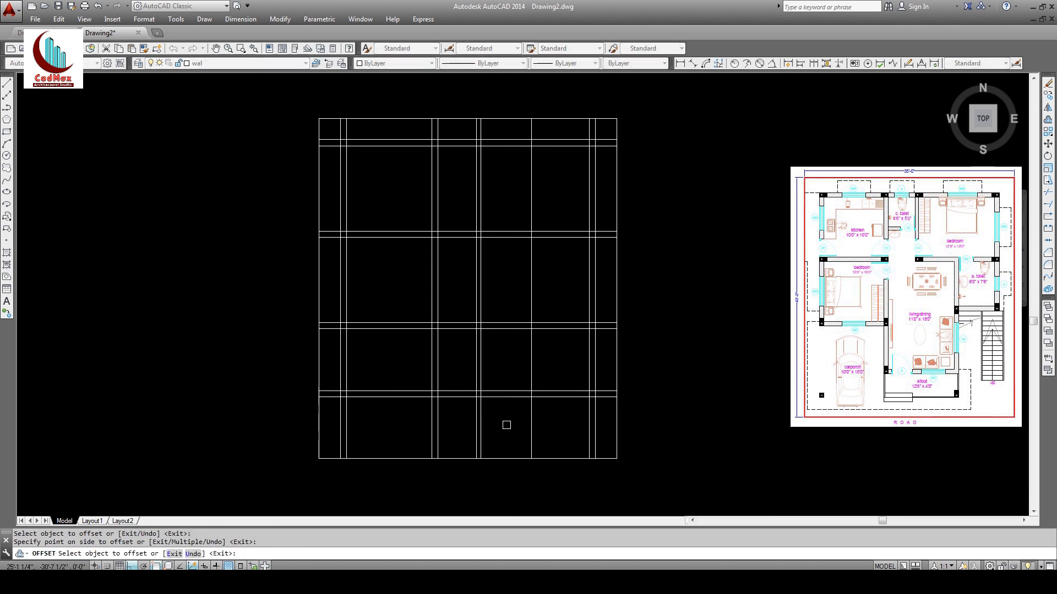
click(532, 377)
click(551, 360)
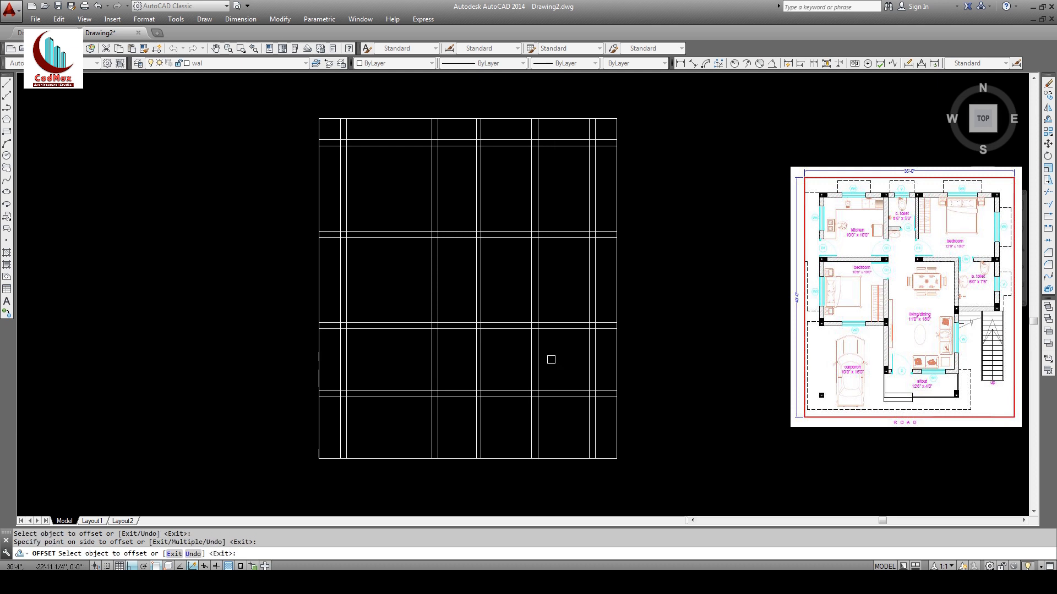
key(Return)
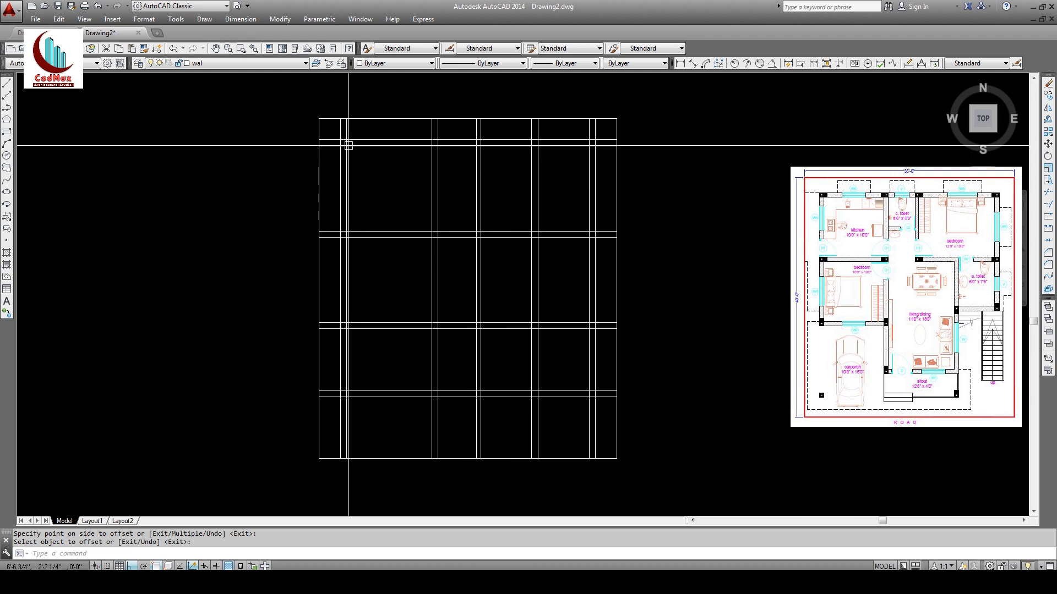
click(1047, 193)
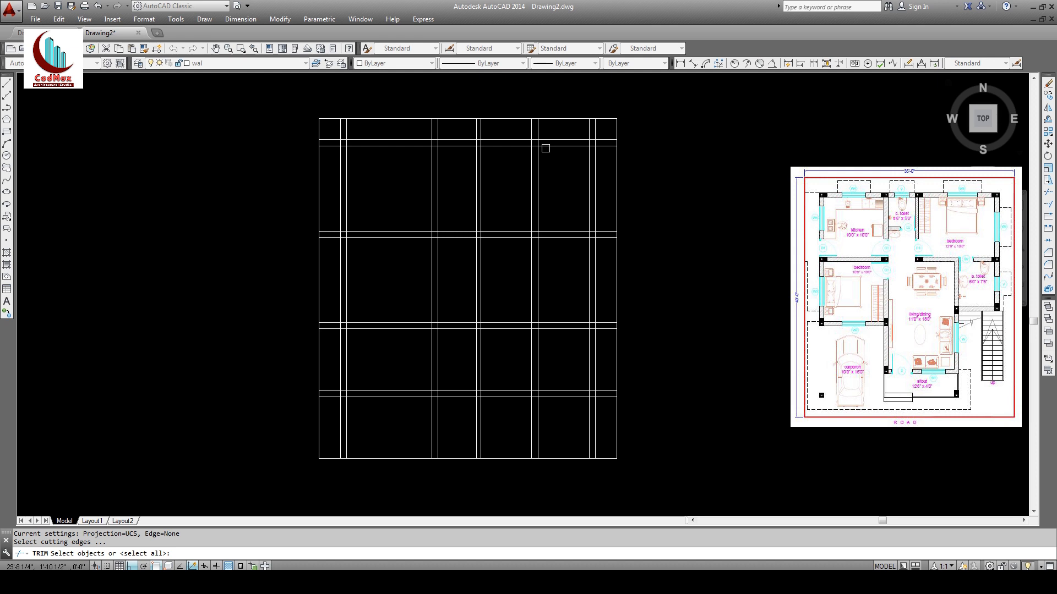
Step: Trim the vertical wall lines above the second horizontal line, using it as the cutting edge
key(Return)
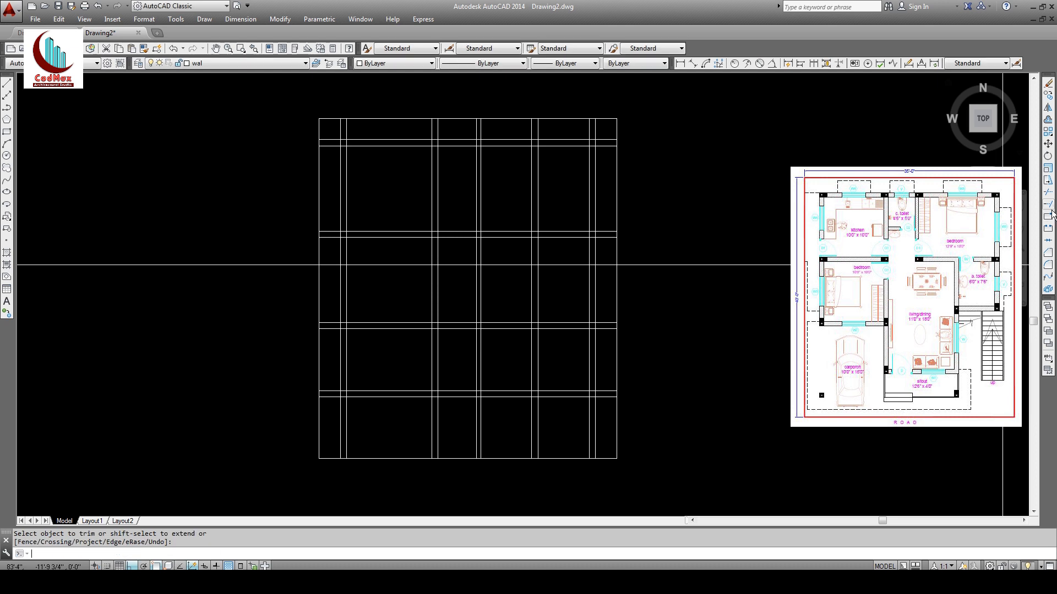
click(1048, 193)
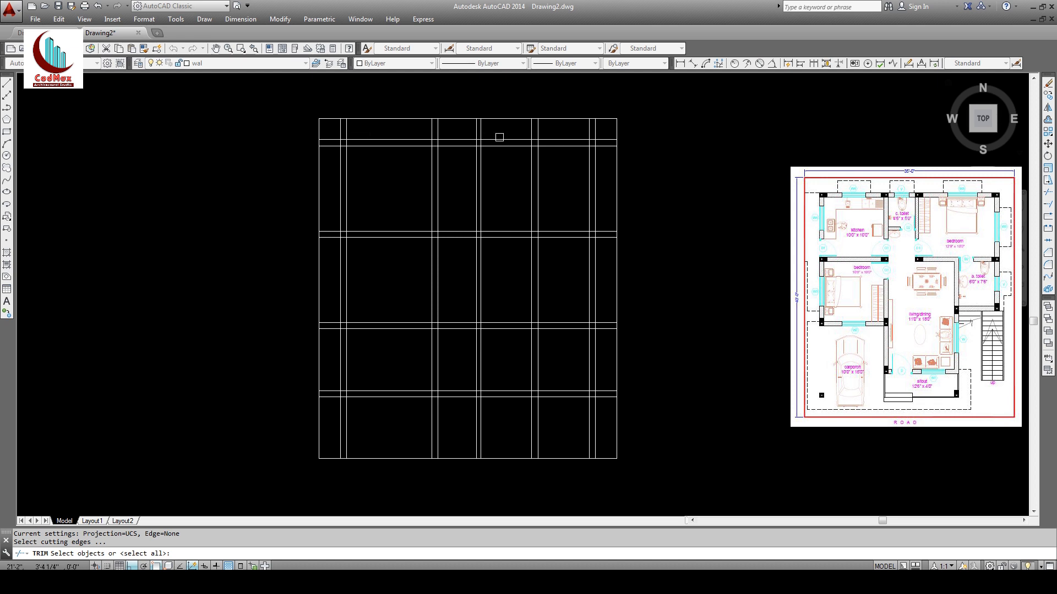
click(387, 142)
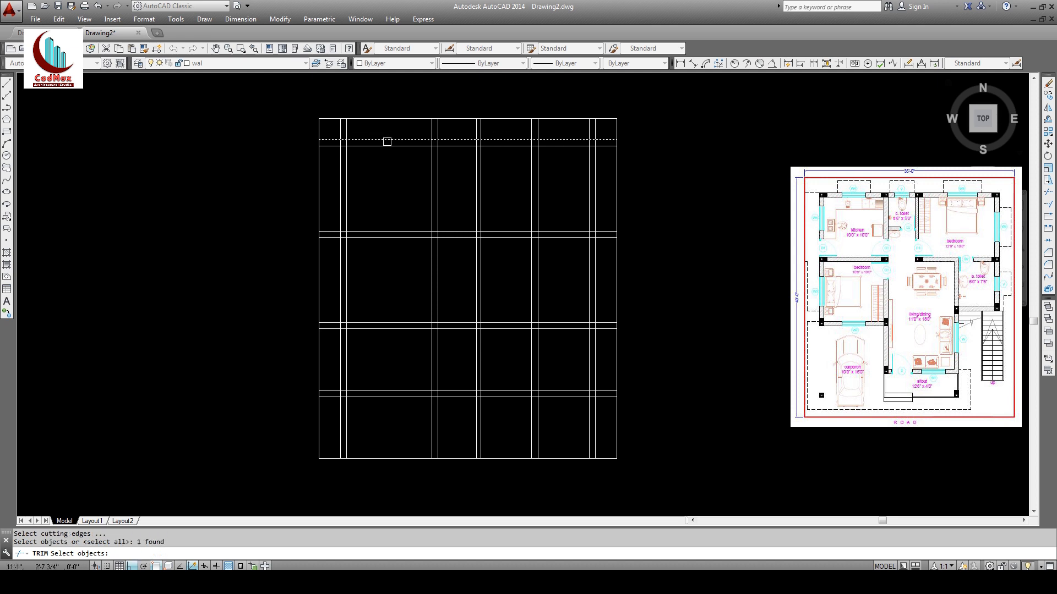
key(Return)
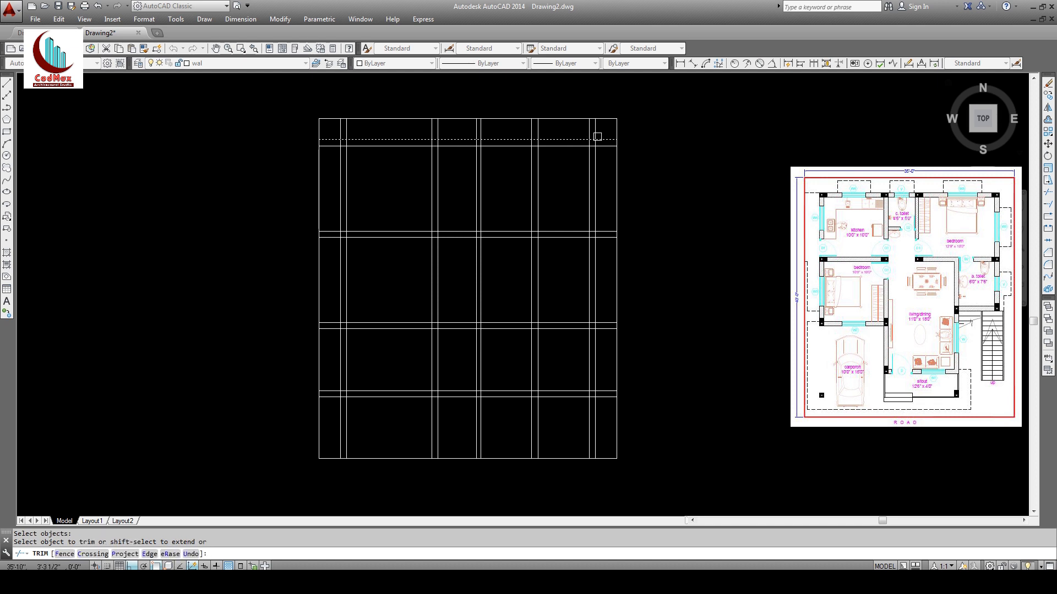
click(603, 132)
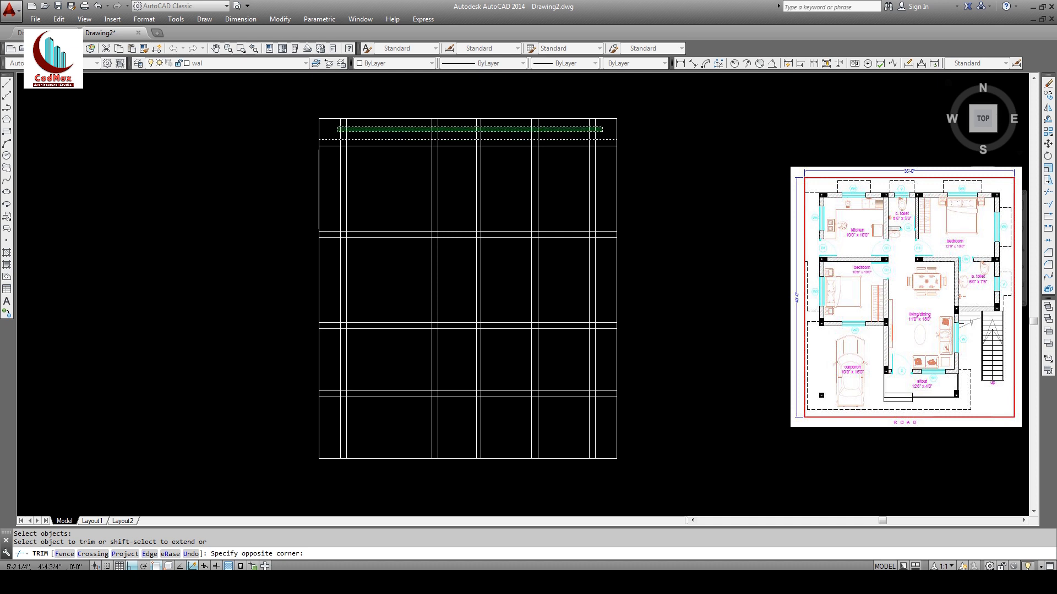
click(333, 130)
key(Return)
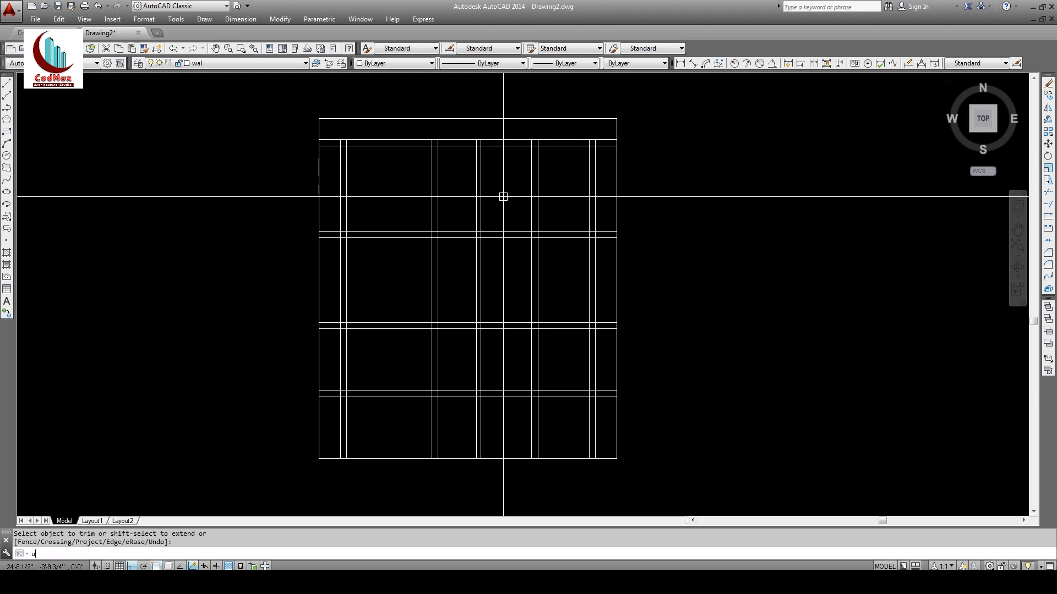
Step: Trim the wall lines crossing the top strip using all lines as cutting edges
key(Return)
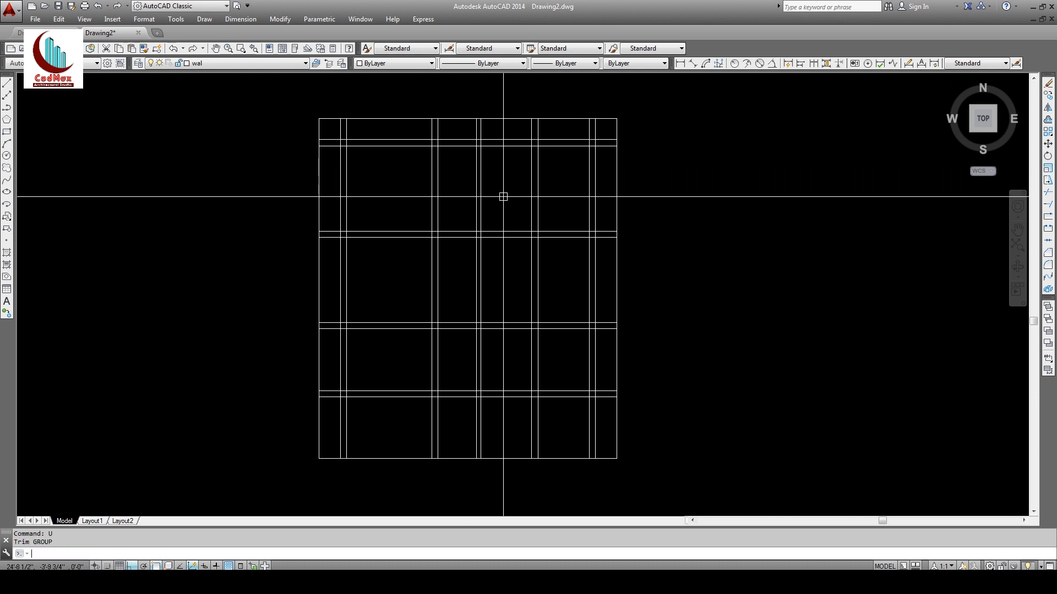
click(1048, 193)
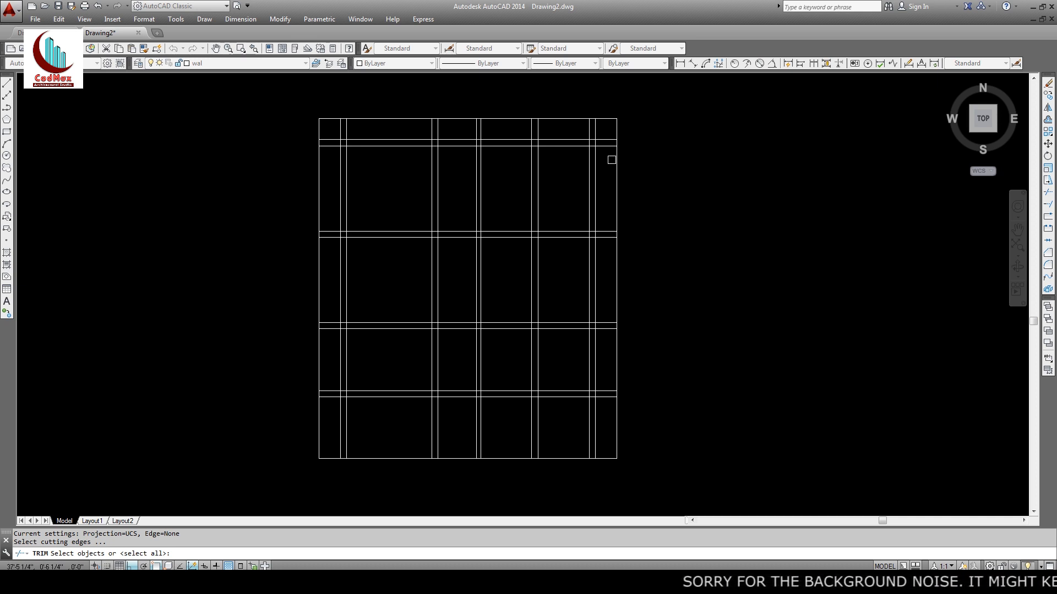
key(Return)
click(610, 133)
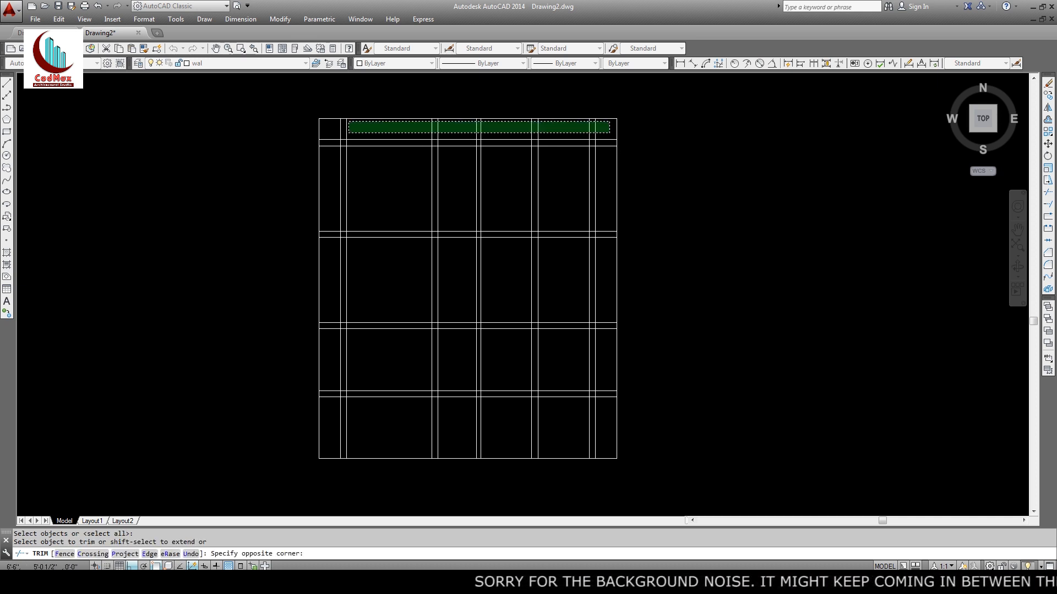
click(336, 125)
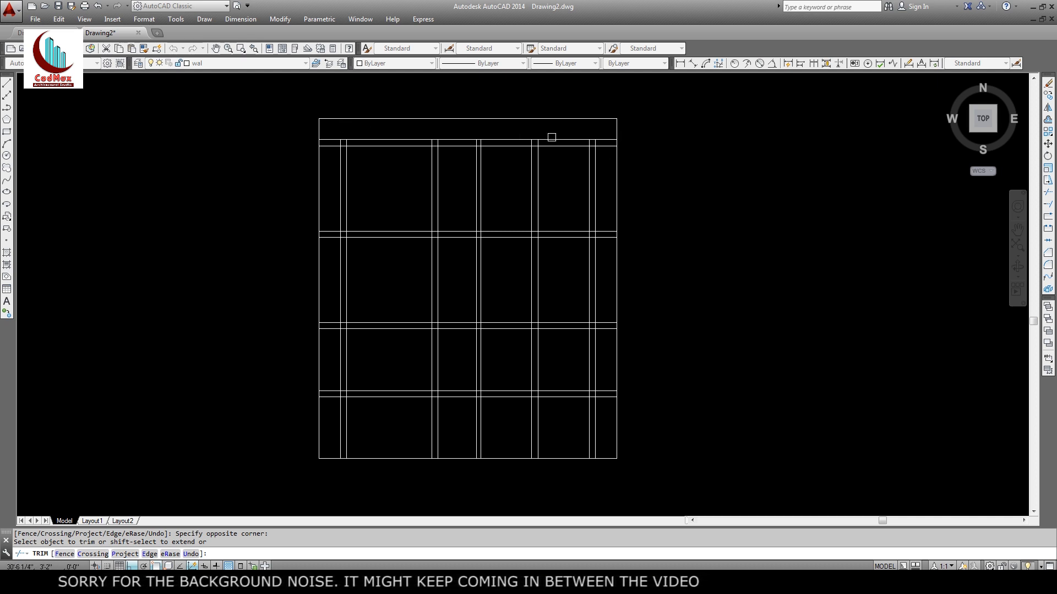
click(334, 135)
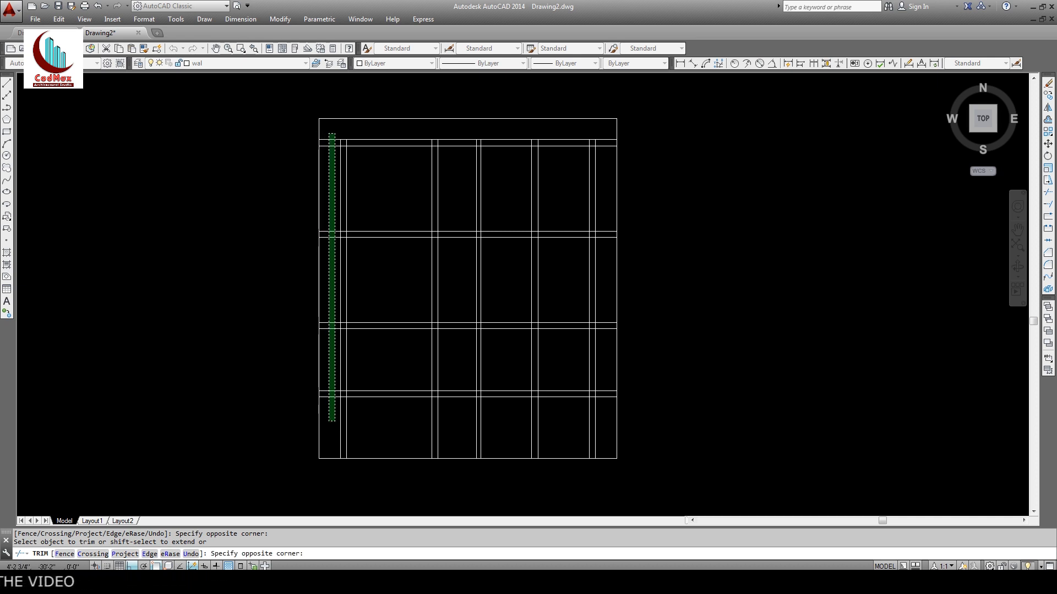
key(Escape)
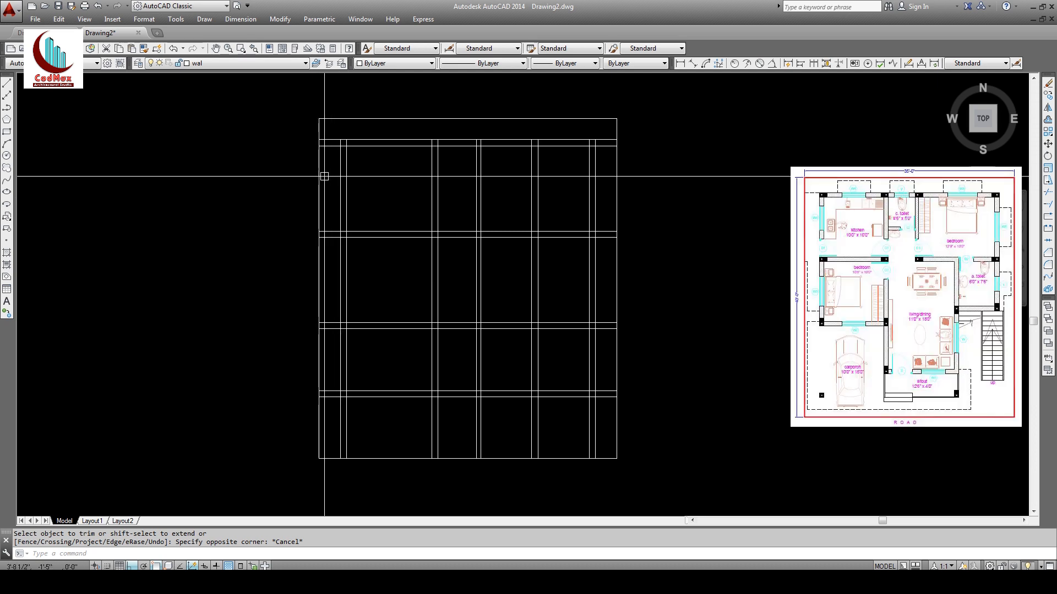
Step: Trim the wall stubs out of the left, right and bottom margins
click(1048, 194)
key(Return)
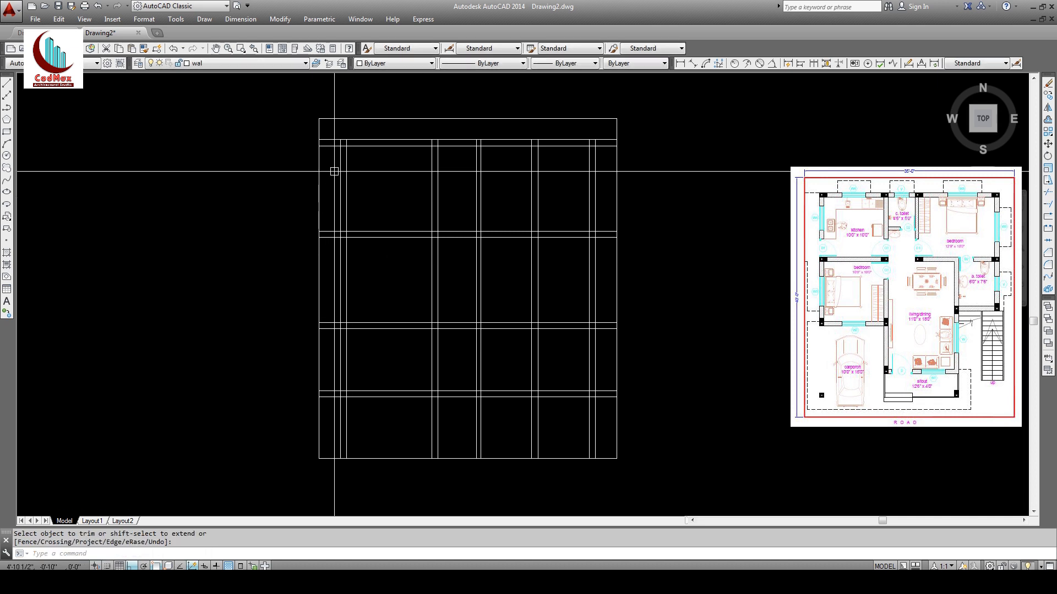
click(339, 132)
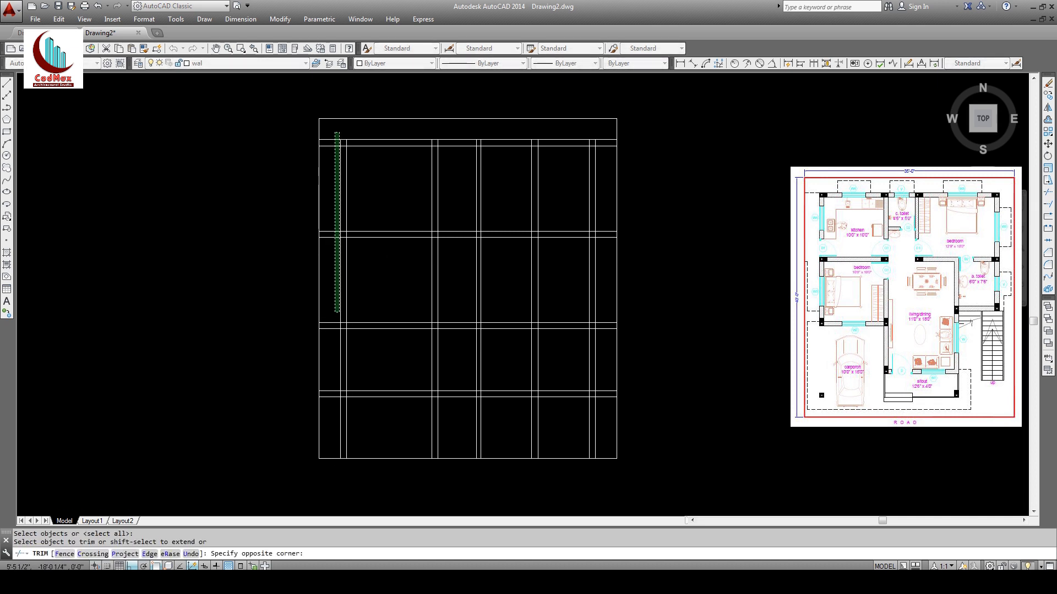
click(334, 411)
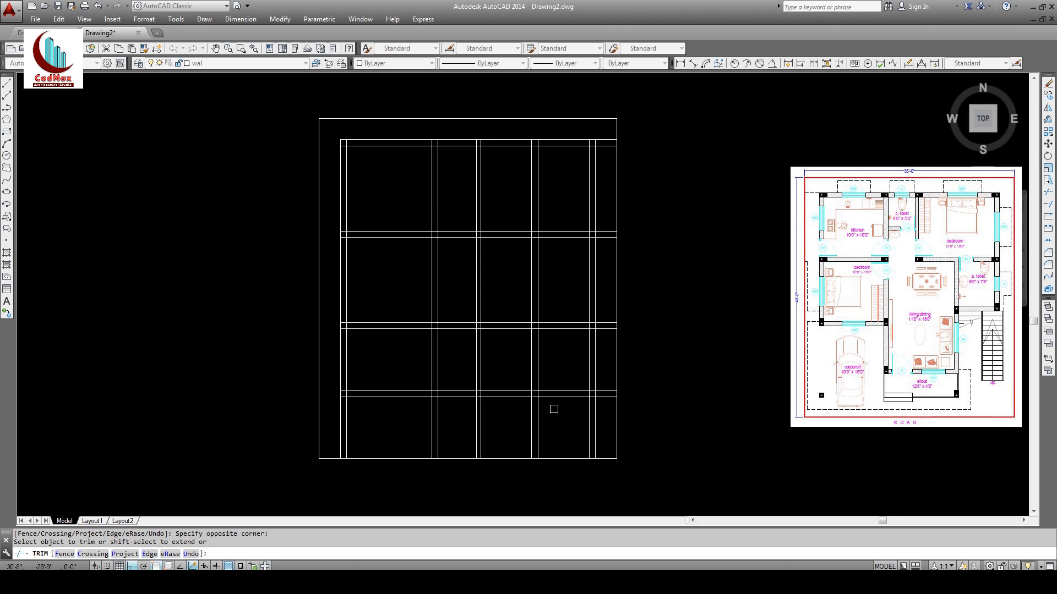
click(612, 423)
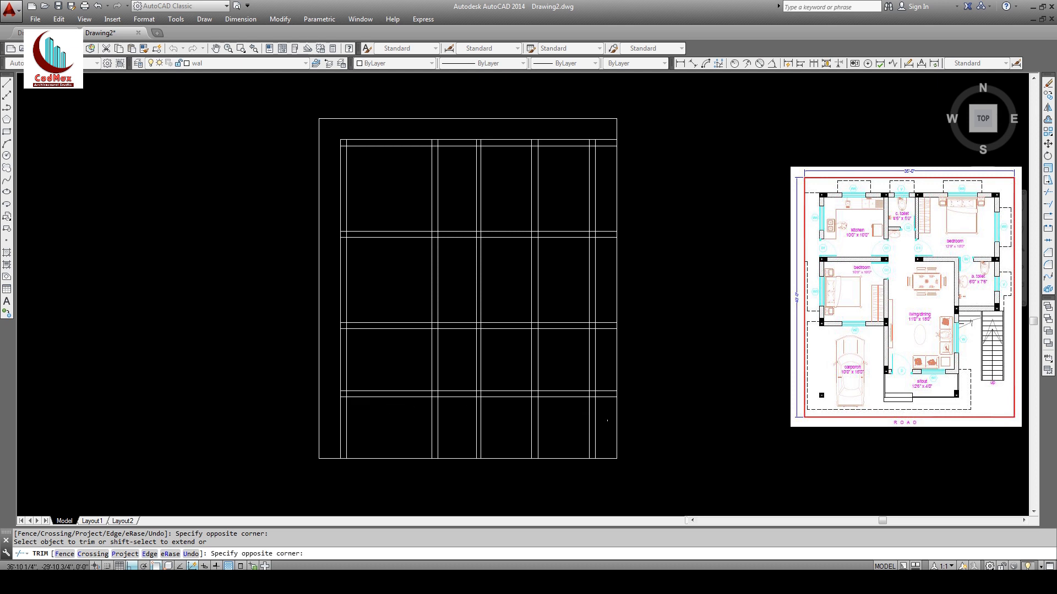
click(606, 132)
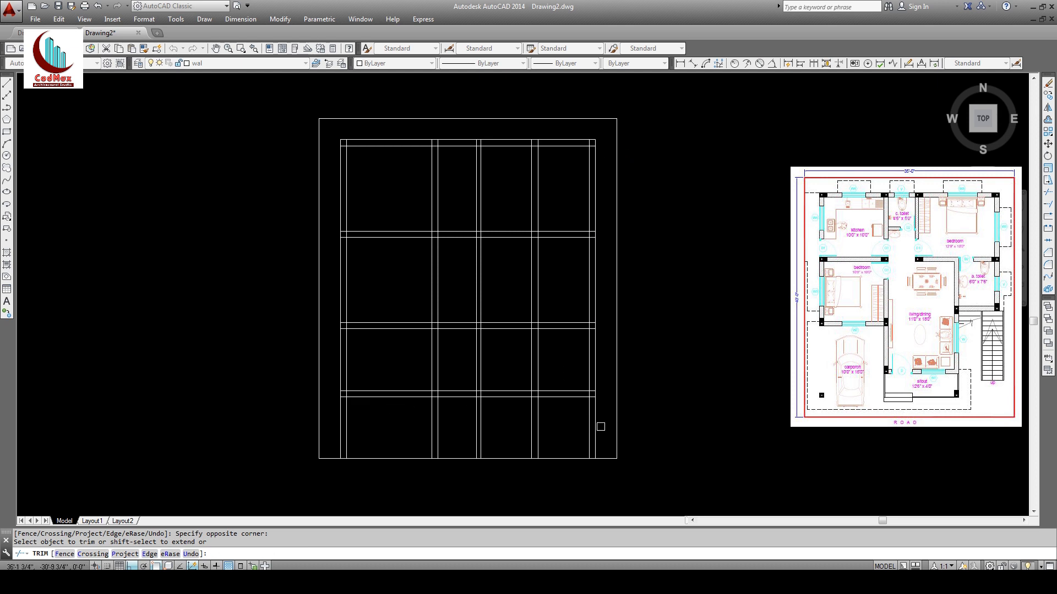
click(600, 427)
click(336, 410)
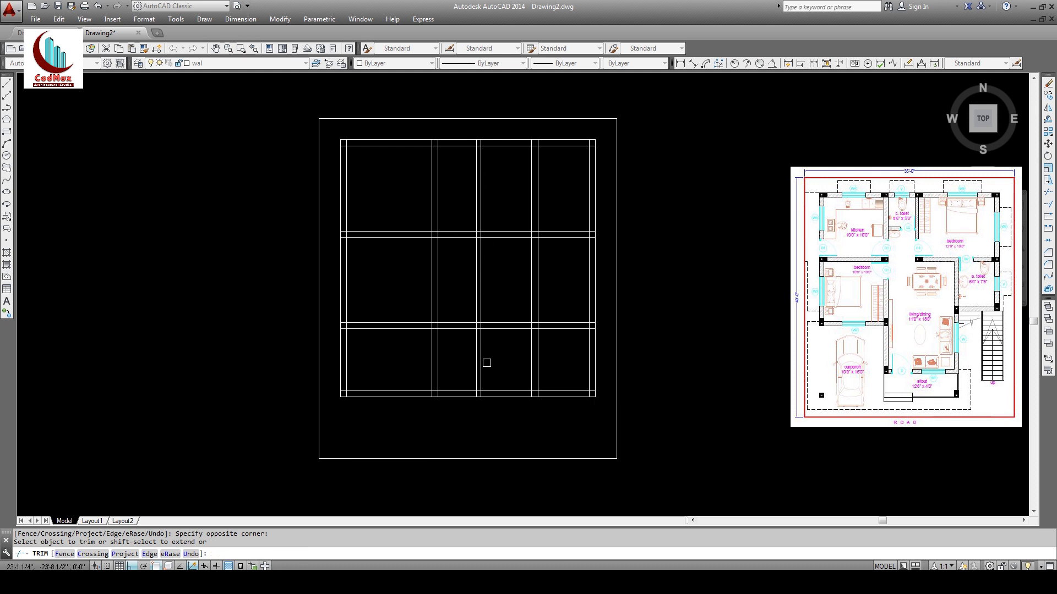
Step: Cut the short wall pieces out of the middle column
click(495, 350)
click(468, 367)
click(498, 304)
click(463, 291)
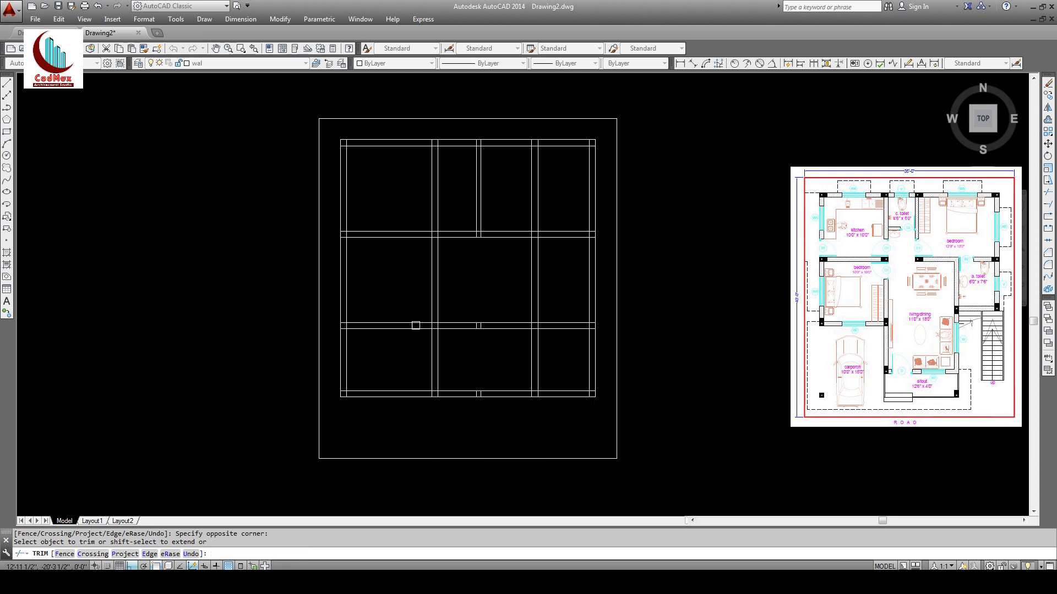
Step: Remove the bottom-left bay by trimming its left and bottom walls
click(359, 362)
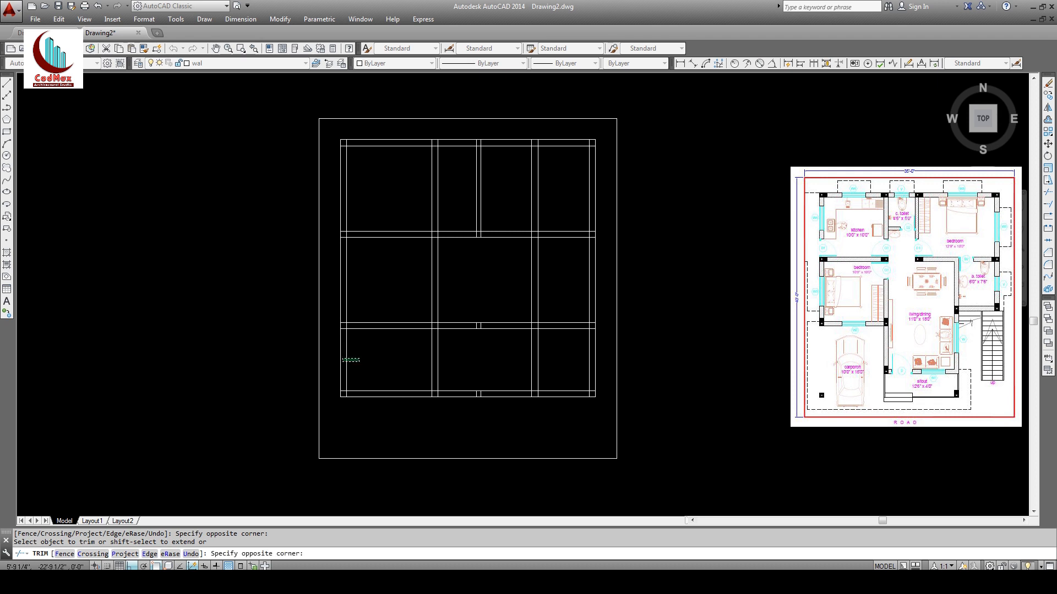
click(342, 361)
click(342, 368)
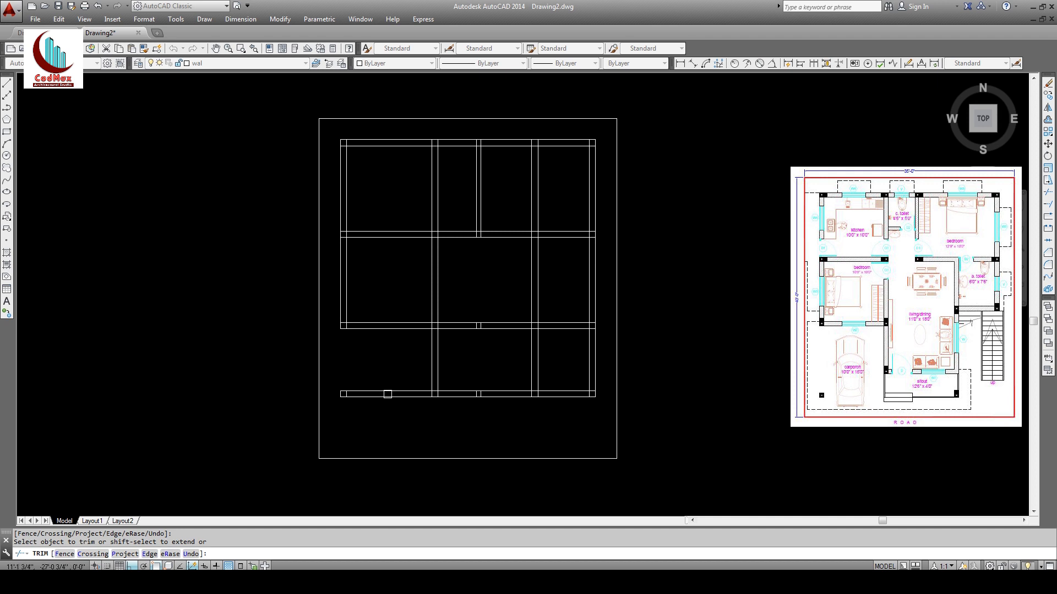
click(397, 379)
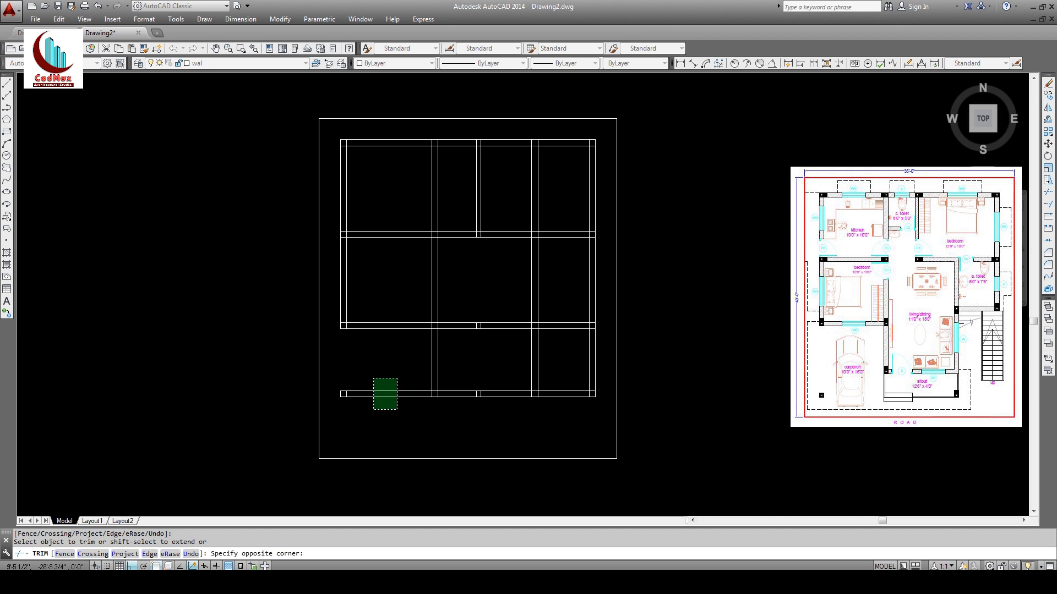
click(374, 410)
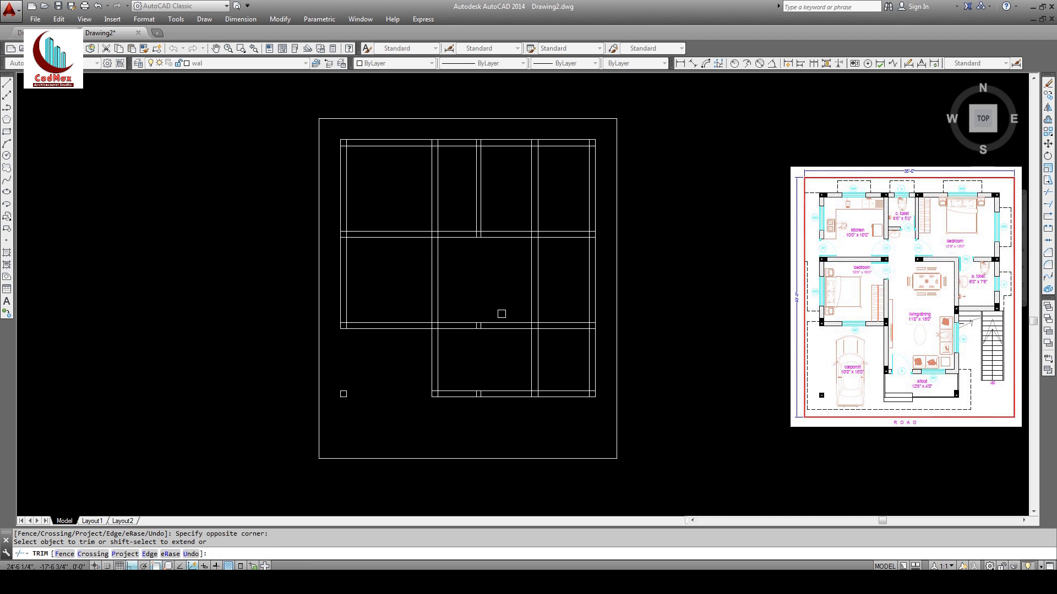
Step: Merge the lower middle rooms and trim the bottom-right bay's bottom and right walls
click(502, 314)
click(456, 344)
click(565, 384)
click(555, 409)
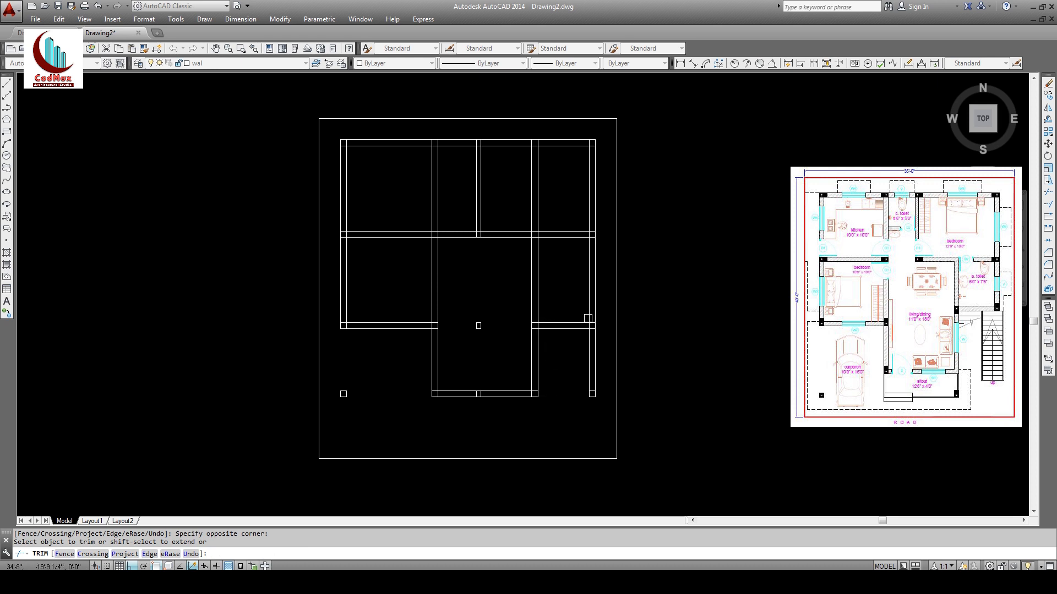
click(600, 375)
click(576, 357)
key(Return)
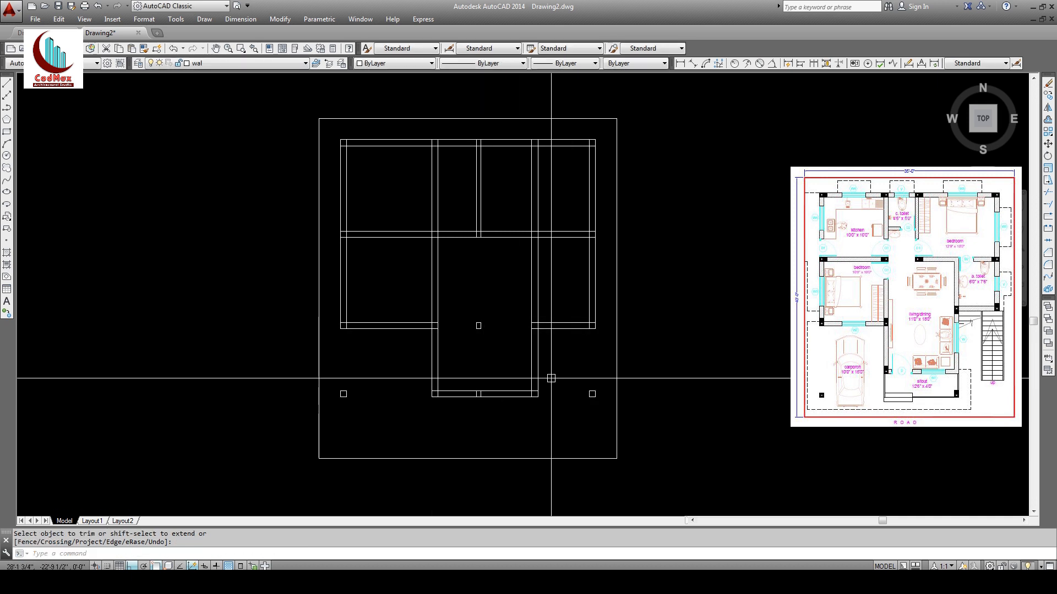
Step: Erase the leftover lower-middle wall pieces and the two small corner squares
click(1048, 82)
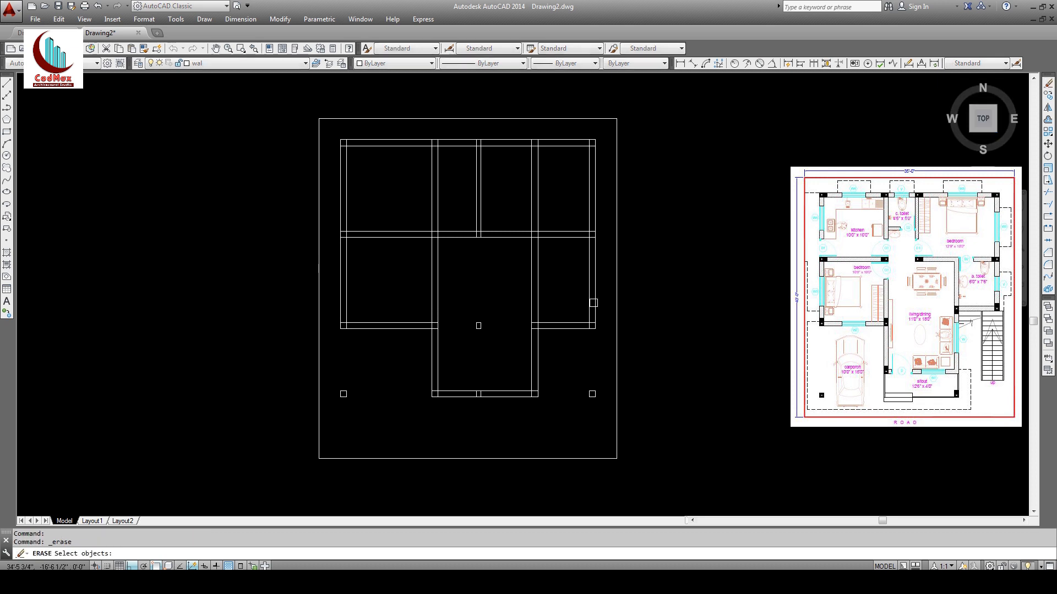
click(462, 297)
click(496, 414)
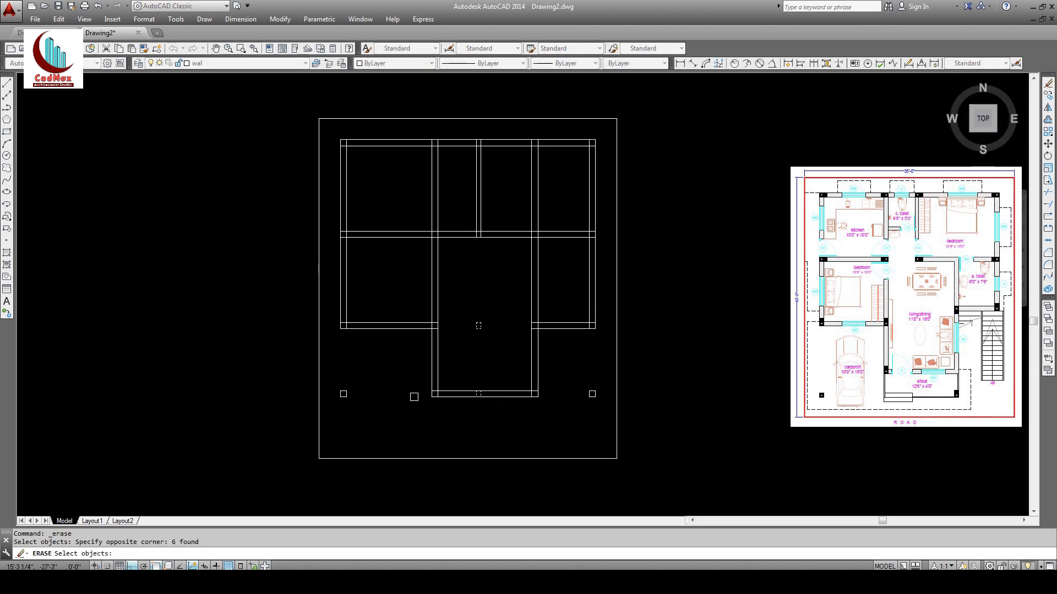
key(Return)
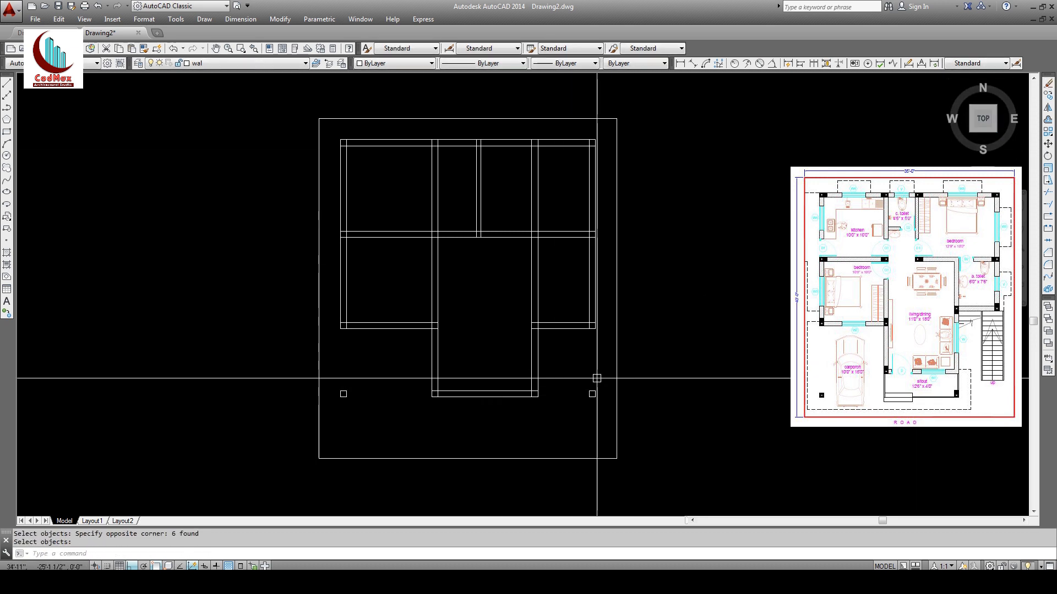
click(1048, 83)
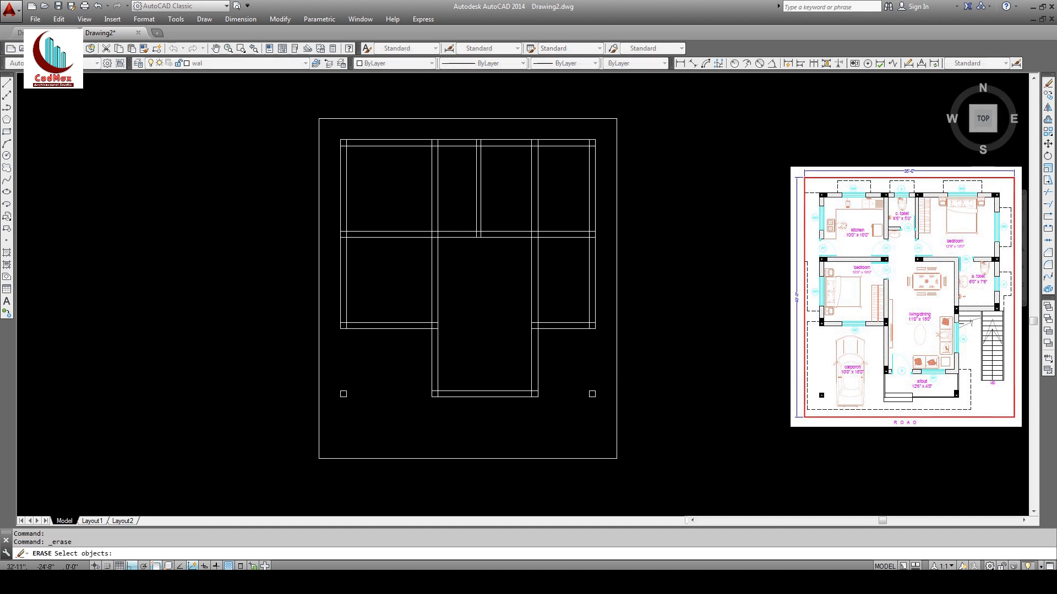
click(575, 375)
click(604, 412)
click(334, 380)
click(373, 404)
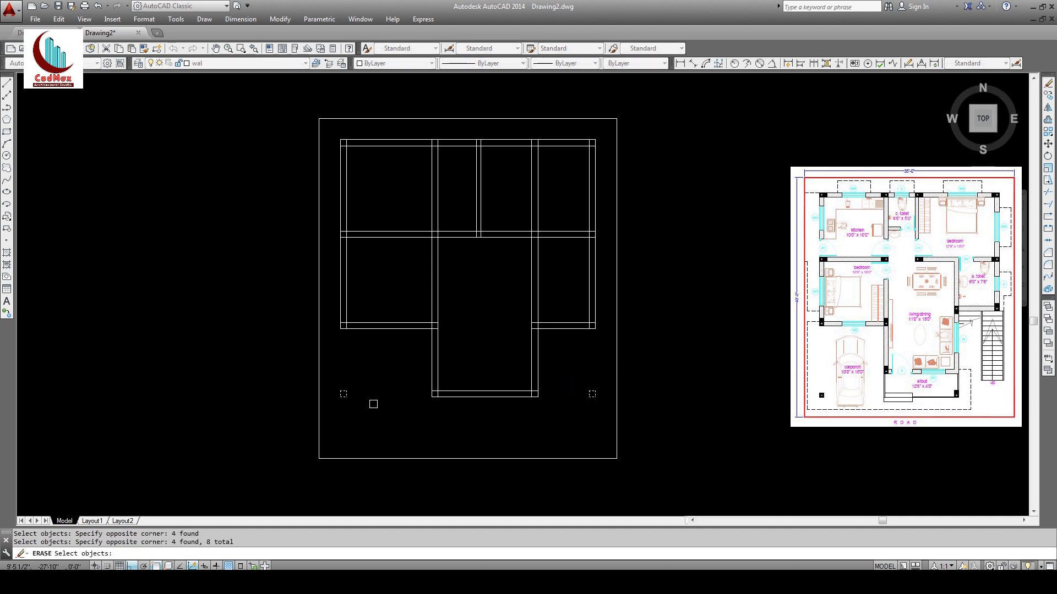
key(Return)
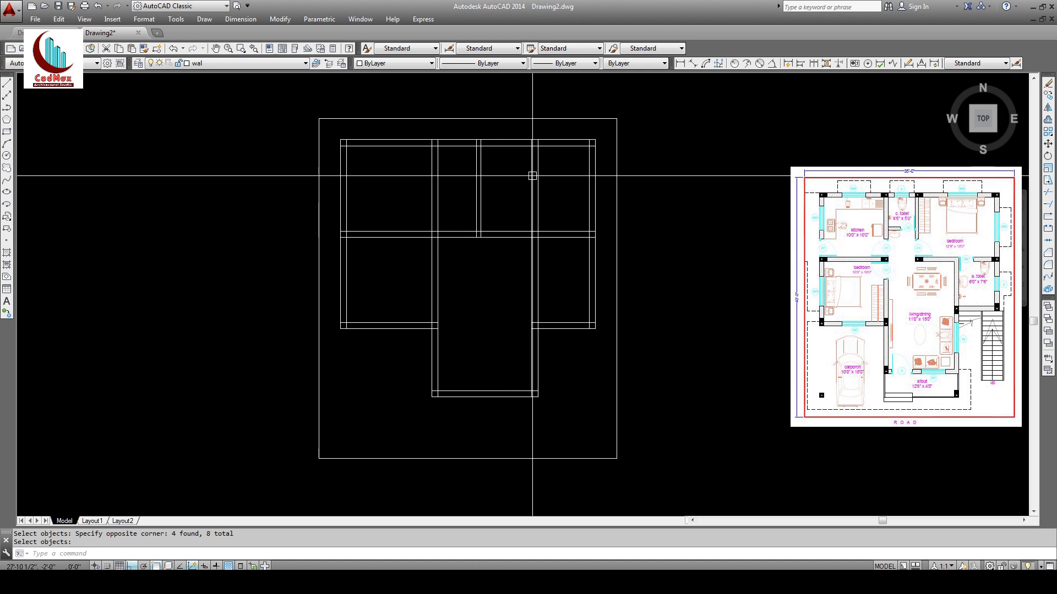
Step: Trim away the two vertical wall lines between the upper-right rooms
click(1047, 192)
key(Return)
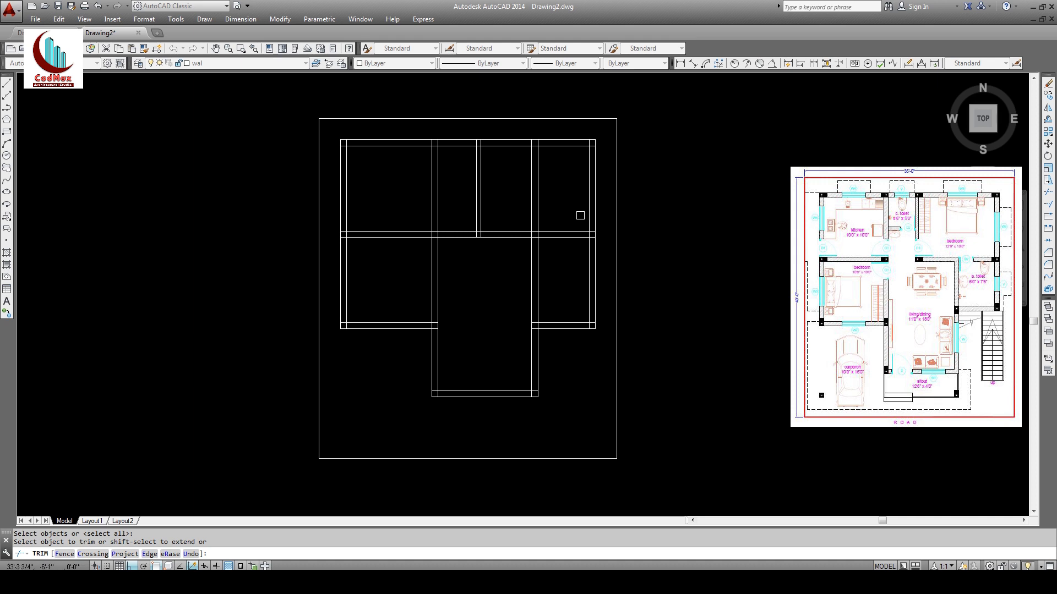
right_click(550, 213)
click(602, 223)
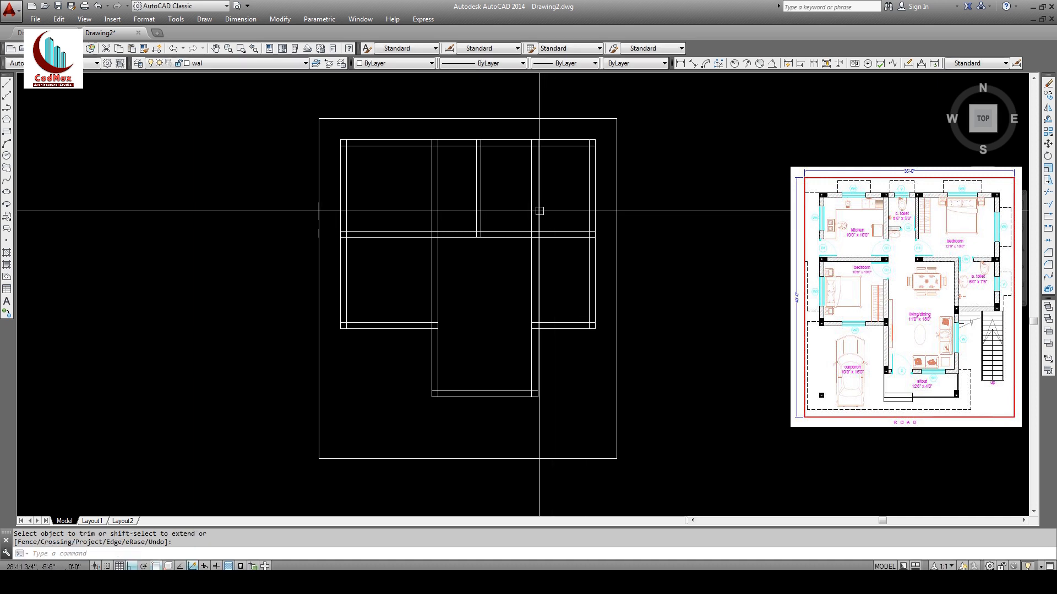
click(1047, 192)
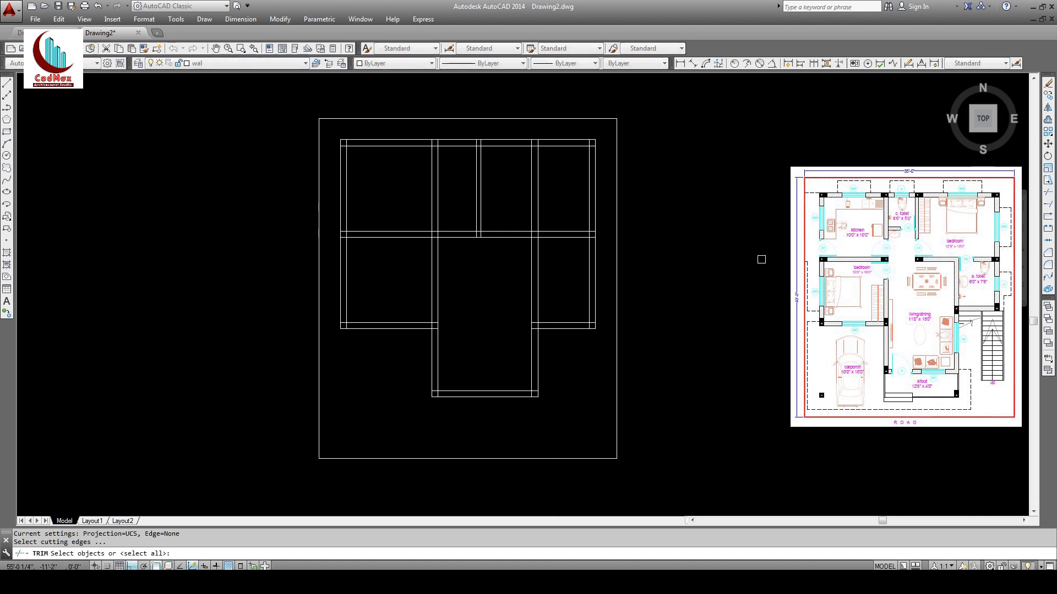
key(Return)
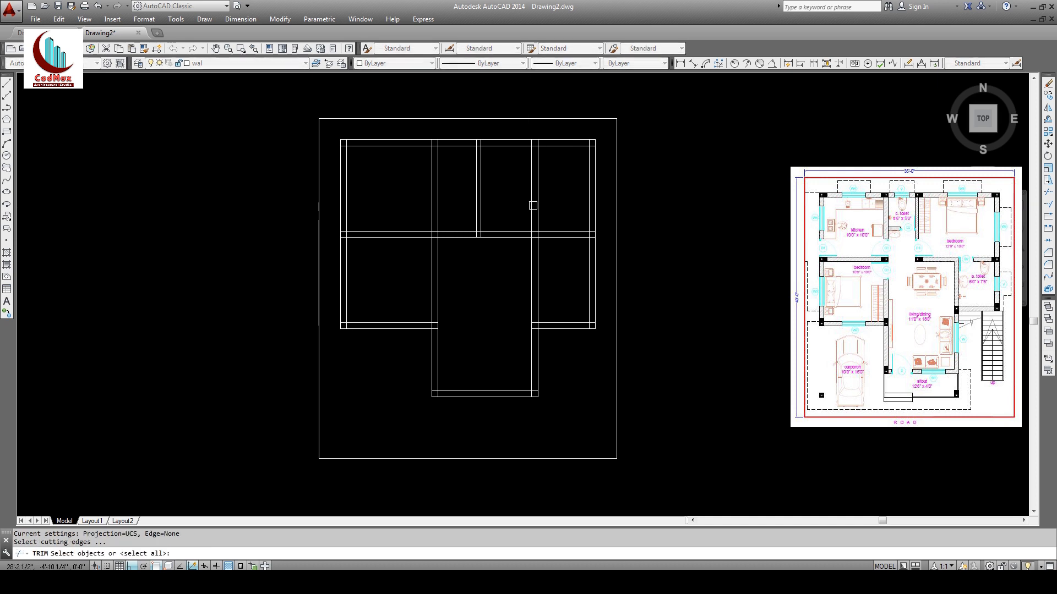
click(533, 206)
click(537, 203)
key(Return)
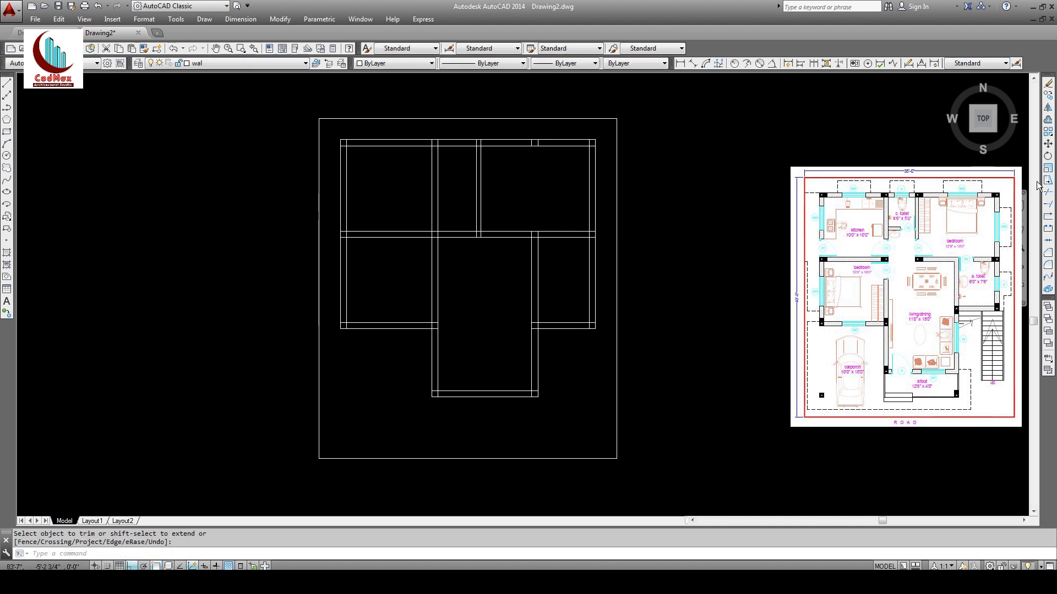
Step: Erase the two leftover wall stubs along the top wall
click(1048, 83)
click(506, 160)
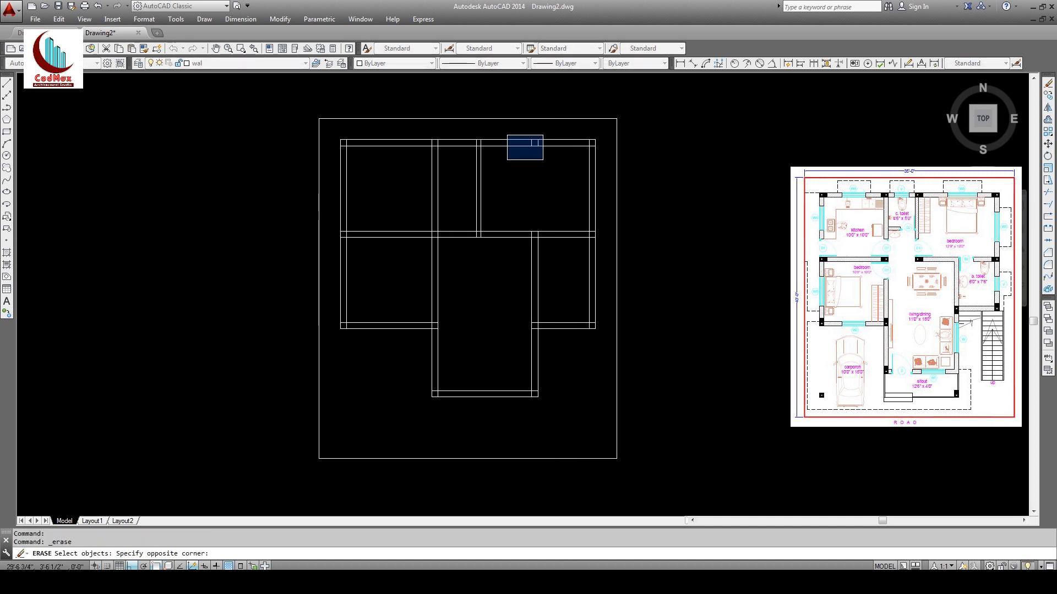
click(544, 134)
key(Return)
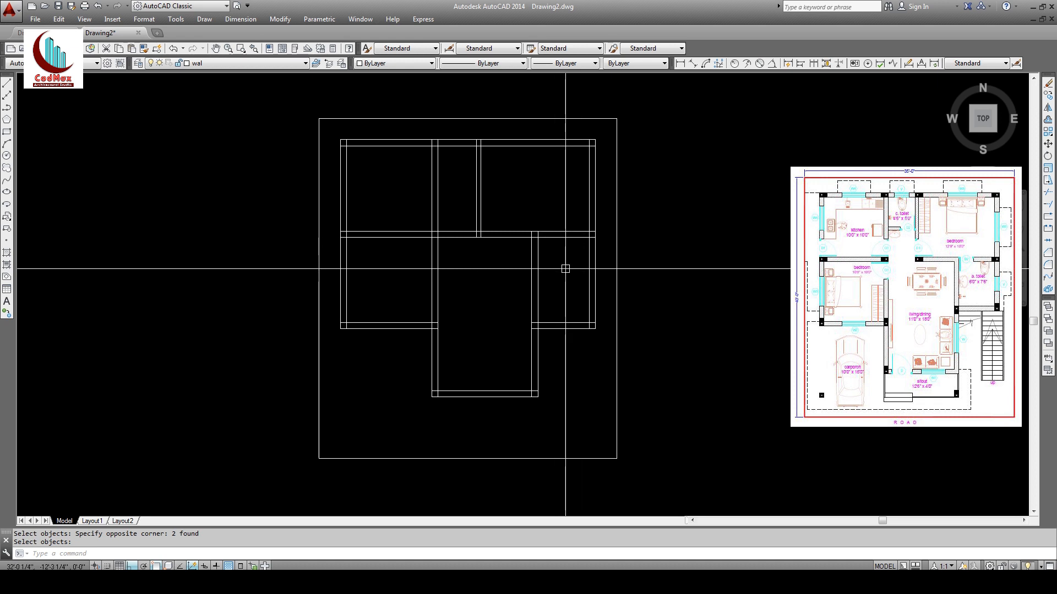
Step: Offset the middle cross wall line 7'6 downward
click(1048, 120)
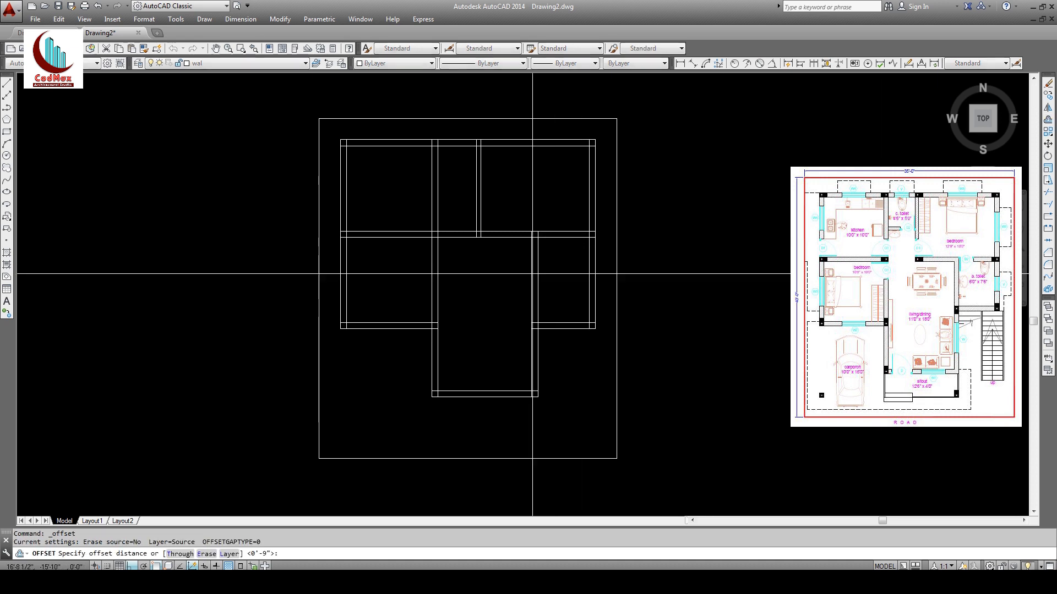
text(7'6)
key(Return)
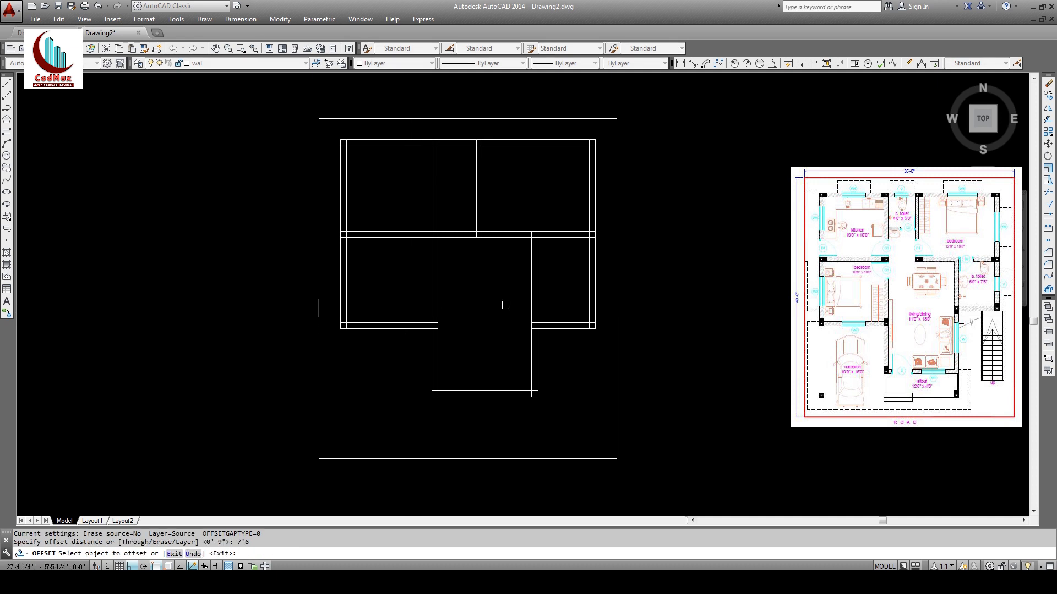
click(565, 237)
click(561, 287)
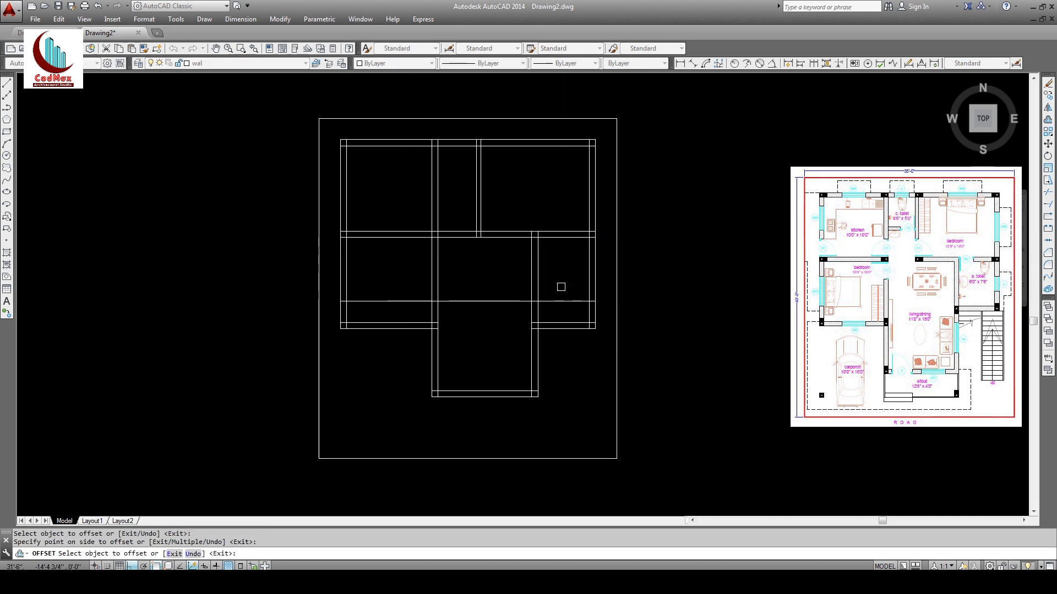
key(Return)
Step: Offset the new line 9 further down to give the wall 9-inch thickness
key(Return)
text(9)
key(Return)
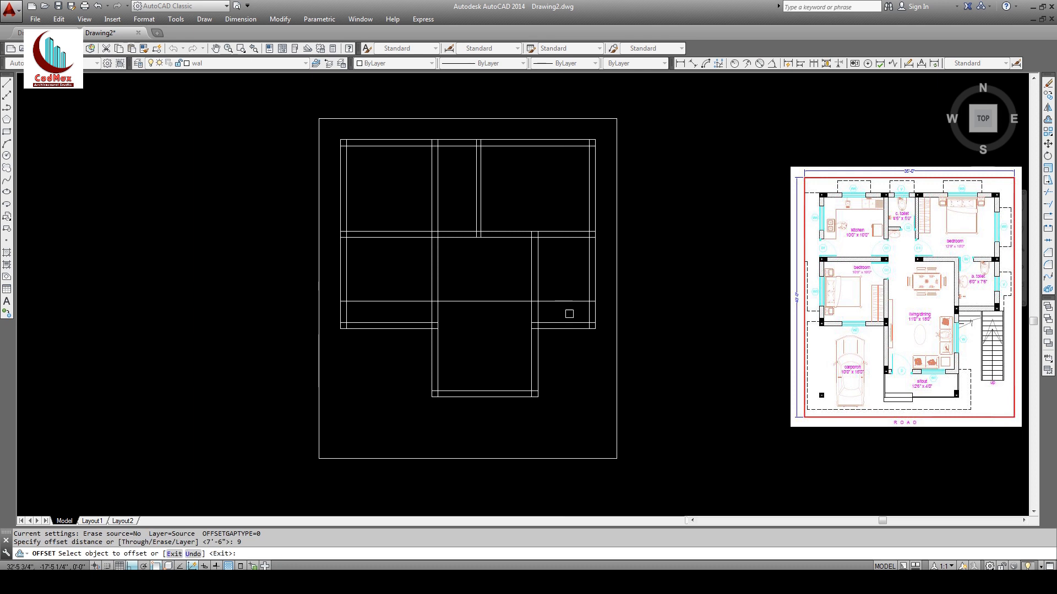
click(567, 301)
click(570, 330)
key(Return)
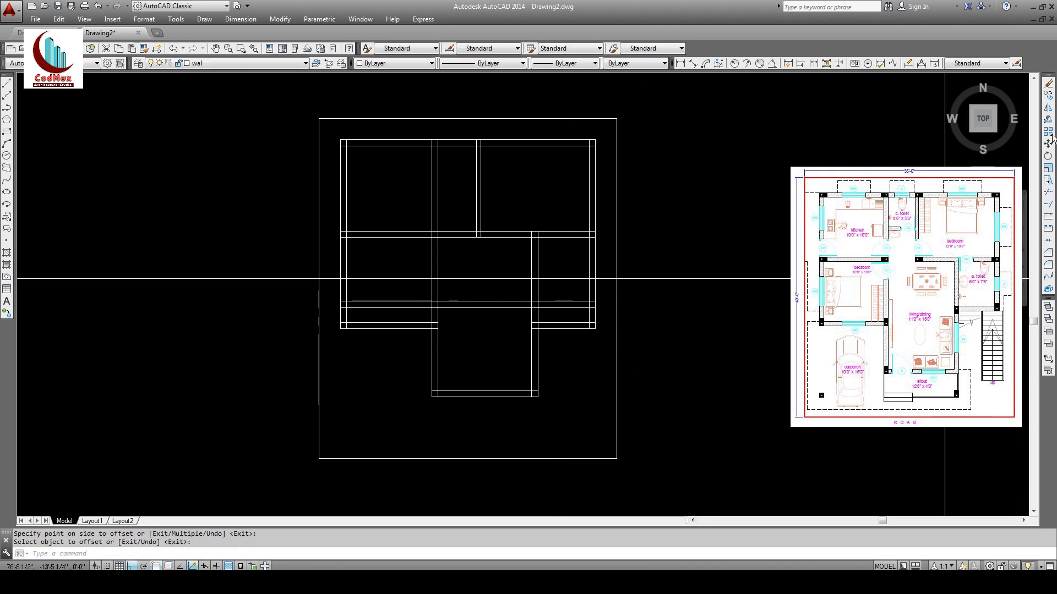
click(1048, 241)
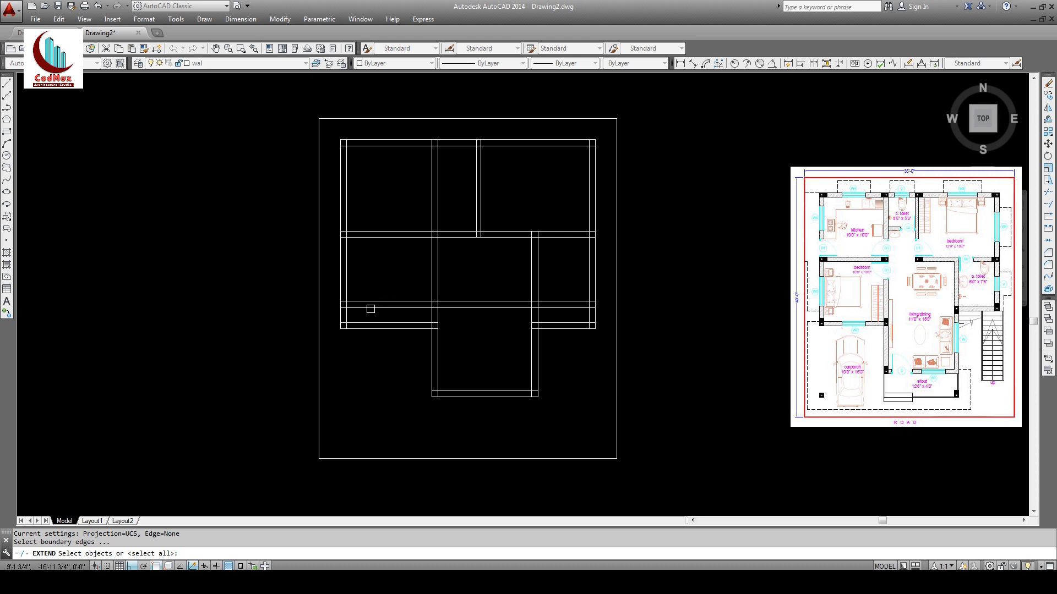
Step: Abandon the extend attempt and undo a mistaken trim of the new wall lines
click(363, 307)
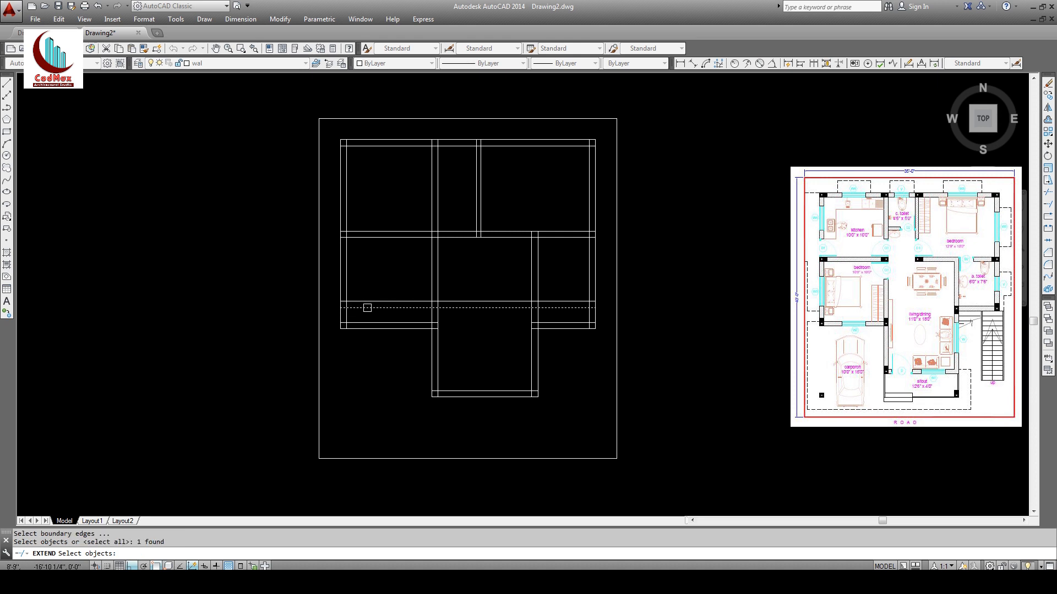
right_click(380, 302)
click(380, 306)
right_click(391, 306)
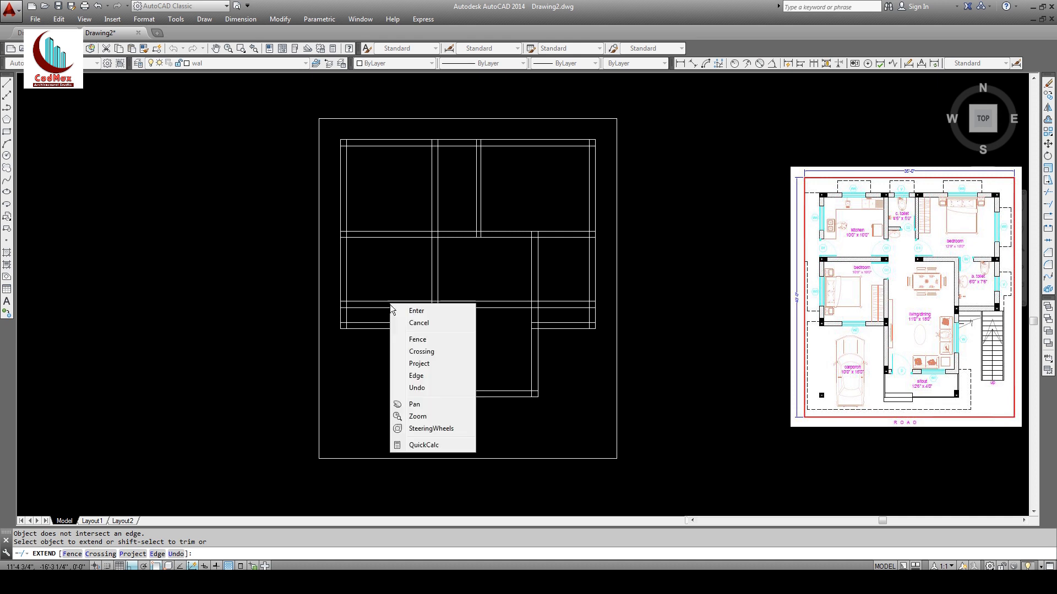
key(Escape)
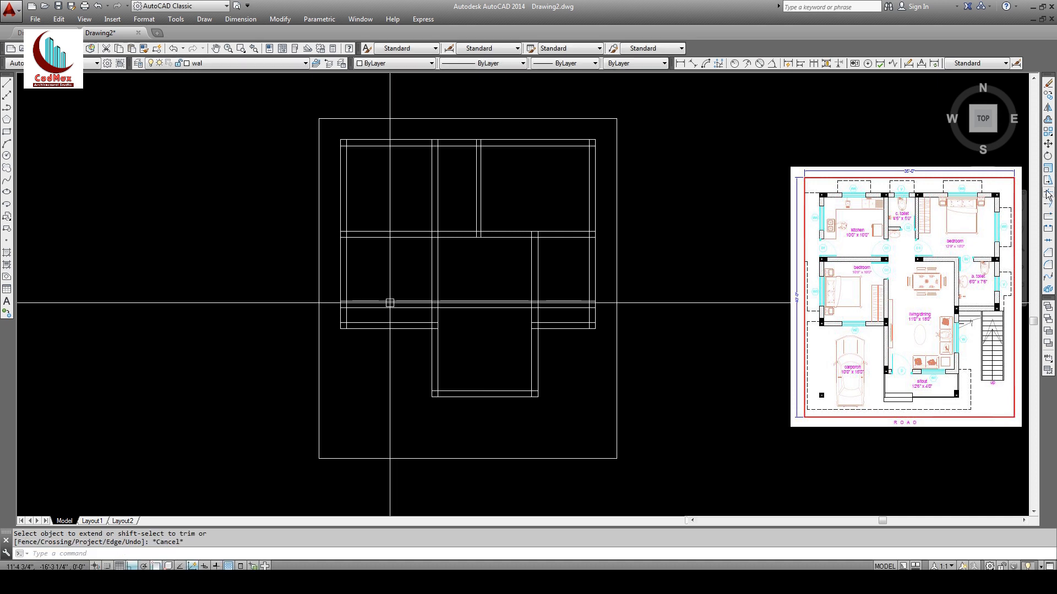
click(1047, 192)
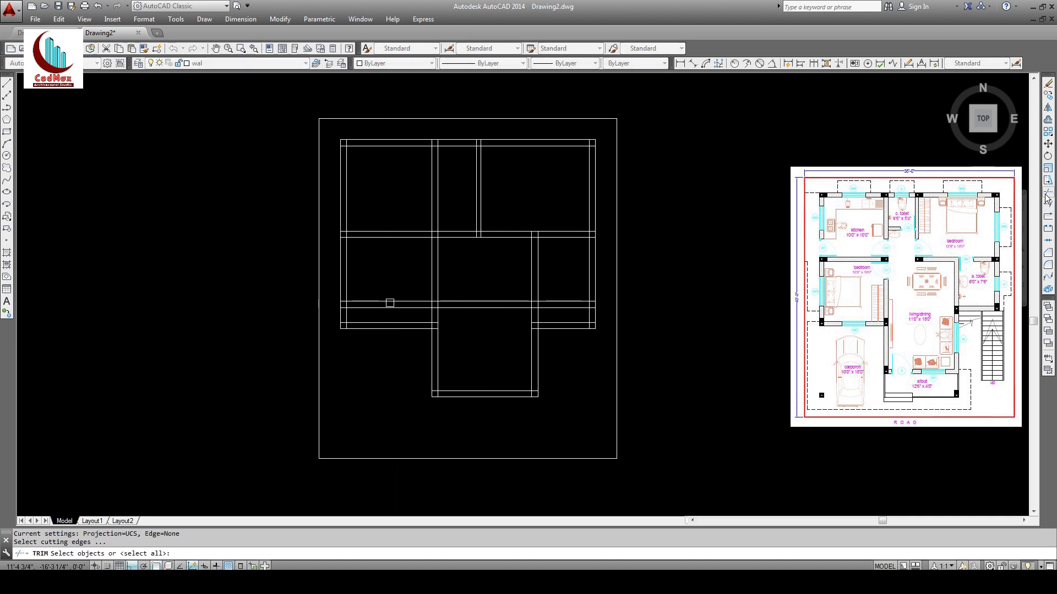
key(Return)
key(Return)
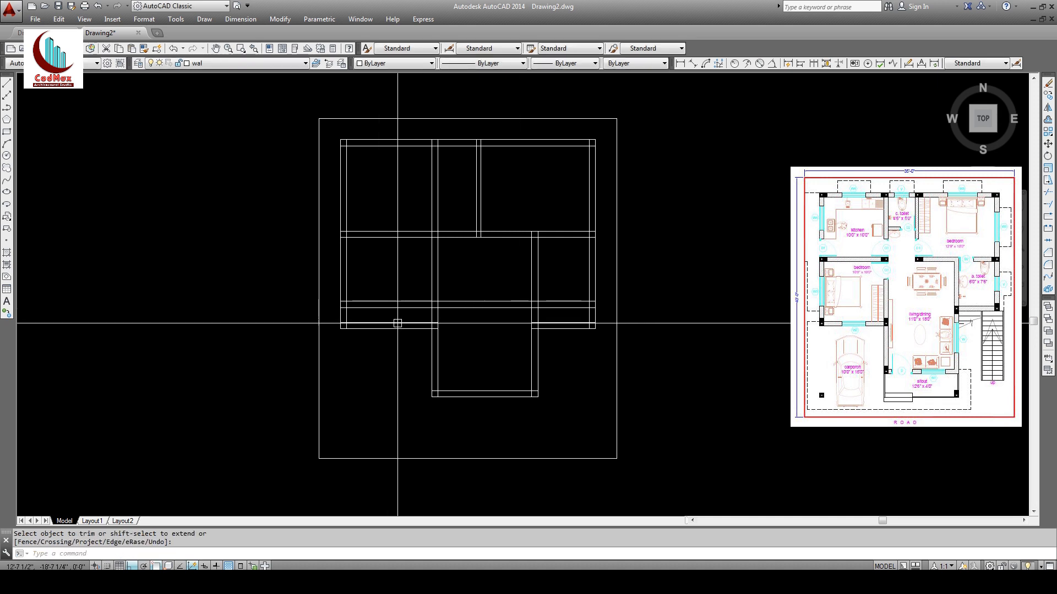
key(Return)
key(Return)
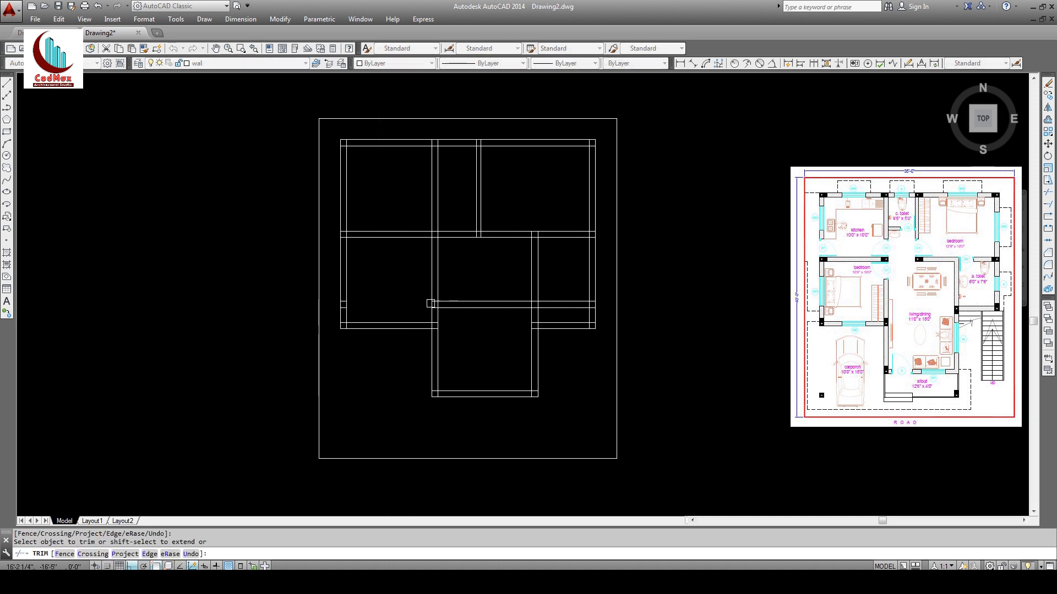
click(449, 308)
click(454, 303)
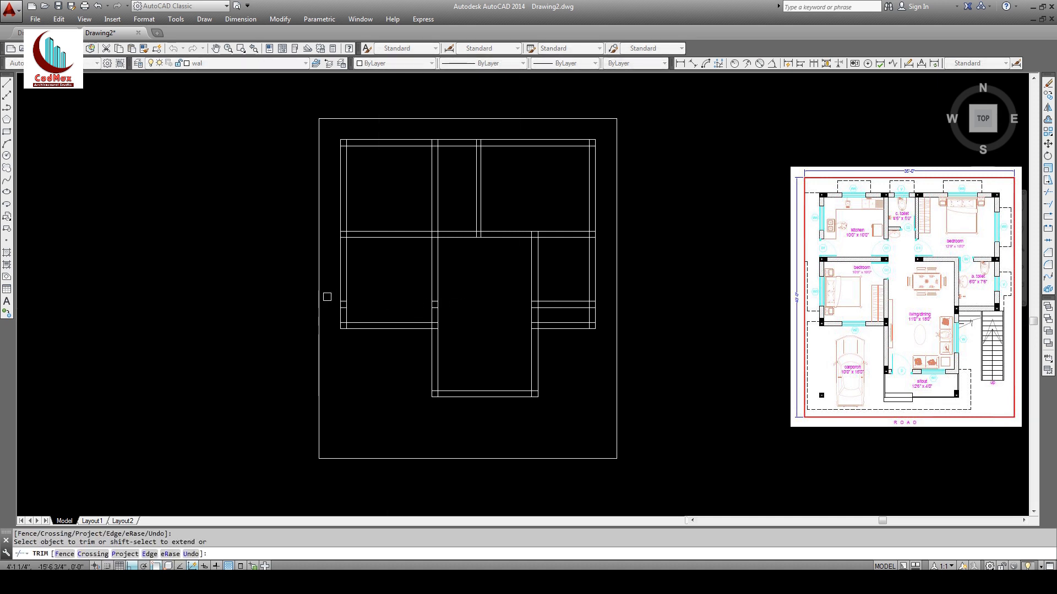
key(Return)
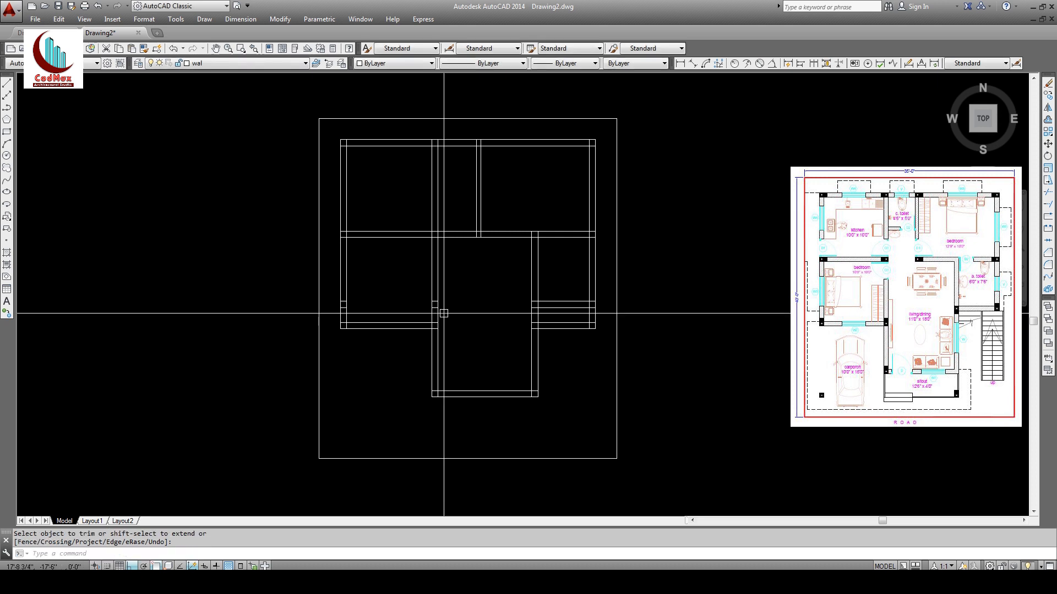
key(Return)
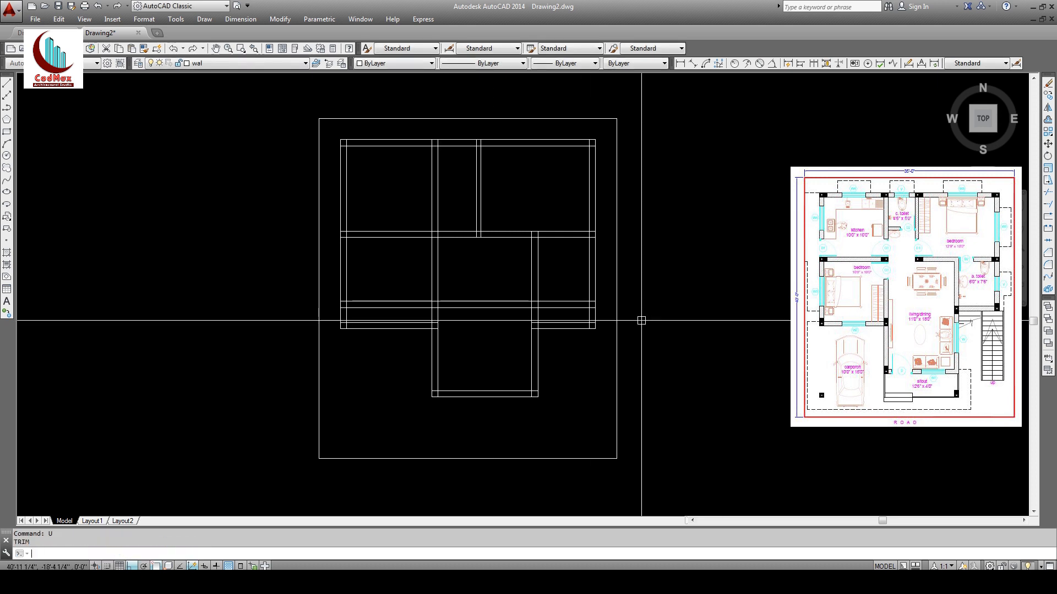
Step: Trim both new wall lines back to the right room's left wall
click(1048, 193)
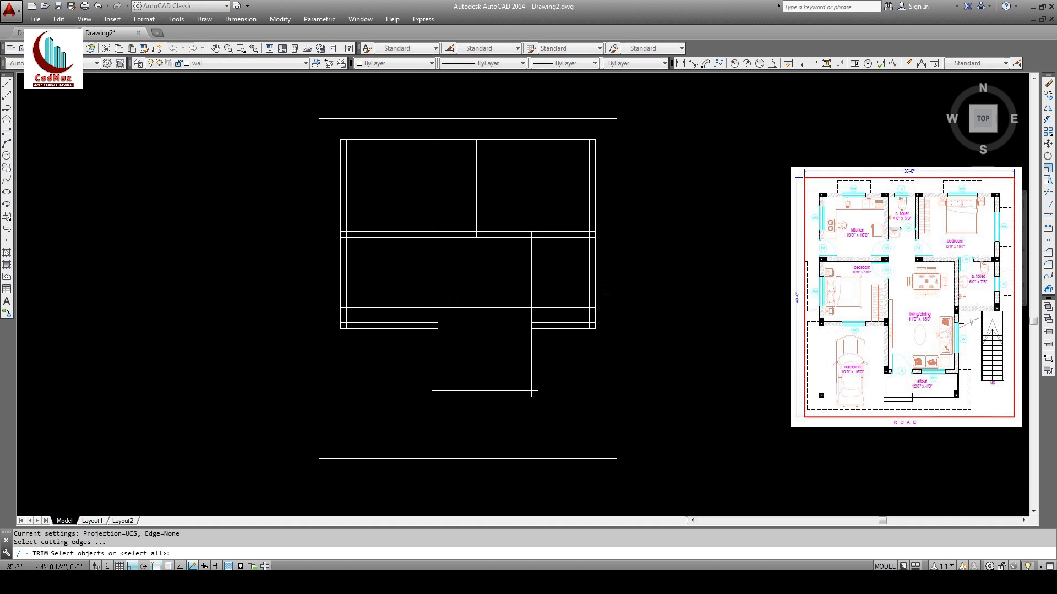
click(533, 293)
key(Return)
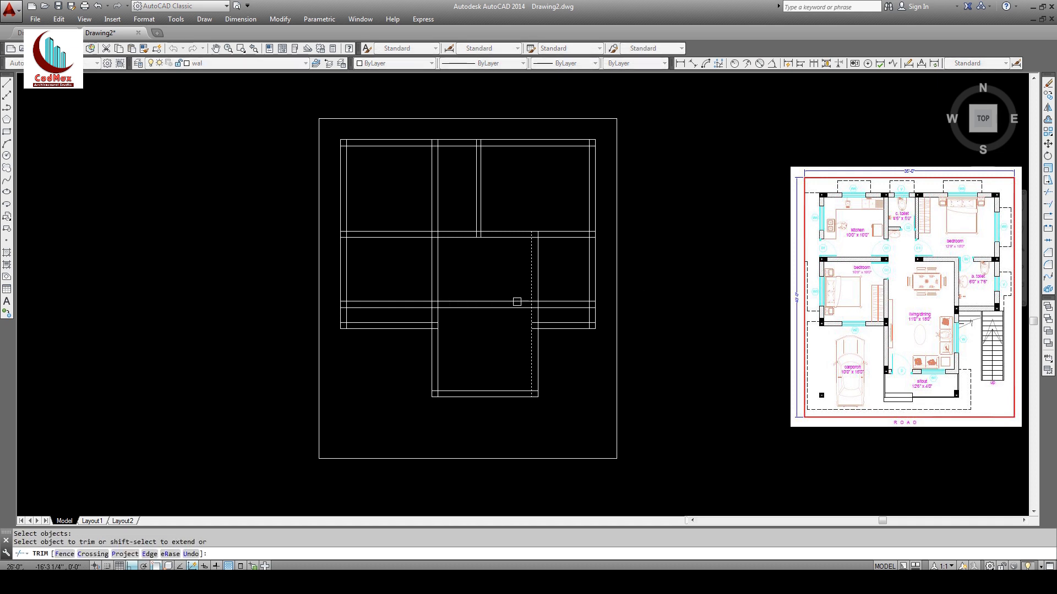
click(501, 310)
click(501, 302)
key(Return)
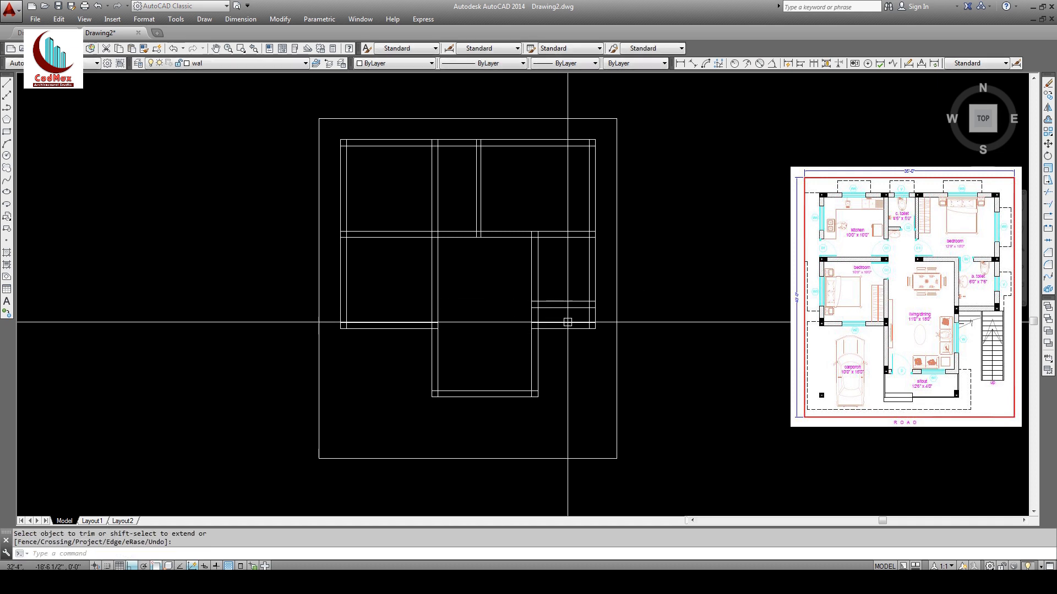
Step: Trim the right room's two side-wall lines below the new wall
click(1048, 192)
click(562, 307)
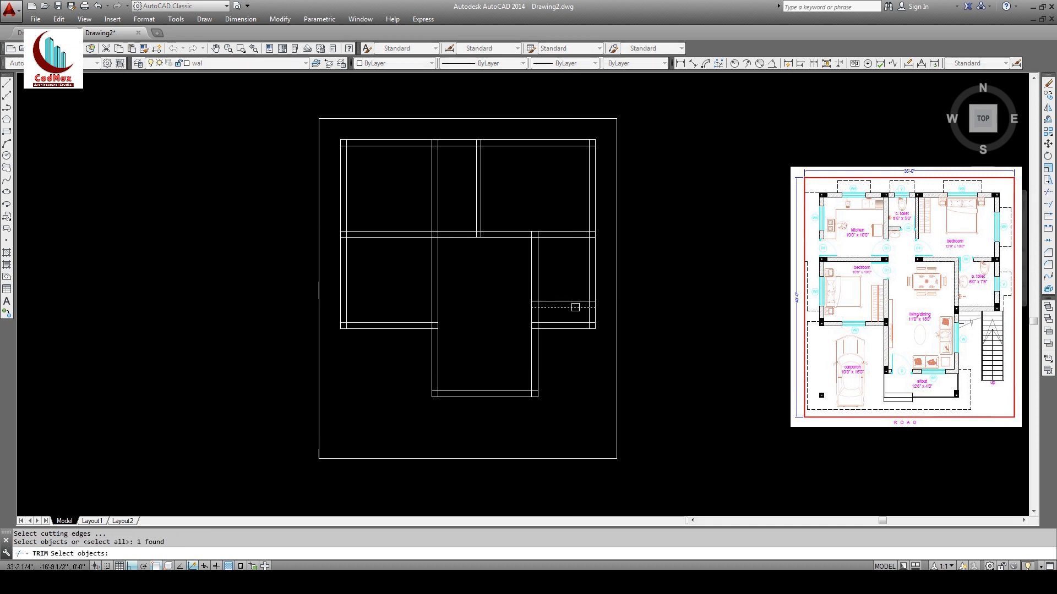
key(Return)
click(590, 318)
click(595, 318)
key(Return)
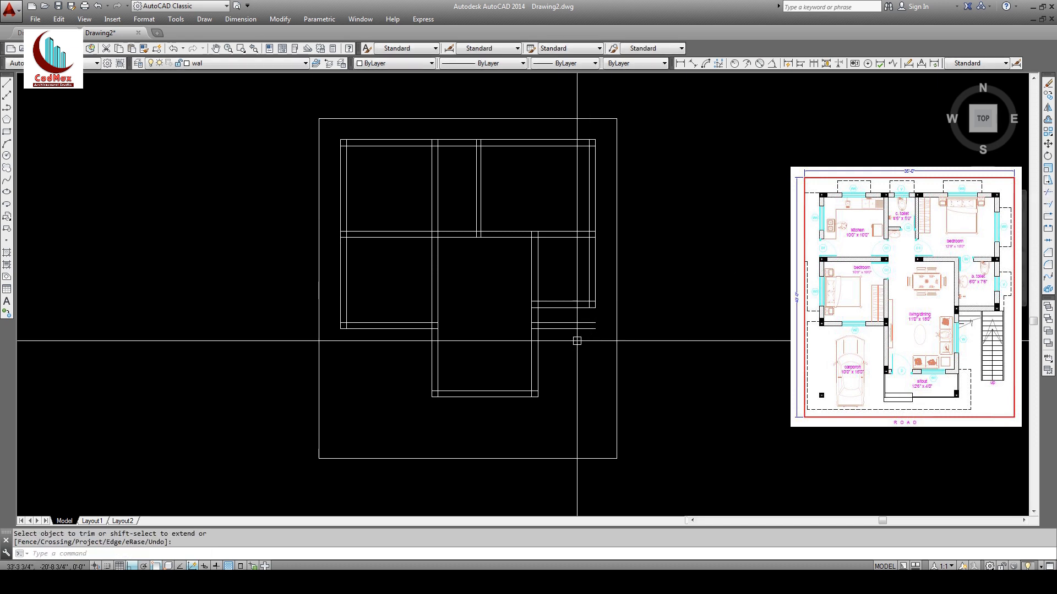
Step: Erase the two leftover short wall stubs below the new wall
click(1048, 82)
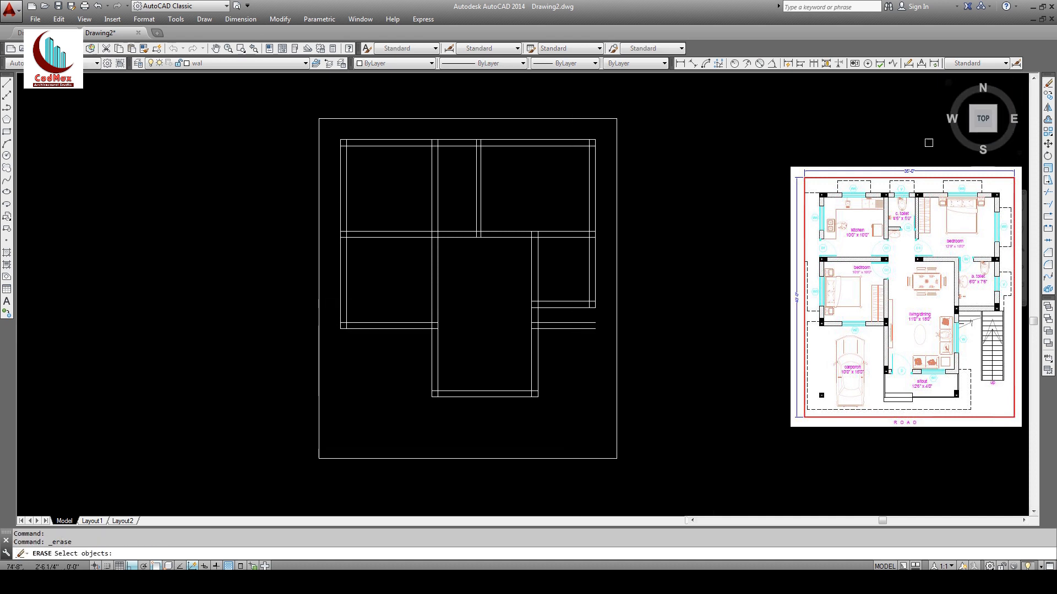
click(596, 342)
click(580, 318)
key(Return)
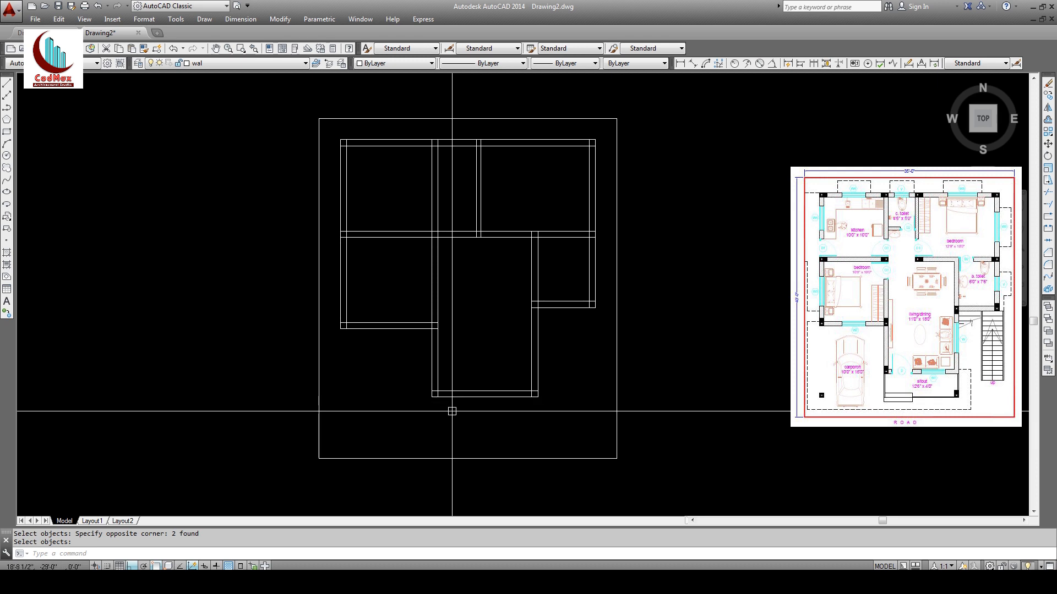
Step: Offset the lower room's bottom wall 4' down as the porch line
click(1048, 119)
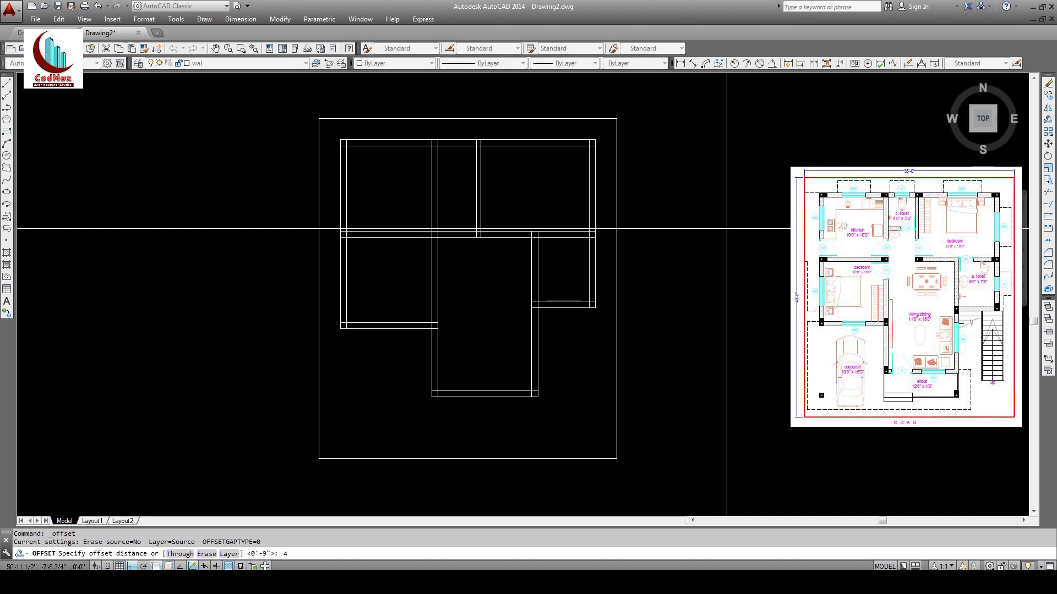
key(Return)
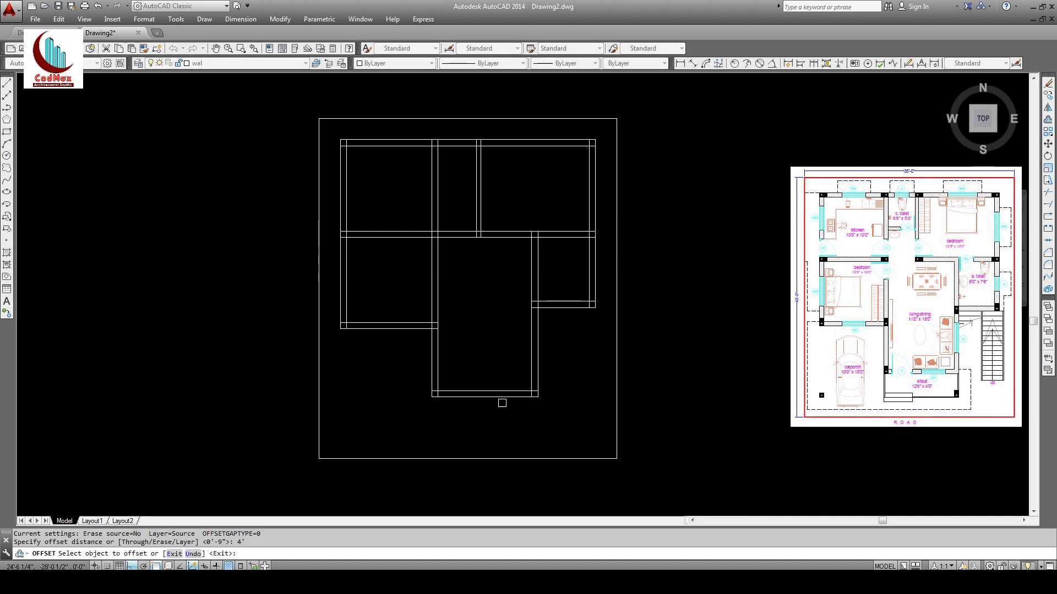
click(498, 396)
click(491, 424)
key(Return)
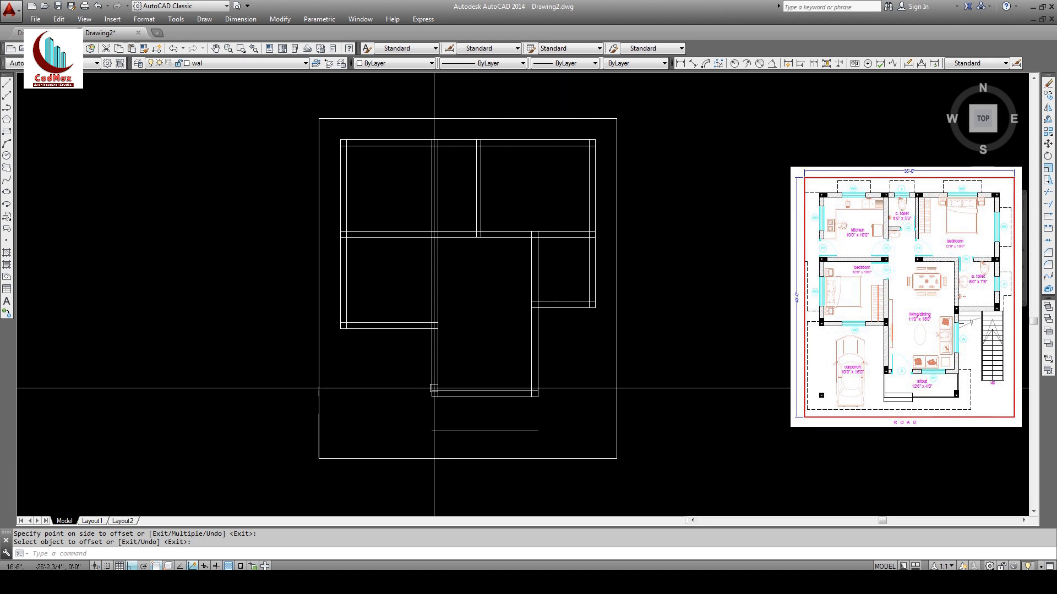
Step: Extend the right wall down to the new porch line
click(1047, 212)
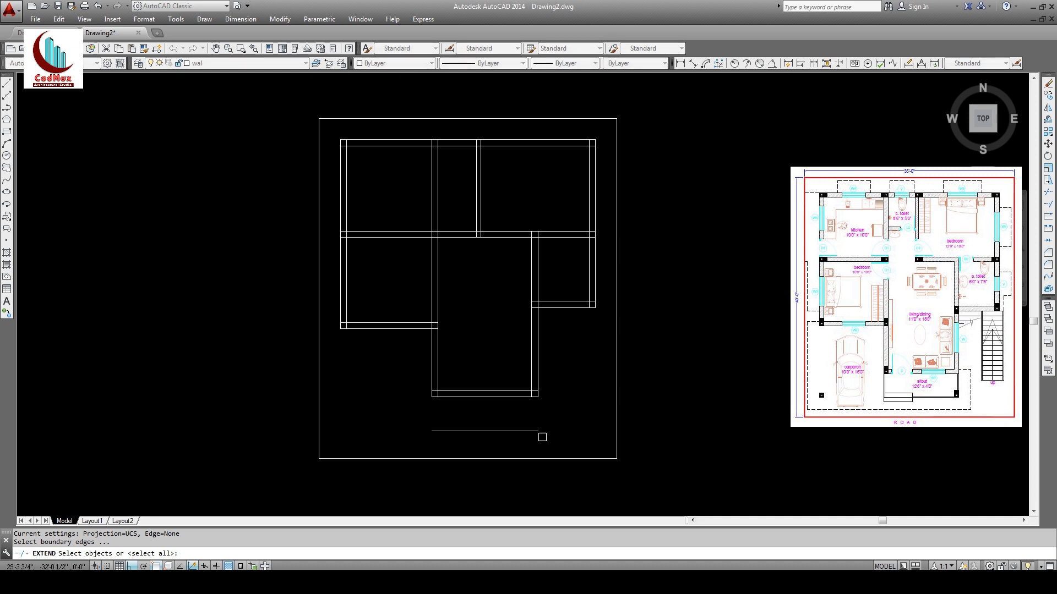
click(524, 431)
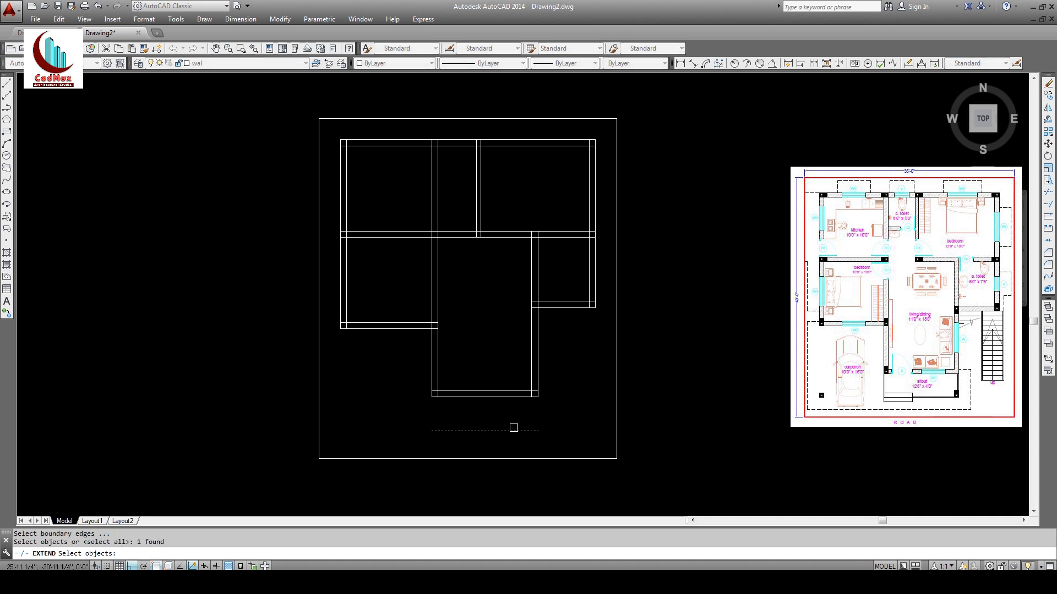
key(Return)
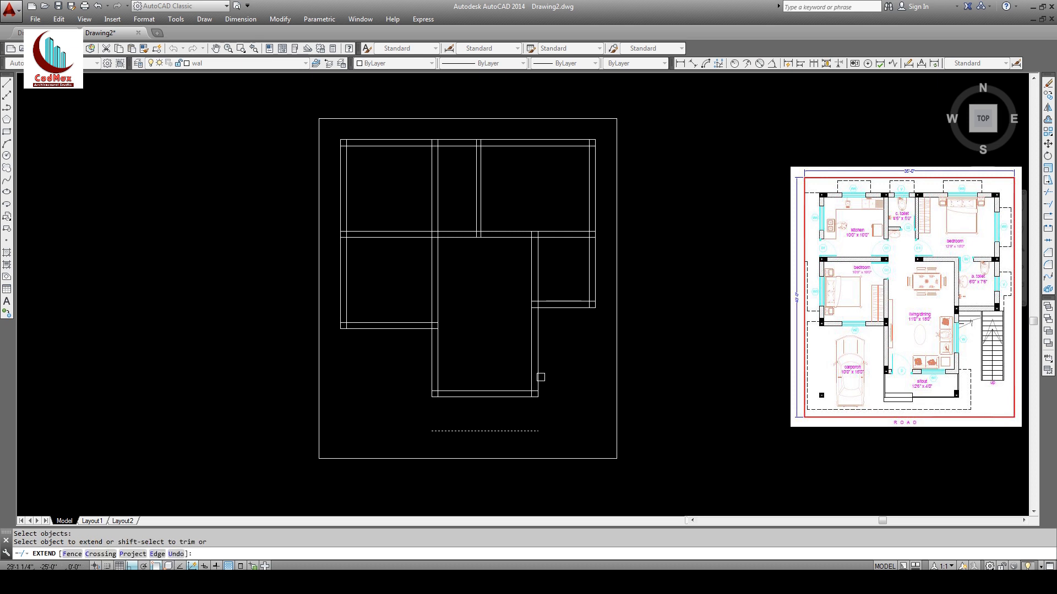
click(538, 379)
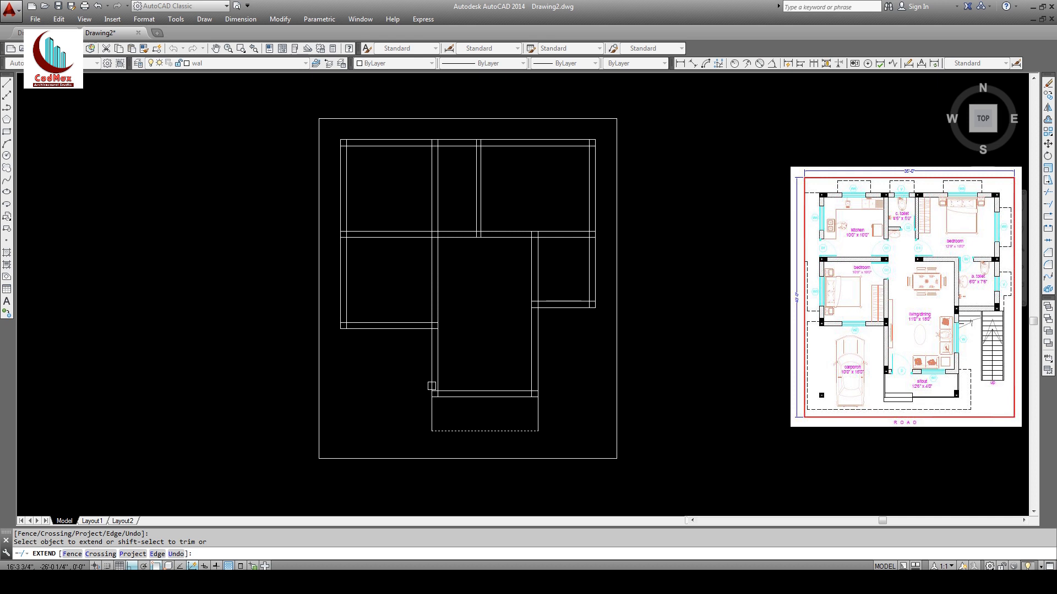
key(Return)
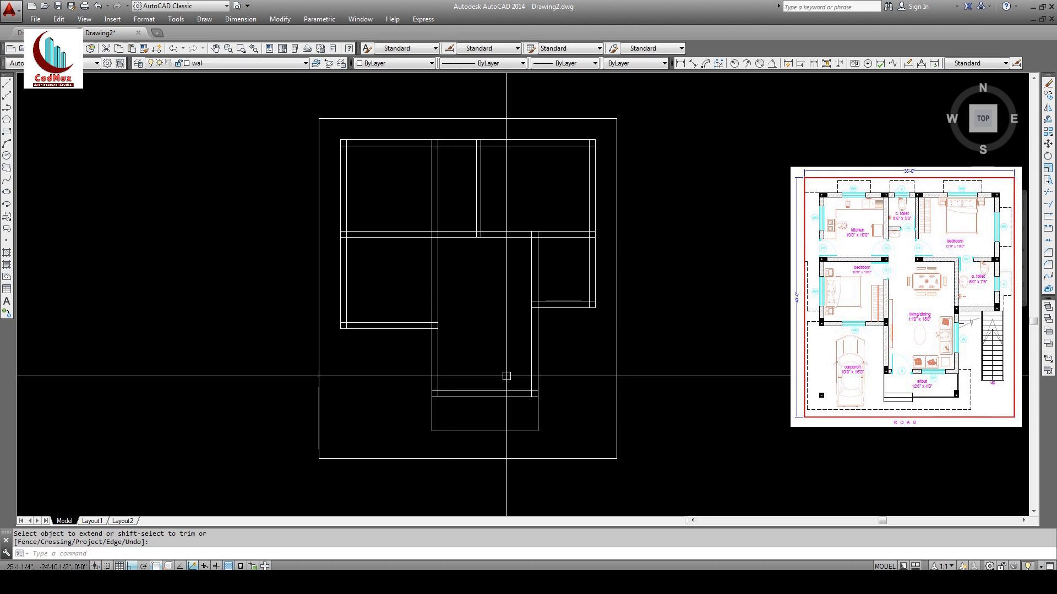
Step: Undo the porch outline, then REDO to restore the bottom porch line
text(u)
key(Return)
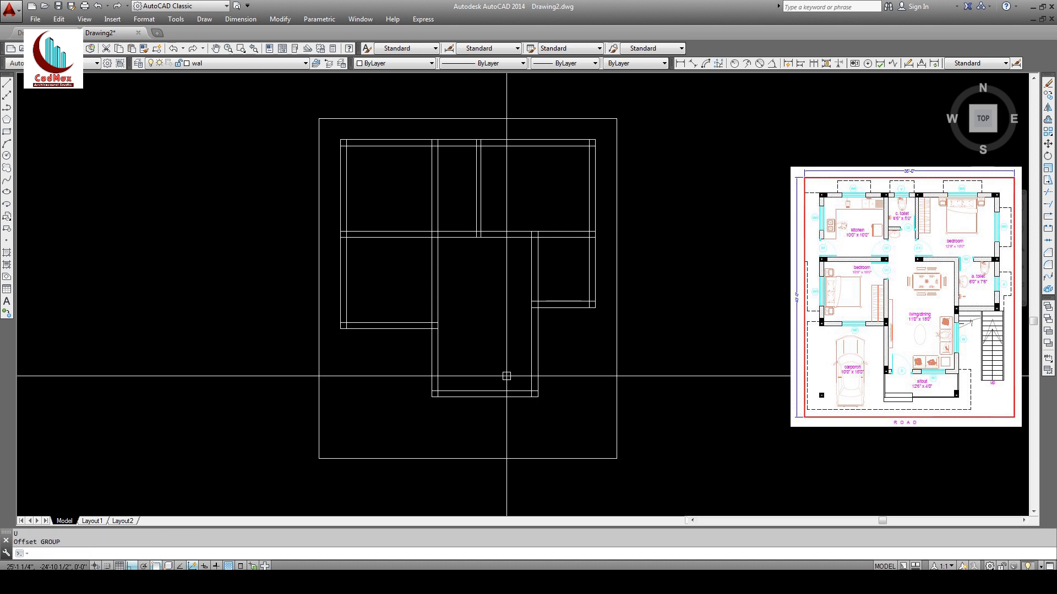
text(redo)
key(Return)
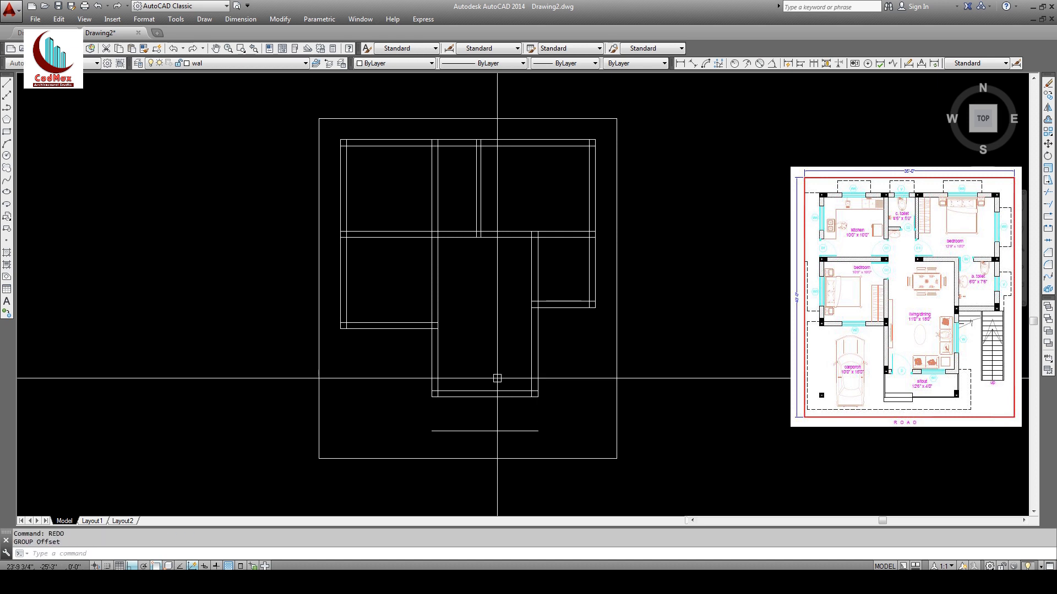
Step: Extend both lower porch walls down to the bottom porch line
click(1049, 210)
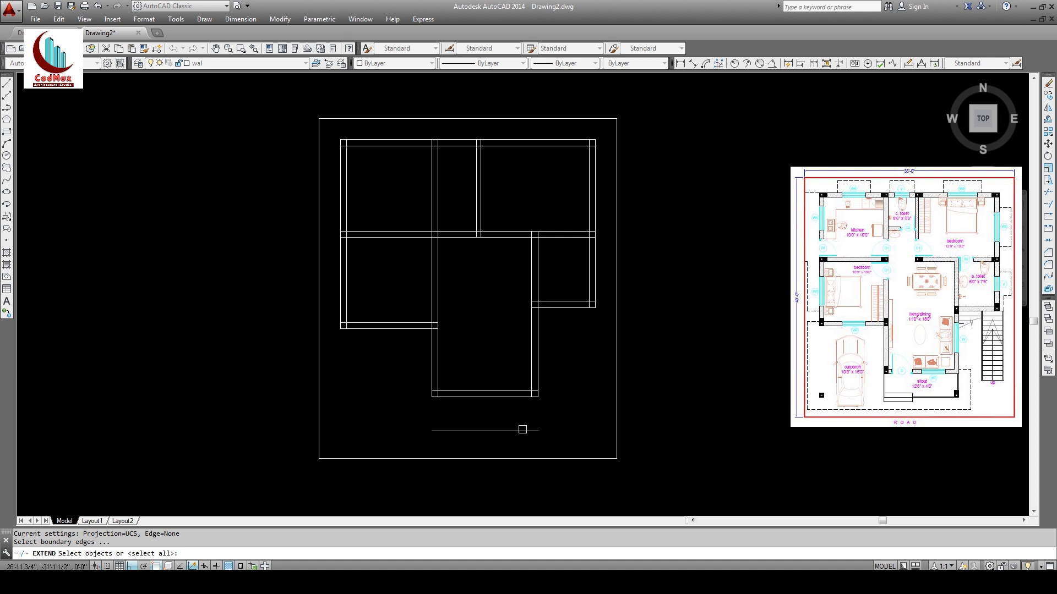
key(Return)
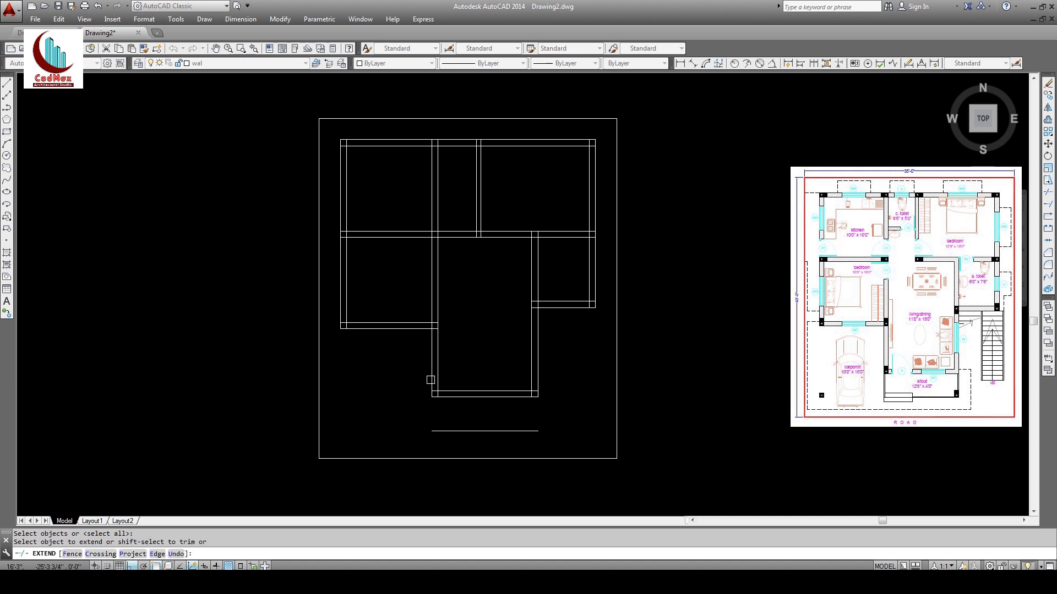
click(430, 377)
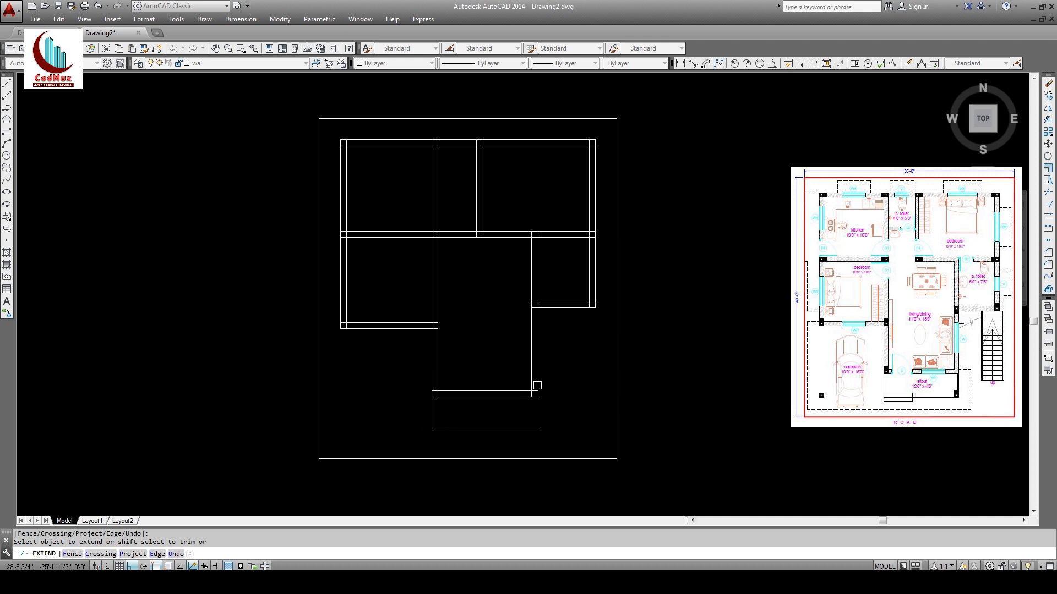
click(538, 381)
key(Return)
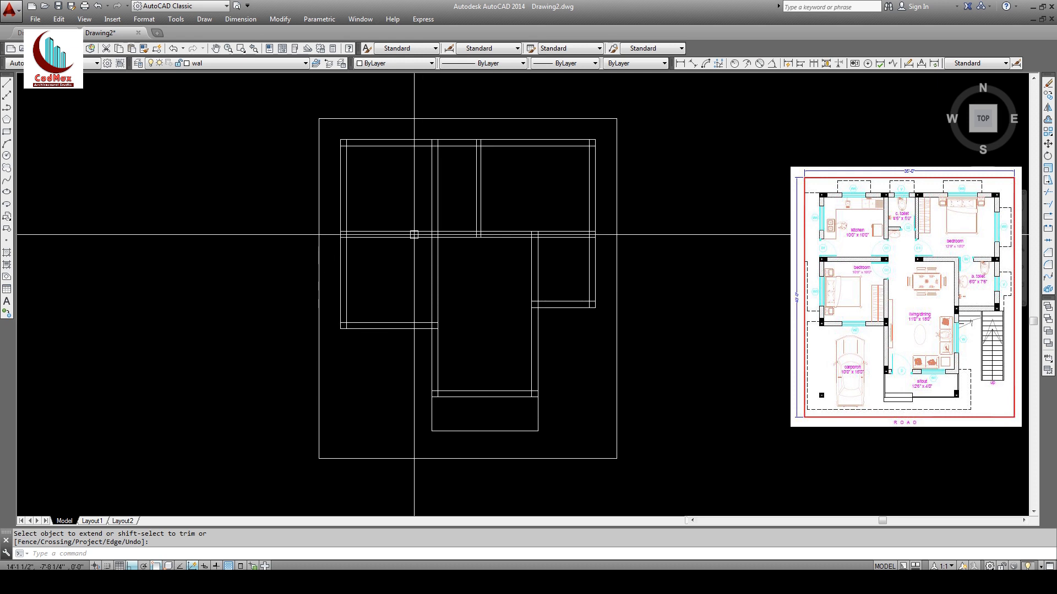
middle_drag(445, 190, 439, 218)
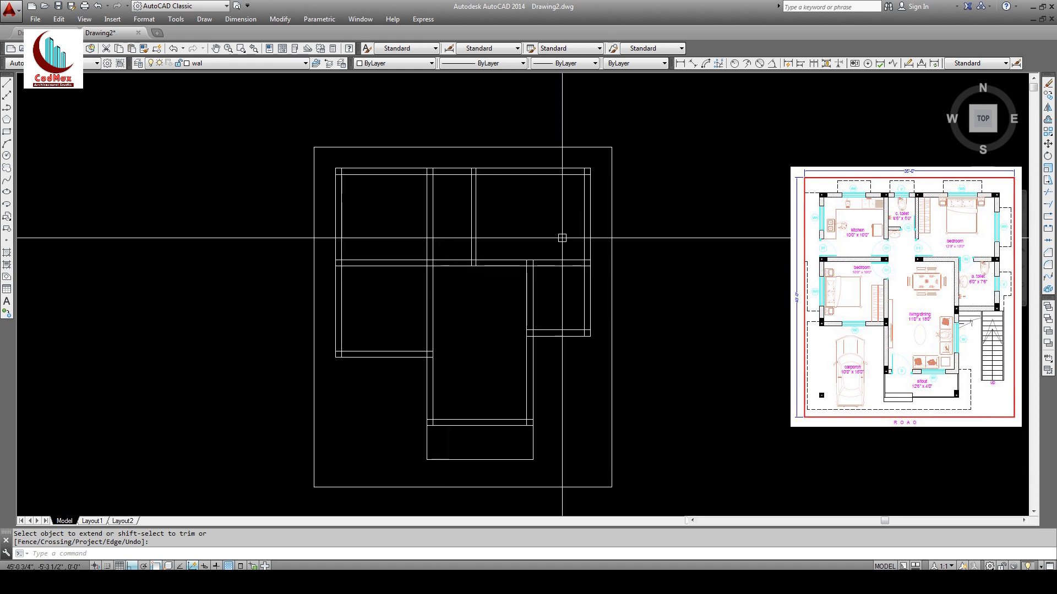
Step: Offset the top inner wall 5' down, then offset that copy 6" further down
click(1047, 119)
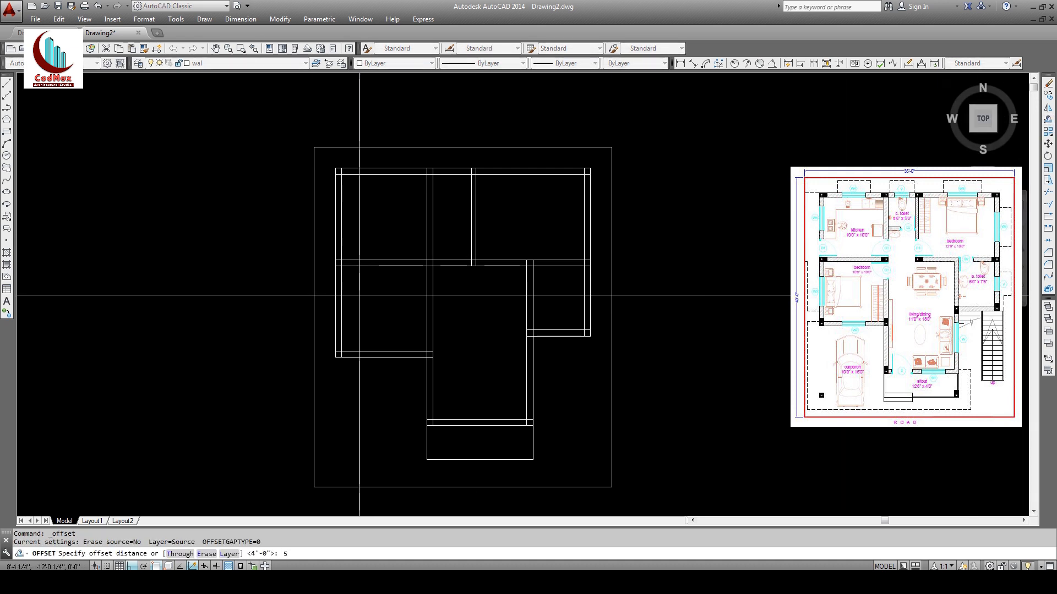
key(Return)
click(461, 175)
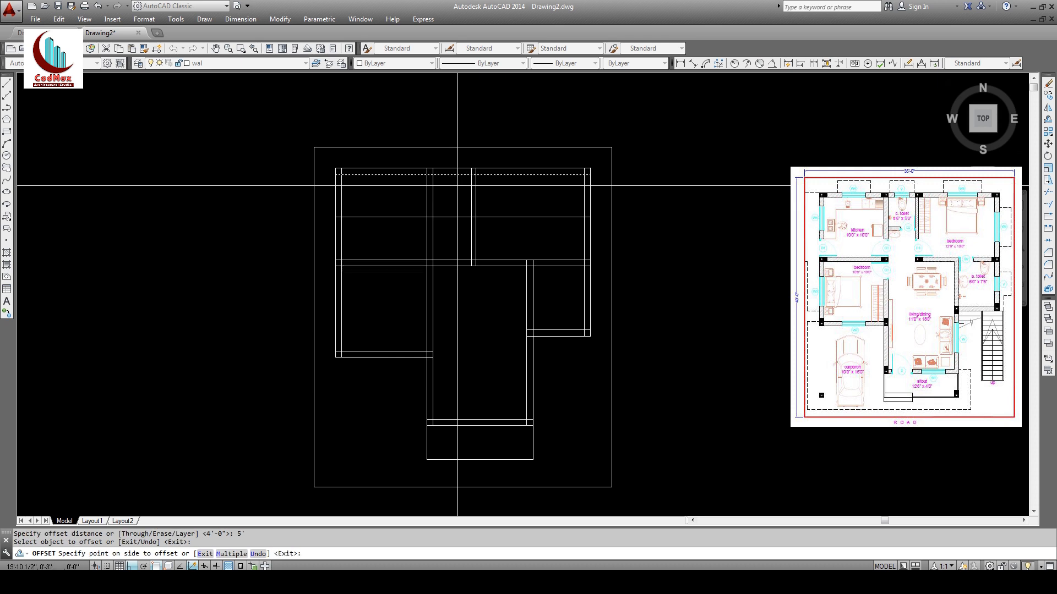
click(451, 235)
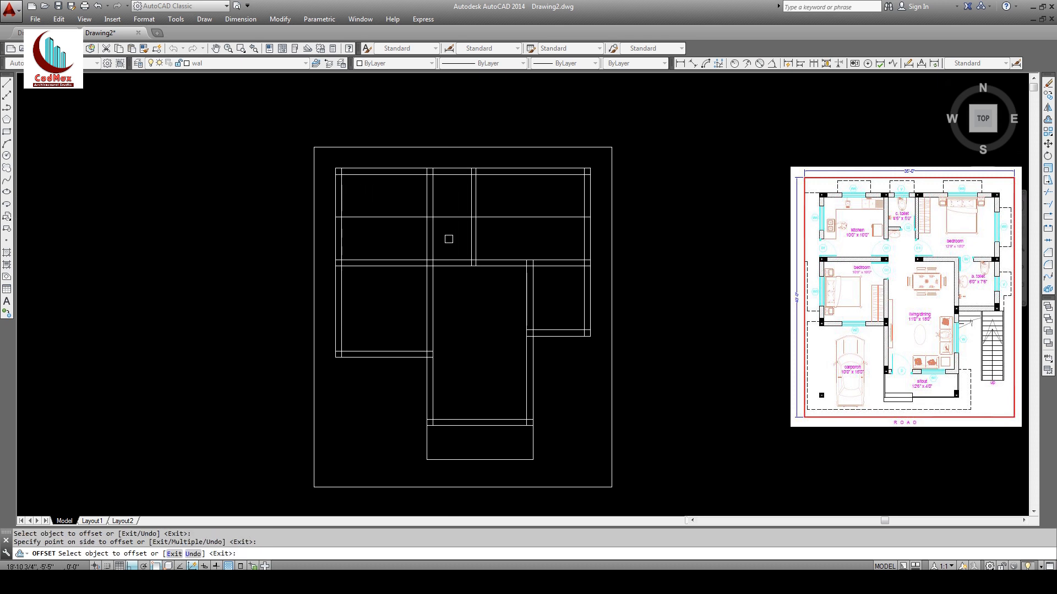
key(Return)
key(Return)
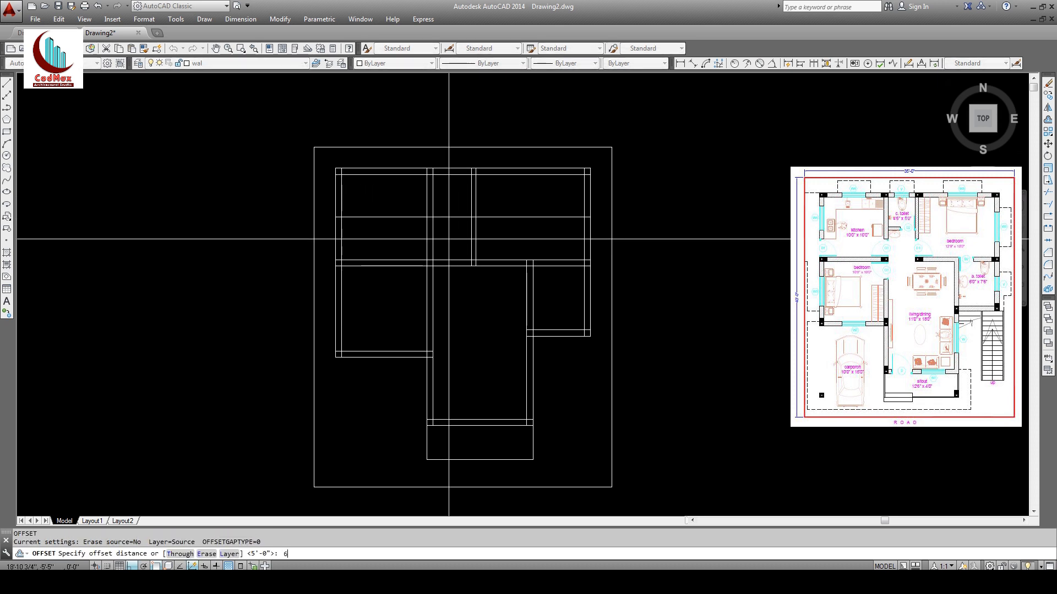
text(6)
key(Return)
click(455, 218)
click(444, 236)
key(Return)
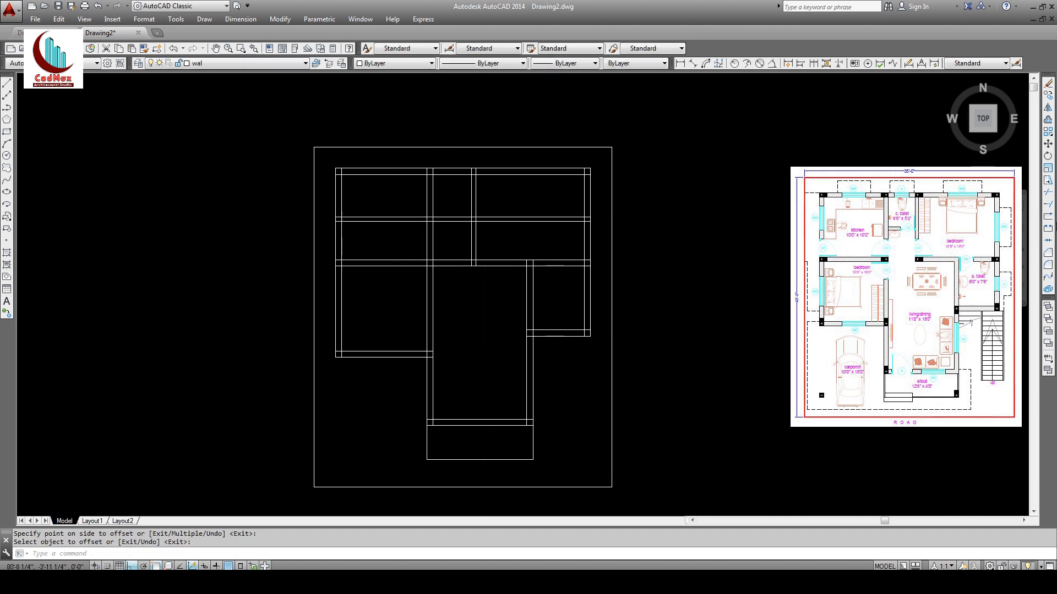
Step: Trim the two new 6" wall lines out of the left room, keeping the middle bay
click(1048, 192)
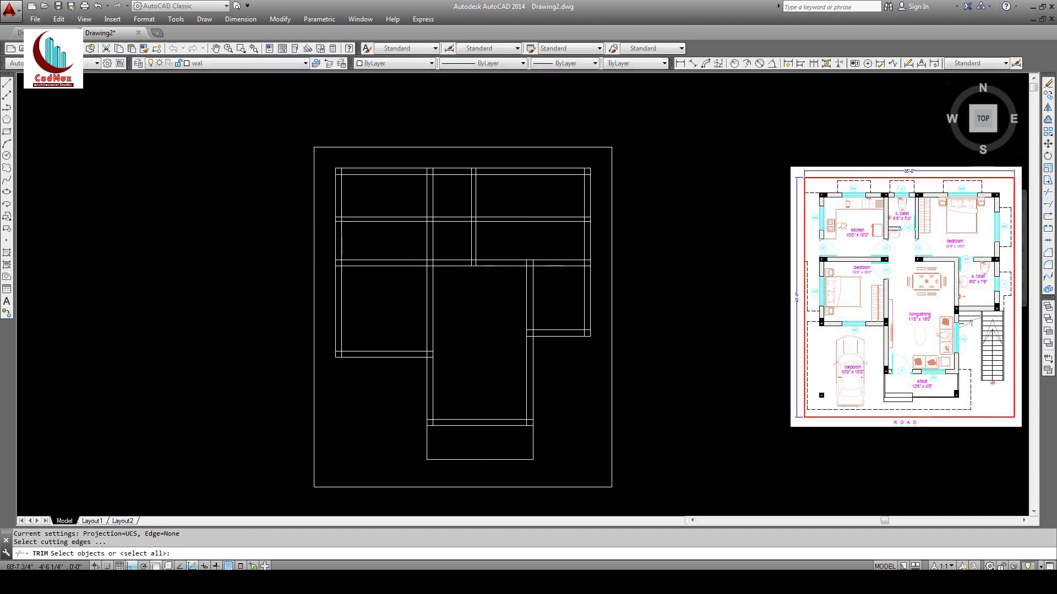
click(426, 239)
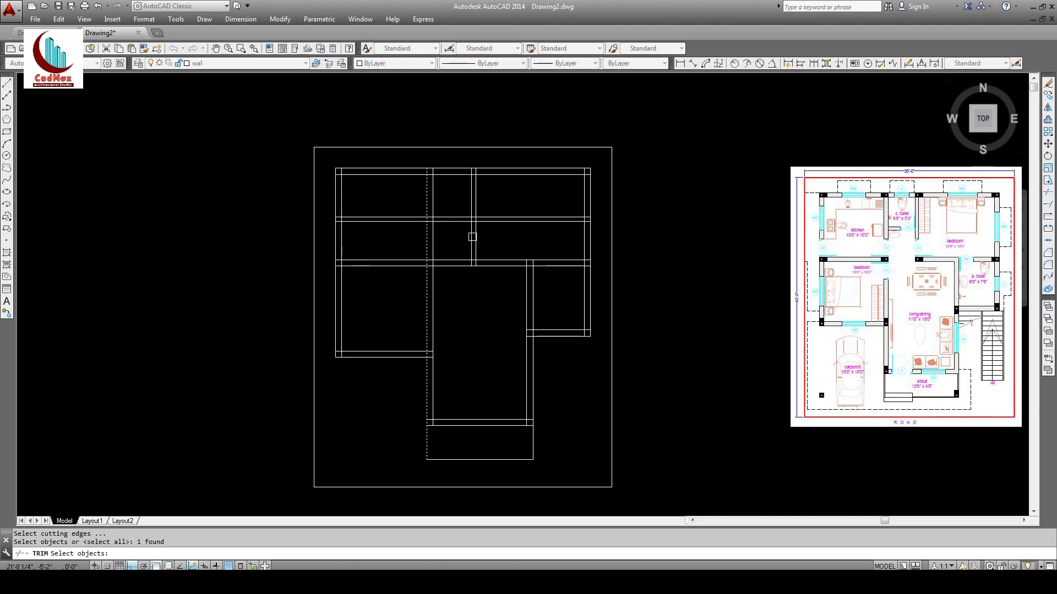
click(475, 231)
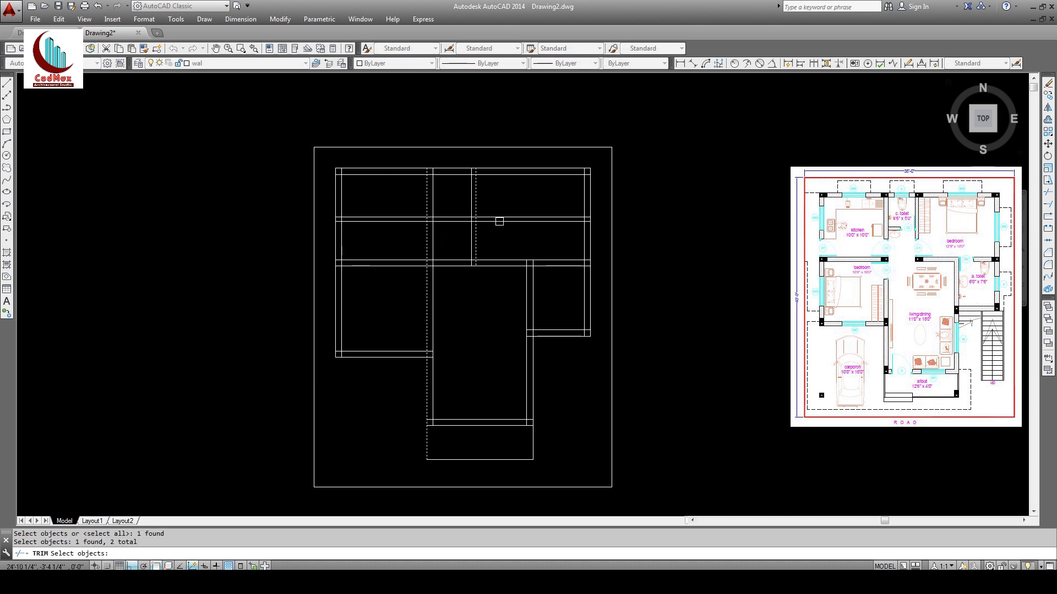
click(499, 219)
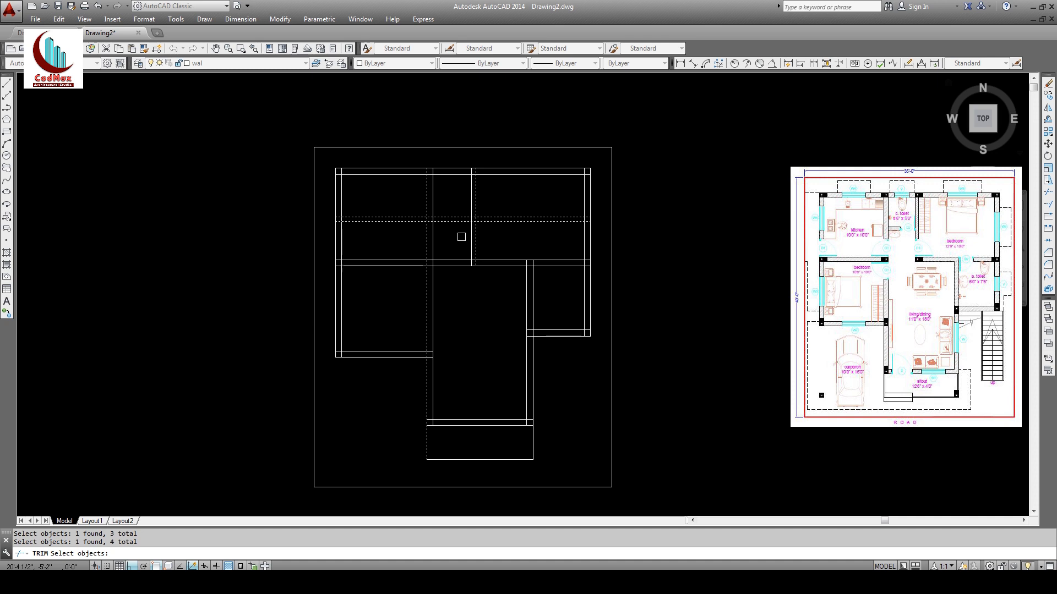
key(Return)
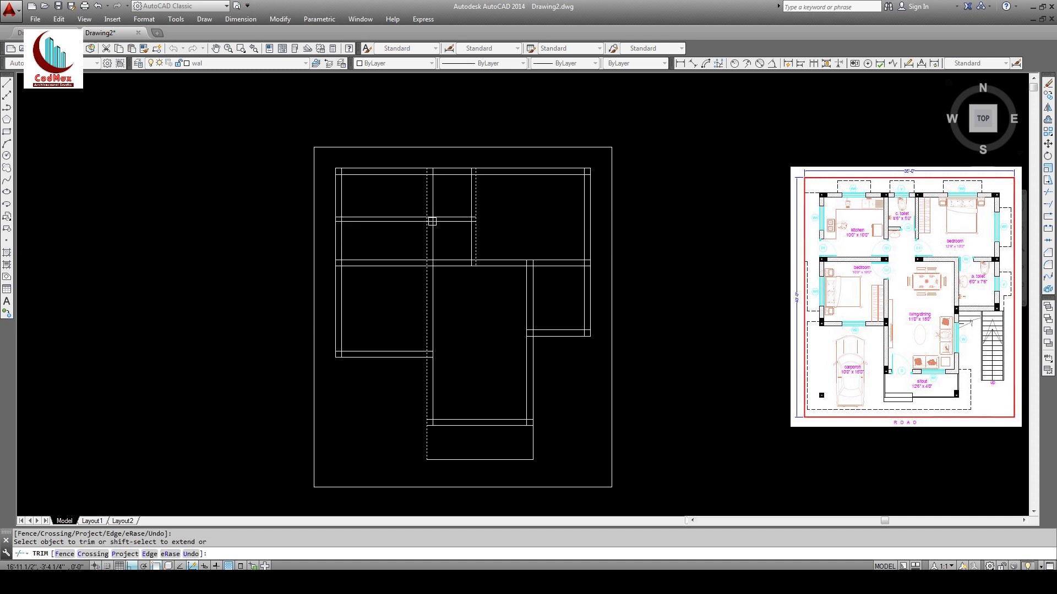
click(406, 223)
click(402, 217)
key(Return)
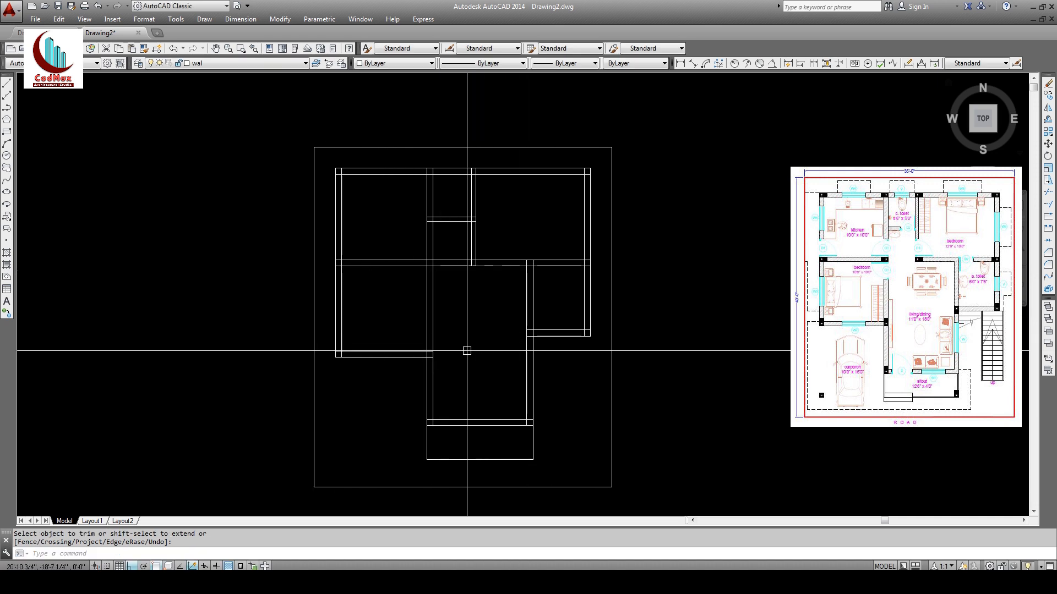
middle_drag(460, 356, 461, 346)
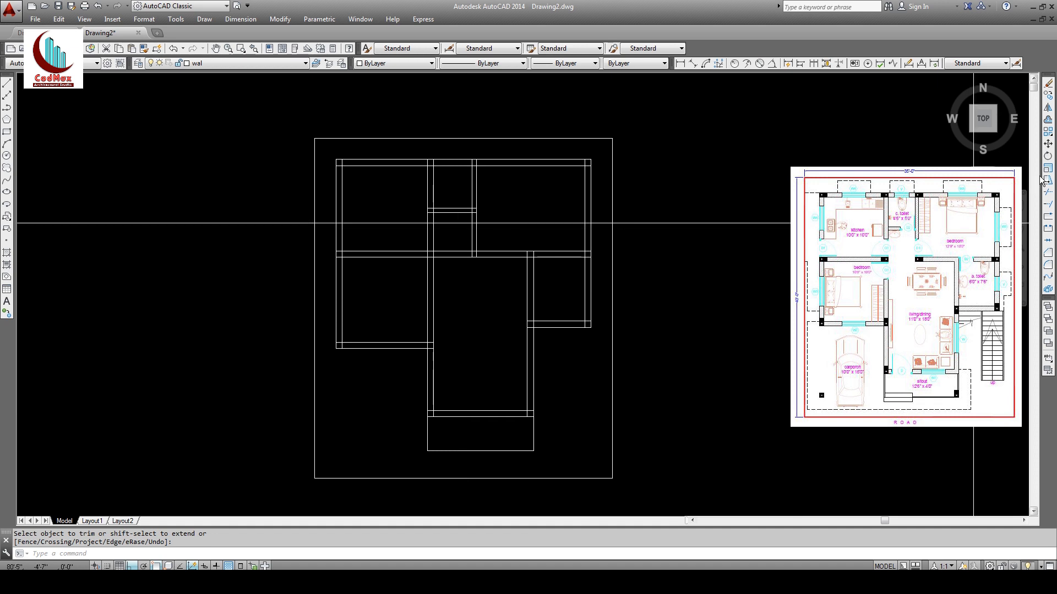
Step: Place door guide lines 9" and then 3'6 right of the central space's left wall
click(1048, 122)
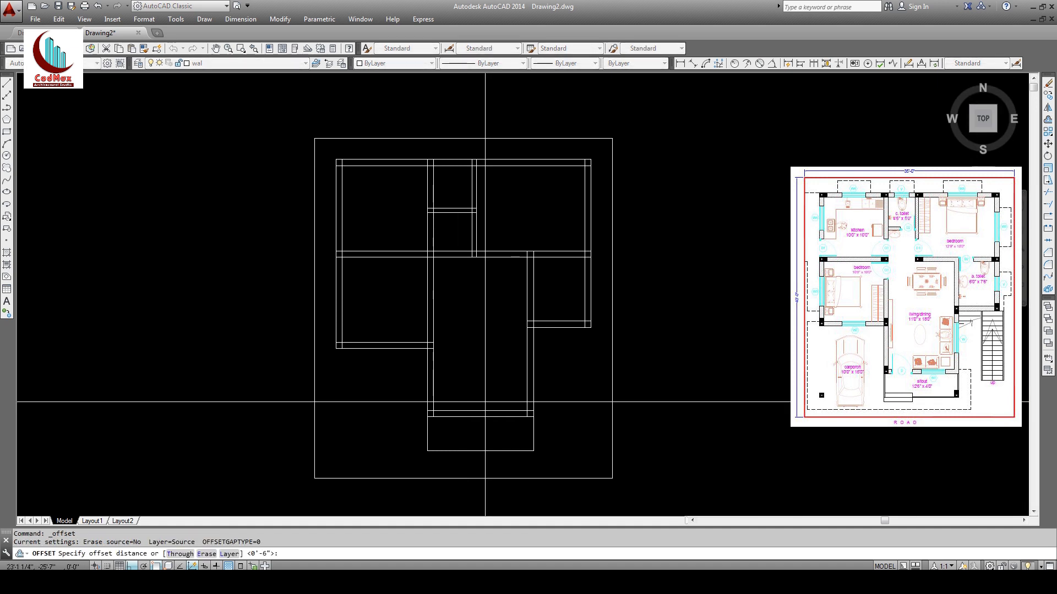
text(9)
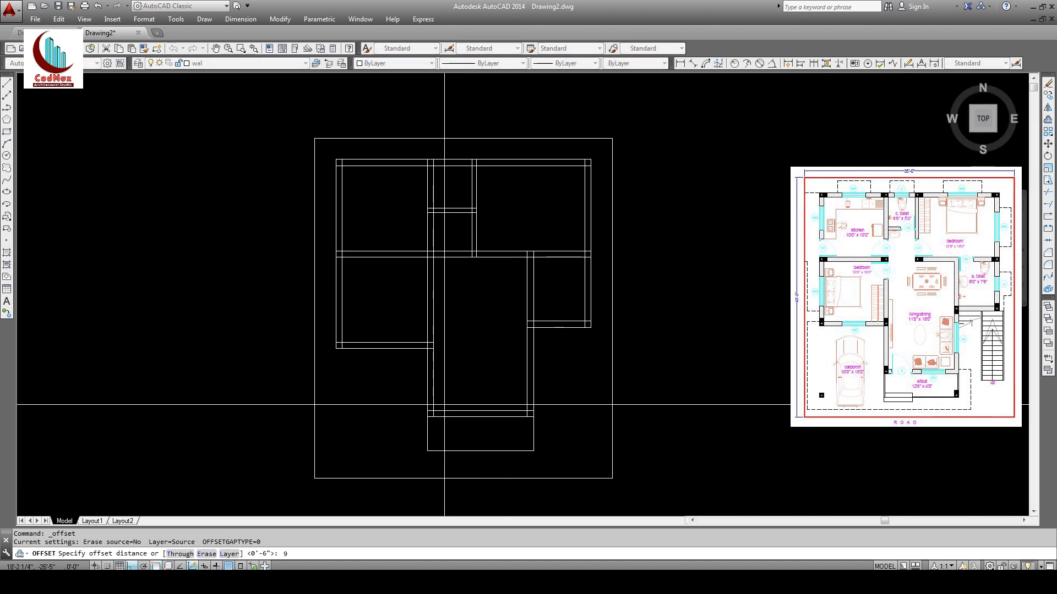
key(Return)
click(434, 408)
click(470, 394)
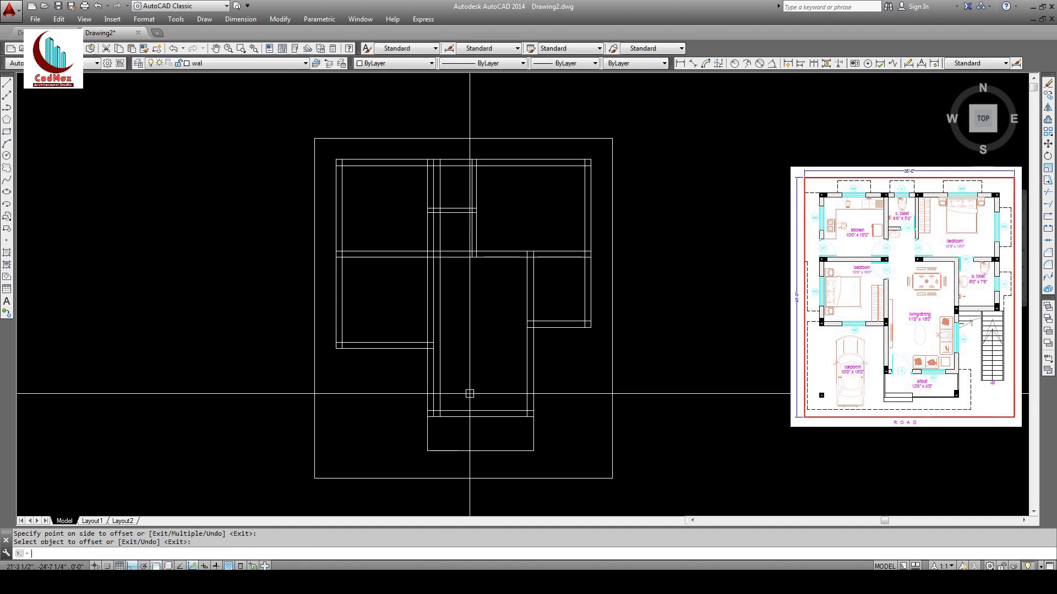
key(Return)
key(Return)
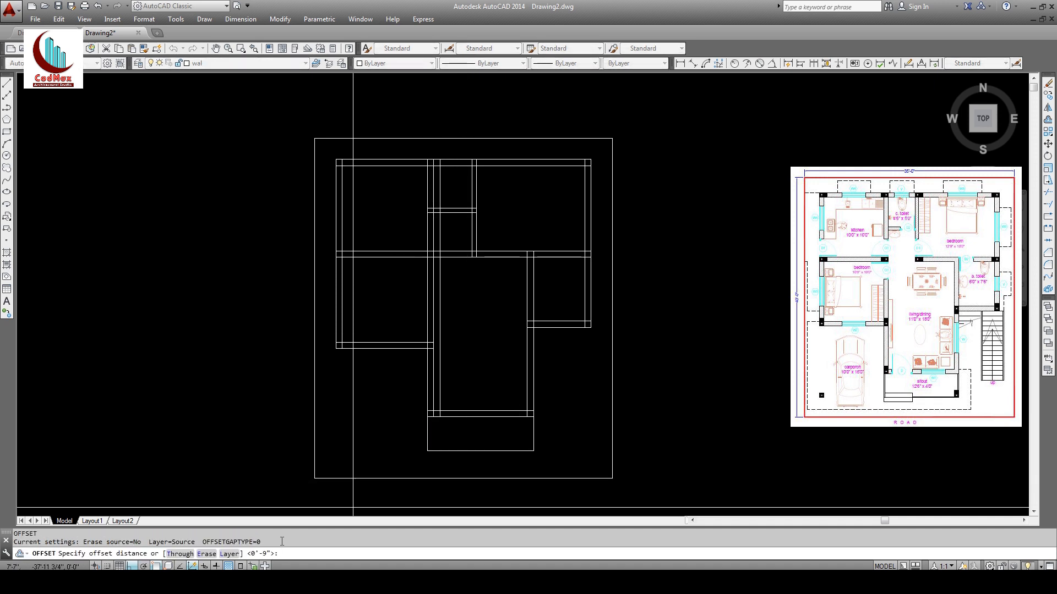
text(3'6)
key(Return)
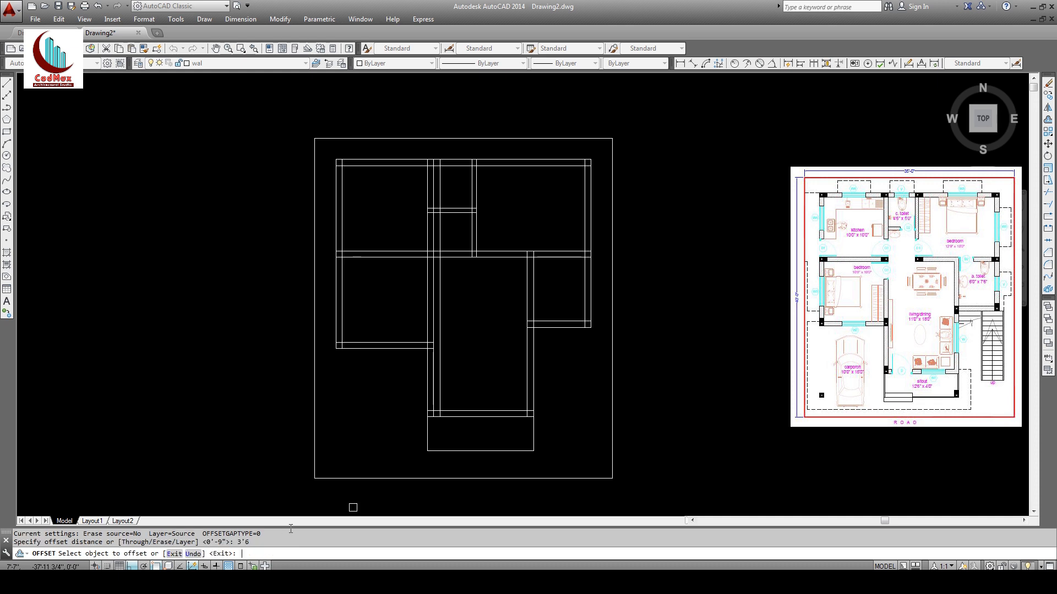
click(442, 401)
click(465, 424)
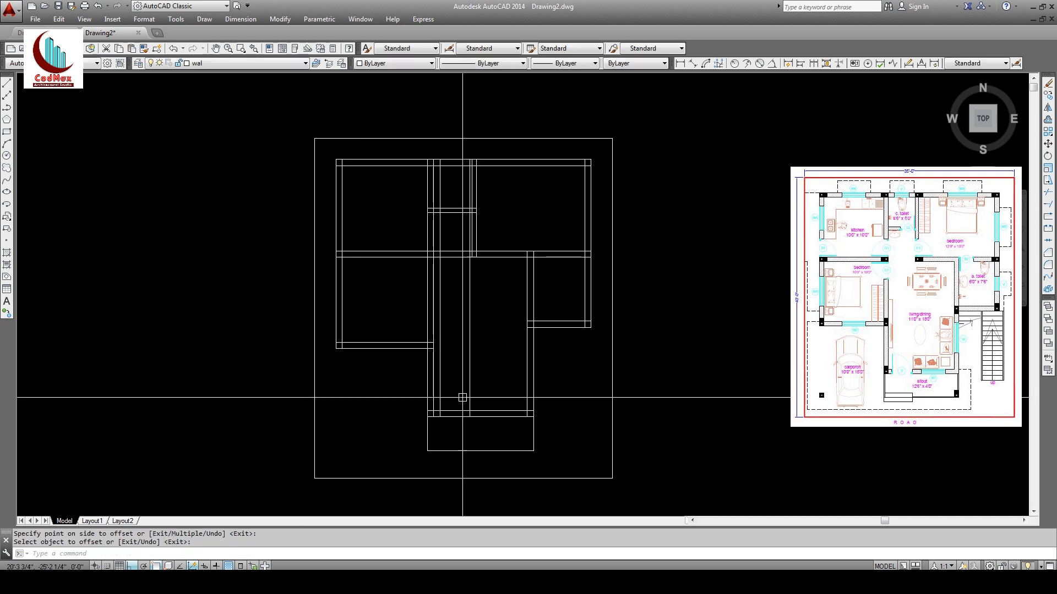
Step: Trim the porch wall lines between the guides and remove both guide lines
click(1047, 192)
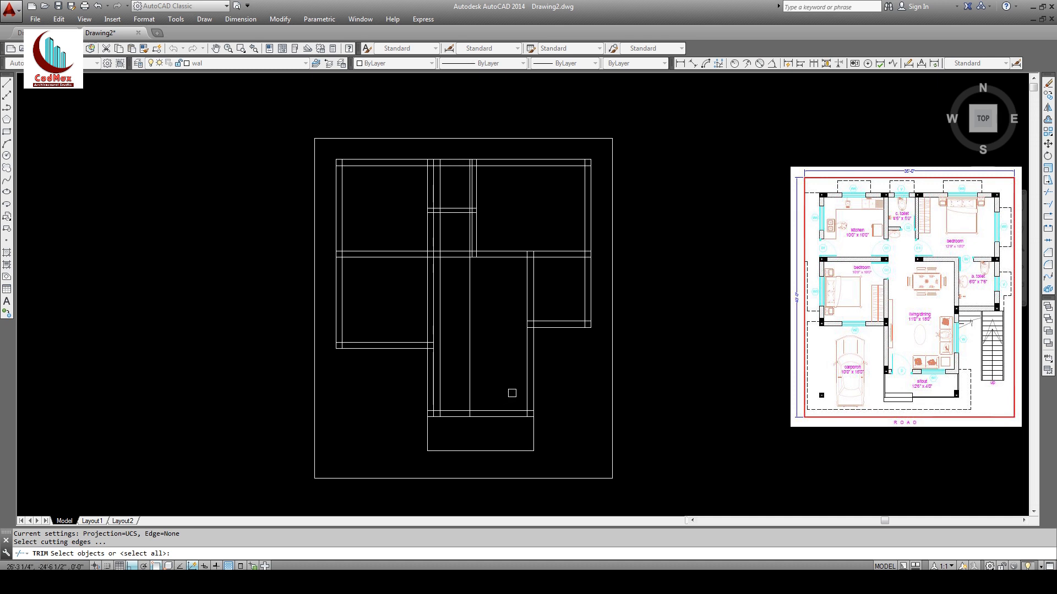
click(503, 393)
click(415, 425)
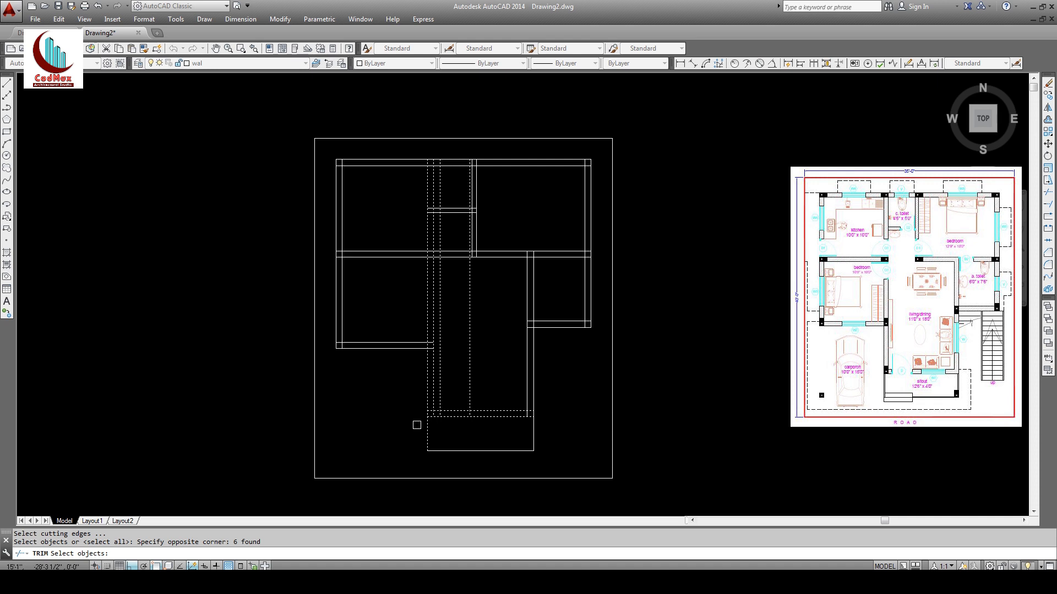
key(Return)
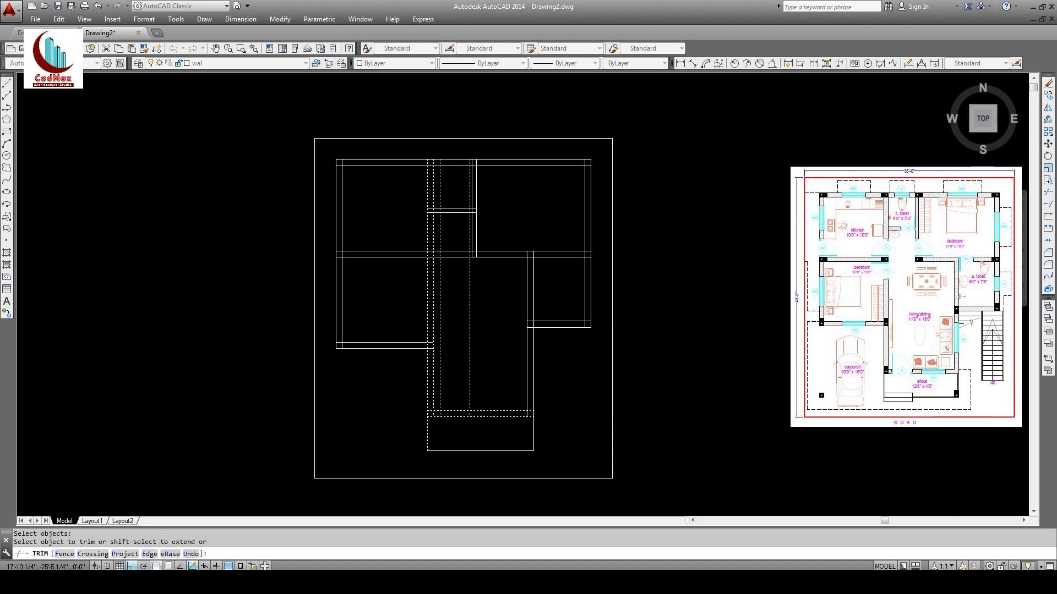
click(440, 408)
click(450, 410)
click(456, 416)
click(469, 401)
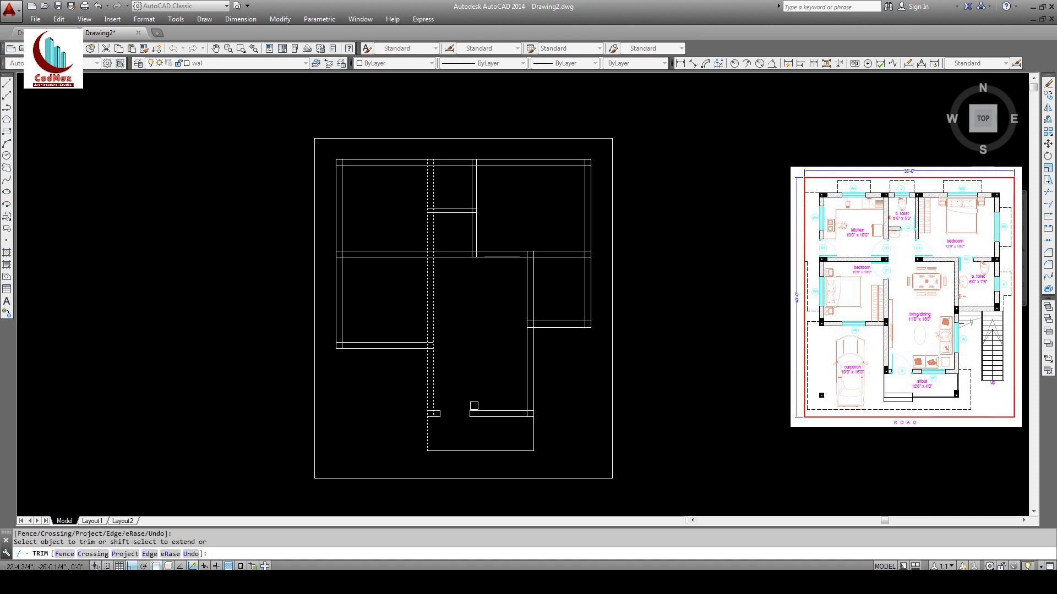
key(Return)
middle_drag(481, 370, 471, 423)
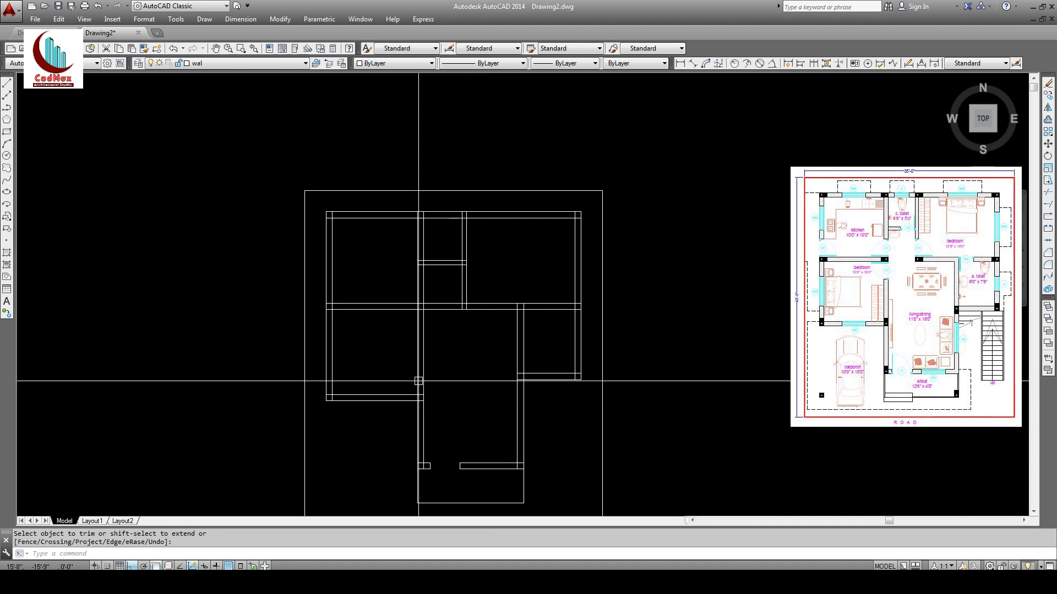
Step: Offset the middle horizontal wall 3' both below and above it
click(1047, 121)
text(3)
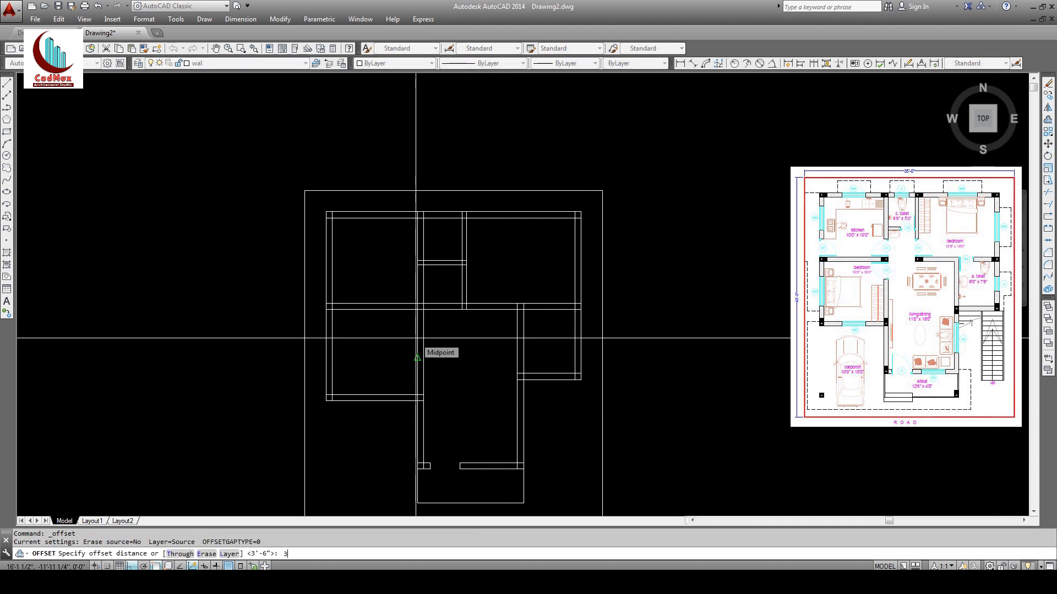
text(')
key(Return)
click(405, 313)
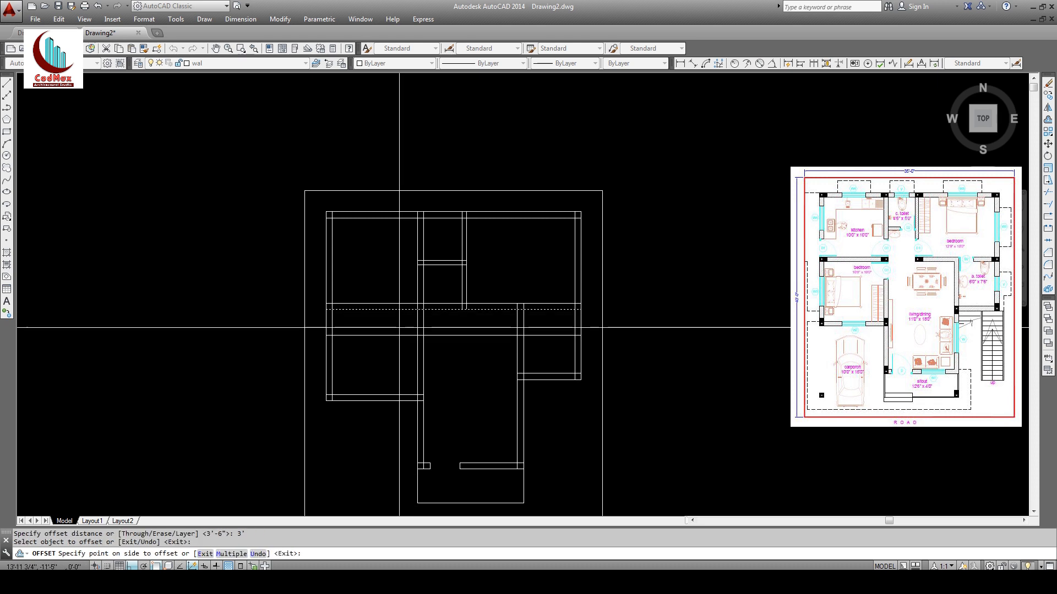
click(394, 358)
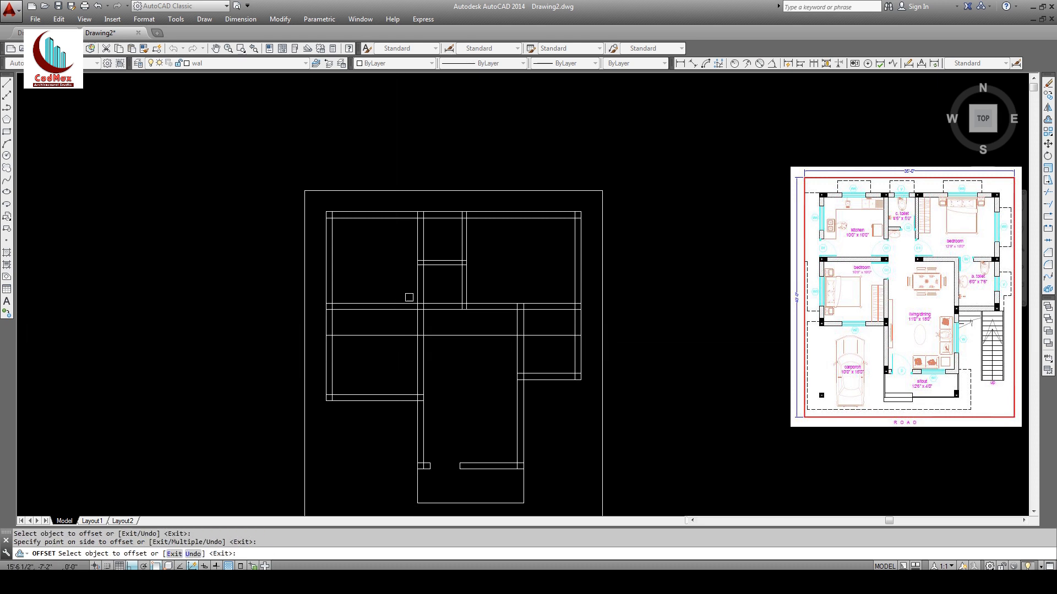
click(443, 304)
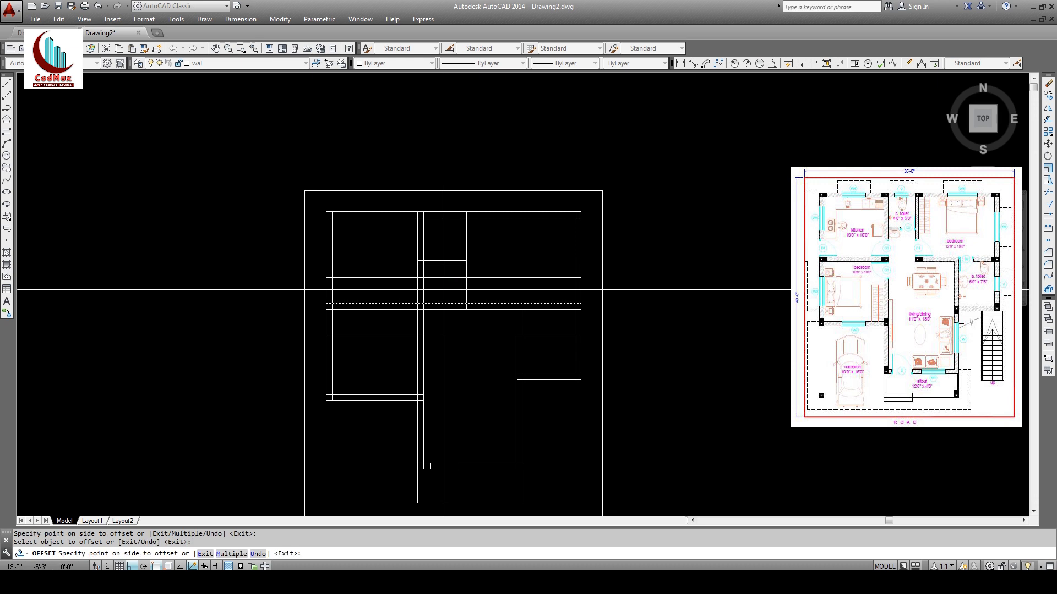
click(437, 290)
key(Return)
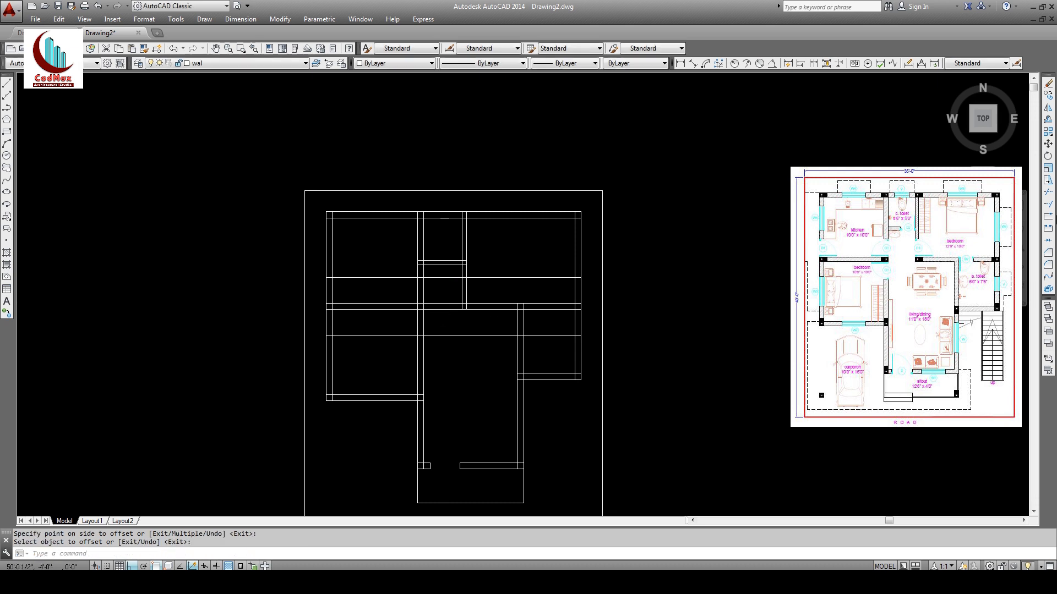
Step: Trim the new wall lines against all walls to cut doorways around the central hall
click(1048, 193)
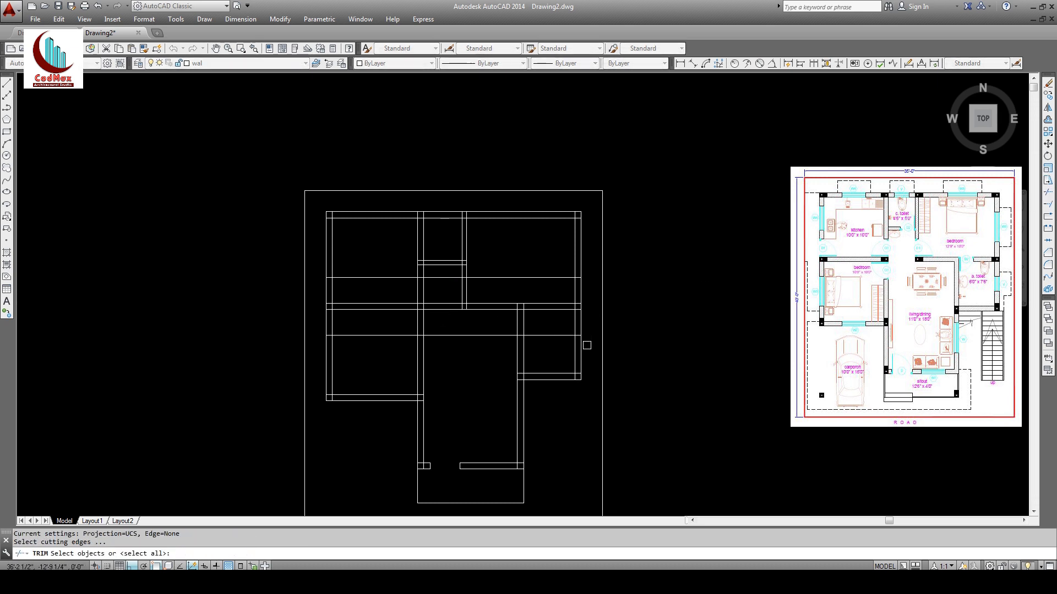
click(587, 345)
click(323, 269)
key(Return)
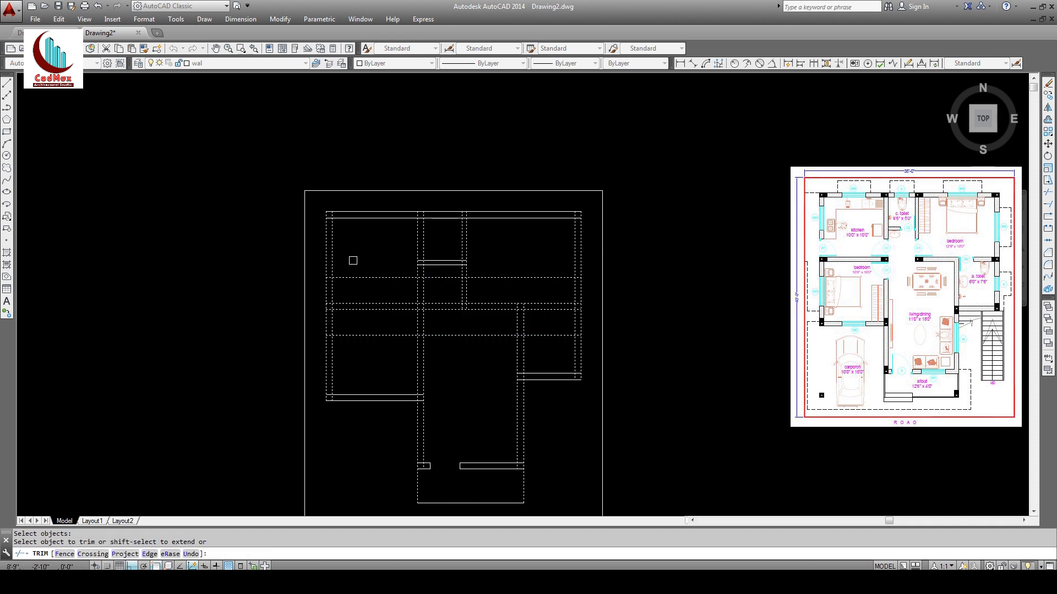
click(354, 279)
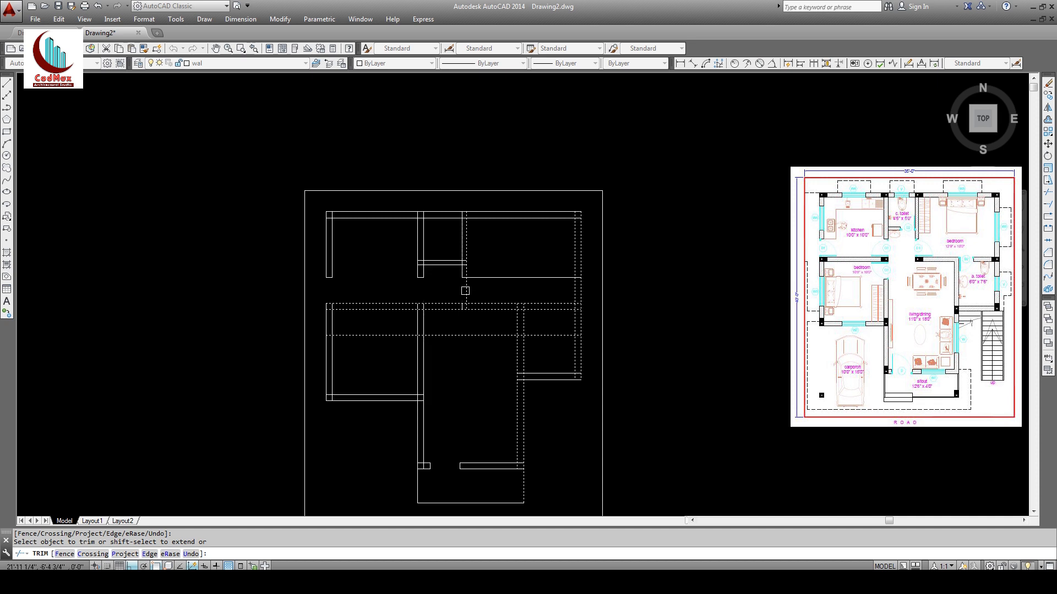
click(483, 278)
click(439, 311)
click(439, 304)
click(405, 335)
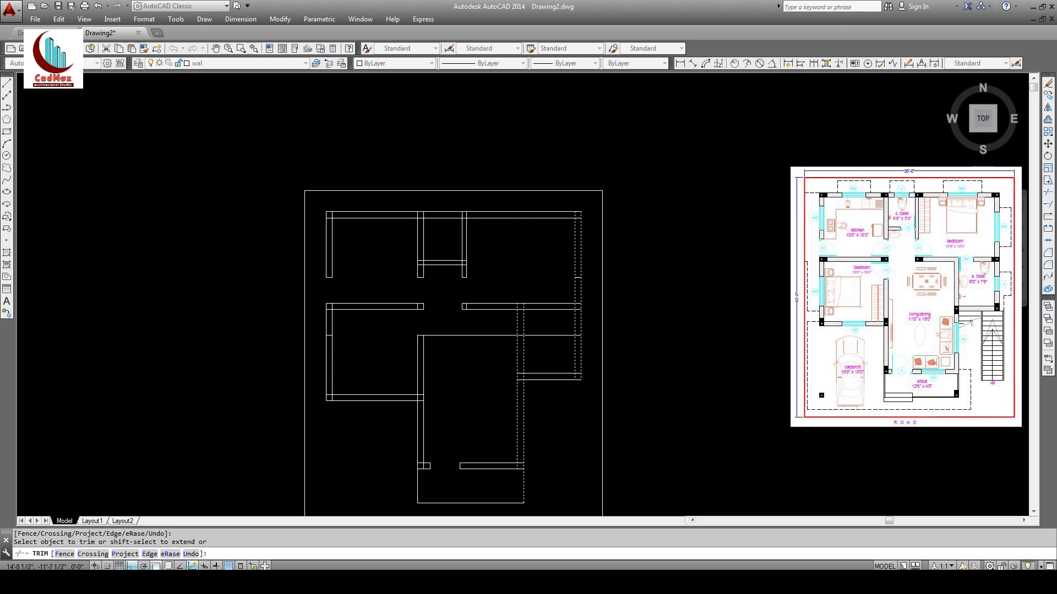
click(443, 335)
key(Return)
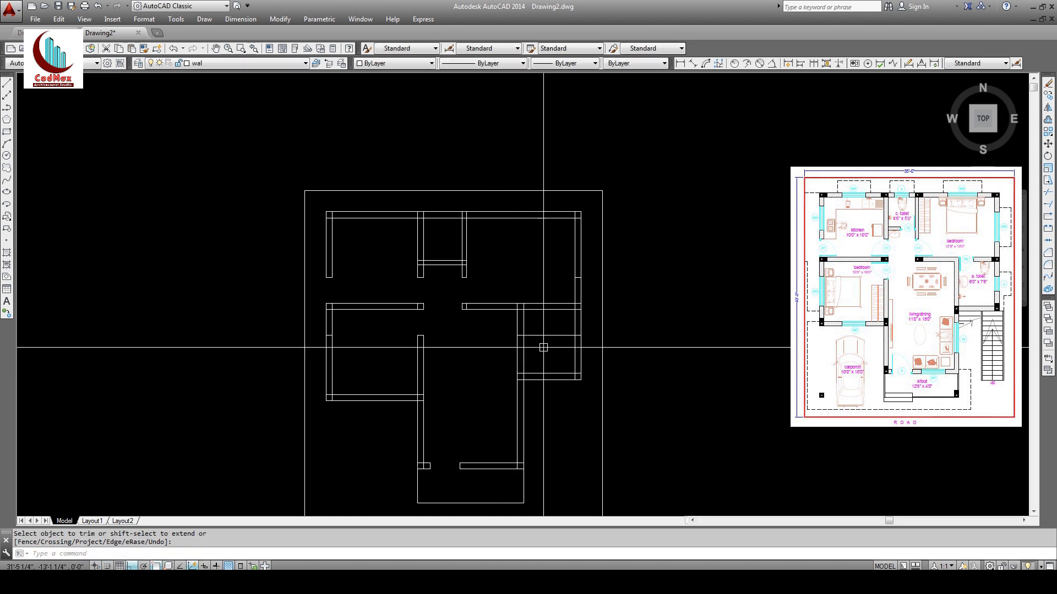
Step: Erase the leftover wall stubs in the right room and near the centre
click(1048, 84)
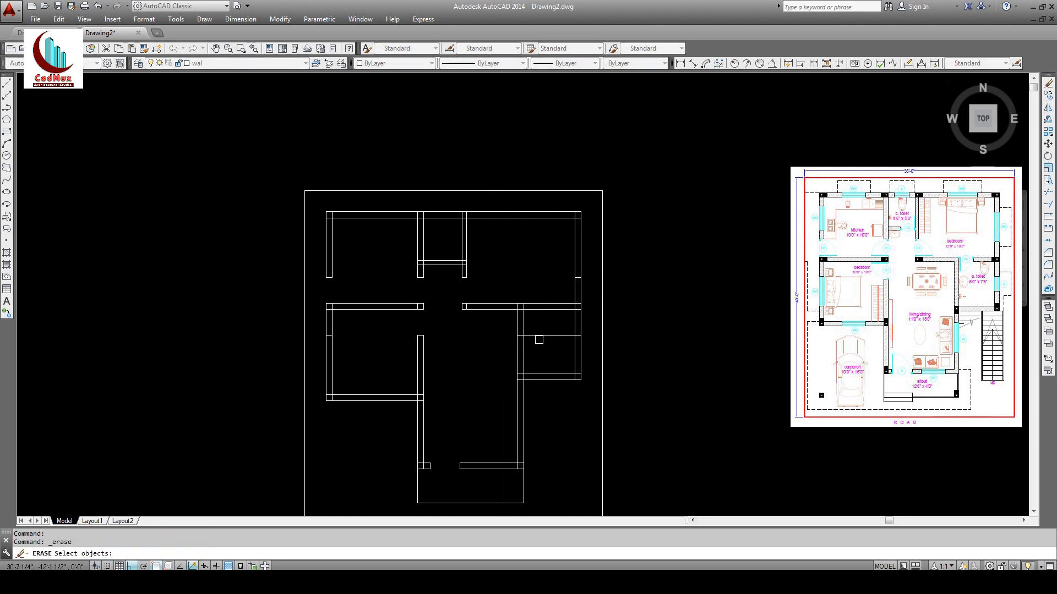
click(539, 340)
click(532, 328)
click(563, 290)
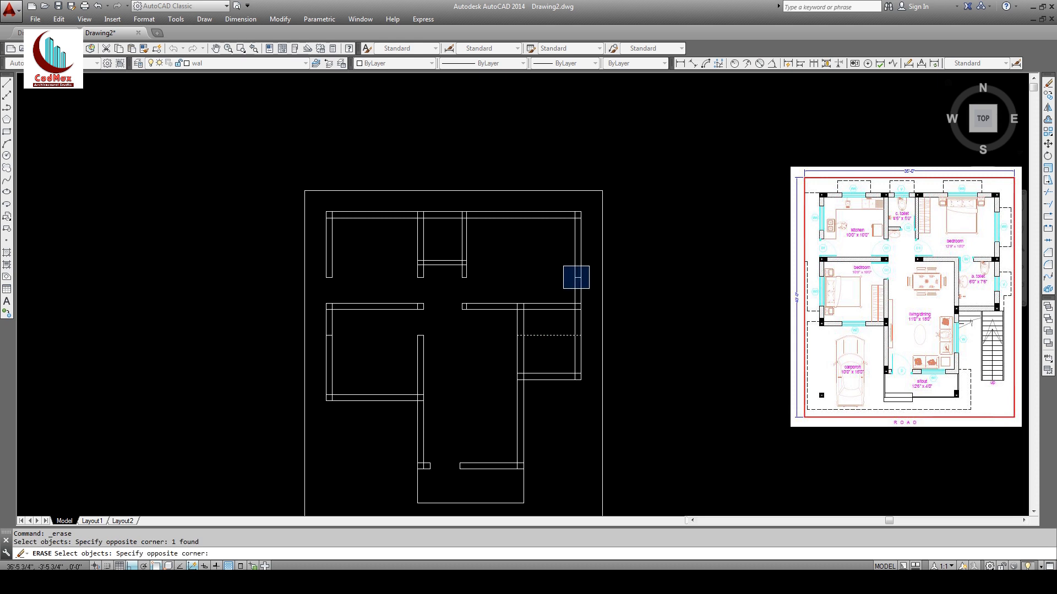
click(593, 263)
click(316, 328)
click(334, 343)
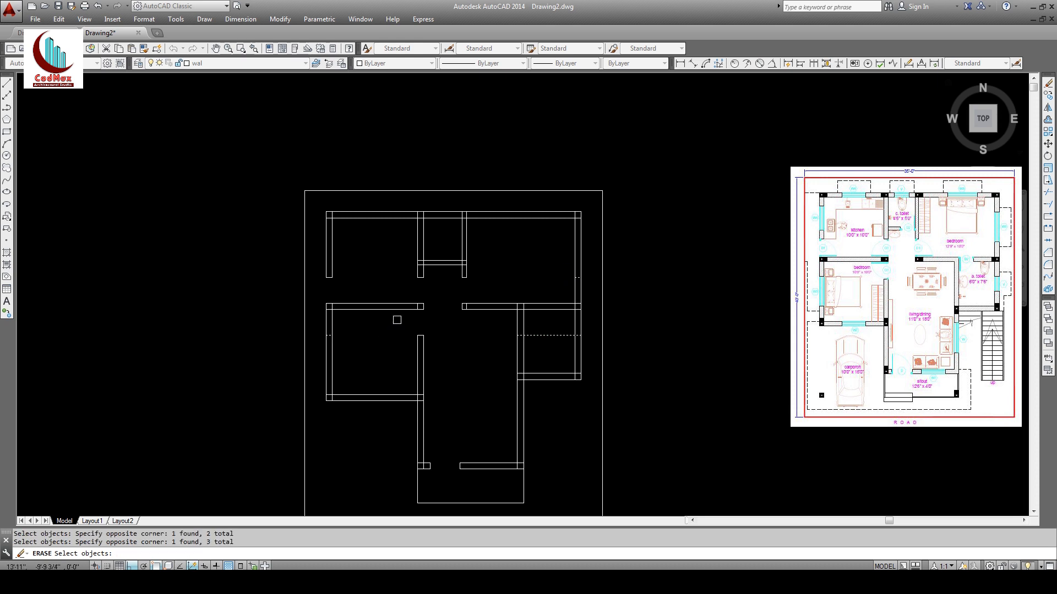
click(397, 320)
click(421, 296)
click(463, 317)
click(474, 297)
key(Return)
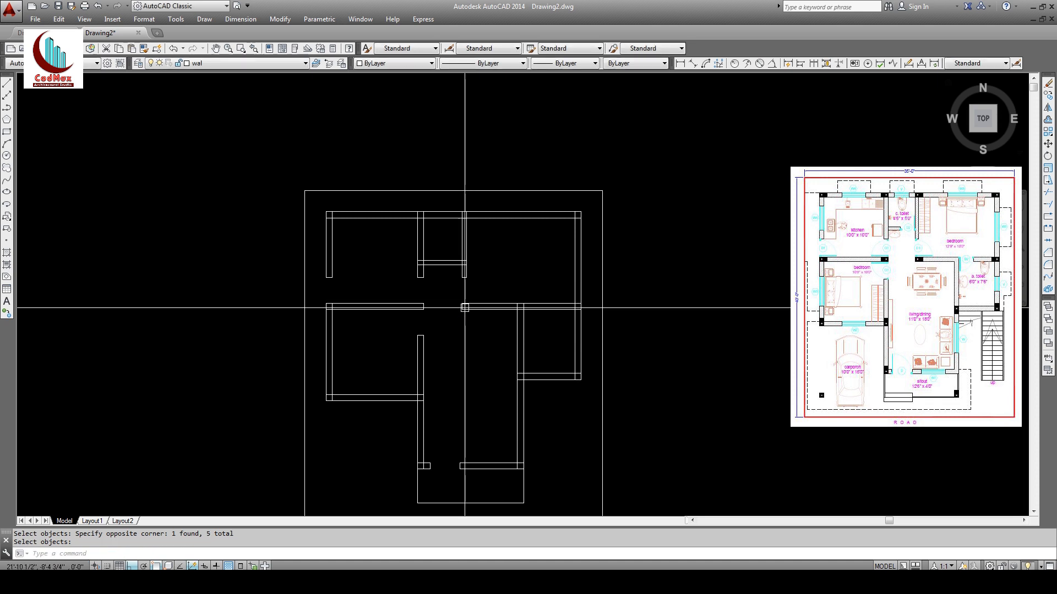
middle_drag(443, 296, 418, 343)
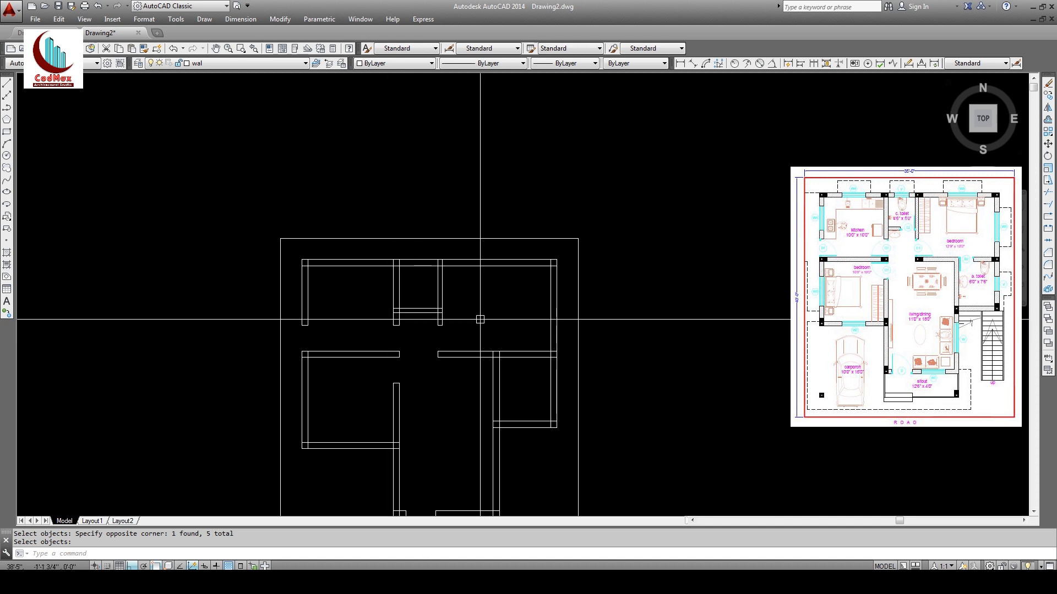
Step: Offset the two central vertical walls 2'6 outward, one left and one right
click(1049, 119)
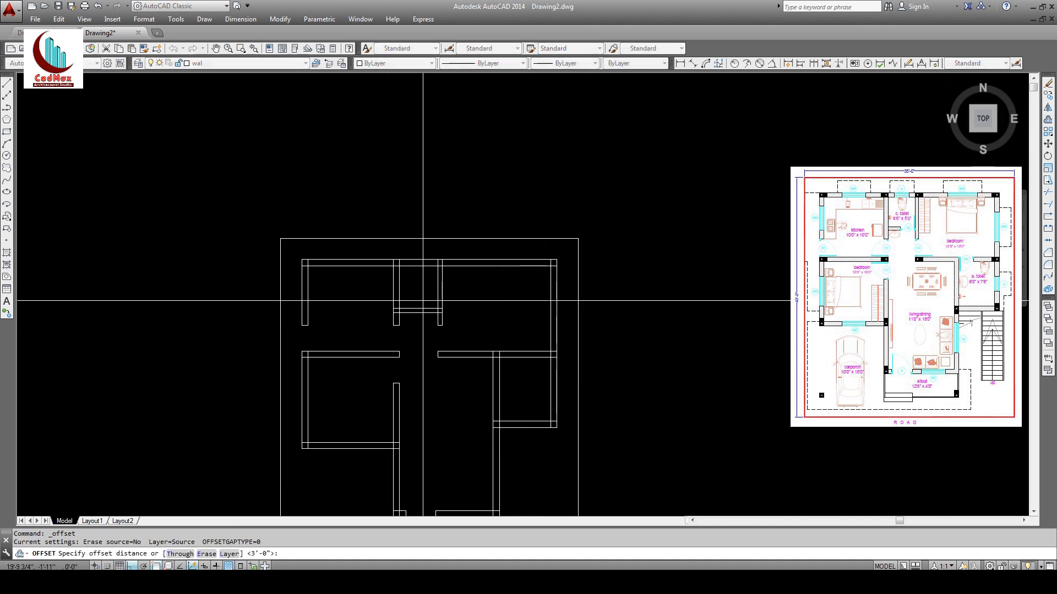
key(Return)
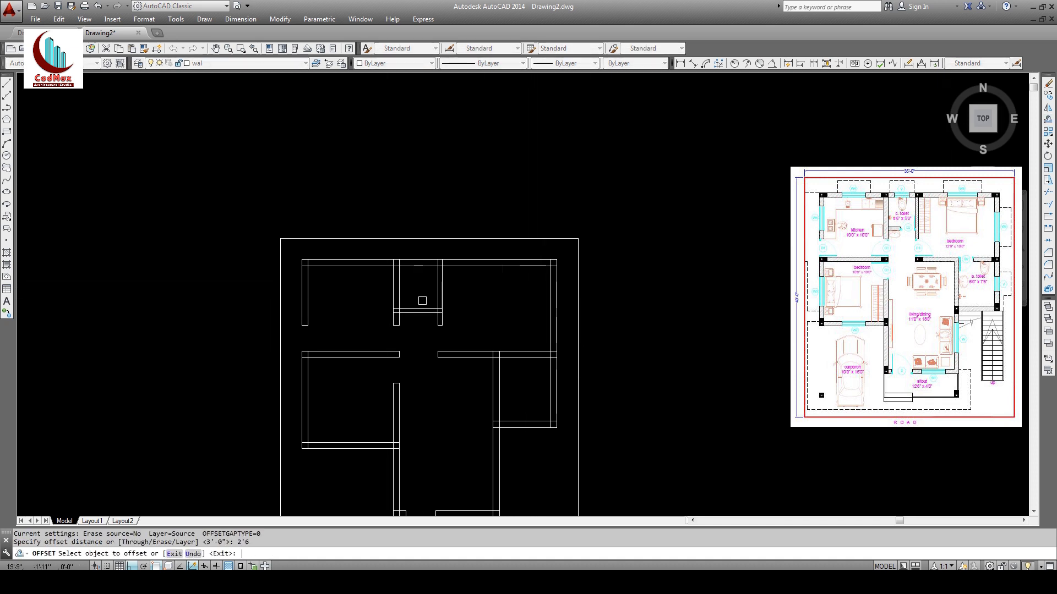
click(439, 301)
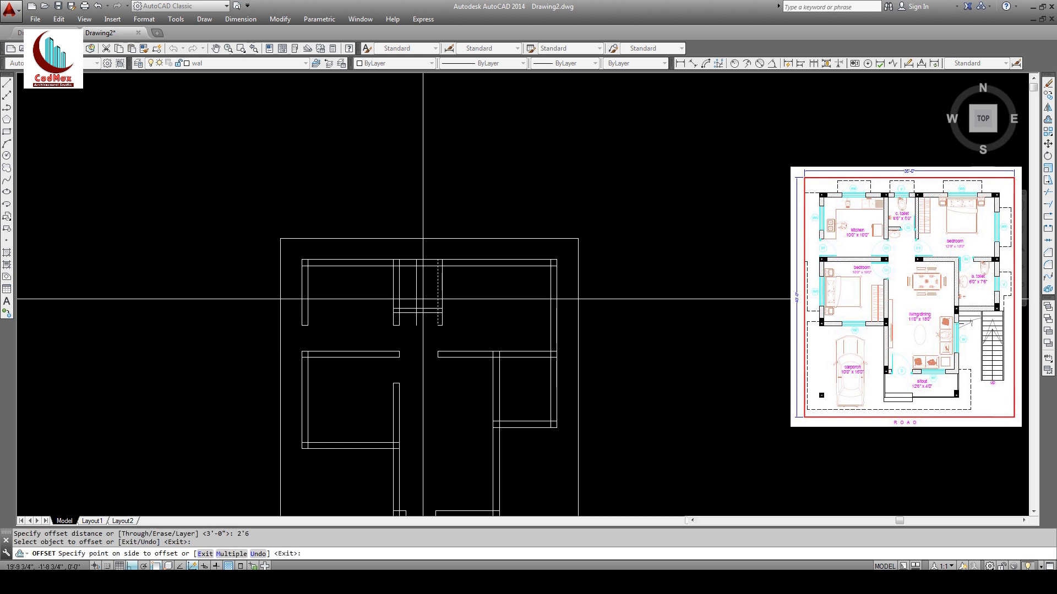
click(418, 301)
click(502, 376)
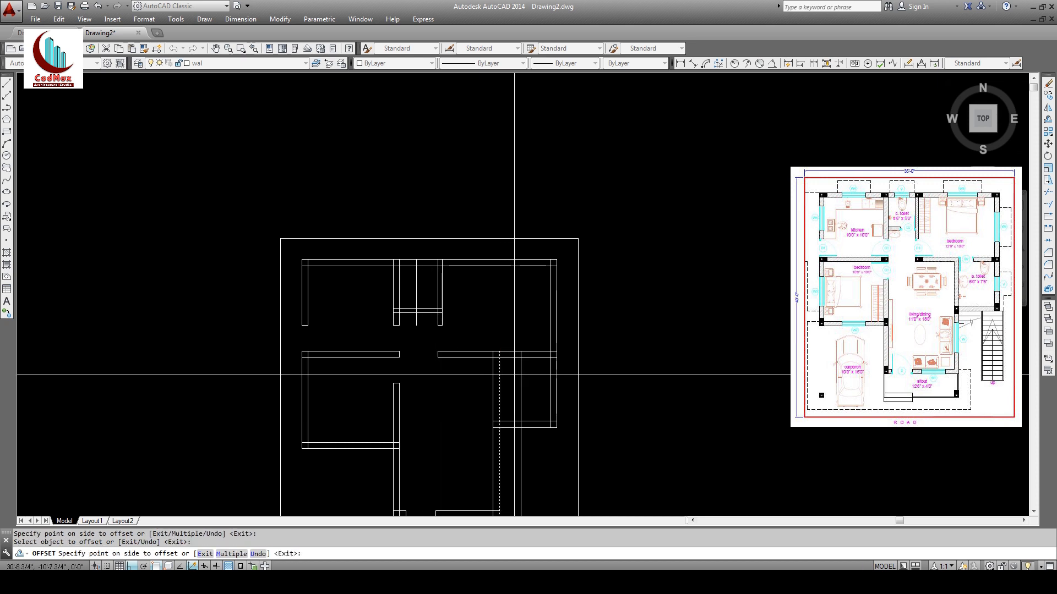
click(514, 377)
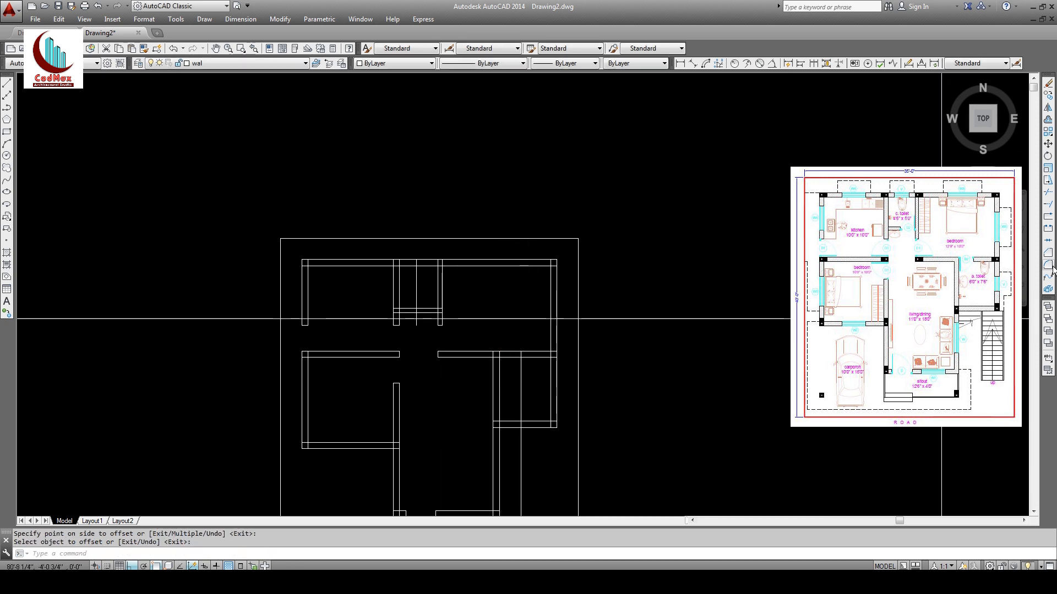
key(Escape)
Step: Trim the extra vertical line below, using the middle and right walls as cutting edges
text(tr)
key(Return)
click(459, 298)
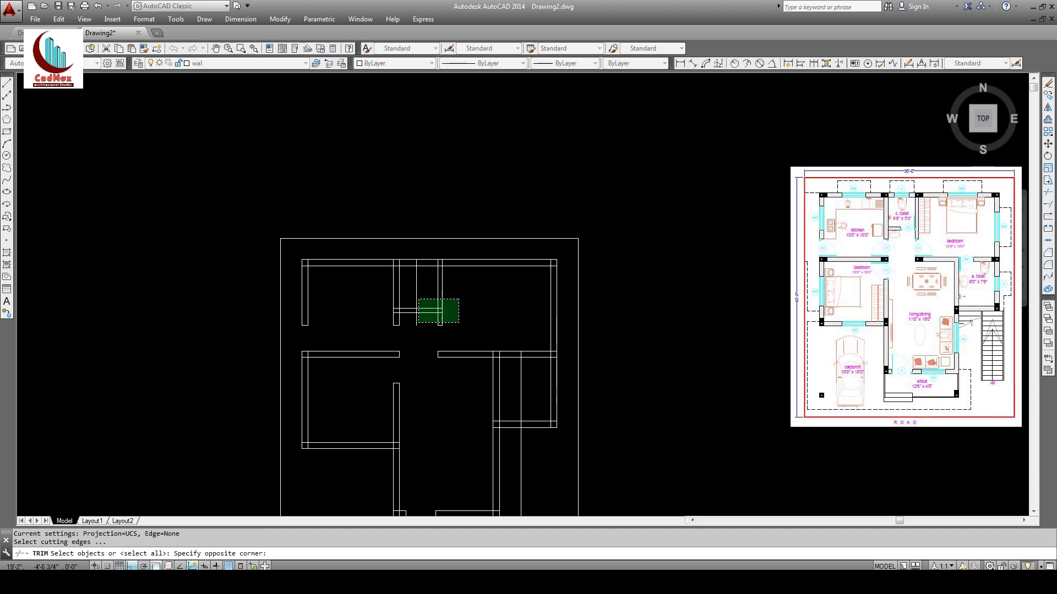
click(395, 332)
click(567, 338)
click(500, 370)
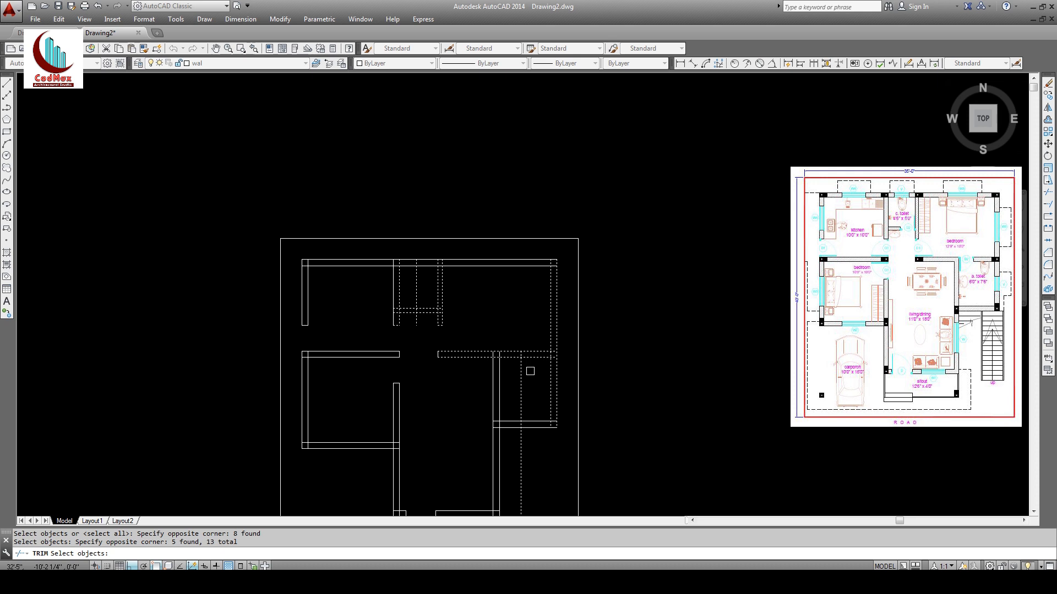
key(Return)
click(520, 372)
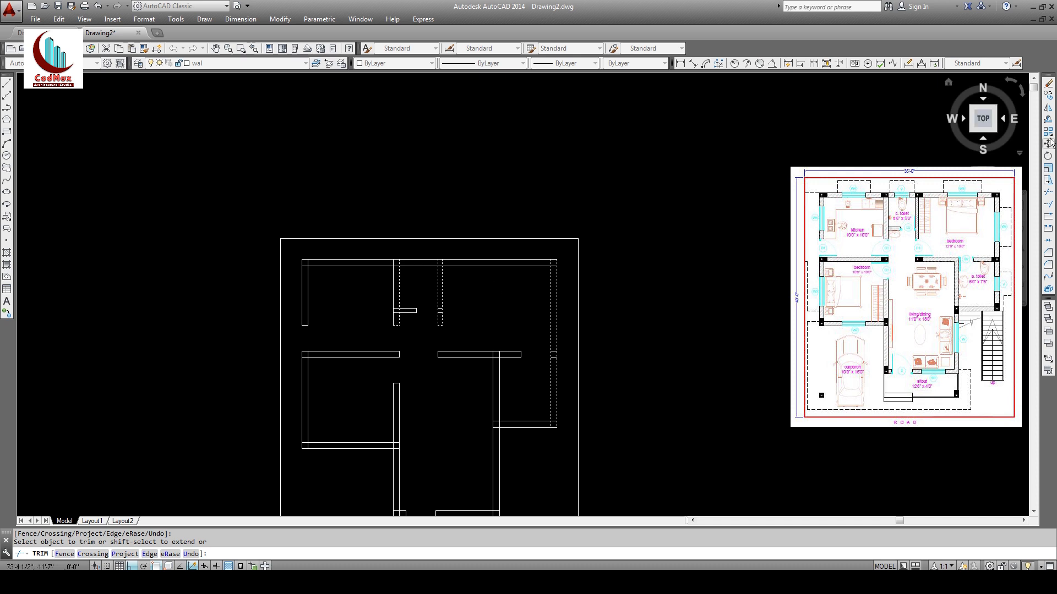
key(Return)
Step: Erase the short cap lines and the stray square with its ticks
click(1047, 82)
click(430, 292)
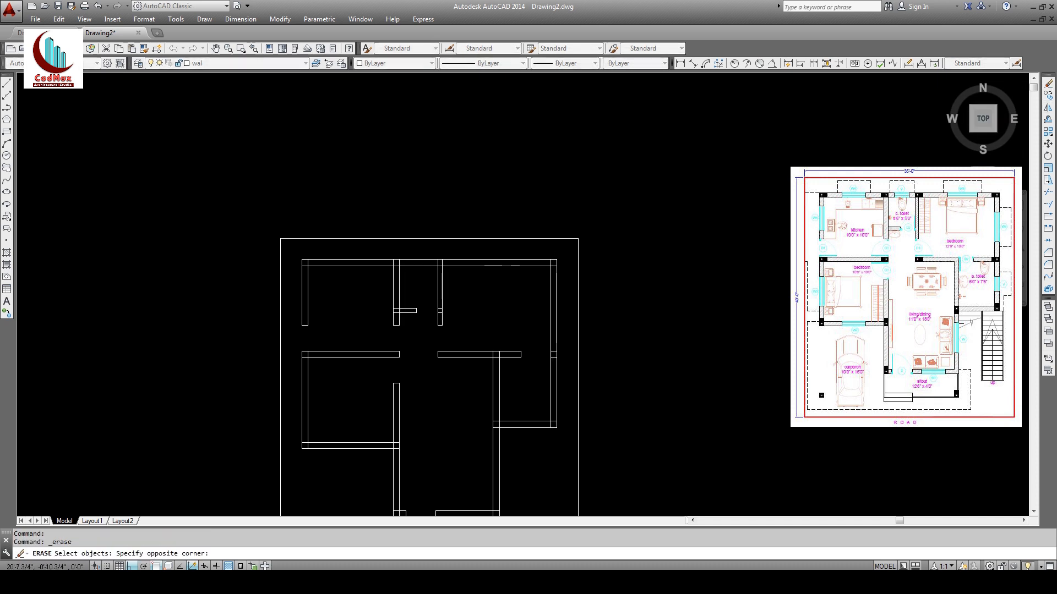
click(456, 319)
key(Return)
key(Return)
click(563, 346)
click(534, 380)
key(Return)
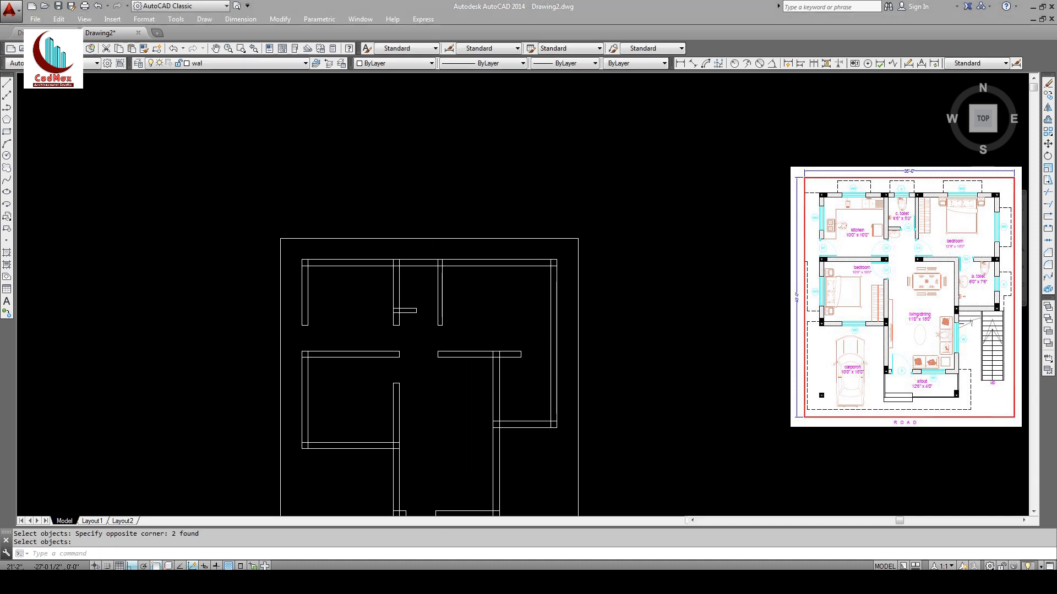
middle_drag(403, 469, 468, 362)
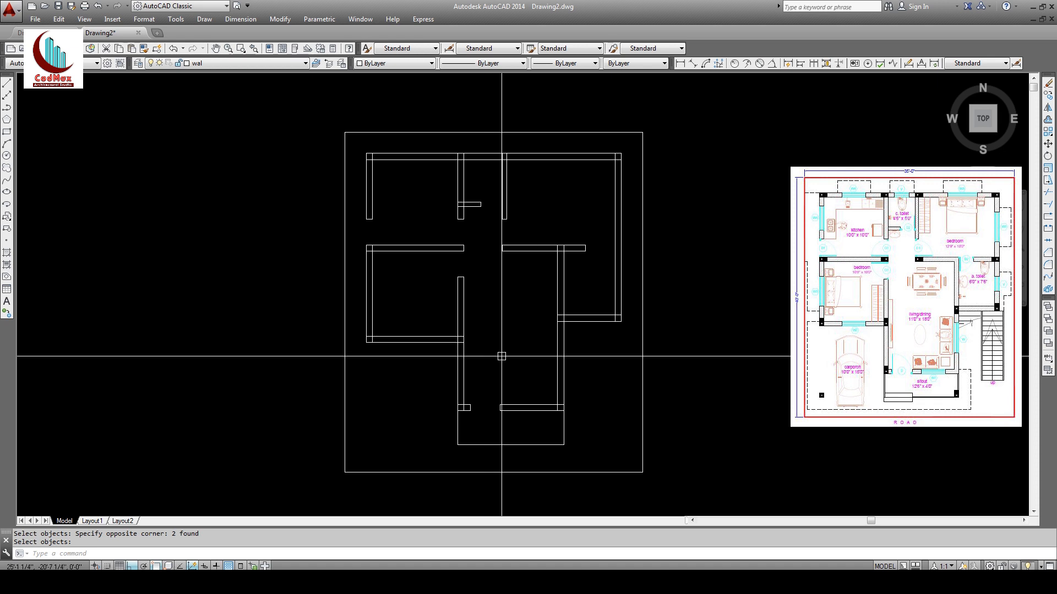
Step: Zoom into the upper part of the floor plan
middle_drag(514, 371, 550, 357)
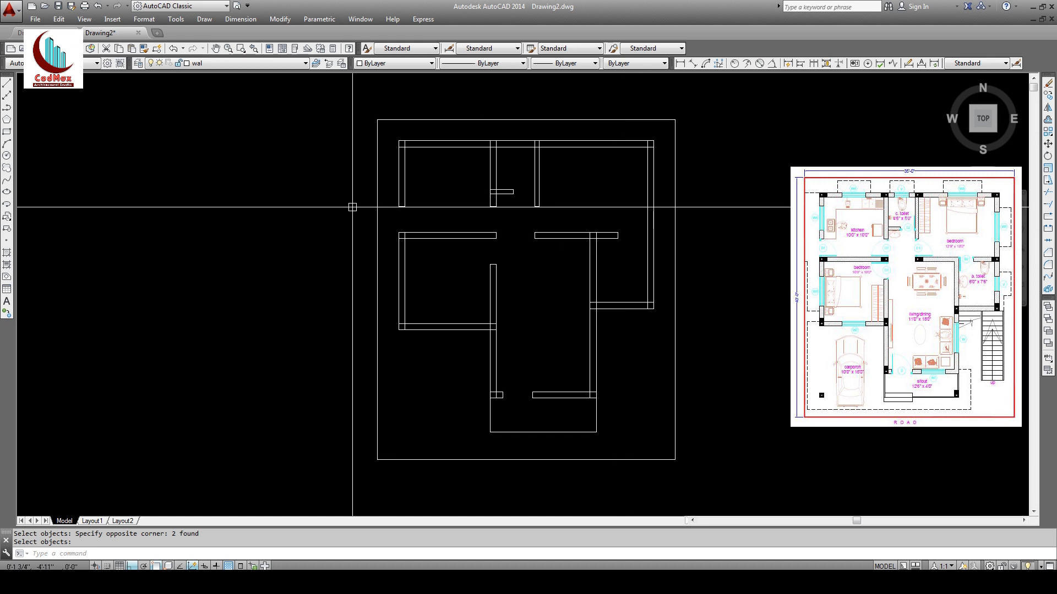
key(Return)
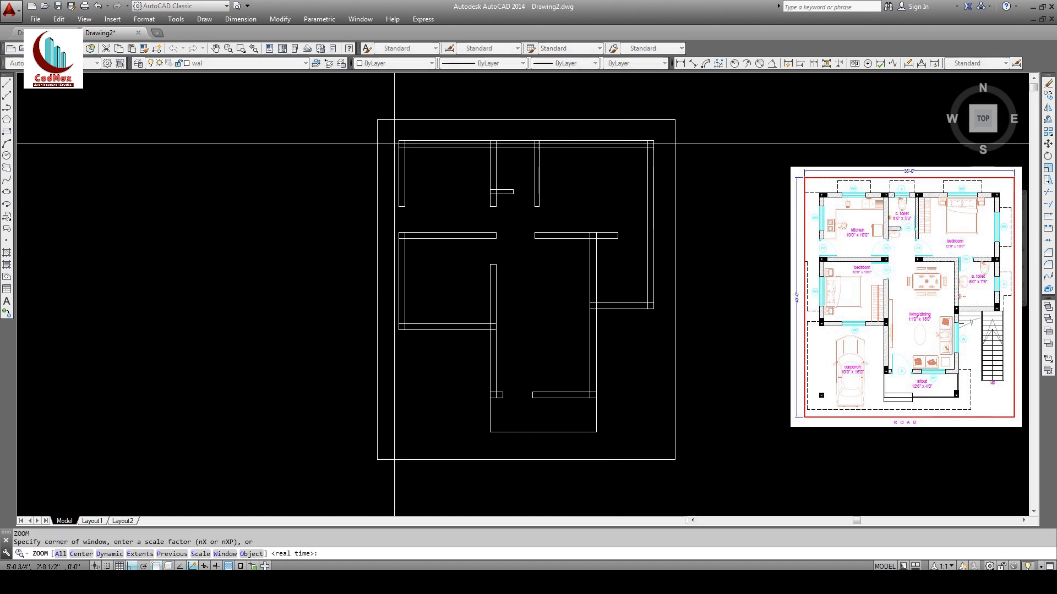
click(393, 133)
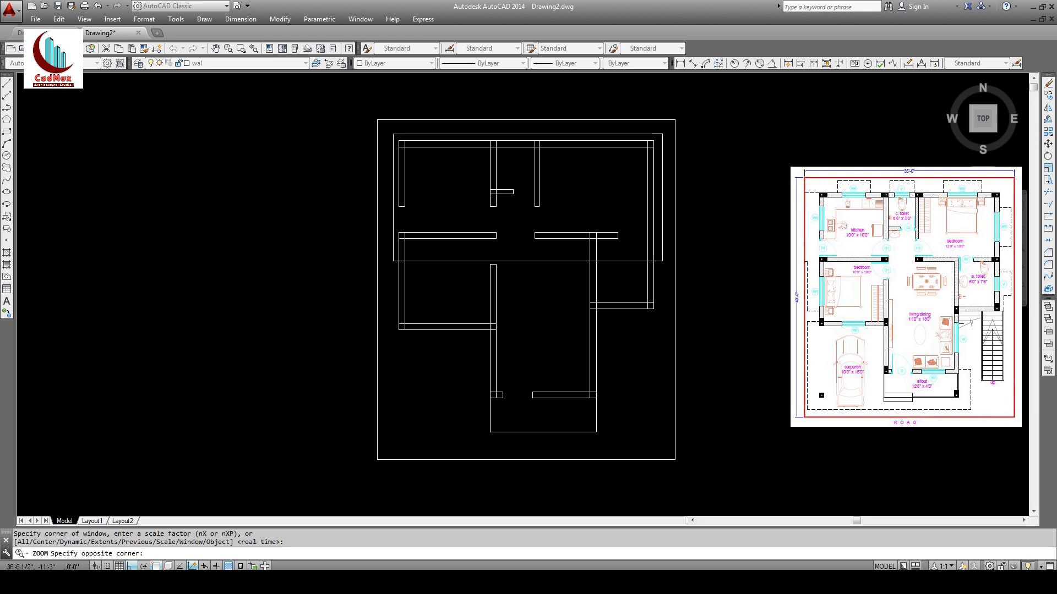
click(660, 257)
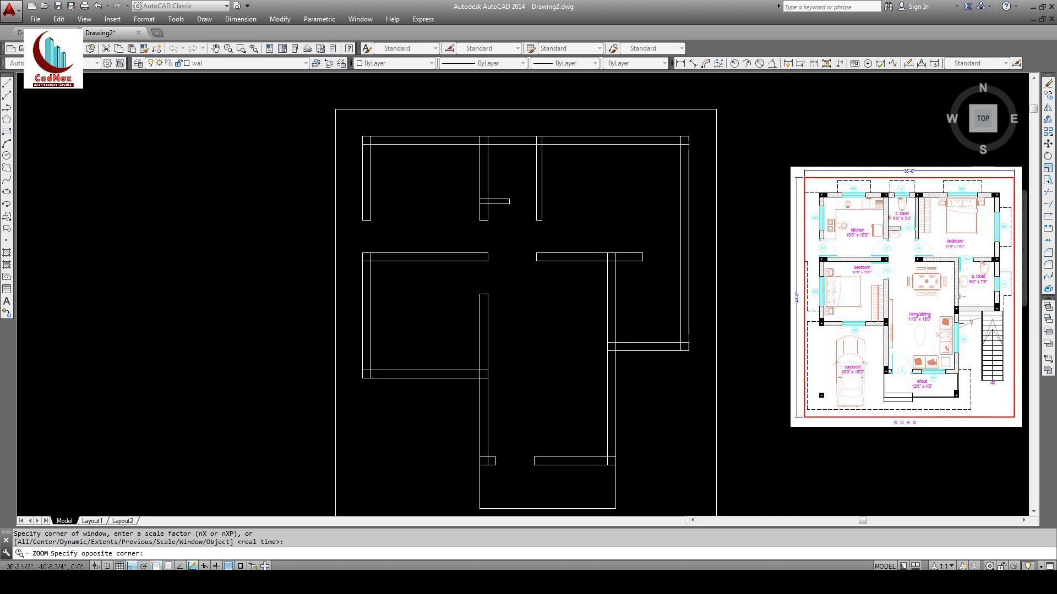
Step: Trim the left wall stub, the opening into the small rectangle, and the top-right corner, undoing one wrong trim
click(1048, 194)
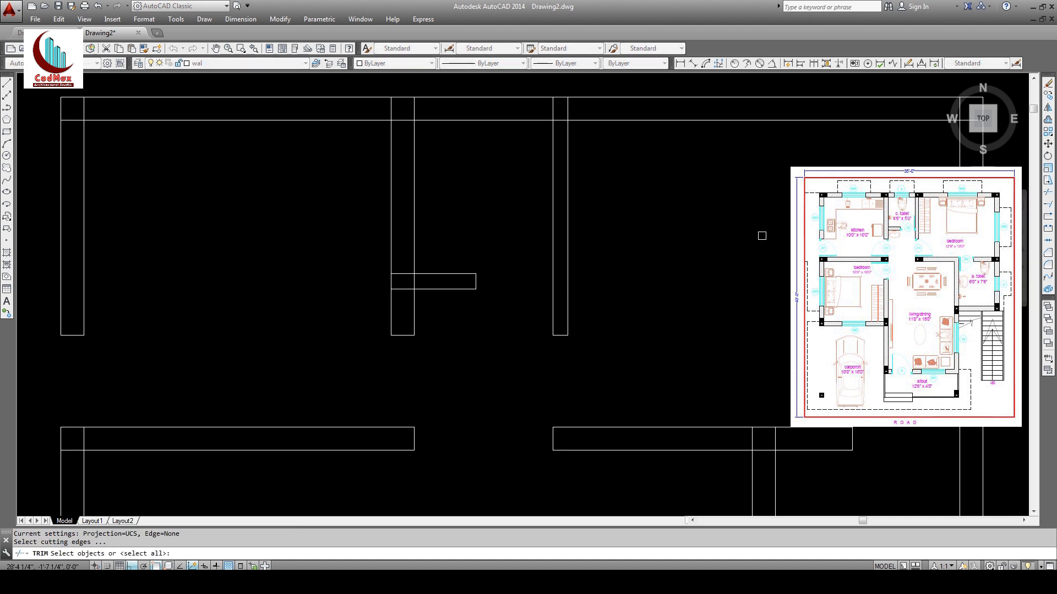
key(Return)
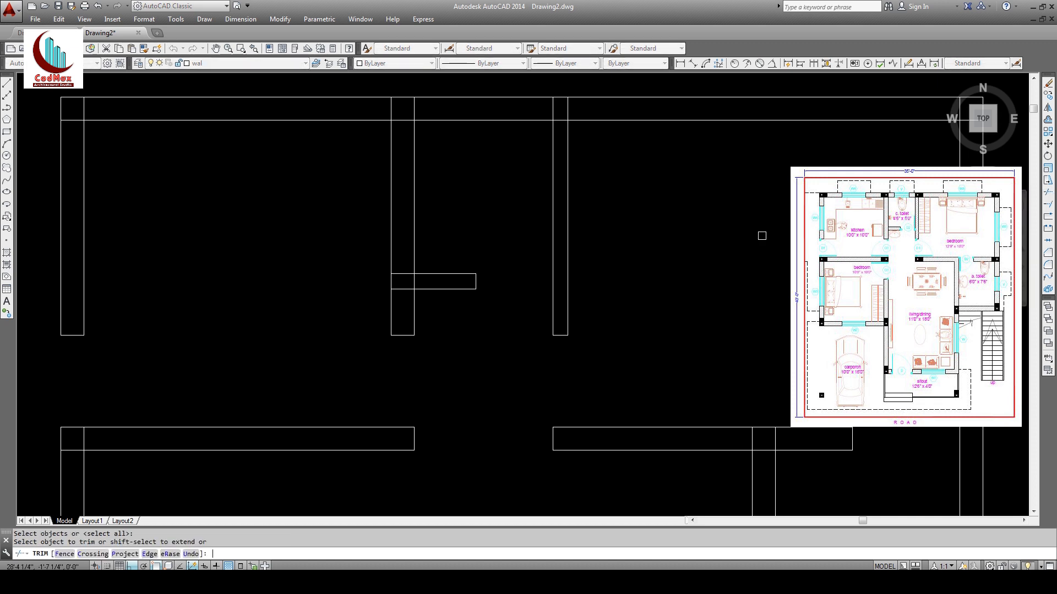
click(75, 121)
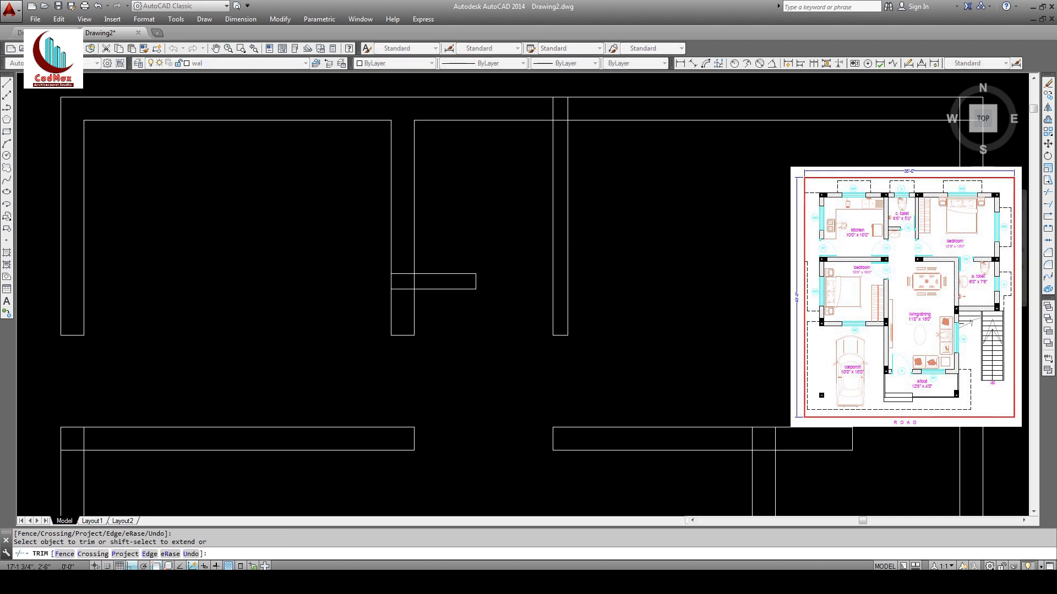
click(408, 273)
click(410, 289)
middle_drag(897, 167, 585, 176)
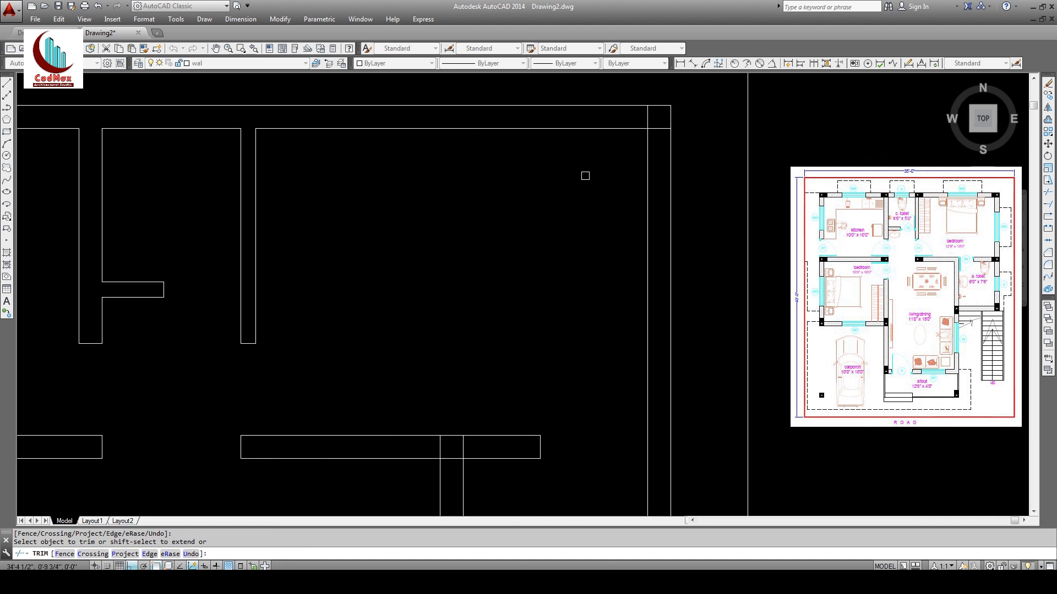
click(656, 132)
click(647, 115)
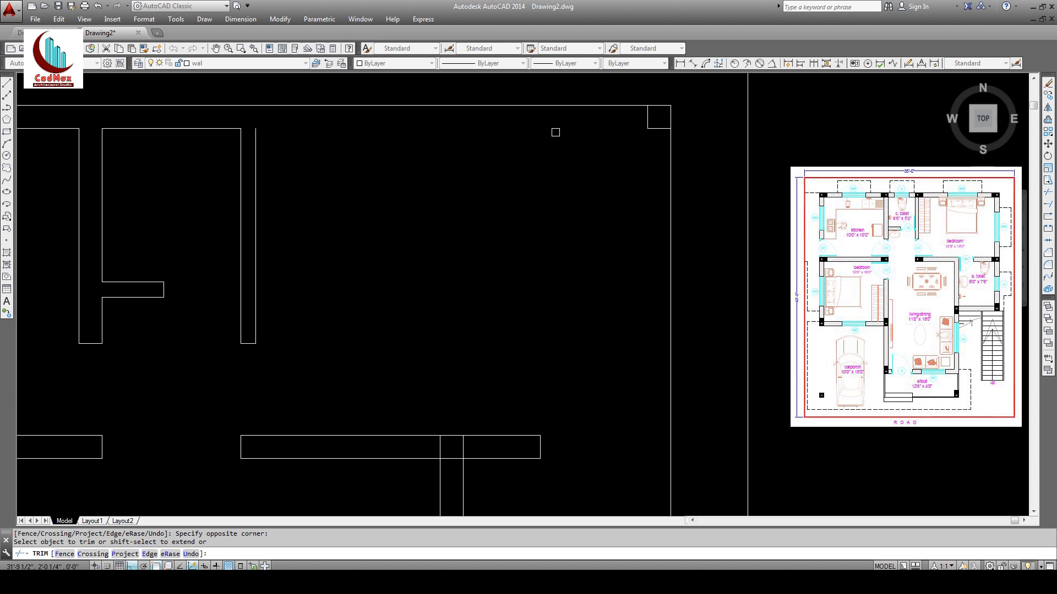
text(u)
key(Return)
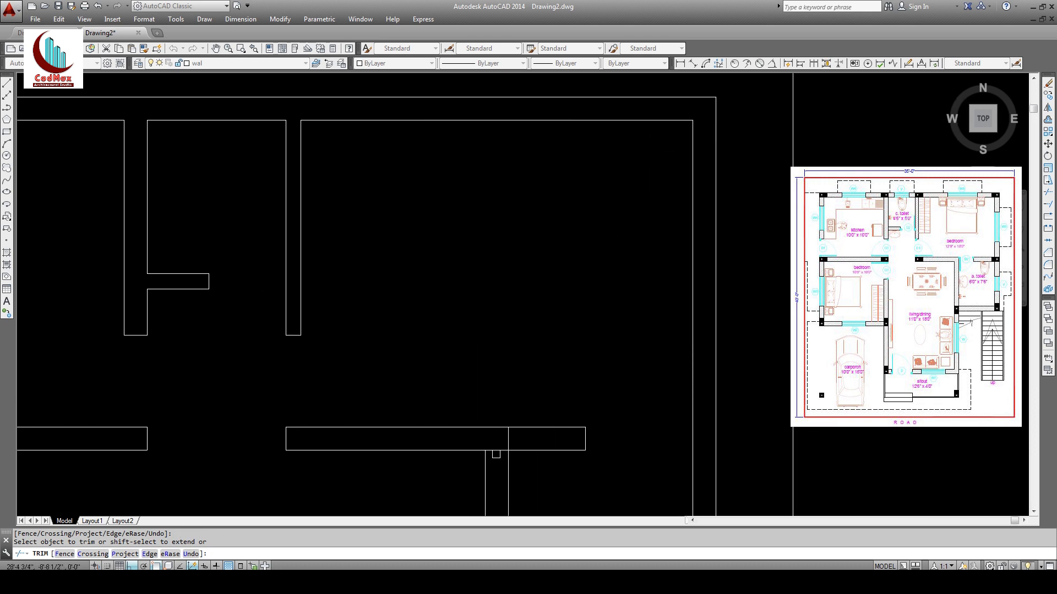
Step: Clean up the lower, central and porch wall ends, then end the trim and fit the plan
middle_drag(554, 452, 552, 182)
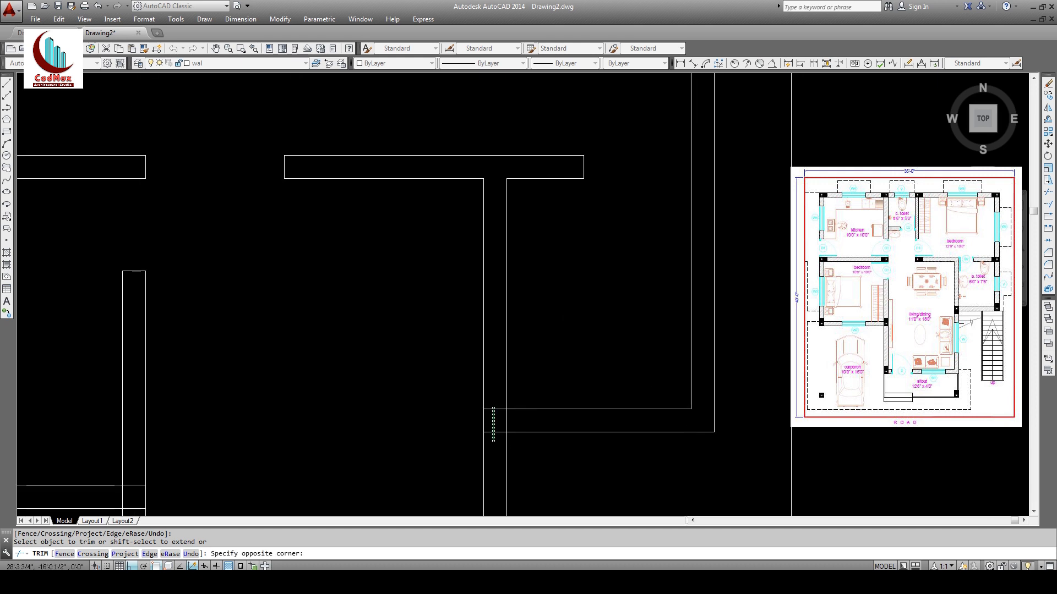
middle_drag(230, 440, 662, 391)
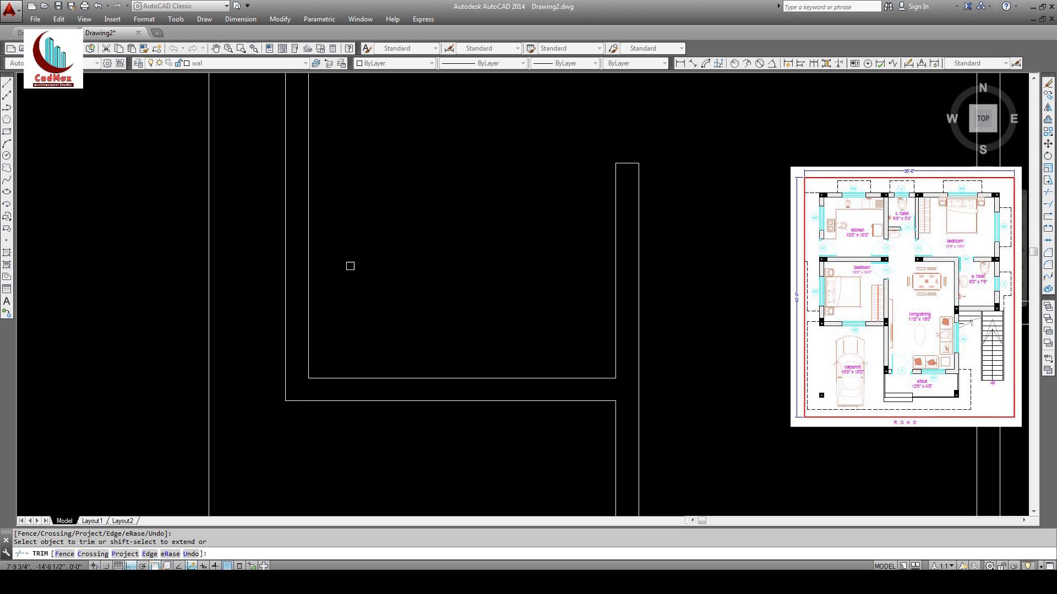
mouse_move(361, 248)
middle_down()
mouse_move(332, 458)
mouse_move(318, 430)
middle_up()
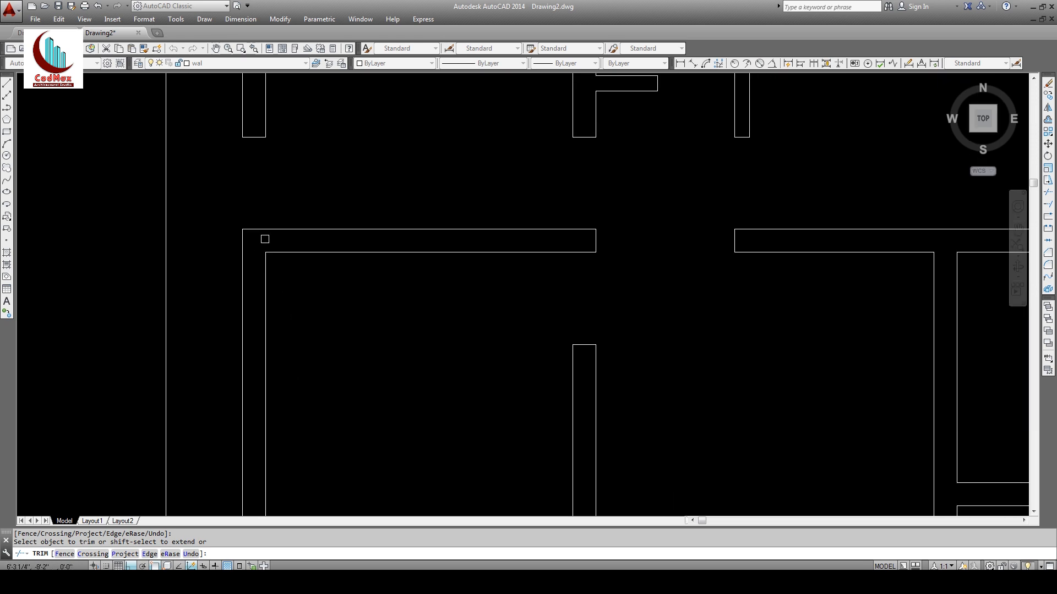
middle_drag(598, 448, 555, 220)
middle_drag(594, 424, 585, 161)
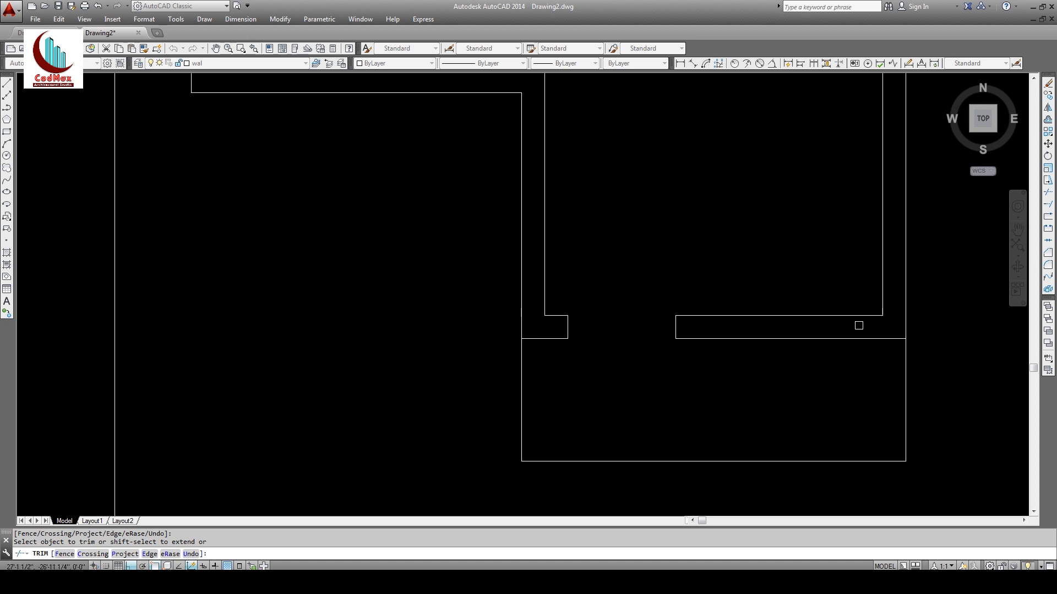
scroll(839, 336, down, 2)
middle_drag(784, 337, 594, 488)
right_click(628, 364)
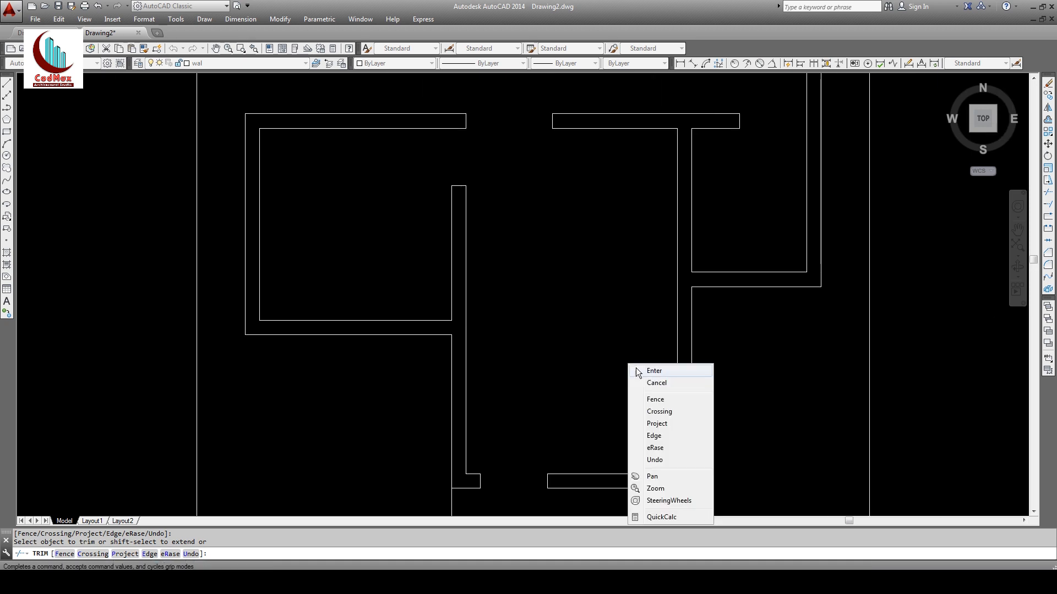
click(654, 371)
scroll(514, 259, down, 3)
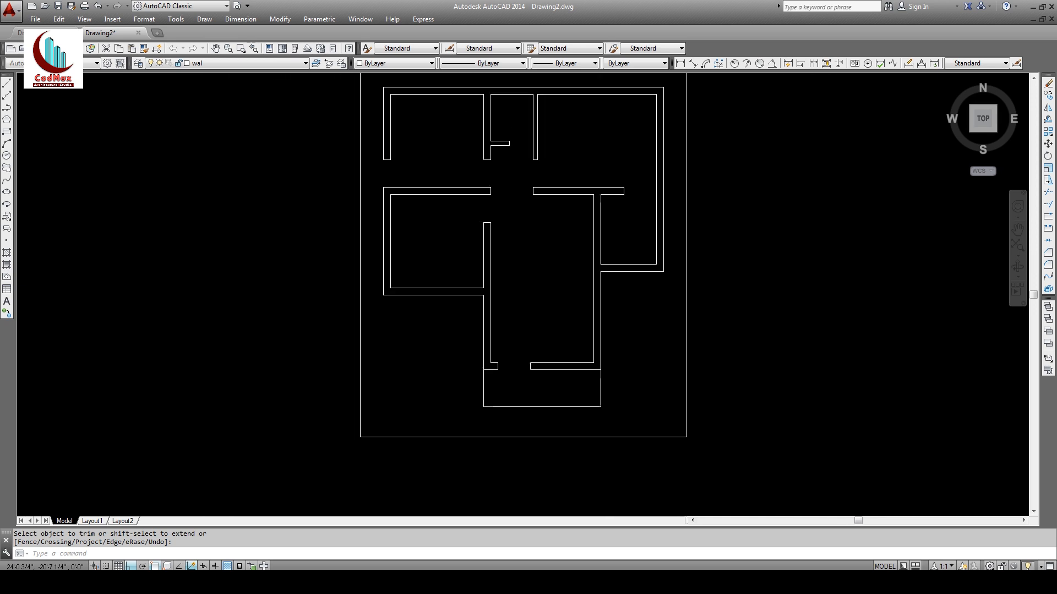
middle_click(599, 338)
middle_click(598, 338)
middle_drag(597, 356, 610, 221)
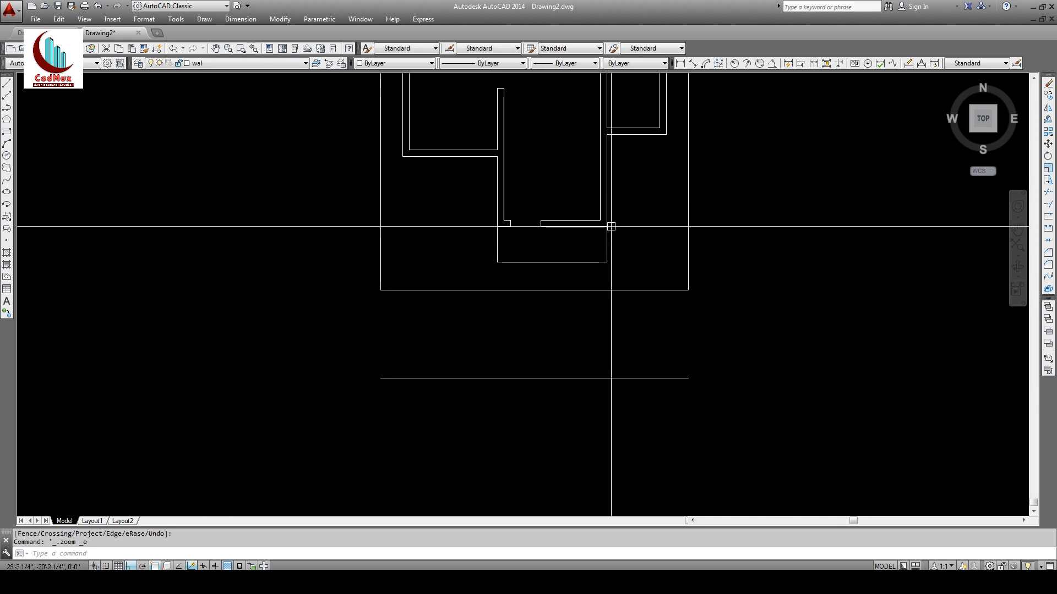
Step: Select the line below the plan for copying and fit the whole drawing in view
click(1048, 94)
click(744, 355)
click(632, 418)
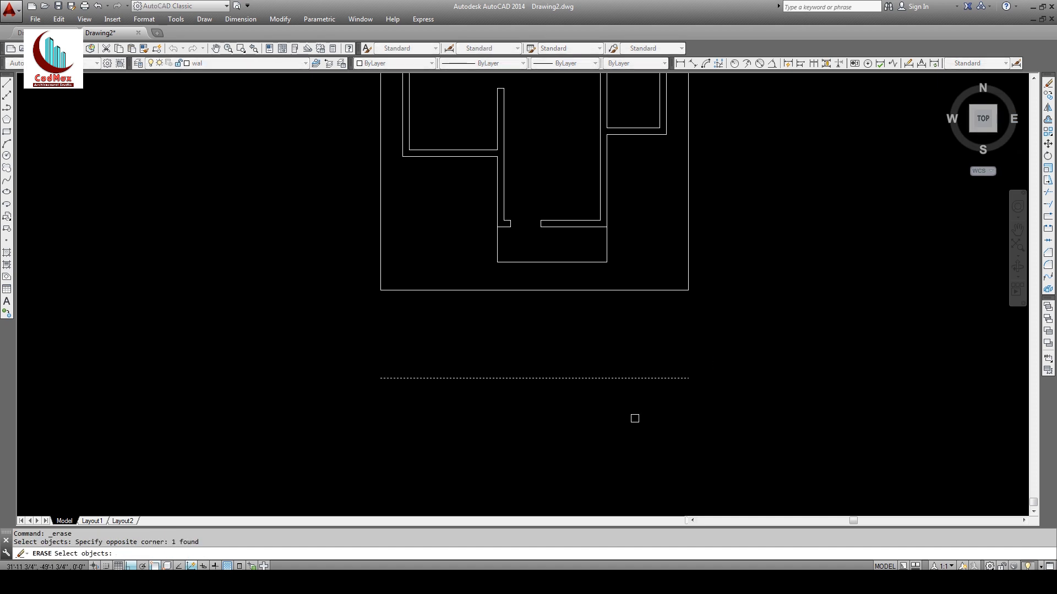
middle_click(666, 386)
middle_click(665, 386)
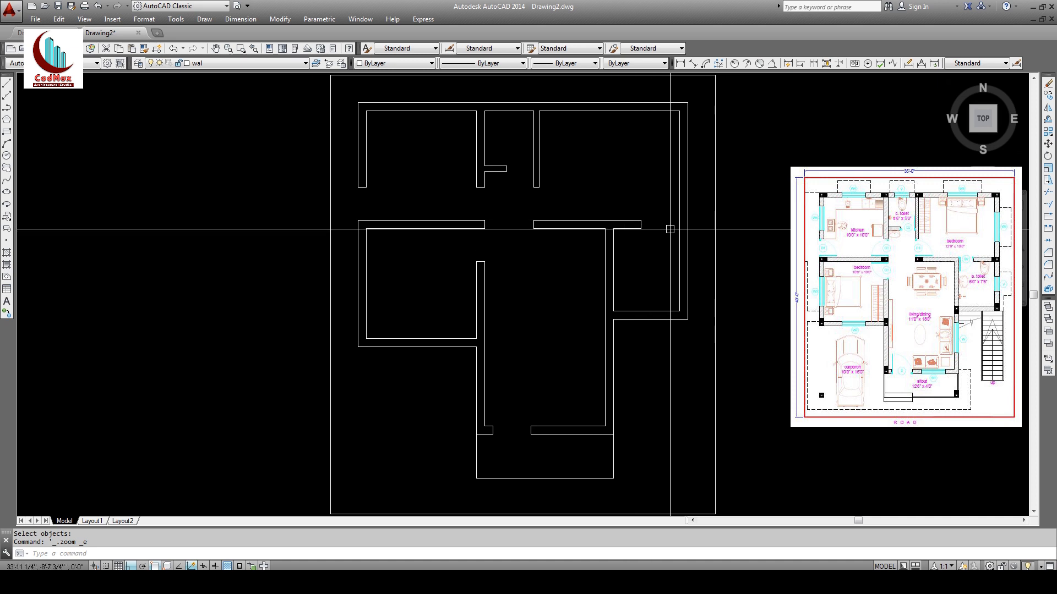
Step: Extend the right-room wall line upward to meet the wall above
click(1049, 204)
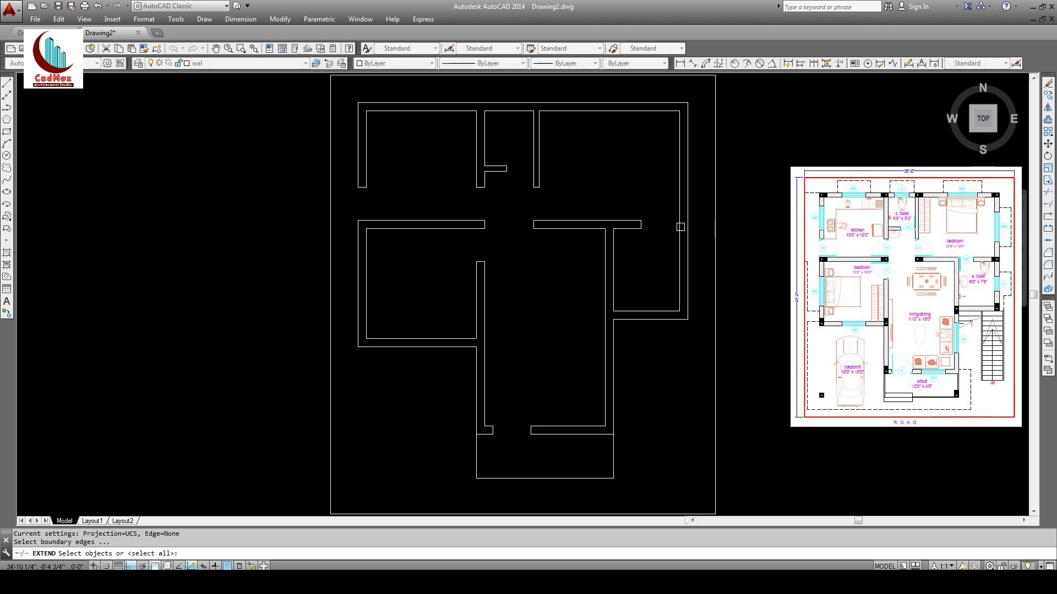
key(Return)
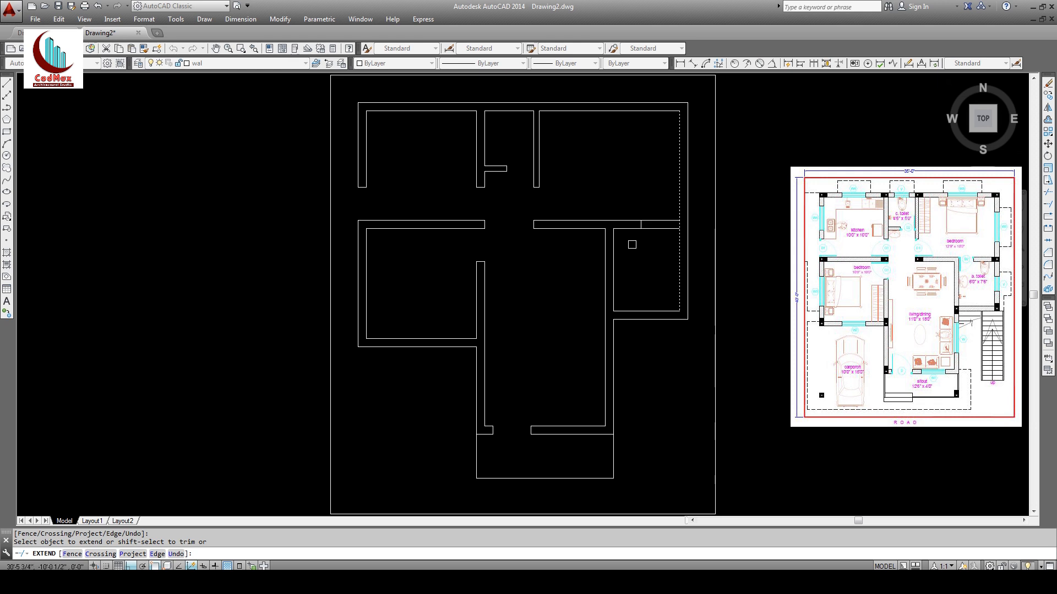
right_click(632, 244)
click(657, 252)
click(1049, 204)
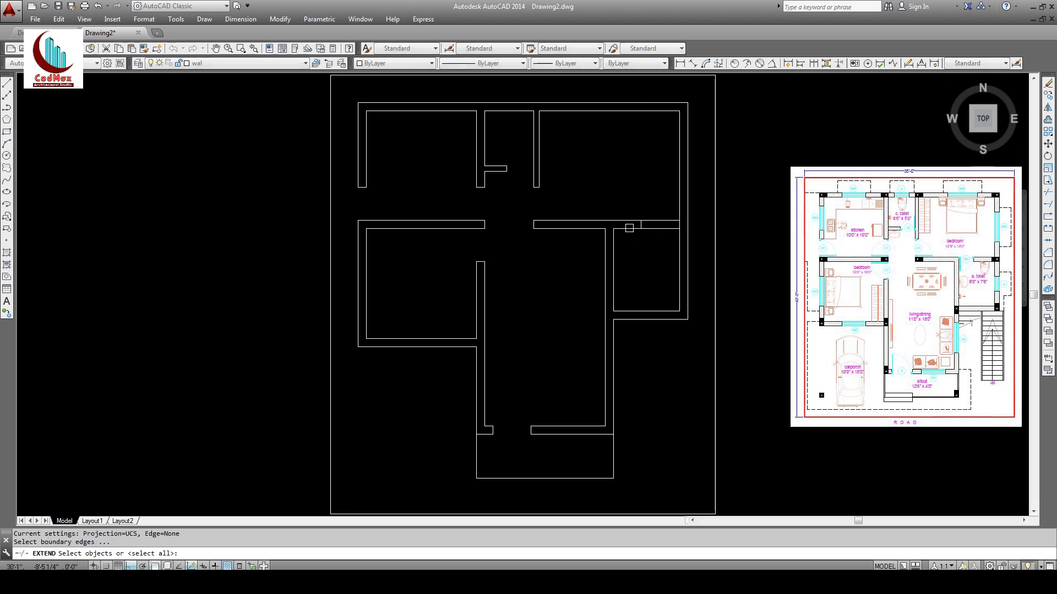
click(620, 221)
key(Return)
click(615, 235)
key(Return)
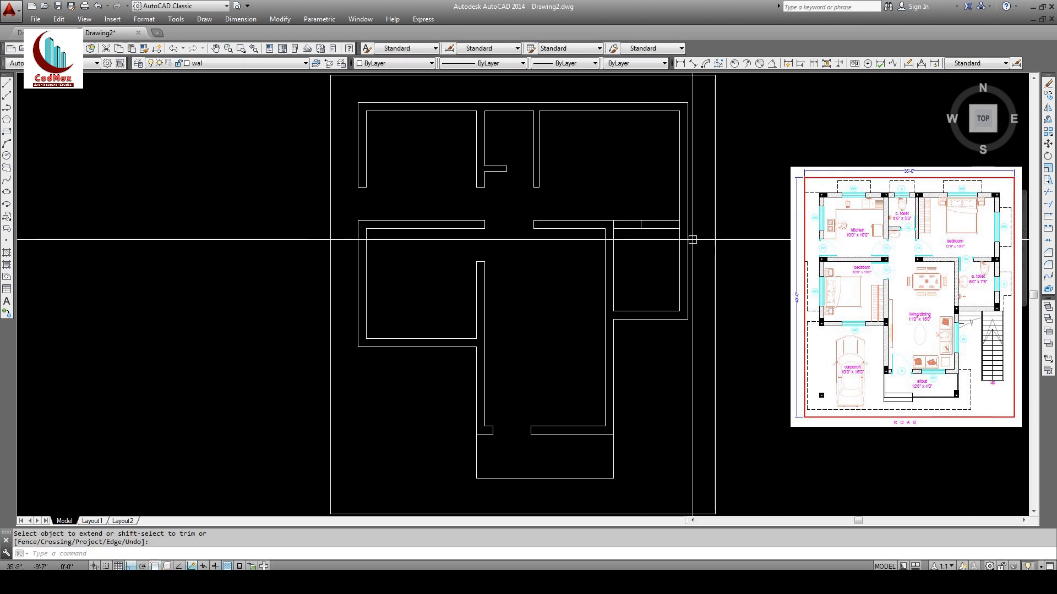
Step: Erase the dashed wall line in the right-hand room
text(e)
key(Return)
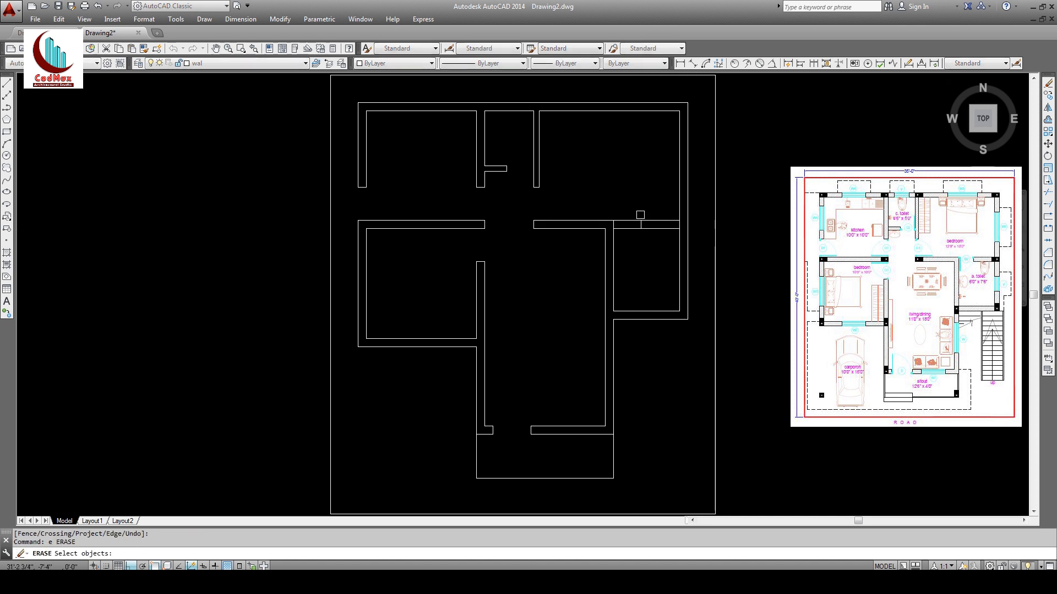
key(Escape)
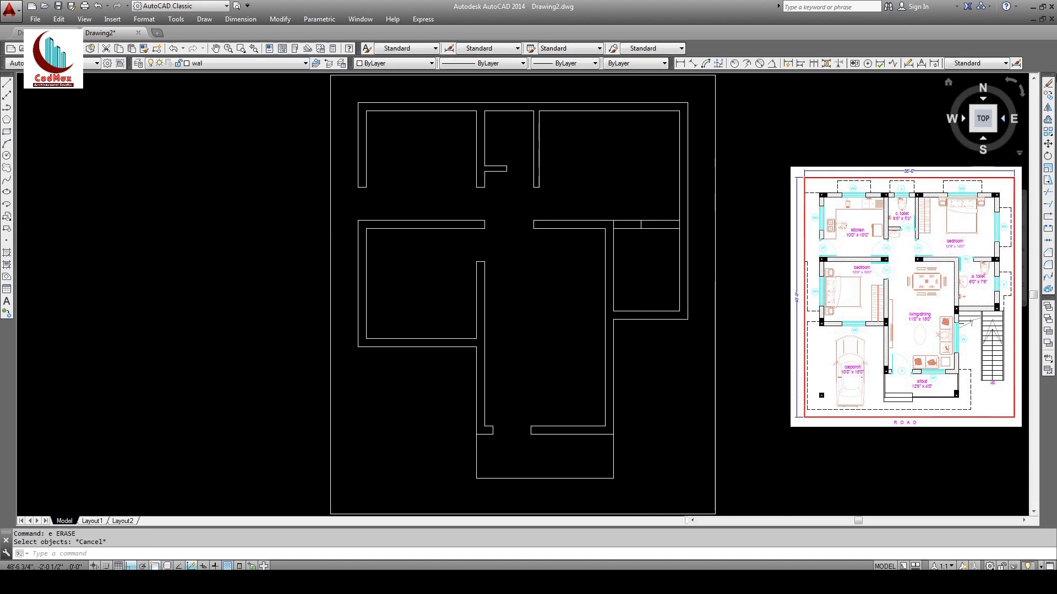
click(1045, 84)
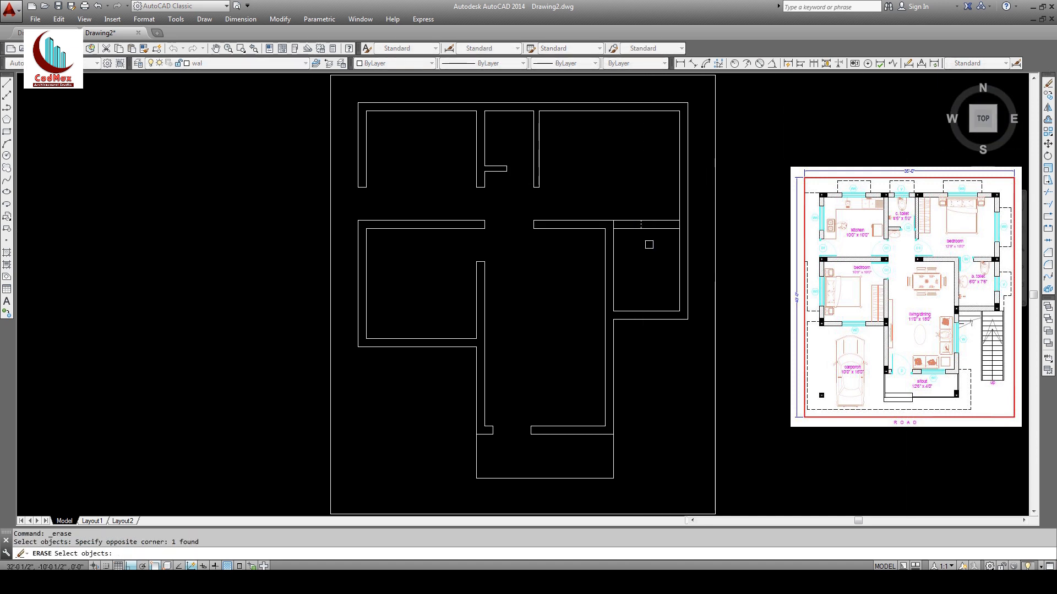
key(Return)
Step: Offset the right-room wall line 2'-6" to the right
click(1047, 120)
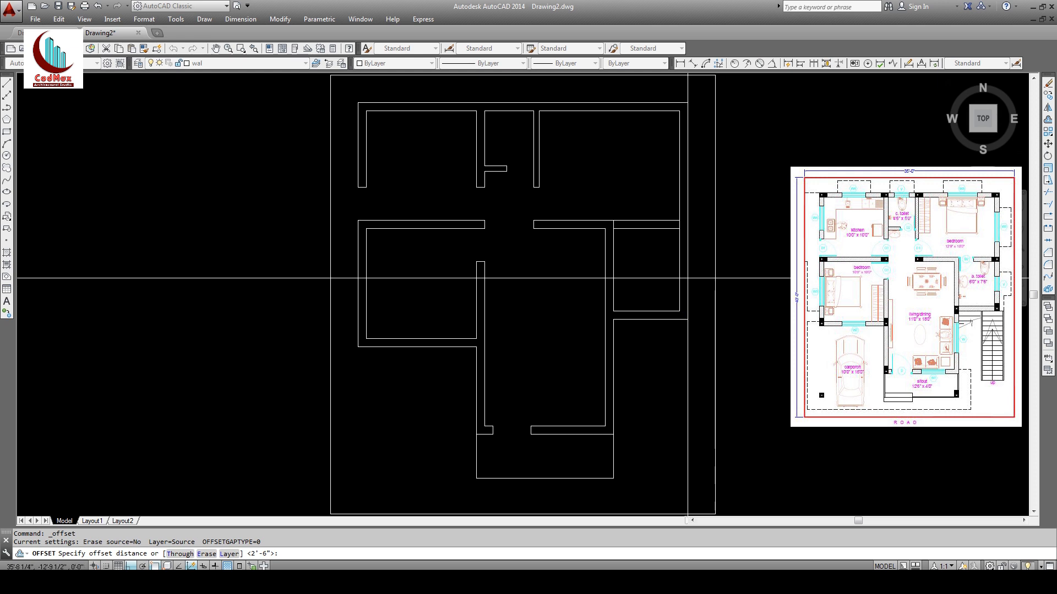
key(Return)
click(610, 246)
click(649, 243)
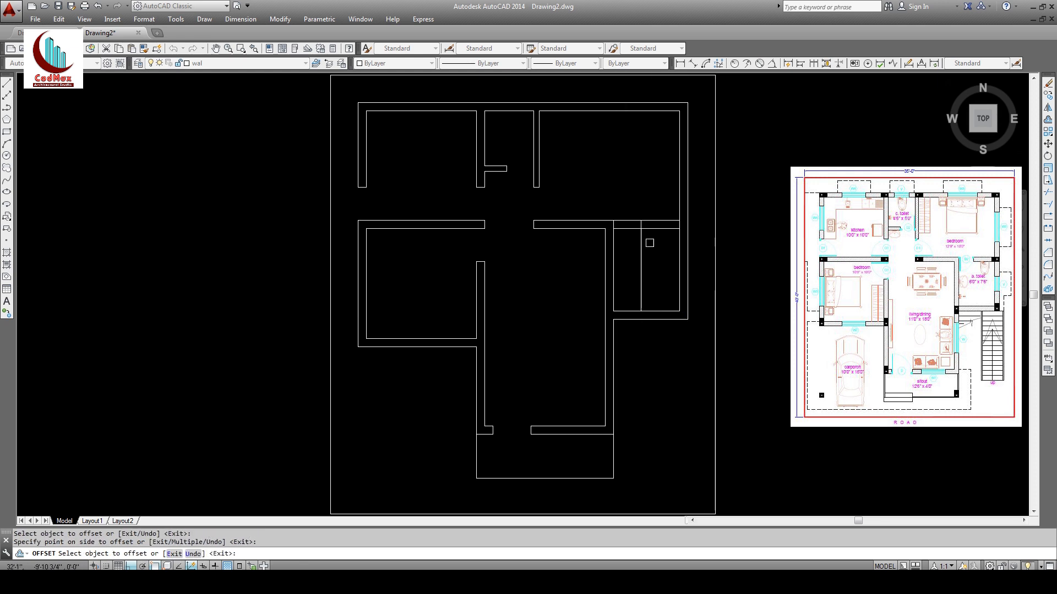
key(Return)
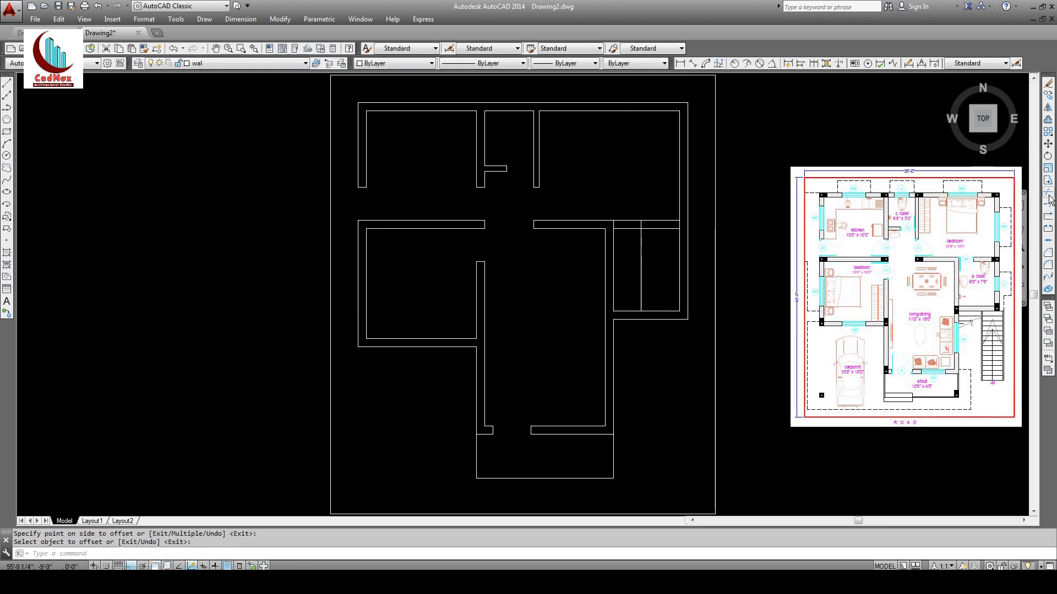
Step: Trim the adjoining walls at the top of the new division
click(1048, 205)
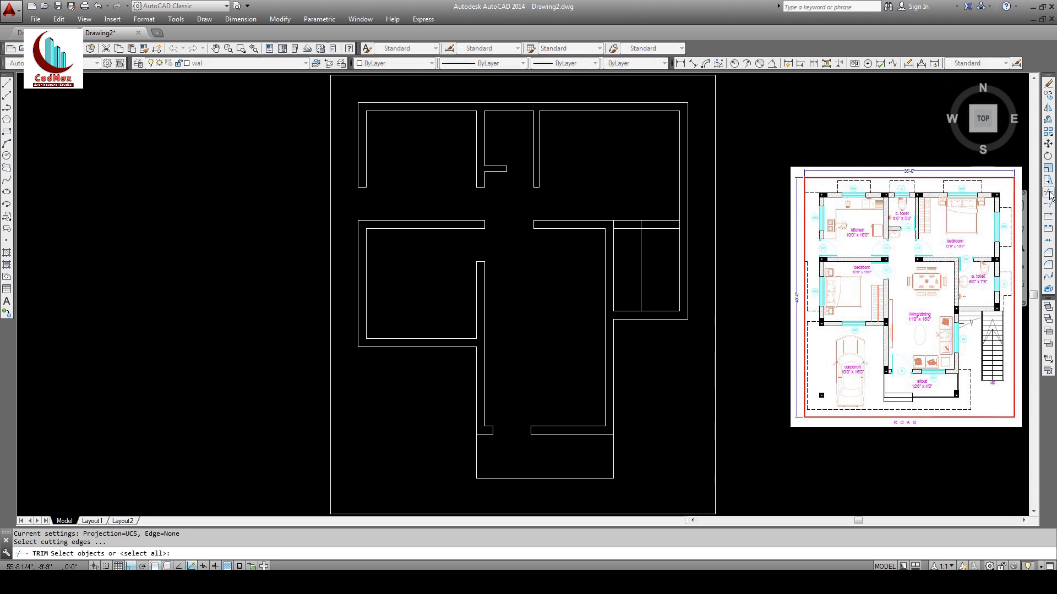
key(Return)
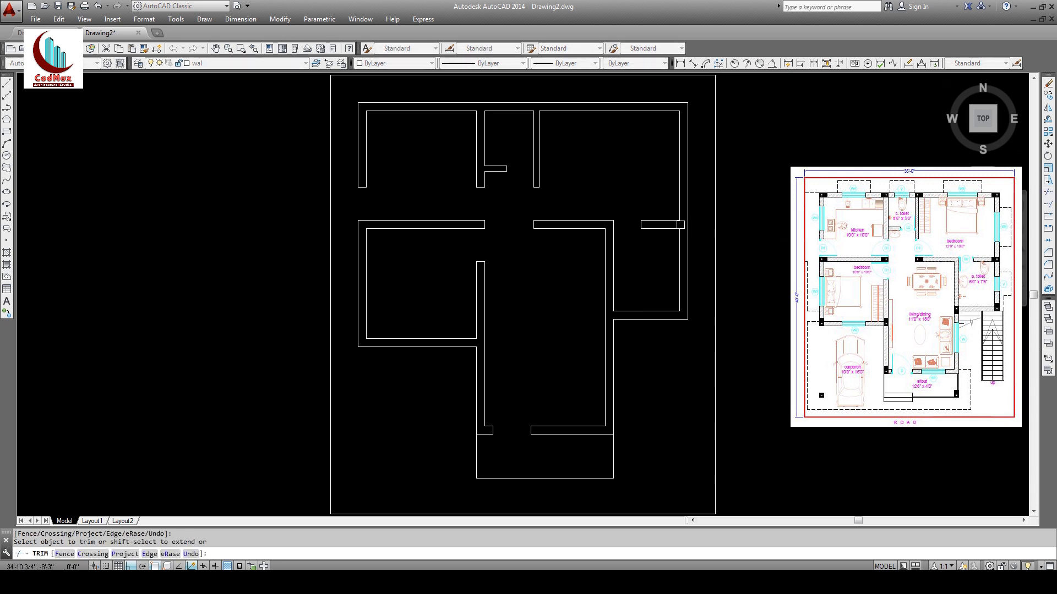
key(Return)
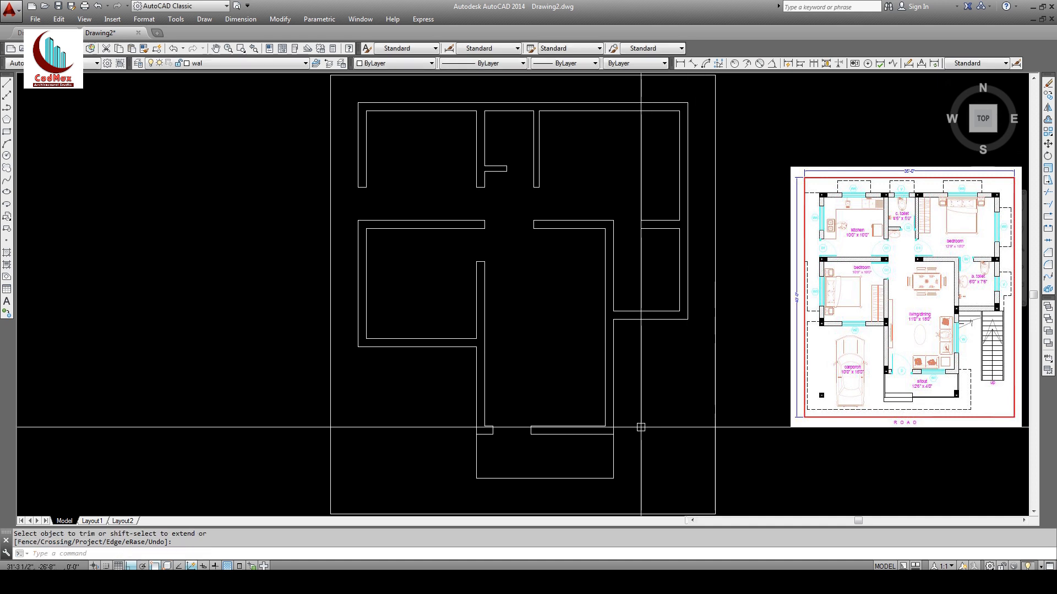
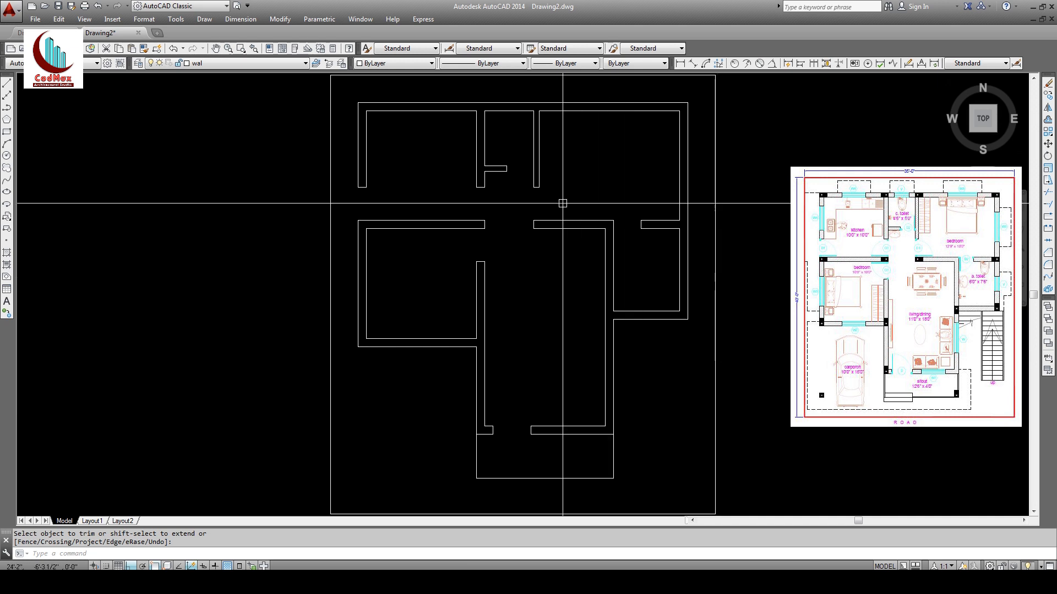
Step: Pan the floor plan left to free space on its right and start a line
middle_drag(677, 283, 552, 284)
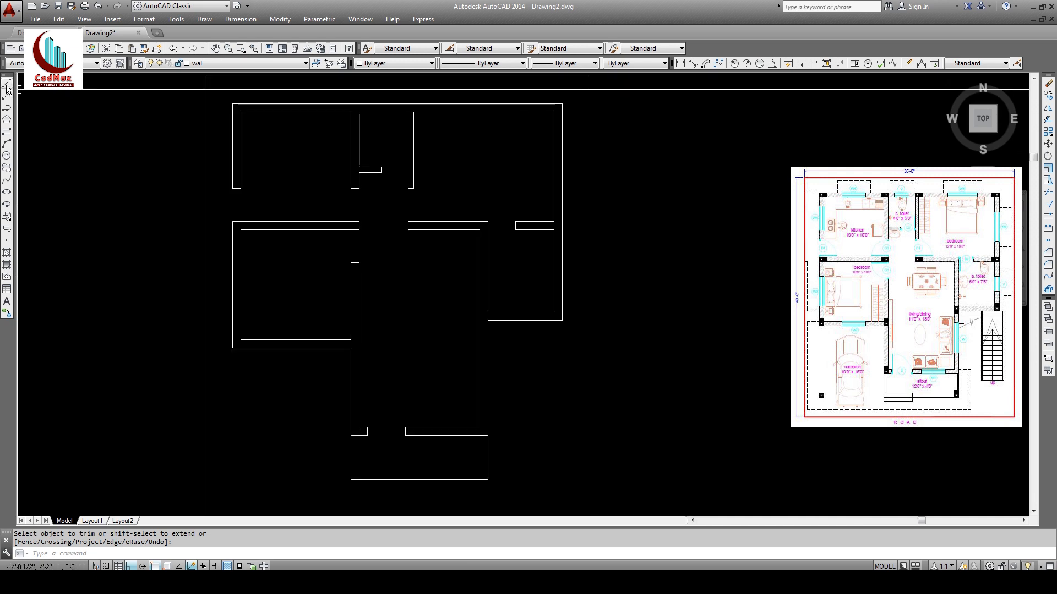
click(7, 83)
Step: Draw a 5' horizontal line in the empty area right of the plan
click(629, 314)
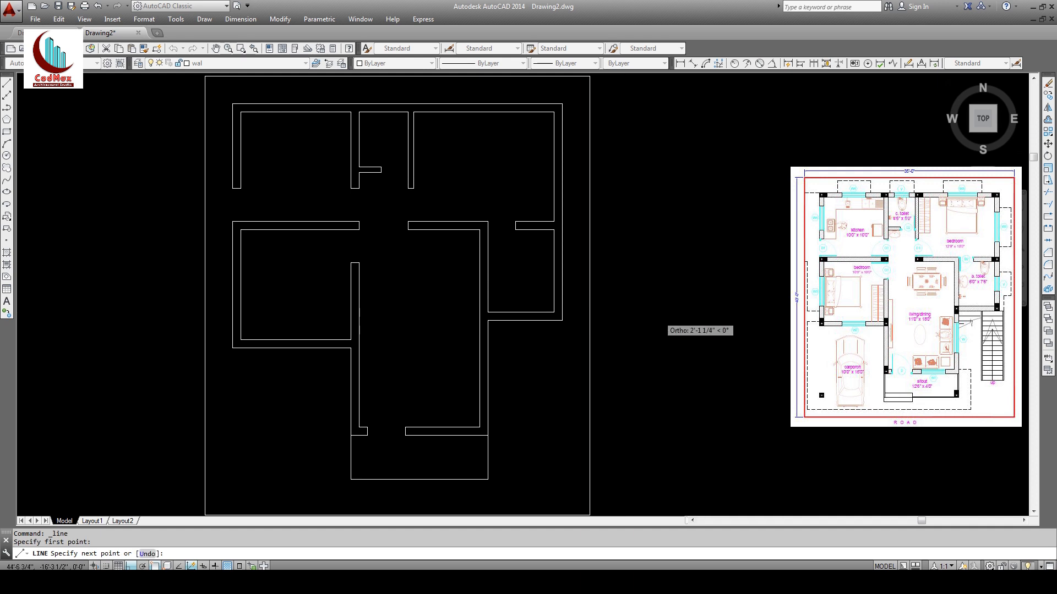
text(5')
key(Return)
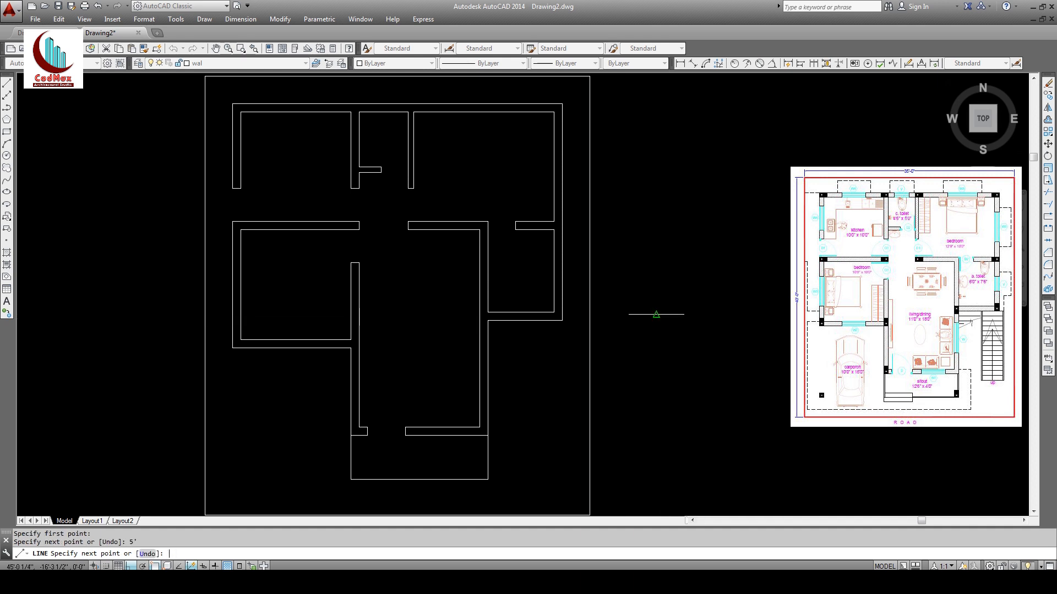
key(Return)
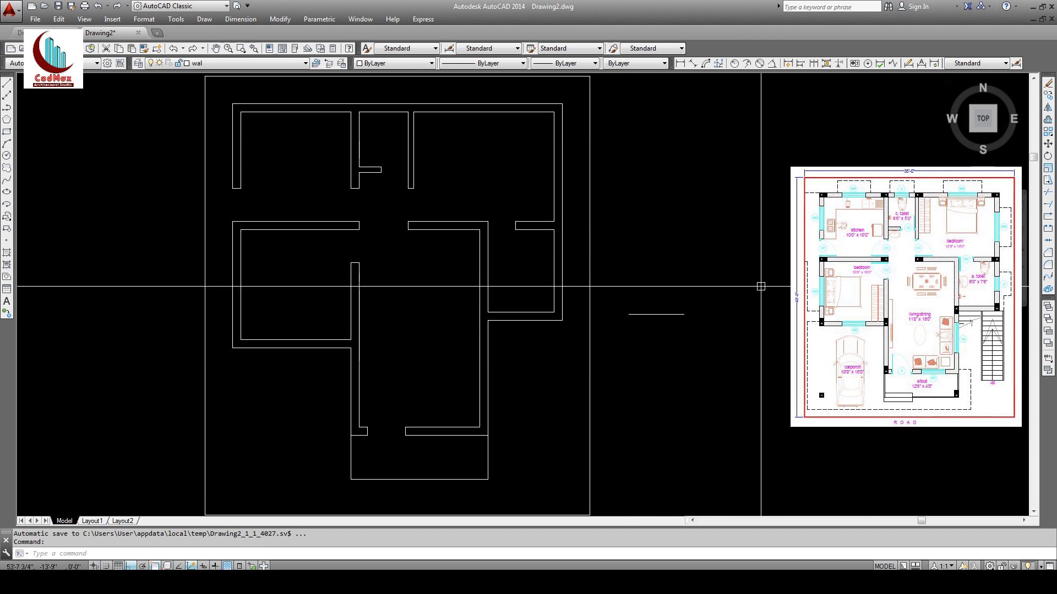
Step: Offset the 5' line downward by 3 three times to make four parallel lines
click(1048, 119)
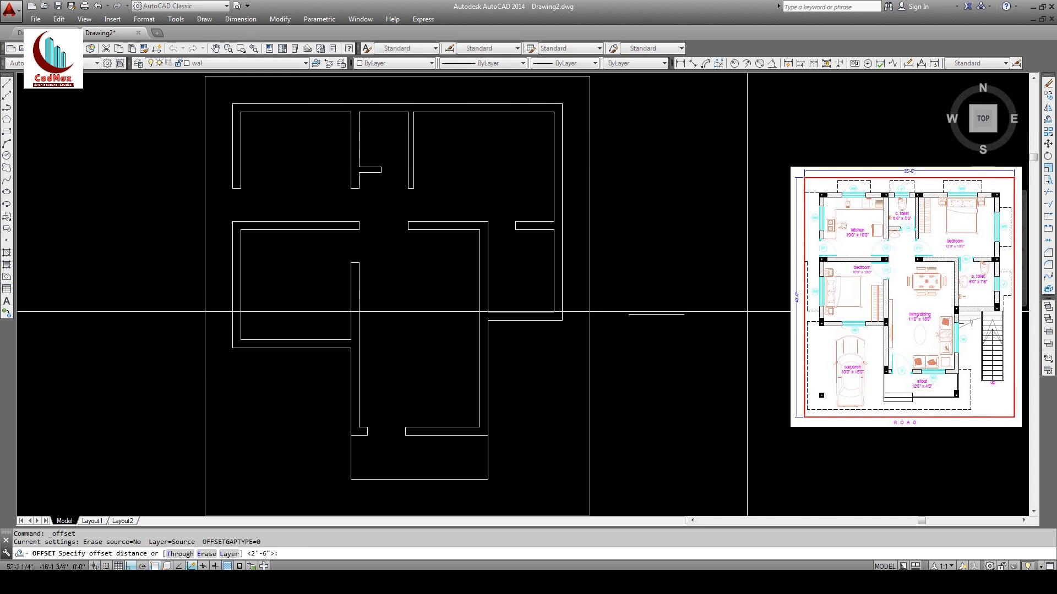
text(3)
key(Return)
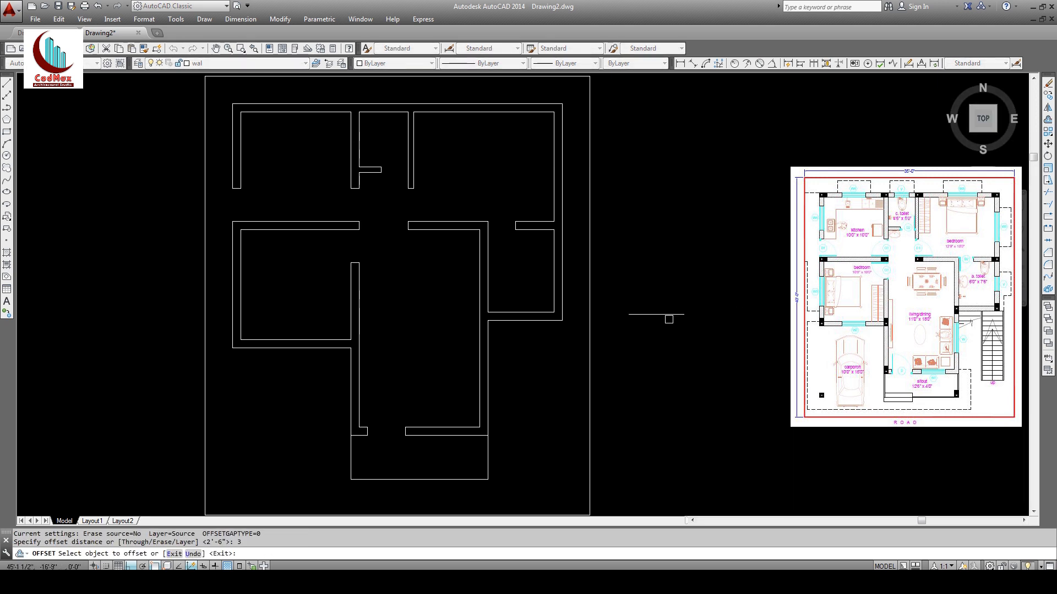
click(656, 314)
click(656, 324)
click(656, 317)
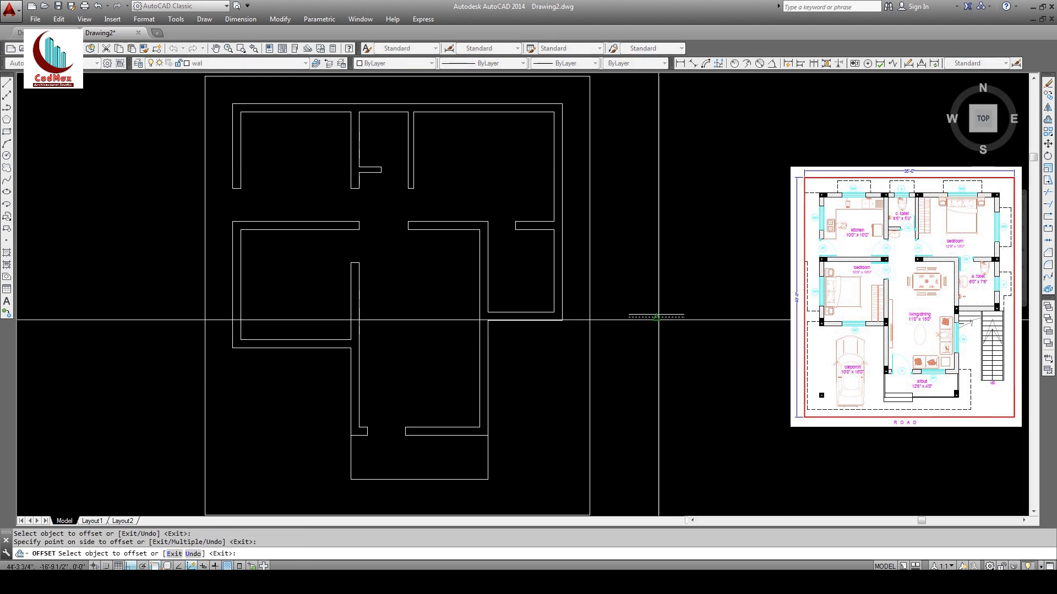
click(663, 325)
click(663, 322)
click(663, 341)
key(Return)
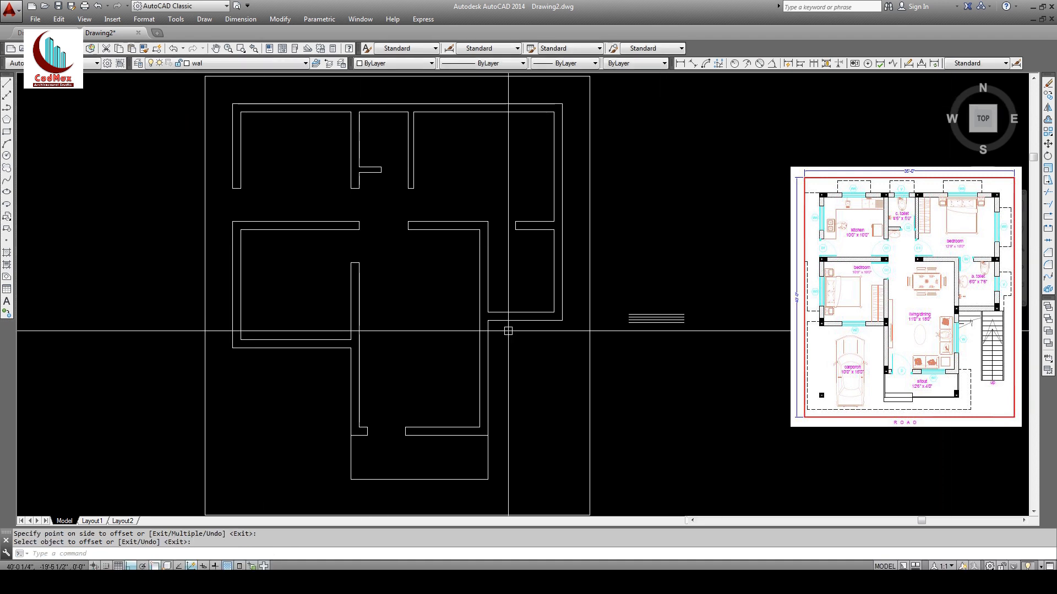
Step: Close the left and right ends of the parallel lines with end lines
click(6, 84)
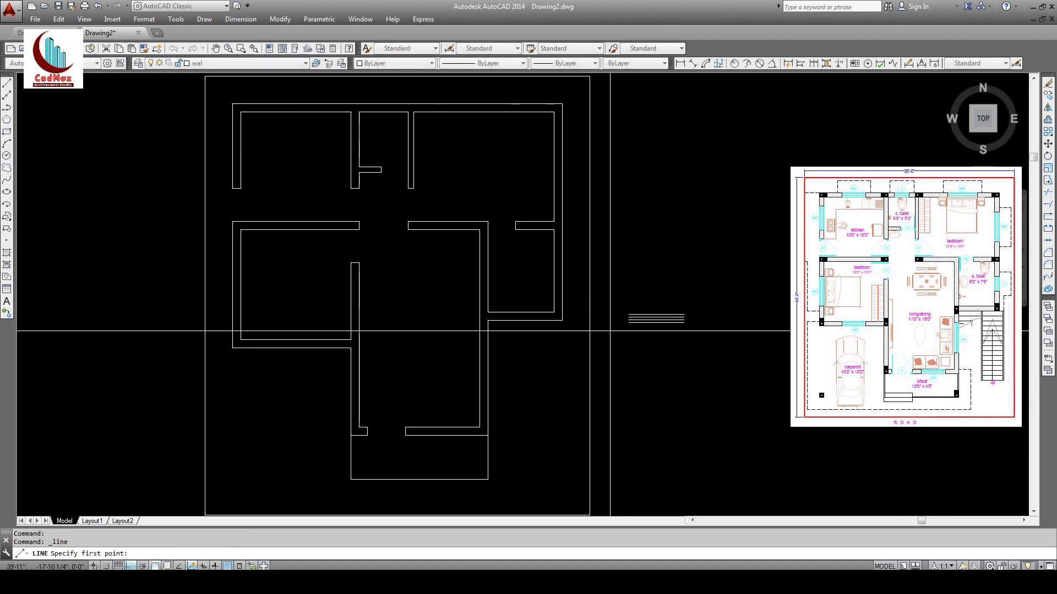
click(629, 316)
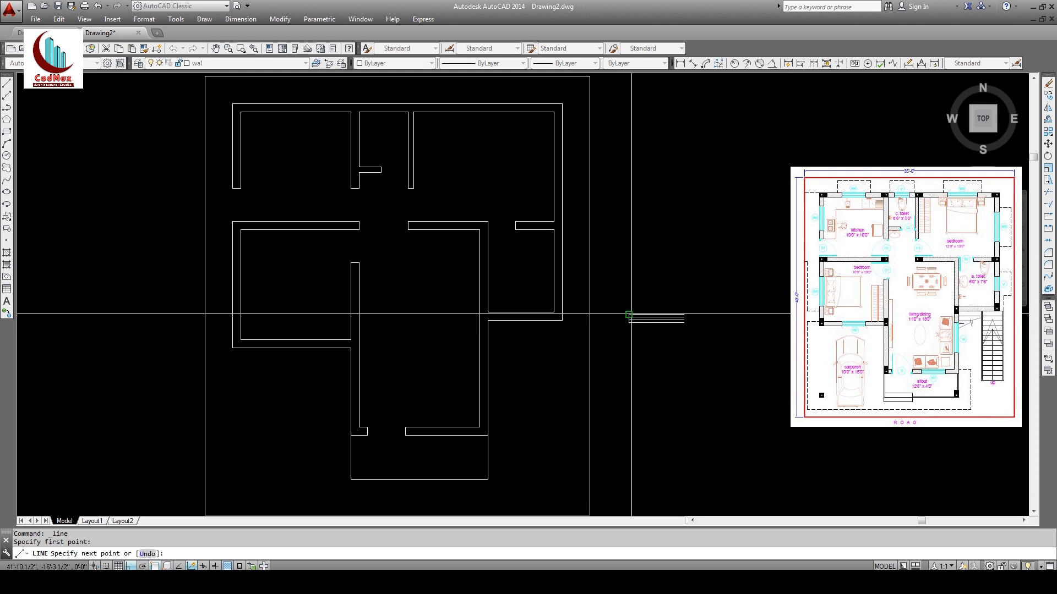
key(Return)
key(Return)
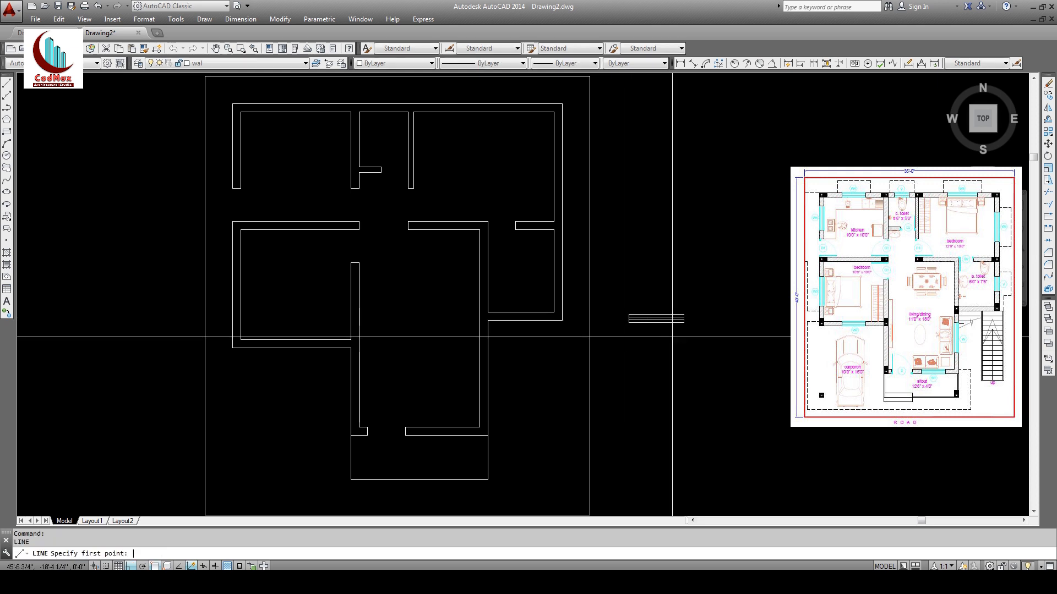
click(683, 316)
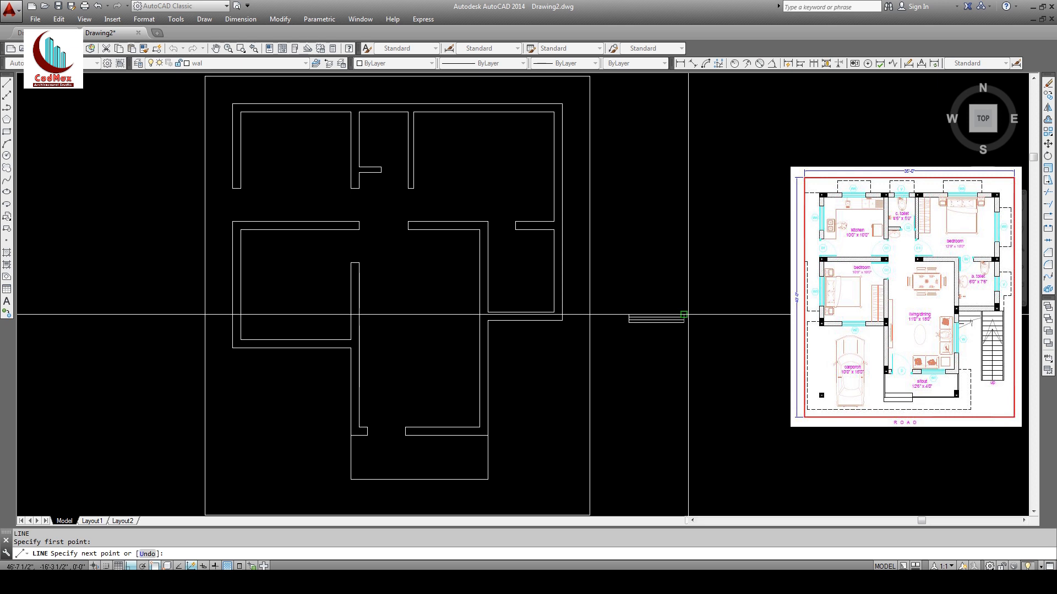
key(Return)
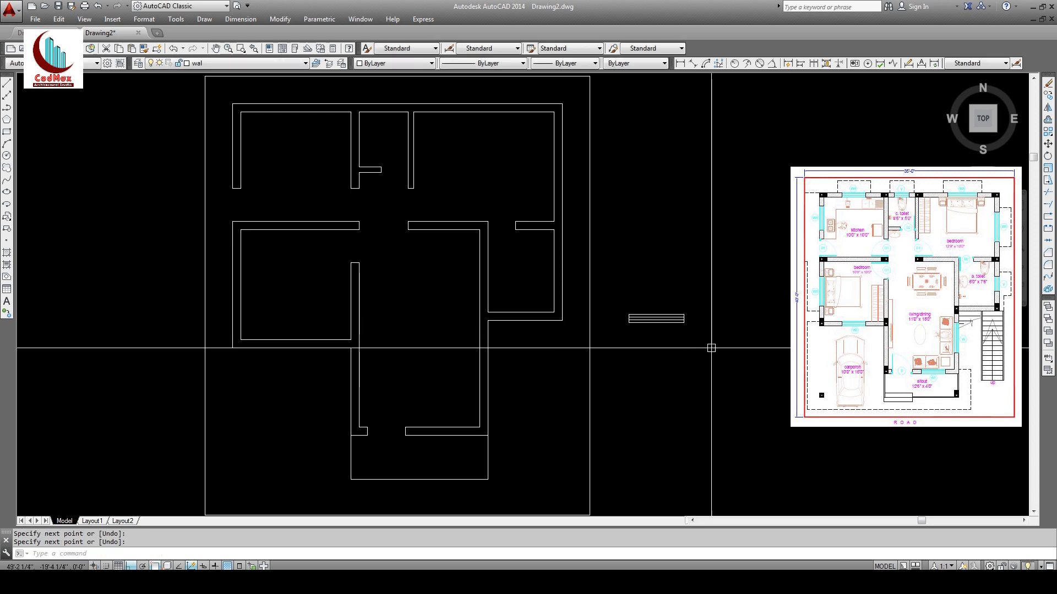
Step: Move the window symbol's lines onto the dw layer and check its end lines
click(661, 337)
click(642, 297)
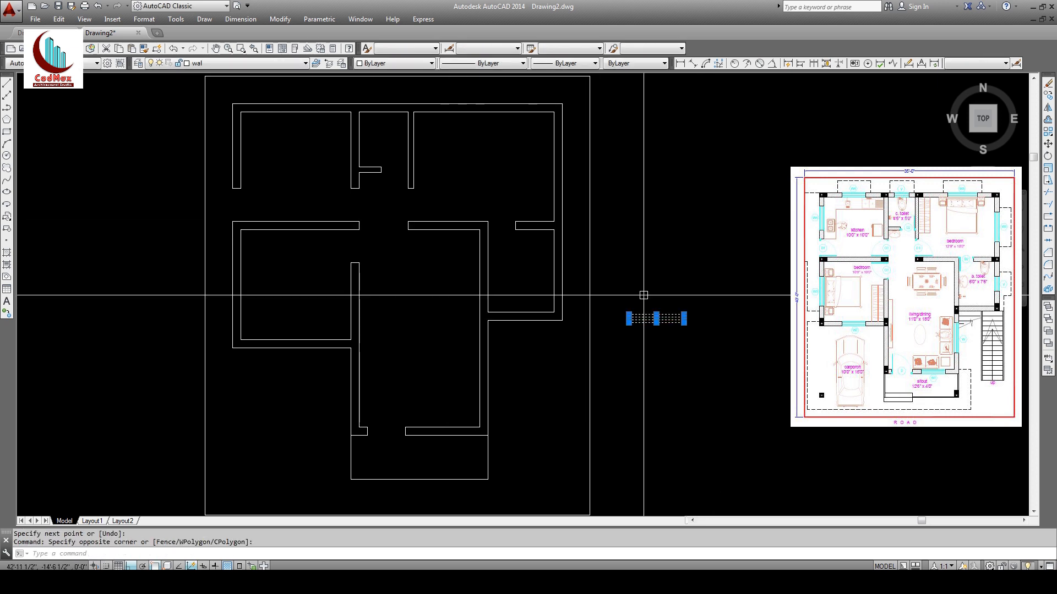
click(211, 63)
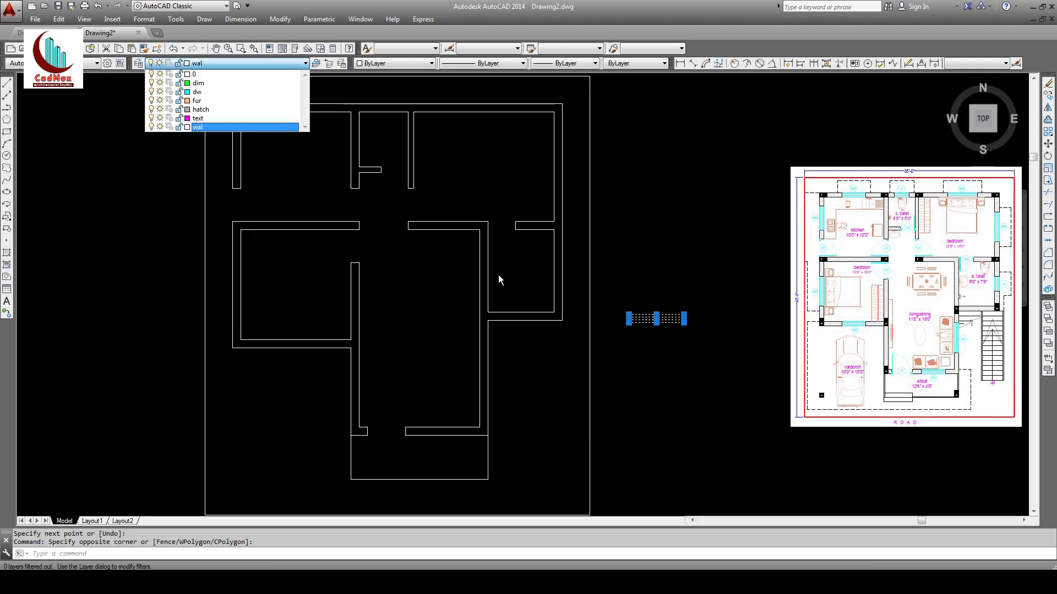
click(197, 93)
mouse_move(633, 331)
middle_down()
mouse_move(618, 292)
mouse_move(659, 334)
middle_up()
key(Escape)
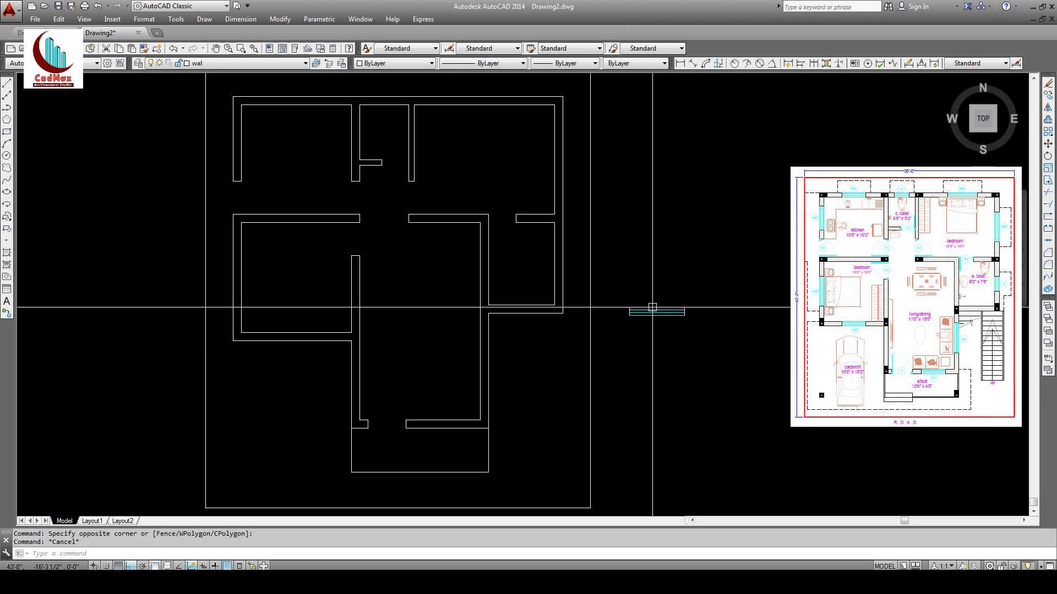
click(626, 295)
click(643, 327)
click(673, 331)
click(694, 295)
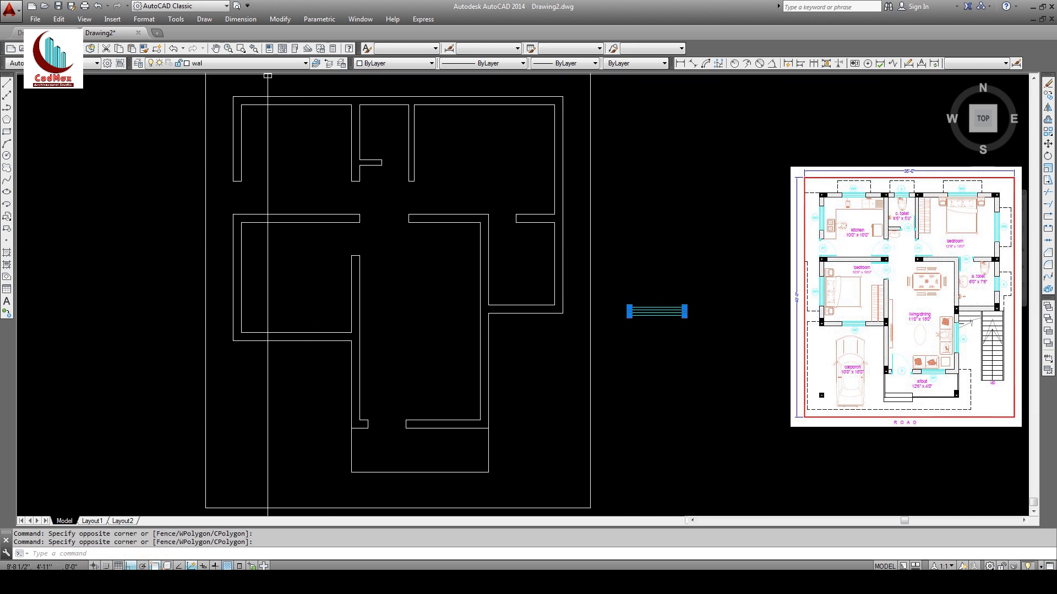
key(Escape)
middle_drag(651, 313, 682, 328)
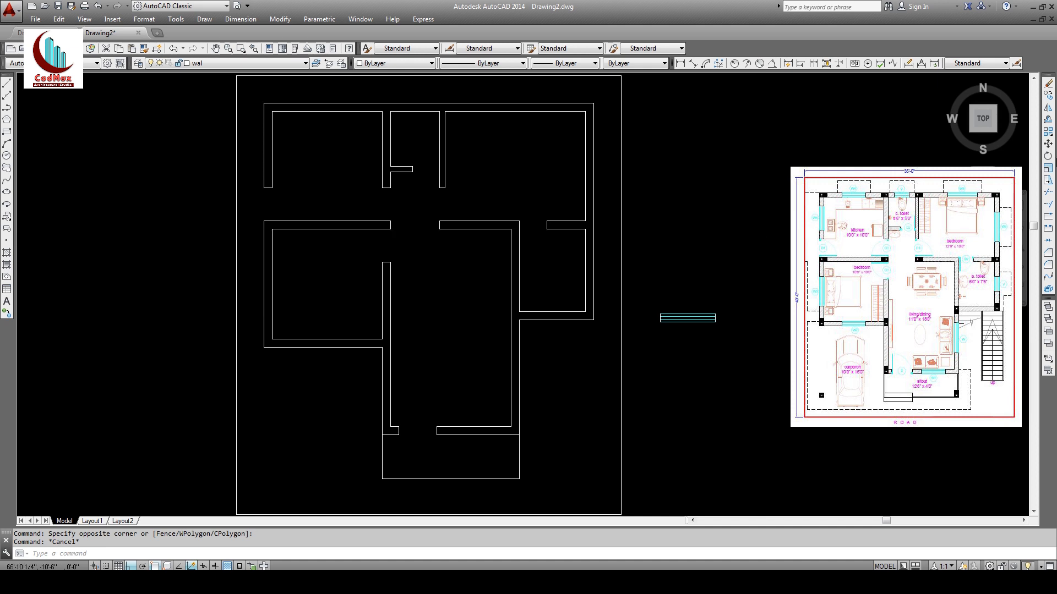
Step: Copy the window from its midpoint into both top-wall openings
click(1048, 97)
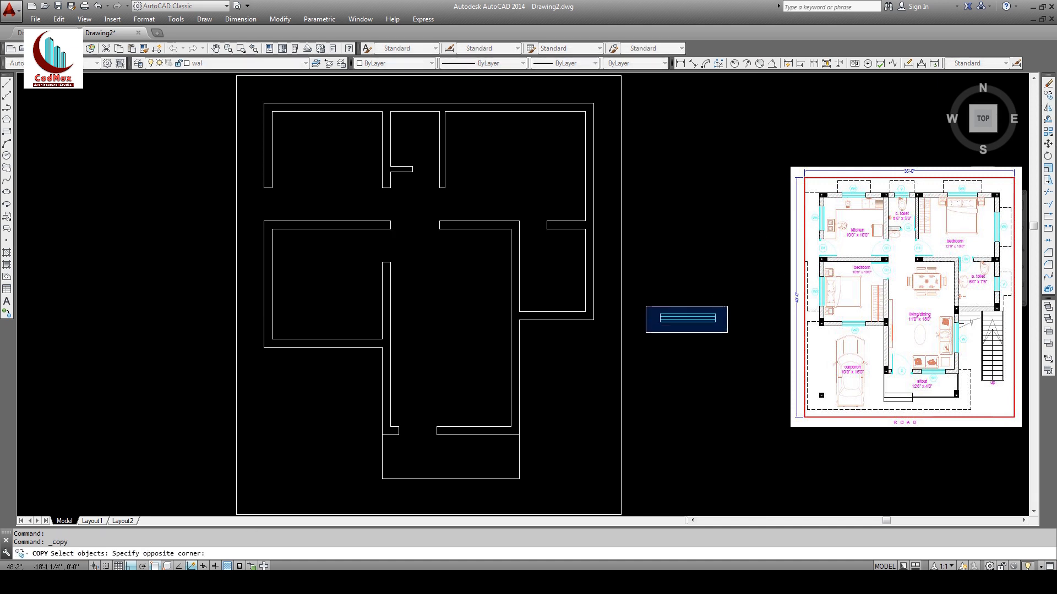
click(746, 337)
key(Return)
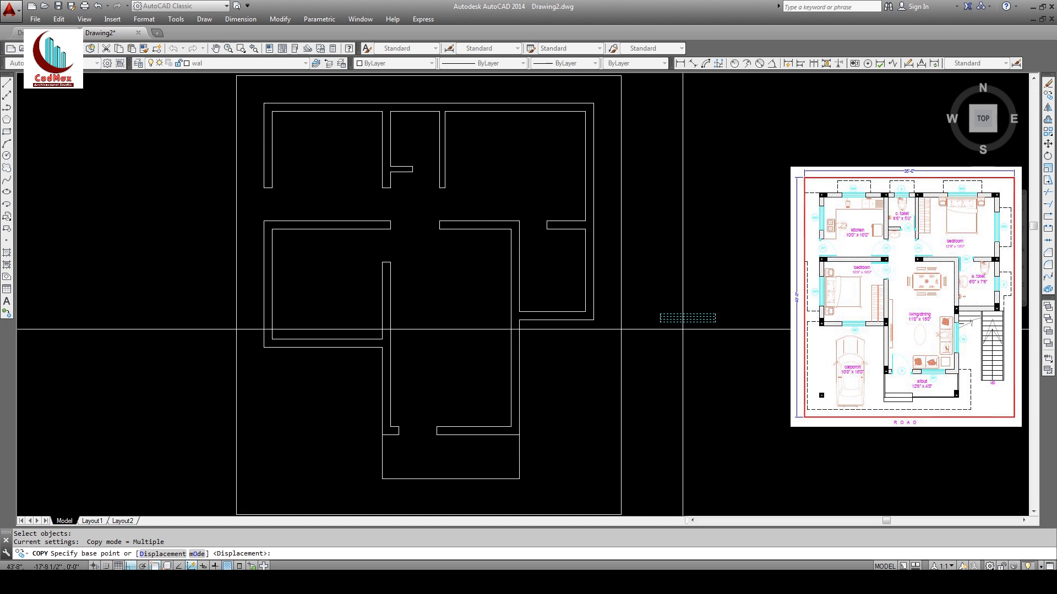
click(688, 321)
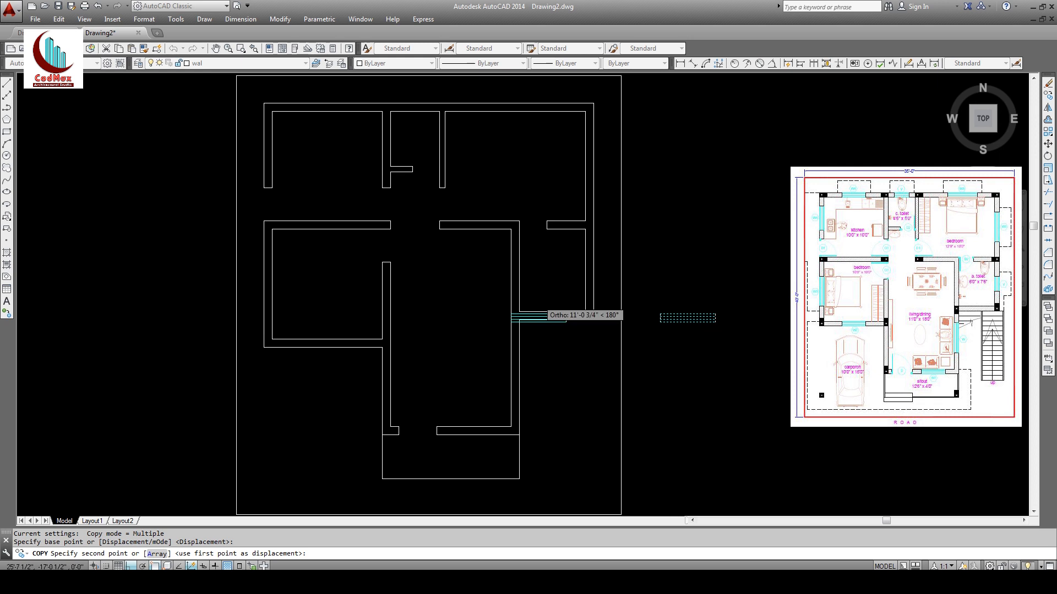
click(327, 110)
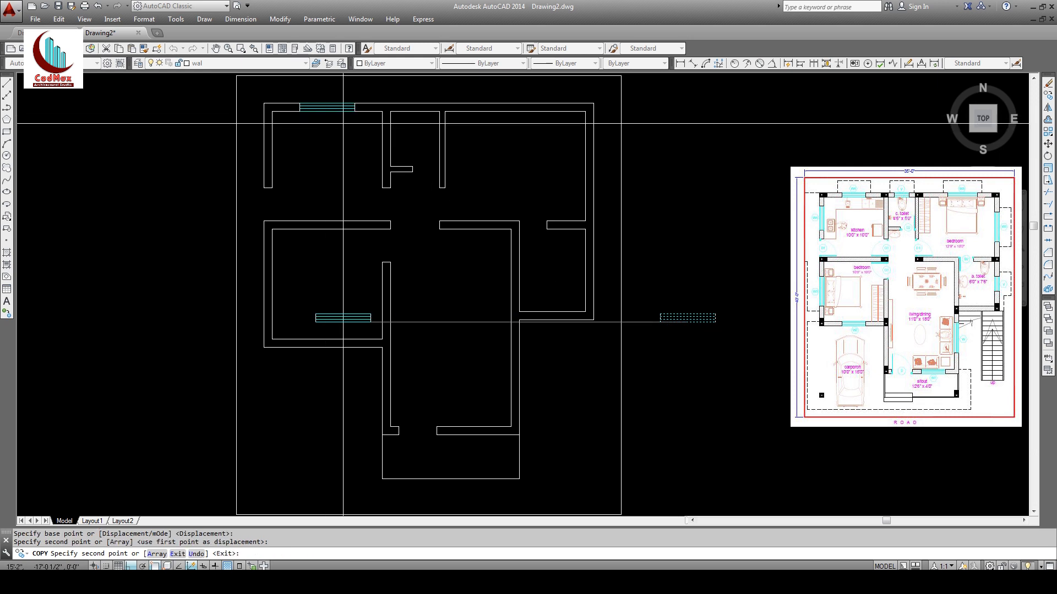
click(514, 111)
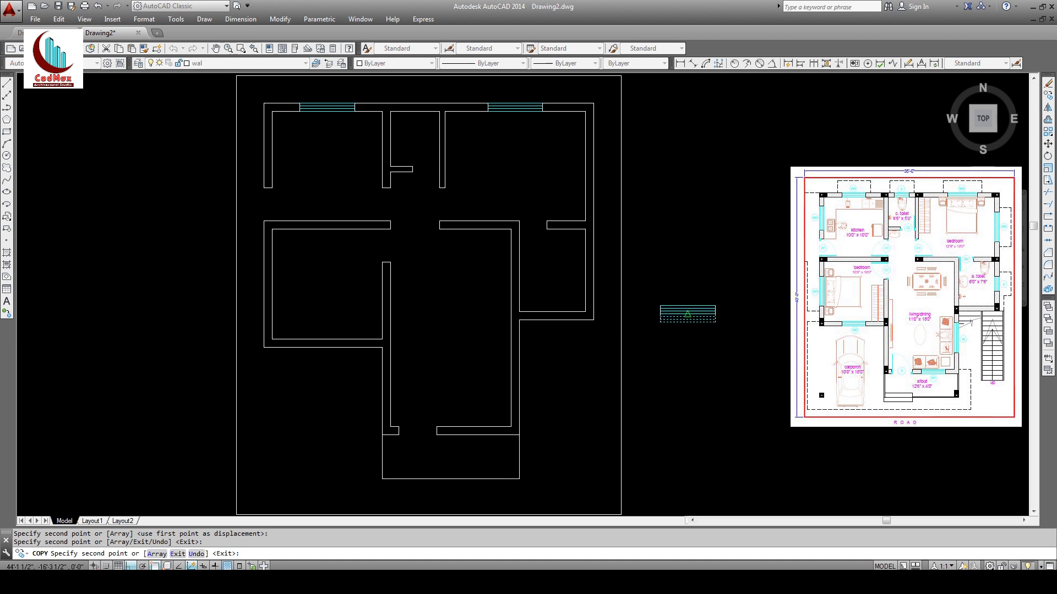
key(Escape)
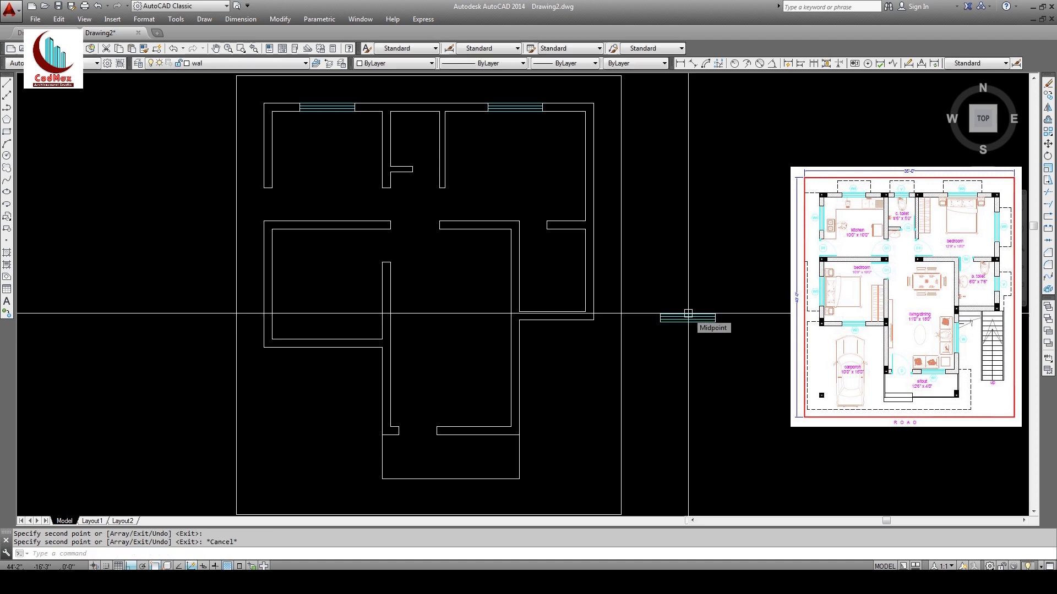
Step: Copy the window into the left room's lower wall and the bottom wall opening
click(1048, 94)
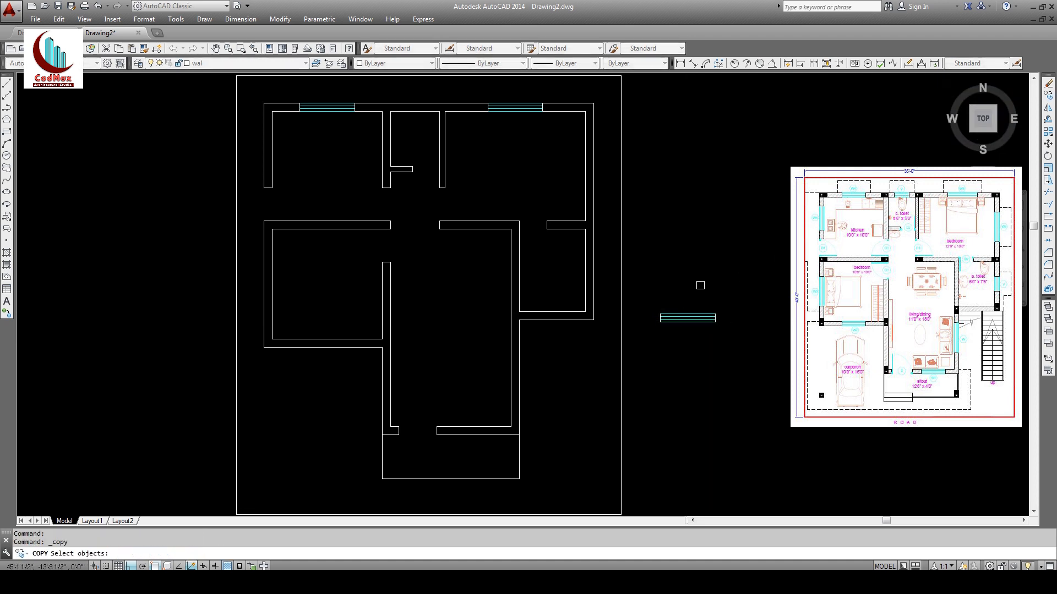
click(742, 335)
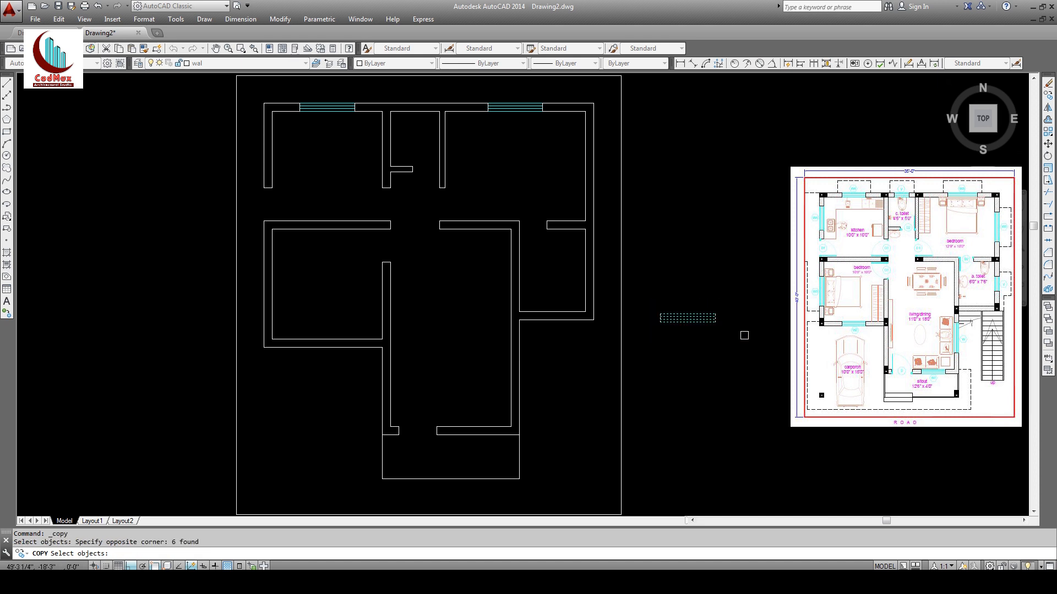
key(Return)
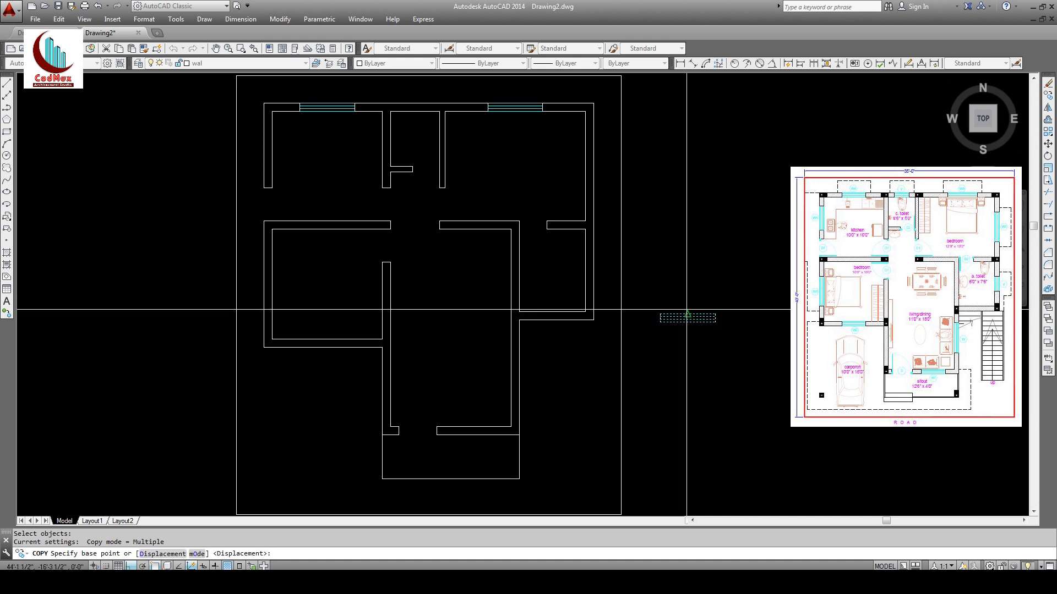
click(687, 318)
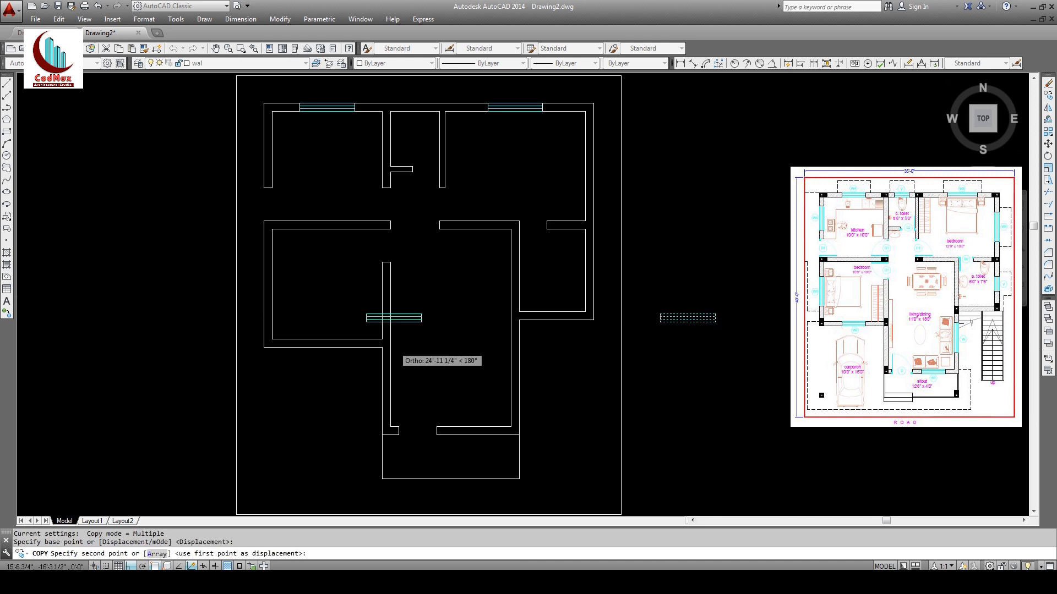
click(326, 342)
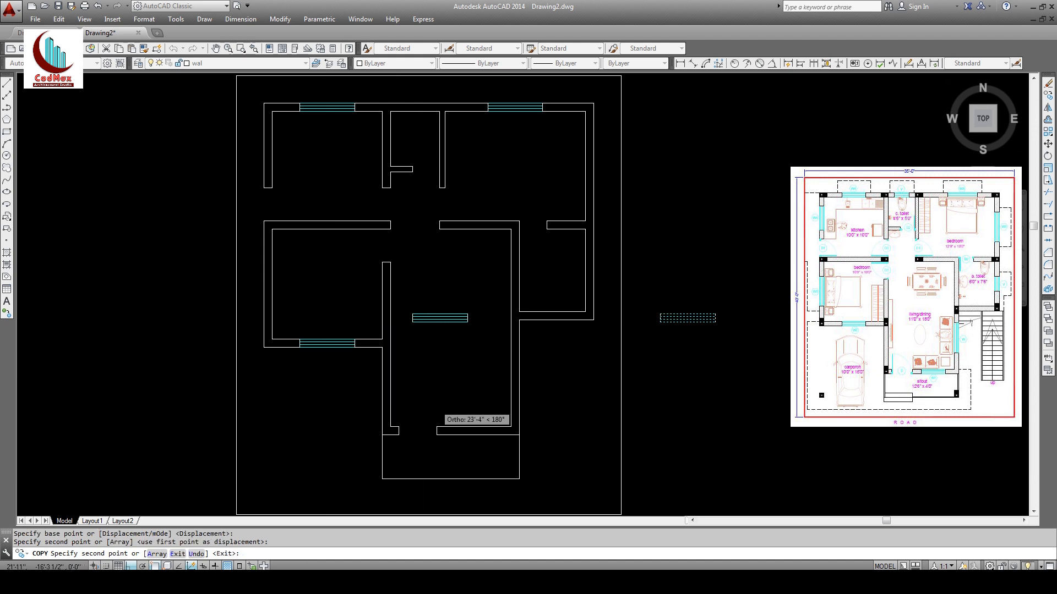
click(477, 425)
key(Return)
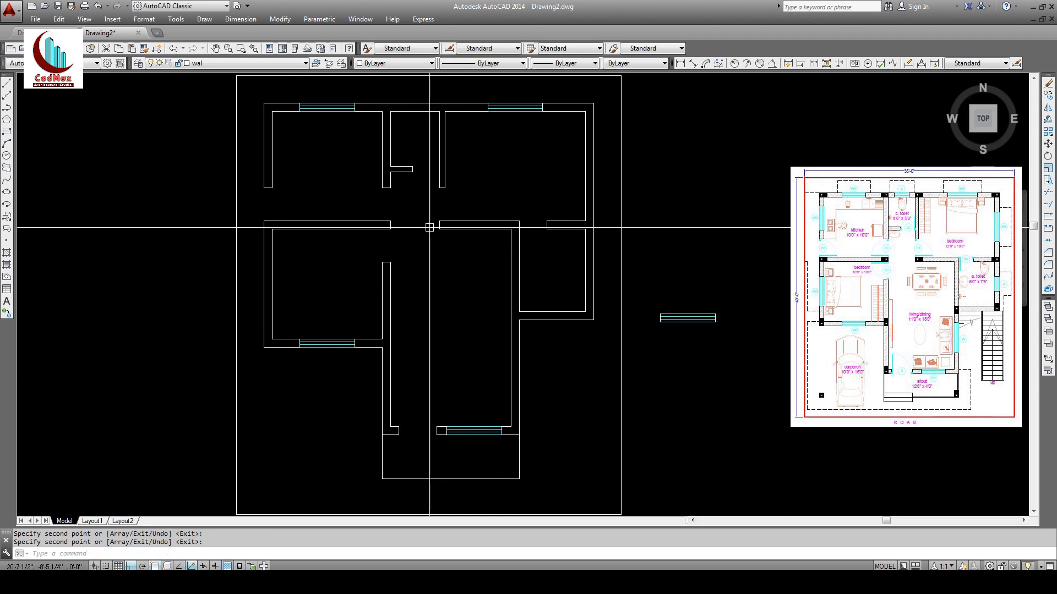
click(1048, 157)
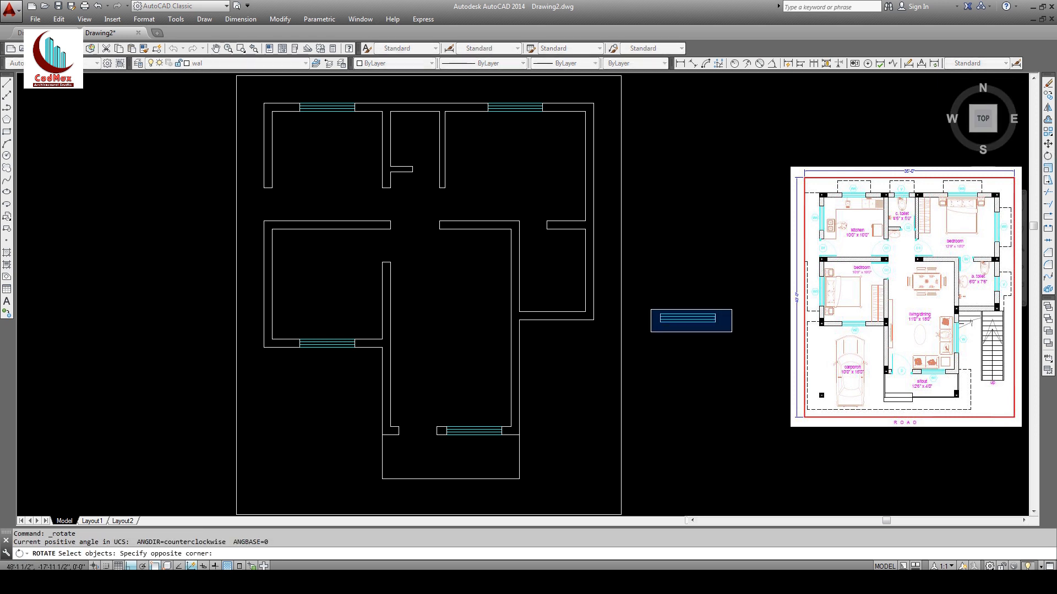
Step: Rotate the spare window 90° about its left end so it stands vertical
click(732, 332)
key(Return)
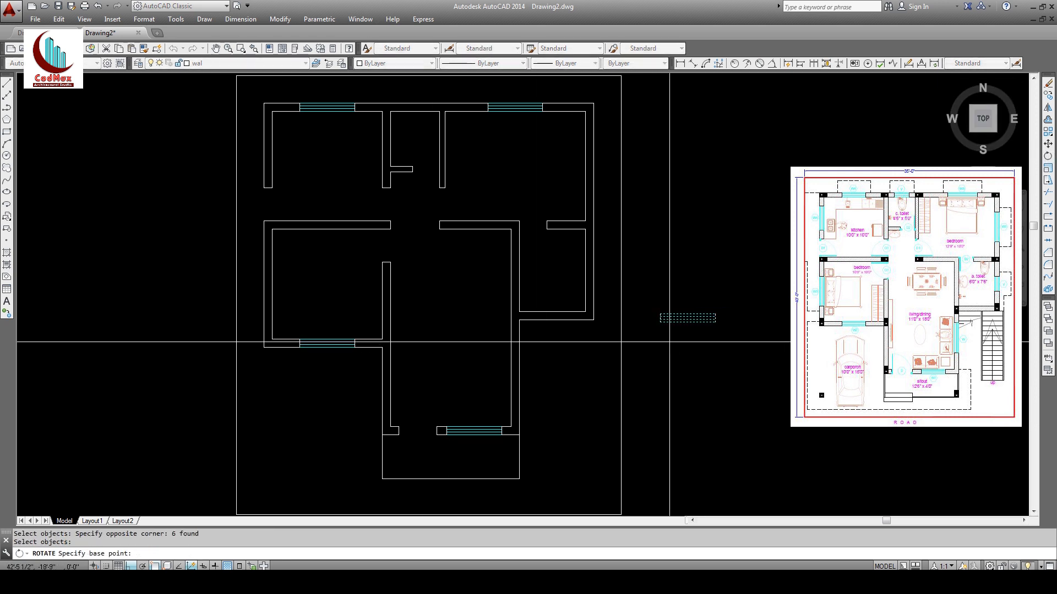
click(660, 319)
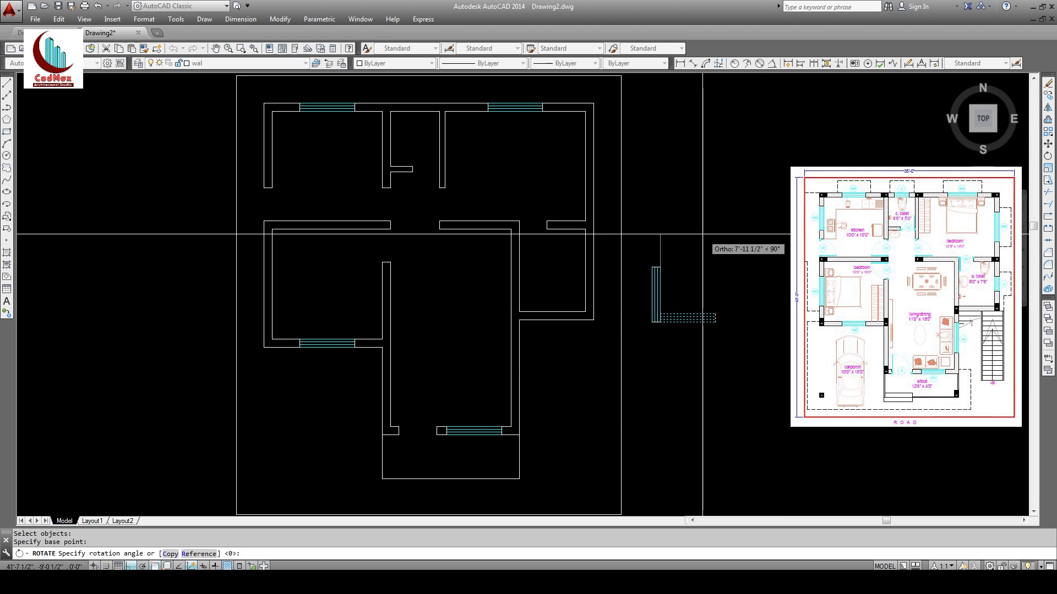
click(691, 225)
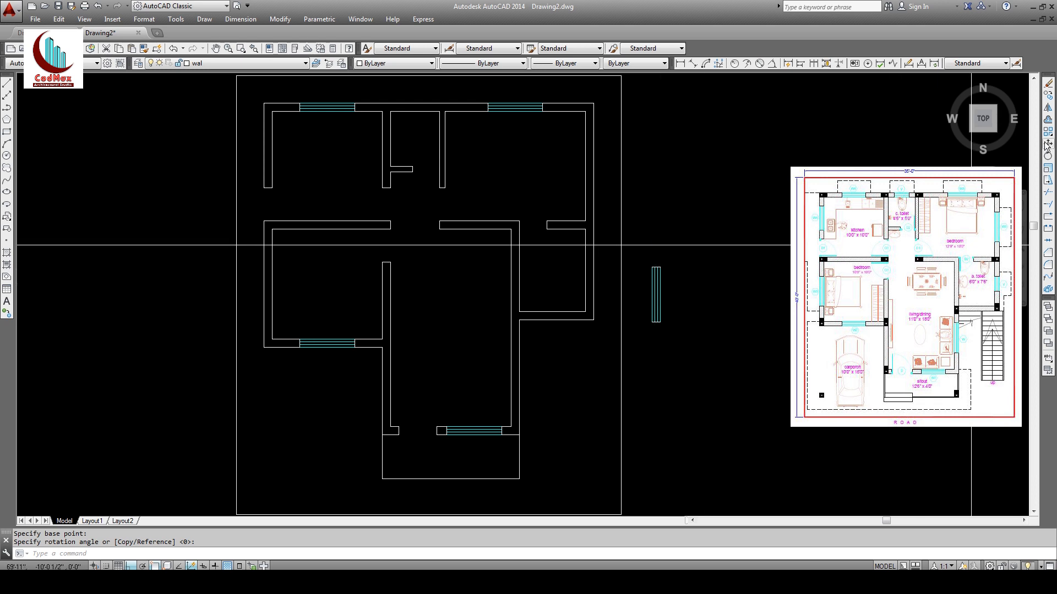
click(1048, 95)
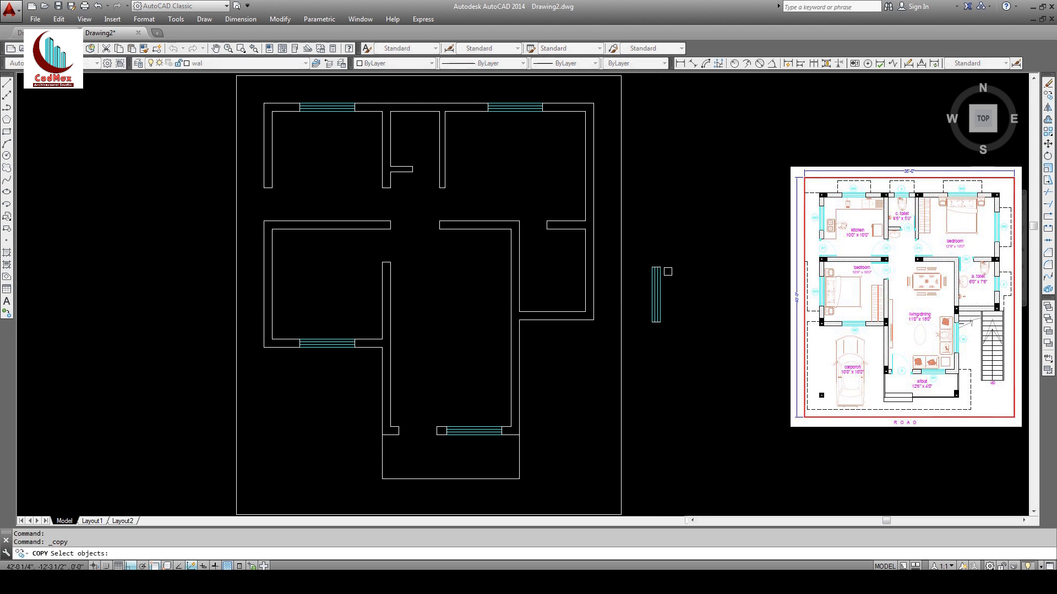
Step: Copy the vertical window from its midpoint into the upper right wall
click(685, 340)
key(Return)
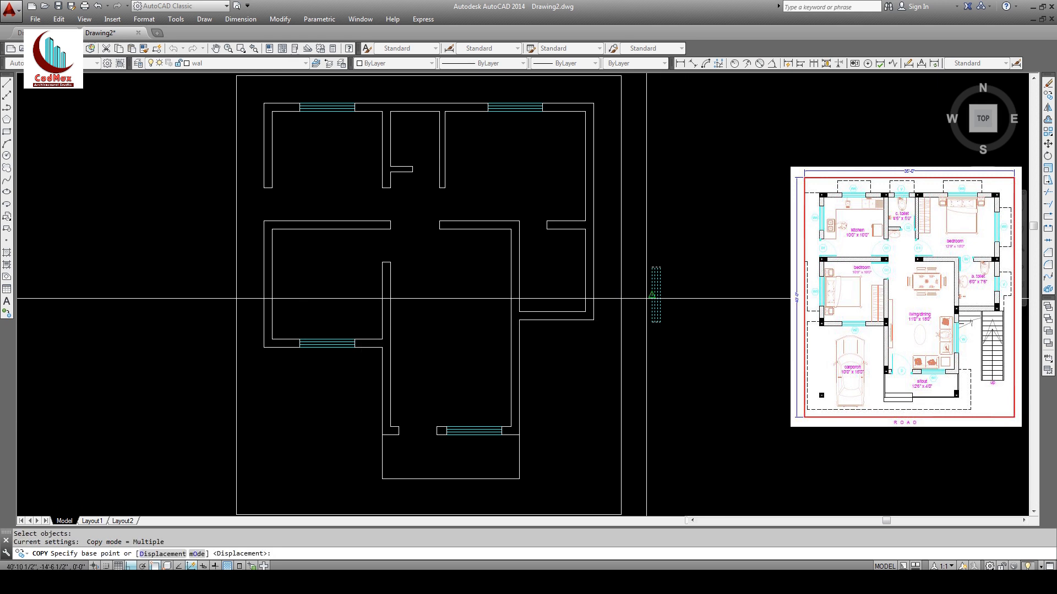
click(653, 296)
click(585, 167)
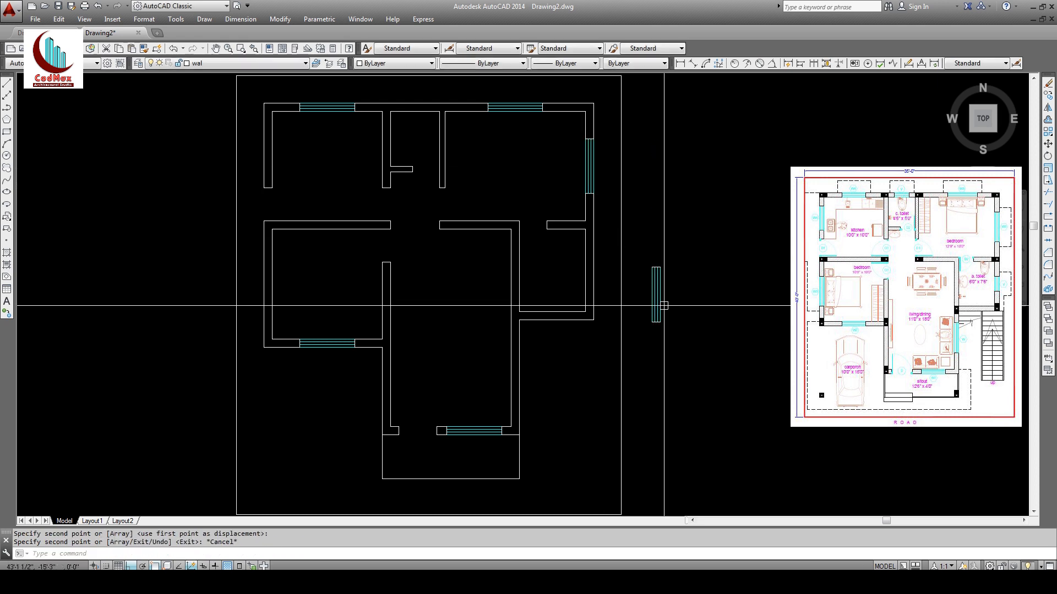
key(Escape)
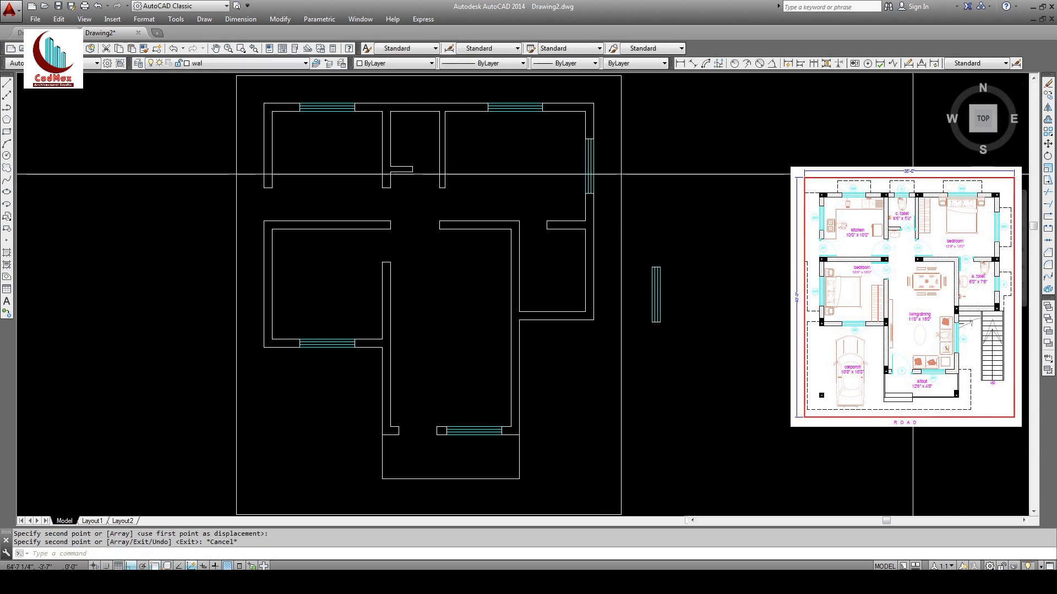
Step: Copy the vertical window into the middle-left and upper-left room walls
click(1047, 95)
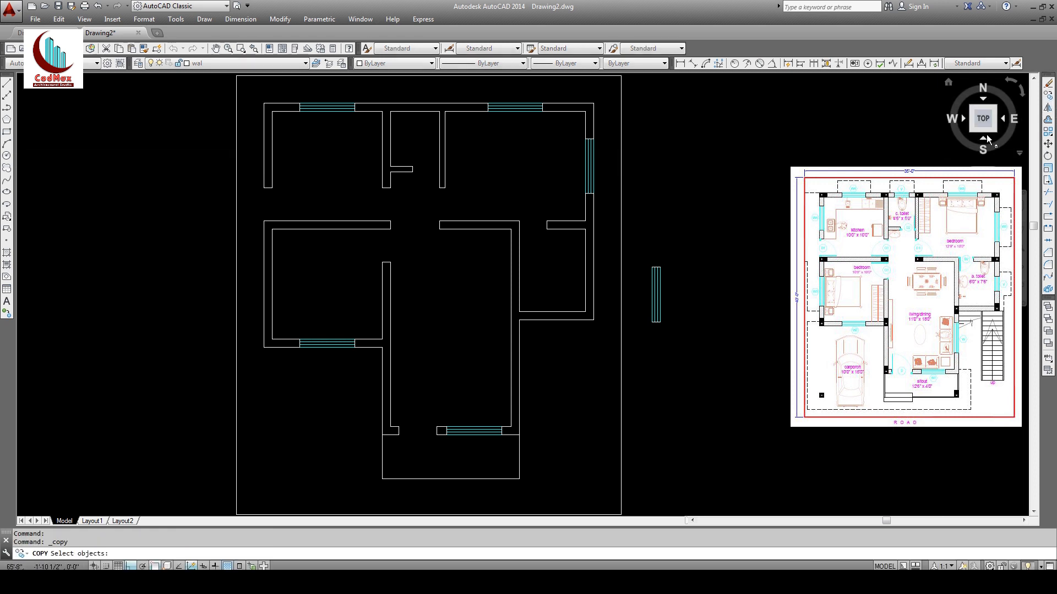
key(Return)
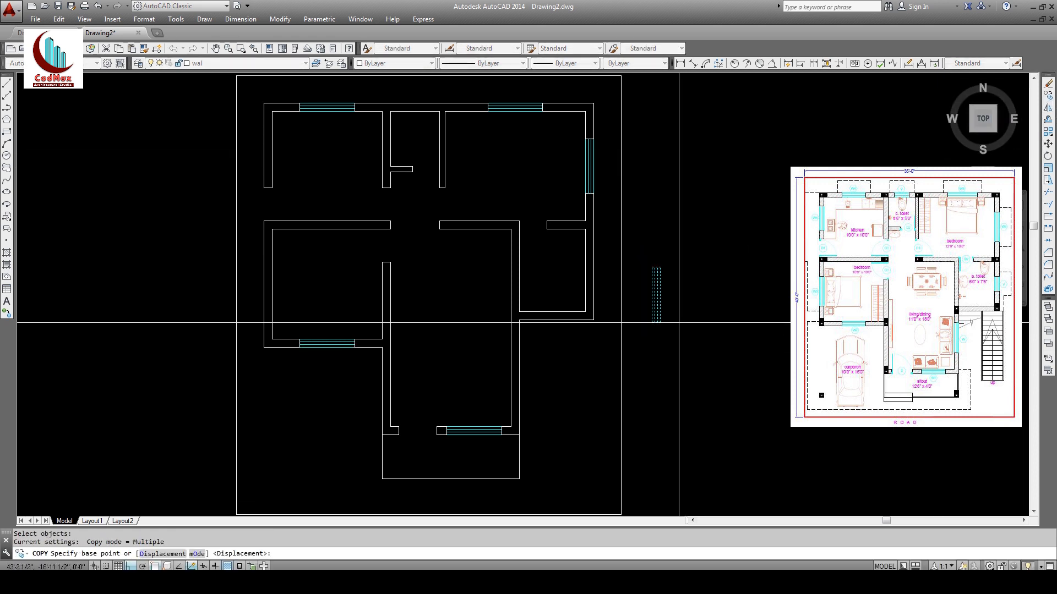
click(660, 296)
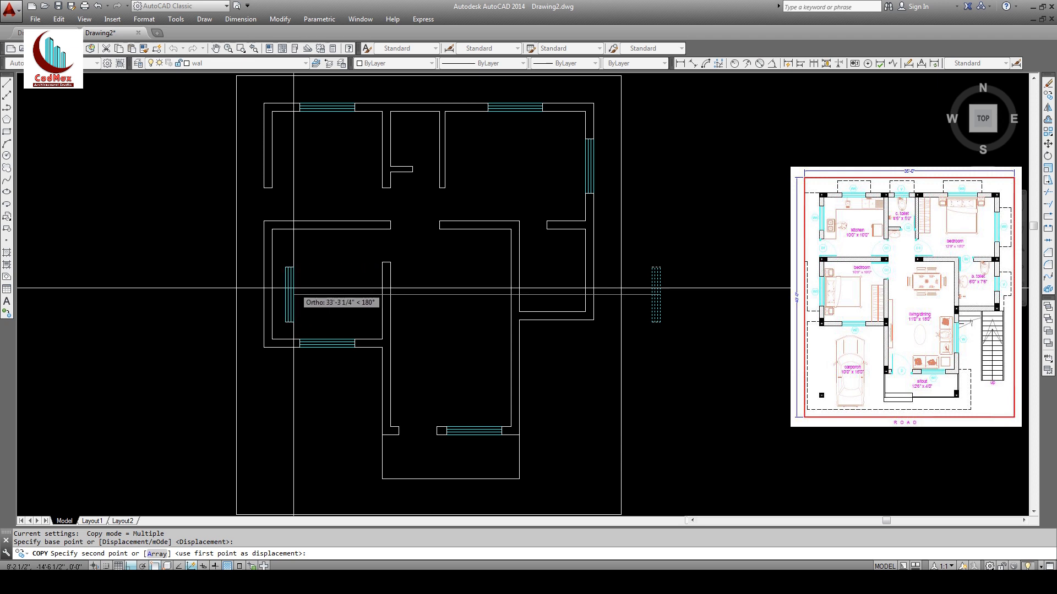
click(274, 301)
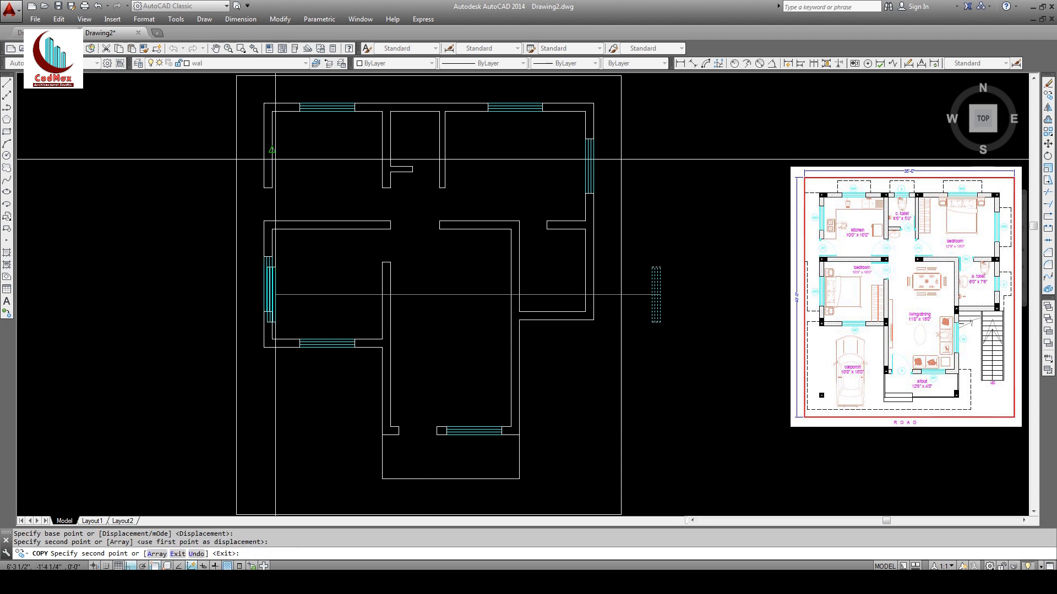
click(273, 160)
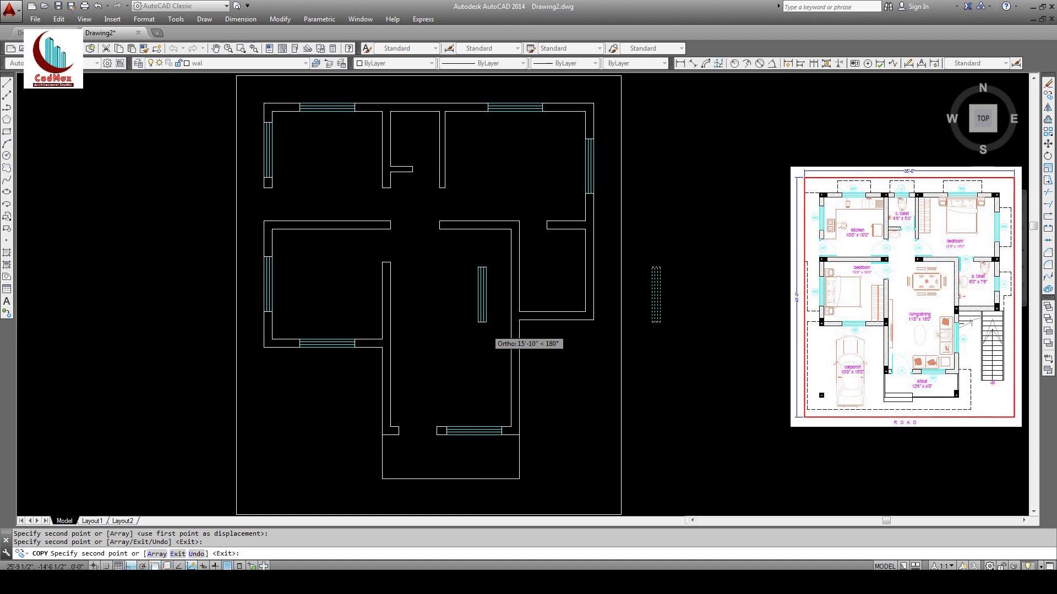
key(Escape)
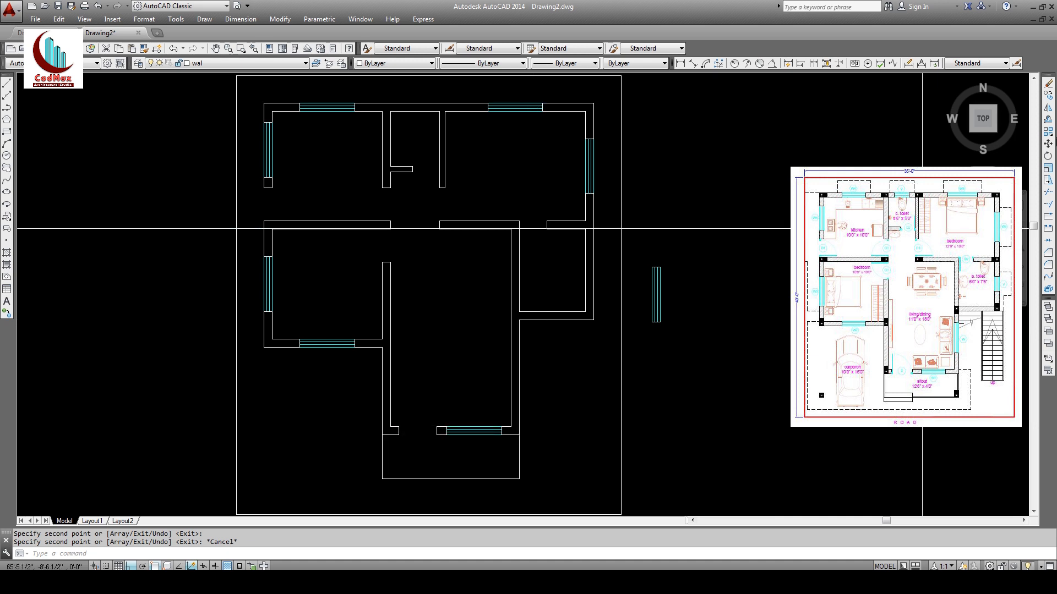
Step: Copy the vertical window centred in the lower central room's right wall using Mid Between 2 Points
click(1047, 107)
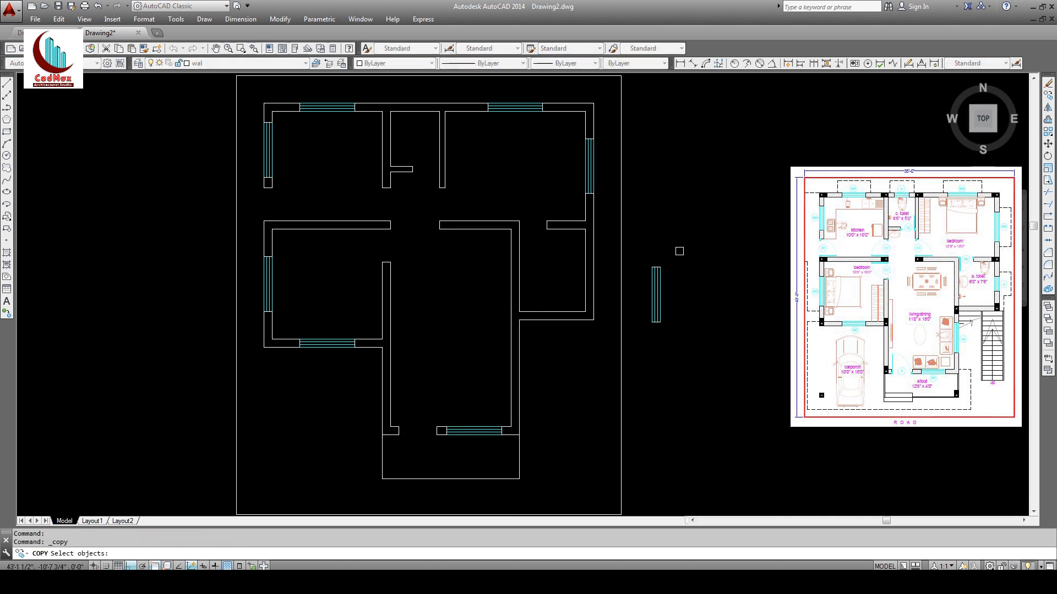
click(681, 337)
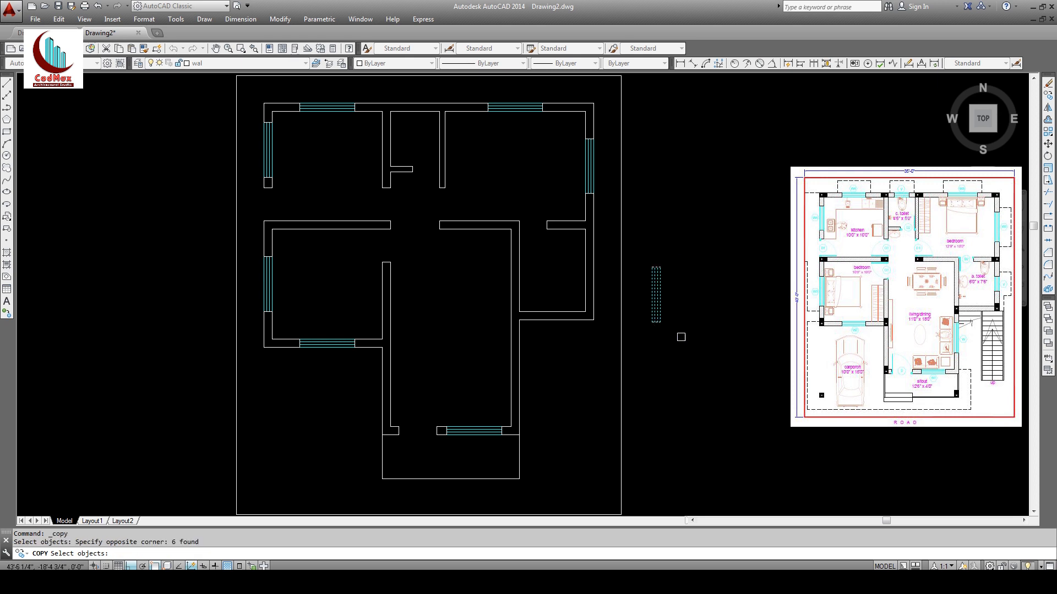
key(Return)
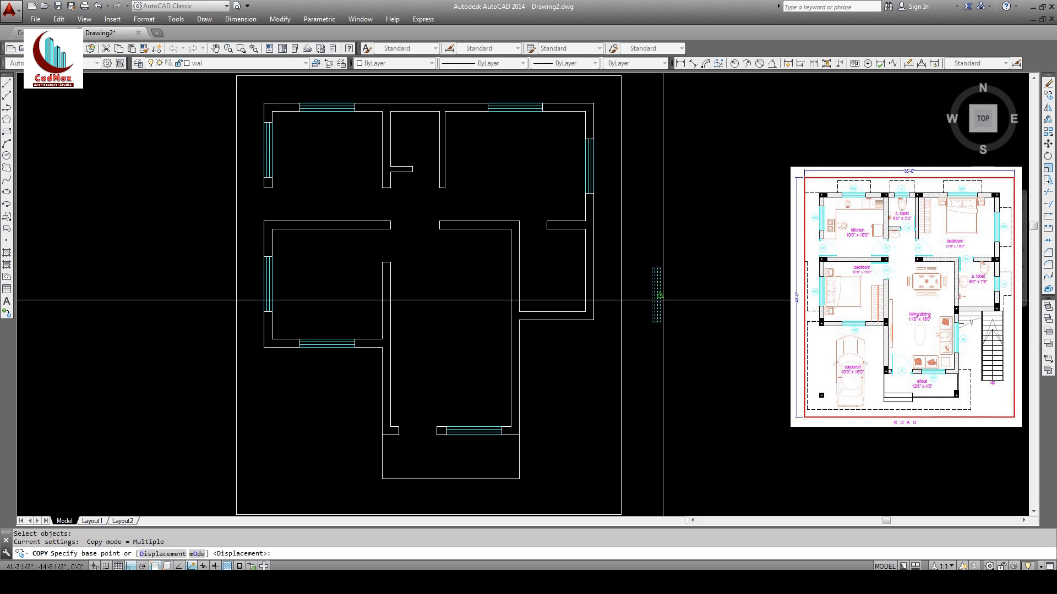
click(656, 295)
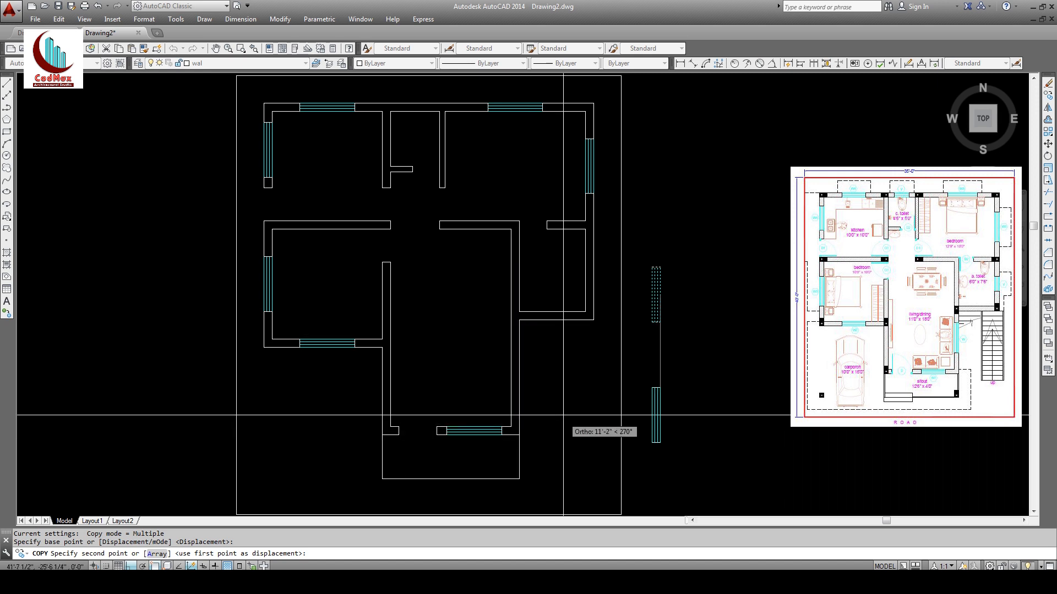
key(F8)
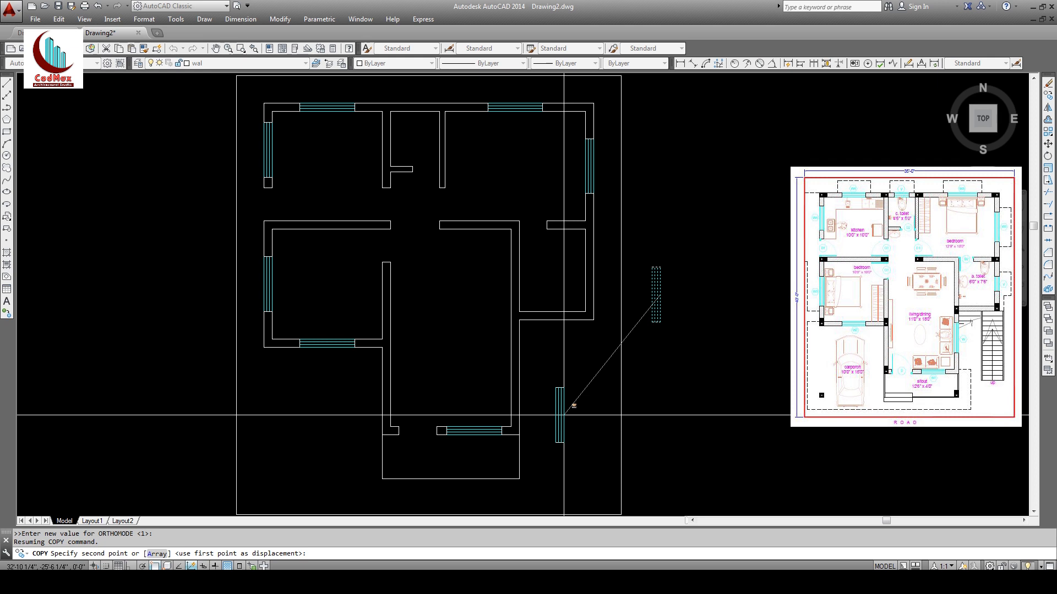
shift+right_click(597, 388)
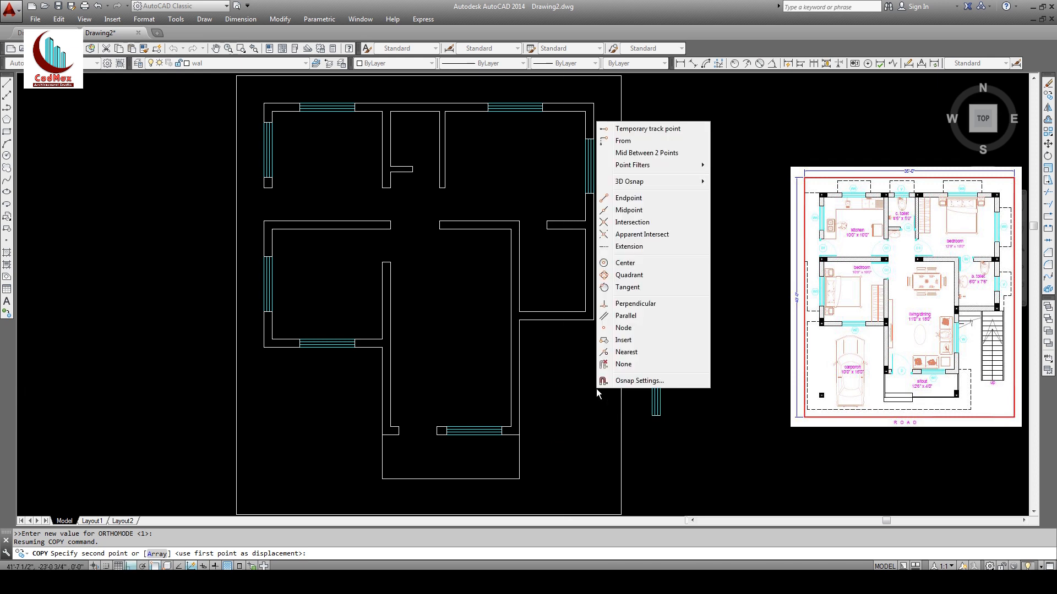
click(630, 154)
click(527, 324)
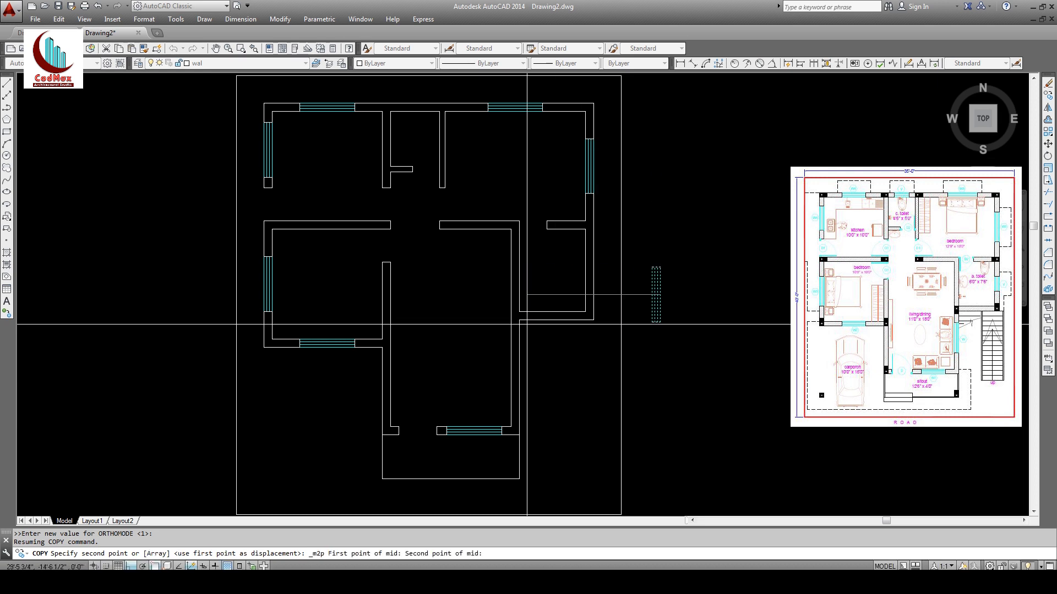
click(522, 430)
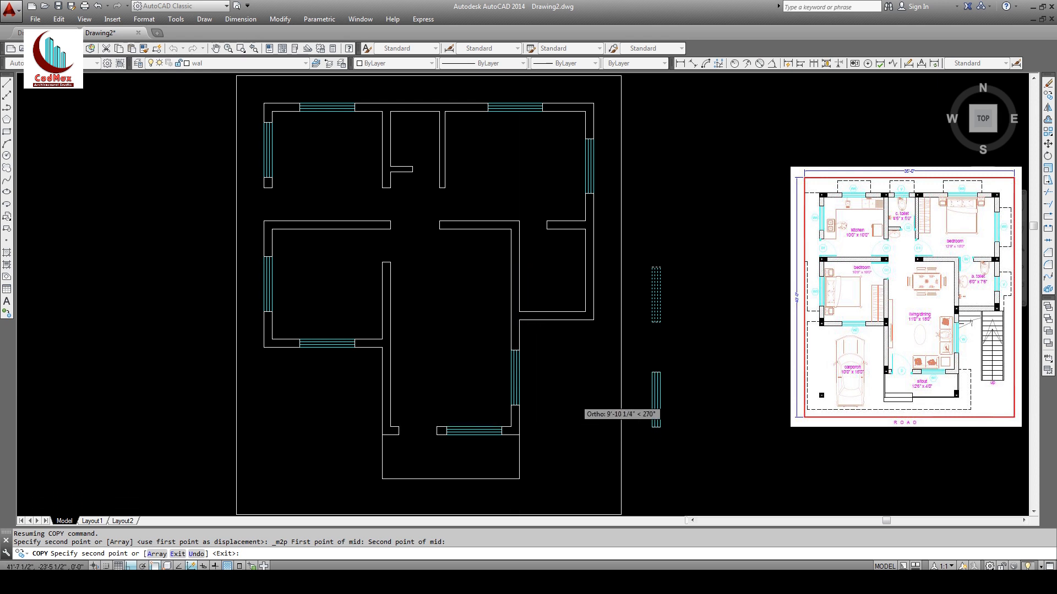
key(Escape)
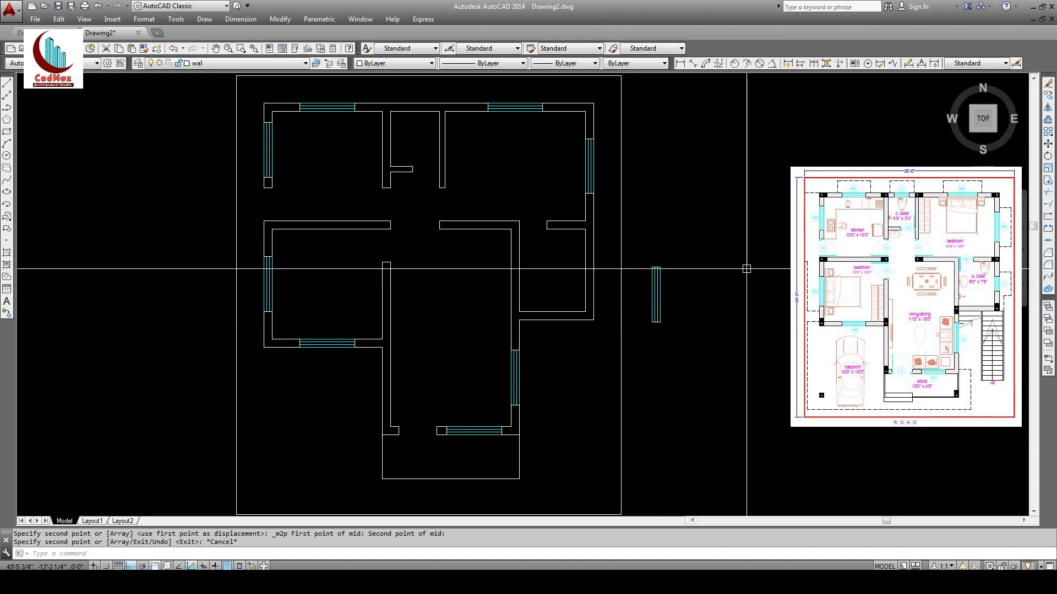
Step: Stretch the spare vertical window's lower end 2'6 upward to shorten it
click(1048, 181)
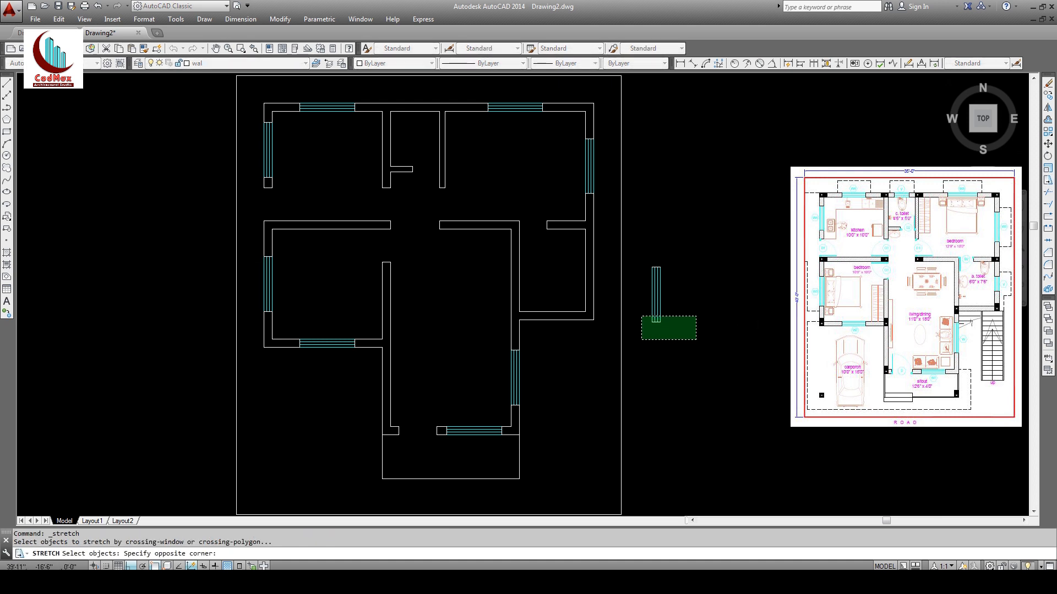
click(641, 316)
key(Return)
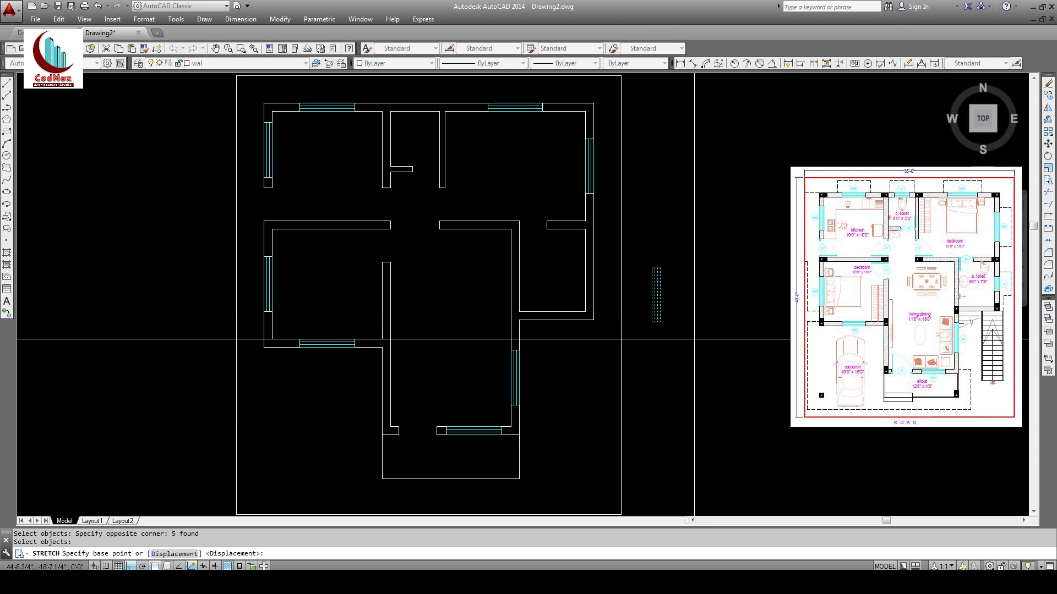
click(694, 340)
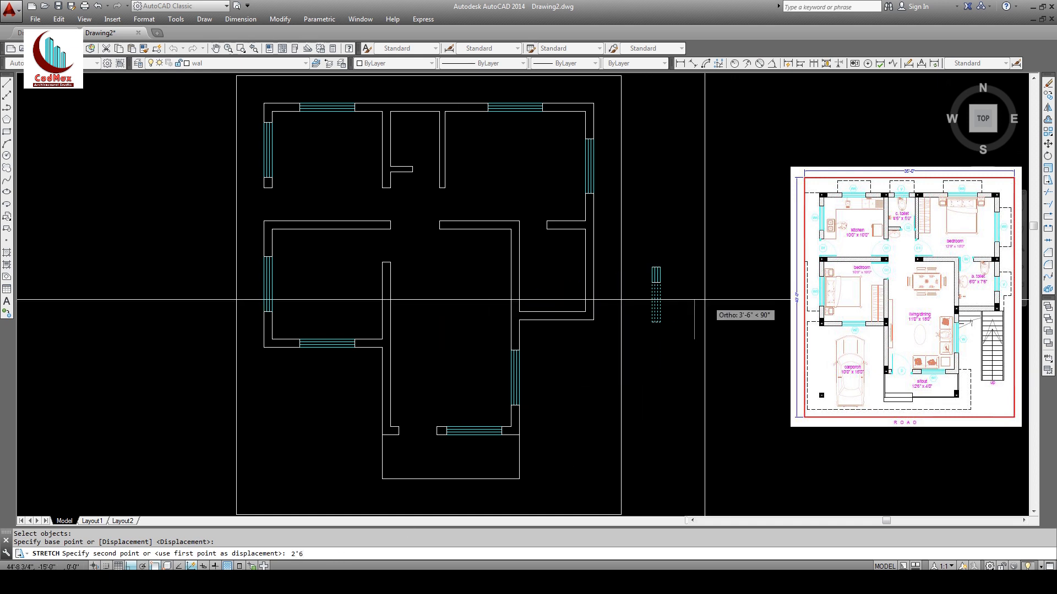
key(Return)
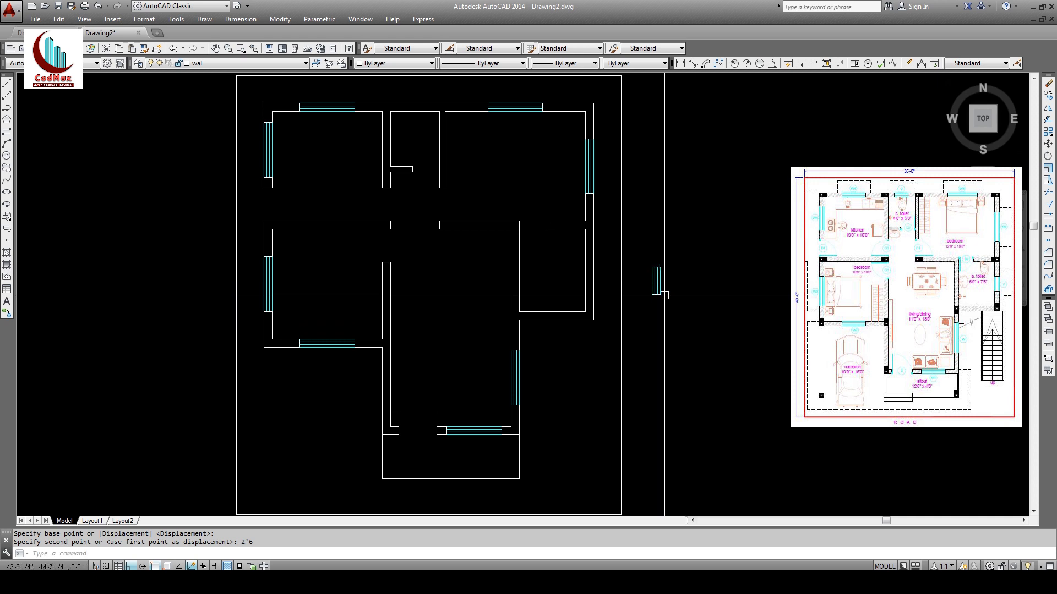
Step: Copy the shortened vertical window into the middle right wall
click(1048, 96)
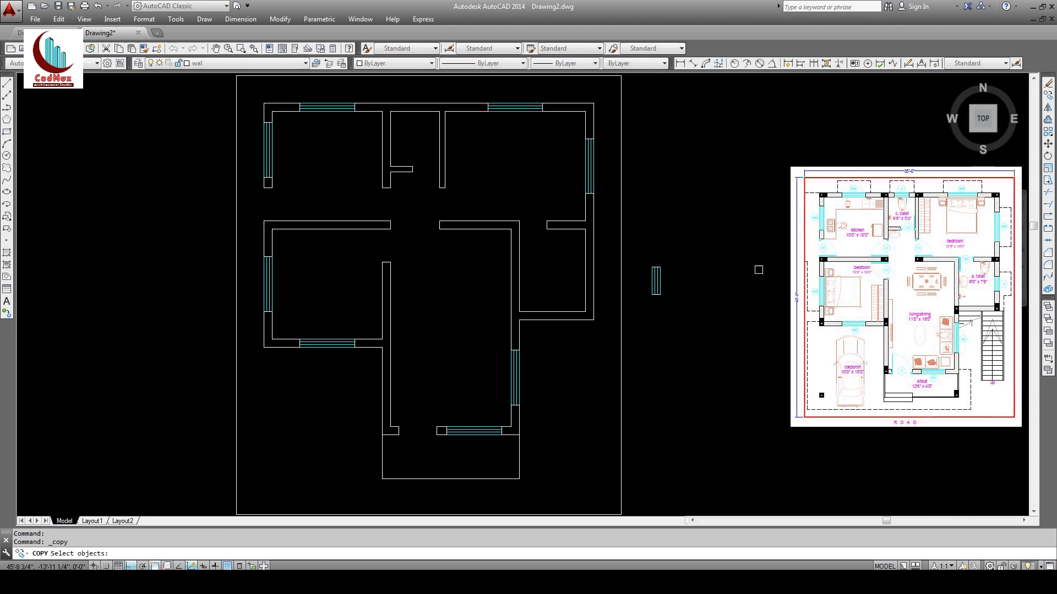
click(639, 253)
click(677, 312)
key(Return)
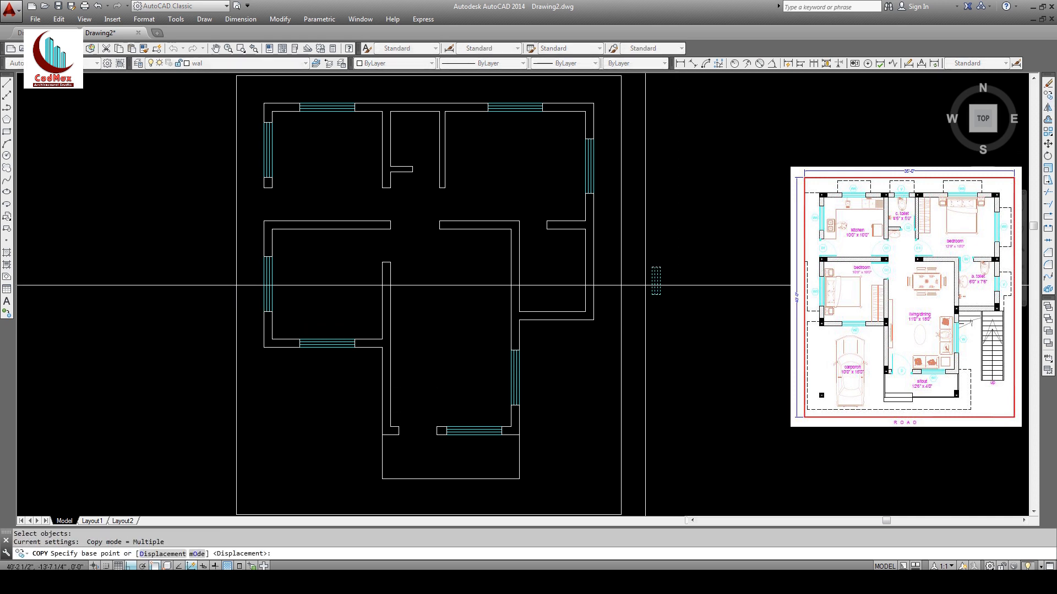
click(653, 278)
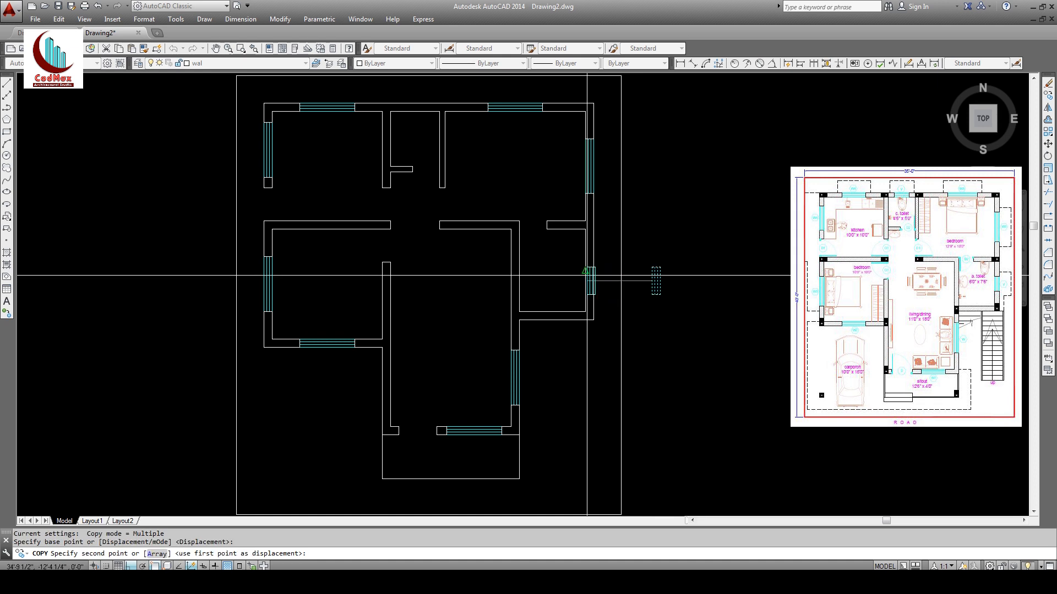
click(587, 273)
key(Escape)
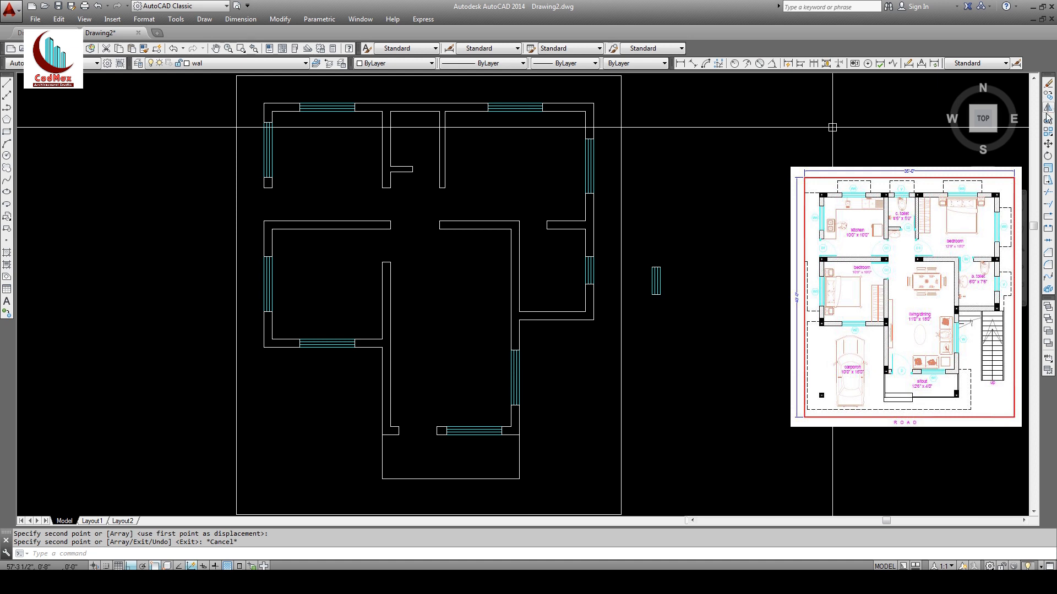
Step: Rotate the spare shortened window 90° so it lies horizontal
click(1048, 157)
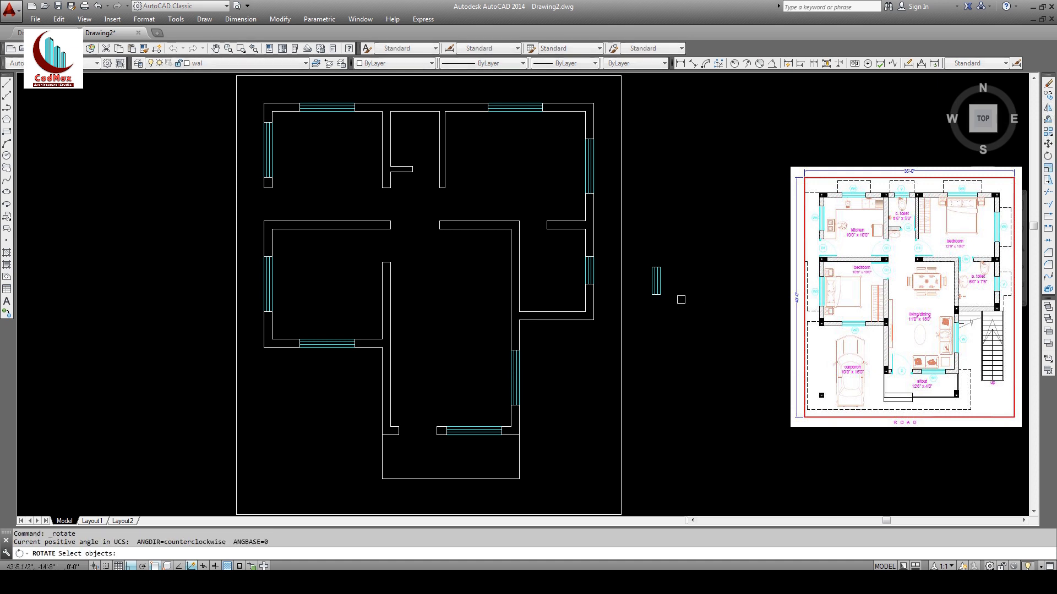
click(643, 254)
click(674, 301)
key(Return)
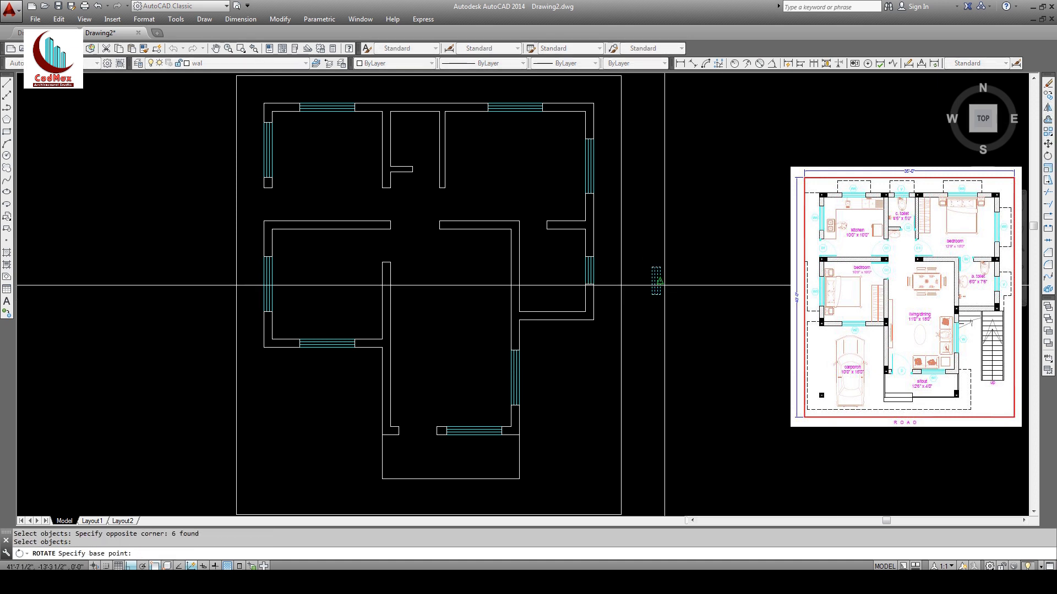
click(661, 282)
key(Return)
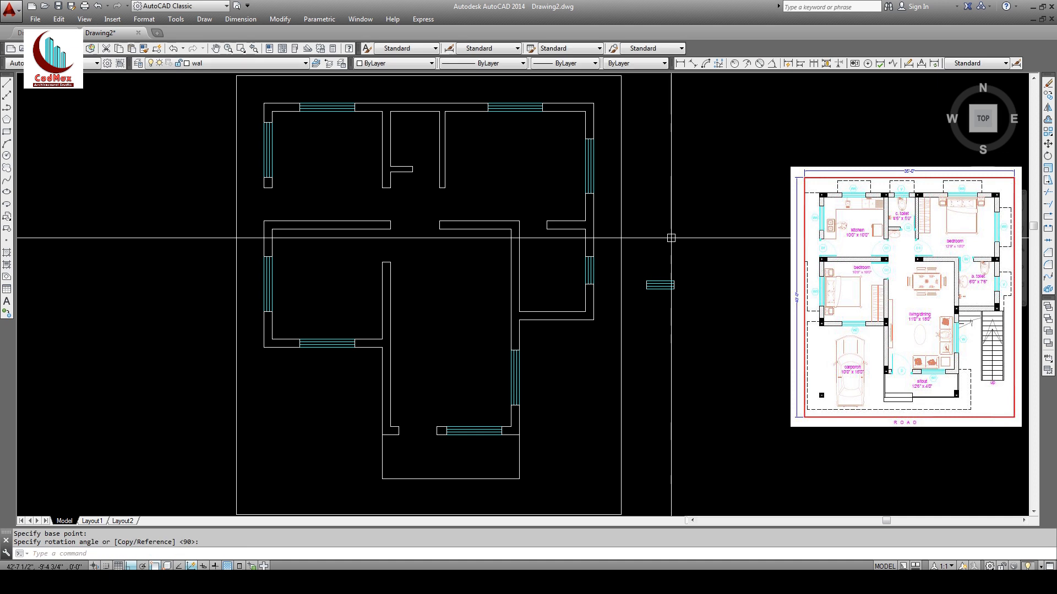
Step: Copy the horizontal window into the top wall's middle opening
click(1048, 96)
click(635, 265)
click(694, 297)
key(Return)
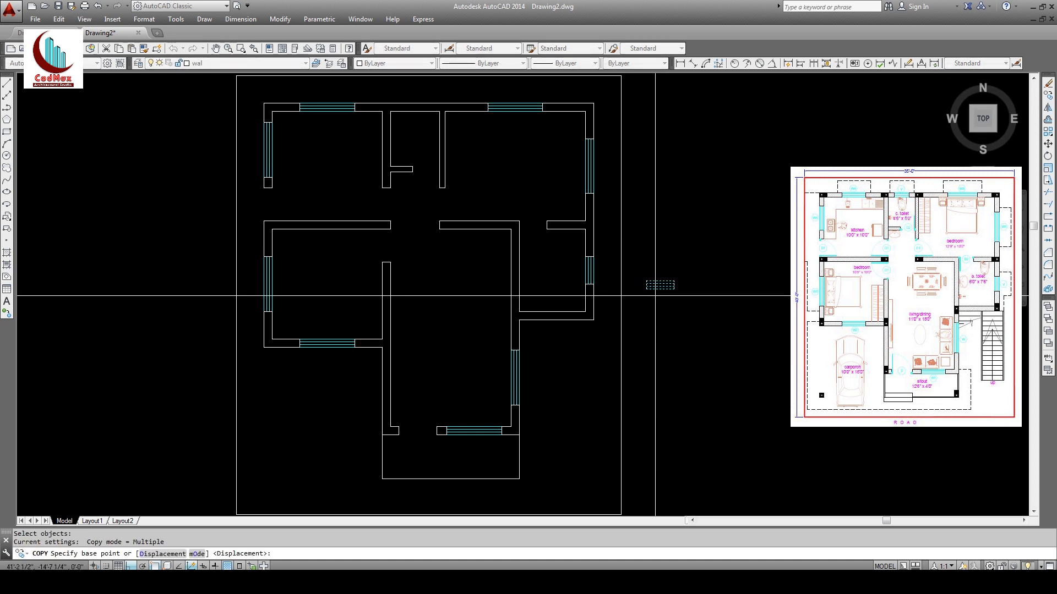
click(646, 289)
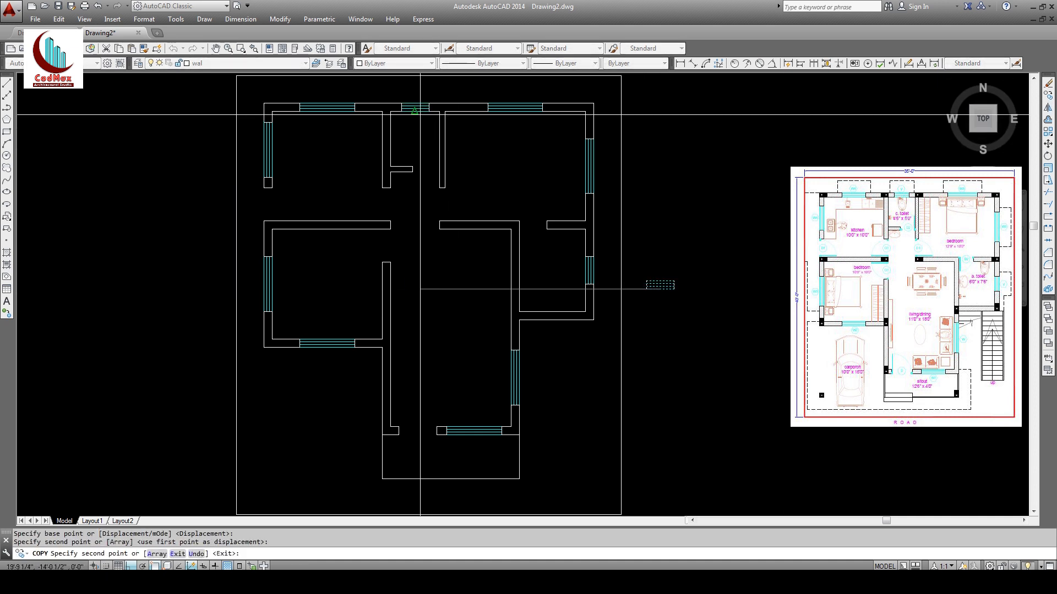
key(Escape)
middle_drag(457, 199, 458, 212)
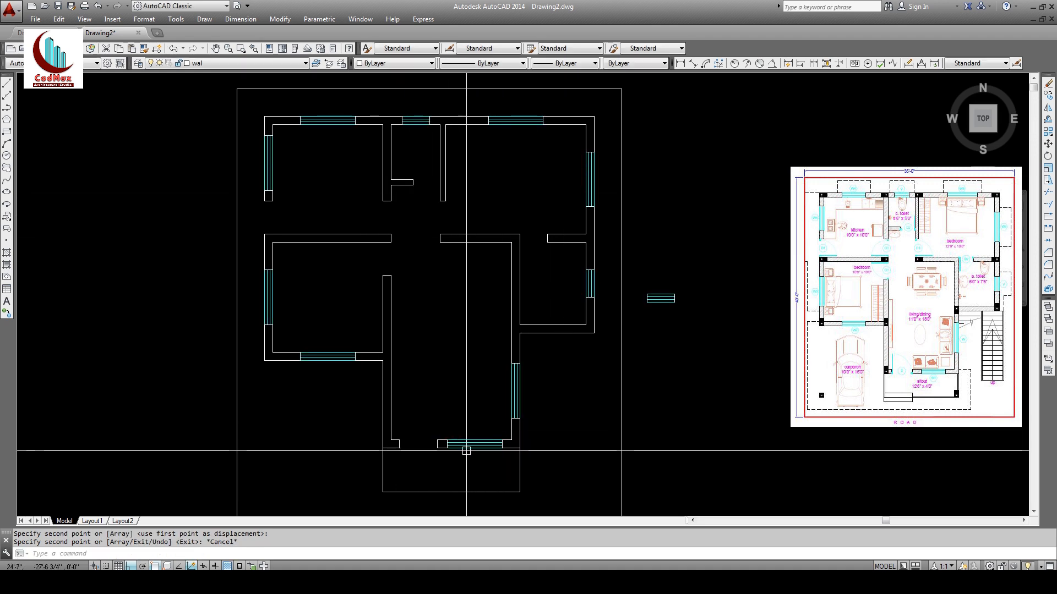
Step: Erase the spare window block beside the plan
click(1047, 84)
click(793, 259)
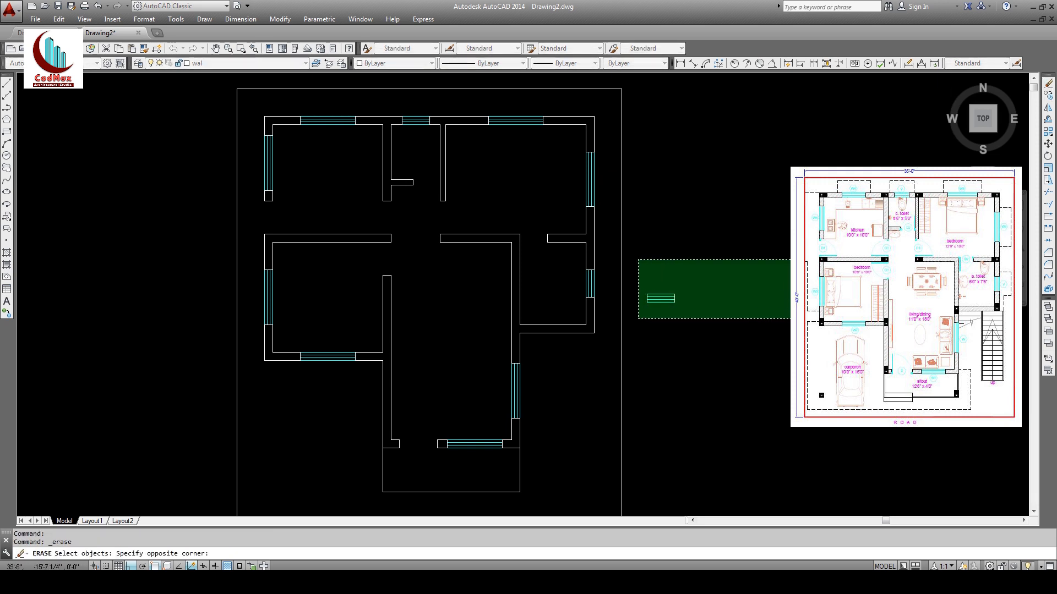
click(632, 325)
key(Return)
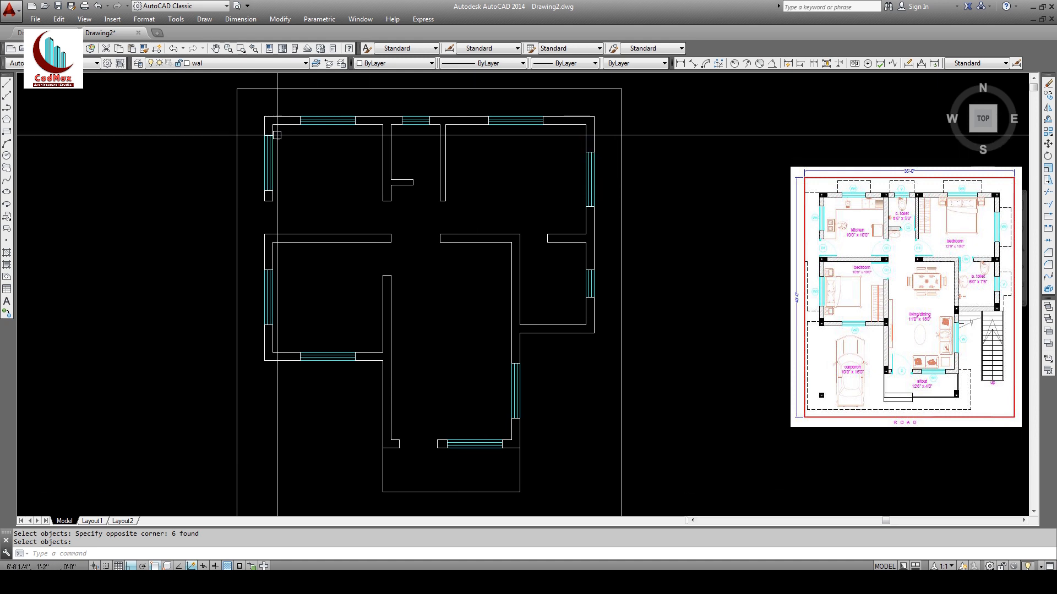
Step: Stretch both ends of the bottom-wall window by 6 inches
click(1048, 181)
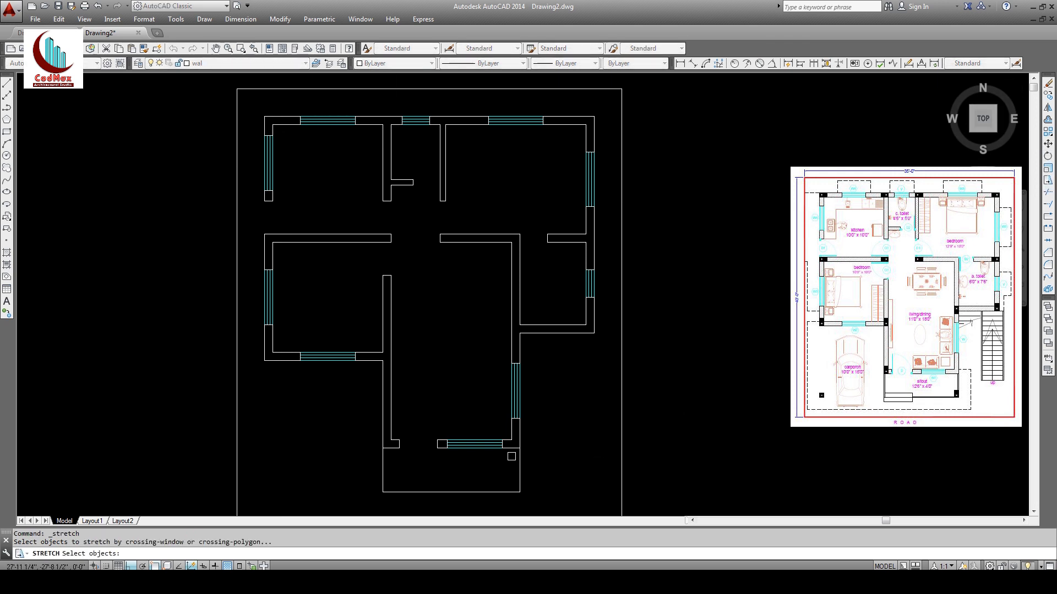
click(499, 454)
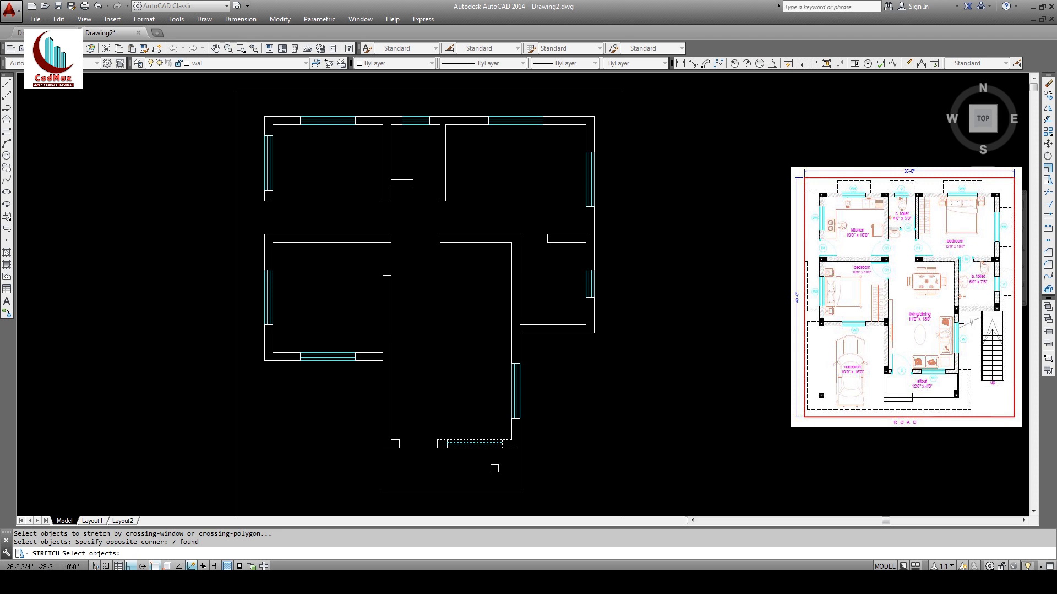
key(Return)
click(493, 469)
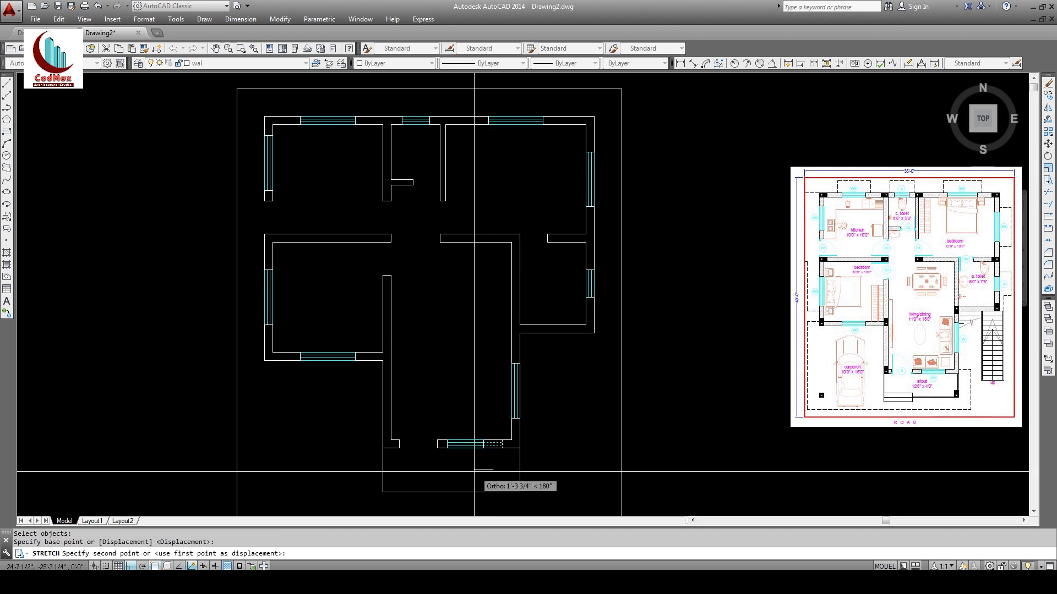
text(6)
key(Return)
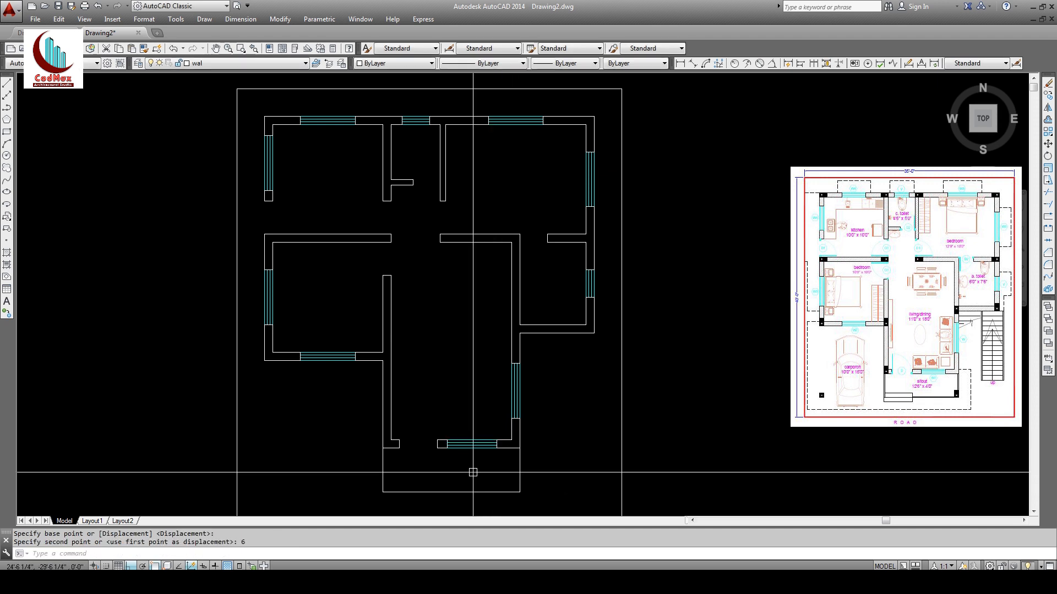
key(Return)
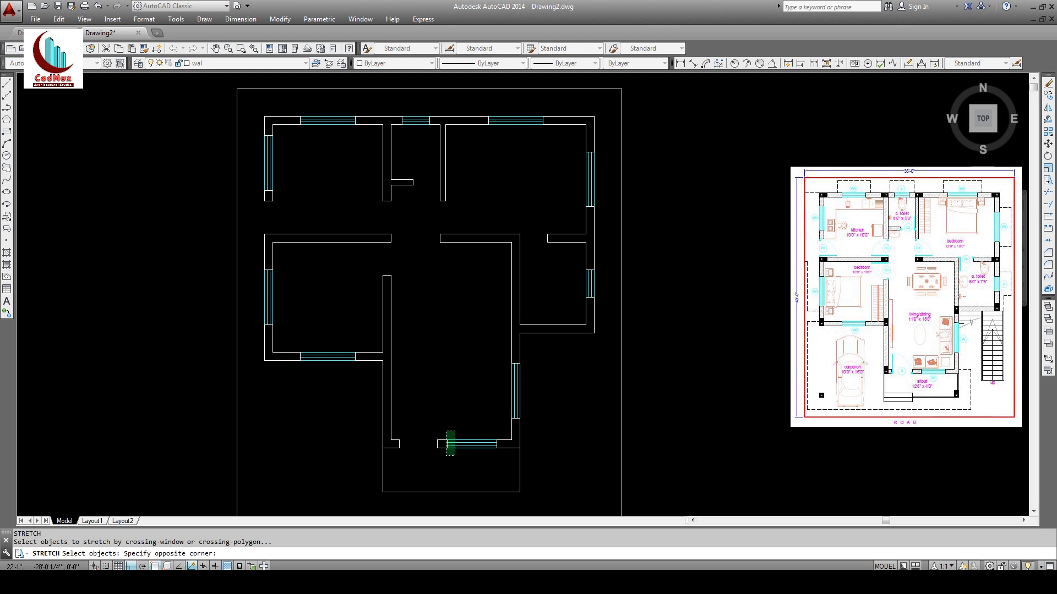
click(446, 456)
key(Return)
click(452, 475)
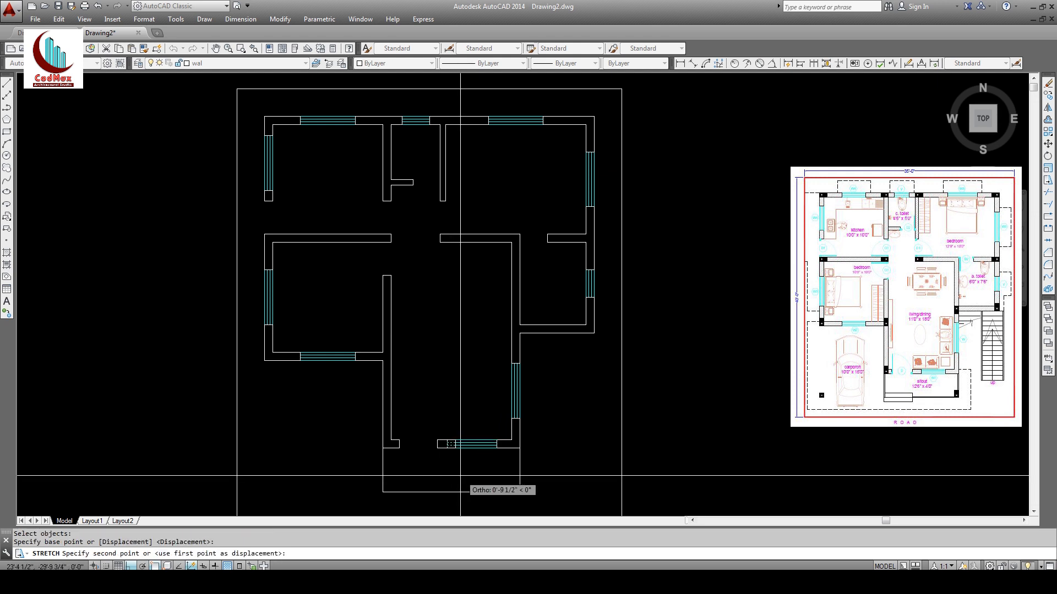
key(Return)
key(Return)
Step: Stretch both ends of the top-left room's left-wall window by 6 inches
click(287, 148)
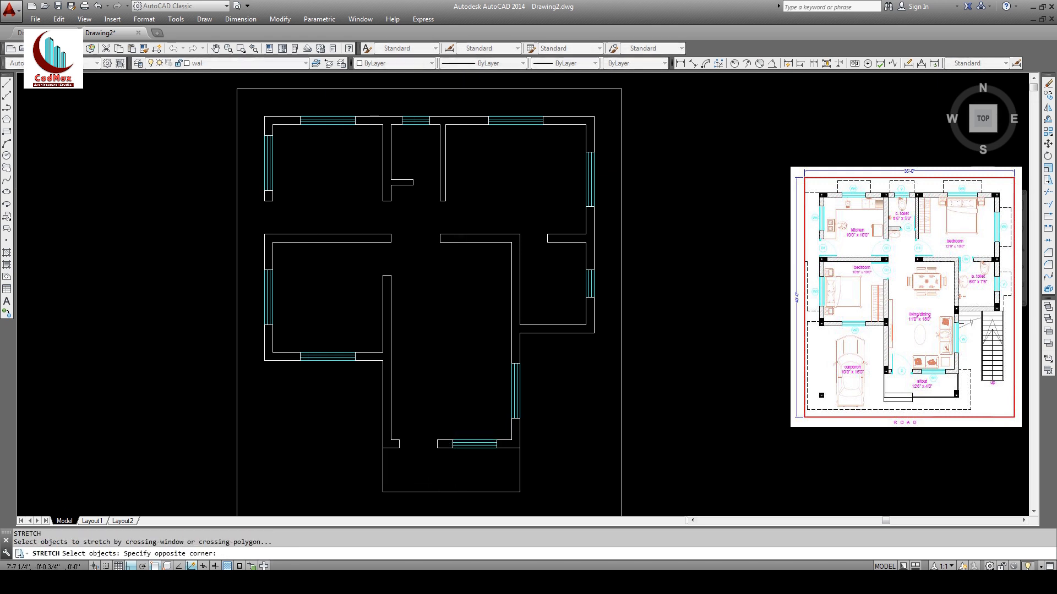
click(262, 133)
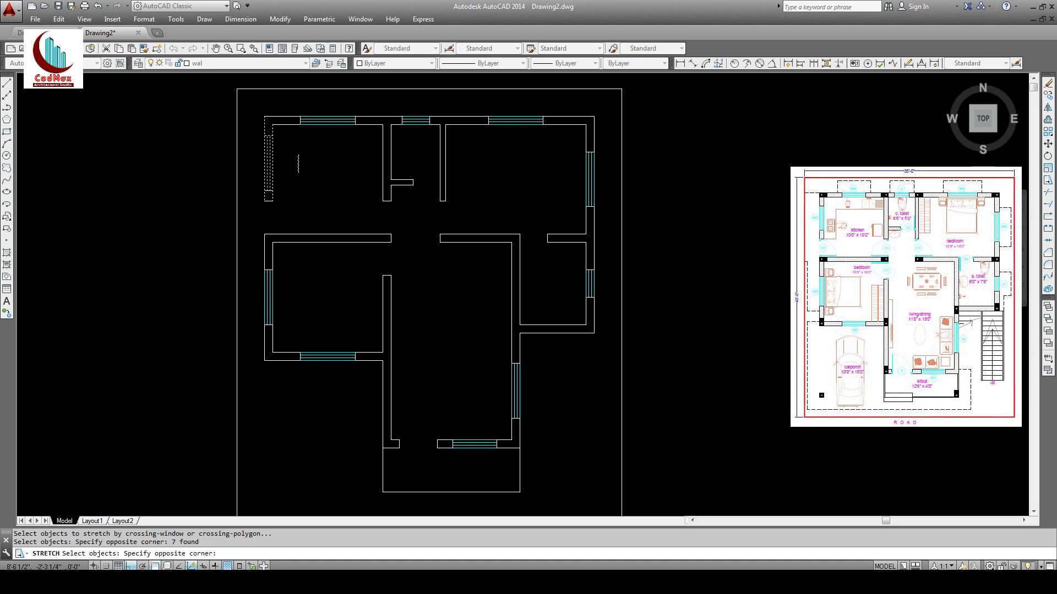
right_click(293, 177)
click(303, 182)
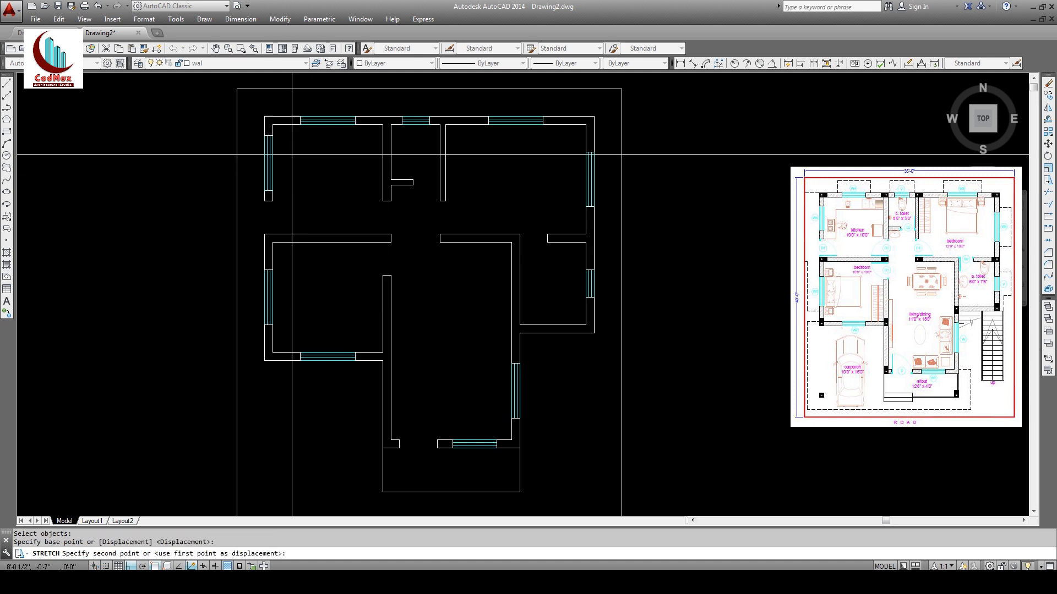
click(292, 155)
text(6)
key(Return)
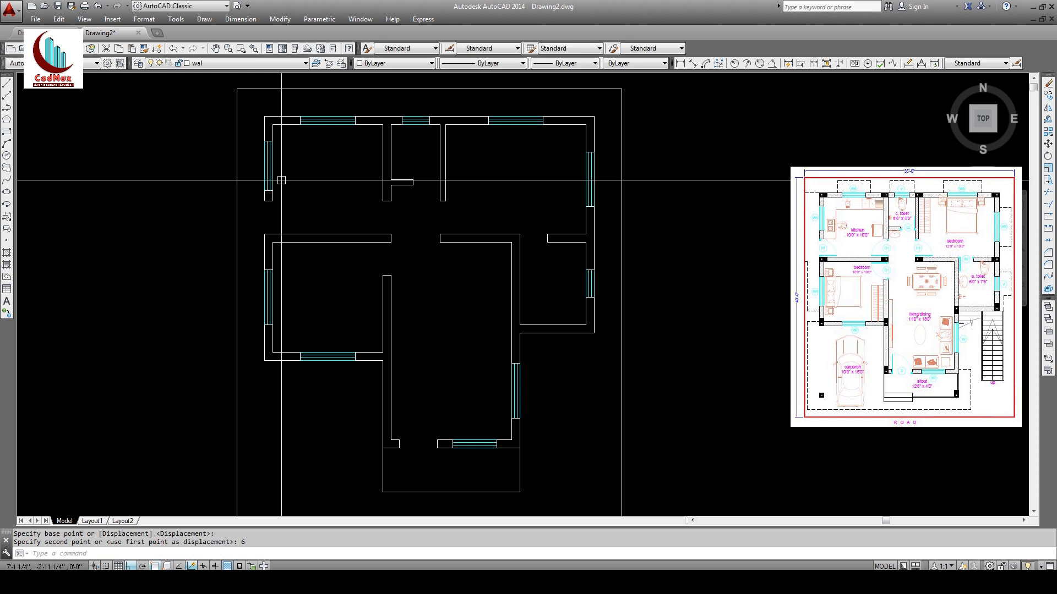
key(Return)
click(283, 182)
click(256, 195)
key(Return)
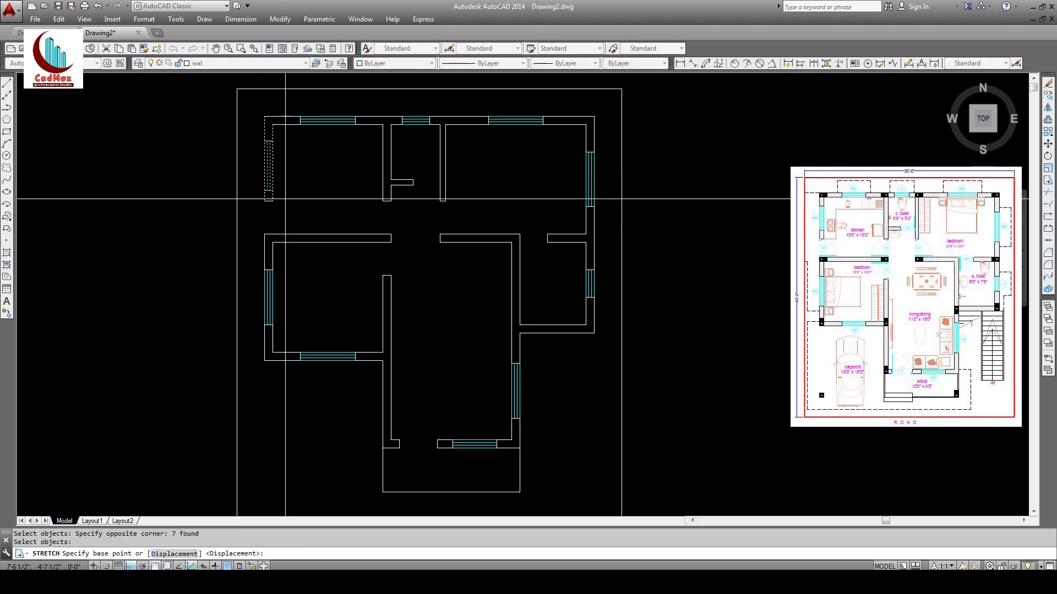
click(297, 196)
text(6)
key(Return)
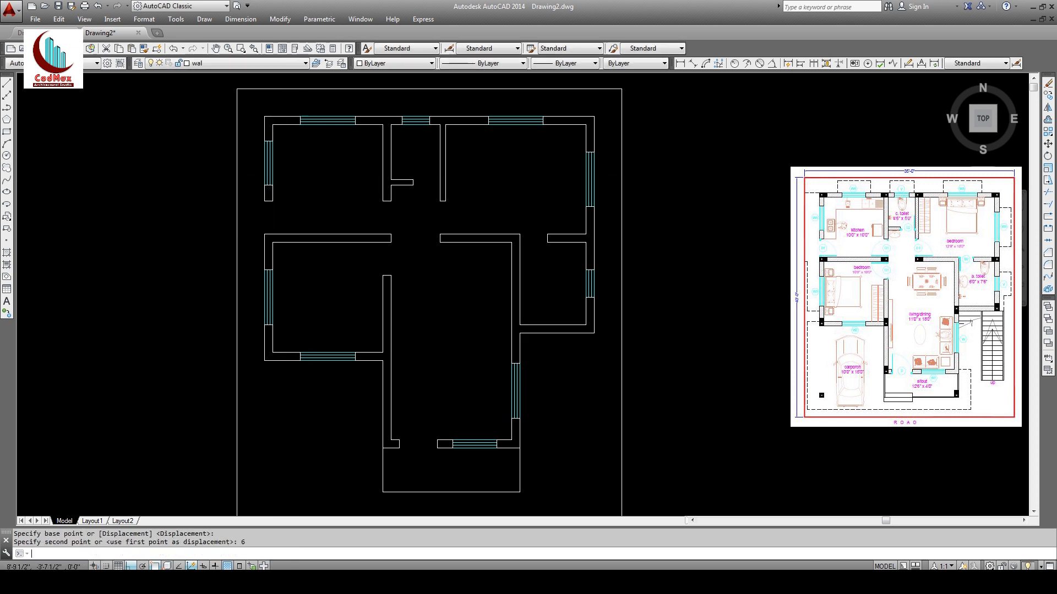
middle_drag(101, 101, 123, 83)
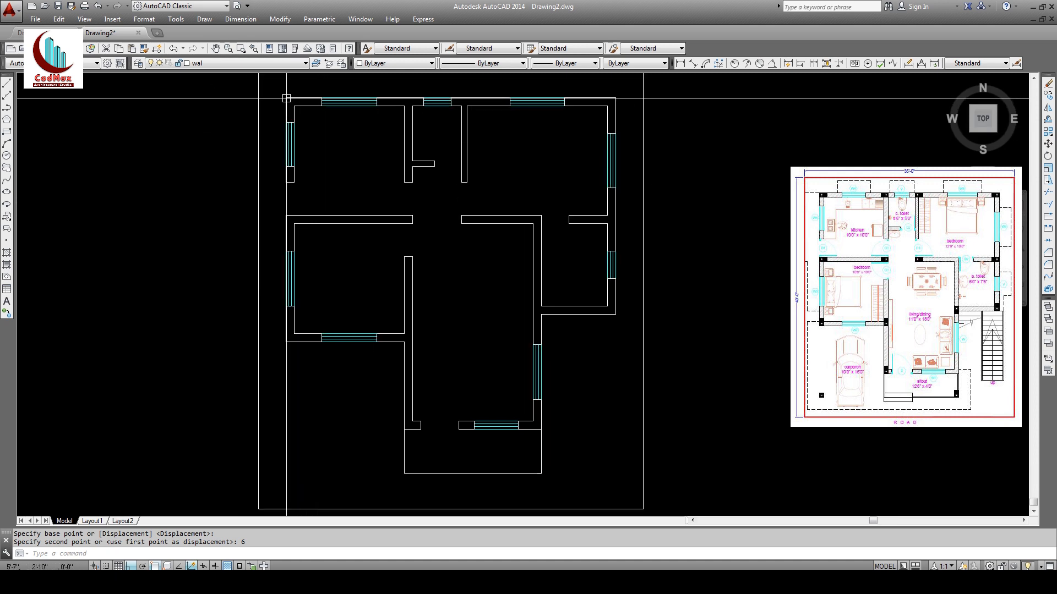
Step: Create a layer named col with index colour 10 (red)
click(138, 64)
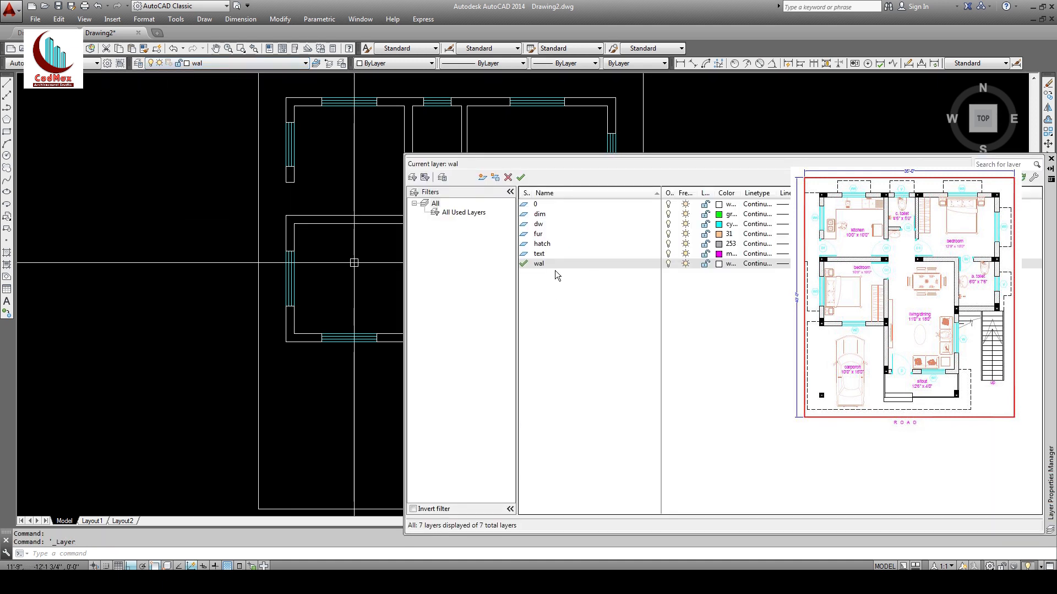
click(483, 178)
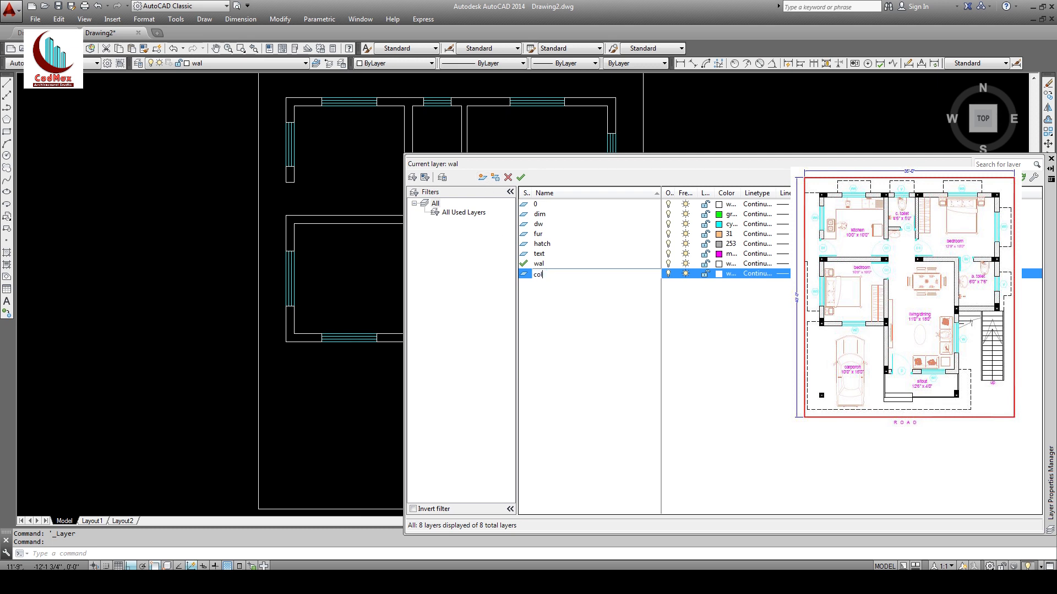
click(718, 274)
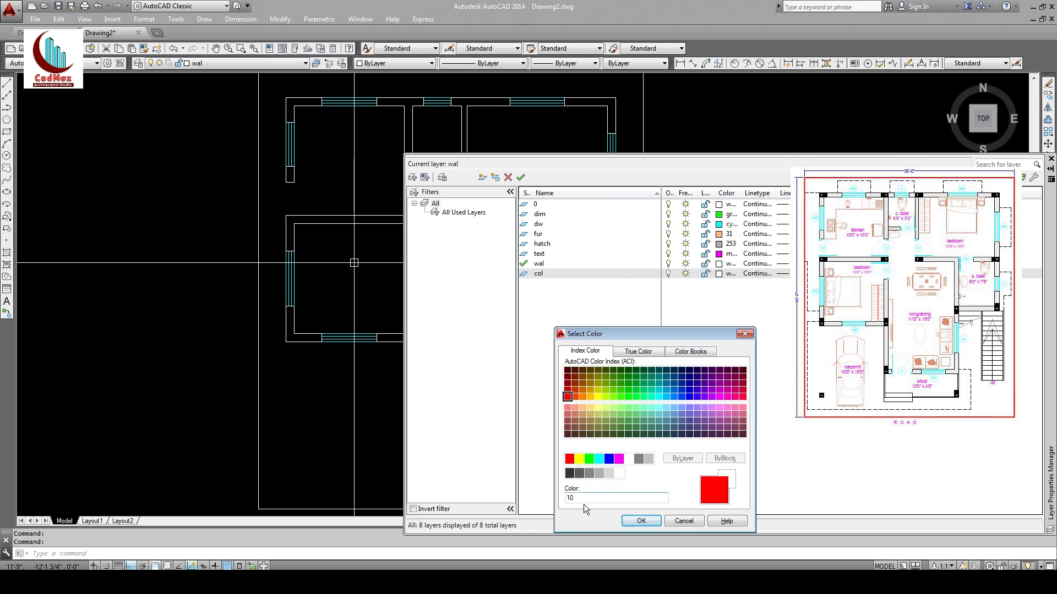
click(640, 521)
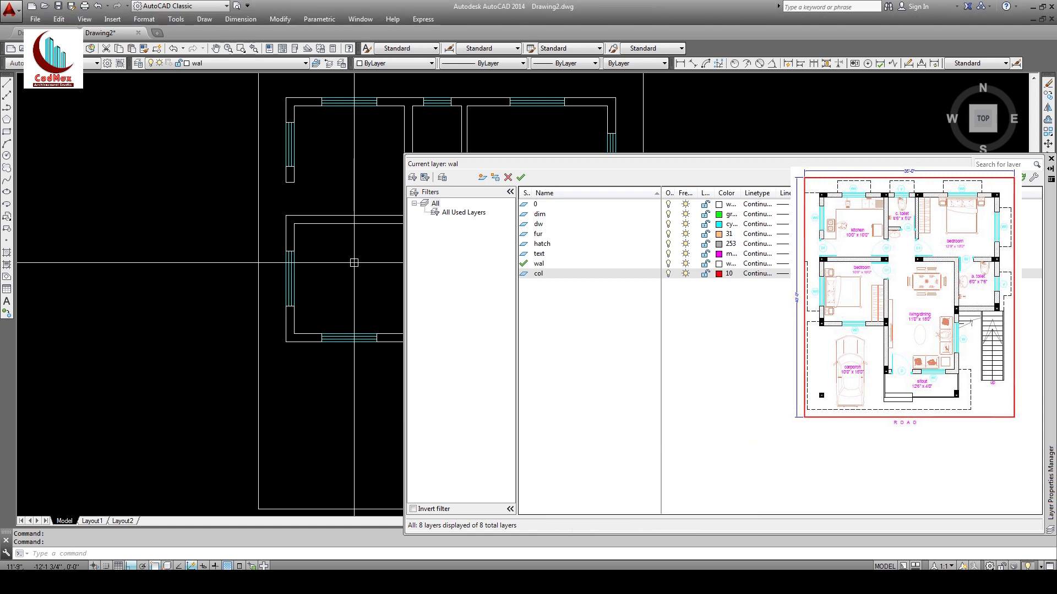
click(1052, 160)
middle_drag(776, 201, 683, 259)
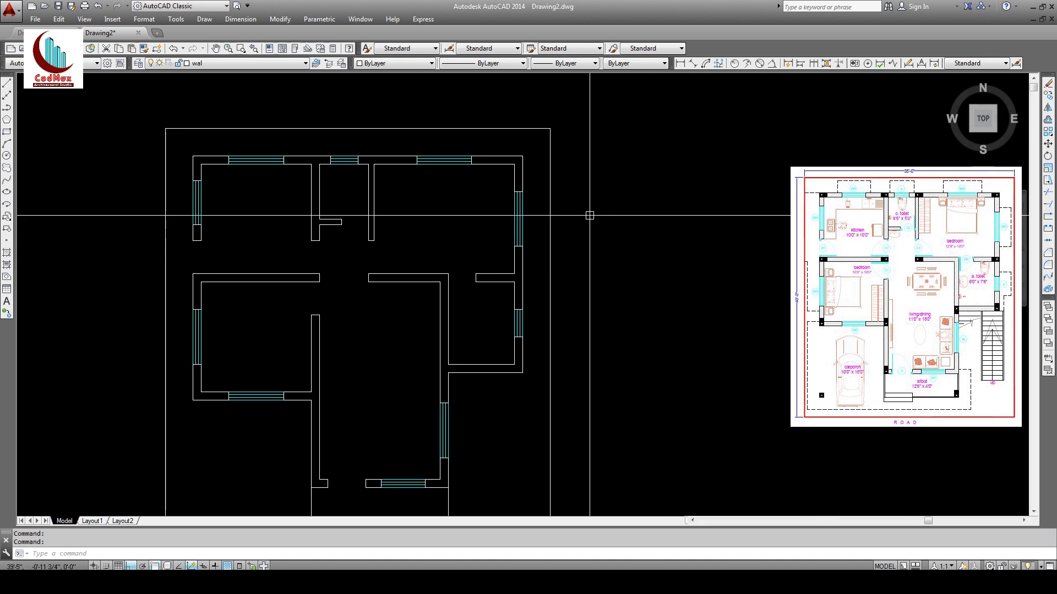
Step: Draw a 15 × 9 rectangle beside the plan's right wall and zoom in on it
click(6, 132)
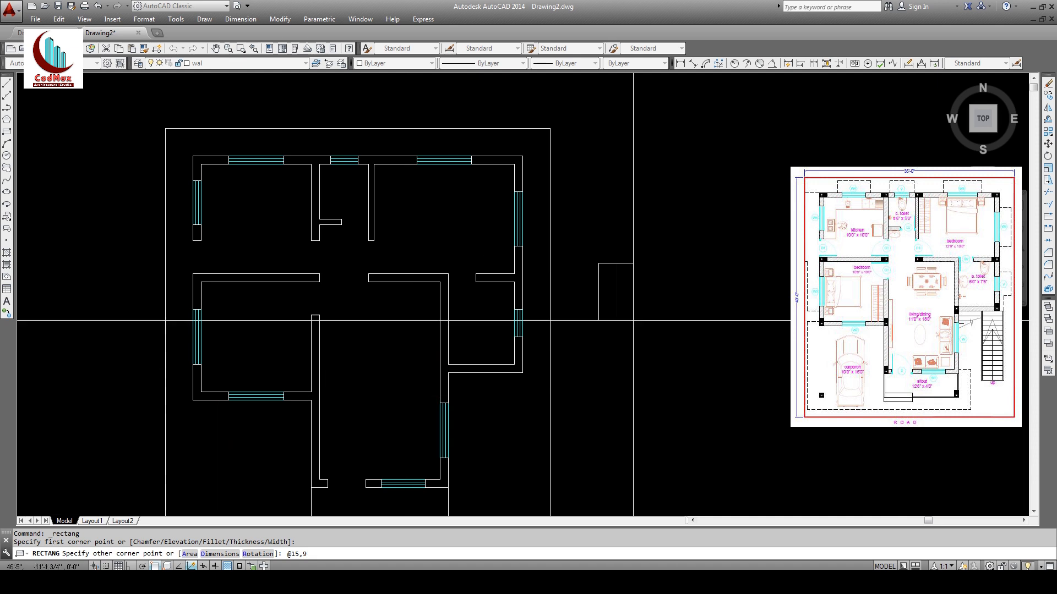
key(Return)
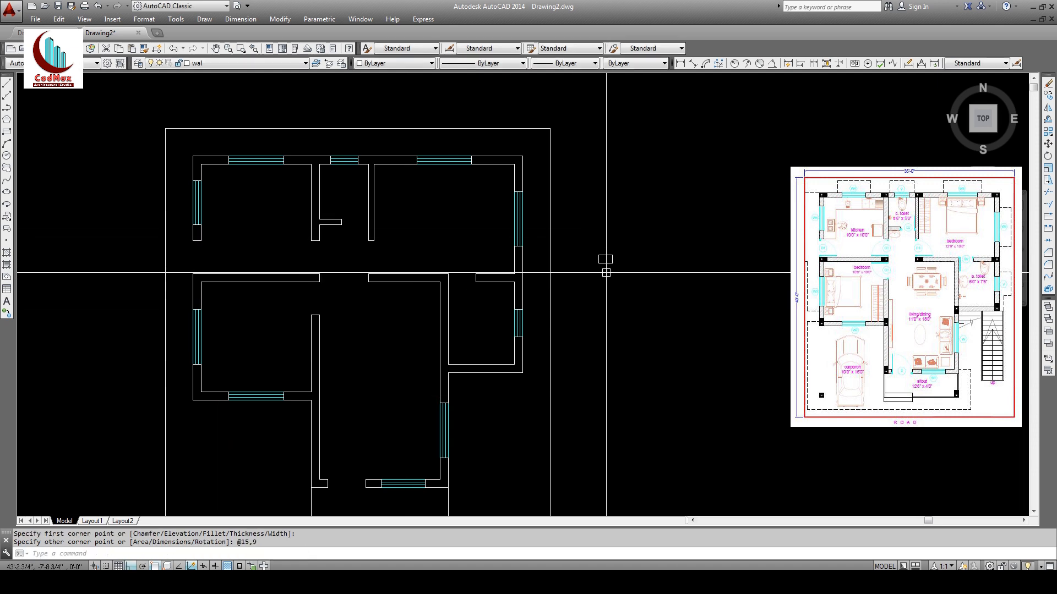
text(z)
key(Return)
click(557, 233)
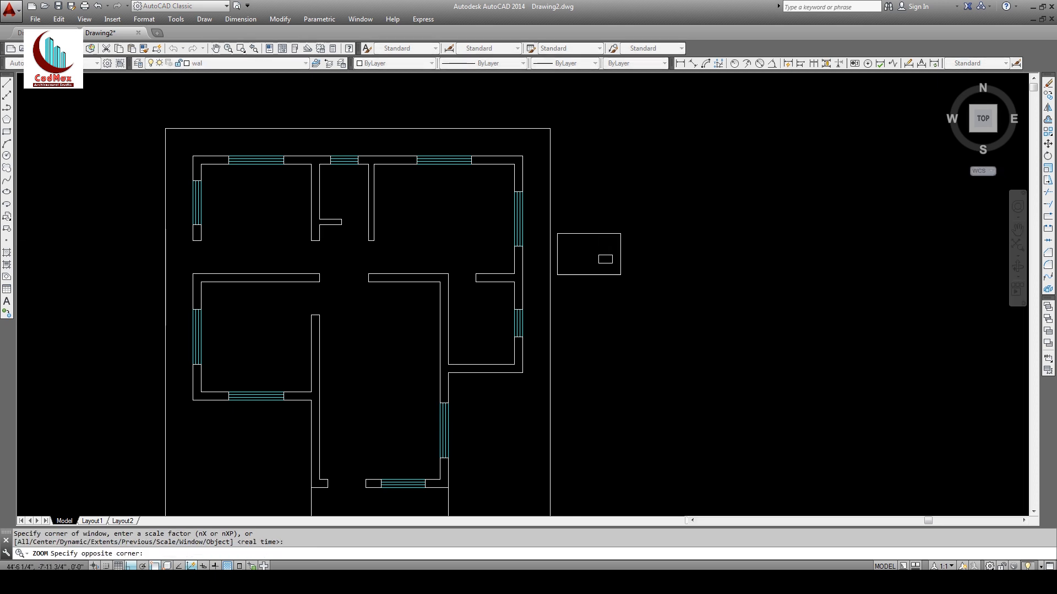
click(645, 284)
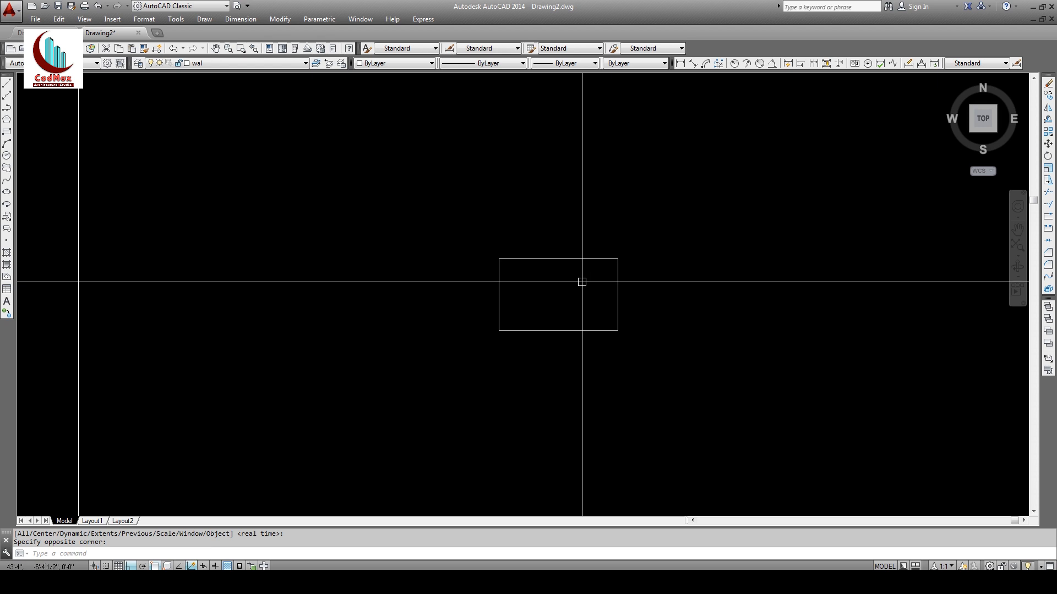
Step: Redraw the rectangle's right and bottom edges as separate lines
key(Return)
click(617, 259)
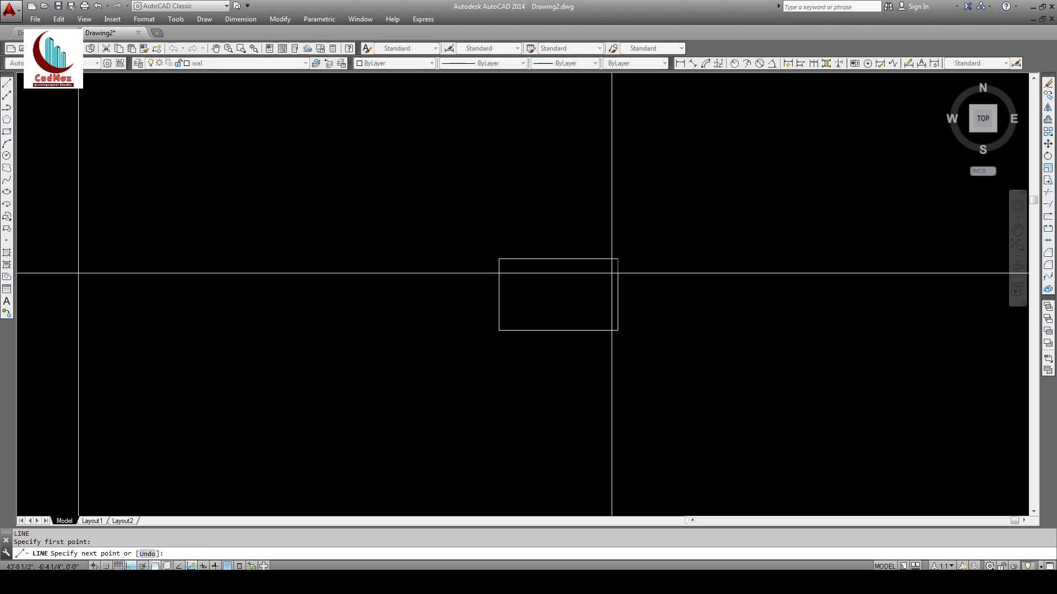
click(618, 330)
key(Return)
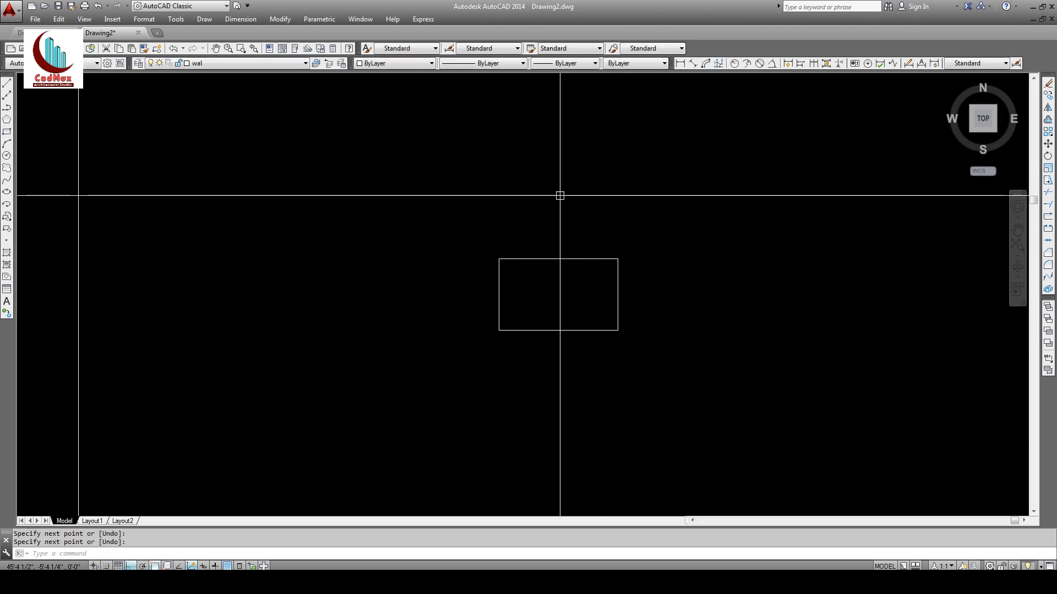
key(Return)
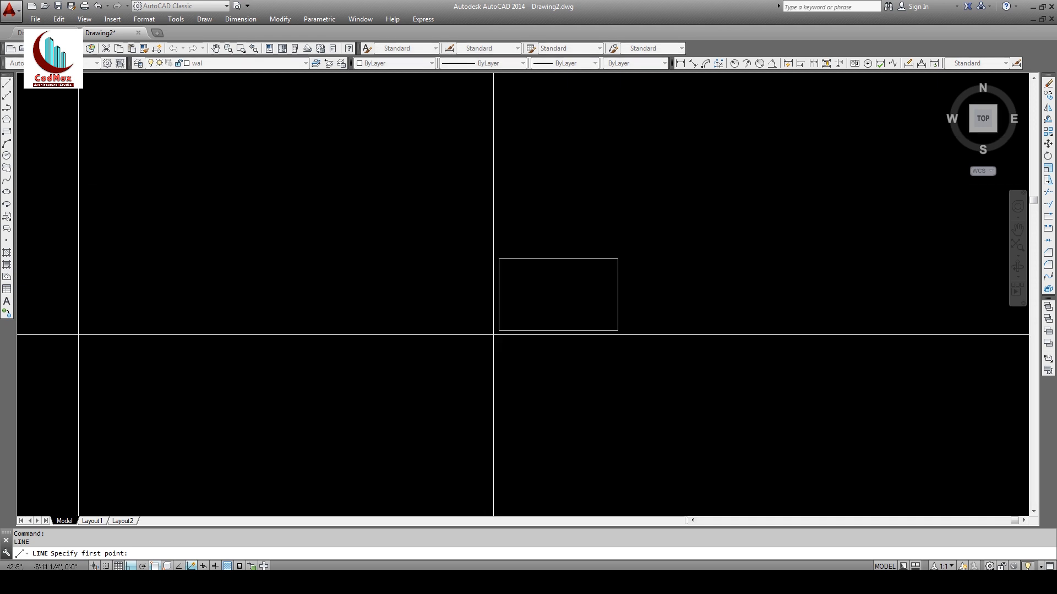
click(499, 330)
click(617, 330)
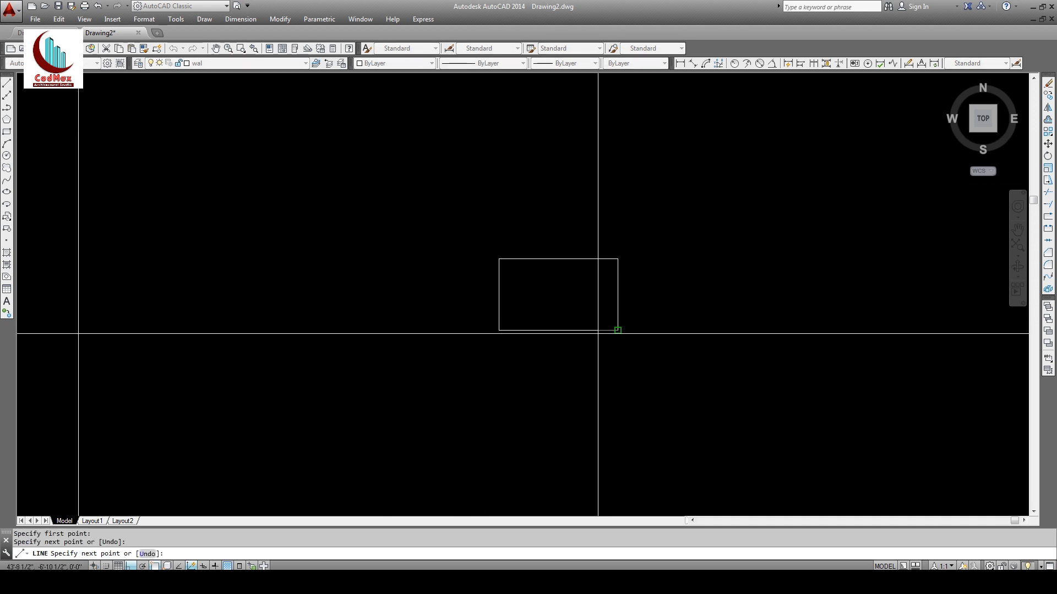
key(Return)
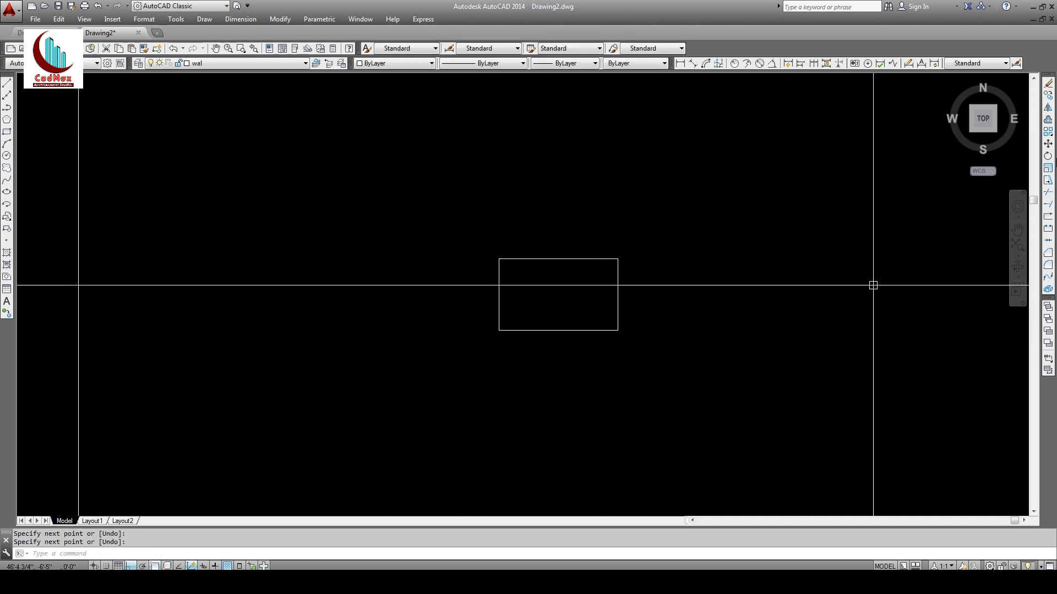
Step: Offset the bottom edge upward and the right edge leftward by 4.5, inside the rectangle
click(1047, 121)
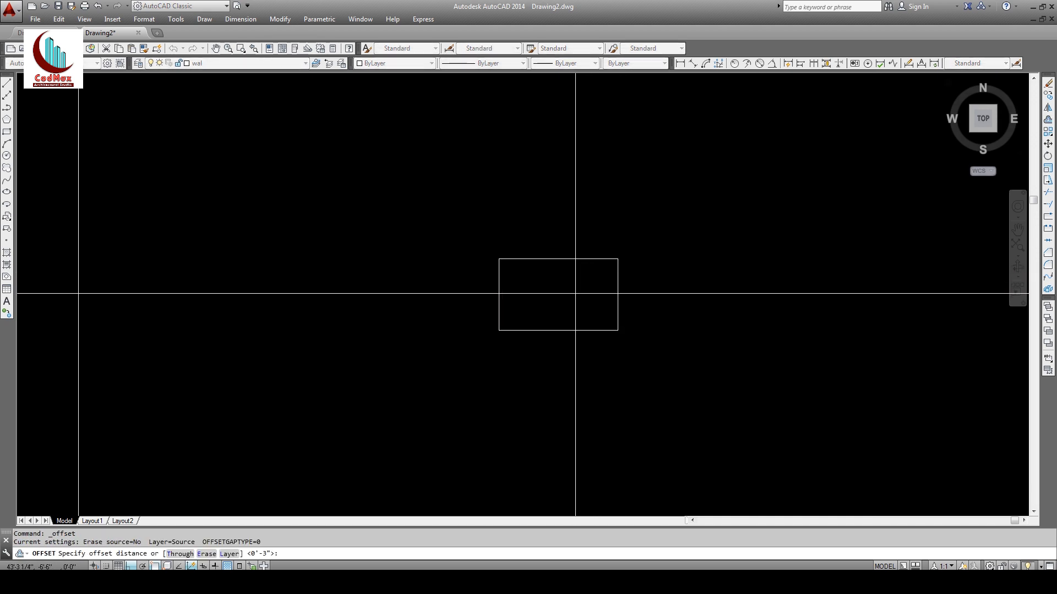
text(4.5)
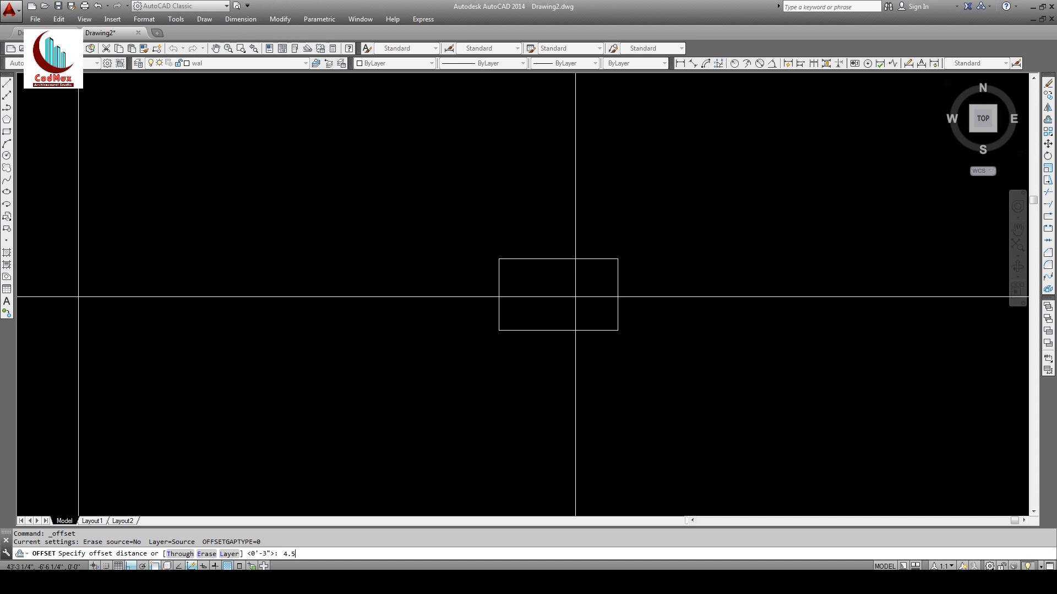
key(Return)
click(589, 331)
click(605, 307)
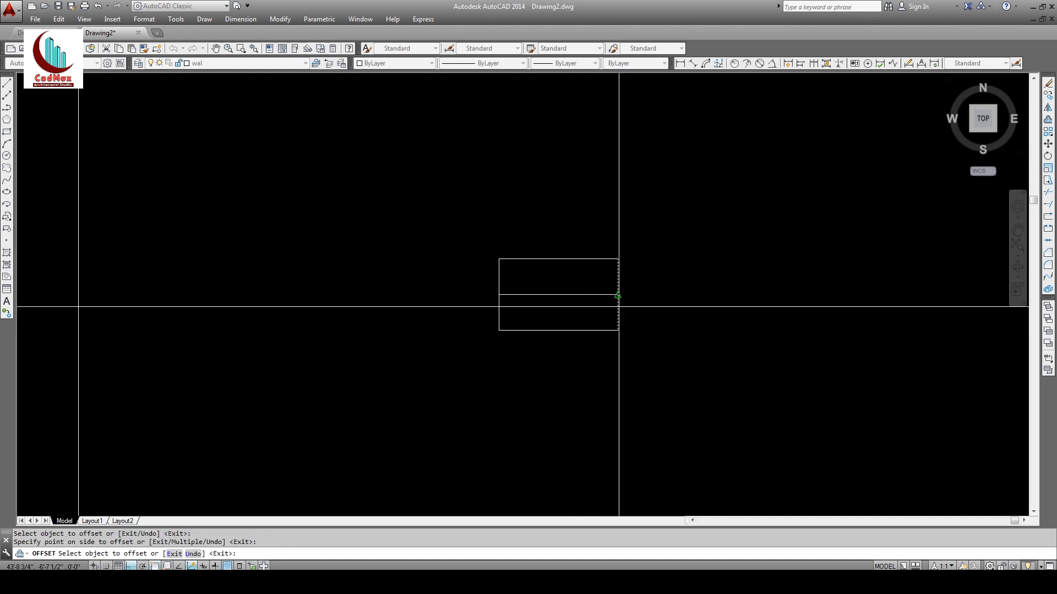
click(618, 295)
click(578, 304)
key(Return)
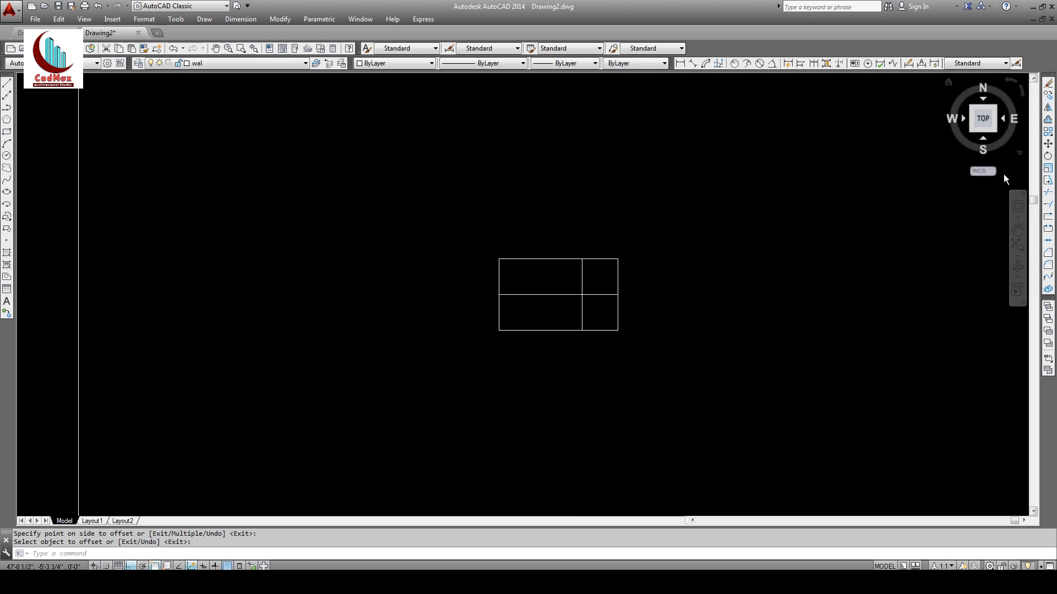
click(7, 156)
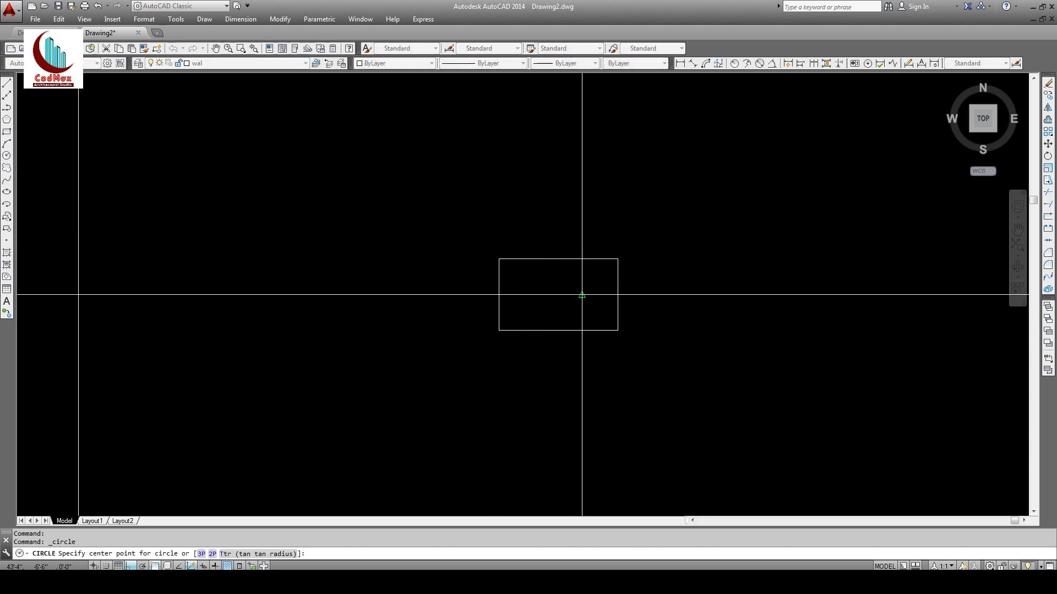
Step: Draw a diameter-3 circle centred where the guide lines cross
click(582, 294)
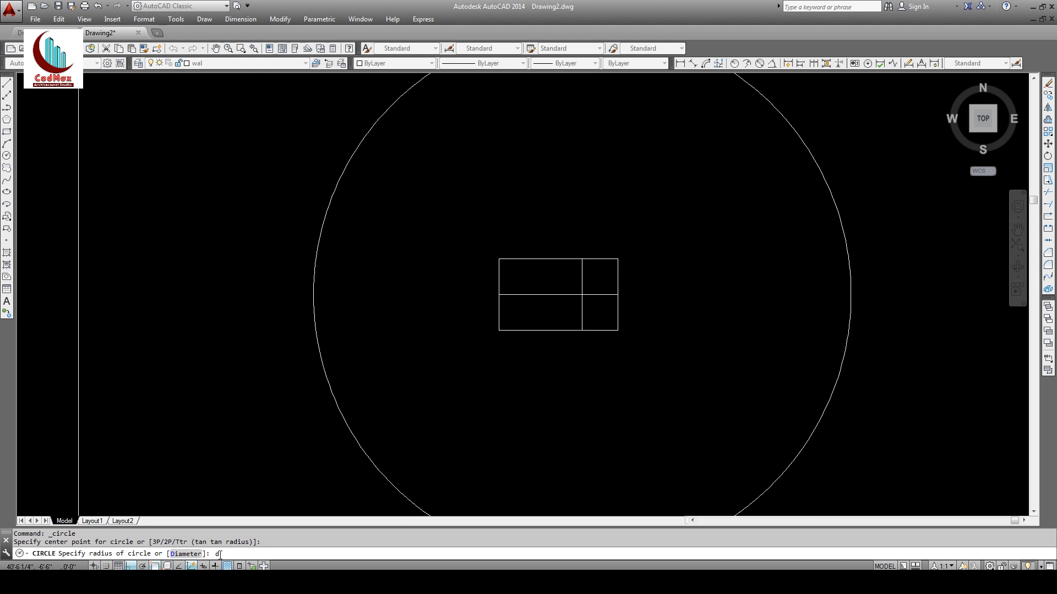
key(Return)
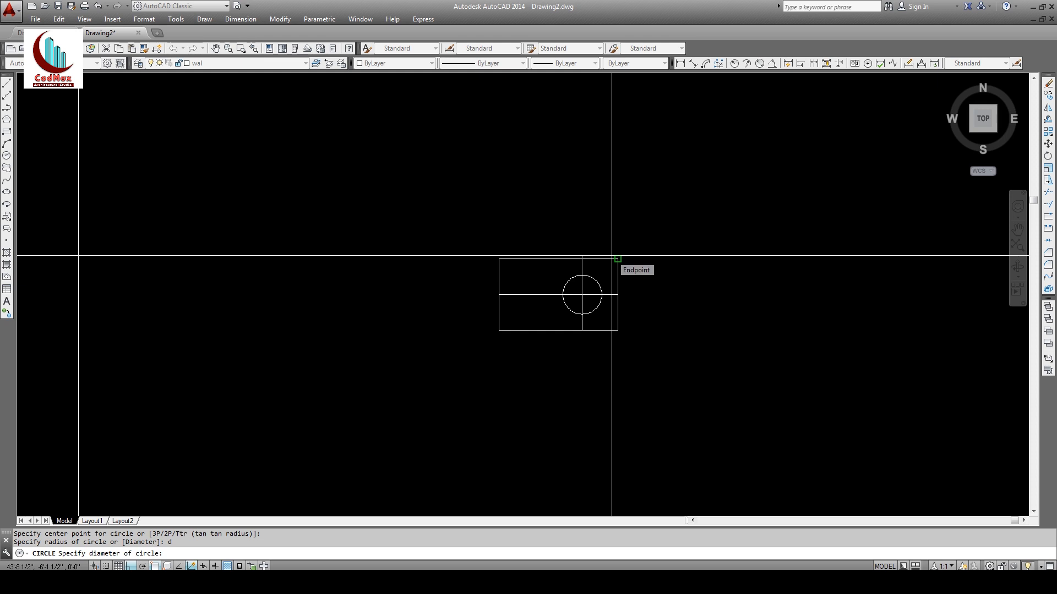
text(3)
key(Return)
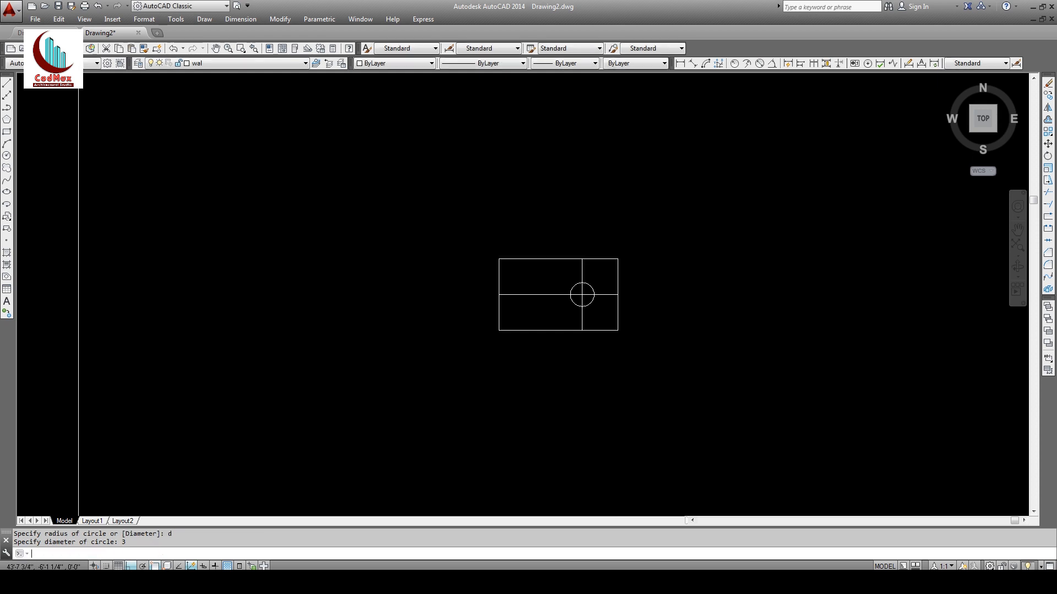
Step: Erase the two guide lines and the extra bottom and right lines
click(582, 272)
click(607, 295)
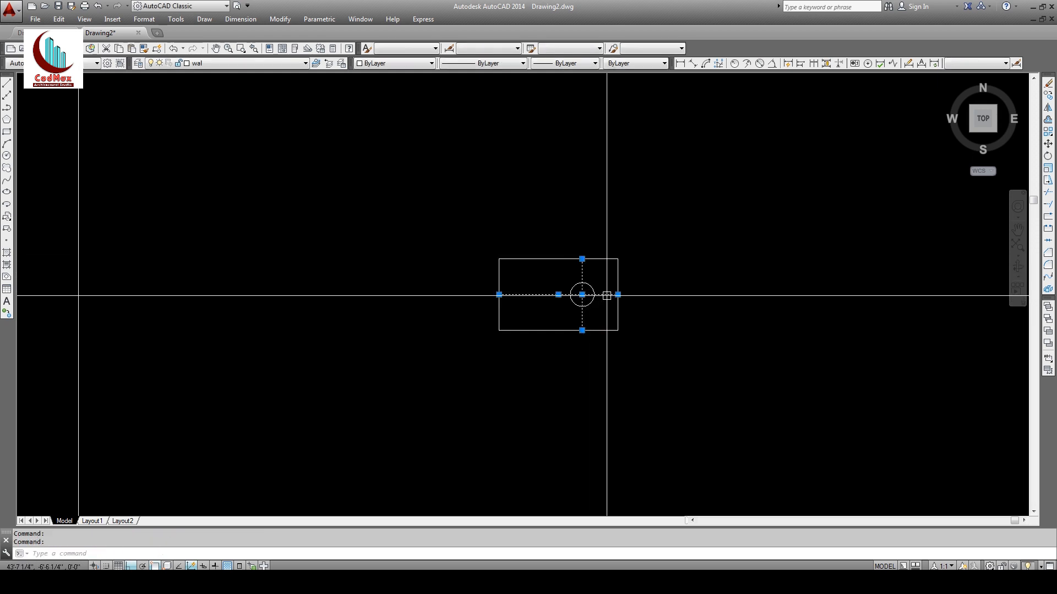
click(601, 330)
click(618, 311)
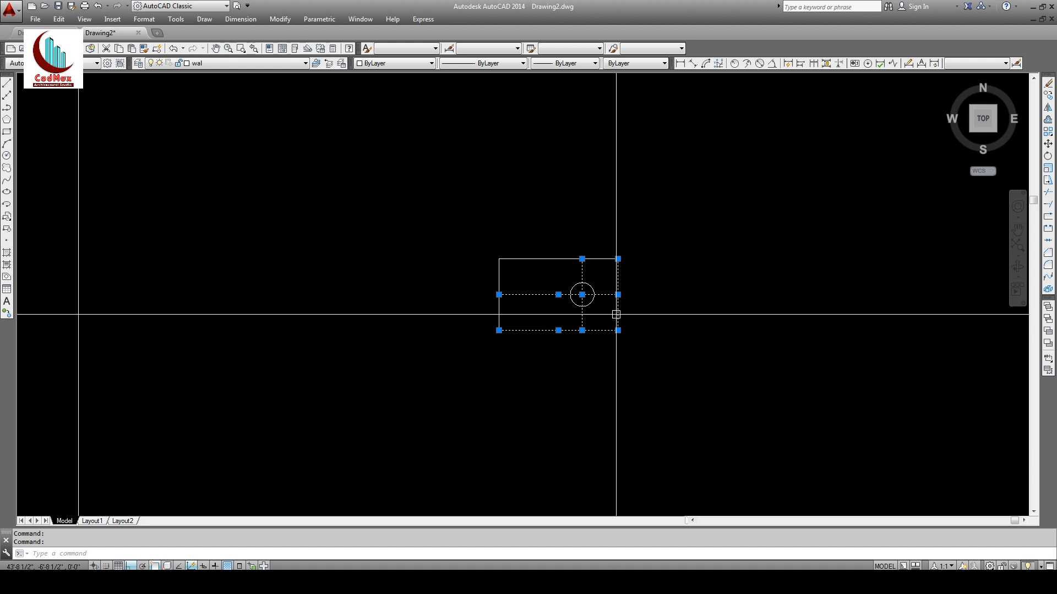
click(1047, 83)
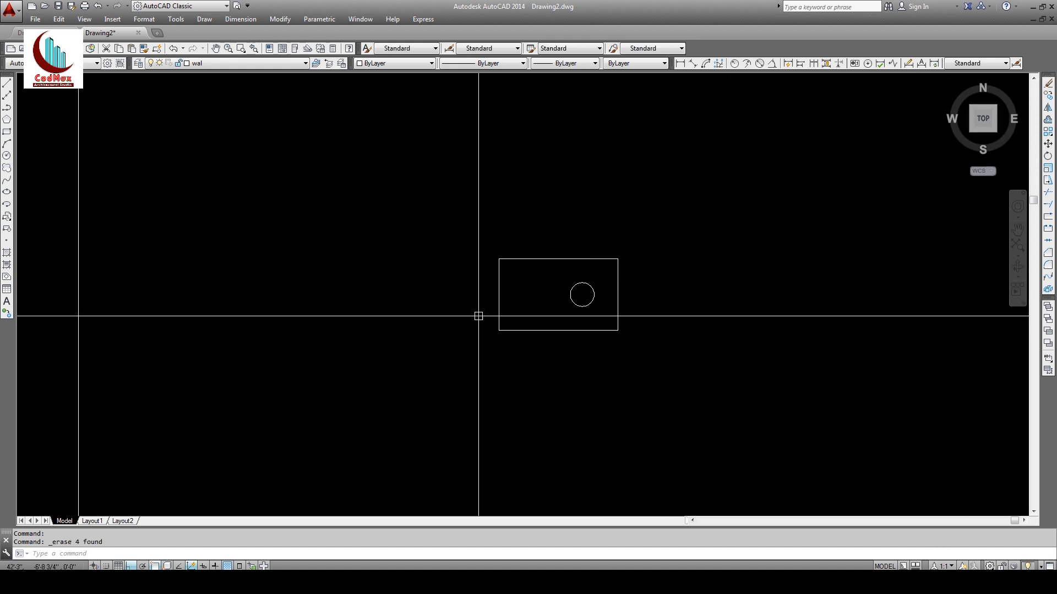
Step: Move the rectangle and circle onto the col layer
click(478, 247)
click(628, 350)
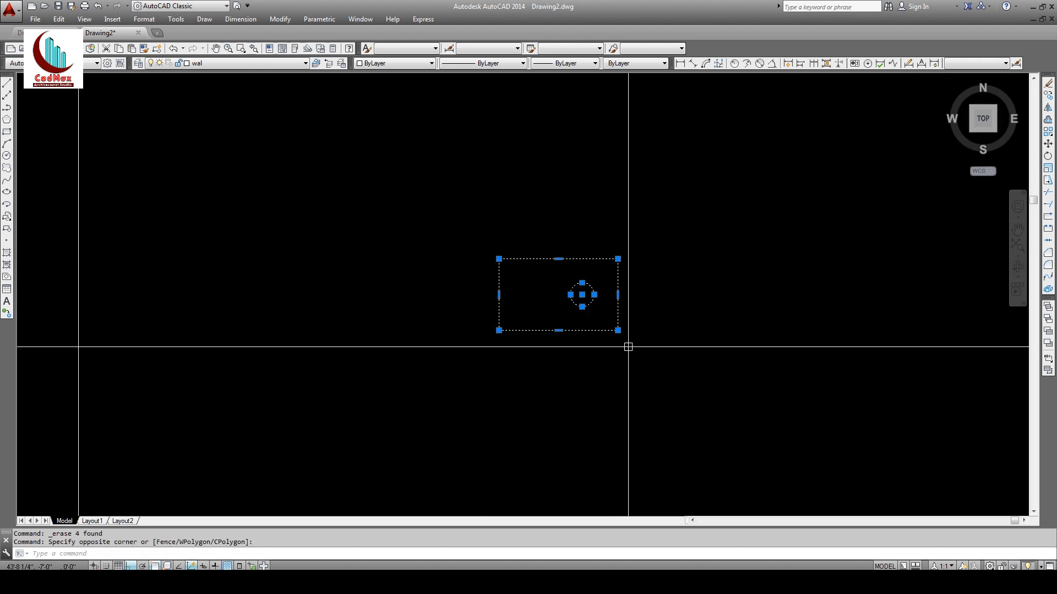
click(255, 64)
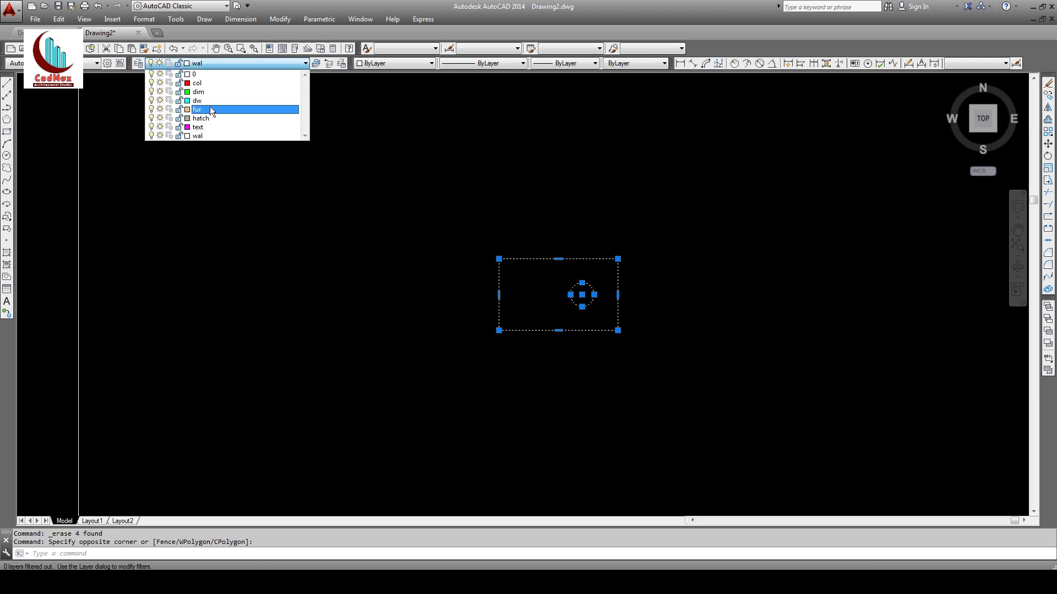
click(198, 83)
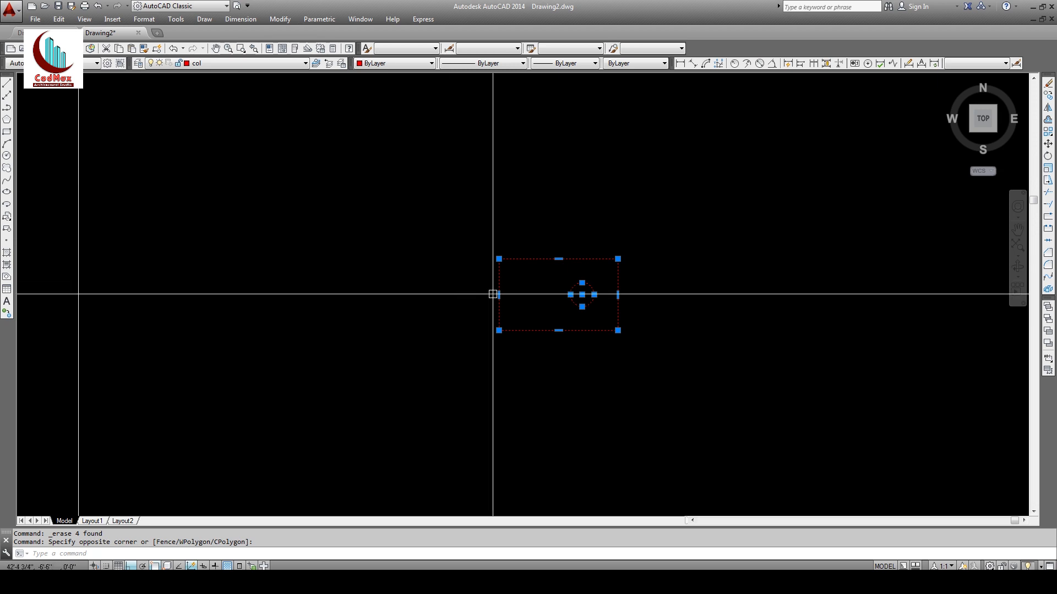
key(Escape)
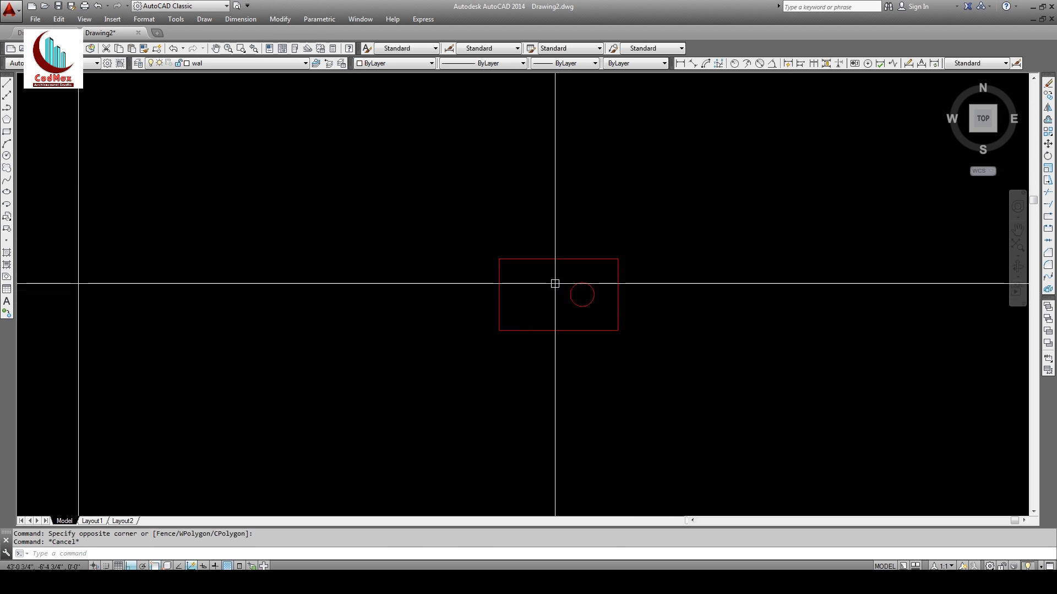
middle_drag(538, 308, 536, 304)
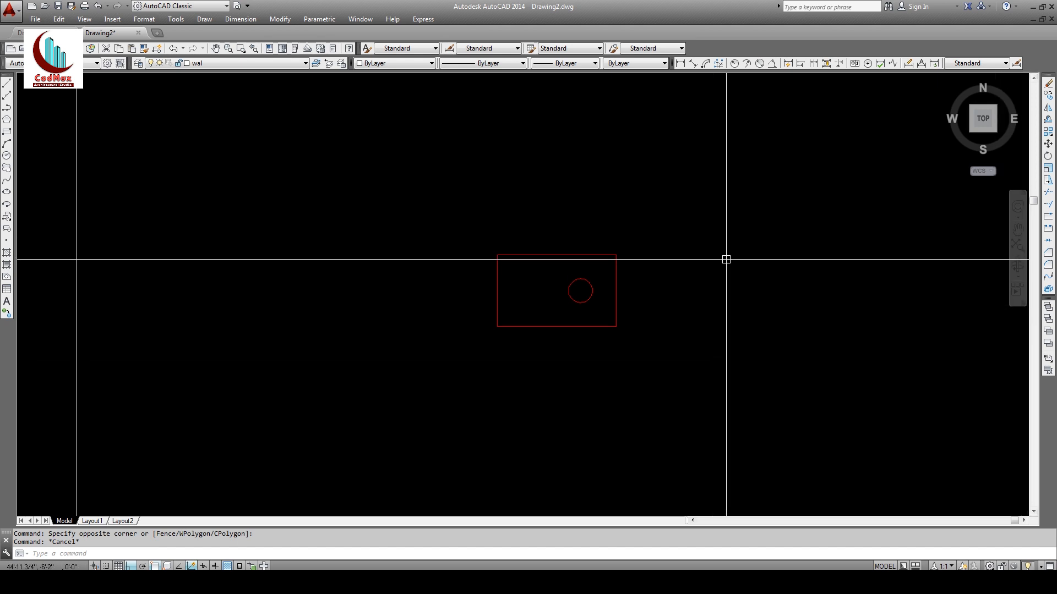
Step: Hatch the area between rectangle and circle with the SOLID pattern
click(6, 254)
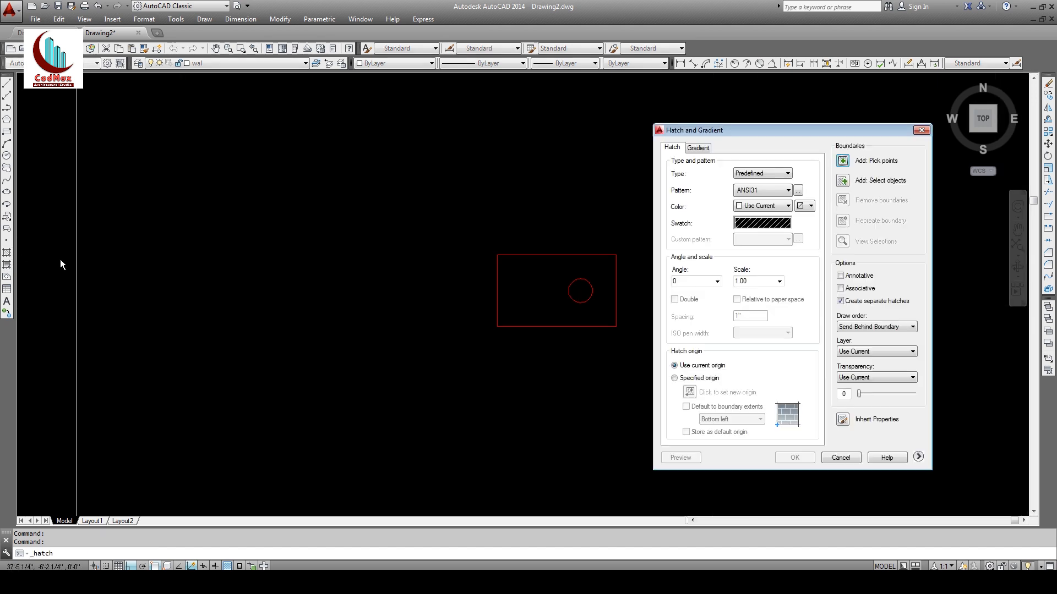
click(756, 223)
click(494, 192)
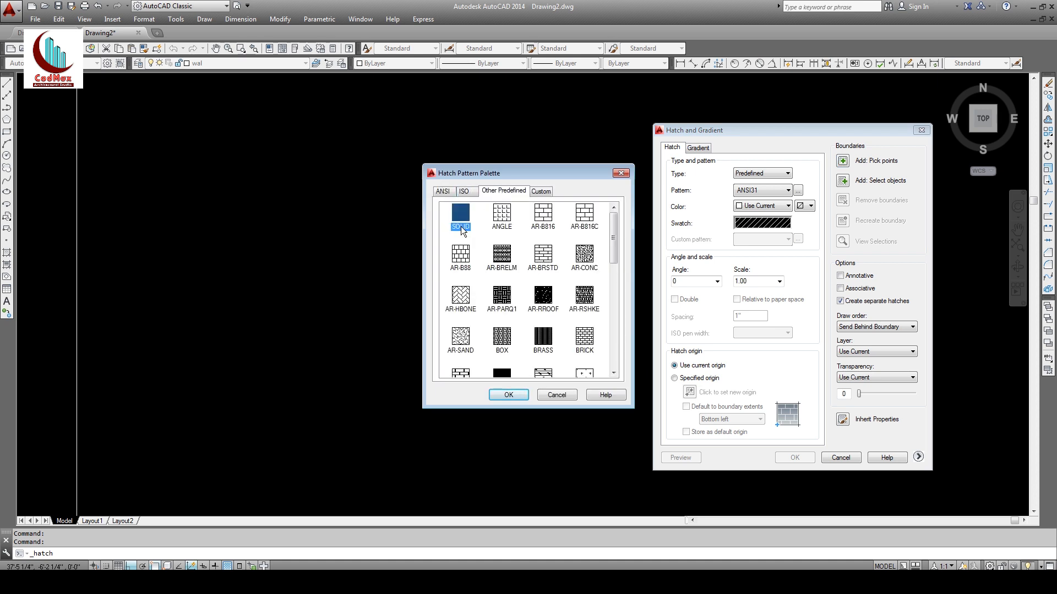
click(507, 396)
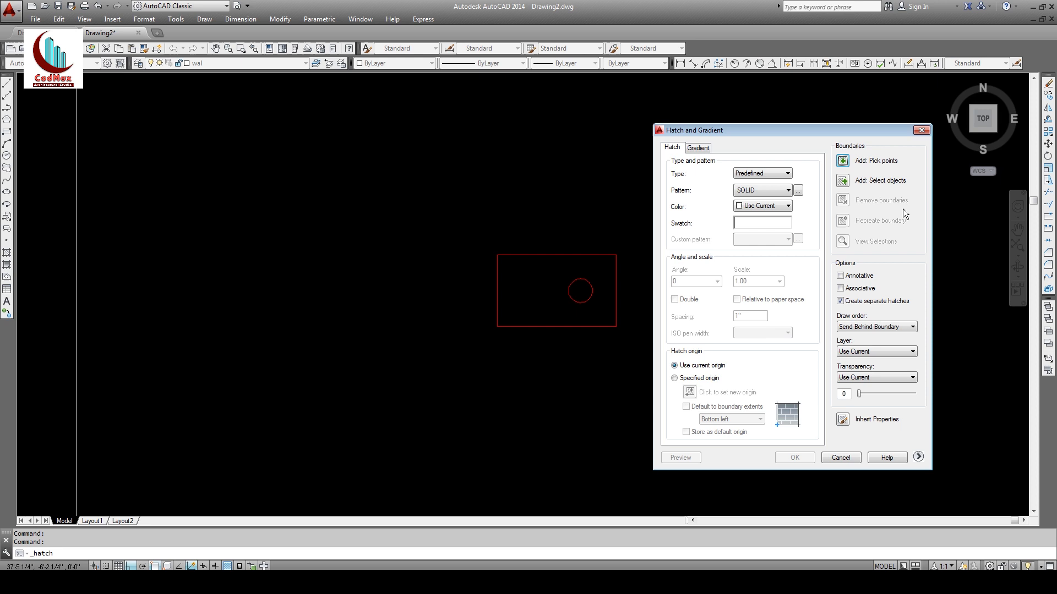
click(842, 162)
click(609, 306)
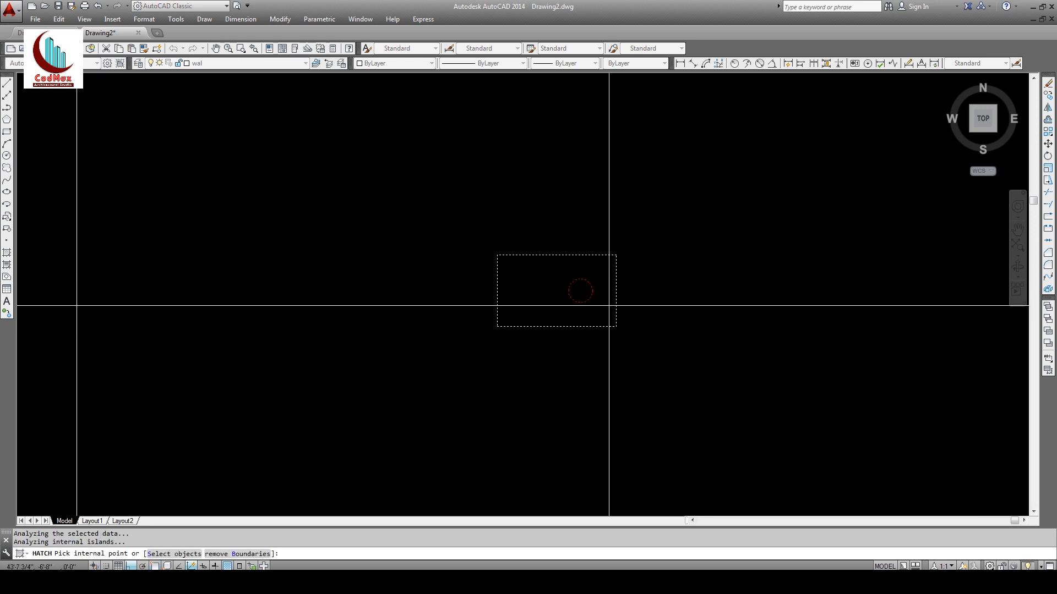
key(Return)
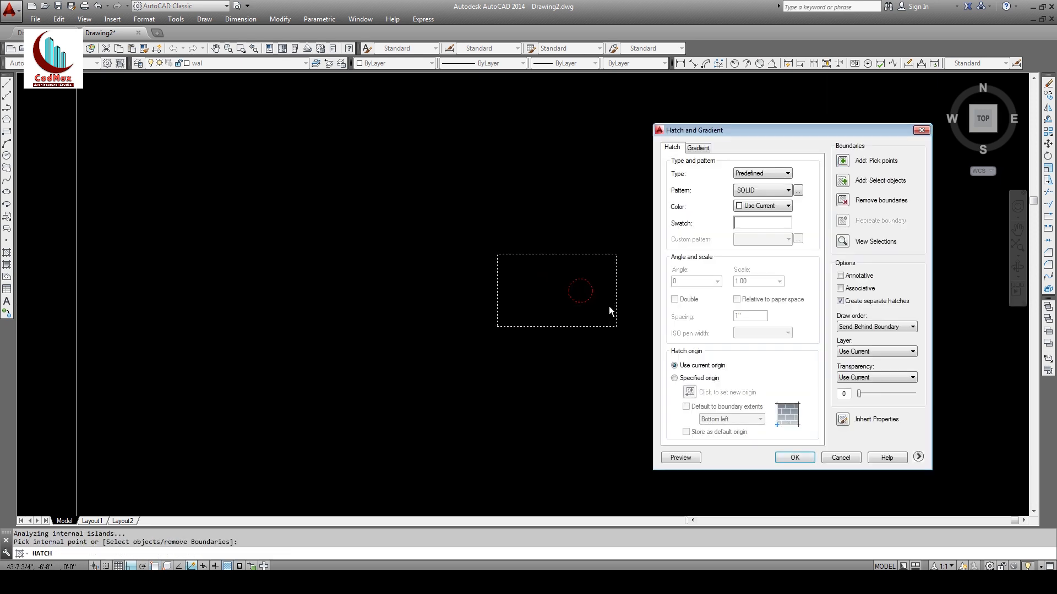
click(801, 458)
Step: Put the new solid hatch on the red col layer
click(626, 271)
click(342, 163)
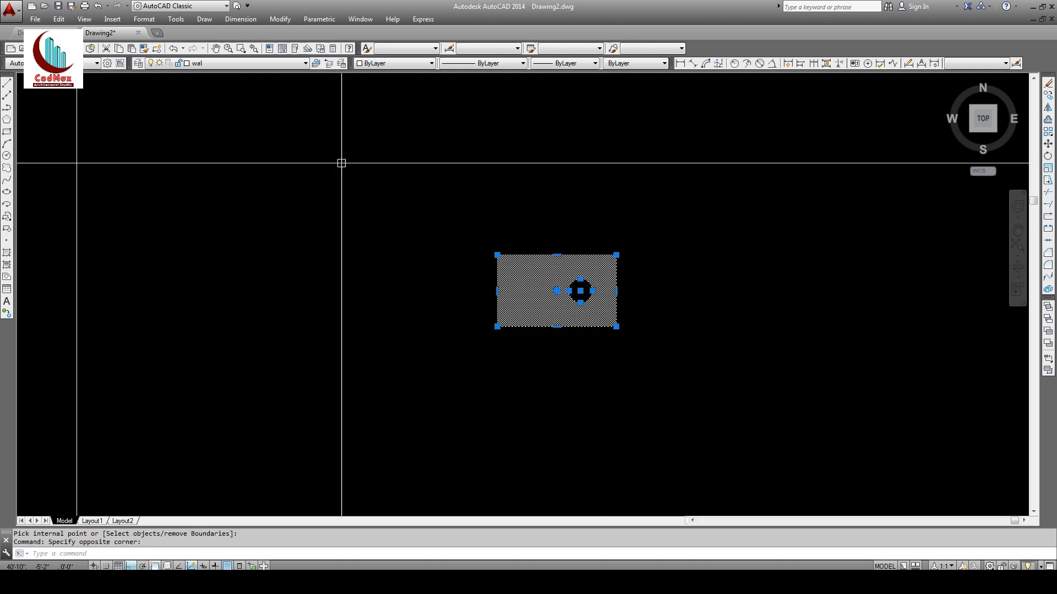
click(237, 63)
click(197, 83)
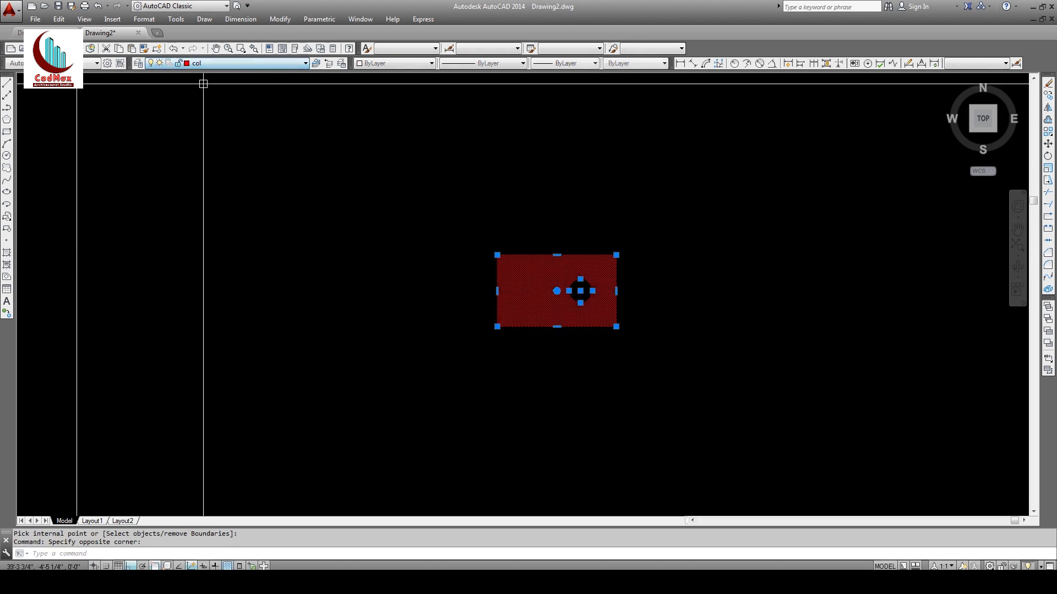
key(Escape)
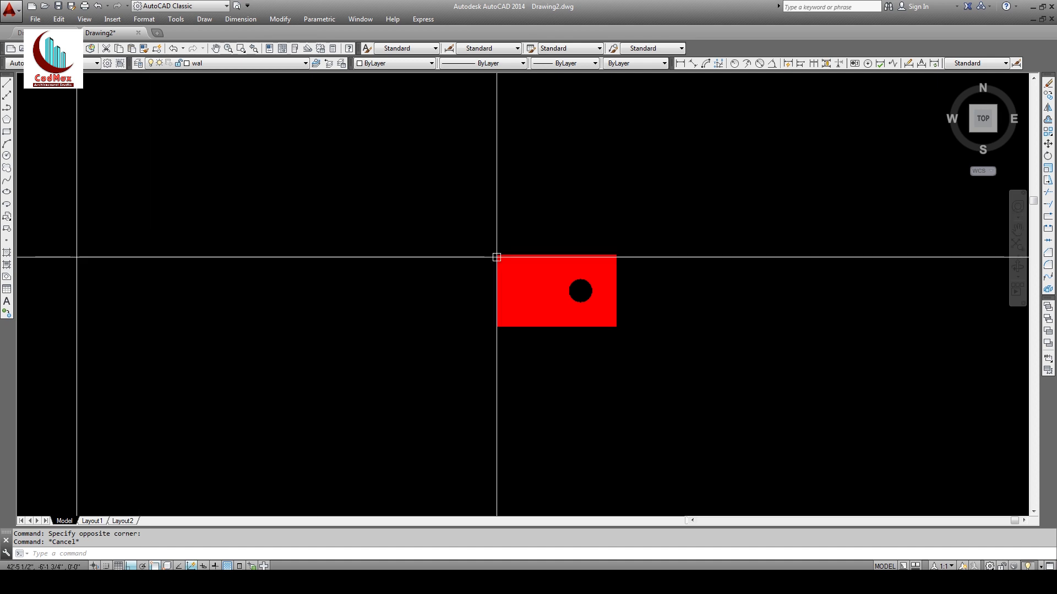
Step: Copy the red column to the top-right corner of the outer wall
text(z)
key(Return)
key(Return)
drag(565, 200, 554, 457)
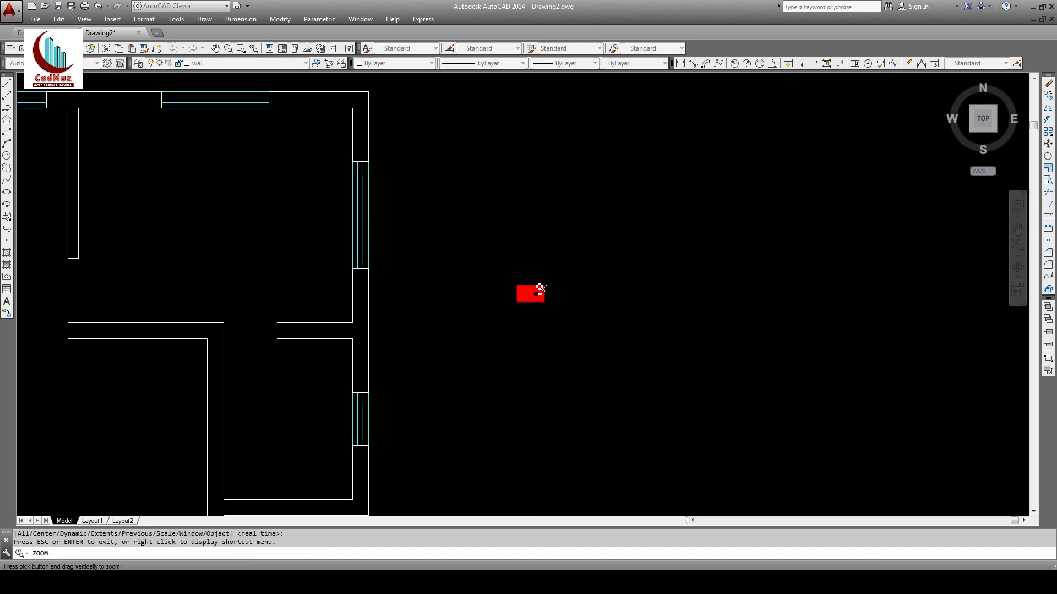
drag(523, 243, 500, 315)
mouse_move(501, 315)
middle_down()
mouse_move(710, 281)
mouse_move(699, 240)
middle_up()
key(Escape)
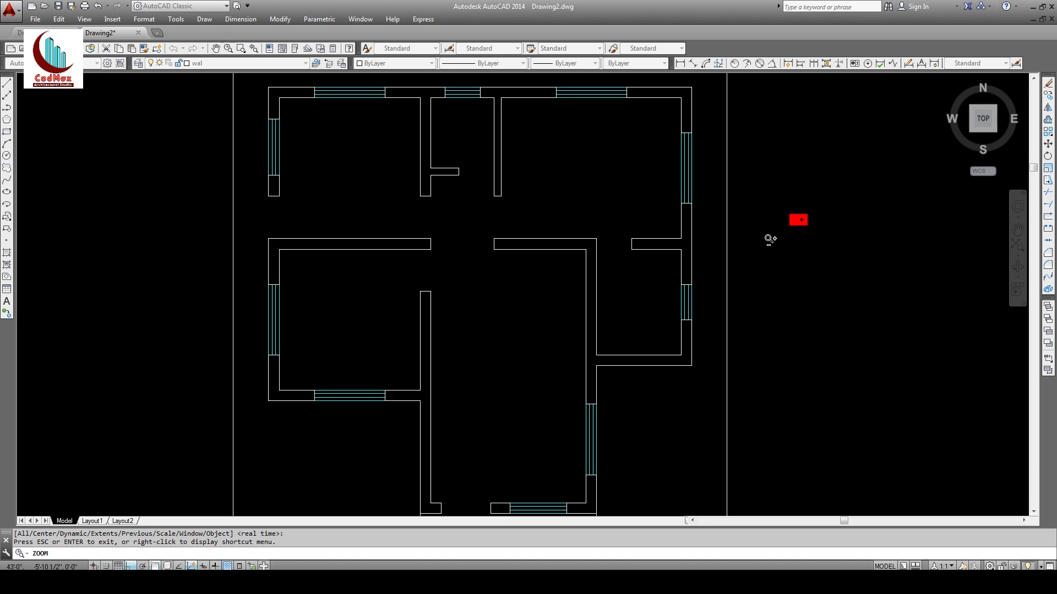
scroll(734, 281, down, 1)
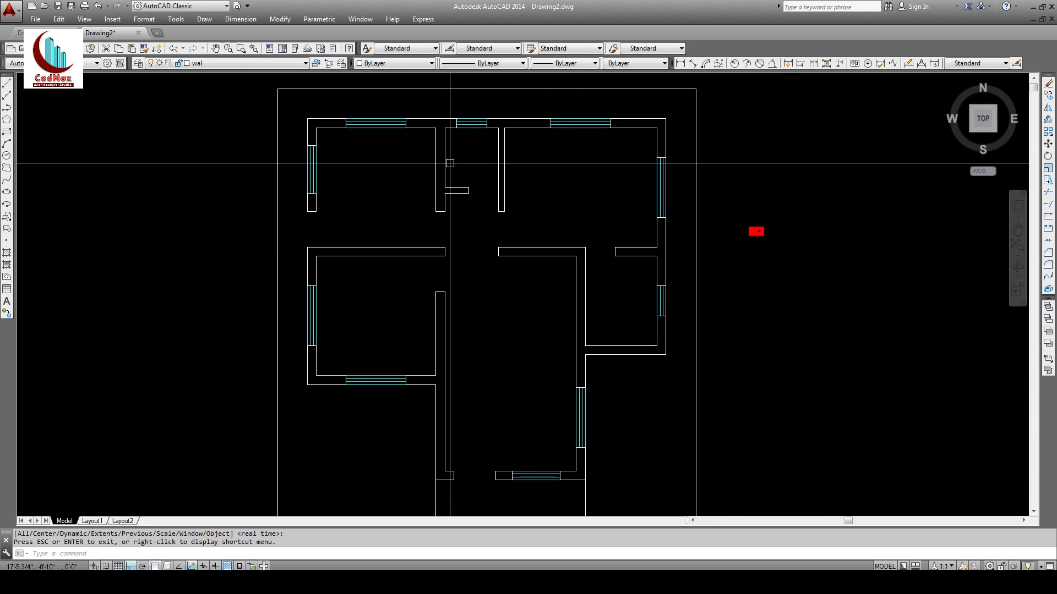
click(1048, 95)
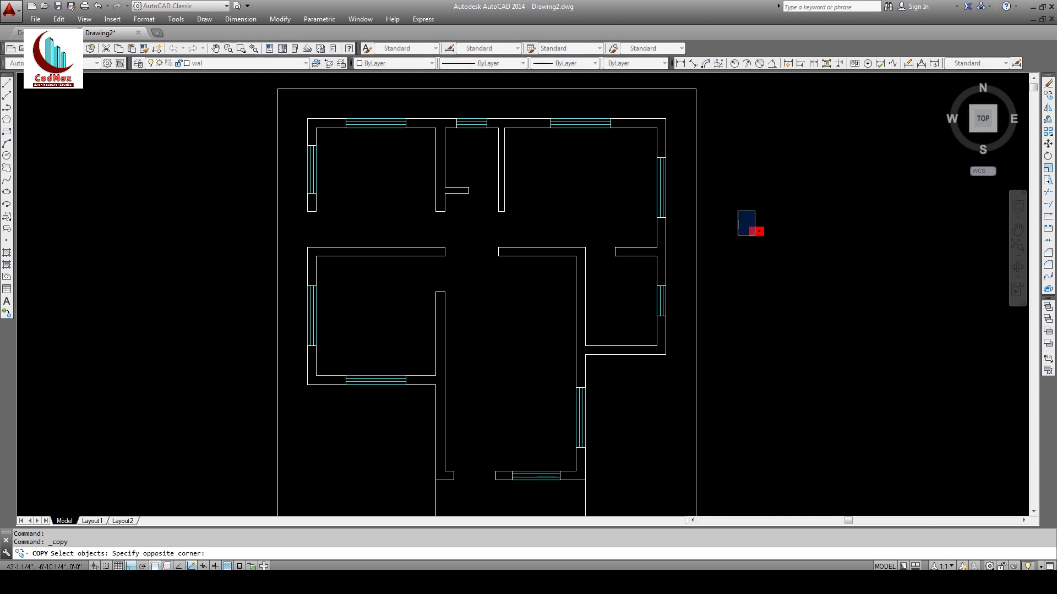
key(Return)
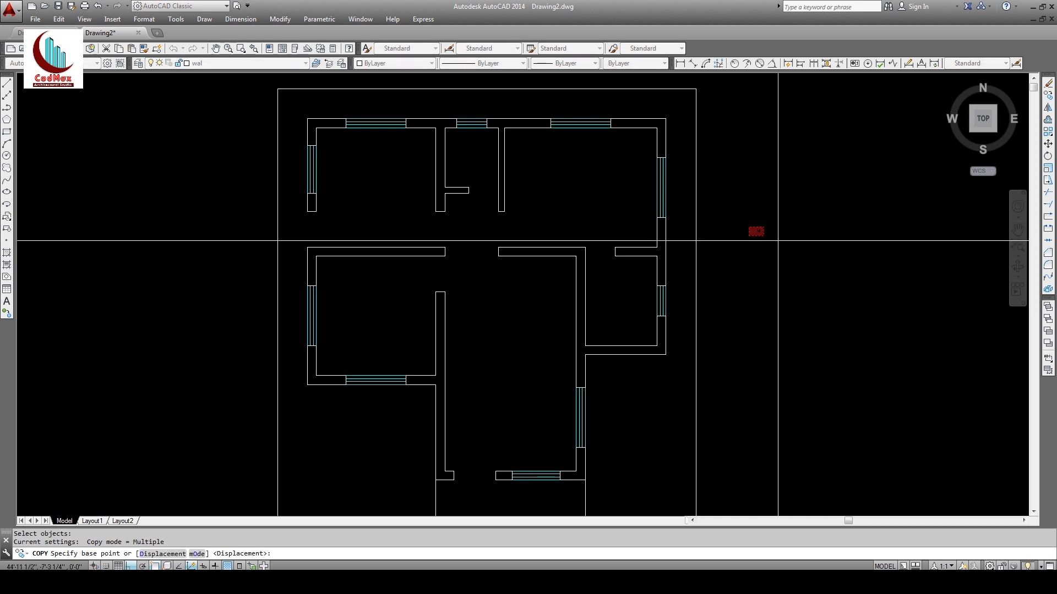
click(763, 226)
click(763, 122)
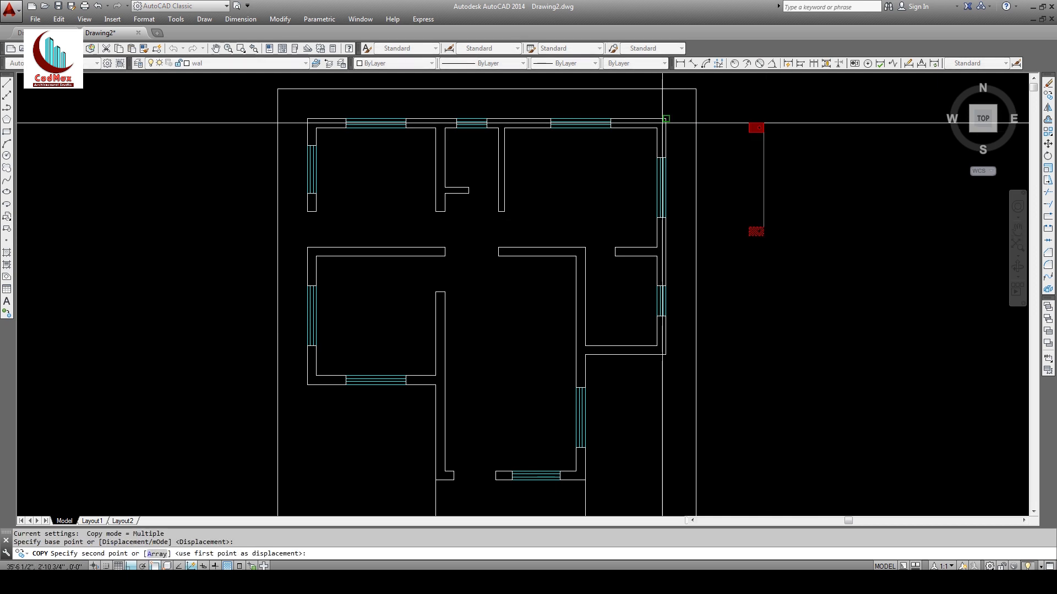
key(Escape)
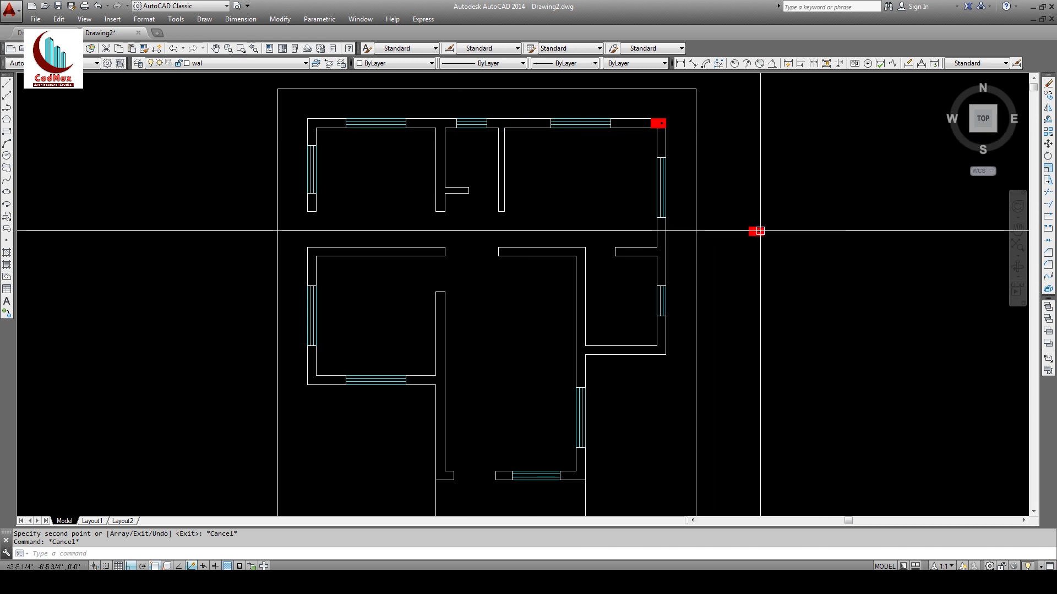
Step: Window-zoom onto the plan's upper rooms
text(z)
key(Return)
click(285, 100)
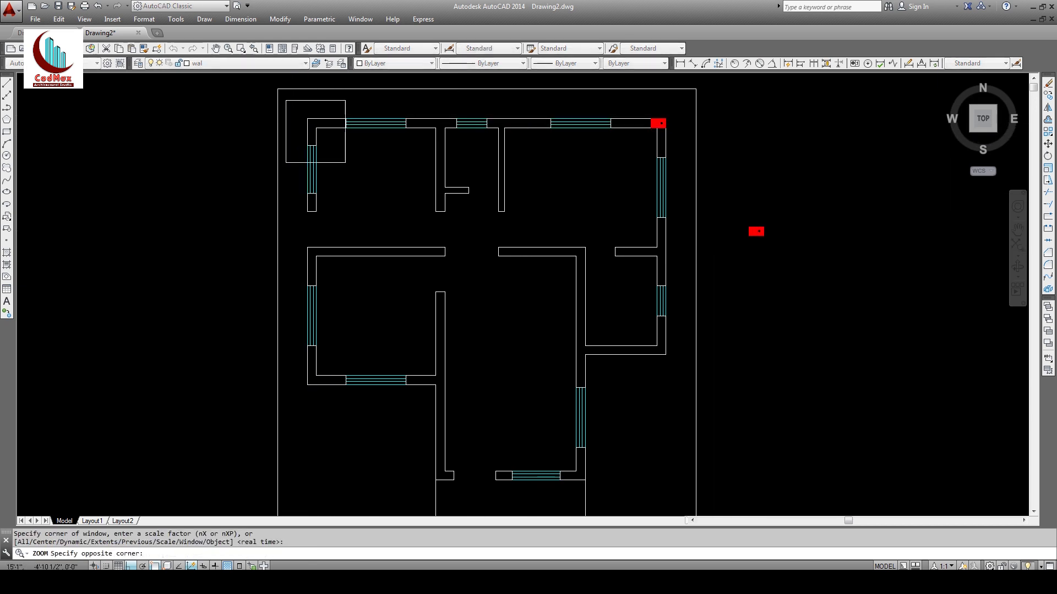
click(841, 406)
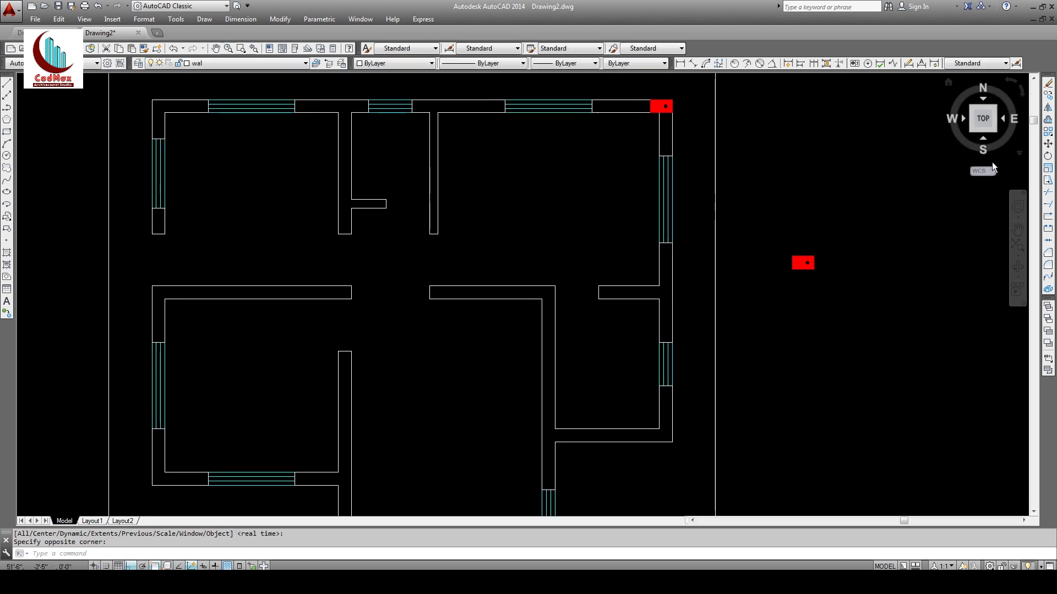
Step: Rotate the loose red column to its new orientation
click(1049, 157)
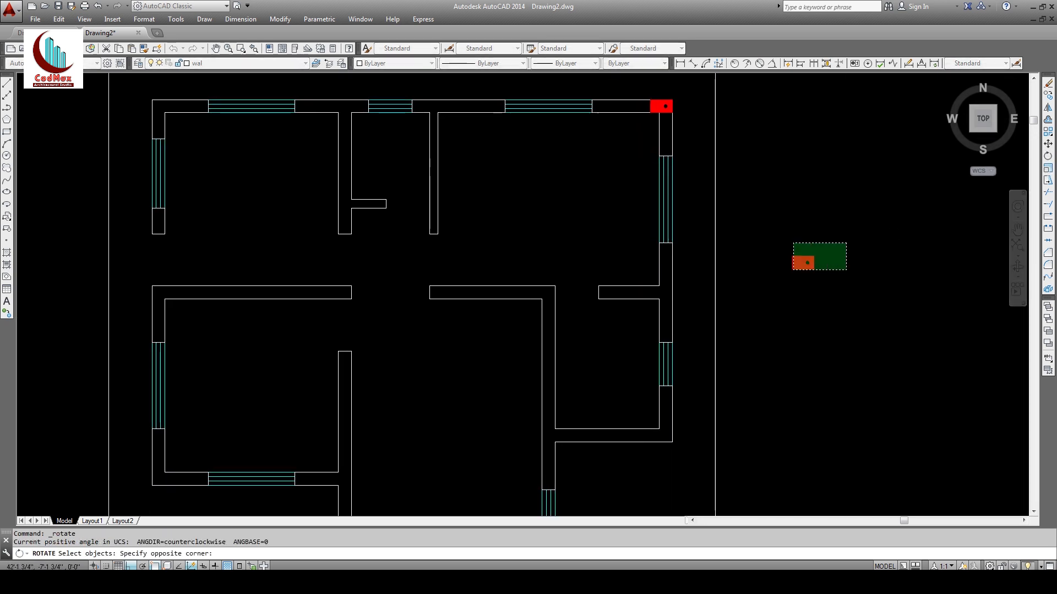
click(792, 269)
key(Return)
click(814, 271)
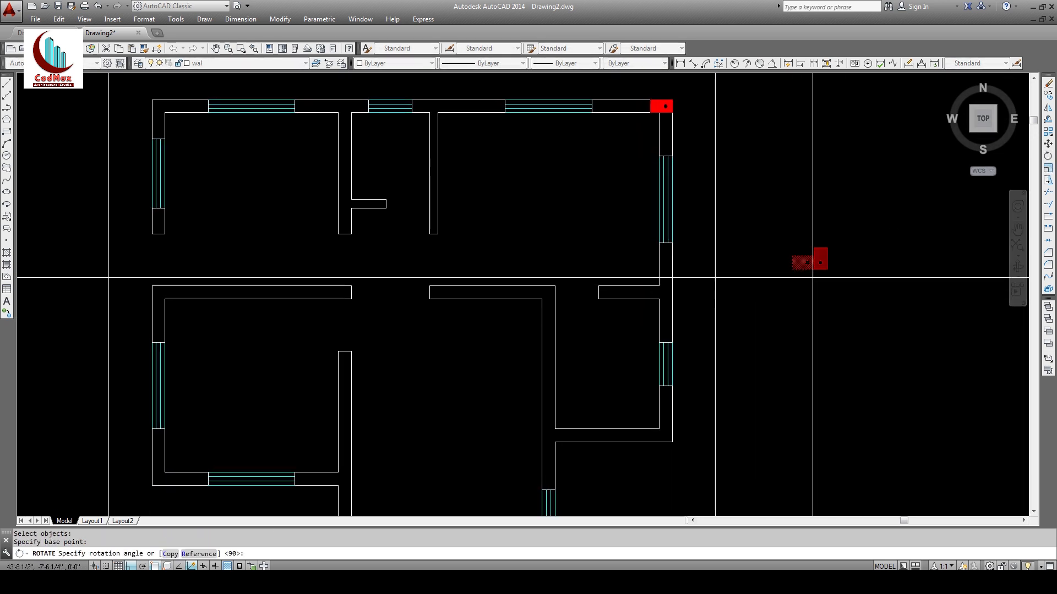
click(764, 248)
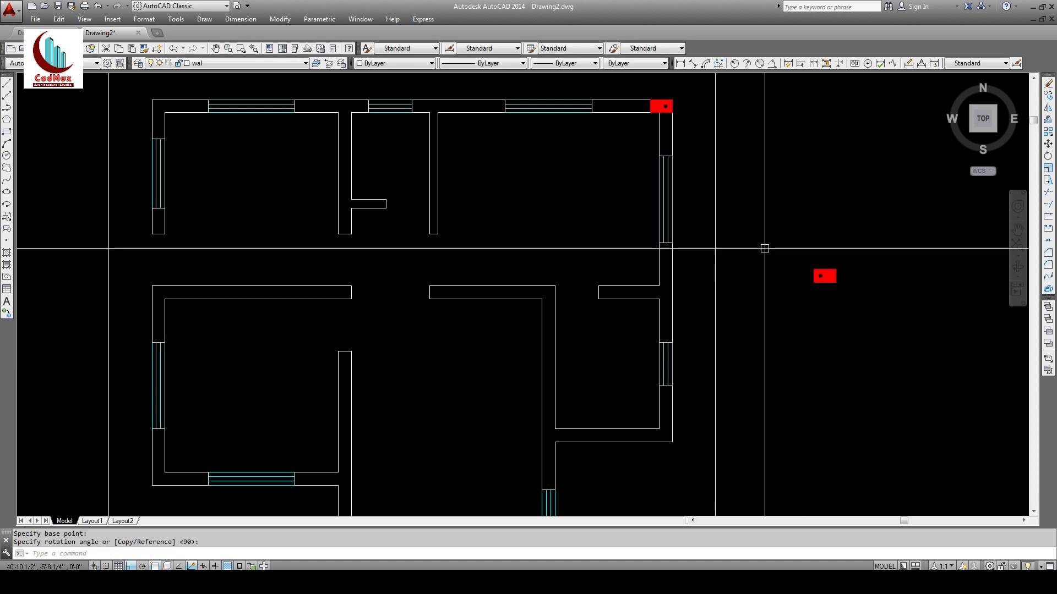
Step: Copy the loose column to a junction on the top wall
click(1047, 95)
click(804, 262)
click(867, 300)
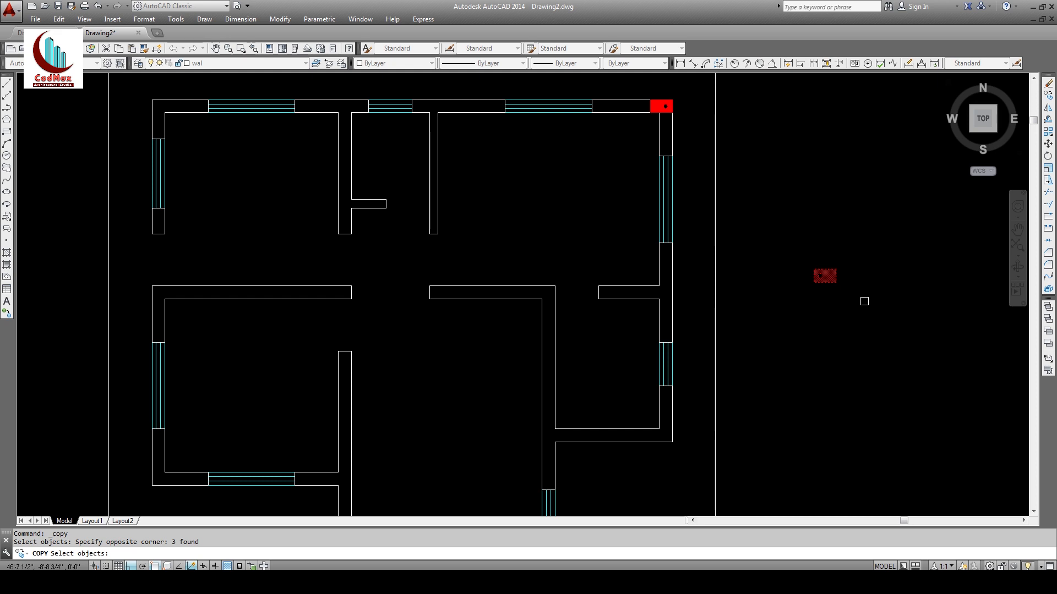
key(Return)
click(814, 283)
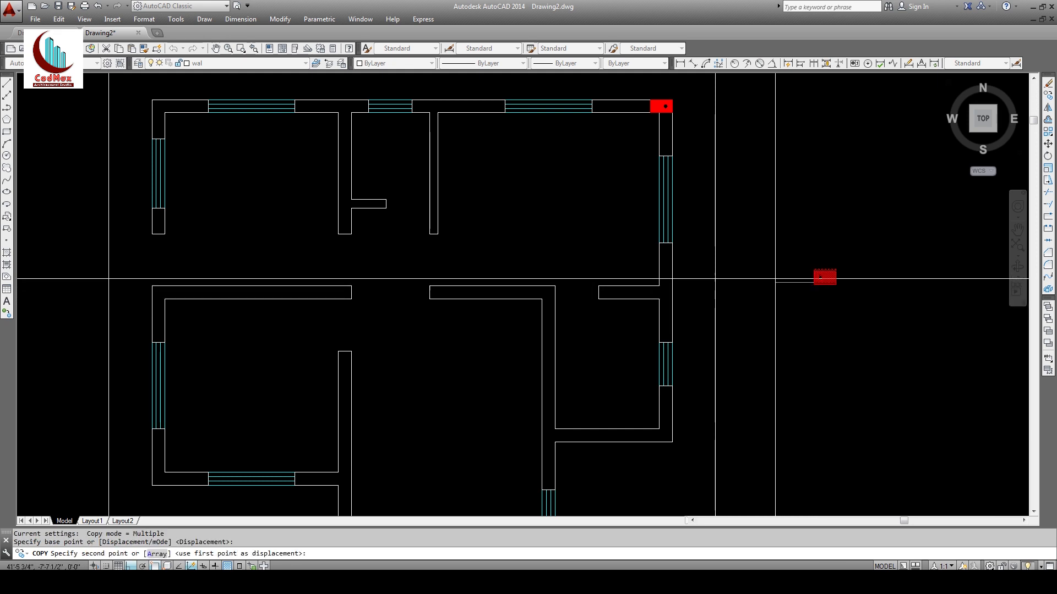
click(430, 112)
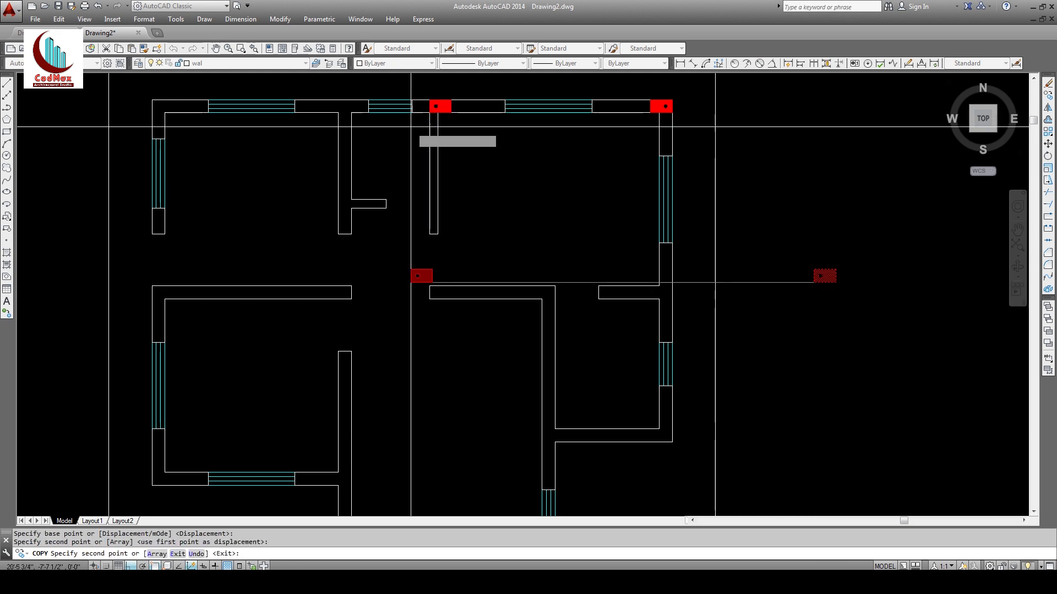
key(Escape)
key(Escape)
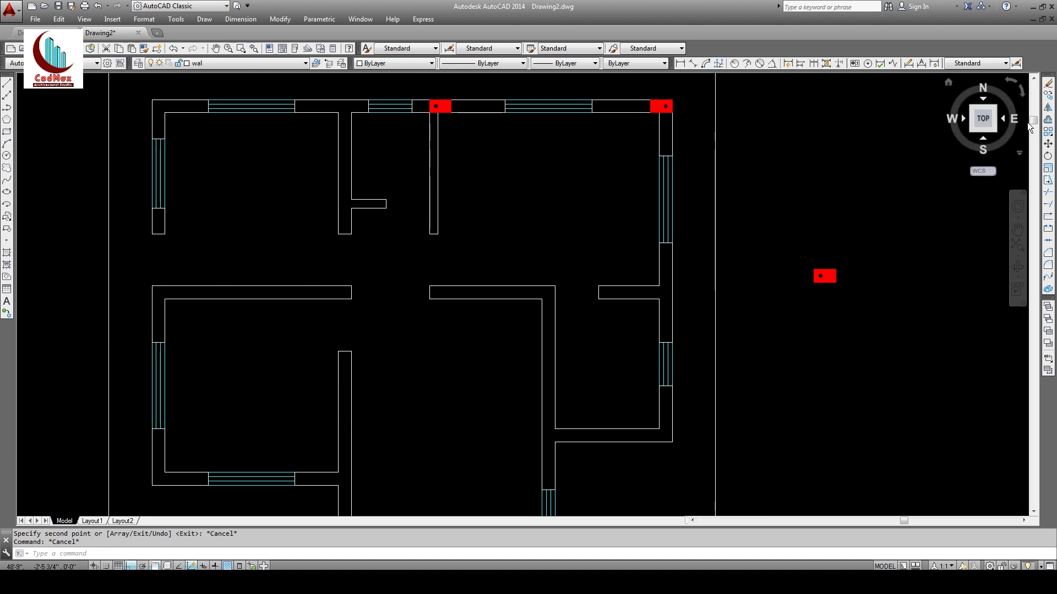
click(1048, 96)
click(805, 254)
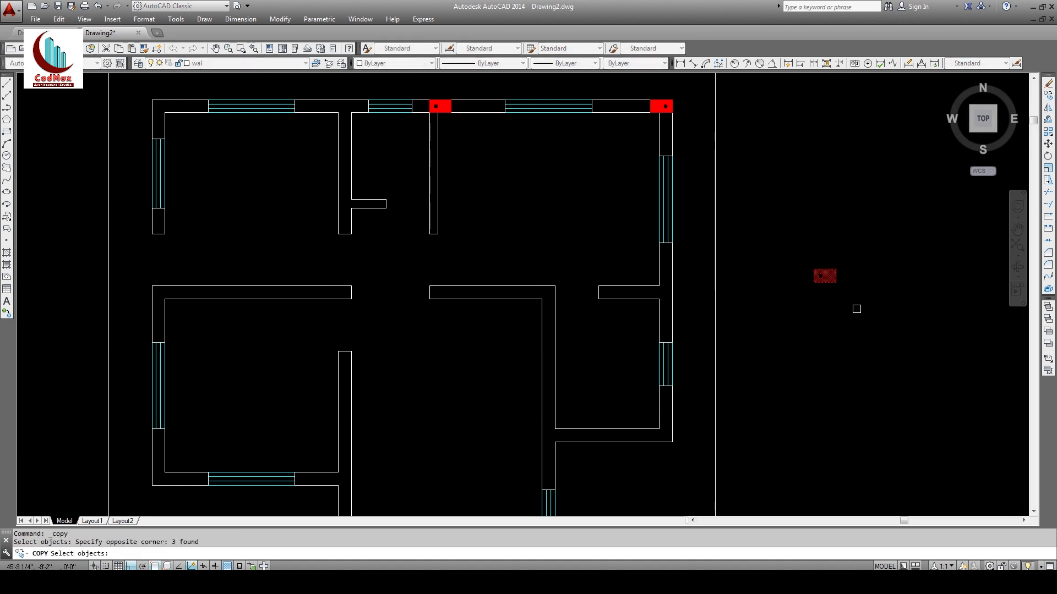
key(Return)
click(814, 283)
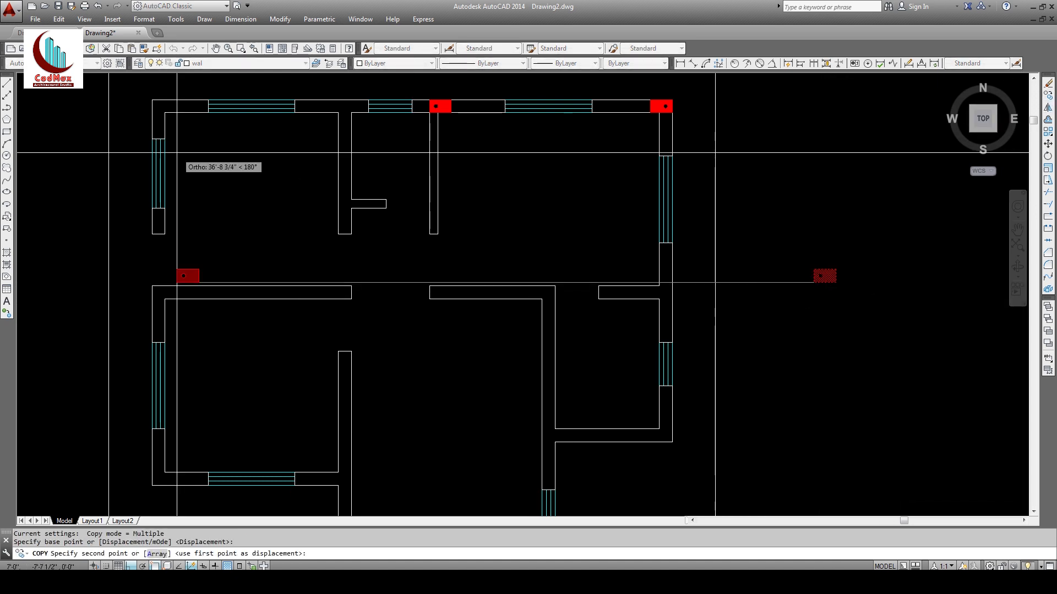
key(Escape)
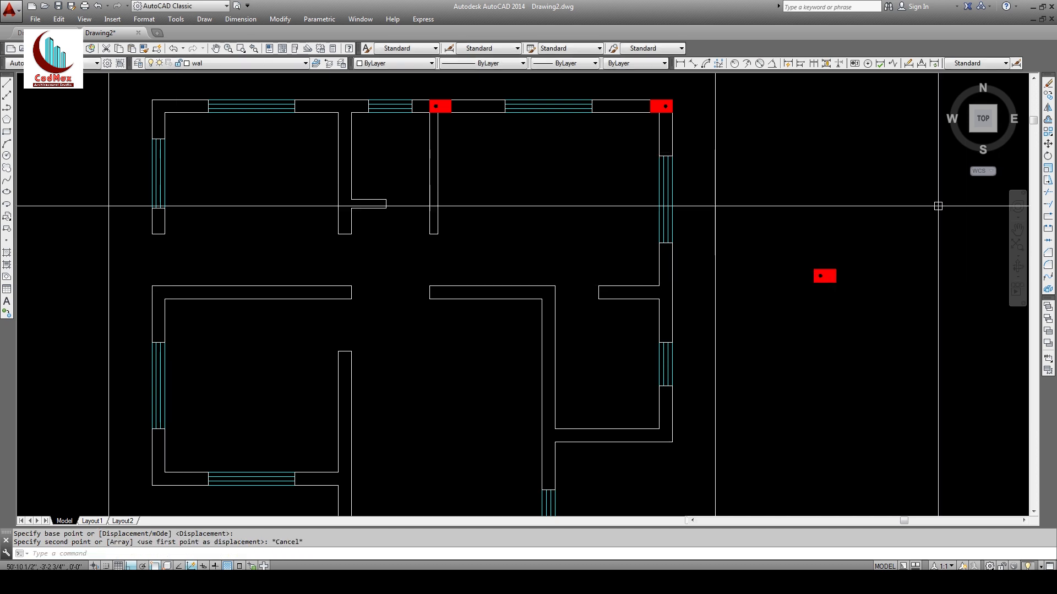
Step: Copy columns to the top-left wall corner and another top wall junction
click(1048, 96)
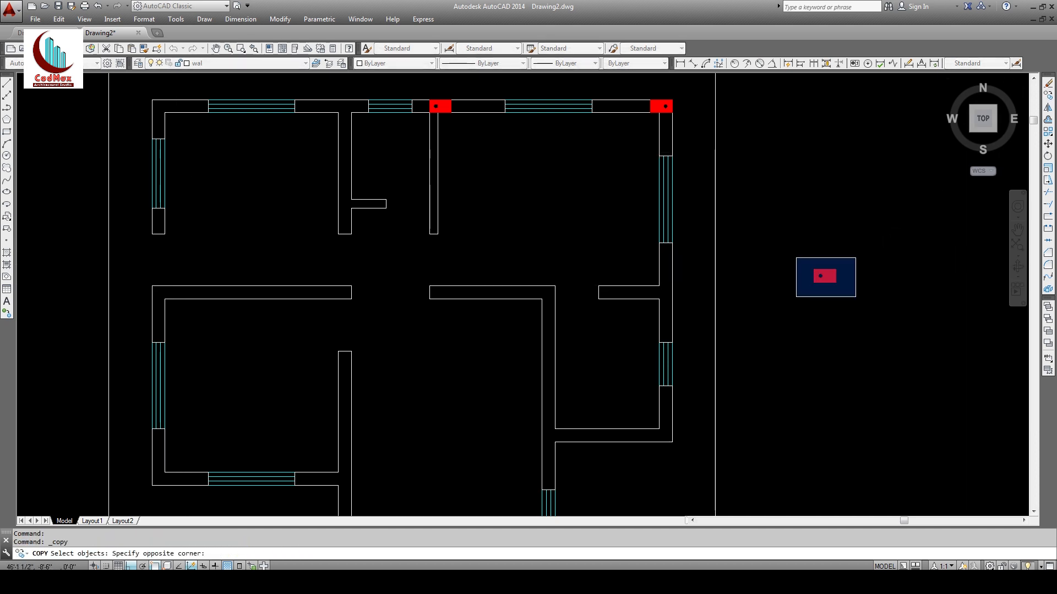
click(856, 297)
key(Return)
click(813, 269)
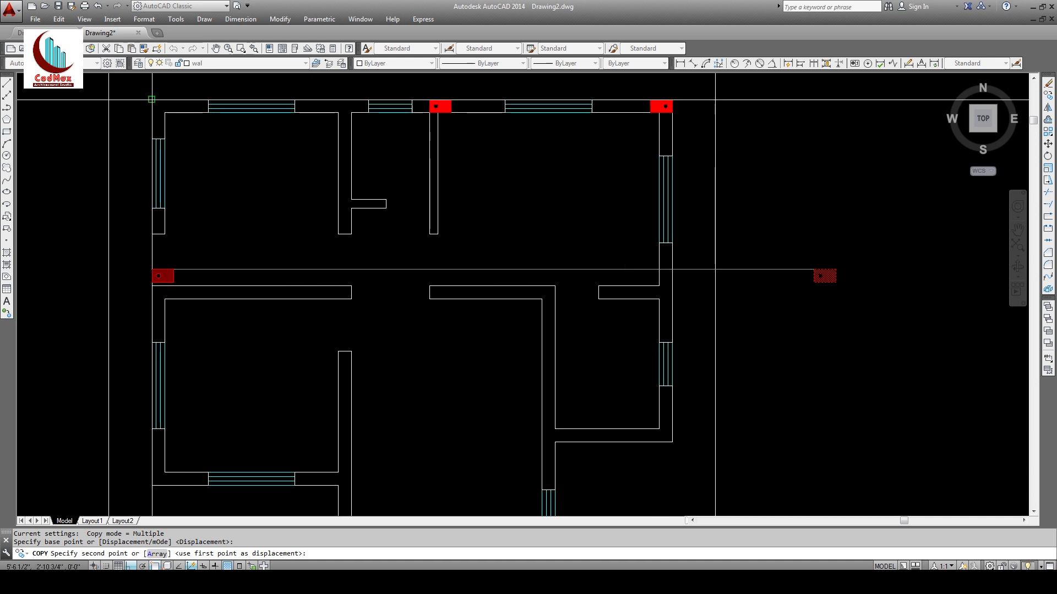
click(152, 99)
key(Return)
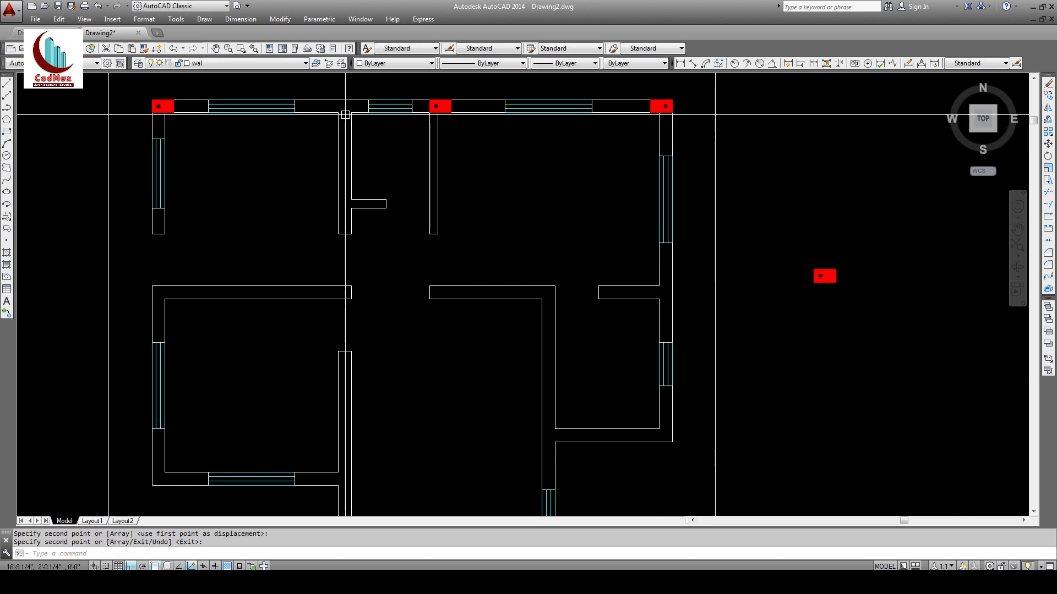
click(651, 106)
key(Return)
key(Return)
click(633, 91)
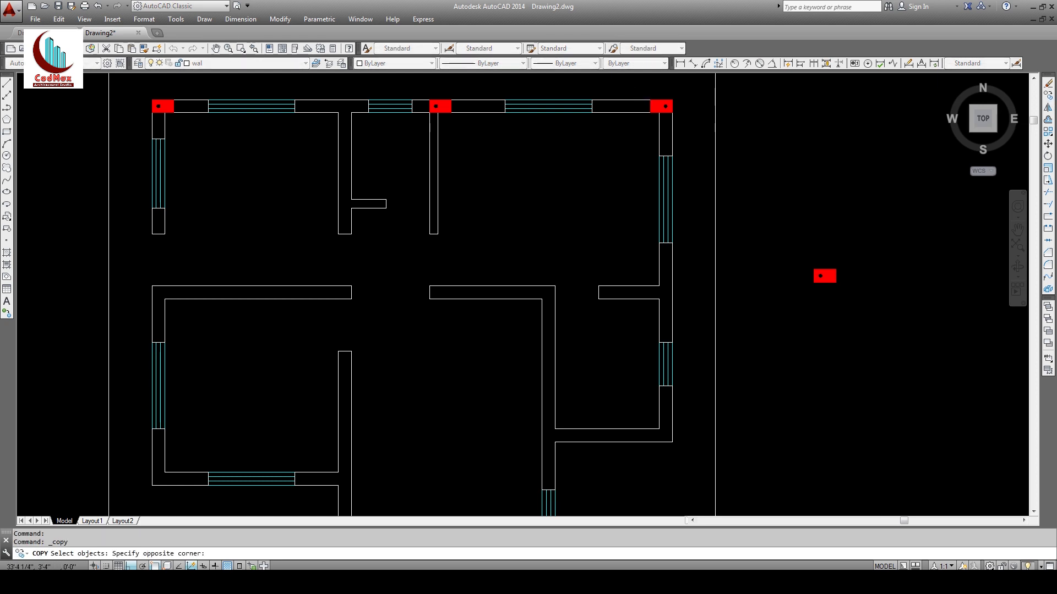
click(691, 130)
key(Return)
click(672, 113)
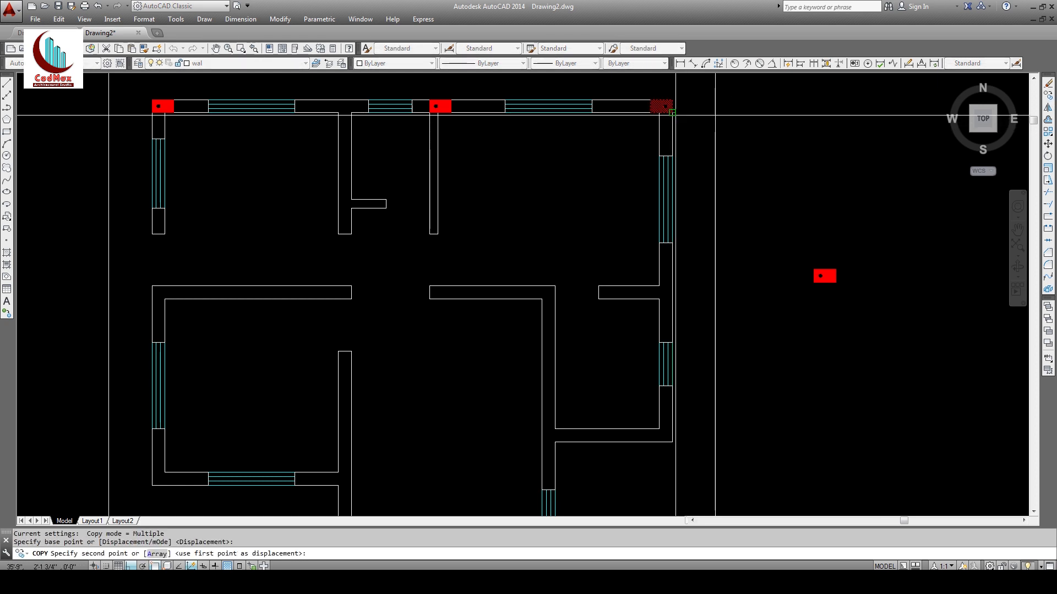
click(351, 112)
key(Escape)
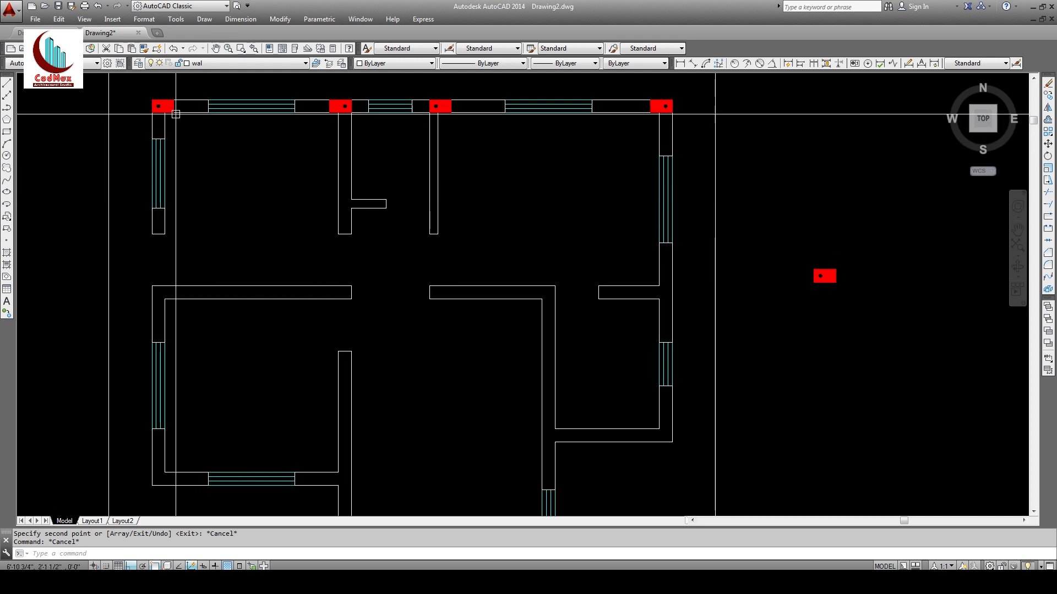
Step: Copy the four top-wall columns down onto the middle wall line
click(1049, 95)
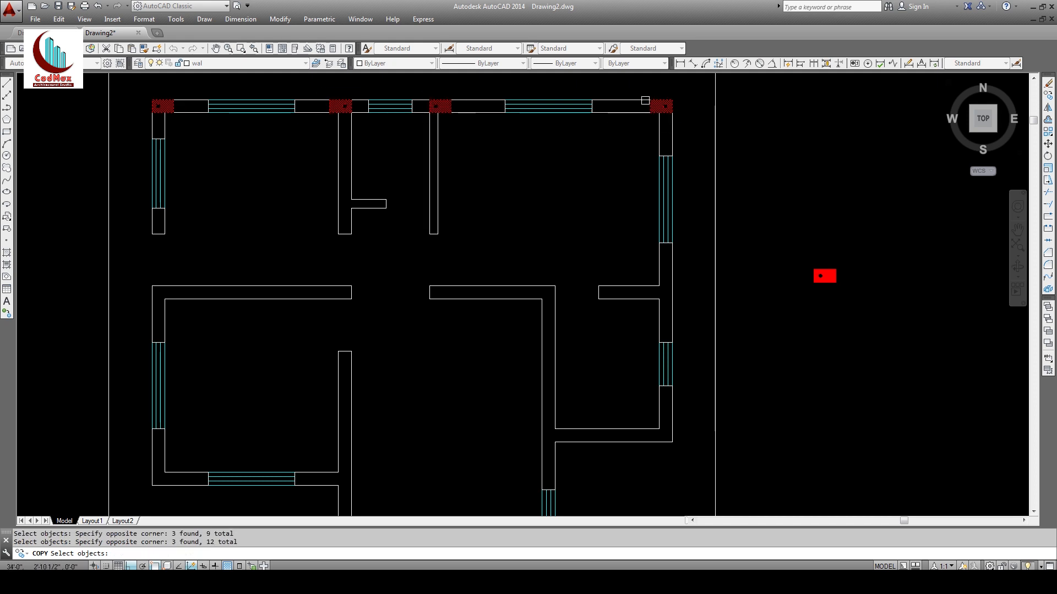
key(Return)
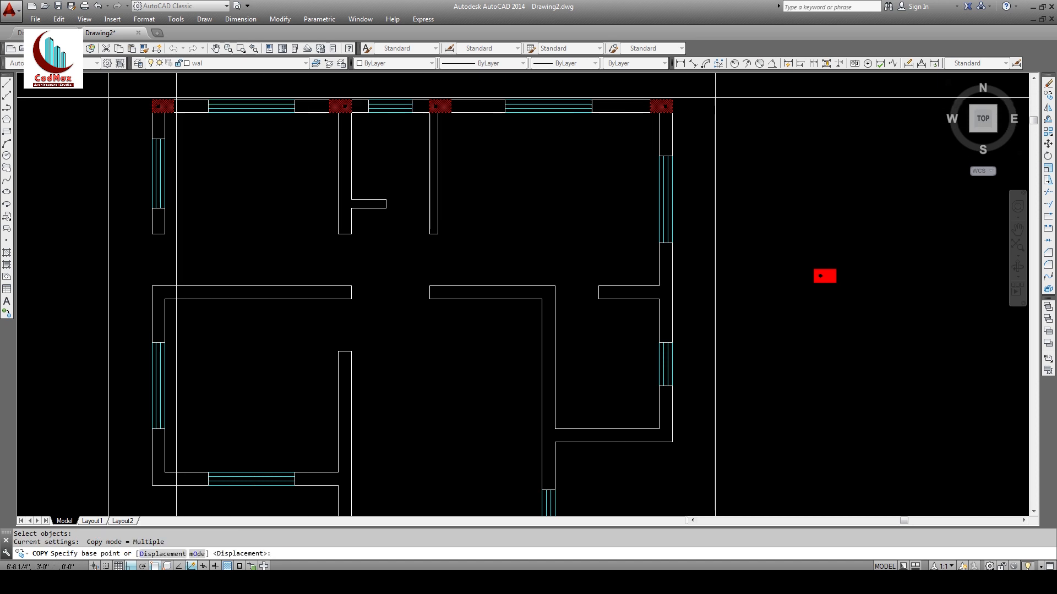
click(158, 106)
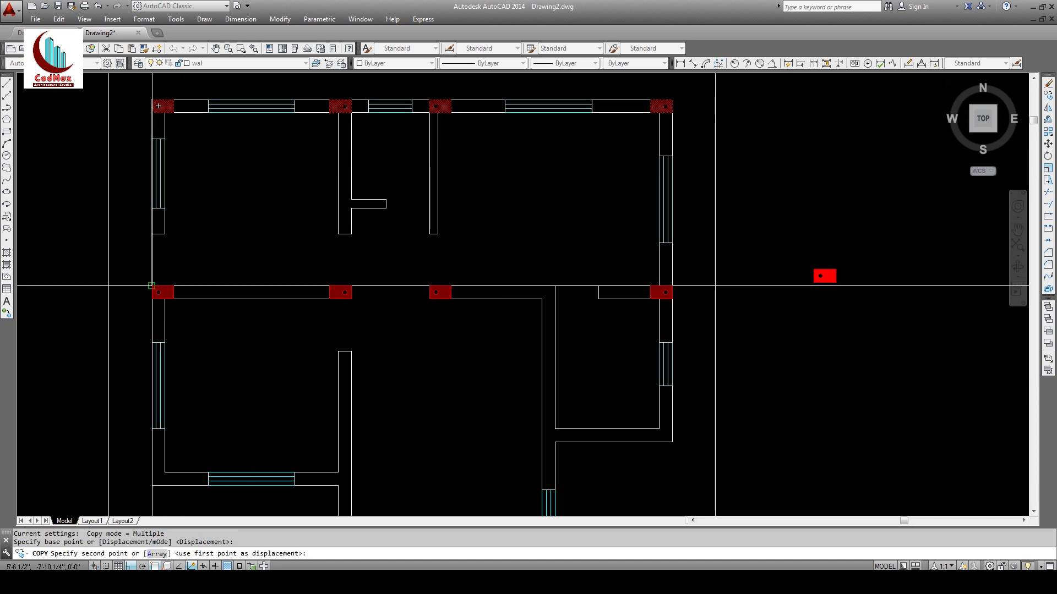
click(151, 286)
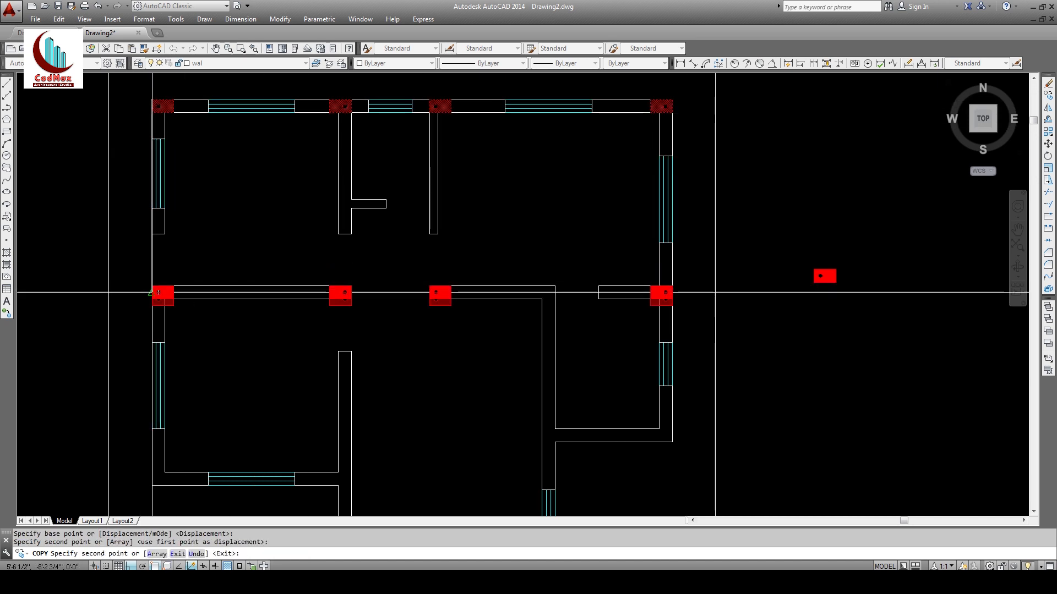
mouse_move(173, 344)
middle_down()
mouse_move(196, 184)
mouse_move(197, 209)
mouse_move(182, 213)
middle_up()
key(Escape)
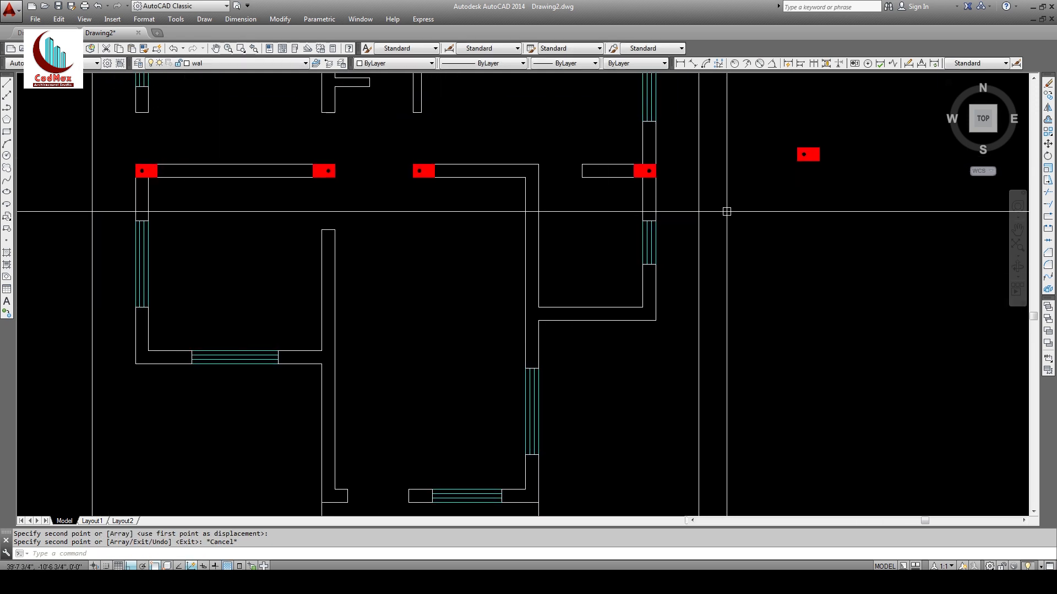
Step: Rotate the loose red column upright about its corner
middle_drag(724, 213, 676, 255)
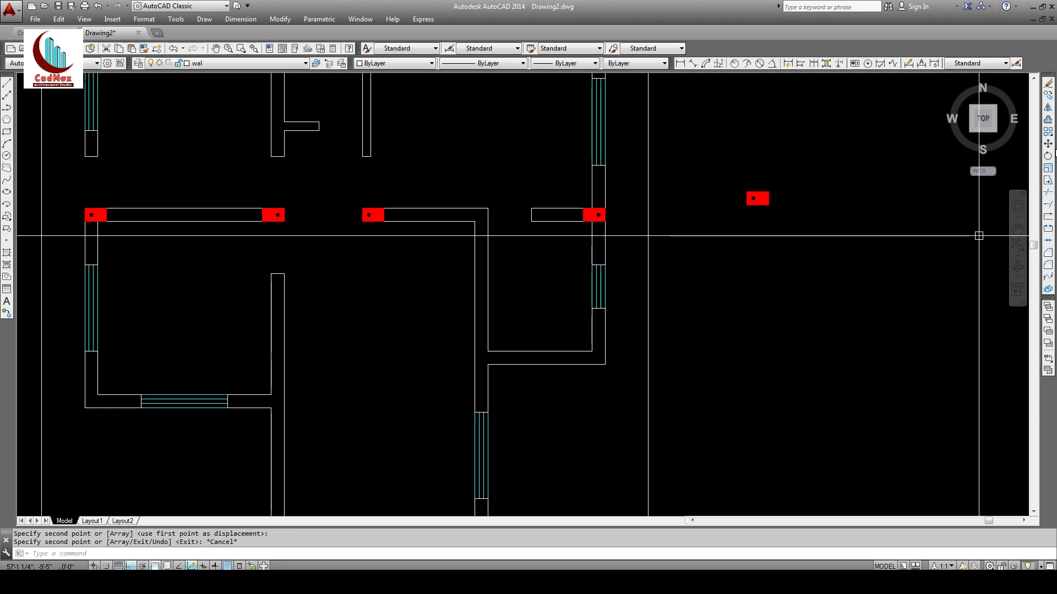
click(1048, 156)
click(802, 185)
click(747, 218)
key(Return)
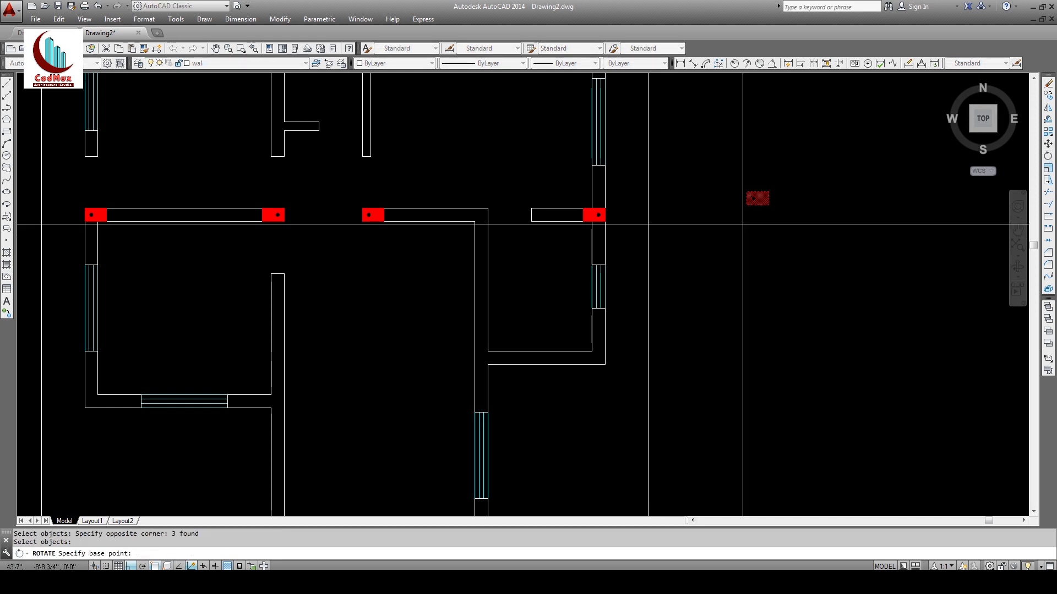
click(748, 206)
click(764, 154)
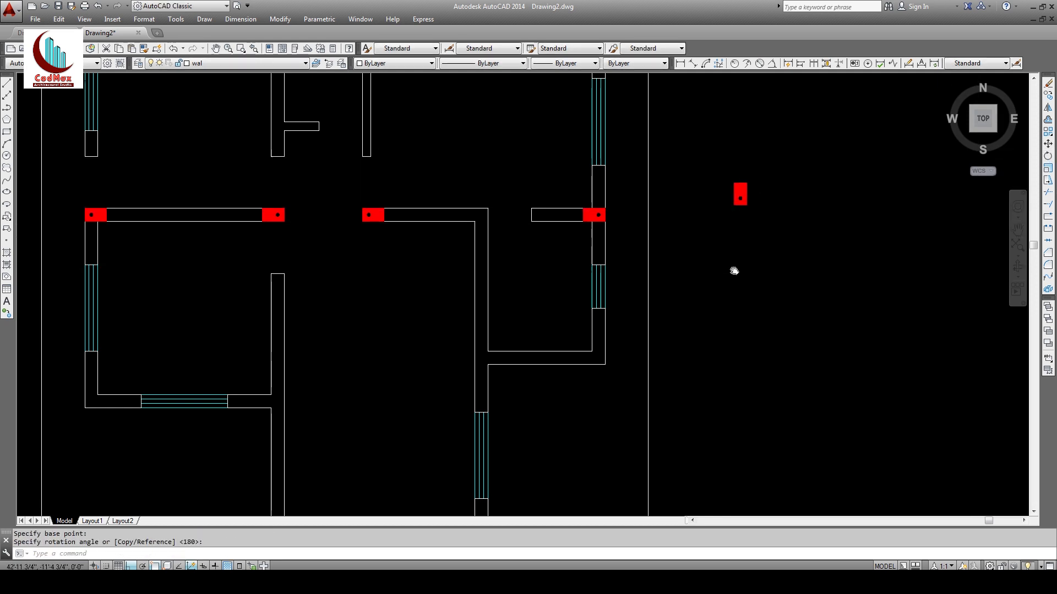
Step: Start copying the detached red column twice, cancelling both attempts without placing anything
middle_drag(734, 271, 789, 201)
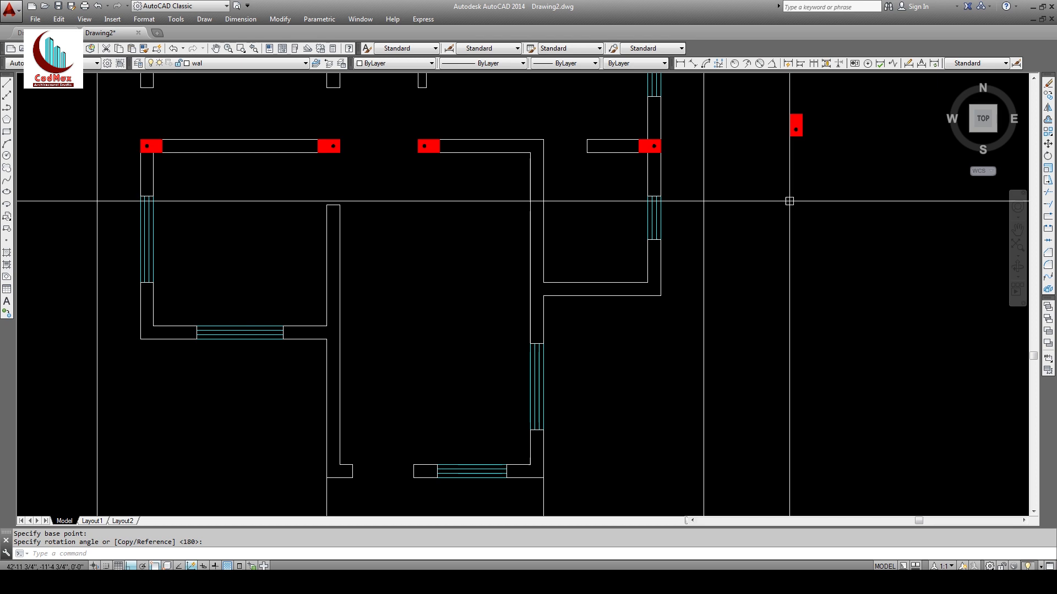
click(1049, 96)
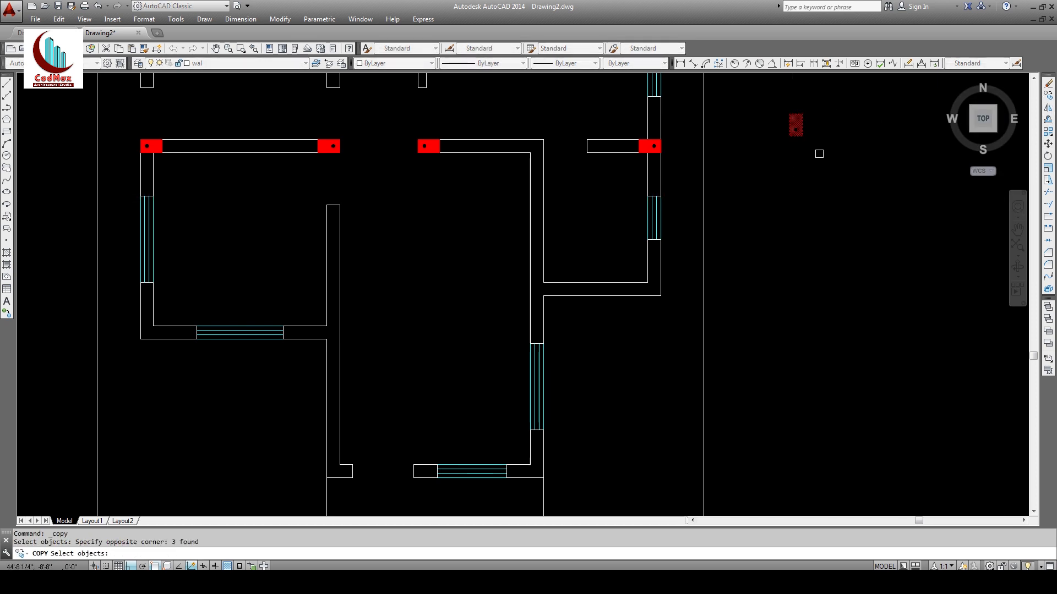
key(Return)
click(796, 129)
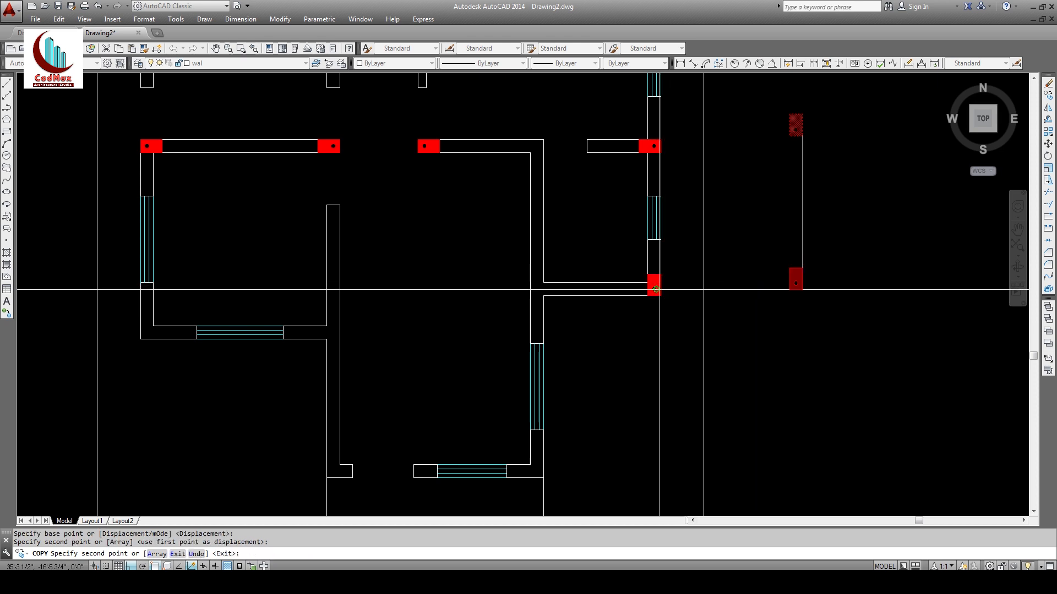
middle_drag(629, 307, 662, 202)
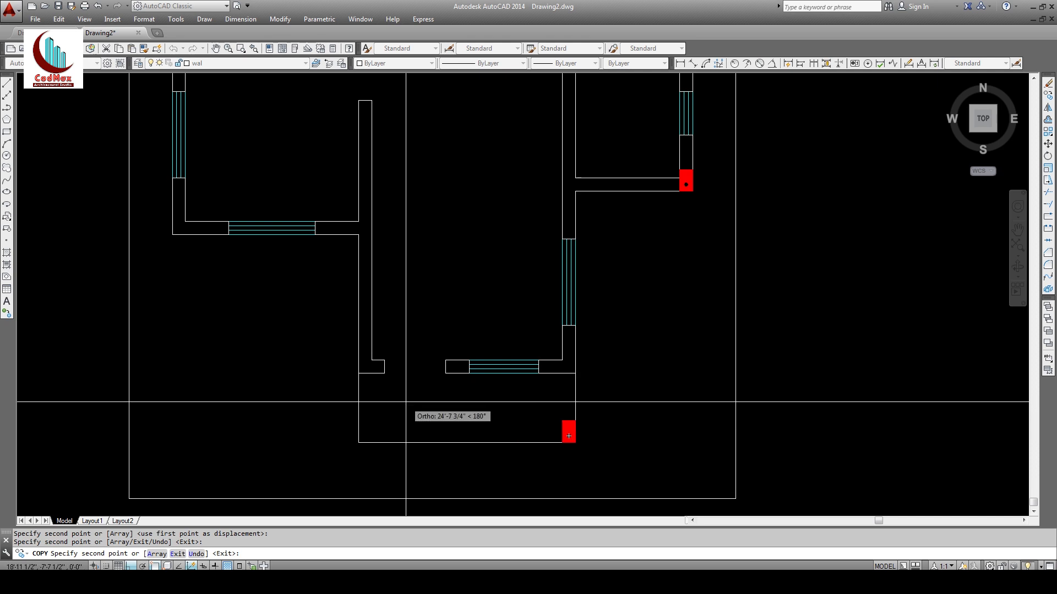
middle_drag(460, 343, 443, 412)
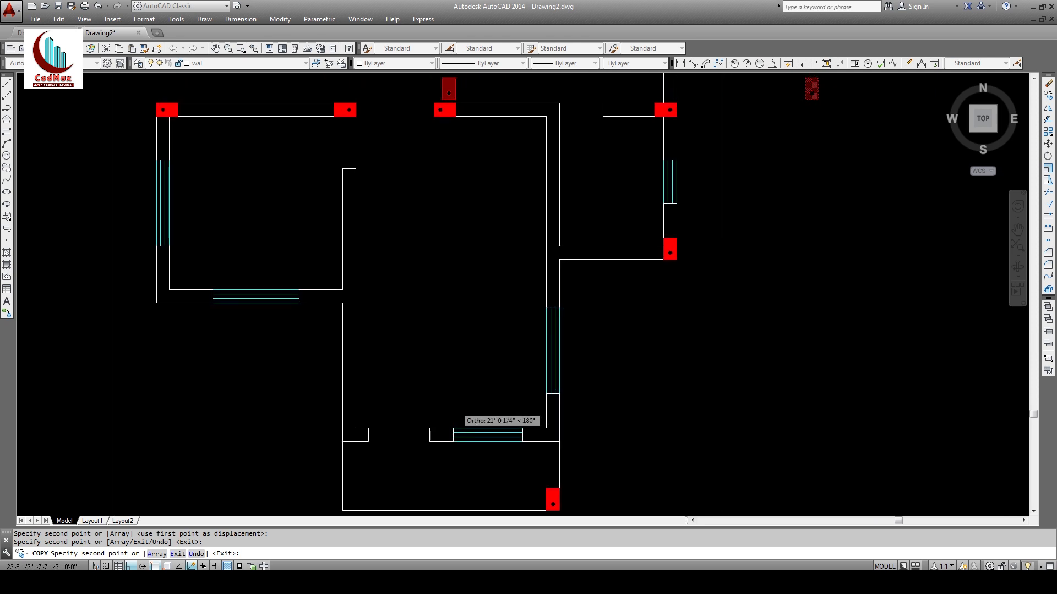
key(Escape)
click(1048, 94)
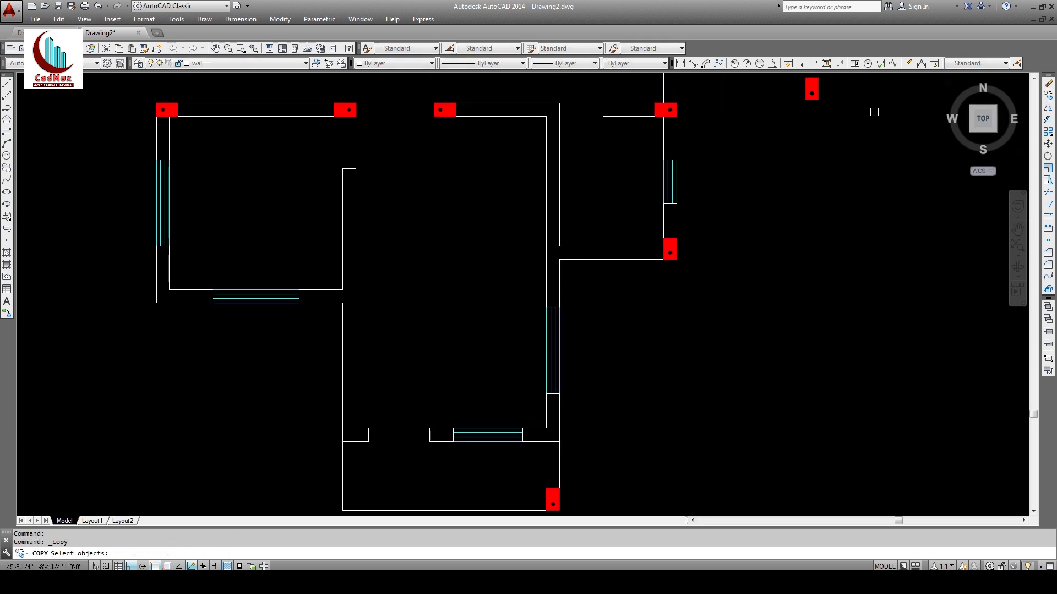
click(873, 109)
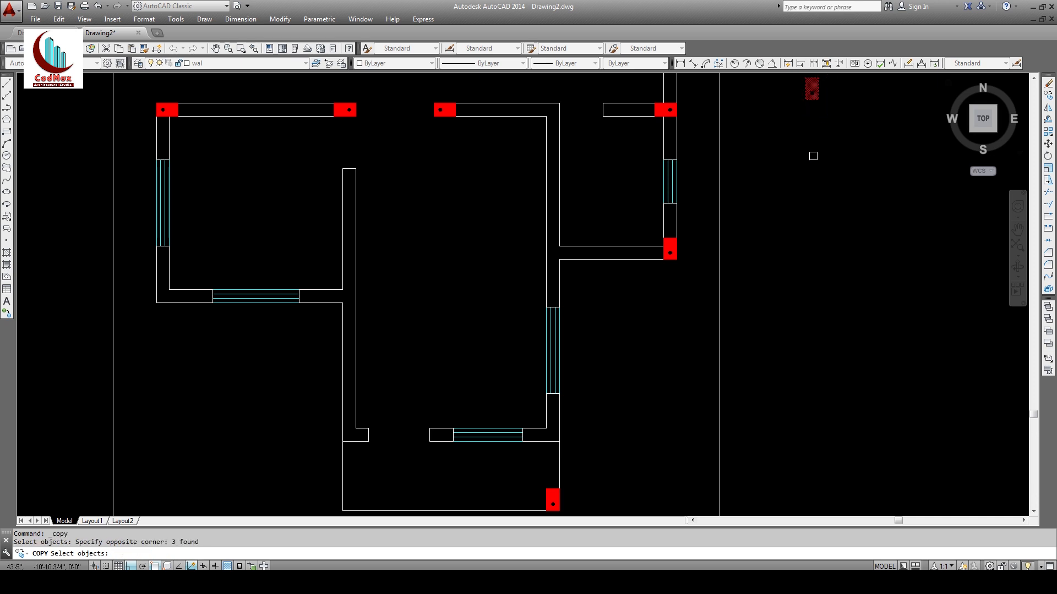
key(Return)
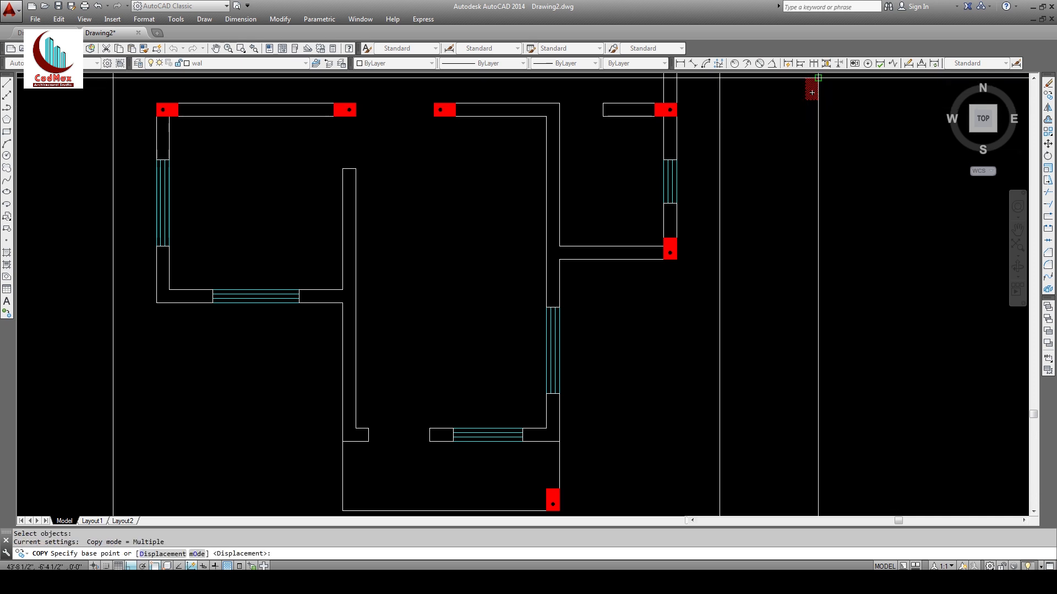
click(812, 93)
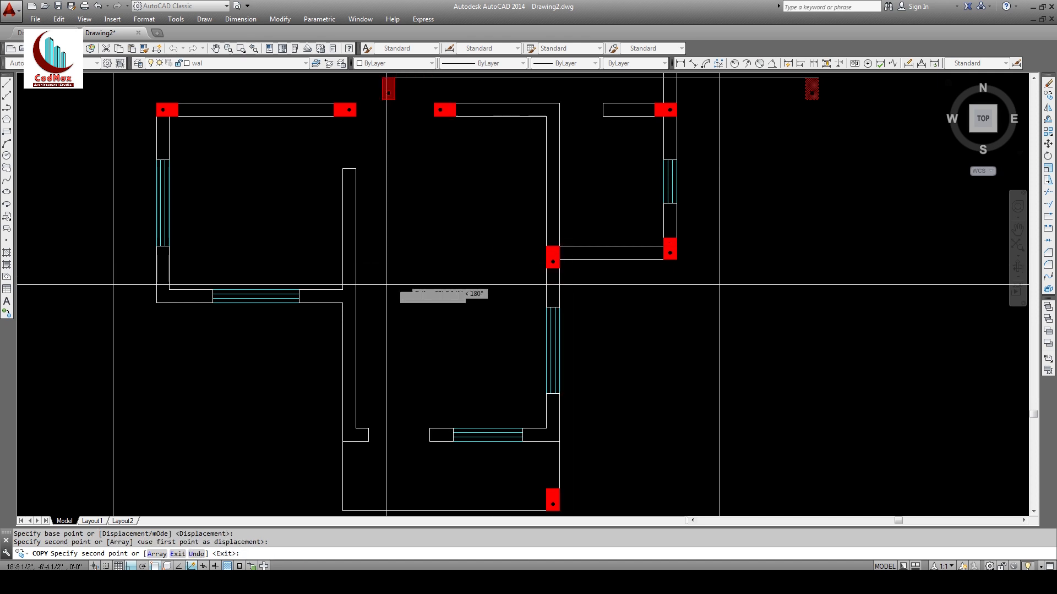
key(Escape)
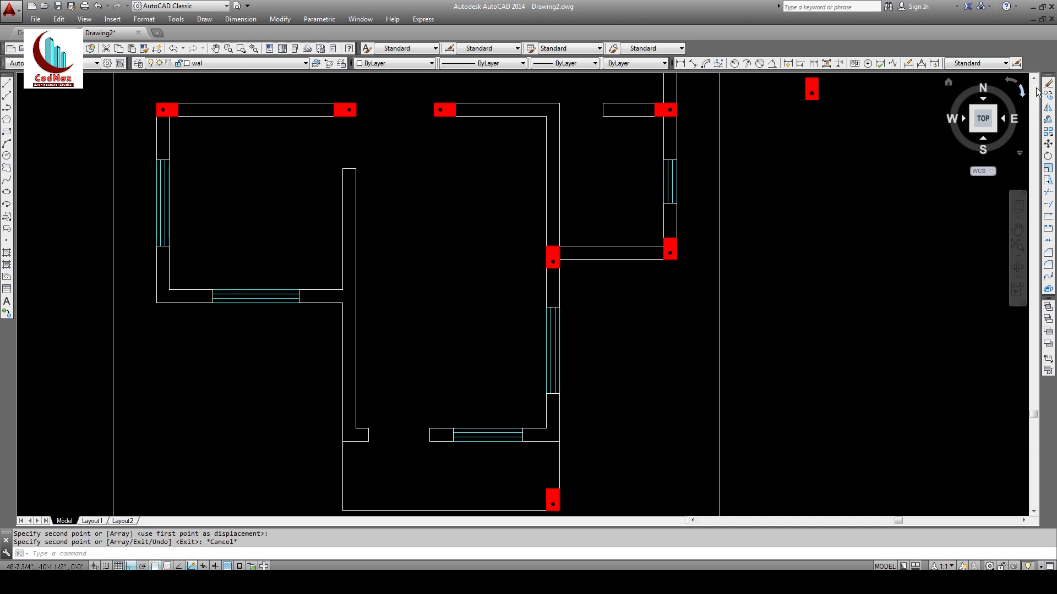
Step: Copy the red column to the left room's lower right and lower left corners
click(1049, 95)
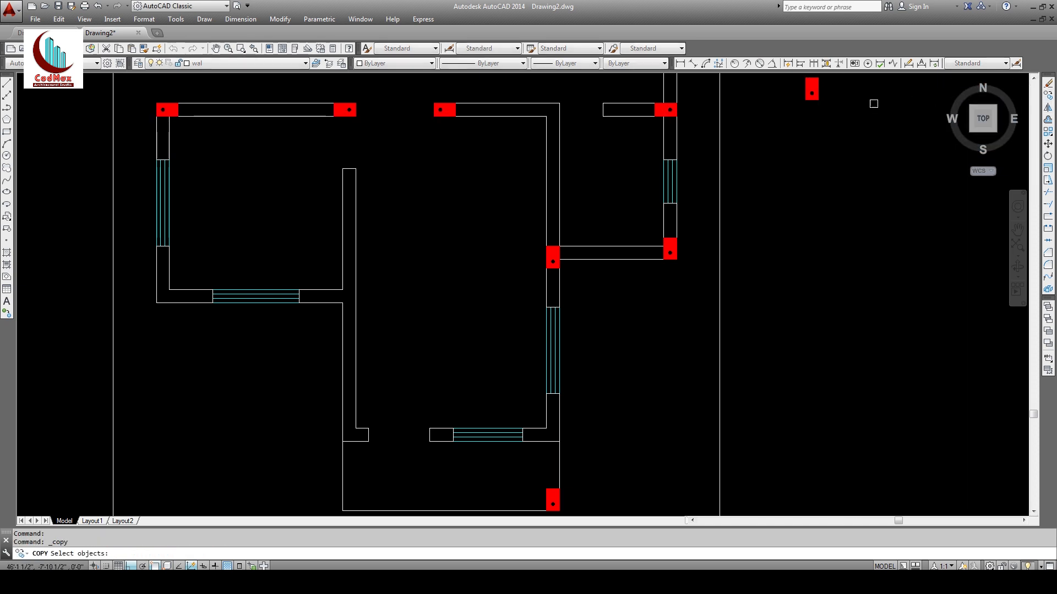
click(797, 107)
key(Return)
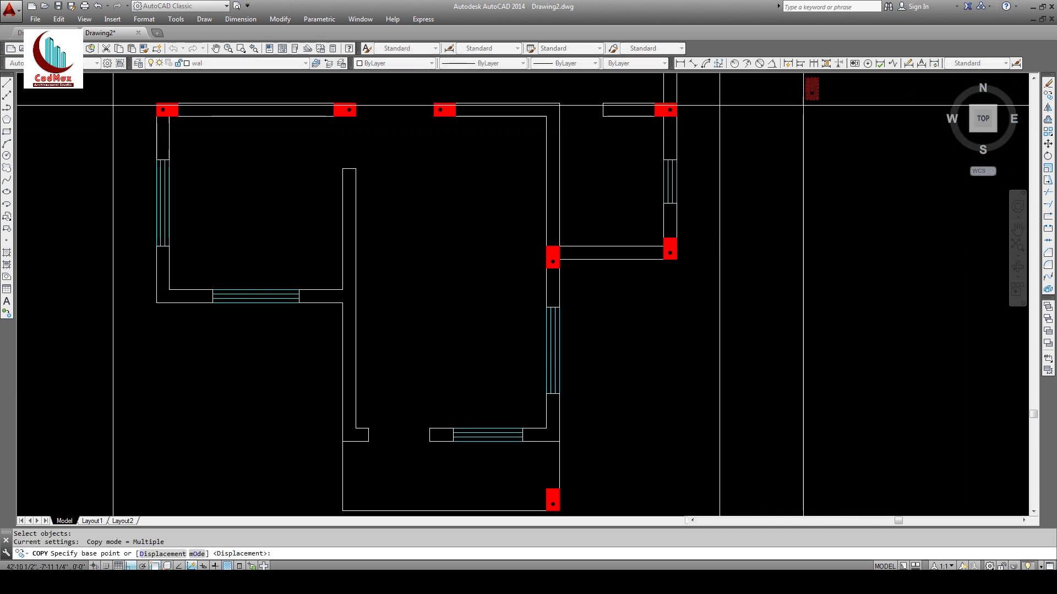
click(806, 100)
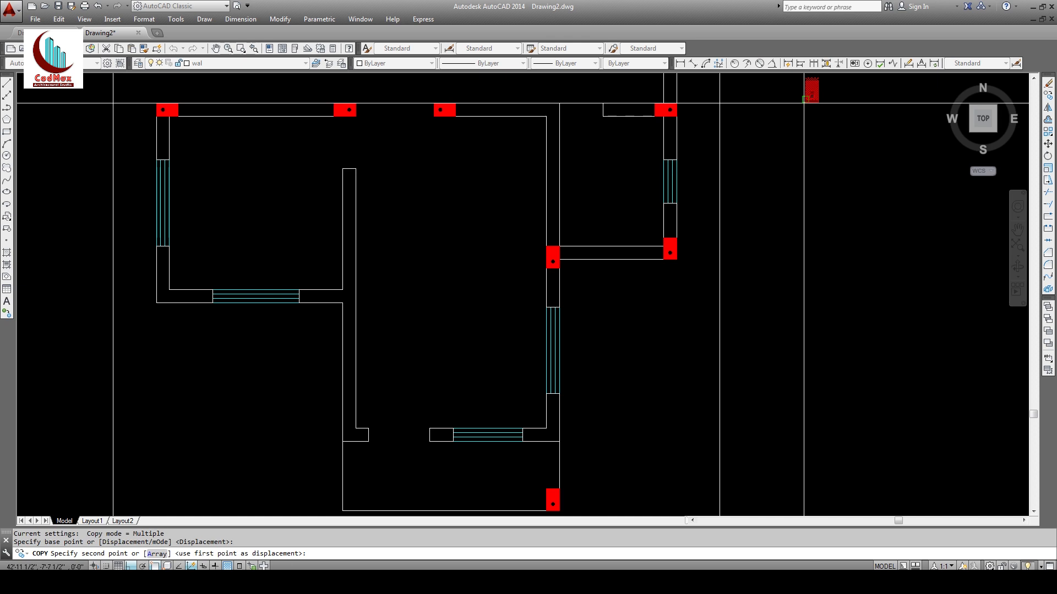
click(342, 304)
click(157, 303)
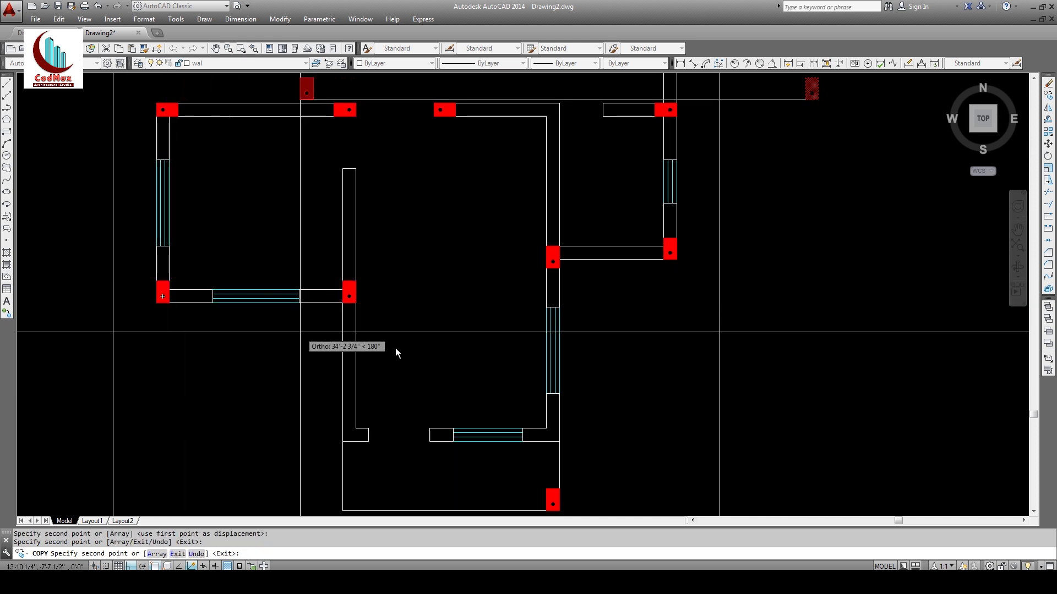
key(Return)
Step: Copy a red column to the central wall's lower end
middle_drag(434, 361, 486, 240)
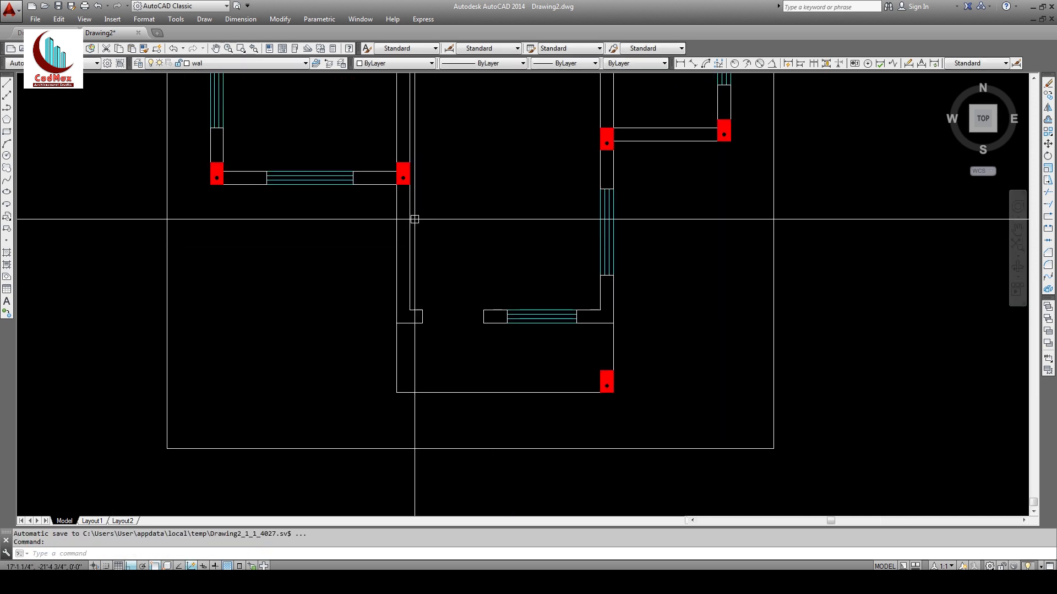
click(1048, 95)
click(410, 186)
key(Return)
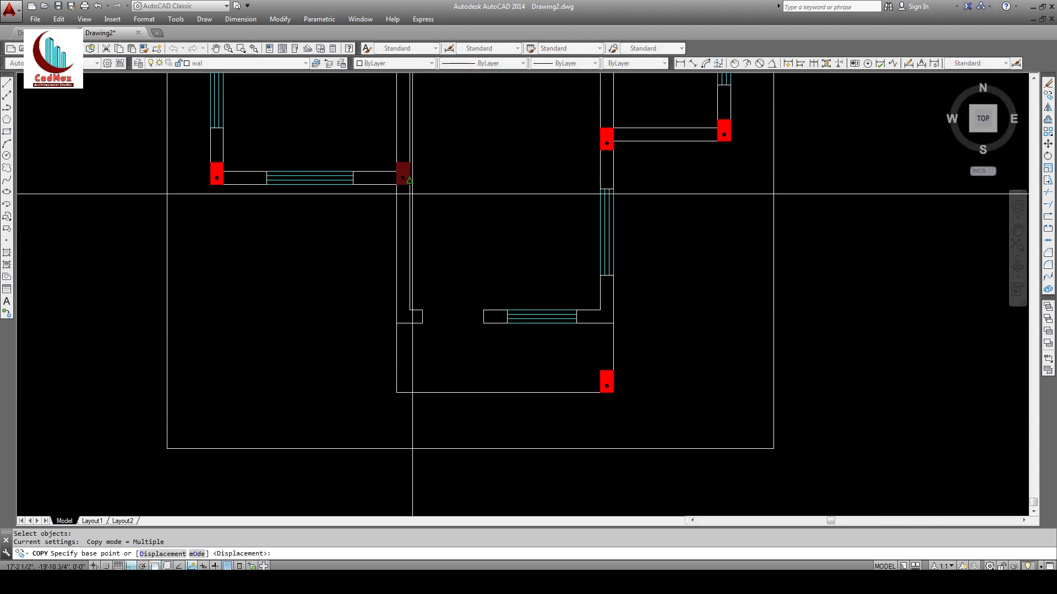
click(403, 177)
click(396, 322)
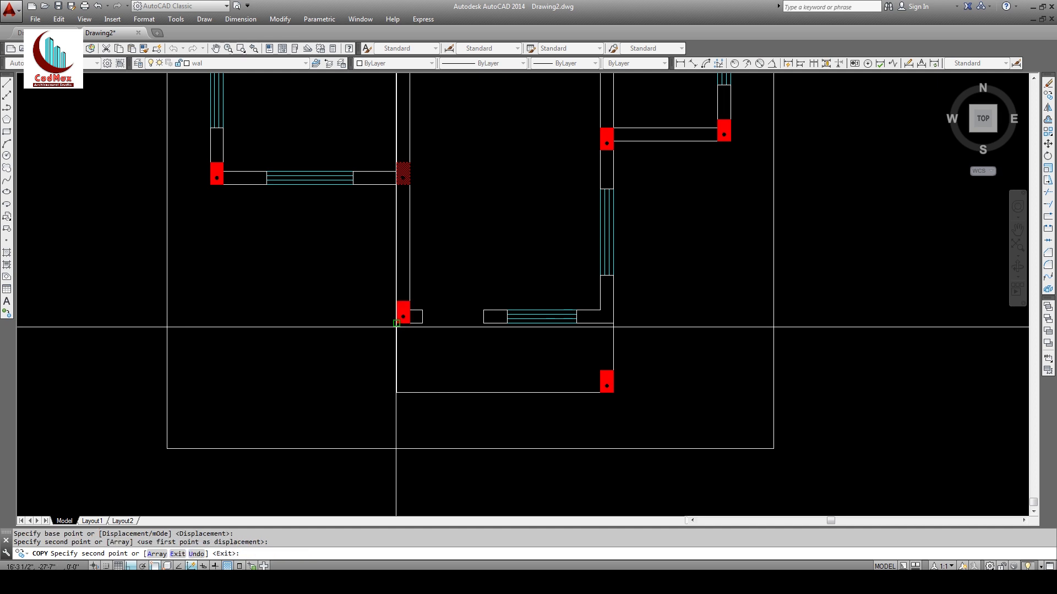
key(Escape)
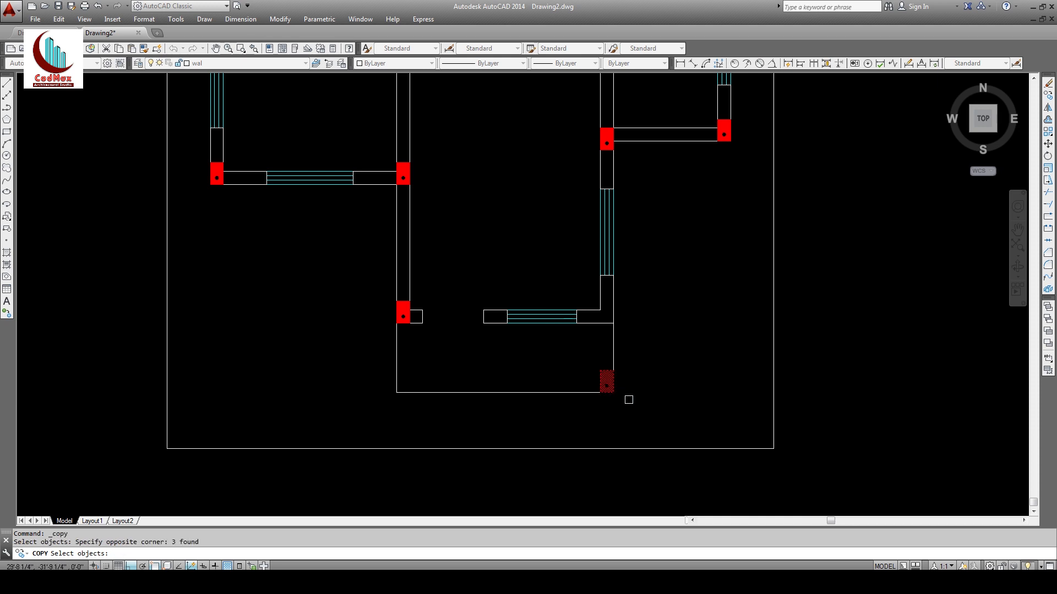
Step: With Ortho off and Perpendicular snap, place a column at lower left level with the bottom wall
key(Return)
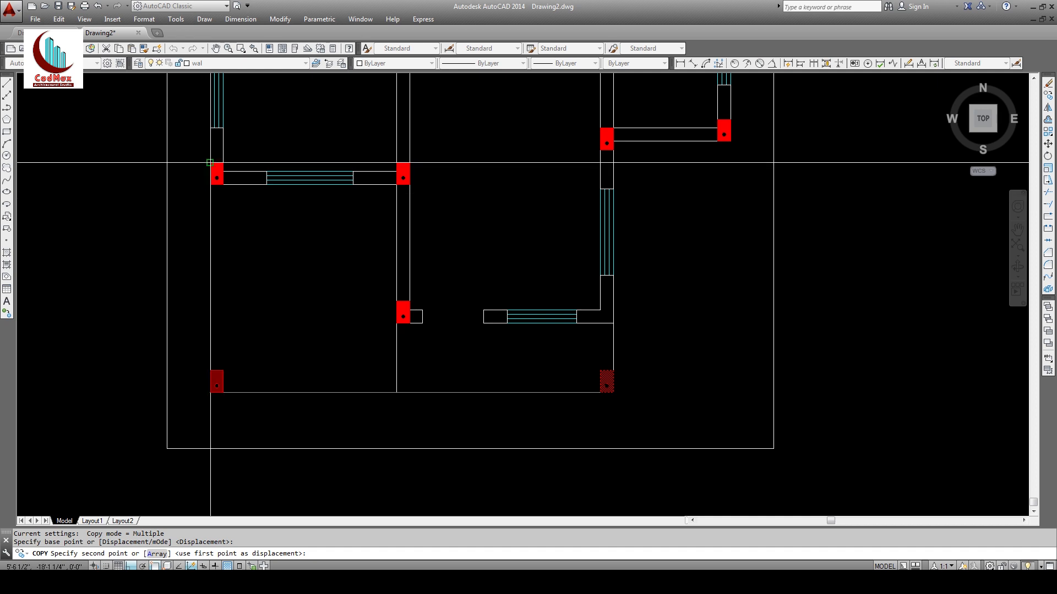
key(F8)
shift+right_click(230, 253)
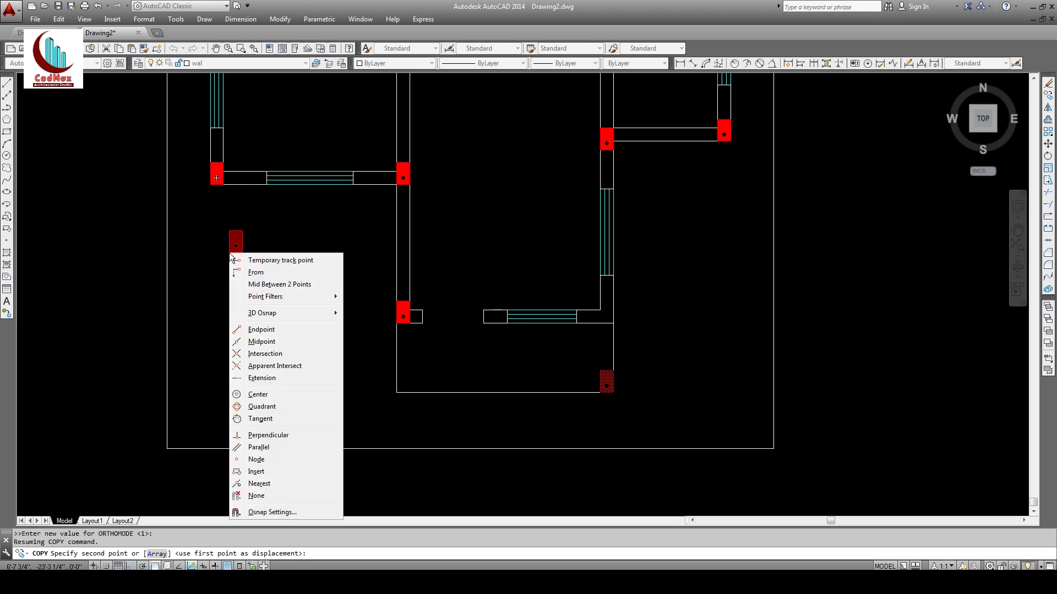
click(262, 436)
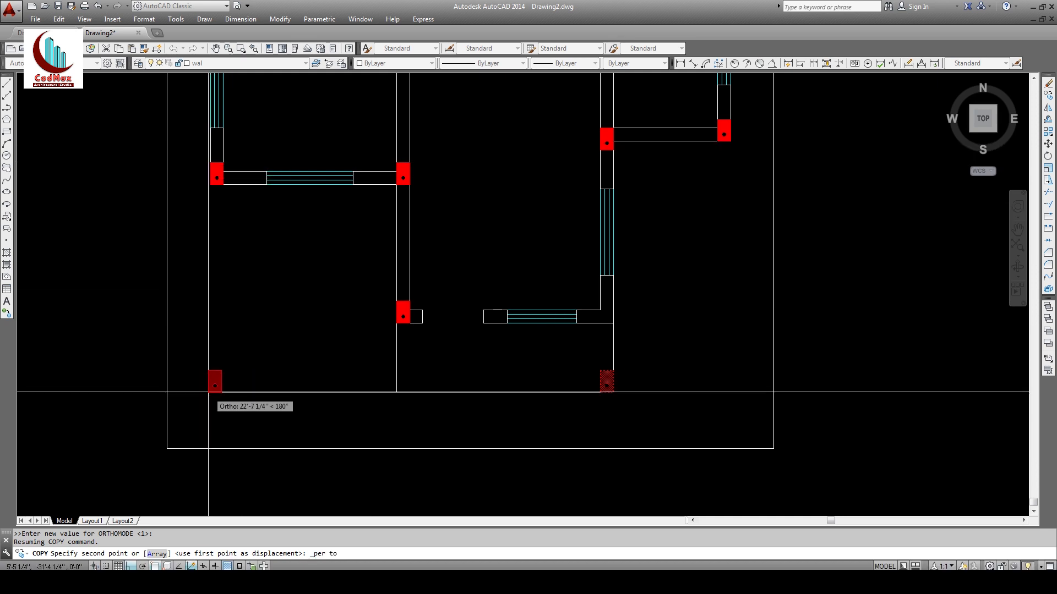
click(209, 148)
key(Return)
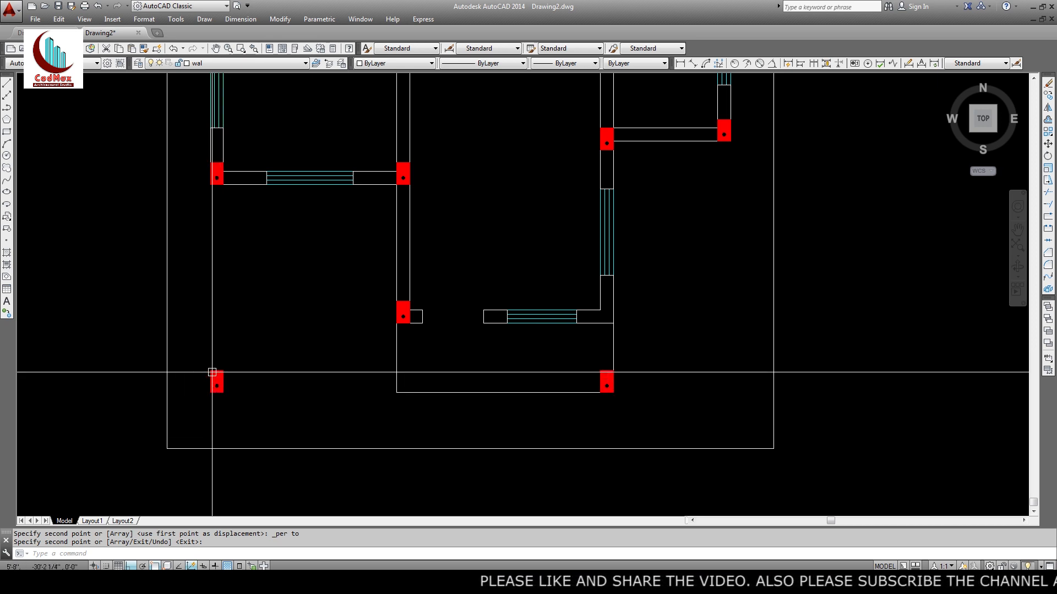
Step: Stretch the lower-left column's top down by 6 inches
click(1048, 180)
click(256, 358)
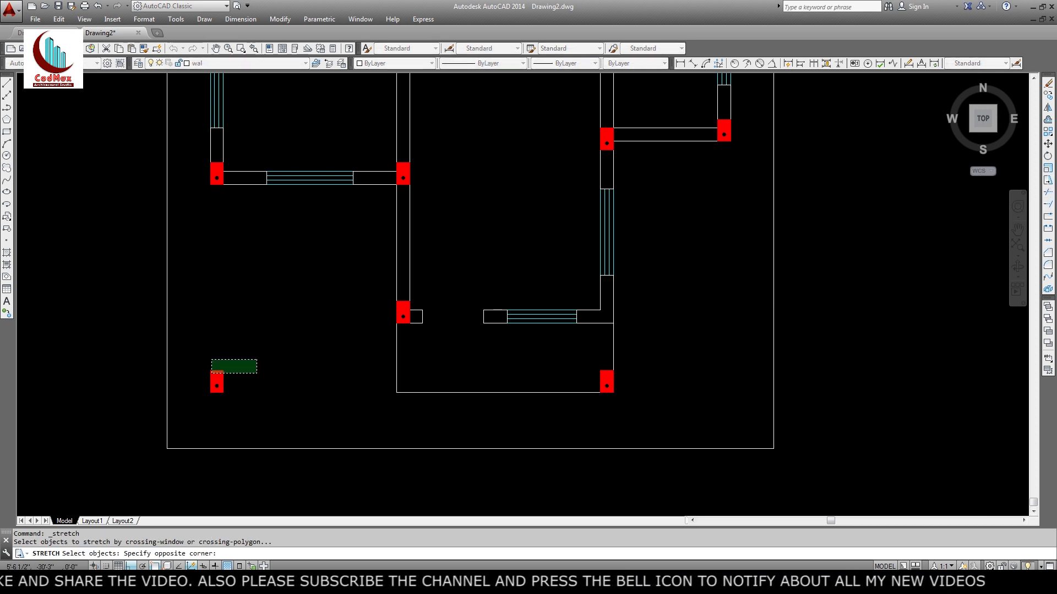
click(210, 372)
key(Return)
click(250, 354)
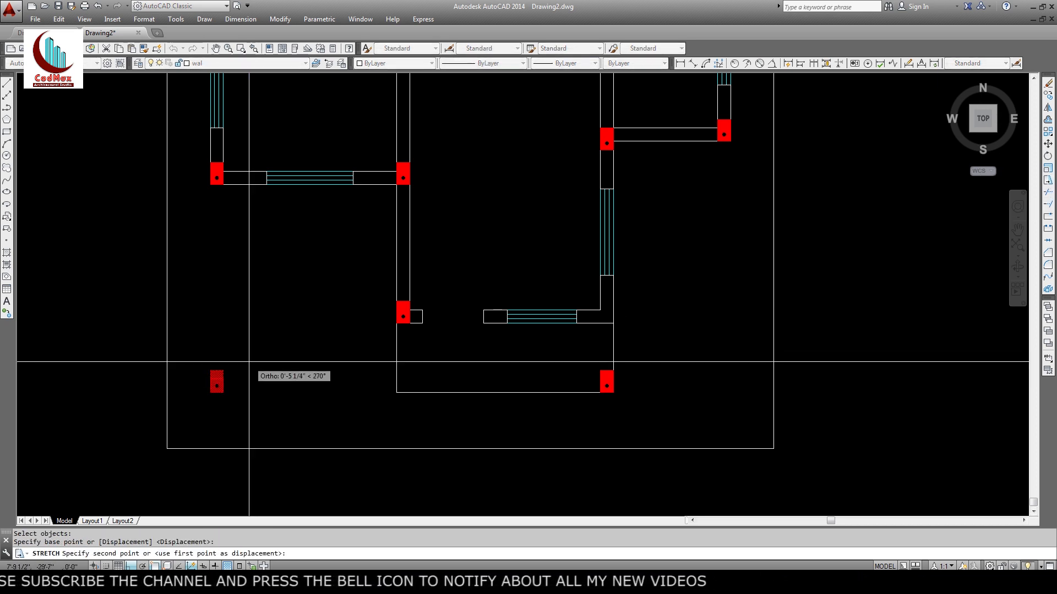
text(6)
key(Return)
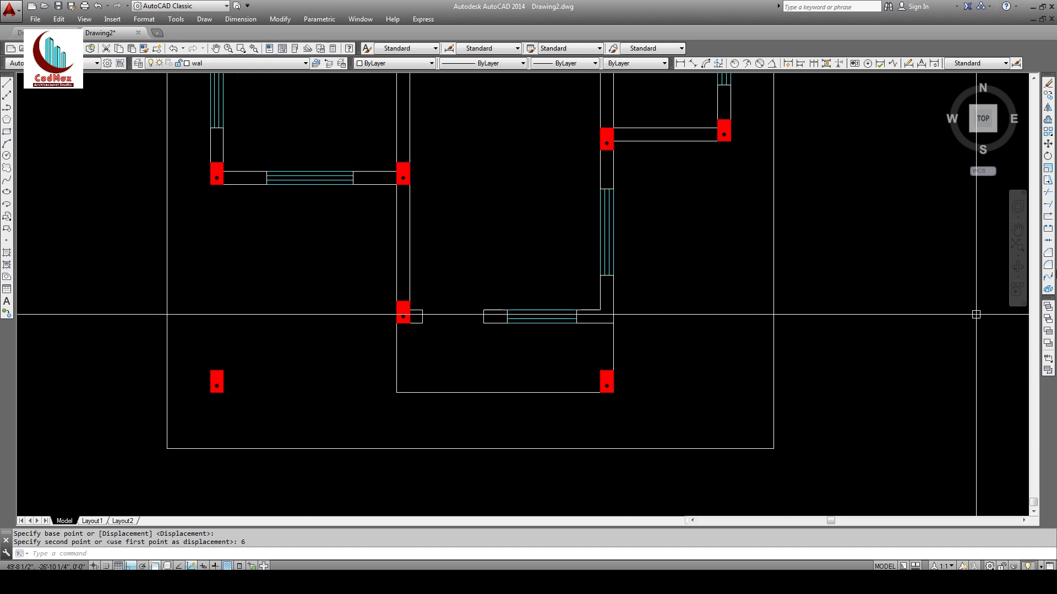
Step: Zoom in on the lower-left column and inspect its corner grip without changing it
text(z)
key(Return)
key(Return)
drag(228, 383, 271, 264)
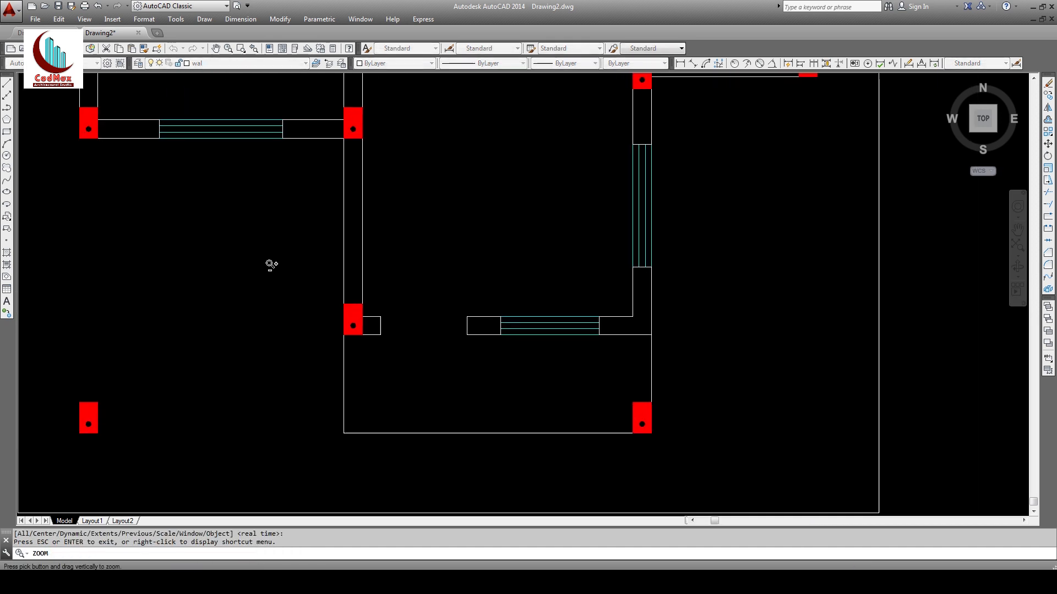
middle_drag(134, 436, 438, 302)
drag(387, 332, 369, 237)
key(Escape)
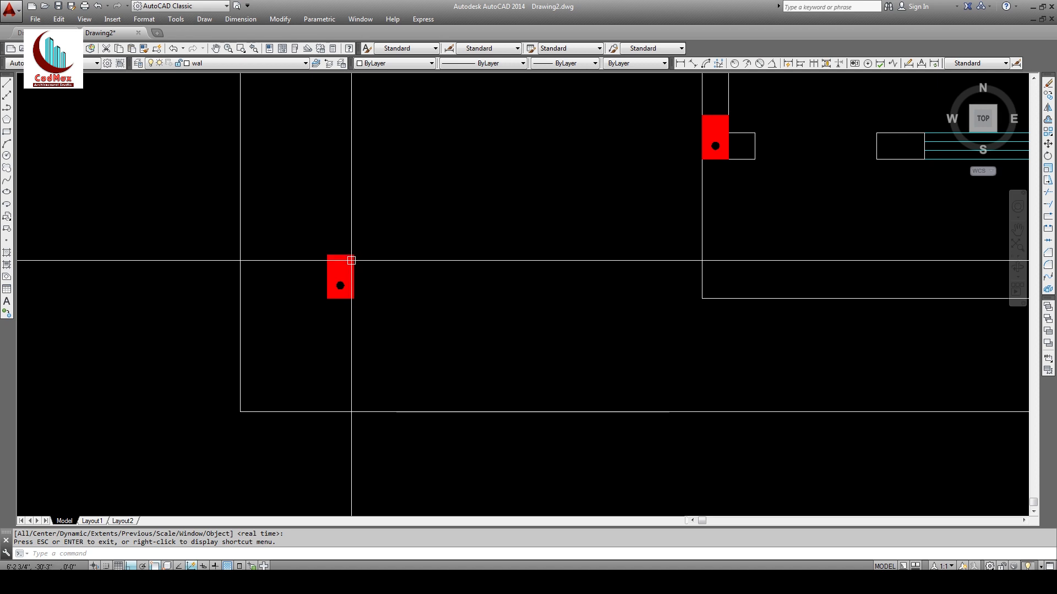
click(351, 262)
click(341, 255)
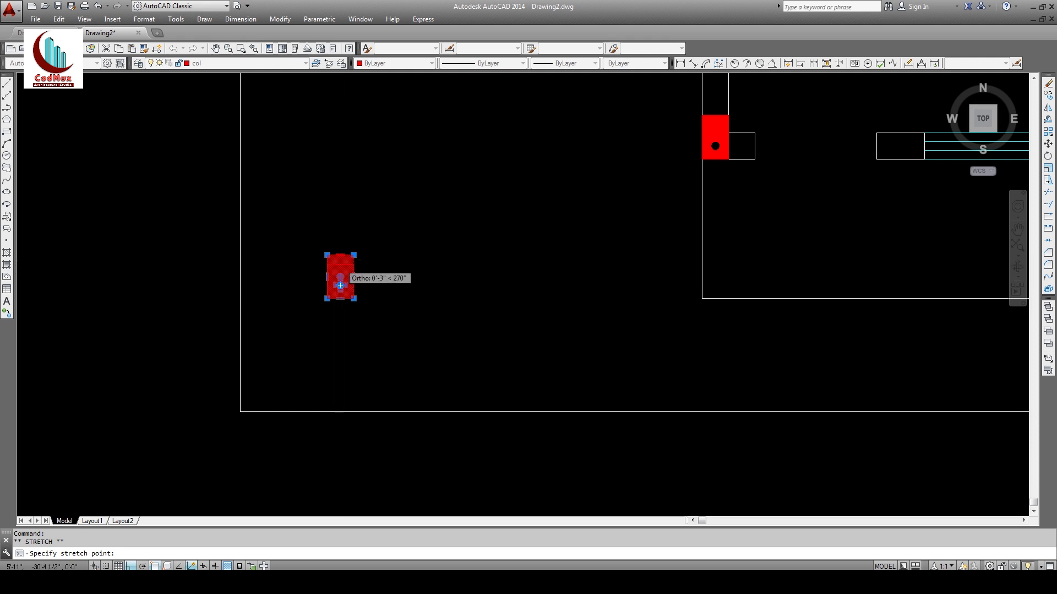
key(Escape)
key(Escape)
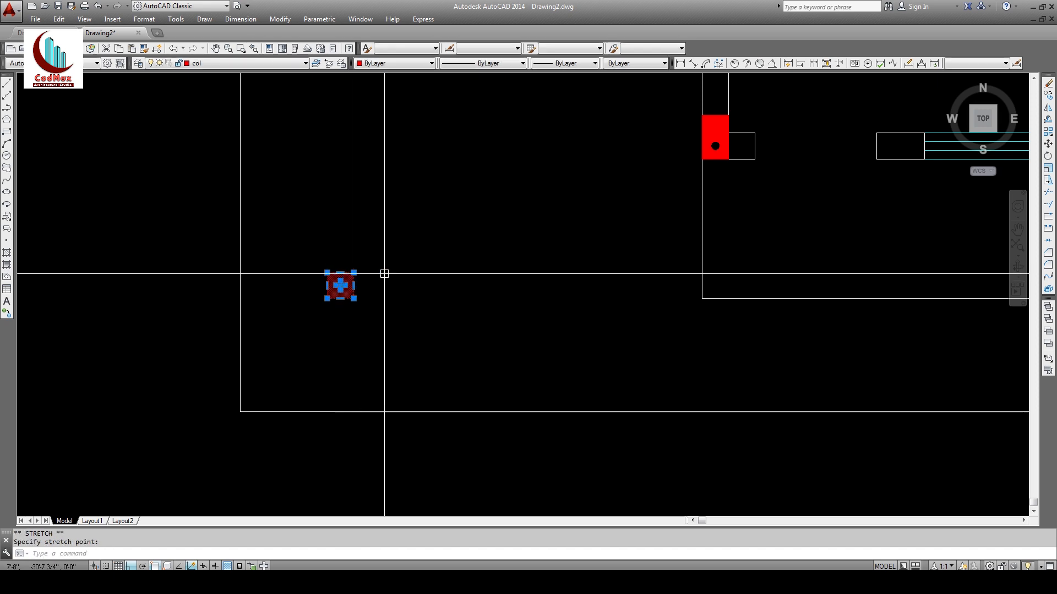
Step: Zoom out to the whole plan and begin selecting the stray column on its right
text(z)
key(Return)
key(Return)
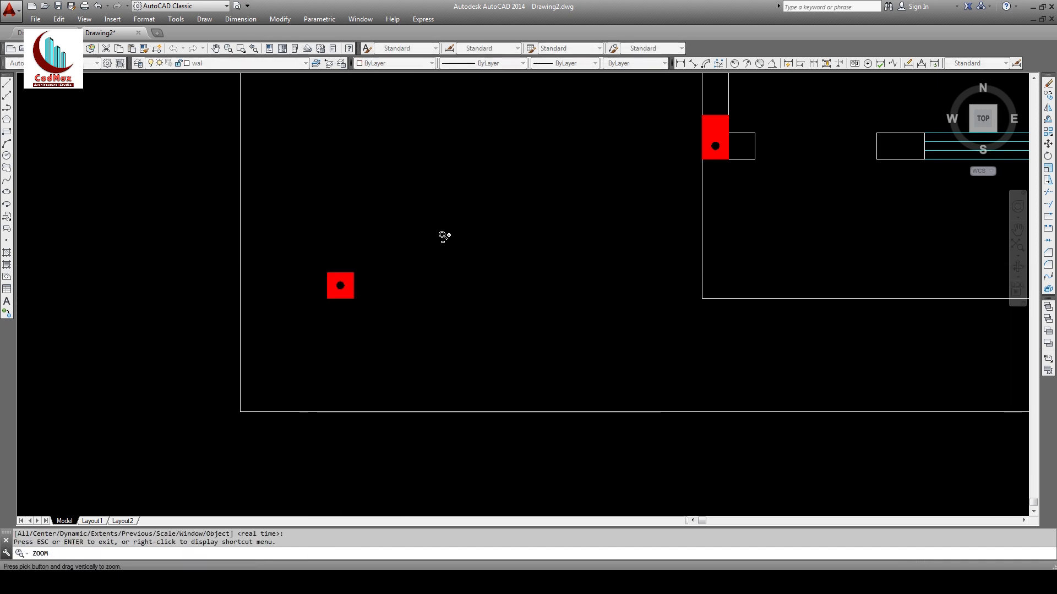
drag(445, 228, 486, 318)
drag(504, 149, 521, 314)
mouse_move(624, 238)
middle_down()
mouse_move(522, 301)
mouse_move(422, 314)
middle_up()
key(Escape)
click(606, 190)
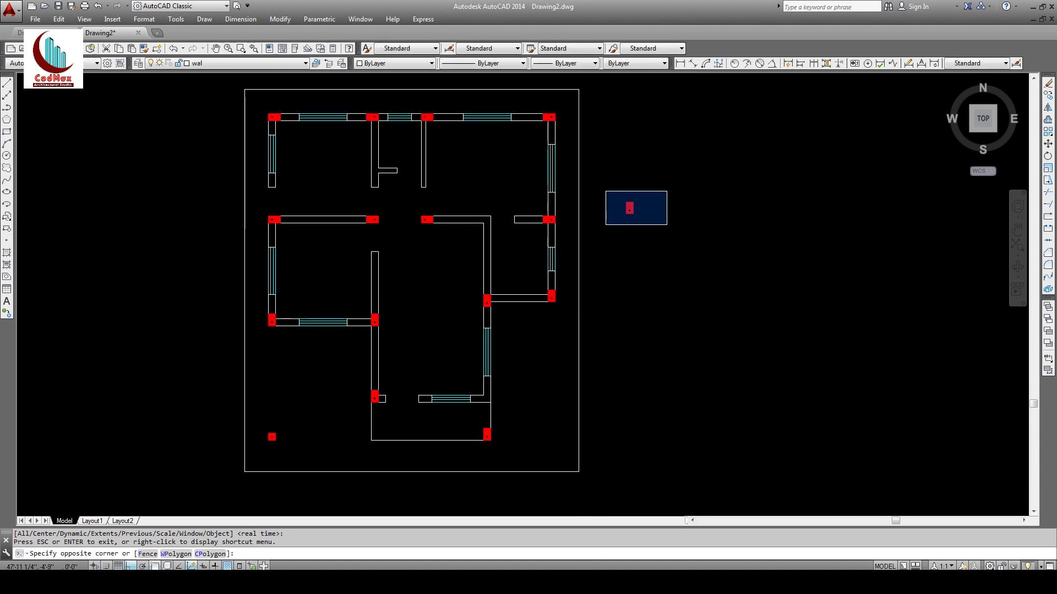
Step: Erase the leftover red column beside the plan
click(665, 228)
click(1049, 86)
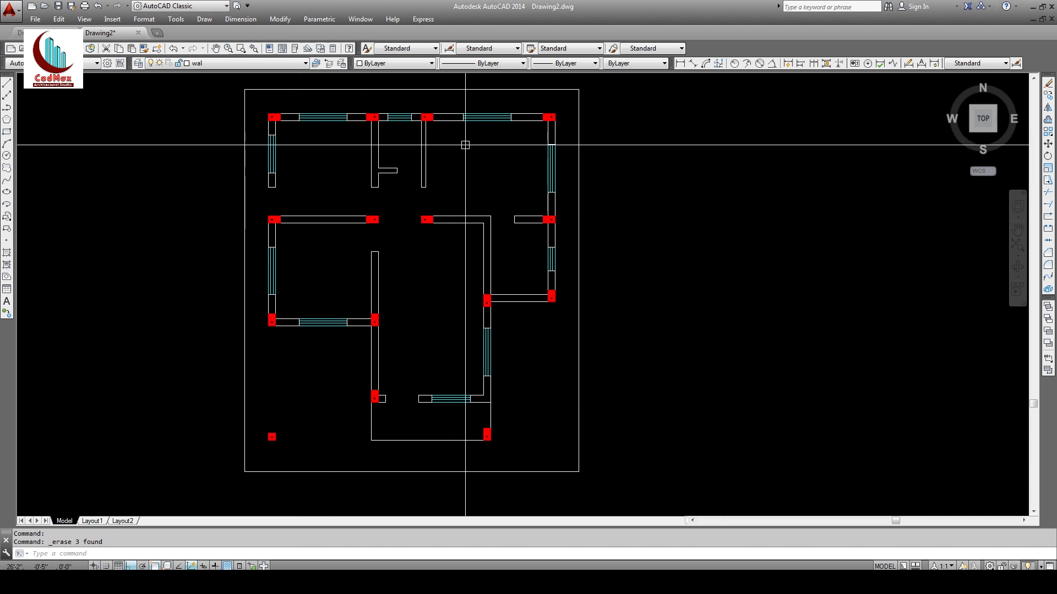
middle_drag(332, 142, 329, 202)
Step: Zoom a window around the plan's top wall
text(z)
key(Return)
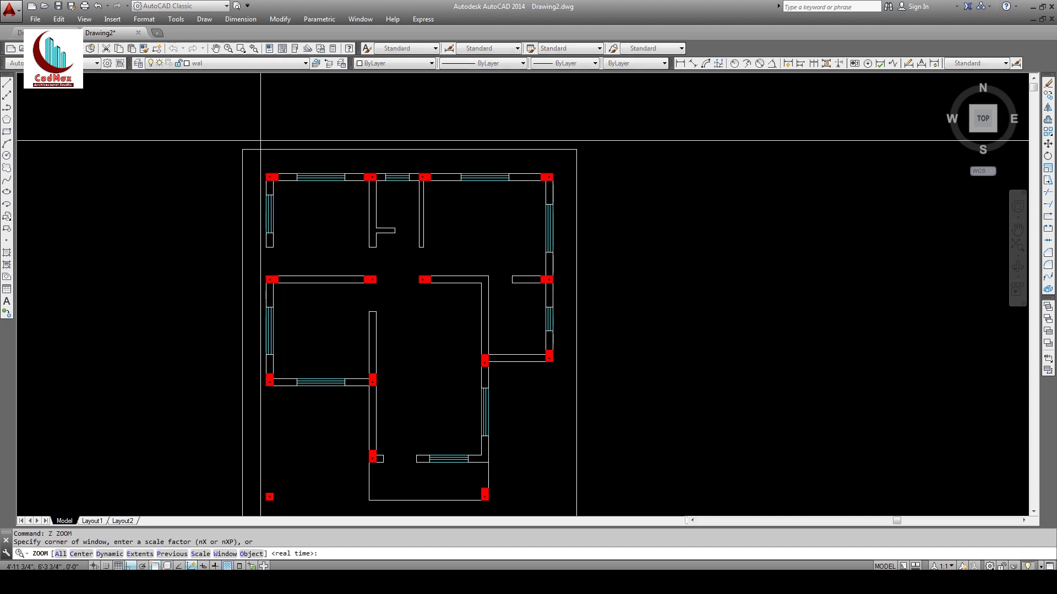
click(259, 129)
click(408, 211)
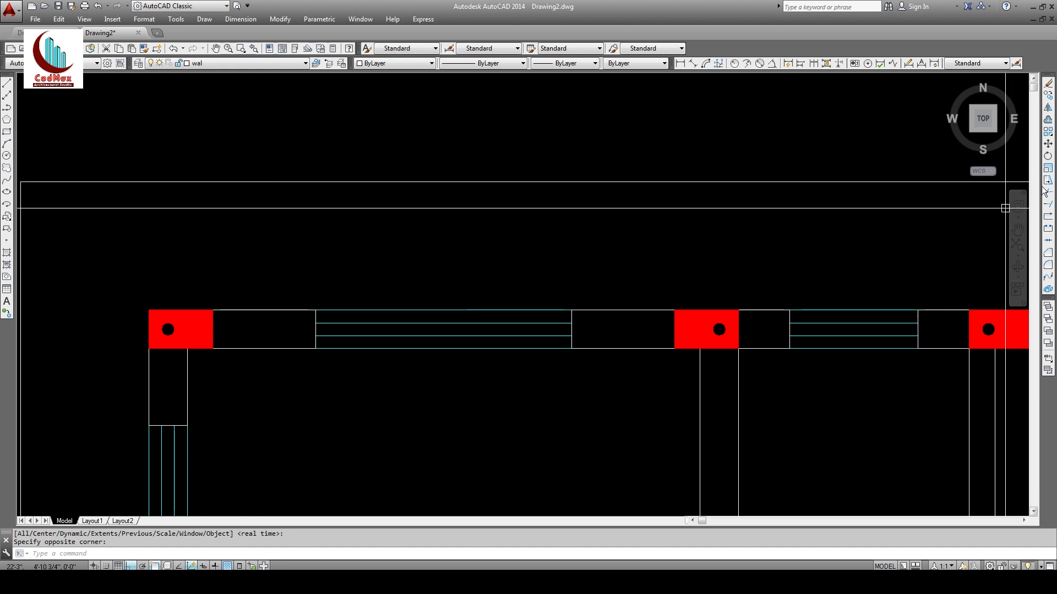
Step: Offset the top wall line 2' upward
click(1048, 121)
text(2)
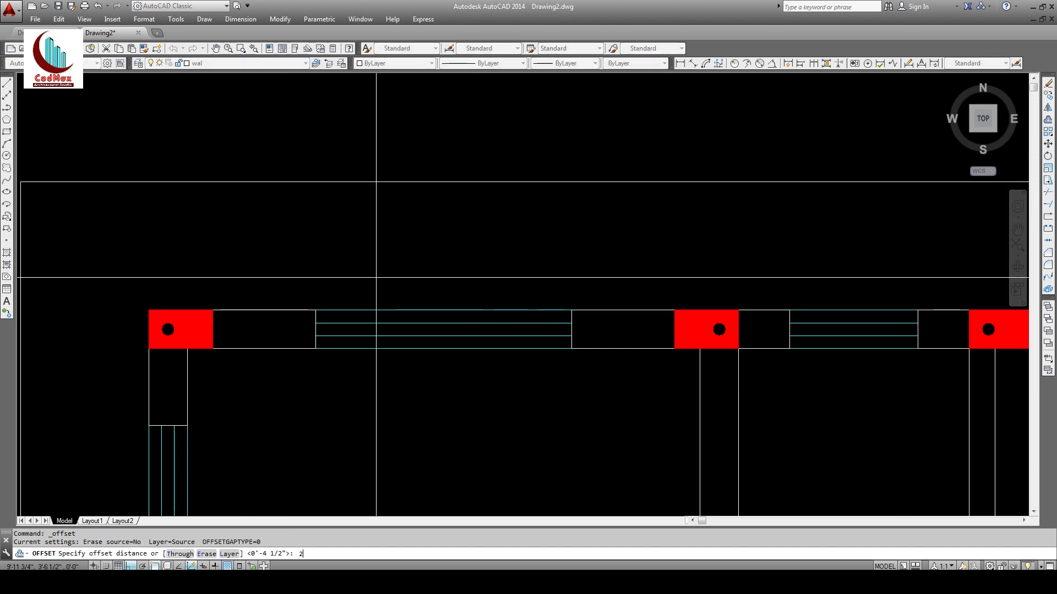
text(')
key(Return)
click(310, 310)
click(321, 266)
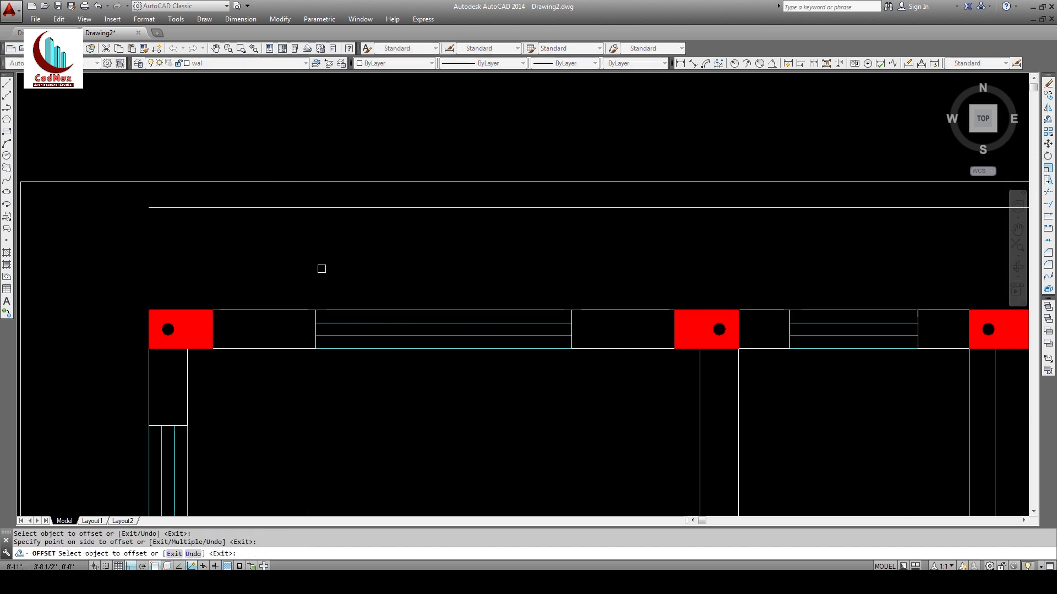
key(Return)
Step: Draw a 2' vertical line up from the wall corner
click(6, 84)
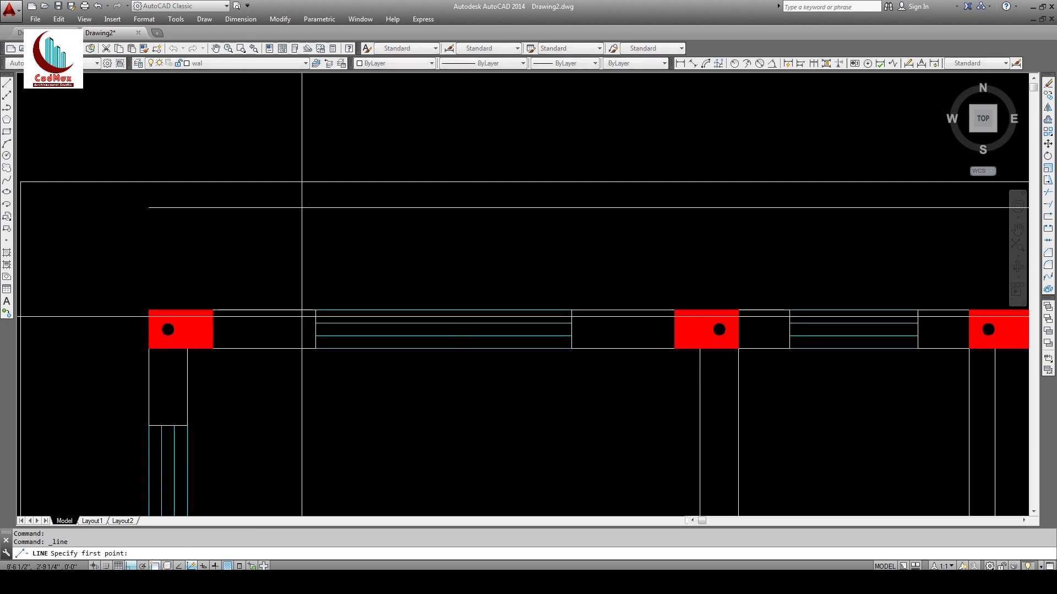
click(309, 310)
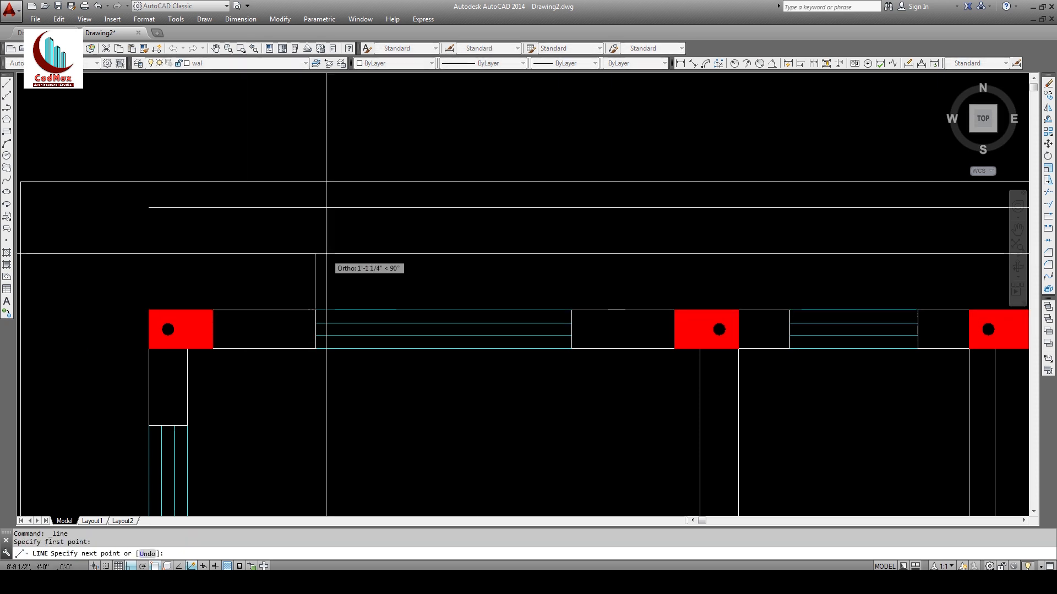
text(2)
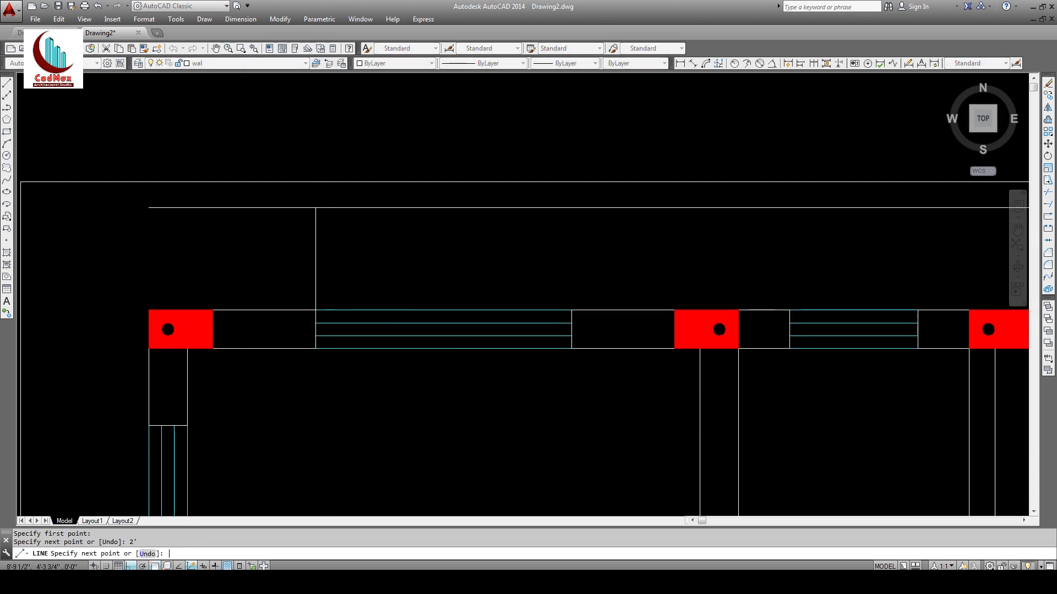
key(Return)
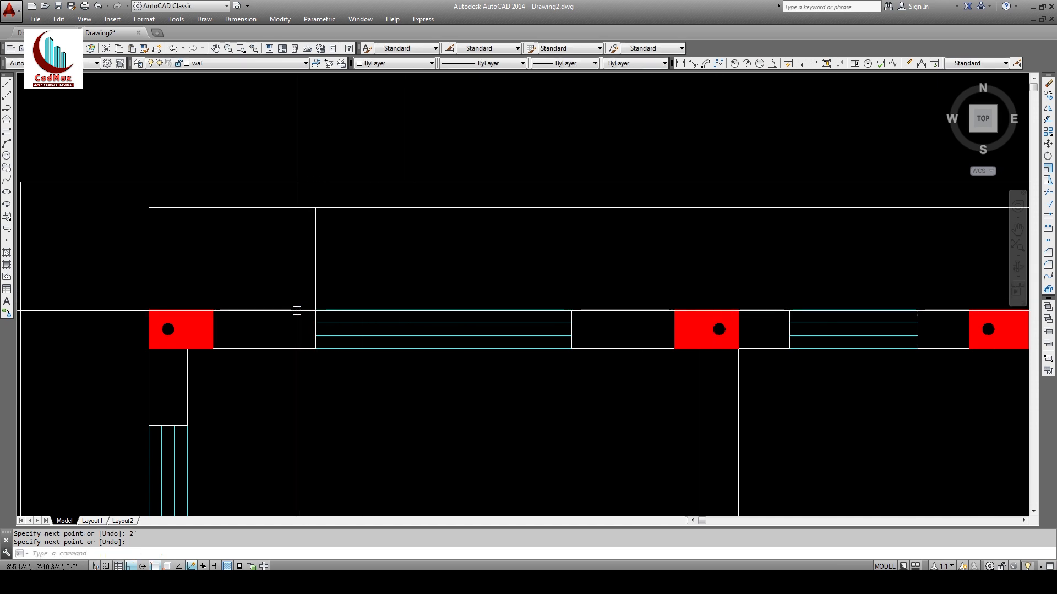
Step: Offset the vertical line 9 to the left and erase the original
click(1047, 120)
key(Return)
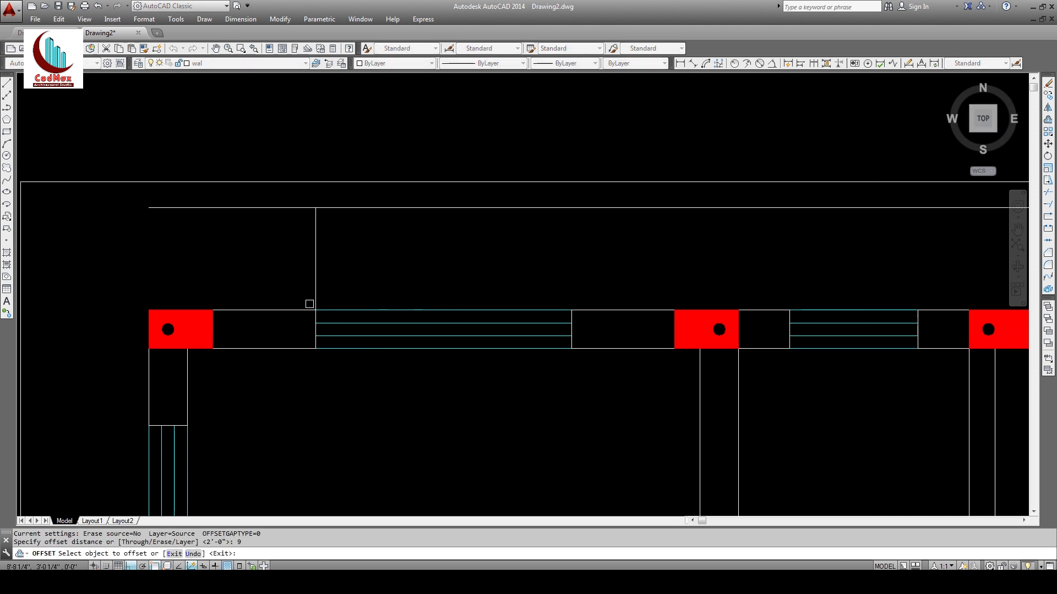
click(313, 283)
click(278, 284)
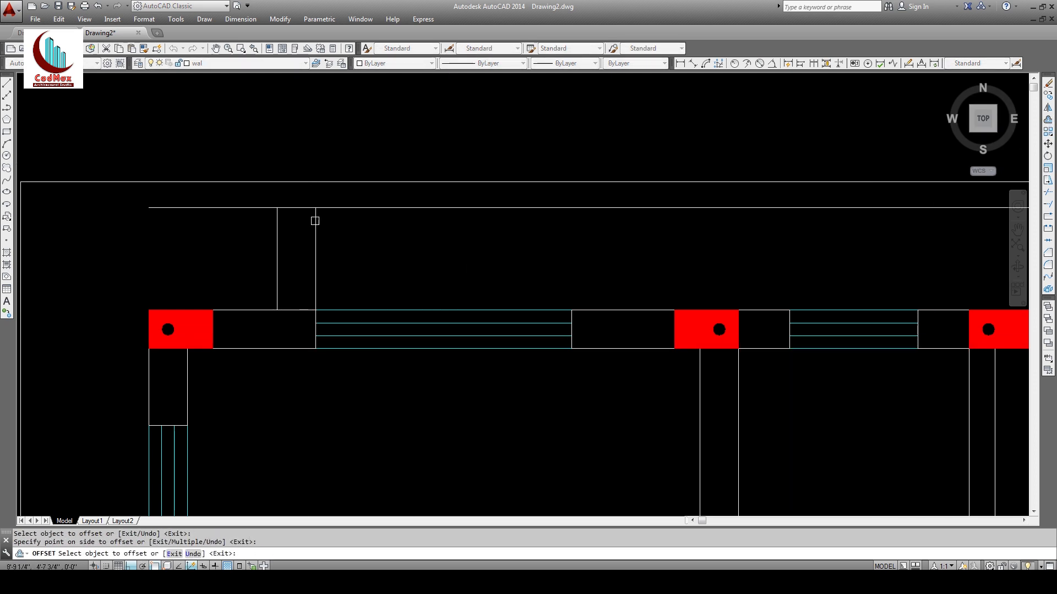
key(Return)
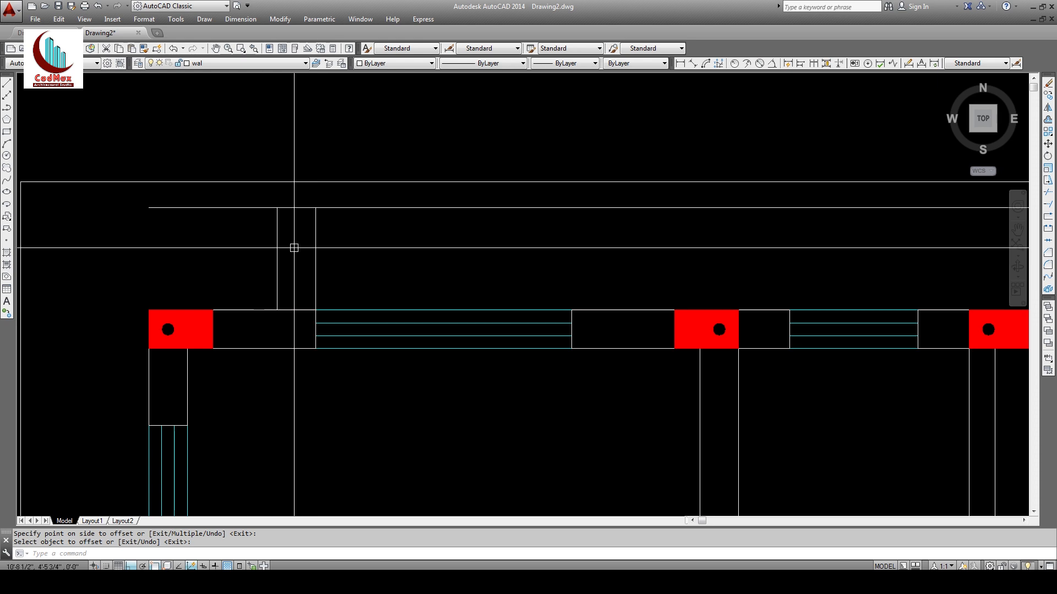
click(1048, 83)
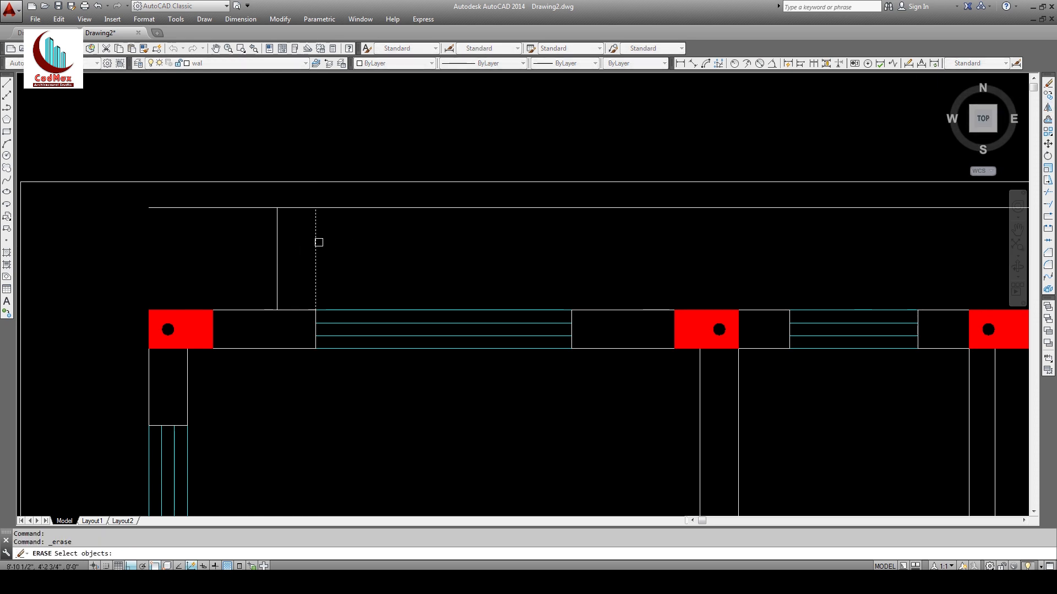
click(319, 242)
key(Return)
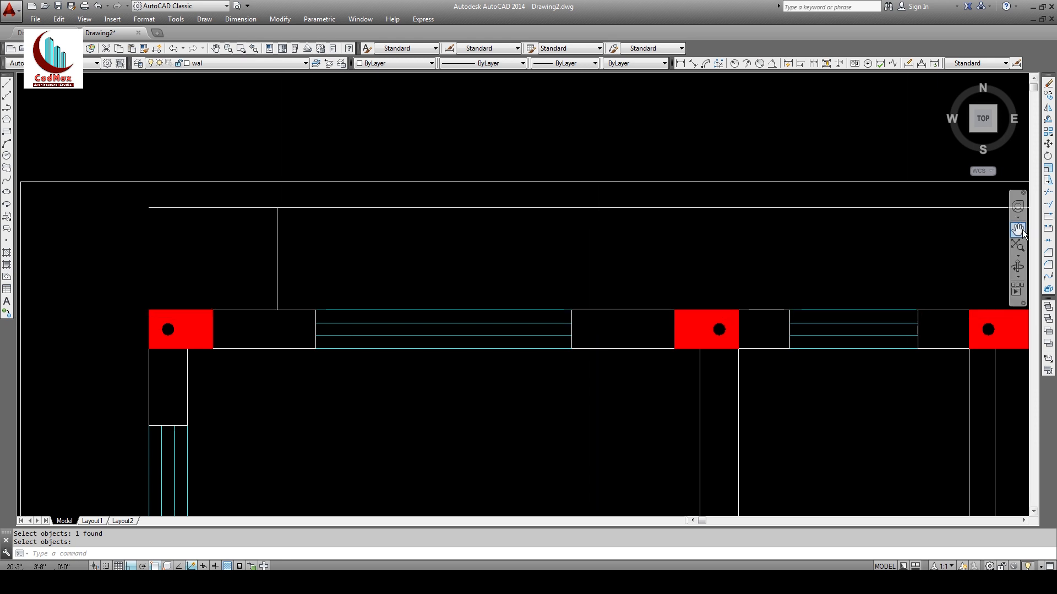
Step: Mirror the vertical line to the right side, keeping the original
click(1048, 110)
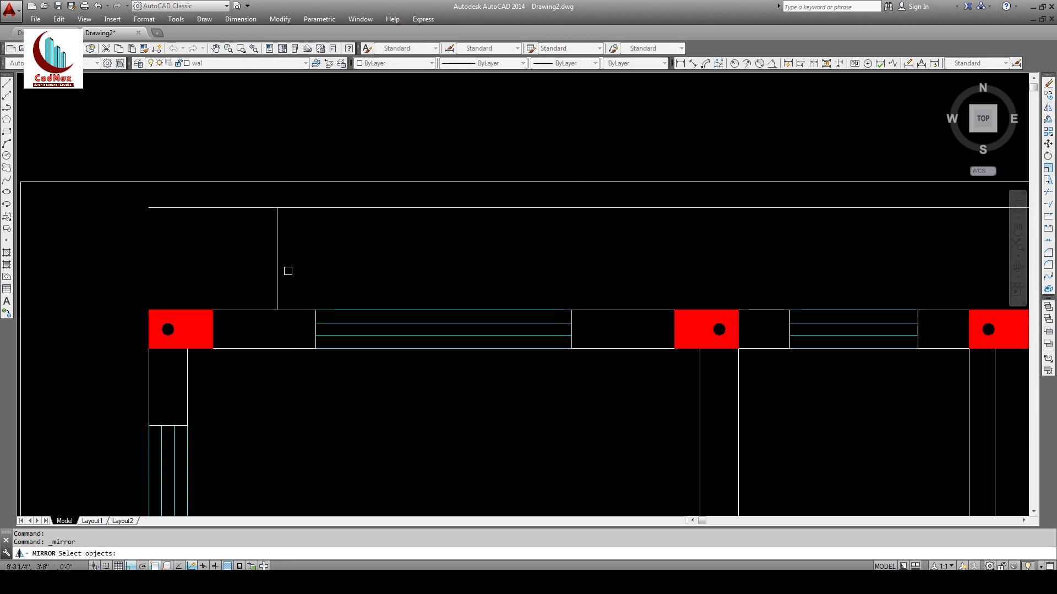
key(Return)
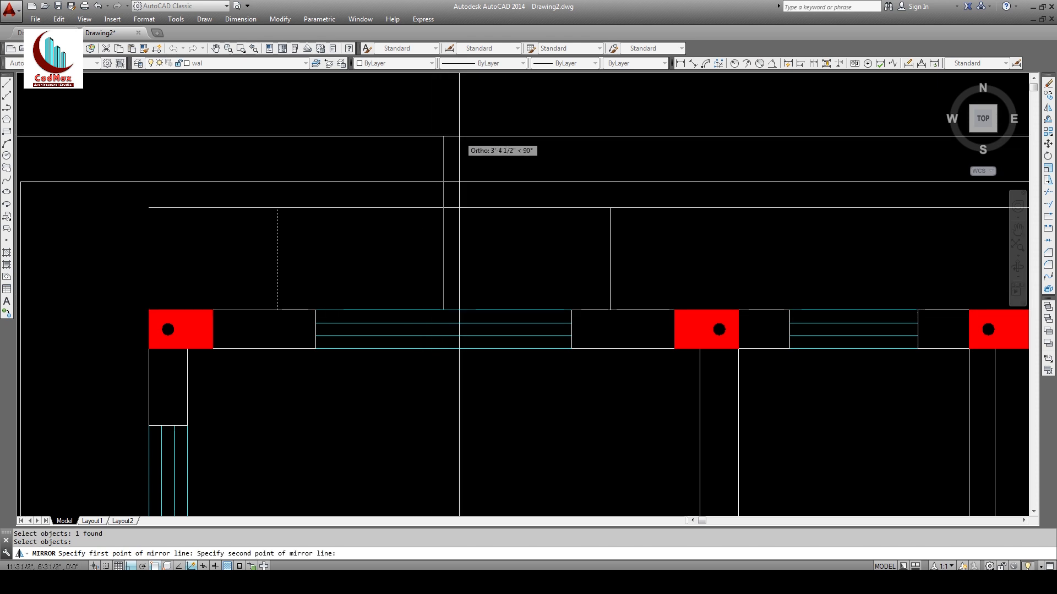
key(Return)
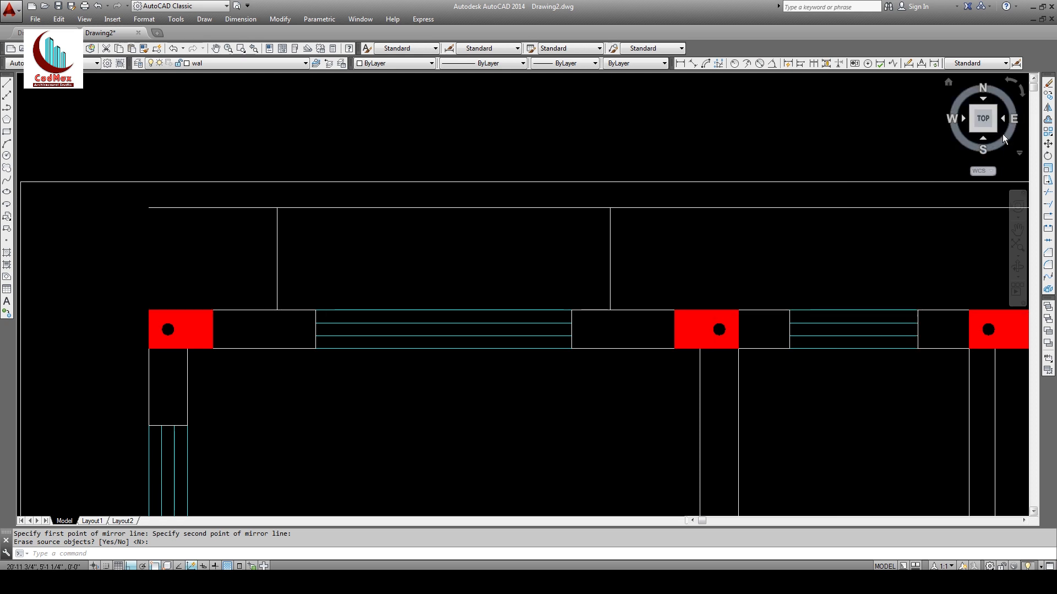
click(1046, 266)
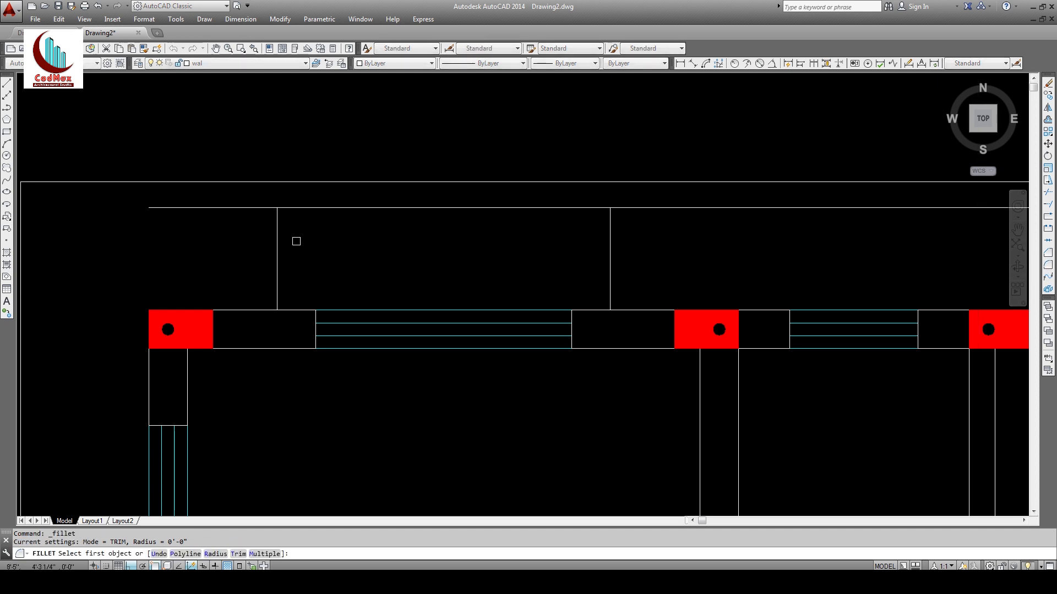
Step: Fillet the top line to the left and right vertical lines with sharp corners
click(278, 225)
click(296, 210)
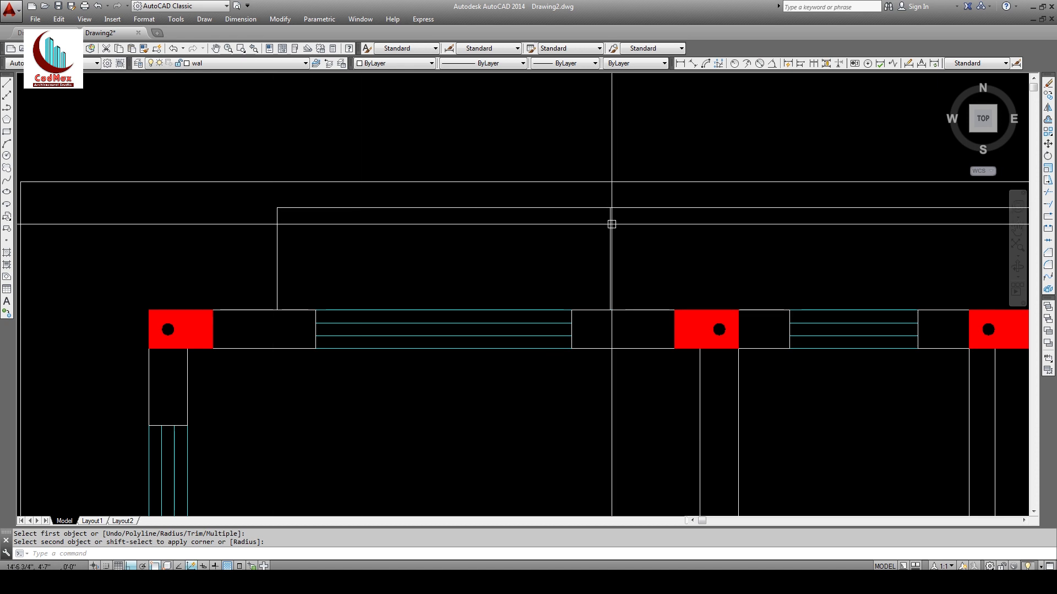
key(Return)
click(600, 209)
click(610, 220)
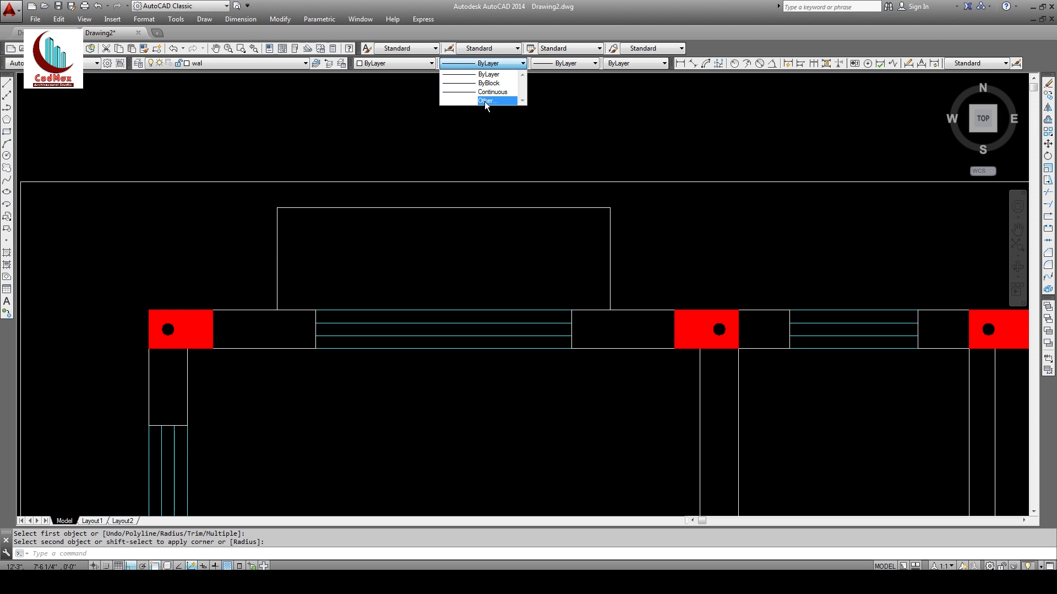
Step: Load the HIDDEN linetype through the Linetype Manager
click(486, 102)
click(614, 198)
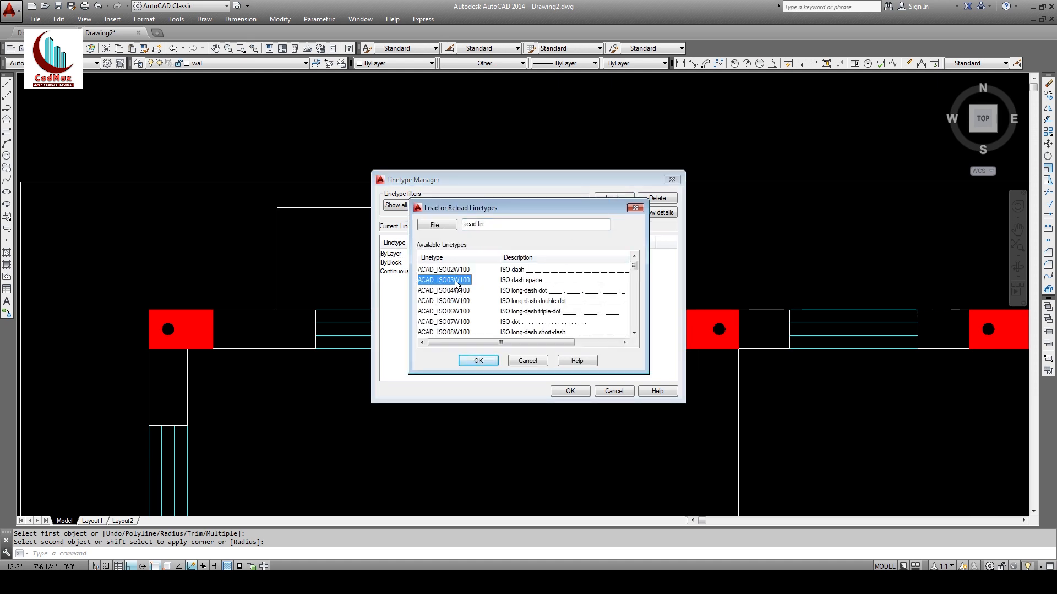
key(h)
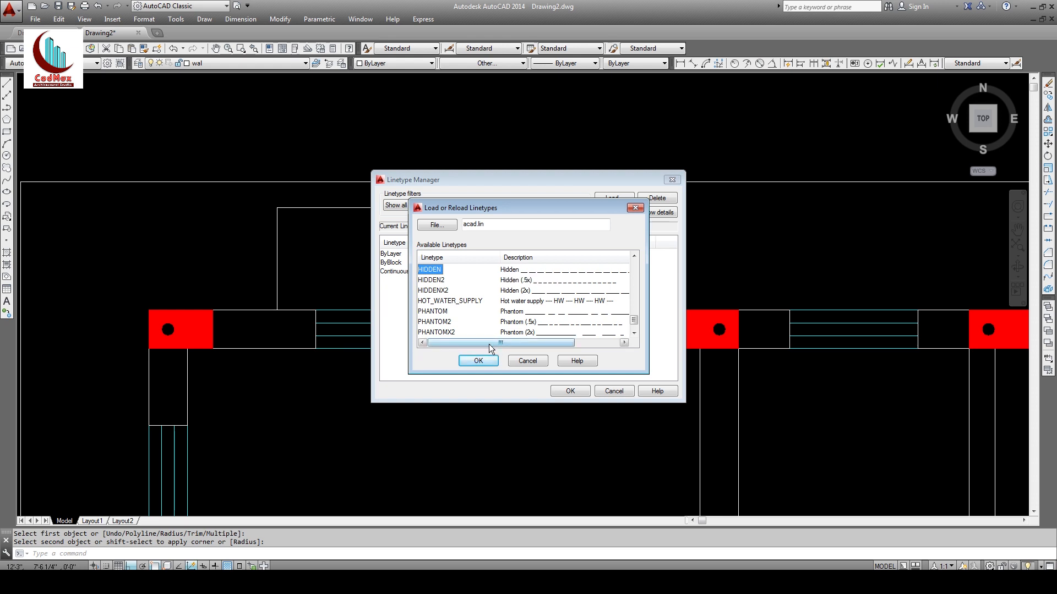
click(478, 360)
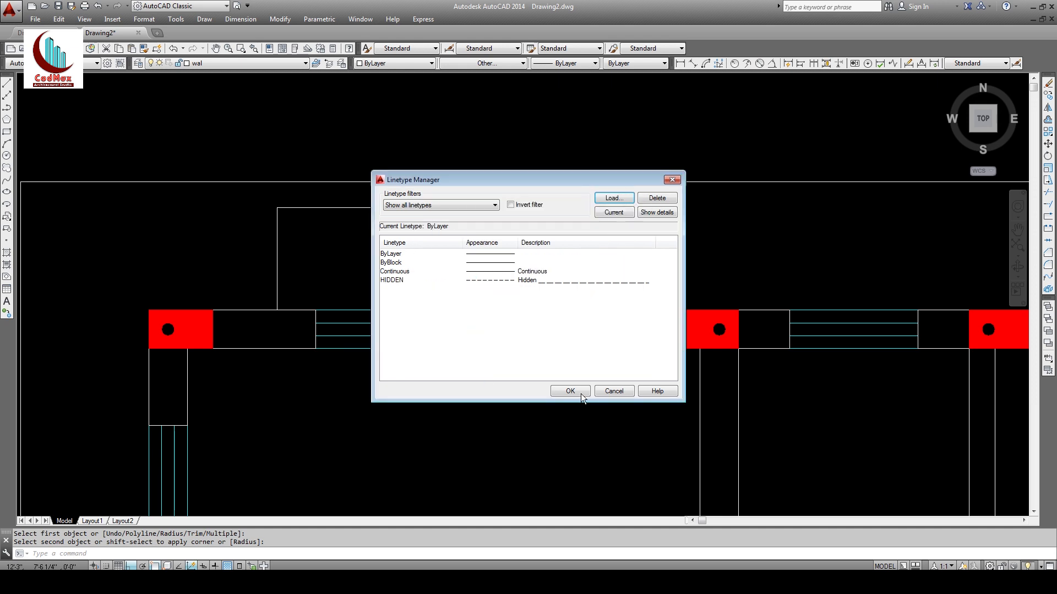
click(570, 392)
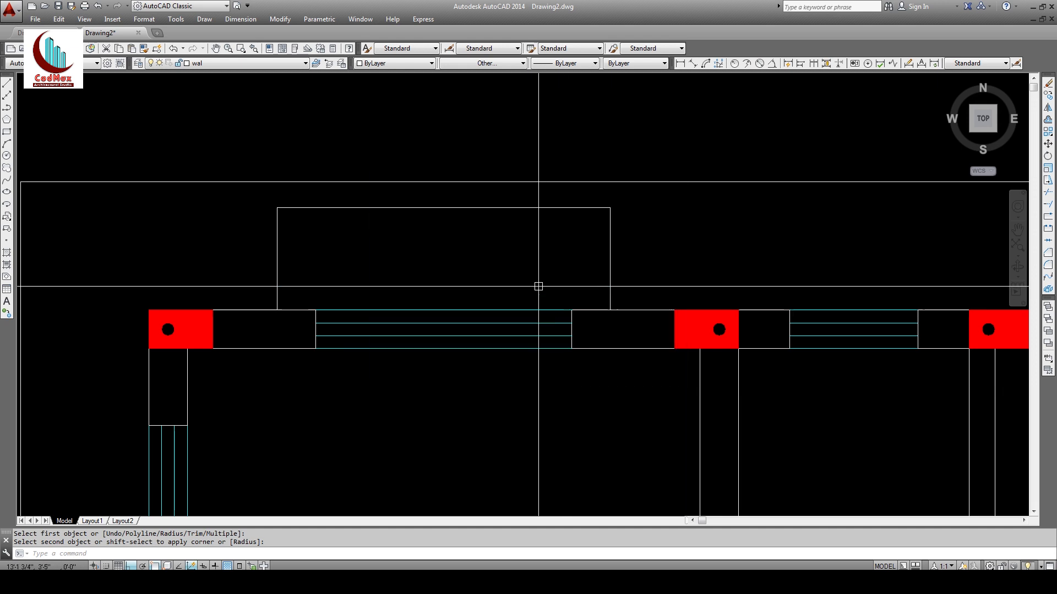
Step: Assign the HIDDEN linetype to the rectangular outline above the top wall
click(630, 244)
click(272, 206)
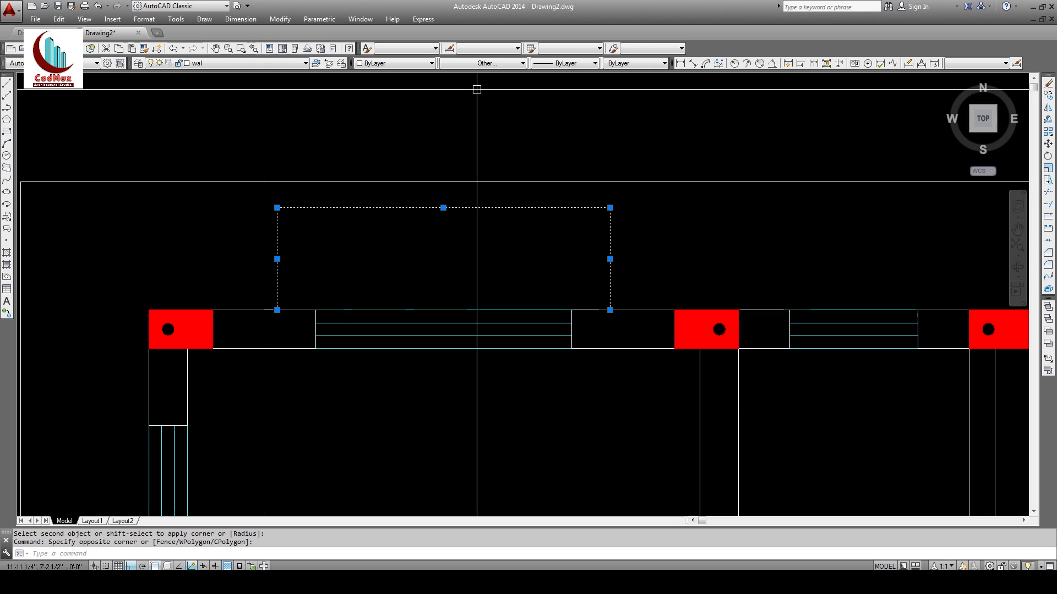
click(497, 66)
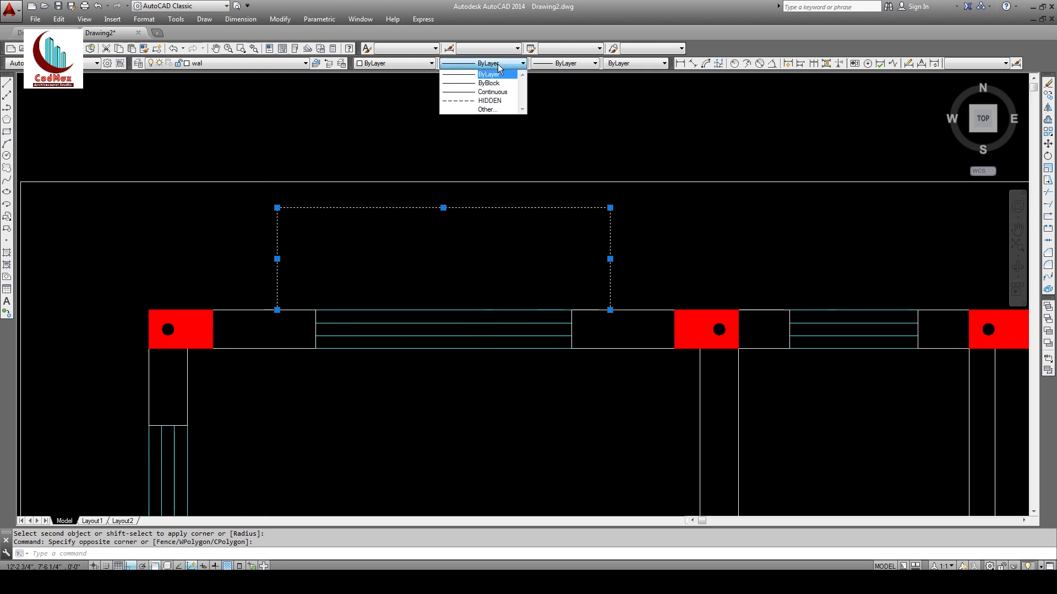
click(484, 98)
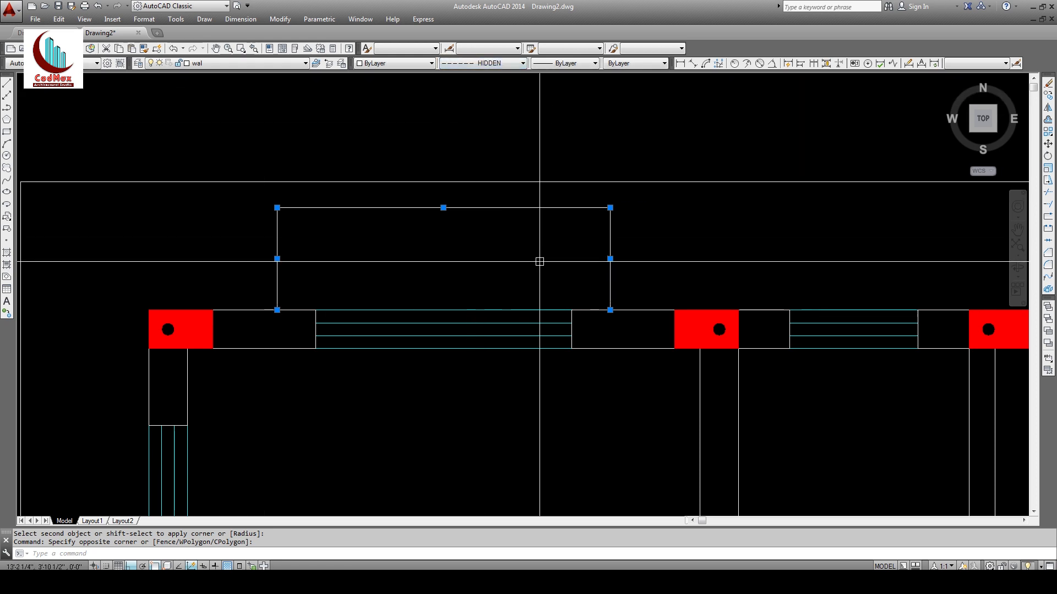
key(Escape)
key(Escape)
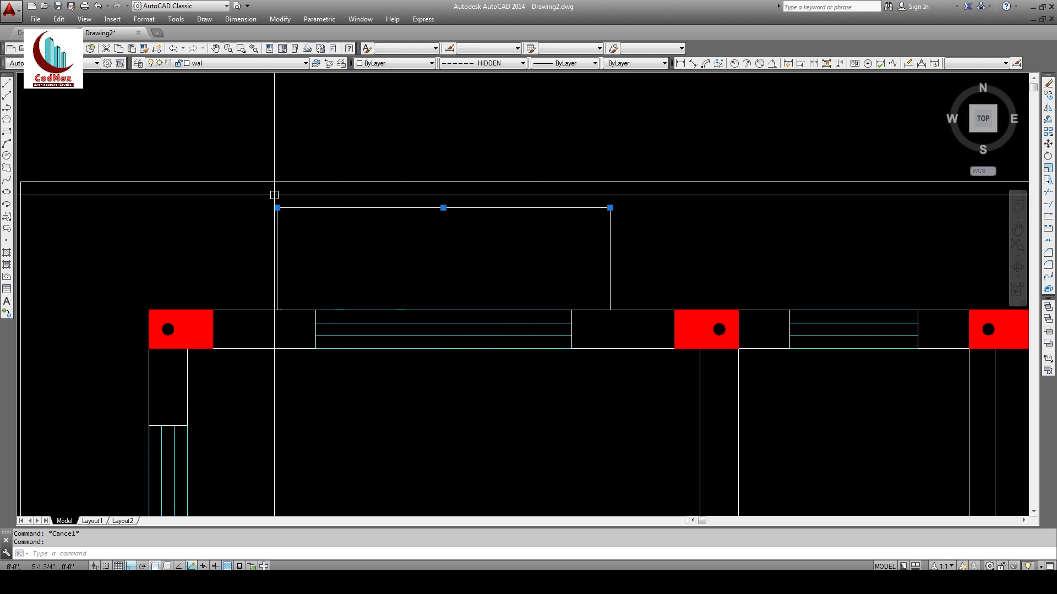
key(Escape)
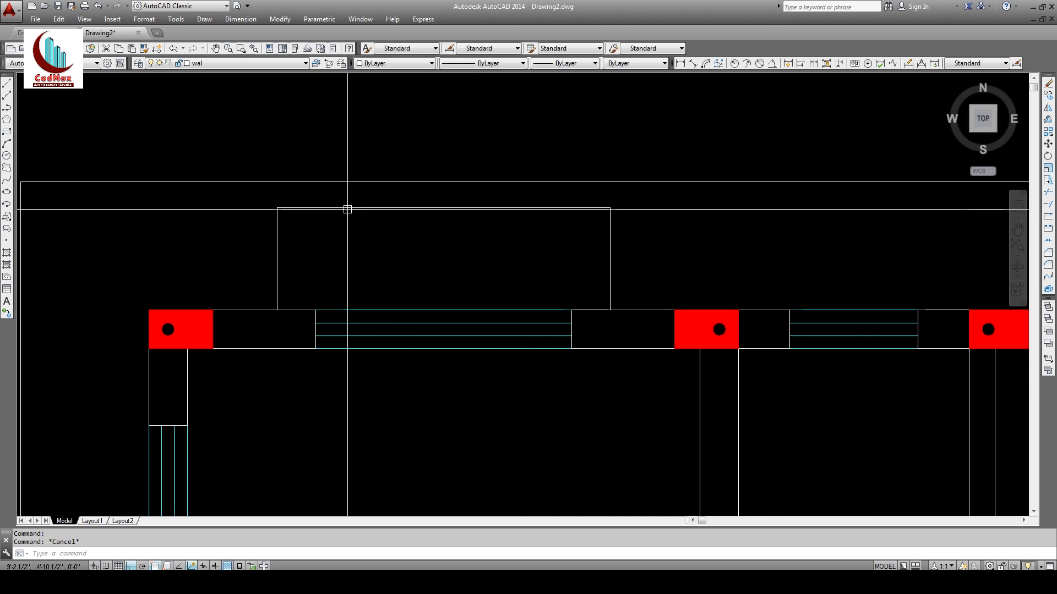
middle_drag(494, 236, 484, 184)
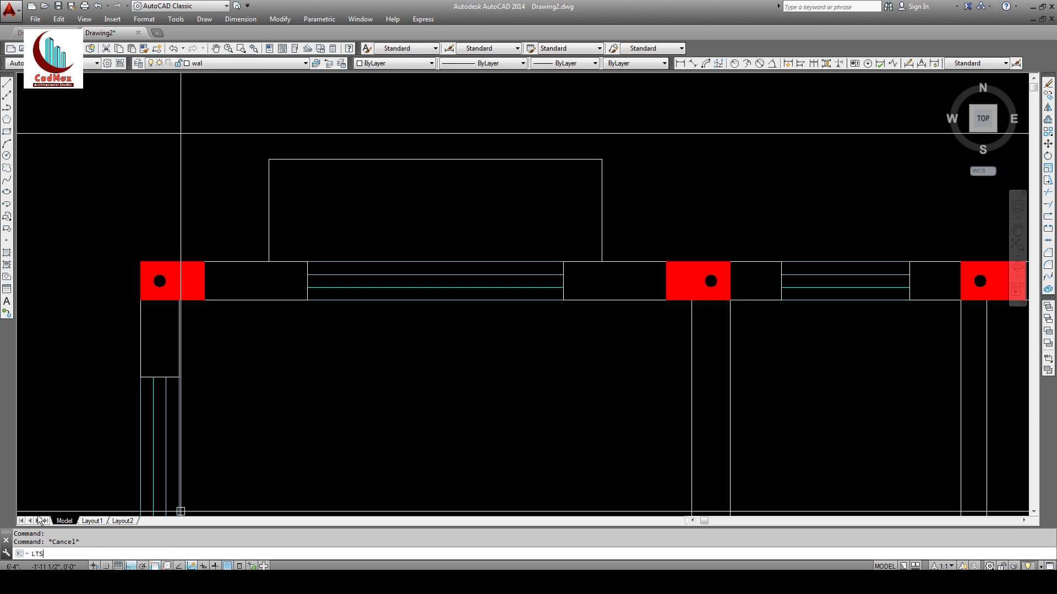
Step: Set LTSCALE to 30 so the hidden outline appears dashed
key(BackSpace)
key(BackSpace)
key(BackSpace)
text(DEF)
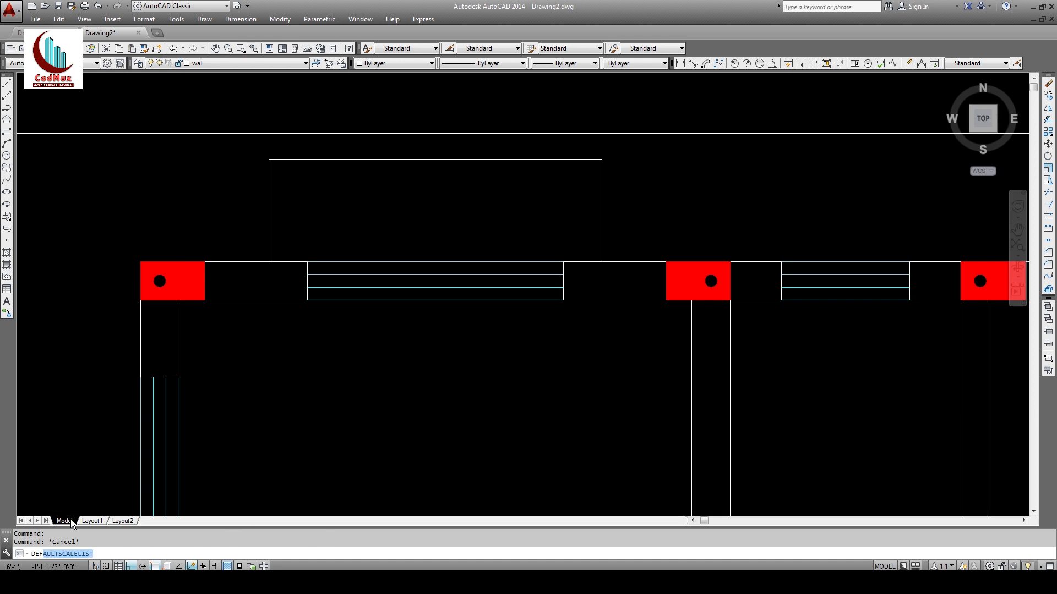
key(BackSpace)
key(BackSpace)
key(BackSpace)
text(LTS)
key(Return)
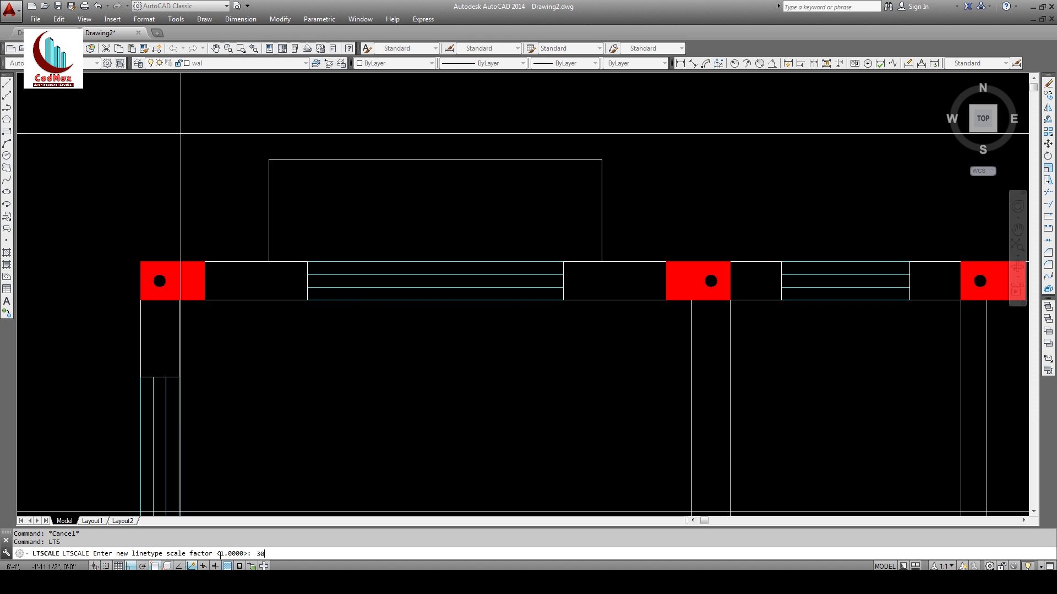
key(Return)
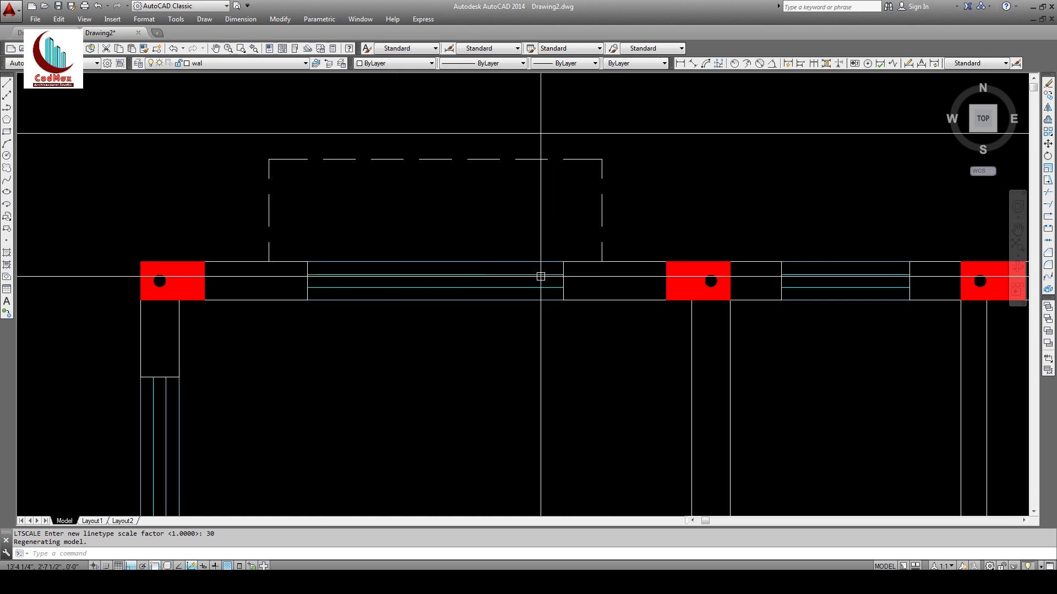
Step: Zoom out and pan to show the whole top wall and left columns
text(z)
key(Return)
key(Return)
drag(486, 217, 489, 389)
middle_drag(611, 365, 369, 336)
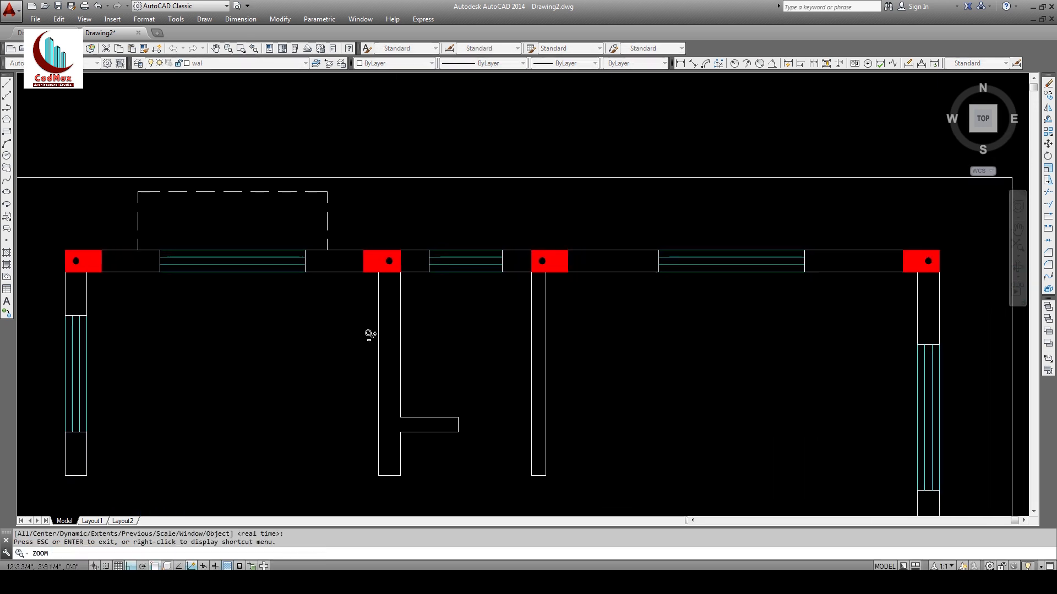
Step: Start copying the dashed outline from its corner, then cancel the attempt
key(Escape)
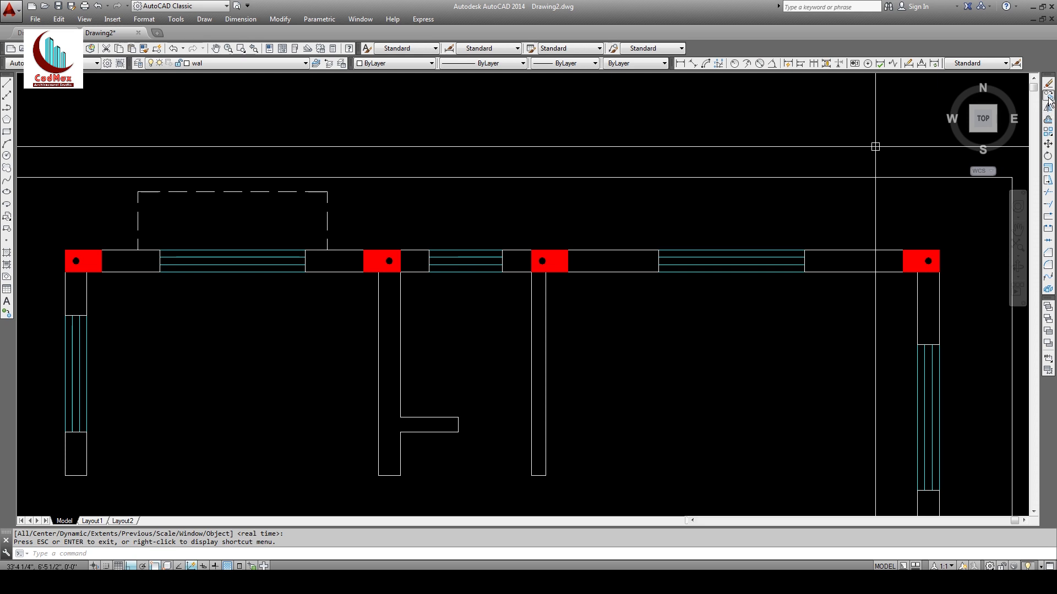
click(1049, 96)
click(364, 228)
click(123, 186)
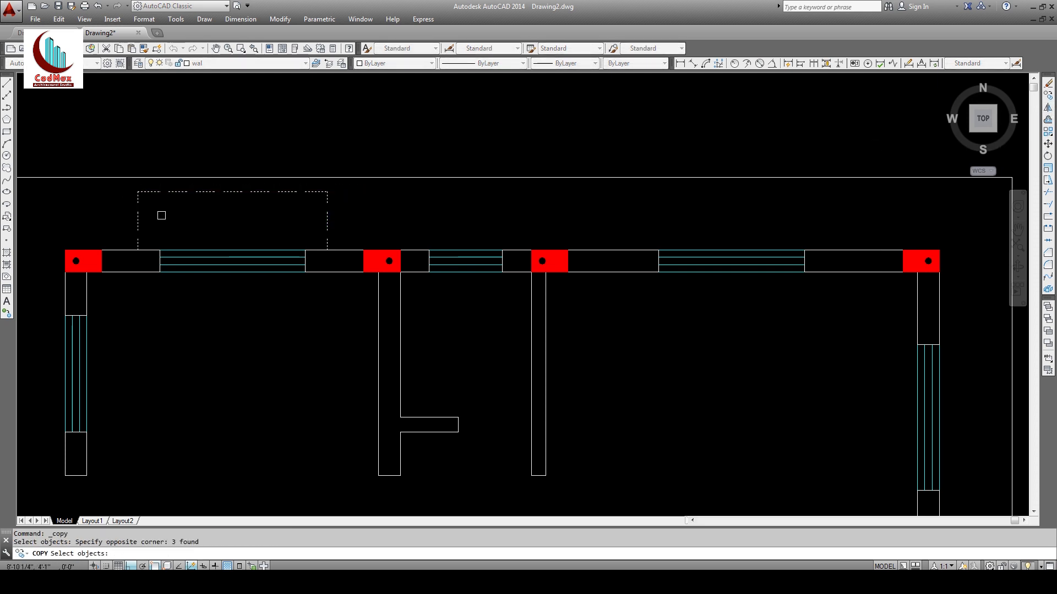
key(Return)
click(138, 249)
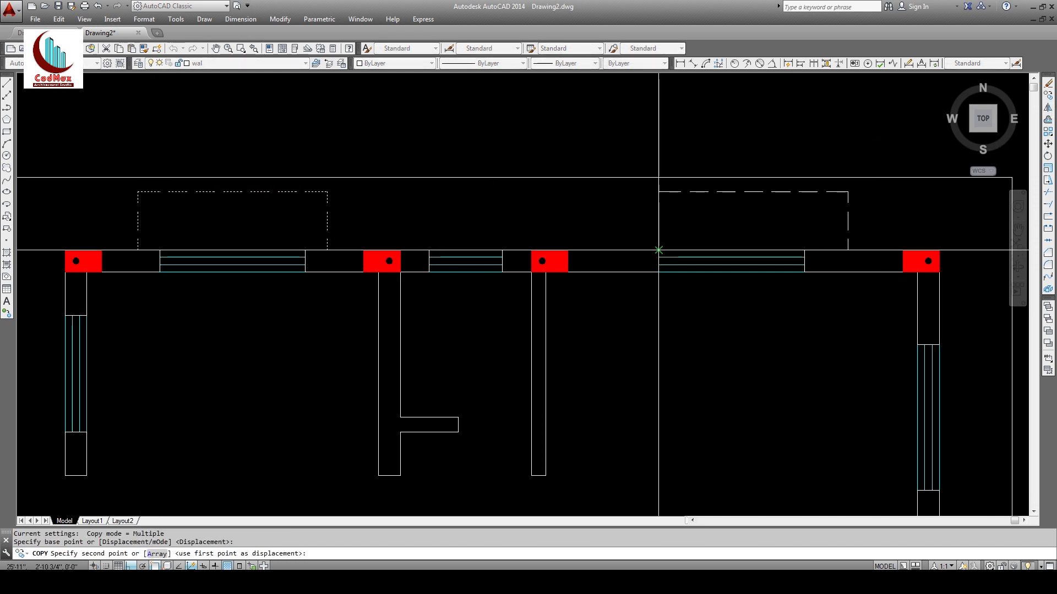
key(Escape)
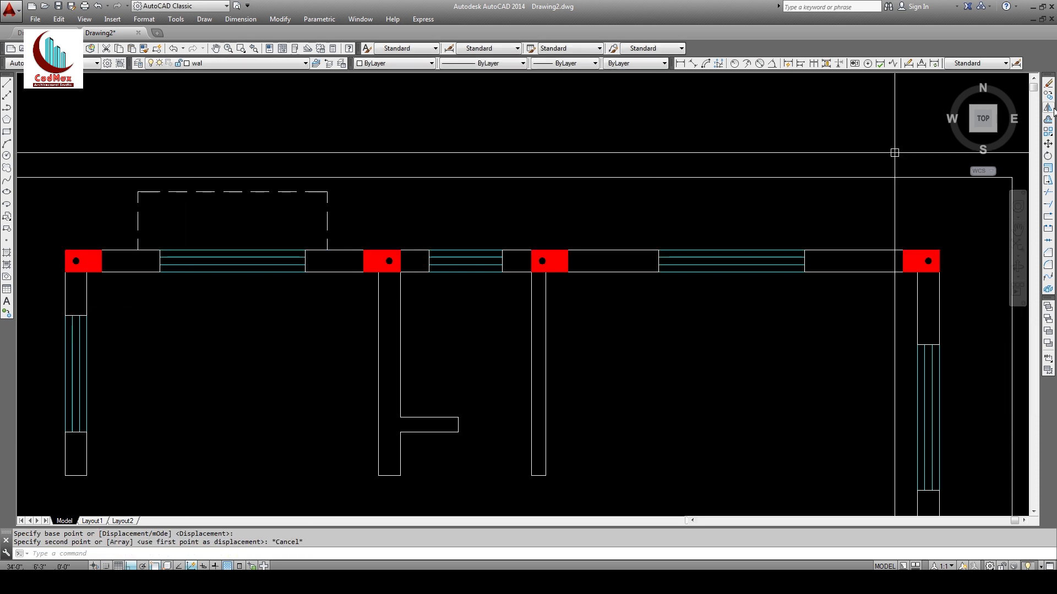
Step: Copy the dashed outline to sit above the middle and right windows of the top wall
click(1048, 95)
click(382, 222)
click(120, 186)
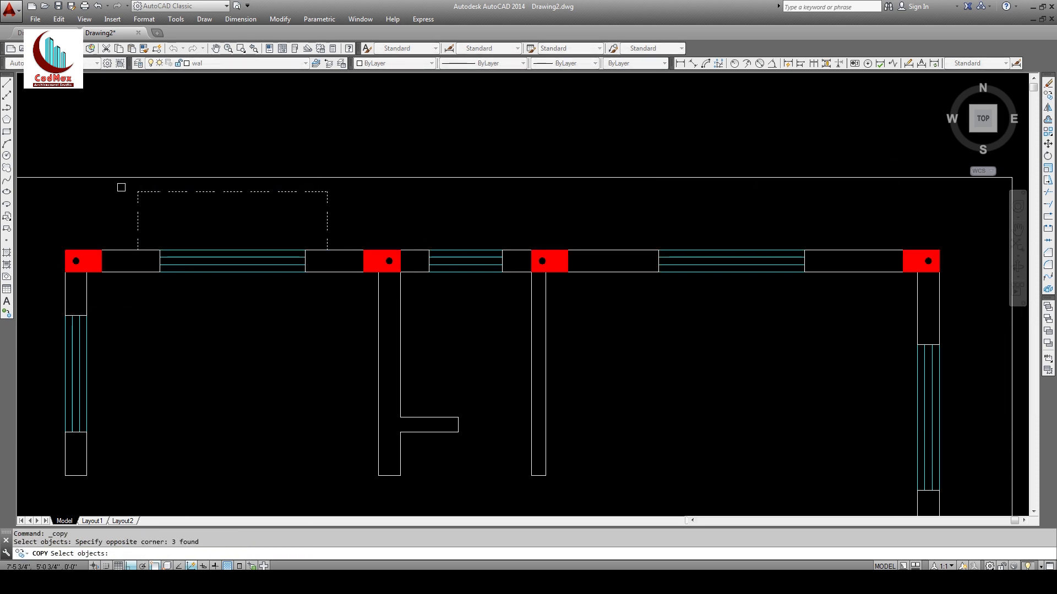
key(Return)
click(160, 249)
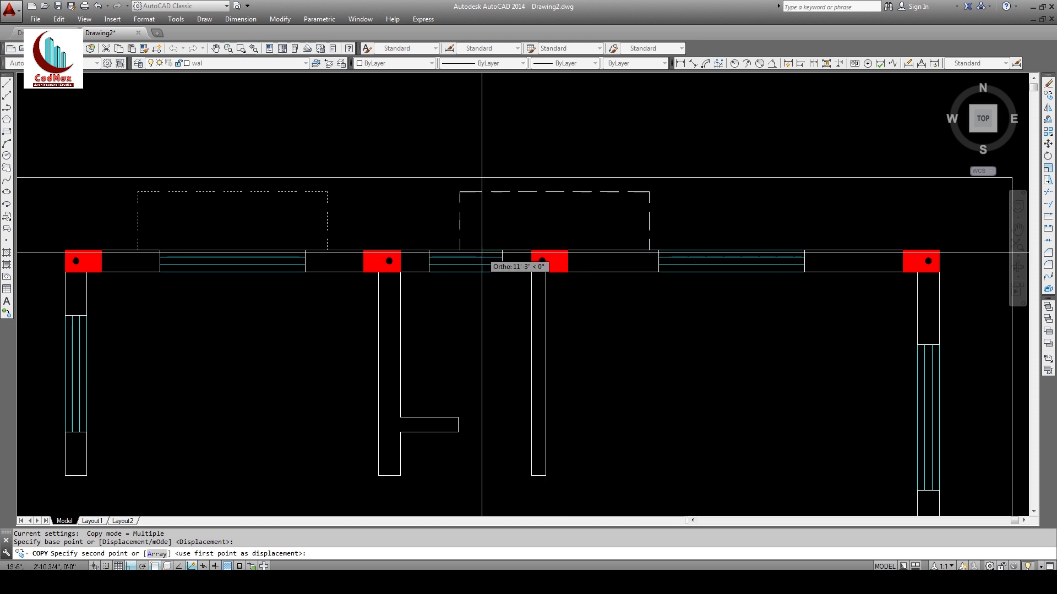
click(429, 250)
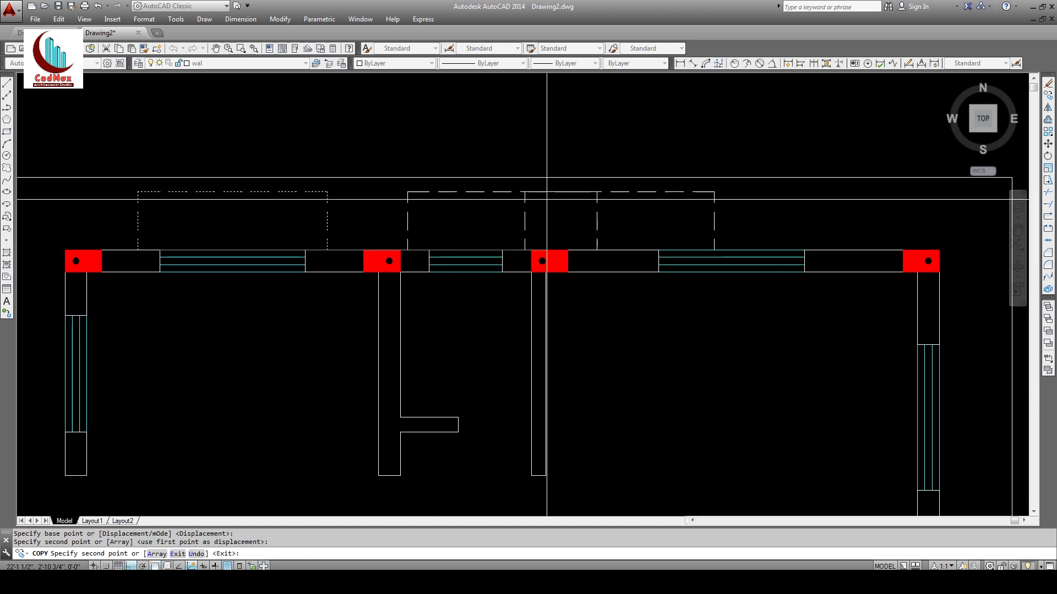
click(659, 250)
key(Return)
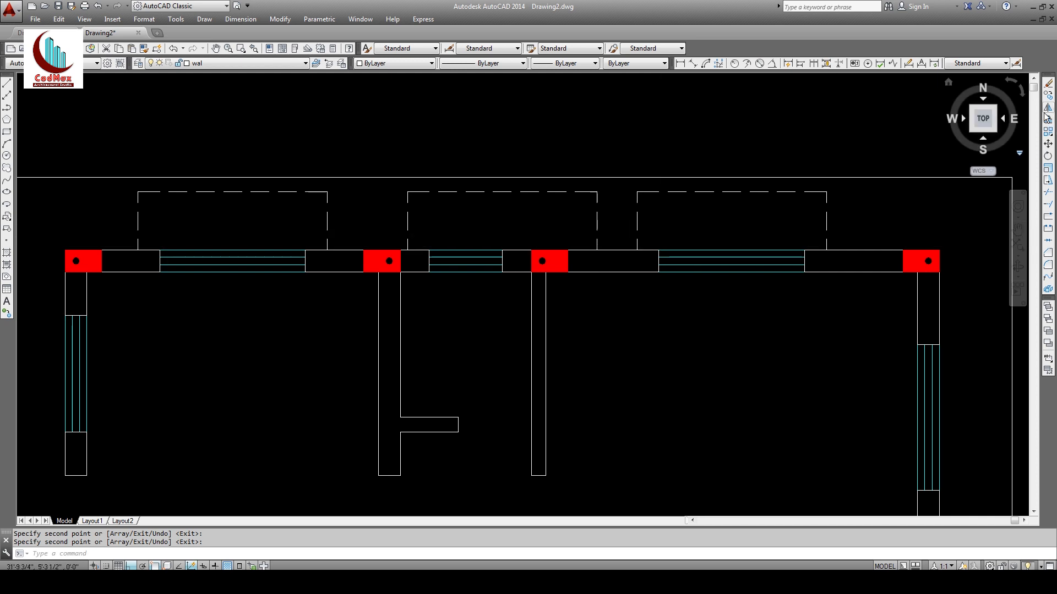
Step: Stretch the middle outline's right edge 2'6 to the left to fit its window
click(1047, 86)
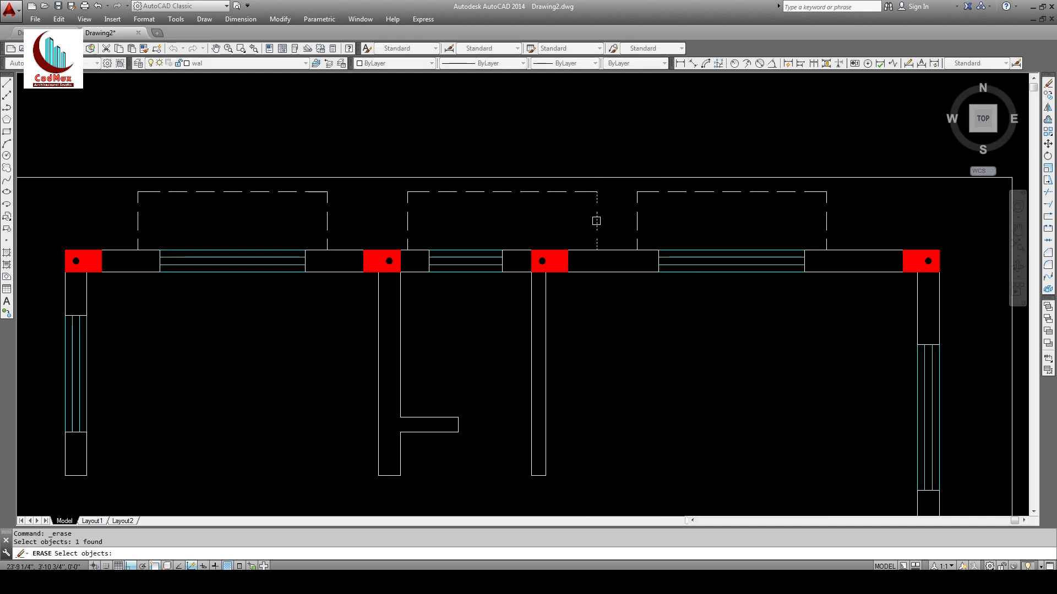
key(Escape)
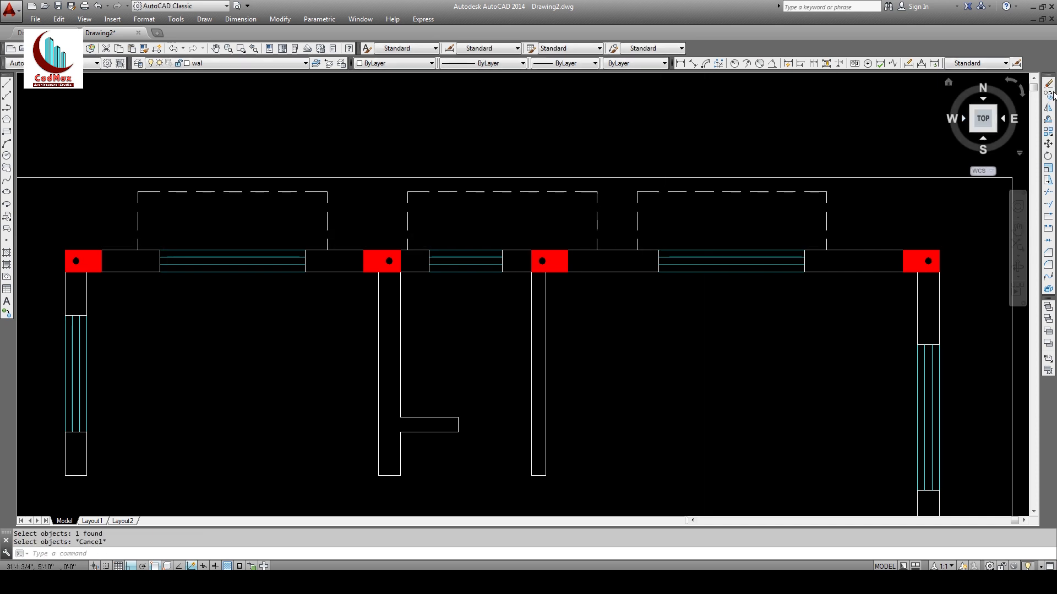
click(1048, 182)
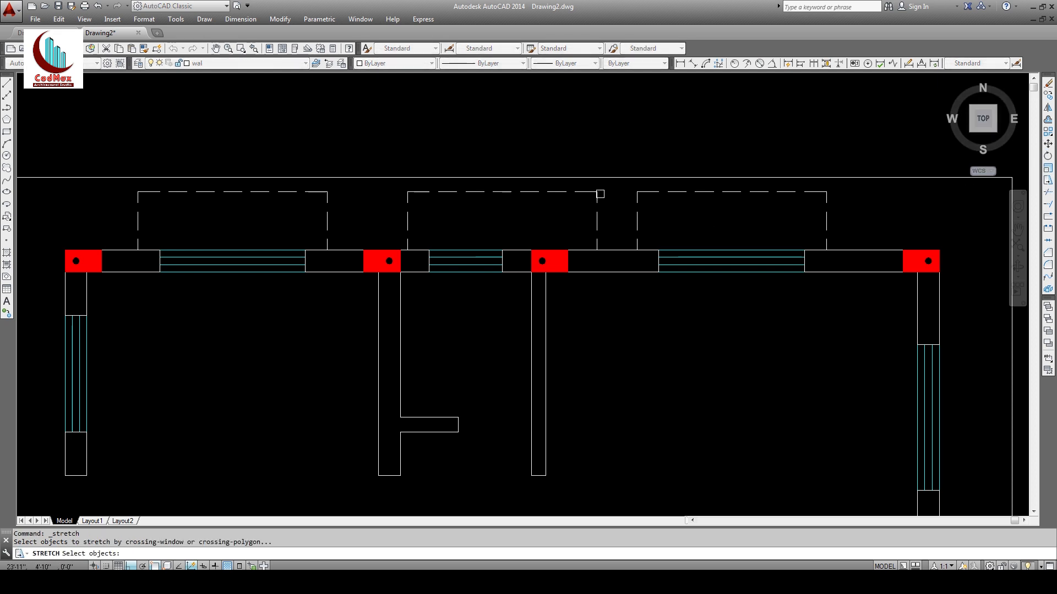
click(591, 251)
key(Return)
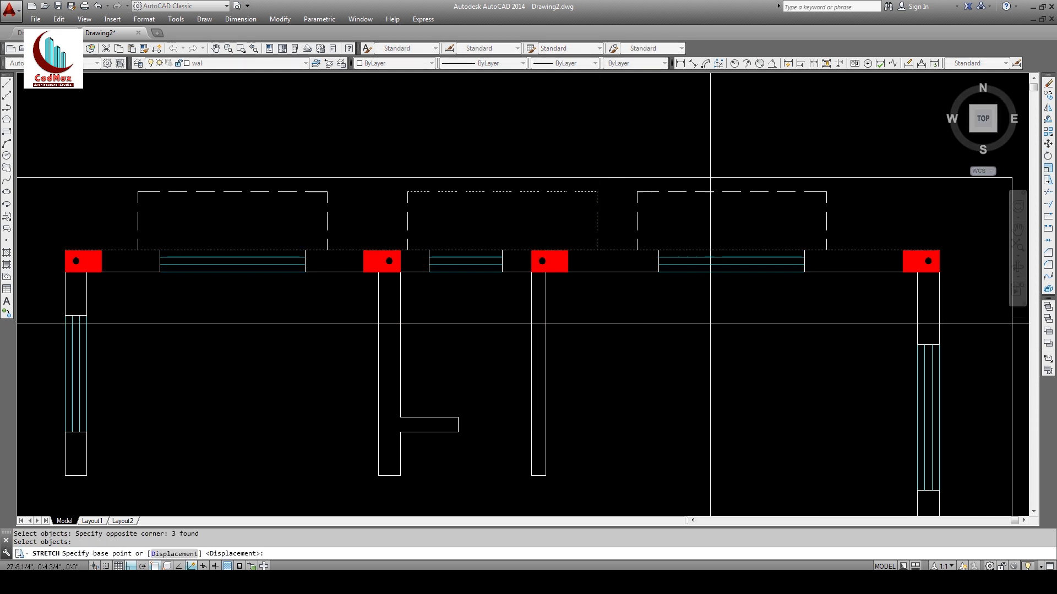
click(739, 326)
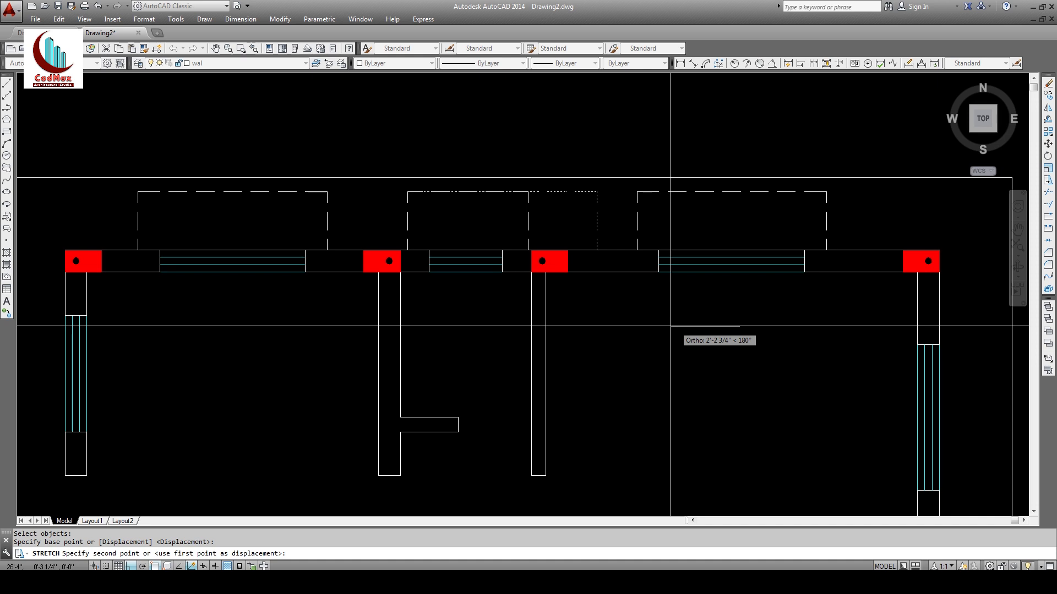
text(2'6)
key(Return)
text(z)
key(Return)
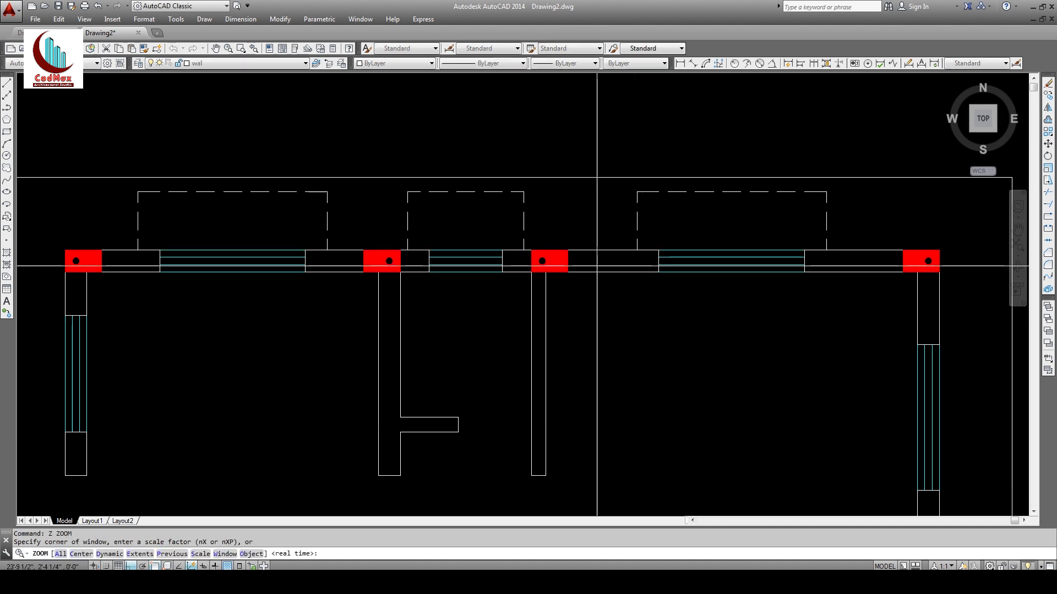
key(Return)
drag(612, 190, 589, 391)
middle_drag(589, 391, 435, 320)
key(Escape)
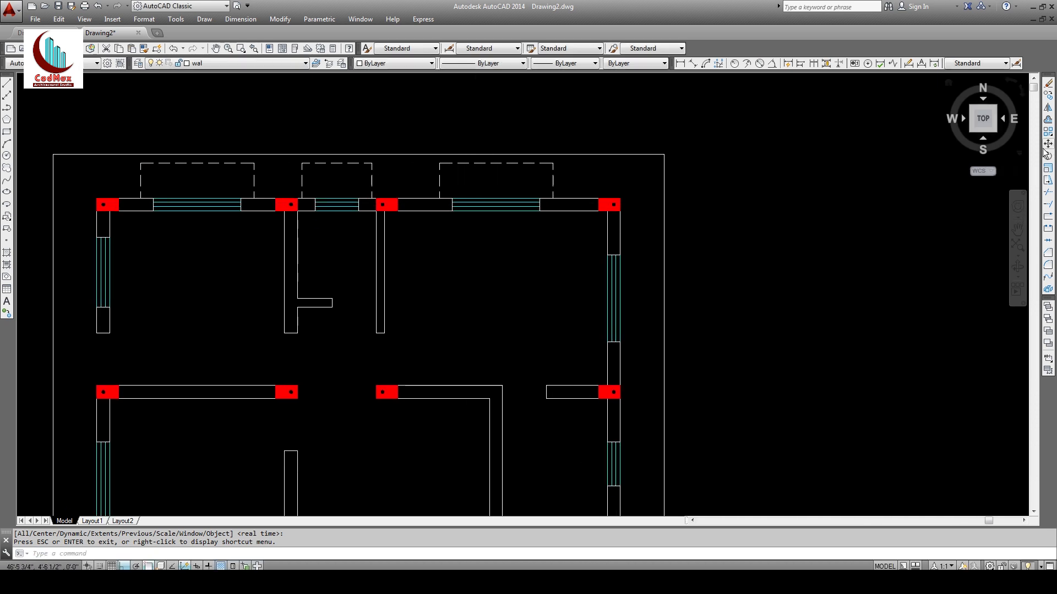
Step: Copy the right dashed outline to a spare spot right of the plan
click(1047, 95)
click(777, 156)
click(428, 160)
right_click(473, 176)
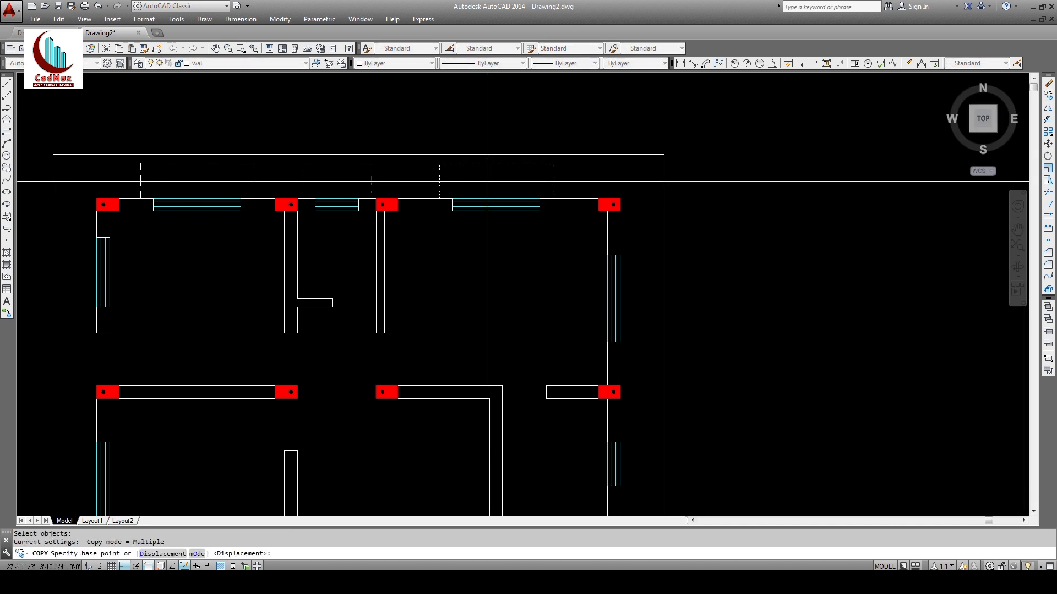
click(487, 180)
click(790, 214)
key(Escape)
key(Escape)
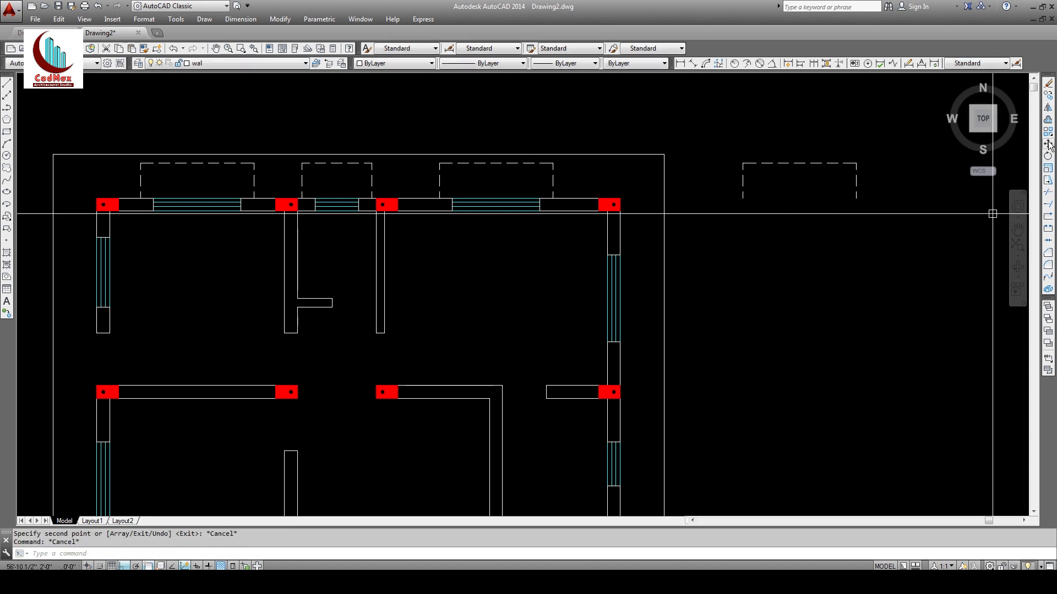
Step: Rotate the spare outline 270 degrees so it stands upright
click(1048, 120)
key(Escape)
click(1048, 155)
click(910, 153)
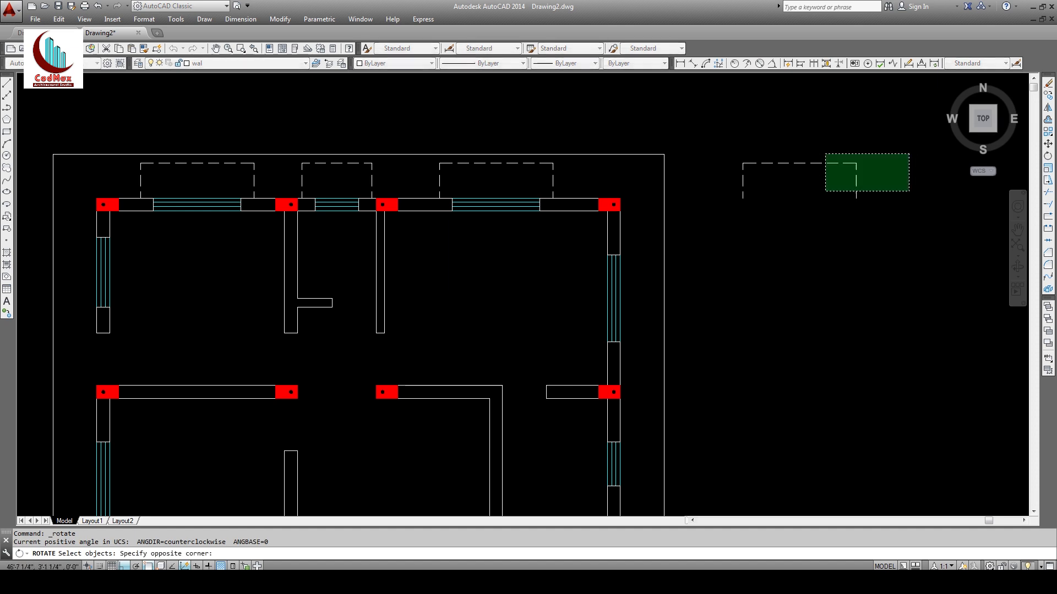
click(824, 194)
key(Return)
click(742, 198)
click(750, 242)
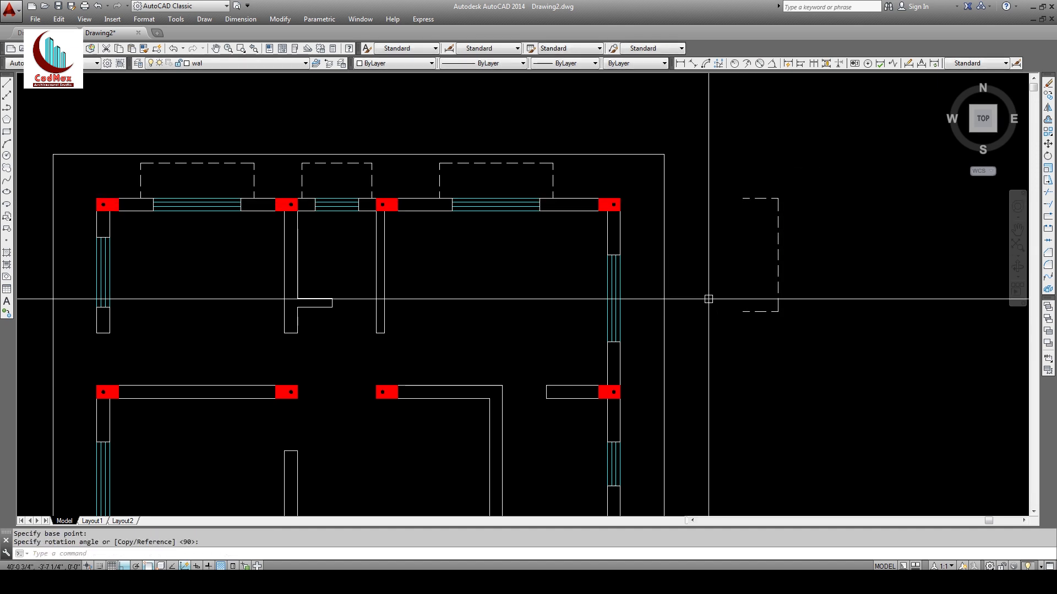
middle_drag(691, 314, 522, 224)
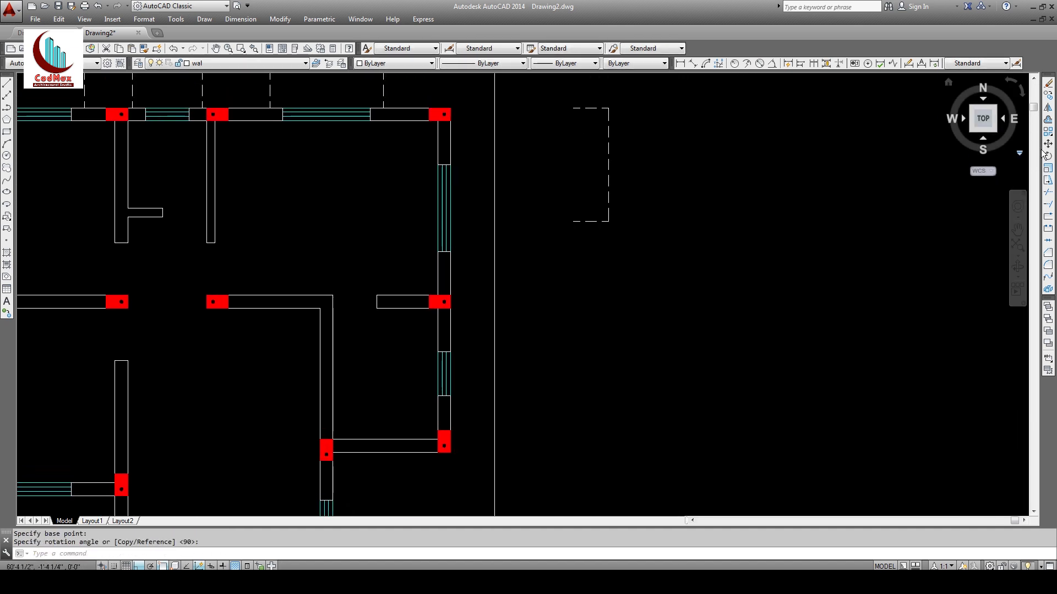
Step: Copy the upright outline beside the right wall's upper window, using a Mid Between 2 Points base
click(1048, 95)
click(560, 94)
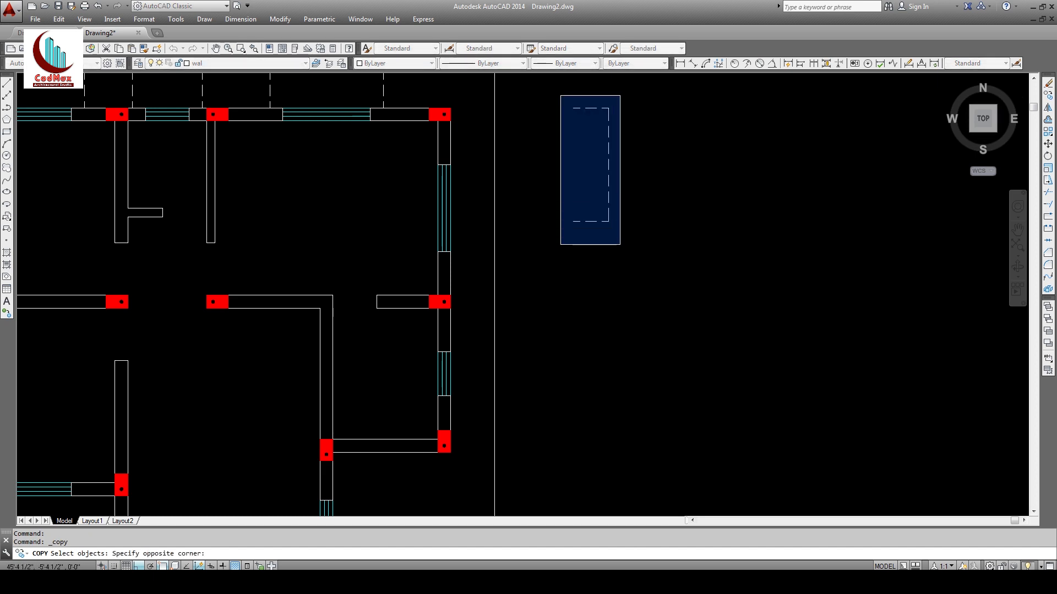
click(620, 246)
key(Return)
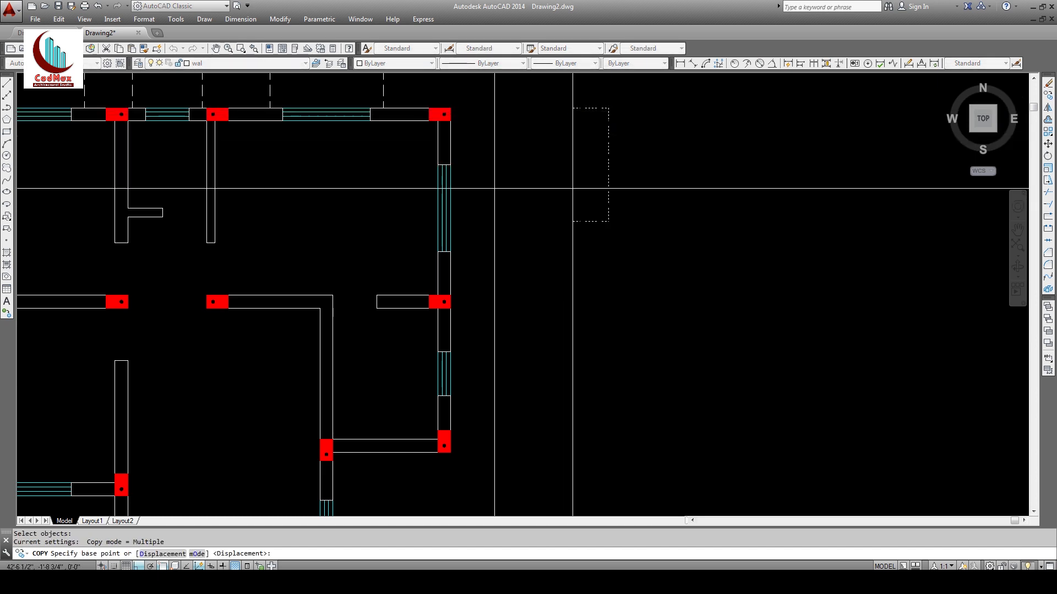
shift+right_click(572, 188)
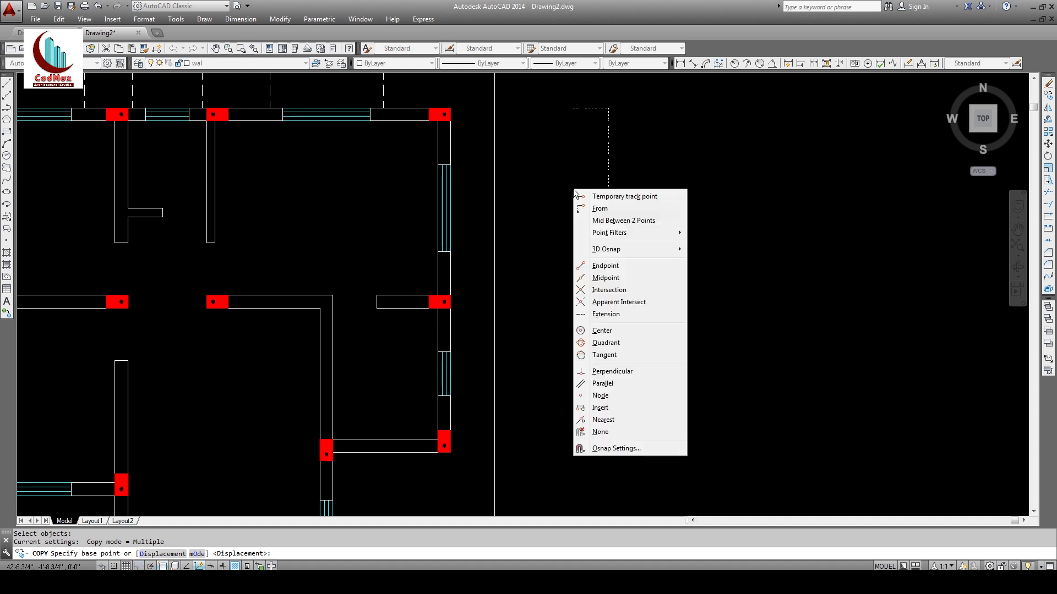
click(617, 221)
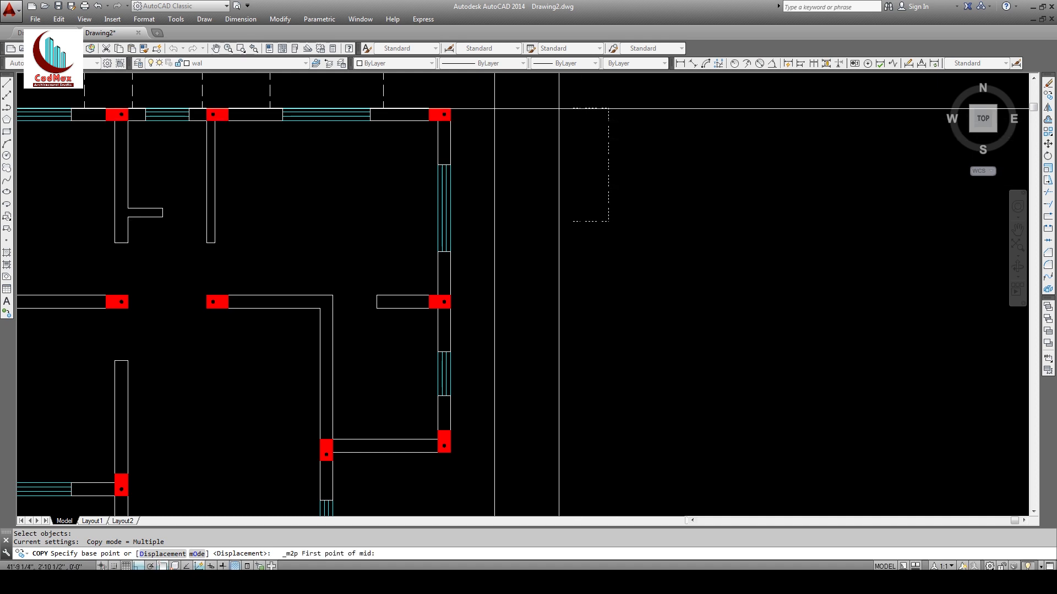
click(573, 107)
click(573, 221)
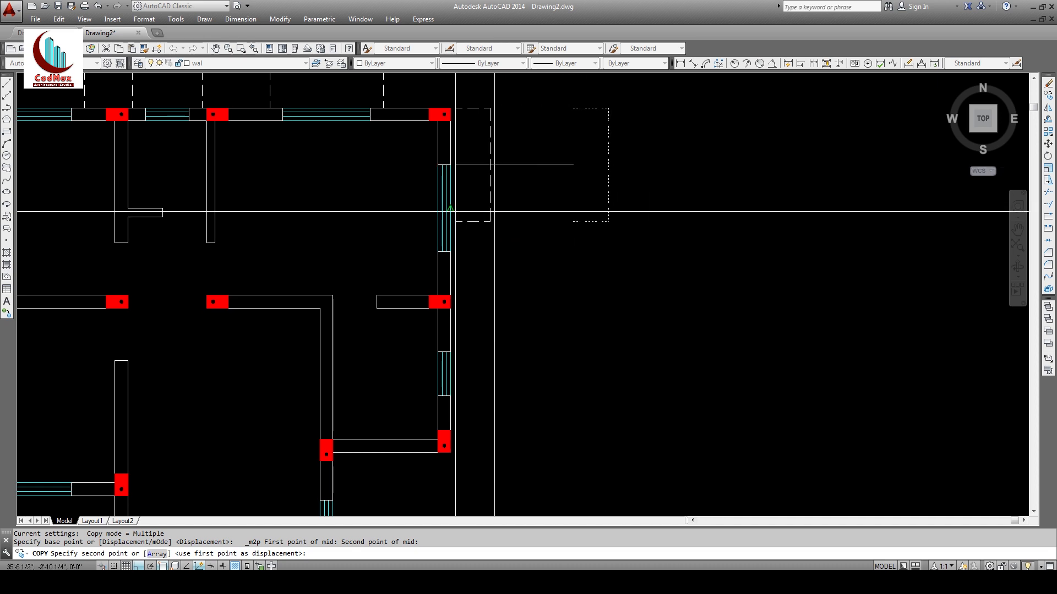
click(472, 261)
mouse_move(472, 261)
middle_down()
mouse_move(569, 131)
mouse_move(581, 95)
middle_up()
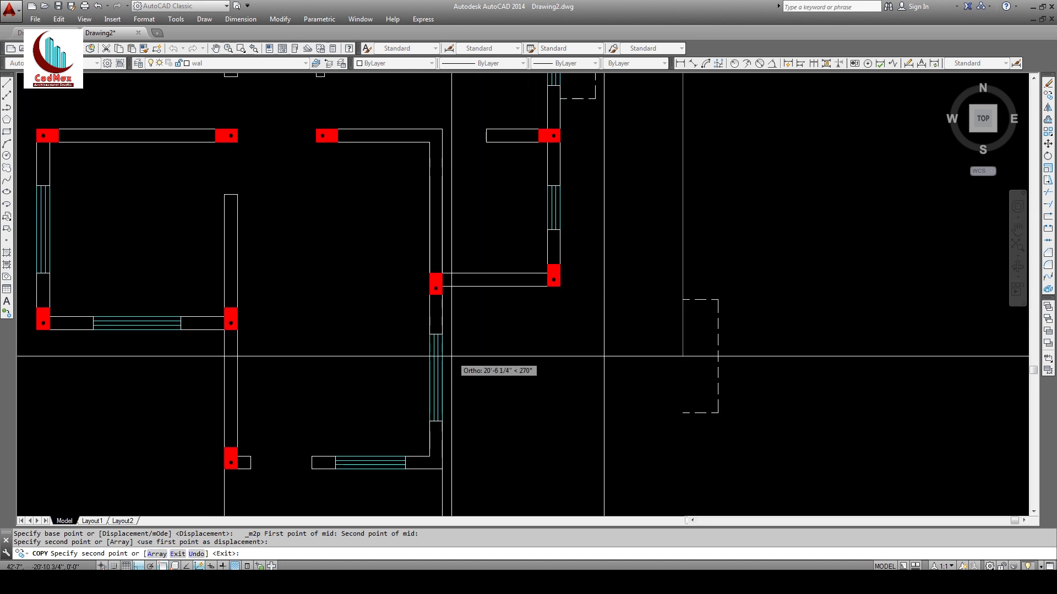
middle_drag(462, 397, 519, 264)
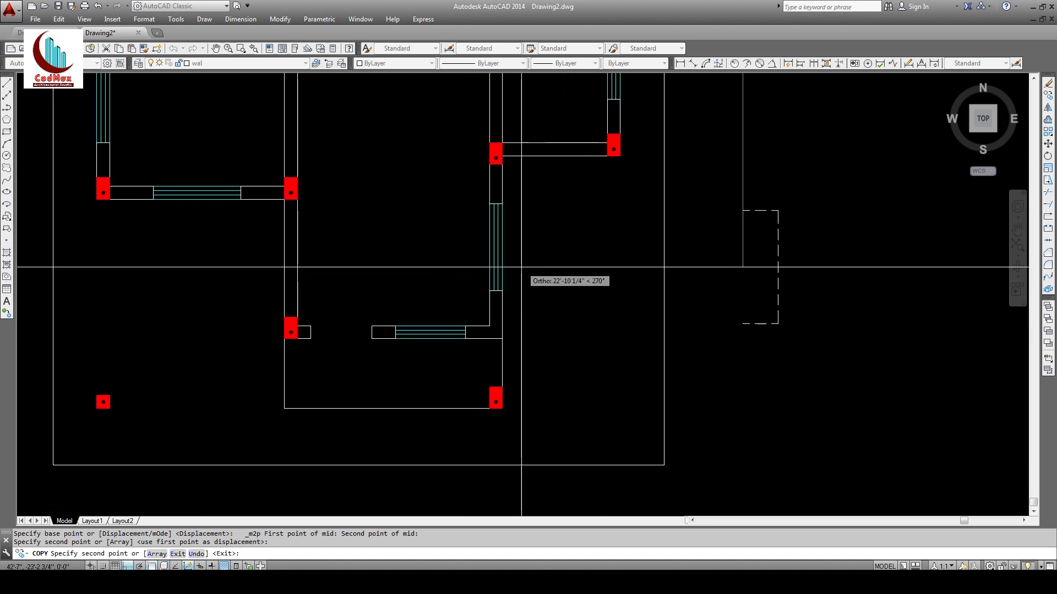
key(Escape)
middle_drag(452, 277, 484, 474)
middle_drag(550, 309, 538, 427)
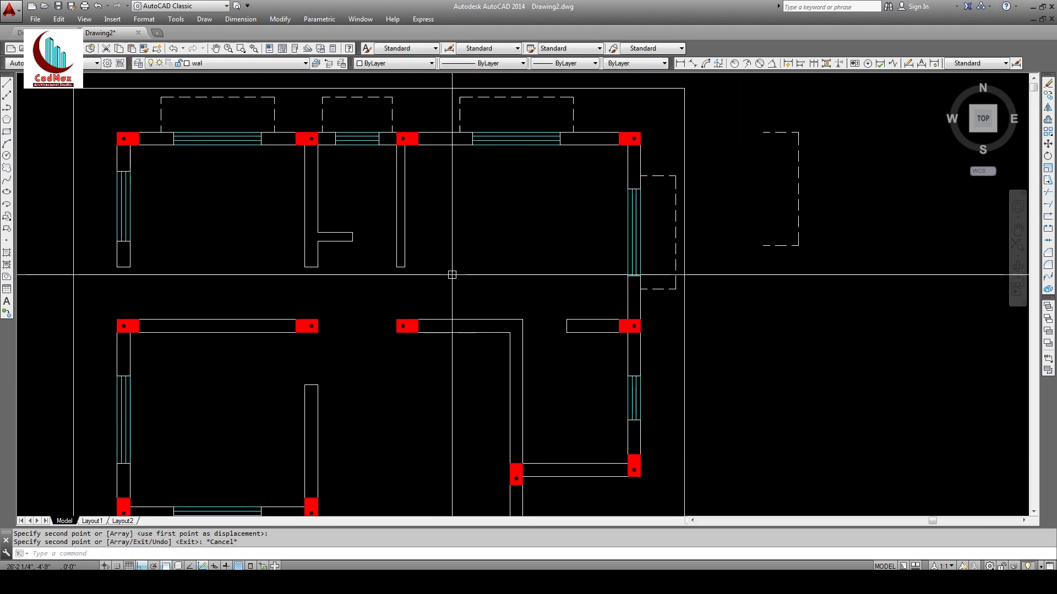
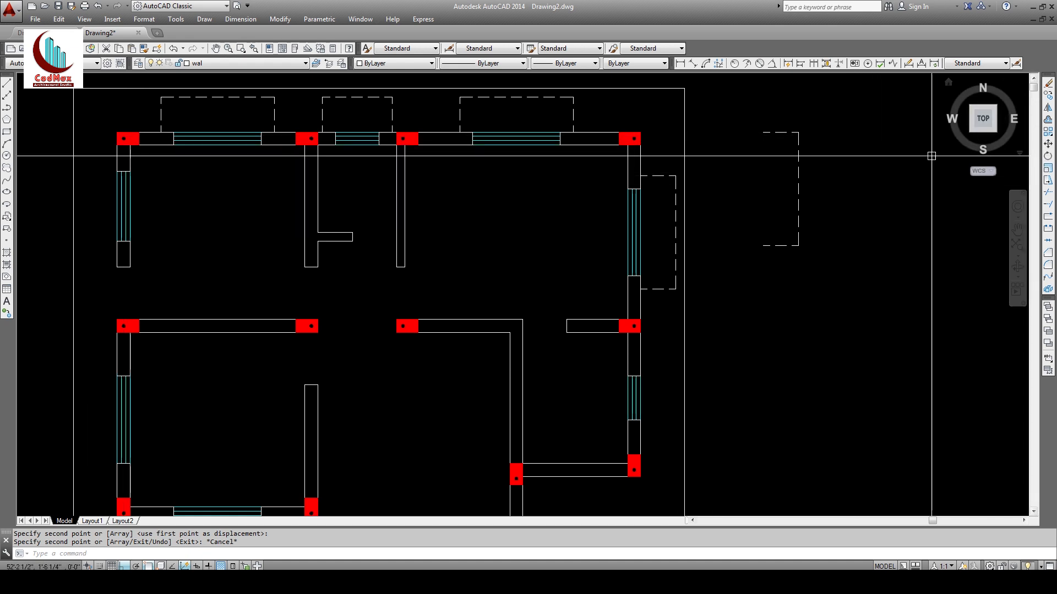
Step: Try twice to rotate the dashed outline about its edge, leaving it unchanged
click(1048, 156)
click(838, 127)
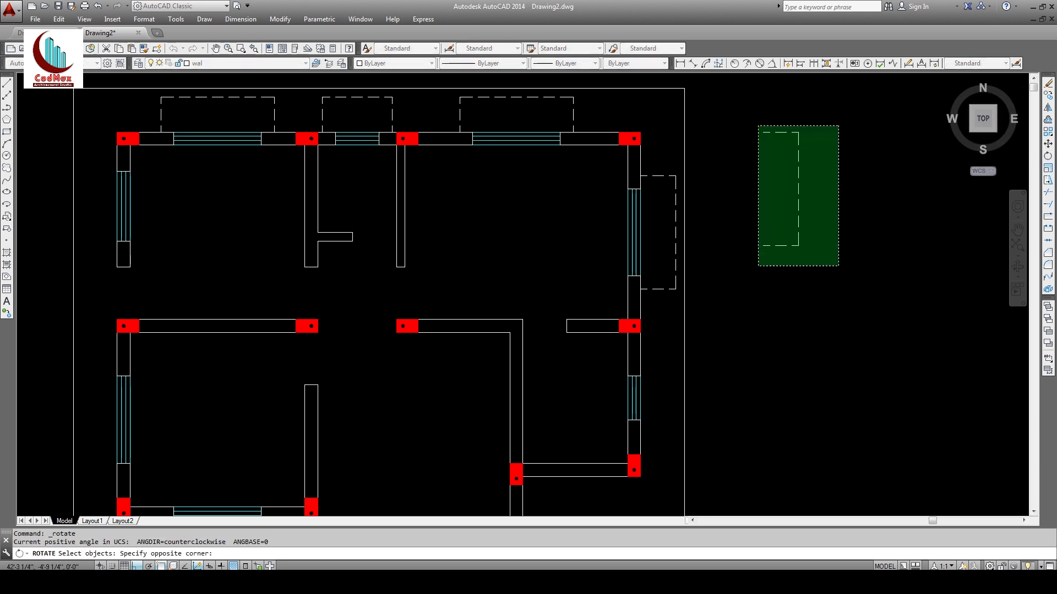
click(759, 269)
key(Return)
click(798, 245)
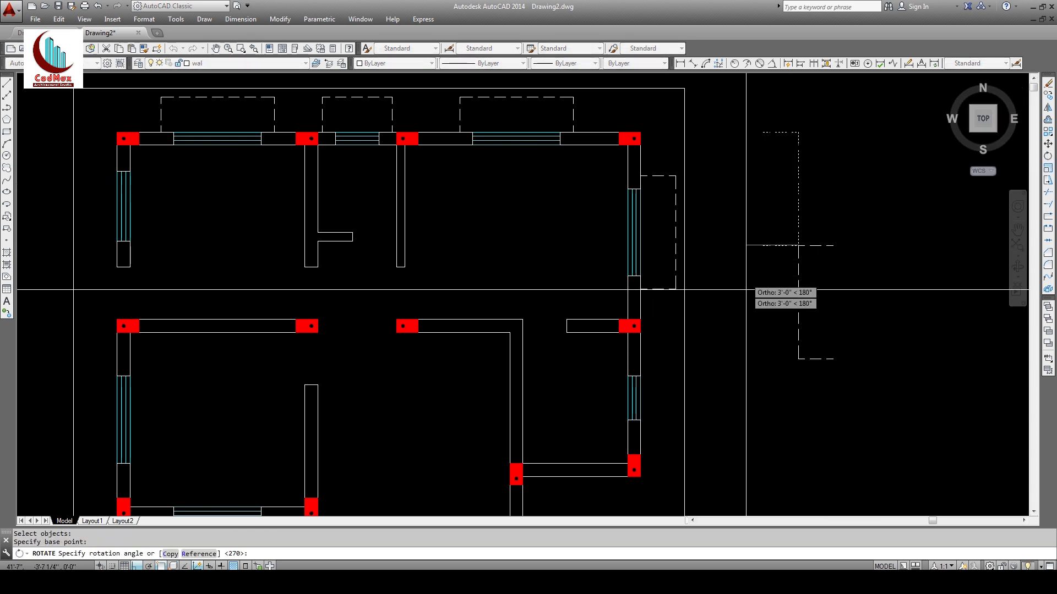
click(894, 213)
text(ro)
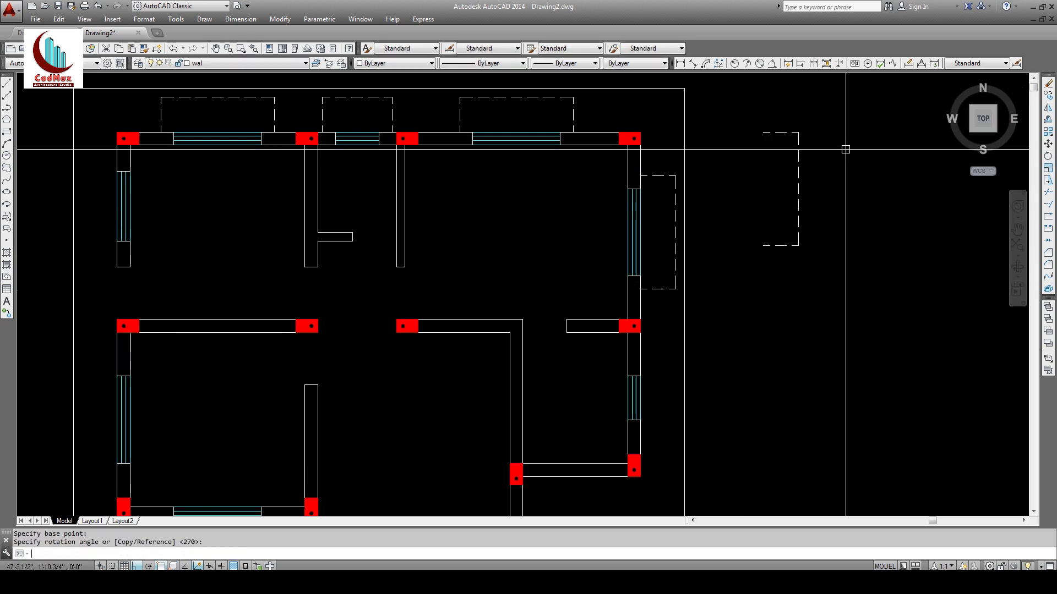
key(Return)
click(836, 115)
click(769, 246)
key(Return)
click(798, 189)
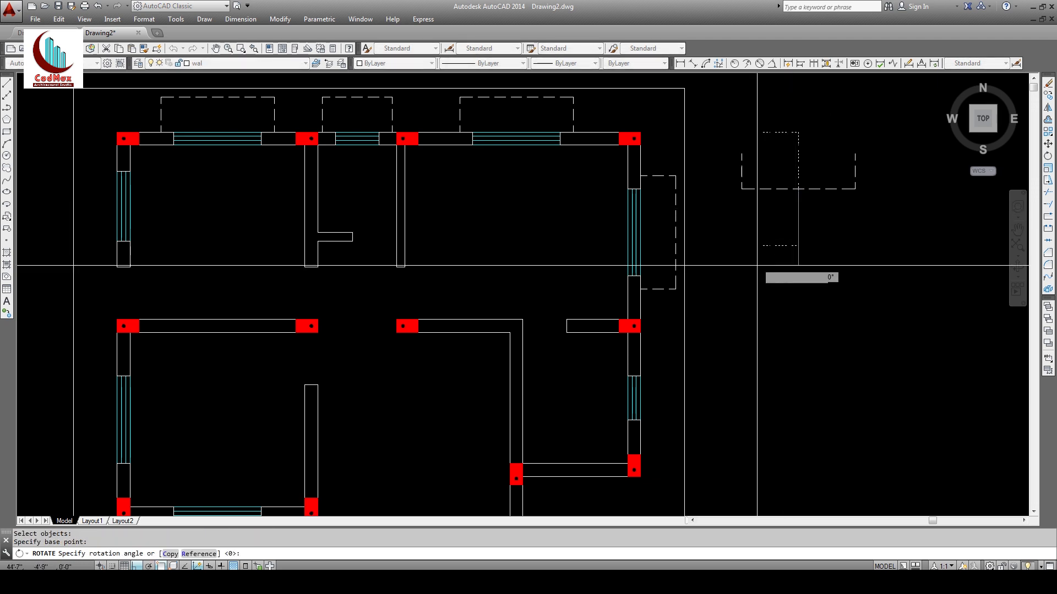
click(867, 241)
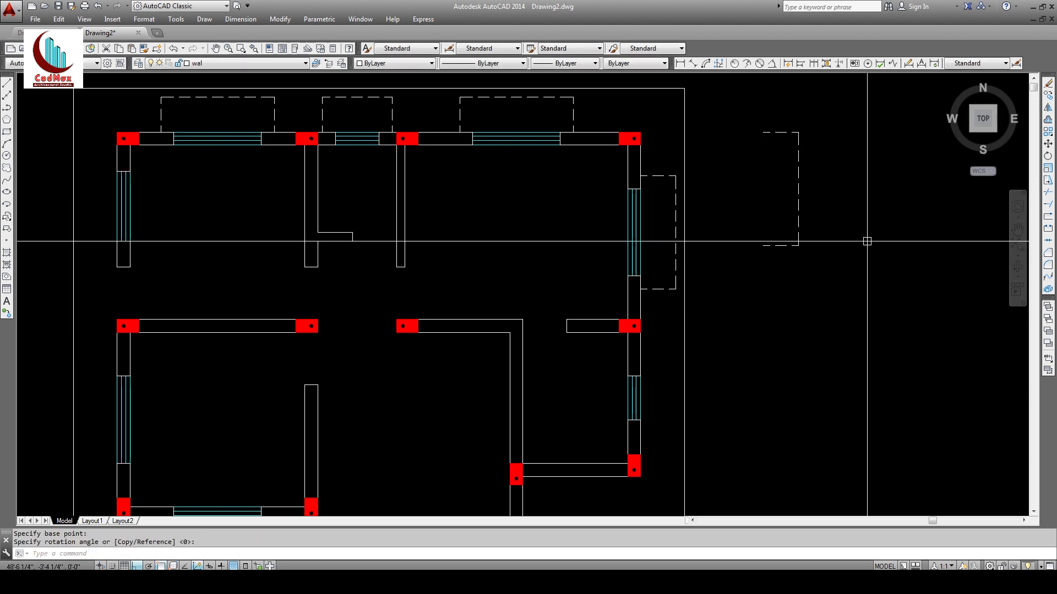
Step: Rotate the dashed outline 180° about its edge midpoint so it opens rightward
key(Return)
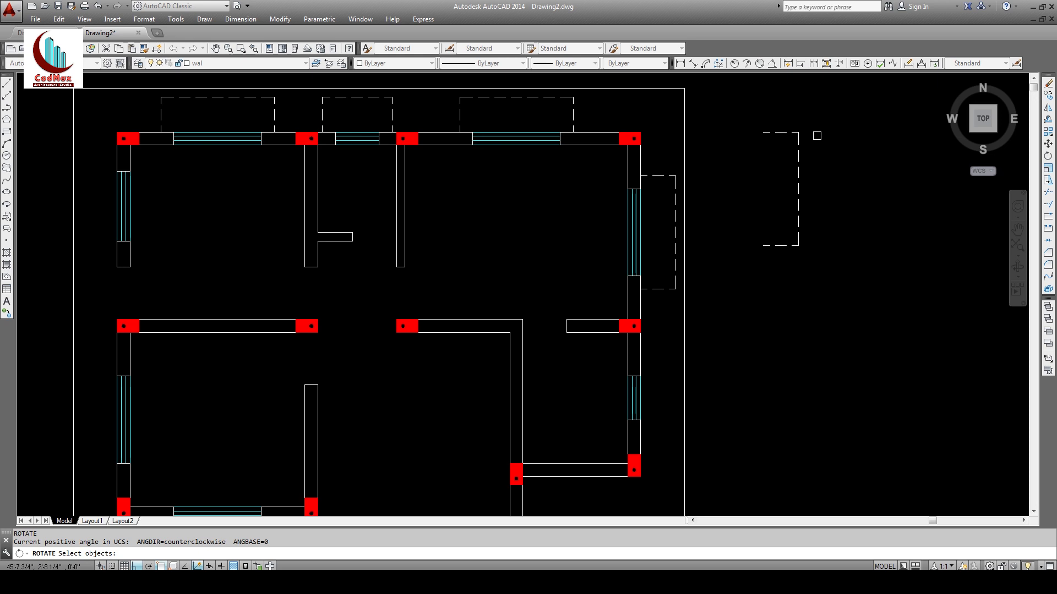
click(825, 116)
click(747, 264)
key(Return)
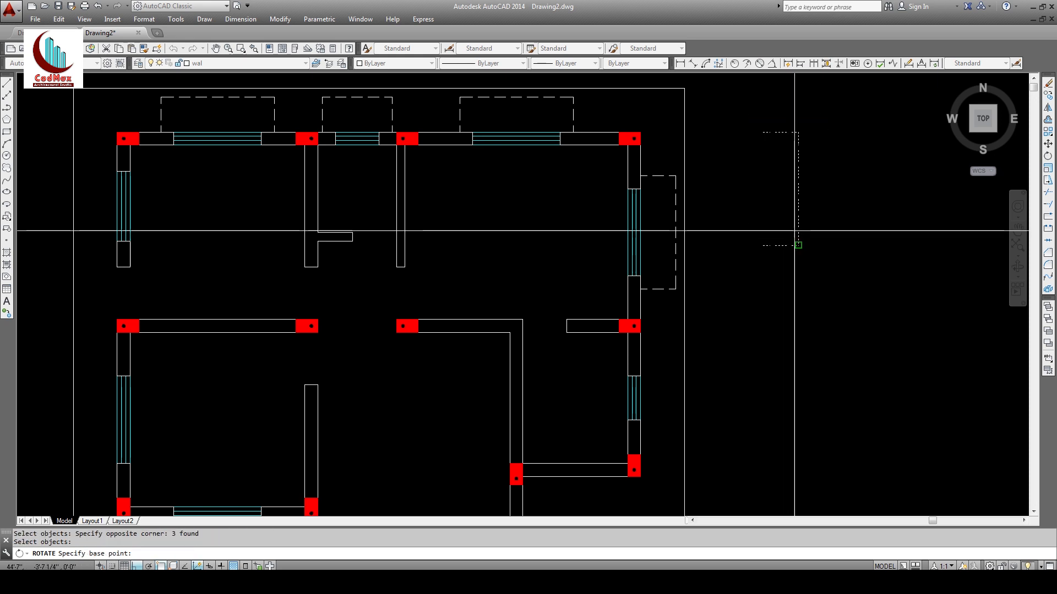
click(798, 189)
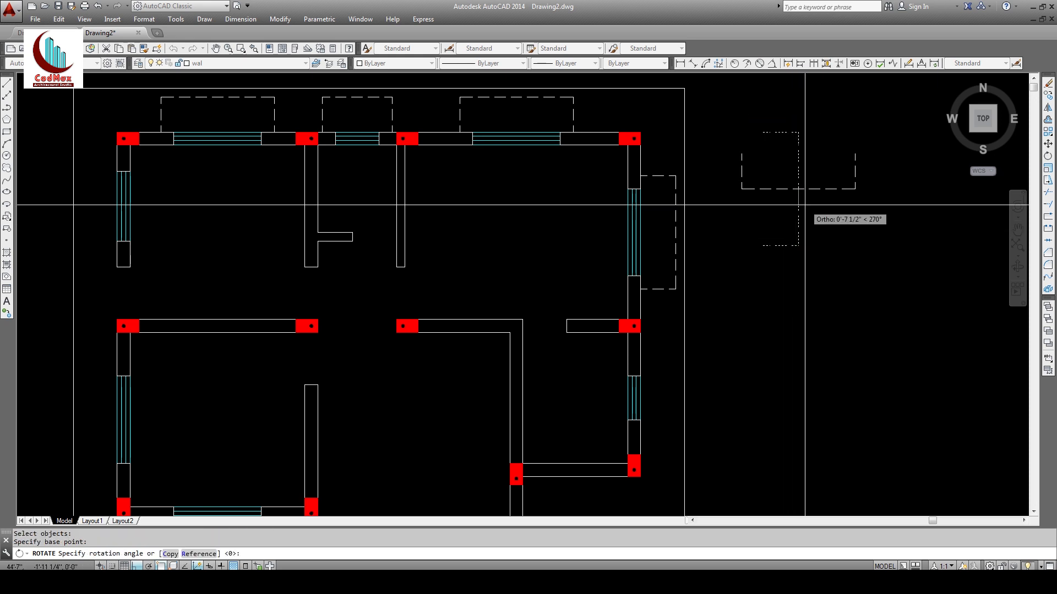
click(734, 241)
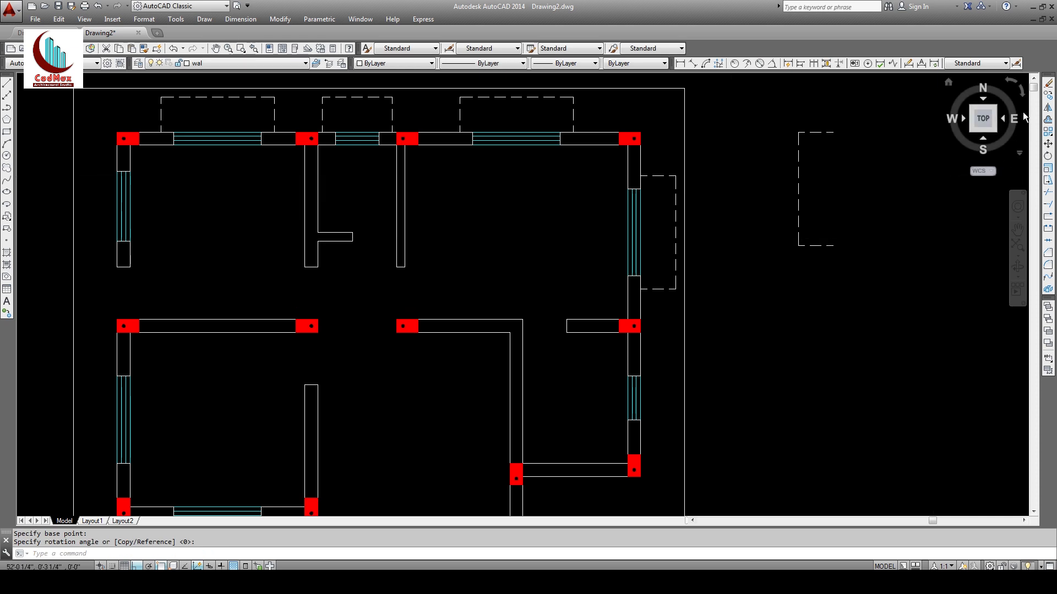
Step: Copy the flipped outline outside the lower-left window using a Mid Between 2 Points base
click(1047, 98)
click(782, 118)
click(851, 283)
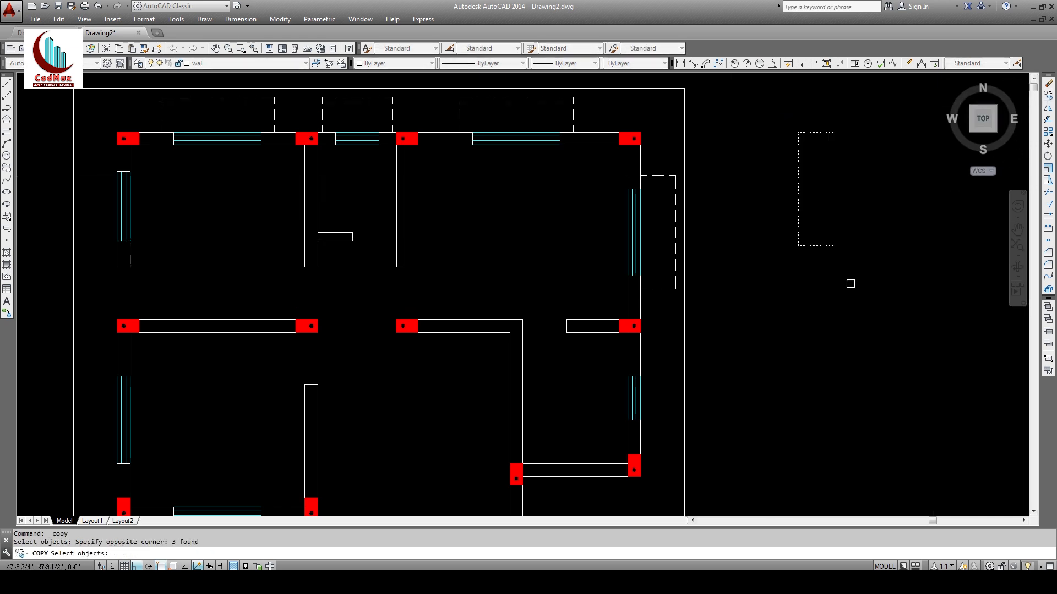
key(Return)
shift+right_click(850, 284)
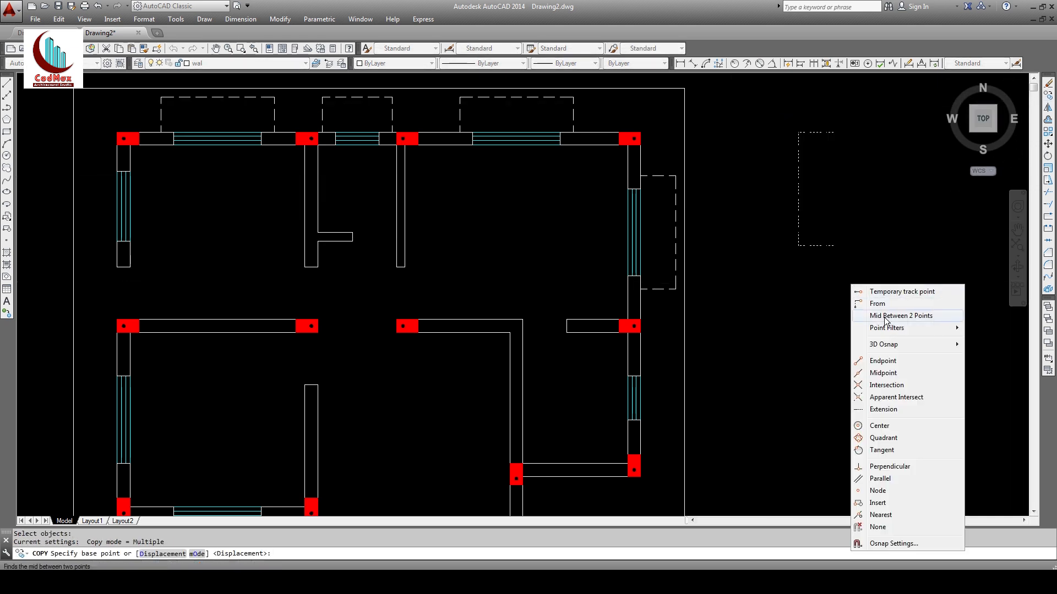
click(887, 317)
click(834, 132)
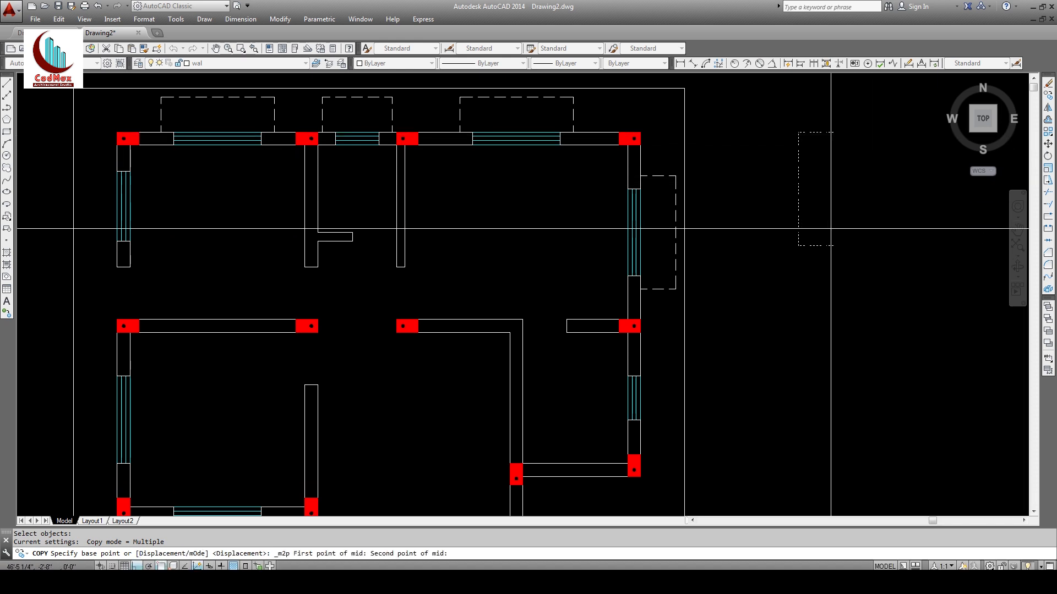
click(834, 246)
click(117, 420)
middle_drag(187, 398, 329, 372)
key(Escape)
key(Escape)
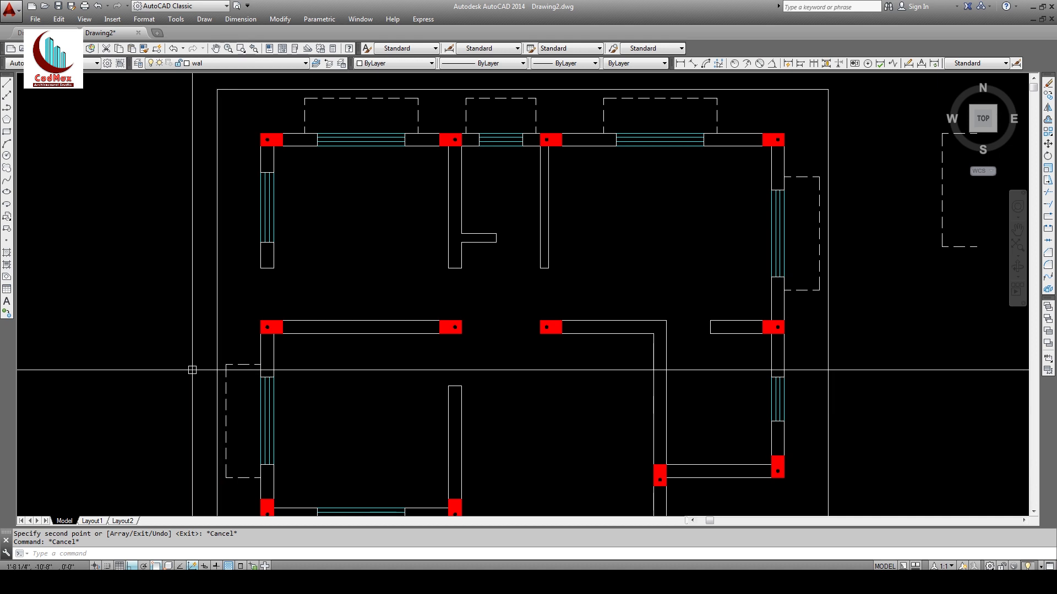
Step: Copy the dashed top line of the new outline to the plan's top-left column
click(1049, 202)
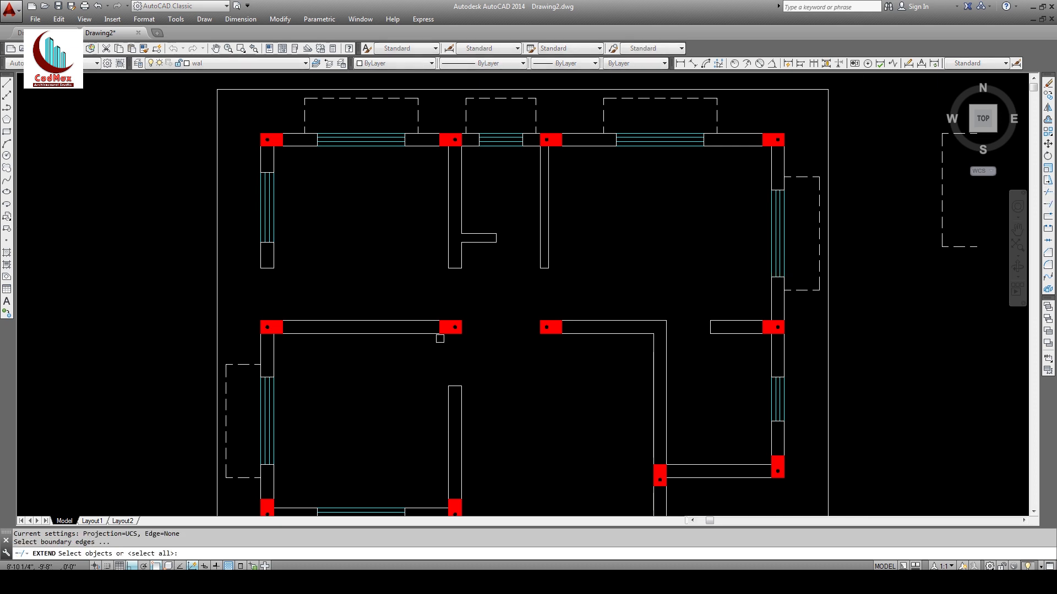
key(Return)
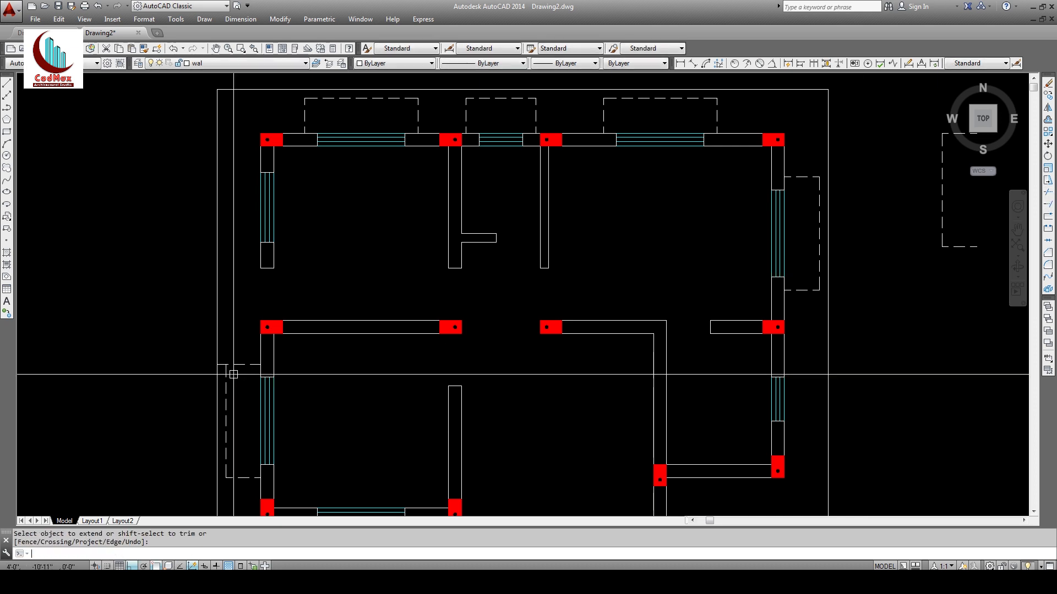
click(1048, 96)
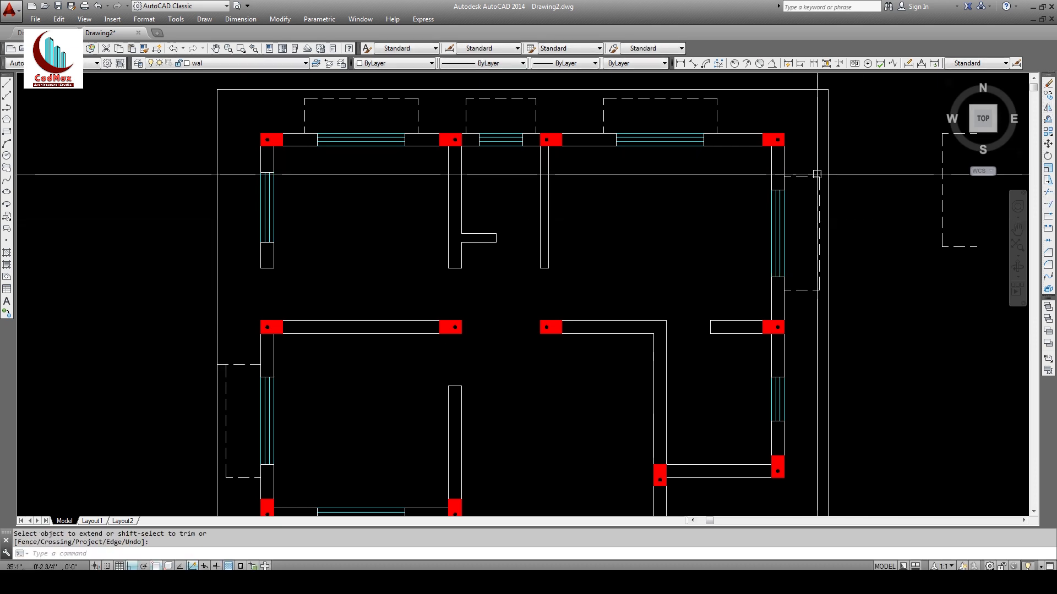
click(219, 364)
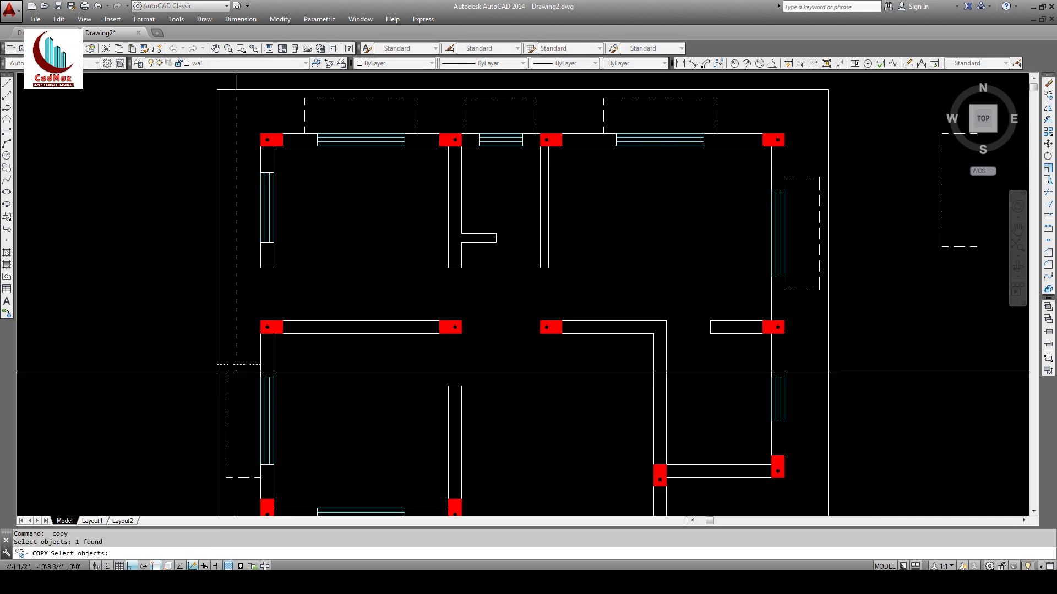
key(Return)
click(265, 137)
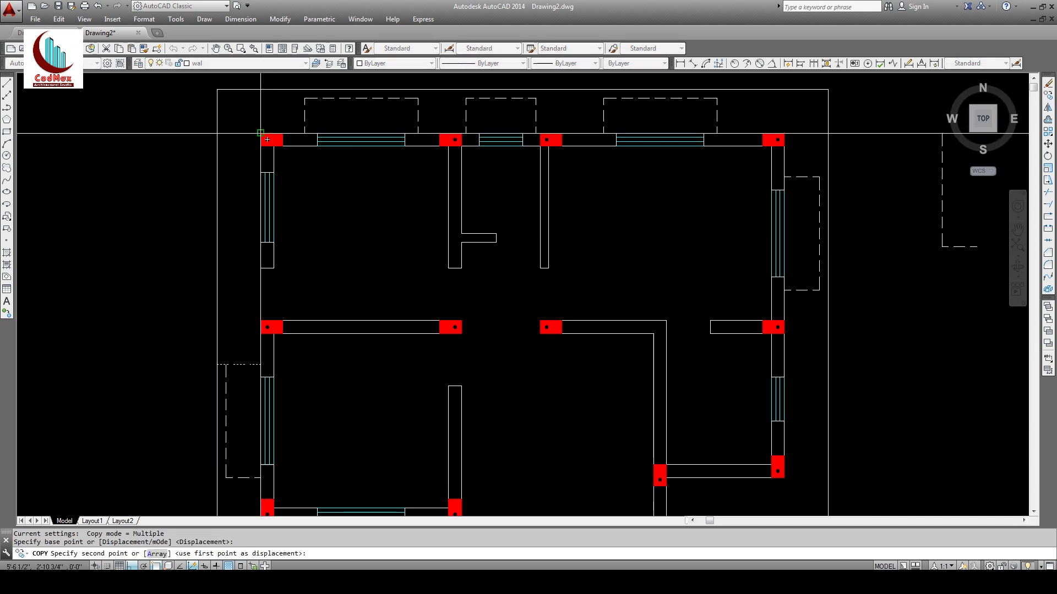
click(264, 135)
key(Escape)
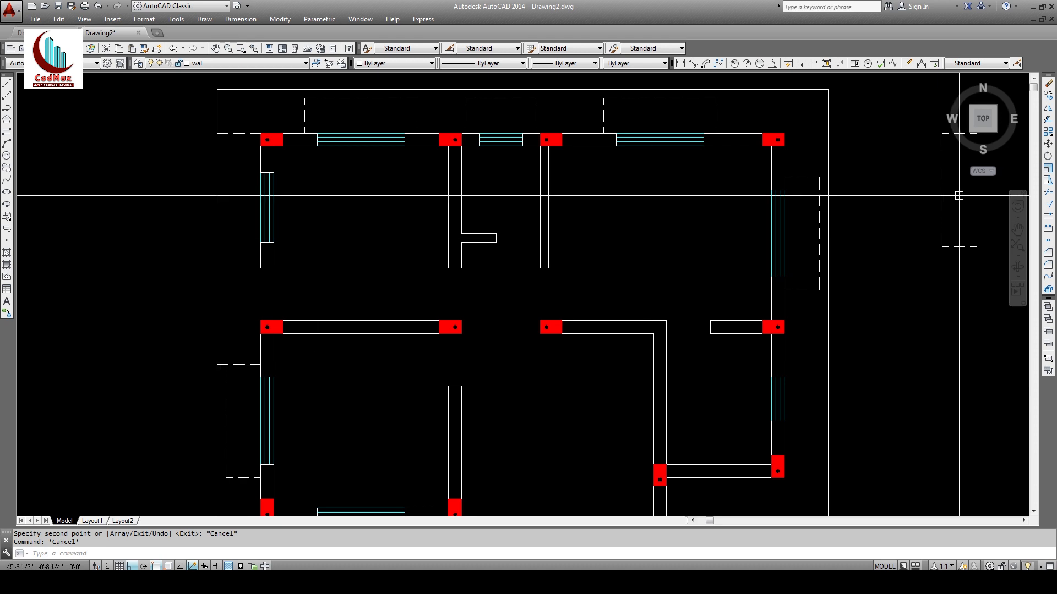
Step: Run TRIM with all objects as cutting edges, then pan the plan view
click(1049, 193)
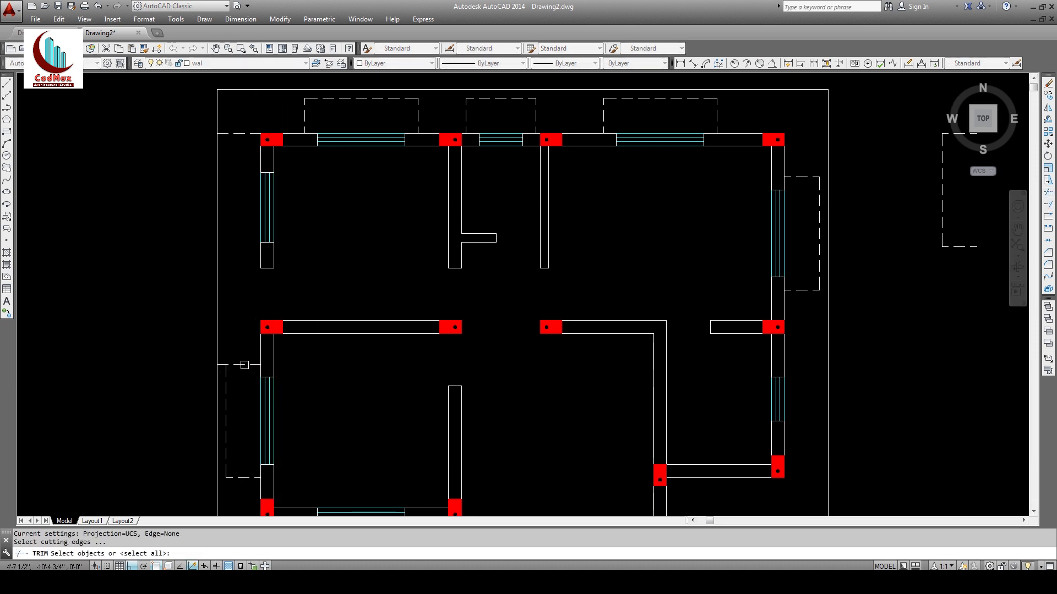
key(Return)
key(Return)
mouse_move(333, 418)
middle_down()
mouse_move(316, 385)
mouse_move(210, 432)
middle_up()
middle_drag(686, 323, 668, 308)
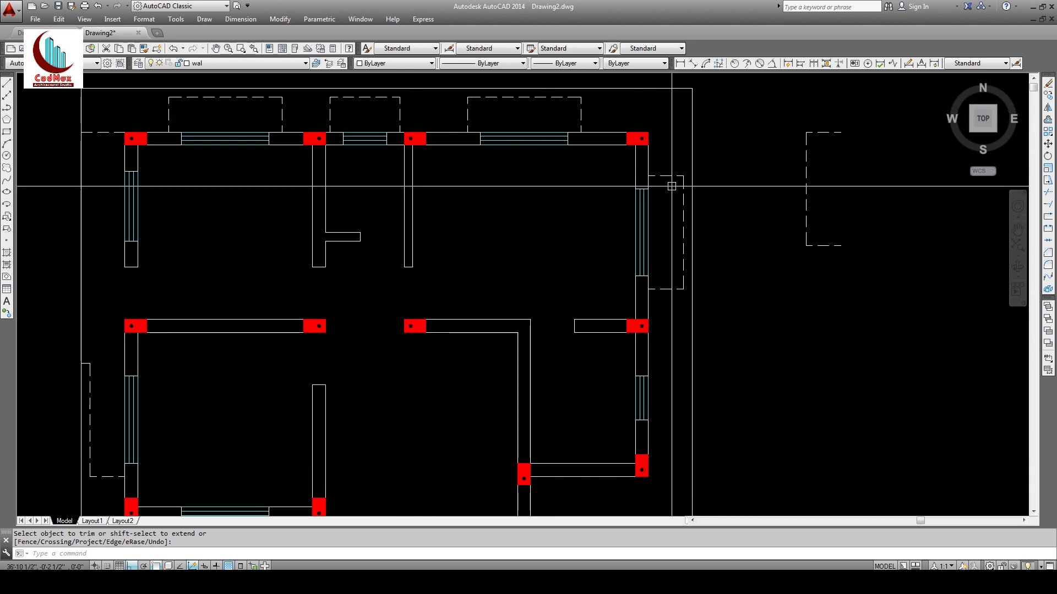
Step: Copy the dashed outline above the top window to an empty spot right of the plan
key(Return)
text(c COPY)
key(Return)
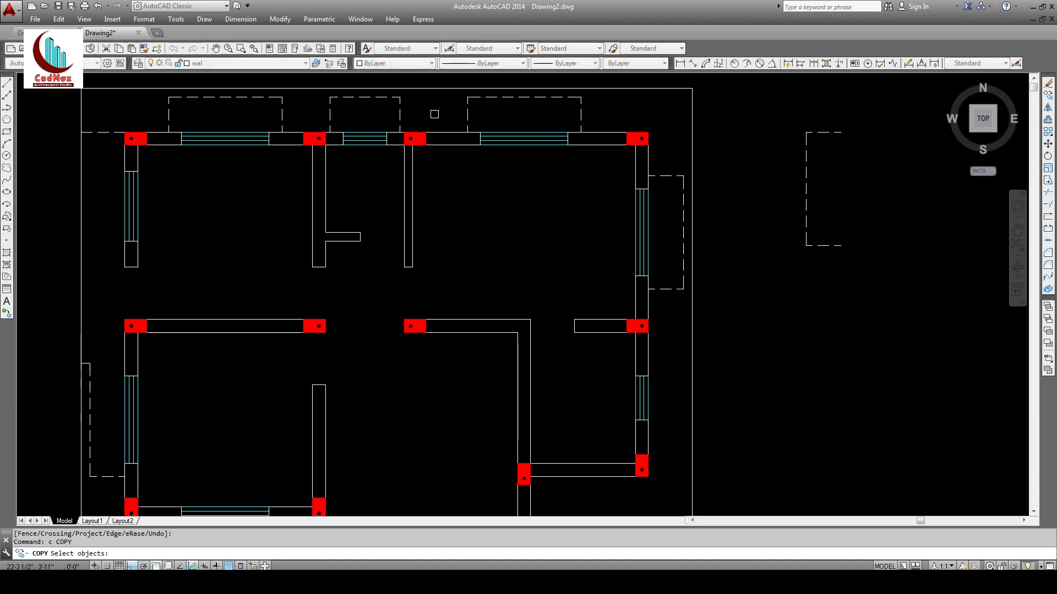
click(328, 97)
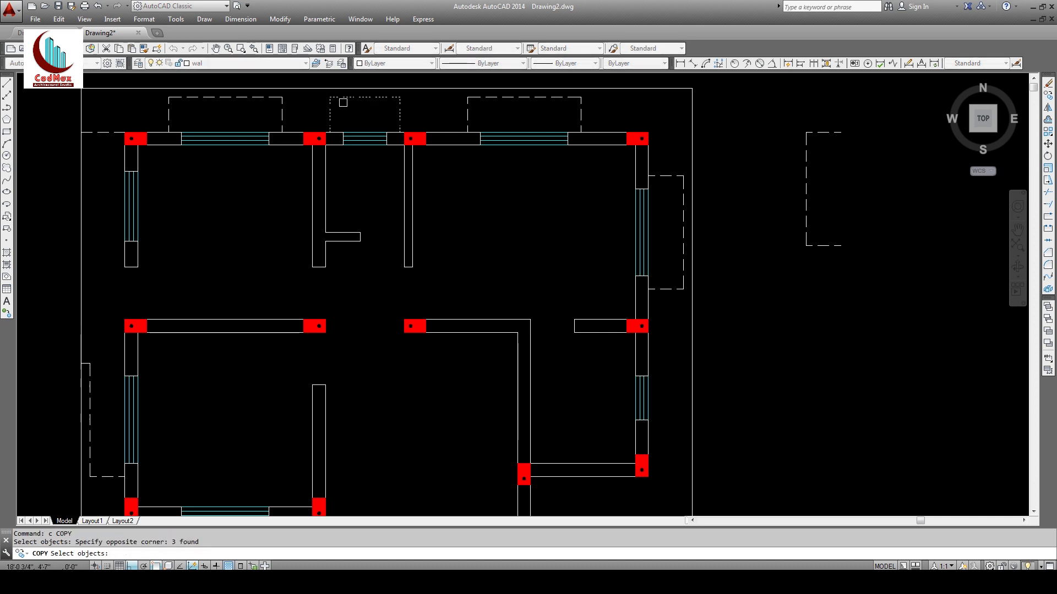
key(Return)
click(350, 116)
middle_drag(585, 165, 481, 174)
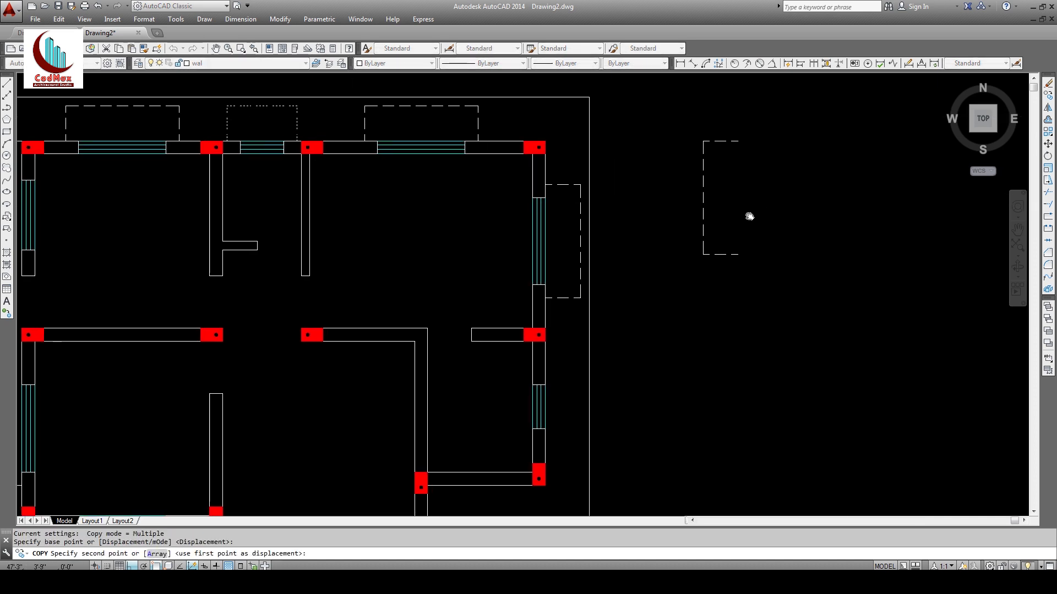
click(832, 210)
Step: Rotate the new copy 270 degrees about its lower-left corner
click(1047, 156)
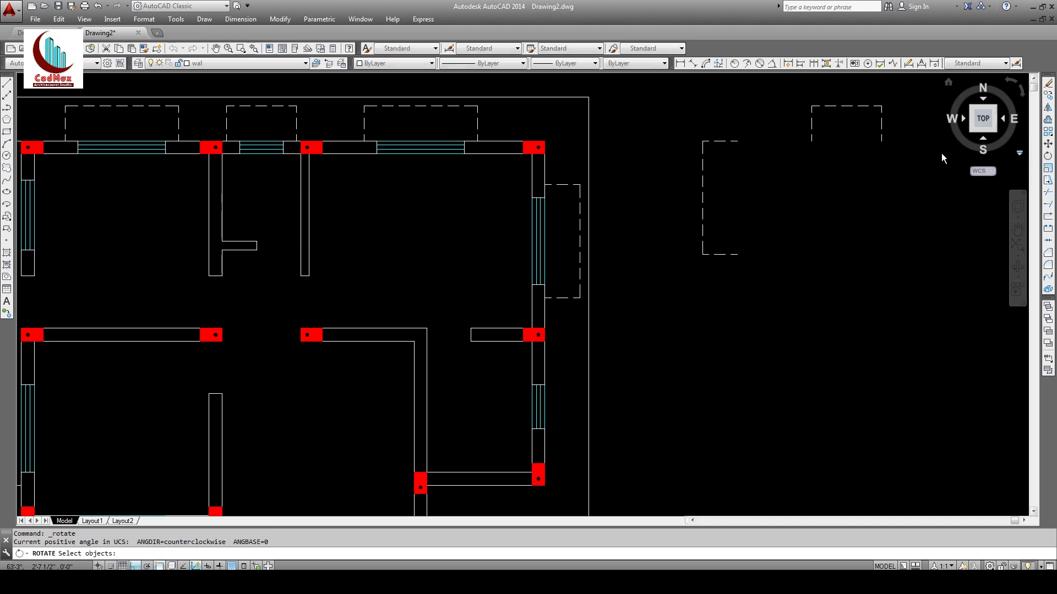
click(909, 102)
click(798, 155)
key(Return)
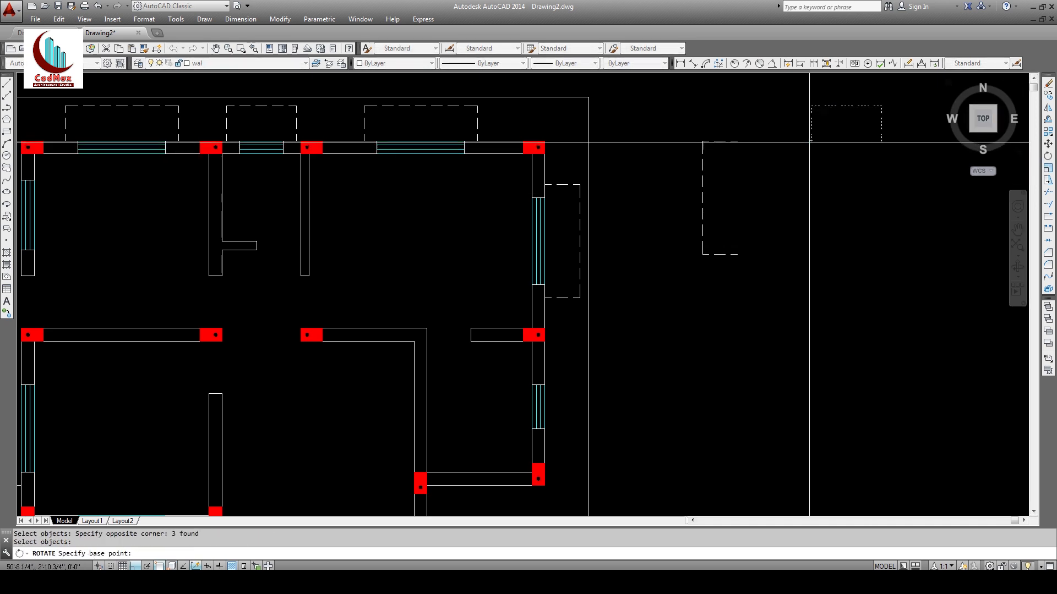
click(812, 141)
click(812, 194)
Step: Copy the rotated outline beside the right wall's lower window, using a Mid Between 2 Points base
click(1048, 95)
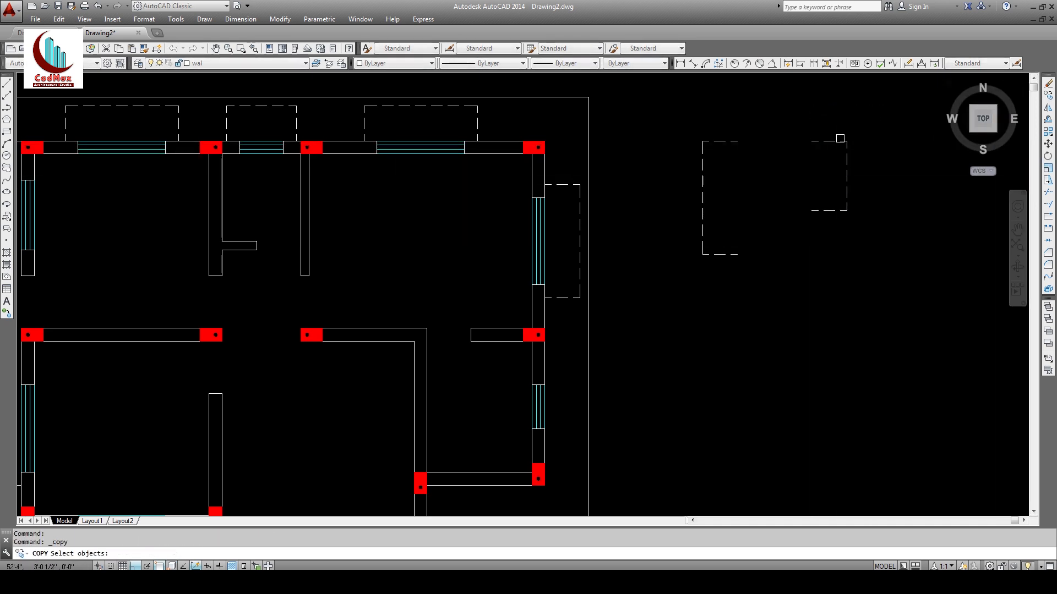
click(802, 135)
click(862, 233)
key(Return)
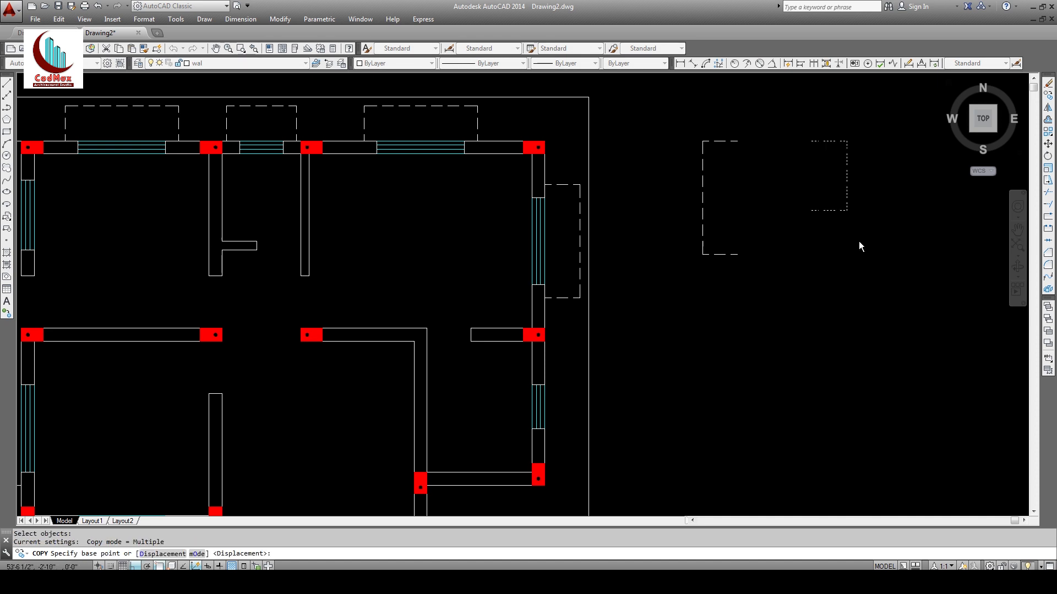
shift+right_click(859, 242)
click(892, 274)
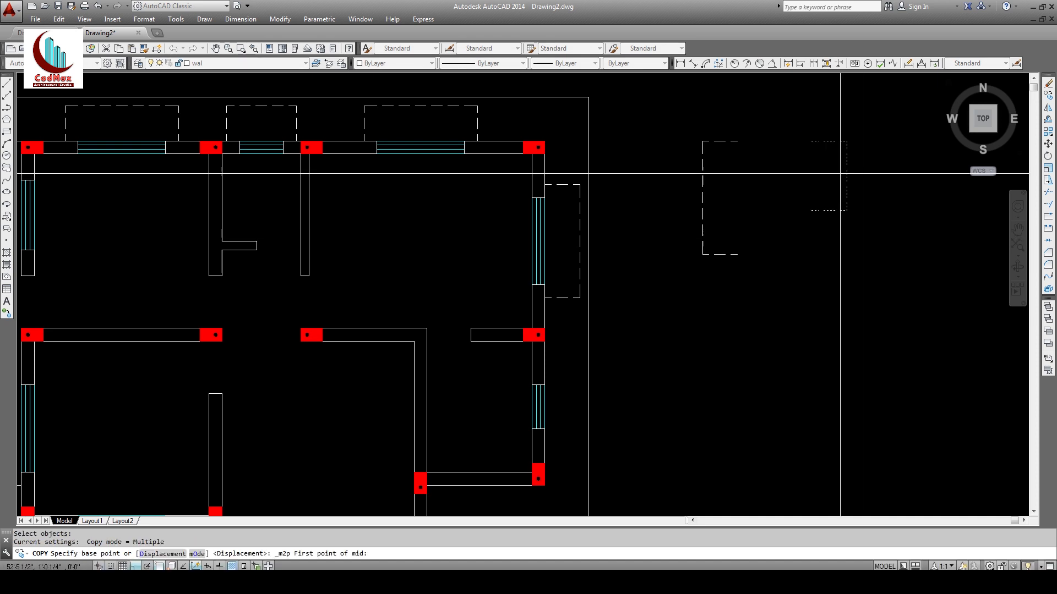
click(813, 141)
click(812, 210)
click(544, 409)
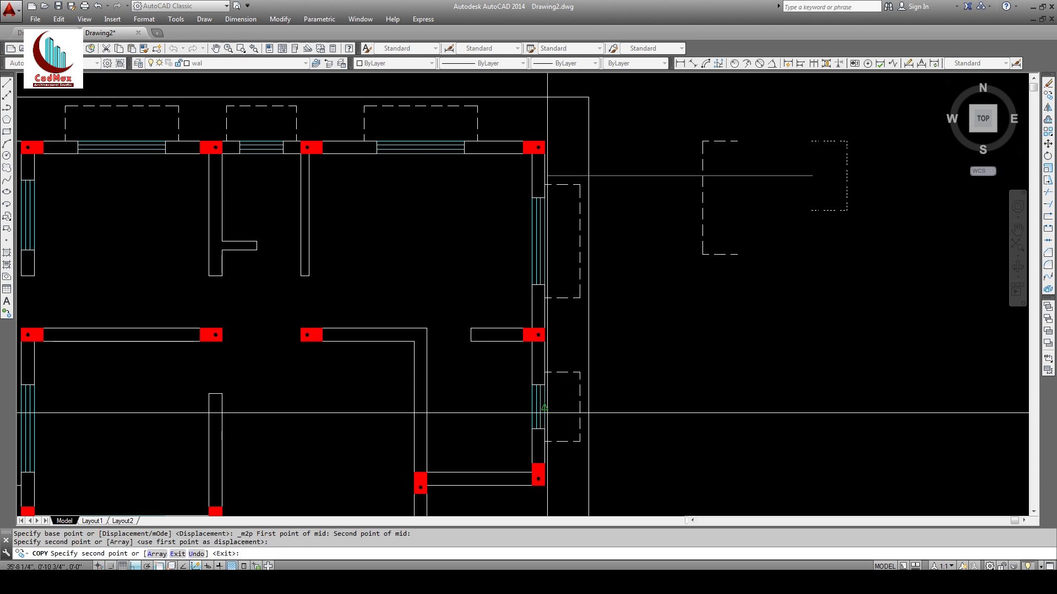
key(Escape)
key(Escape)
Step: Window-select the two spare dashed outlines right of the plan
mouse_move(717, 339)
middle_down()
mouse_move(729, 111)
mouse_move(665, 172)
mouse_move(579, 301)
middle_up()
click(745, 92)
click(557, 223)
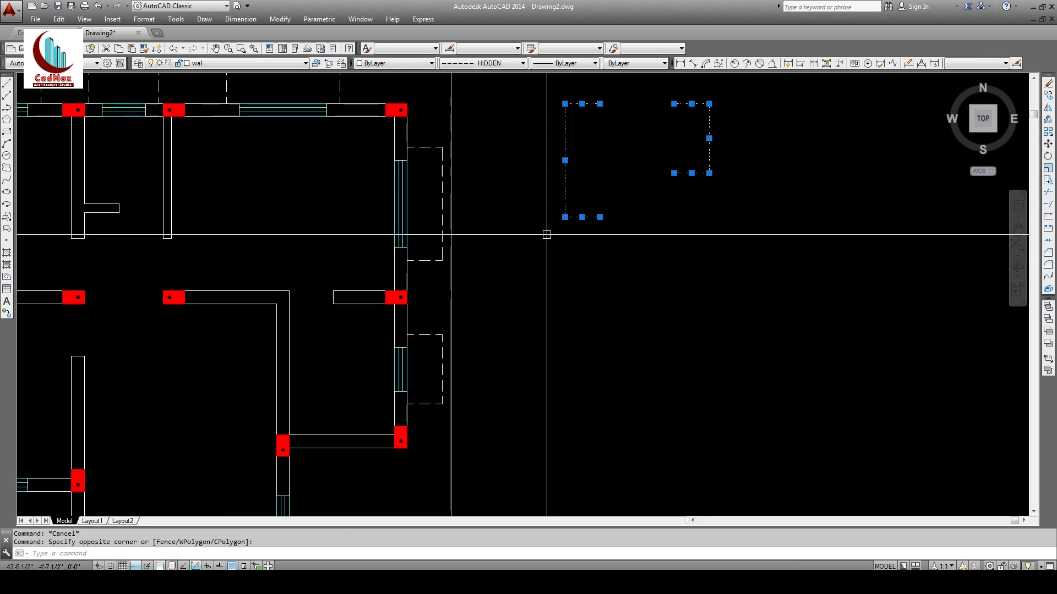
Step: Erase the two spare window outlines and pan to the lower rooms
click(1047, 83)
middle_drag(484, 275, 764, 149)
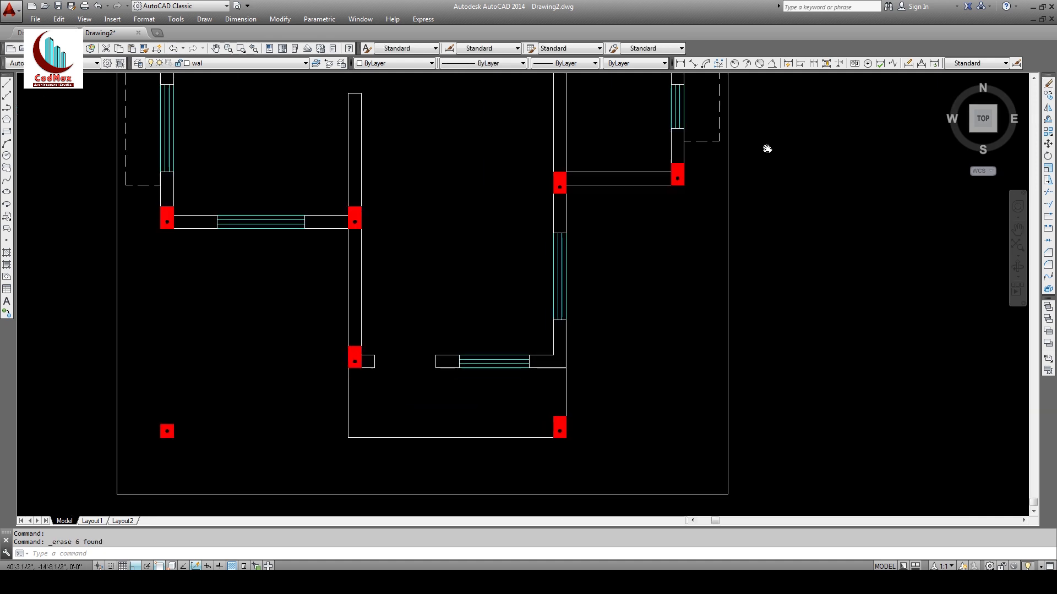
middle_drag(597, 385, 631, 356)
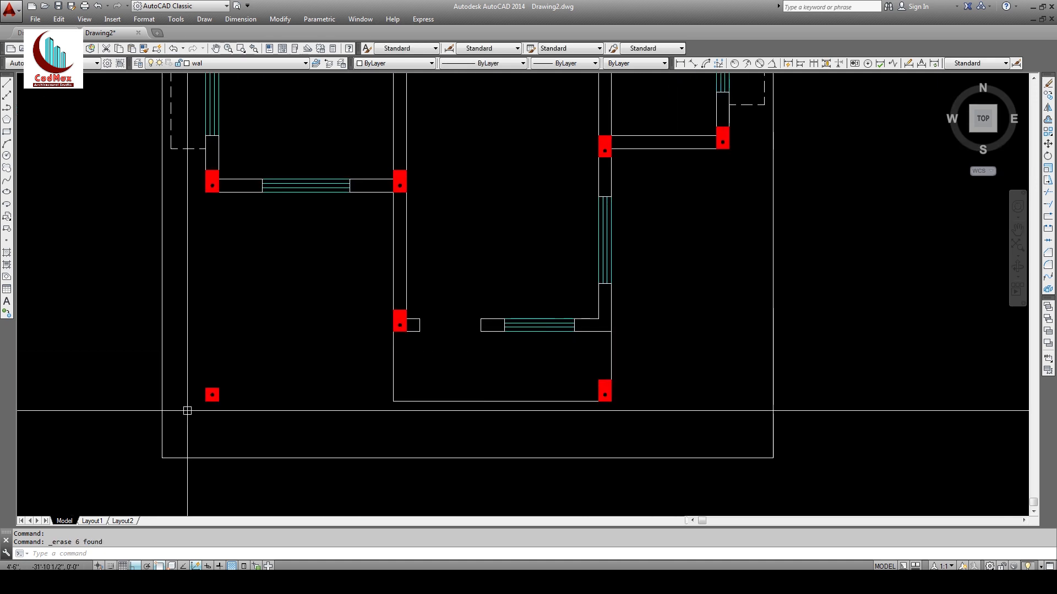
Step: Offset the right and bottom wall lines 24 units outward
click(1048, 121)
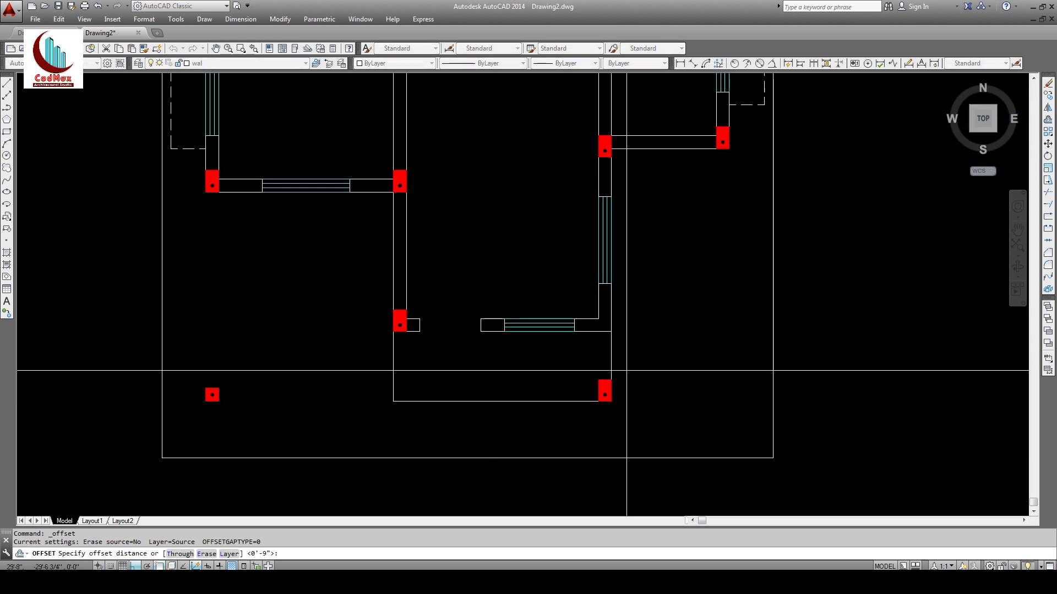
text(24)
key(Return)
click(612, 365)
click(668, 361)
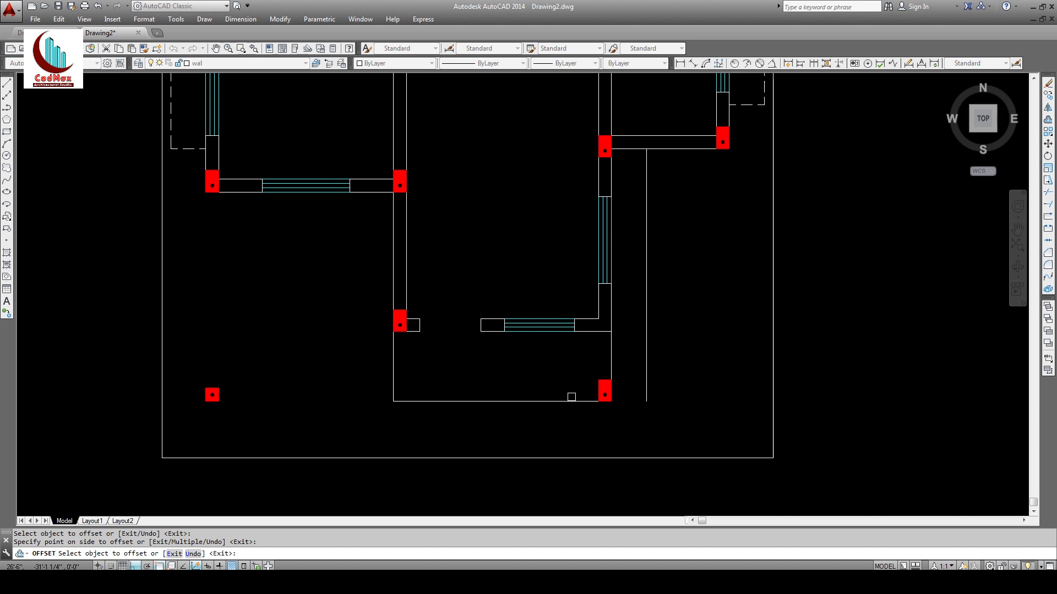
click(570, 401)
click(567, 423)
key(Return)
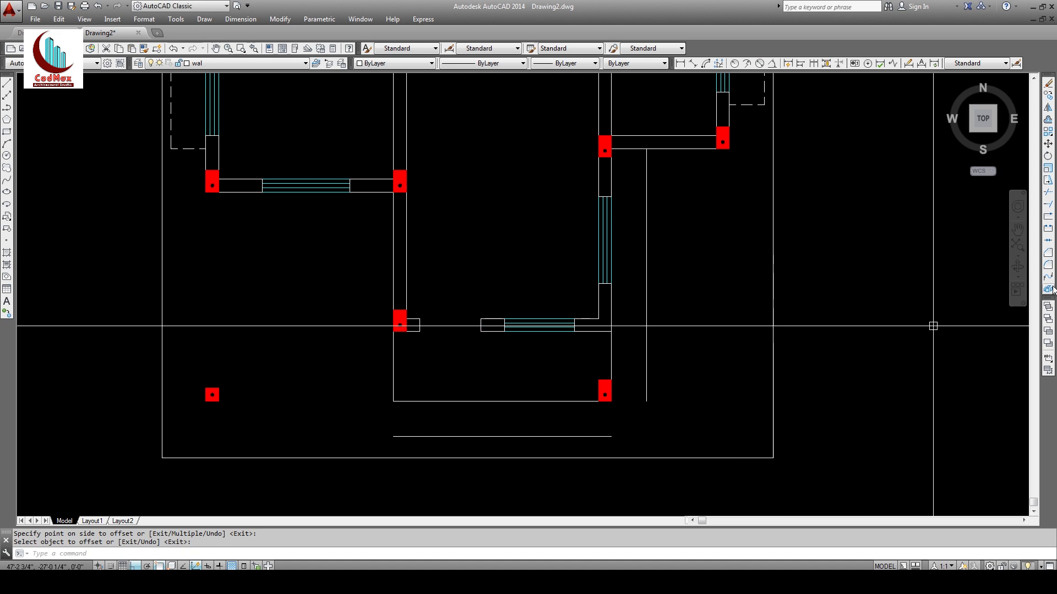
Step: Fillet the bottom offset line into corners with the right and left lines
click(1048, 266)
click(649, 393)
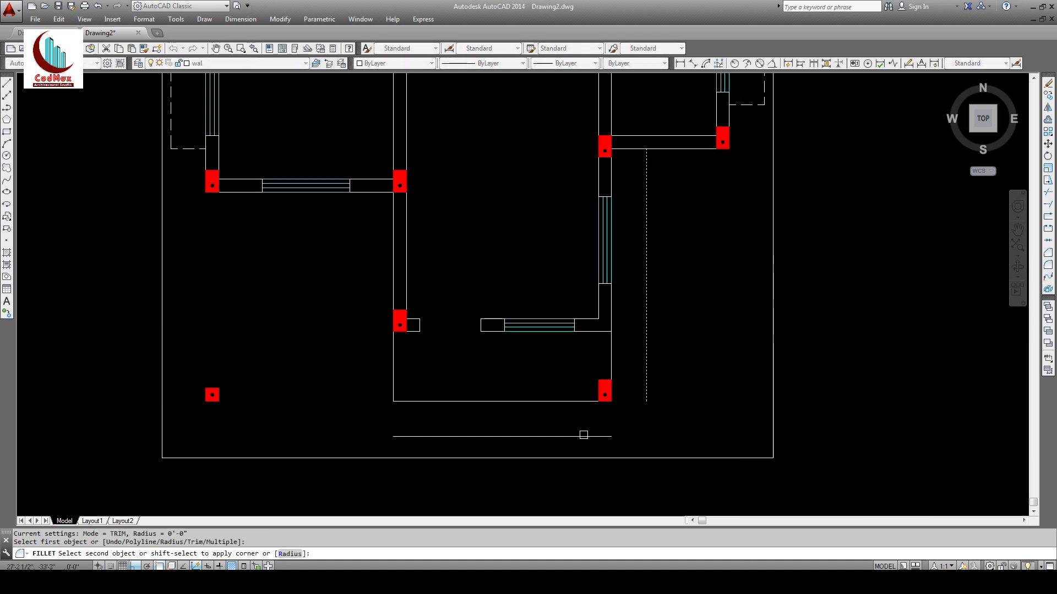
click(580, 436)
key(Return)
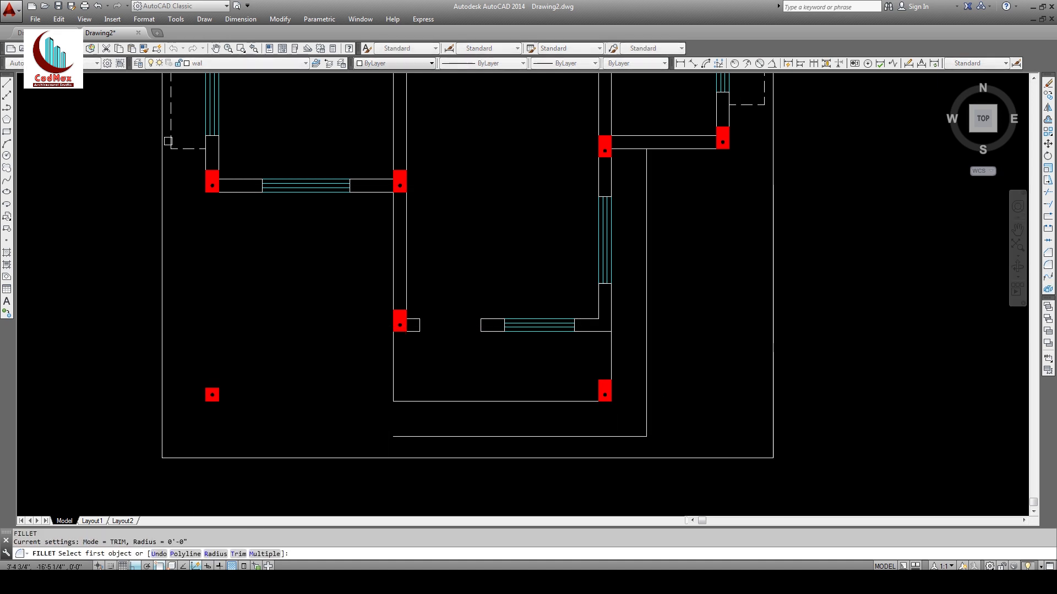
click(169, 143)
click(407, 433)
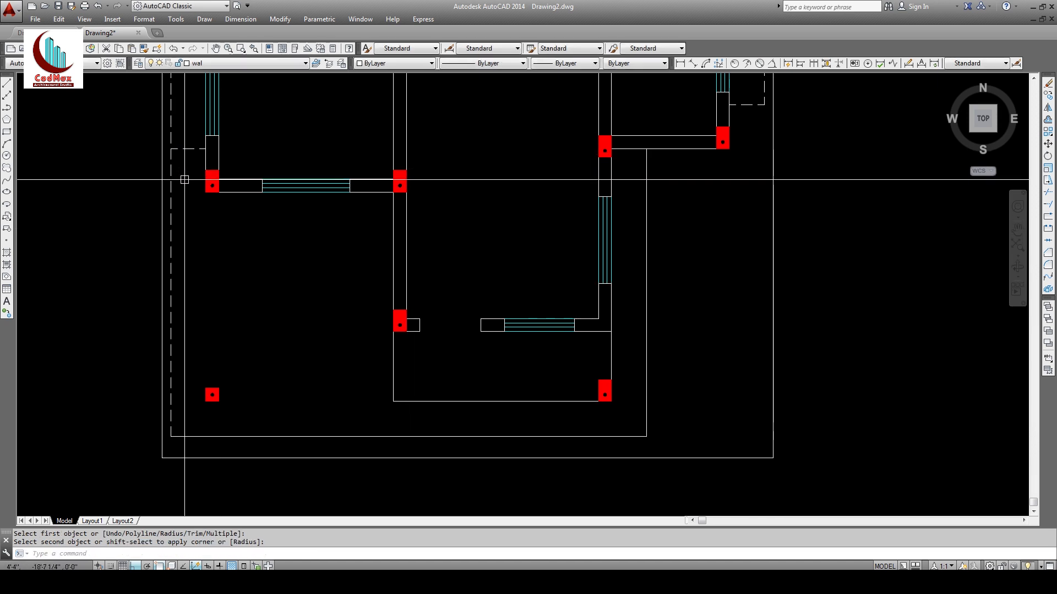
middle_drag(420, 205, 464, 226)
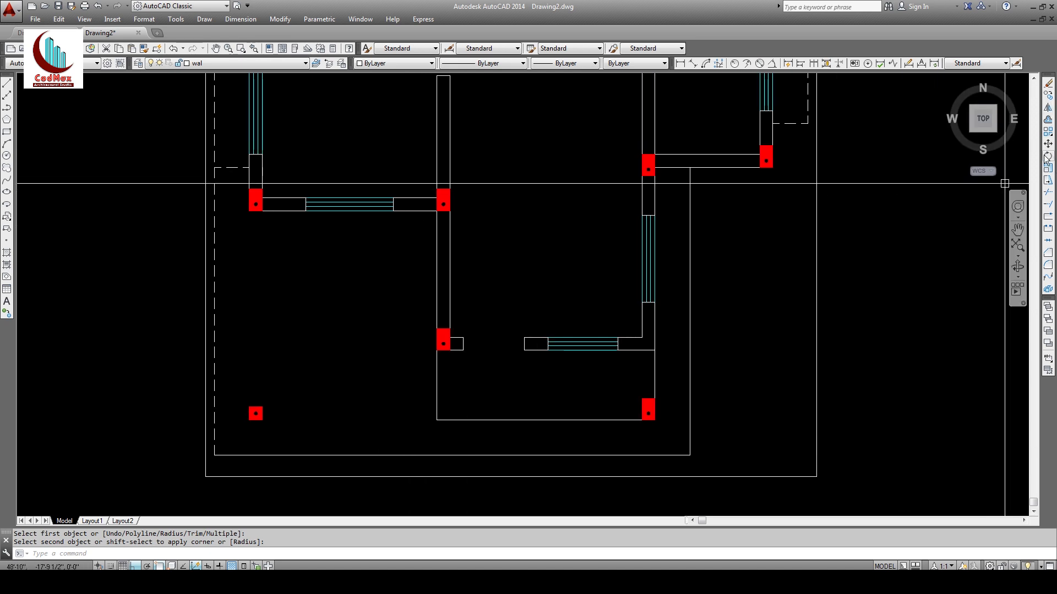
Step: Draw a 24-unit line leftward from the column's left edge
click(9, 85)
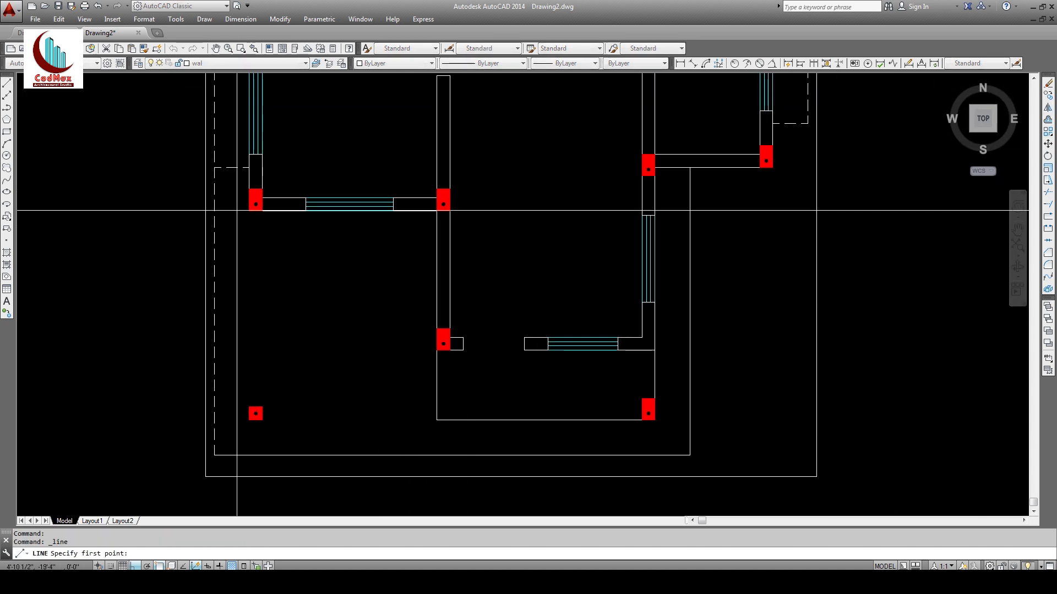
click(249, 200)
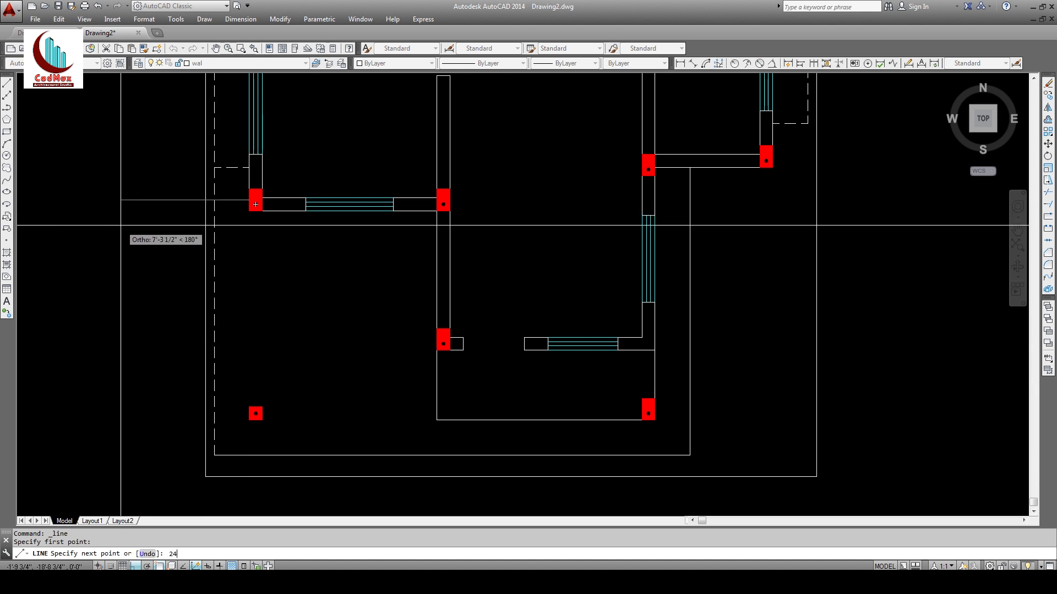
key(Return)
key(Escape)
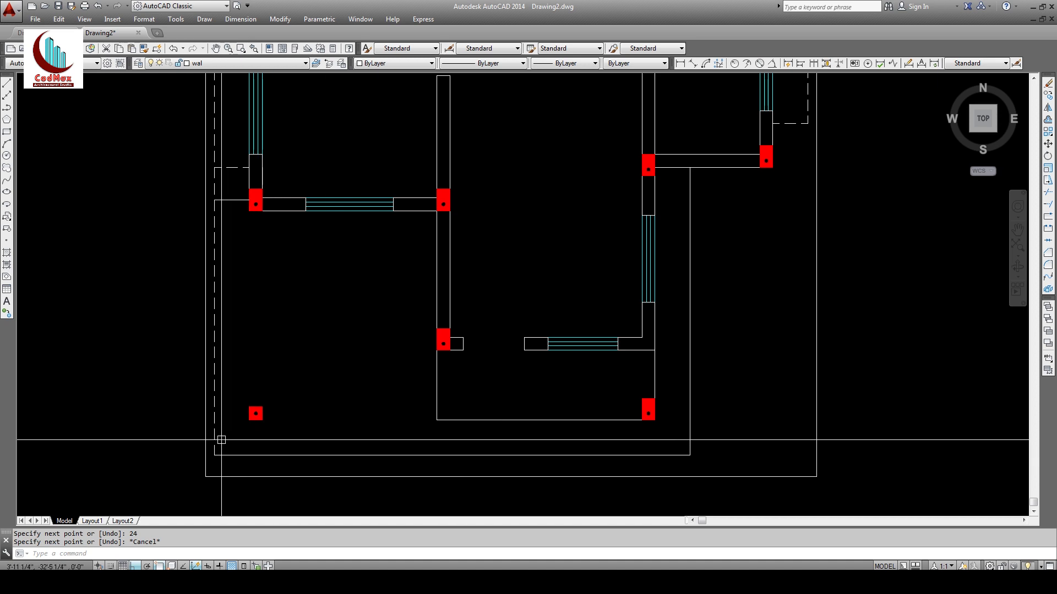
click(143, 50)
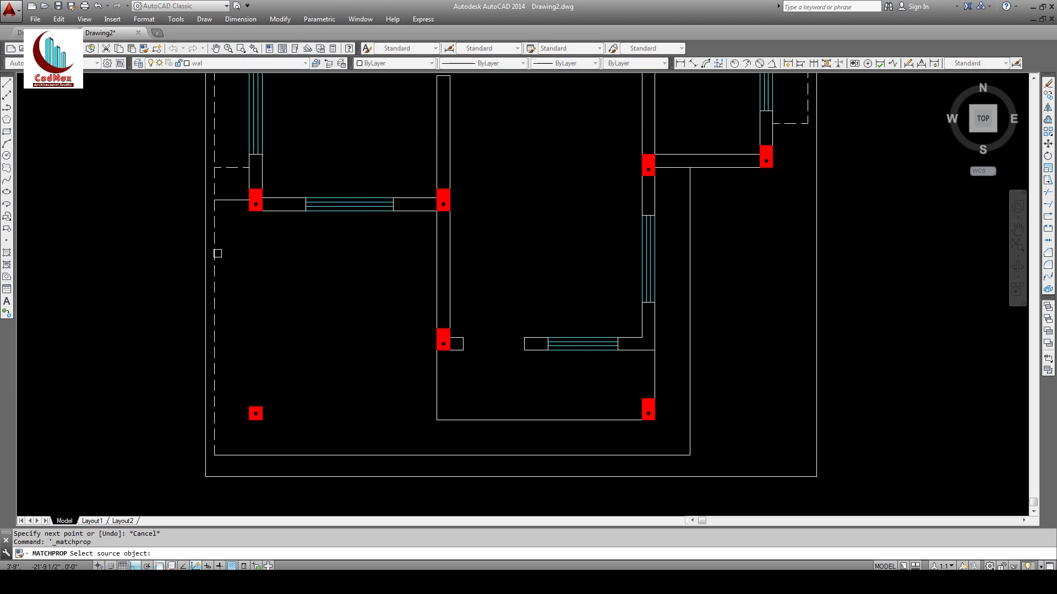
Step: Match the dashed linetype onto the bottom and right boundary lines
click(217, 275)
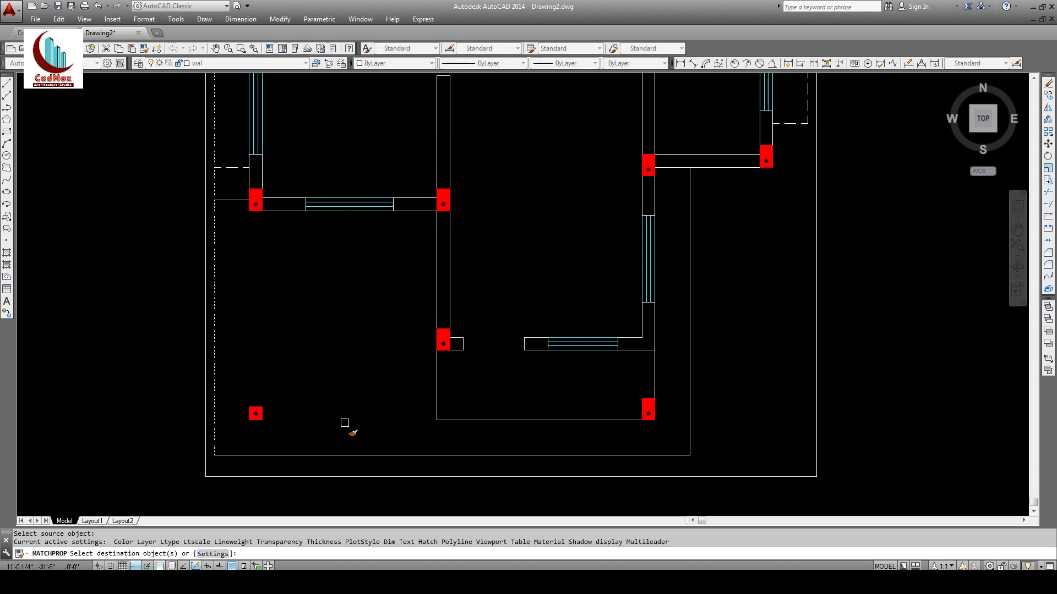
click(350, 455)
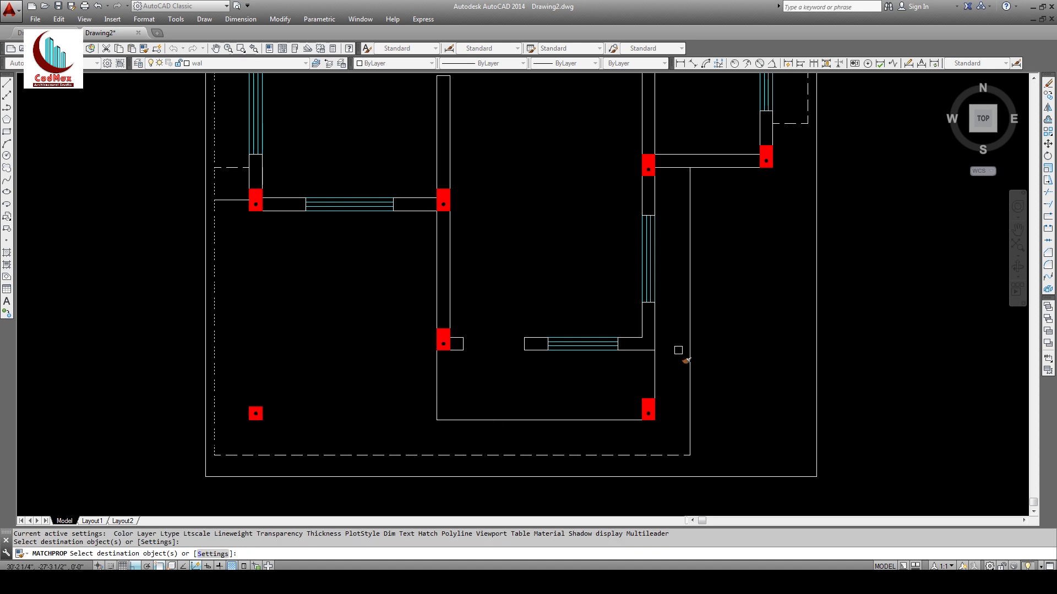
click(690, 337)
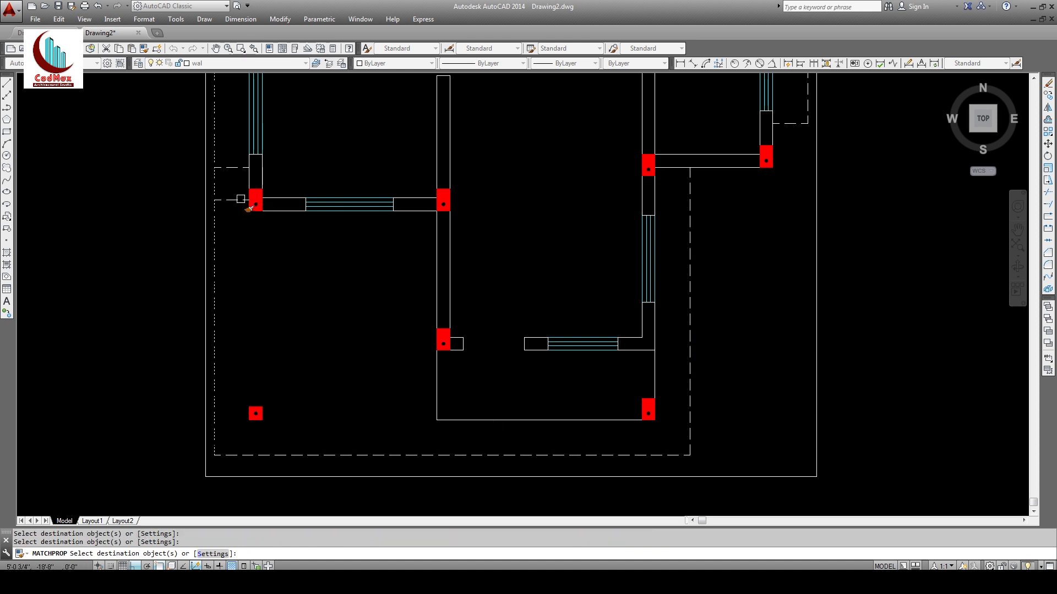
key(Return)
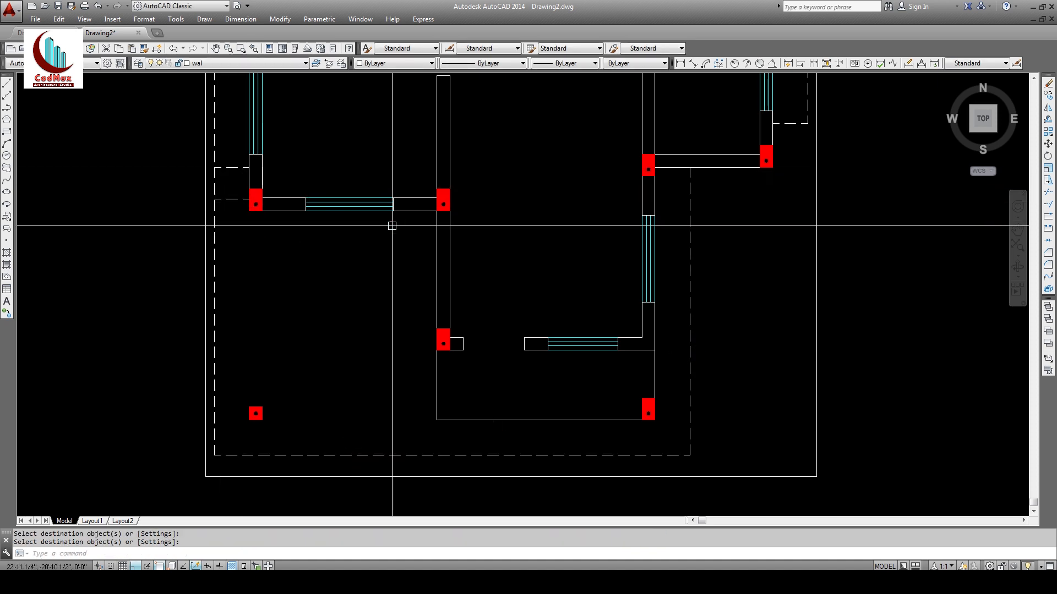
Step: Draw a horizontal line from the wall corner past the right boundary
click(1049, 192)
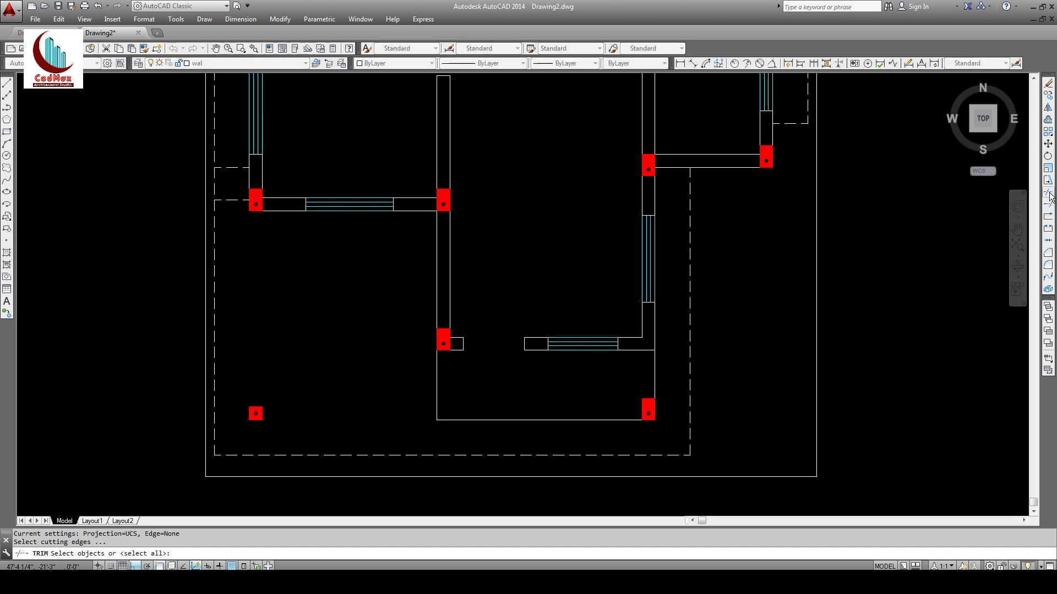
key(Return)
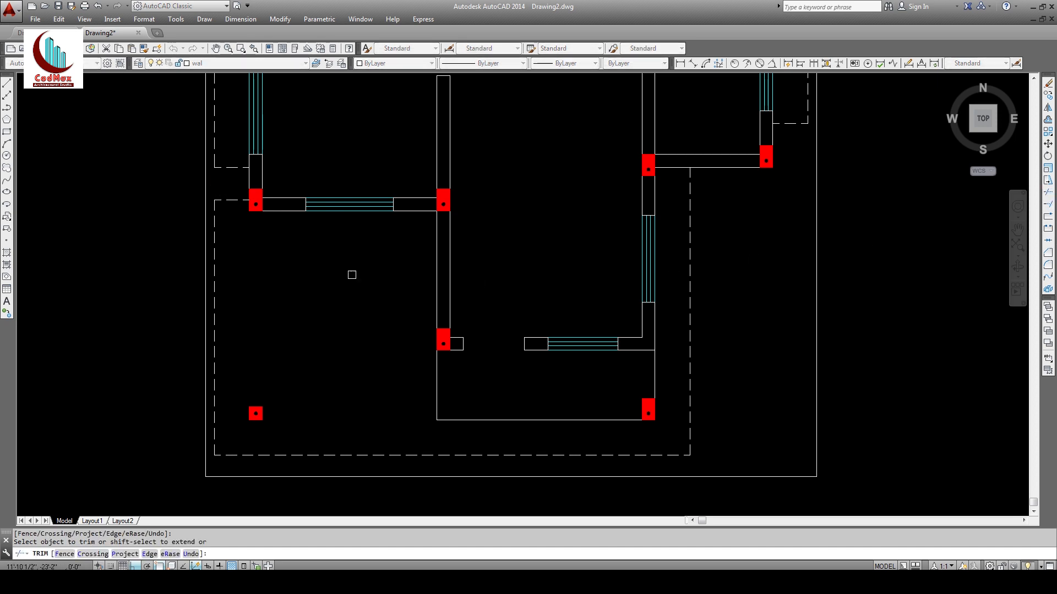
key(Return)
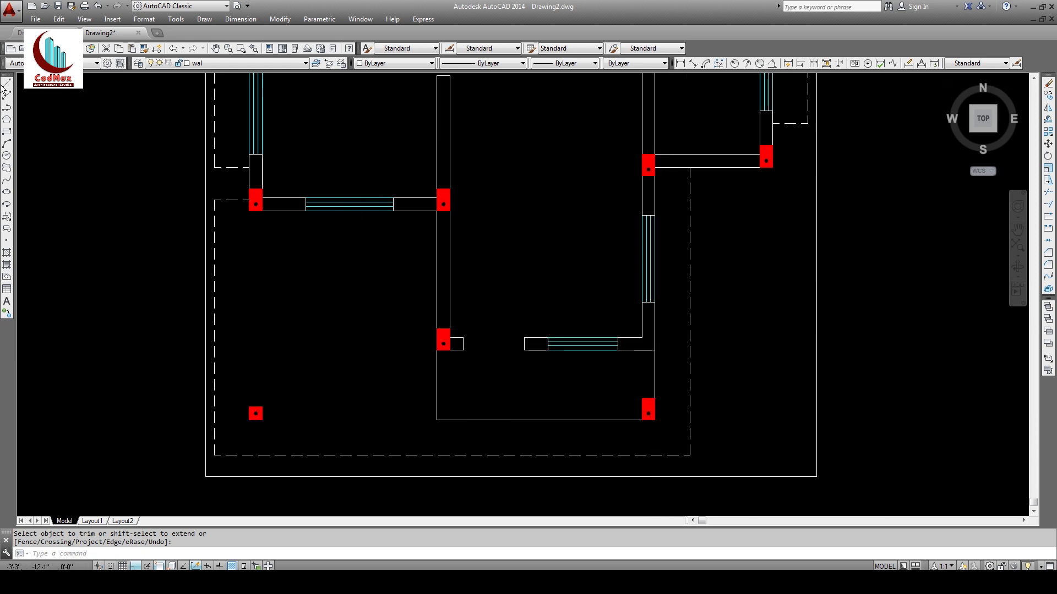
click(6, 85)
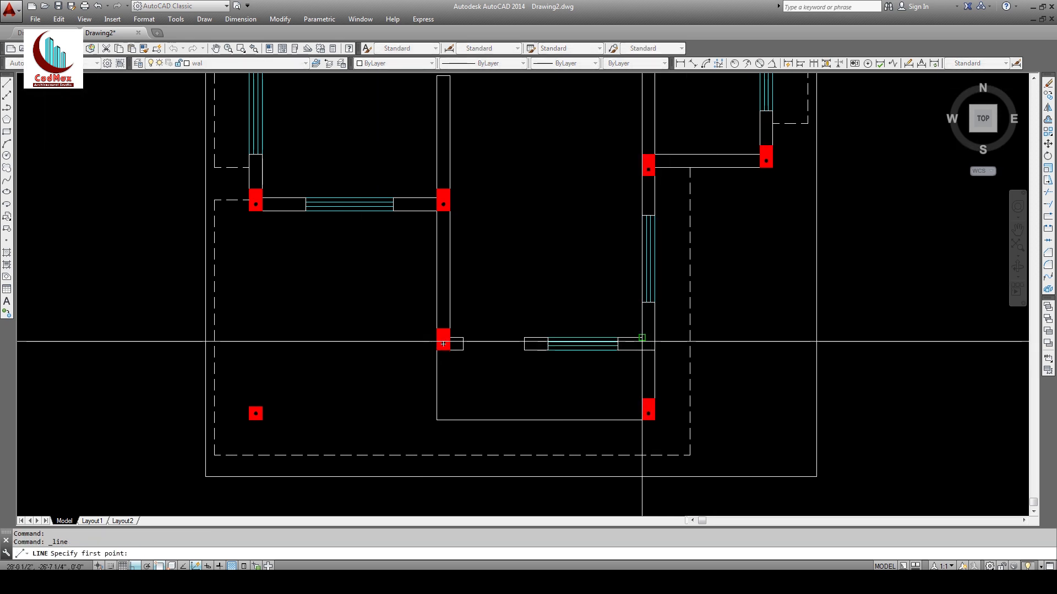
click(653, 349)
click(738, 352)
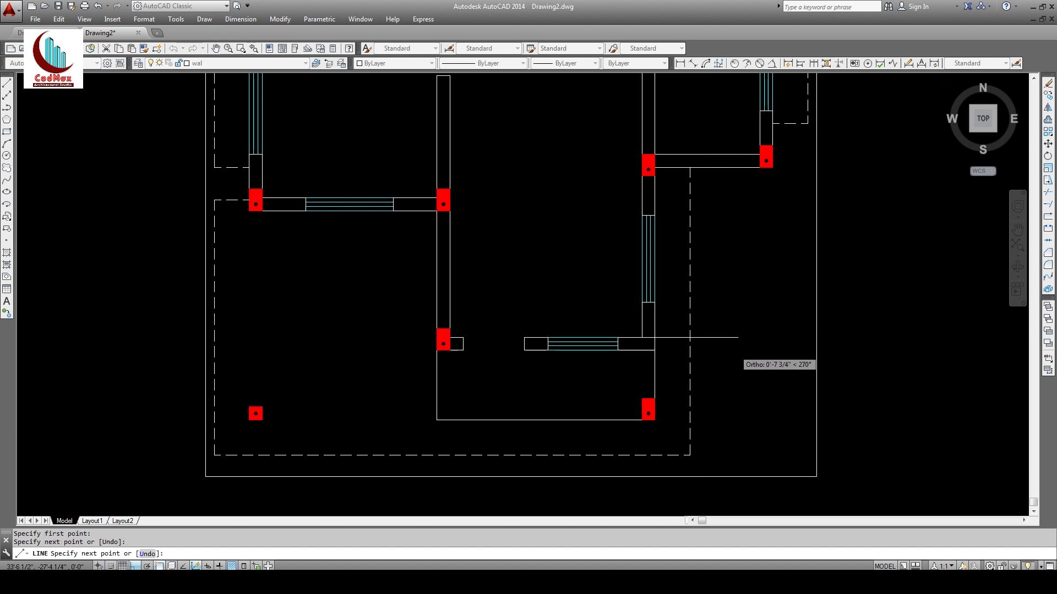
key(Return)
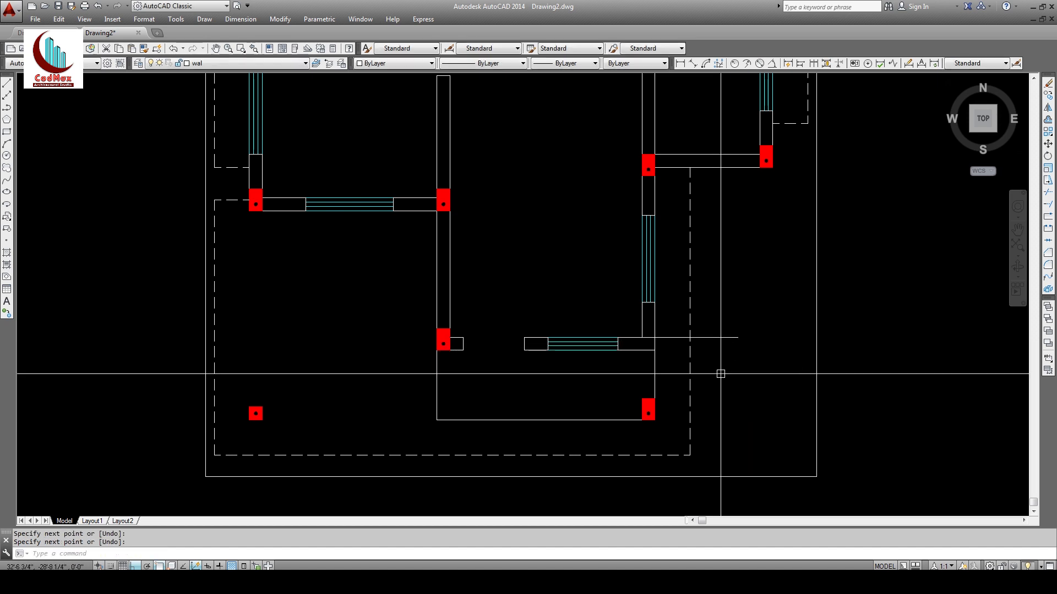
Step: Trim the new line's overhang and make it dashed like the boundary
click(1048, 194)
key(Return)
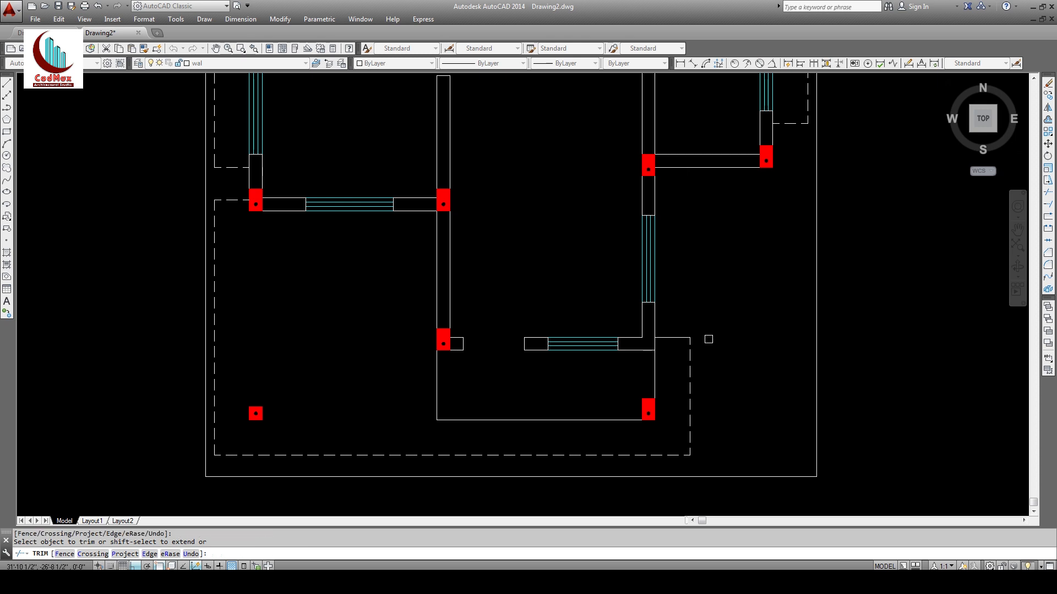
key(Return)
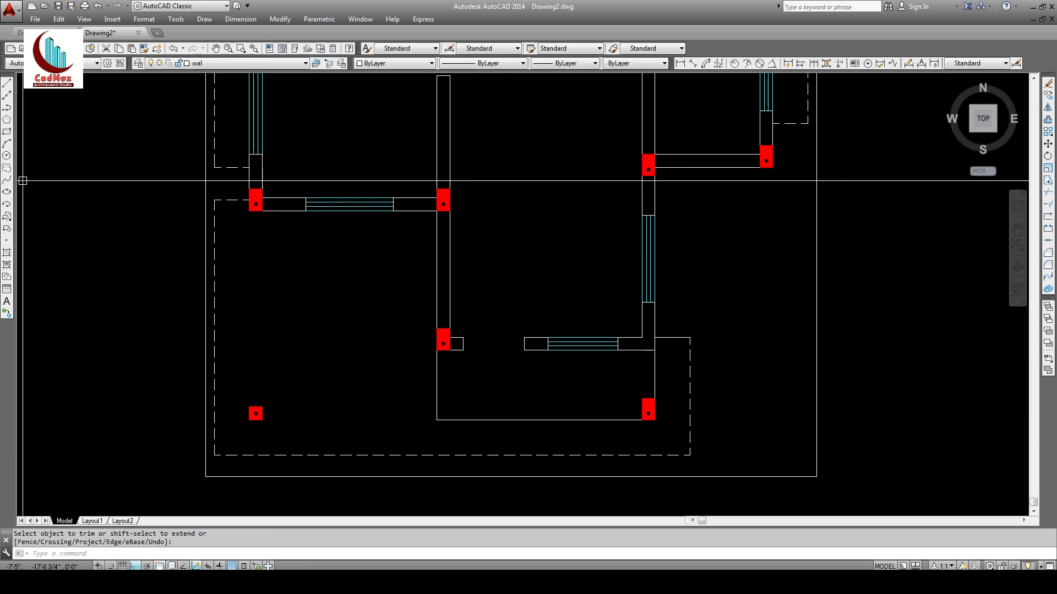
click(145, 49)
click(688, 348)
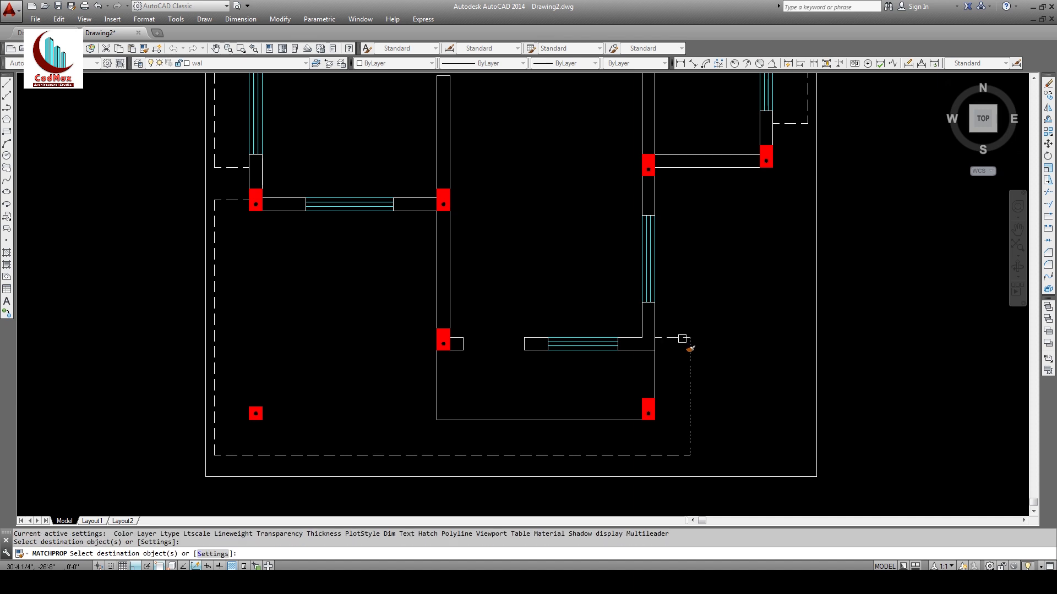
click(682, 338)
key(Return)
middle_drag(464, 411, 464, 376)
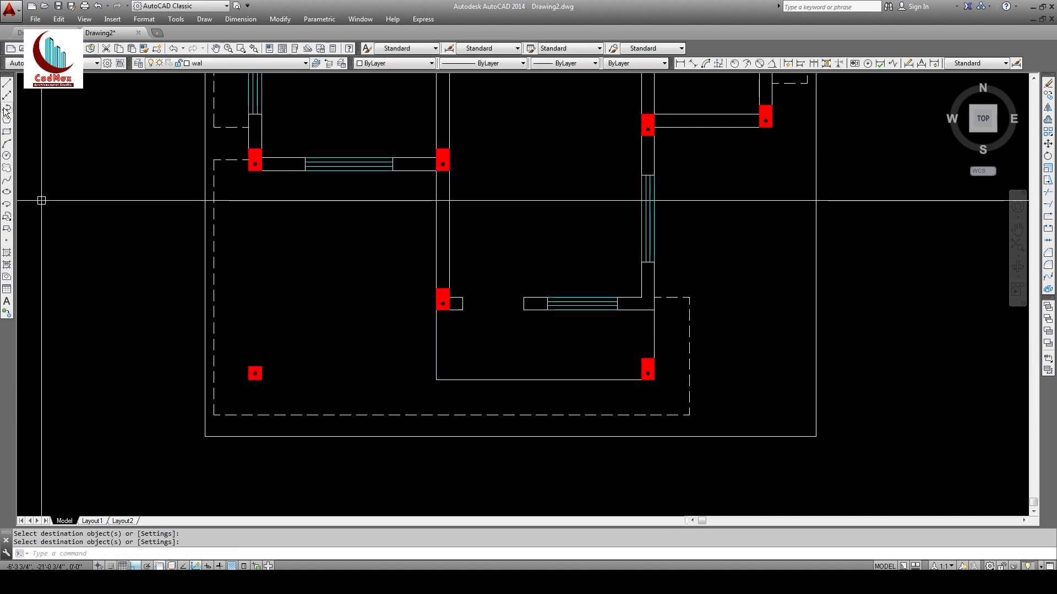
Step: Draw a vertical line from the lower wall down to the wall below
click(7, 84)
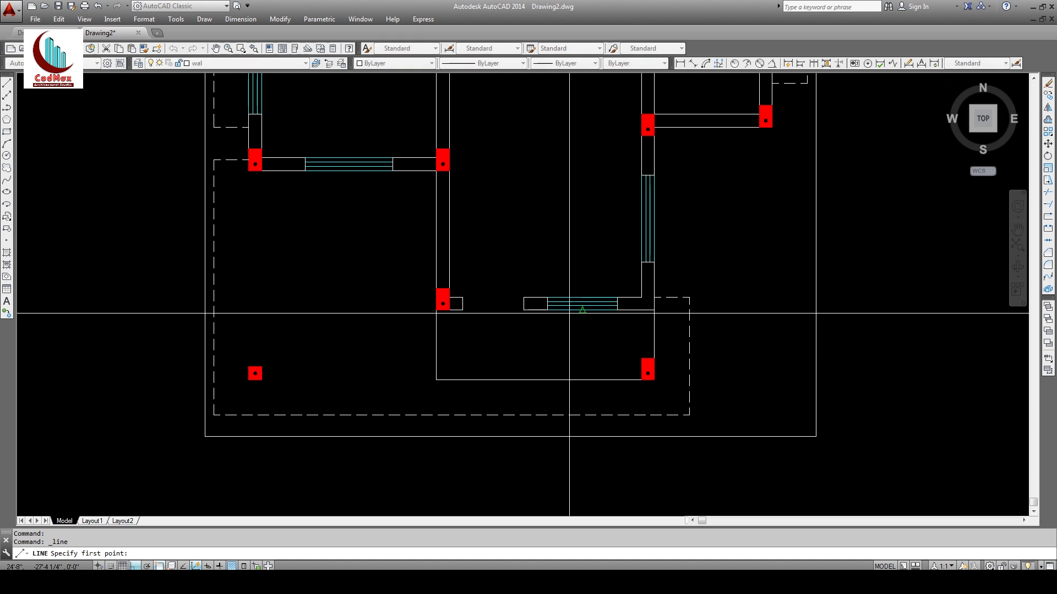
click(523, 310)
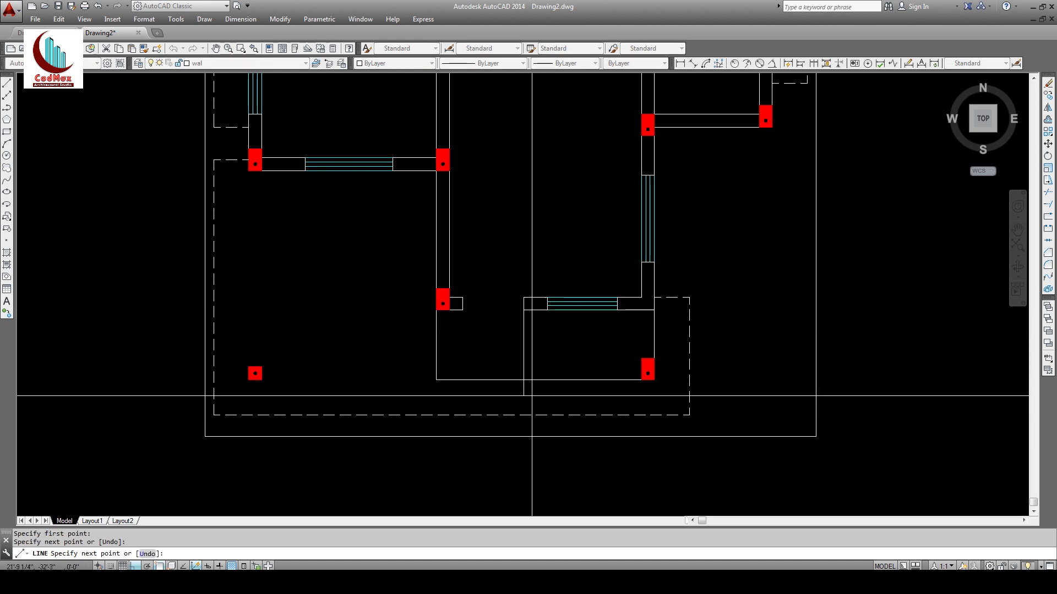
click(532, 396)
key(Return)
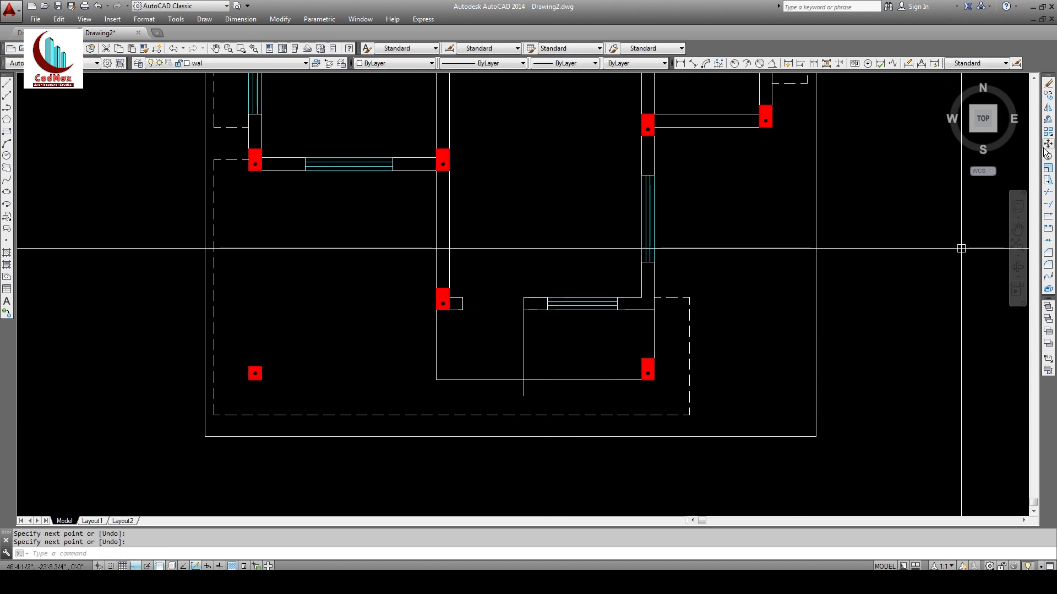
Step: Offset the bottom wall line 1' upward and 1' downward
click(1049, 121)
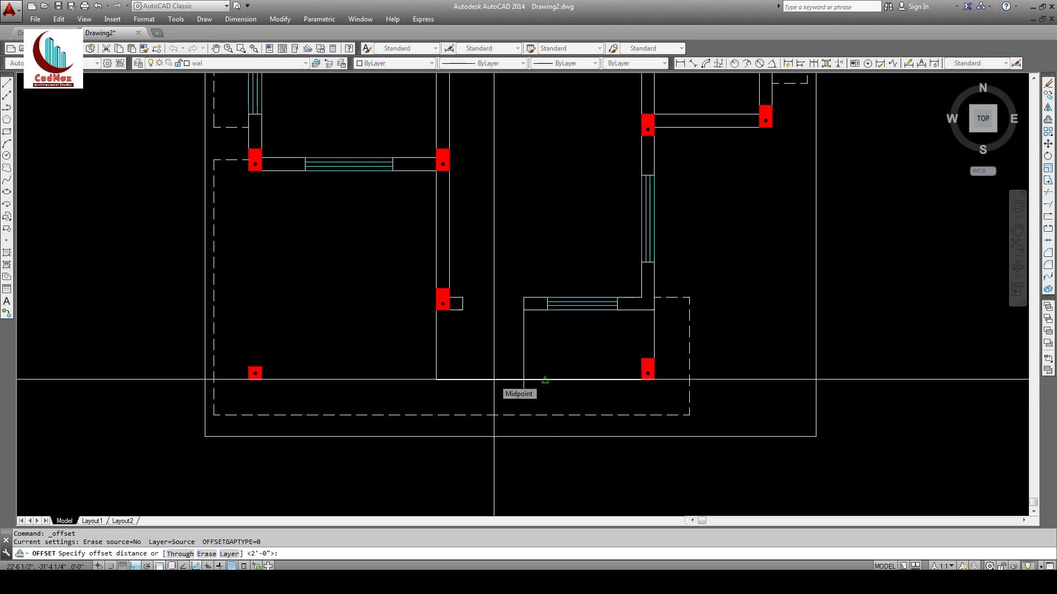
text(1')
key(Return)
click(486, 380)
click(486, 365)
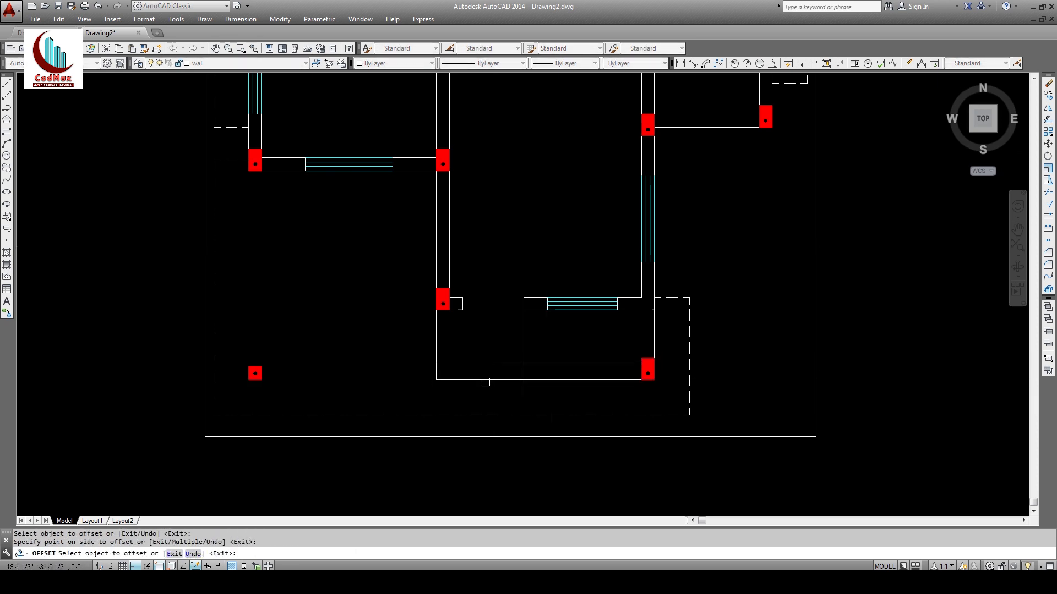
click(485, 380)
click(482, 509)
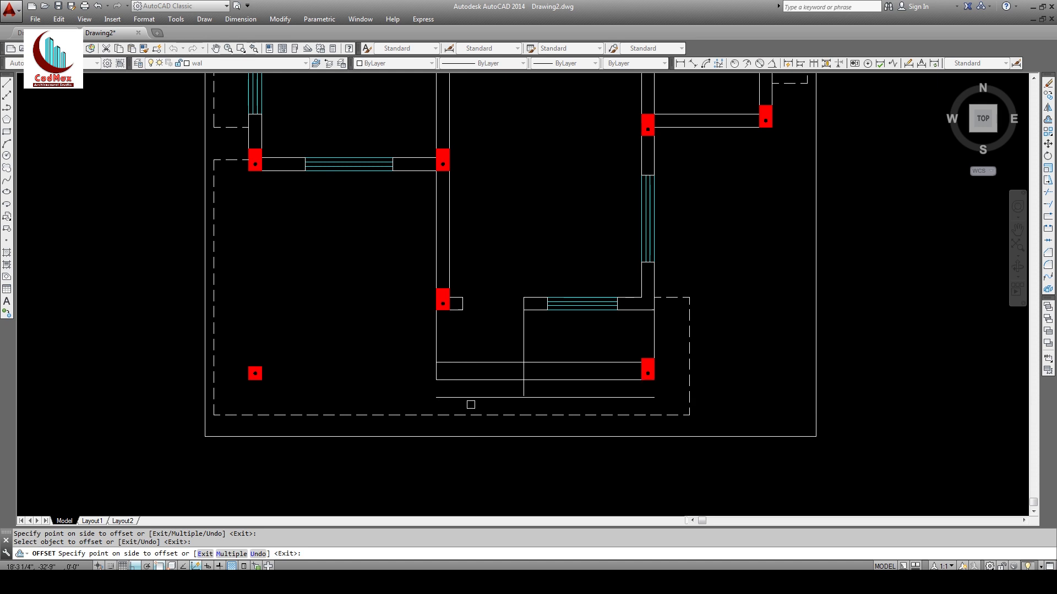
key(Return)
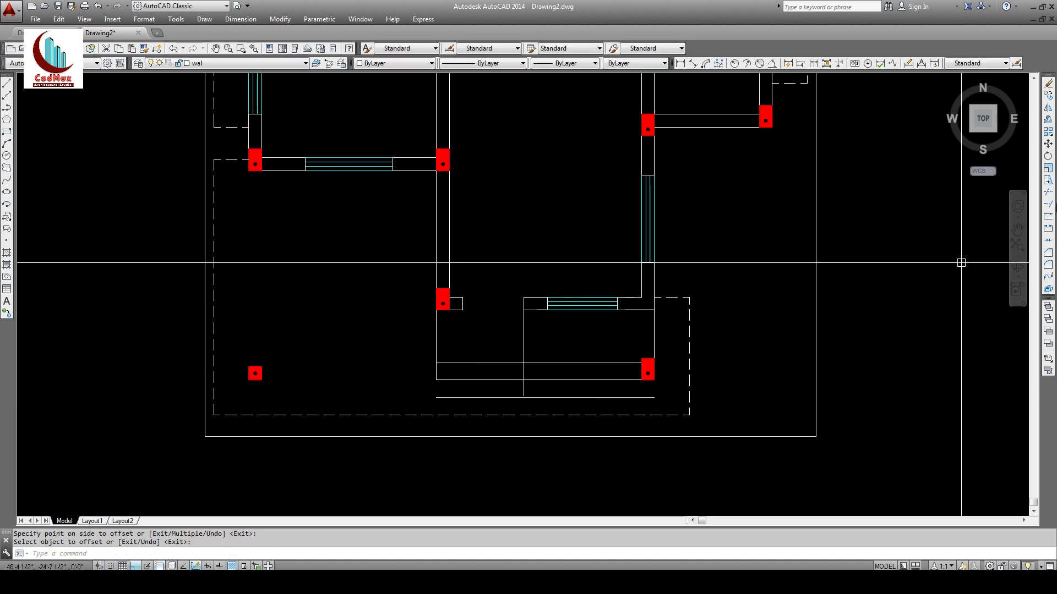
Step: Fillet the new lines with the verticals at three corners to close the rectangle
click(1048, 265)
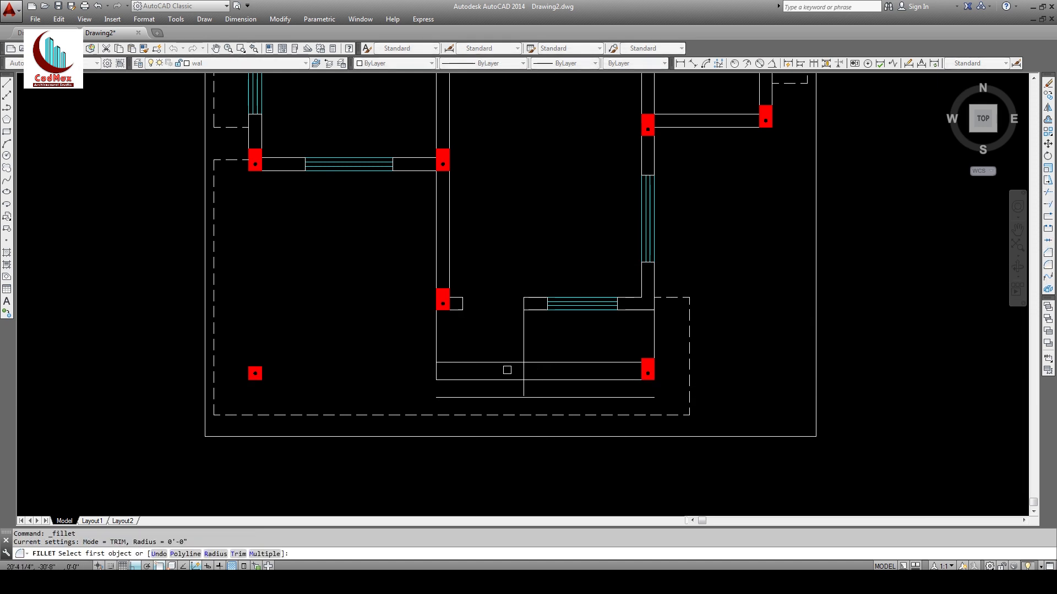
click(511, 363)
click(522, 373)
key(Return)
click(522, 387)
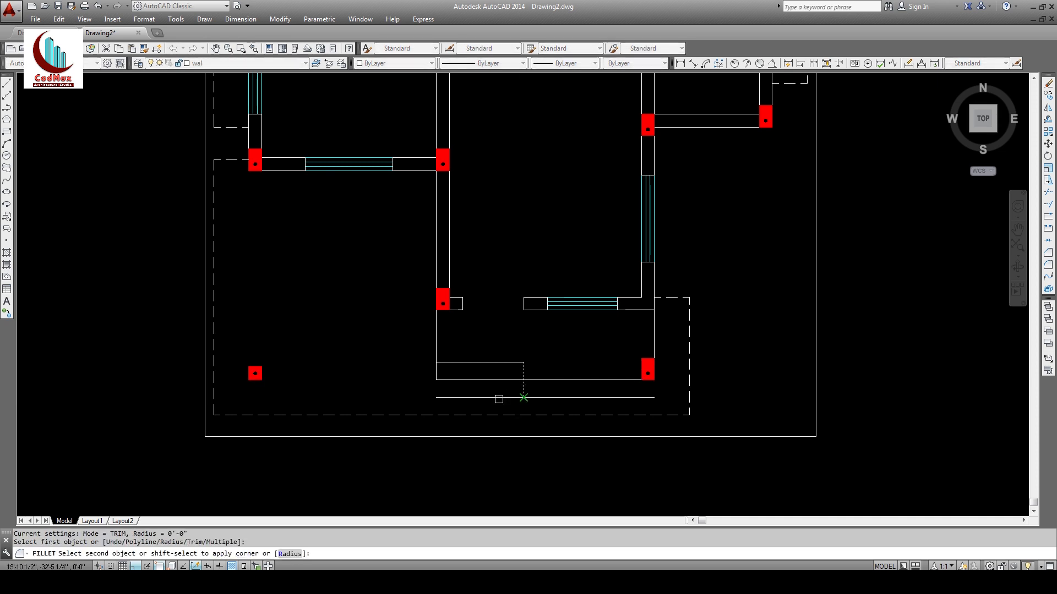
click(498, 398)
key(Return)
click(440, 397)
click(433, 373)
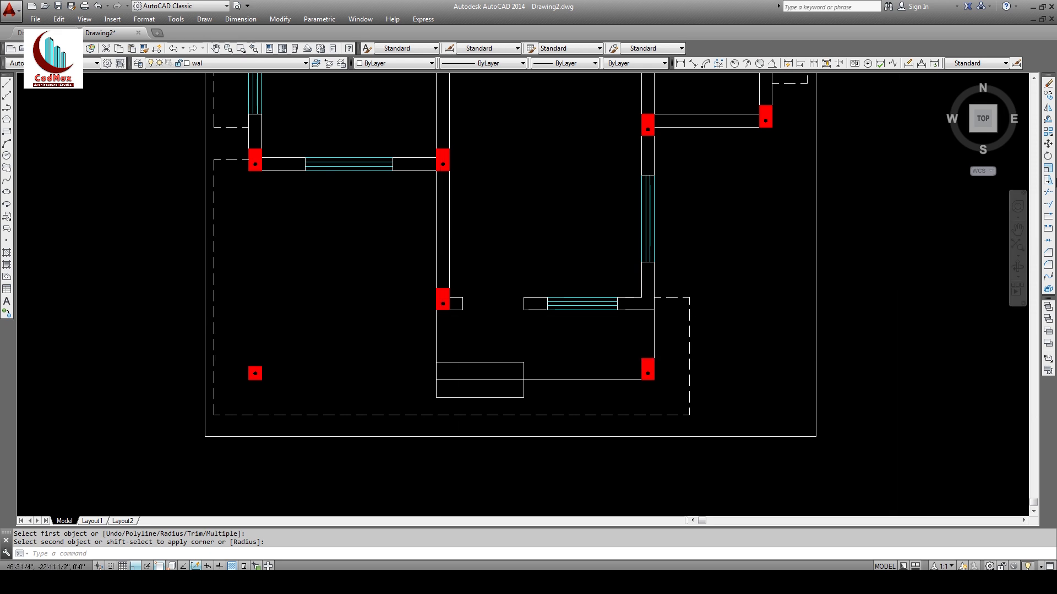
Step: Offset the rectangle's right, bottom and left edges 2 units inward, then zoom in on it
click(1048, 120)
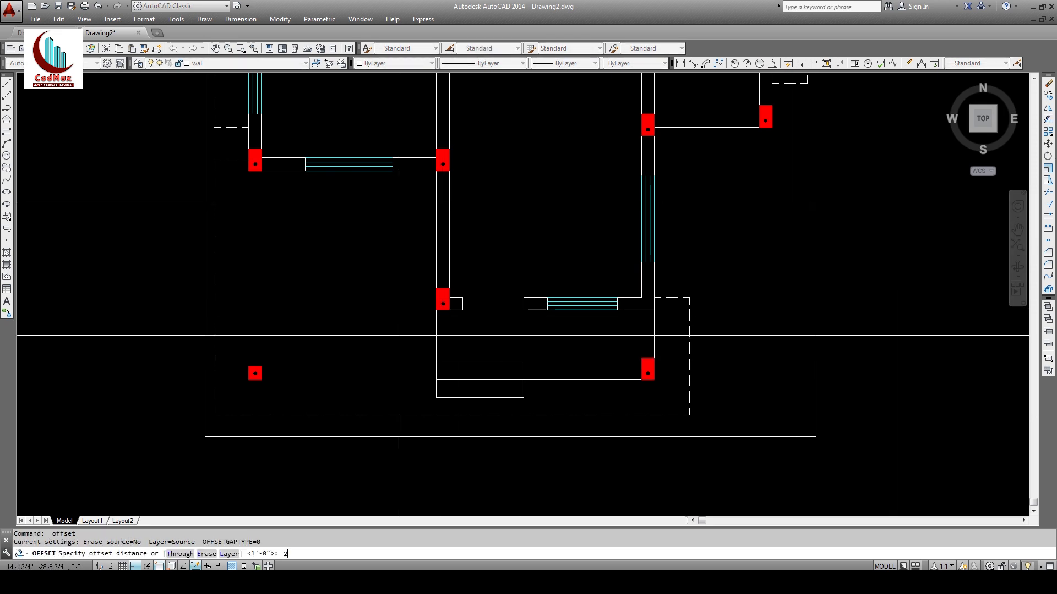
key(Return)
click(654, 341)
click(631, 348)
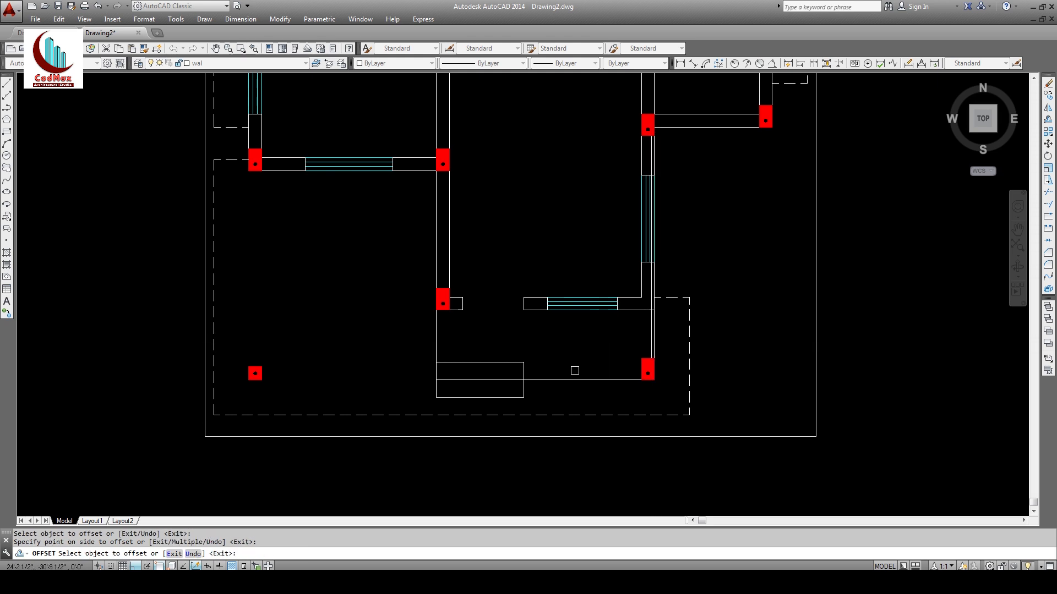
click(571, 380)
click(569, 369)
click(437, 344)
click(449, 344)
key(Escape)
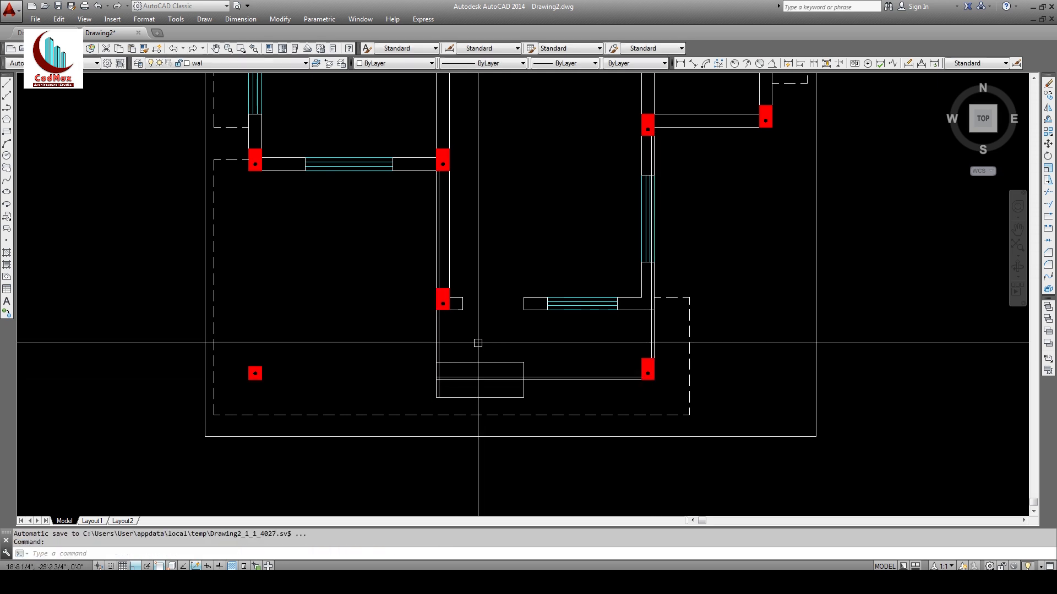
text(z)
key(Return)
click(402, 253)
click(704, 435)
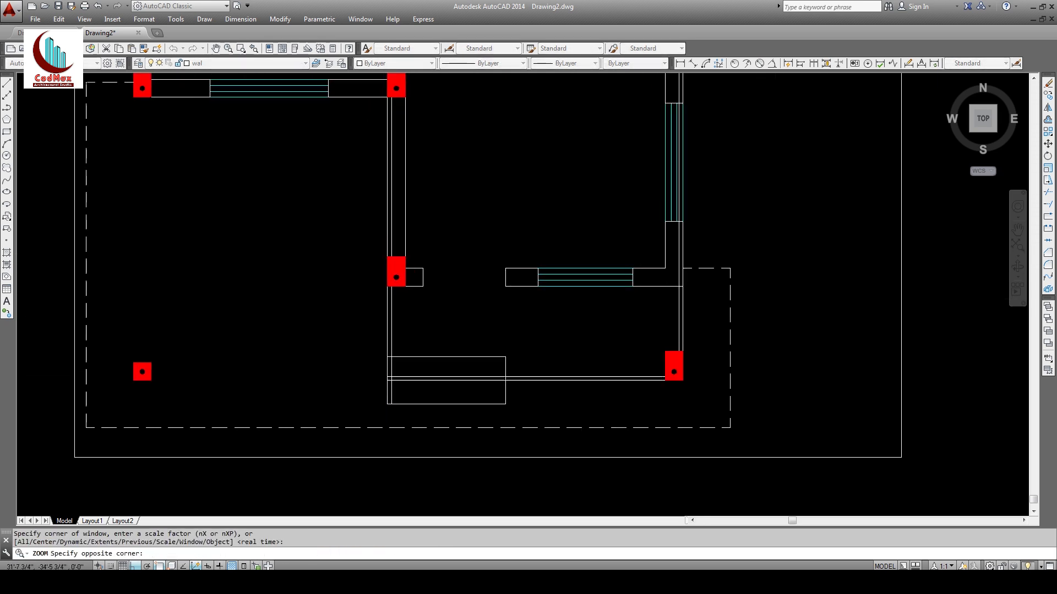
Step: Start Extend and then Trim with edges selected across the room, cancelling both
click(1048, 206)
click(814, 421)
click(172, 154)
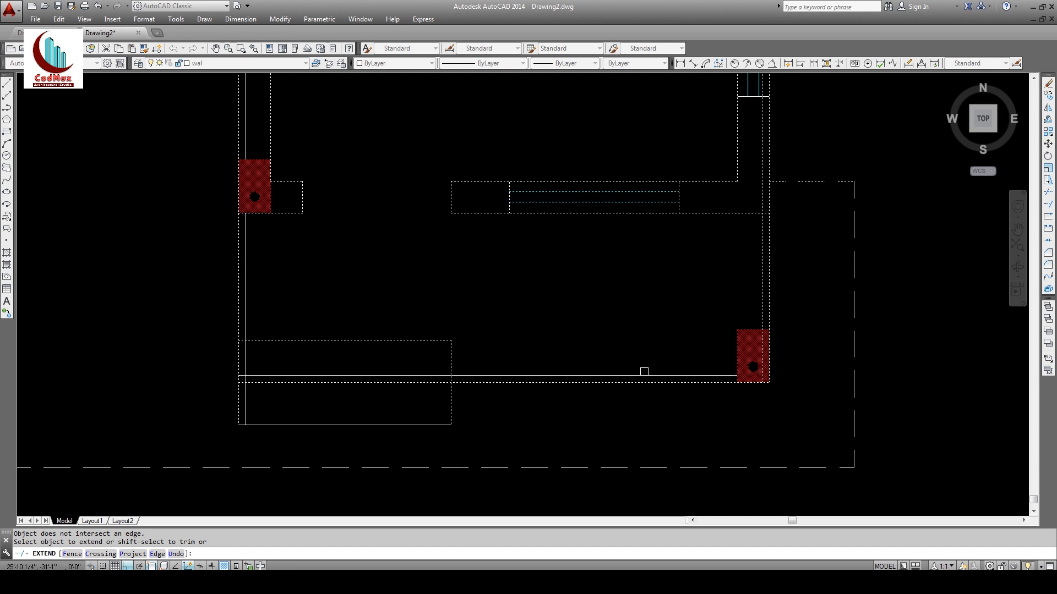
key(Return)
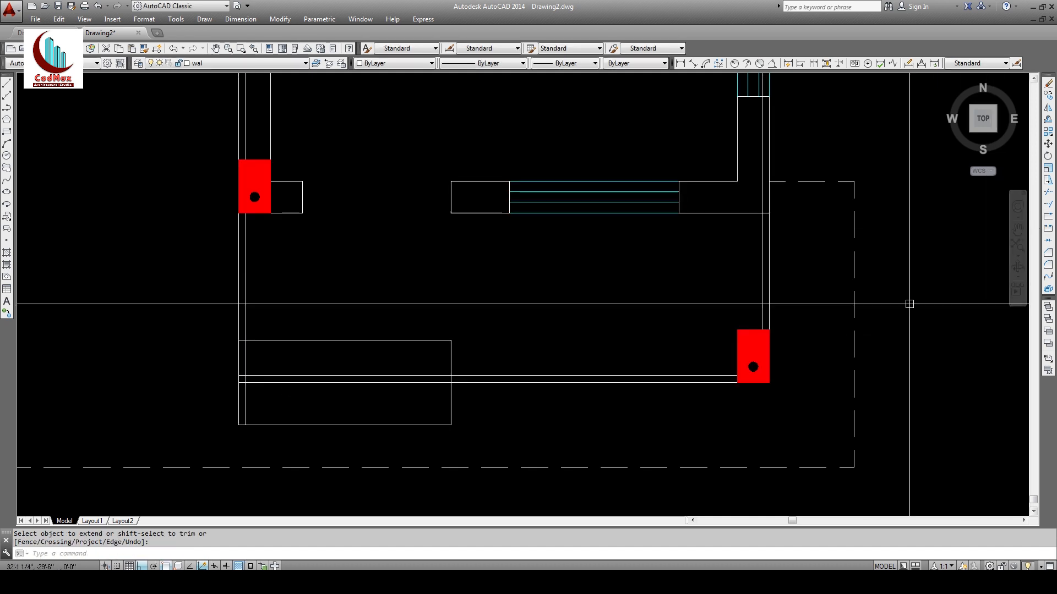
click(1048, 192)
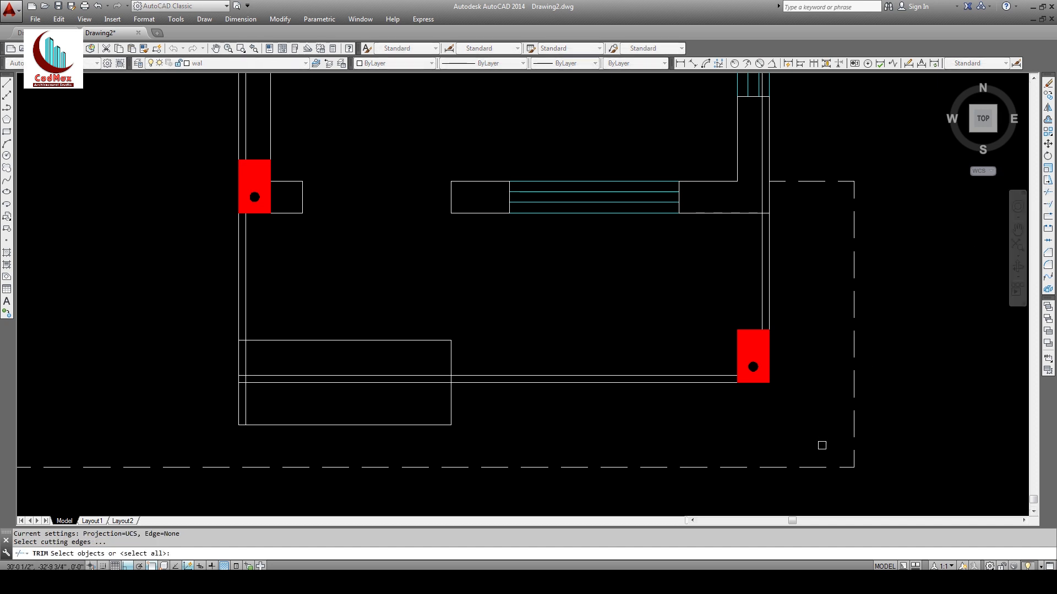
click(821, 445)
click(116, 126)
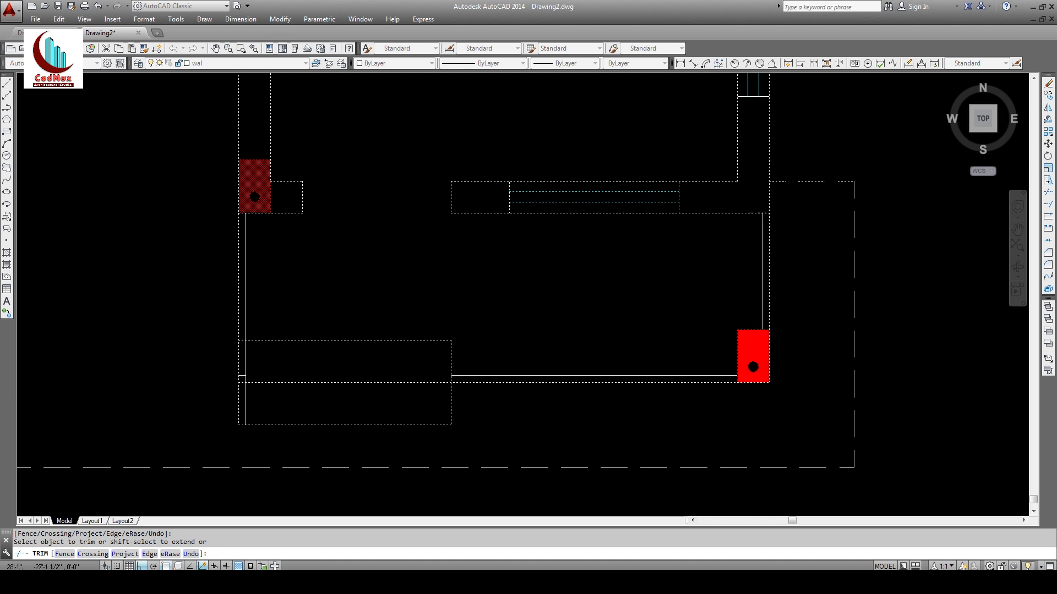
key(Escape)
Step: Erase the stray line at the rectangle's left end with E and zoom in there
middle_drag(263, 353, 275, 307)
text(e)
key(Return)
click(233, 321)
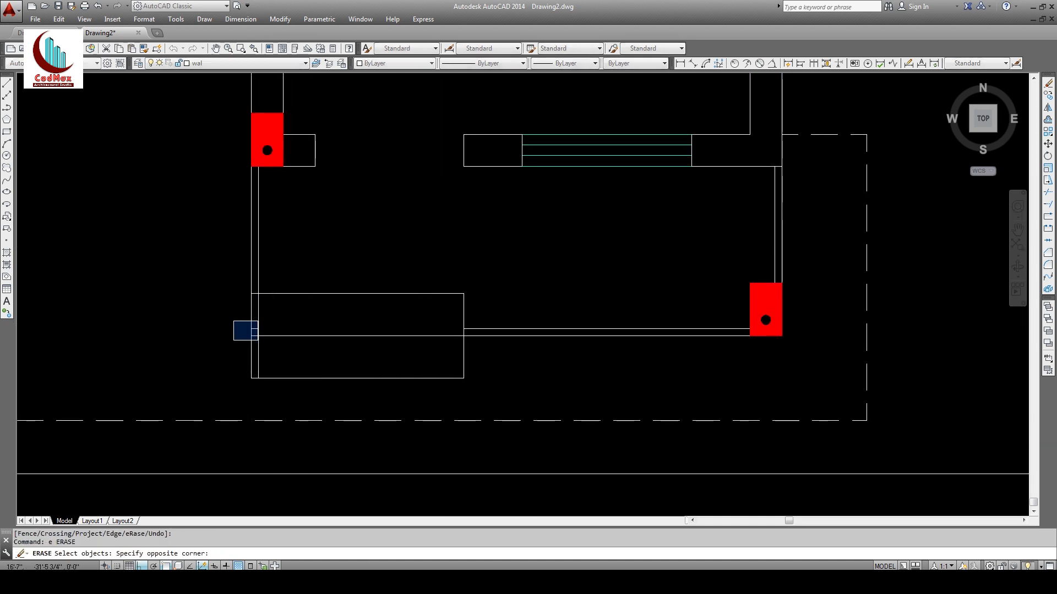
click(257, 341)
key(Return)
text(z)
key(Return)
click(195, 261)
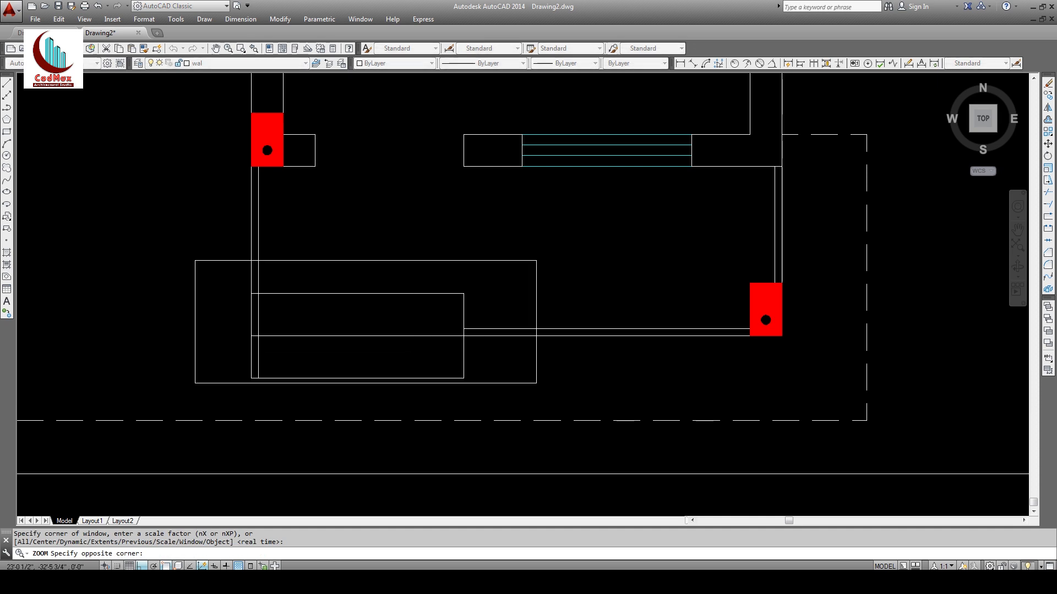
click(537, 383)
key(Escape)
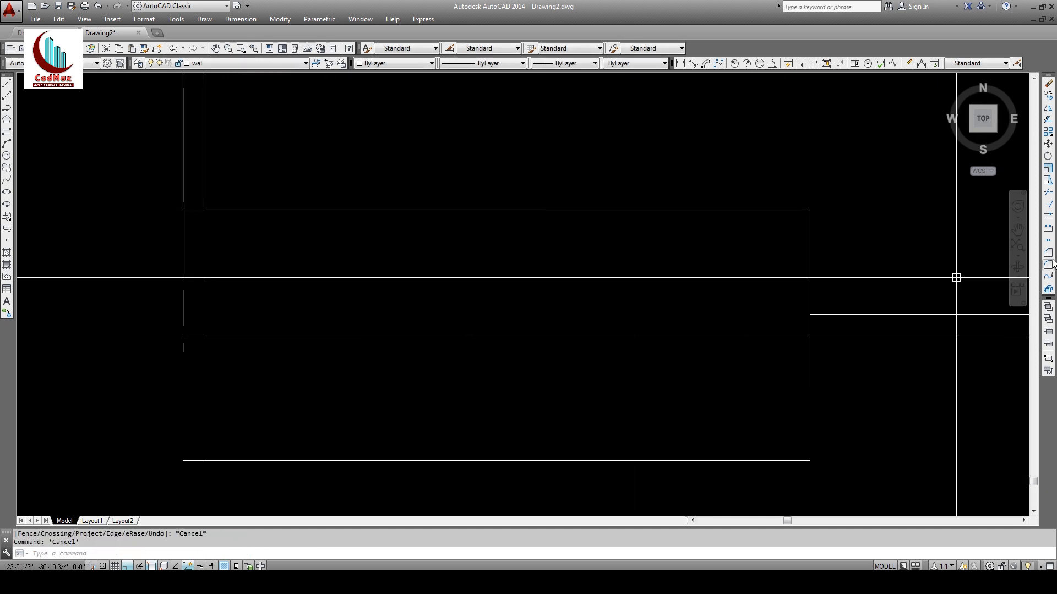
Step: Start Trim with all objects as cutting edges, then zoom out and pan across the plan
click(1047, 196)
key(Return)
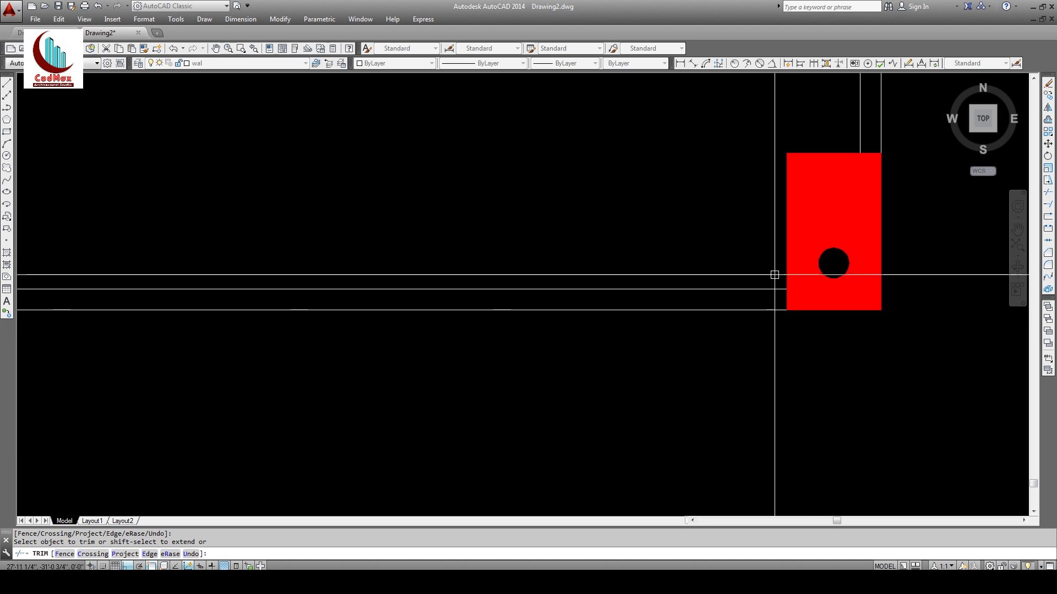
text(z)
key(Return)
key(Return)
drag(655, 206, 534, 316)
mouse_move(501, 290)
middle_down()
mouse_move(556, 390)
mouse_move(651, 337)
mouse_move(578, 453)
middle_up()
key(Escape)
mouse_move(623, 259)
middle_down()
mouse_move(594, 313)
mouse_move(509, 343)
mouse_move(457, 266)
mouse_move(457, 226)
mouse_move(475, 316)
mouse_move(462, 315)
mouse_move(616, 262)
mouse_move(631, 229)
mouse_move(595, 288)
middle_up()
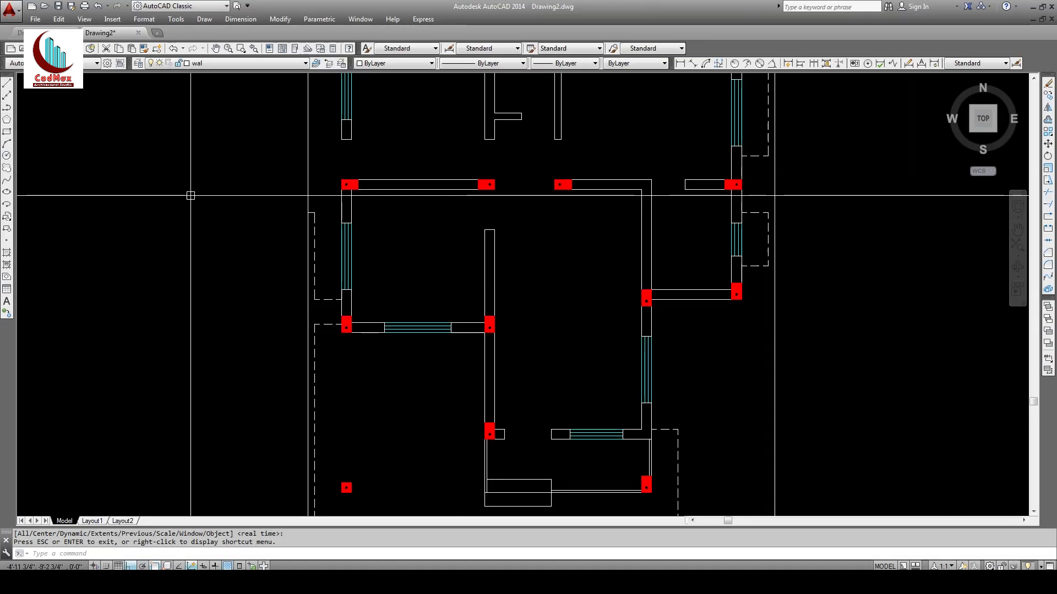
Step: Save the drawing under the name 'floor plan' in the Desktop folder
mouse_move(308, 231)
middle_down()
mouse_move(307, 243)
mouse_move(254, 261)
middle_up()
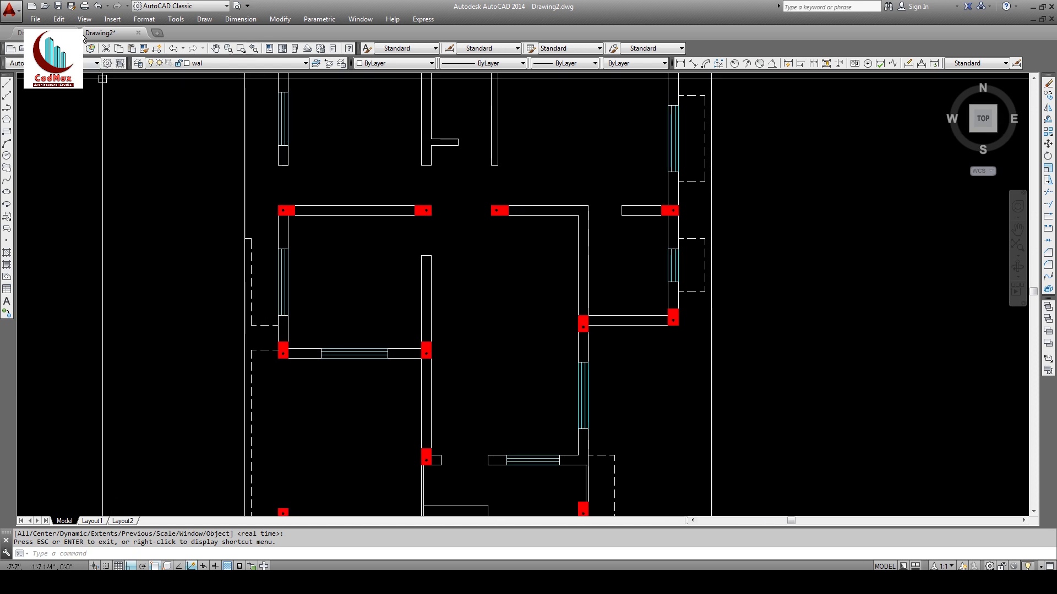
click(57, 7)
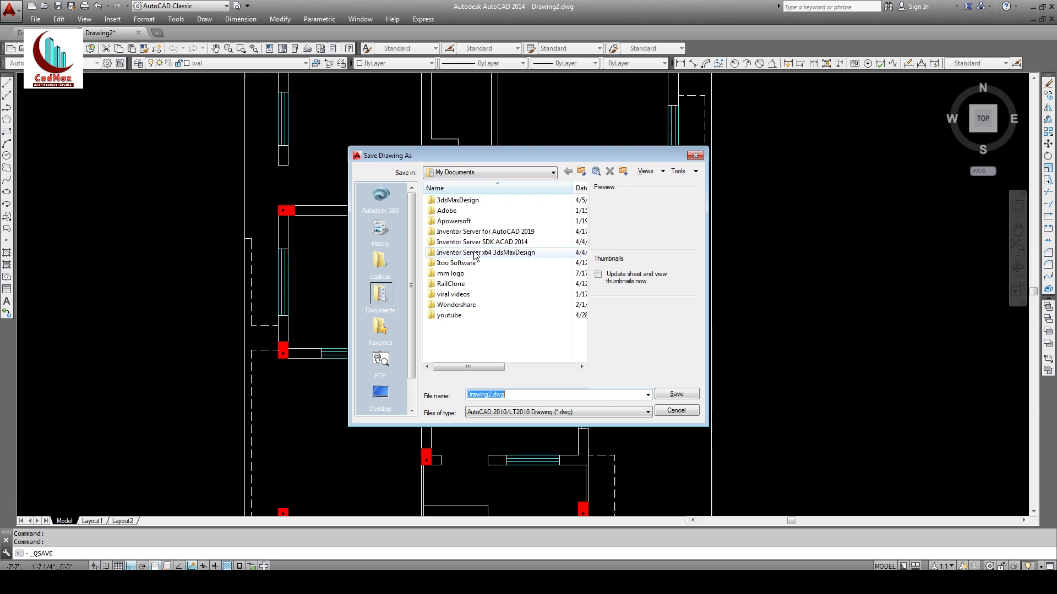
click(504, 175)
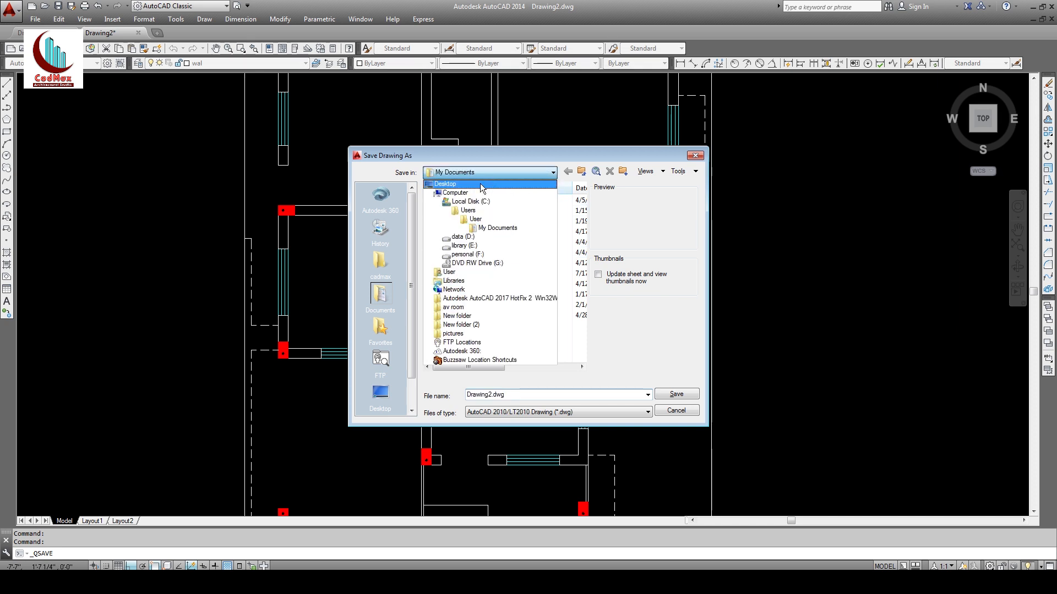
click(444, 185)
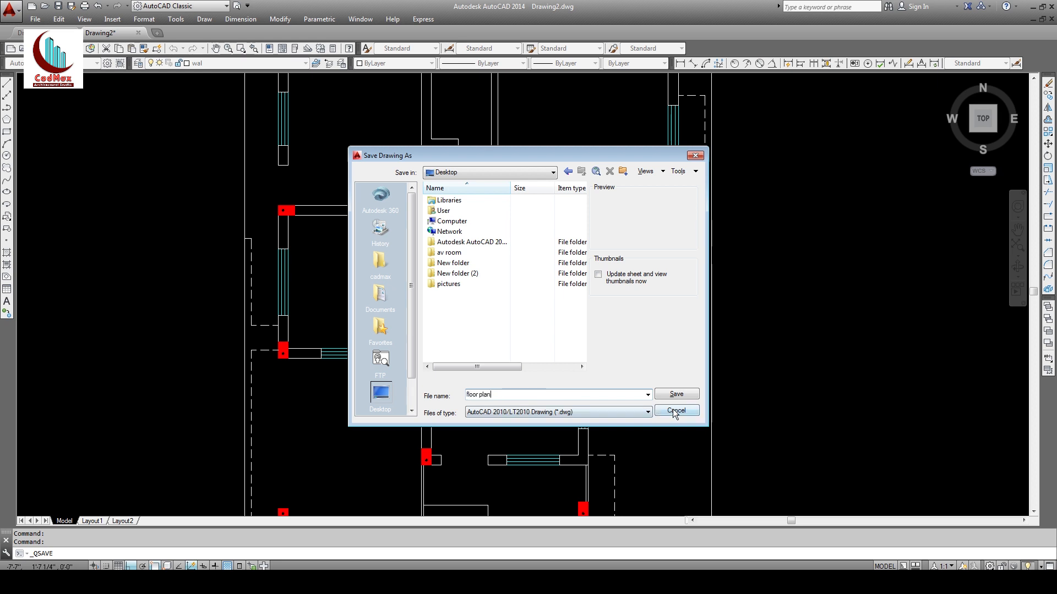
click(677, 395)
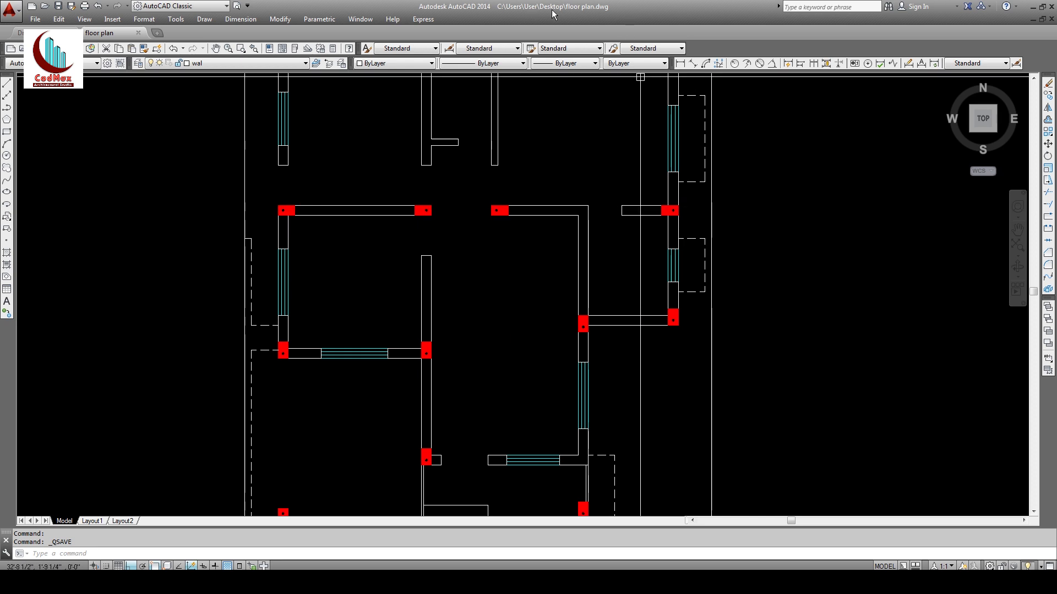
middle_drag(573, 259, 578, 285)
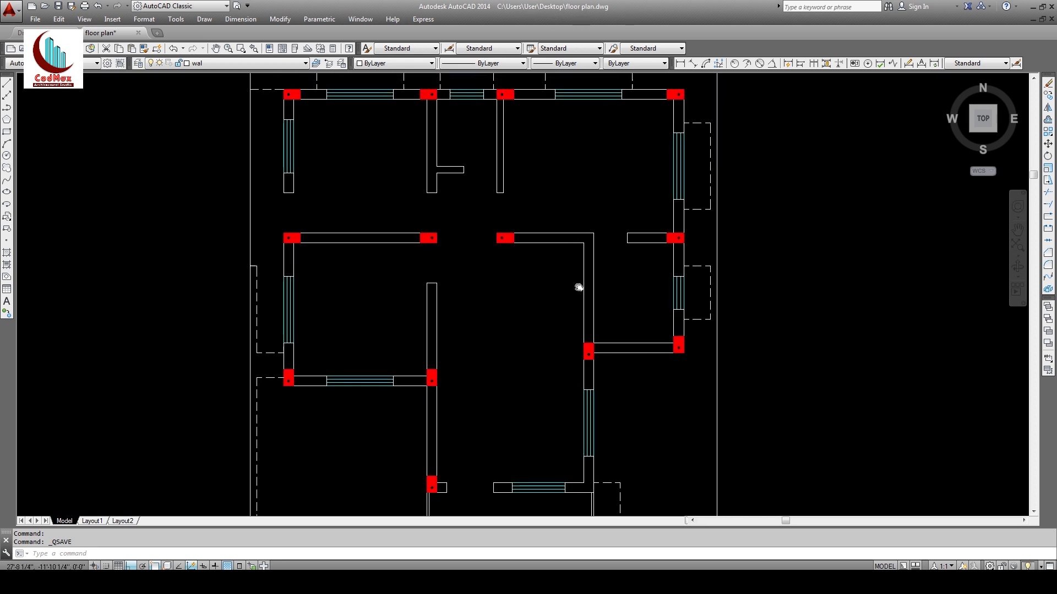
middle_drag(555, 363, 561, 352)
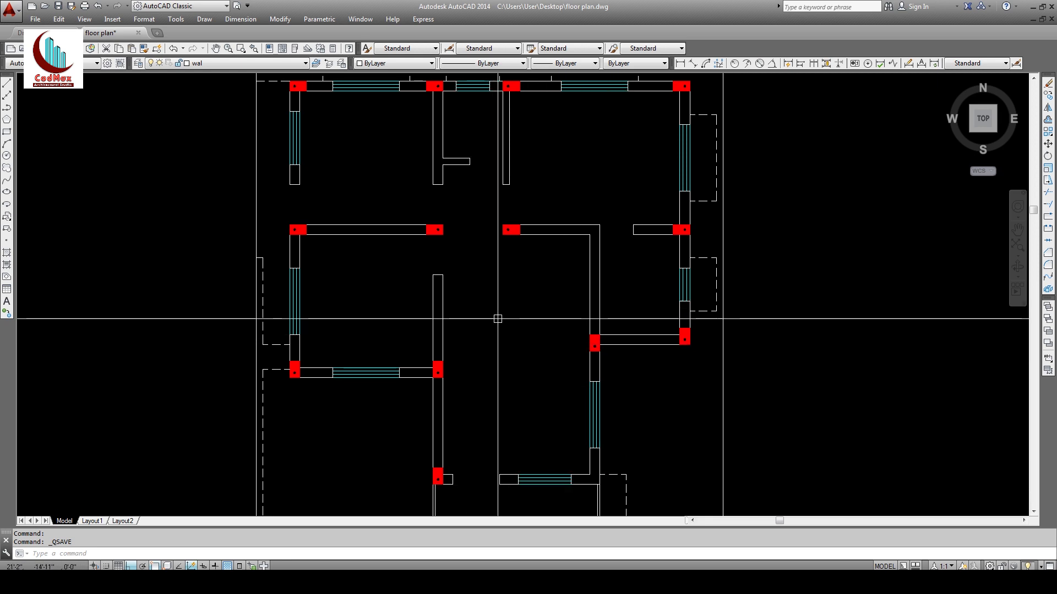
Step: In Insert Block, browse to D:\blocks\door_D.dwg and accept scale 1.00, rotation 0
middle_drag(473, 428, 476, 415)
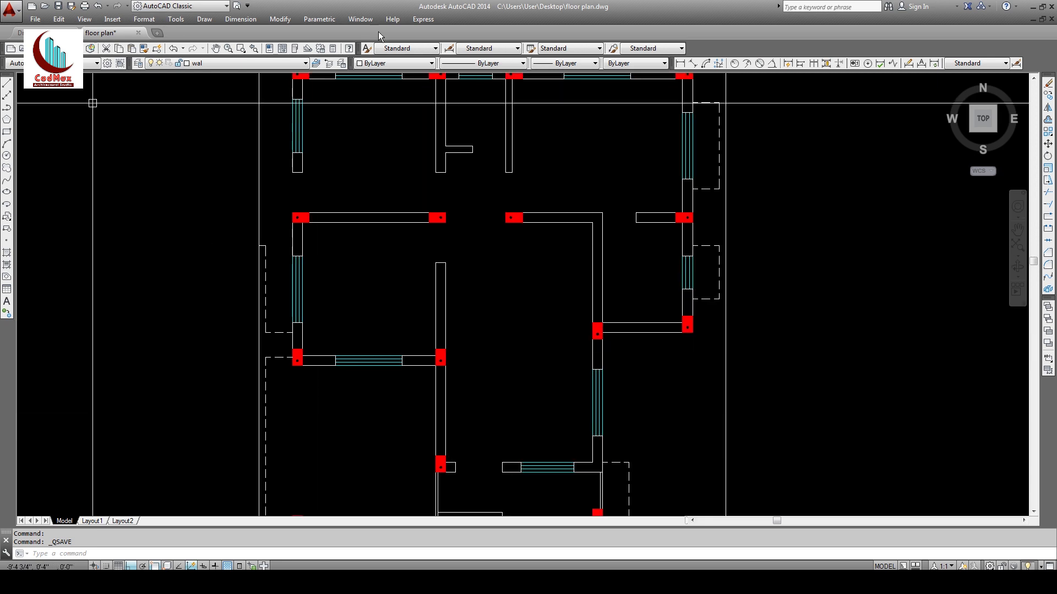
click(144, 20)
mouse_move(115, 21)
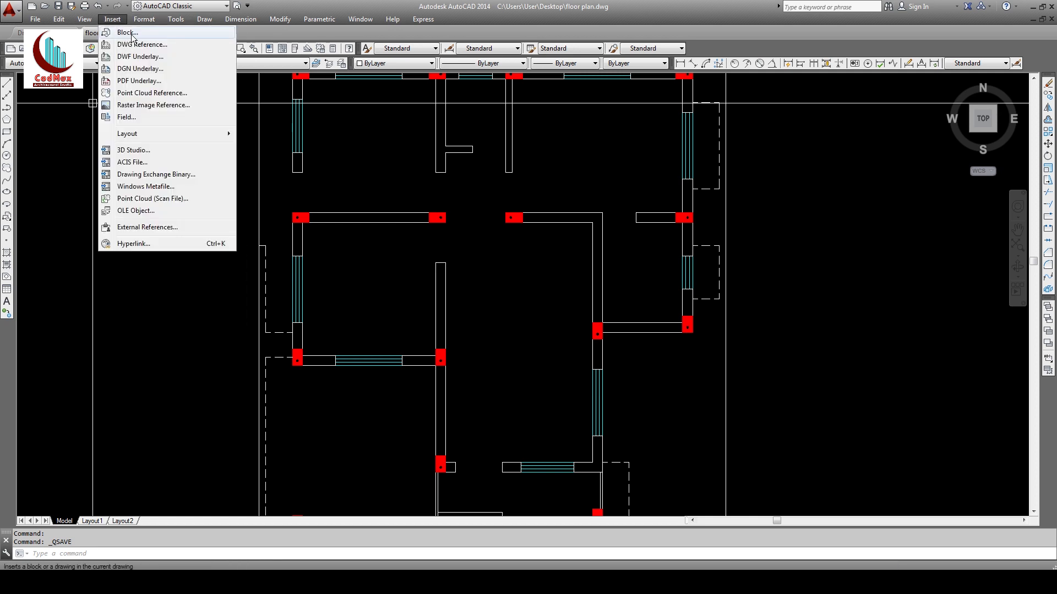
click(128, 32)
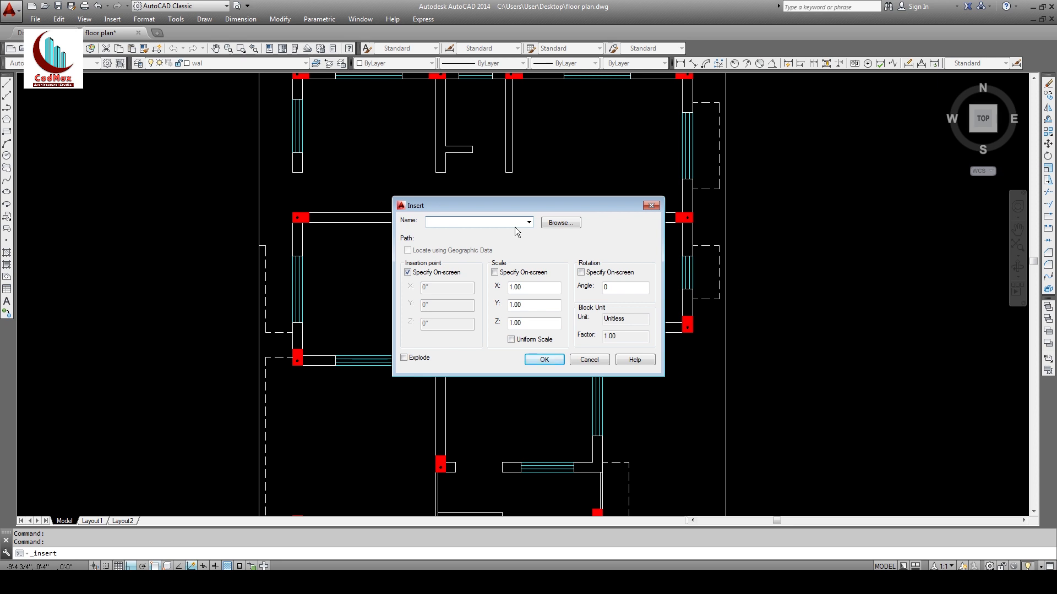
click(562, 229)
click(557, 224)
click(504, 177)
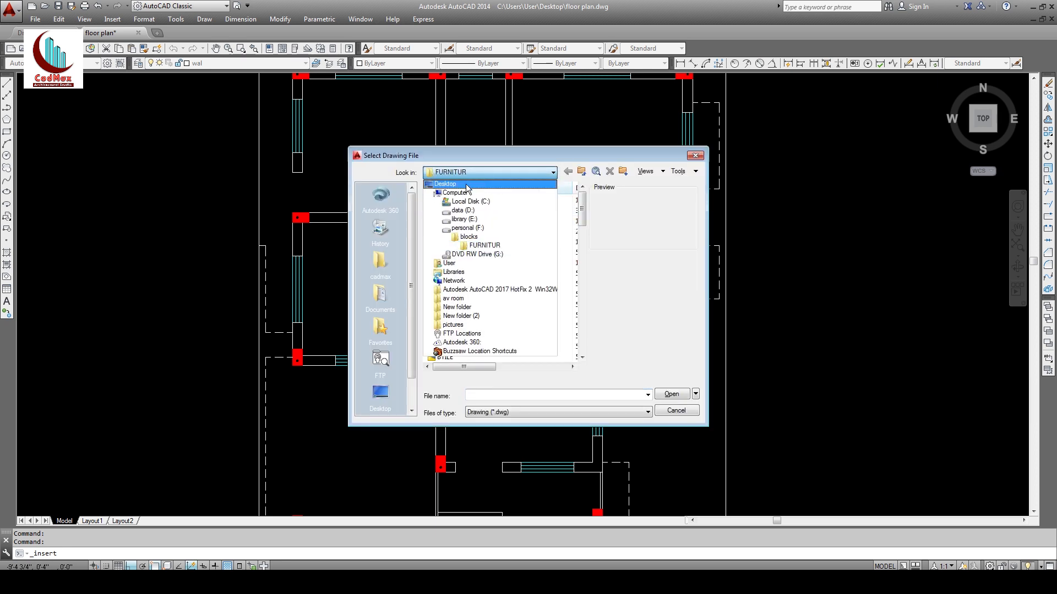
click(484, 210)
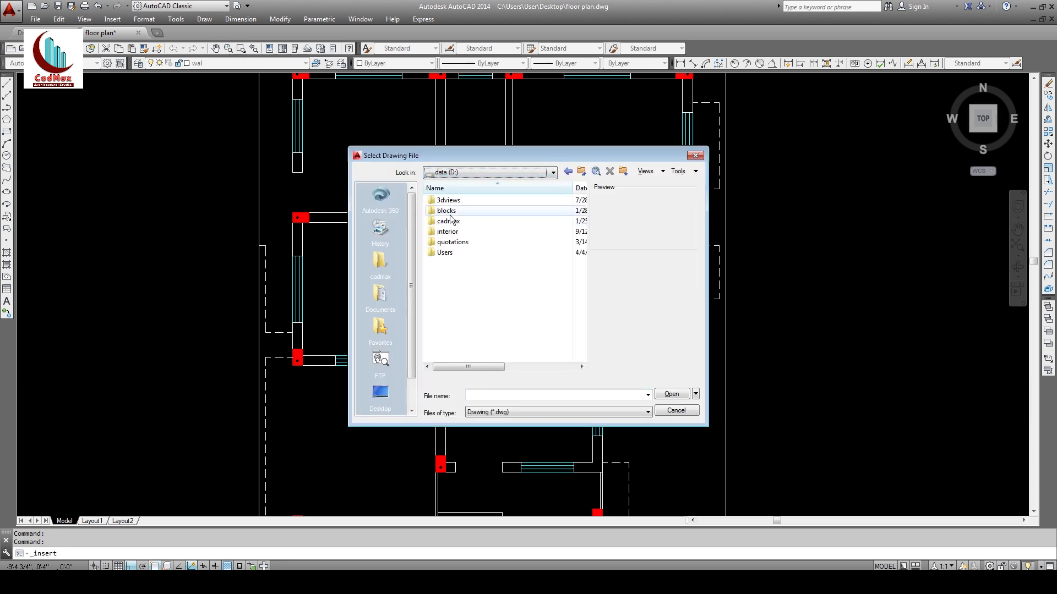
double_click(453, 213)
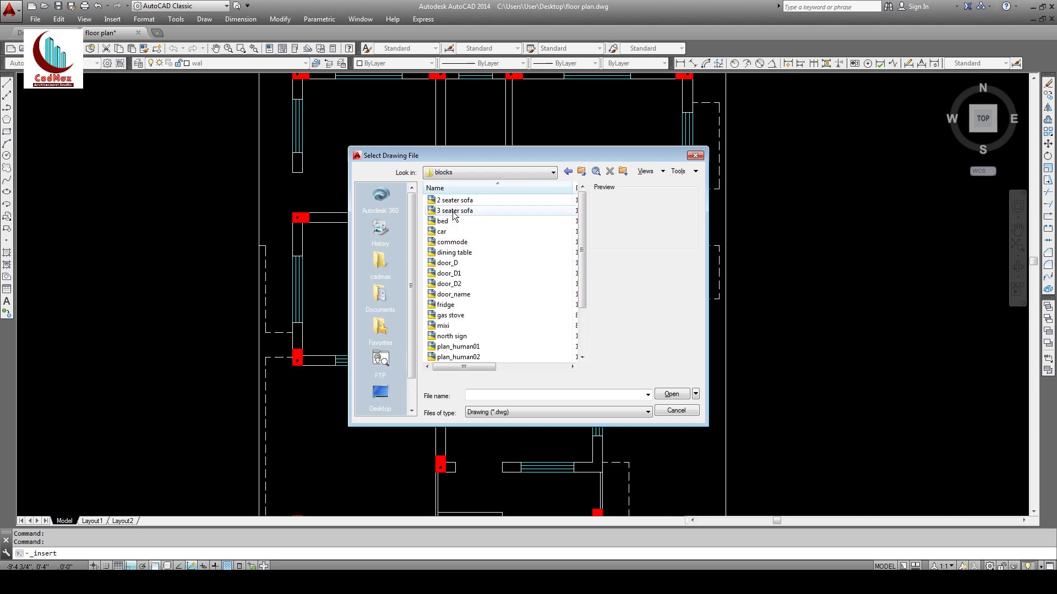
click(449, 265)
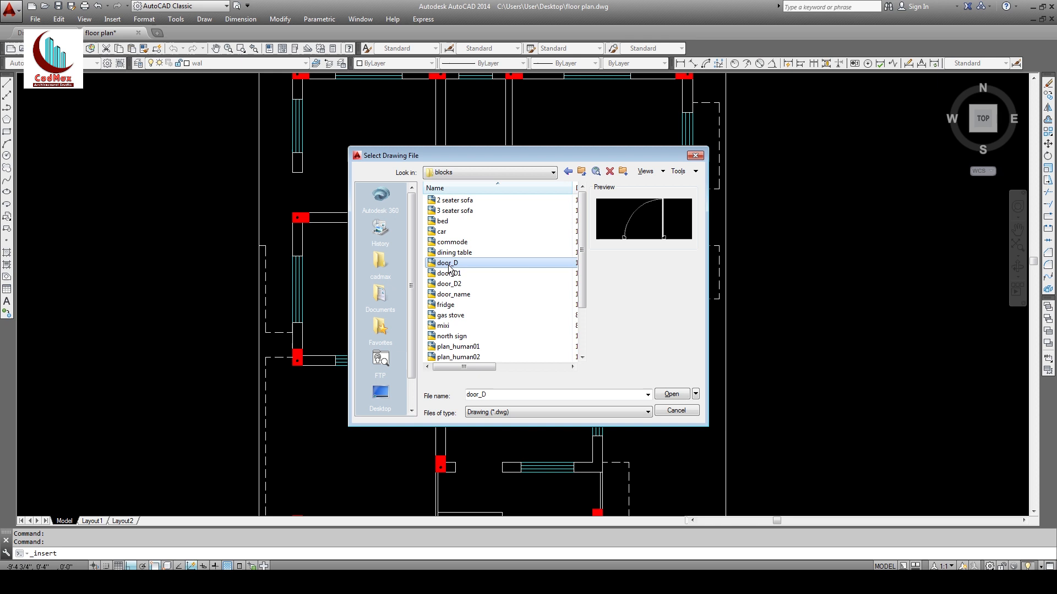
click(669, 395)
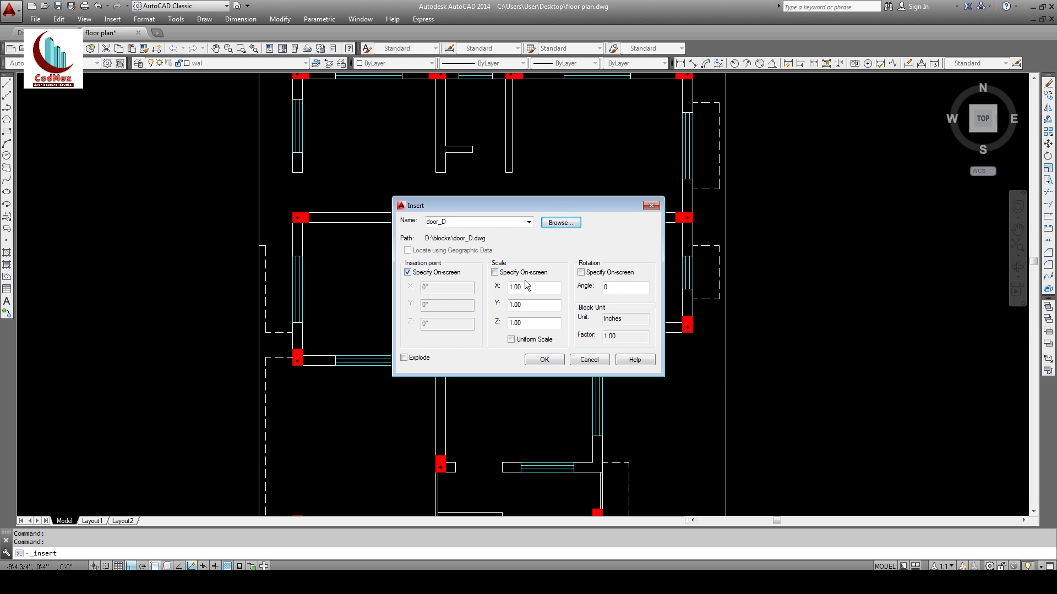
click(544, 361)
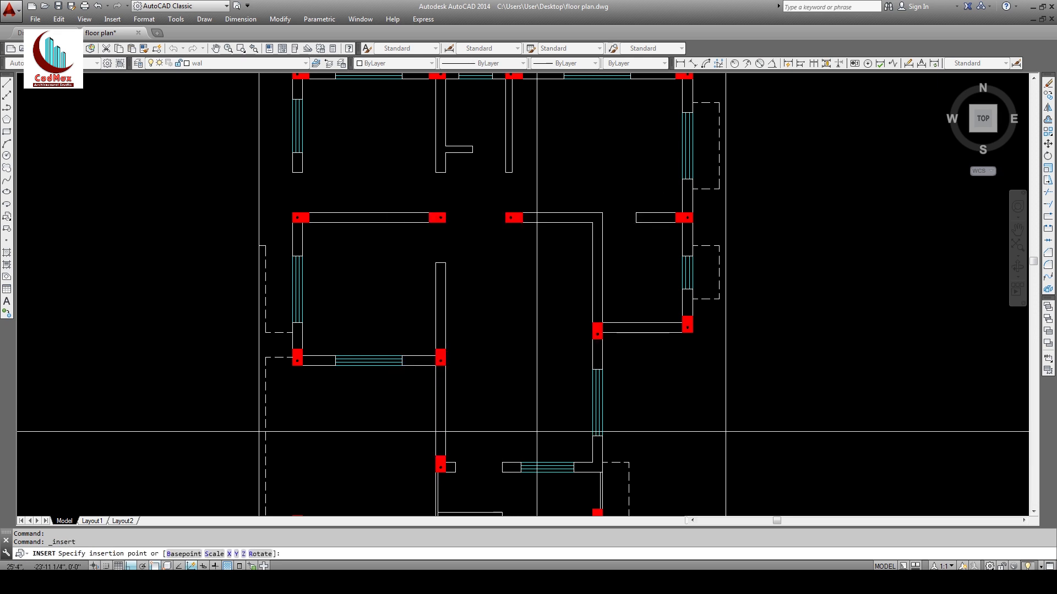
Step: Place the door_D block beside the plan, mirror it vertically, and delete the original
scroll(725, 304, down, 2)
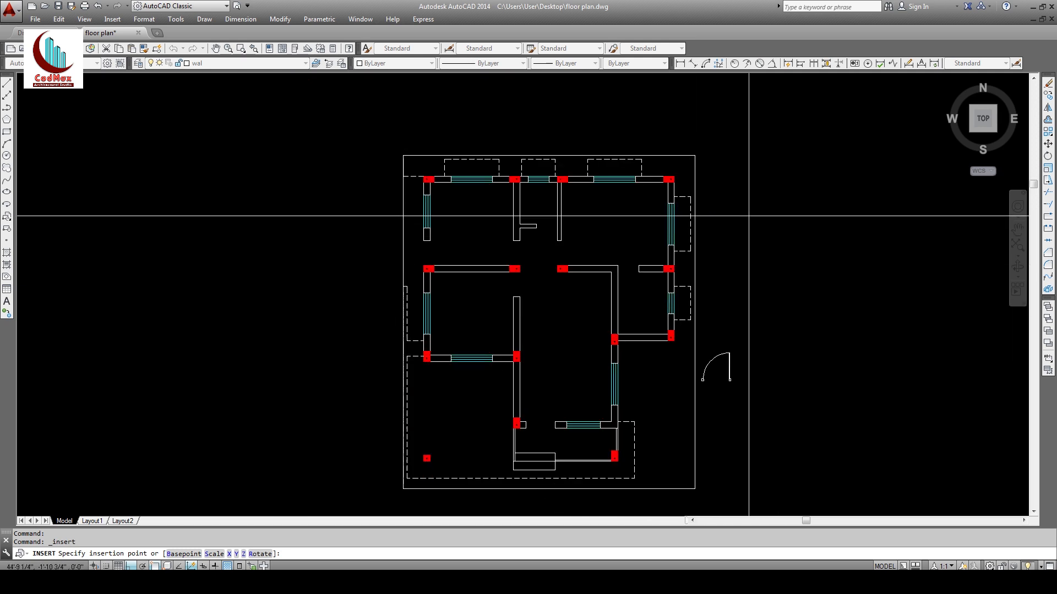
click(719, 401)
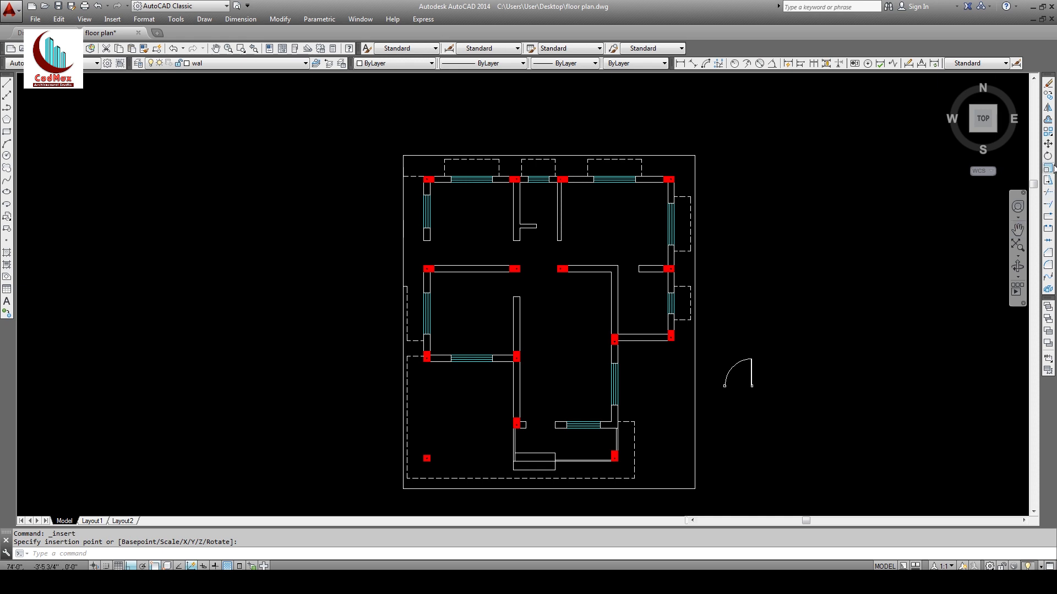
click(1048, 109)
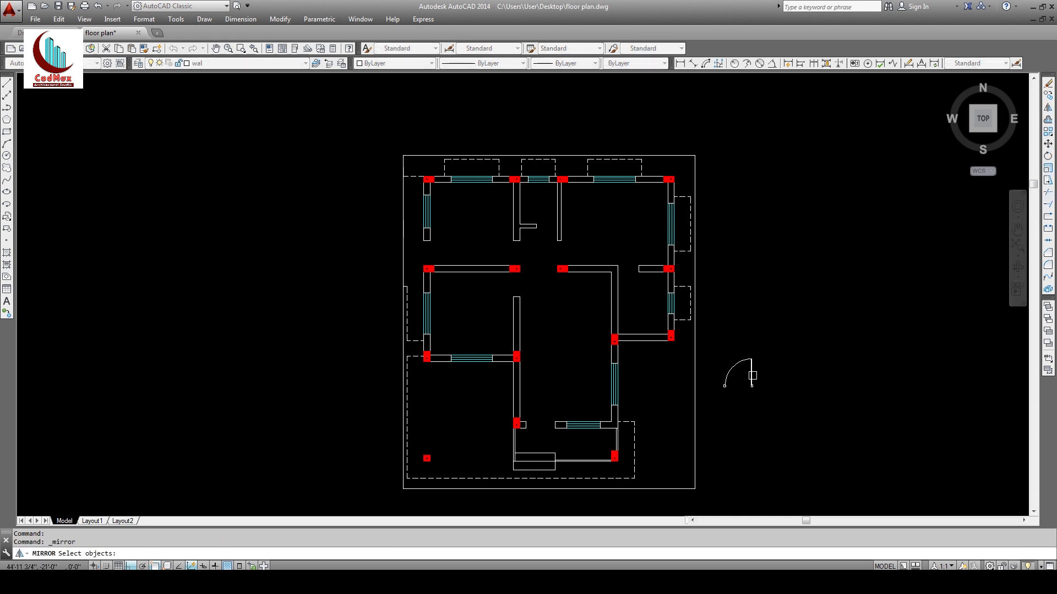
click(753, 371)
key(Return)
click(764, 396)
click(769, 332)
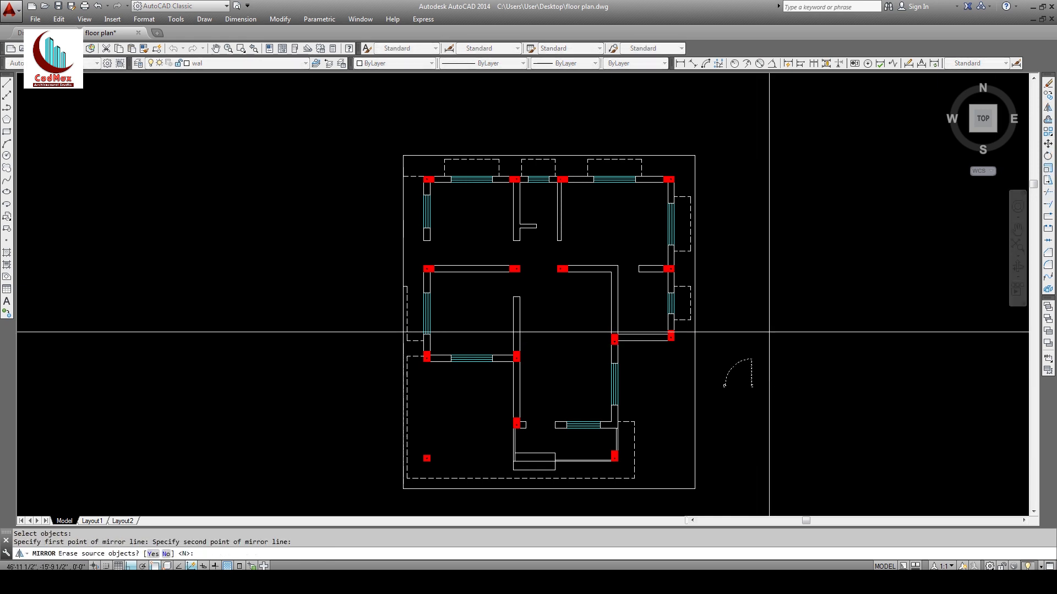
key(Return)
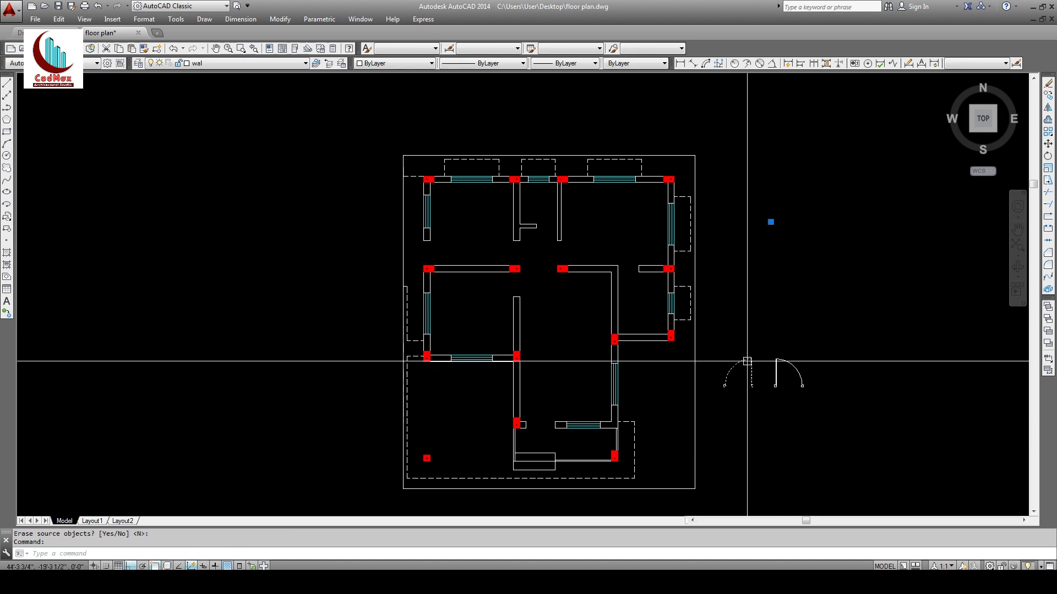
key(Delete)
Step: Move the mirrored door by its end point into the lower wall opening
click(1048, 145)
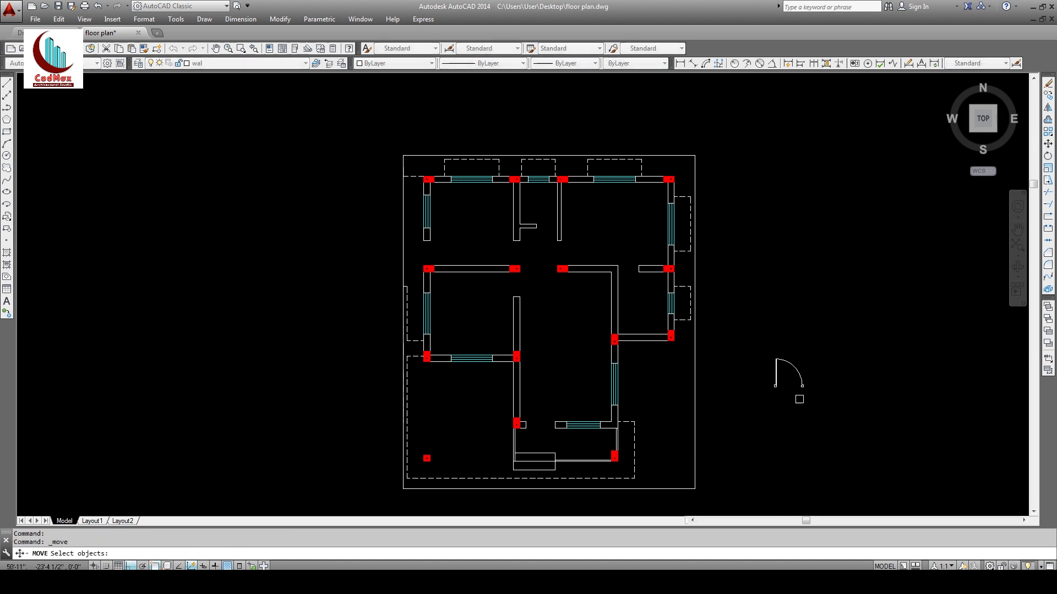
key(Return)
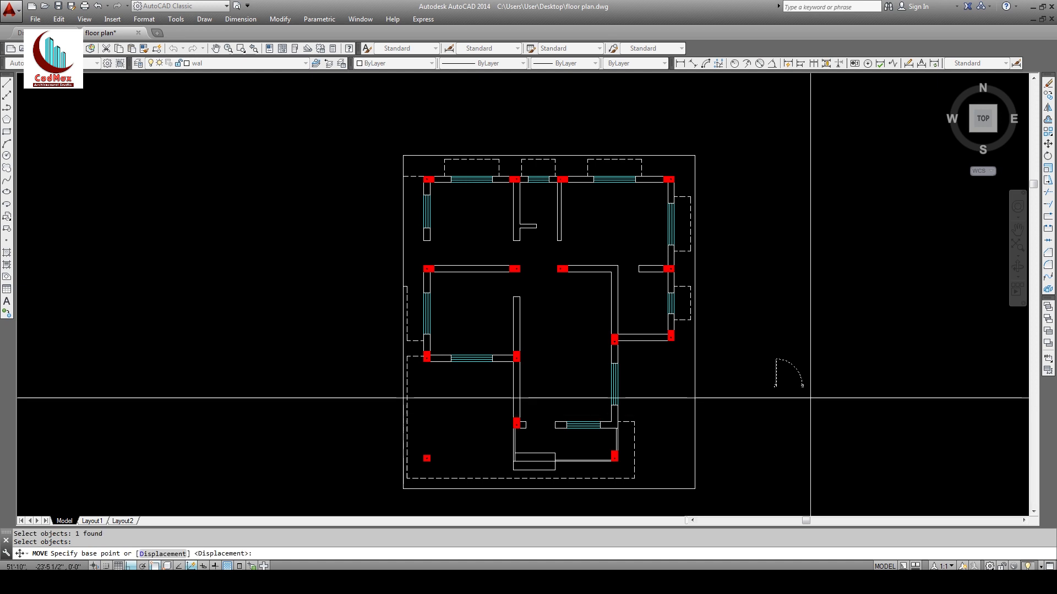
click(803, 387)
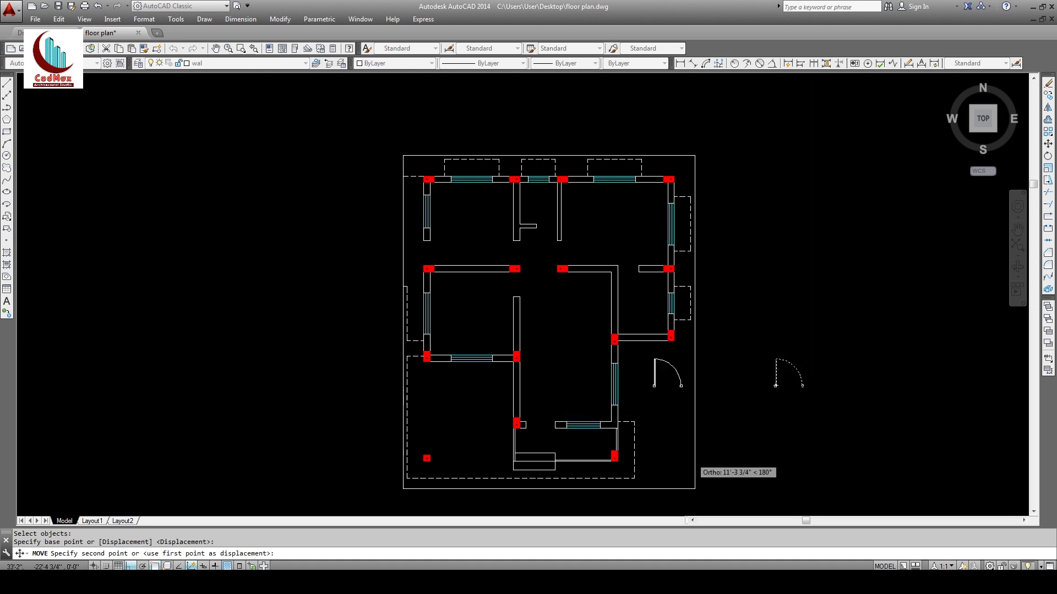
click(553, 428)
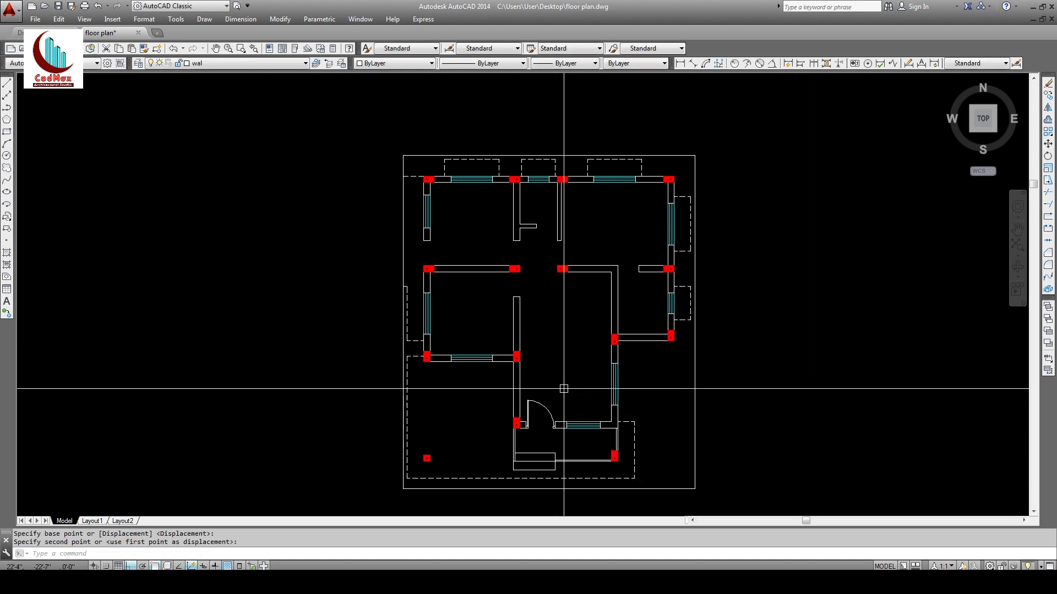
key(Escape)
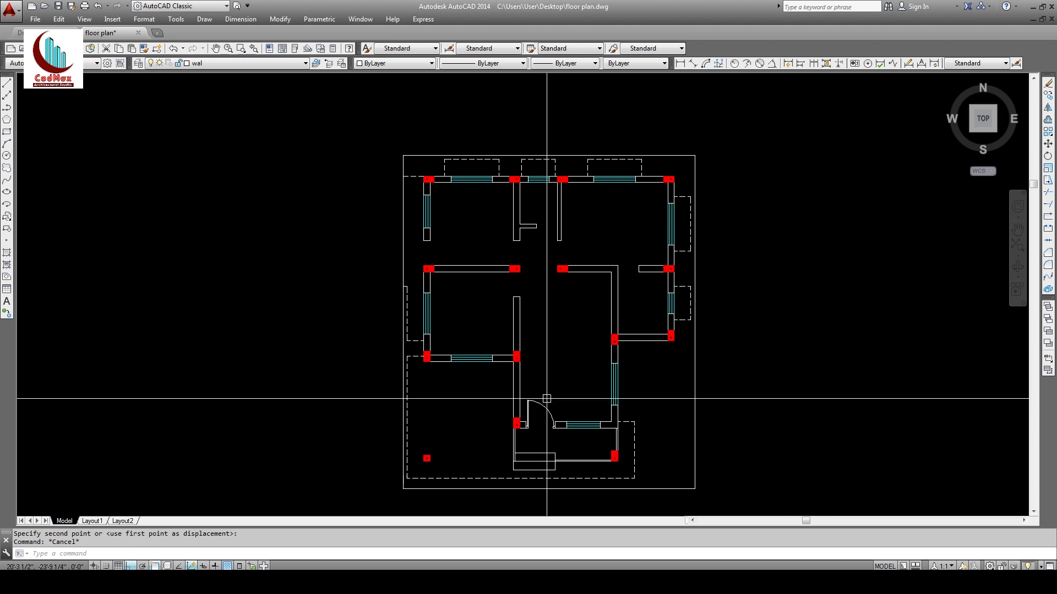
Step: Put the placed door on the dw layer
click(543, 405)
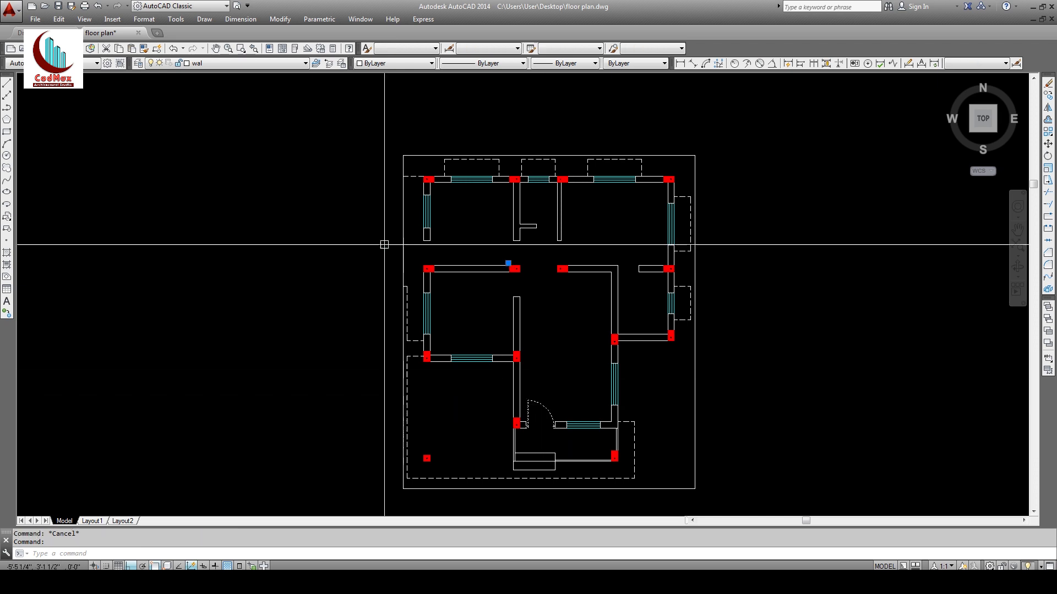
click(286, 63)
click(226, 107)
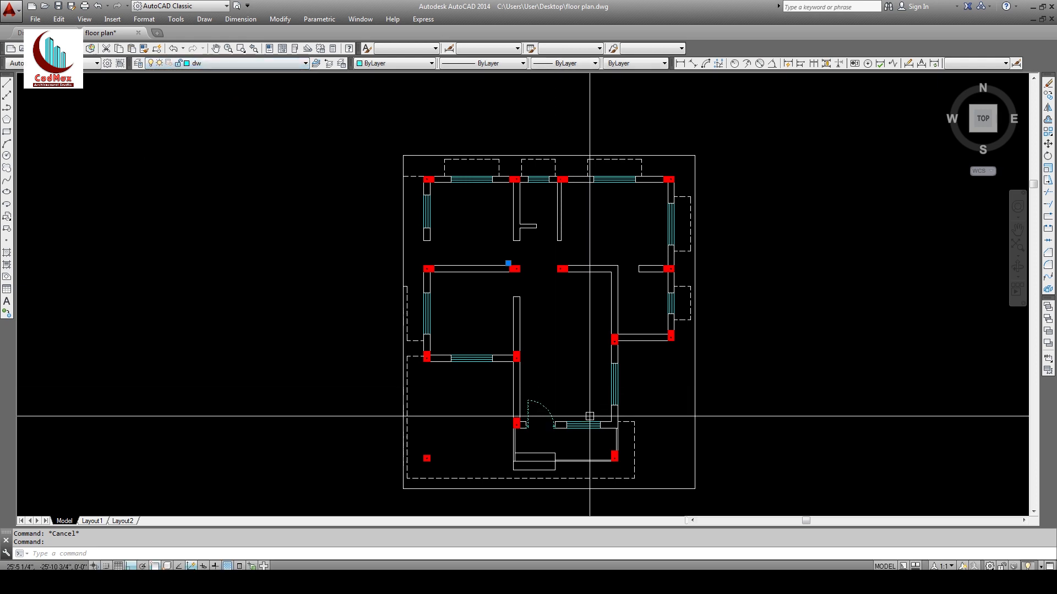
key(Escape)
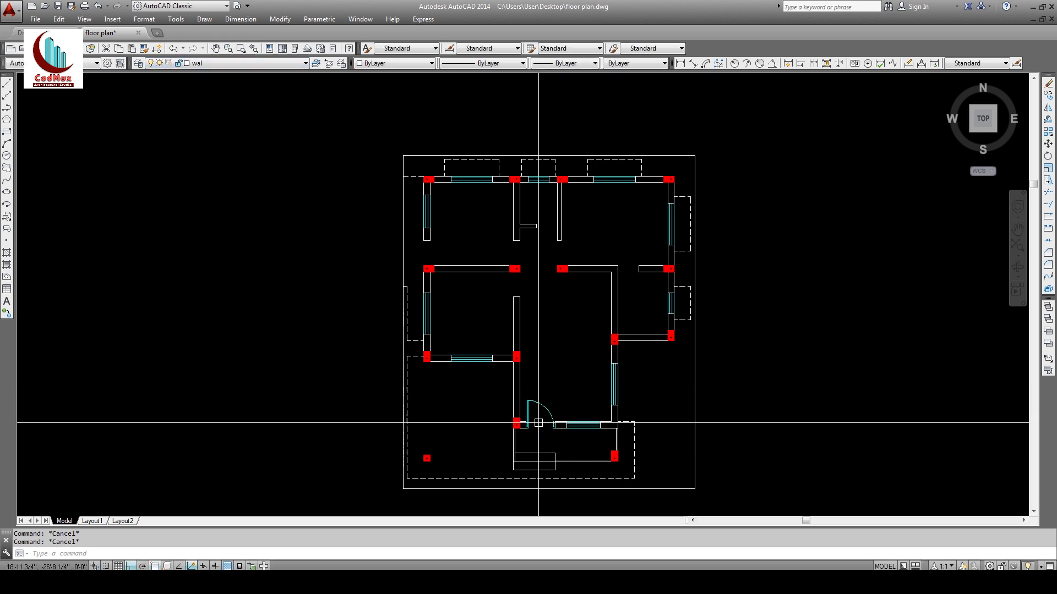
Step: Insert the door_D1 block from the blocks folder and place it beside the plan
click(113, 20)
click(126, 34)
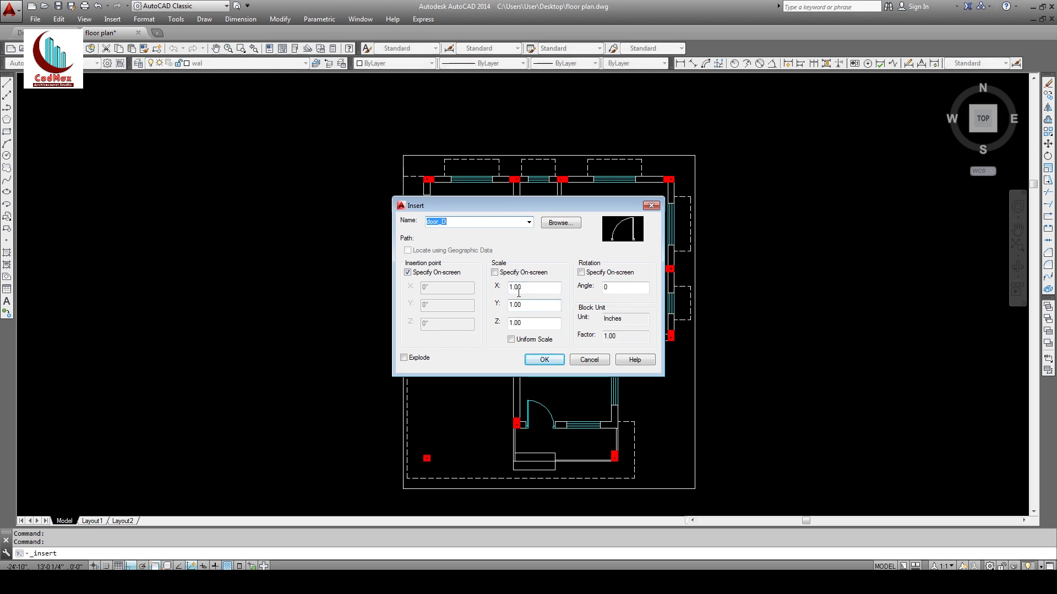
click(557, 218)
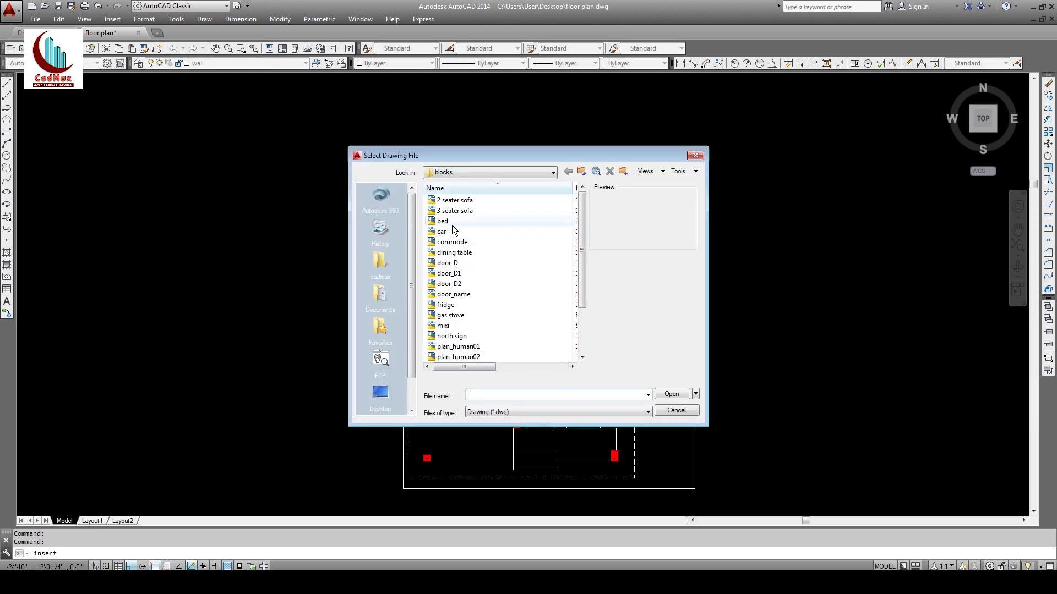
double_click(455, 274)
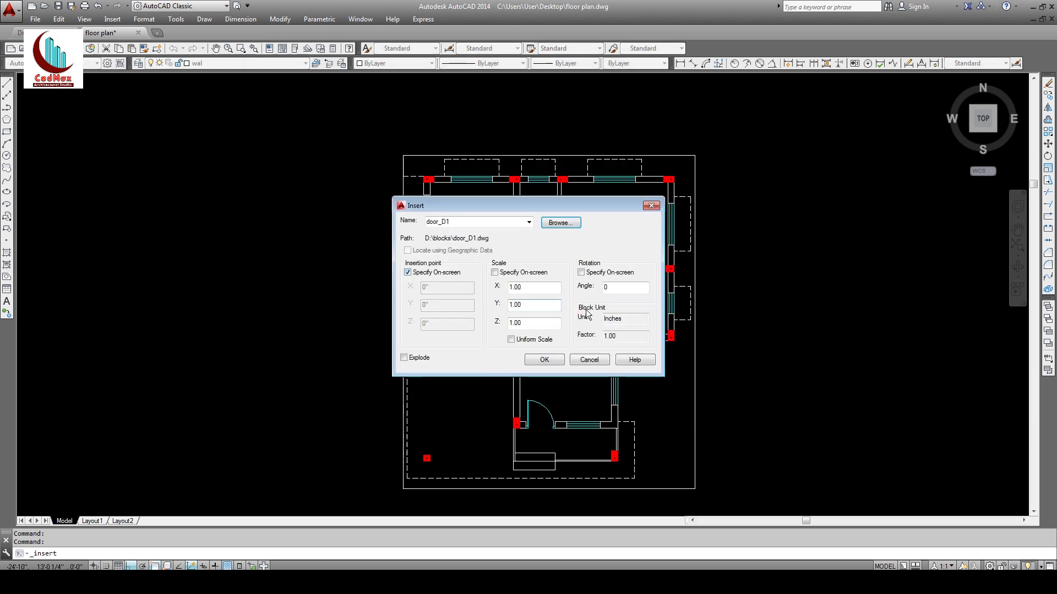
click(554, 361)
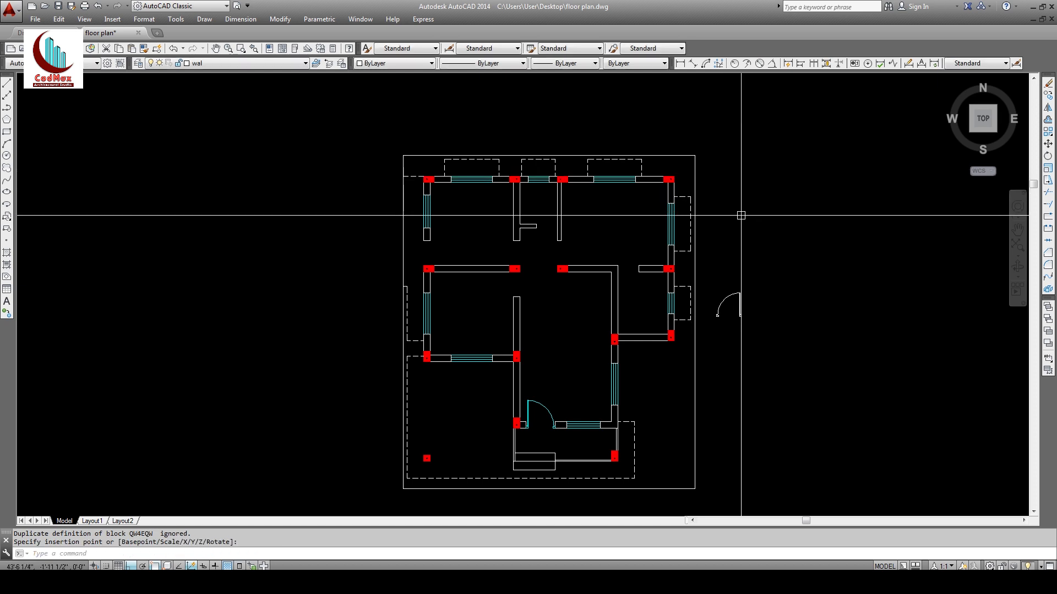
Step: Zoom in on the new door_D1 and assign it to the dw layer
text(z)
key(Return)
click(417, 194)
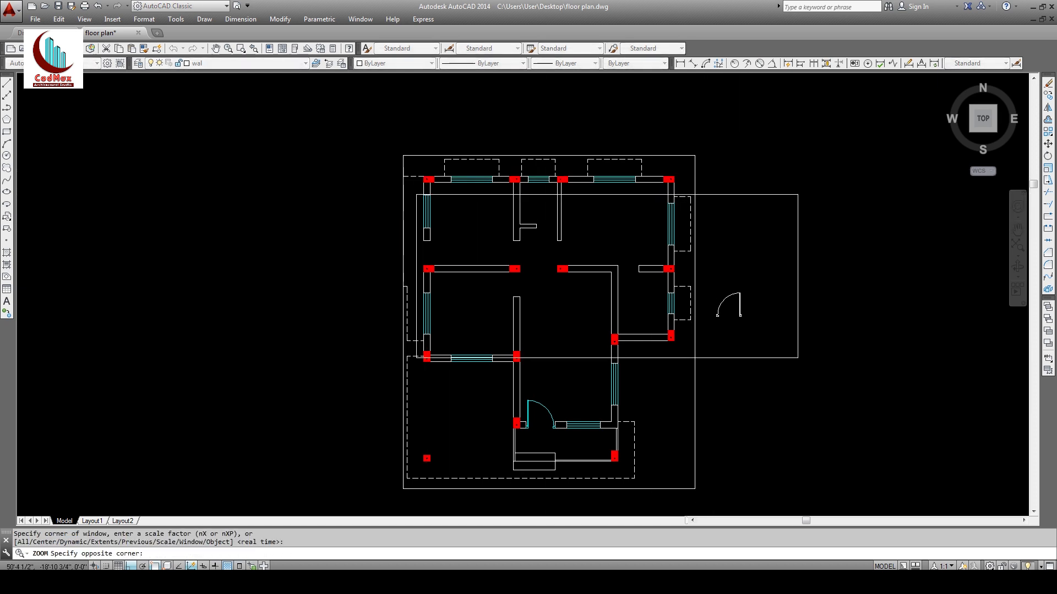
click(797, 358)
click(842, 359)
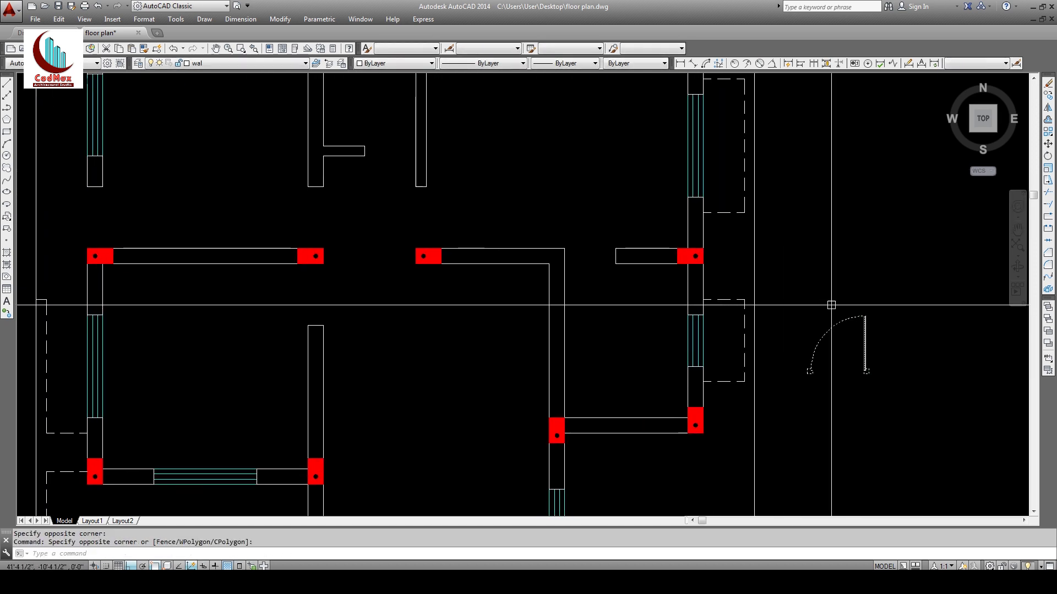
click(248, 63)
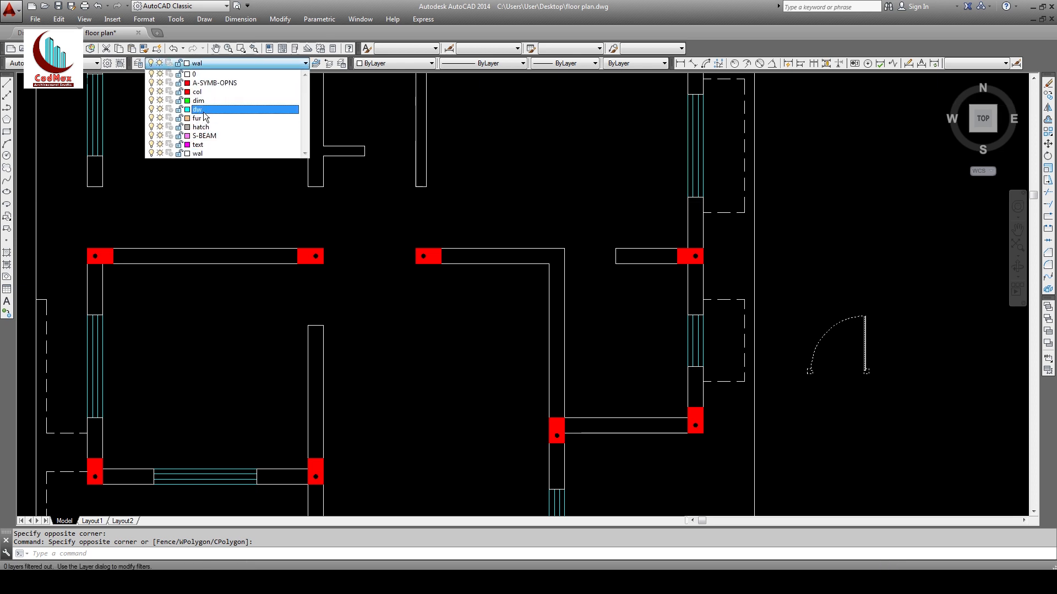
click(206, 110)
key(Escape)
key(Escape)
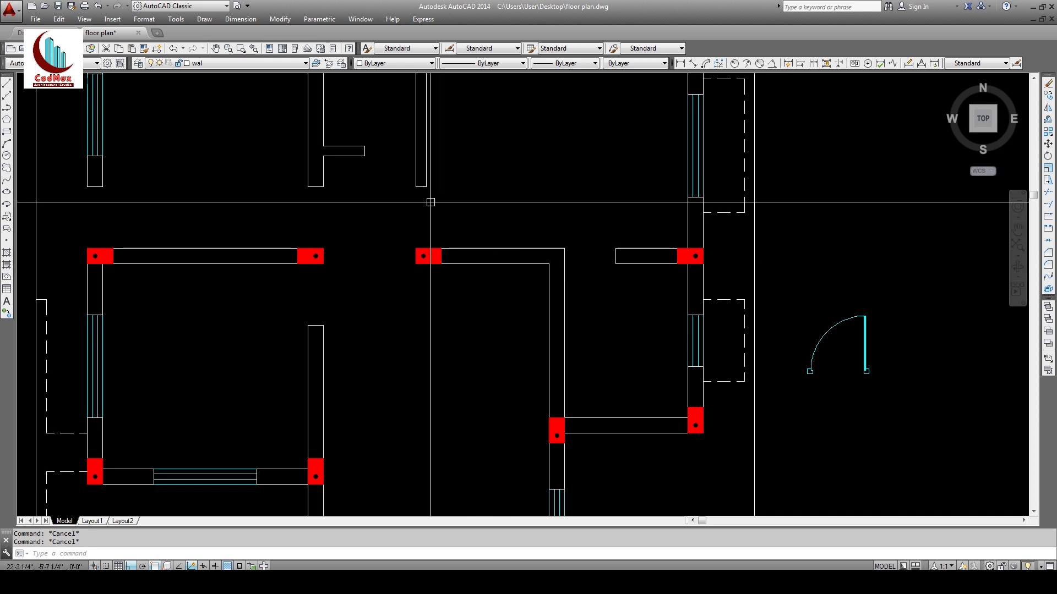
Step: Rotate the spare door to its new orientation
click(1046, 160)
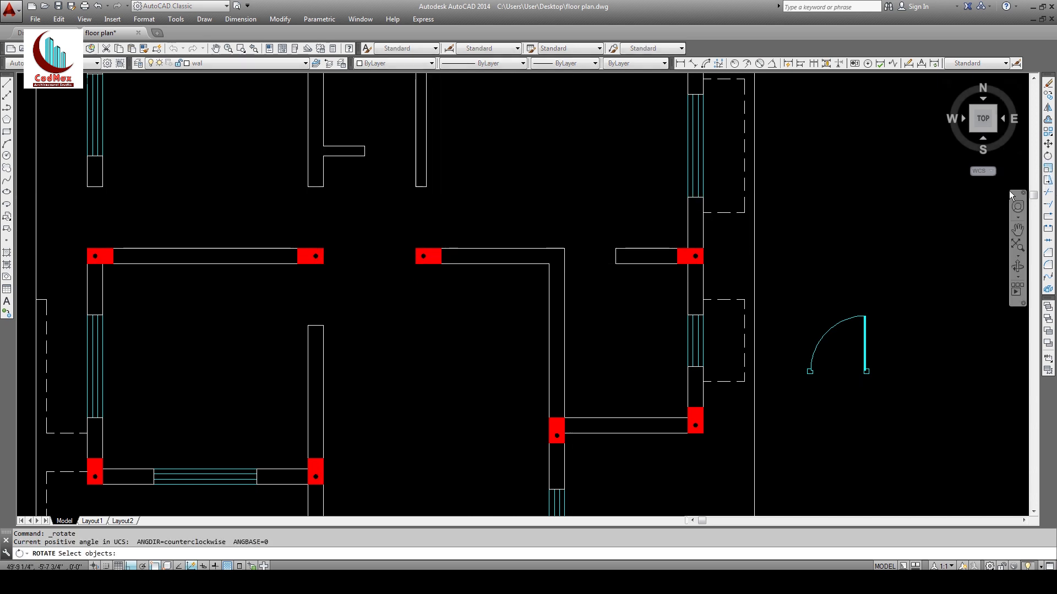
click(906, 307)
click(852, 330)
right_click(852, 329)
click(861, 276)
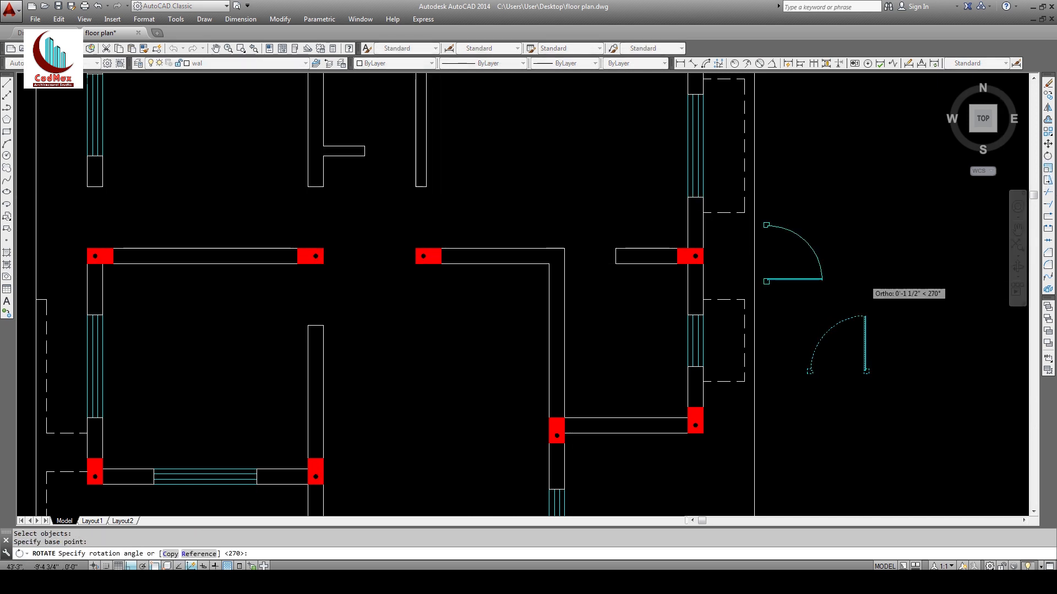
click(859, 283)
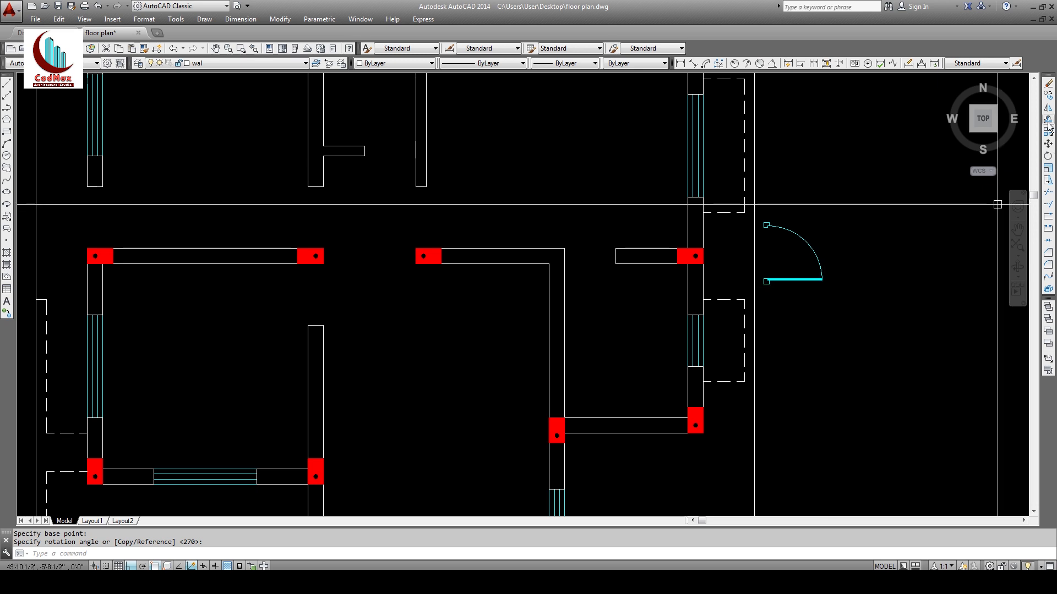
Step: Copy the door into two of the horizontal wall's openings
click(1049, 96)
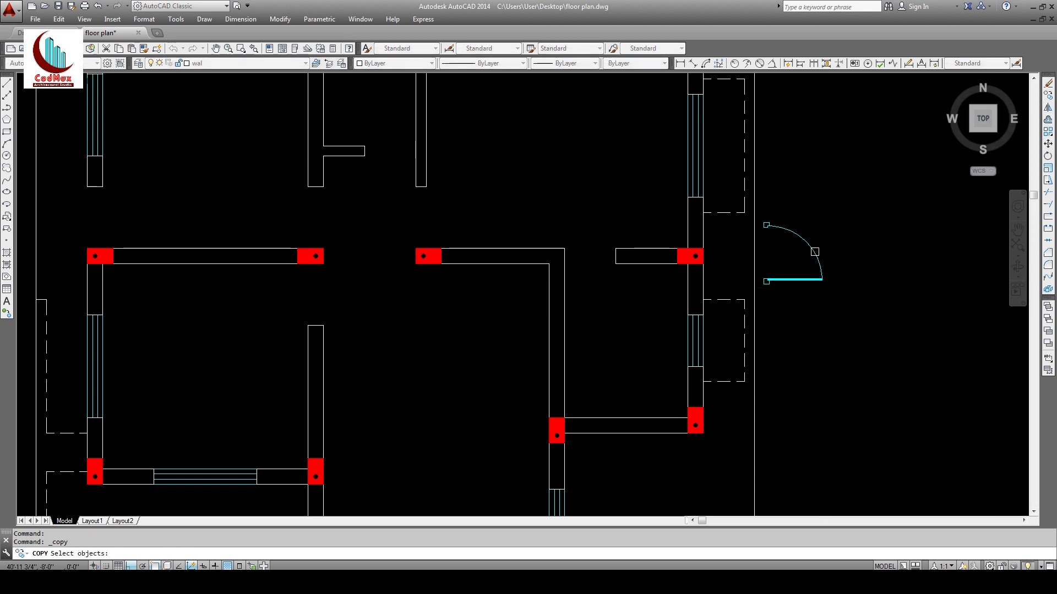
right_click(819, 315)
click(766, 282)
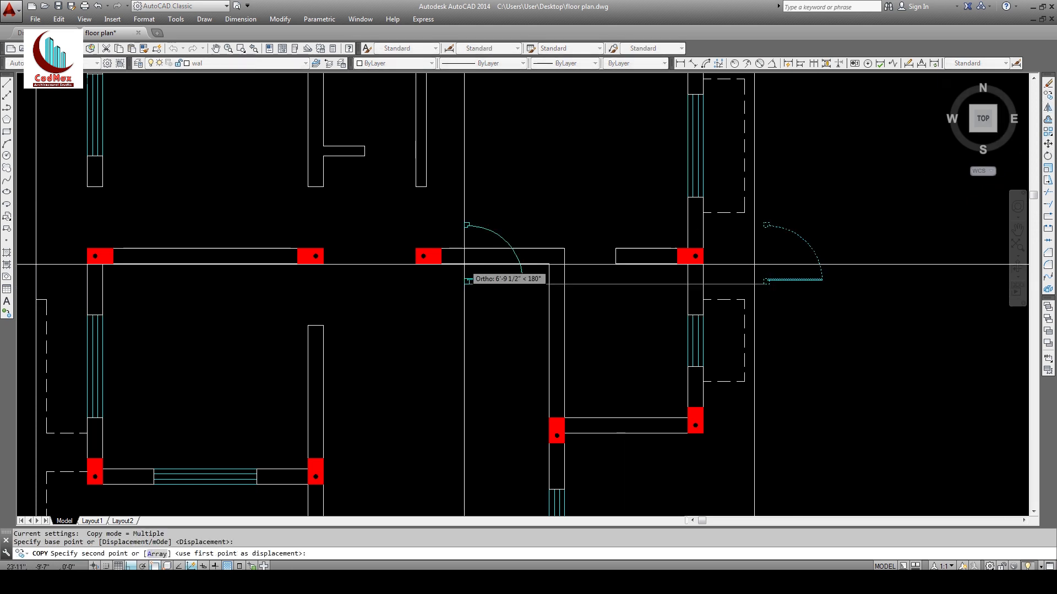
click(417, 246)
click(88, 246)
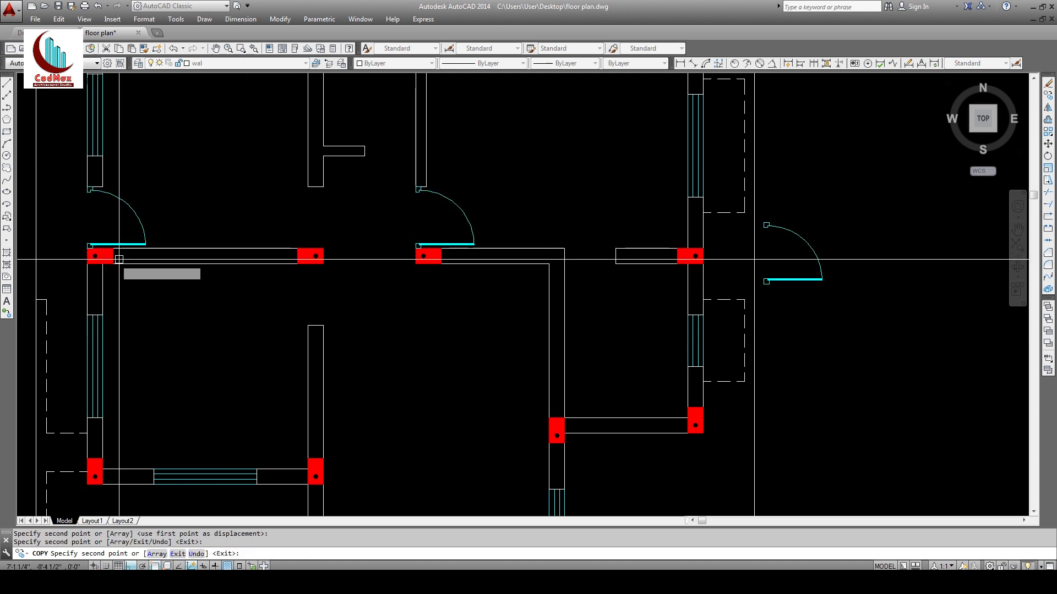
key(Escape)
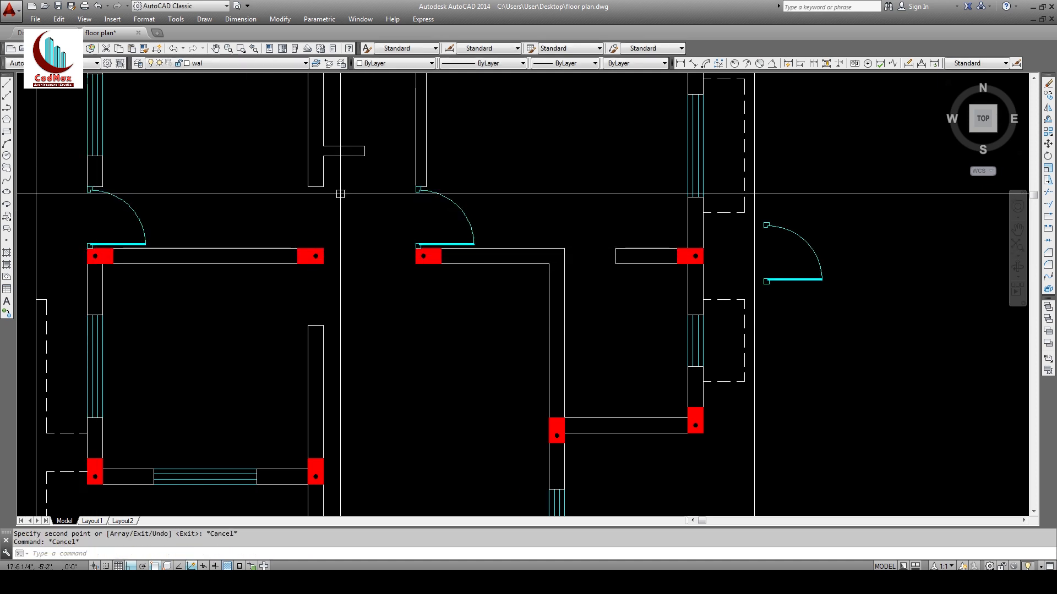
Step: Begin turning the spare door about a pivot, then cancel the rotation
click(1049, 157)
click(916, 230)
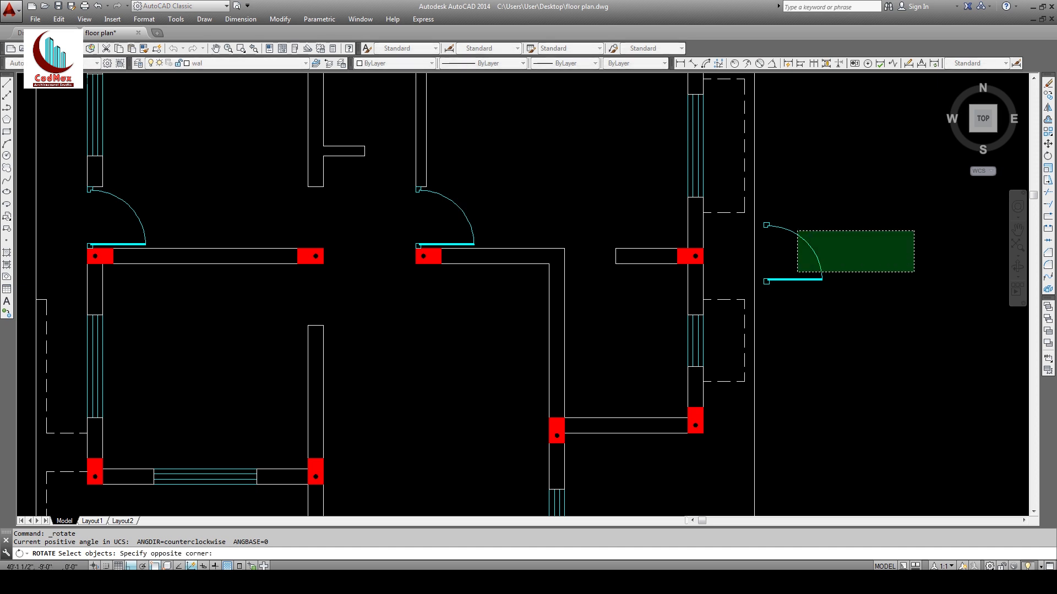
click(796, 272)
right_click(798, 270)
click(832, 246)
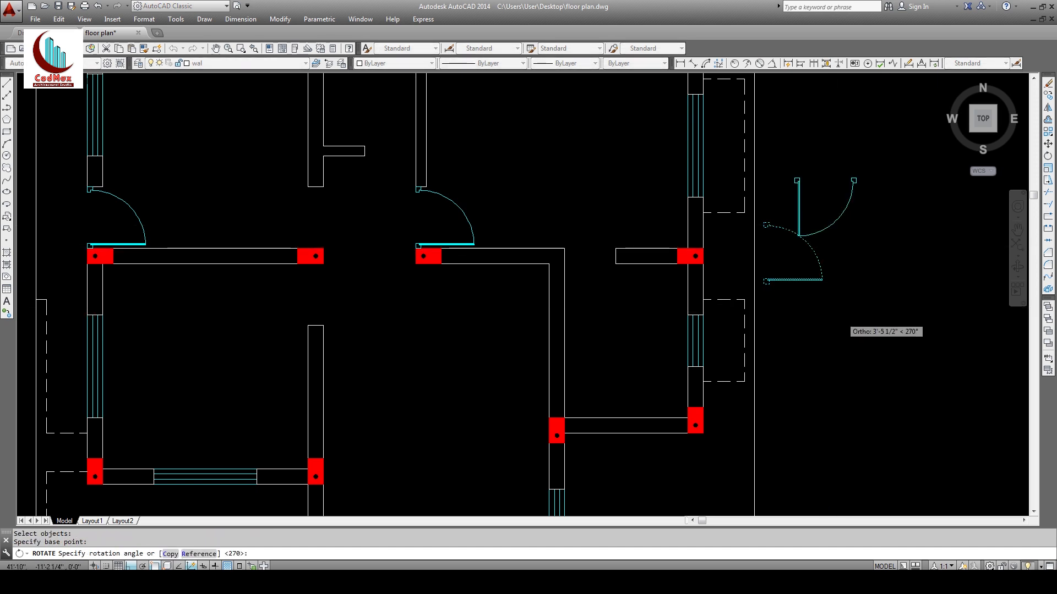
key(Escape)
key(Escape)
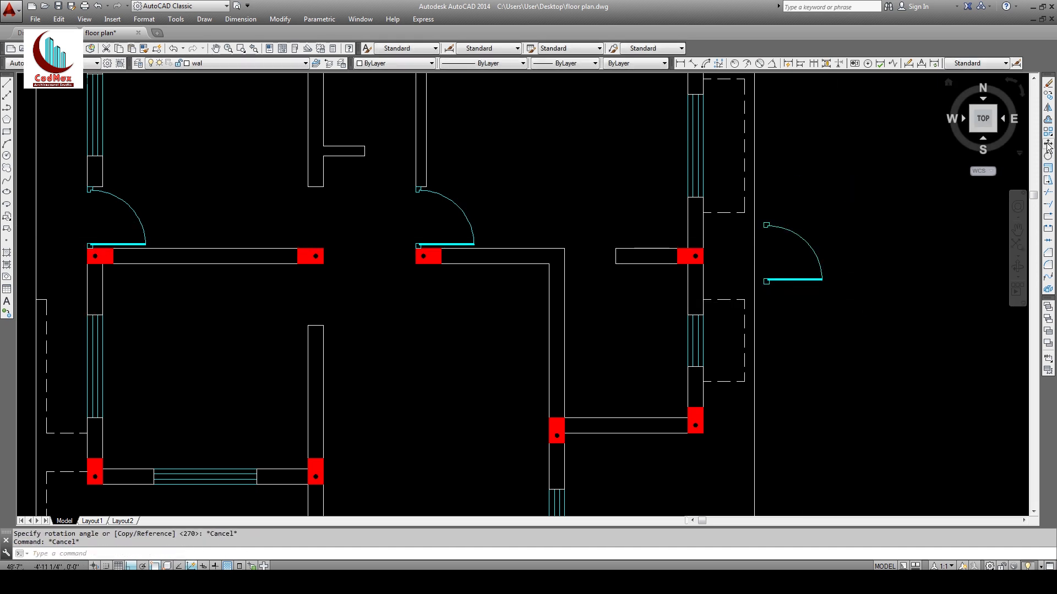
Step: Mirror the spare door while keeping the original, then erase the unwanted copy
click(1048, 107)
click(864, 233)
click(802, 252)
right_click(803, 252)
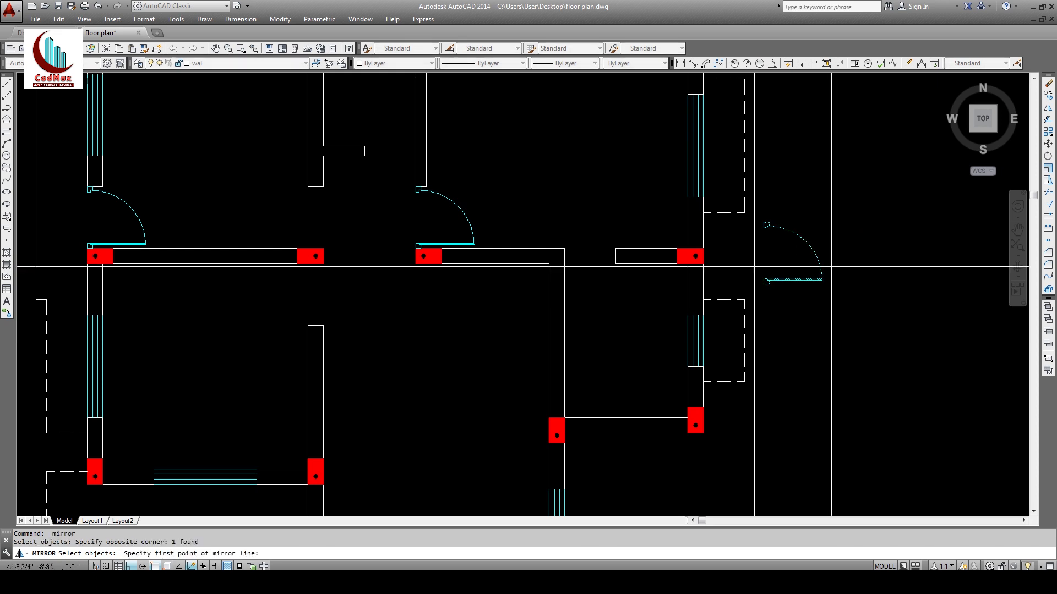
click(837, 250)
click(839, 227)
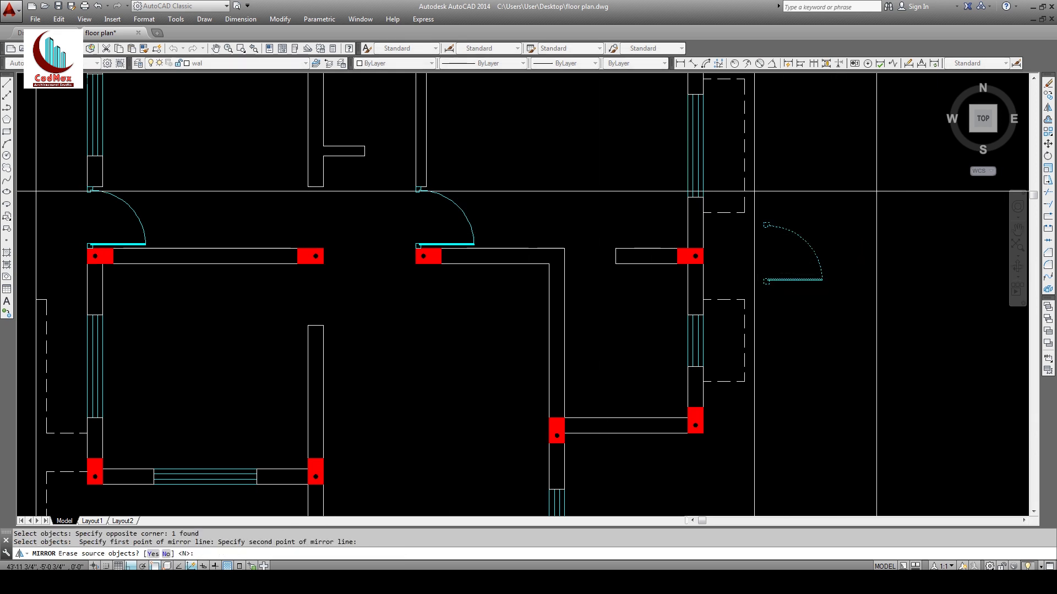
text(n)
key(Return)
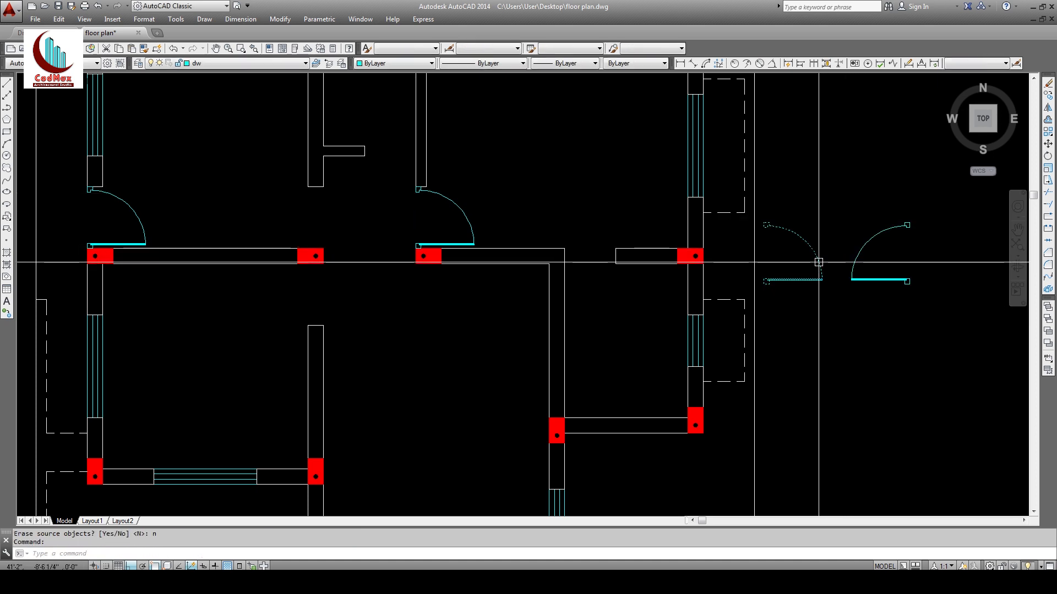
text(e)
key(Return)
Step: Move the spare door into the middle wall opening
click(1048, 143)
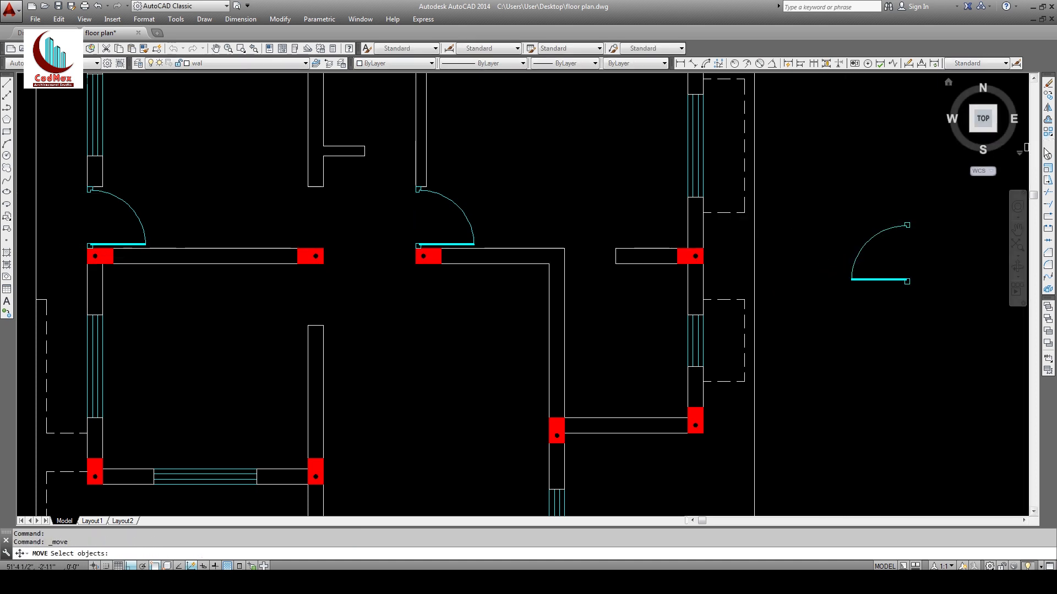
key(Return)
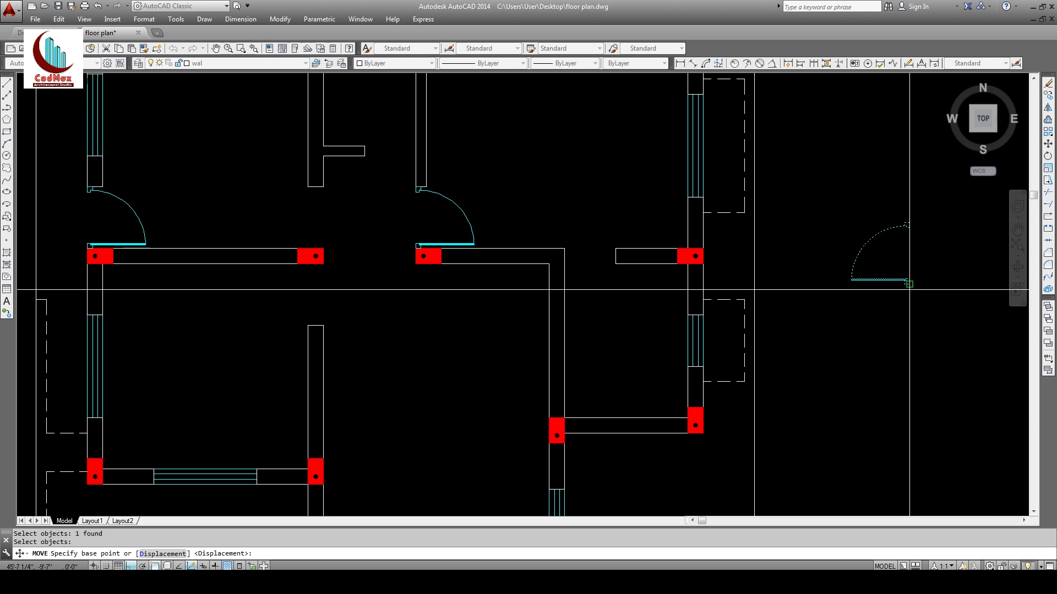
click(907, 281)
click(323, 245)
key(Escape)
key(Escape)
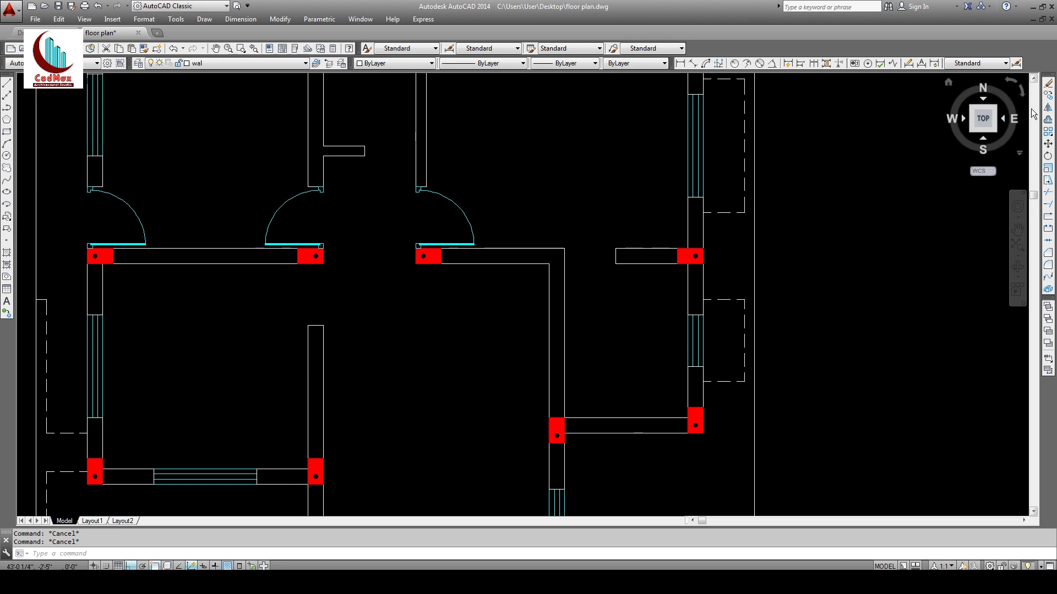
Step: Mirror the middle door across the wall, keeping the original so one swings below
click(1048, 107)
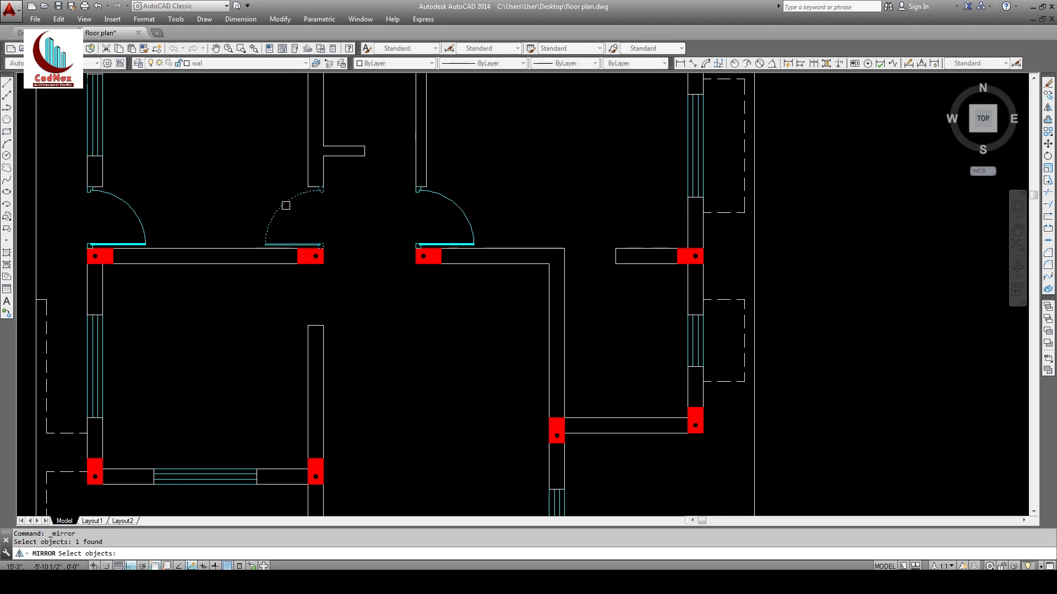
key(Return)
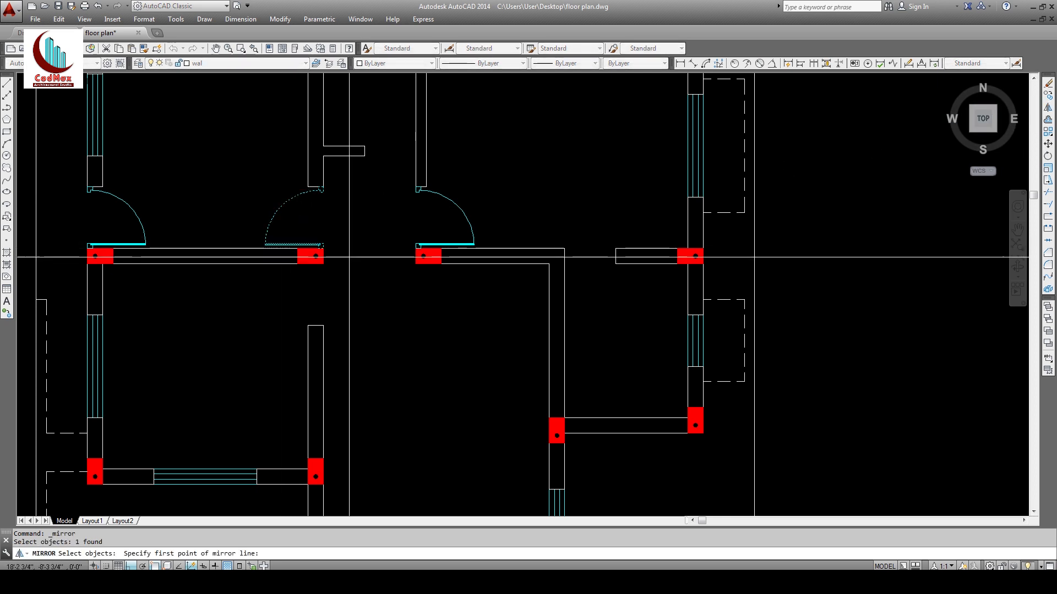
click(316, 256)
click(372, 256)
key(Return)
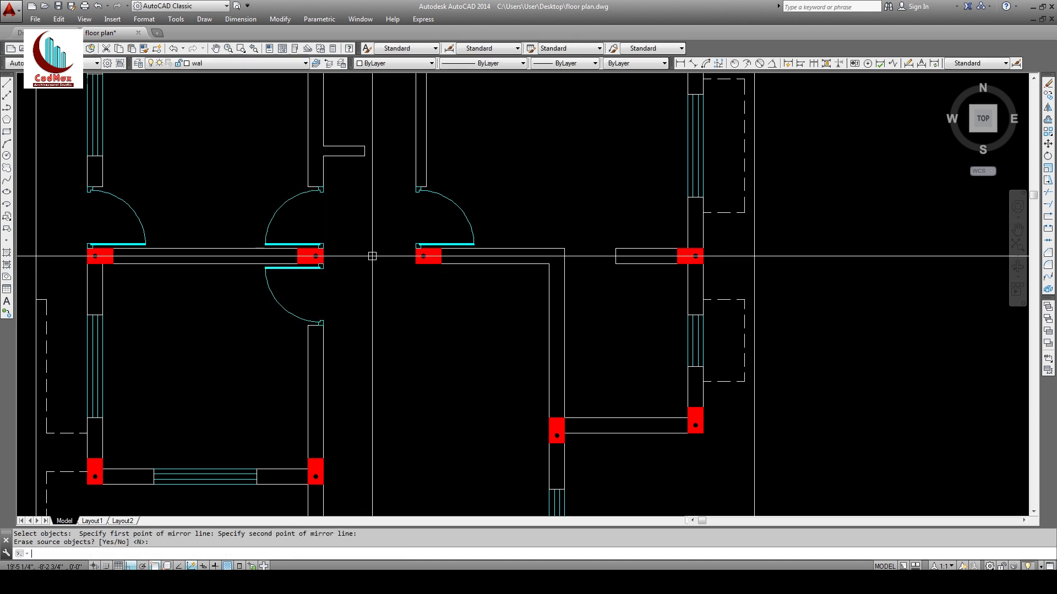
Step: Zoom out and pan to see the whole floor plan
text(z)
key(Return)
key(Return)
drag(483, 248, 487, 335)
middle_drag(495, 364, 461, 345)
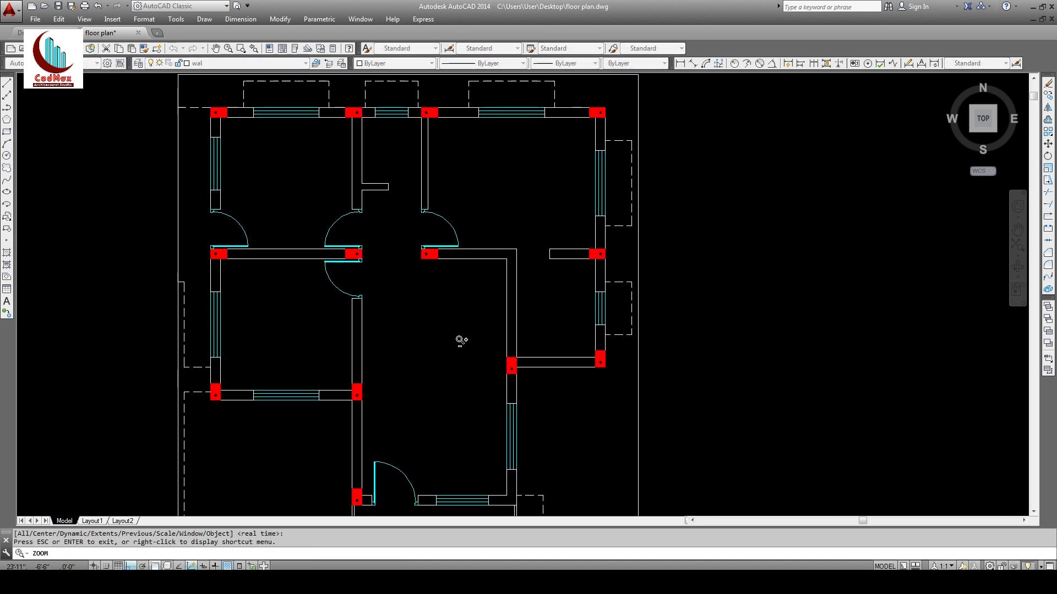
key(Escape)
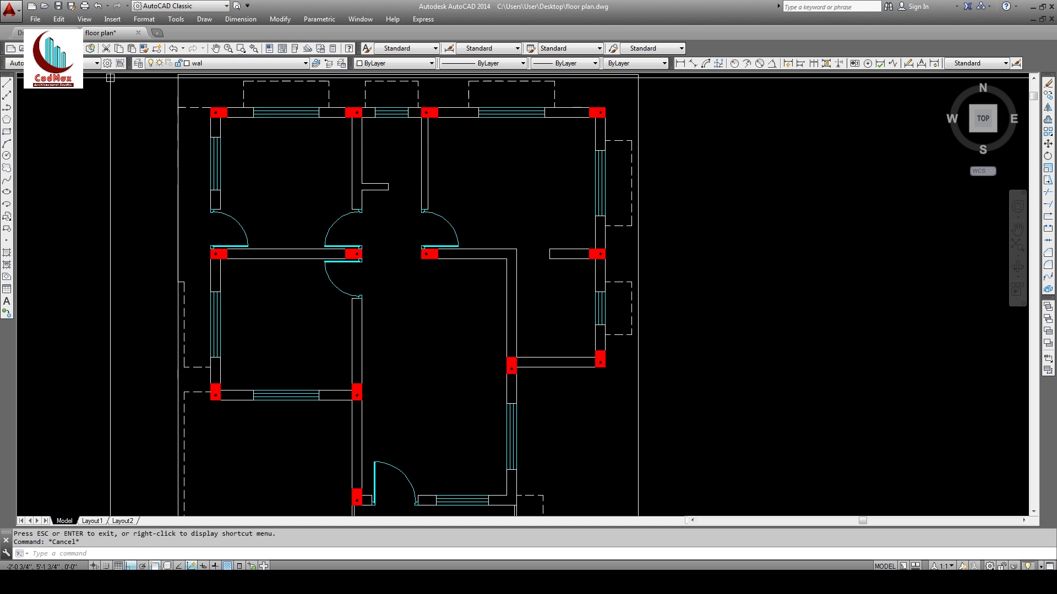
Step: Insert the door_D2 block into the drawing
click(110, 20)
click(145, 33)
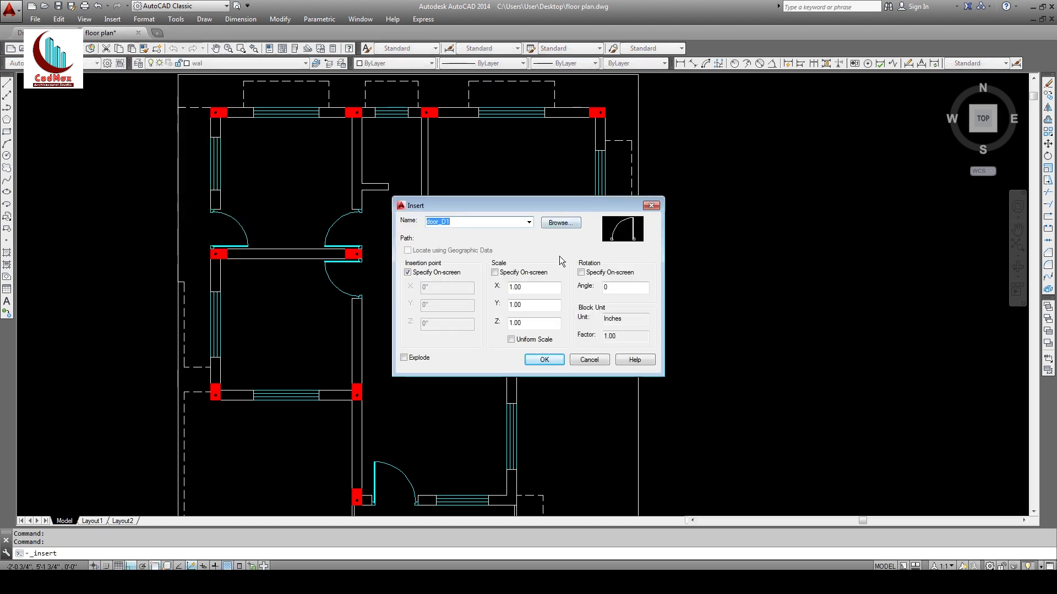
click(561, 225)
click(449, 283)
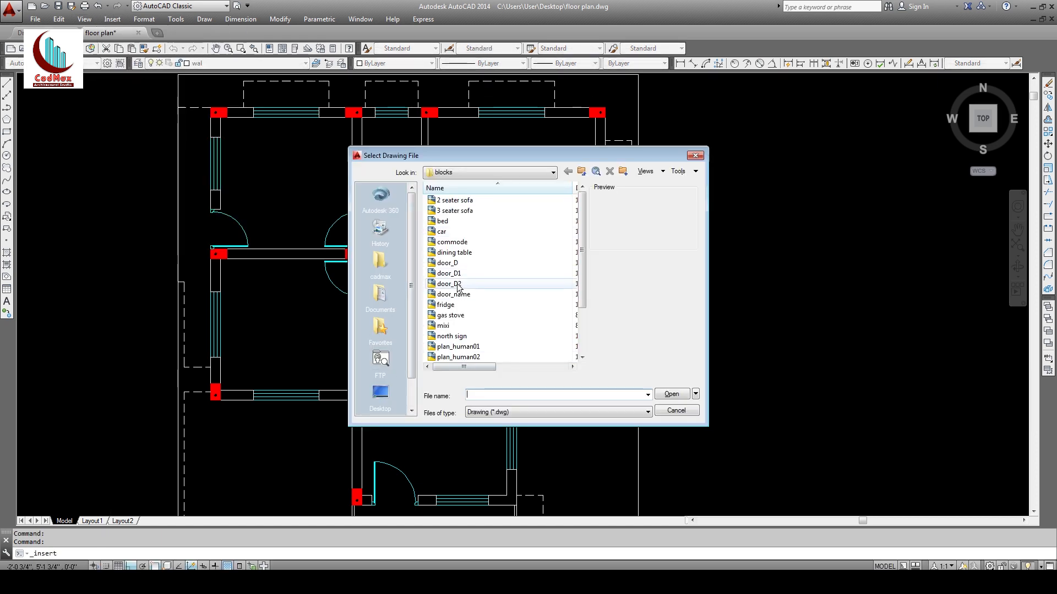
click(672, 393)
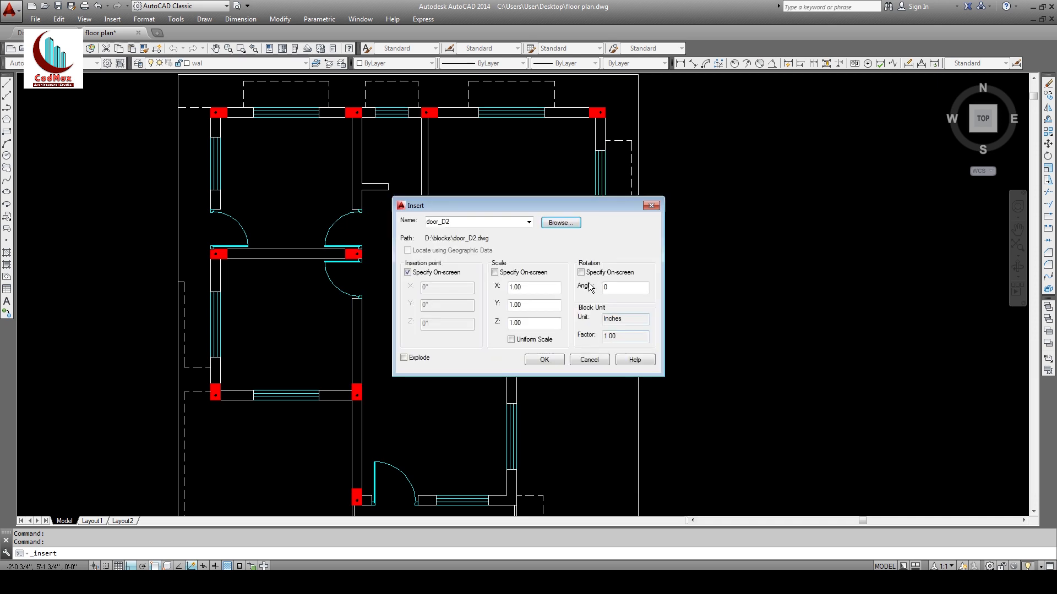
click(546, 361)
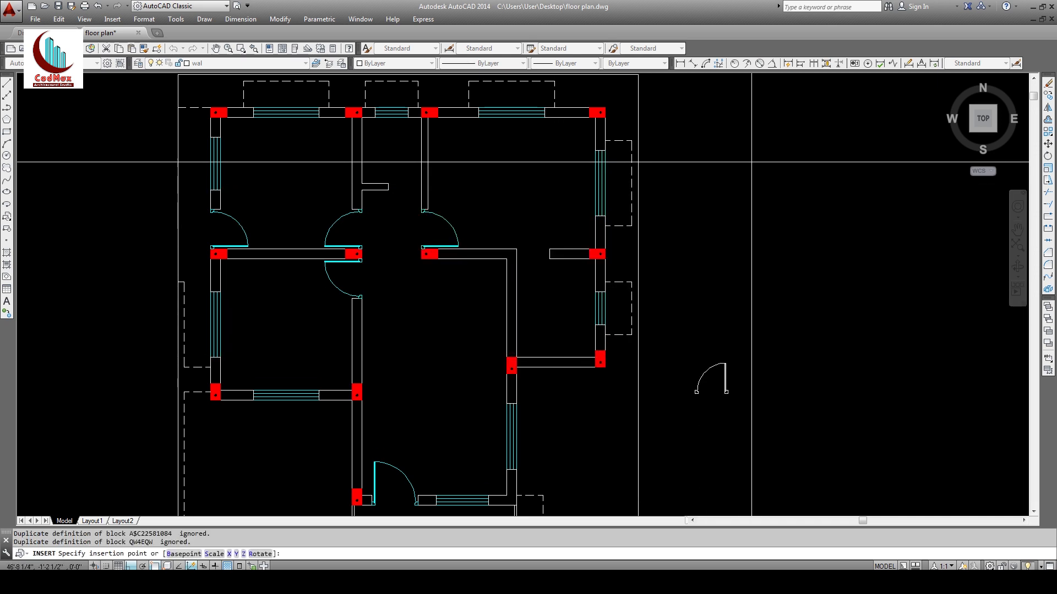
key(Escape)
Step: Put the inserted door block on the dw layer
click(762, 331)
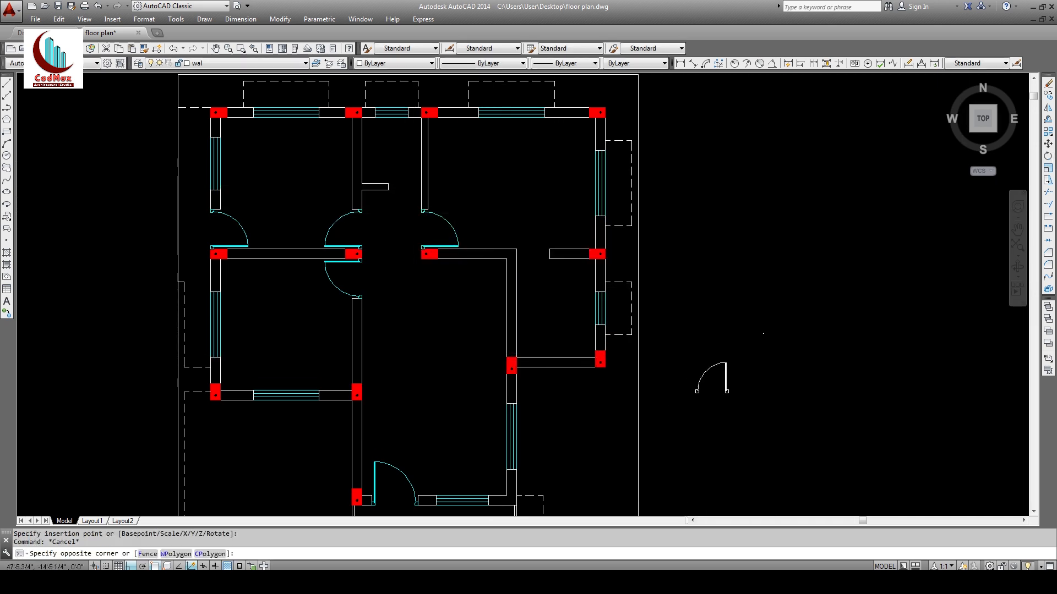
click(695, 395)
click(258, 63)
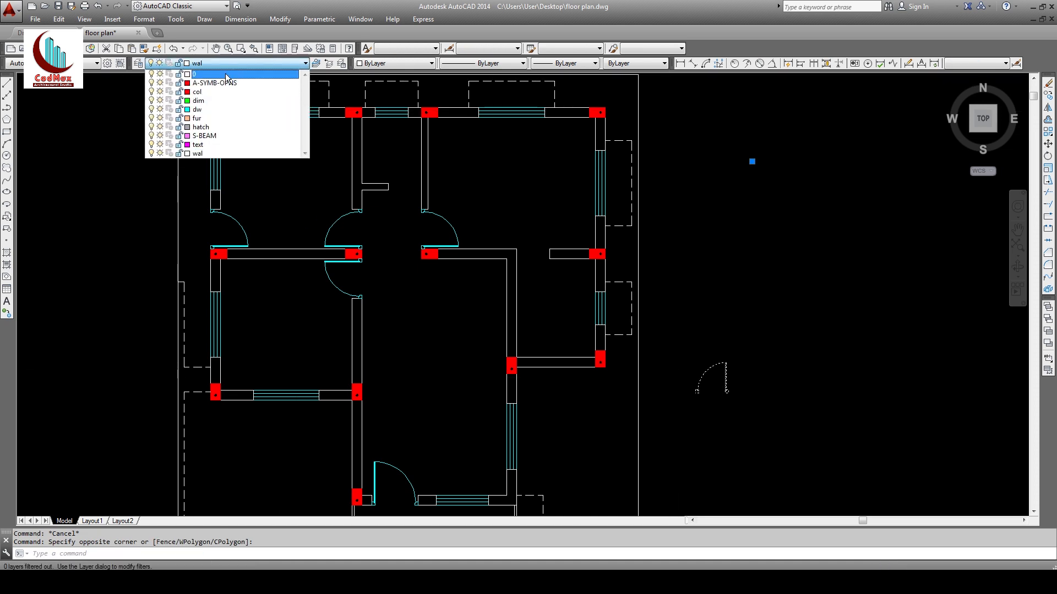
click(203, 109)
key(Escape)
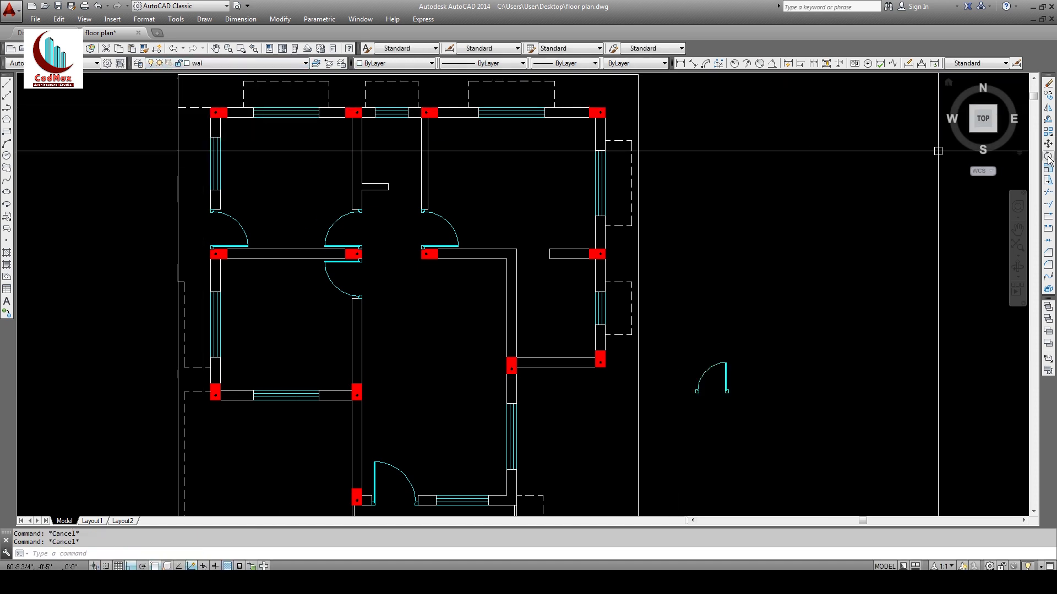
Step: Copy the door into the upper corridor opening
click(1047, 95)
key(Return)
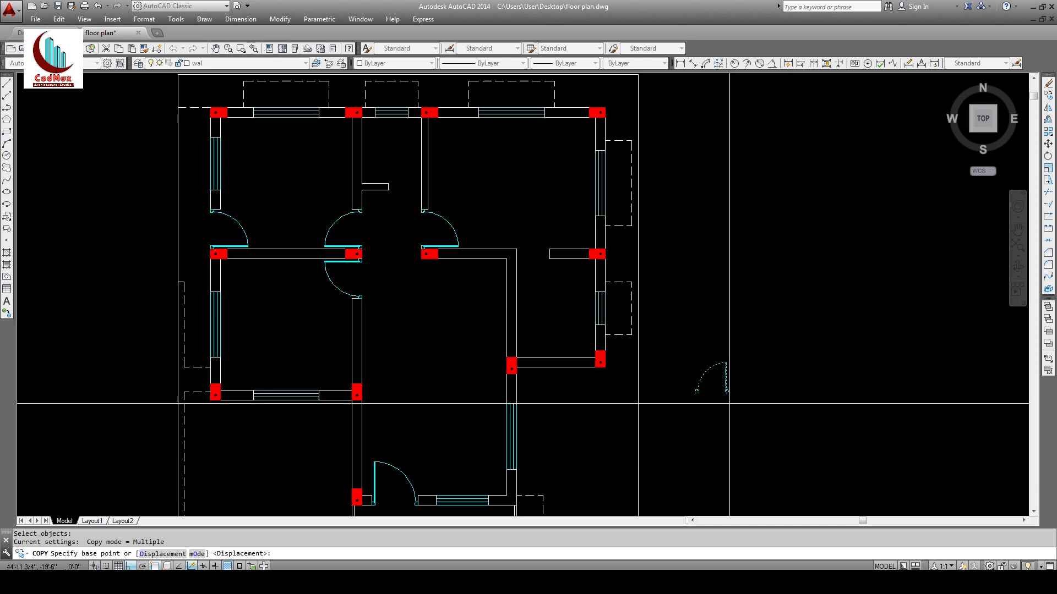
click(697, 392)
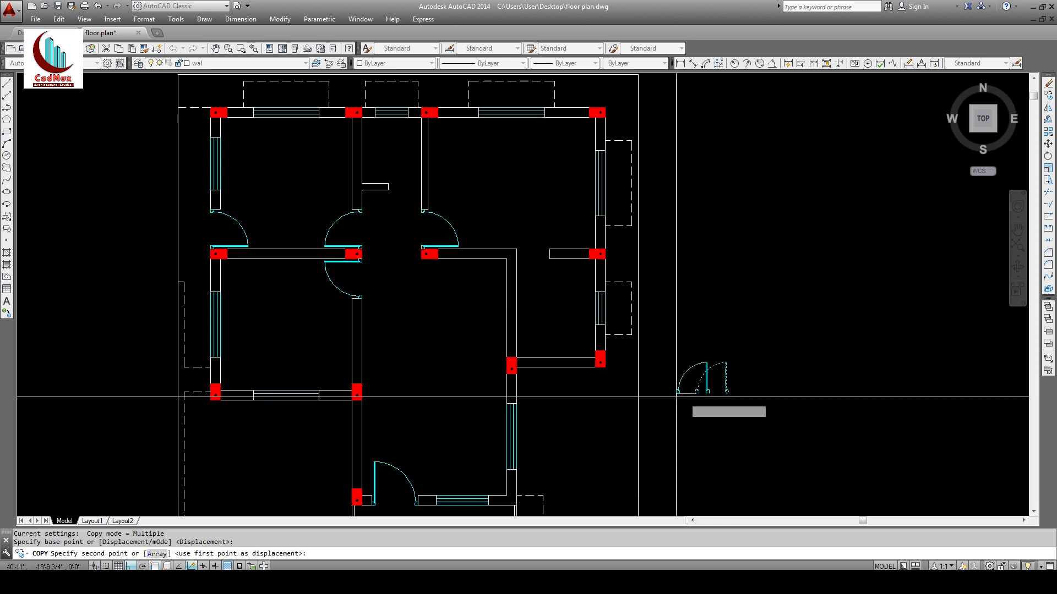
click(390, 188)
key(Escape)
key(Escape)
key(Escape)
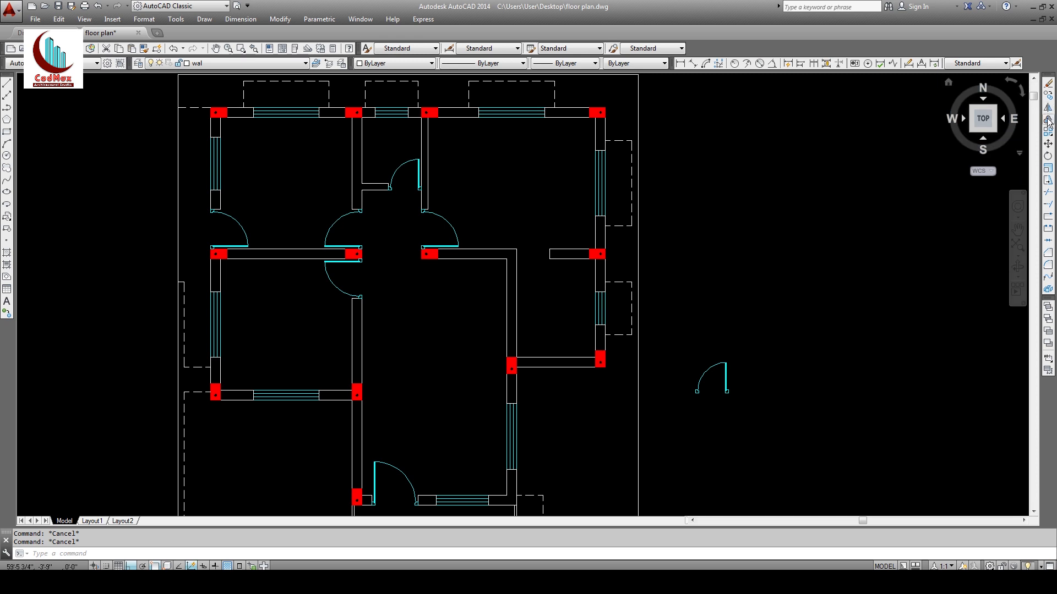
Step: Rotate the spare door about its hinge
click(792, 352)
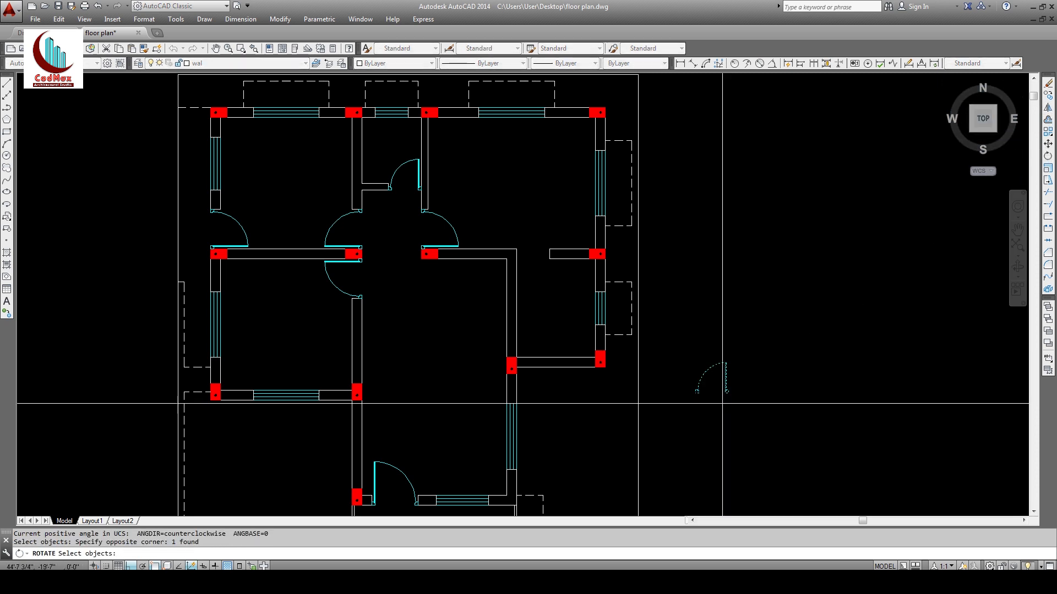
key(Return)
click(726, 393)
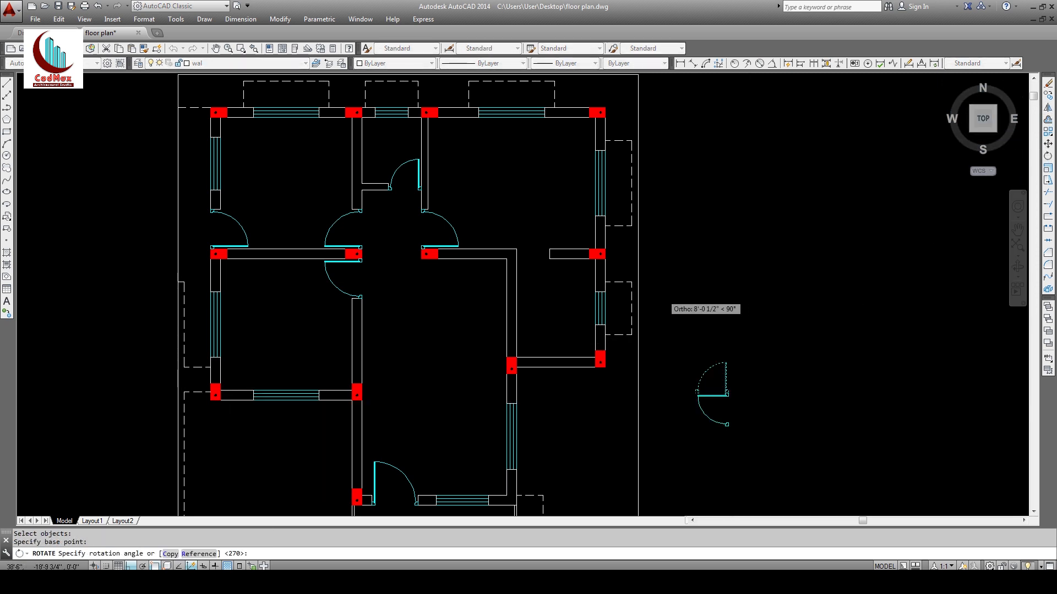
click(619, 393)
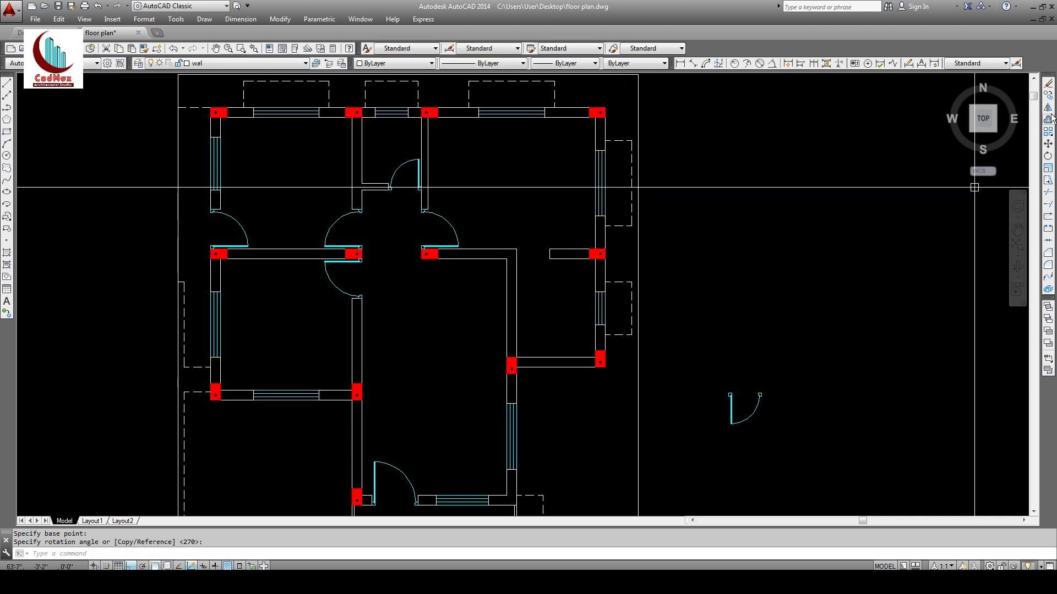
Step: Move the rotated door into the wall opening on the plan's right side
click(1047, 147)
click(864, 325)
click(753, 408)
key(Return)
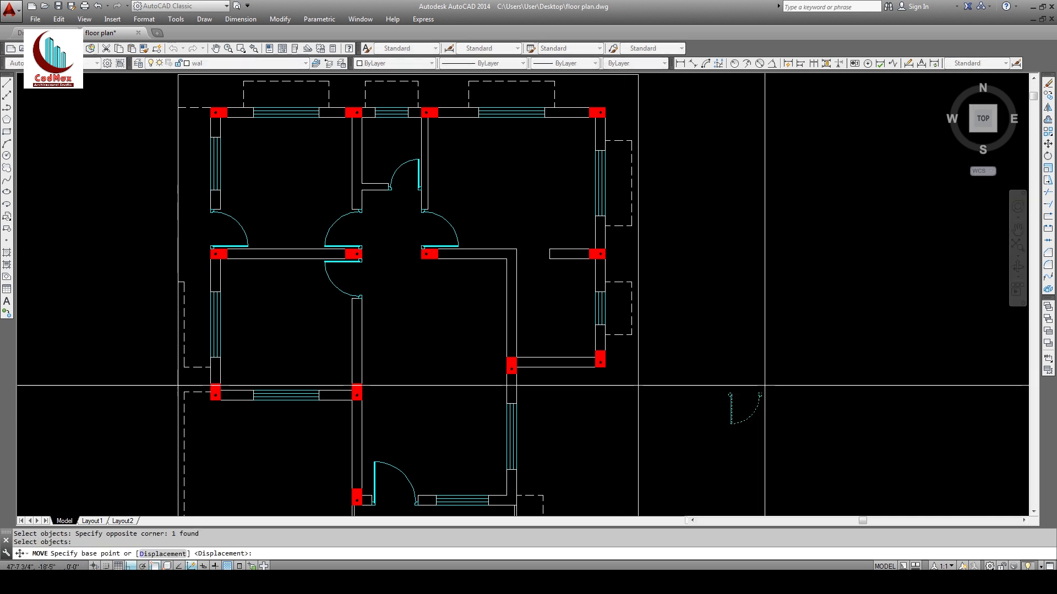
click(762, 393)
click(547, 248)
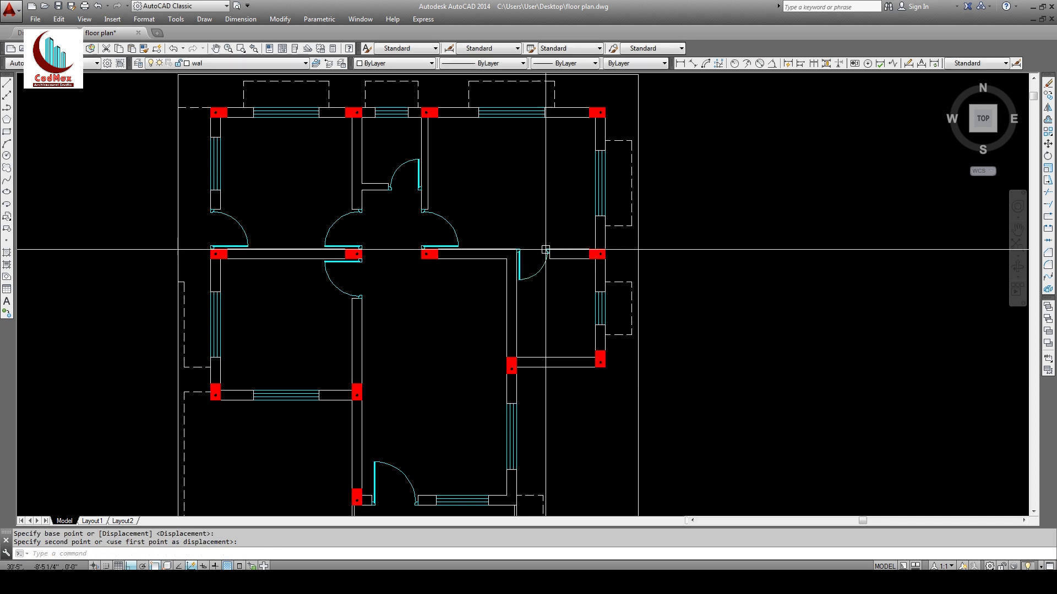
key(Escape)
Step: Zoom out to recentre the whole plan and save floor plan.dwg
text(z)
key(Return)
key(Return)
drag(531, 259, 532, 288)
middle_drag(533, 288, 552, 268)
key(Escape)
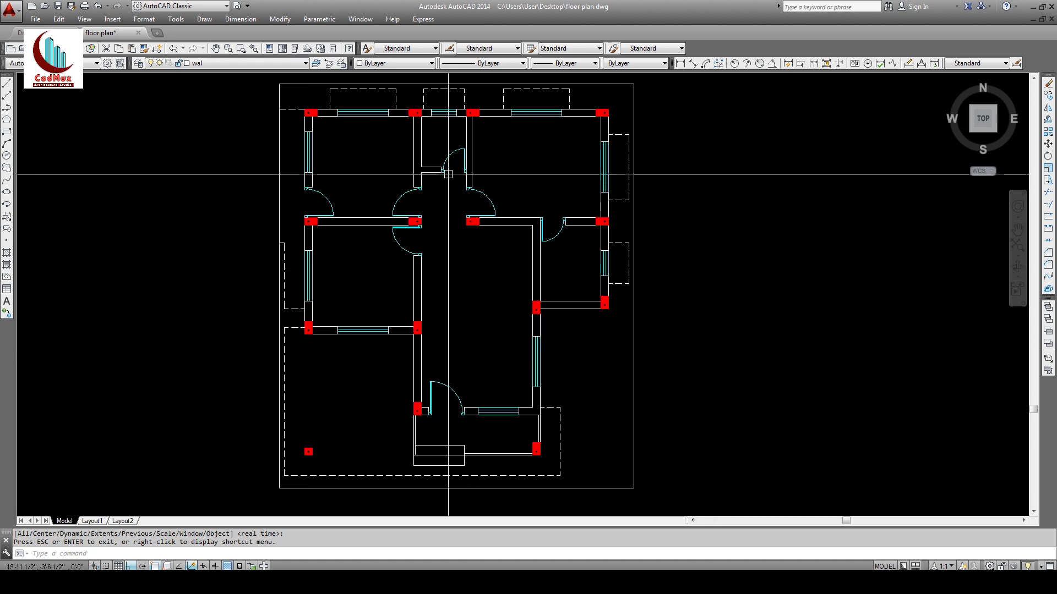
middle_drag(515, 183, 520, 188)
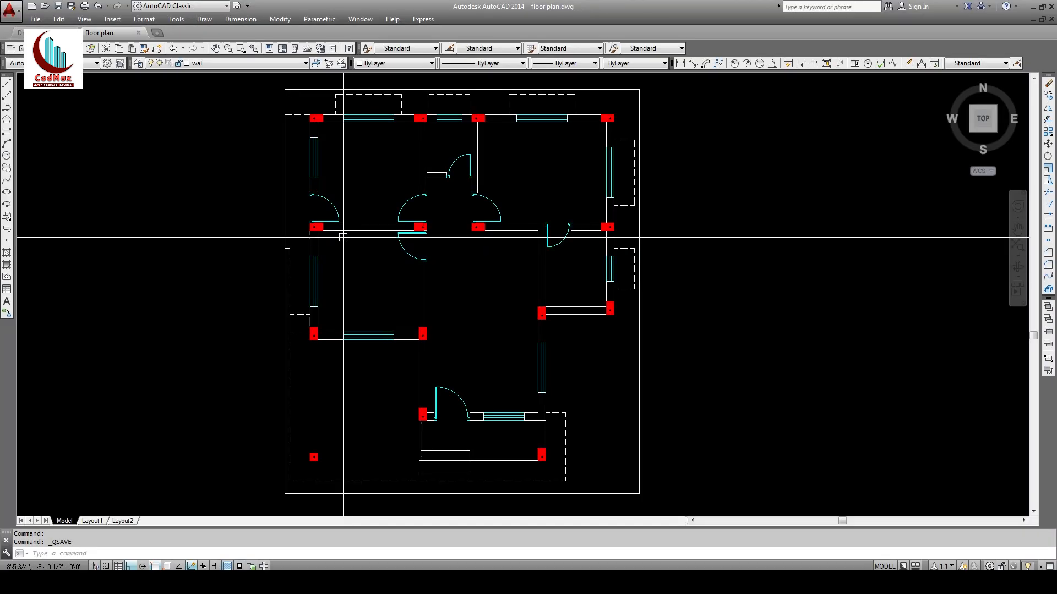
key(ctrl+s)
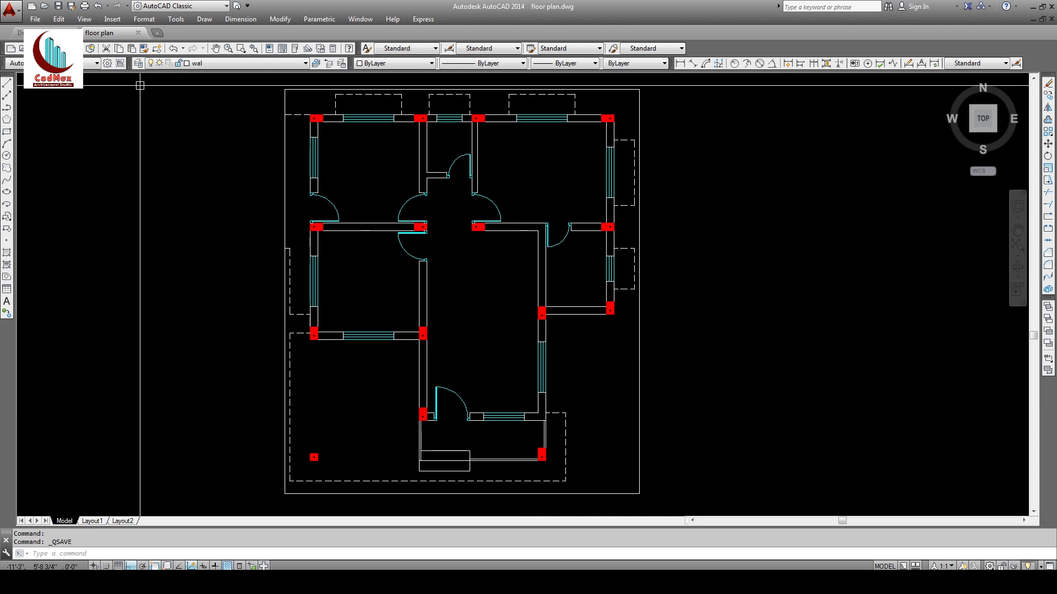
text(z)
key(Return)
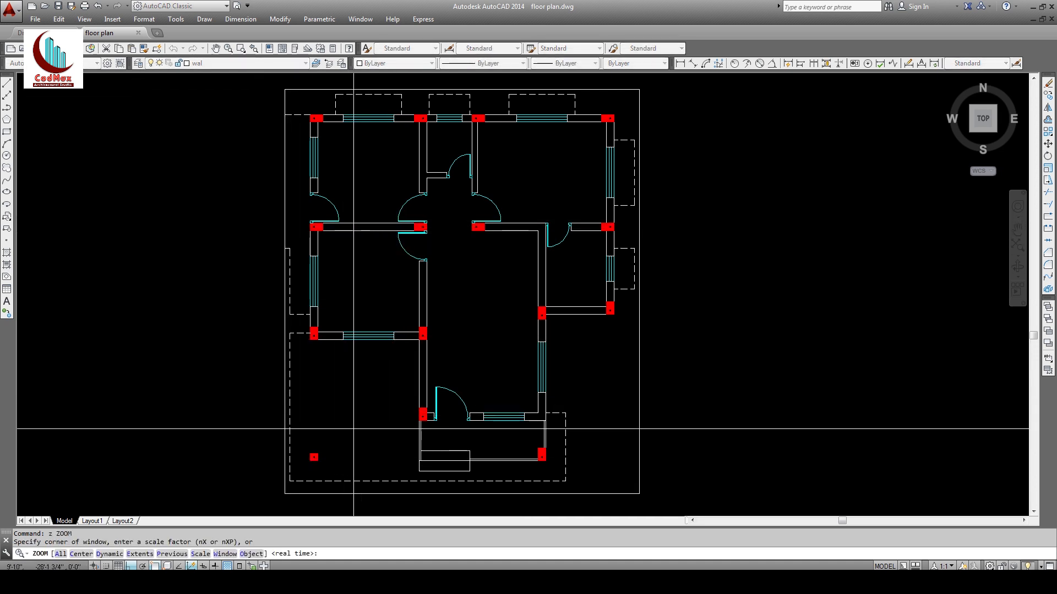
Step: Insert the car.dwg block to the right of the plan
click(112, 20)
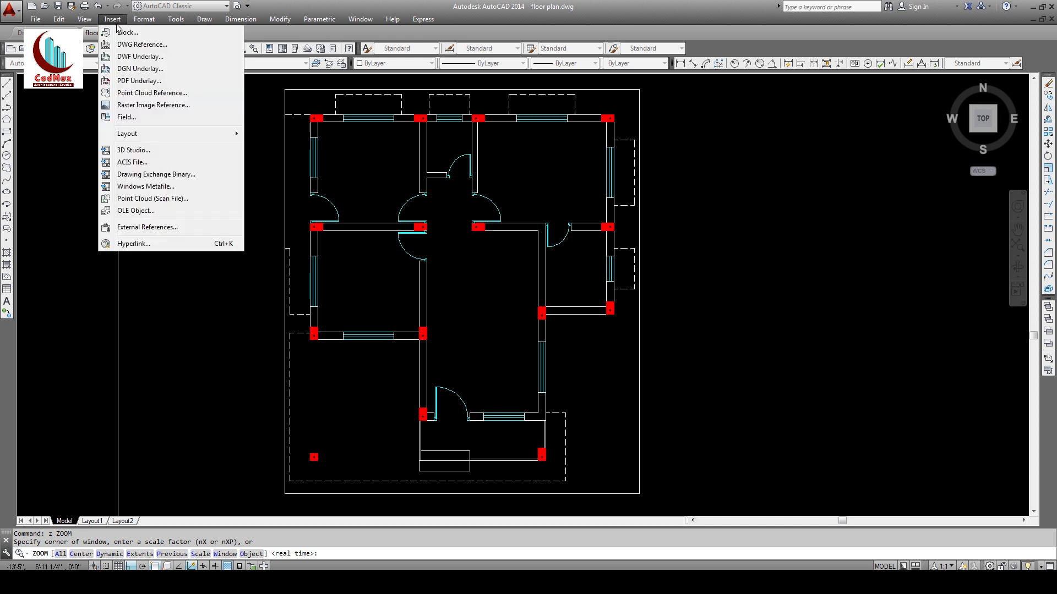
click(128, 32)
click(563, 224)
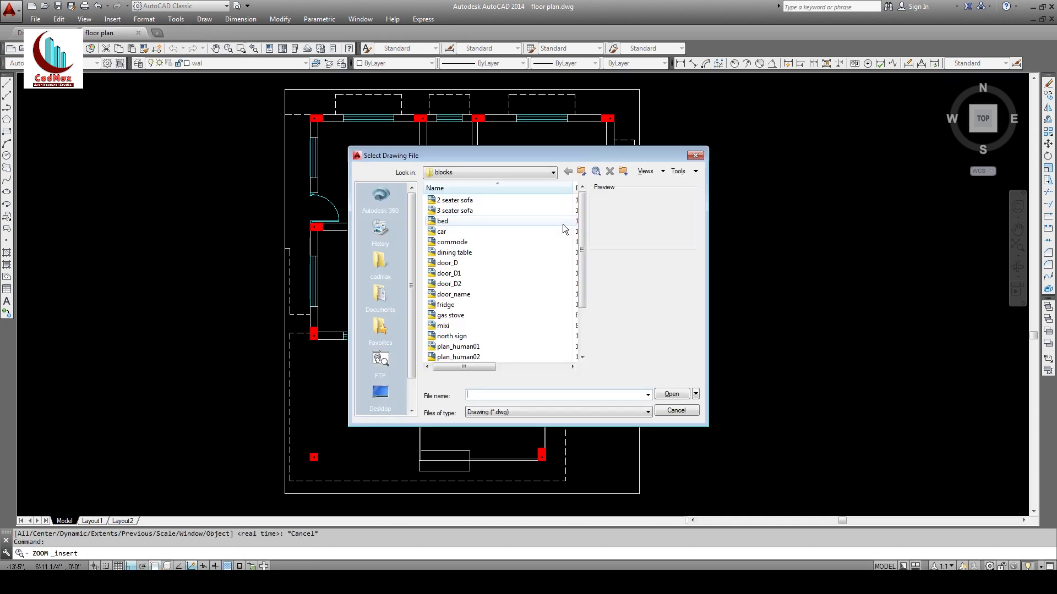
click(442, 232)
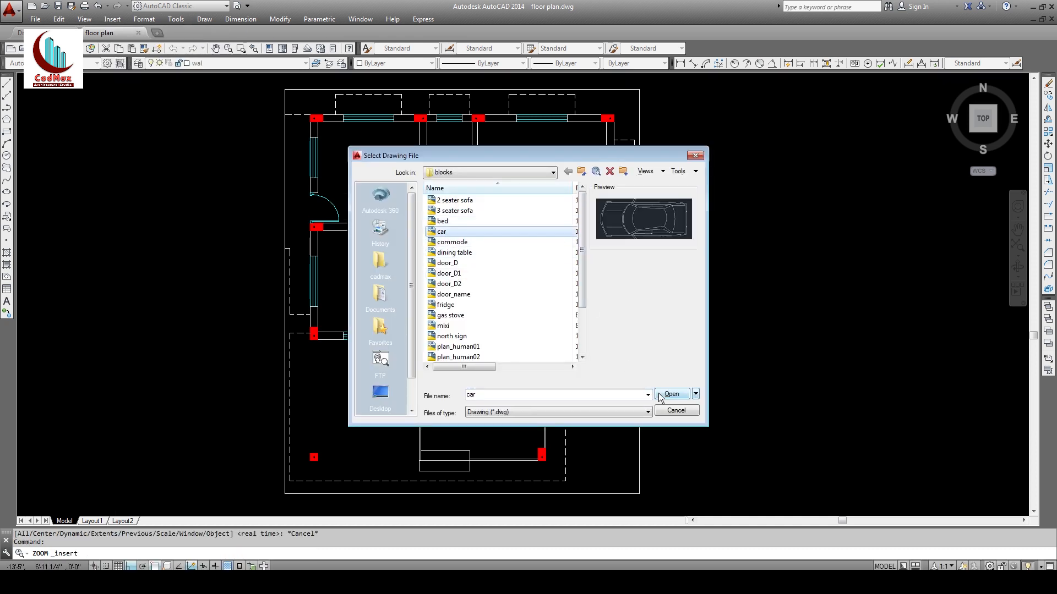
click(672, 395)
click(548, 362)
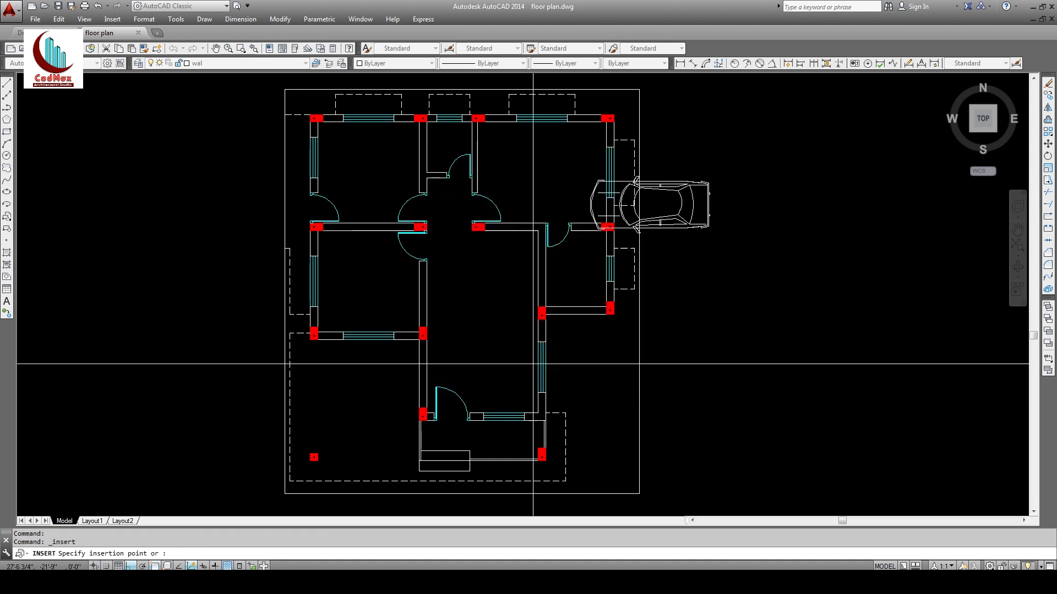
click(671, 451)
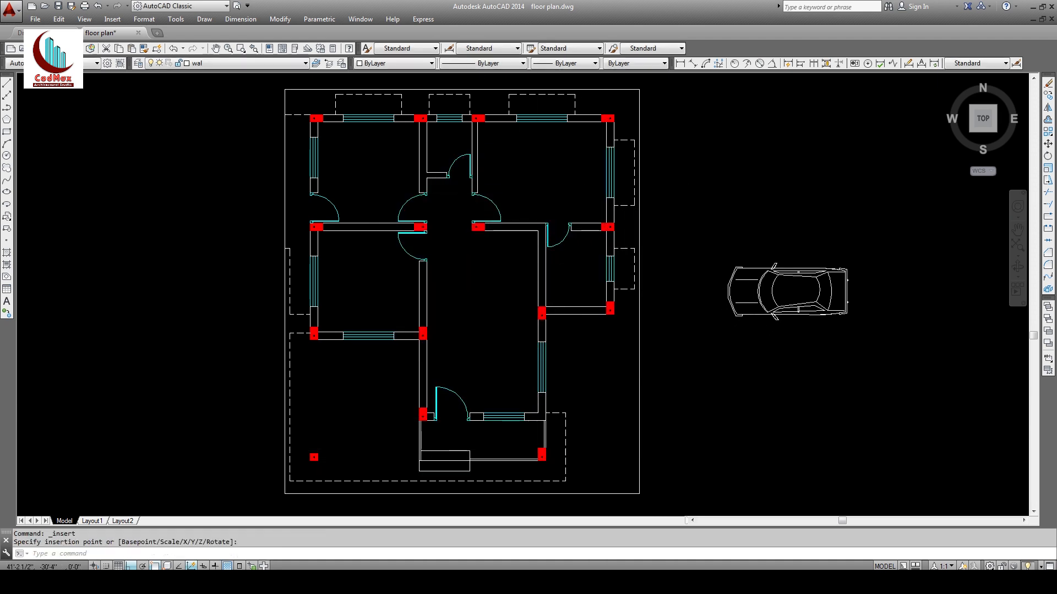
Step: Rotate the car so it stands upright
click(834, 268)
click(798, 299)
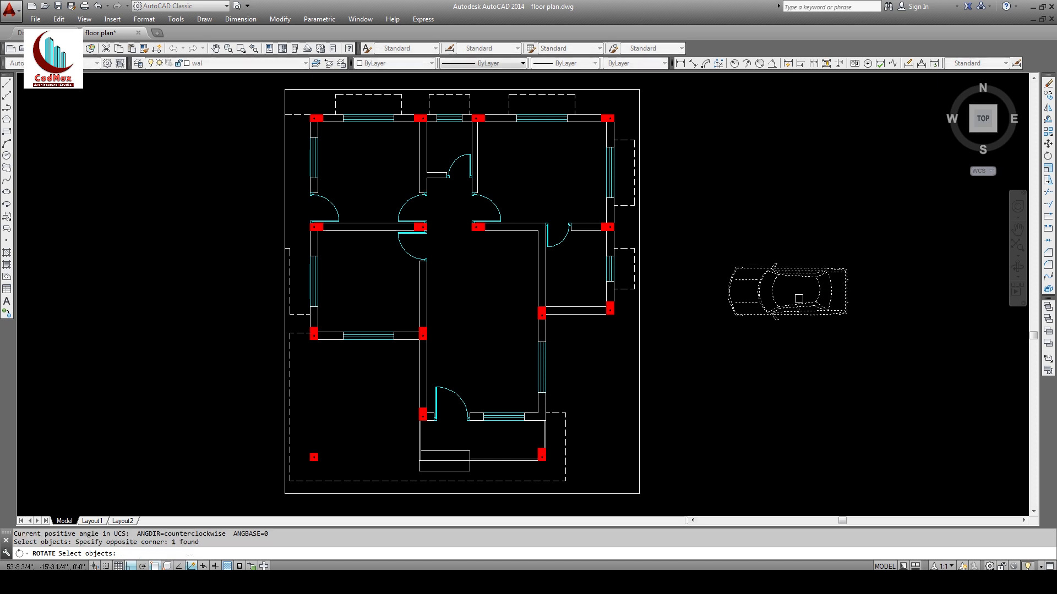
key(Return)
click(819, 229)
click(819, 236)
Step: Put the car on the fur layer
click(779, 219)
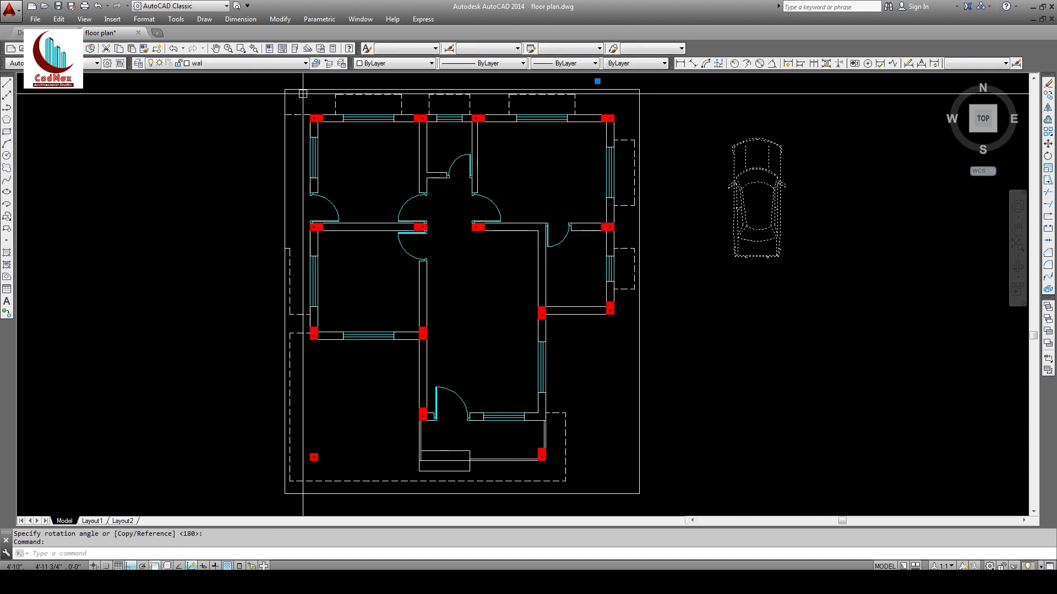
click(231, 62)
click(201, 145)
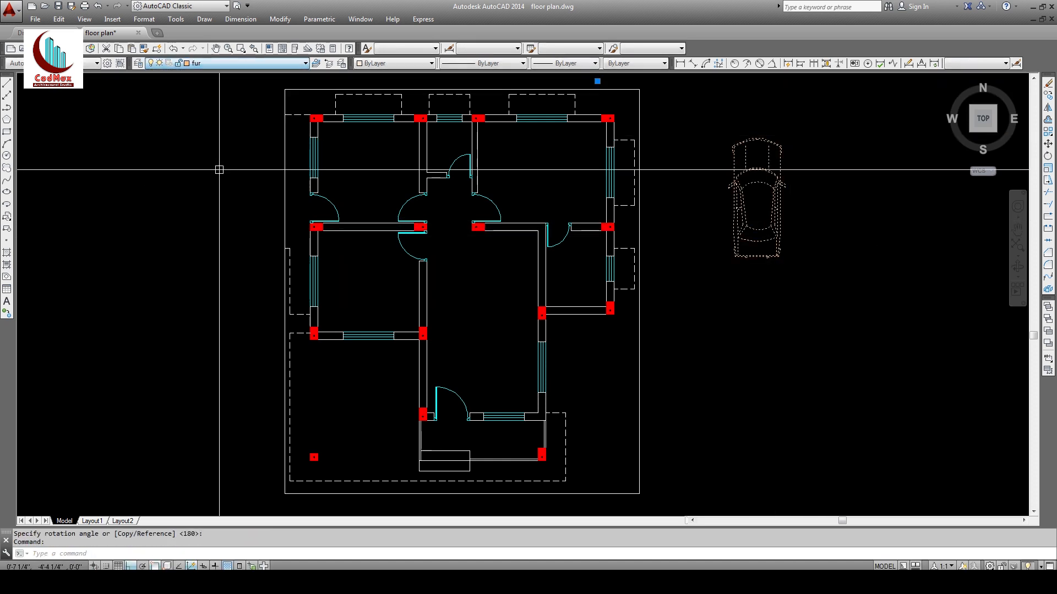
key(Escape)
key(Escape)
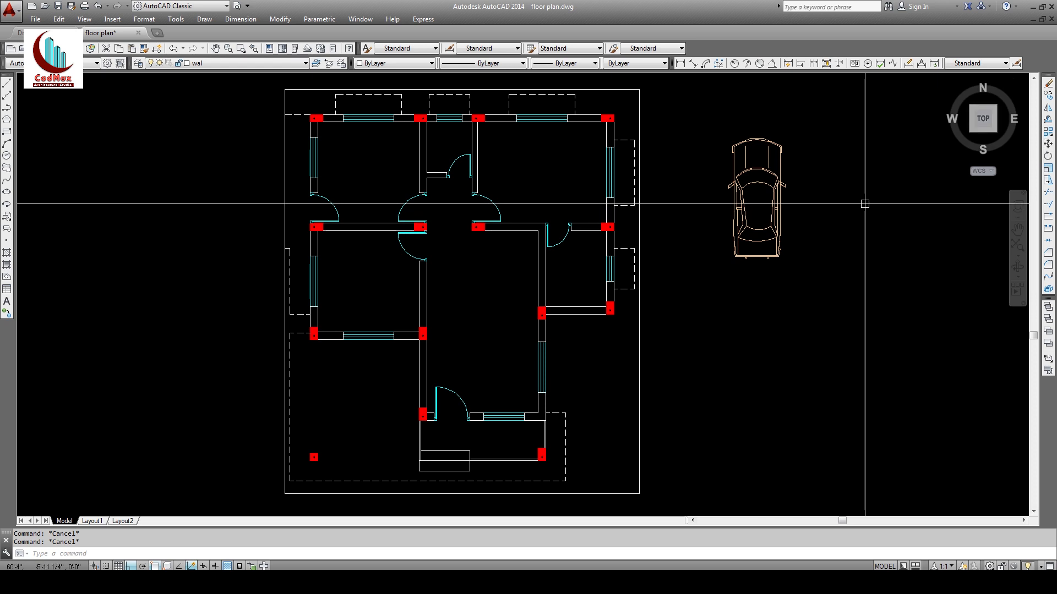
Step: Move the car toward the dashed parking area at the lower left
click(1049, 147)
click(879, 184)
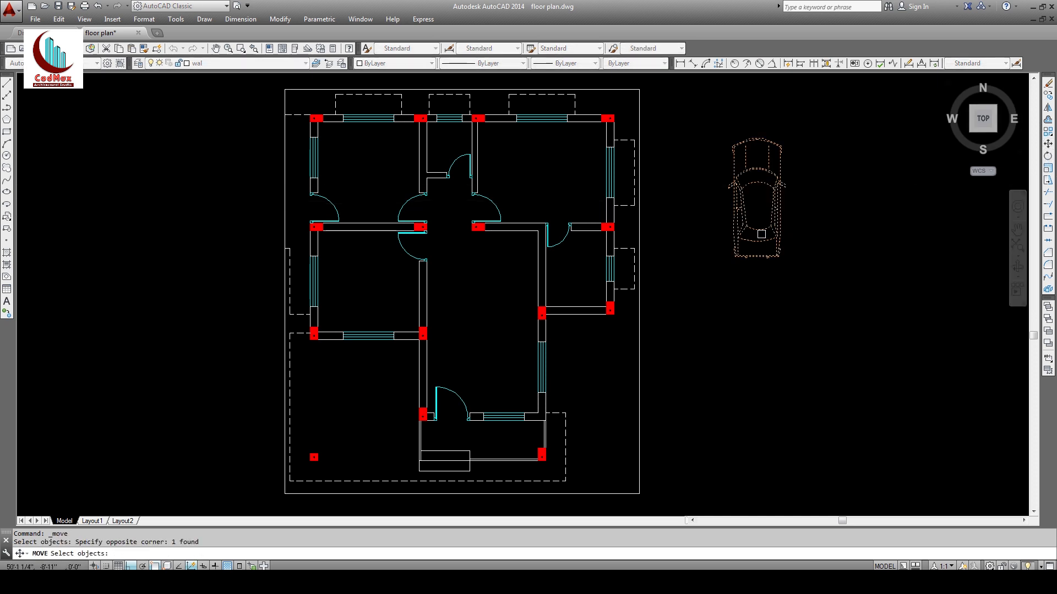
click(759, 205)
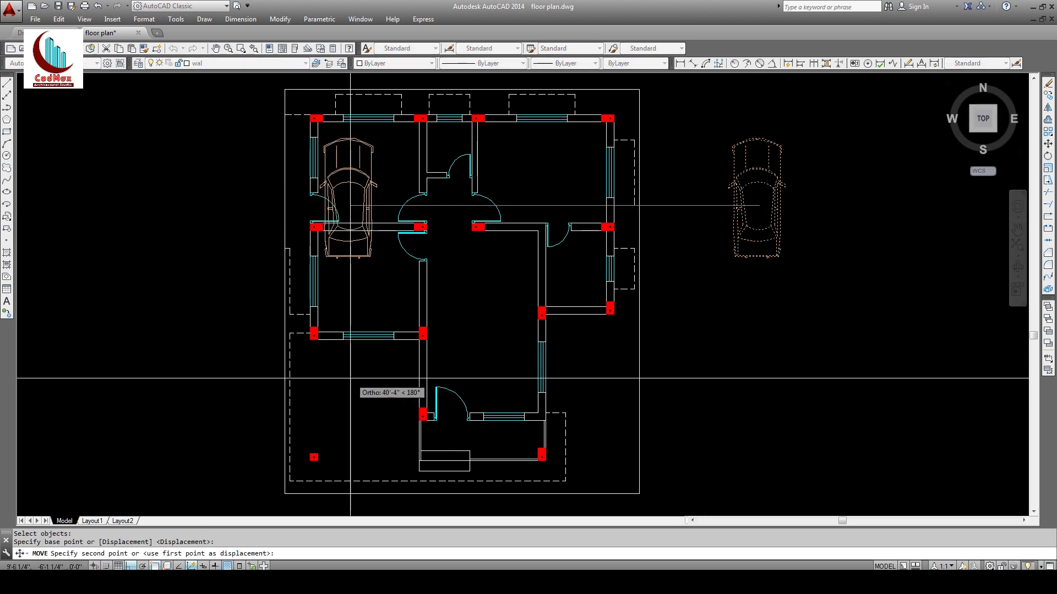
key(F8)
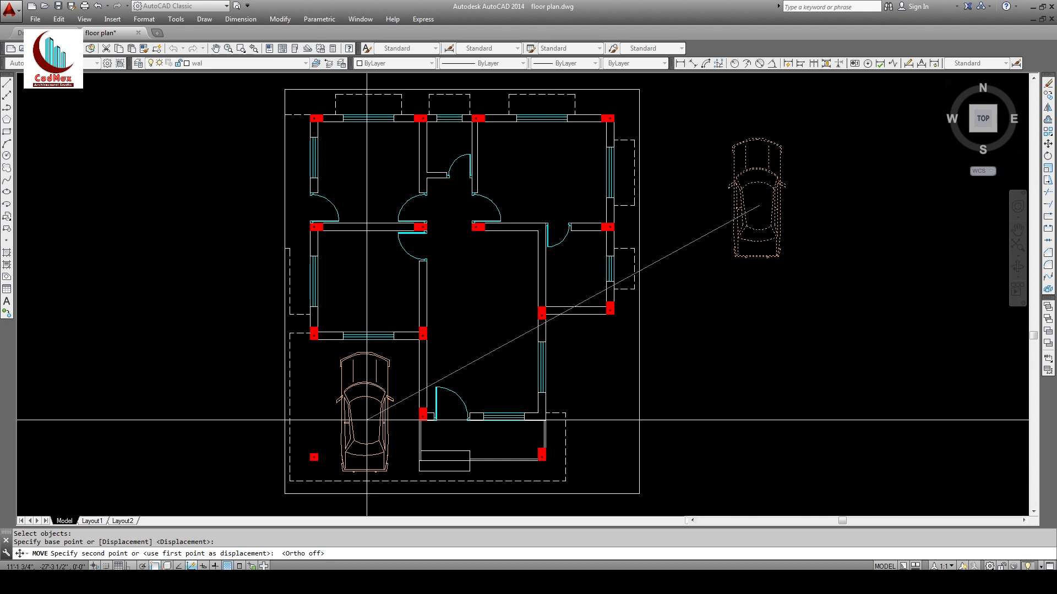
key(Escape)
key(Escape)
key(Escape)
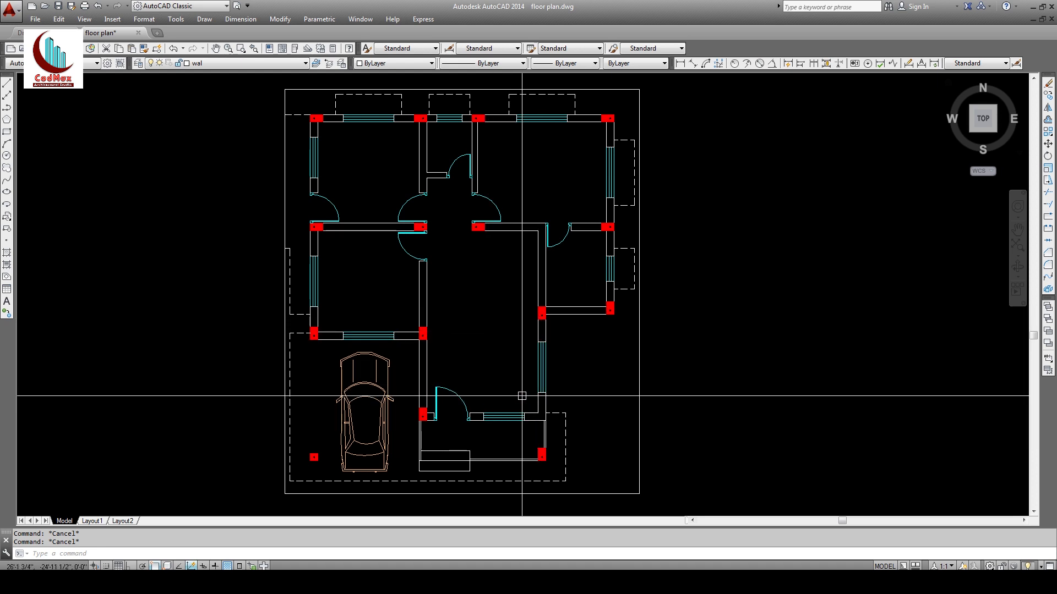
Step: Insert the 2 seater sofa block beside the plan
click(113, 19)
click(127, 32)
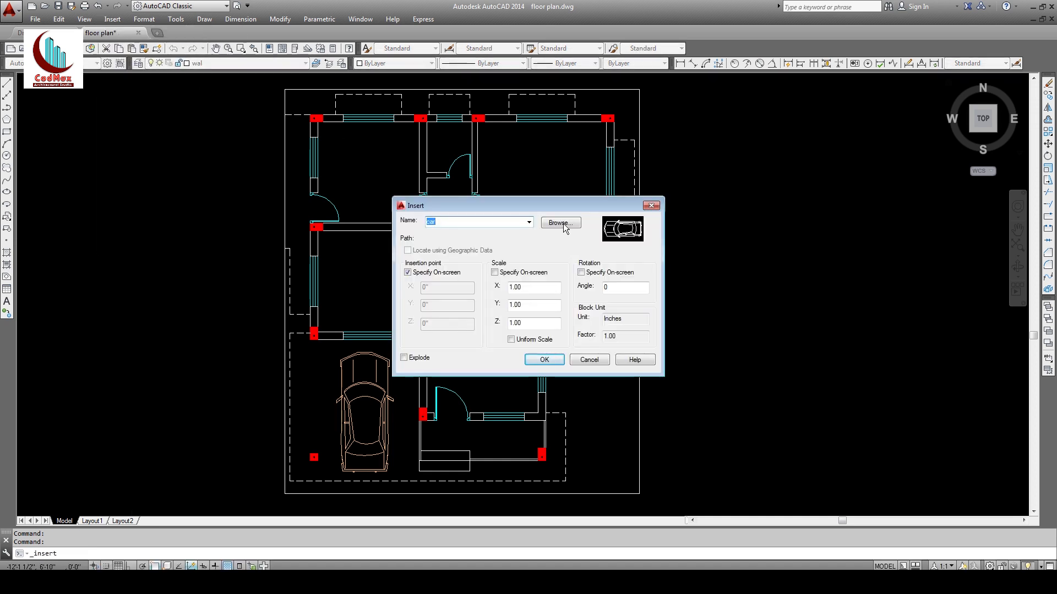
click(560, 223)
click(456, 201)
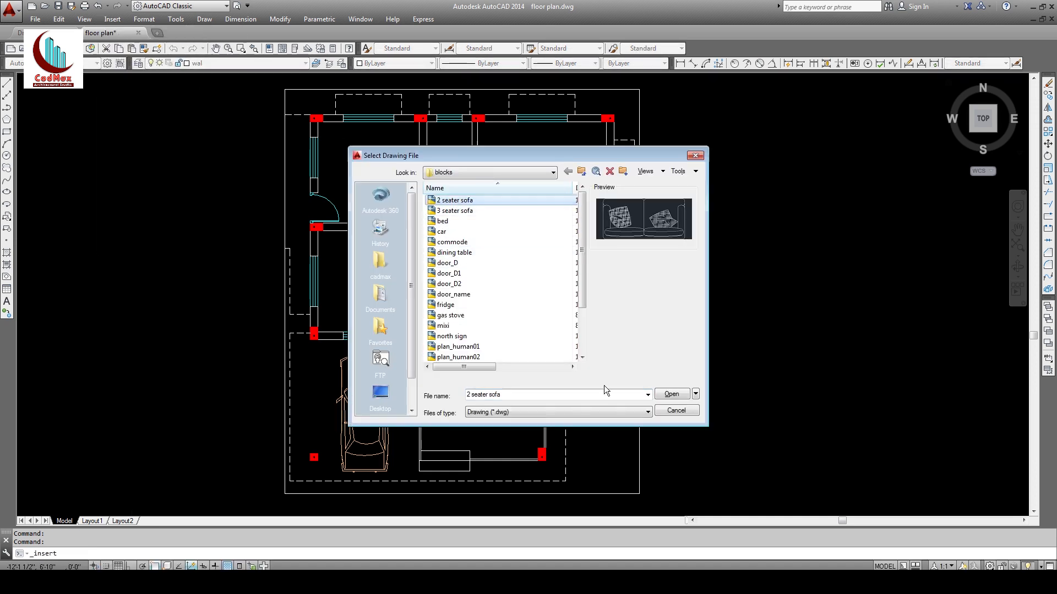
click(671, 395)
key(Return)
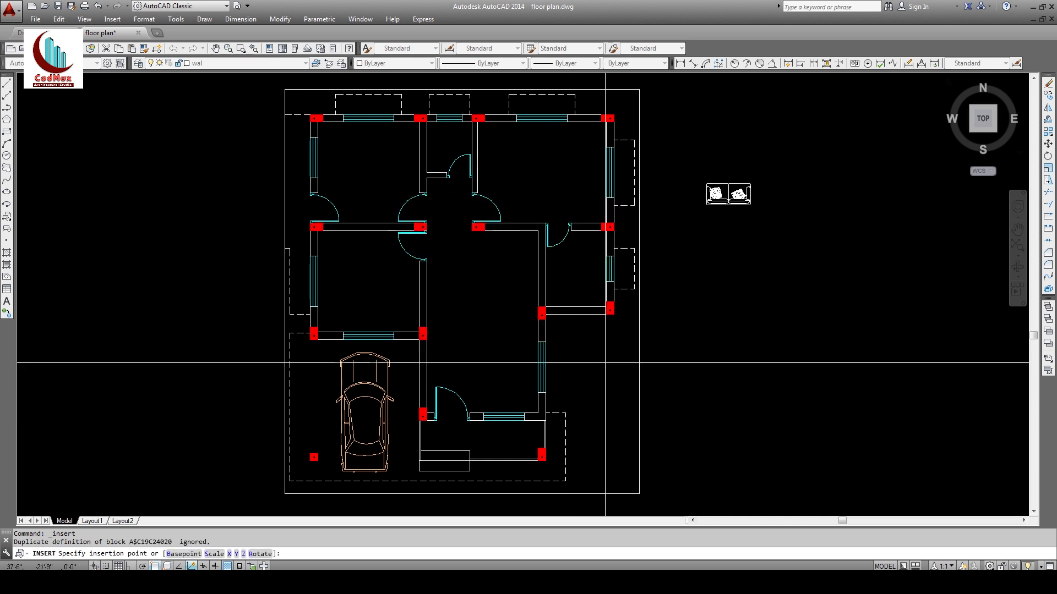
Step: Insert the 3 seater sofa block beside it, panning to bring both into view
click(110, 21)
click(127, 33)
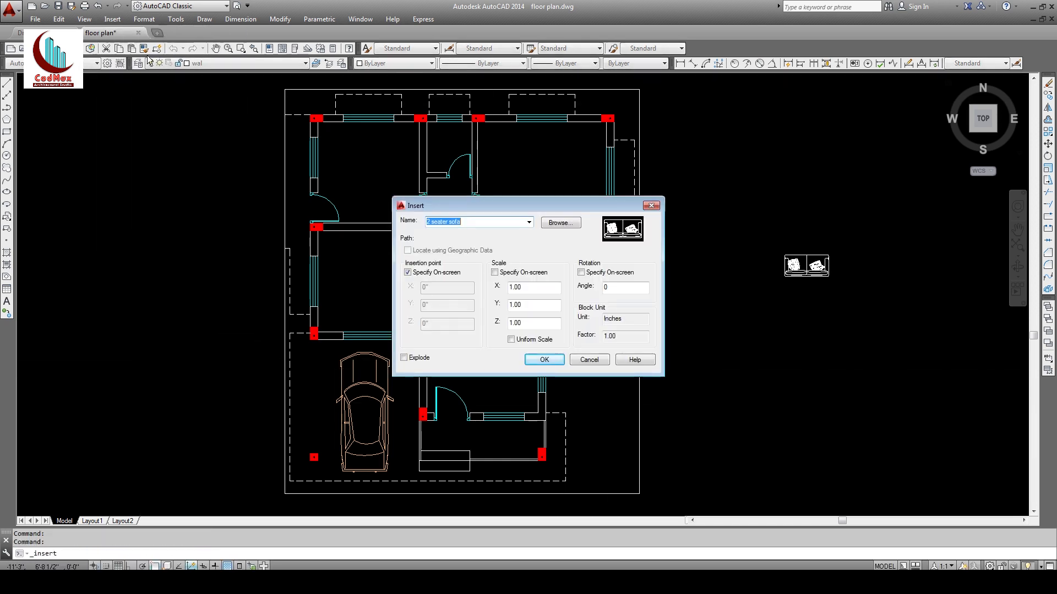
click(567, 221)
click(455, 211)
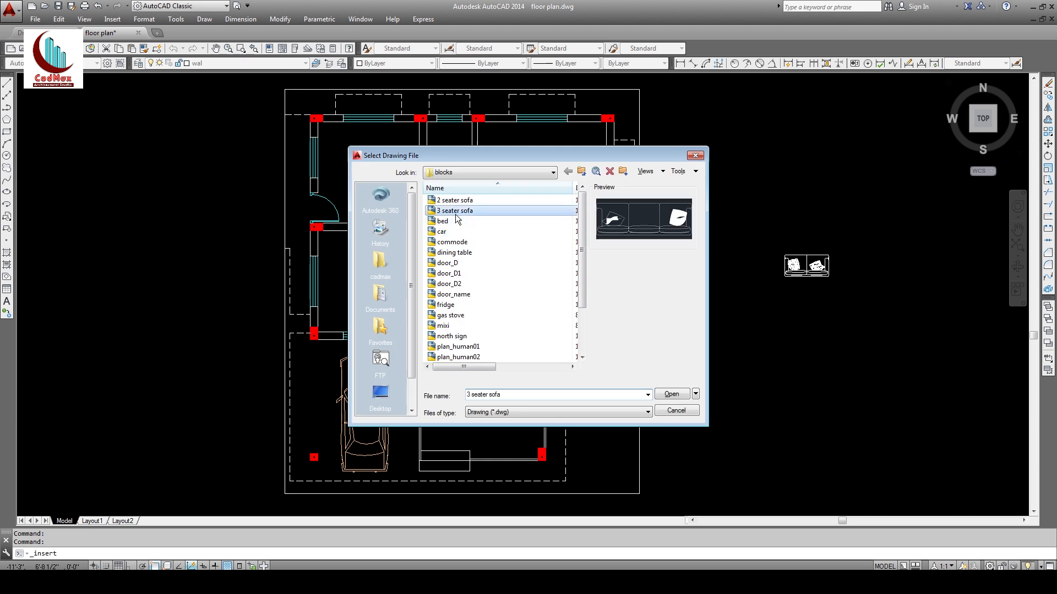
click(672, 395)
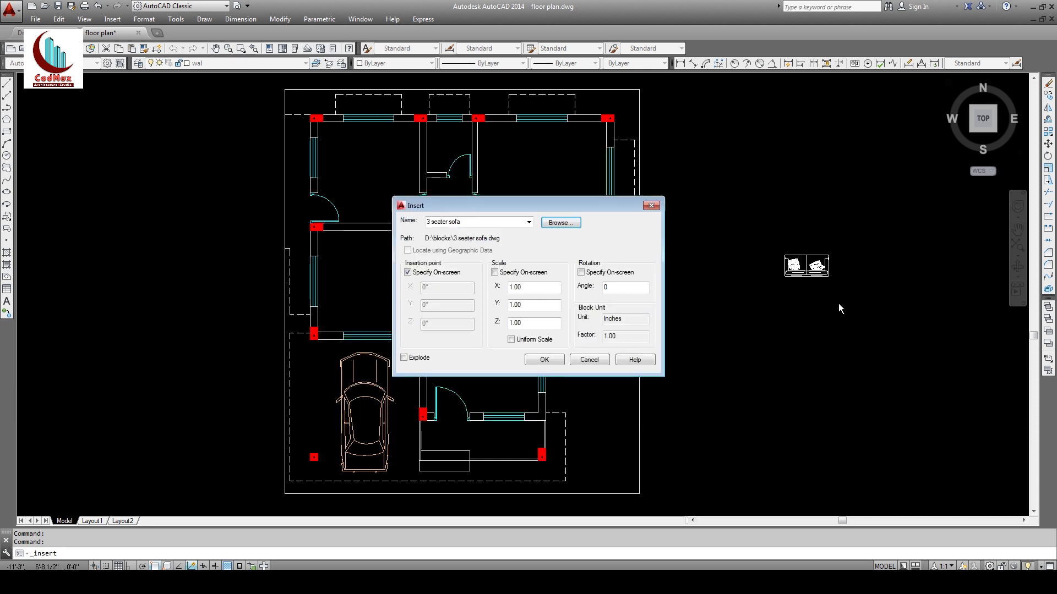
click(543, 359)
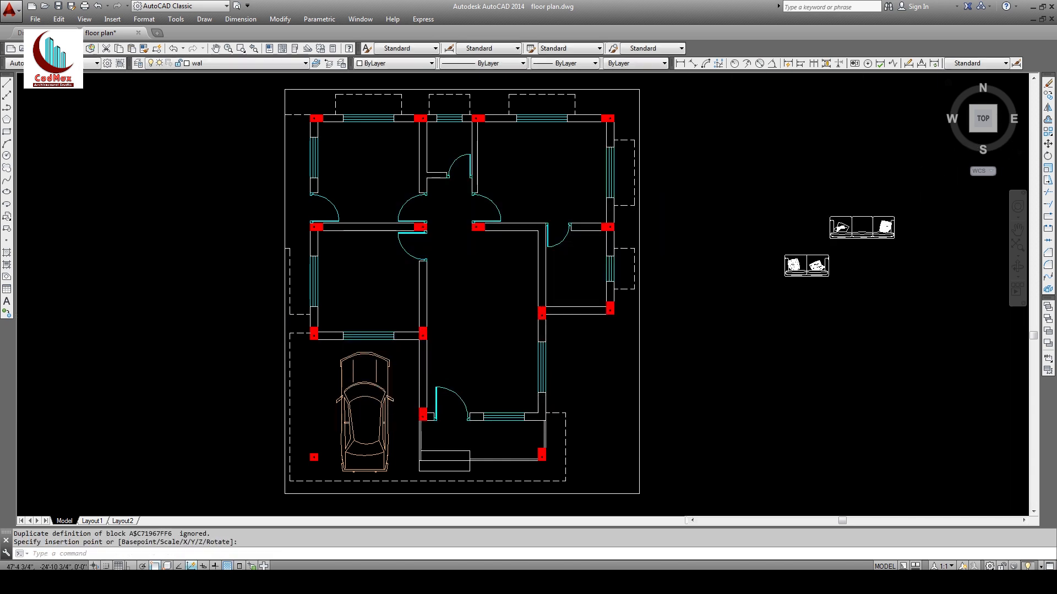
middle_drag(732, 396, 654, 411)
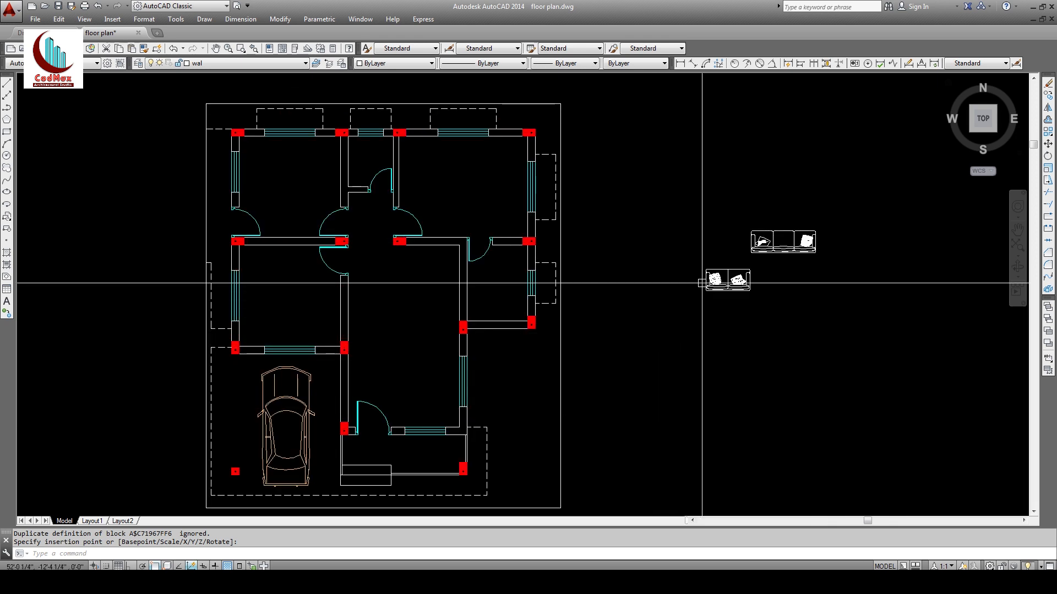
Step: Put both sofa blocks on the fur layer
click(786, 293)
click(738, 219)
click(263, 66)
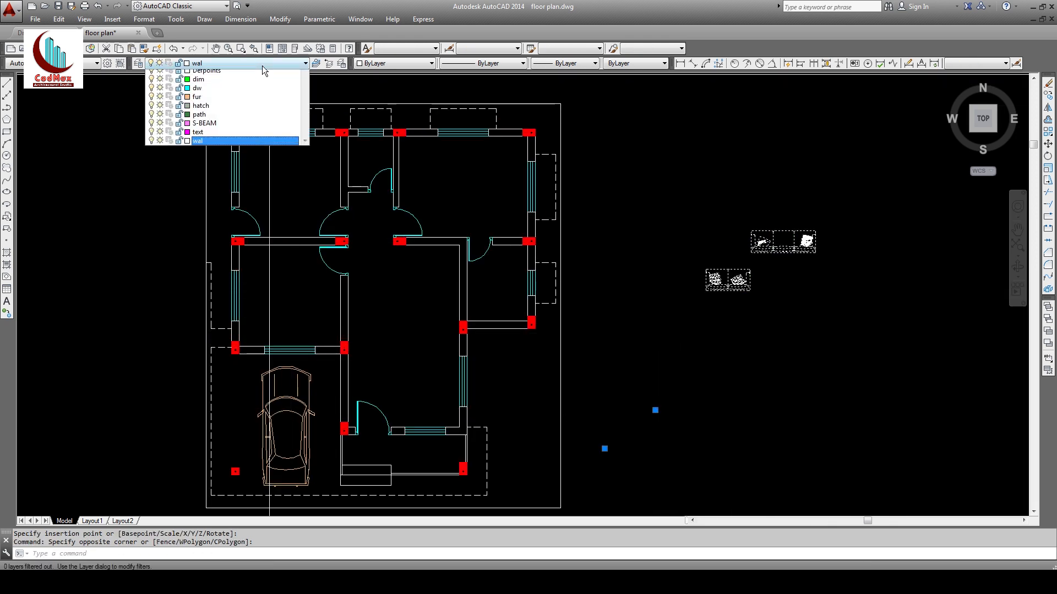
click(209, 136)
key(Escape)
key(Escape)
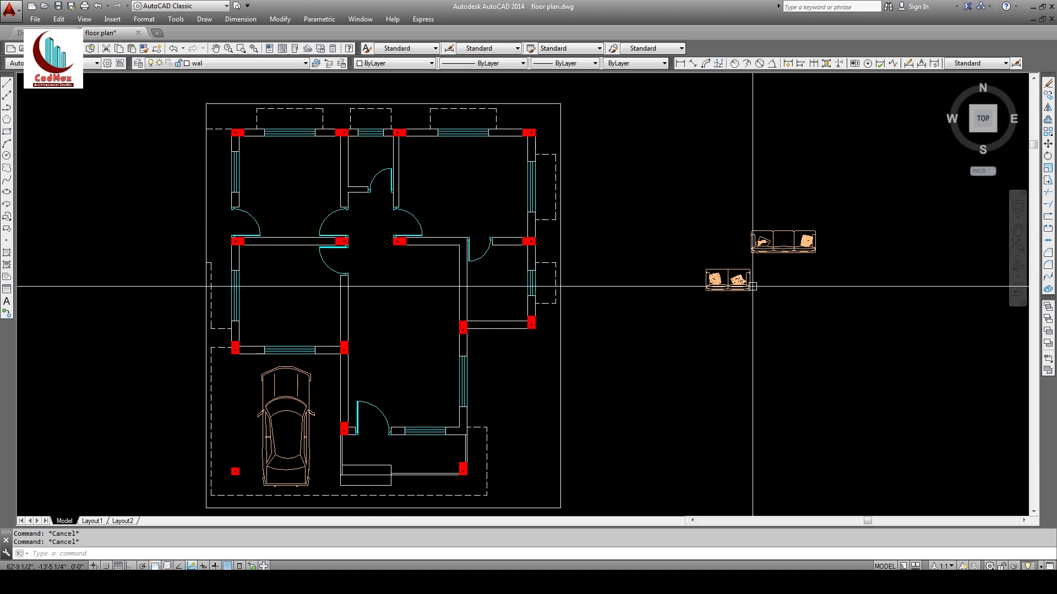
Step: Move the two-seat sofa into the lower room beside the entrance door
click(1048, 145)
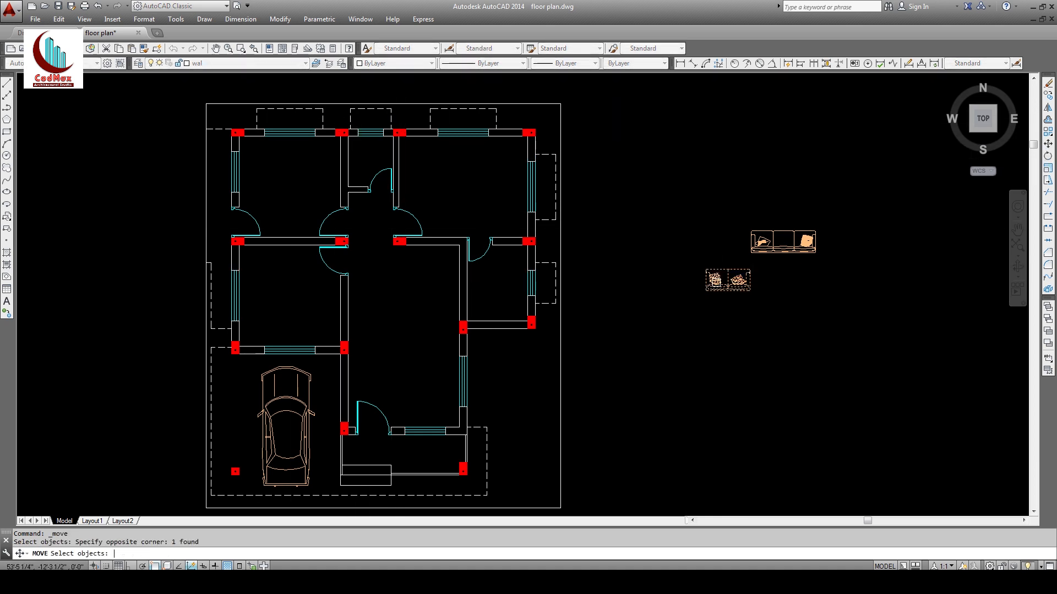
key(Return)
click(724, 257)
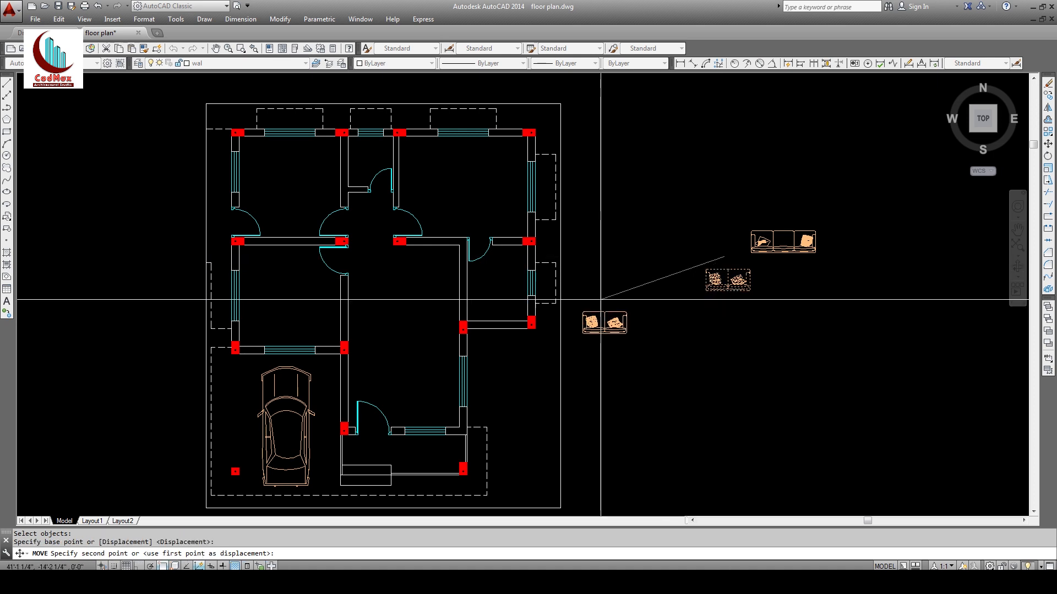
click(411, 390)
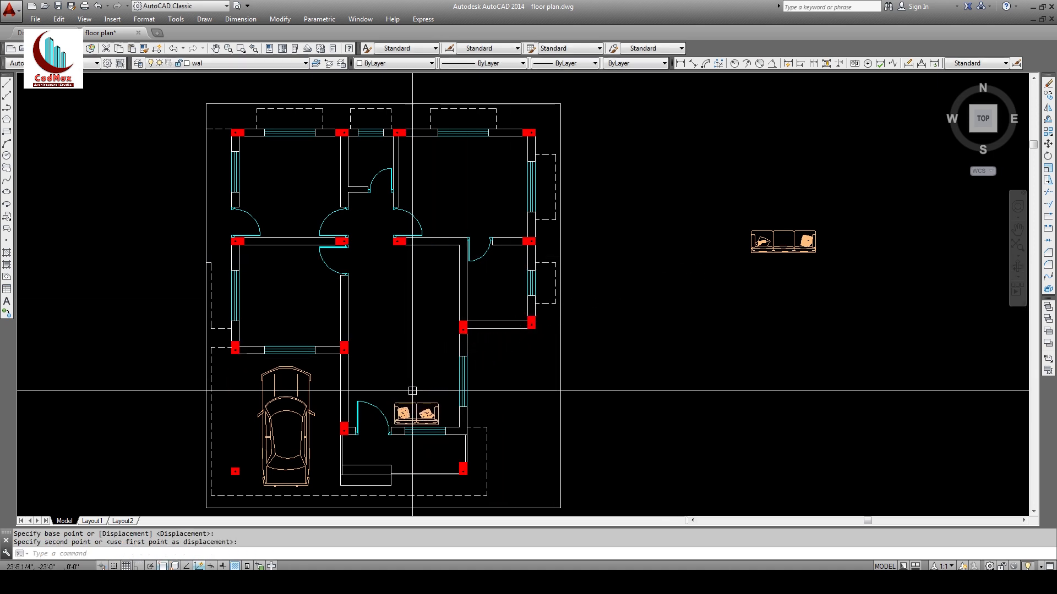
Step: Select the three-seat sofa for rotating
click(1048, 157)
click(854, 215)
click(802, 262)
key(Return)
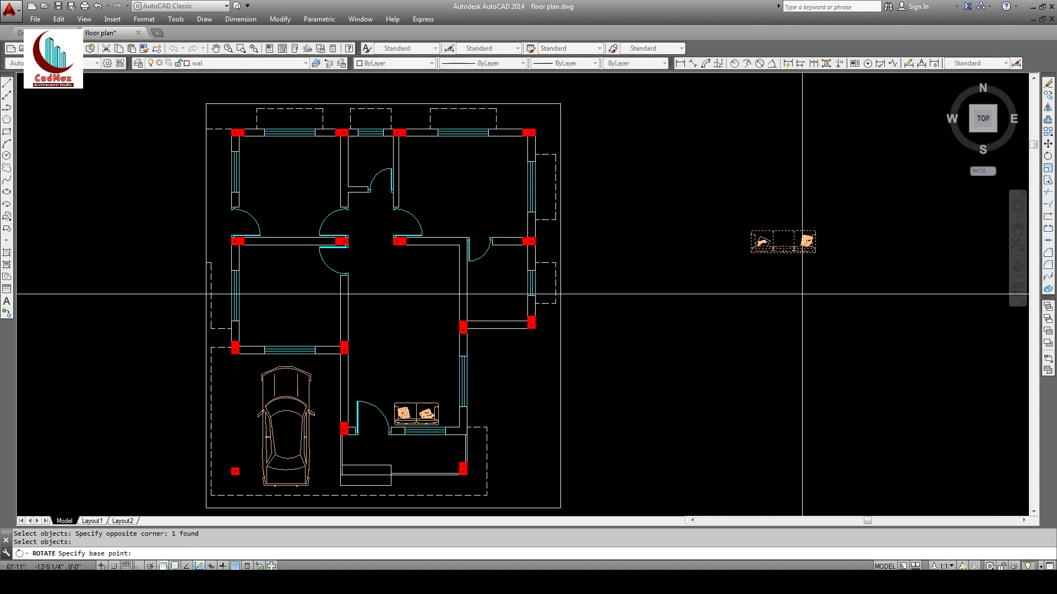
Step: Rotate the three-seat sofa 90° upright, undoing an accidental move
click(802, 295)
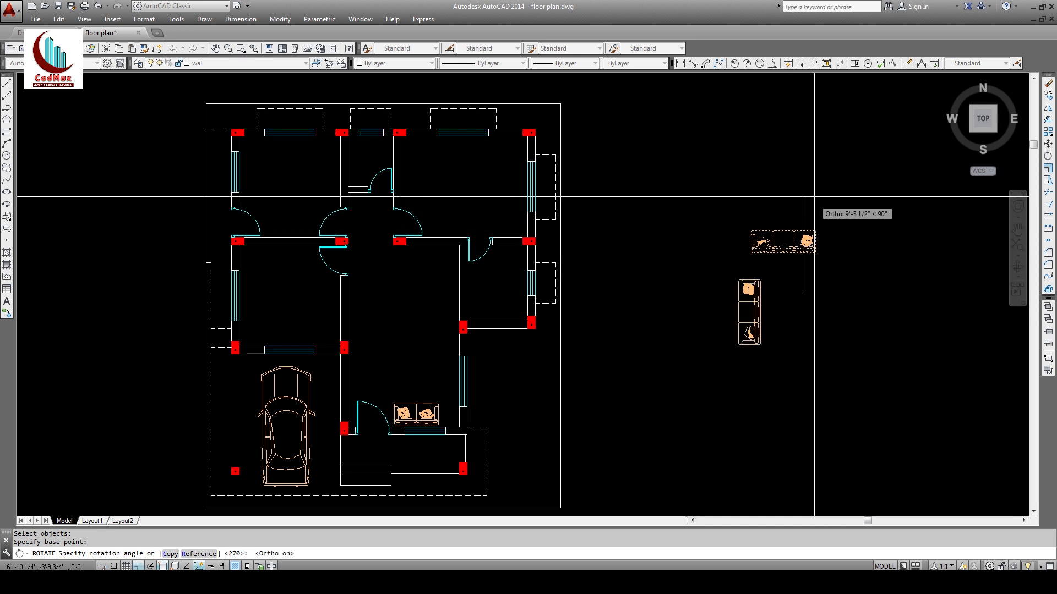
click(814, 196)
click(1048, 144)
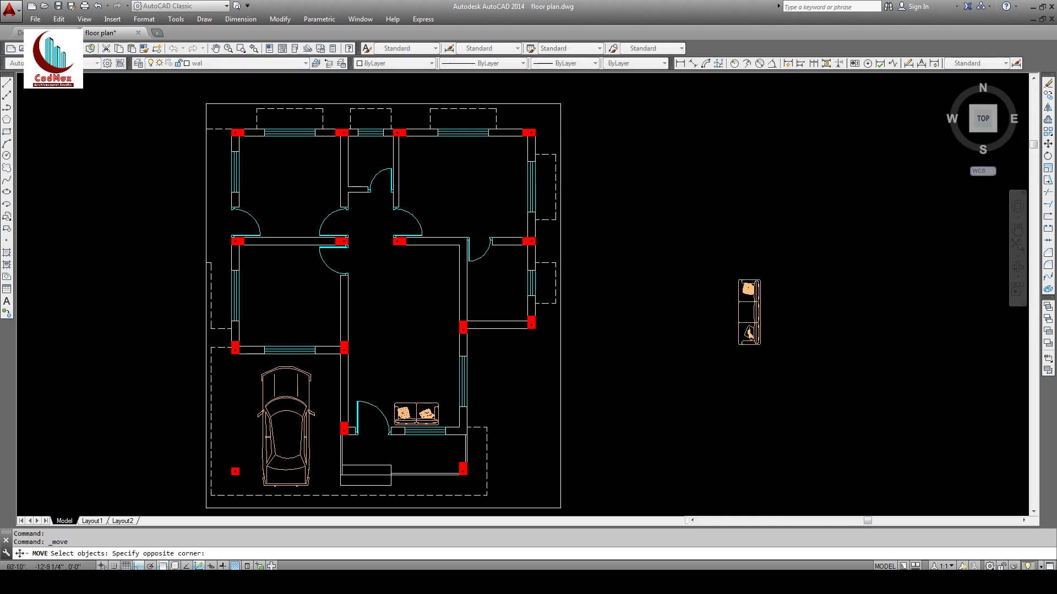
key(Return)
key(Return)
click(802, 306)
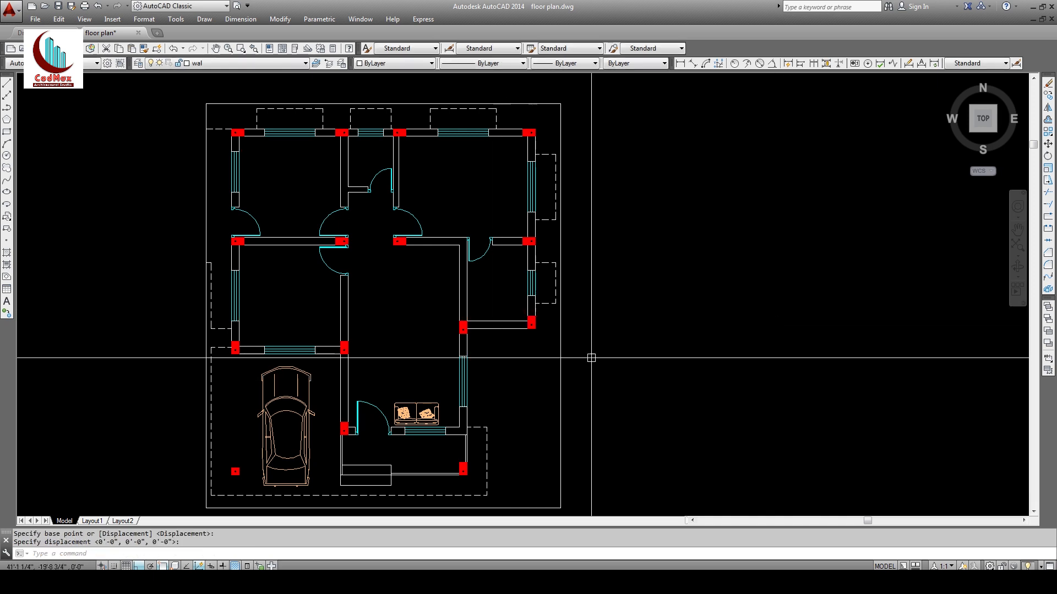
key(ctrl+z)
Step: Move the upright sofa with Ortho off against the living-room wall, forming the L
key(Return)
click(761, 322)
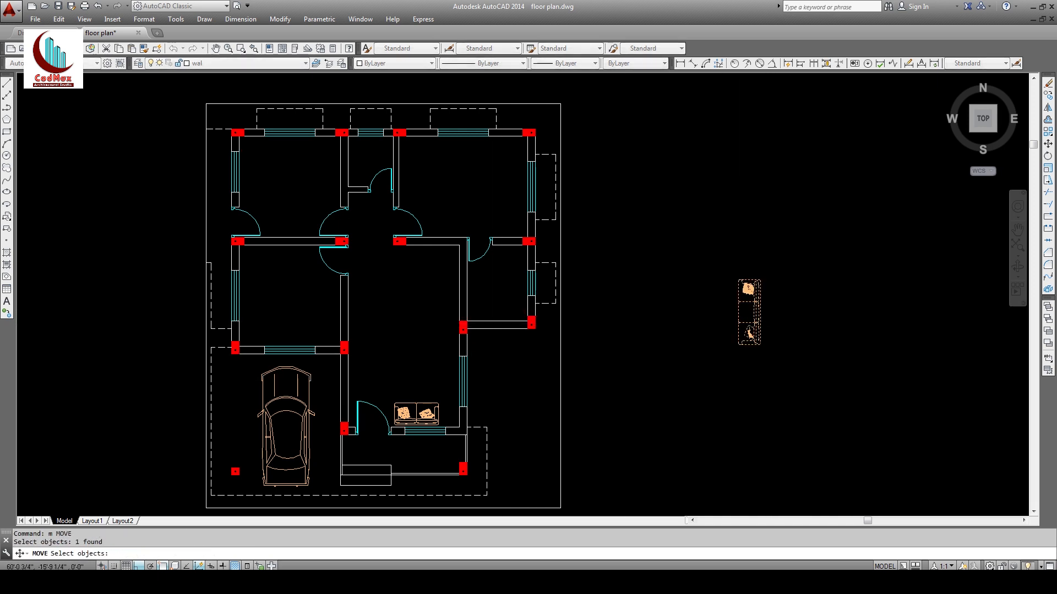
key(Return)
click(791, 315)
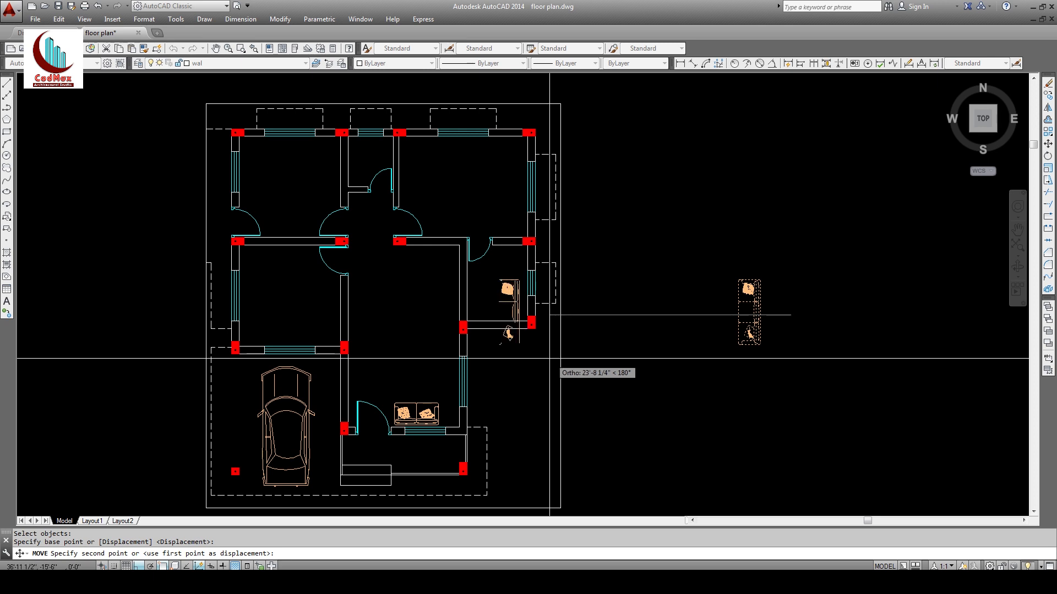
key(F8)
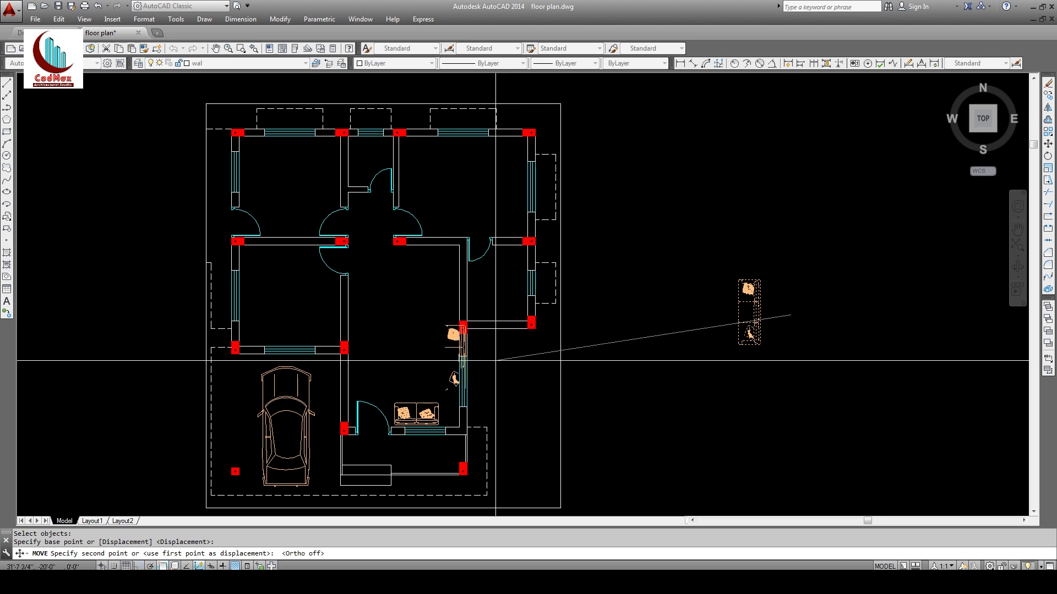
click(487, 364)
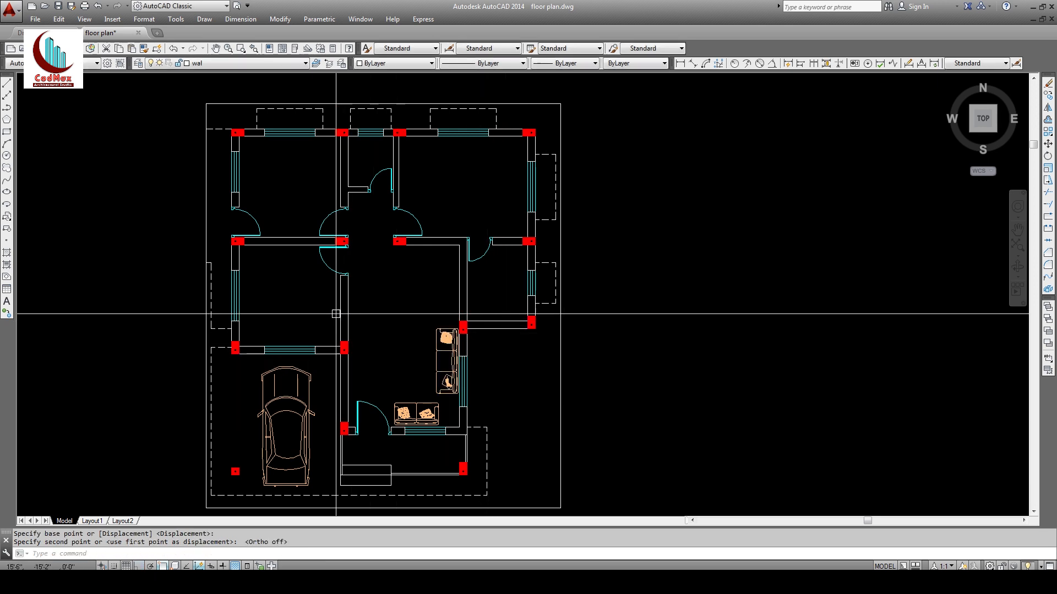
text(z)
key(Return)
click(284, 239)
click(573, 476)
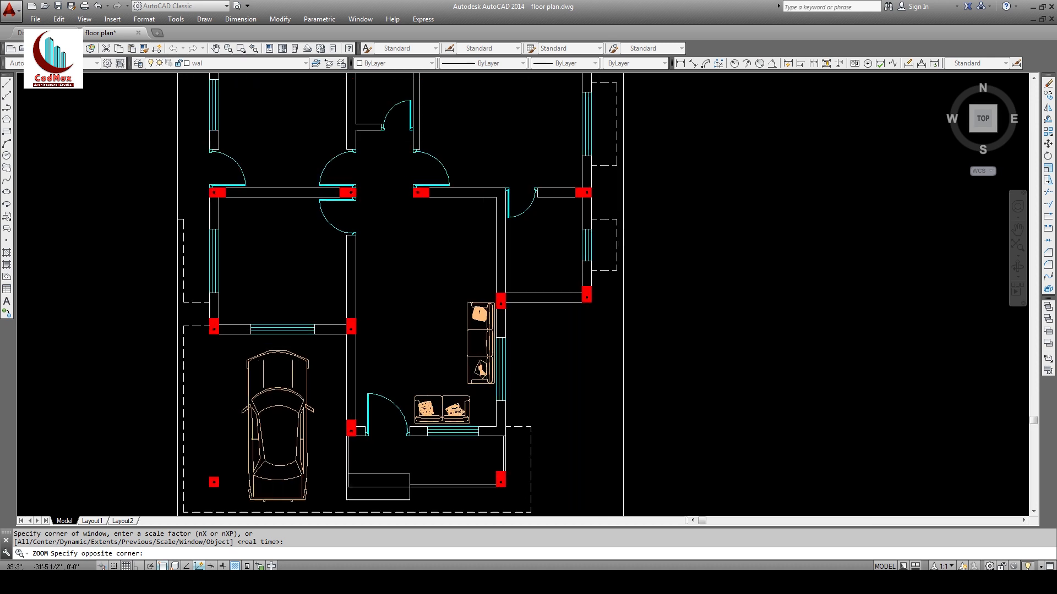
Step: Start another move of the two-seat sofa, then cancel it, leaving it in place
text(m)
key(Return)
click(518, 384)
key(Return)
click(469, 326)
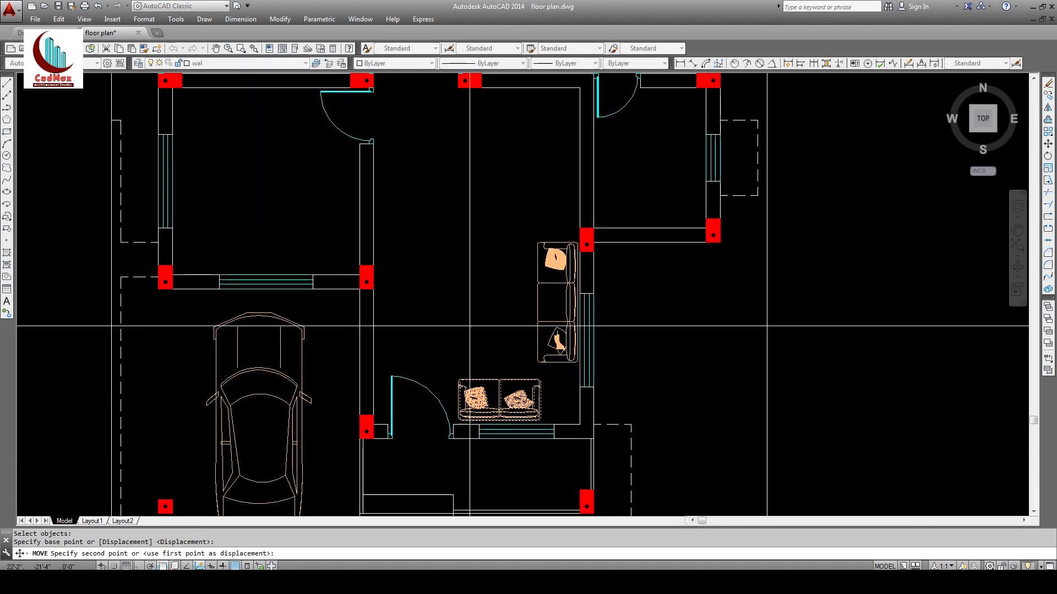
click(467, 325)
key(Escape)
key(Return)
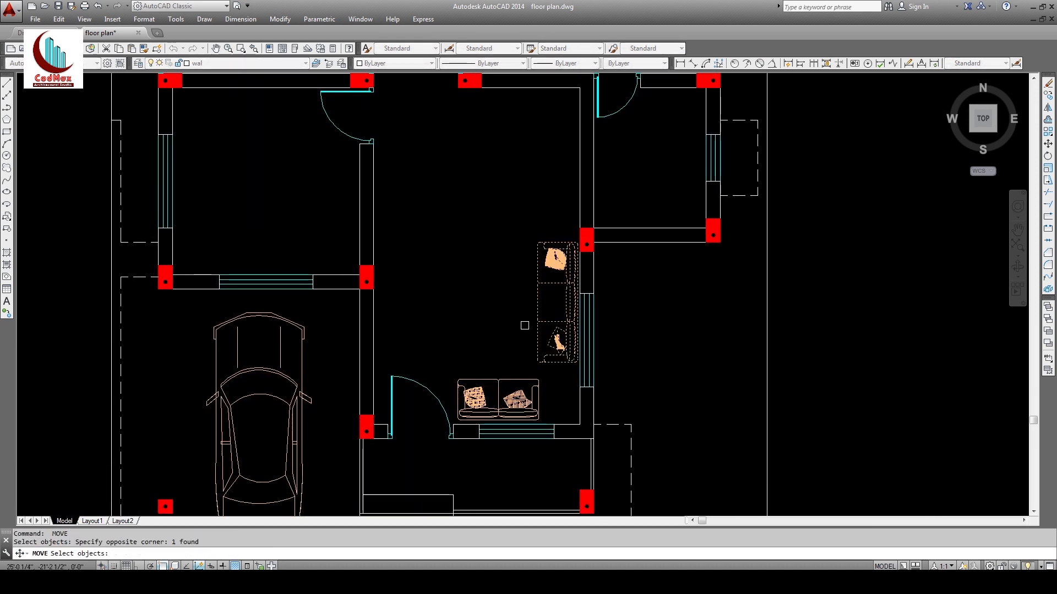
key(Return)
click(502, 304)
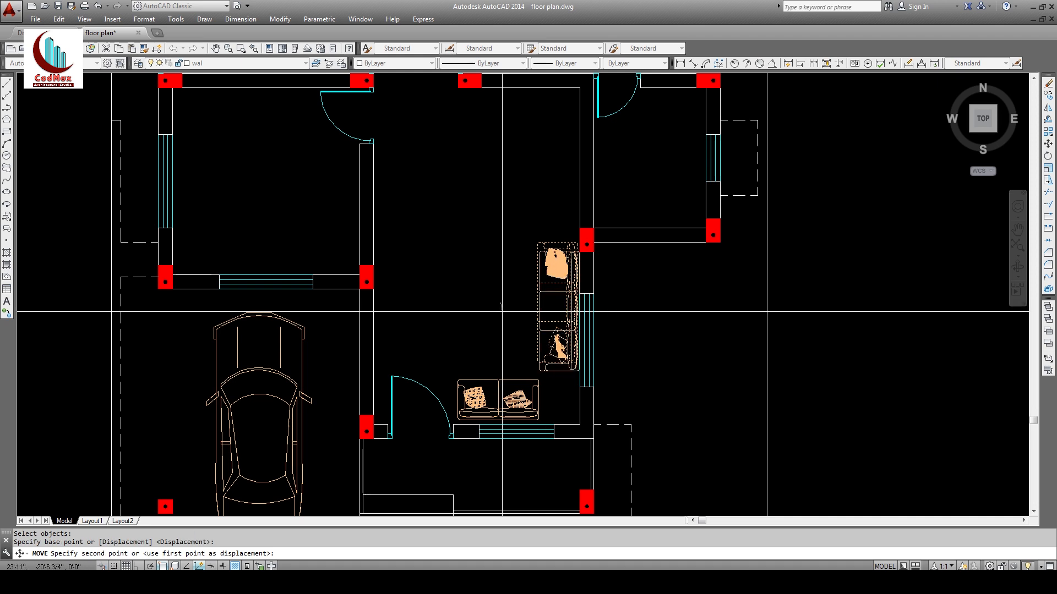
key(Escape)
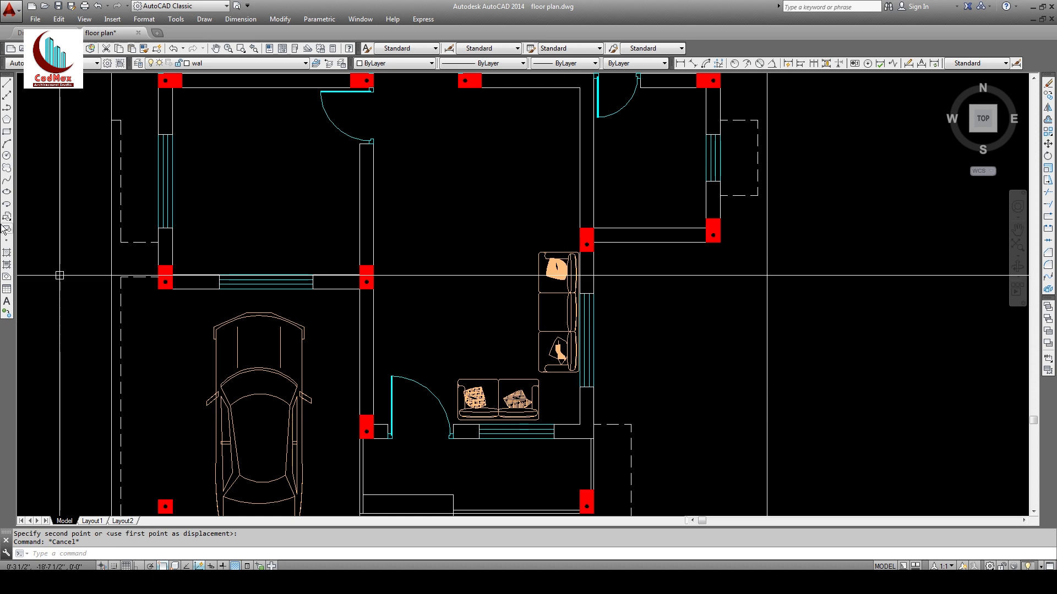
Step: Draw a 2'×2' square with RECTANG beside the plan
click(7, 132)
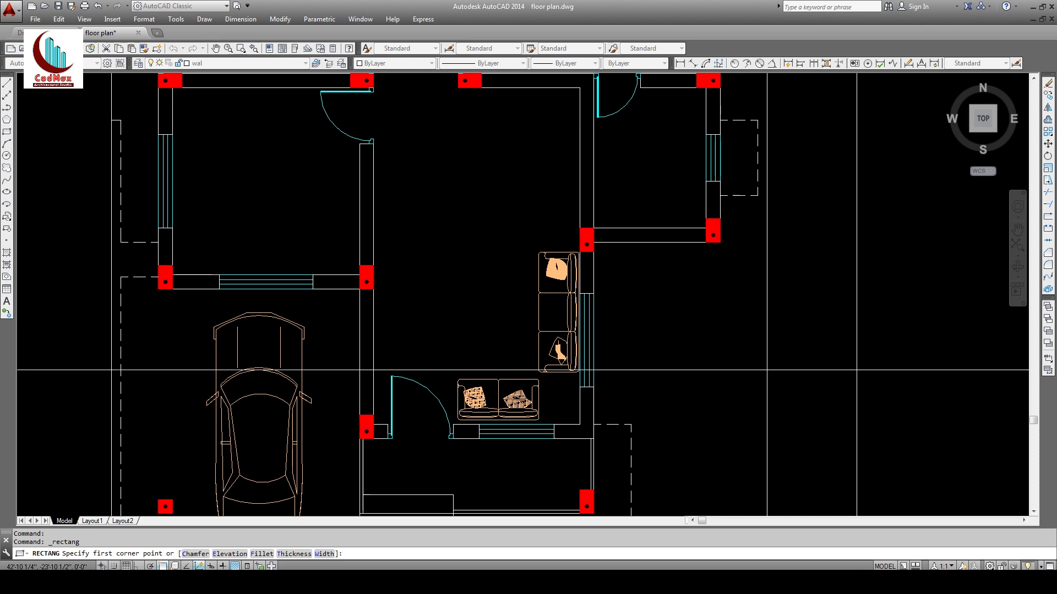
click(831, 372)
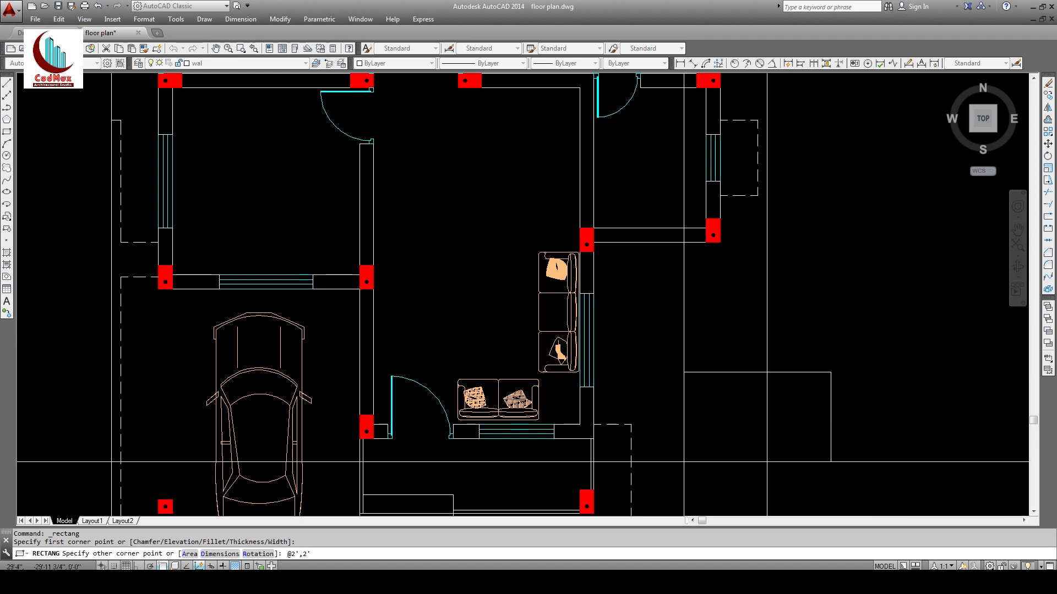
text(@2',2')
key(Return)
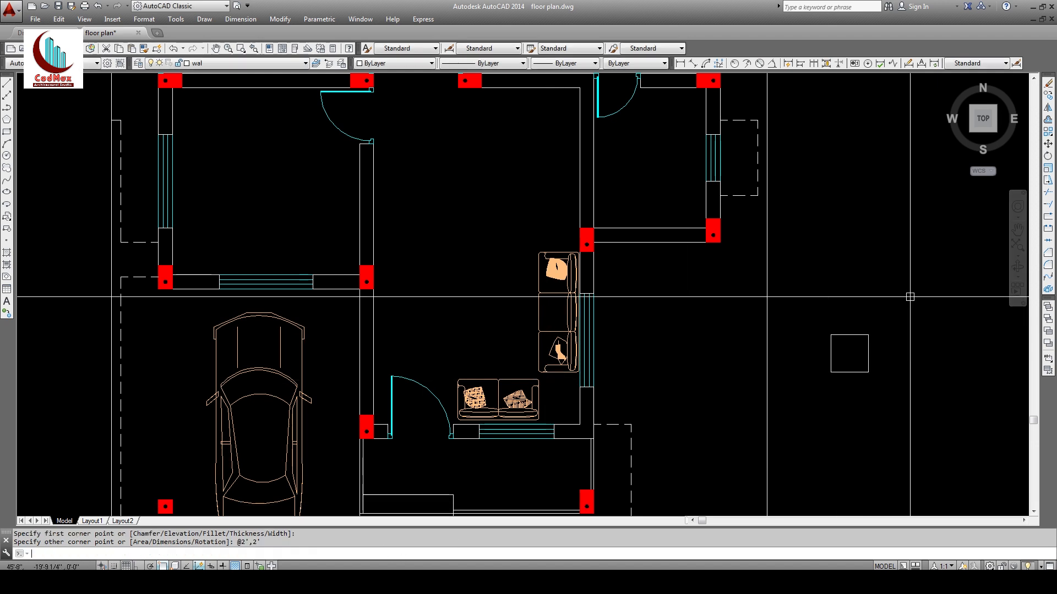
Step: Move the square into the corner where the two sofas meet
click(1047, 147)
click(944, 264)
click(850, 355)
key(Return)
click(847, 353)
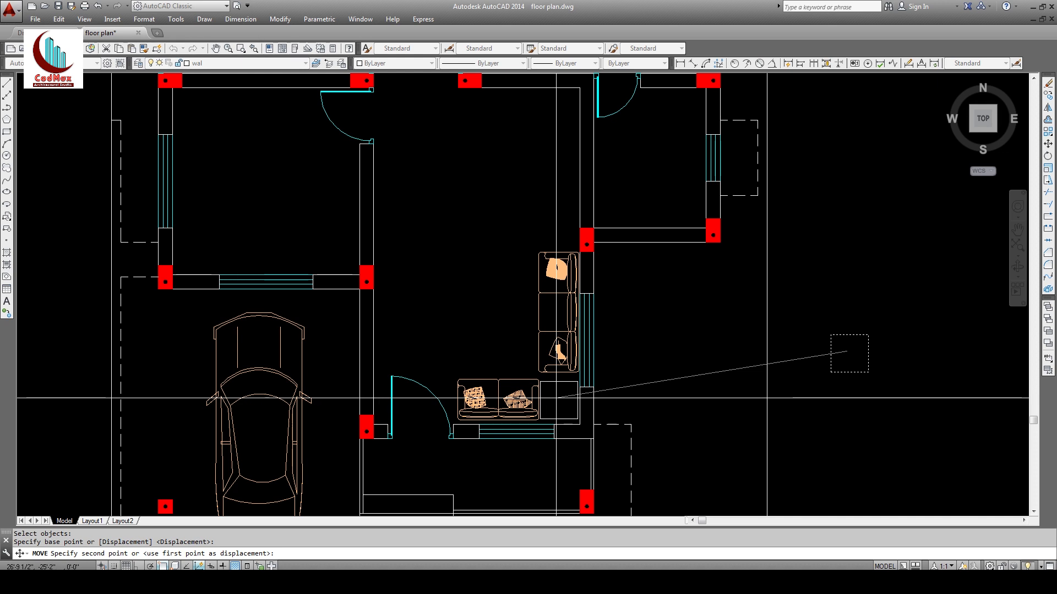
click(556, 396)
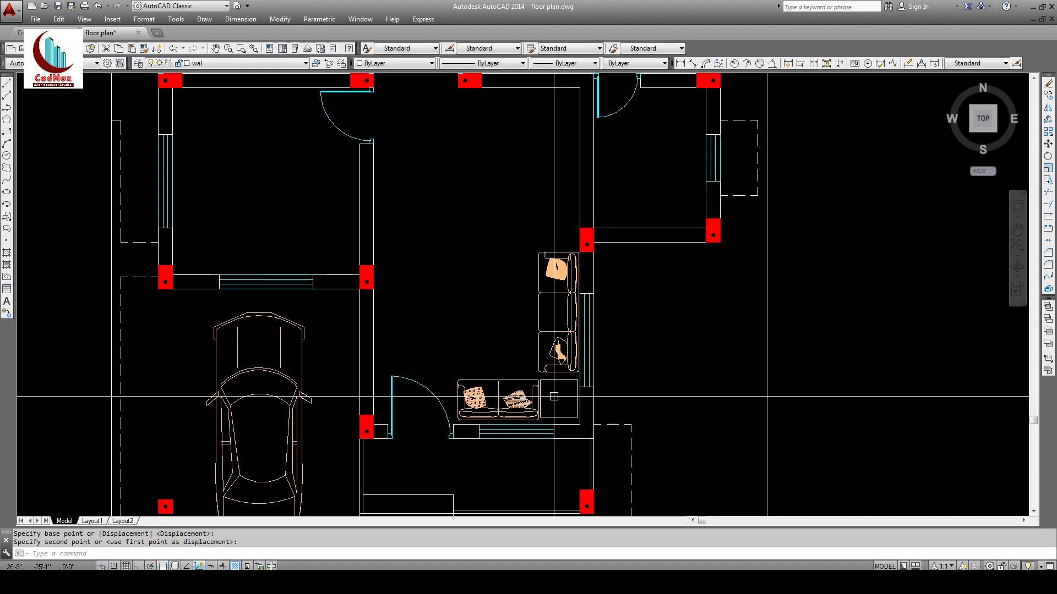
text(z)
key(Return)
click(335, 224)
click(652, 488)
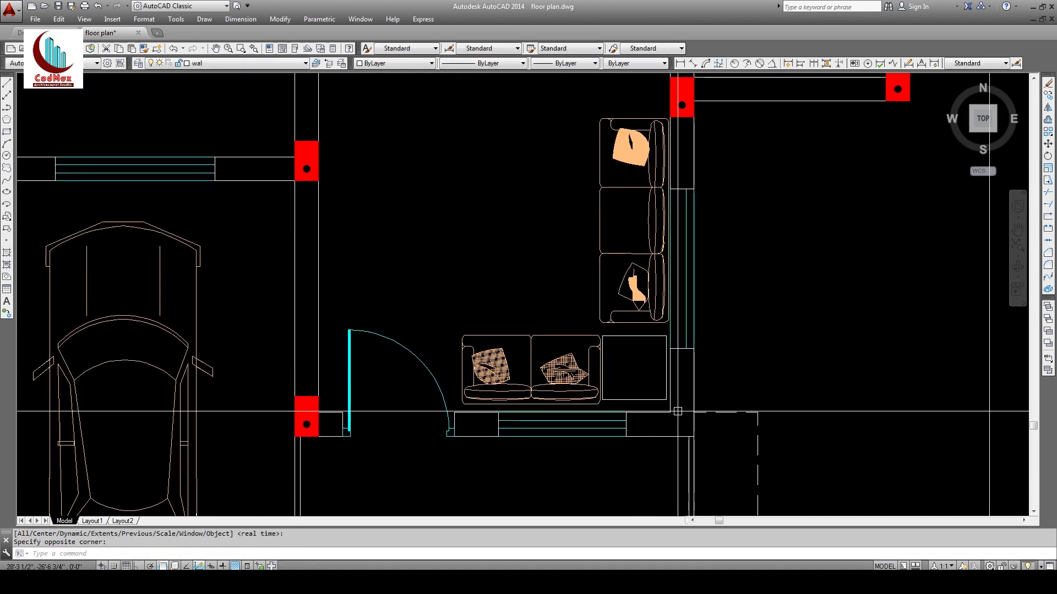
Step: Offset the table square 3 units inward and remove the outer square
click(1048, 121)
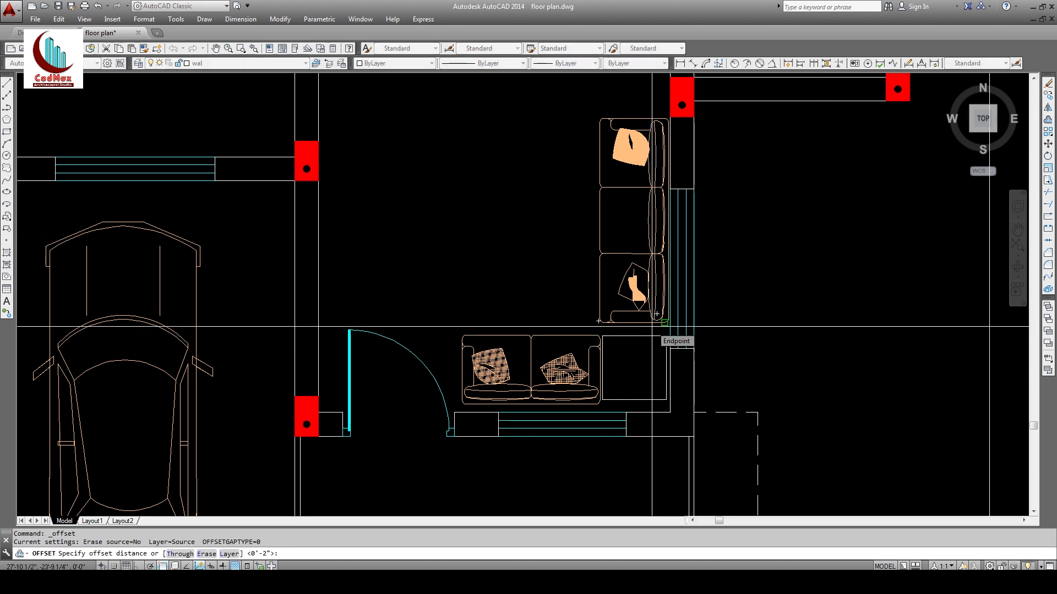
key(Return)
click(635, 341)
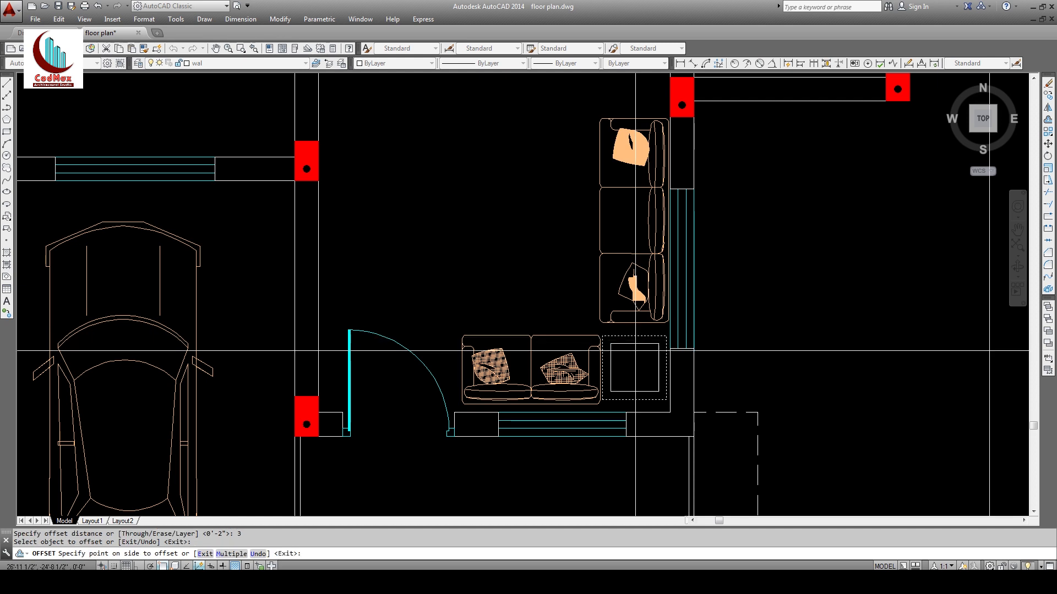
key(Return)
click(604, 355)
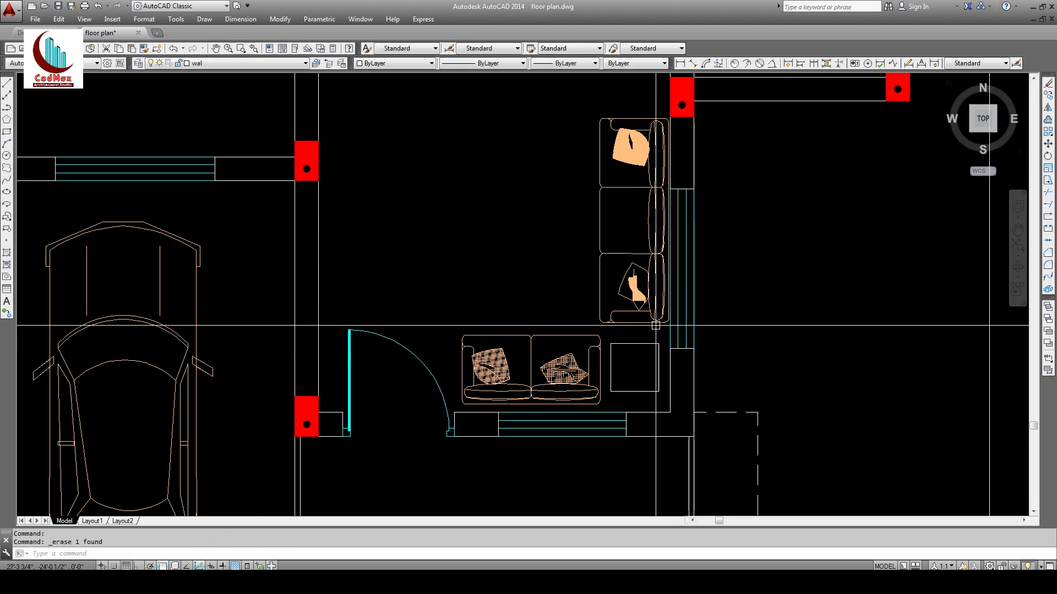
Step: Match the table to the sofa's orange style and pan up to the rooms above
click(157, 48)
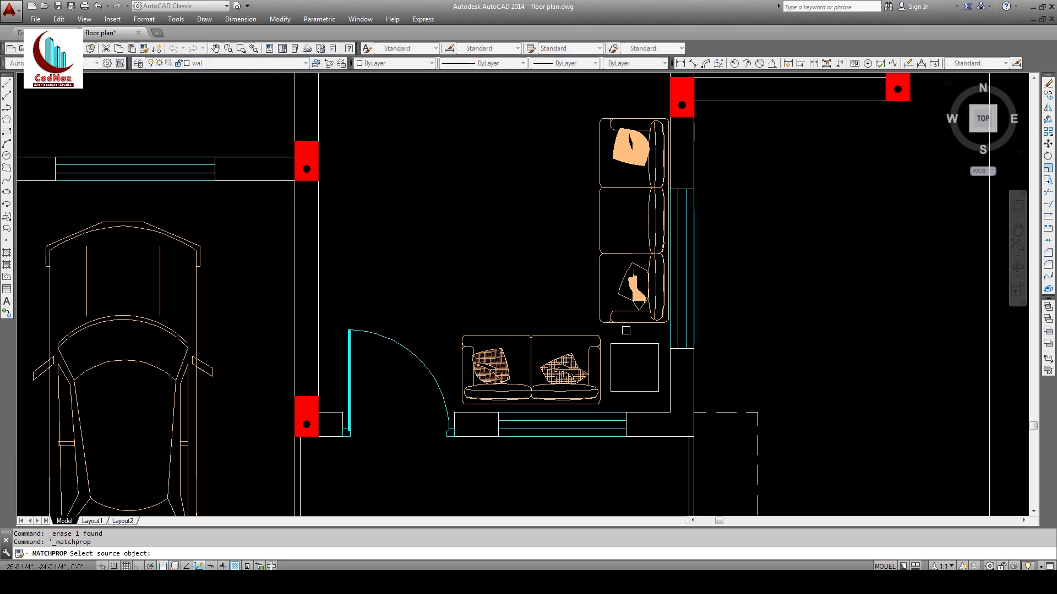
click(629, 324)
click(625, 343)
key(Return)
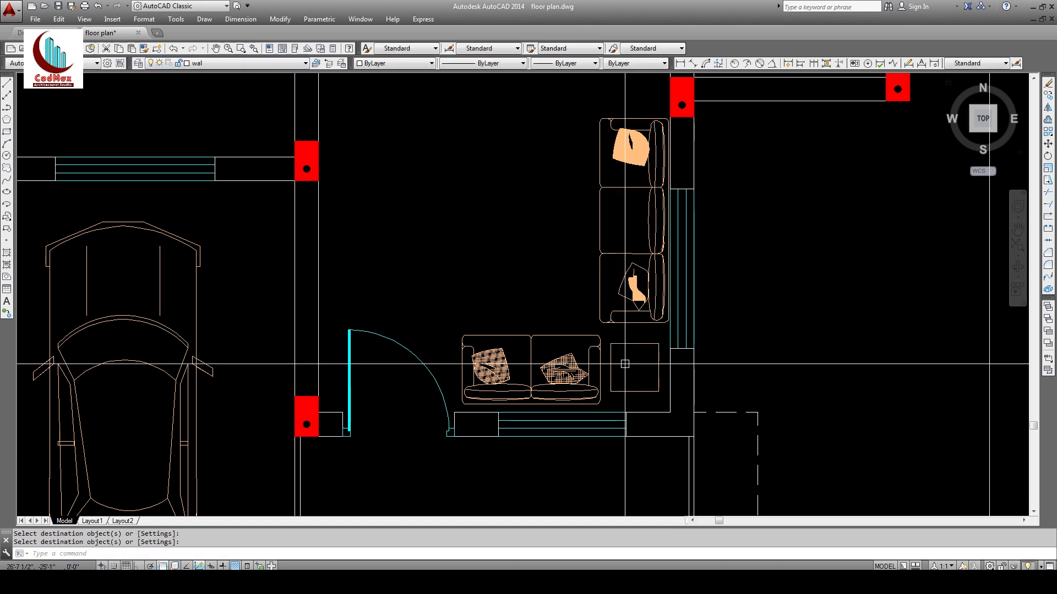
middle_drag(515, 315, 517, 396)
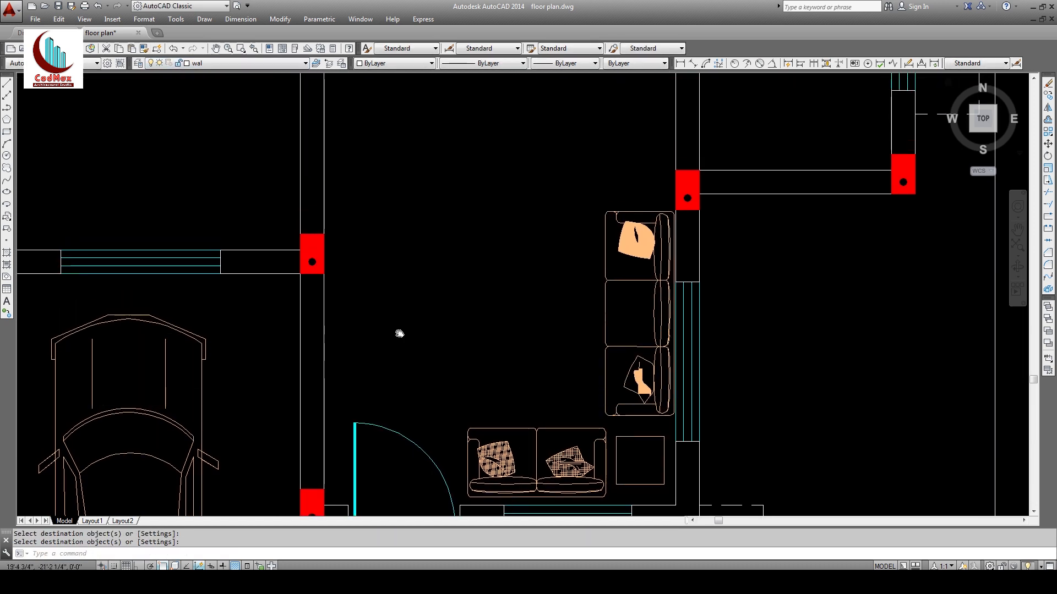
middle_drag(399, 332, 420, 394)
middle_drag(473, 278, 445, 350)
middle_drag(539, 267, 528, 385)
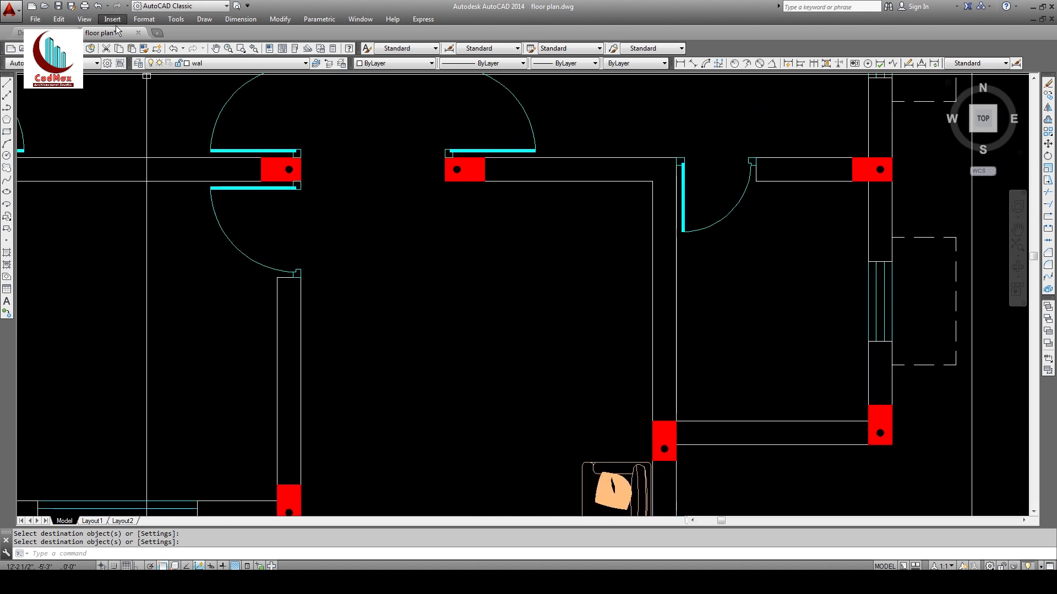
Step: Insert the dining table.dwg block into the drawing
click(115, 22)
click(122, 33)
click(560, 222)
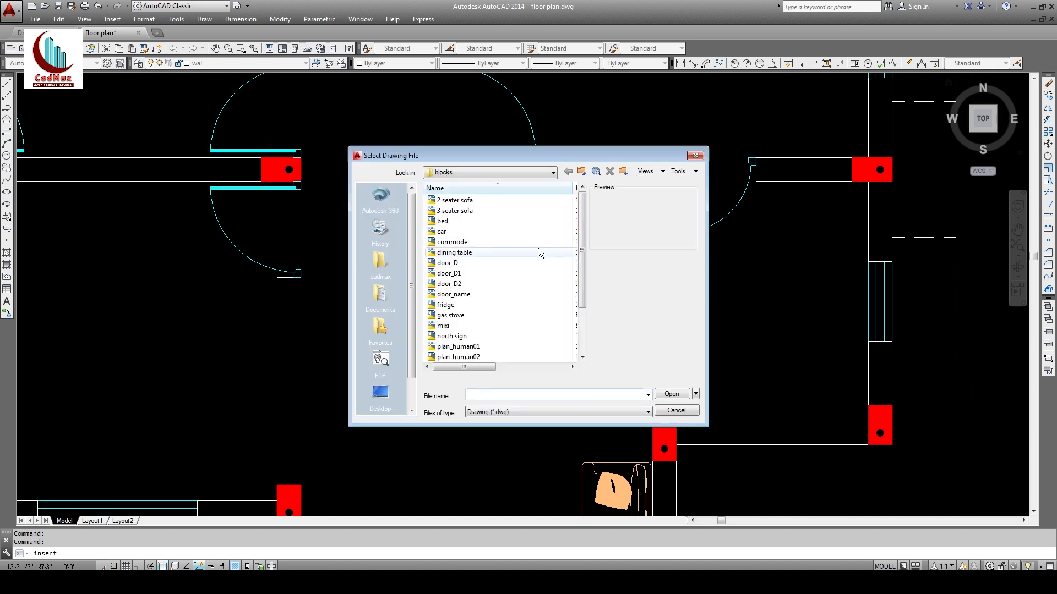
click(455, 252)
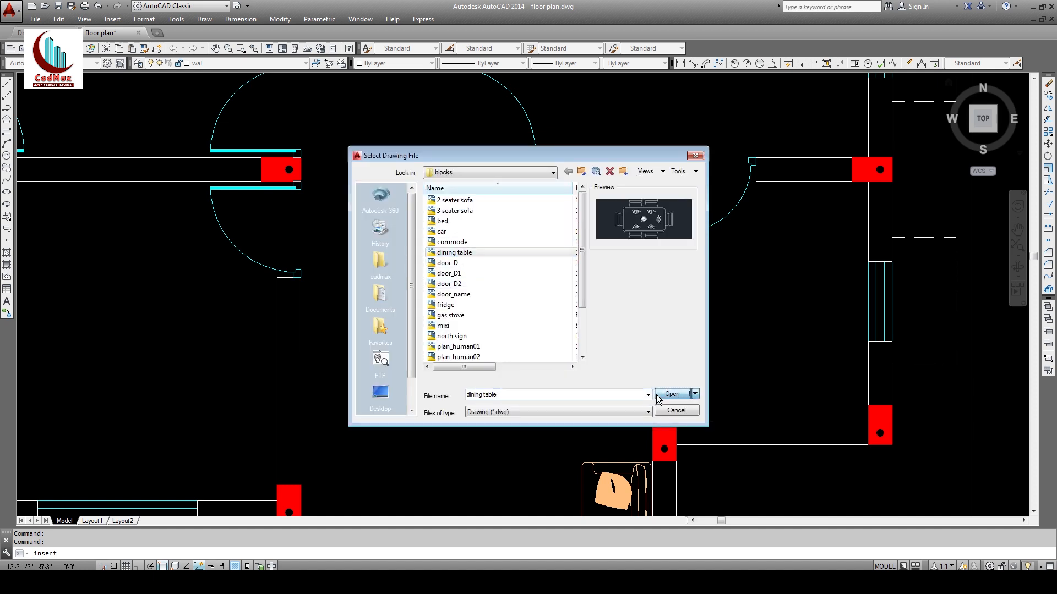
click(659, 396)
click(546, 359)
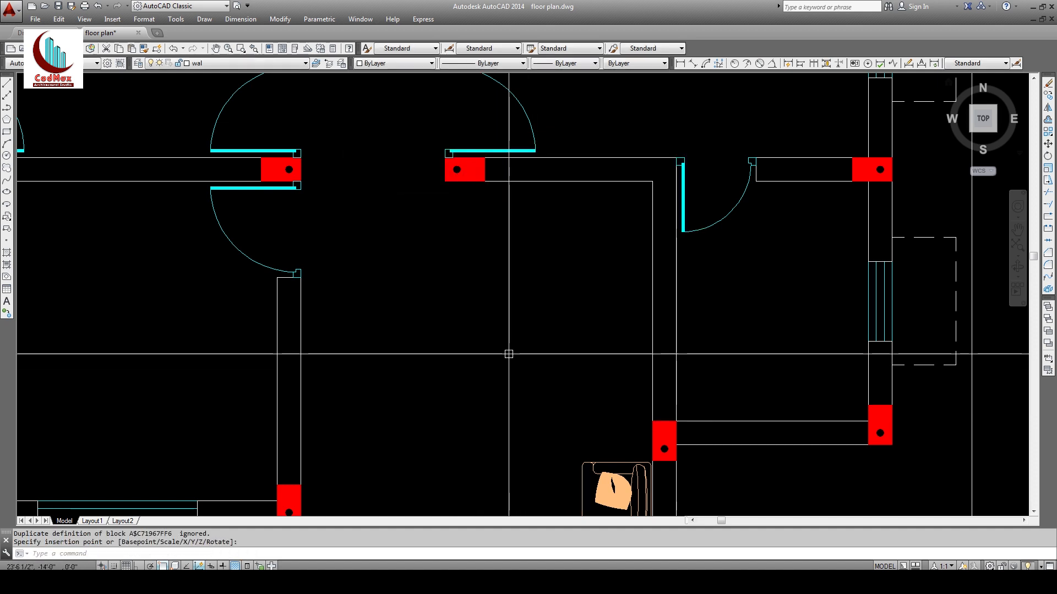
scroll(507, 354, down, 8)
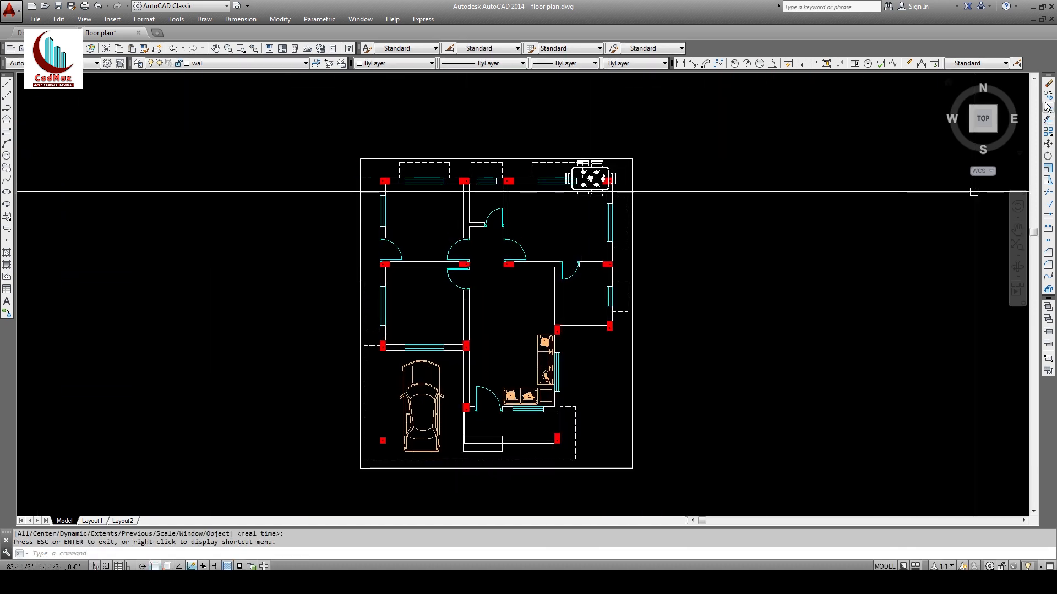
Step: Move the dining table into the central room beside the sofas
click(1048, 144)
click(592, 176)
key(Return)
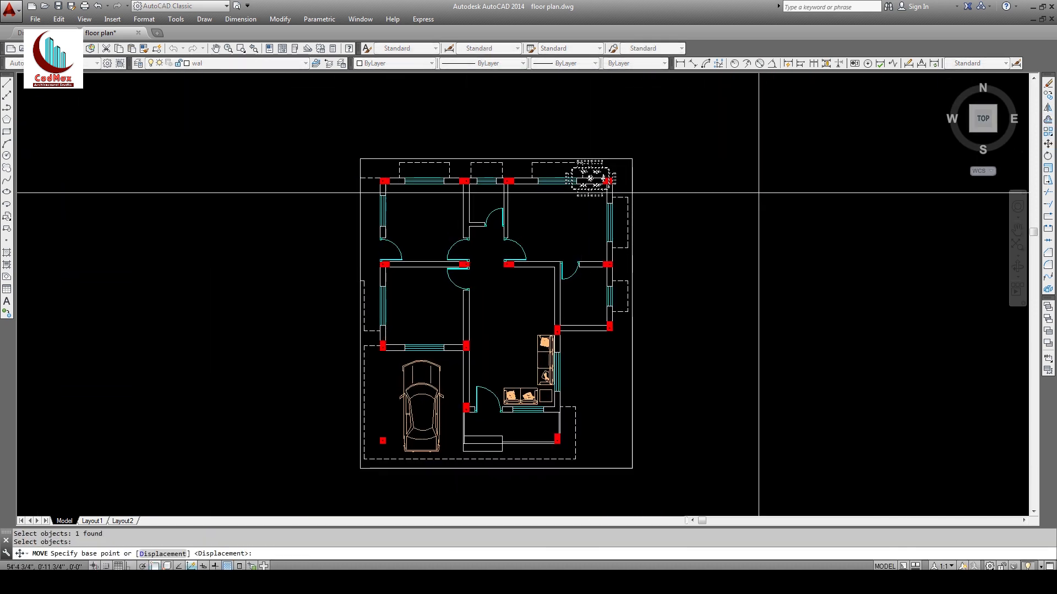
click(819, 207)
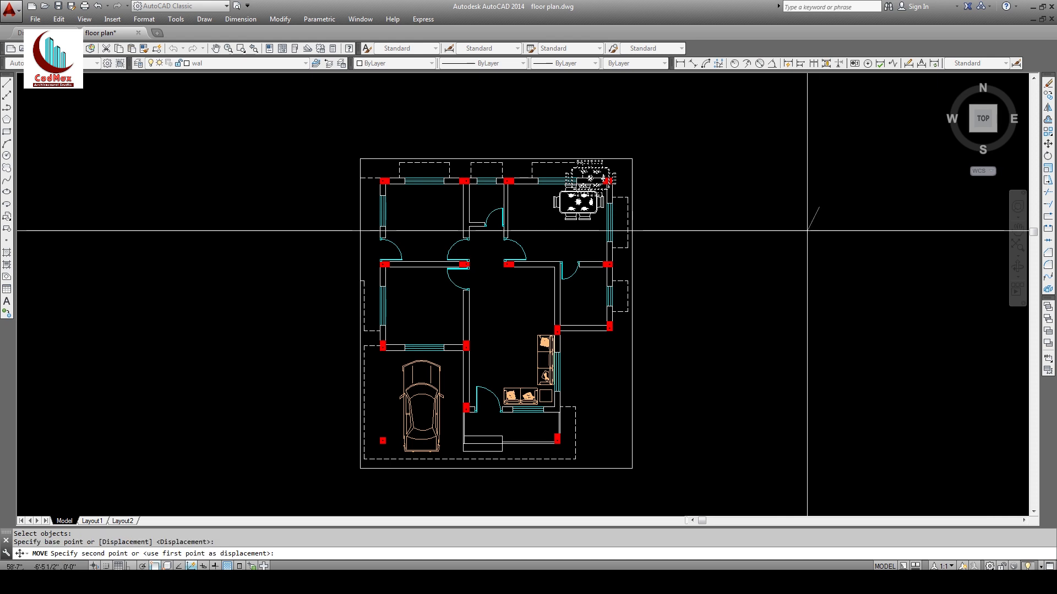
click(752, 326)
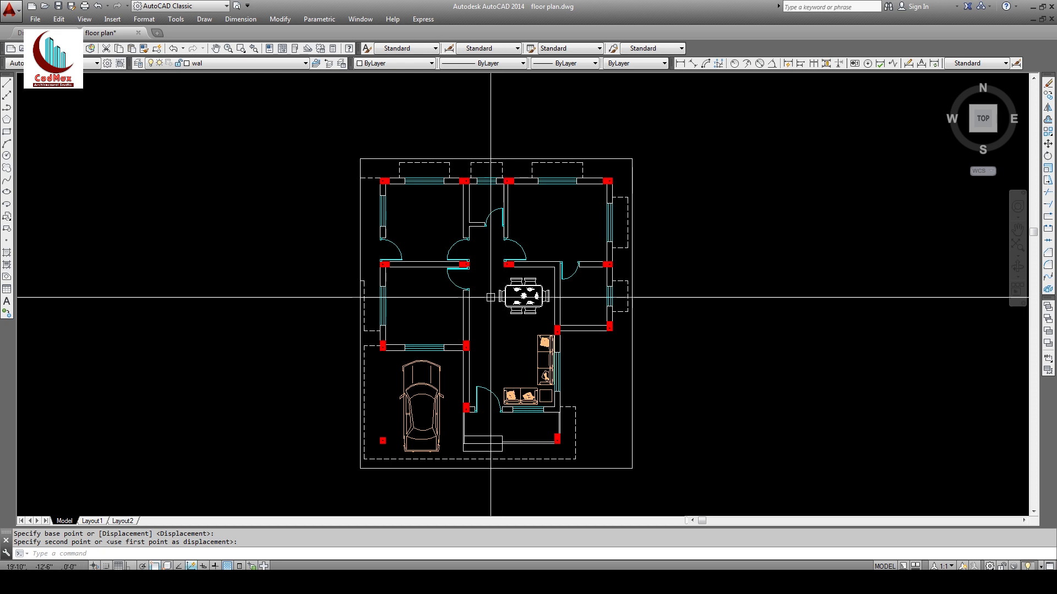
click(523, 290)
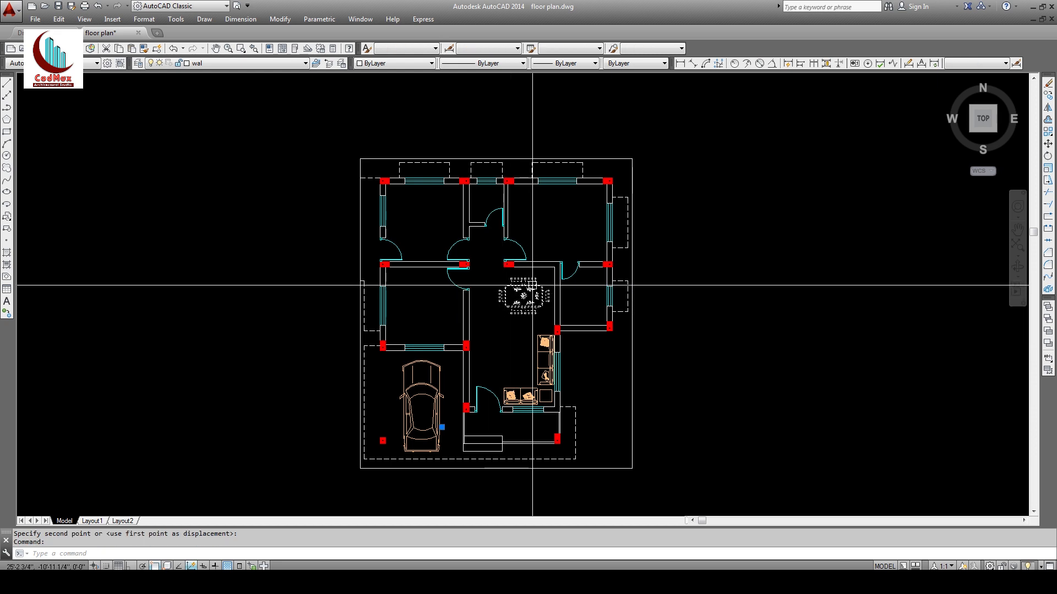
key(Escape)
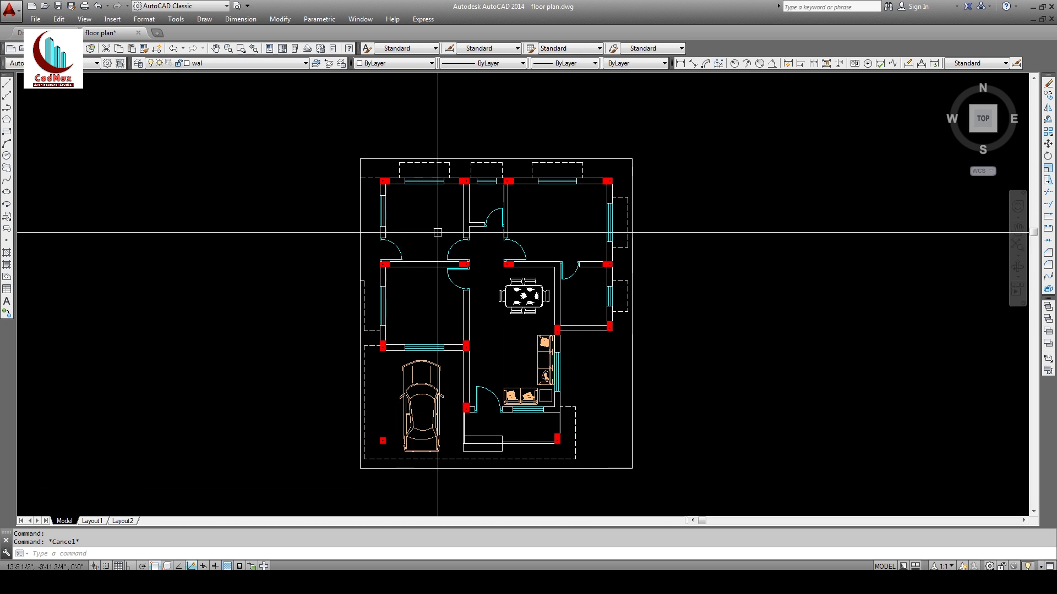
click(234, 63)
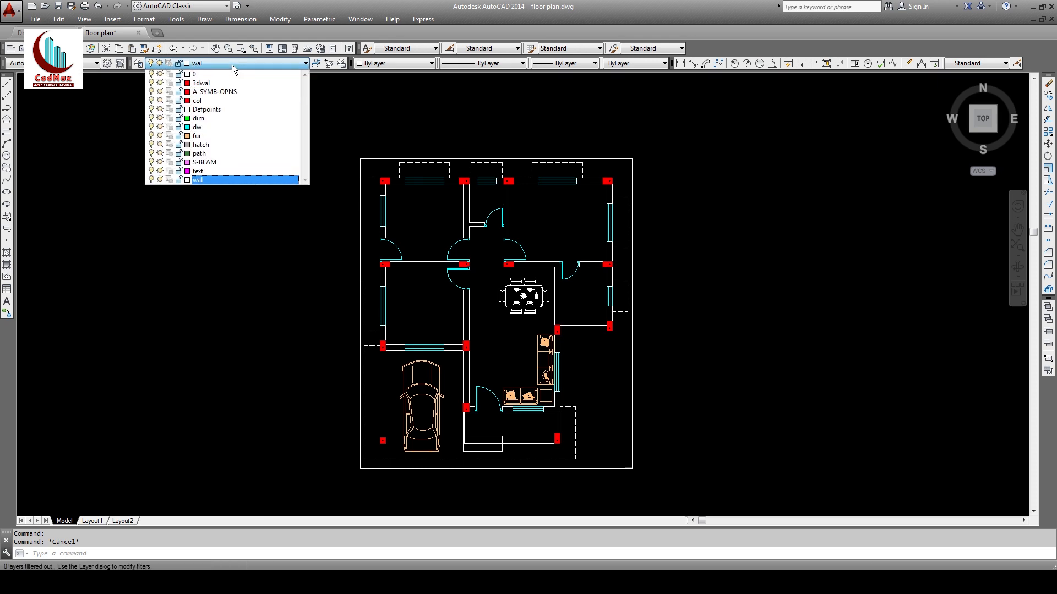
Step: Make fur the current layer and insert the bed.dwg block just right of the plan
click(207, 137)
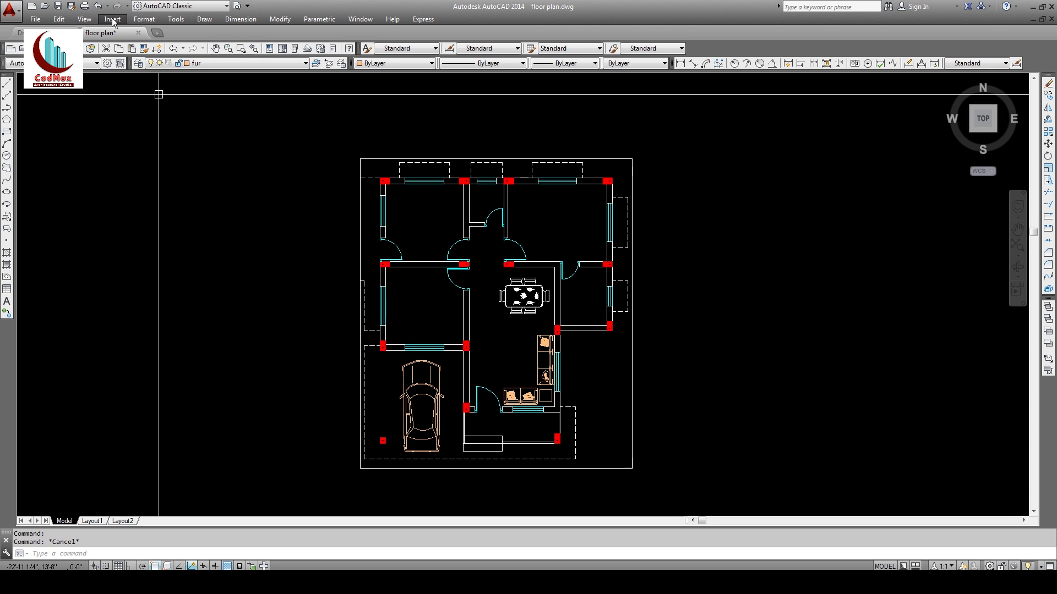
click(112, 19)
click(122, 31)
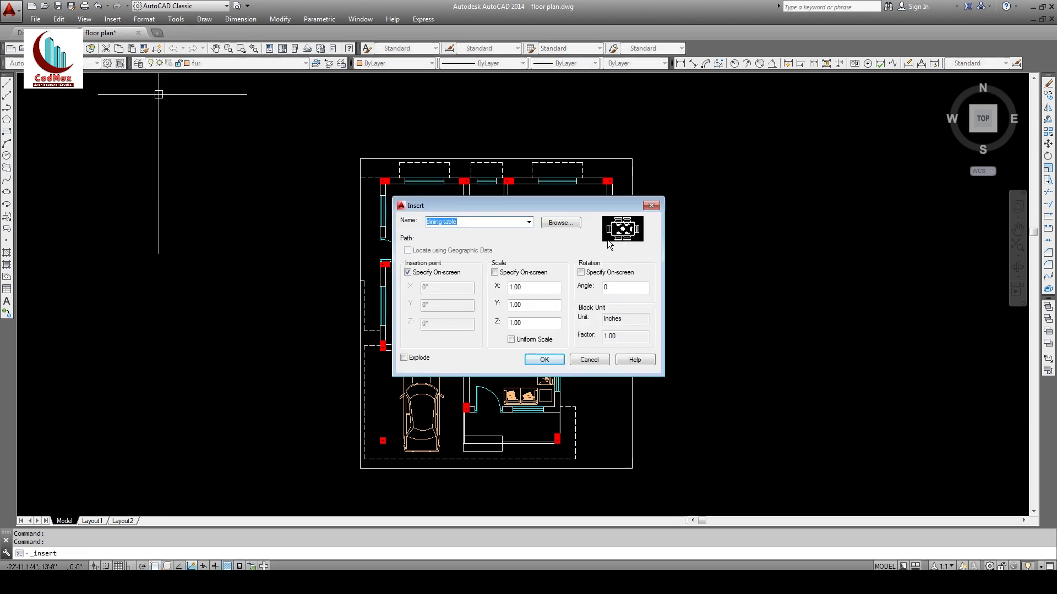
click(557, 224)
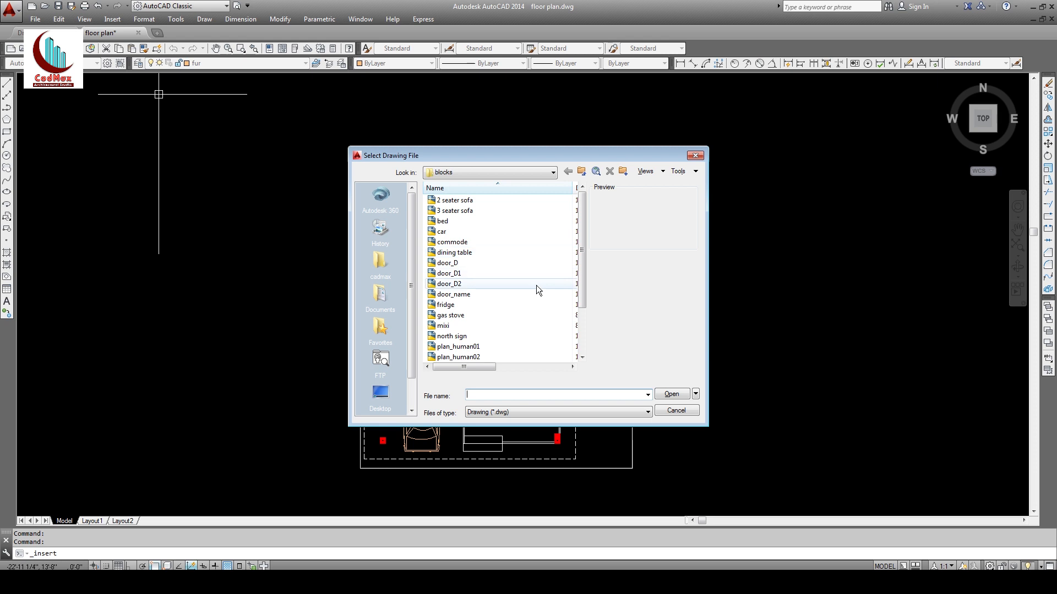
click(443, 222)
click(669, 395)
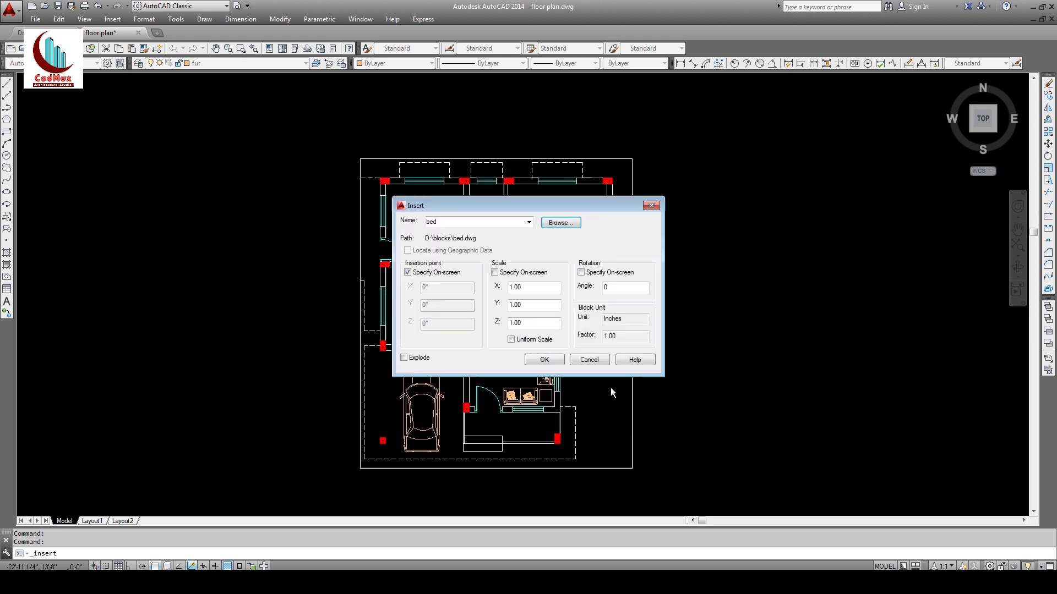
click(533, 359)
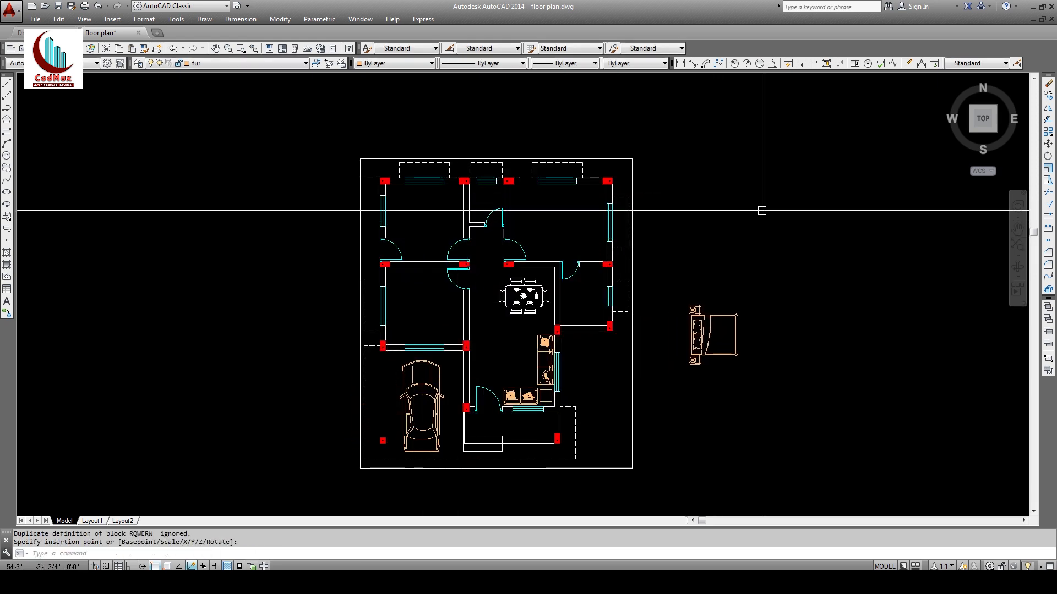
click(699, 335)
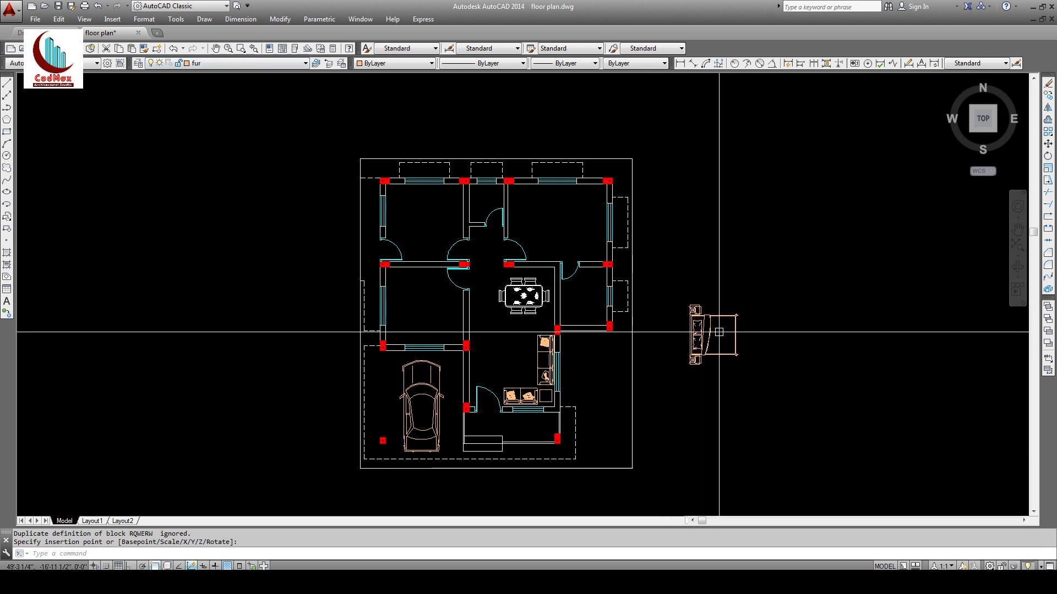
key(Escape)
key(Escape)
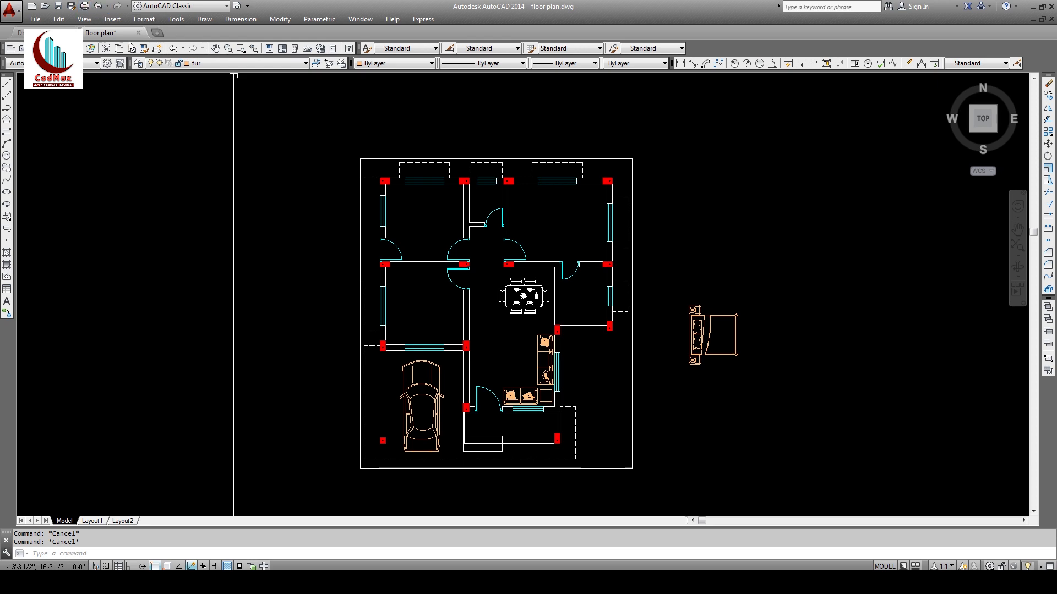
click(146, 49)
Step: Give the dining table the sofa's colour and copy the bed for the left bedroom
click(543, 344)
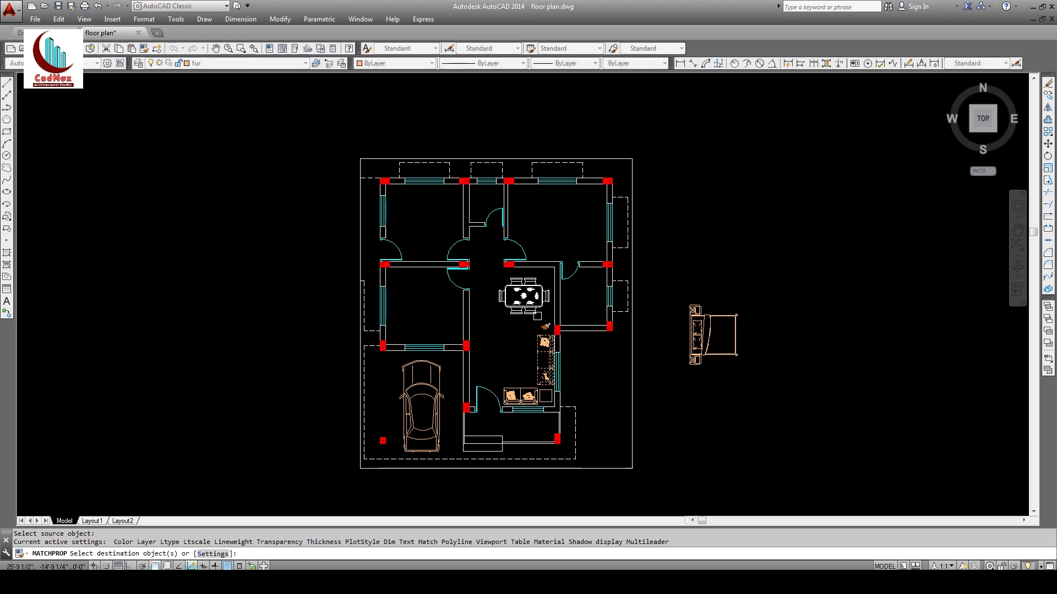
click(534, 309)
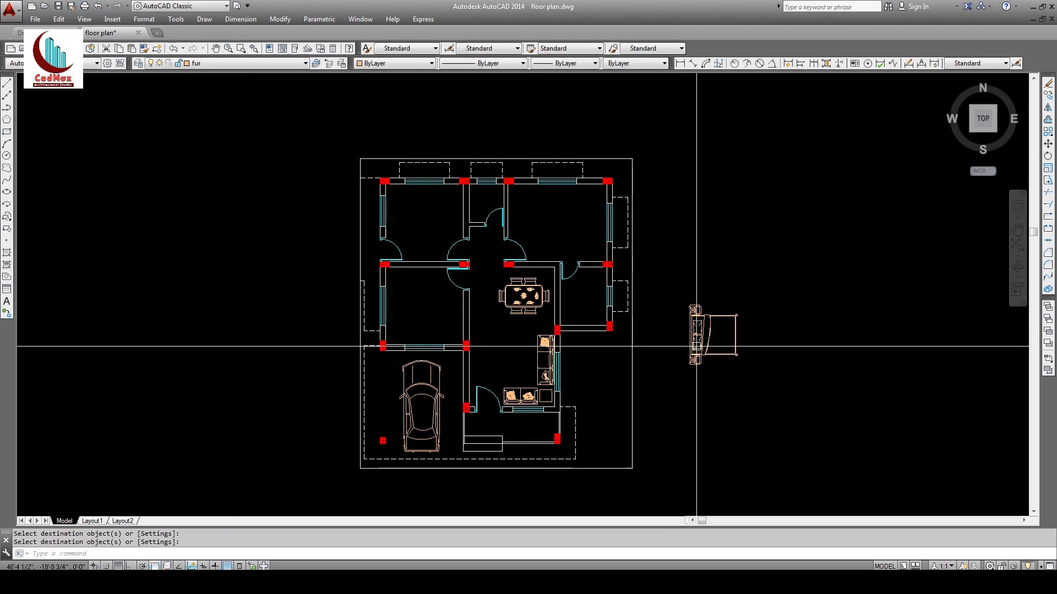
click(1048, 96)
click(781, 291)
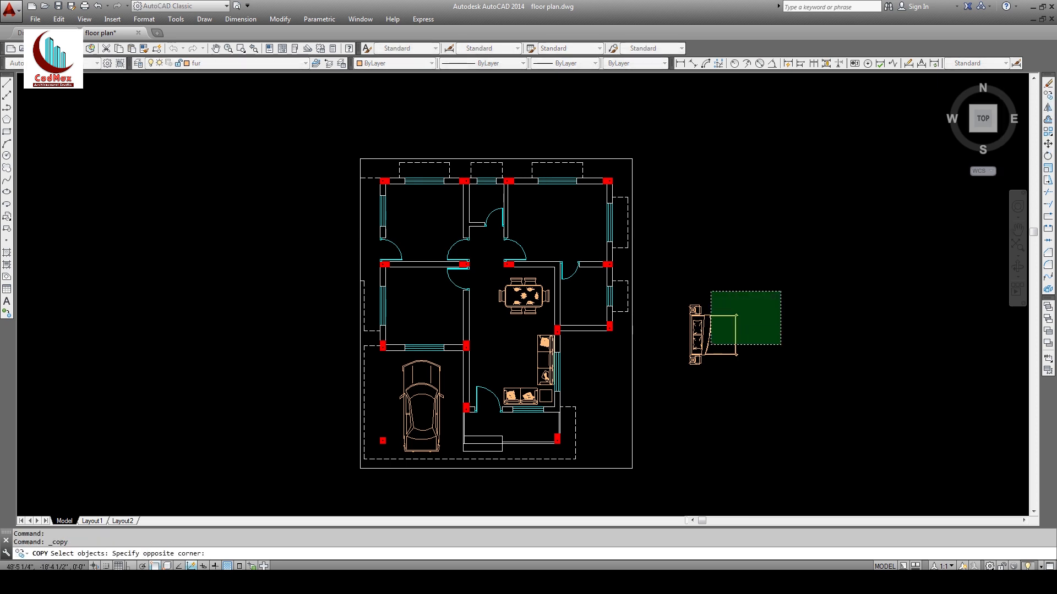
click(710, 346)
key(Return)
click(723, 337)
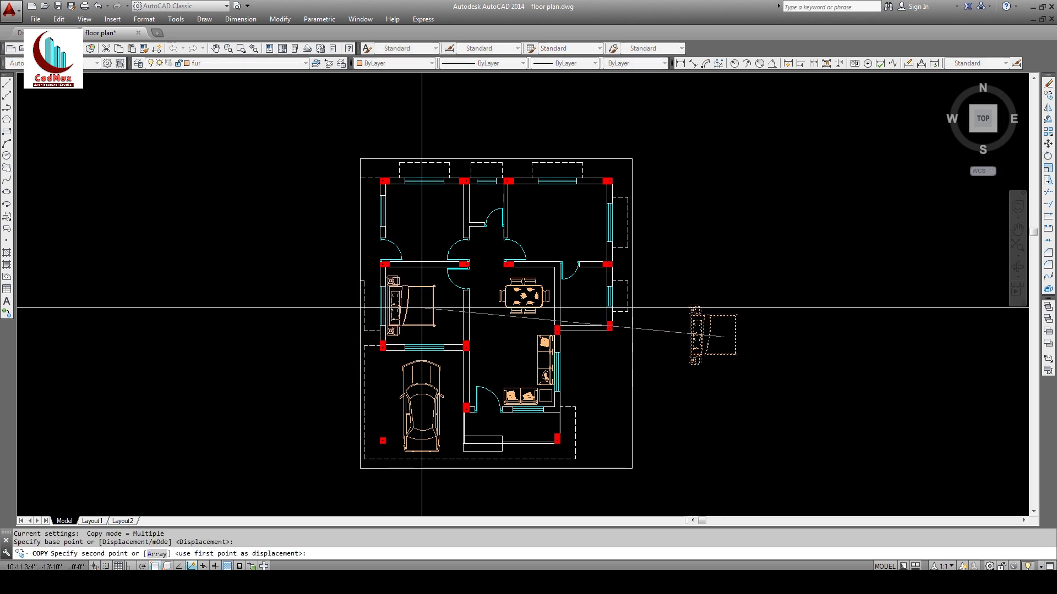
key(Escape)
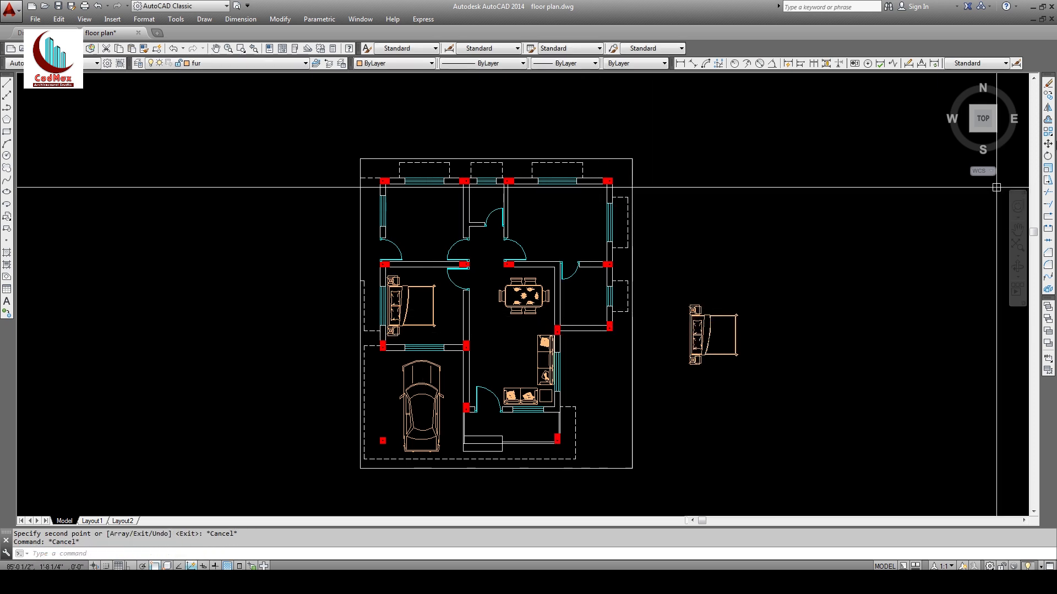
Step: Rotate the right-hand bed a quarter turn with Ortho on
click(1048, 160)
click(751, 293)
click(736, 308)
key(Return)
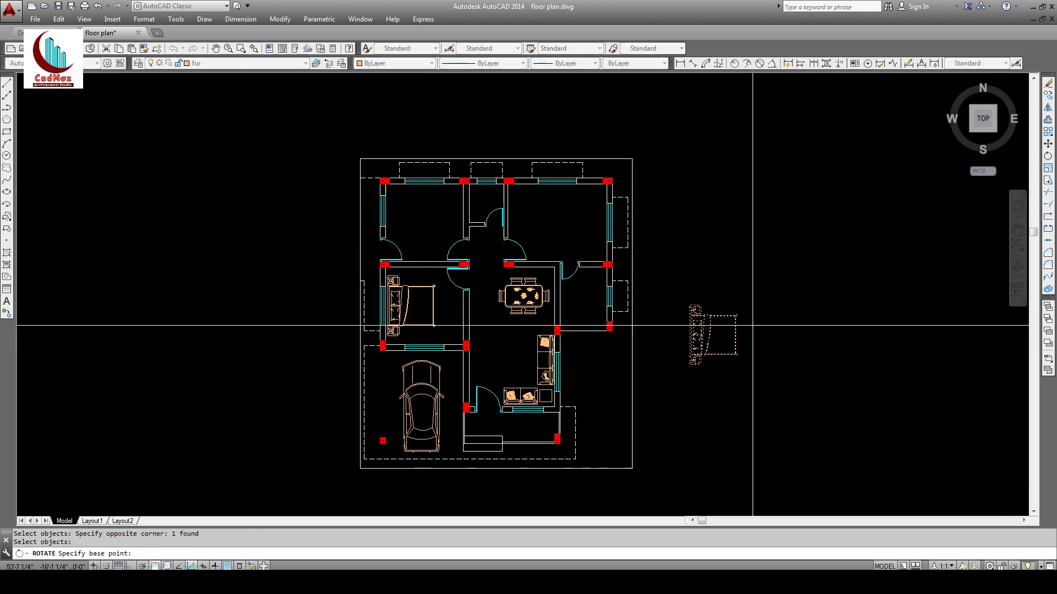
click(754, 324)
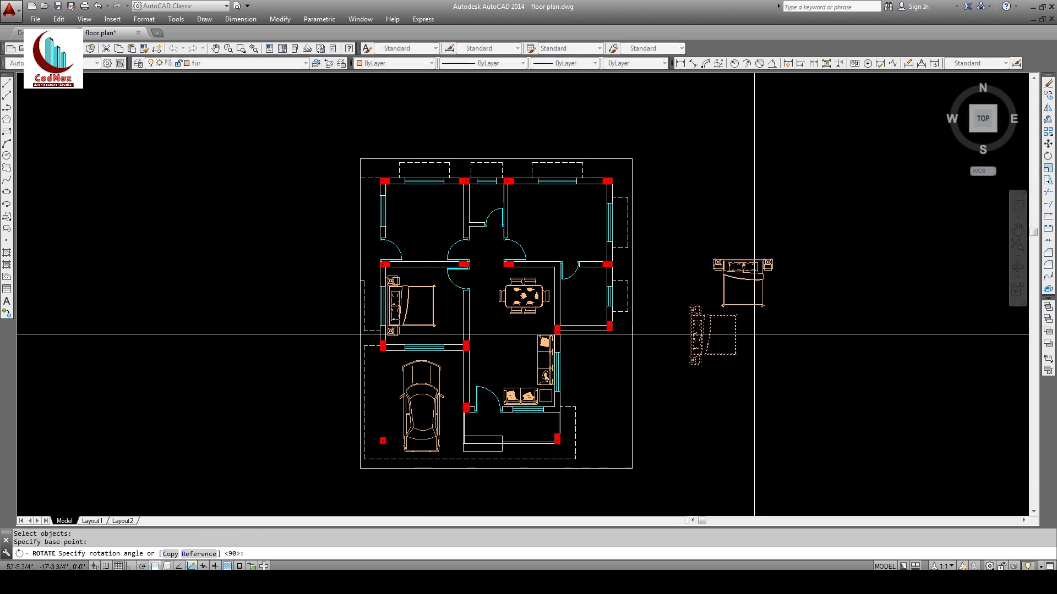
key(F8)
click(748, 365)
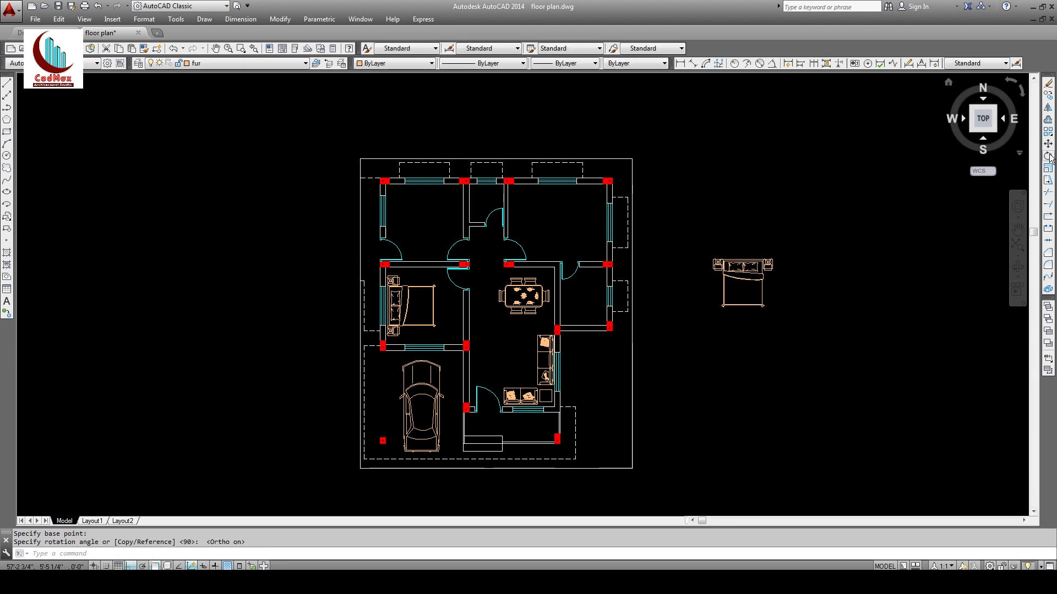
click(886, 231)
key(Escape)
key(Escape)
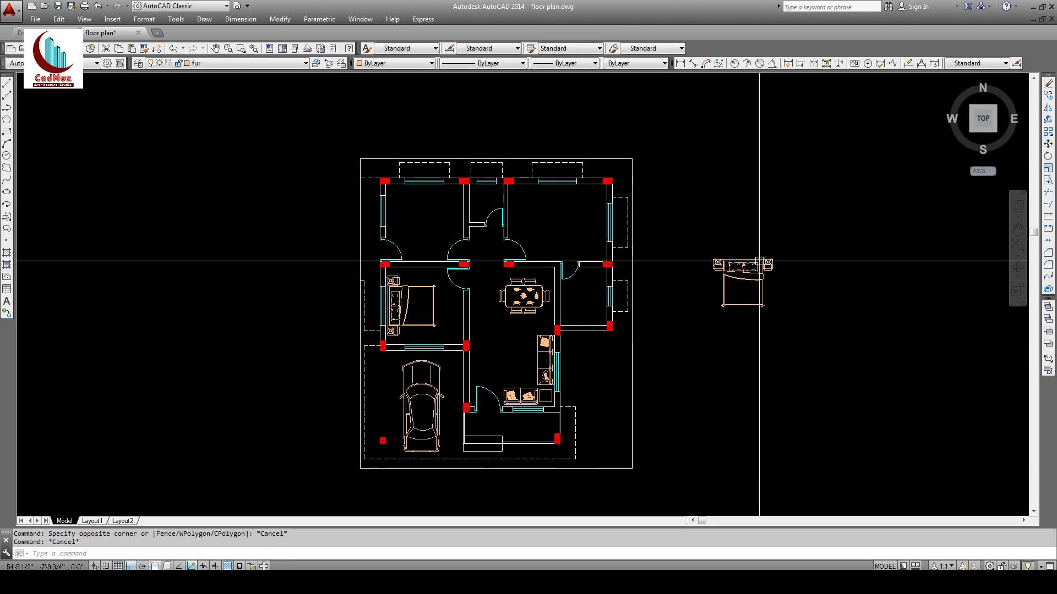
Step: Move the rotated bed with Ortho off against the upper-right bedroom's top wall
click(1047, 144)
click(737, 270)
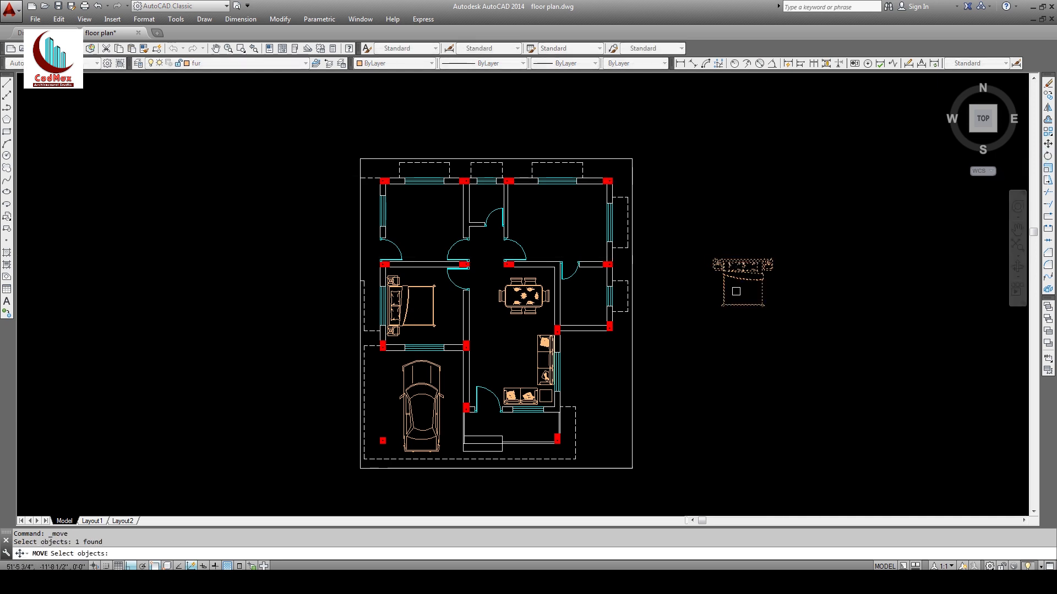
click(750, 247)
click(616, 292)
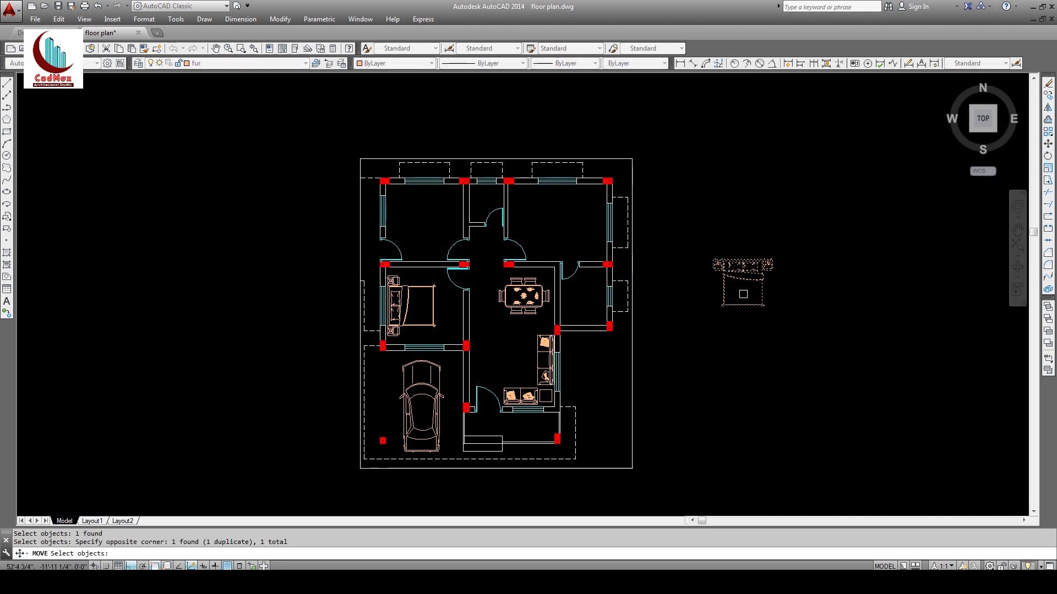
key(Return)
click(747, 290)
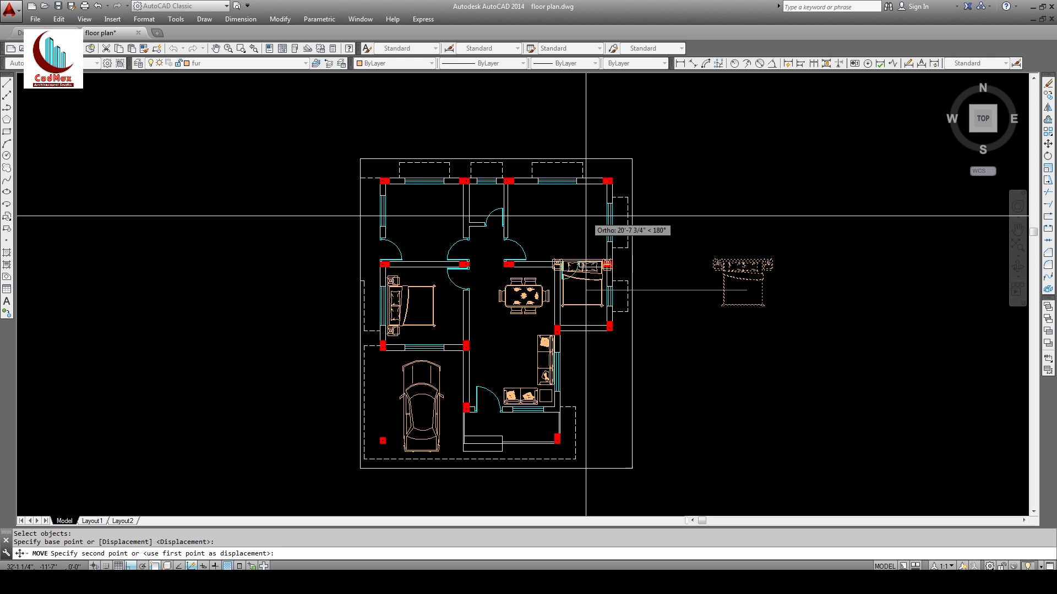
key(F8)
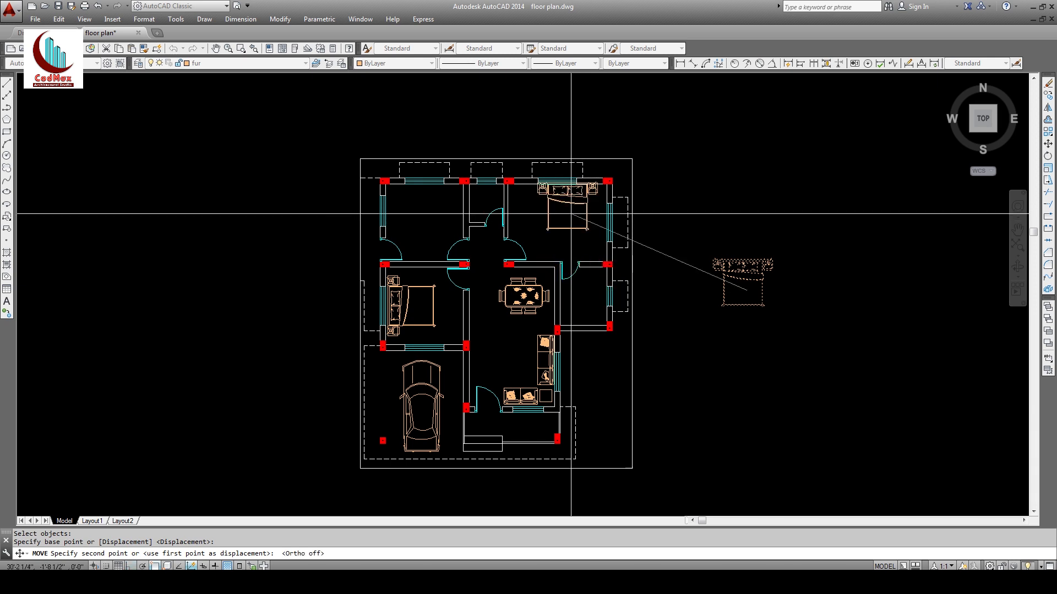
click(570, 218)
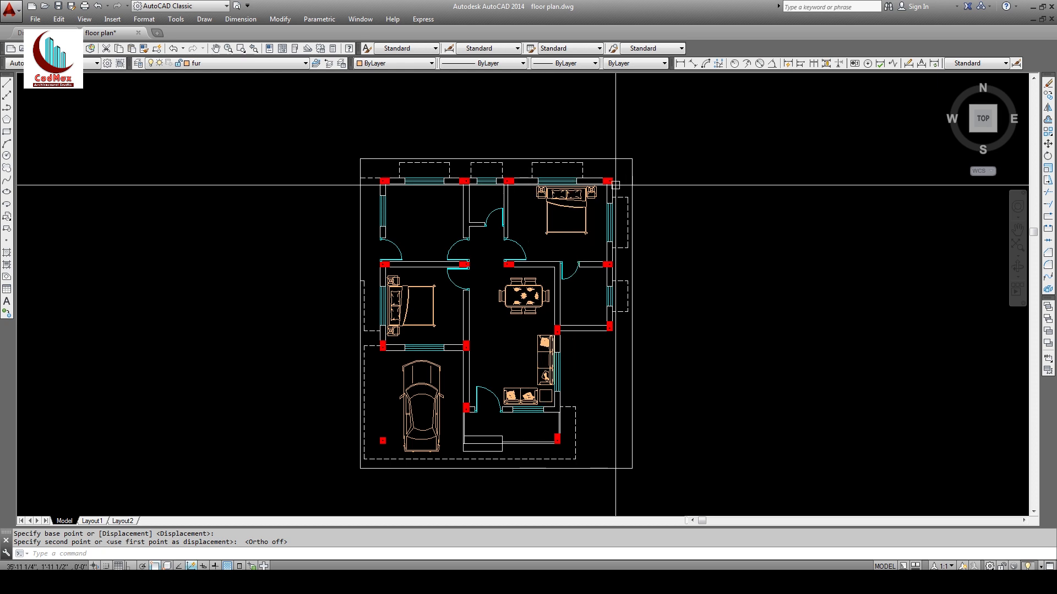
Step: Zoom in on the upper-right bedroom
text(z)
key(Return)
click(482, 150)
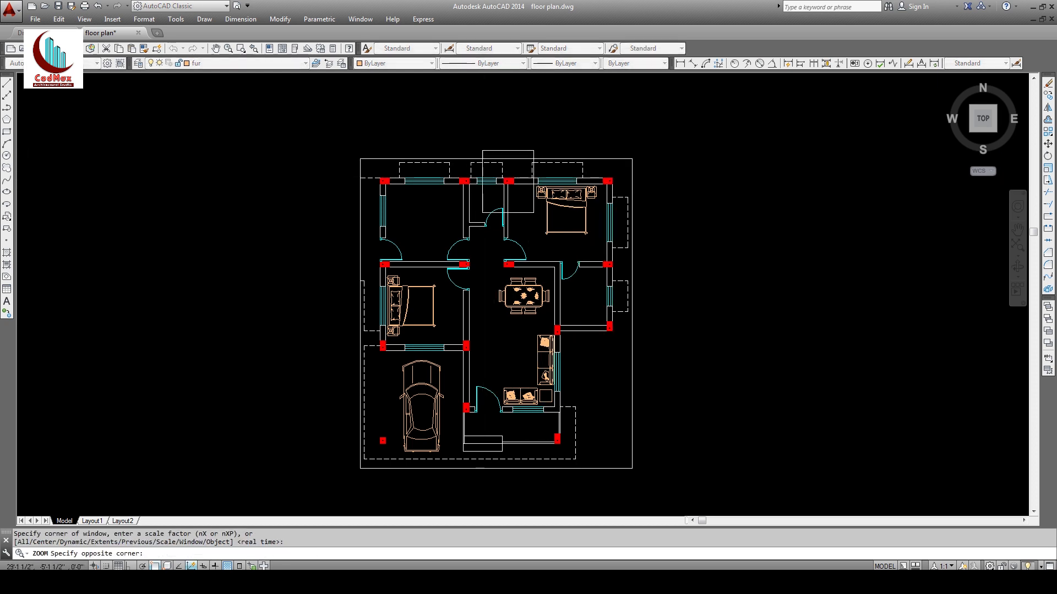
click(632, 277)
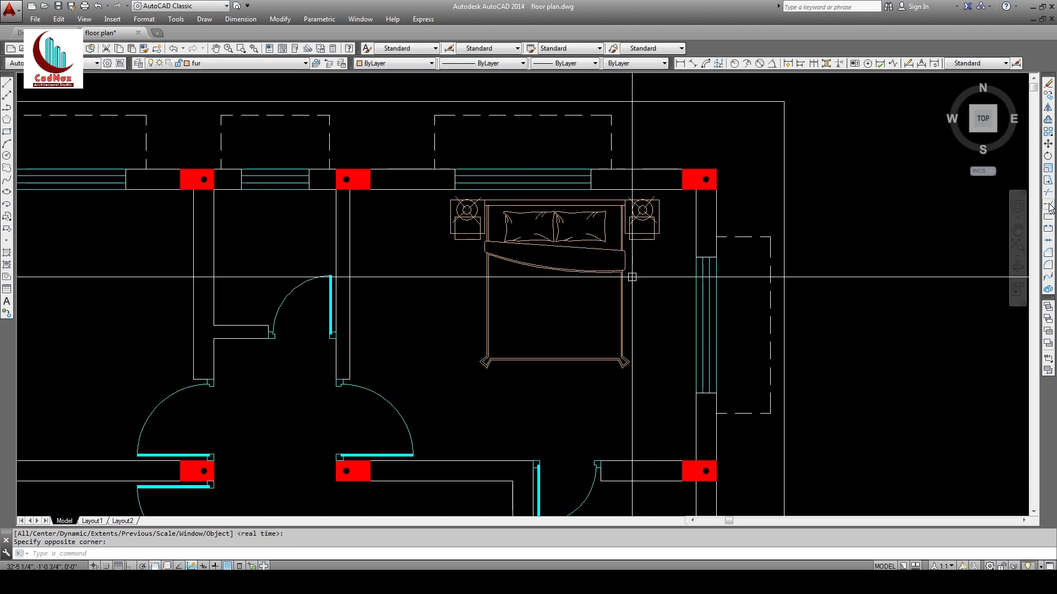
Step: Stretch the top window 2' to the right, then undo it
click(1048, 182)
click(628, 112)
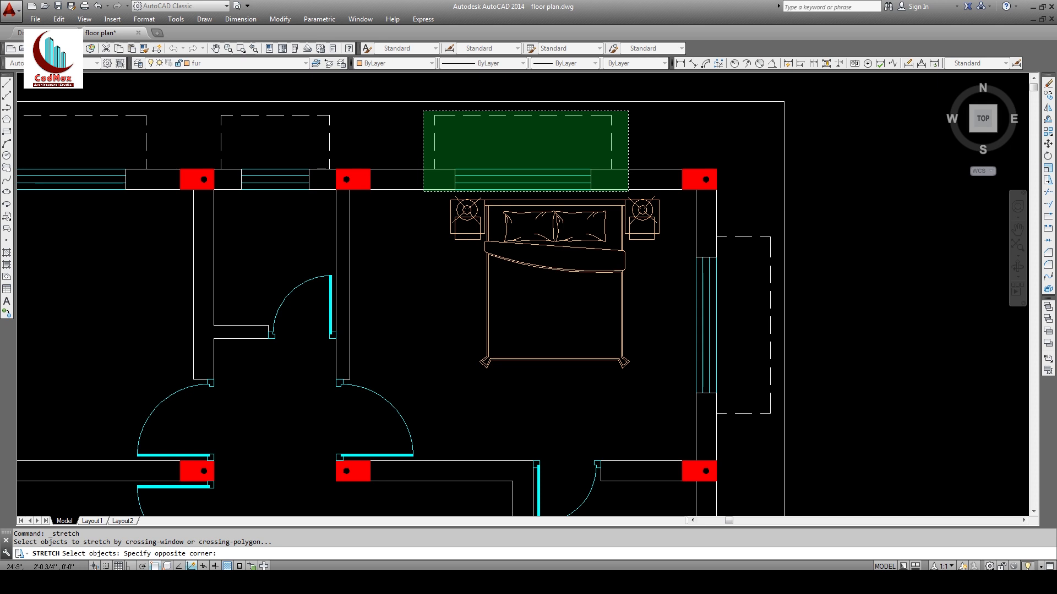
key(Return)
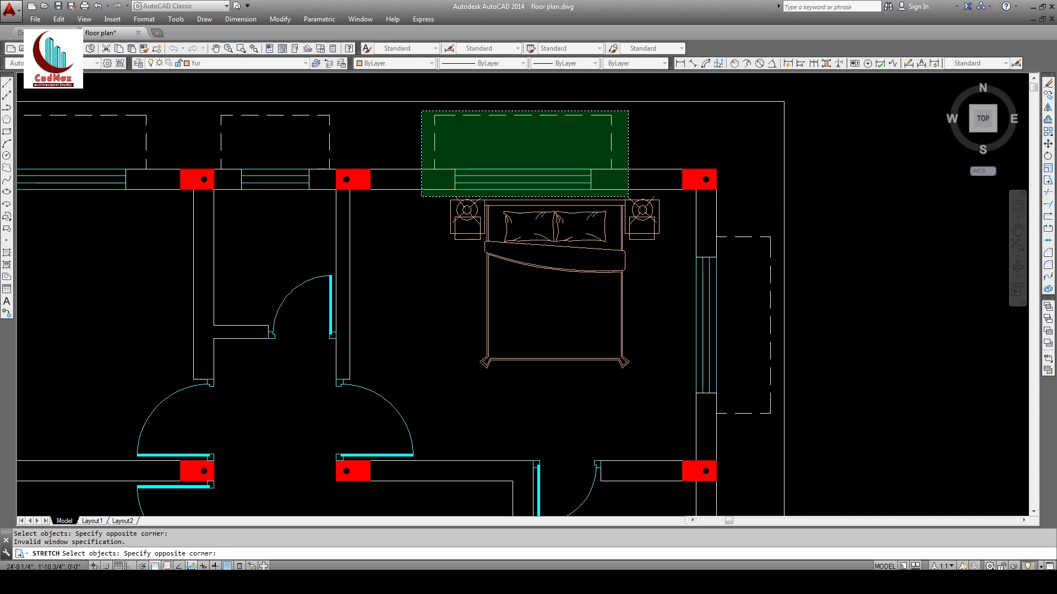
click(422, 195)
key(Return)
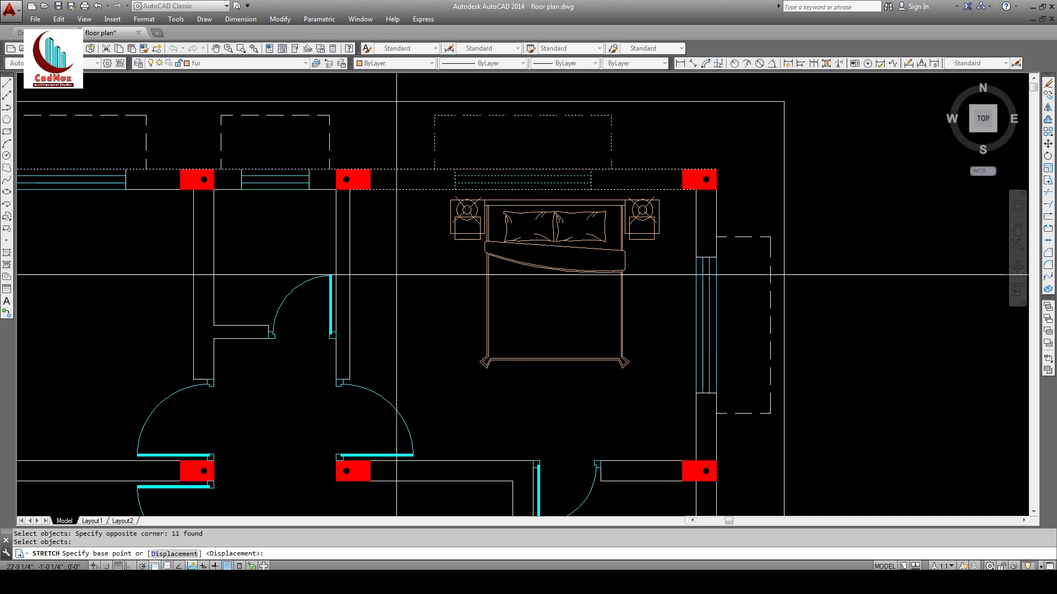
click(390, 287)
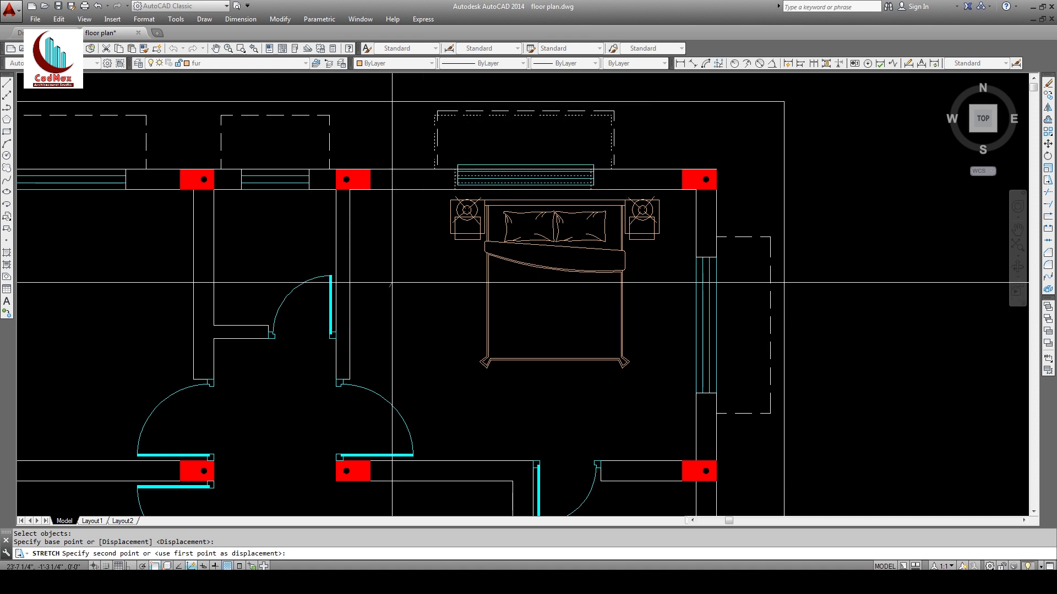
key(F8)
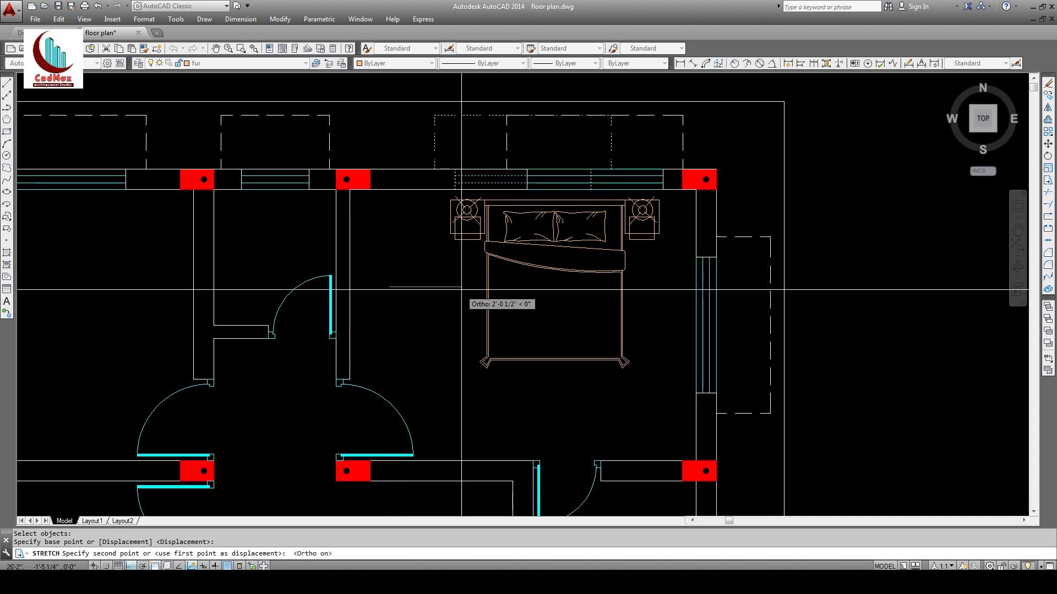
text(2')
key(Return)
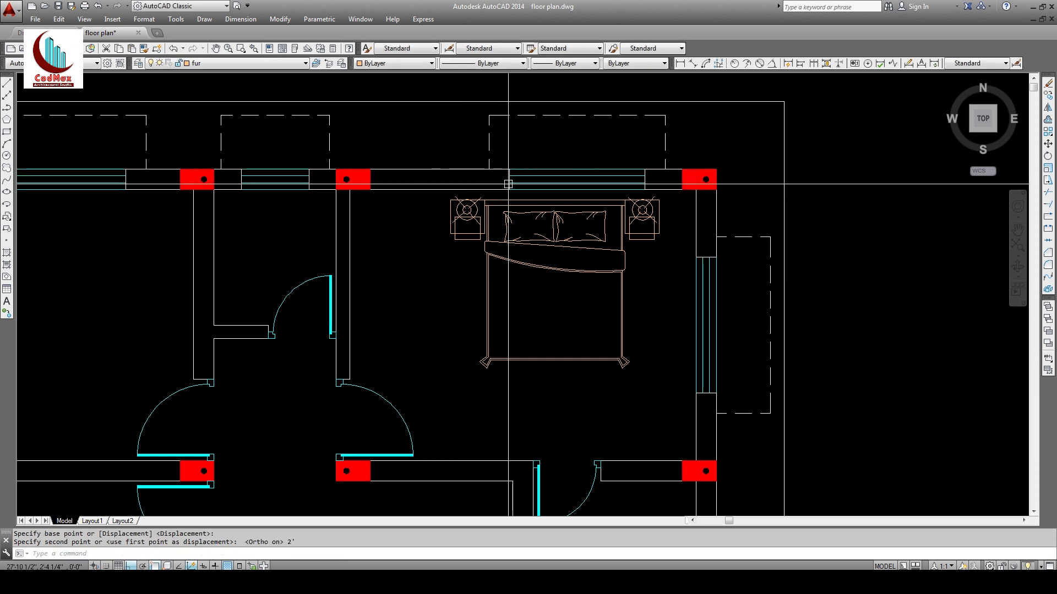
text(u)
key(Return)
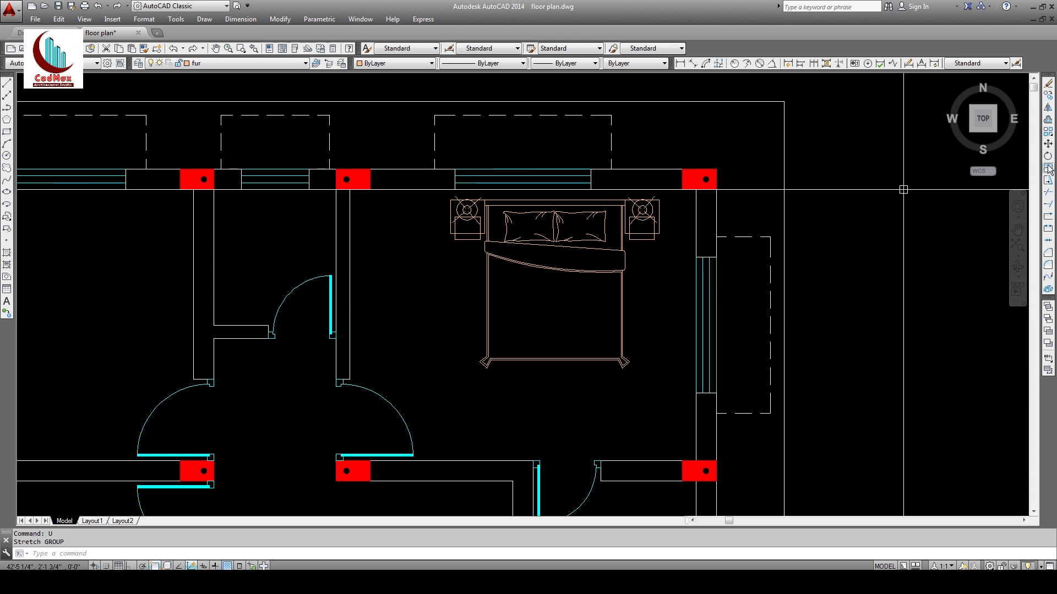
Step: Stretch the top window and its wall lines 1' to the right with Ortho on
click(1047, 182)
click(624, 109)
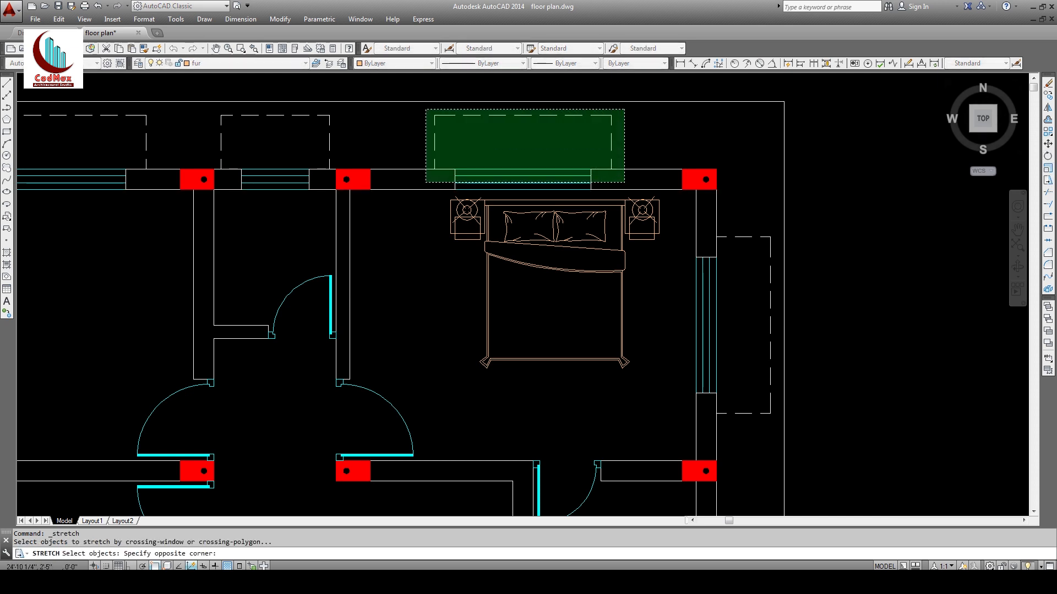
click(433, 191)
key(Return)
click(420, 255)
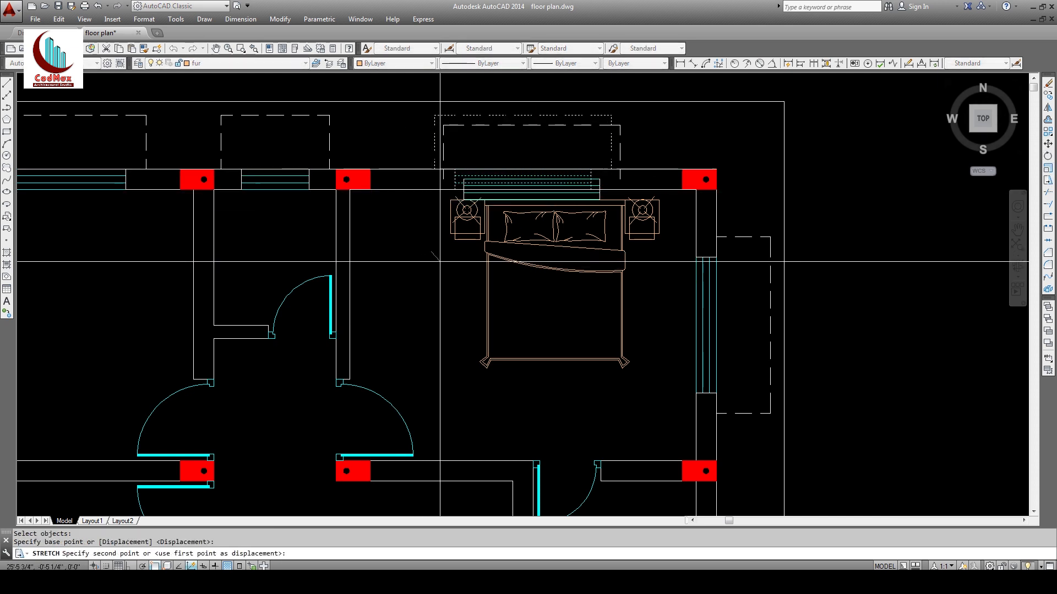
key(F8)
text(1')
key(Return)
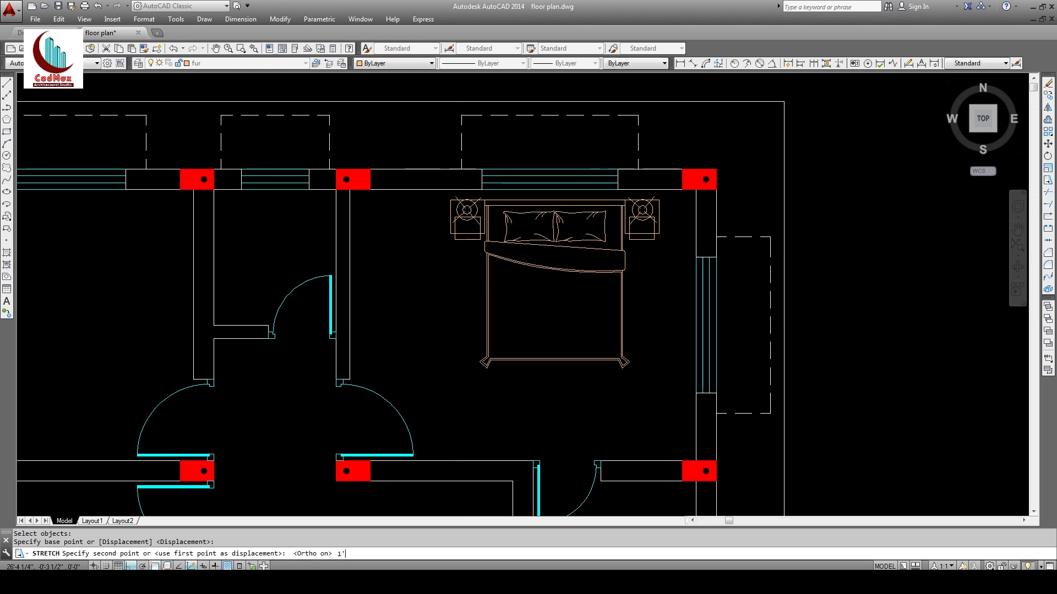
Step: Move the bed up closer to the top wall
middle_drag(536, 336, 538, 307)
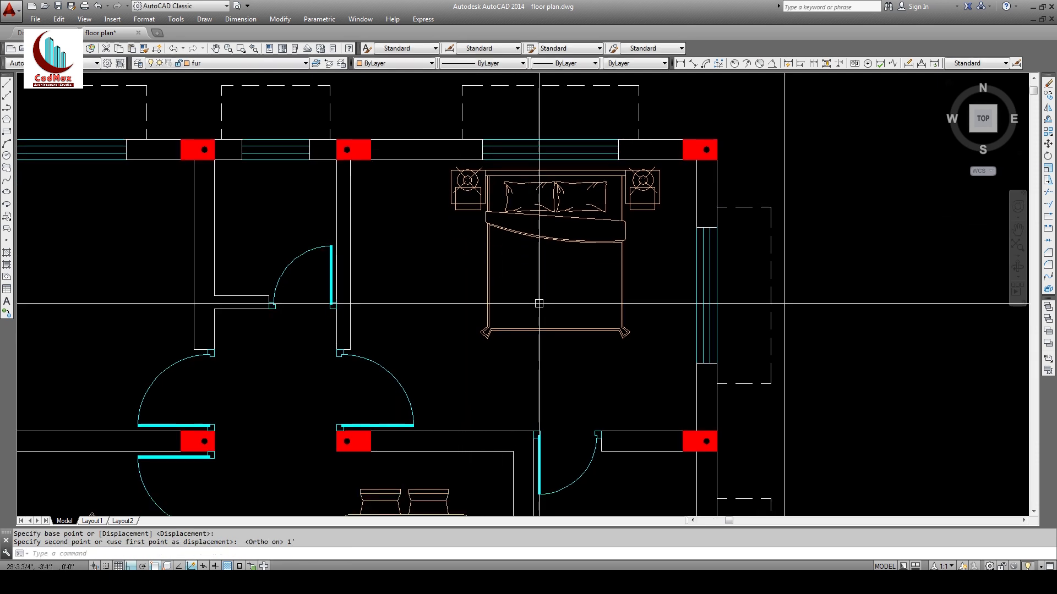
click(1048, 143)
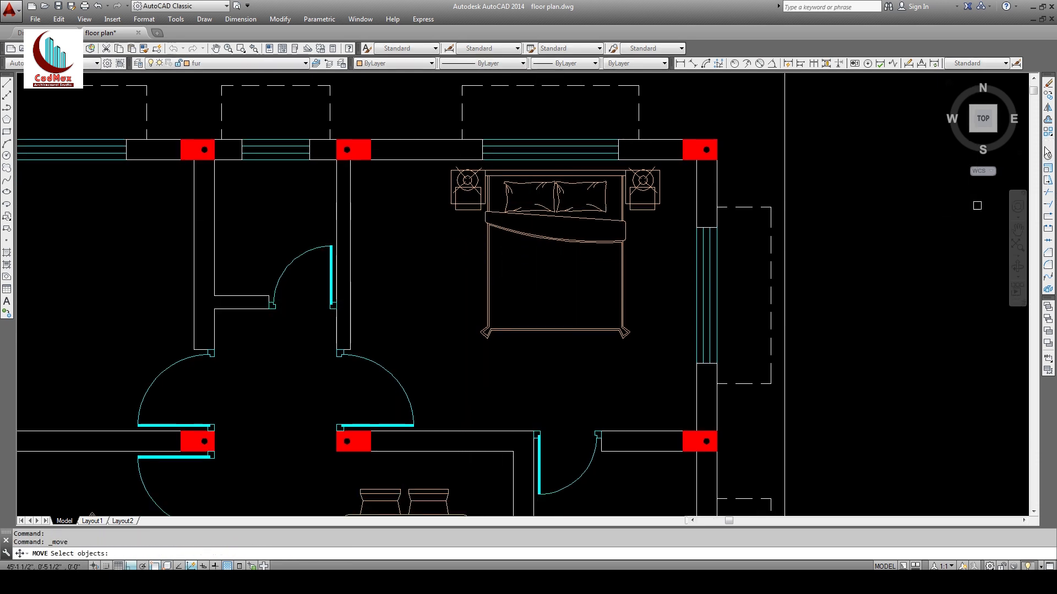
click(641, 349)
click(595, 326)
key(Return)
click(566, 354)
click(565, 346)
Step: Nudge the bed down and slightly left to settle it against the wall
key(Escape)
key(Return)
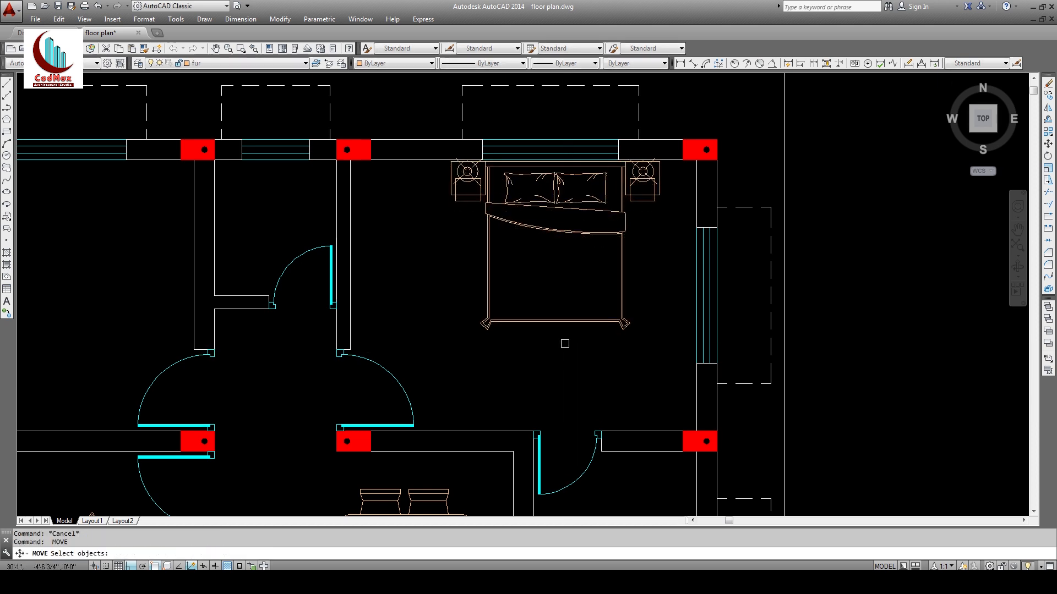
click(569, 344)
click(551, 314)
key(Return)
click(555, 346)
click(554, 350)
key(Return)
click(554, 314)
key(Return)
click(572, 363)
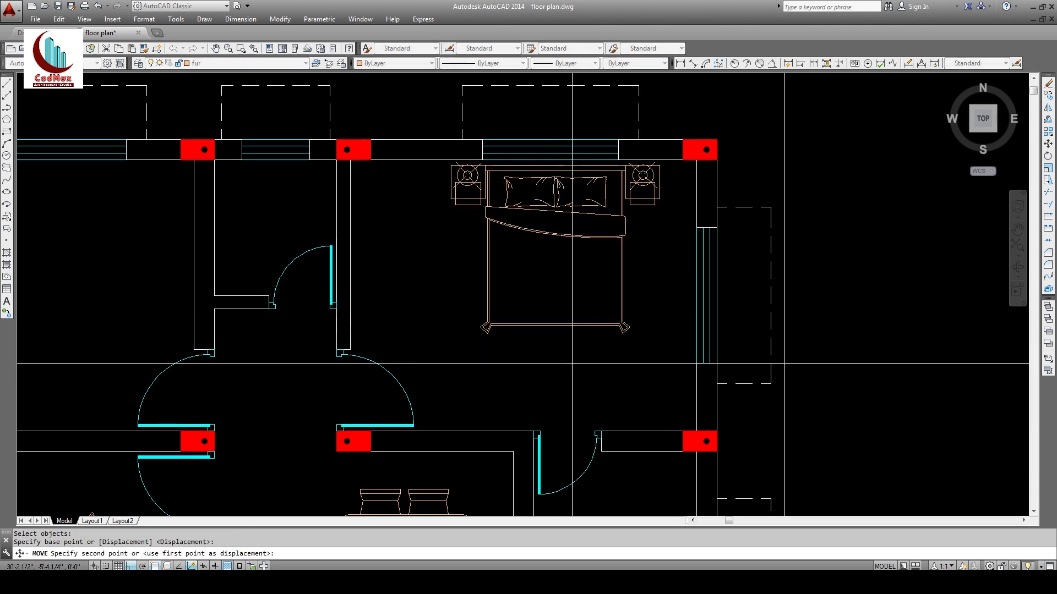
click(567, 364)
key(Escape)
middle_drag(455, 328, 461, 330)
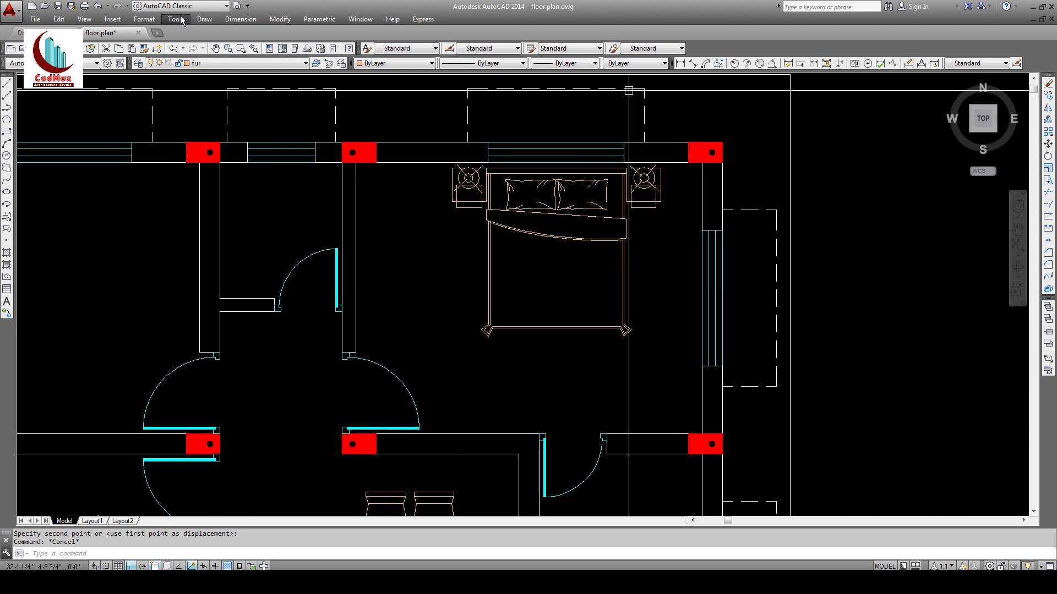
Step: Load wardrobe.dwg from the blocks folder as the block to insert and confirm
click(113, 20)
click(127, 32)
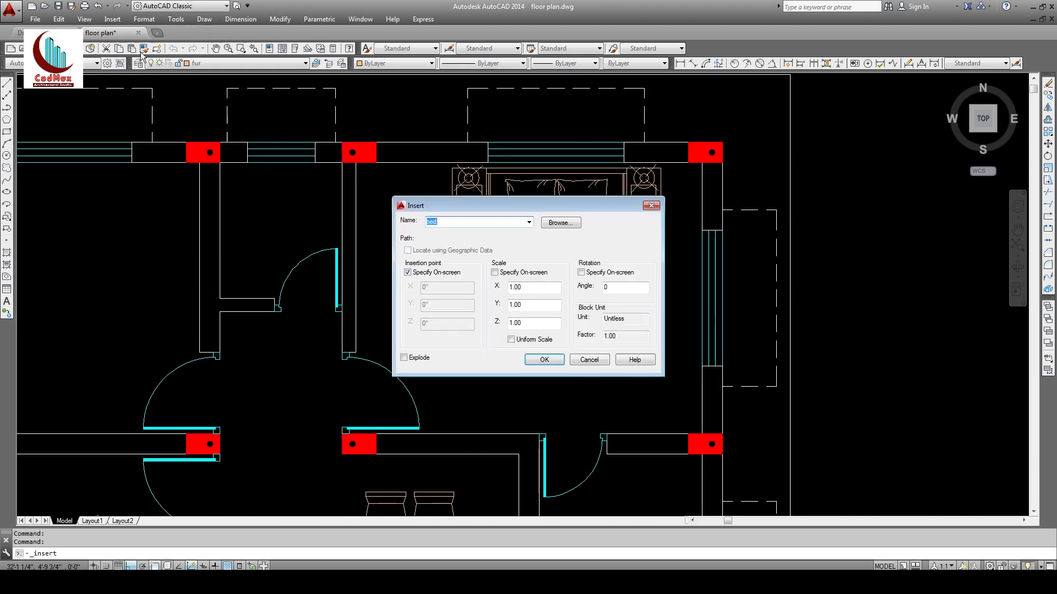
click(567, 225)
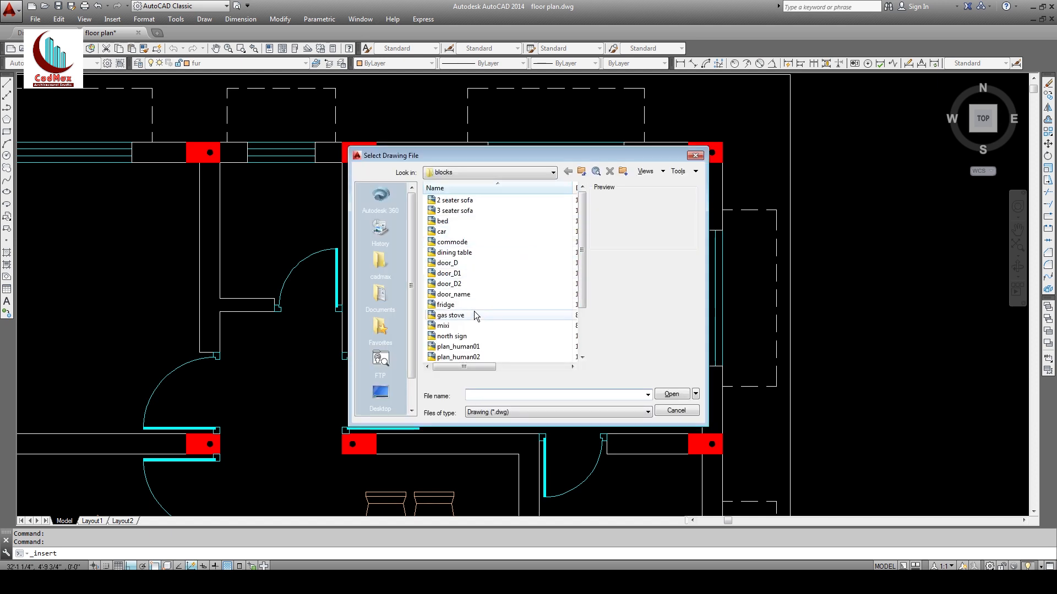
click(453, 317)
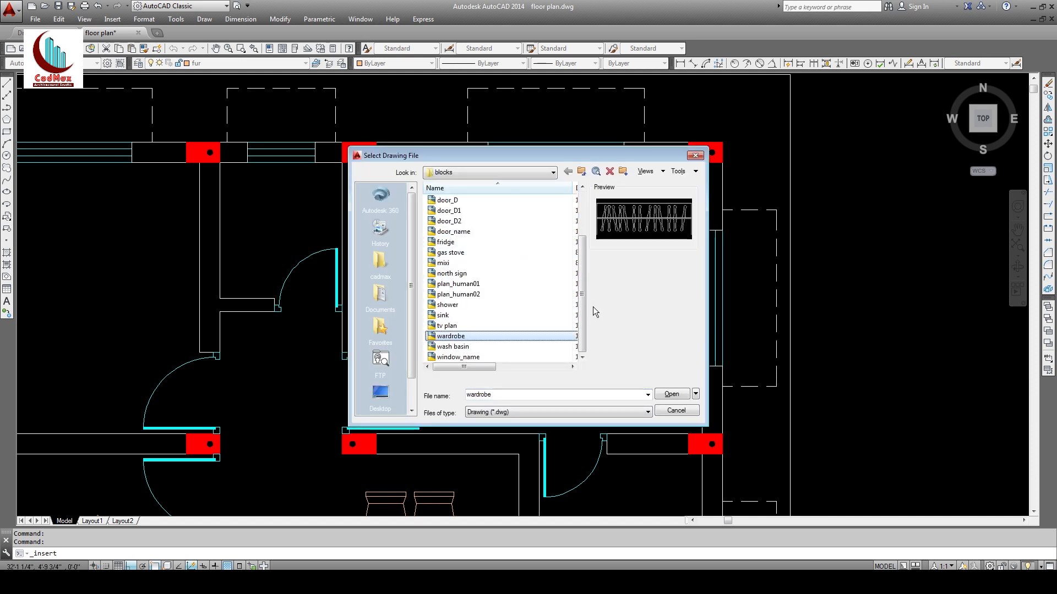
click(671, 395)
click(553, 365)
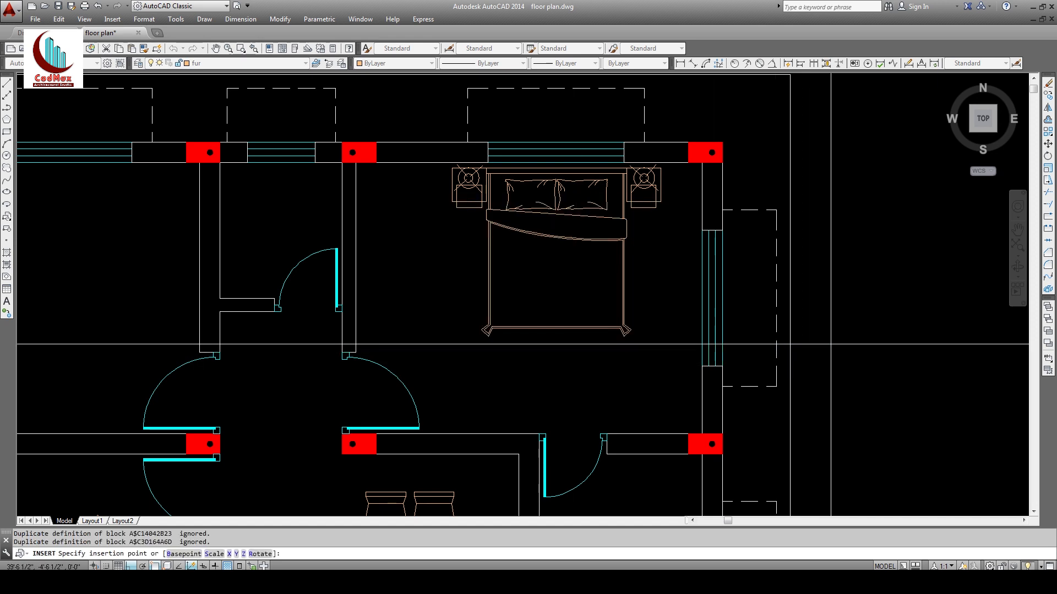
scroll(696, 213, down, 5)
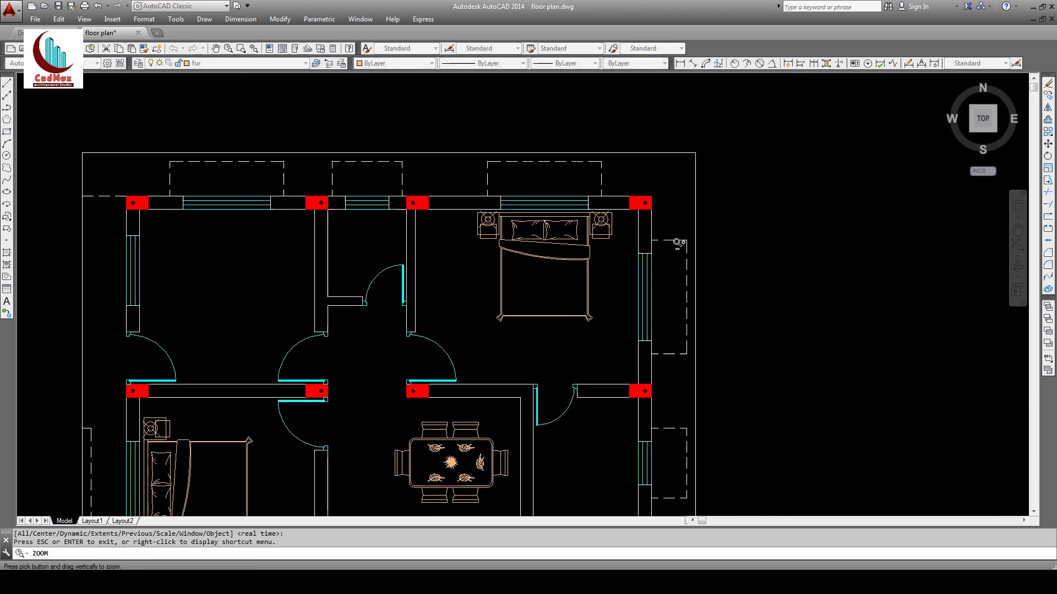
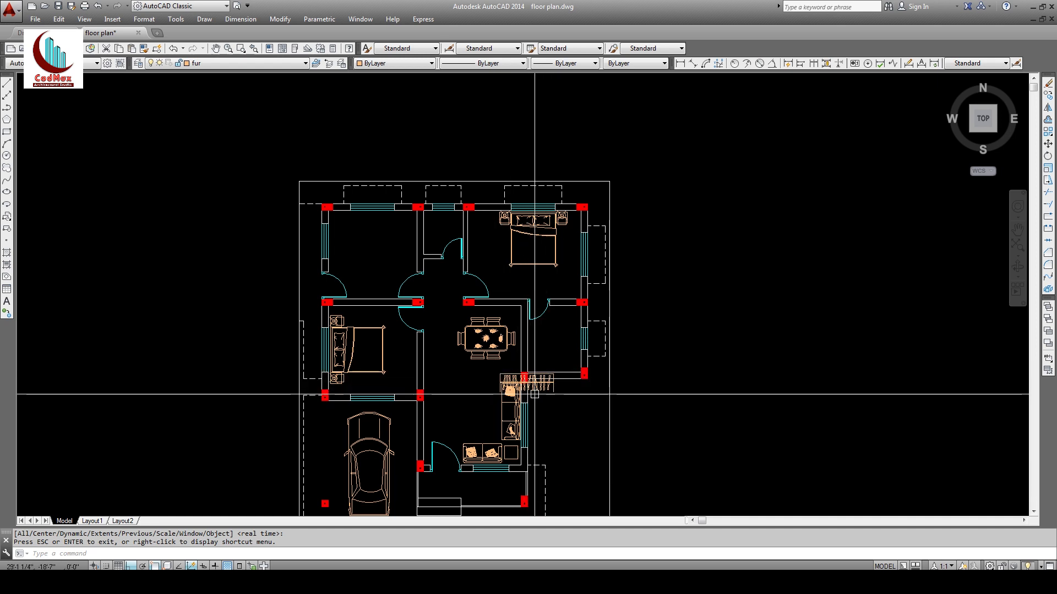
Step: Move the inserted wardrobe block out to the right of the plan
key(Escape)
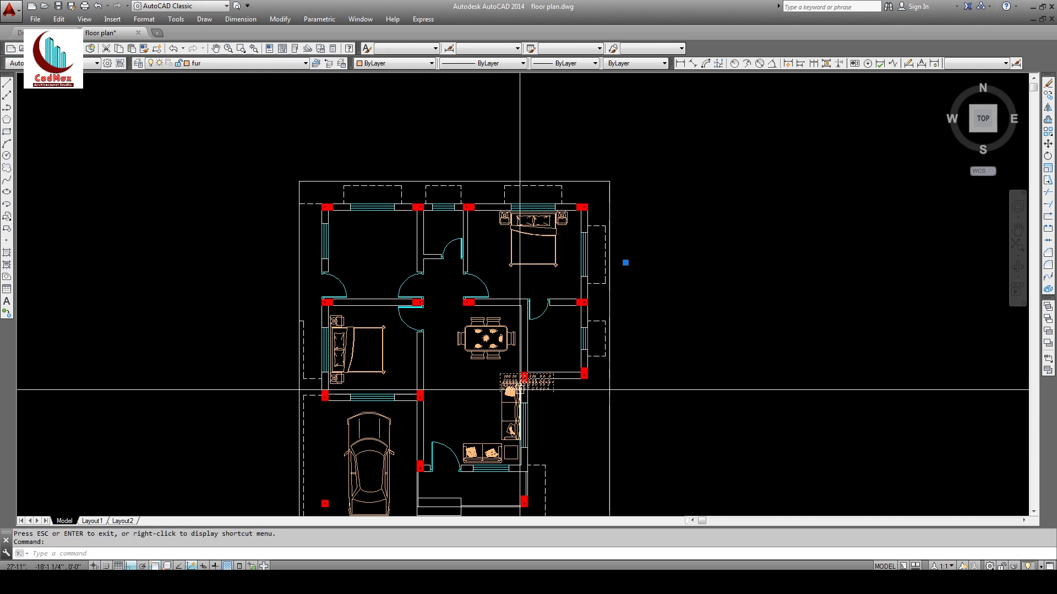
key(Escape)
key(Escape)
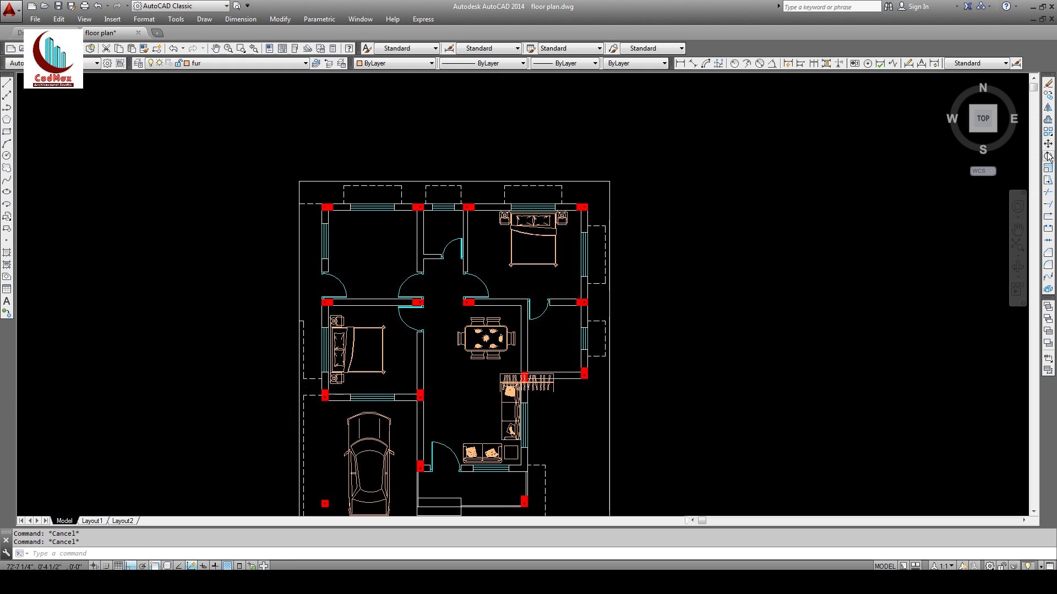
key(Return)
click(554, 396)
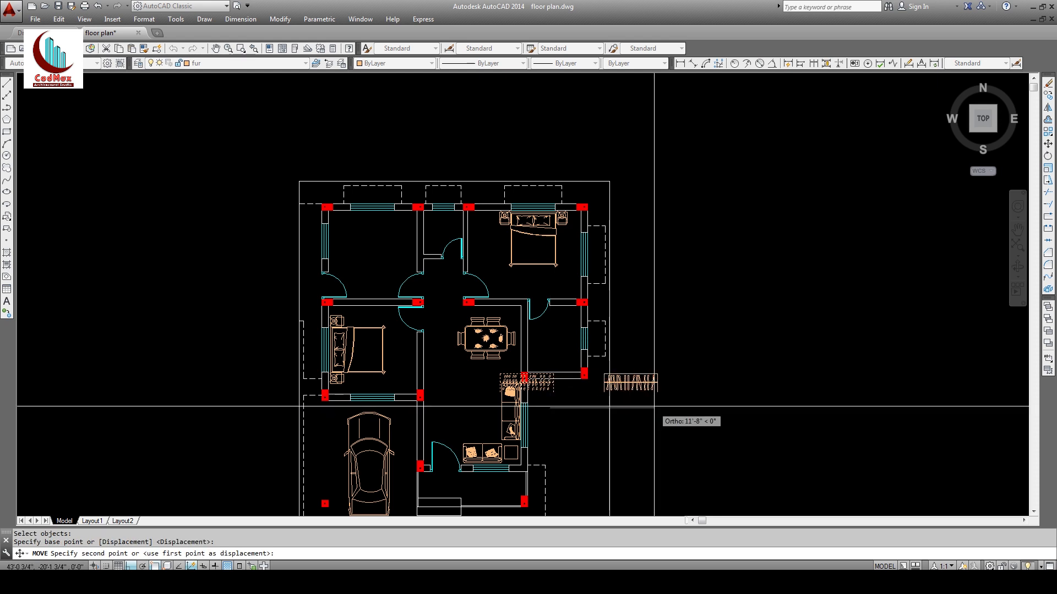
click(722, 403)
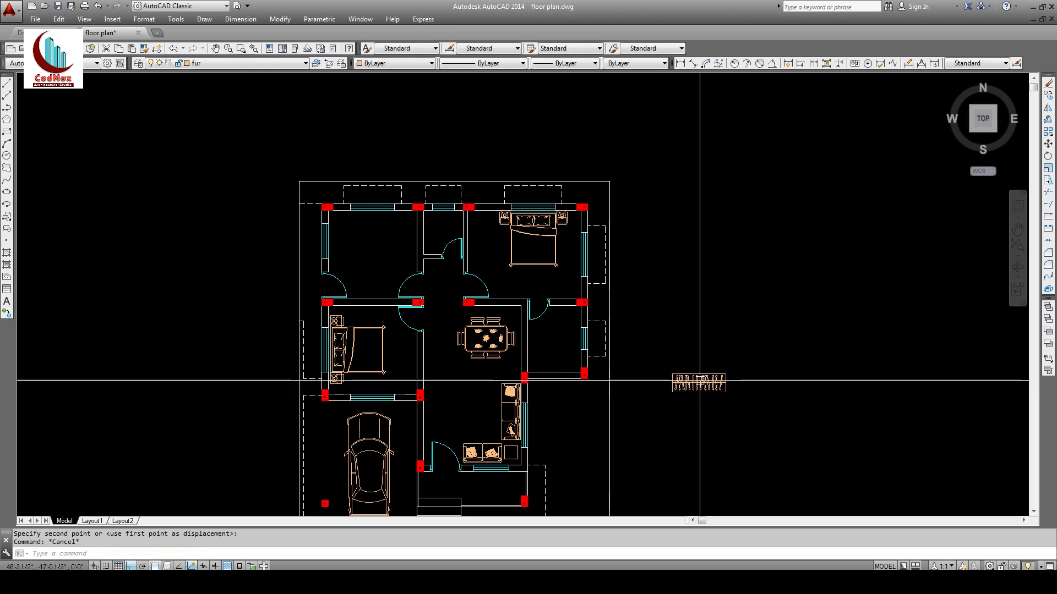
key(Escape)
Step: Rotate the wardrobe 270° so it stands upright
click(1048, 156)
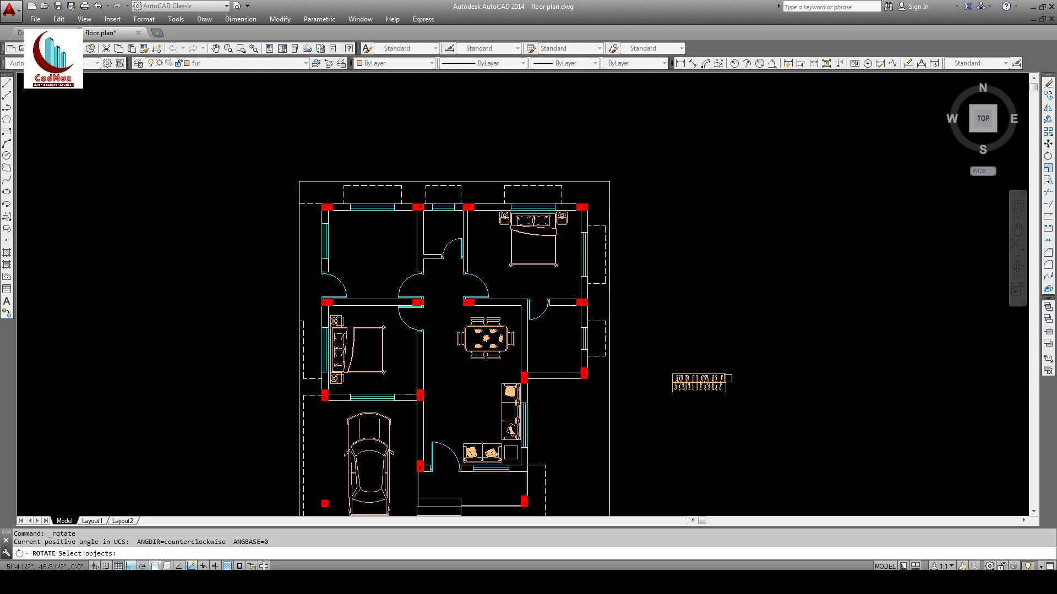
key(Return)
click(726, 375)
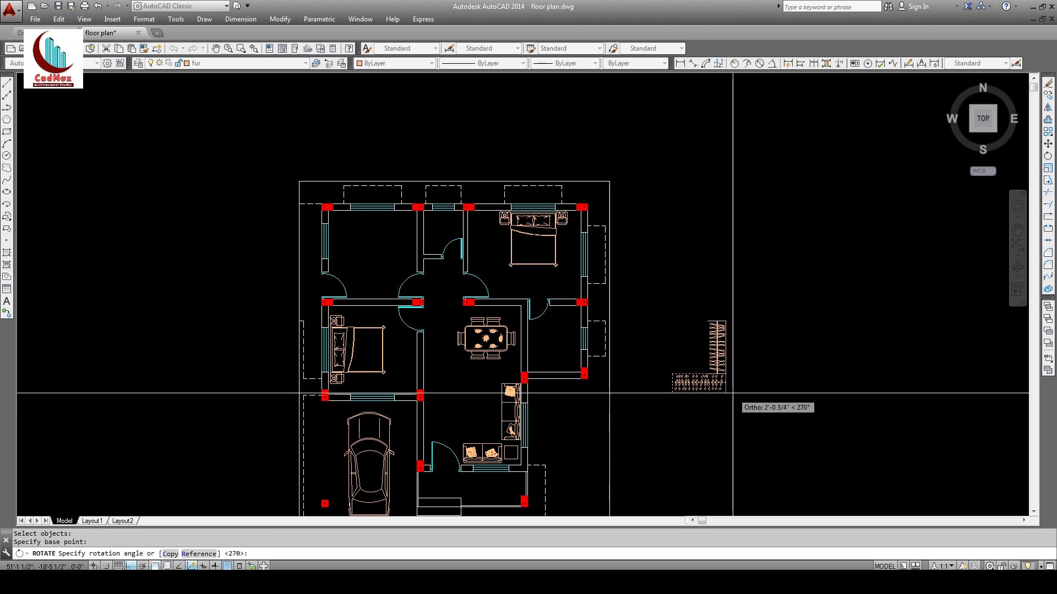
click(732, 393)
Step: Move the upright wardrobe against the top-right bedroom's left wall, then zoom into the upper rooms
text(m)
key(Return)
click(717, 354)
key(Return)
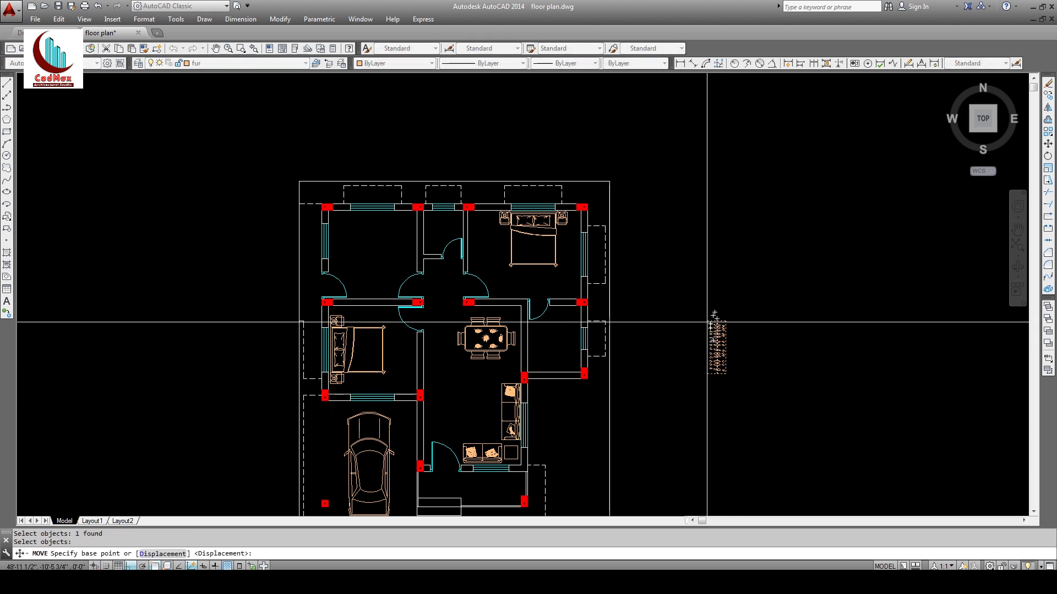
click(708, 321)
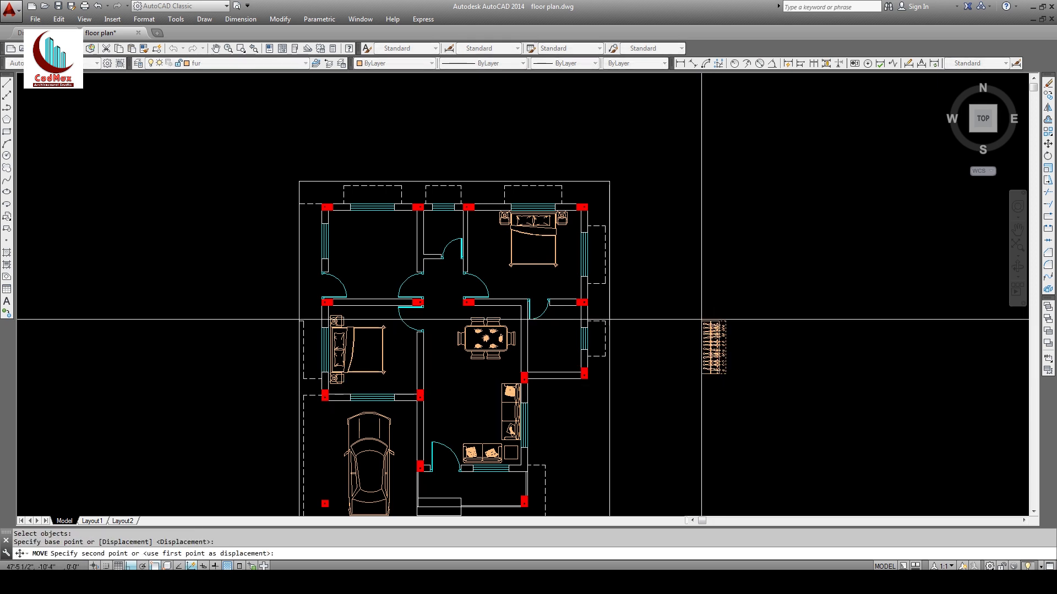
click(469, 213)
key(Escape)
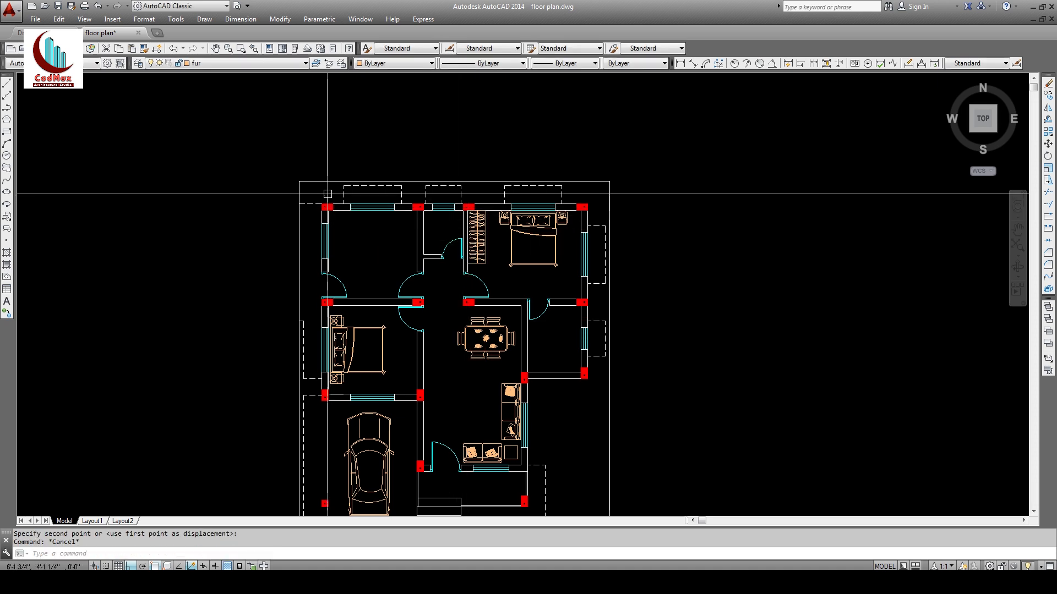
text(z)
key(Return)
click(311, 183)
click(682, 458)
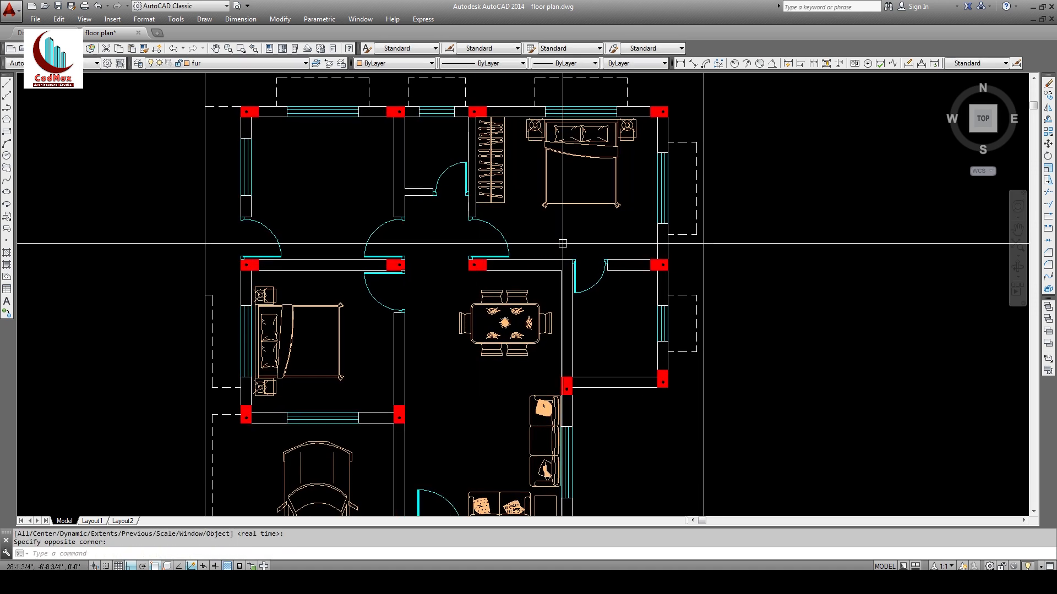
Step: Copy the wardrobe into the lower-left bedroom
click(1048, 96)
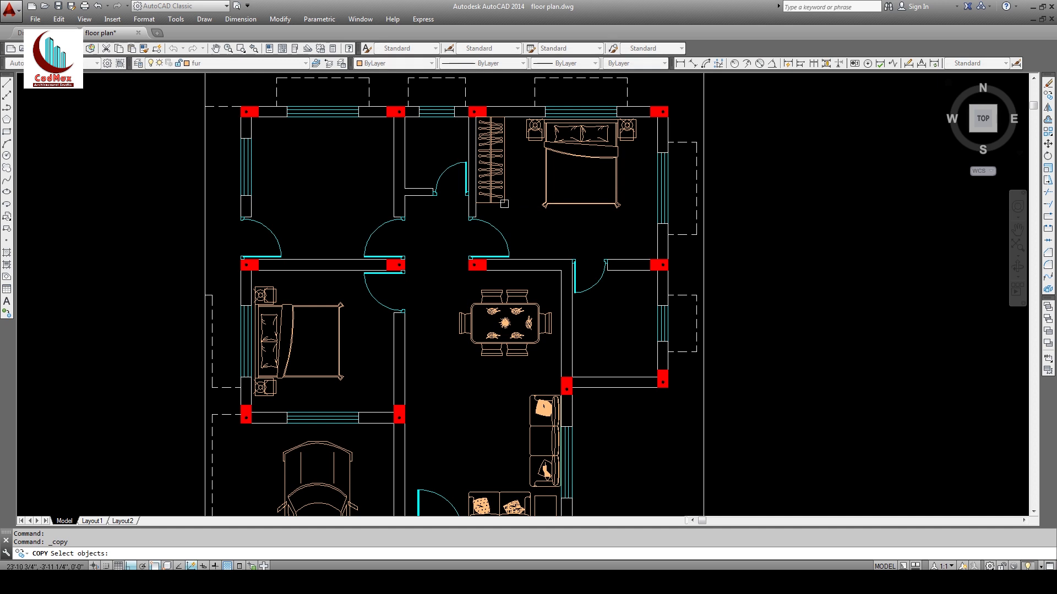
key(Return)
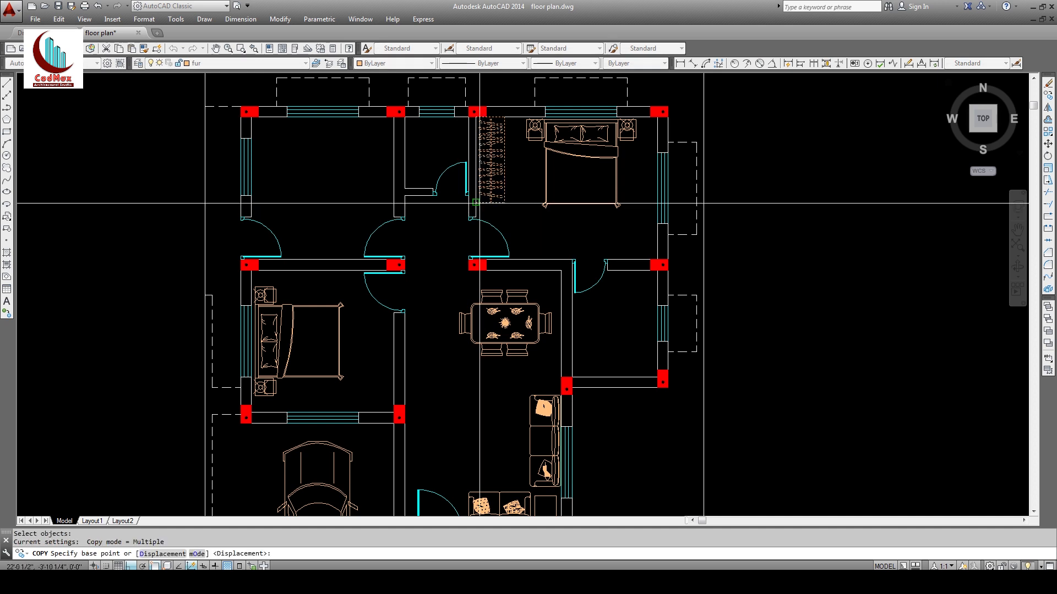
click(505, 203)
click(394, 412)
key(Escape)
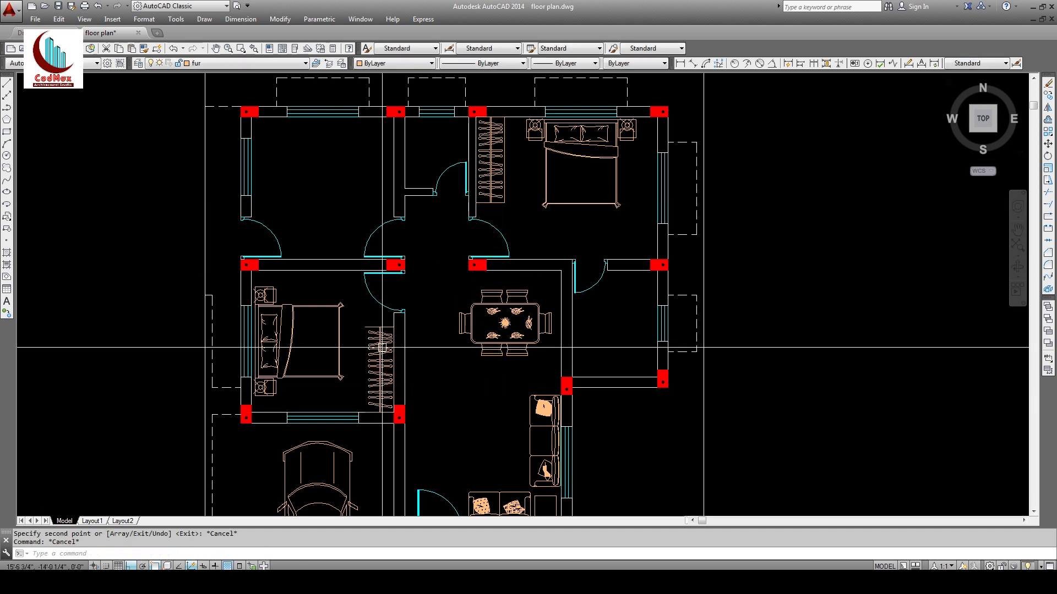
Step: Mirror the copied wardrobe about a vertical axis, erasing the unmirrored source
click(1049, 108)
key(Return)
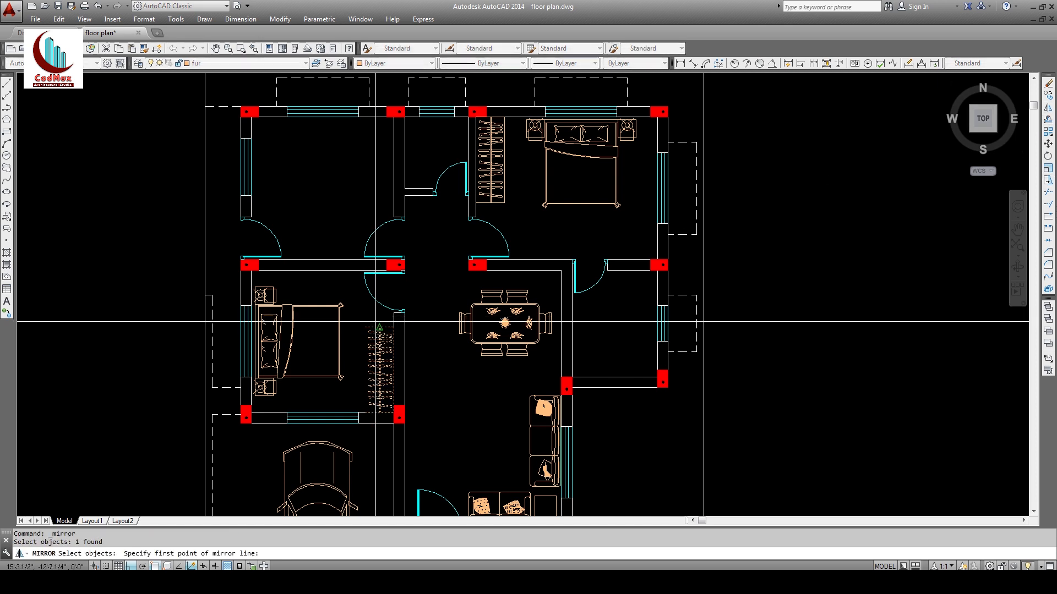
click(379, 325)
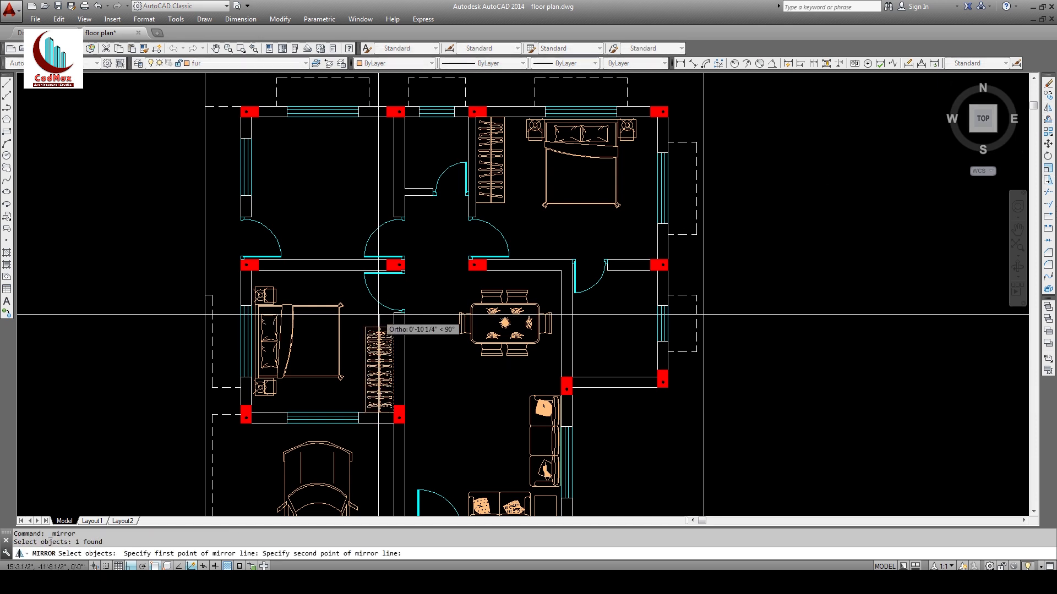
click(379, 313)
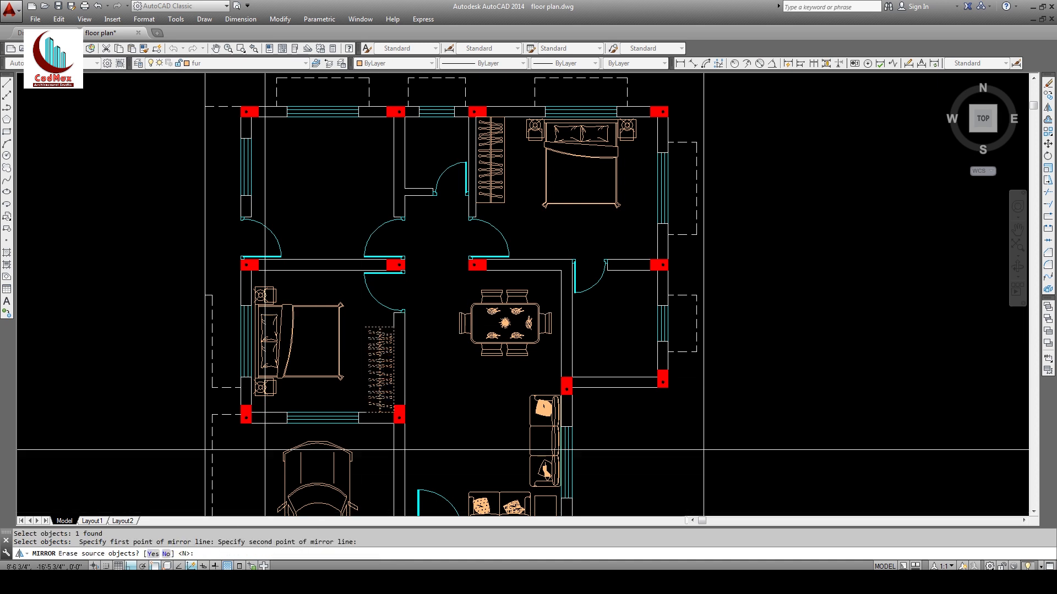
text(y)
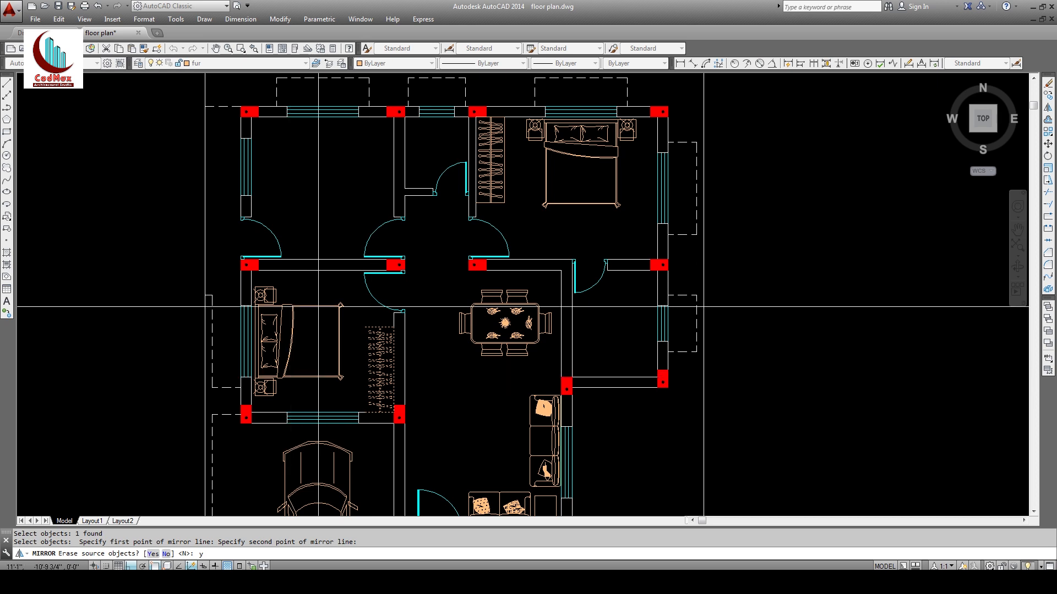
key(Return)
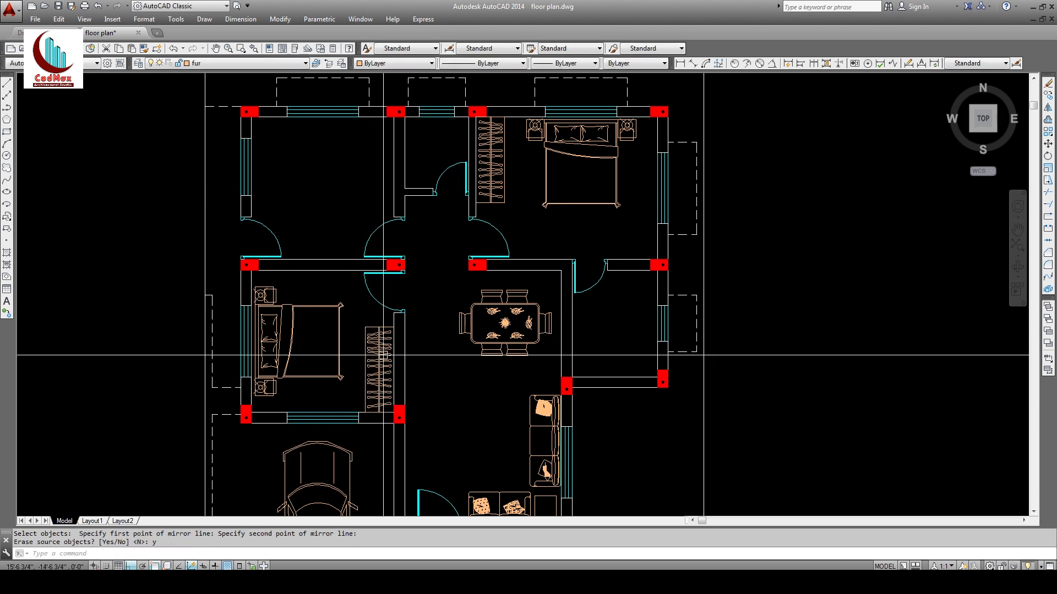
middle_drag(385, 354, 432, 271)
mouse_move(548, 259)
middle_down()
mouse_move(489, 353)
mouse_move(488, 288)
middle_up()
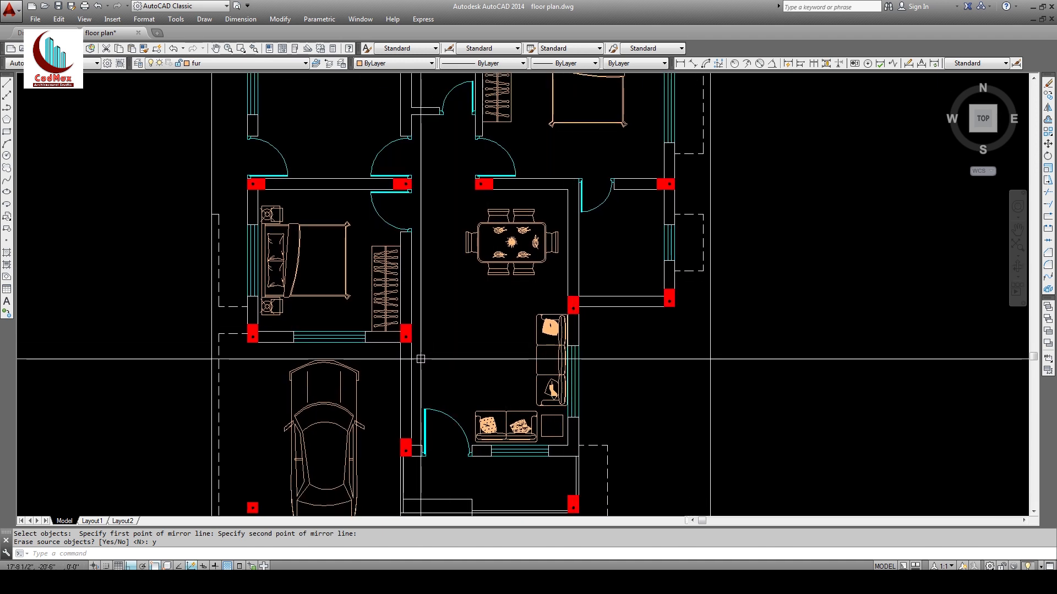
Step: Offset the hallway wall line to begin the TV-unit outline
text(o)
key(Return)
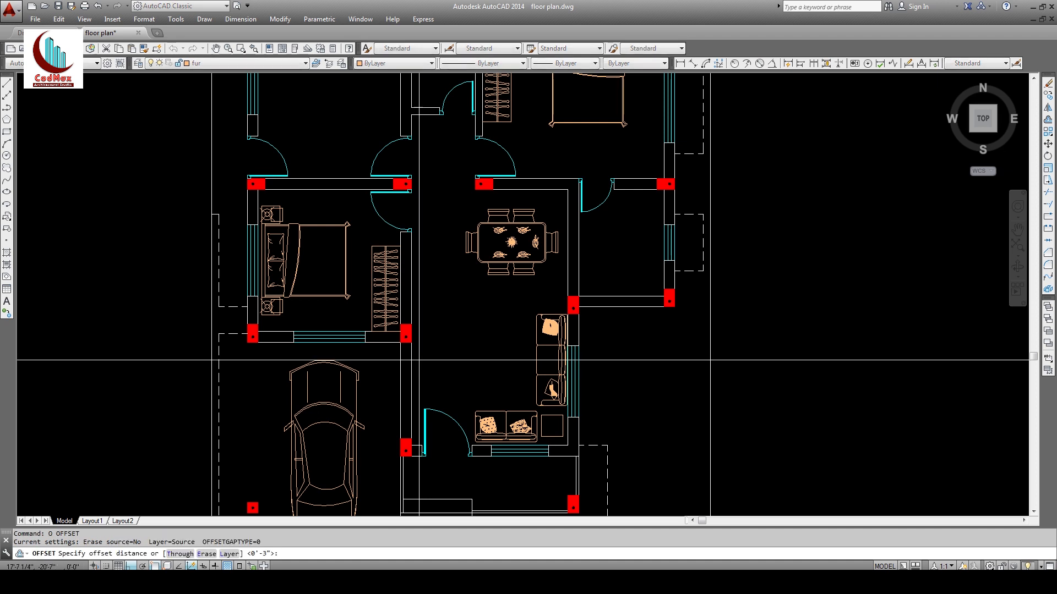
key(Escape)
click(1048, 120)
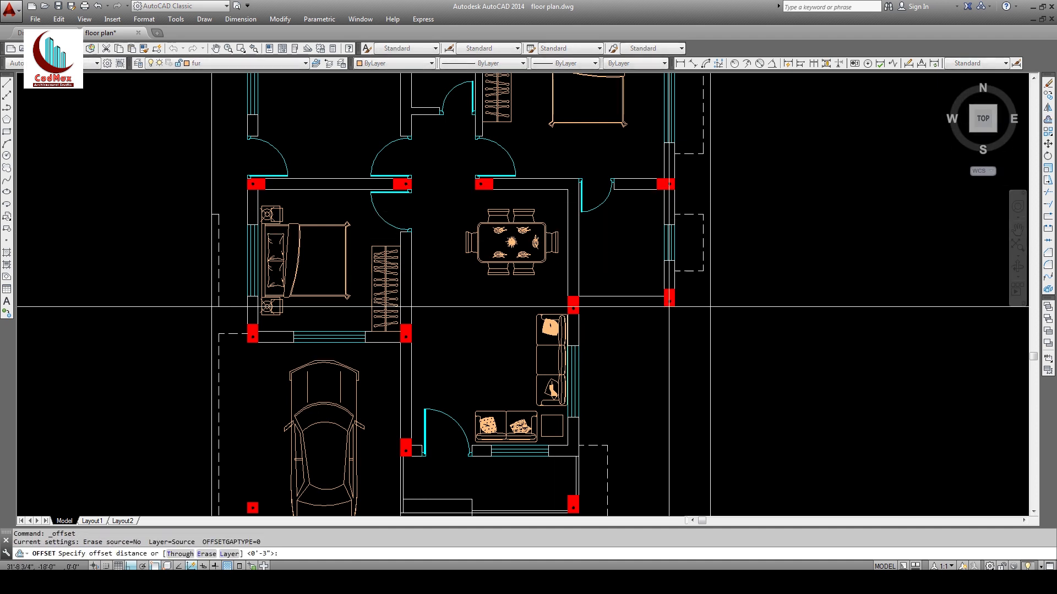
click(412, 386)
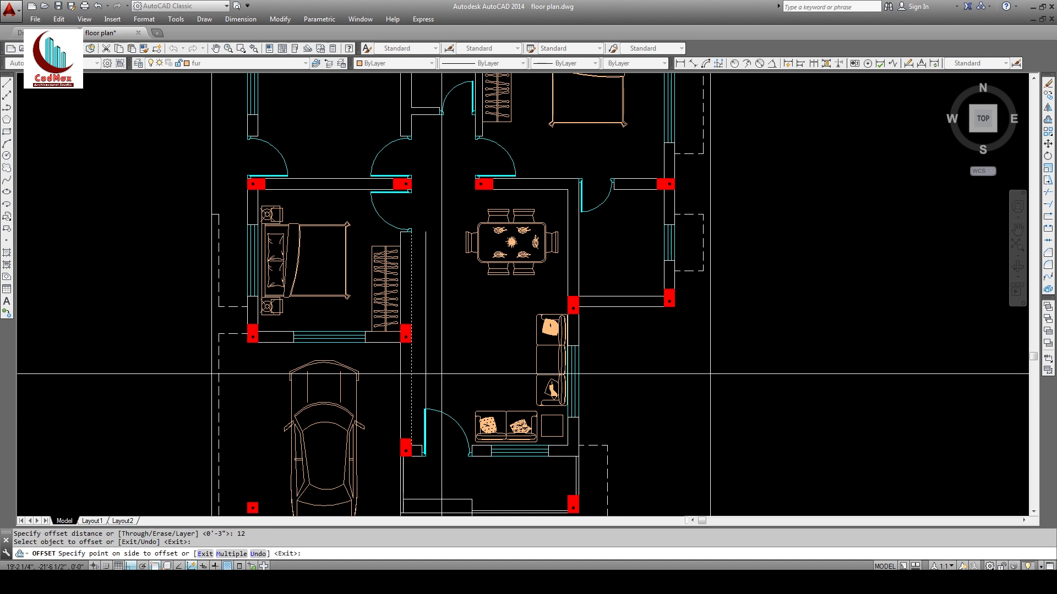
click(441, 374)
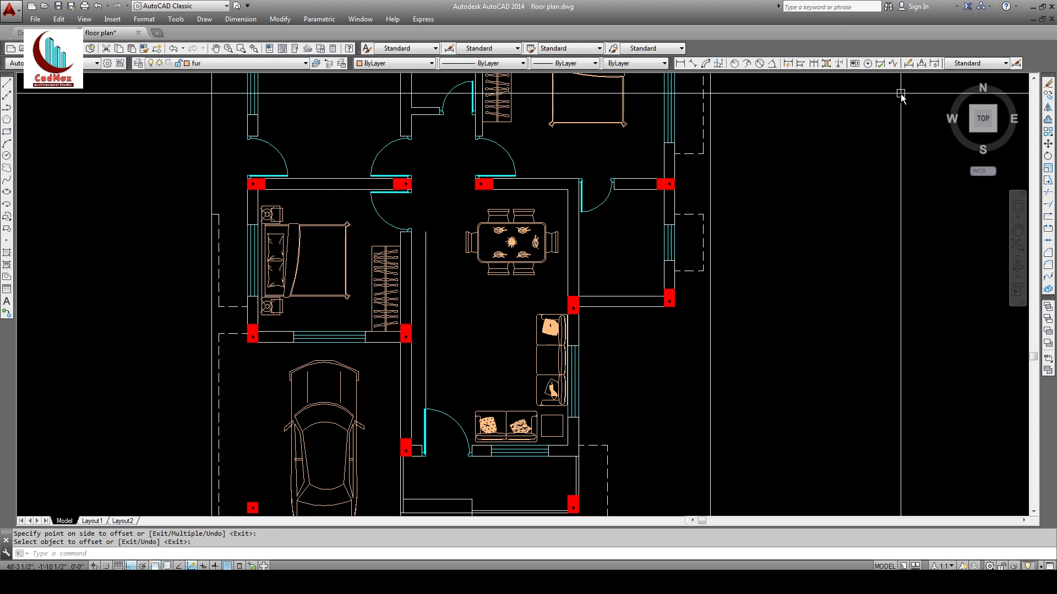
Step: Draw a short line closing the top of the outline; a move attempt is cancelled
click(7, 82)
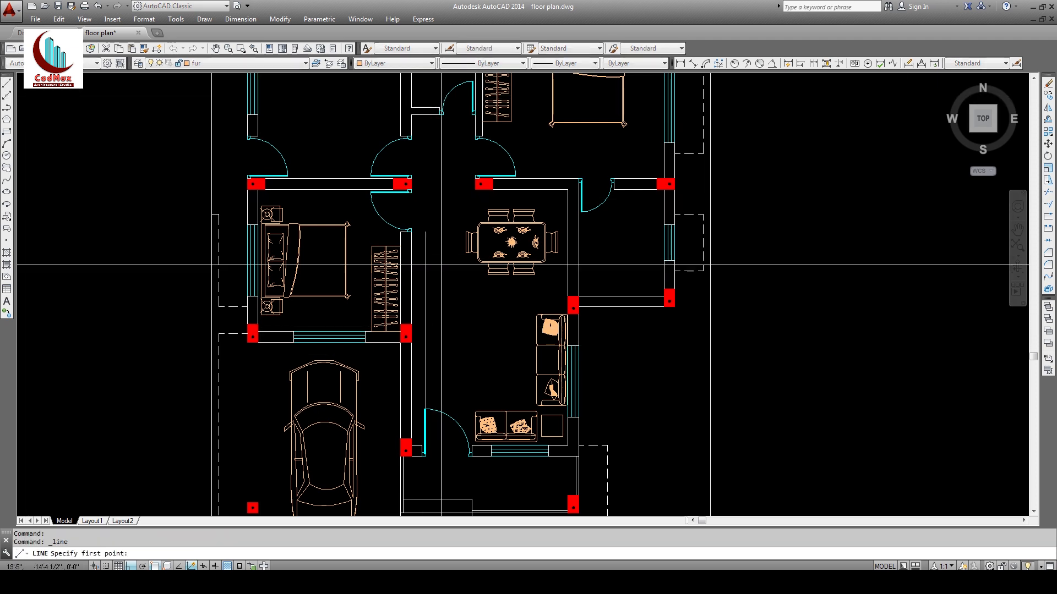
click(412, 240)
click(426, 237)
key(Return)
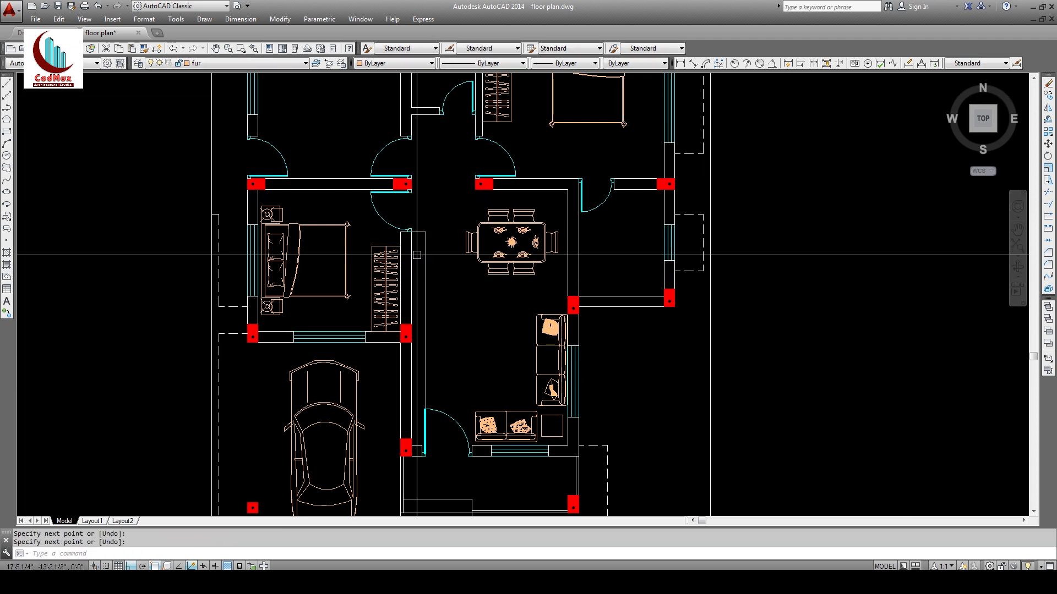
text(m)
key(Return)
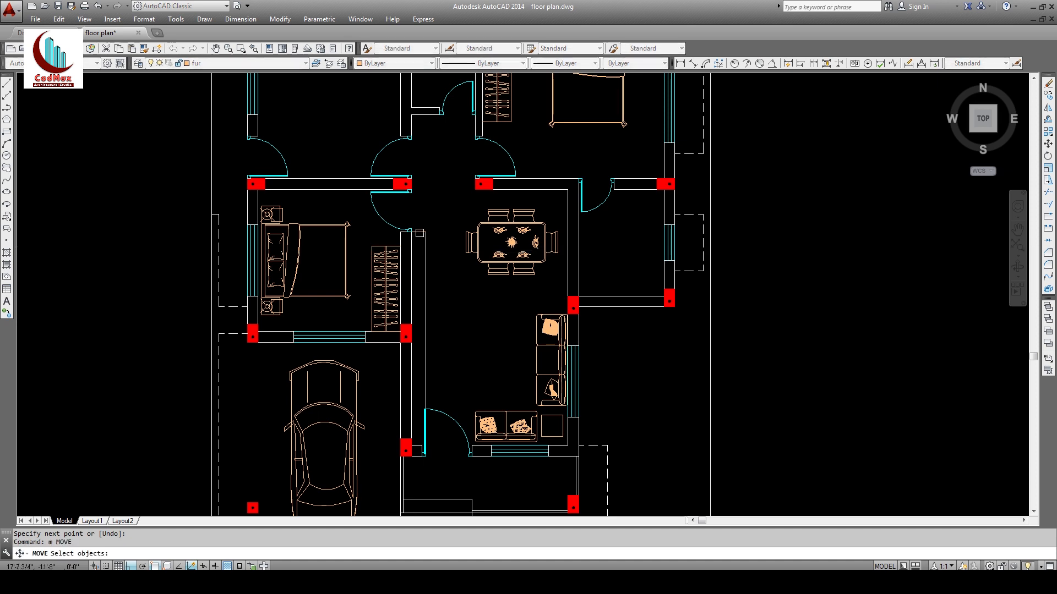
key(Return)
click(444, 256)
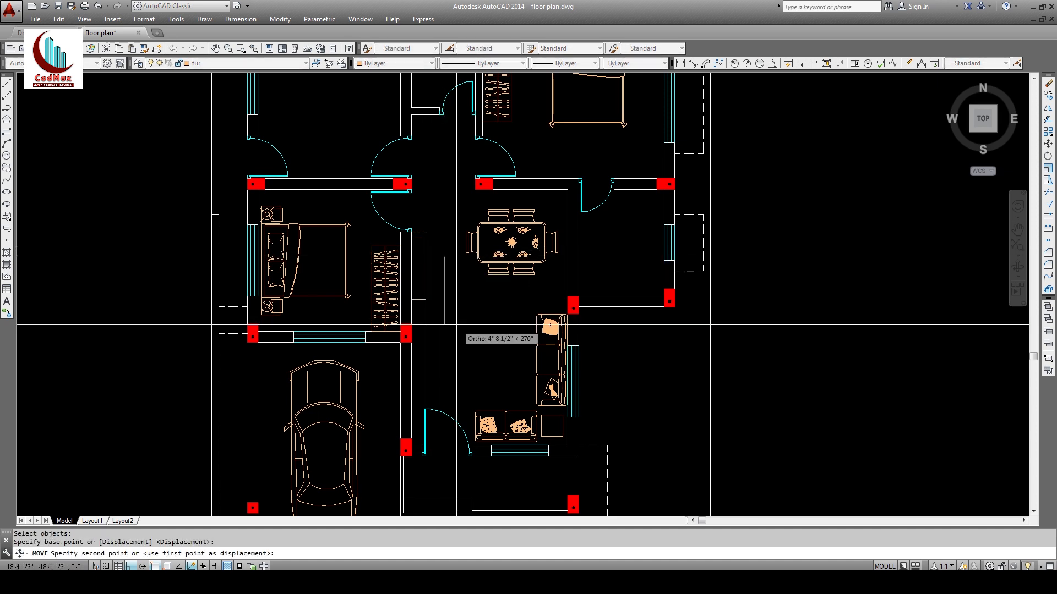
key(Escape)
key(Escape)
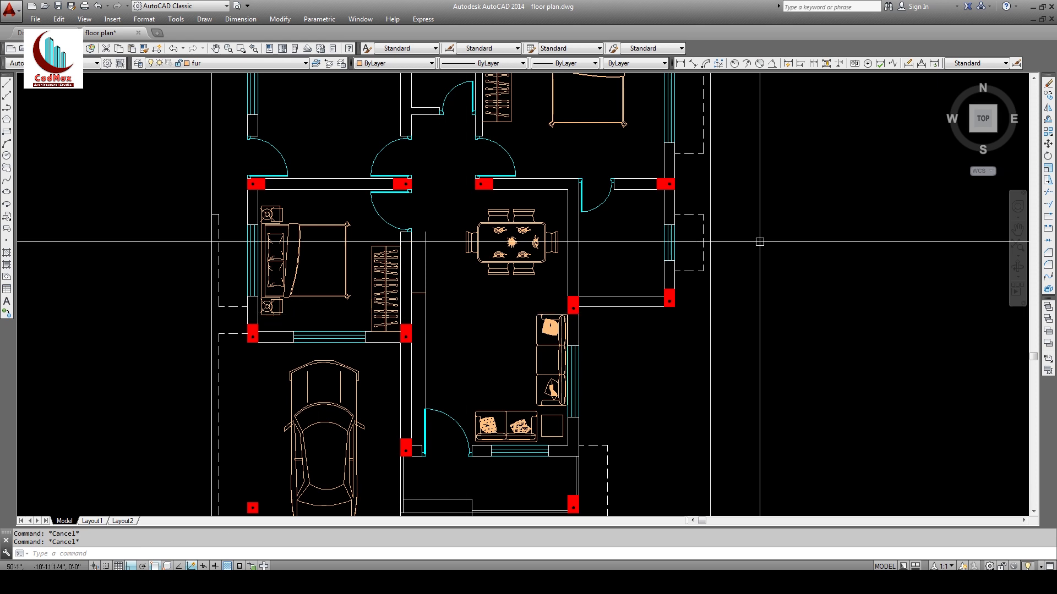
Step: Offset the wall line 5' into the living area
click(1048, 121)
text(5)
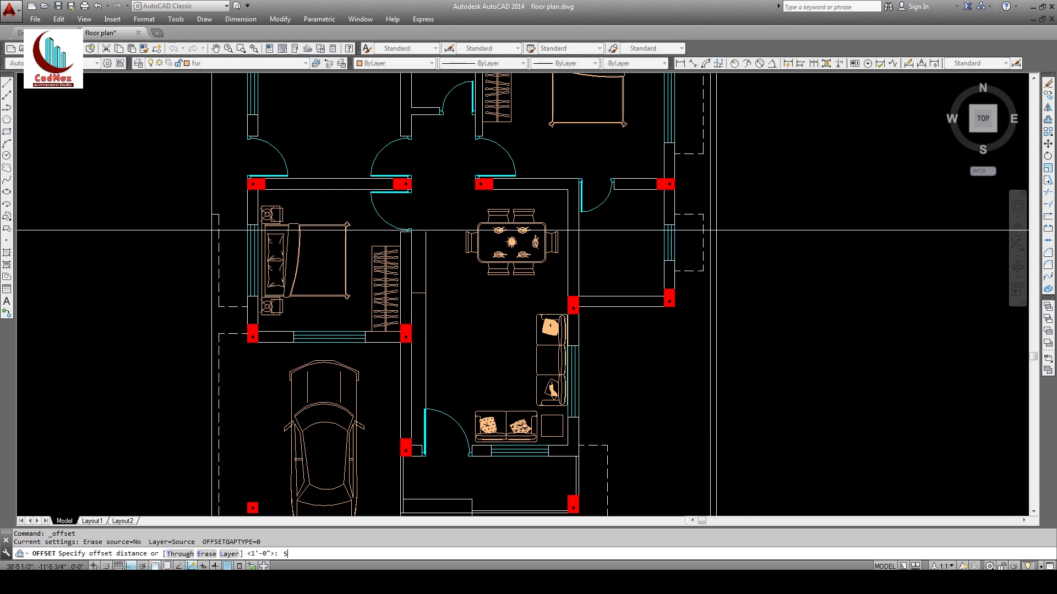
text(')
key(Return)
click(414, 296)
click(461, 362)
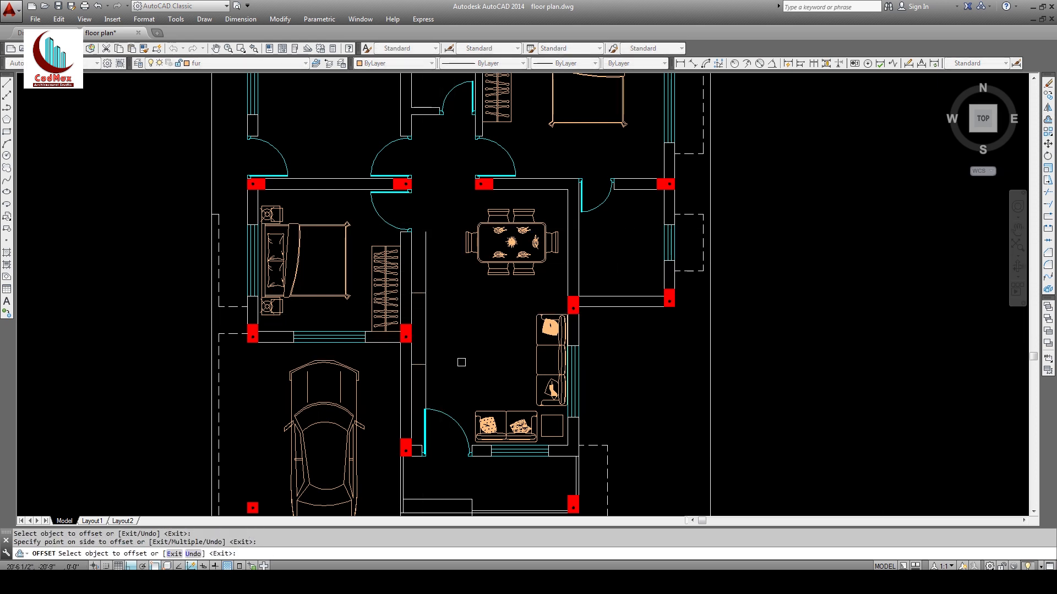
key(Return)
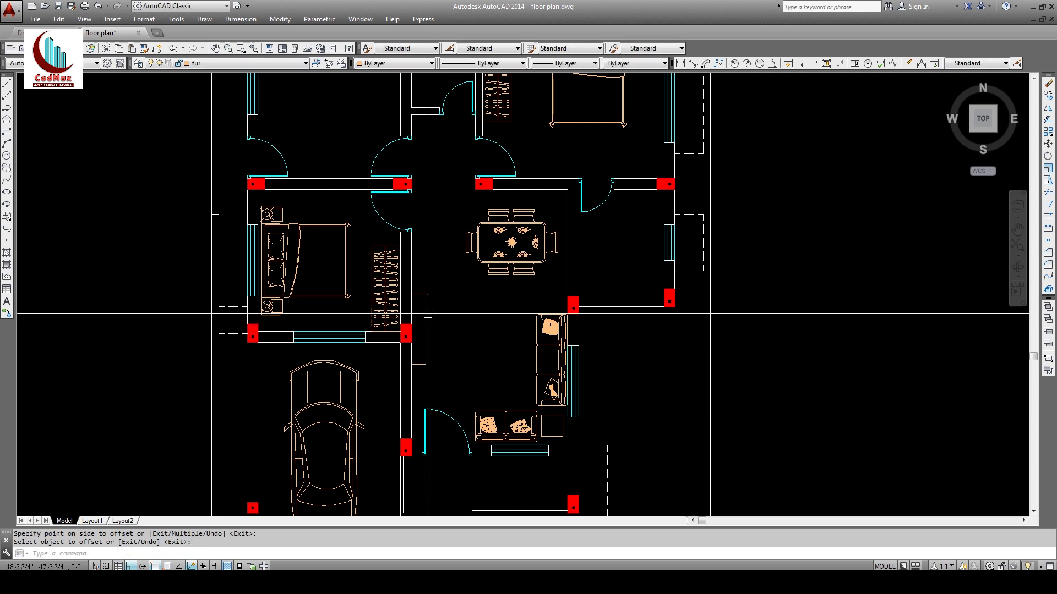
Step: Try a fillet on the wall line, cancel it, and start matching properties from it
click(1048, 266)
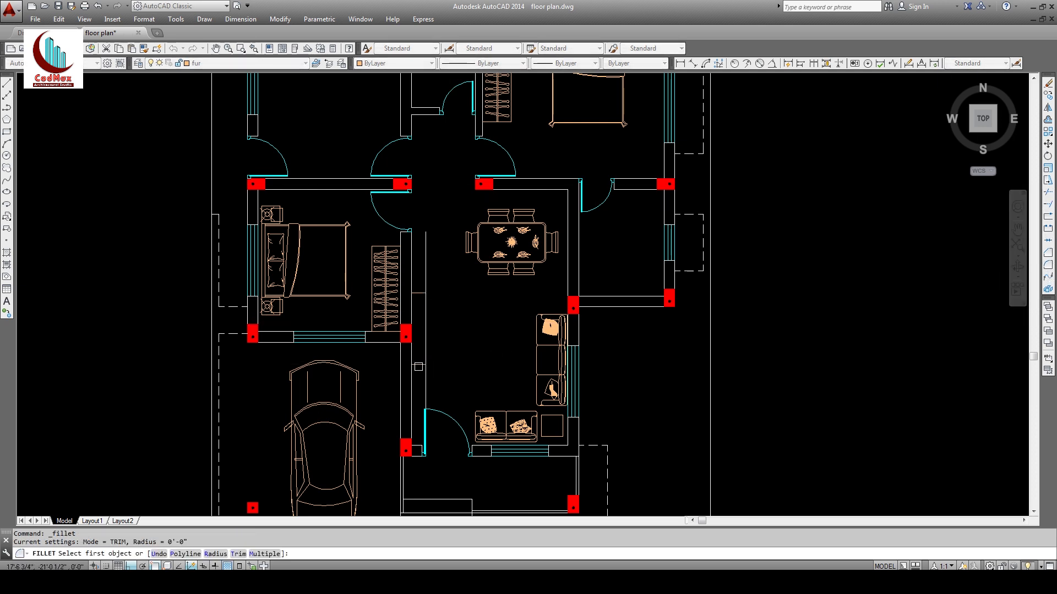
click(424, 293)
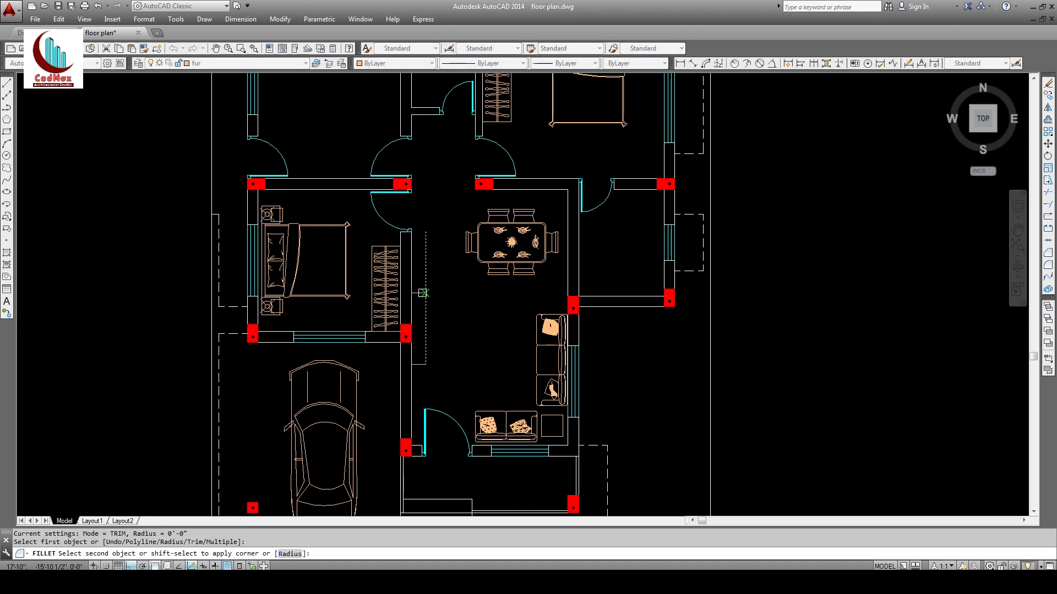
key(Escape)
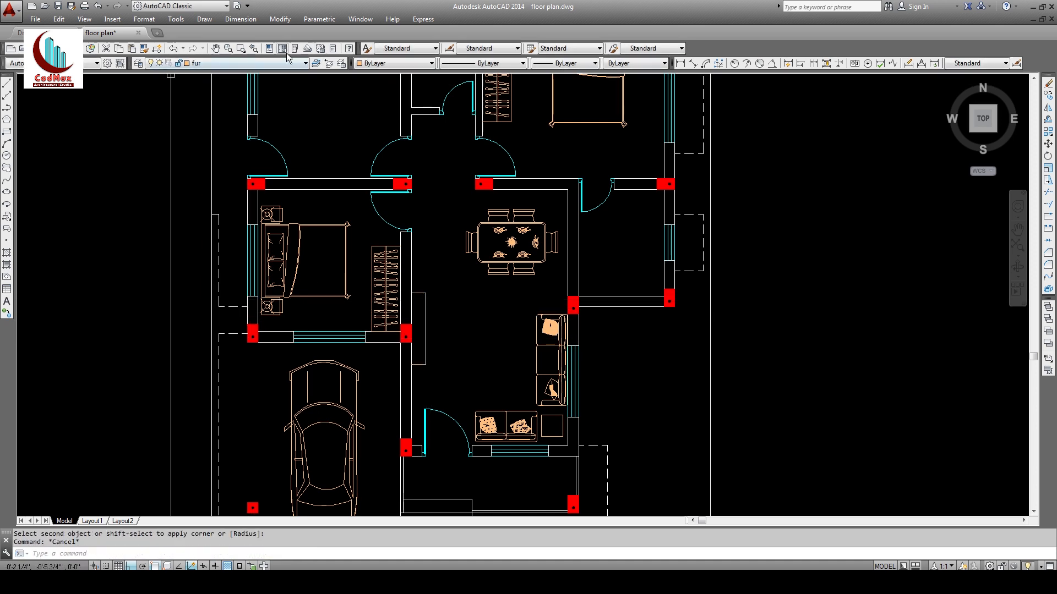
click(144, 49)
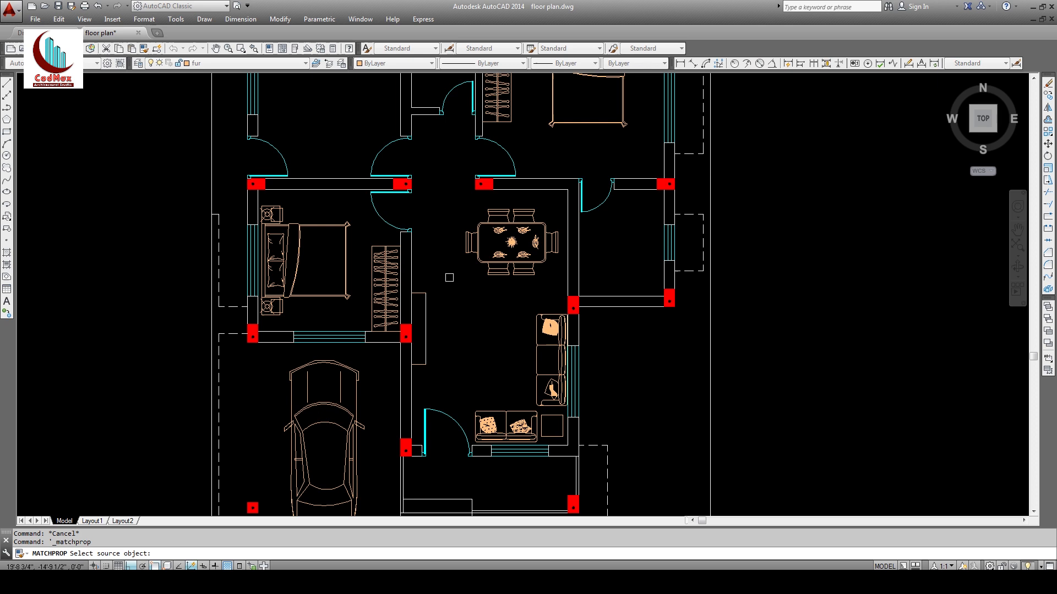
click(420, 293)
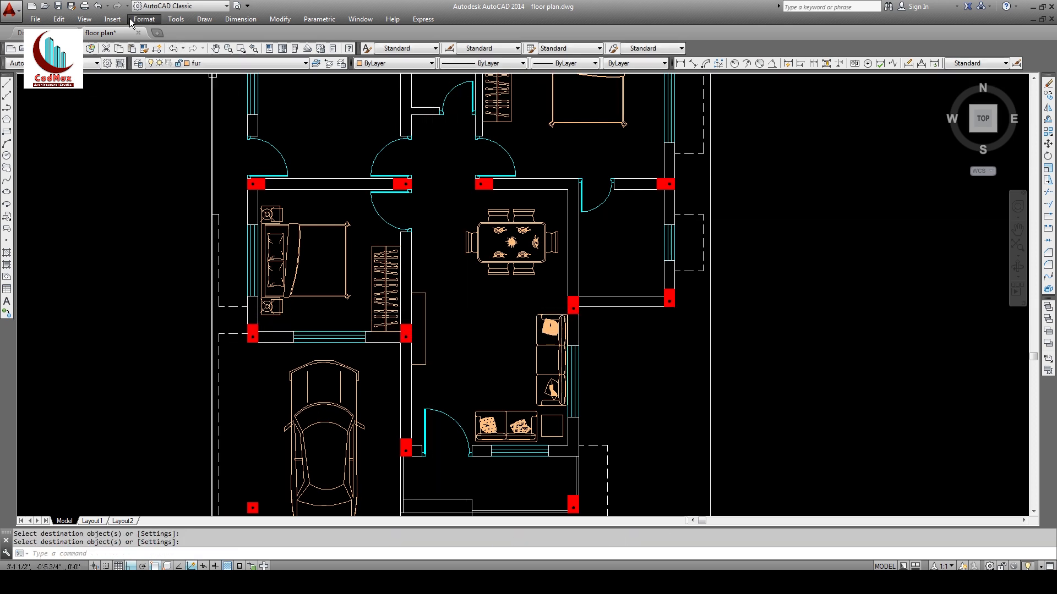
Step: Insert tv plan.dwg from the blocks folder into the drawing
key(Return)
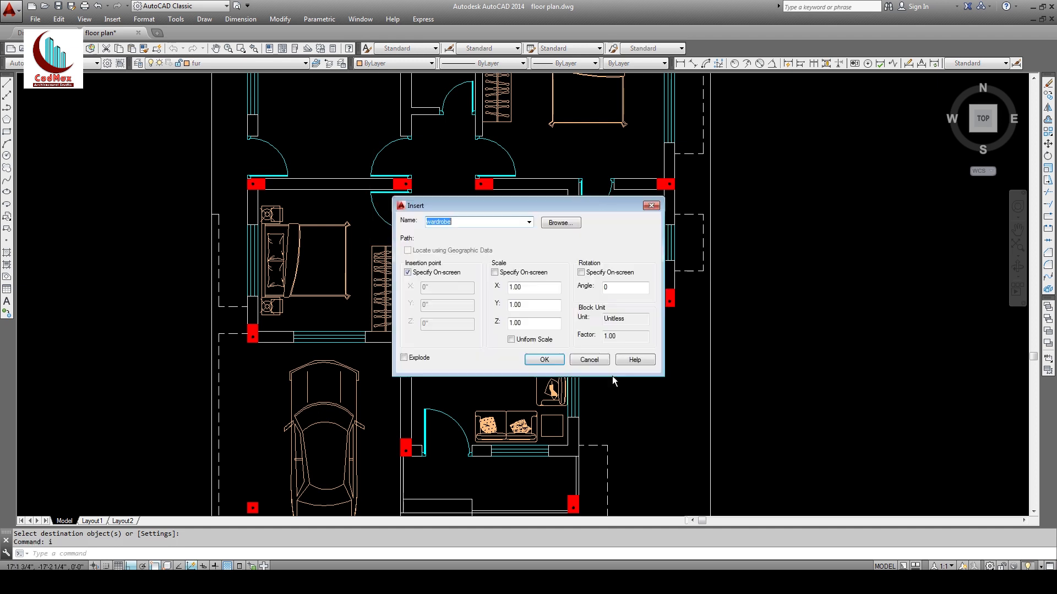
click(557, 225)
click(474, 296)
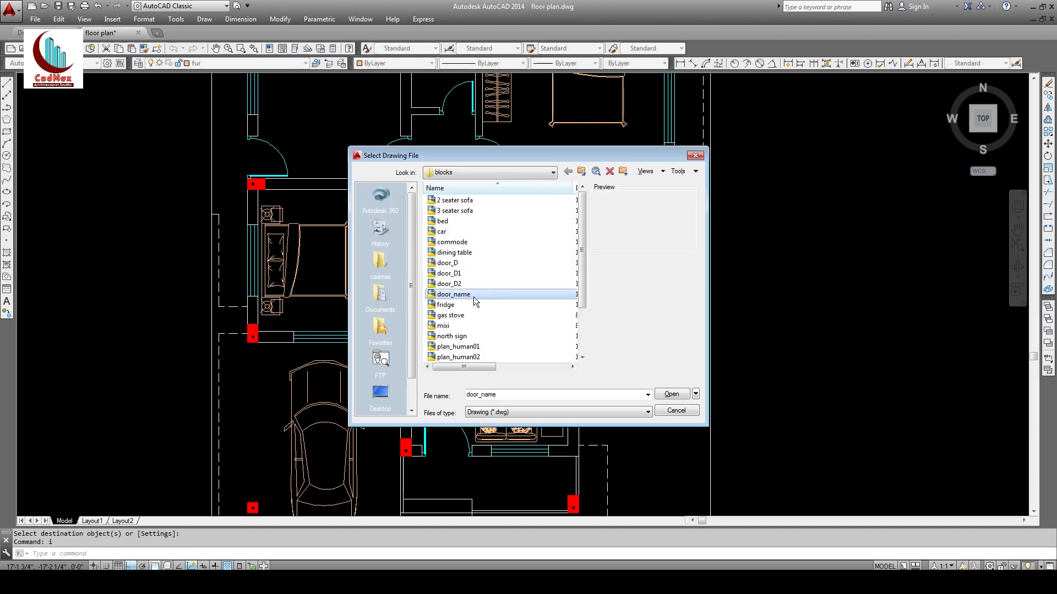
scroll(473, 296, down, 2)
click(452, 328)
click(671, 394)
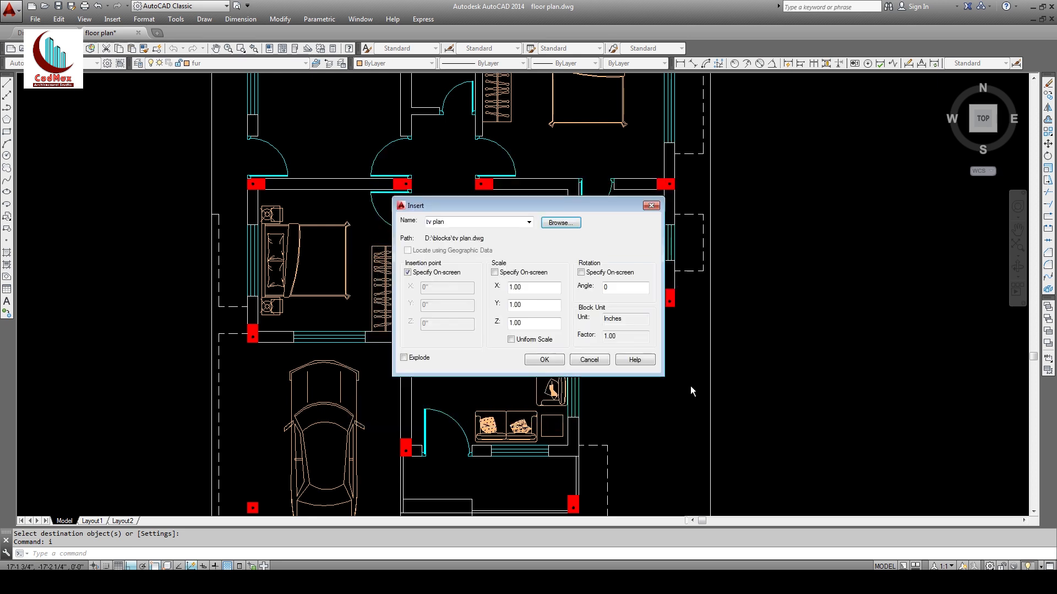
click(546, 361)
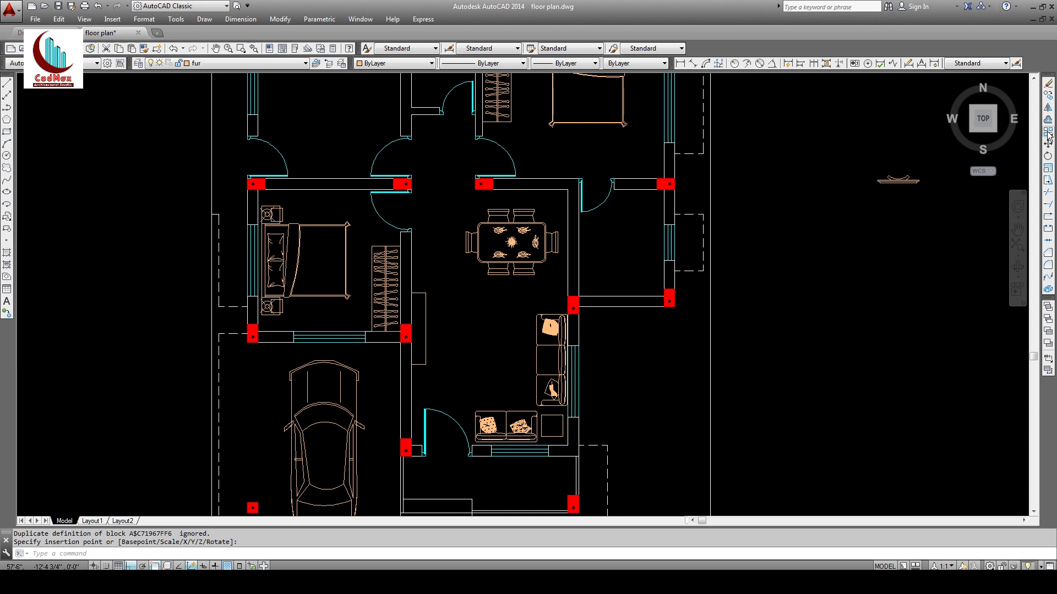
click(1048, 156)
Step: Rotate the TV block 90°
click(931, 194)
click(891, 167)
key(Return)
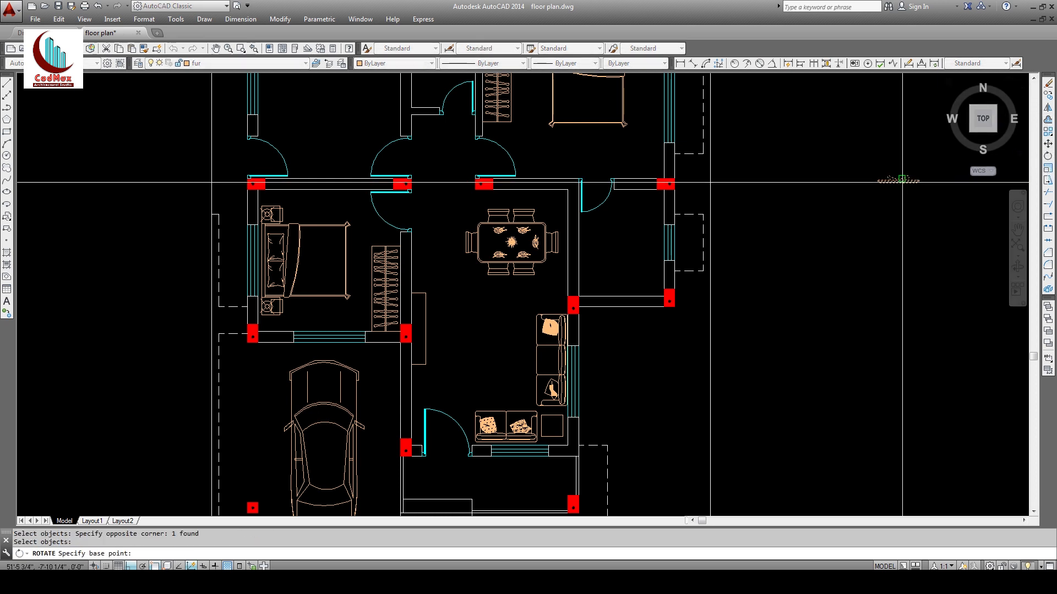
click(902, 179)
click(876, 119)
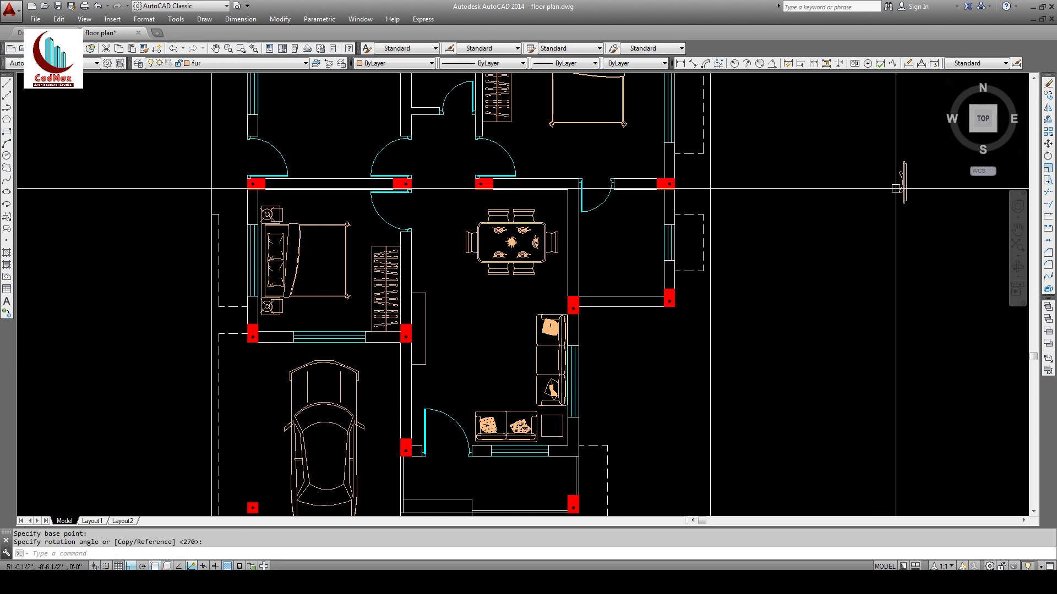
Step: Move the TV against the TV-unit wall with Ortho off, then zoom into the living room
click(1048, 145)
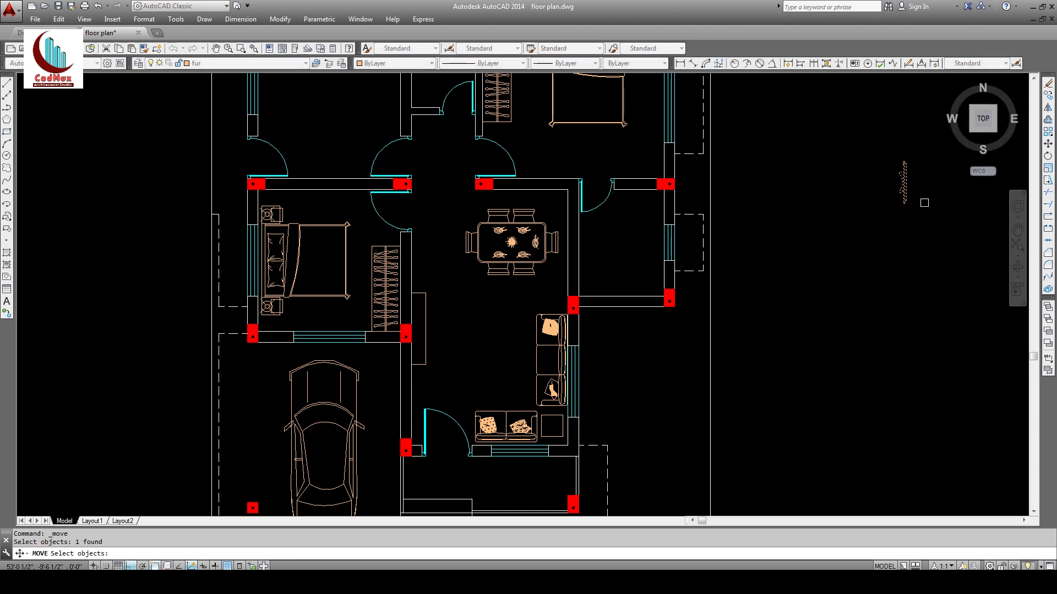
key(Return)
click(934, 186)
key(F8)
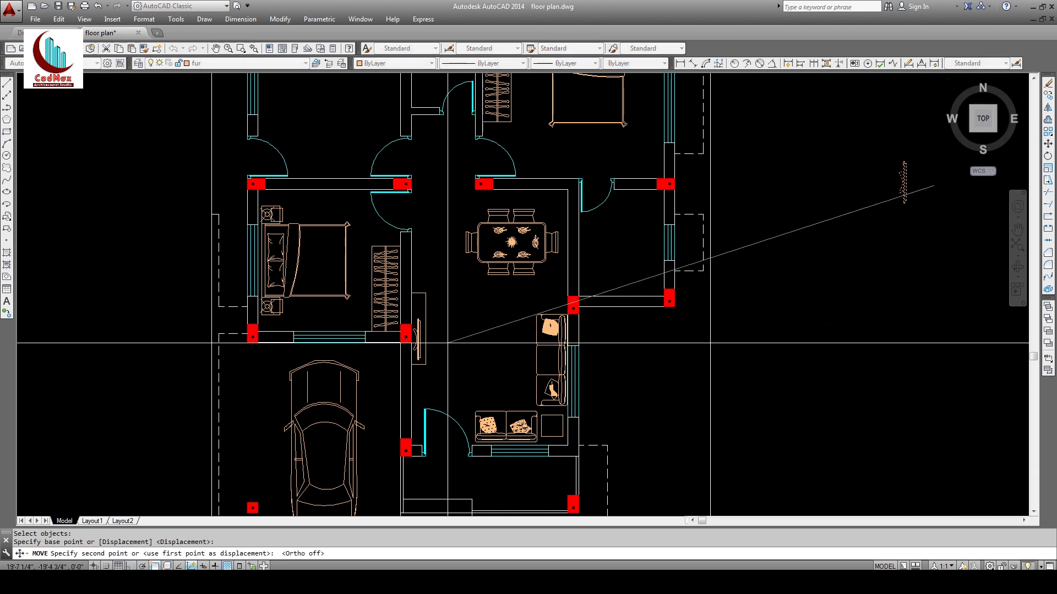
click(449, 336)
text(z)
key(Return)
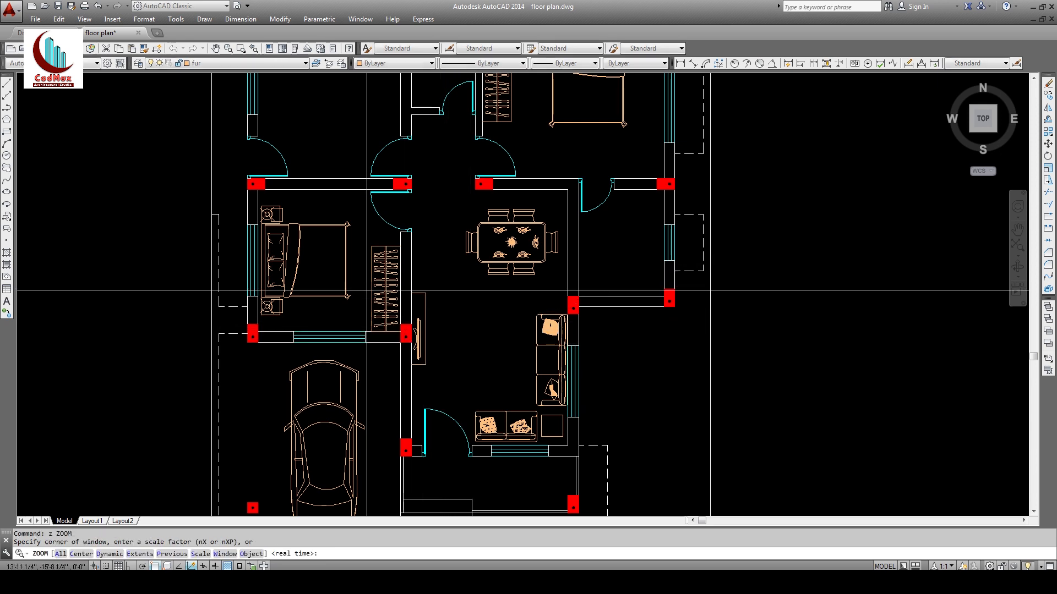
click(343, 232)
click(596, 470)
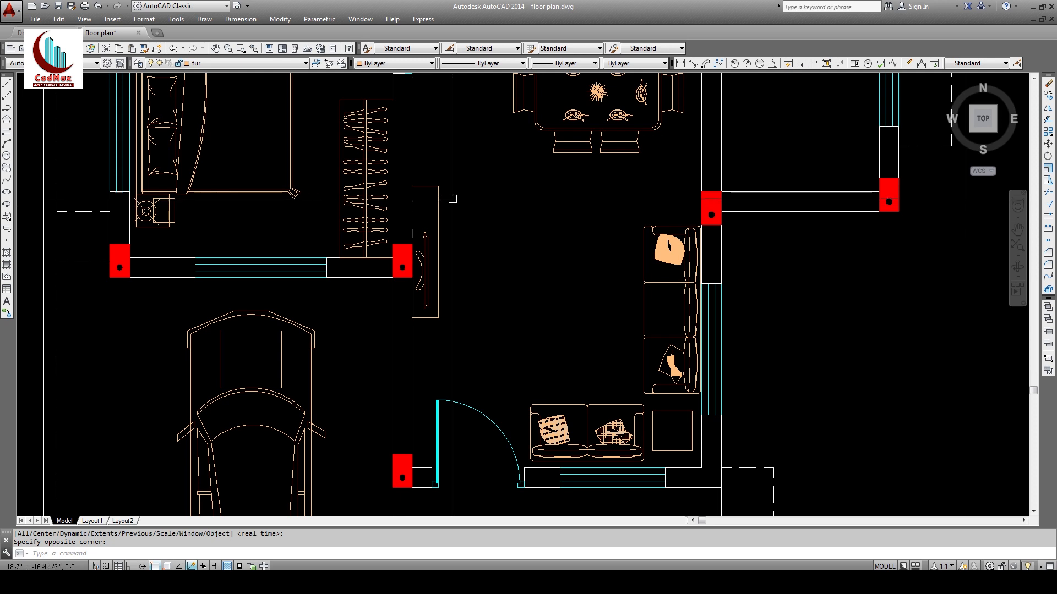
Step: Stretch the TV unit vertically by 24 inches with Ortho on
text(s)
key(Return)
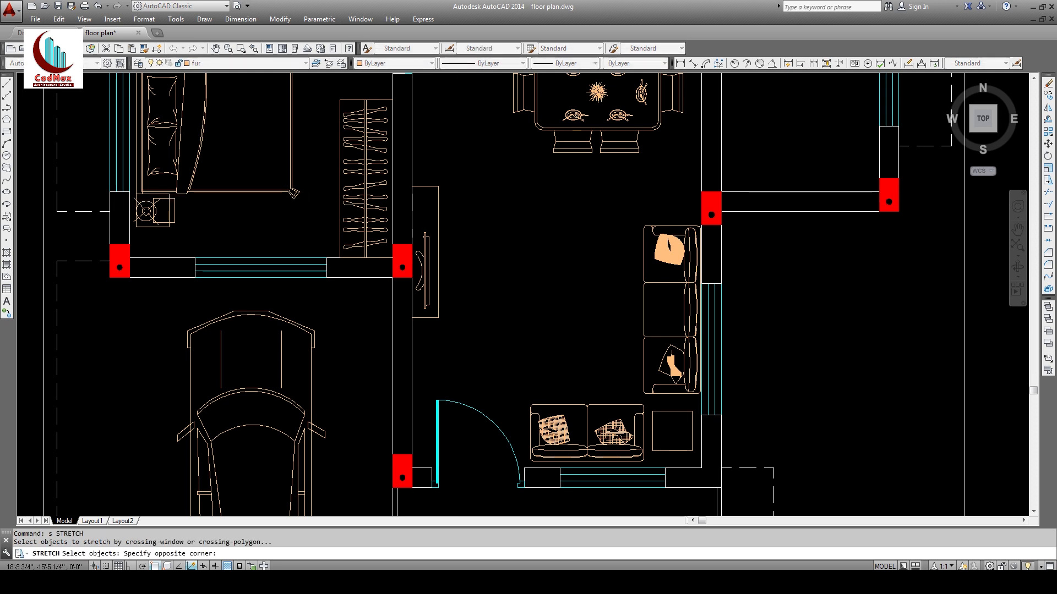
click(402, 198)
key(Return)
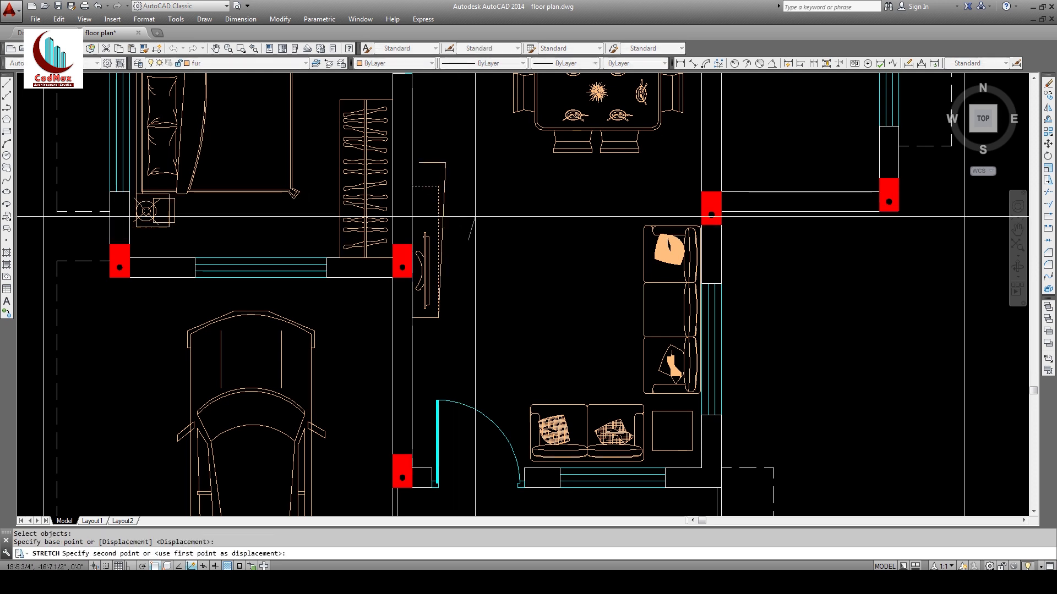
click(469, 239)
key(F8)
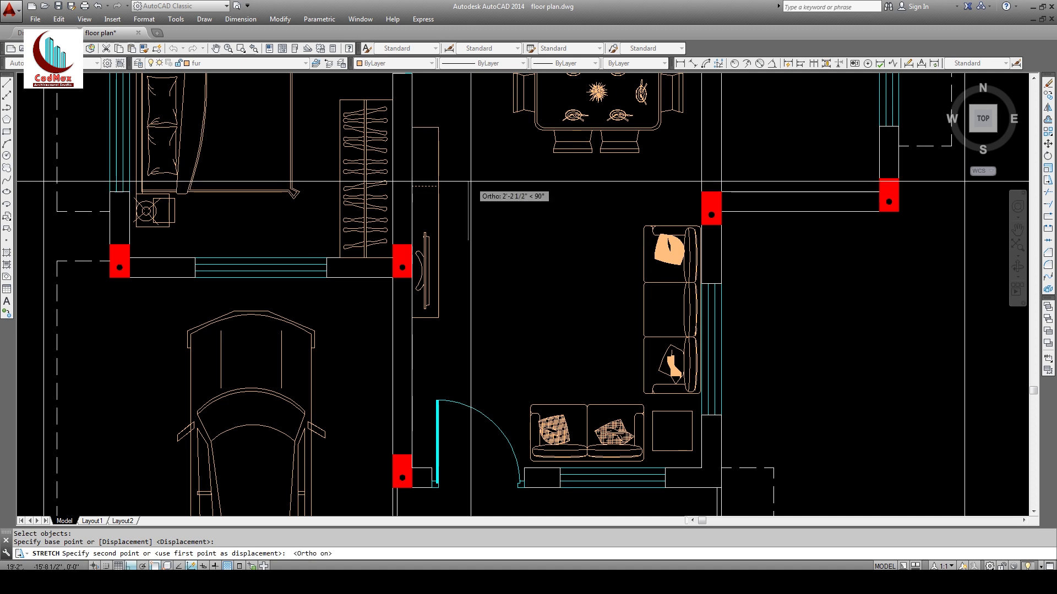
text(24)
key(Return)
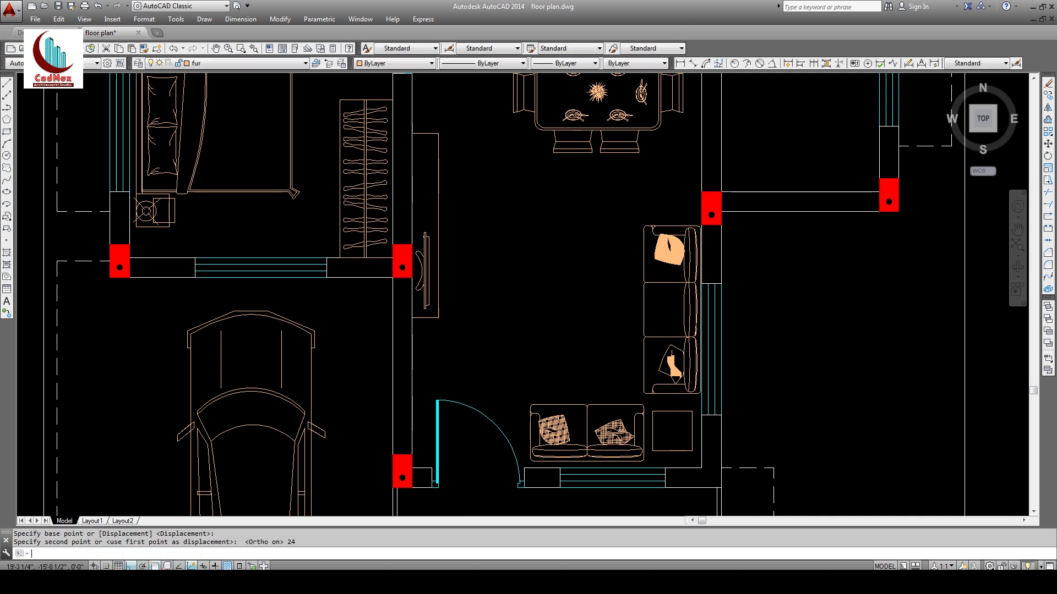
Step: Stretch the TV unit's end down by 9 inches
key(Return)
click(453, 150)
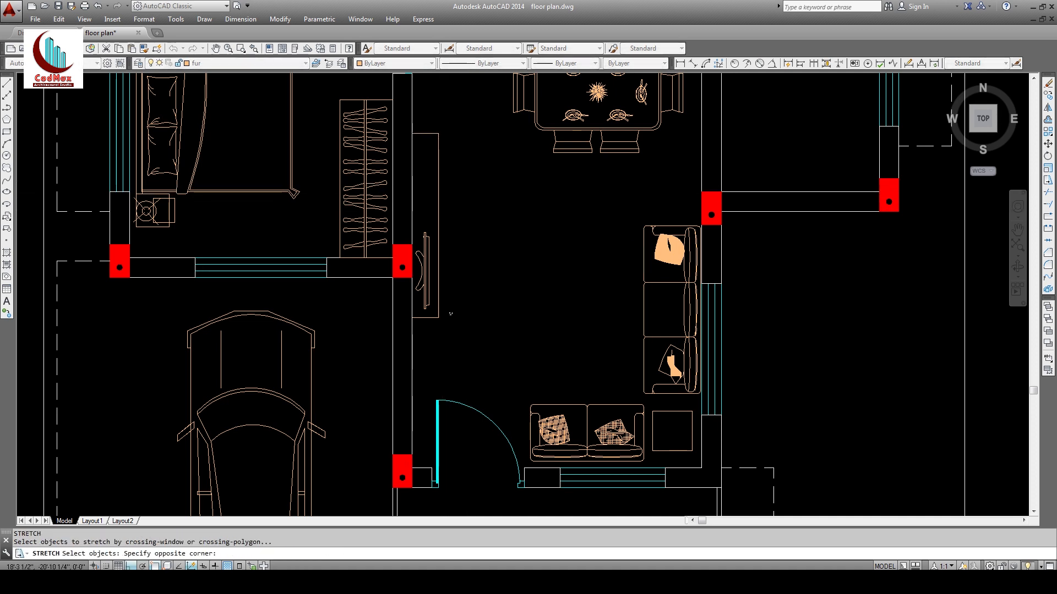
click(409, 332)
key(Return)
click(509, 298)
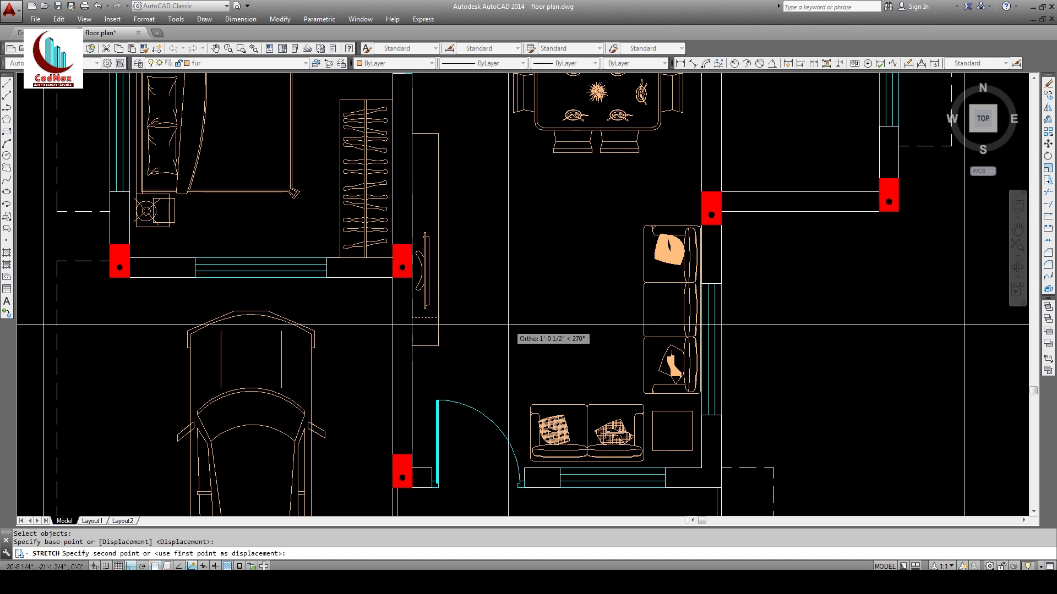
text(9)
key(Return)
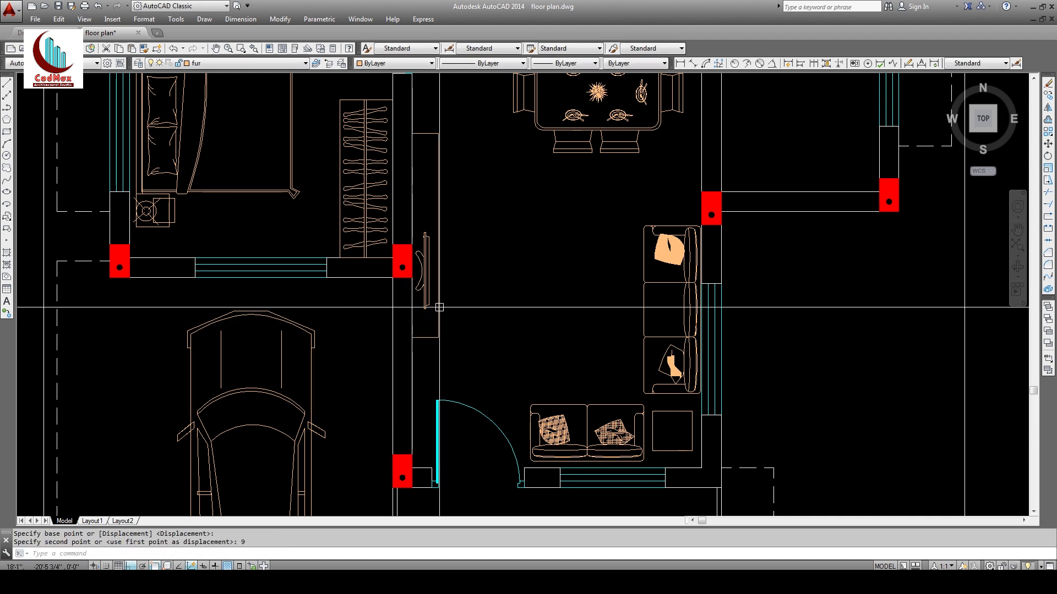
Step: Stretch the TV unit's side 3 inches to the left
key(Return)
click(452, 109)
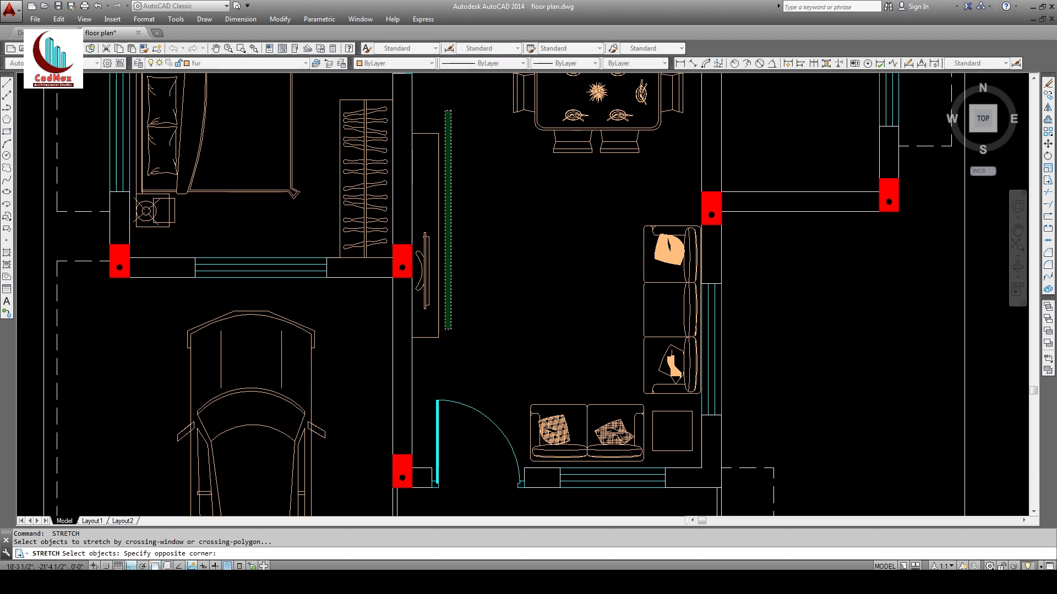
click(413, 345)
key(Return)
click(494, 348)
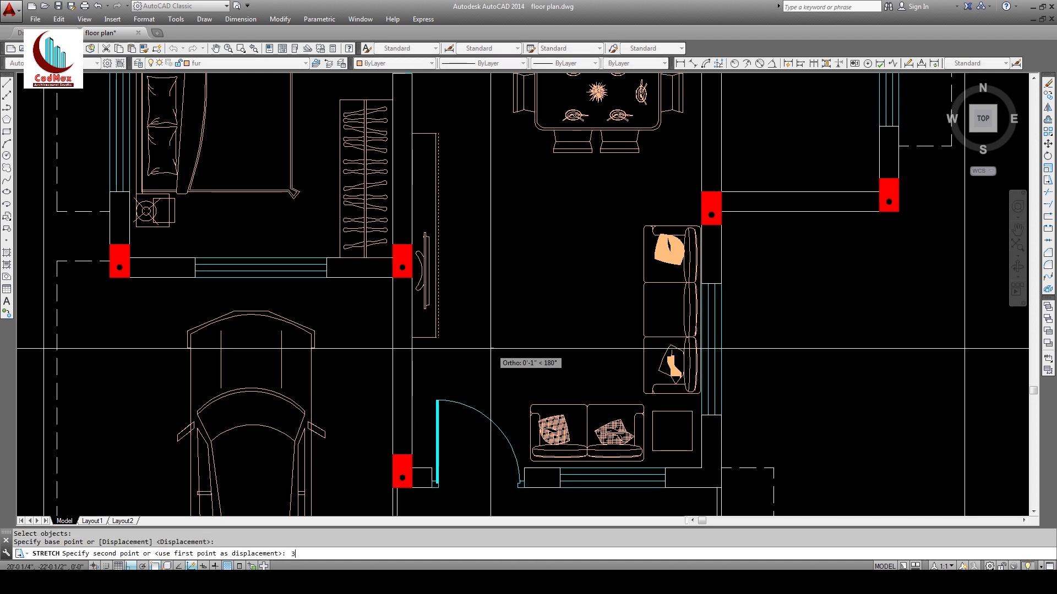
key(Return)
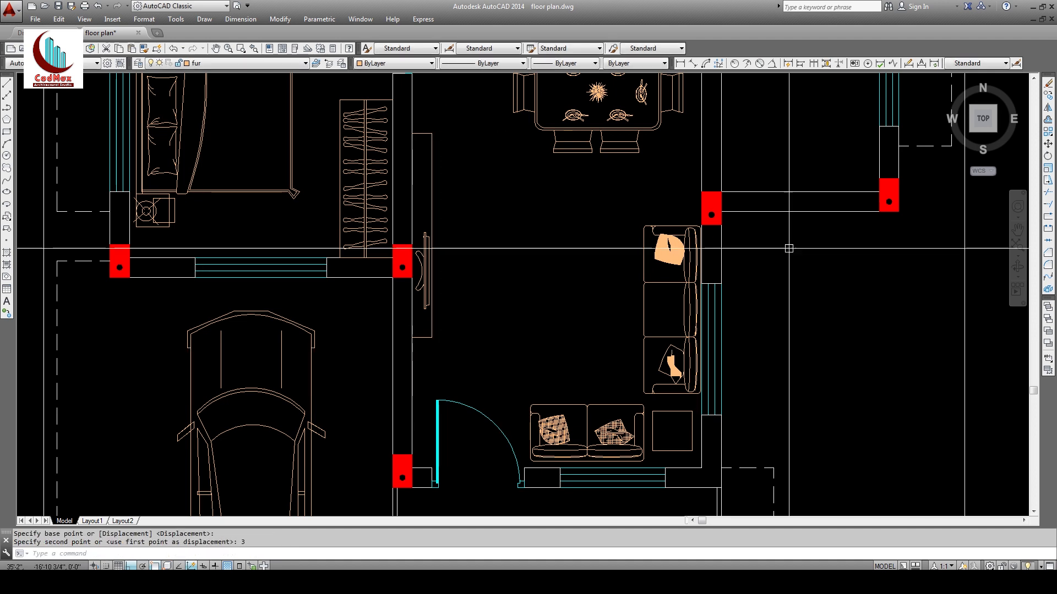
Step: Move the TV slightly lower within the TV unit
text(m)
key(Return)
click(427, 273)
key(Return)
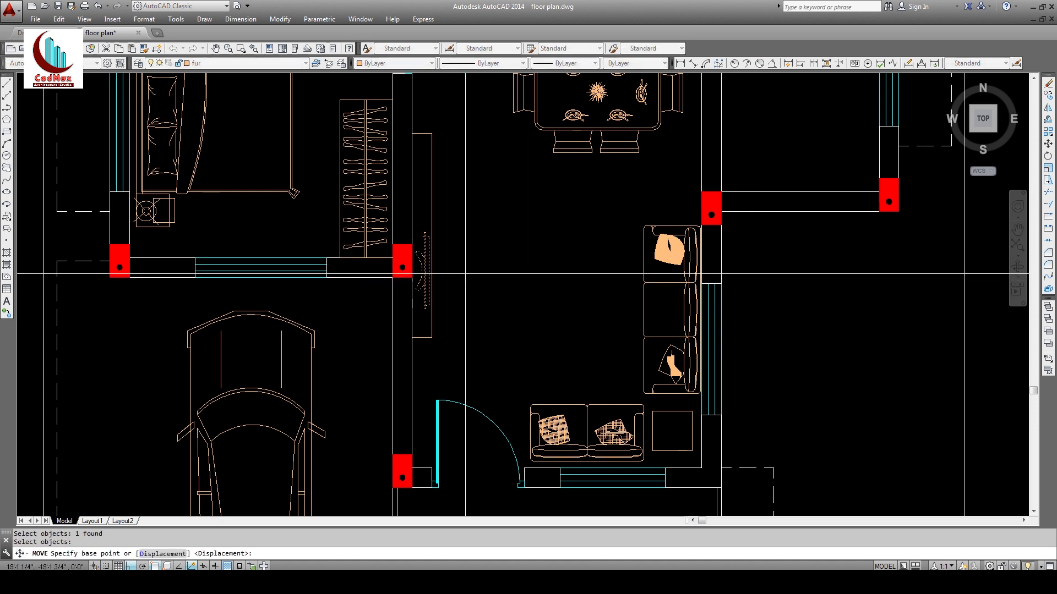
click(465, 274)
click(465, 285)
key(Escape)
text(z)
key(Return)
key(Return)
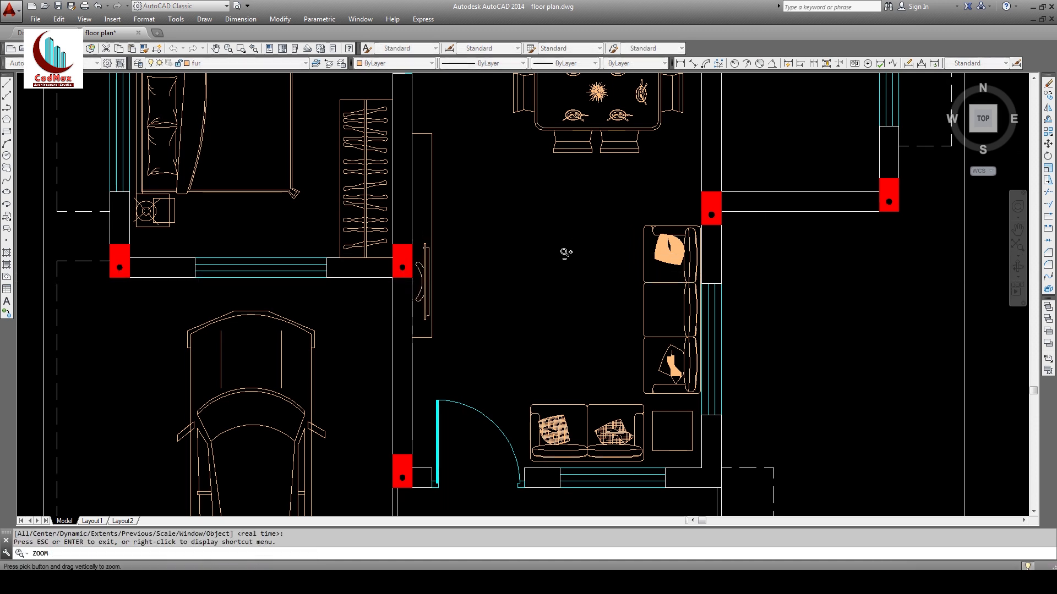
key(Escape)
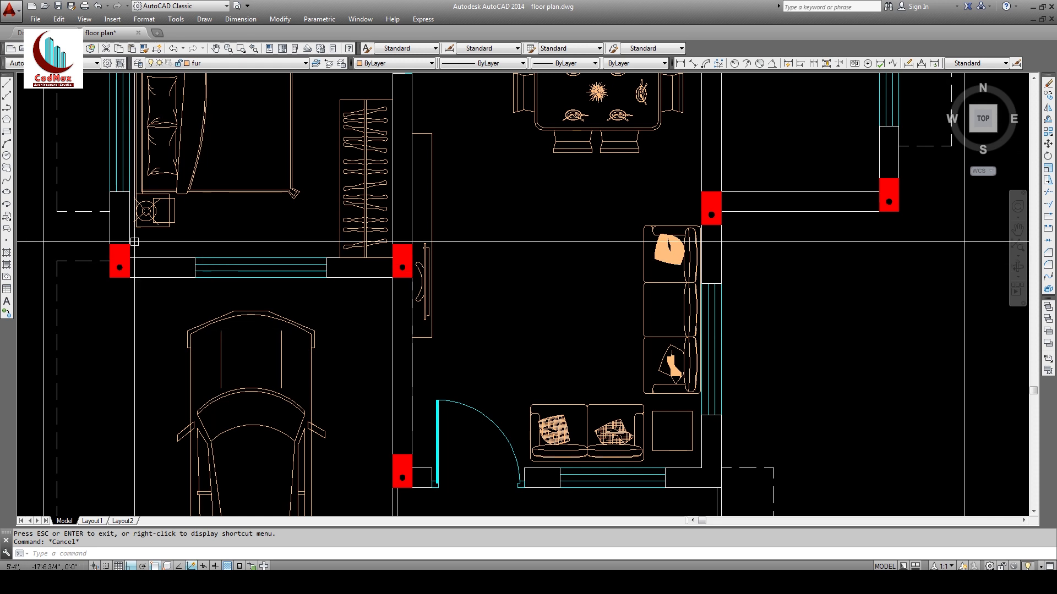
Step: Draw an oval coffee-table ellipse with axis values 18 and 36
click(6, 192)
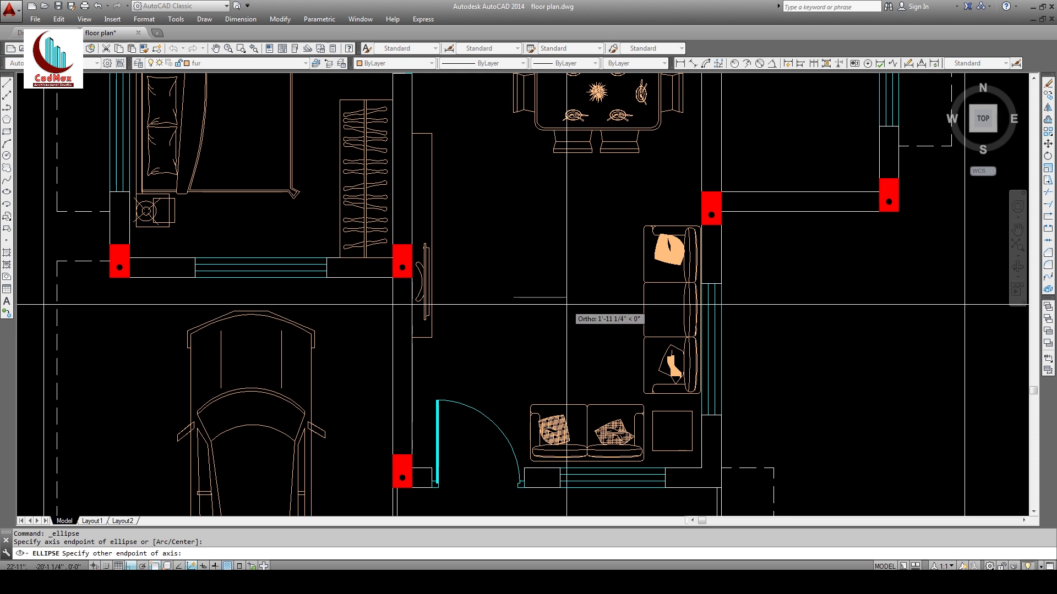
key(Return)
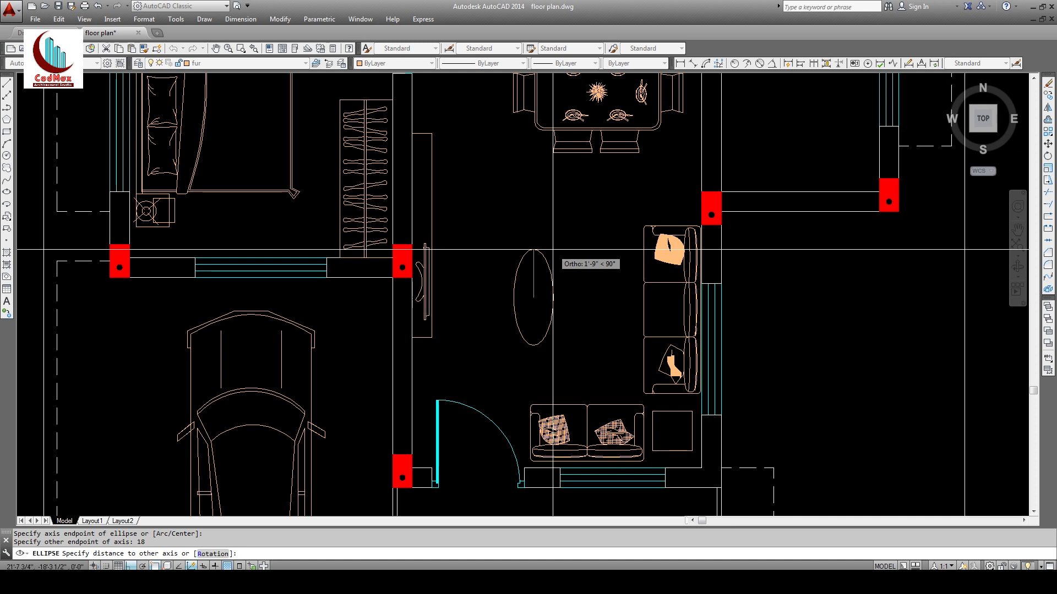
text(36)
key(Return)
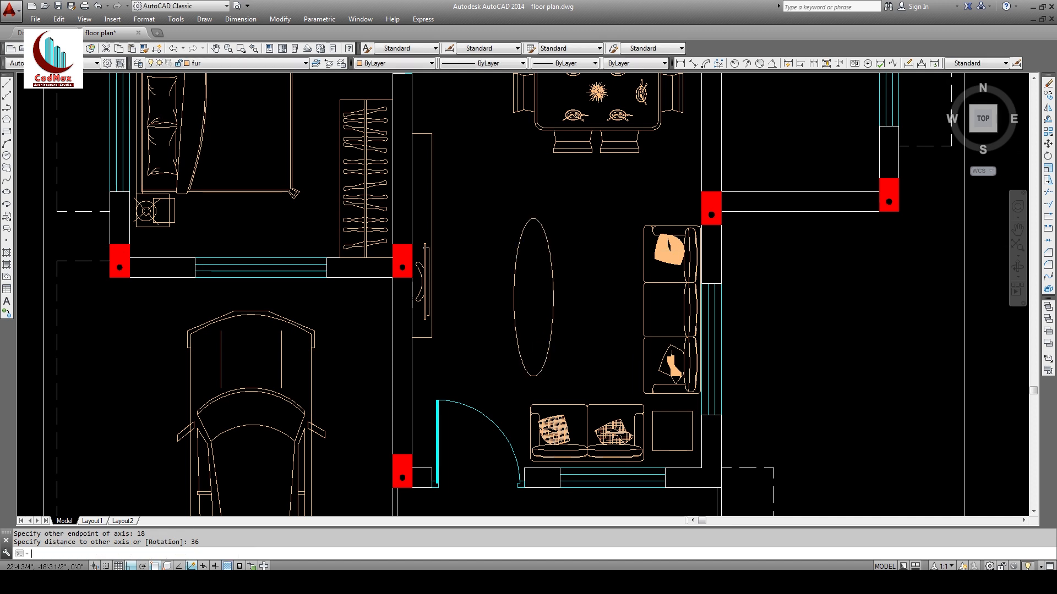
Step: Move the oval further right toward the L-shaped sofa
click(547, 249)
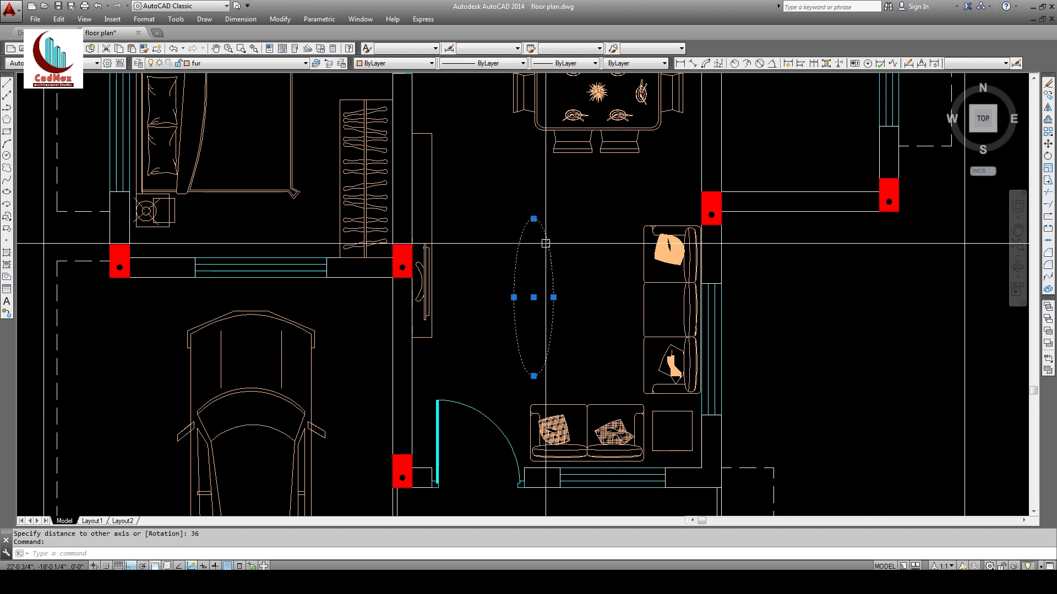
click(533, 218)
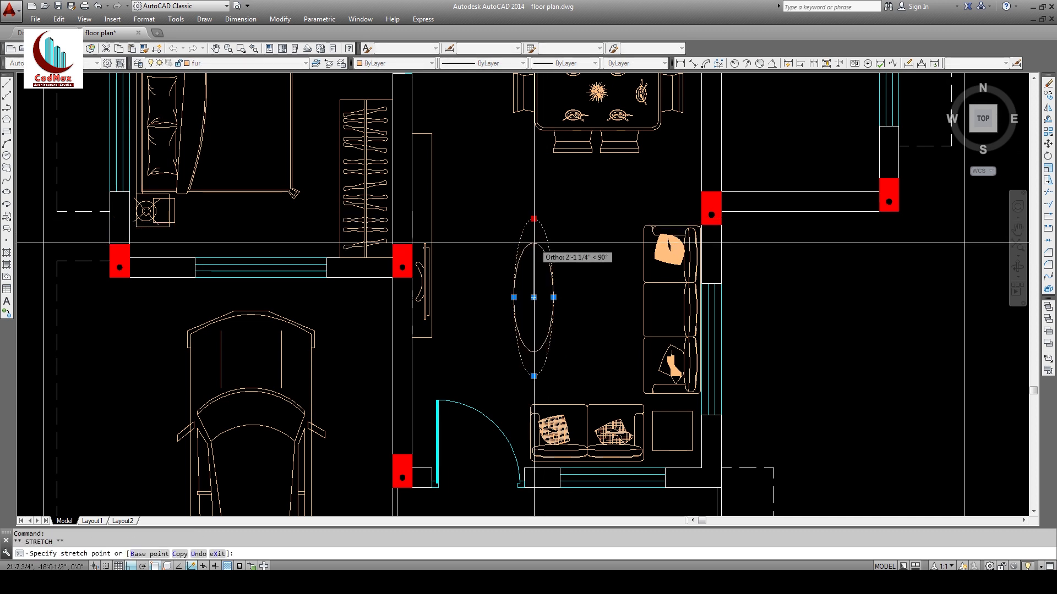
key(Escape)
key(Escape)
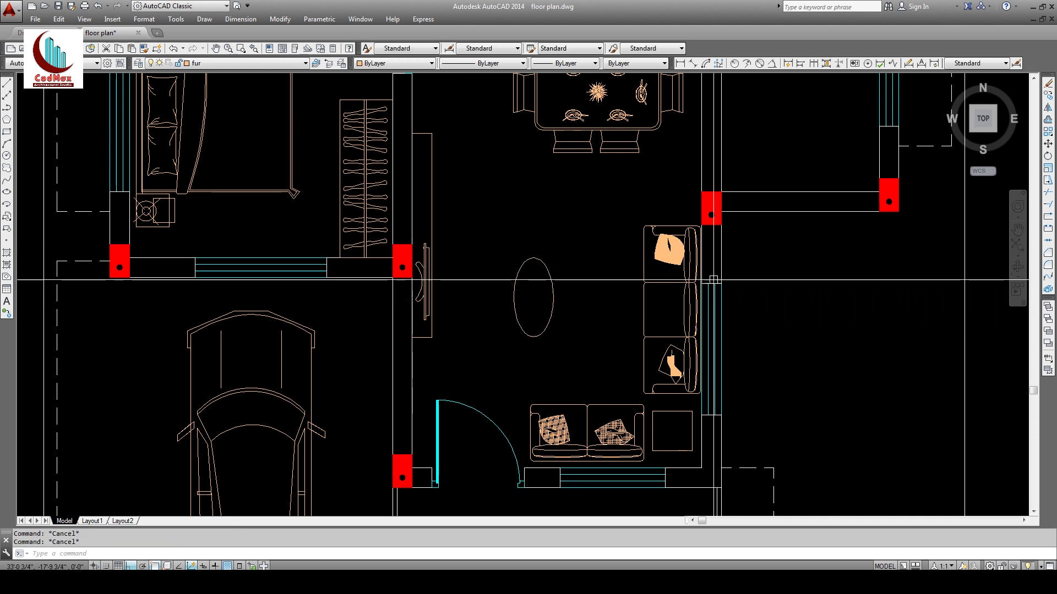
click(1045, 147)
click(576, 288)
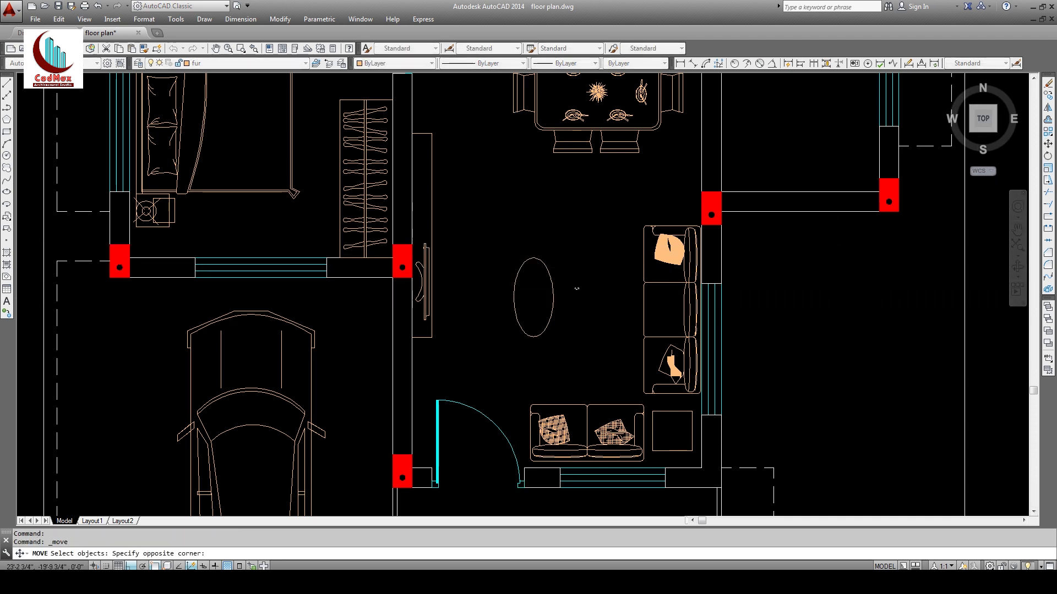
click(539, 250)
right_click(537, 237)
click(536, 223)
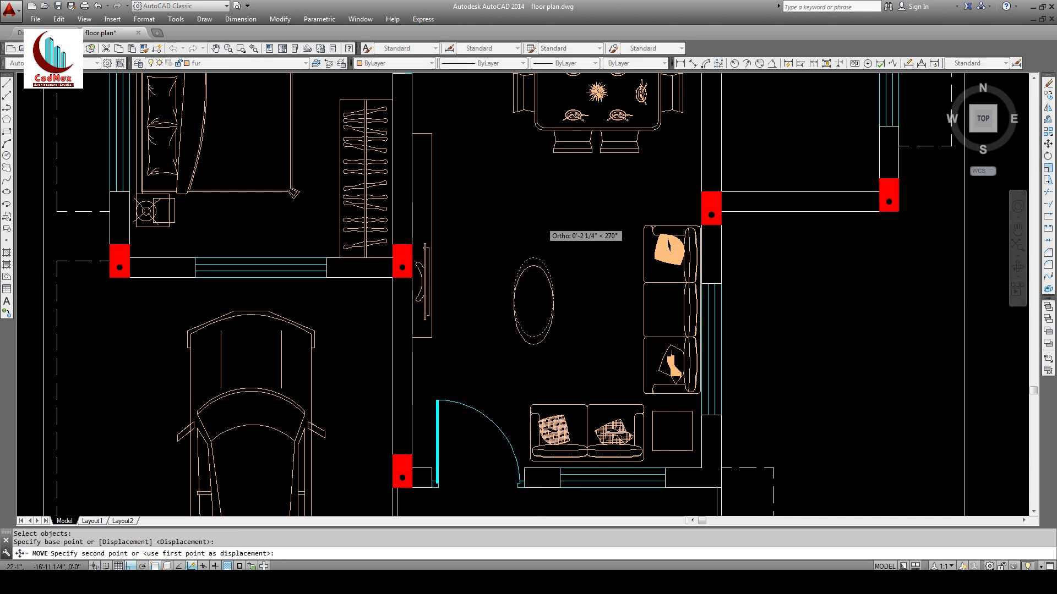
click(572, 226)
Step: Zoom out to the whole plan, then window-zoom onto the upper middle rooms
text(z)
key(Return)
key(Return)
drag(613, 229, 600, 306)
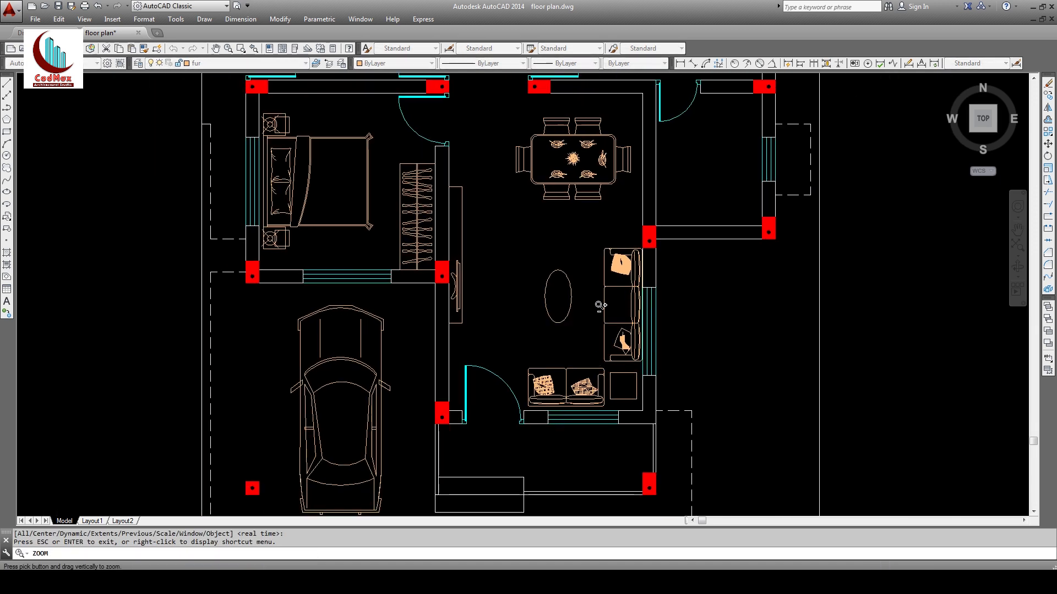
middle_drag(616, 255, 592, 272)
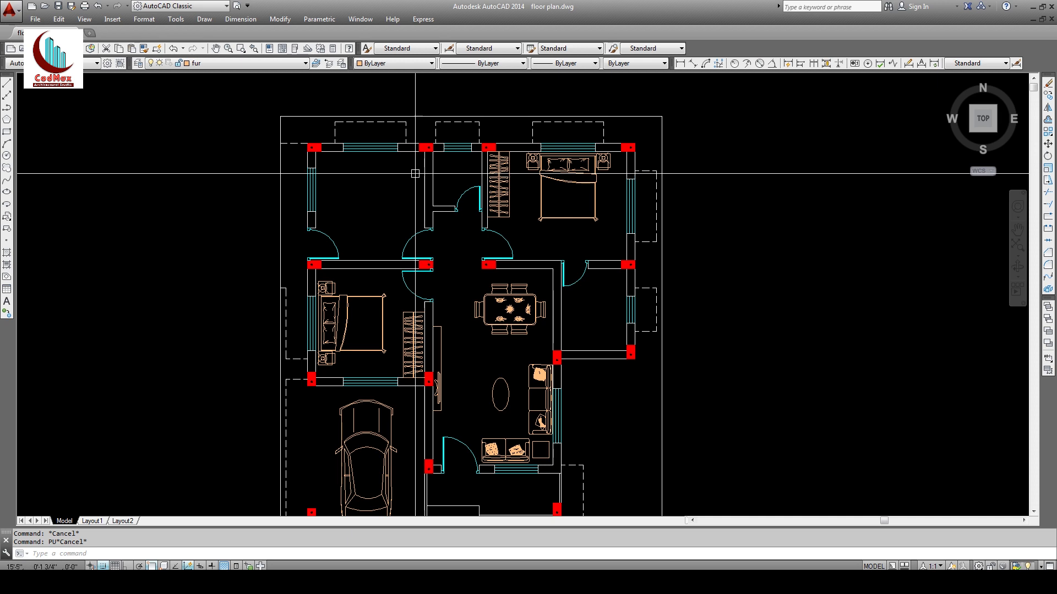
text(z)
key(Return)
click(403, 133)
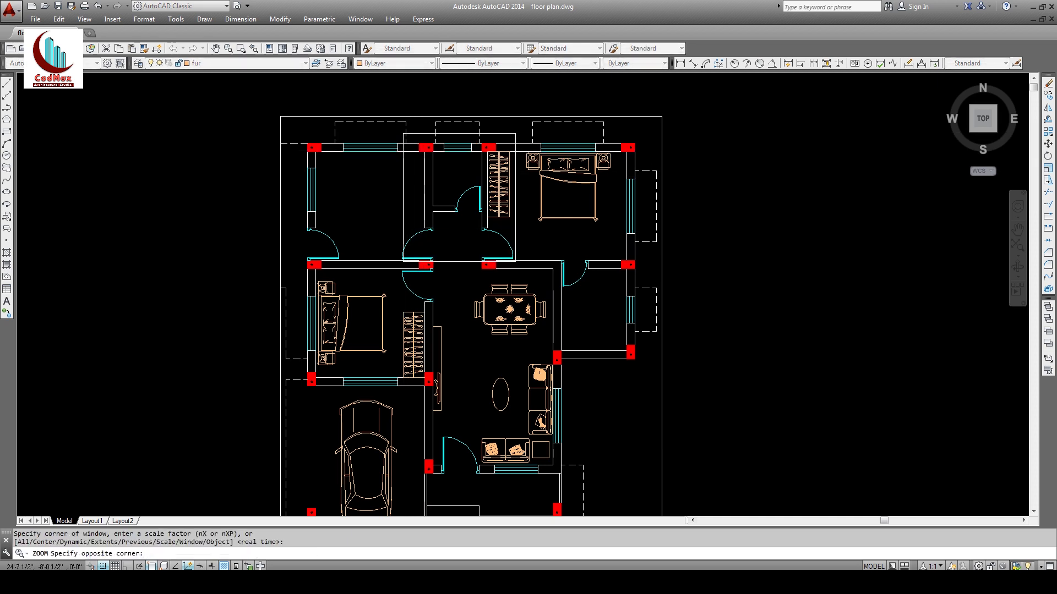
click(517, 262)
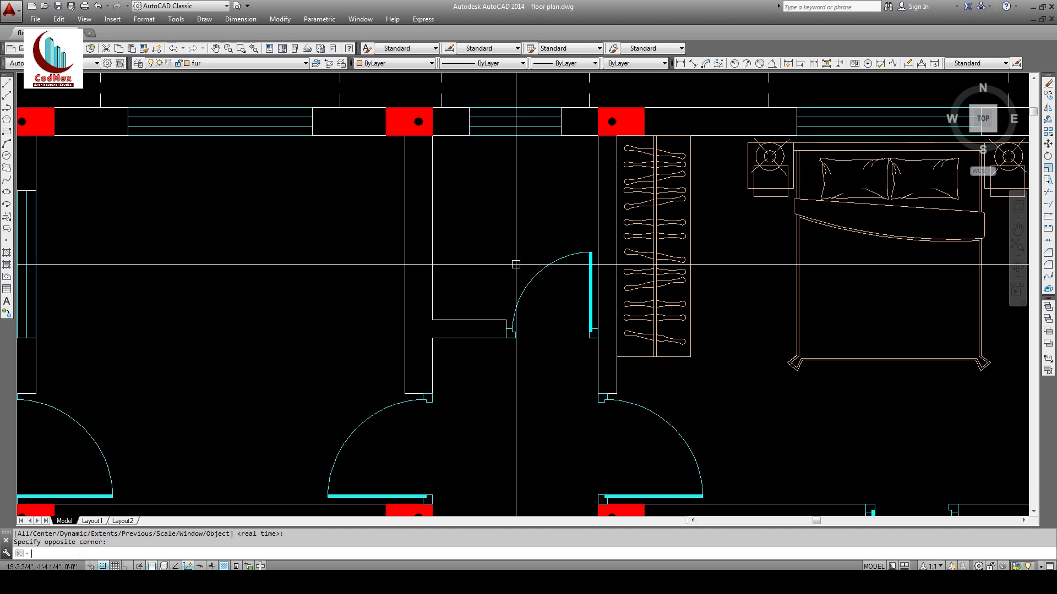
Step: Insert the wash basin block from the blocks folder, redefining the existing definition
text(i)
key(Return)
click(556, 222)
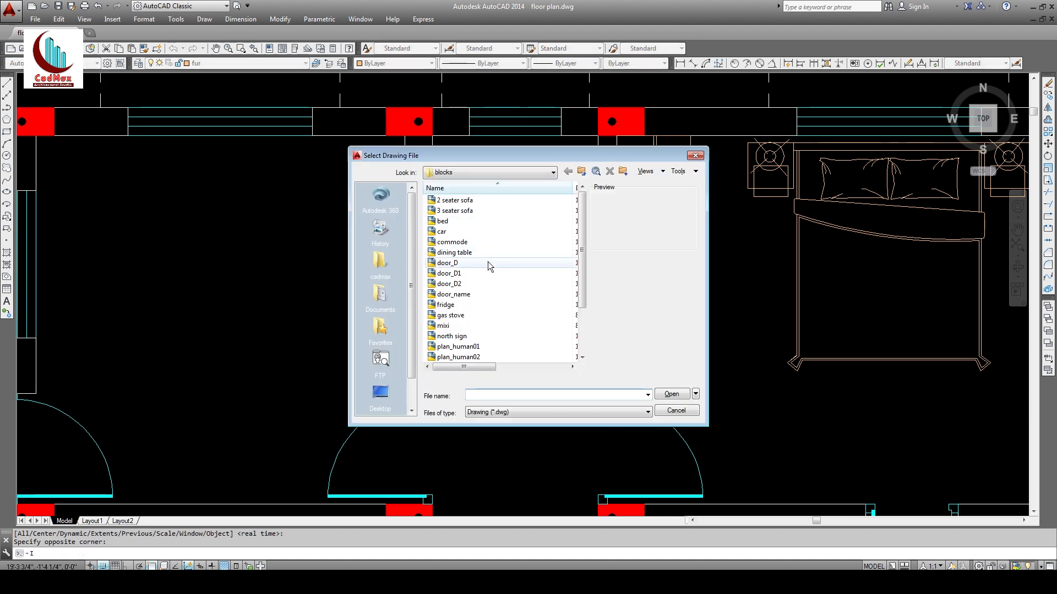
click(467, 252)
scroll(473, 303, down, 2)
click(457, 336)
click(468, 346)
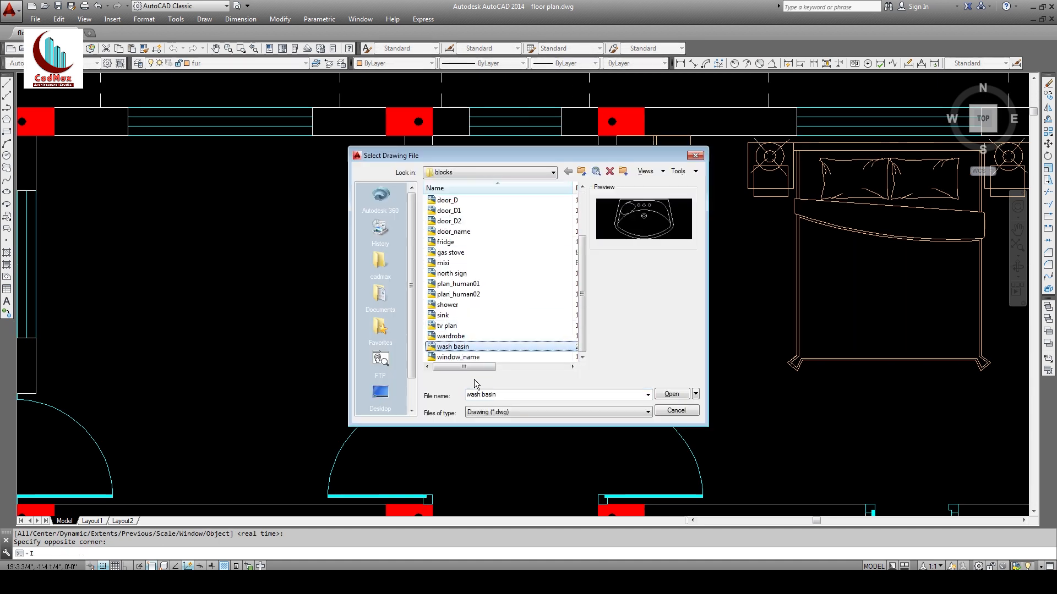
click(667, 396)
click(553, 360)
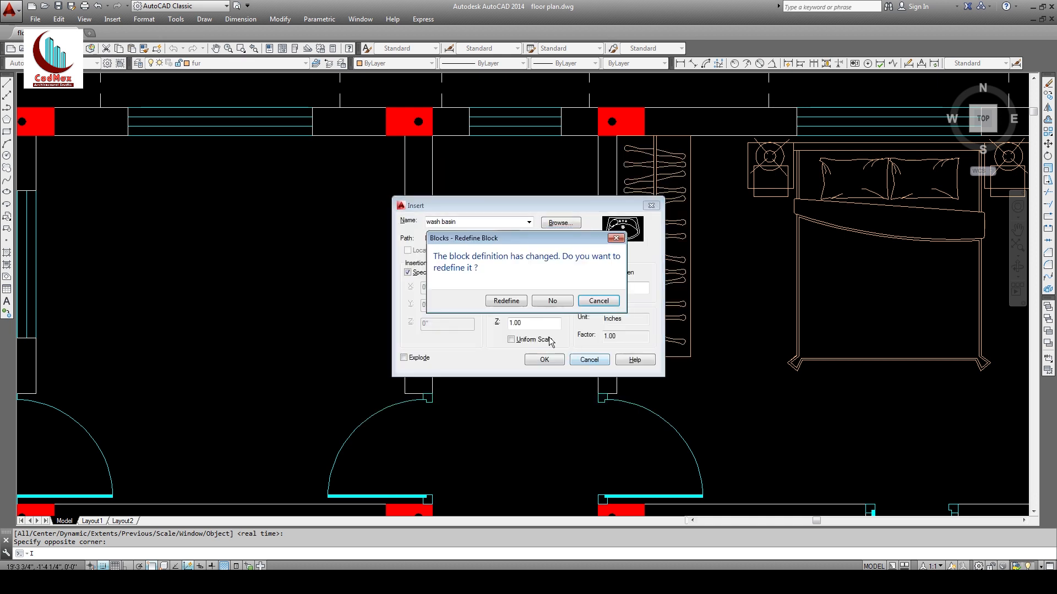
click(506, 301)
Step: Move the inserted wash basin into the wash area between the upper bedrooms
scroll(528, 298, down, 4)
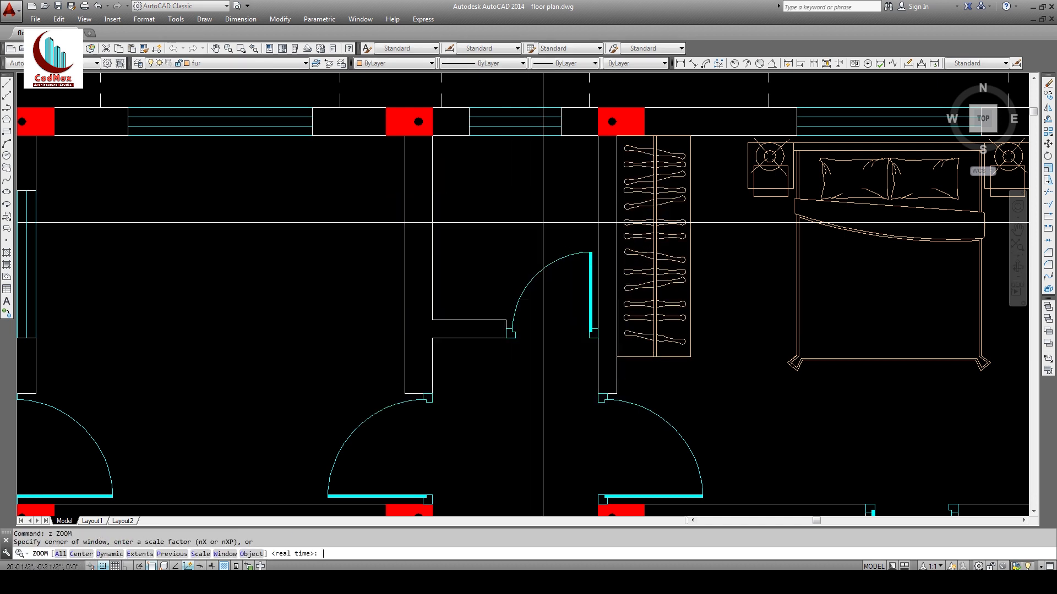
middle_drag(528, 299, 615, 152)
scroll(615, 152, down, 1)
middle_drag(360, 390, 341, 432)
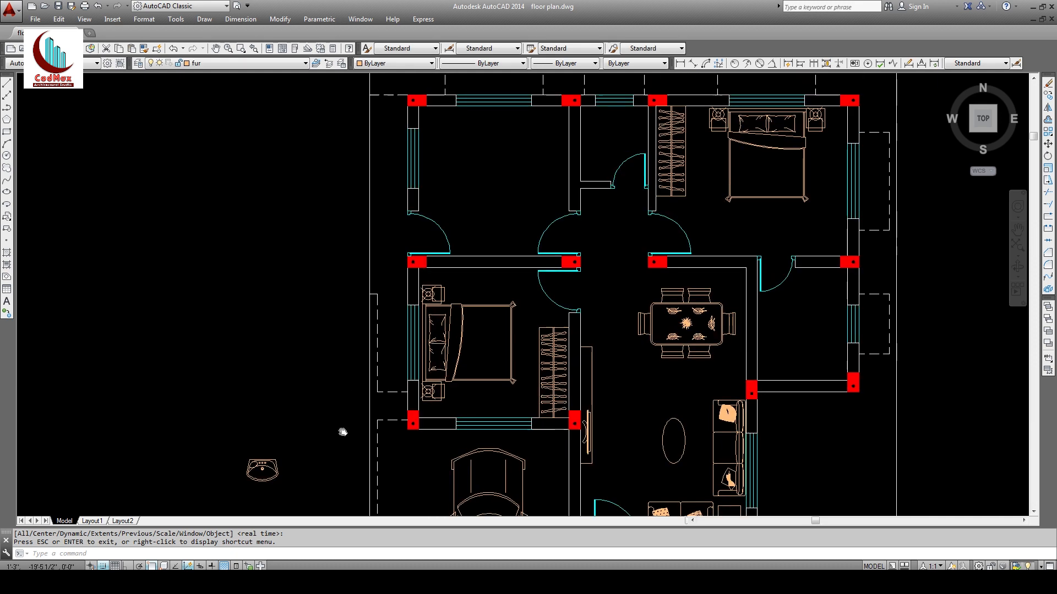
click(273, 478)
text(,)
key(Escape)
key(Escape)
text(m)
key(Return)
click(271, 479)
key(Return)
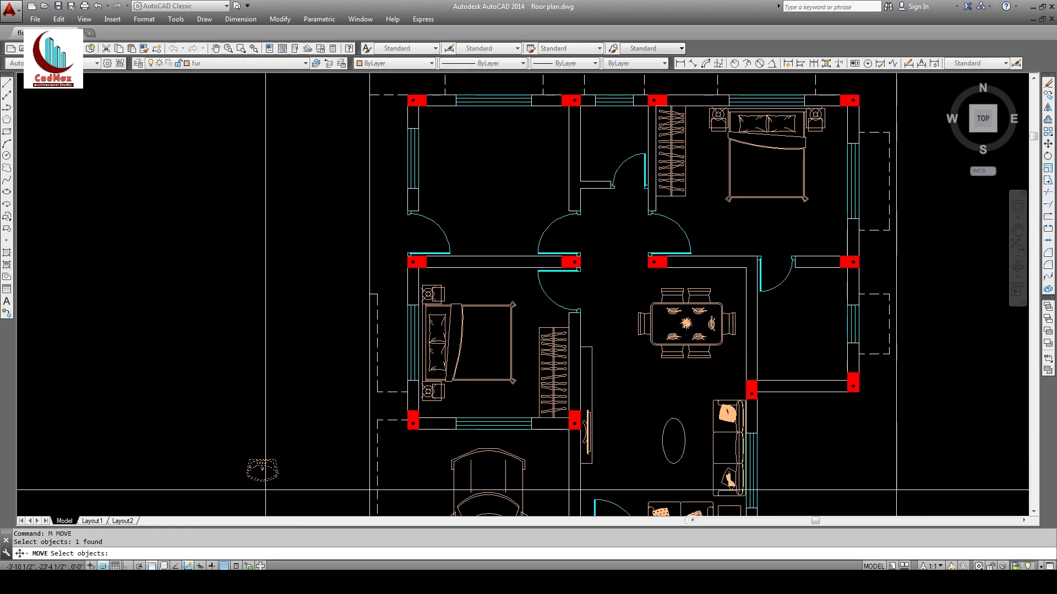
click(265, 490)
click(599, 220)
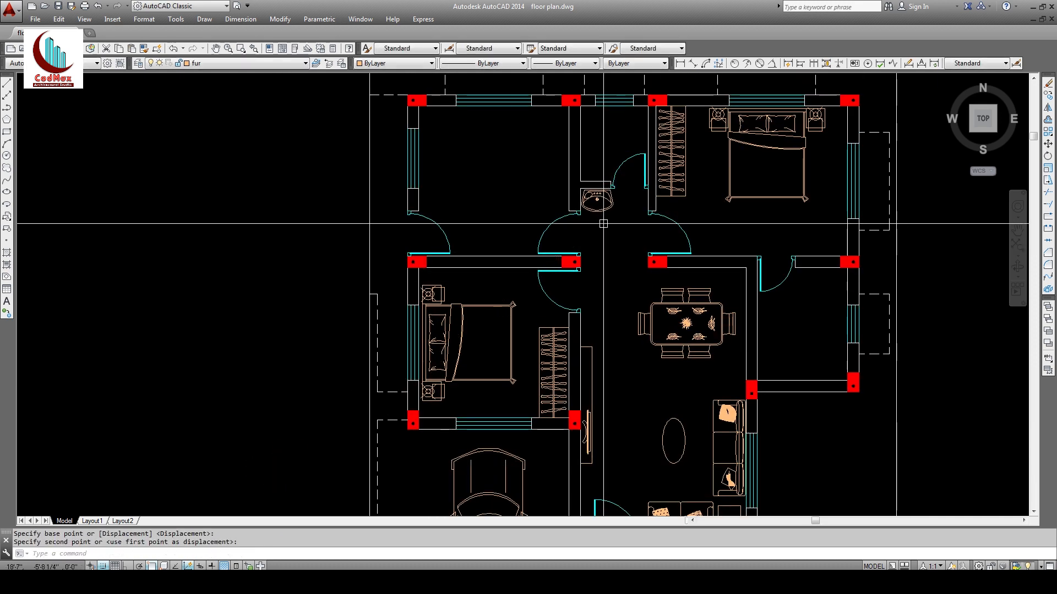
middle_drag(591, 222, 564, 273)
Step: Insert the commode block, redefining it, and place it inside the small bathroom
text(i)
key(Return)
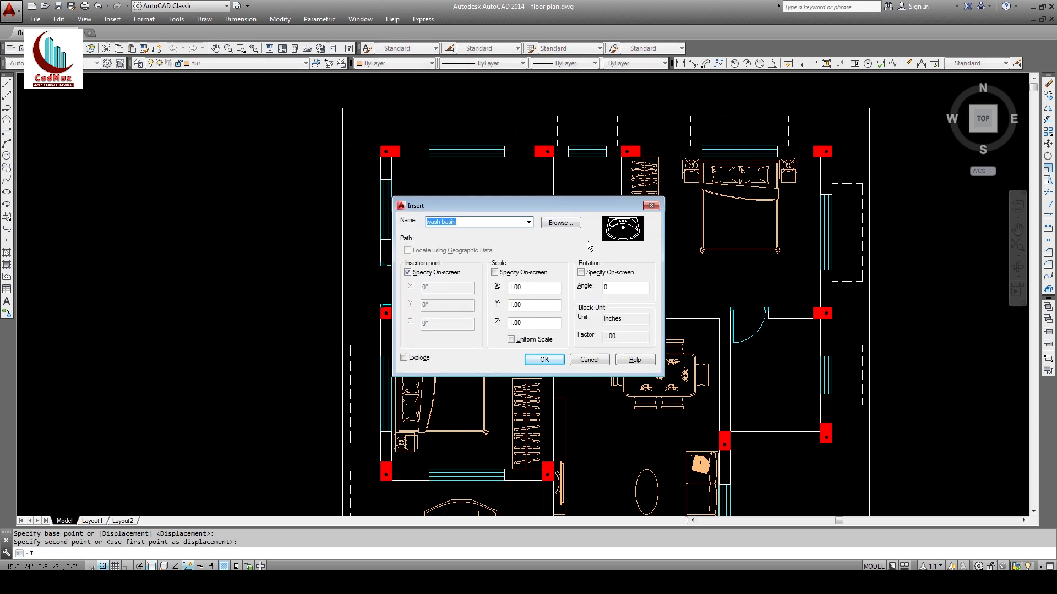
click(569, 228)
double_click(454, 242)
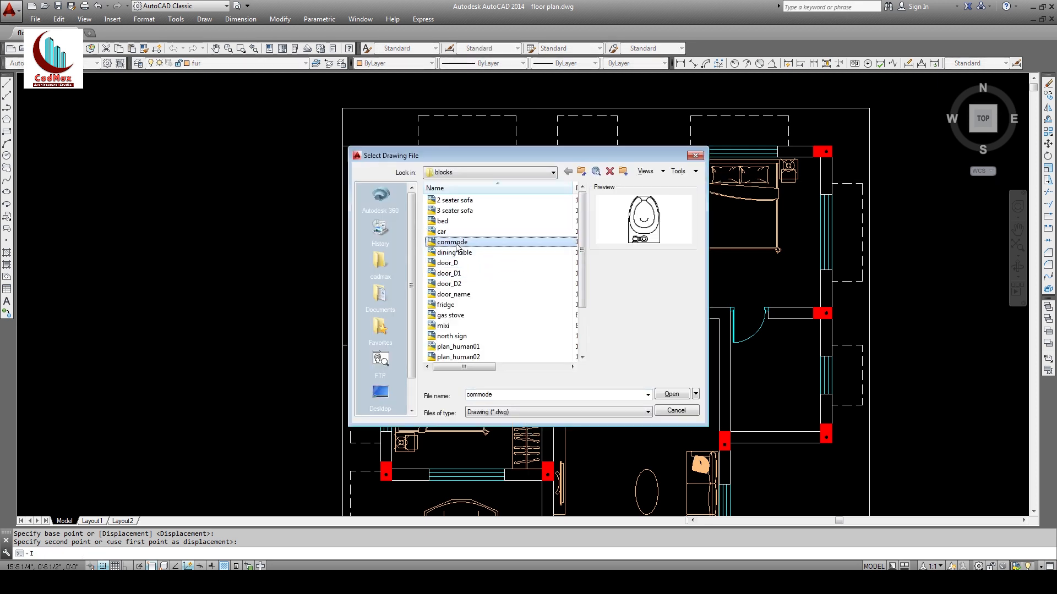
click(552, 364)
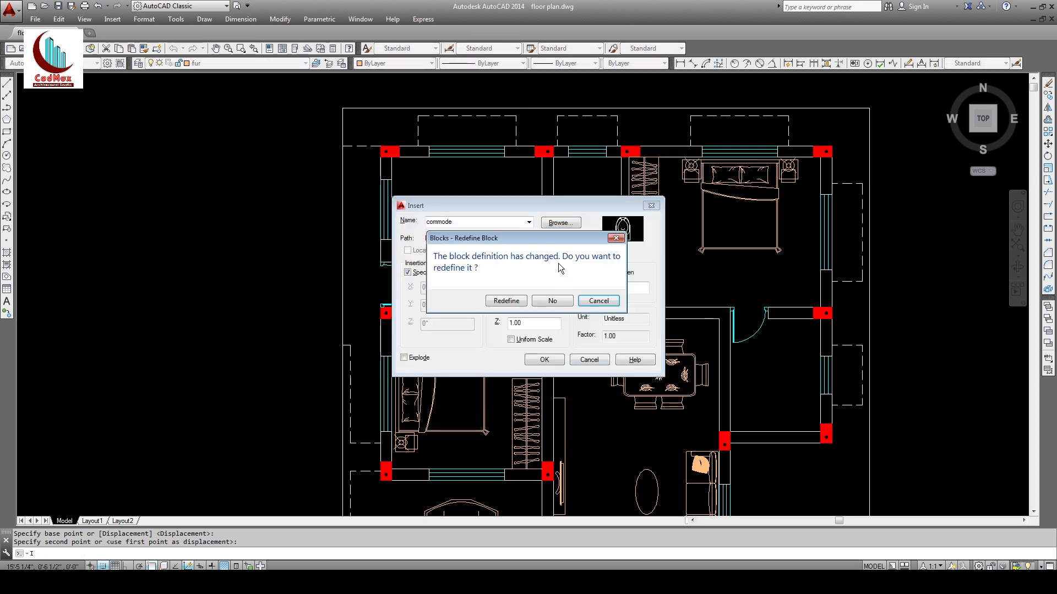
click(505, 301)
click(600, 187)
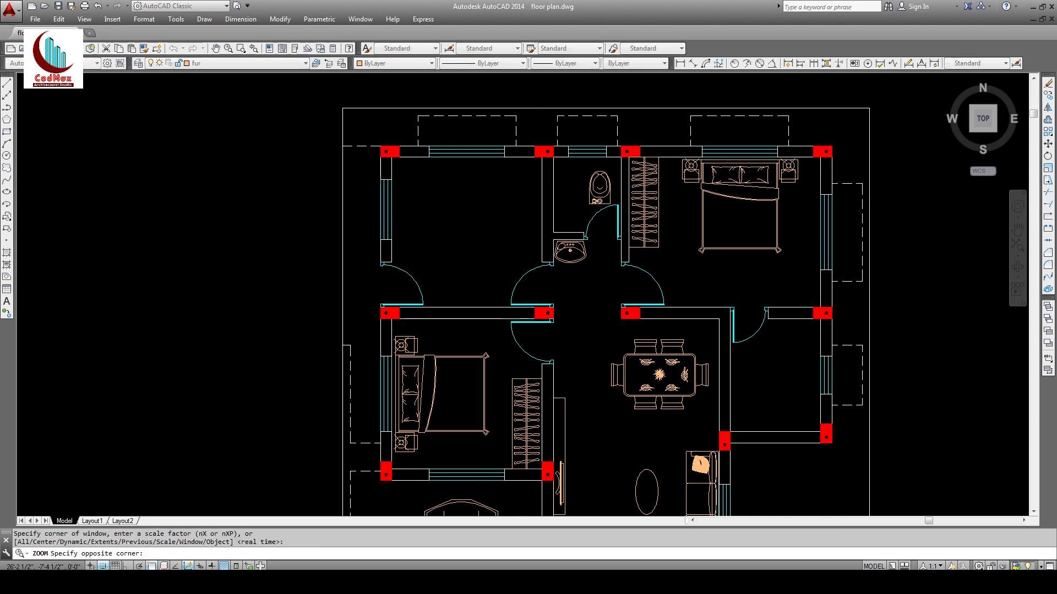
click(691, 302)
Step: Rotate the commode 180 degrees
text(ro)
key(Return)
click(502, 260)
key(Return)
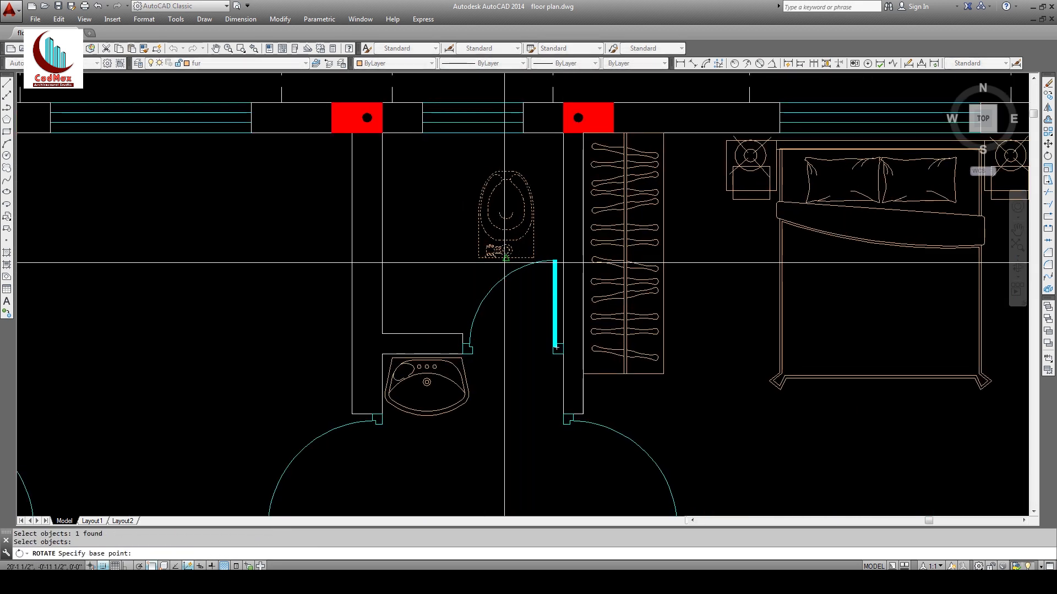
key(Return)
Step: Move the commode against the bathroom's top wall above the basin
text(m)
key(Return)
click(495, 259)
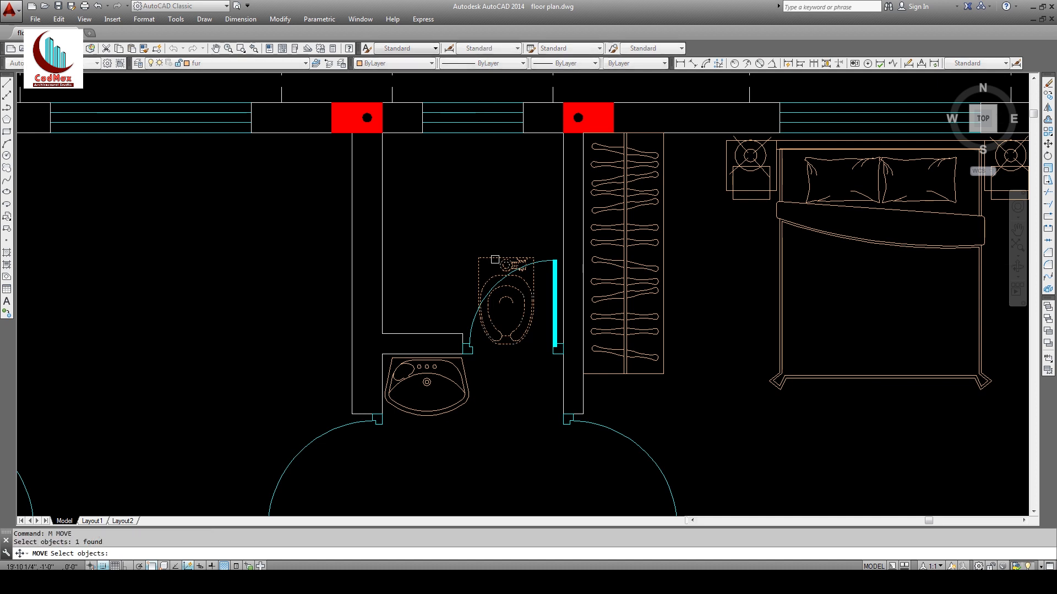
key(Return)
click(501, 267)
click(472, 144)
key(Escape)
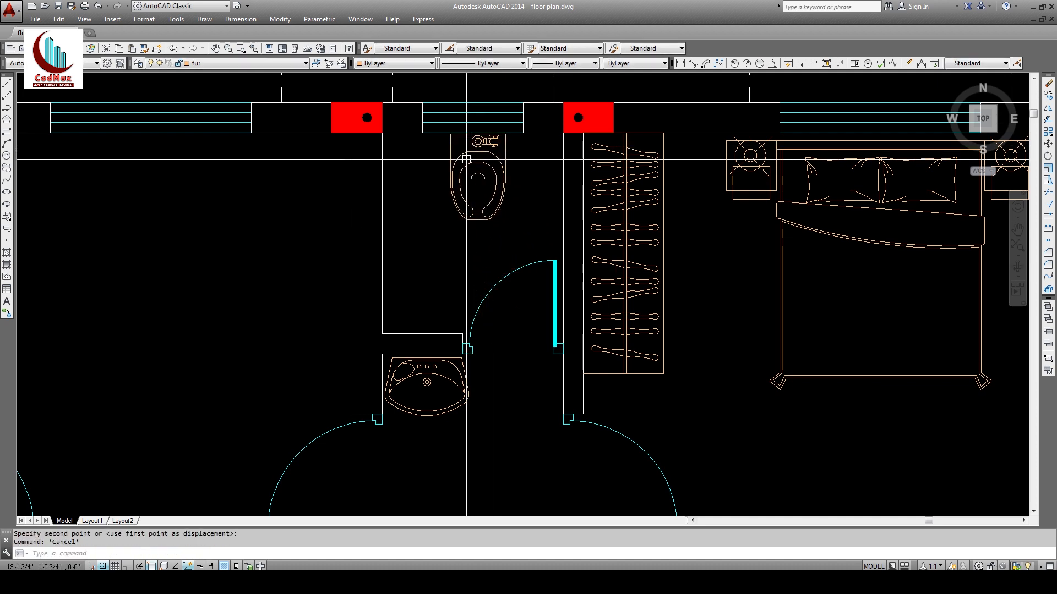
Step: Insert the shower.dwg block from the blocks folder, redefining the existing definition
key(Return)
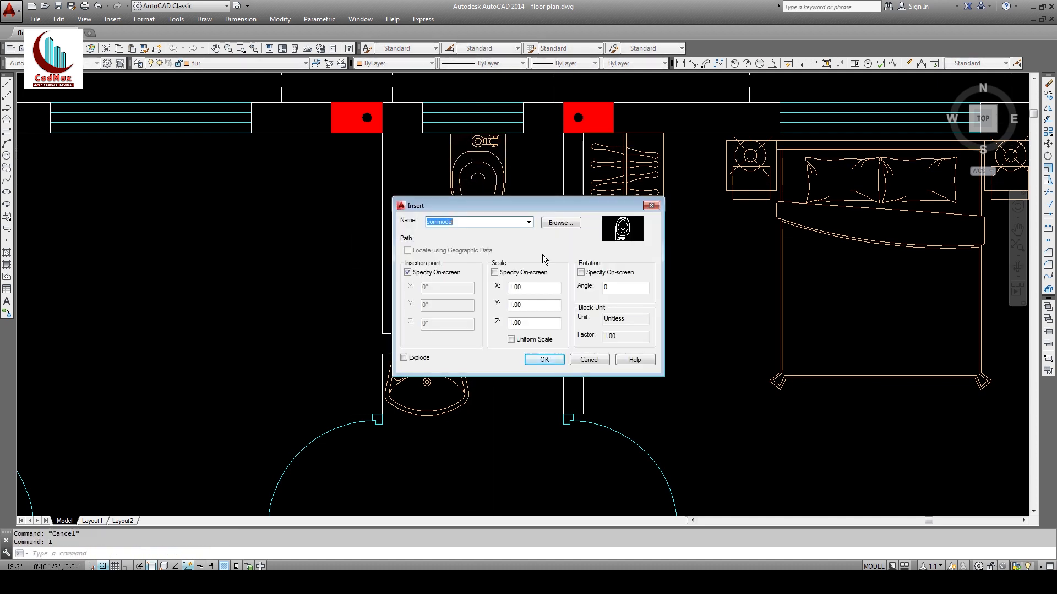
click(561, 224)
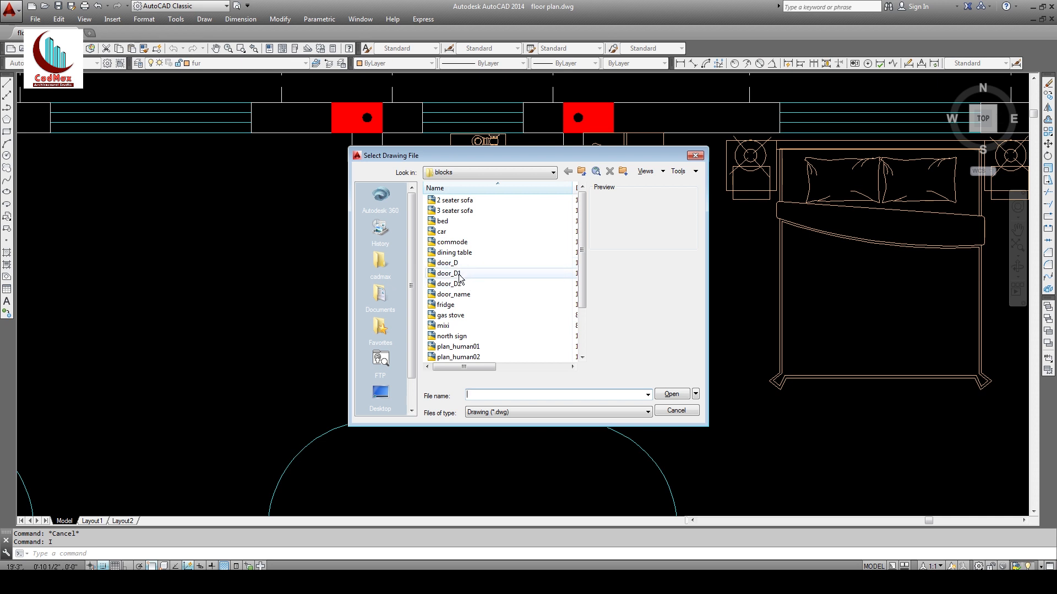
click(459, 274)
scroll(456, 289, down, 2)
click(453, 304)
double_click(451, 307)
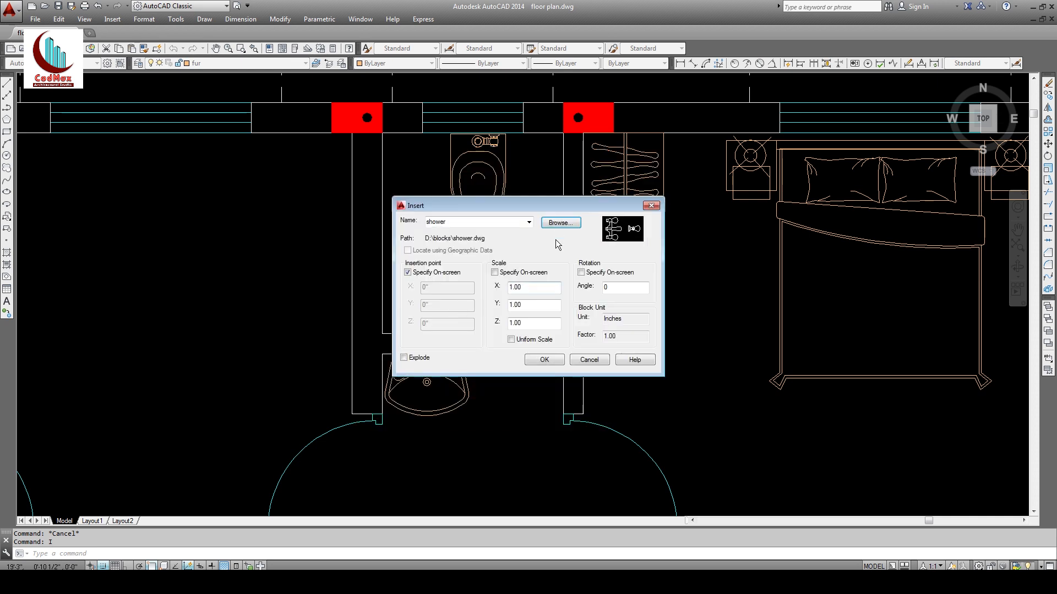
click(544, 359)
click(515, 304)
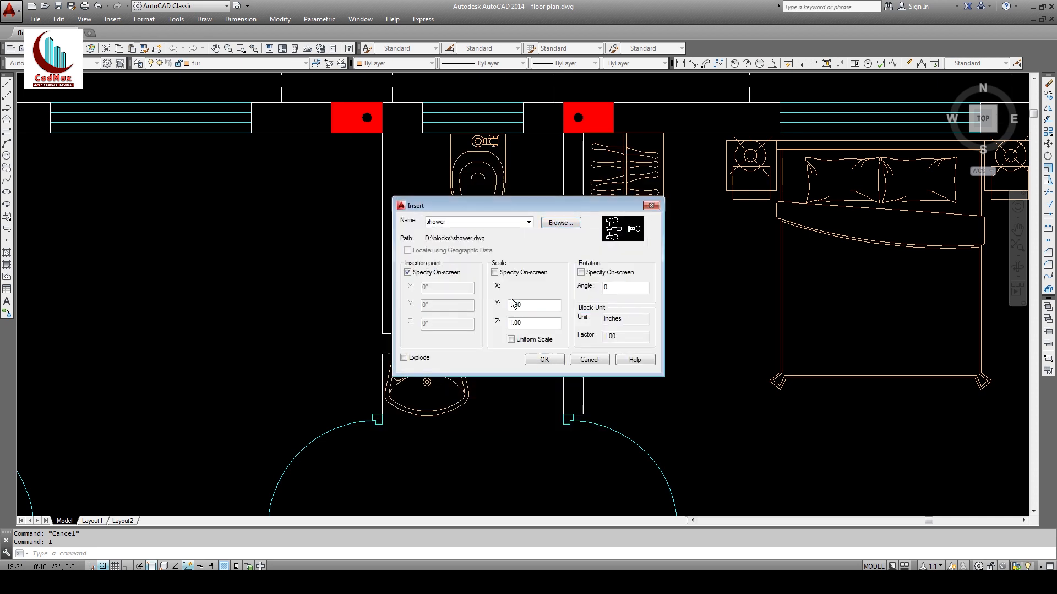
Step: Move the shower onto the bathroom's left wall beside the commode
text(z)
key(space)
key(space)
drag(498, 218, 490, 434)
middle_drag(489, 434, 512, 311)
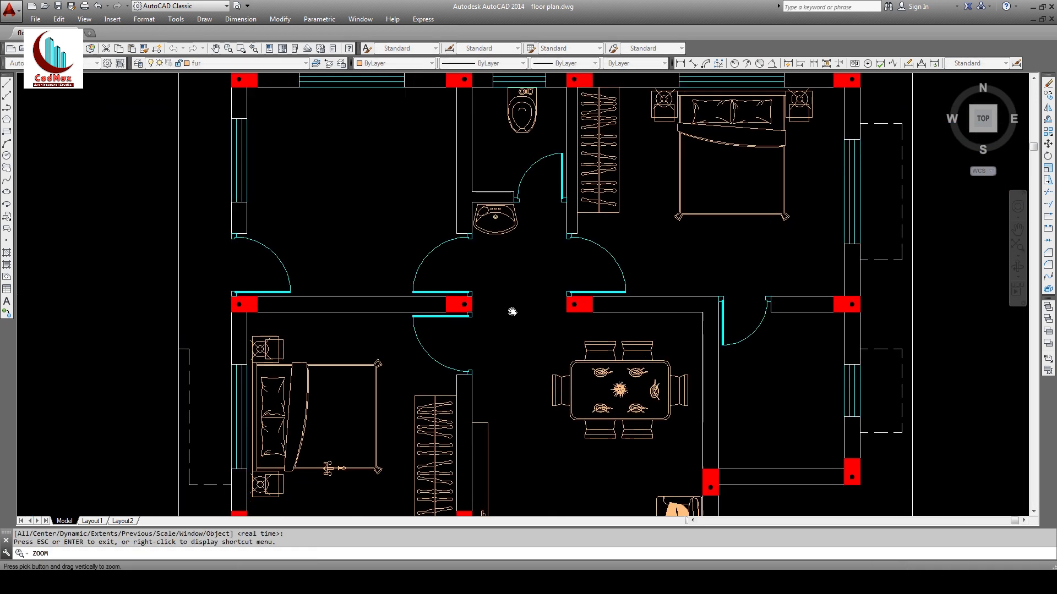
key(Escape)
text(m)
key(space)
click(334, 468)
key(space)
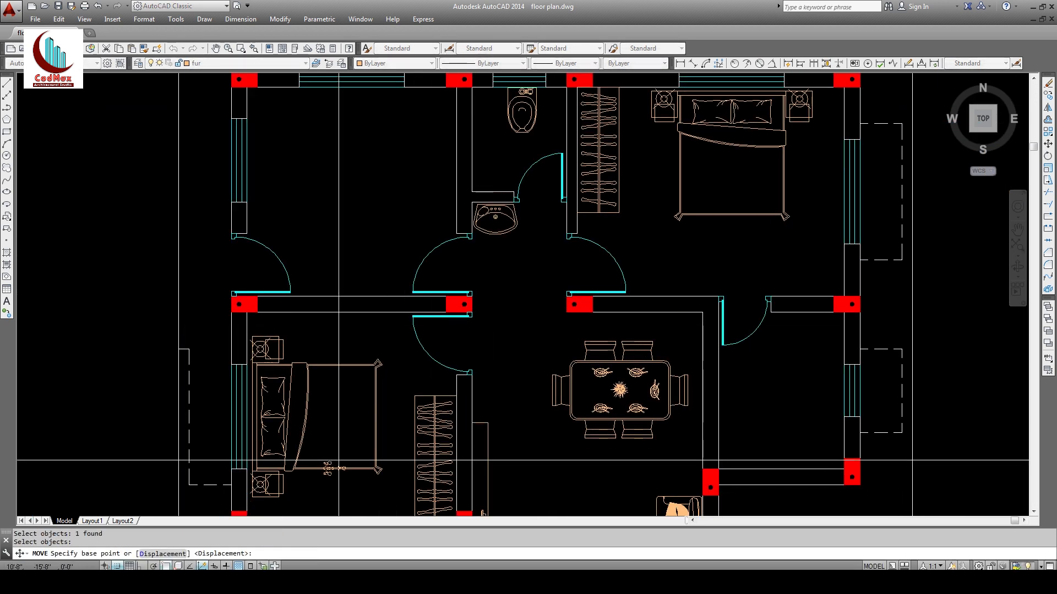
click(339, 461)
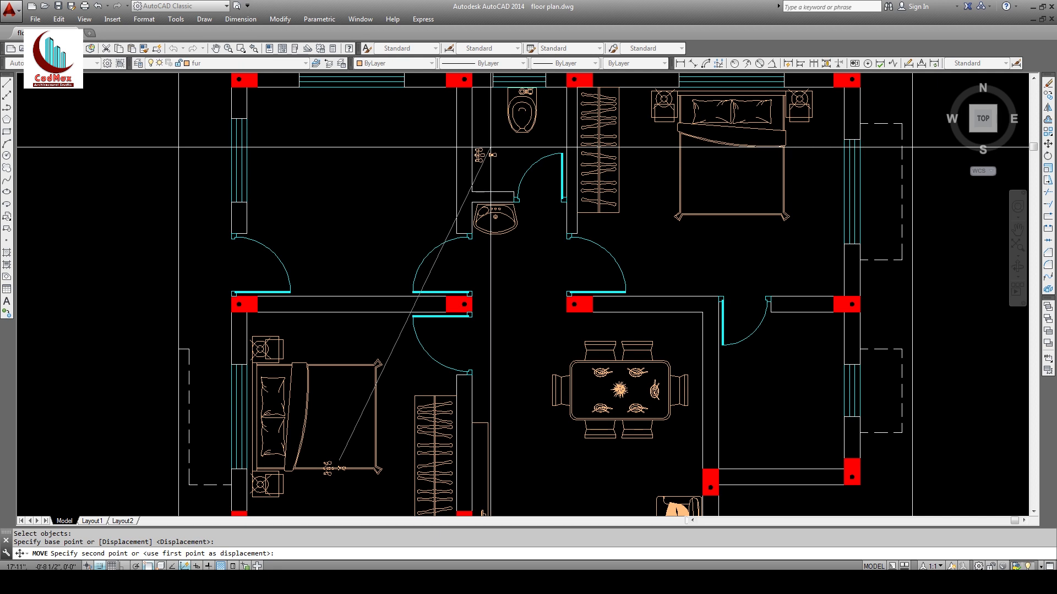
click(489, 147)
key(Escape)
middle_drag(601, 258, 543, 286)
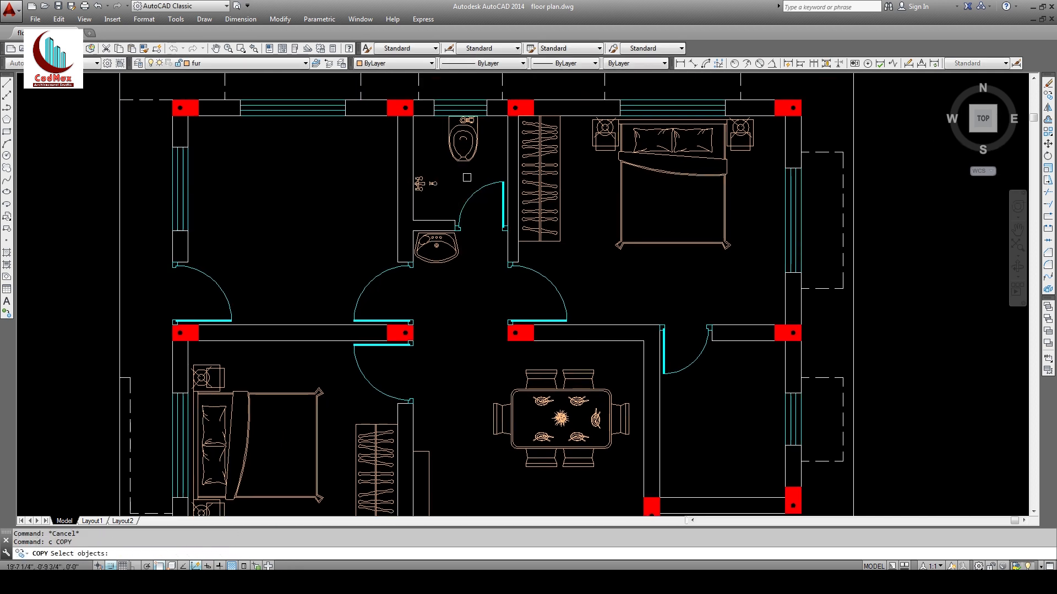
Step: Copy the toilet into the right-hand bathroom
text(c)
key(space)
key(Escape)
mouse_move(607, 338)
middle_down()
mouse_move(487, 327)
mouse_move(486, 283)
mouse_move(483, 313)
middle_up()
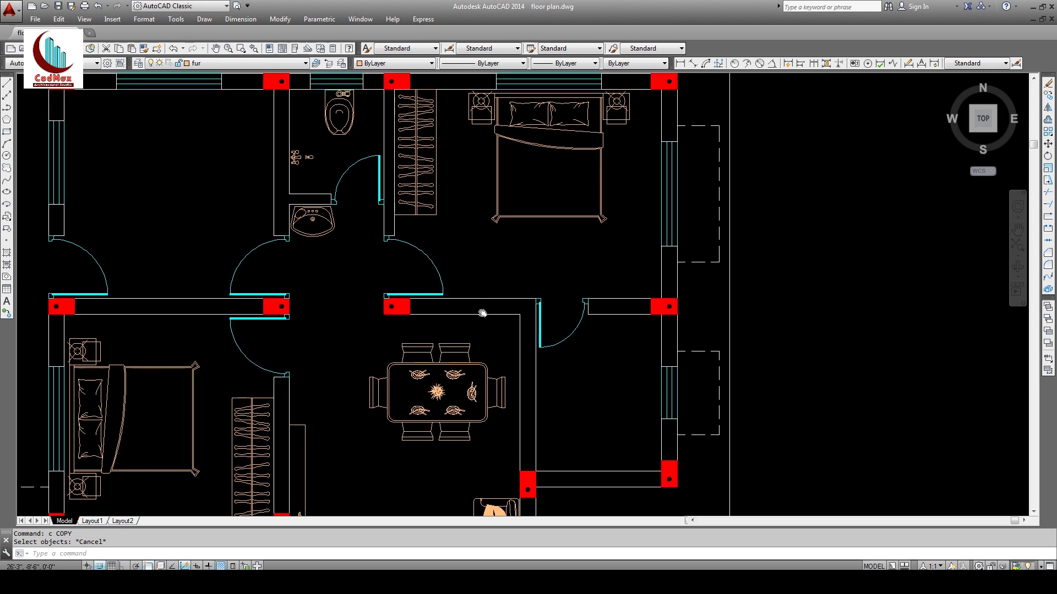
text(c)
key(space)
click(337, 141)
key(space)
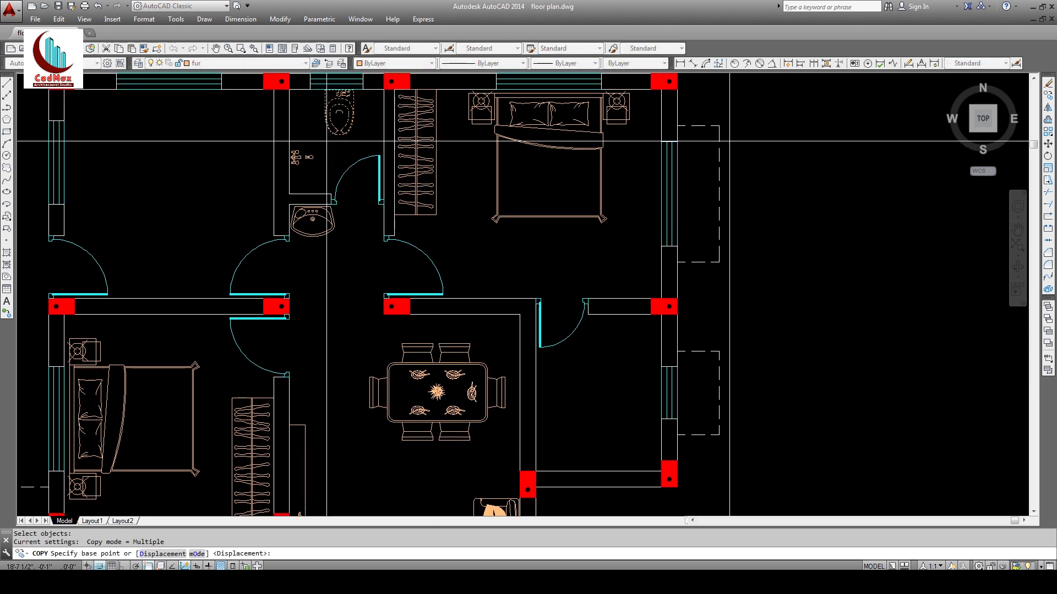
click(317, 126)
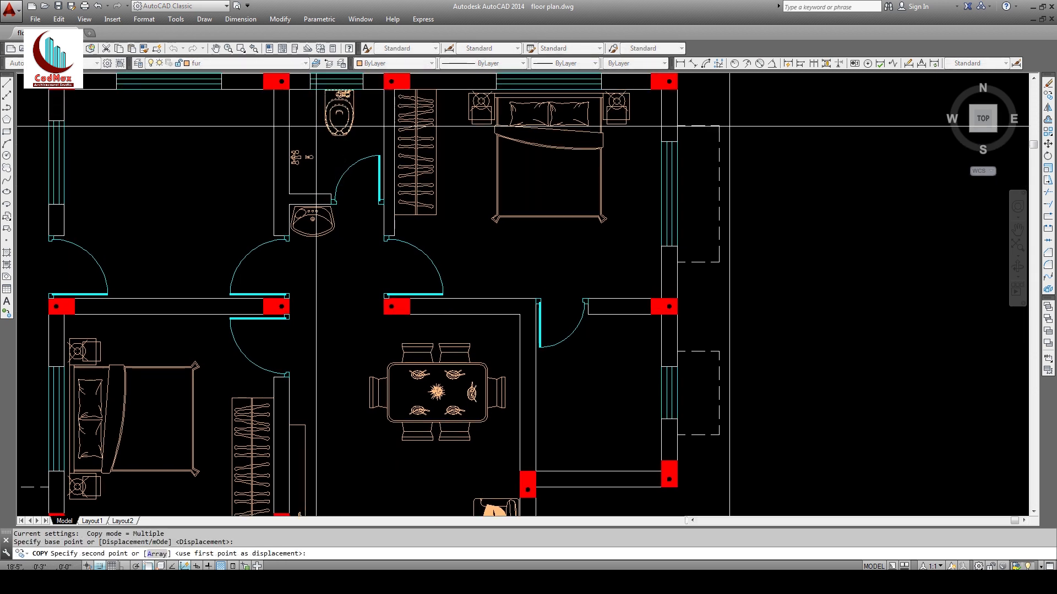
click(598, 352)
key(Escape)
Step: Copy the washbasin into the right-hand bathroom
text(c)
key(space)
click(331, 227)
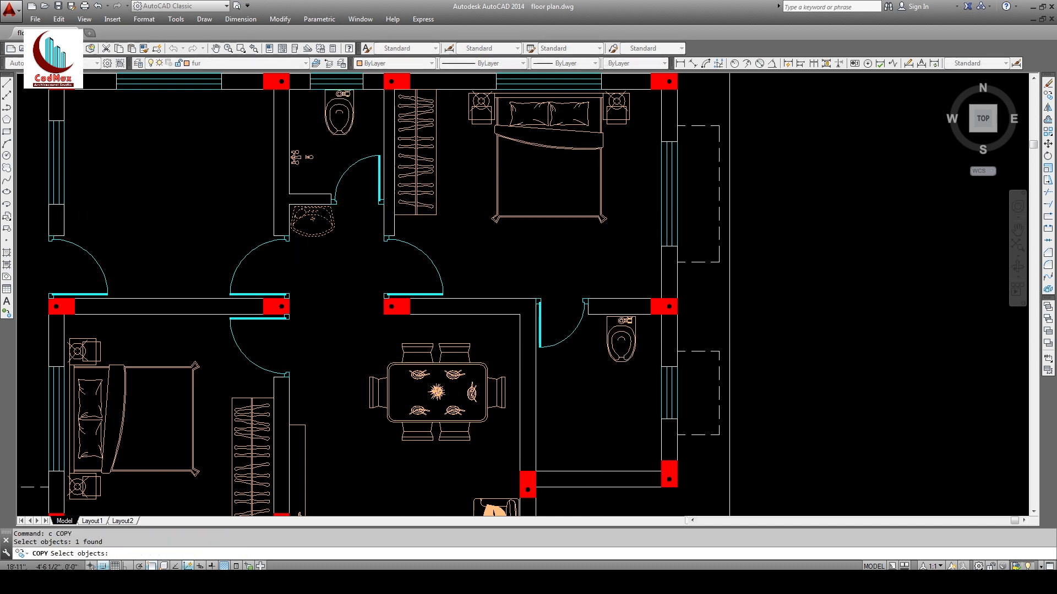
key(space)
click(331, 228)
click(584, 399)
key(Escape)
key(Escape)
Step: Rotate the copied washbasin 90 degrees about its front edge
text(ro)
key(space)
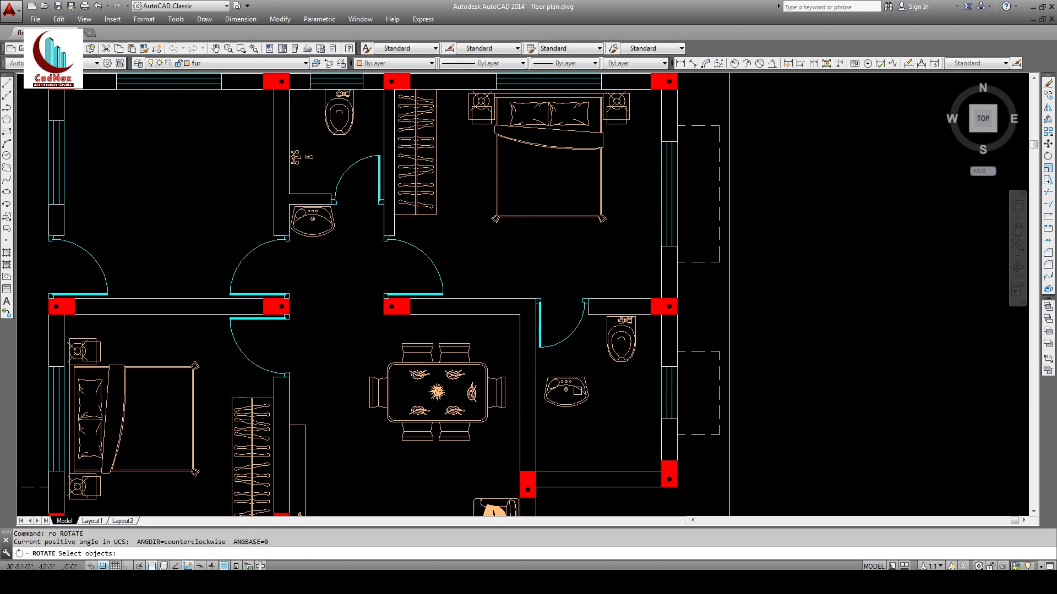
click(583, 400)
key(space)
click(566, 405)
key(F8)
click(565, 269)
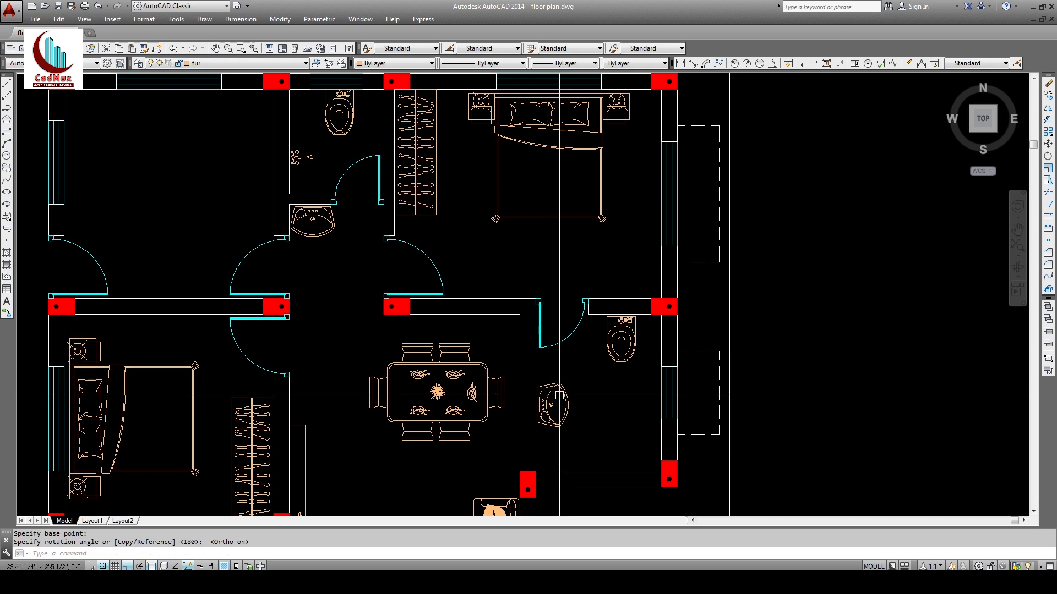
Step: Move the rotated washbasin up against the bathroom wall
text(m)
key(space)
click(566, 397)
key(space)
click(567, 405)
click(567, 388)
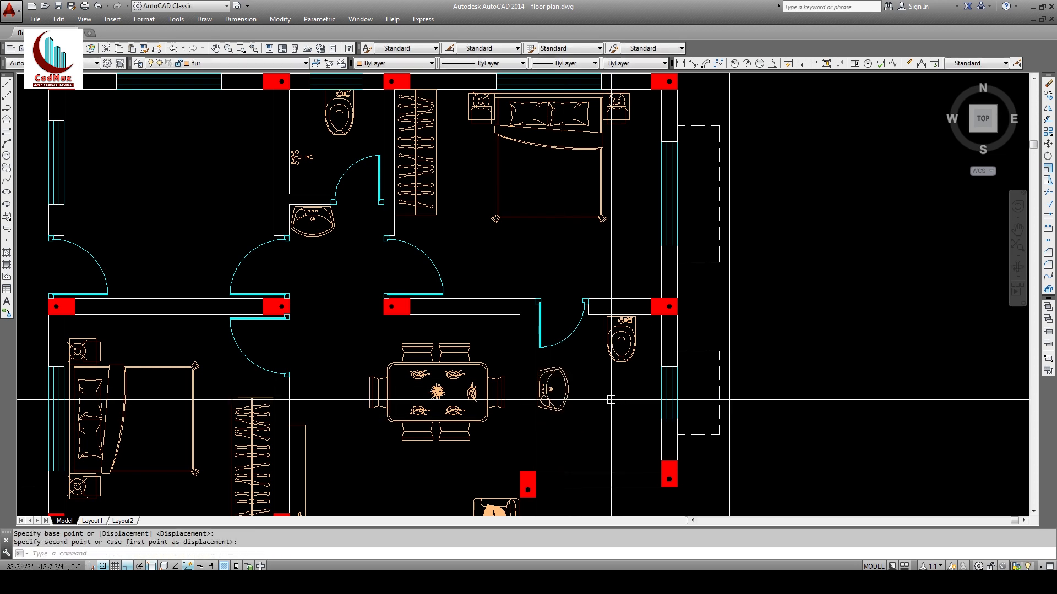
key(Escape)
Step: Copy the shower head into the right-hand bathroom
click(296, 157)
text(co)
key(space)
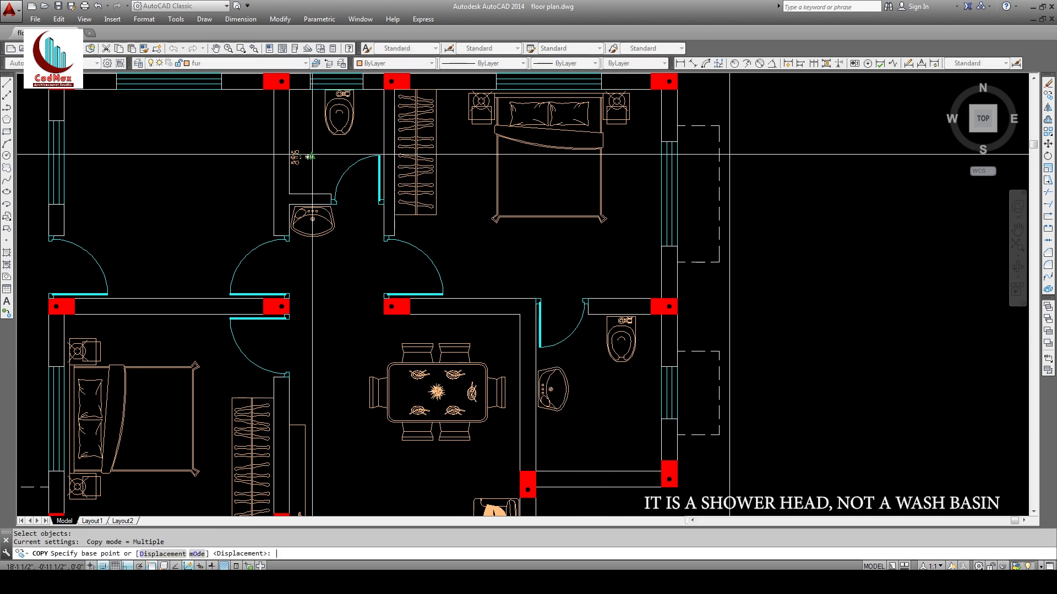
click(310, 157)
key(F8)
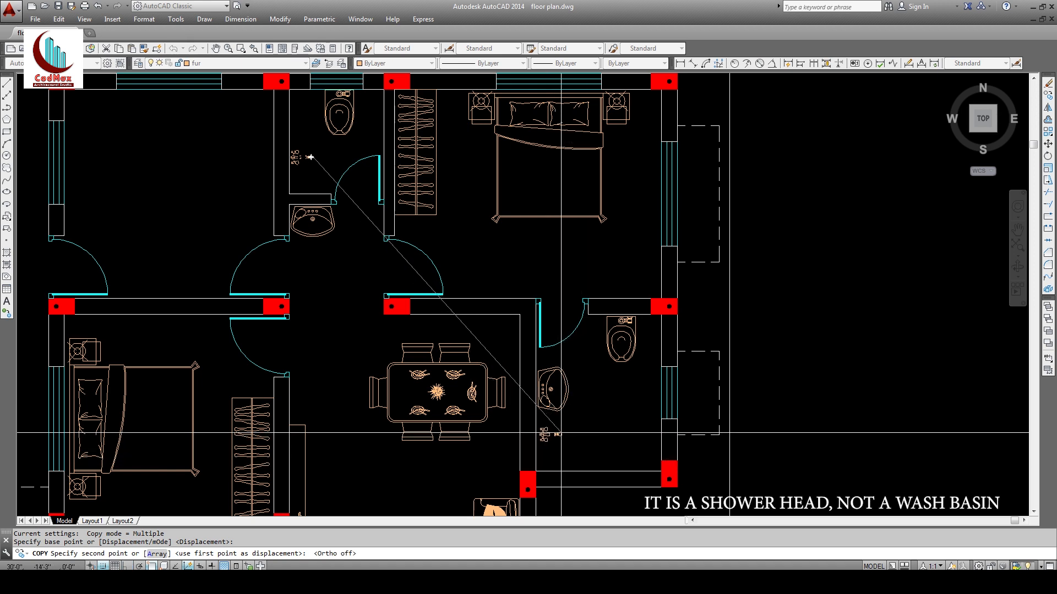
click(557, 432)
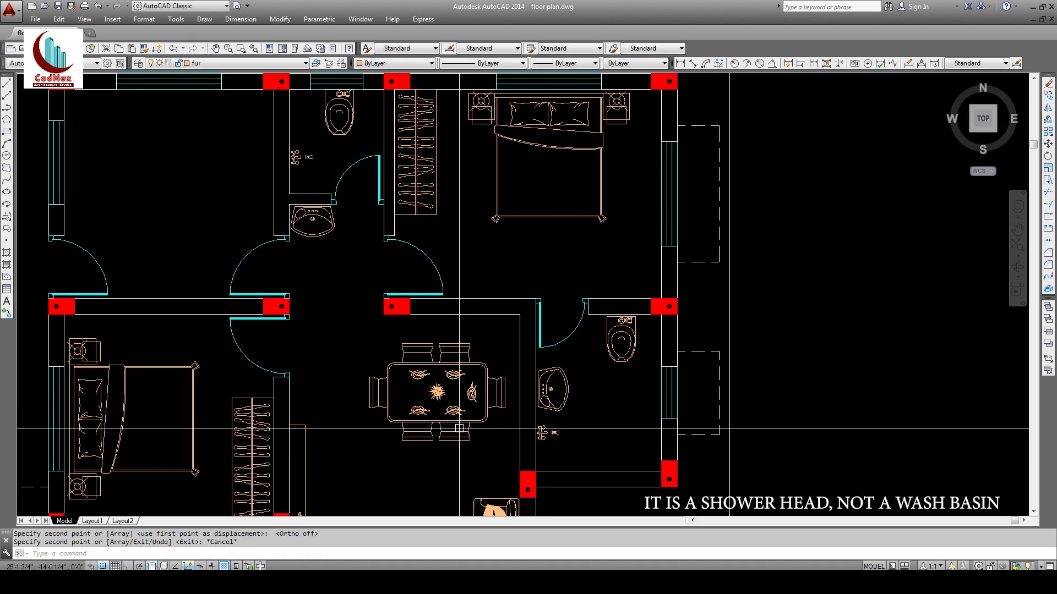
middle_drag(557, 432, 573, 438)
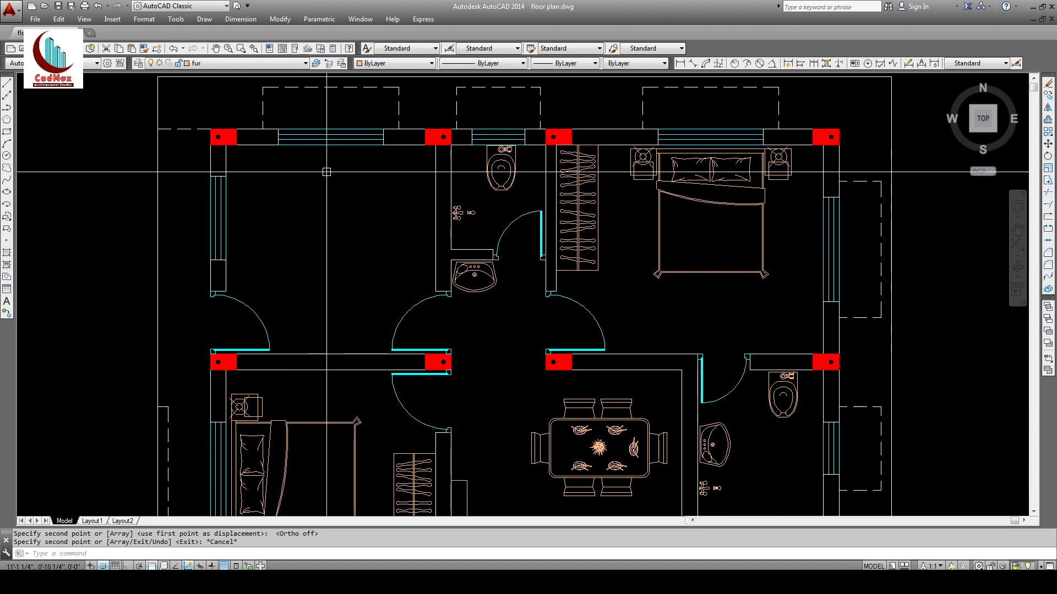
Step: Offset the top-left room's top and side wall lines 2' into the room
text(o)
key(Return)
text(2')
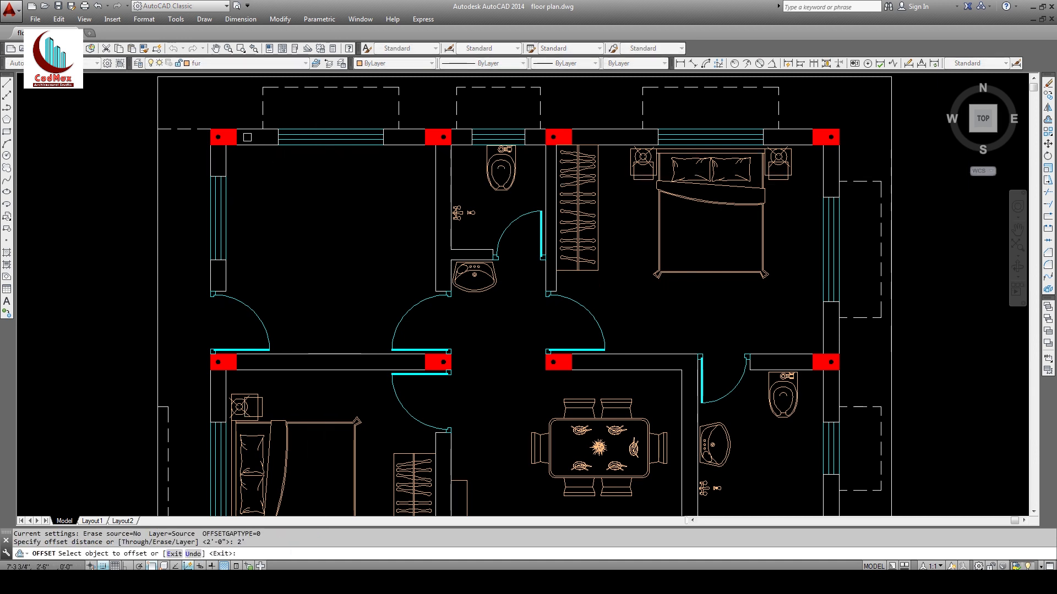
click(255, 144)
click(245, 228)
click(227, 272)
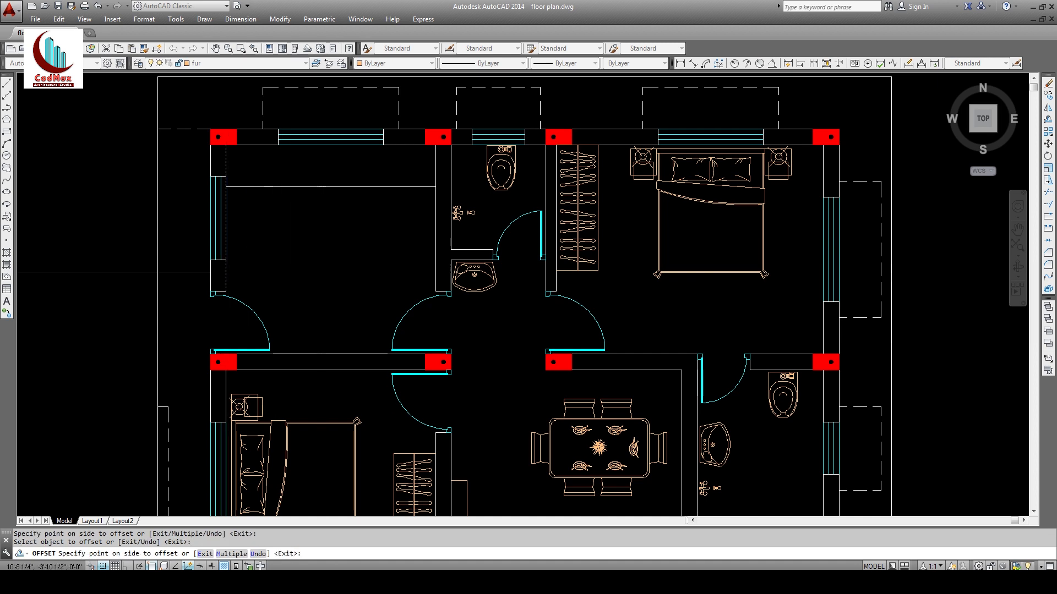
click(252, 281)
Step: Close the counter's end with a line and trim the overlapping lines
text(1)
key(Return)
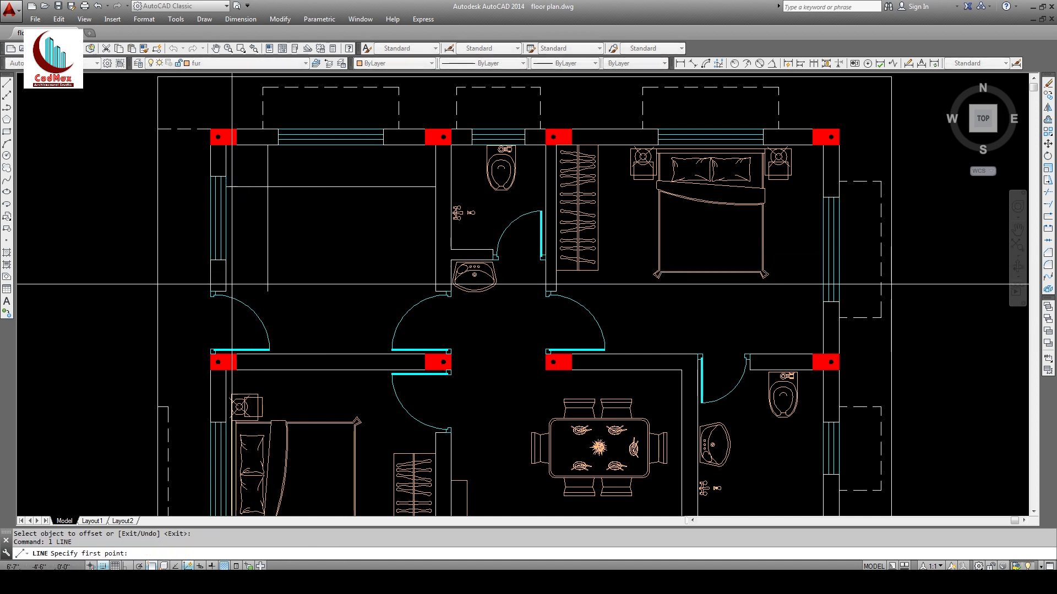
click(267, 290)
key(Escape)
key(Escape)
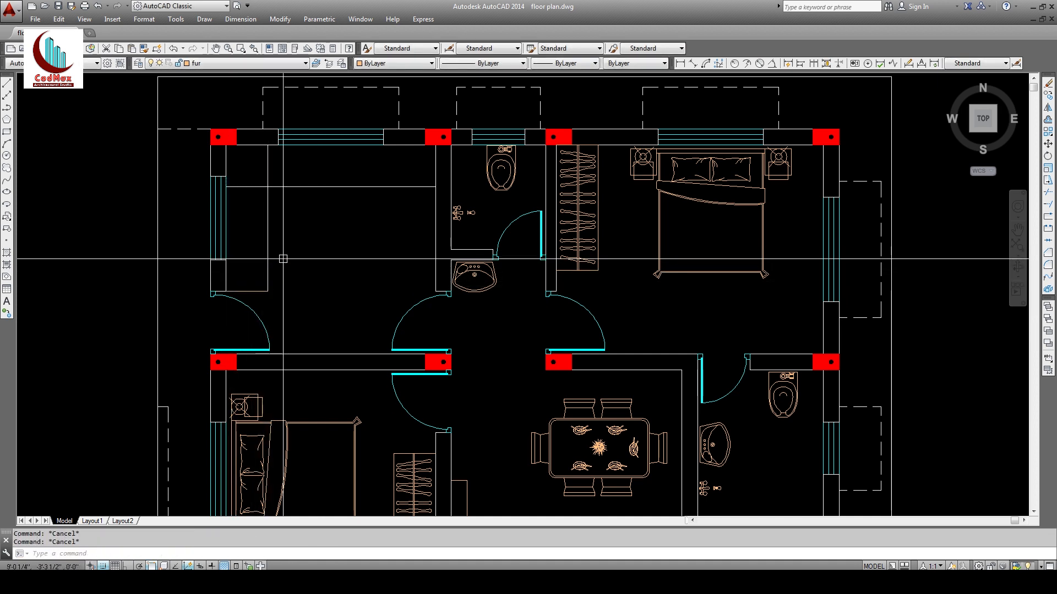
text(f)
key(Return)
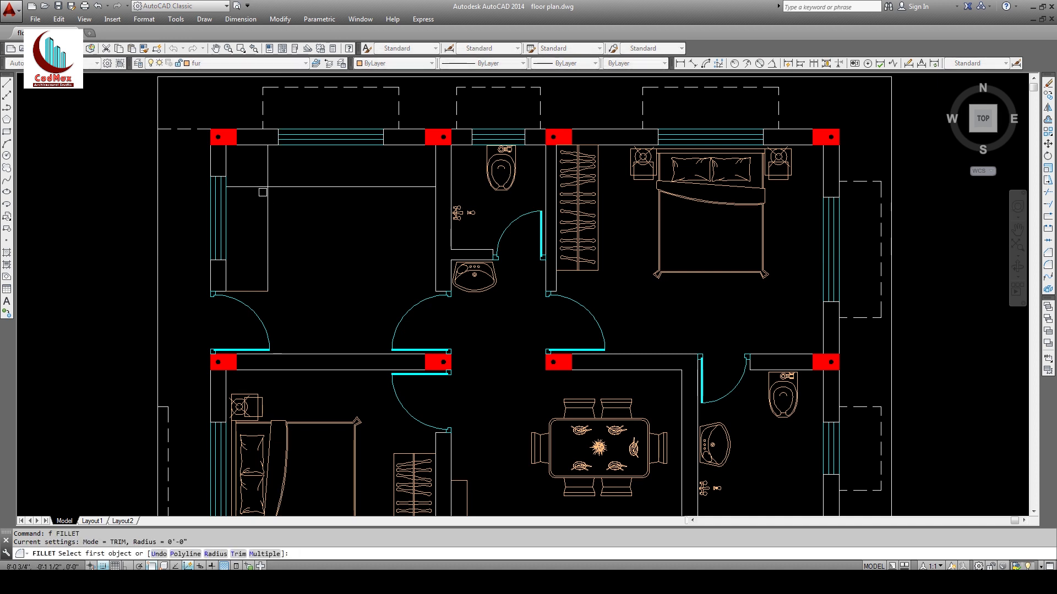
key(Escape)
key(Escape)
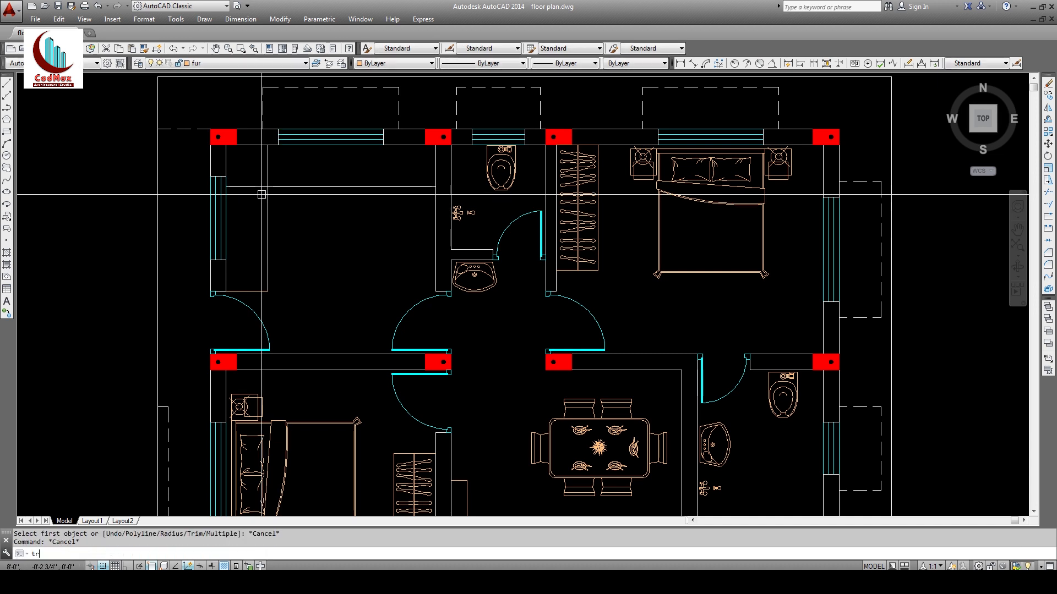
text(tr)
key(Return)
key(Return)
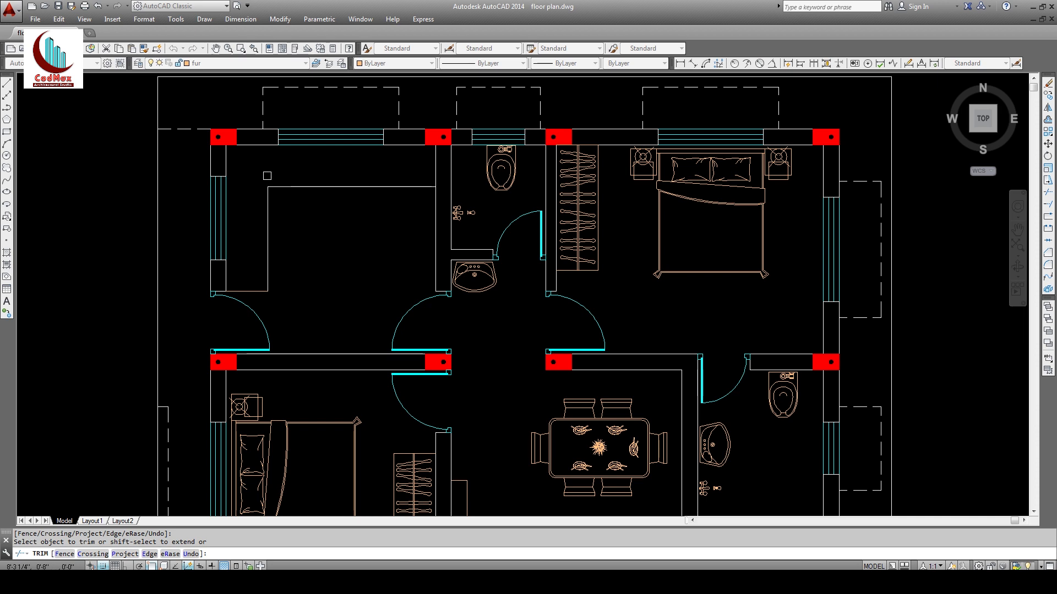
key(Escape)
key(Escape)
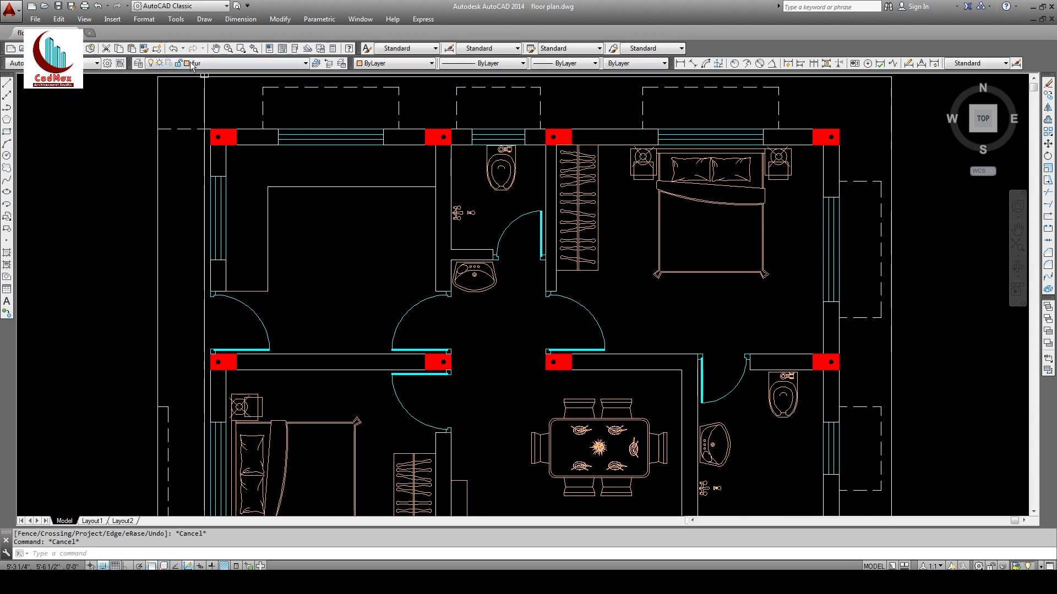
Step: Match the counter's lower edge to an existing dashed line's properties
click(143, 49)
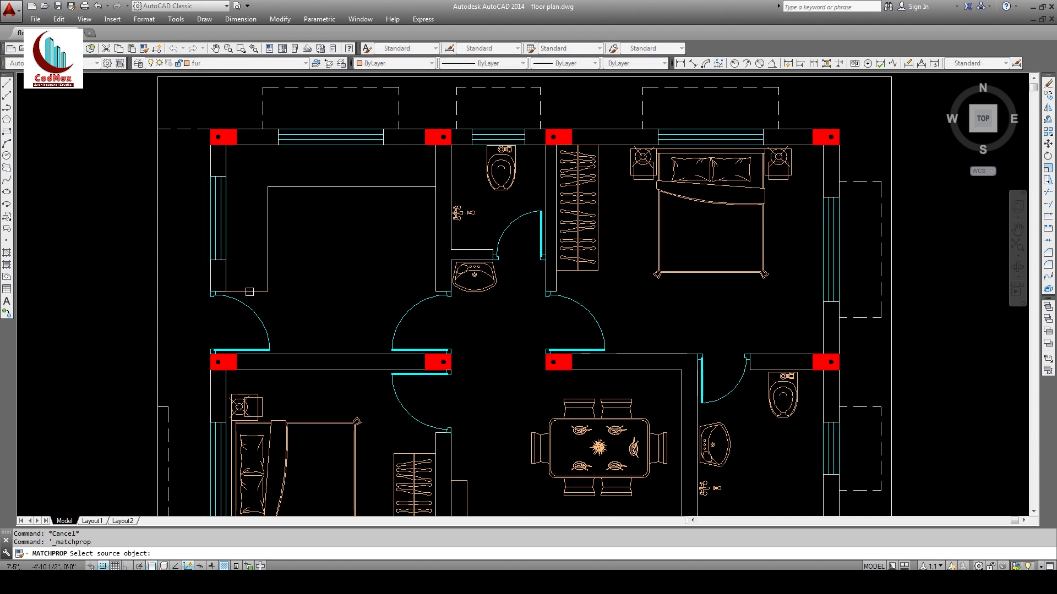
click(248, 292)
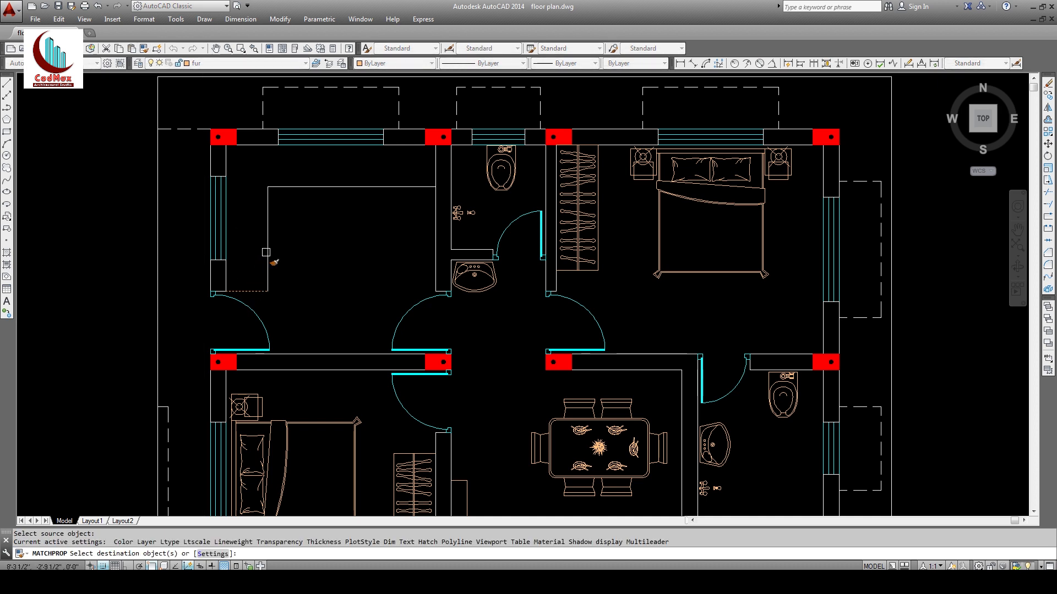
click(268, 219)
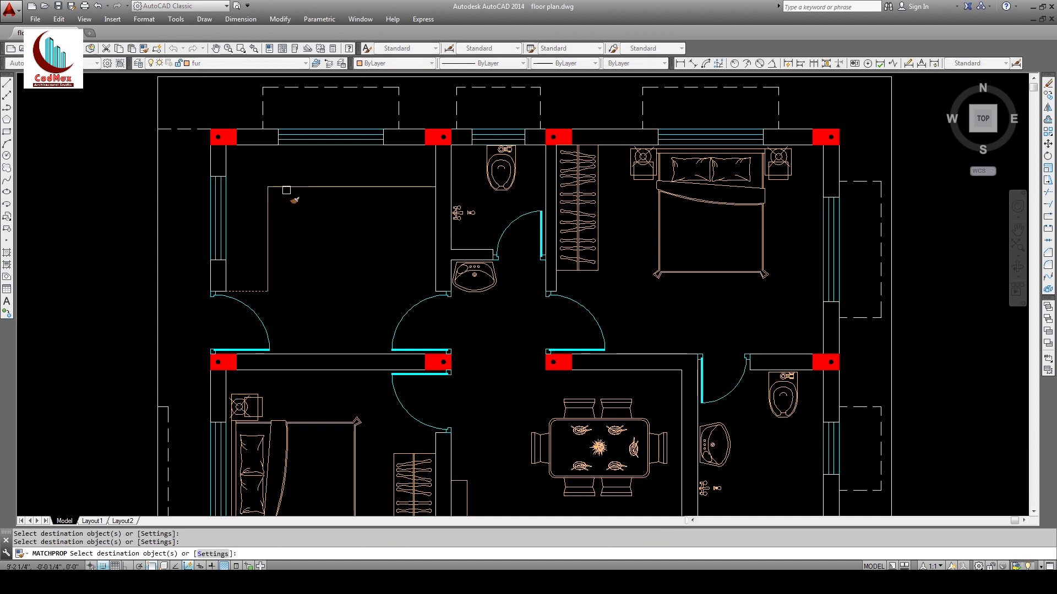
key(Return)
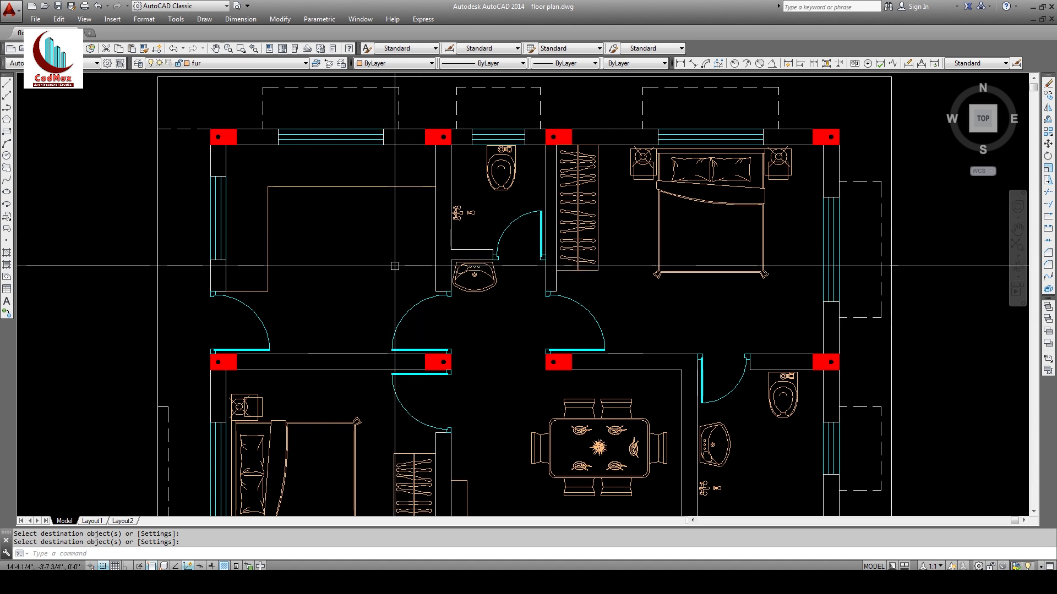
Step: Insert the gas stove block from the blocks folder into the top-left room
key(Return)
click(556, 215)
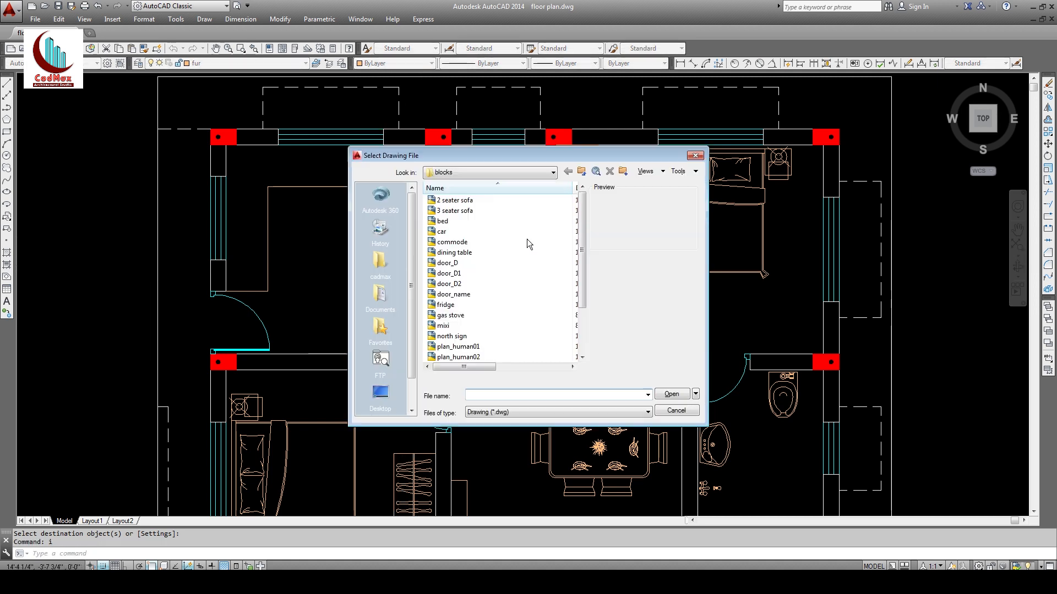
click(474, 274)
key(c)
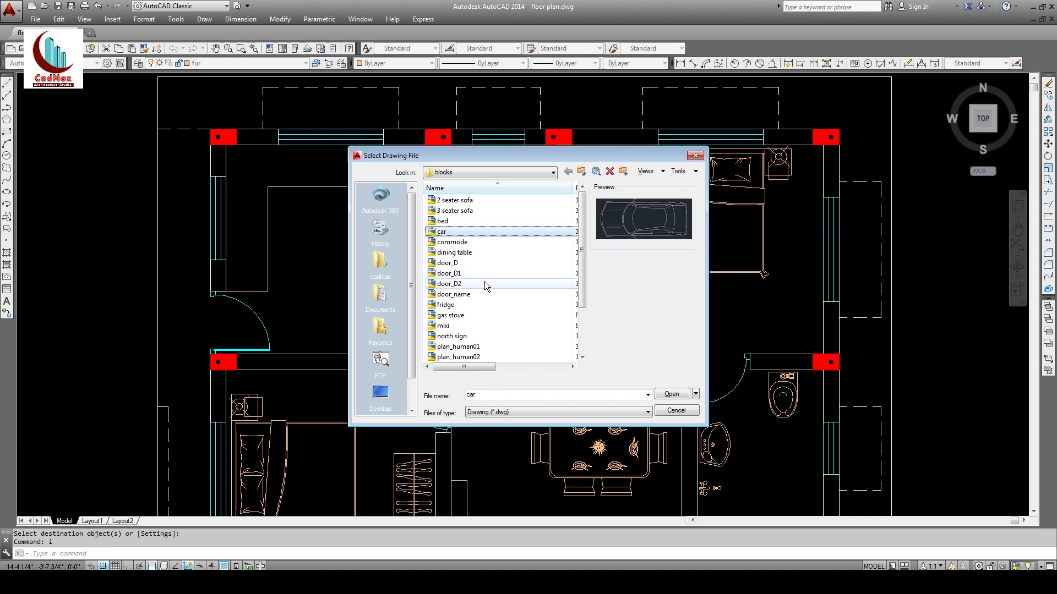
click(458, 317)
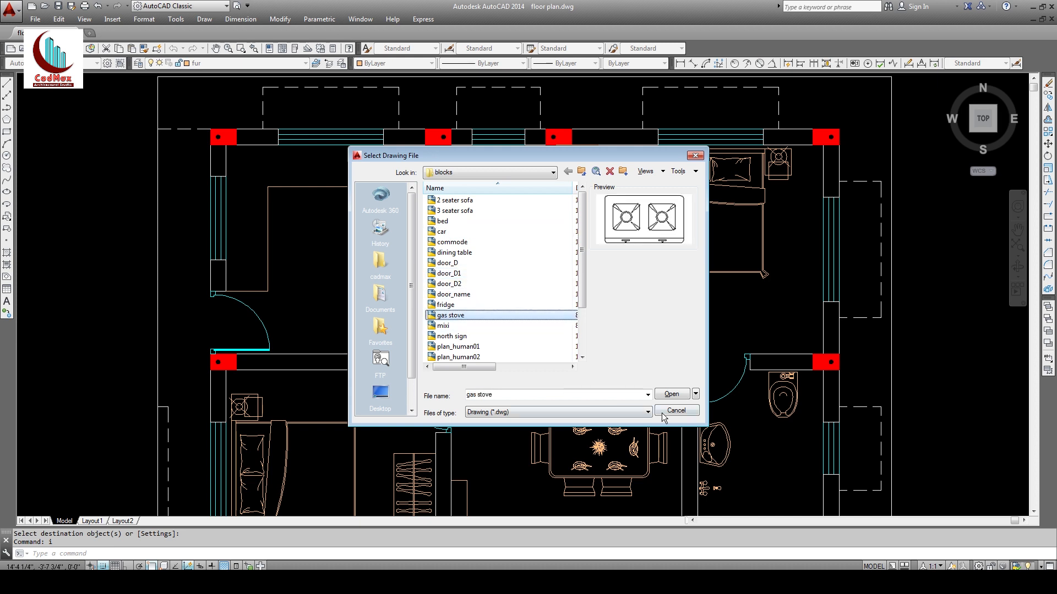
click(674, 395)
click(544, 360)
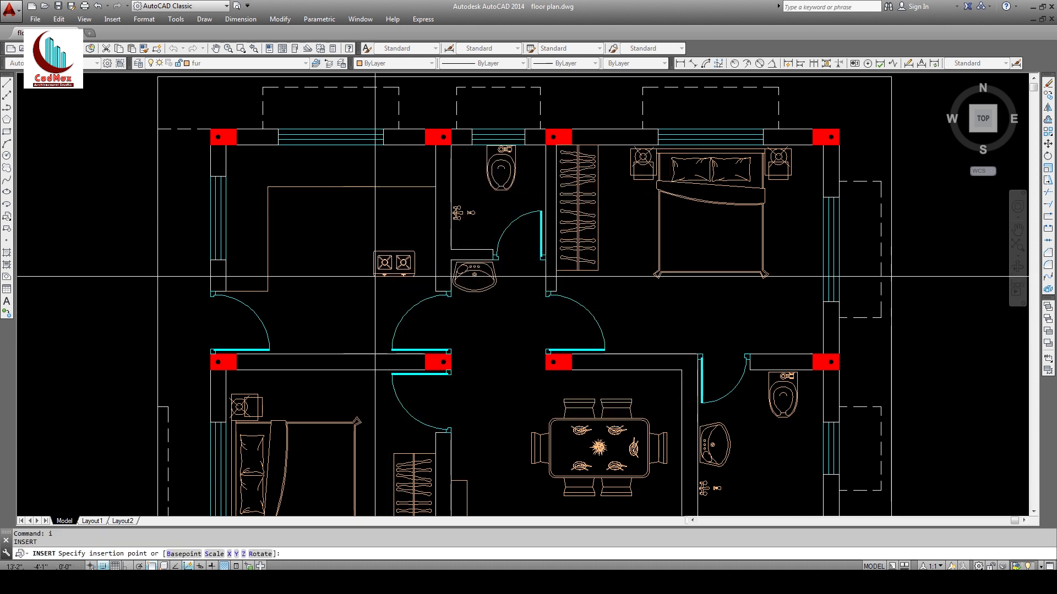
Step: Rotate the gas stove 90° with Ortho so it stands upright
text(ro)
key(space)
click(355, 270)
key(space)
click(358, 285)
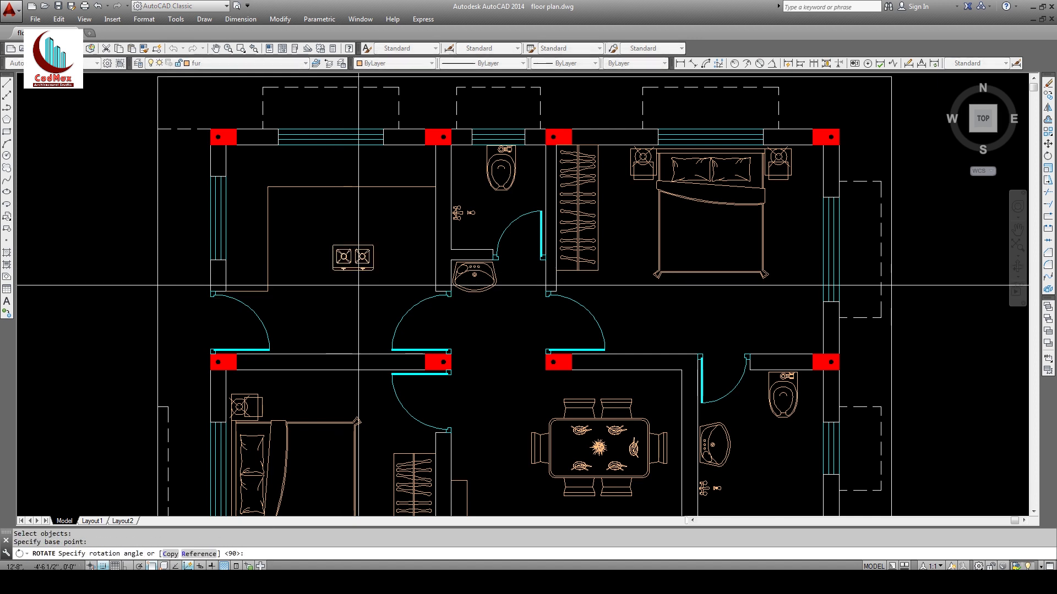
key(F8)
click(371, 218)
Step: Start moving the stove toward the counter, picking its base point
text(m)
key(space)
click(334, 300)
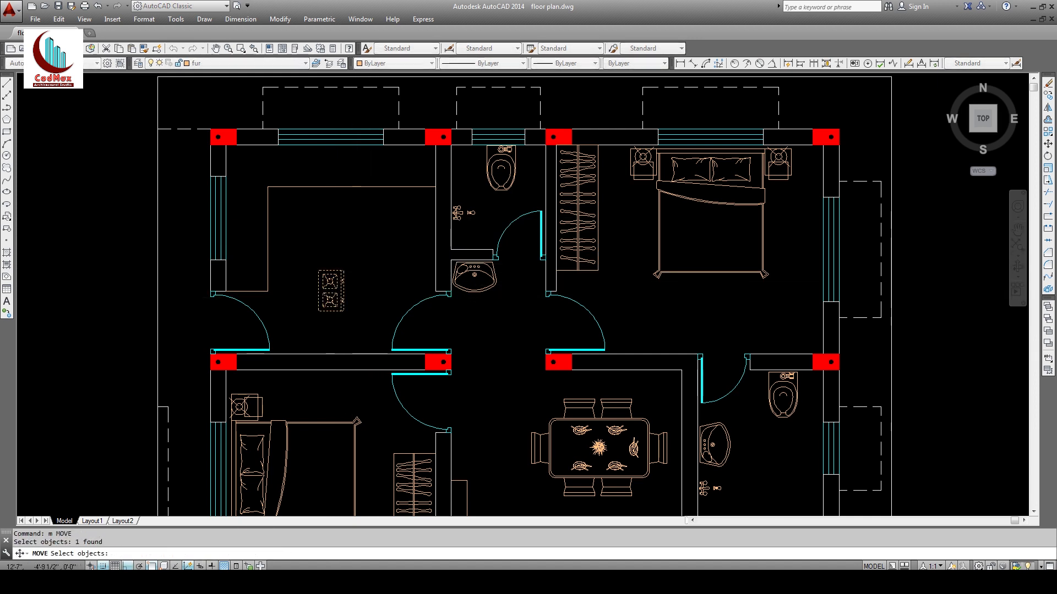
key(space)
click(406, 283)
key(F8)
Step: Drop the stove onto the counter, then insert sink.dwg onto the kitchen counter
click(325, 203)
key(Escape)
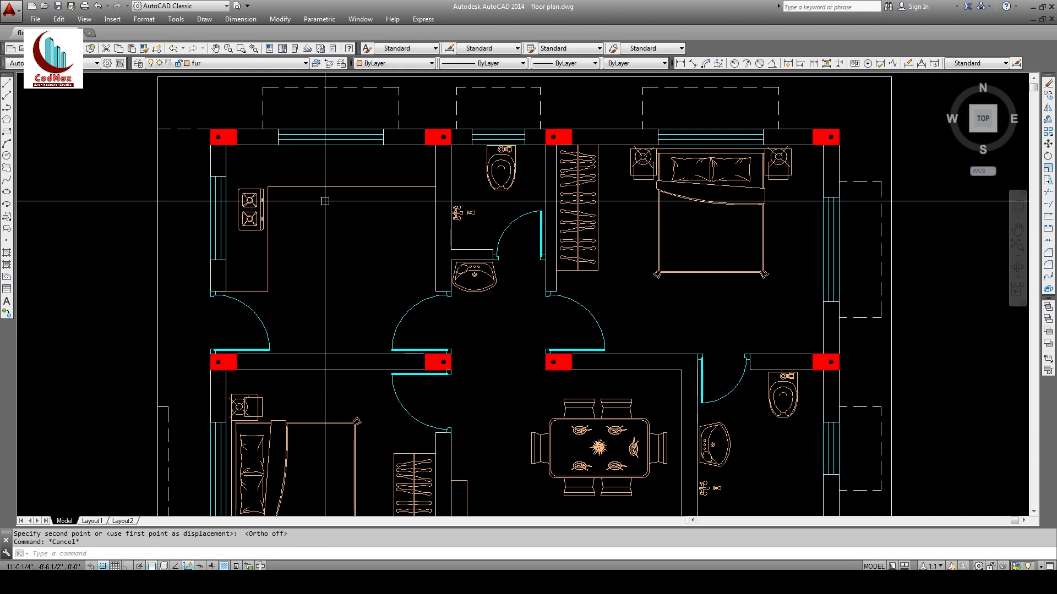
text(i)
key(Return)
click(553, 223)
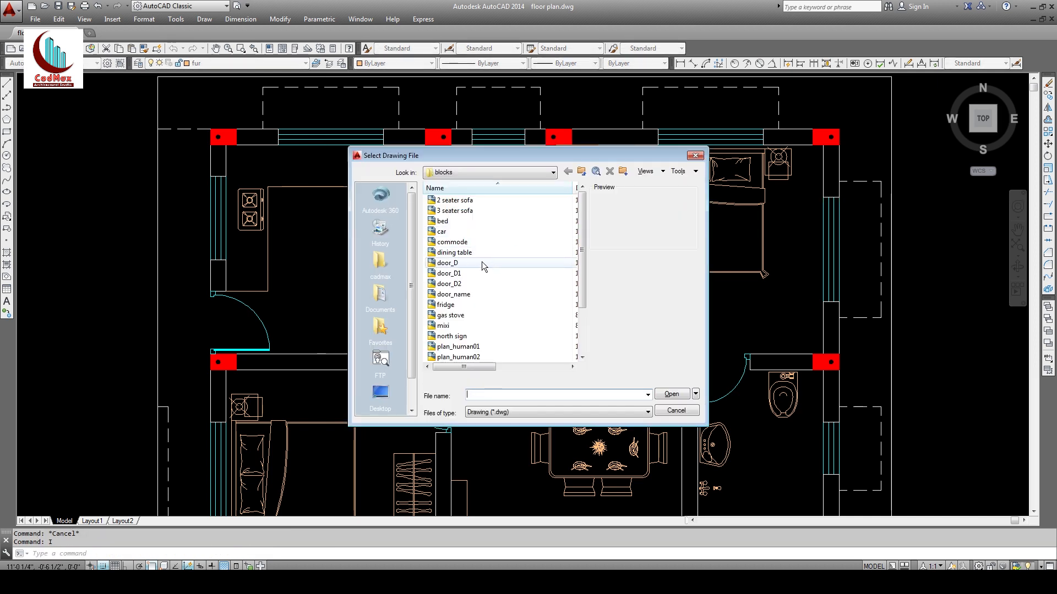
click(481, 262)
scroll(481, 265, up, 2)
double_click(449, 317)
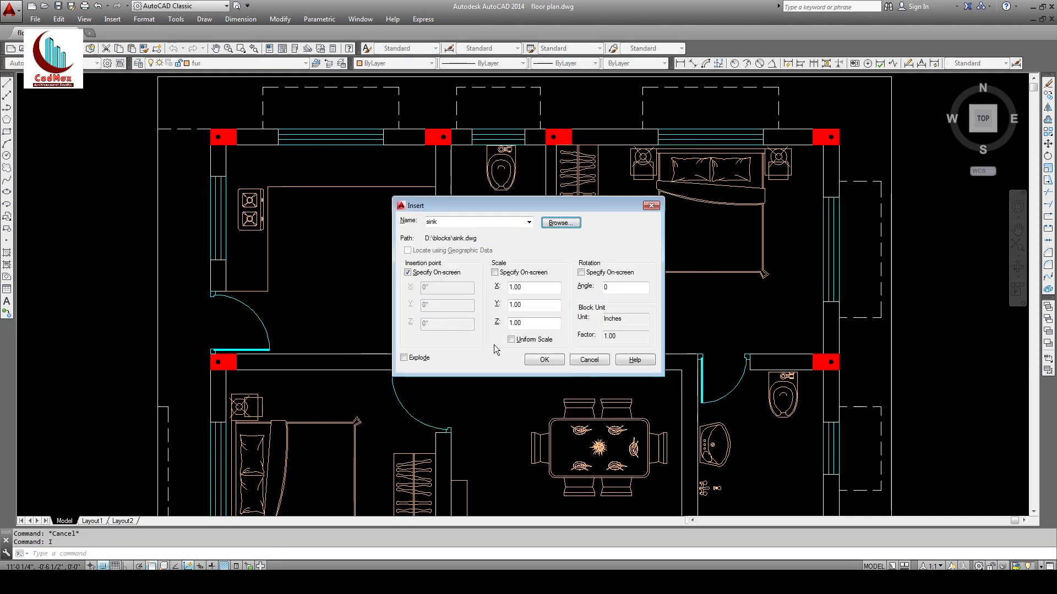
click(543, 360)
click(390, 249)
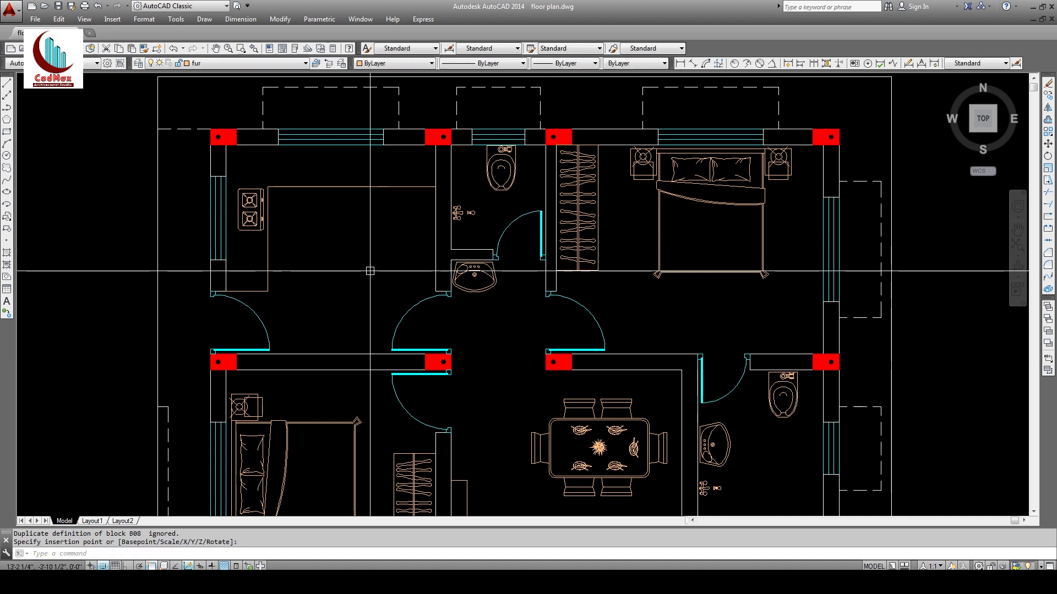
Step: Zoom out to show the whole floor plan with zoom extents
text(z)
key(Return)
key(Return)
drag(408, 176, 474, 396)
middle_drag(475, 301, 513, 133)
drag(513, 149, 508, 330)
key(Escape)
text(z)
key(Return)
text(e)
key(Return)
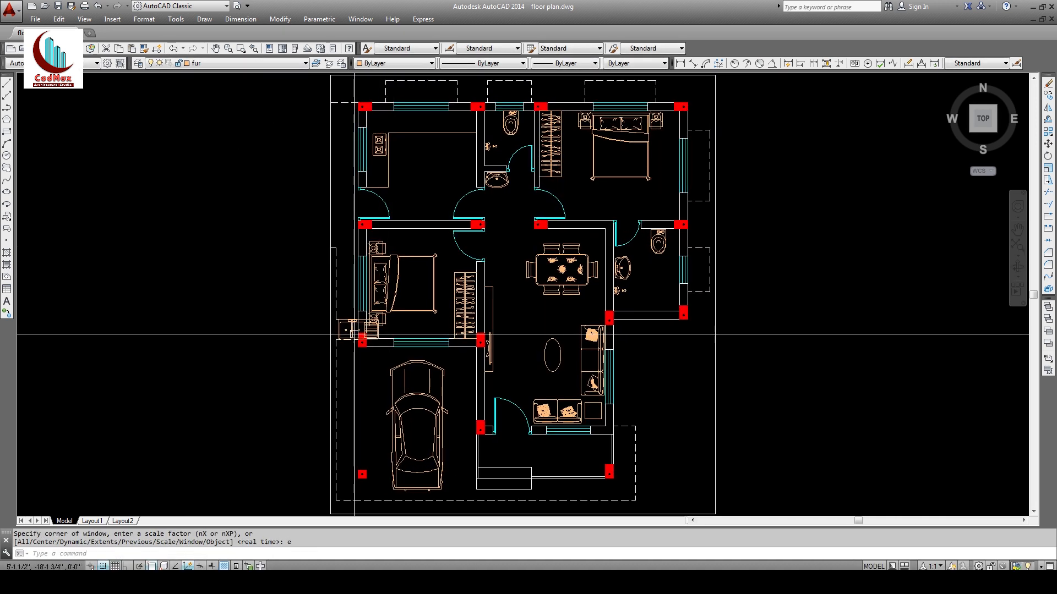
text(,)
key(Return)
Step: Move the sink up against the top wall of the kitchen
click(351, 325)
text(m)
key(Return)
click(351, 329)
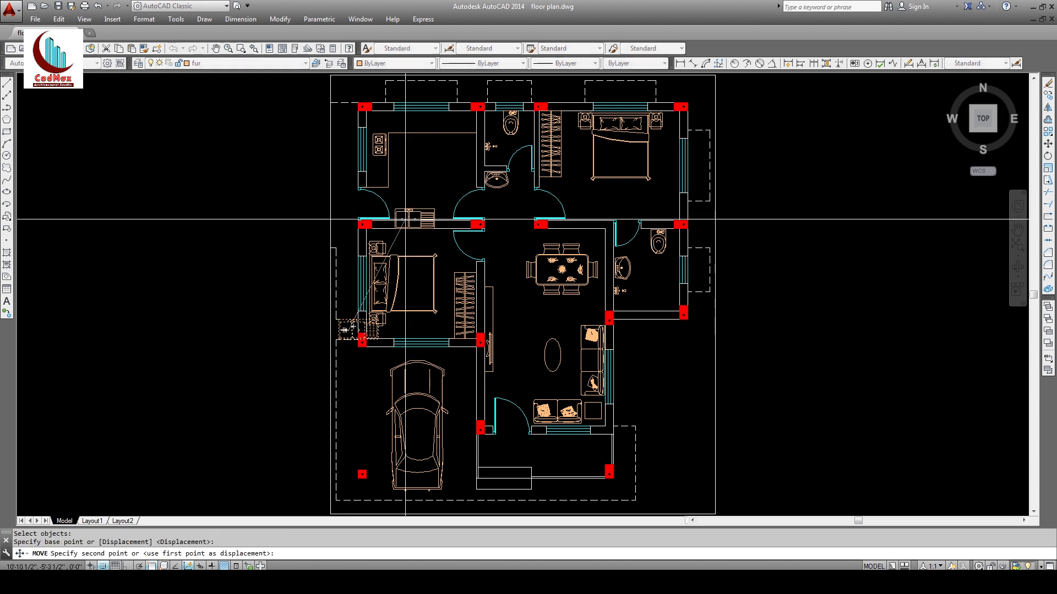
click(438, 137)
Step: Leave the sink in place after a second move attempt, checking the reference ground floor plan PDF
text(m)
key(Return)
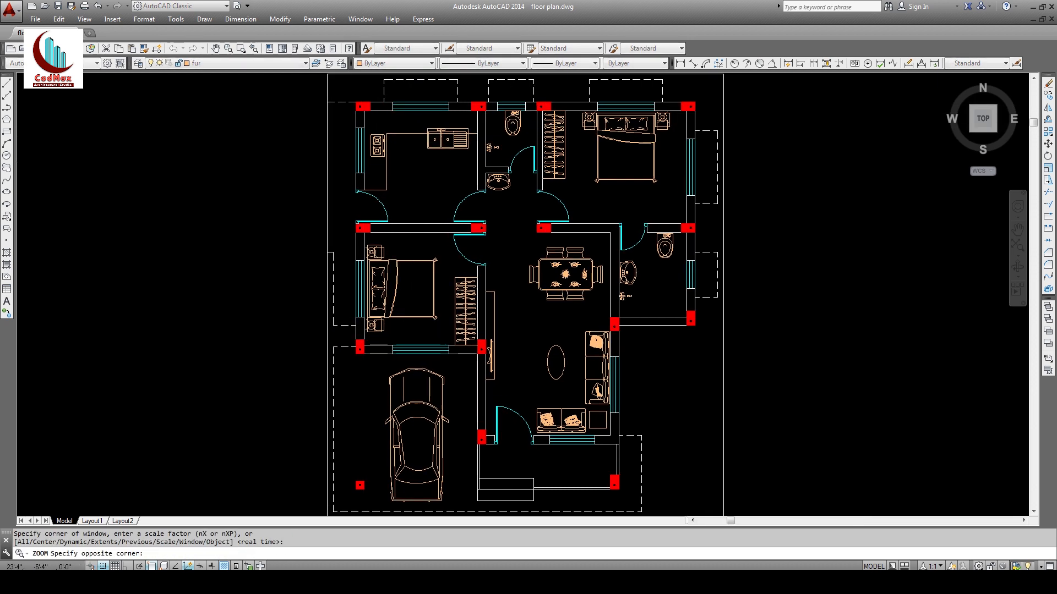
scroll(439, 111, up, 7)
click(474, 293)
click(462, 225)
key(Return)
click(484, 254)
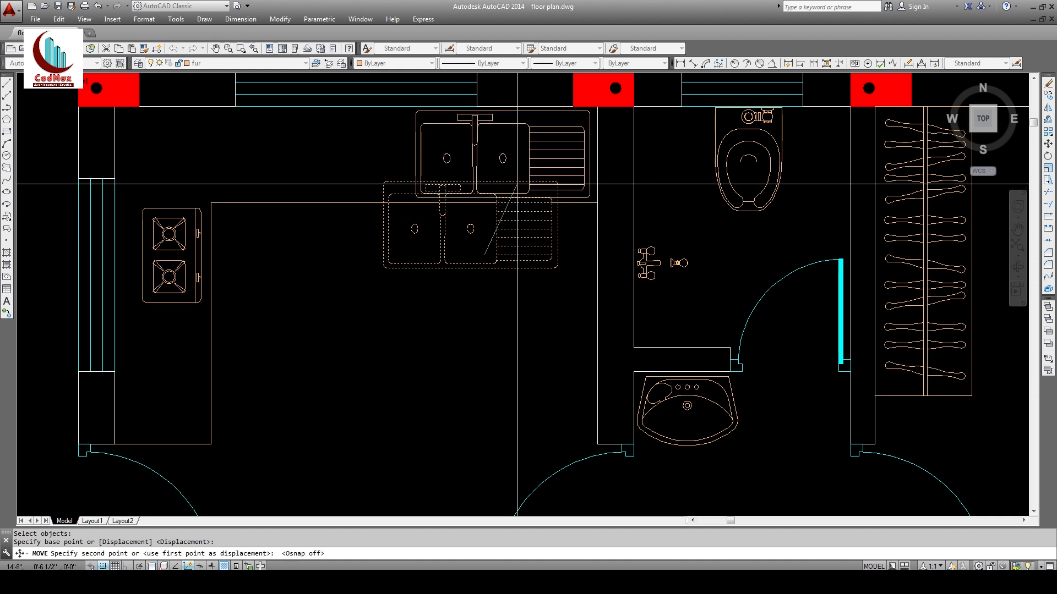
key(Escape)
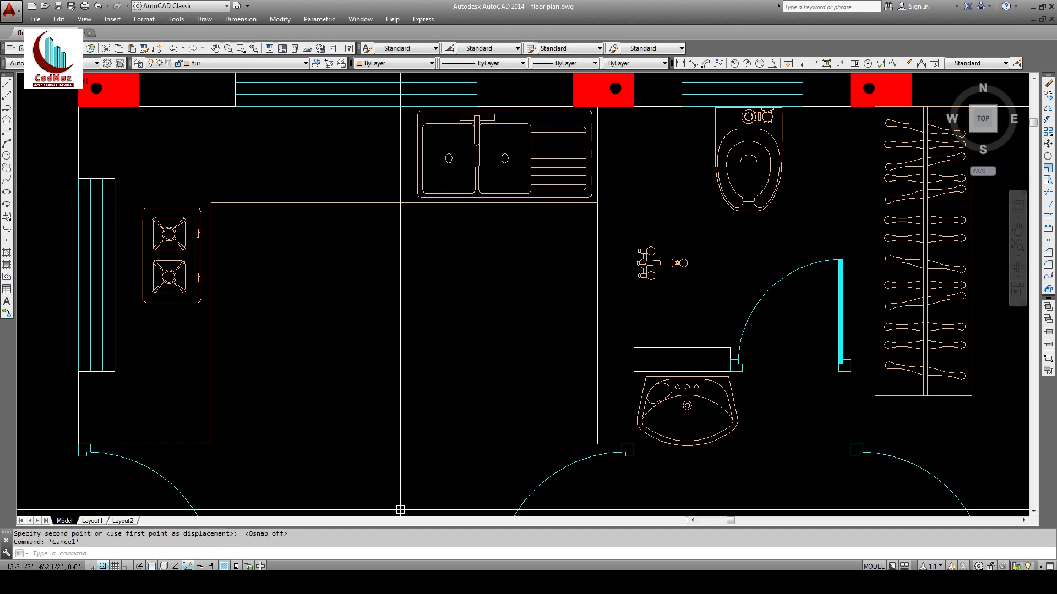
click(399, 581)
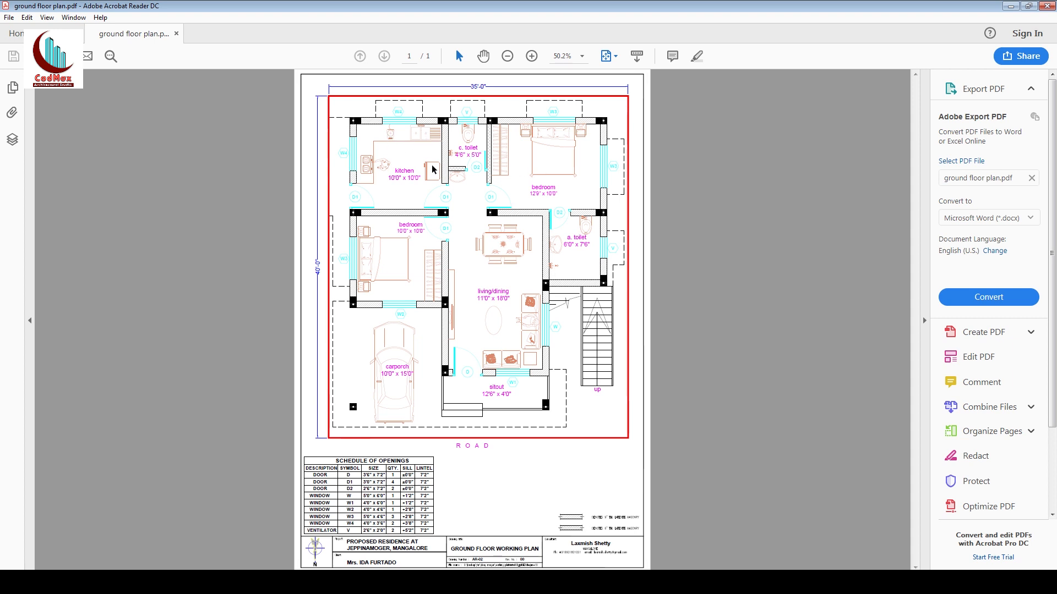
click(1010, 6)
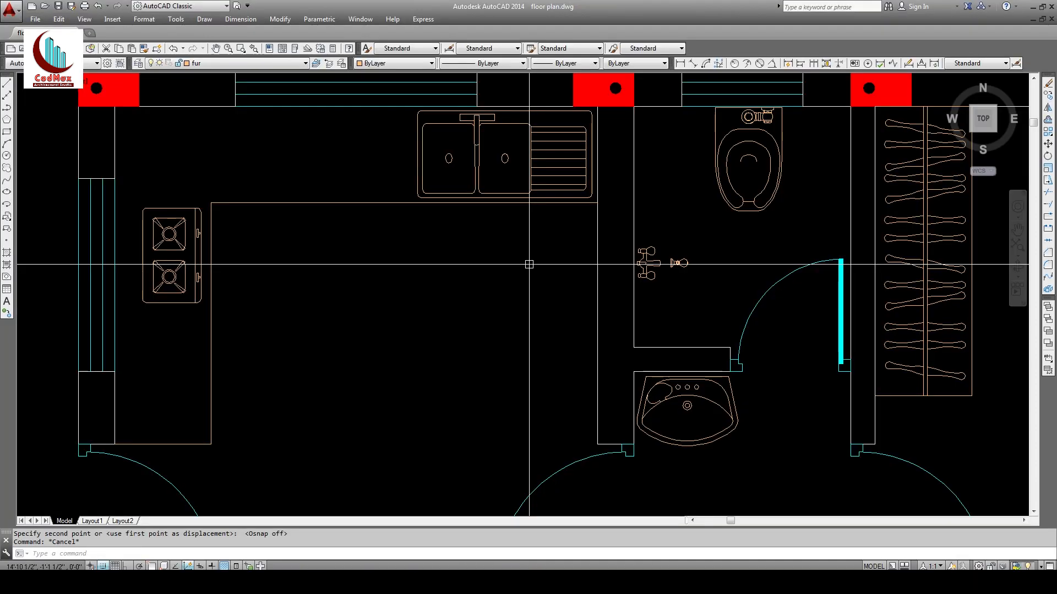
Step: Insert the mixi blender block from the blocks folder into the kitchen
text(i)
key(Return)
click(560, 222)
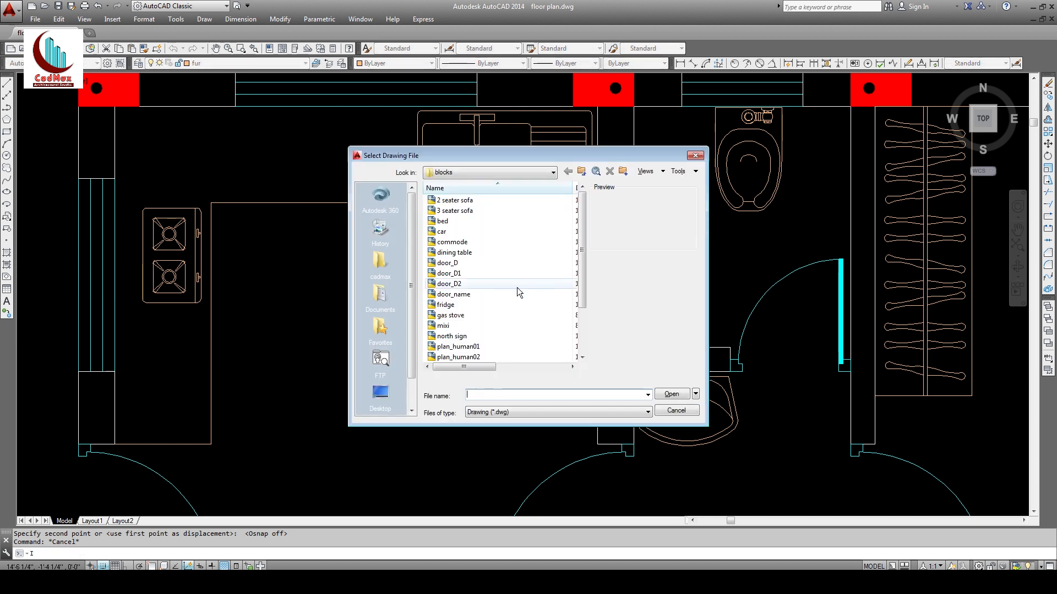
text(mixi)
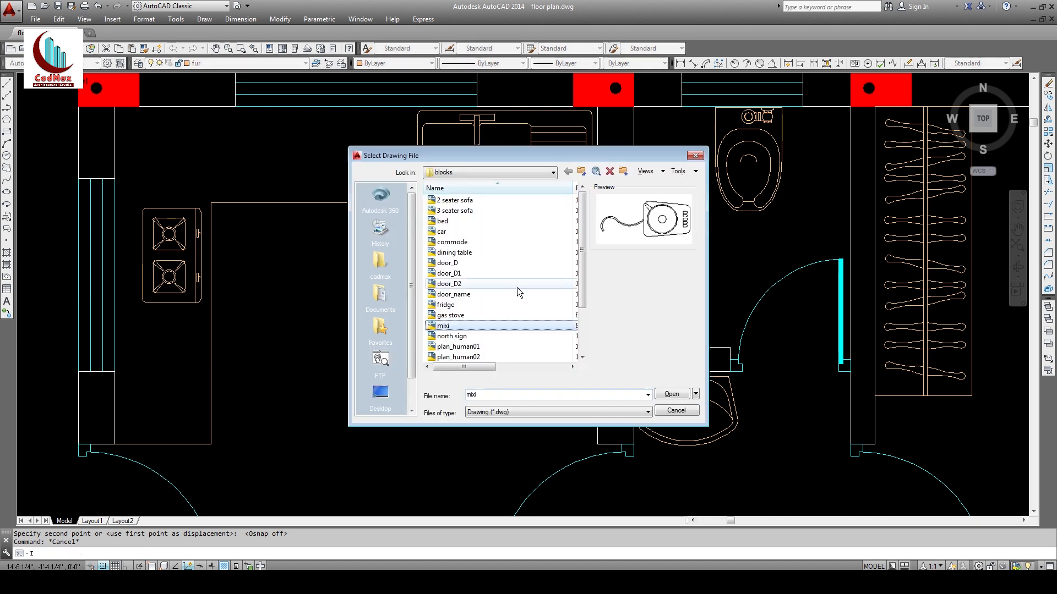
click(669, 394)
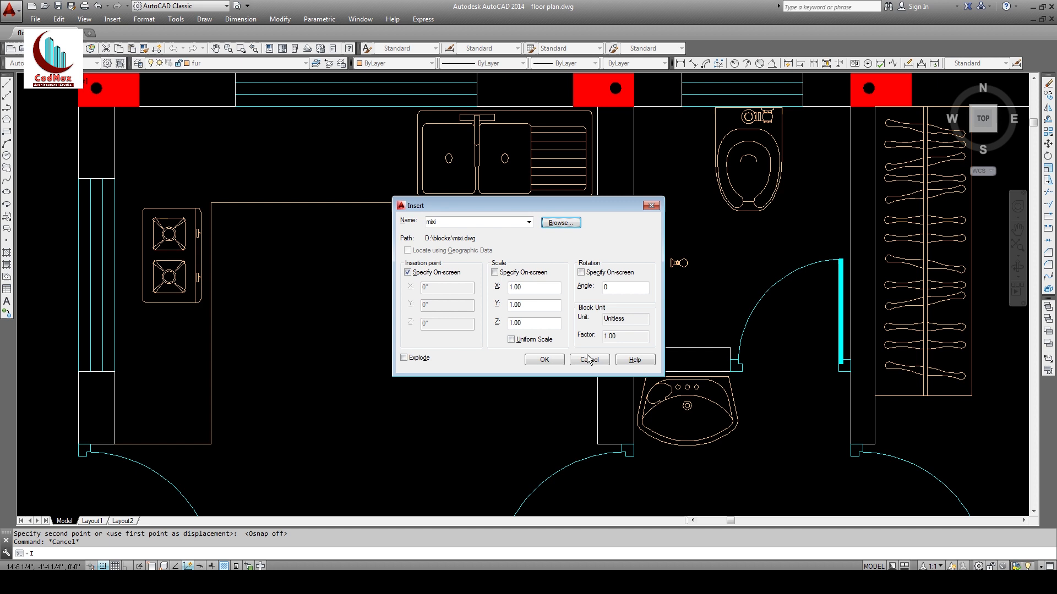
click(544, 360)
click(401, 284)
Step: Rotate the blender 90° with Ortho so it turns sideways
text(ro)
key(Return)
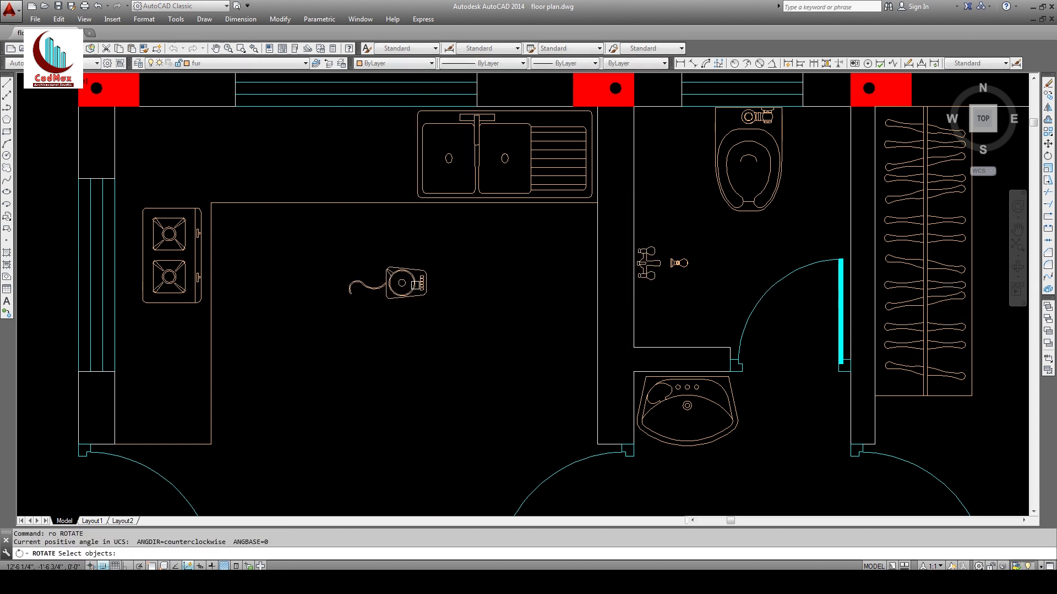
click(415, 285)
key(Return)
click(462, 304)
key(F8)
click(463, 333)
Step: Move the blender onto the counter beside the sink
text(m)
key(Return)
click(474, 266)
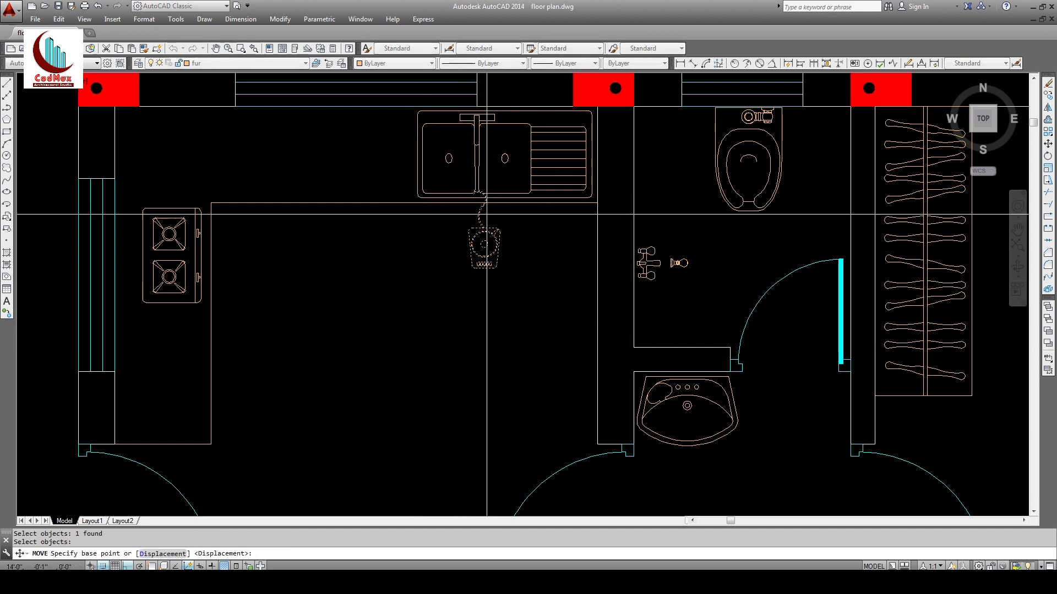
click(459, 244)
key(F8)
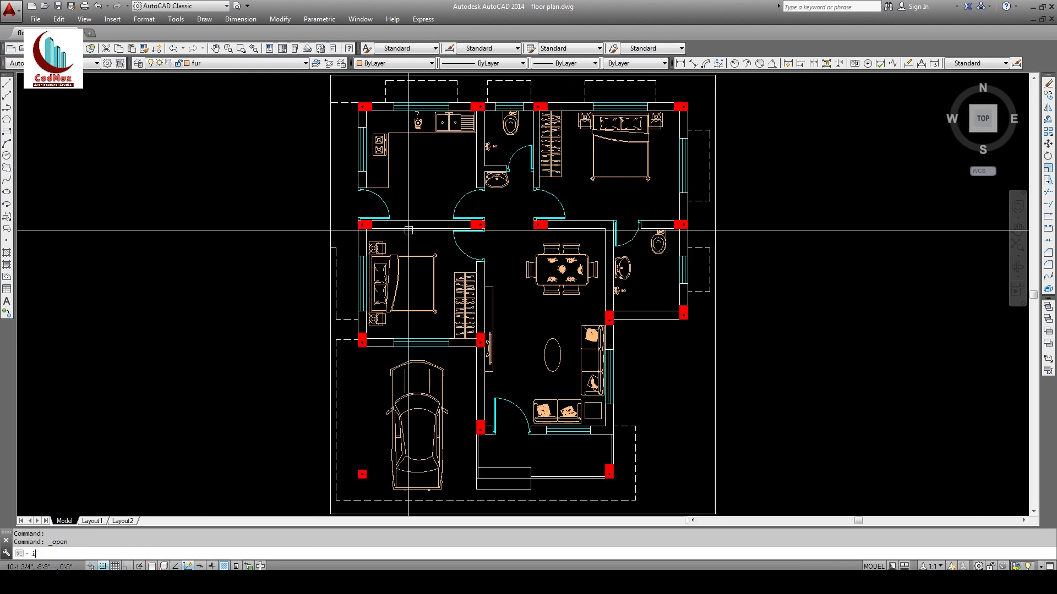
Step: Insert the refrigerator block inside the top-left kitchen near the counter
key(Return)
click(557, 221)
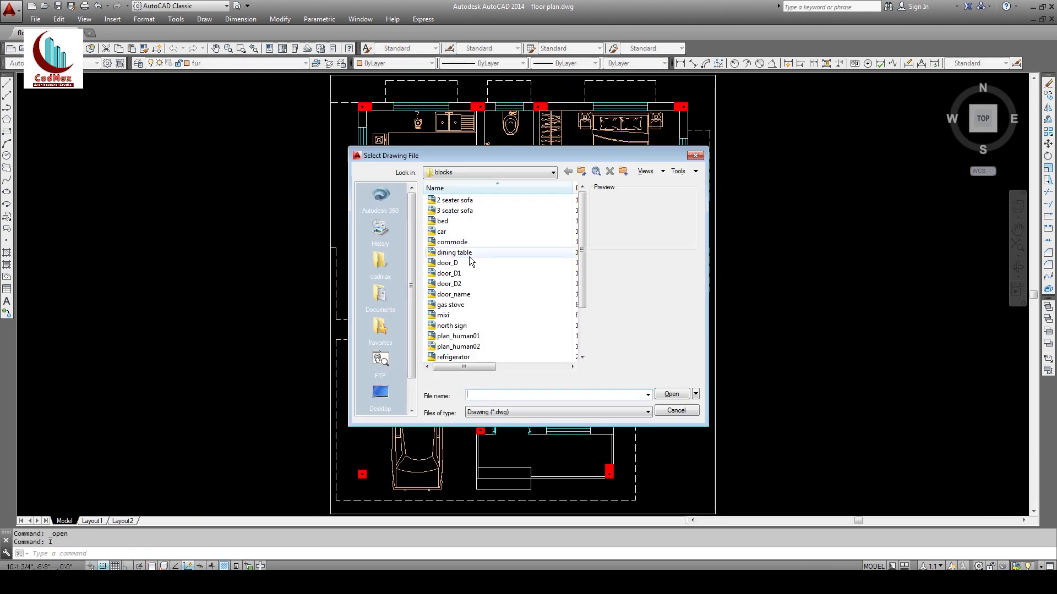
click(469, 254)
key(r)
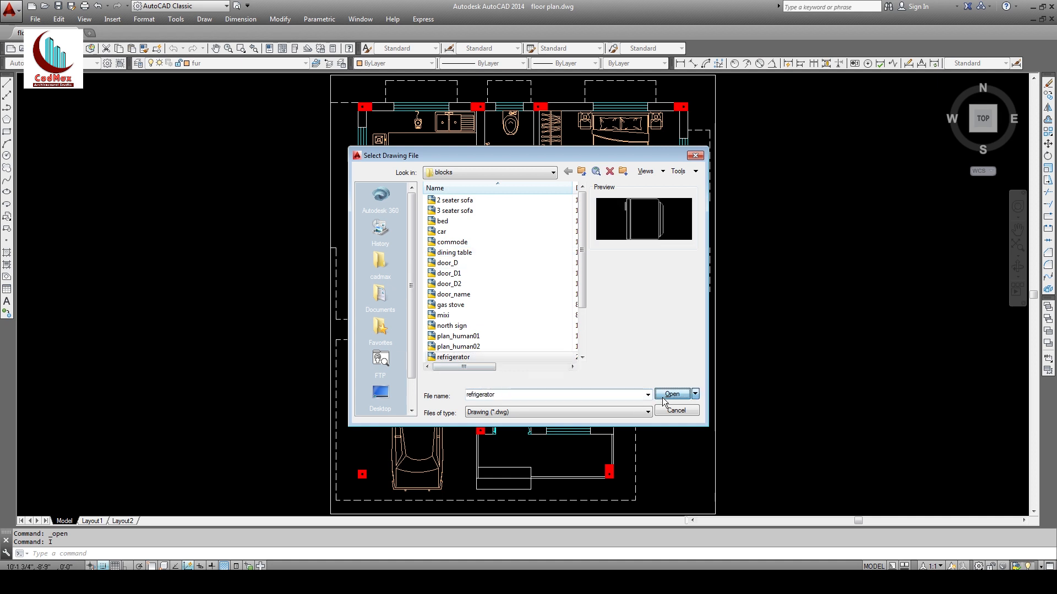
click(670, 395)
click(544, 360)
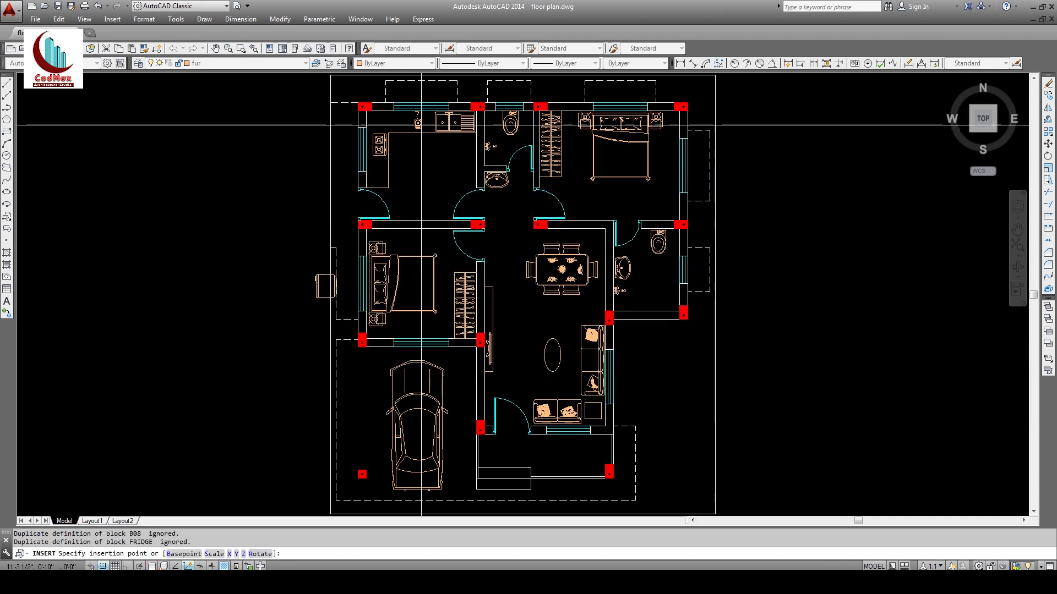
middle_drag(511, 76, 482, 204)
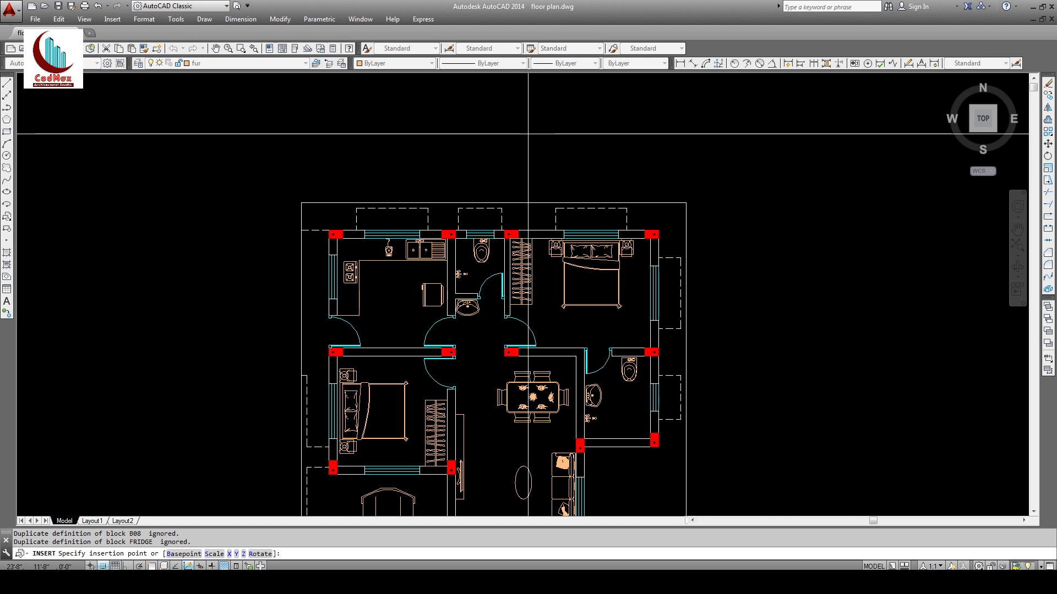
key(Escape)
key(Escape)
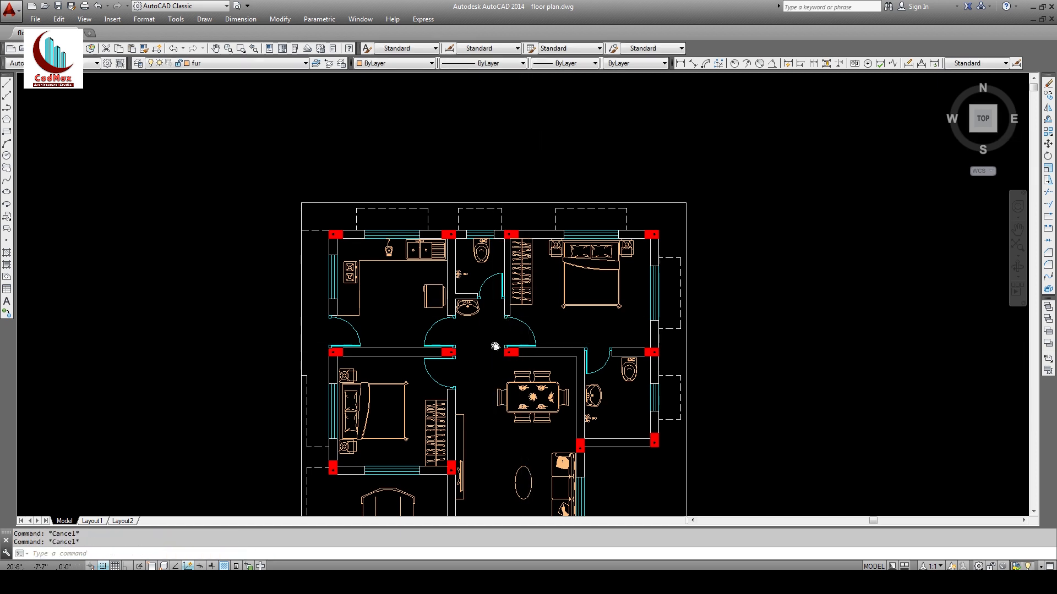
Step: Pan and zoom to bring the lower right of the plan into view
middle_drag(503, 346, 494, 219)
text(z)
key(Return)
key(Return)
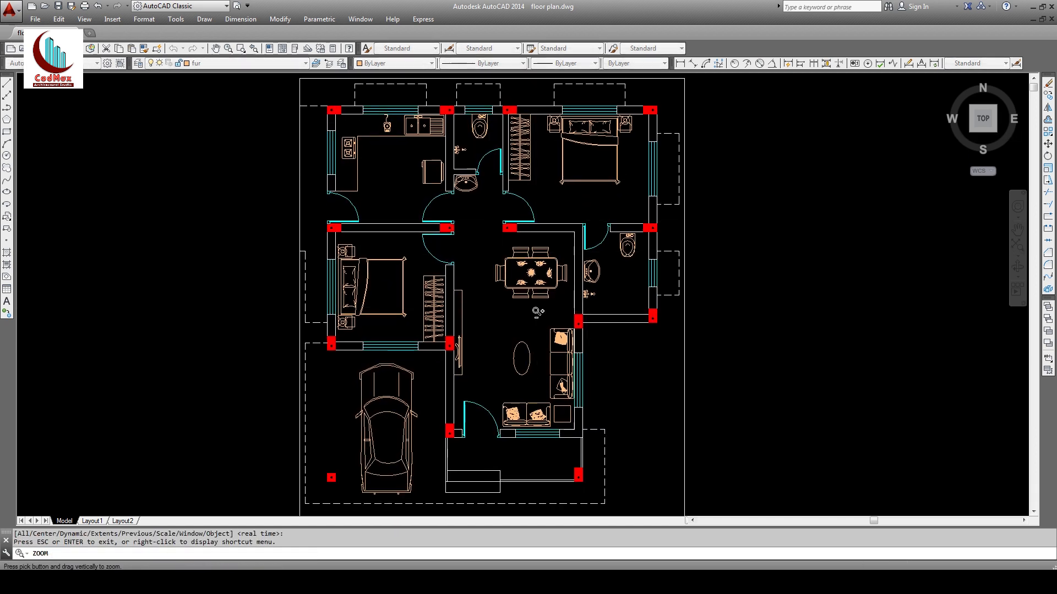
middle_drag(496, 268, 476, 281)
key(Escape)
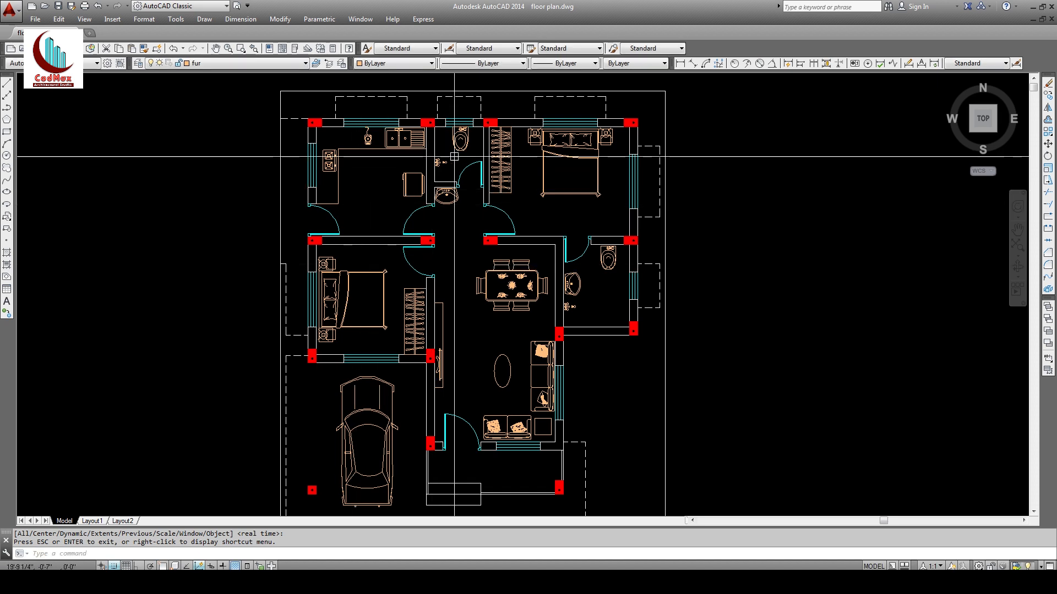
middle_drag(456, 238, 432, 234)
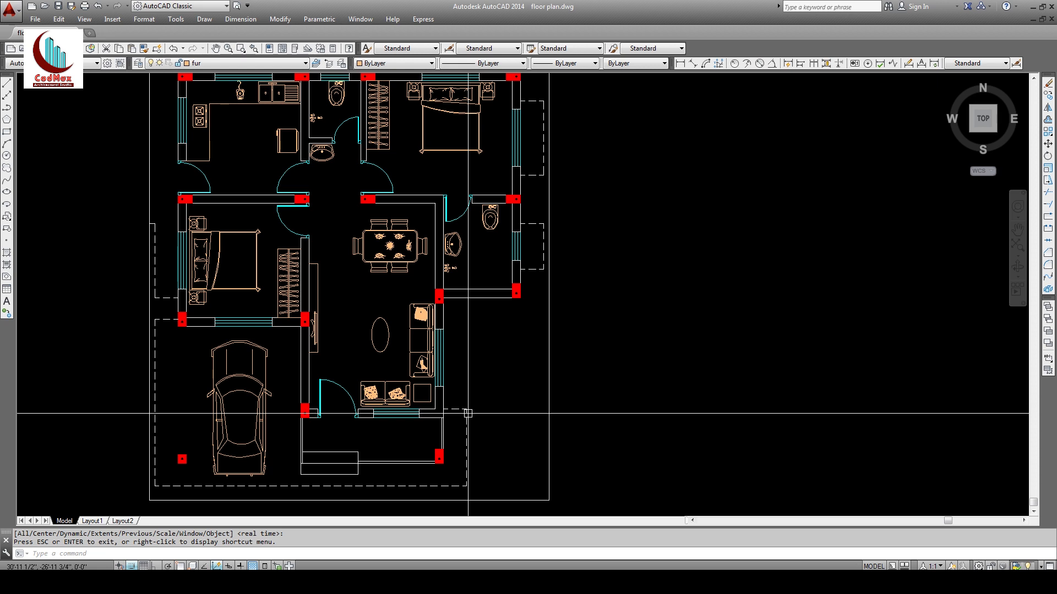
Step: Offset the vertical line twice at 4' to form the staircase's side edges
key(Escape)
text(o)
key(Return)
text(4')
key(Return)
click(443, 320)
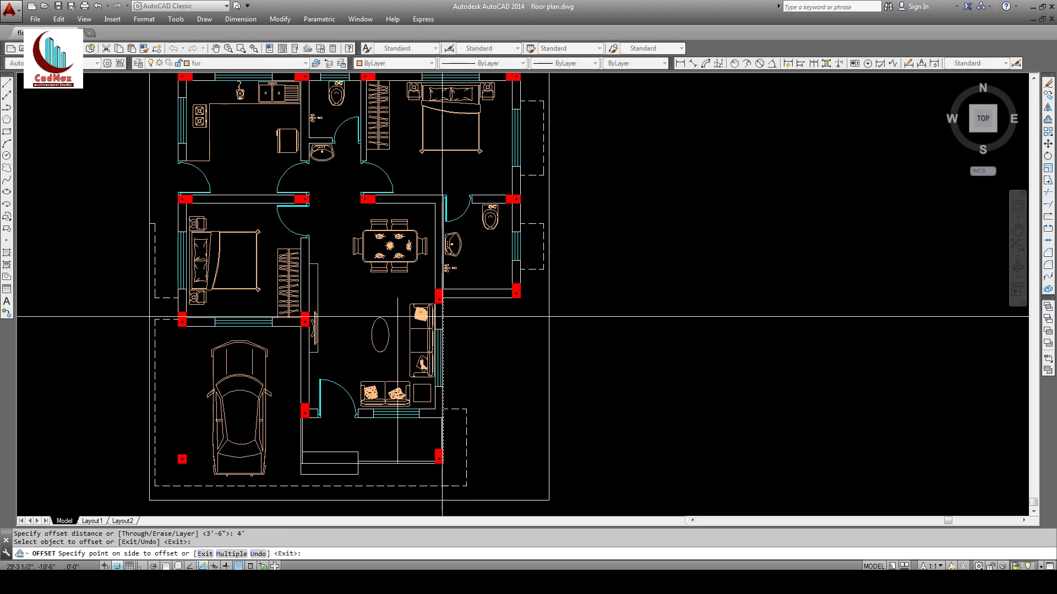
click(498, 341)
click(488, 342)
click(514, 336)
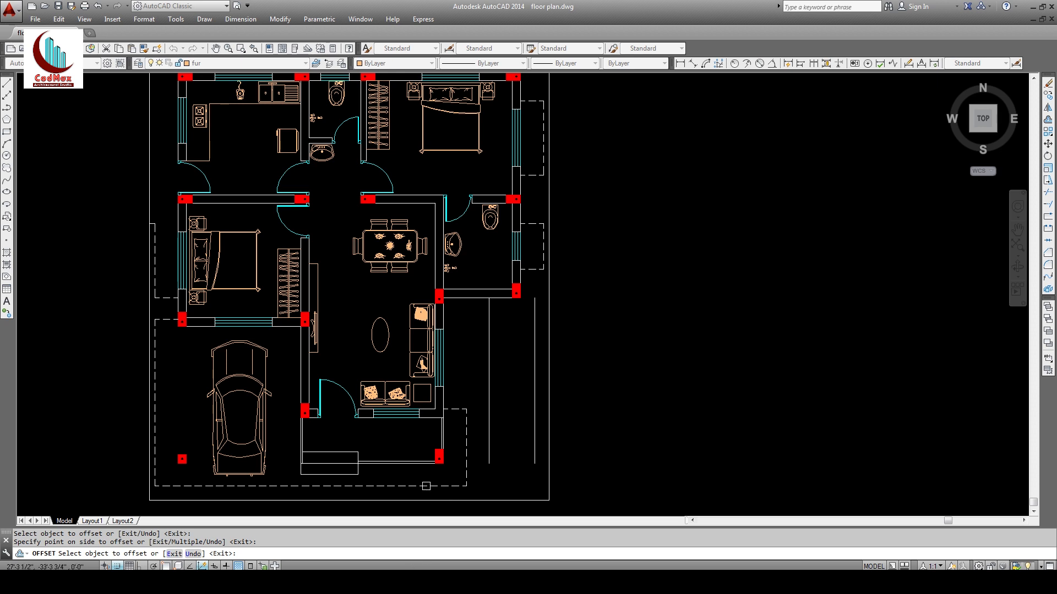
key(Escape)
Step: With object snap on, draw a line across the staircase between the two offset lines
text(l)
key(Return)
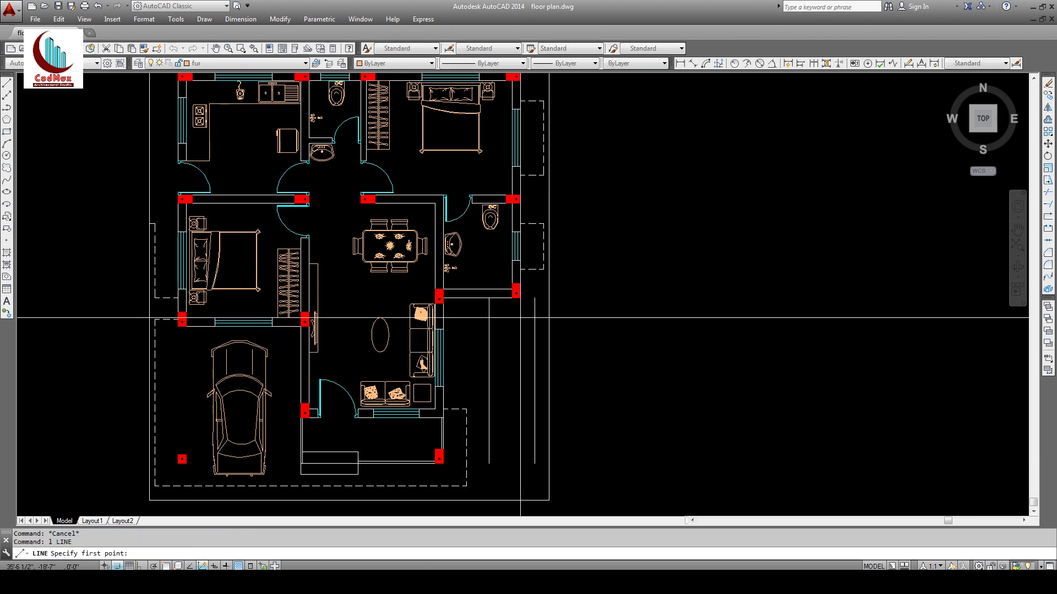
key(F3)
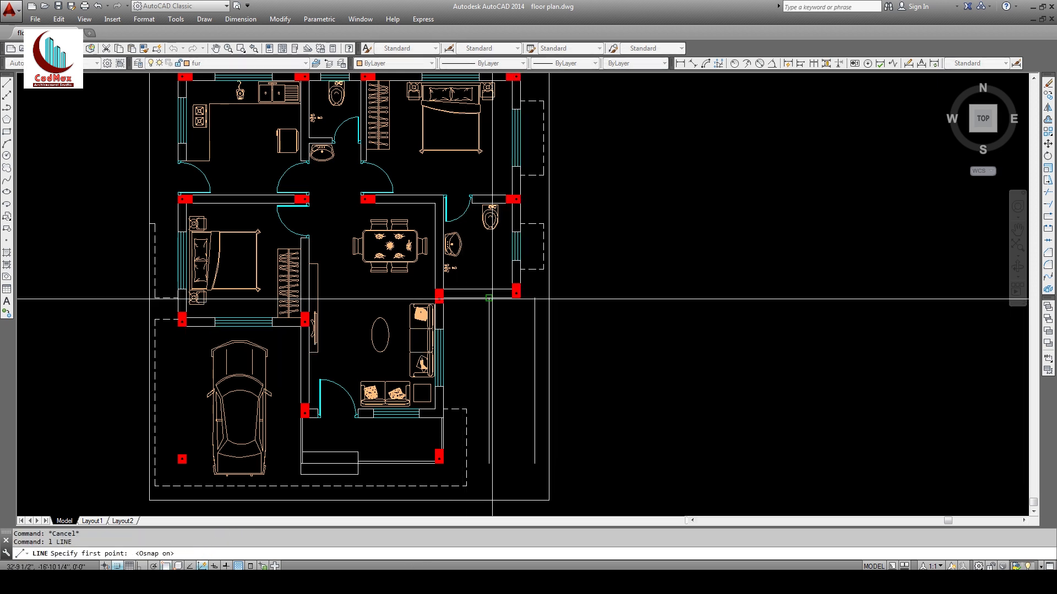
click(490, 298)
click(534, 299)
key(Escape)
key(Escape)
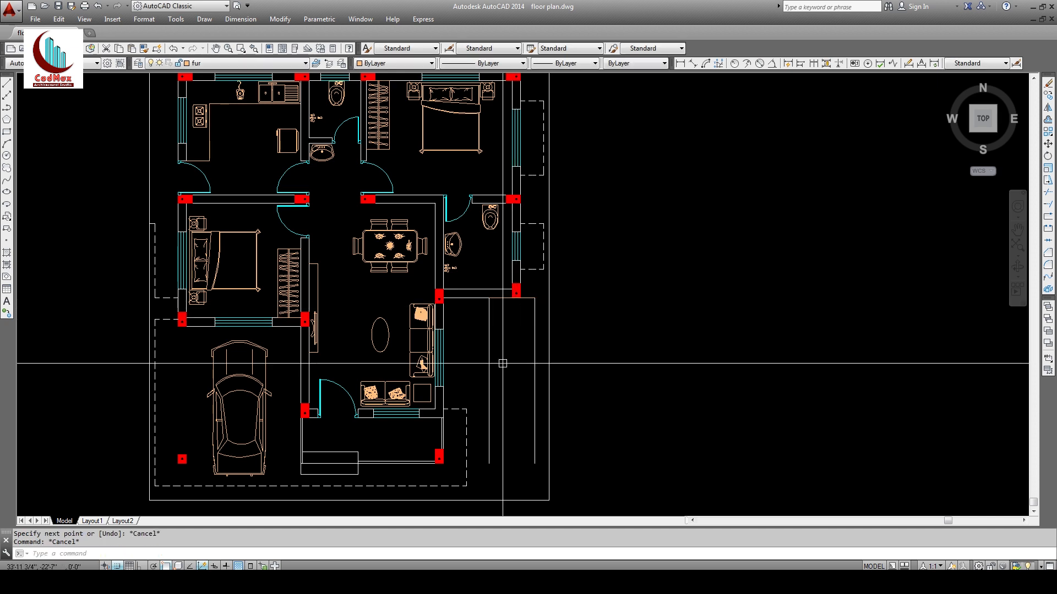
key(Escape)
key(Escape)
Step: Set up a 10-unit Multiple offset from the staircase's top line
text(o)
key(Return)
key(Escape)
key(Escape)
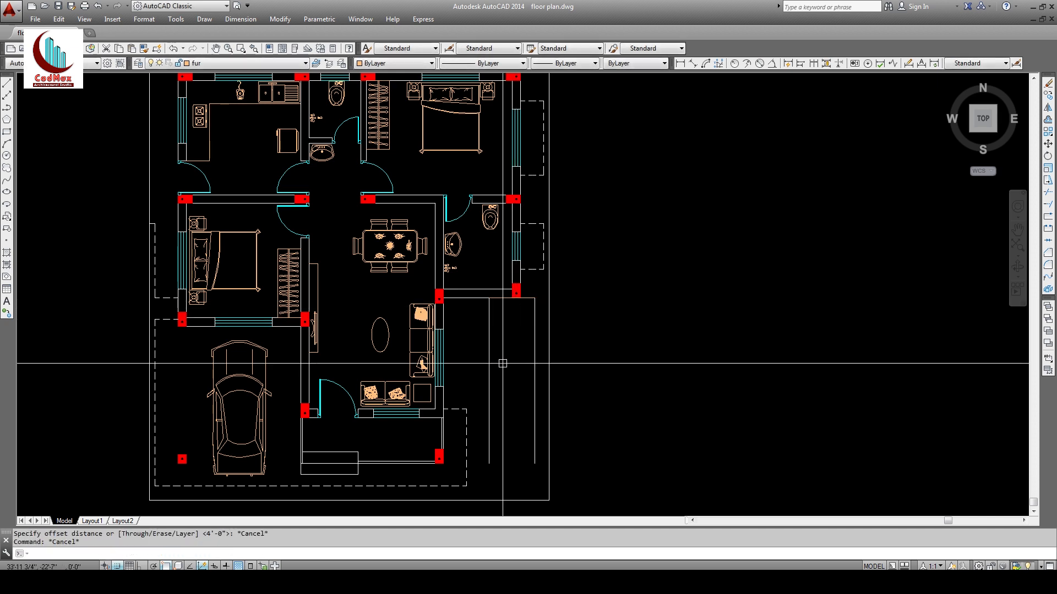
text(o)
key(Return)
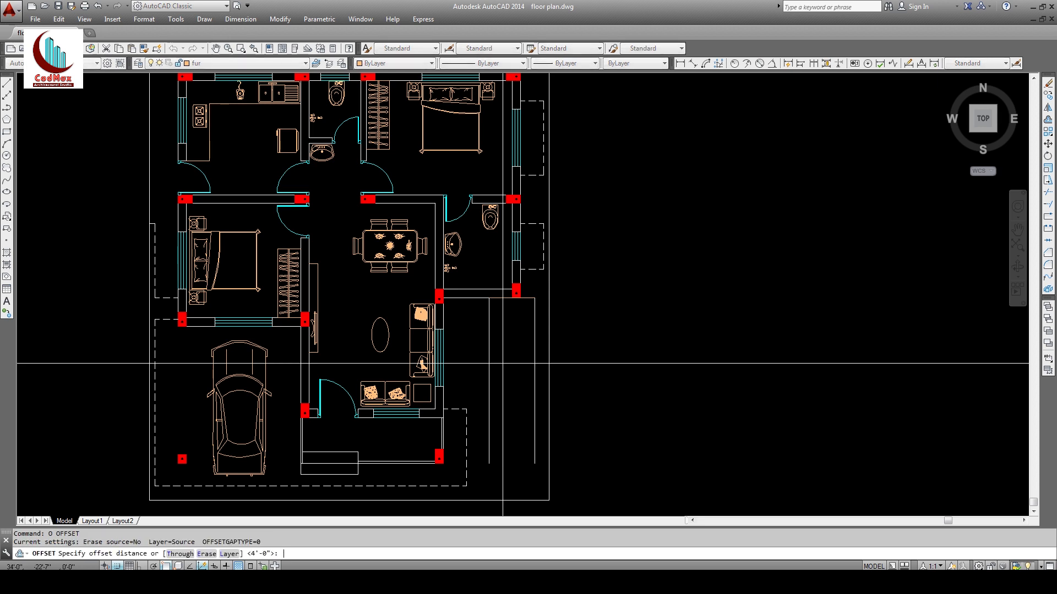
text(10)
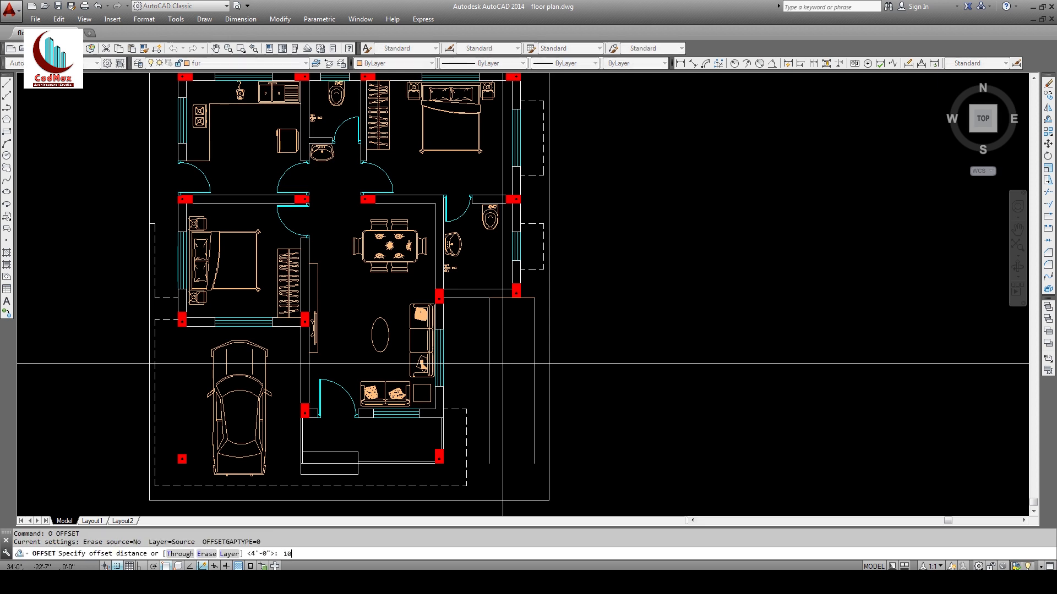
key(Return)
click(530, 302)
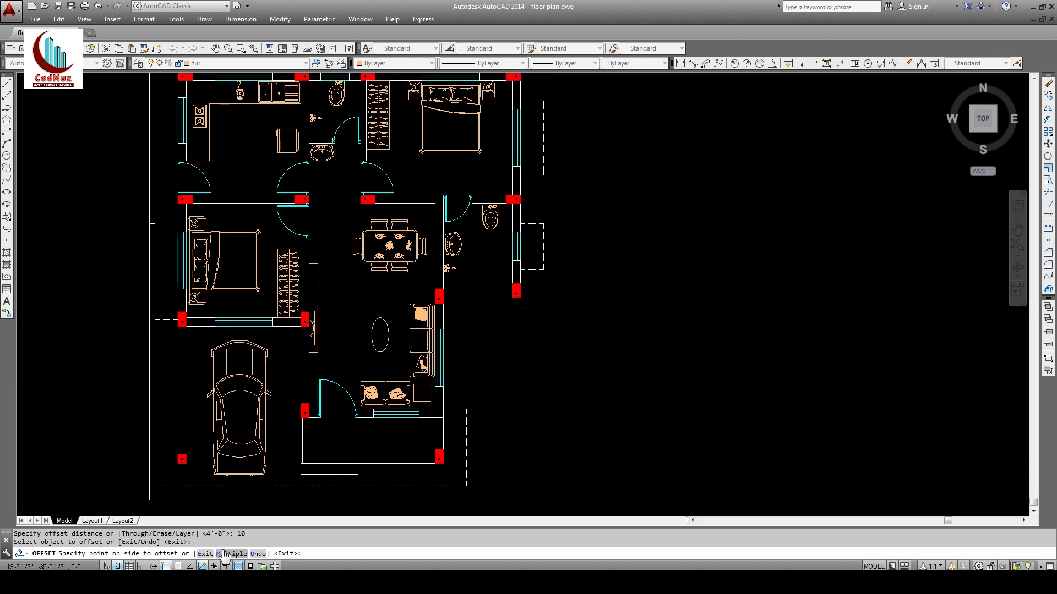
key(Return)
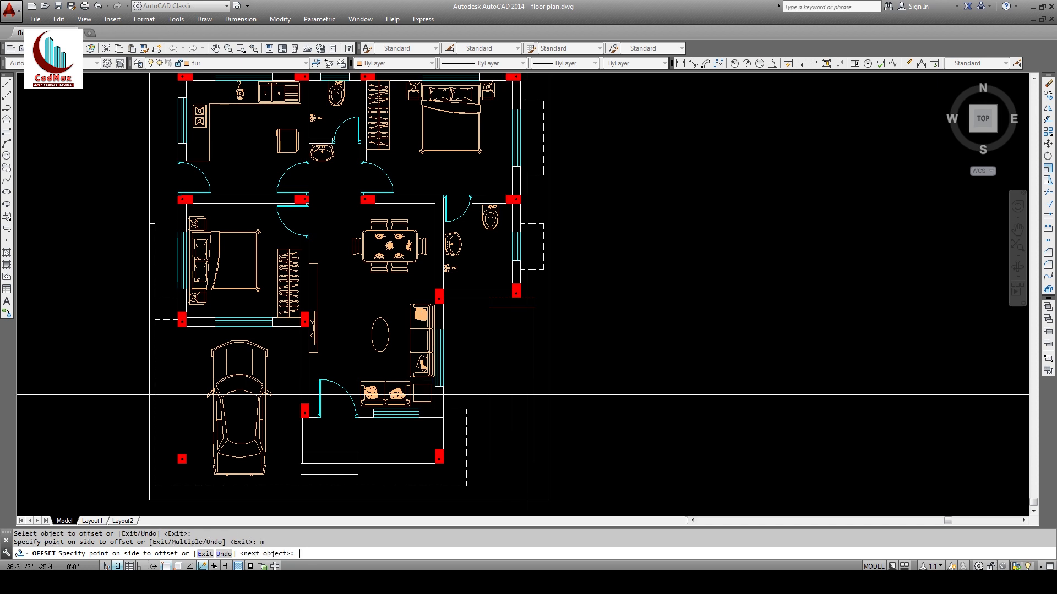
Step: Add nine tread lines down the staircase at 10-unit spacing
click(521, 405)
click(519, 411)
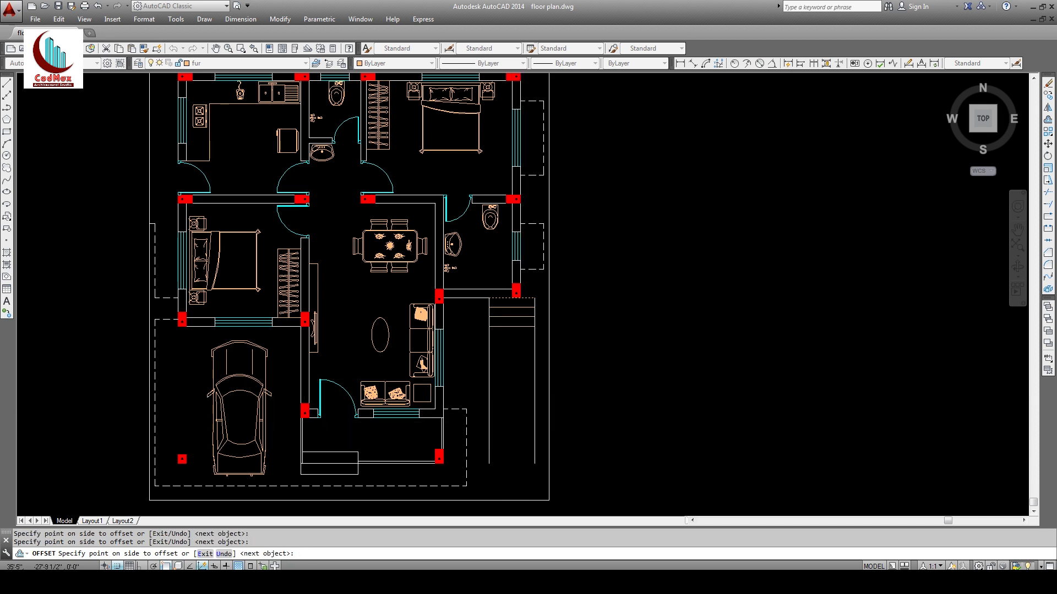
click(529, 428)
click(557, 445)
click(586, 472)
click(588, 485)
click(596, 478)
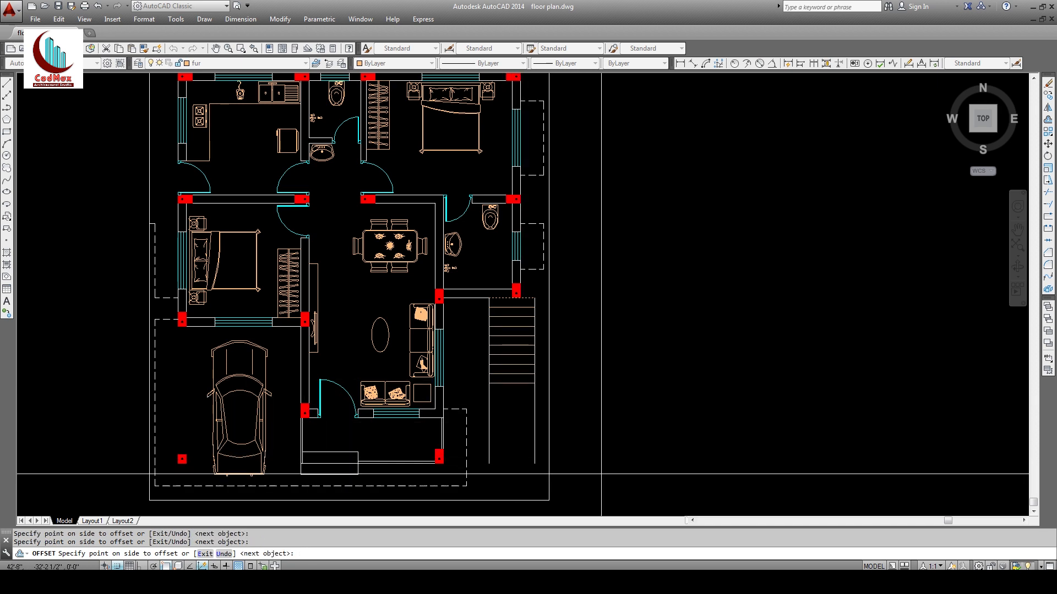
click(606, 466)
click(617, 446)
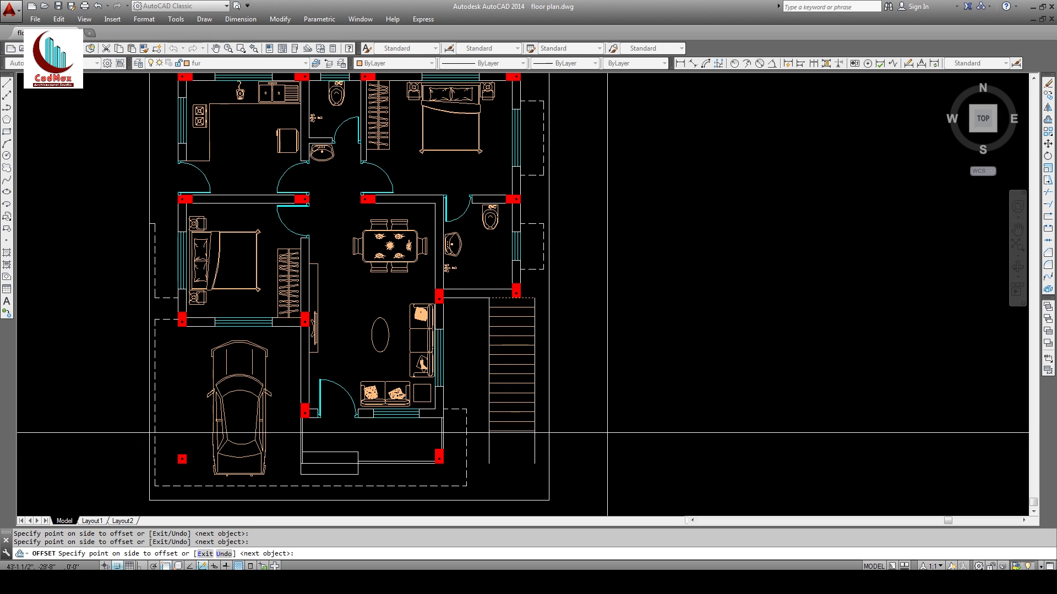
key(Escape)
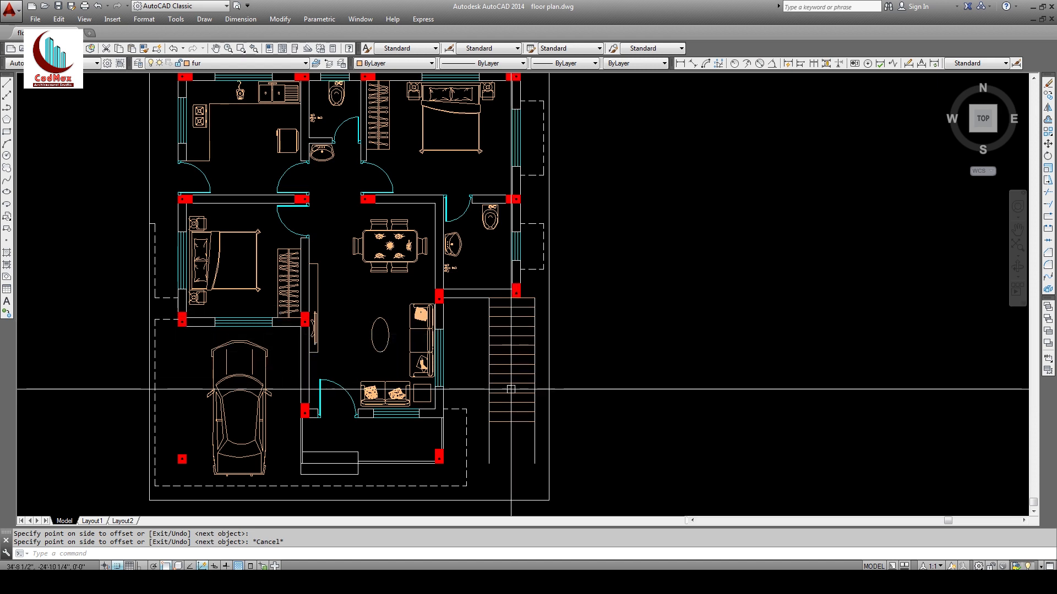
Step: Copy the bottom stair line one tread lower
text(co)
key(space)
click(523, 421)
key(space)
click(534, 412)
click(535, 423)
key(Escape)
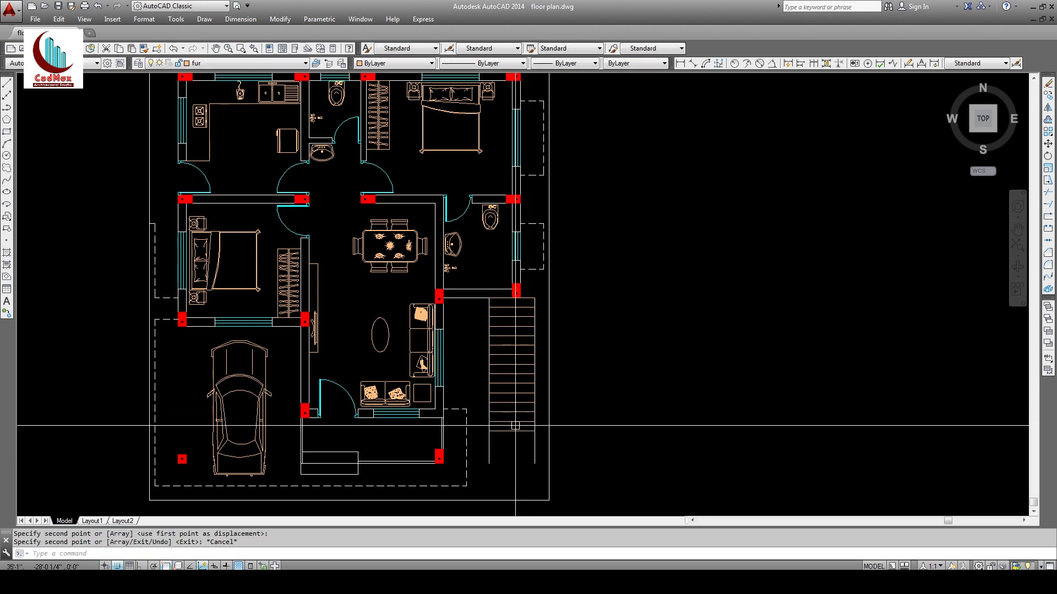
Step: Zoom in on the staircase's lower end
text(tr)
key(space)
key(space)
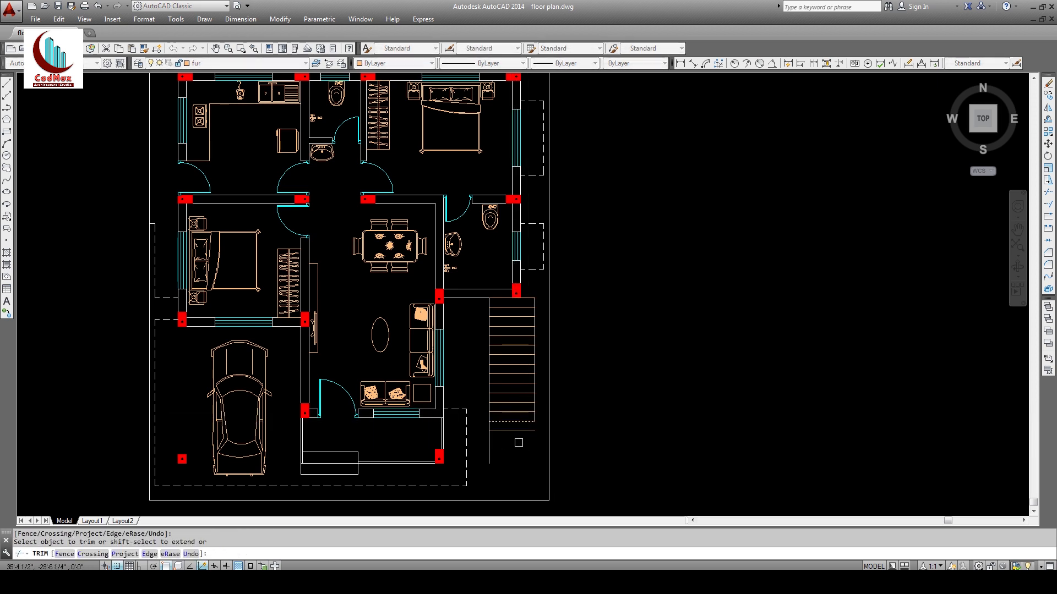
key(Escape)
text(f)
key(space)
click(535, 420)
key(Escape)
text(z)
key(space)
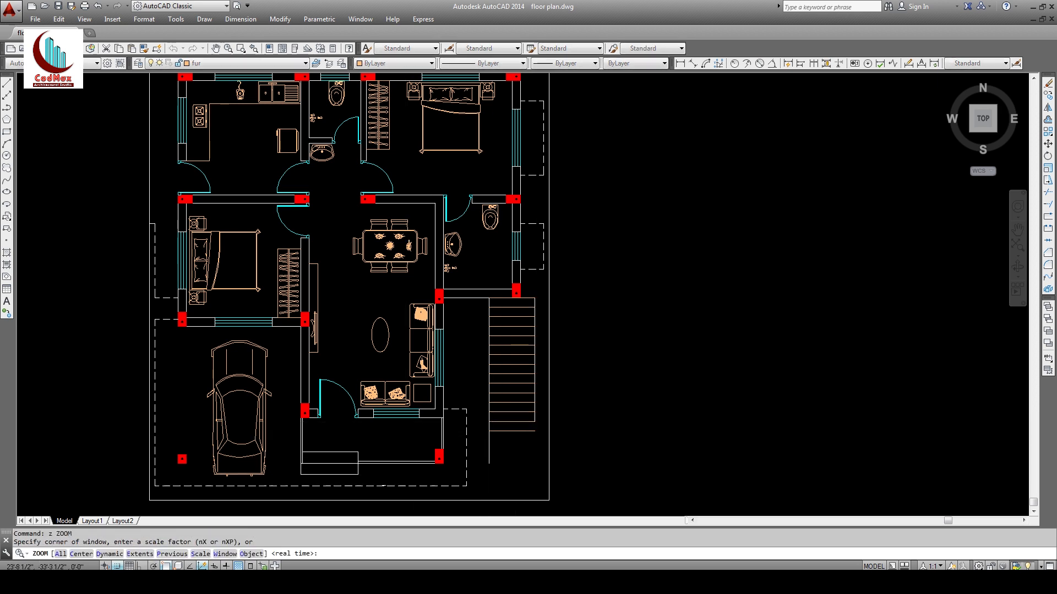
click(381, 395)
click(616, 487)
Step: Fillet the stair's left and right edges to the bottom line to close both corners
text(f)
key(space)
click(480, 198)
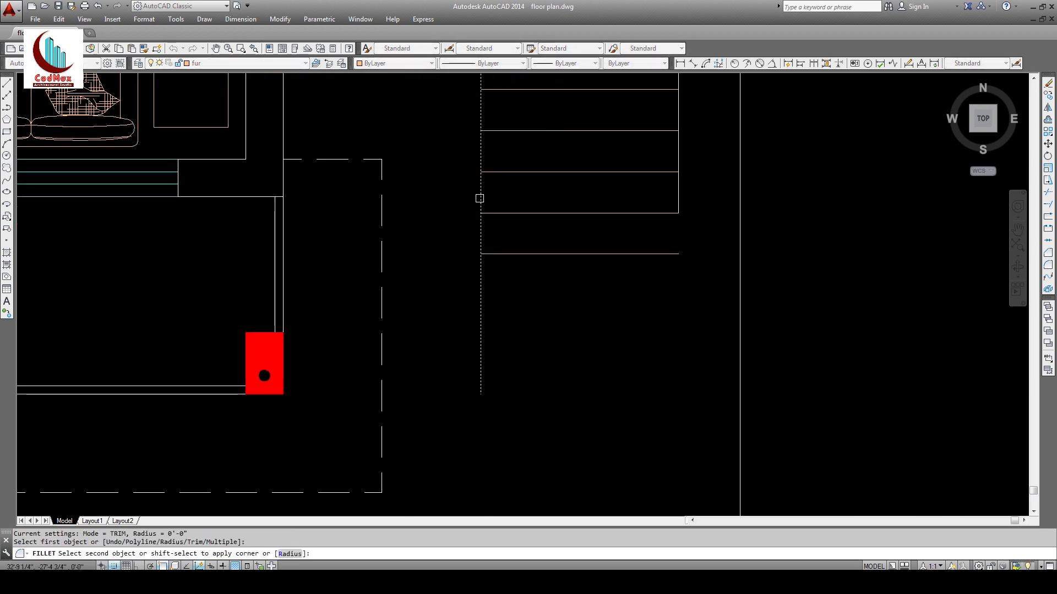
click(617, 254)
key(space)
click(630, 253)
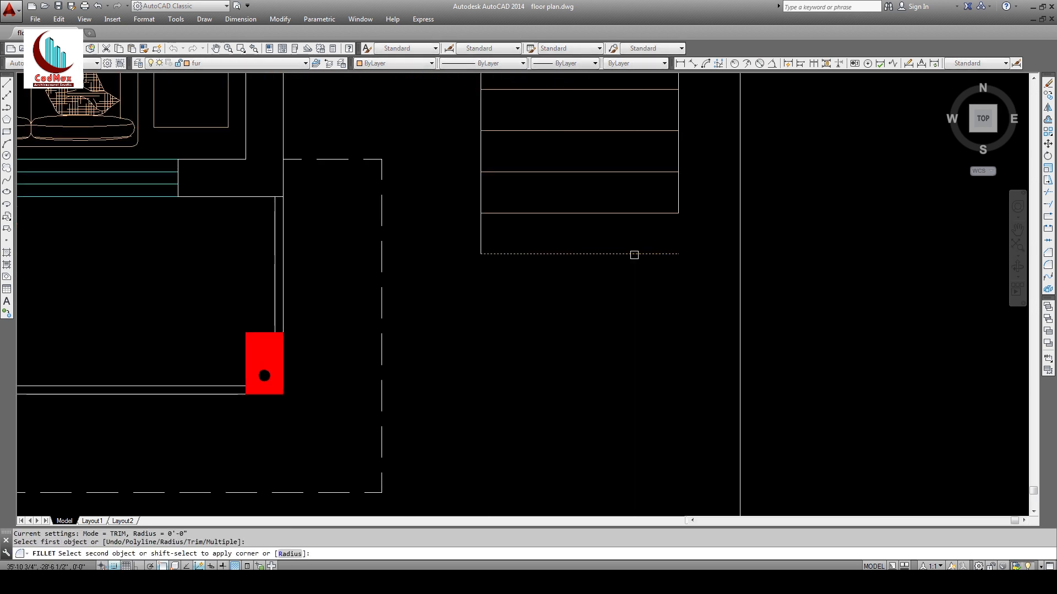
click(681, 202)
Step: Give all the stair lines the properties of the source line with MATCHPROP
text(z)
key(space)
key(space)
drag(648, 119, 625, 320)
middle_drag(625, 311, 619, 399)
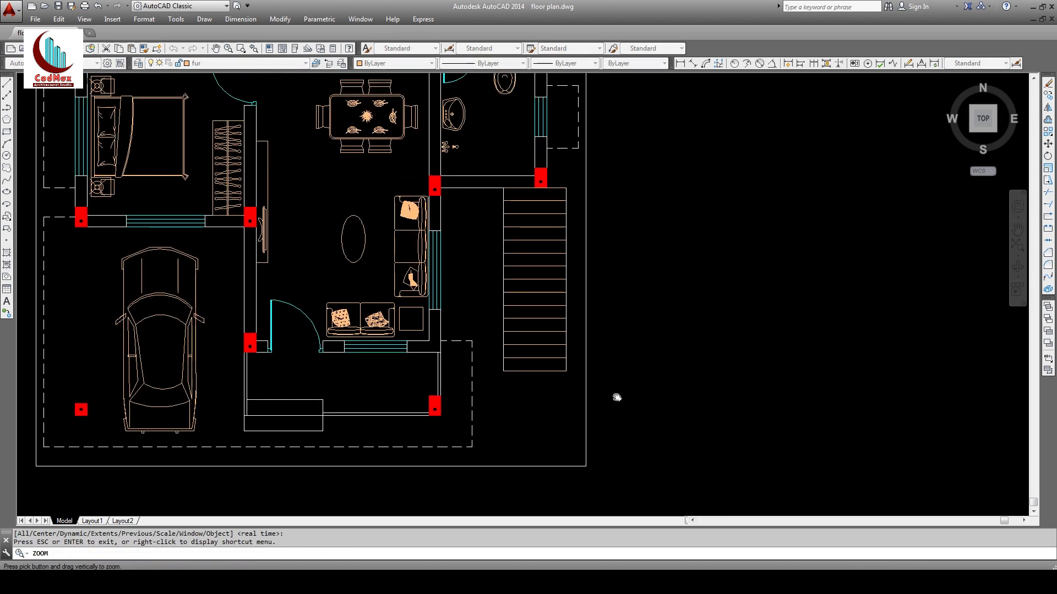
key(Escape)
text(ma)
key(space)
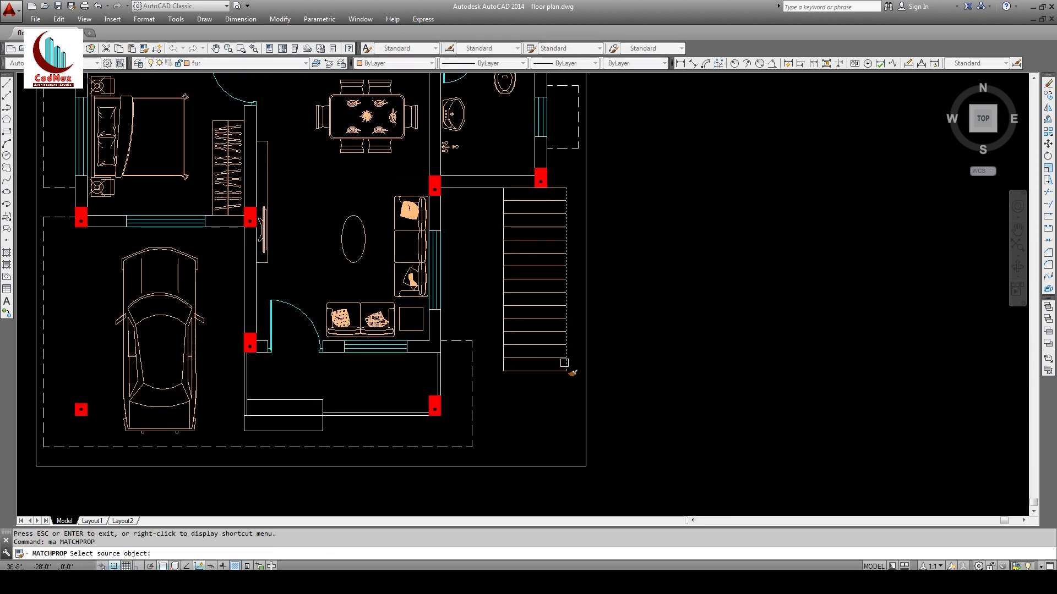
click(564, 362)
click(556, 405)
click(555, 182)
key(Escape)
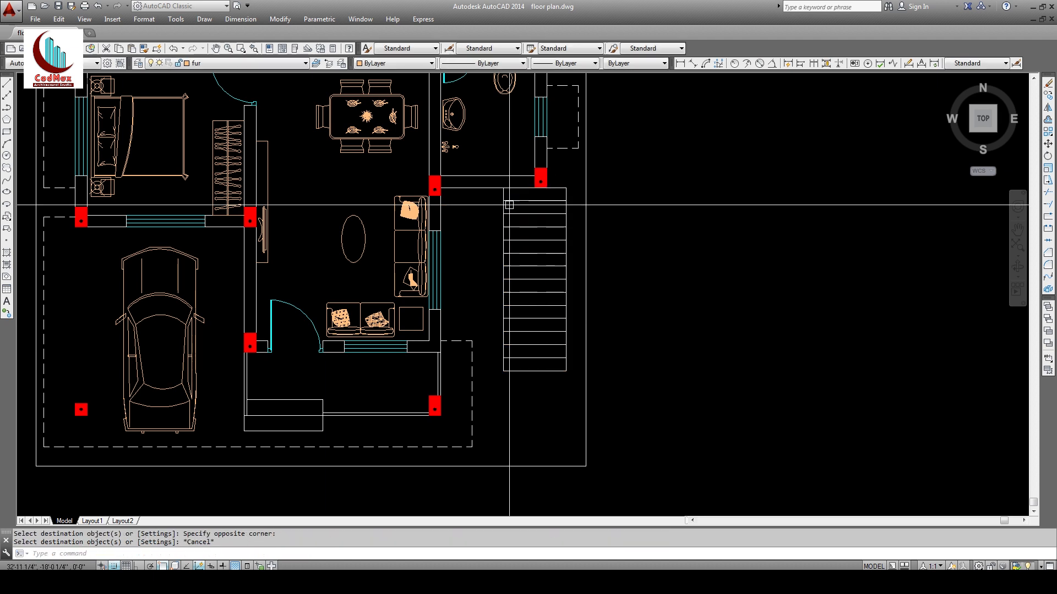
Step: Pick the wall line as the extend boundary, then switch to the reference ground floor plan PDF
text(z)
key(space)
click(384, 146)
click(639, 422)
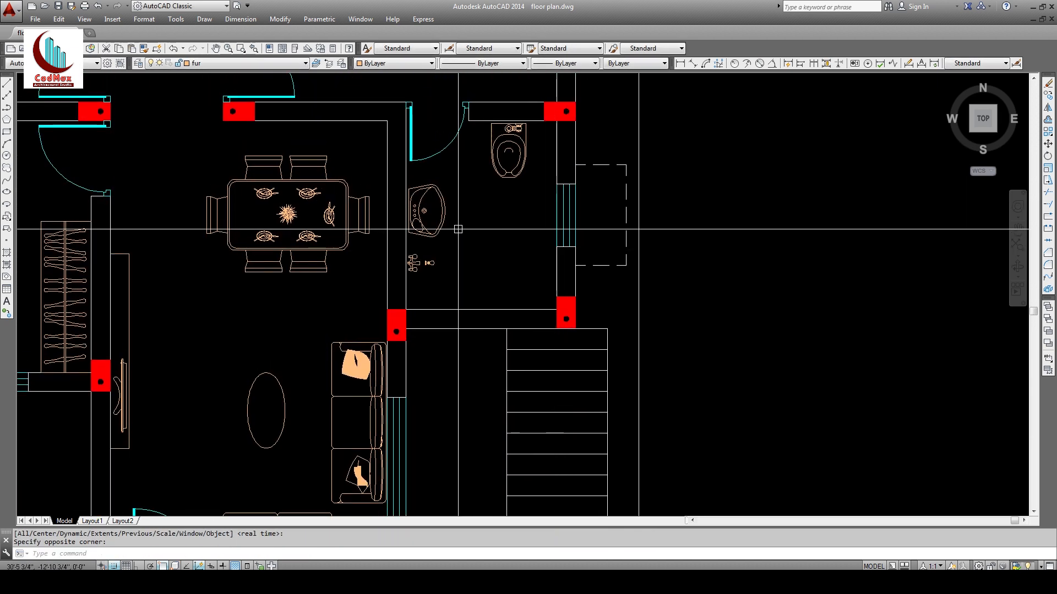
middle_drag(503, 315, 574, 205)
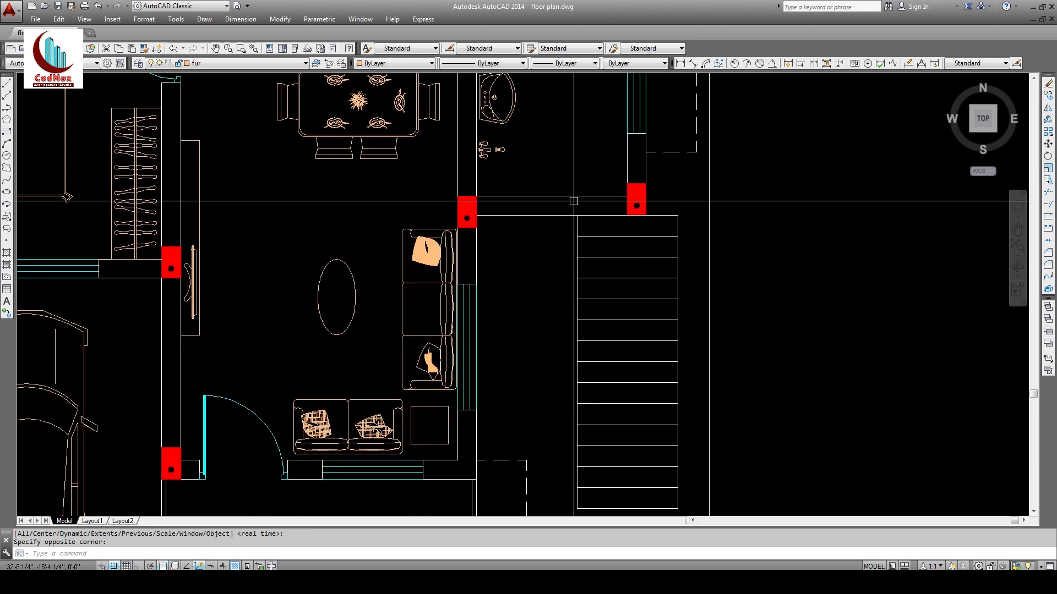
text(ex)
key(space)
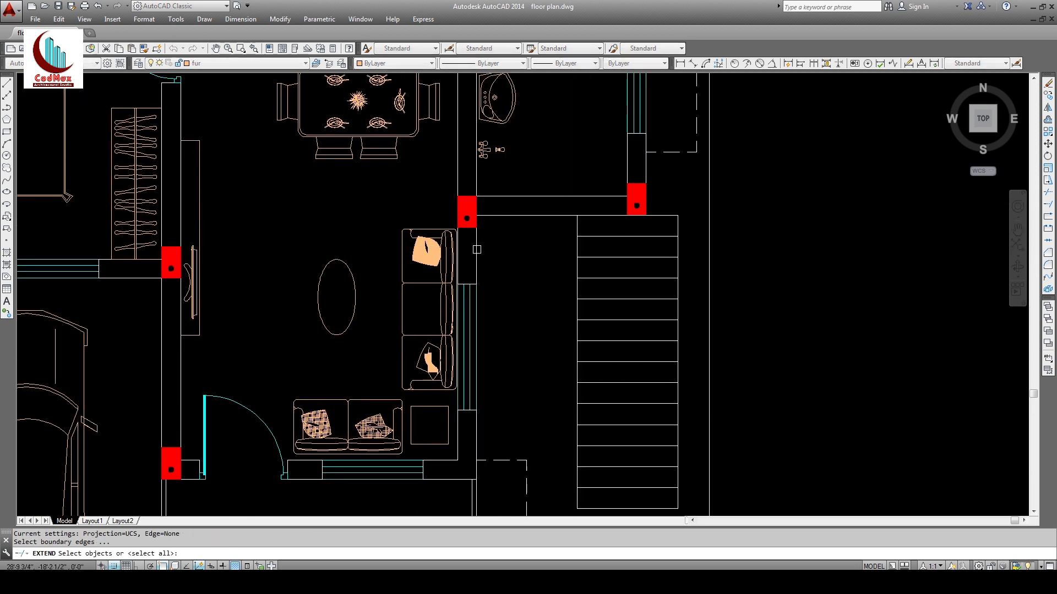
click(476, 249)
key(space)
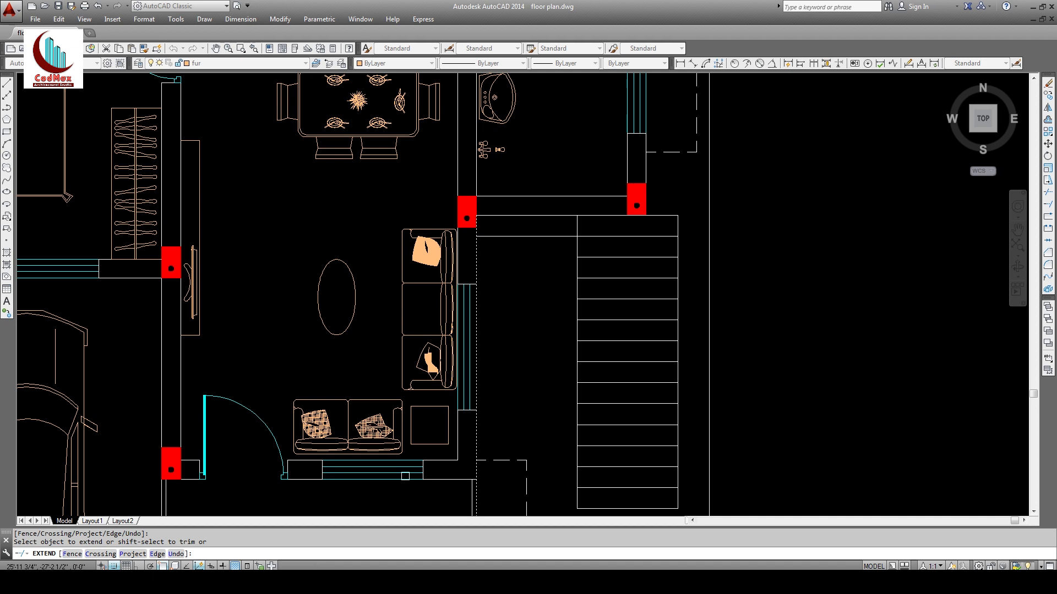
key(alt+Tab)
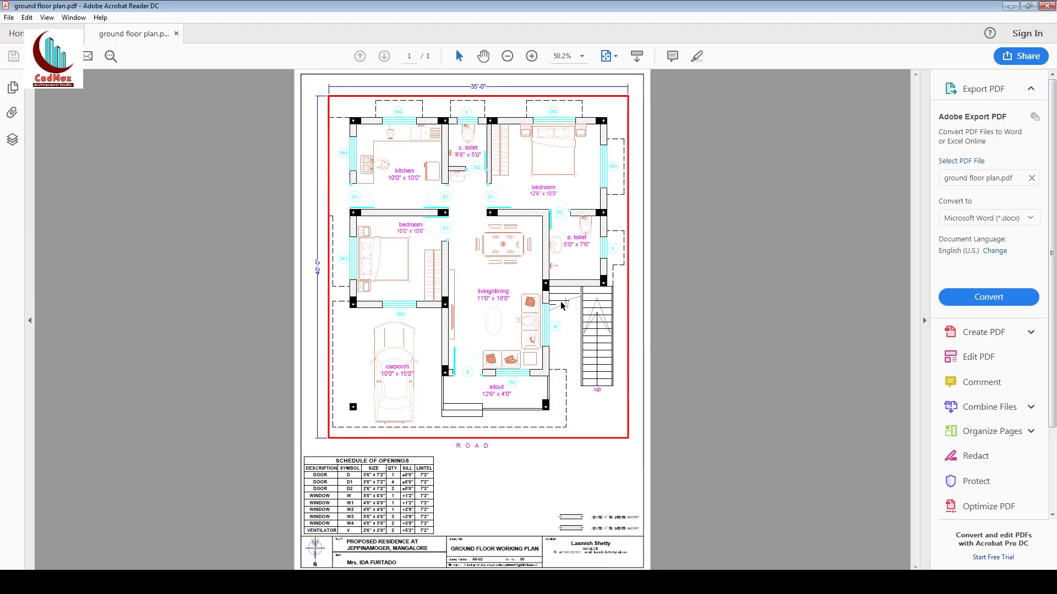
Step: Back in AutoCAD, draw a zigzag polyline break line across the staircase landing
click(1010, 6)
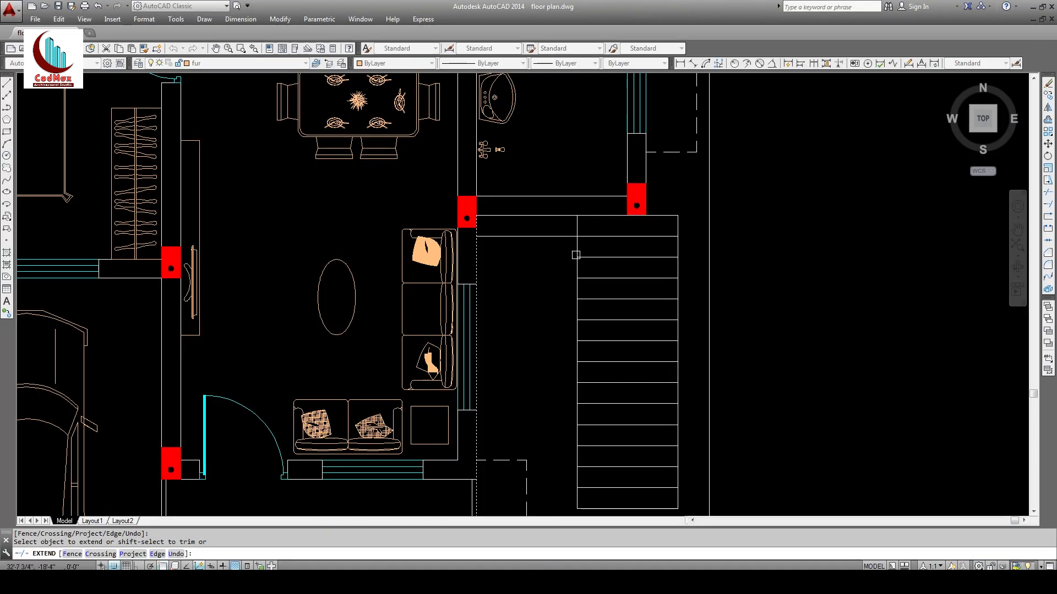
key(Return)
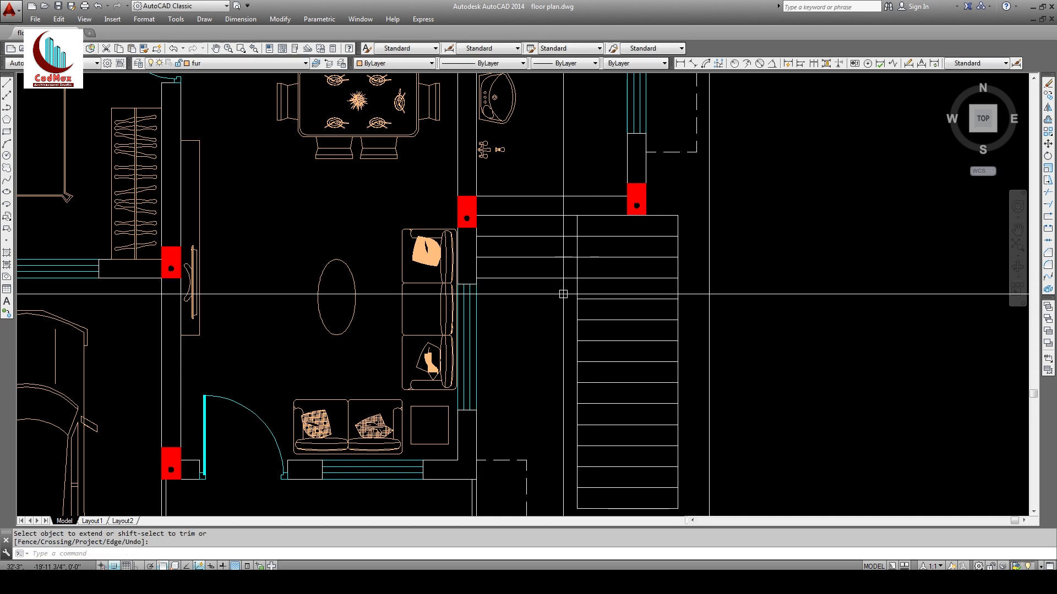
text(pl)
key(Return)
click(488, 317)
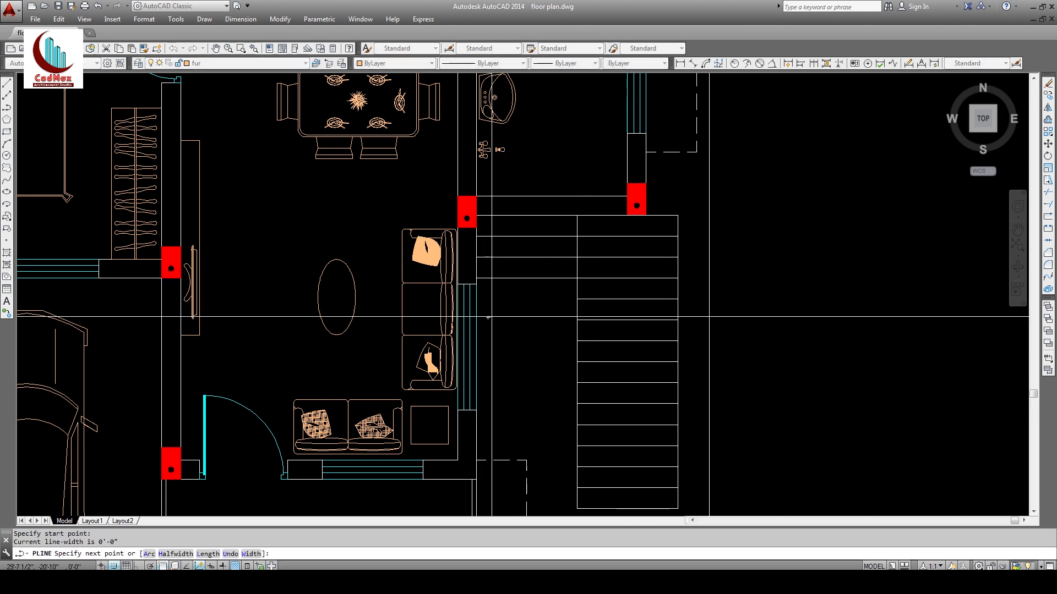
click(528, 305)
click(477, 279)
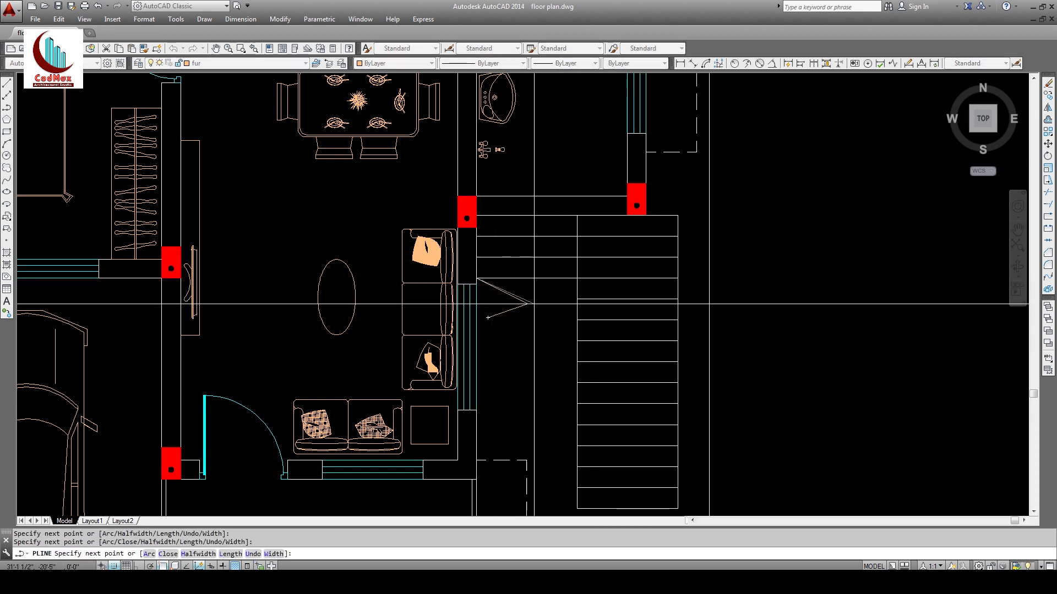
text(u)
key(Return)
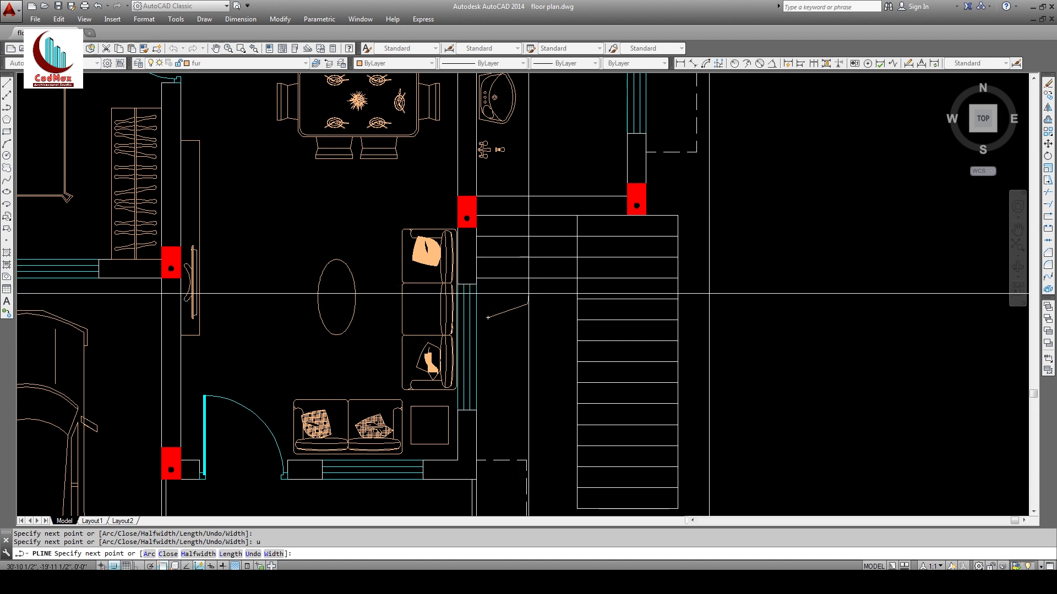
click(545, 318)
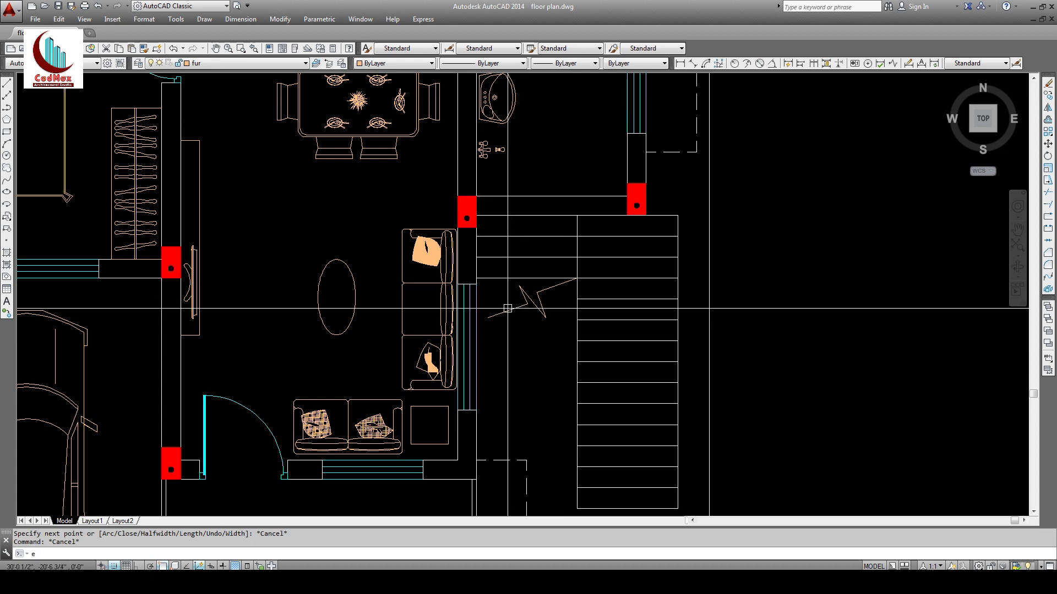
Step: Move the break line slightly upward
text(m)
key(Return)
click(537, 297)
key(Return)
click(536, 348)
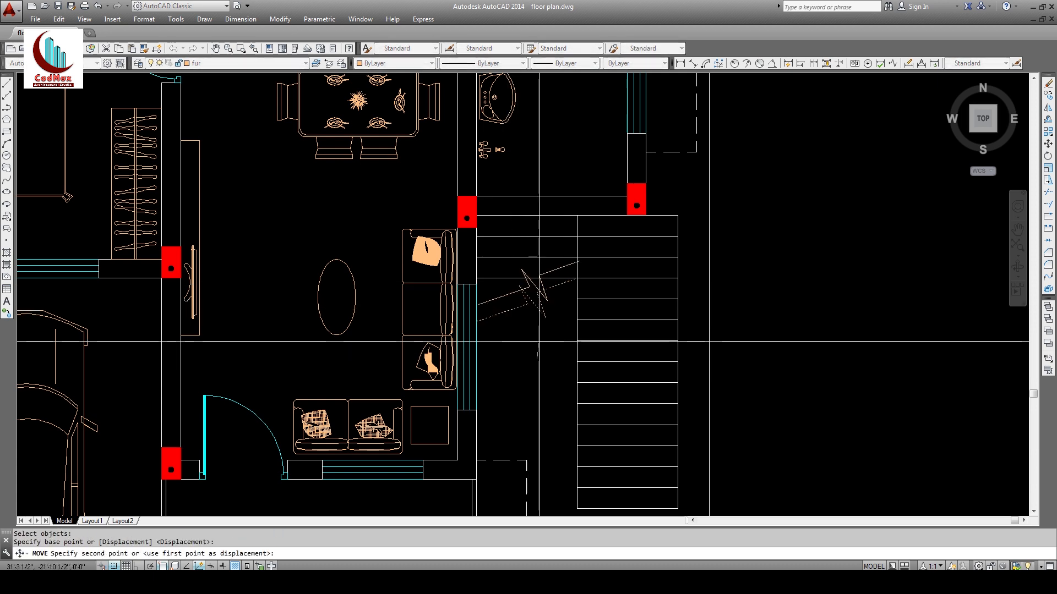
click(539, 329)
Step: Offset the vertical stair line by 2 to add parallel lines on both sides
text(tr)
key(Return)
key(Return)
key(Escape)
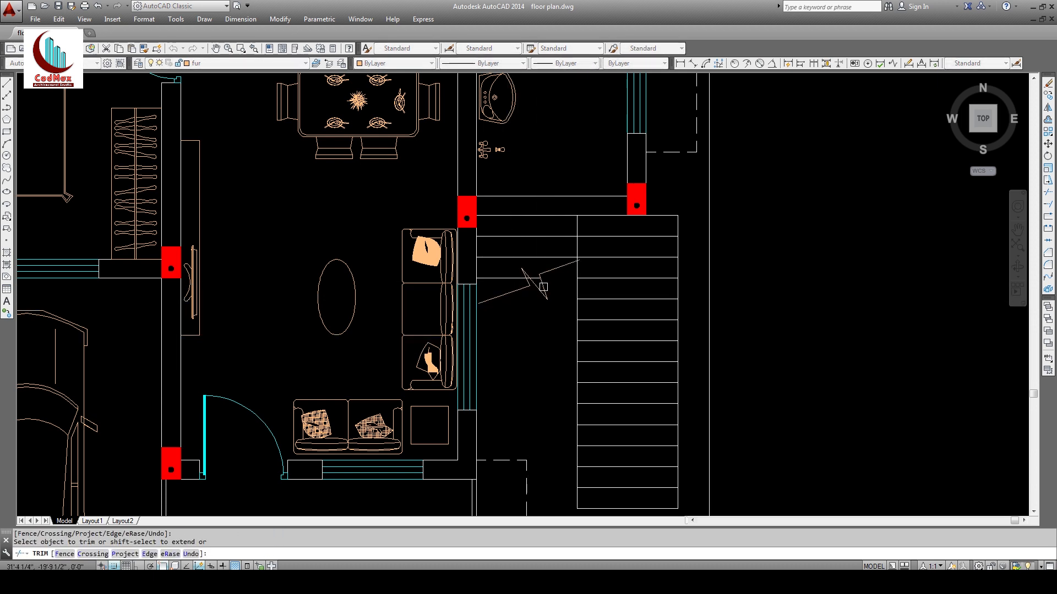
text(ma)
key(Return)
key(Escape)
text(o)
key(Return)
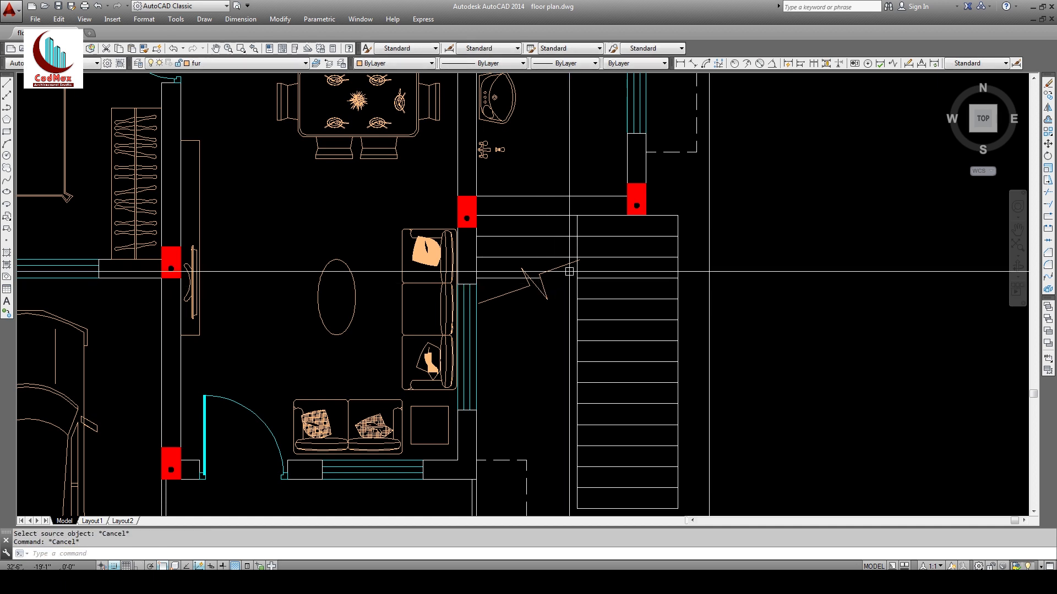
text(2)
key(Return)
click(577, 252)
click(621, 248)
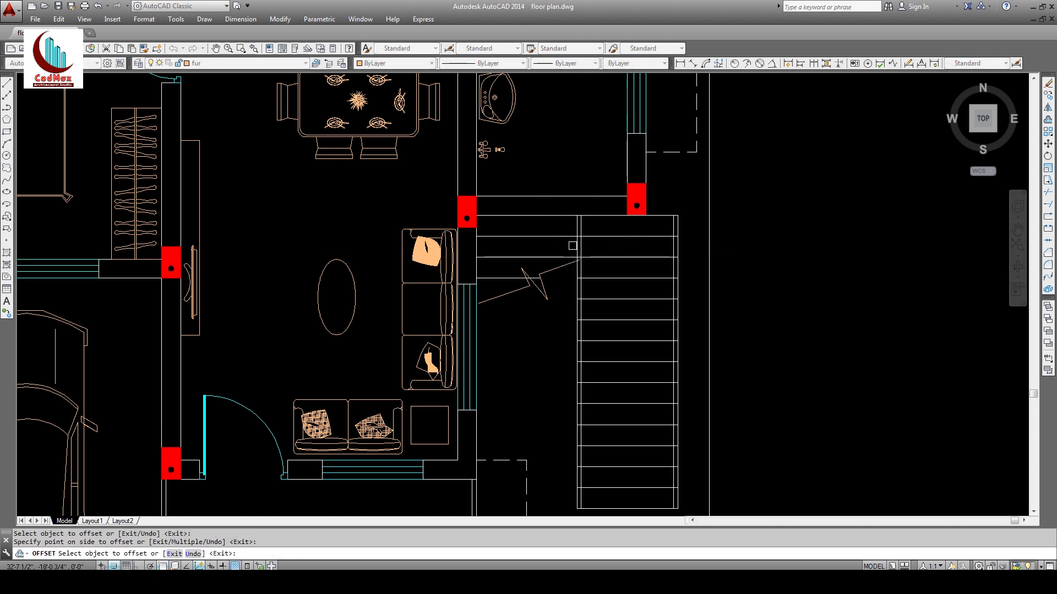
click(577, 246)
click(549, 243)
key(Return)
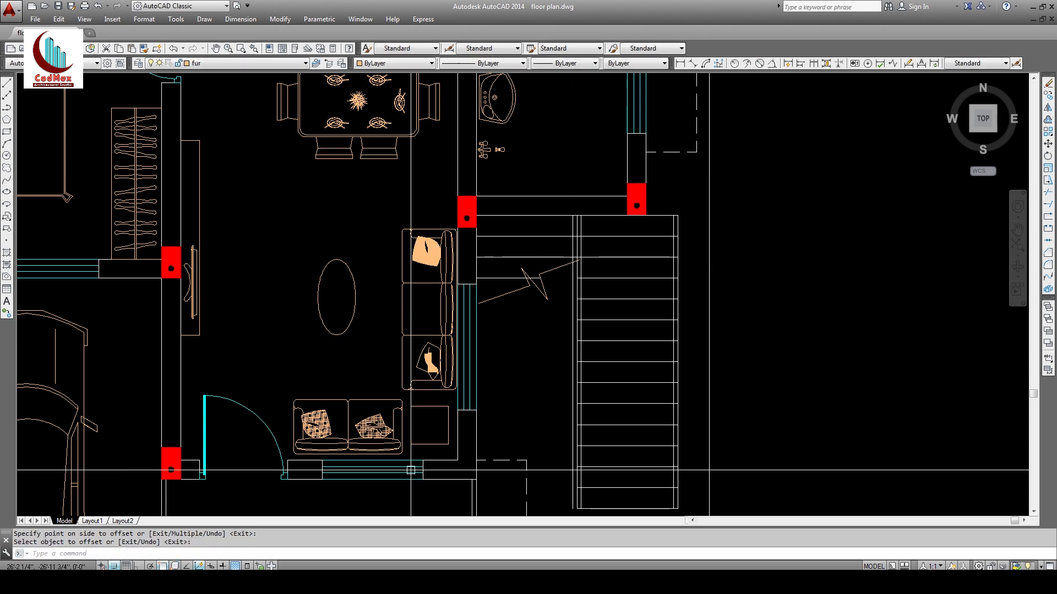
Step: Recheck the reference PDF, then pan the drawing to centre the staircase
key(alt+Tab)
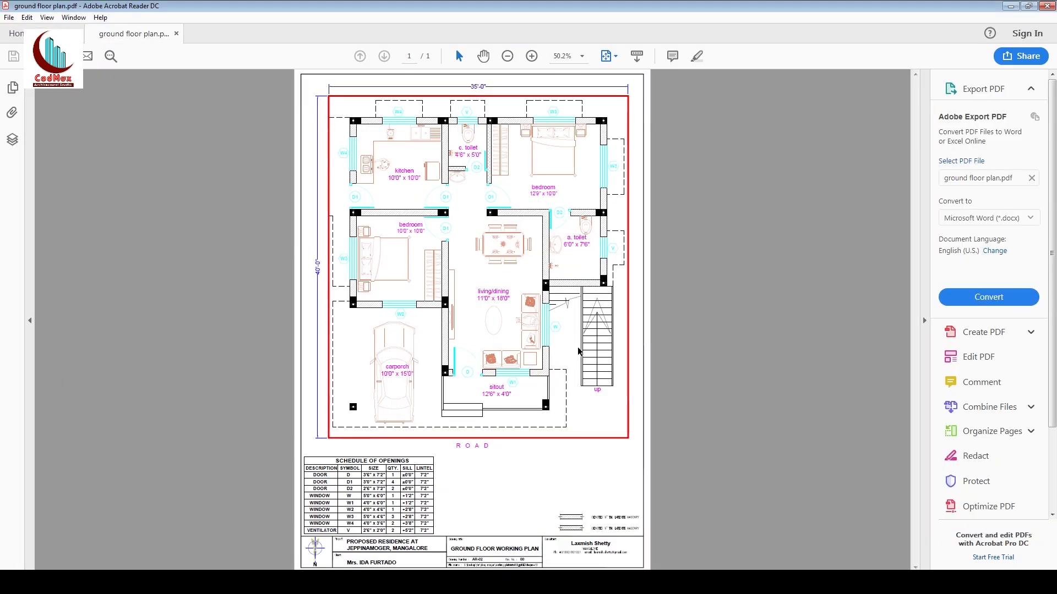
click(1011, 6)
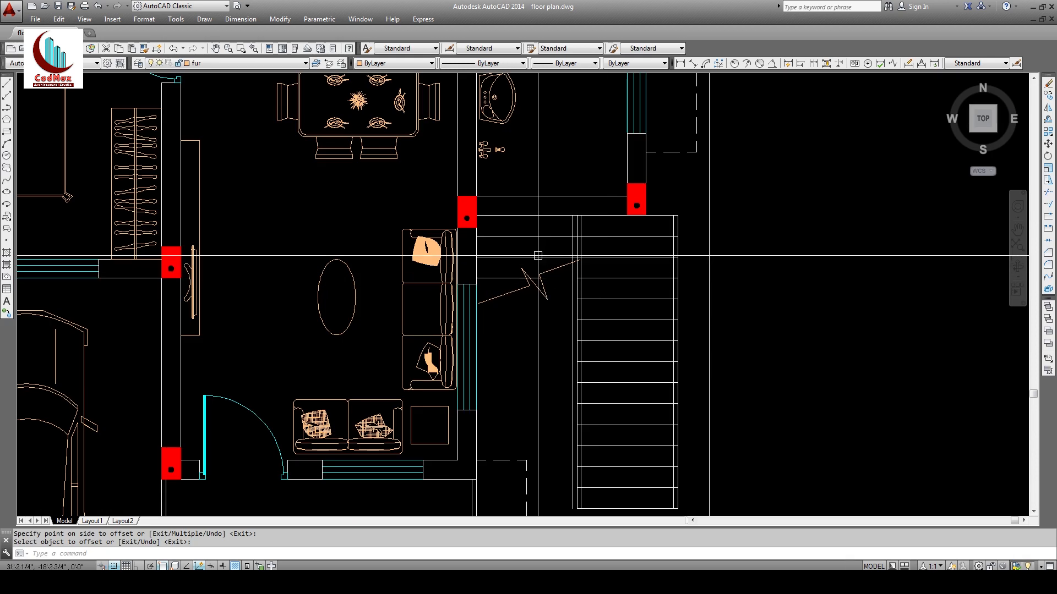
middle_drag(627, 337, 618, 299)
Step: Trim the stair line below the zigzag, then zoom in on the staircase
text(tr)
key(Return)
key(Return)
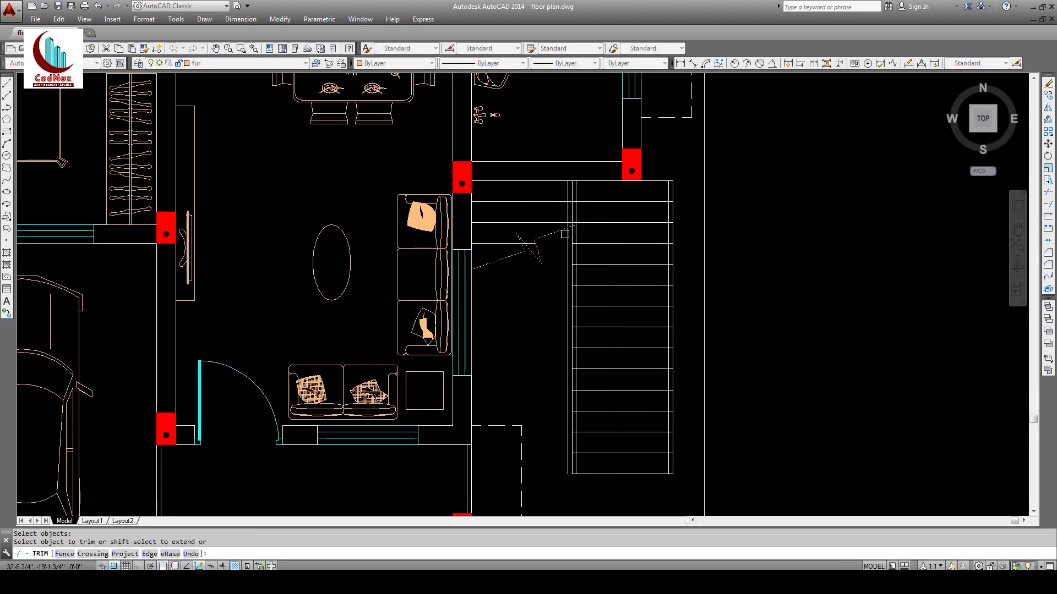
click(568, 238)
key(Return)
text(z)
Step: Shorten the right ends of the stair lines with STRETCH
key(Return)
click(520, 147)
click(702, 489)
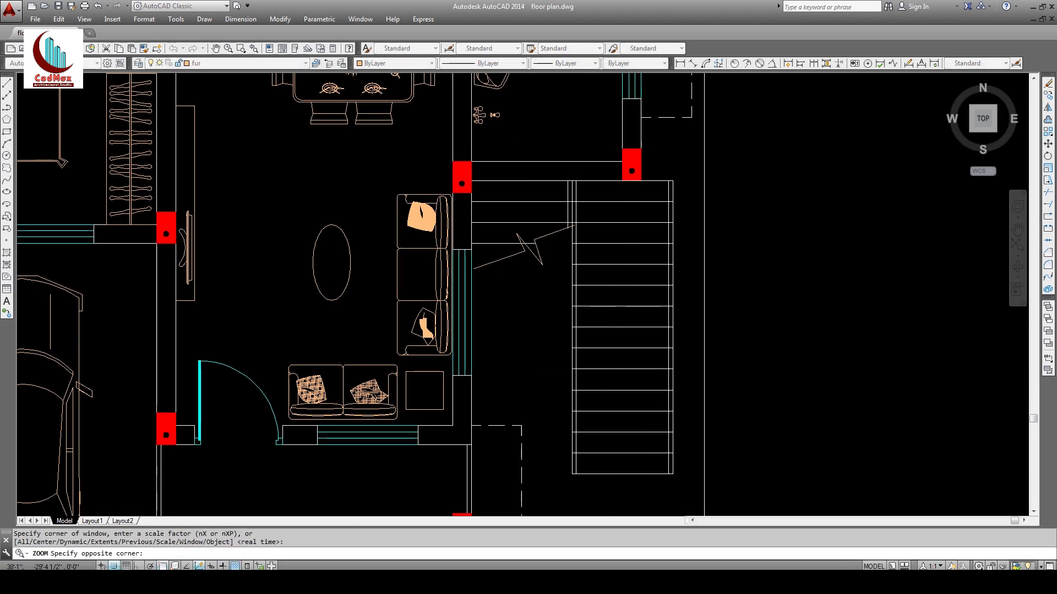
text(tr)
key(Return)
text(s)
key(Return)
key(Escape)
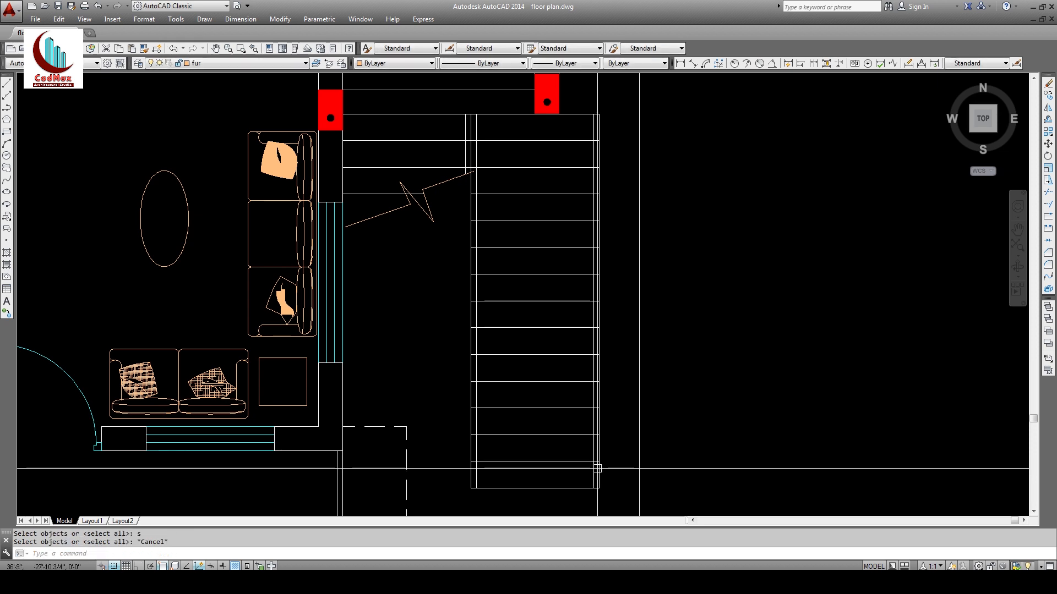
text(s)
key(Return)
click(615, 134)
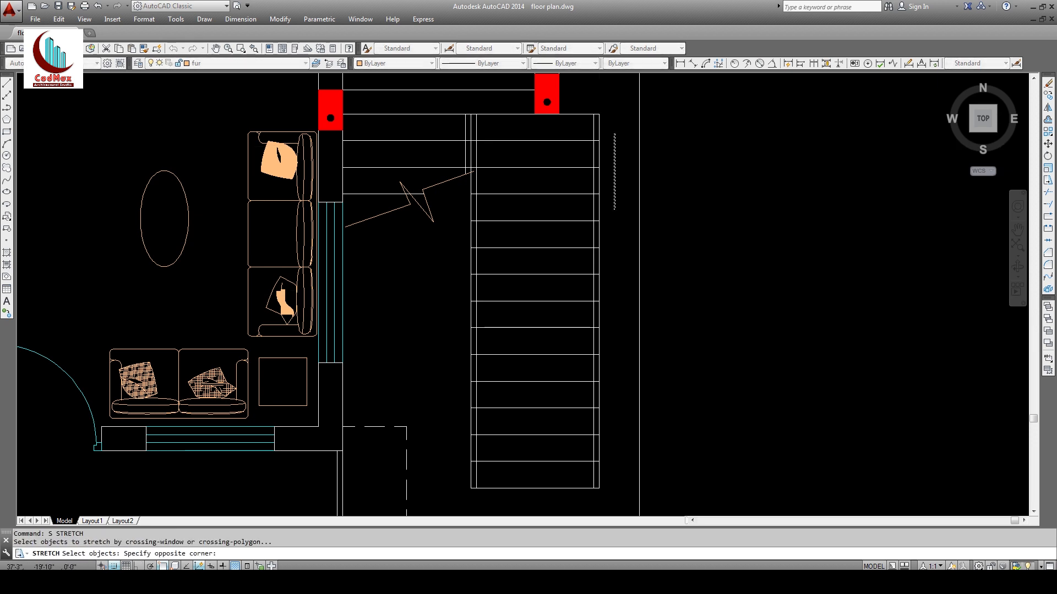
click(597, 465)
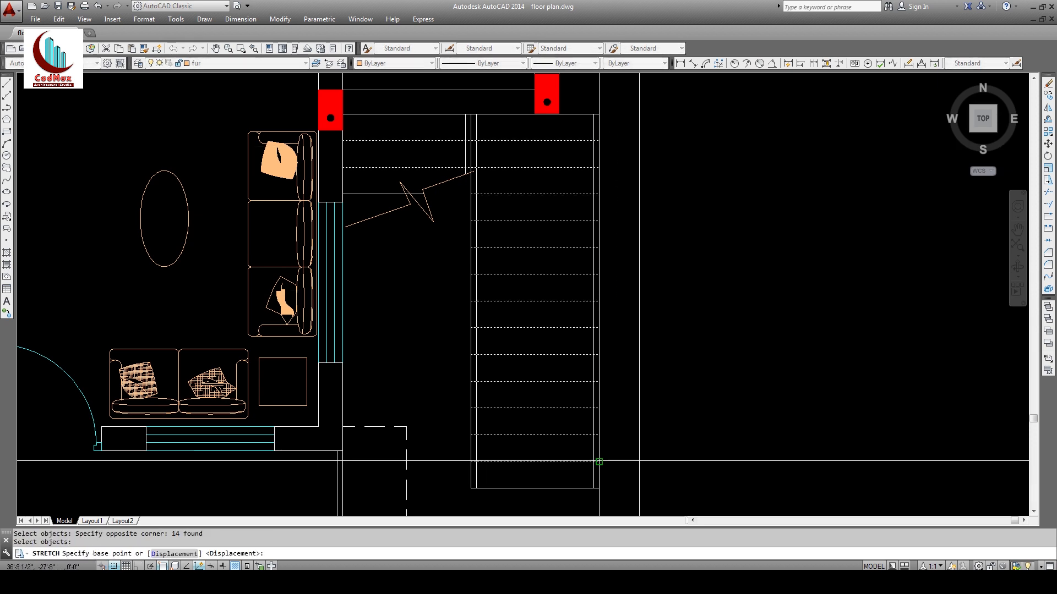
click(599, 462)
click(593, 462)
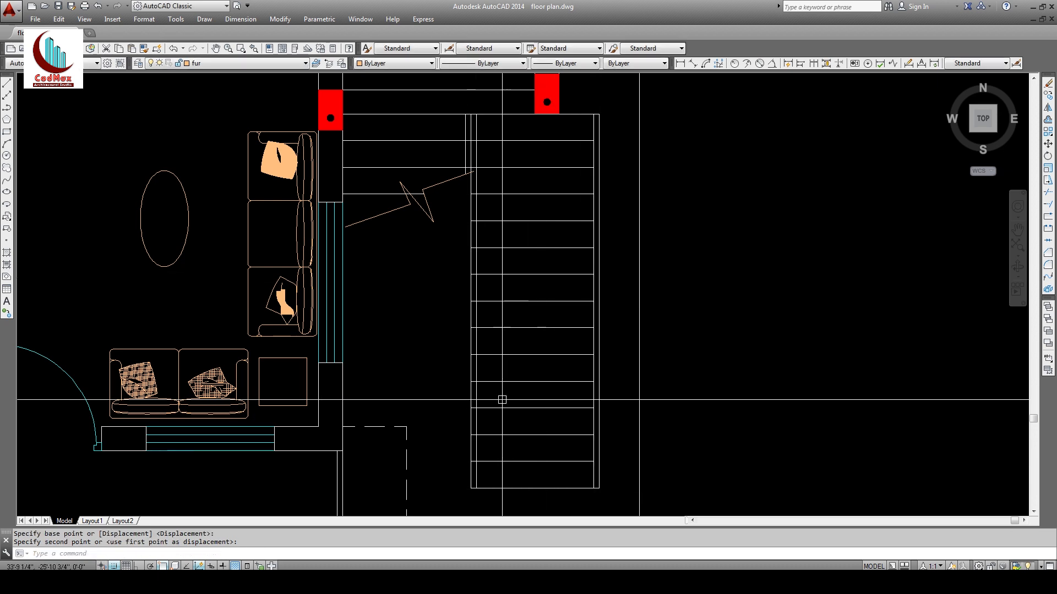
Step: Stretch the other ends of the stair lines and pan to the stair top
text(s)
key(Return)
click(498, 473)
click(472, 194)
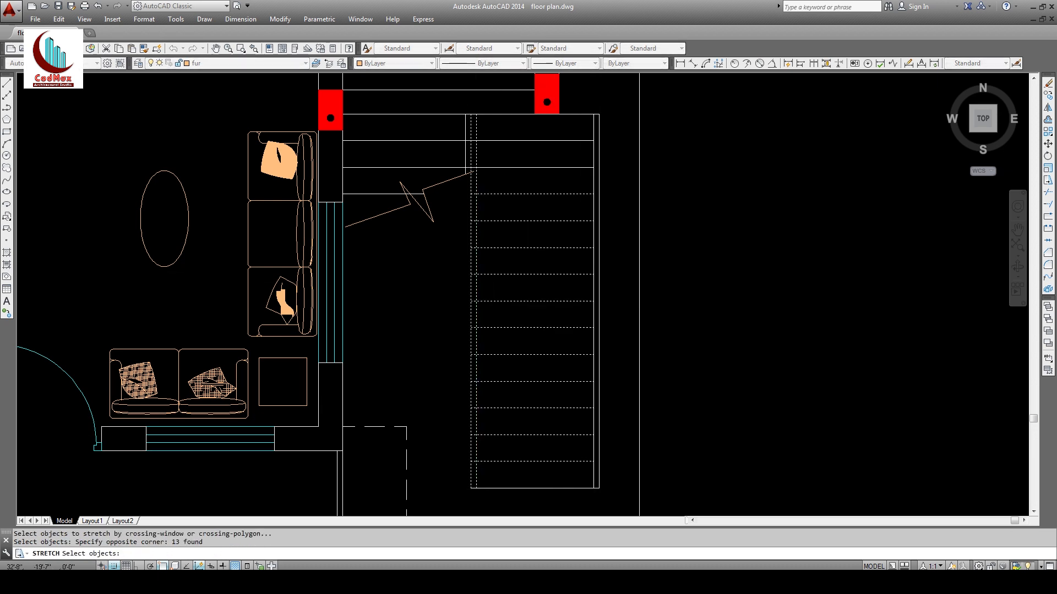
key(Return)
click(476, 193)
click(476, 194)
middle_drag(503, 209, 502, 293)
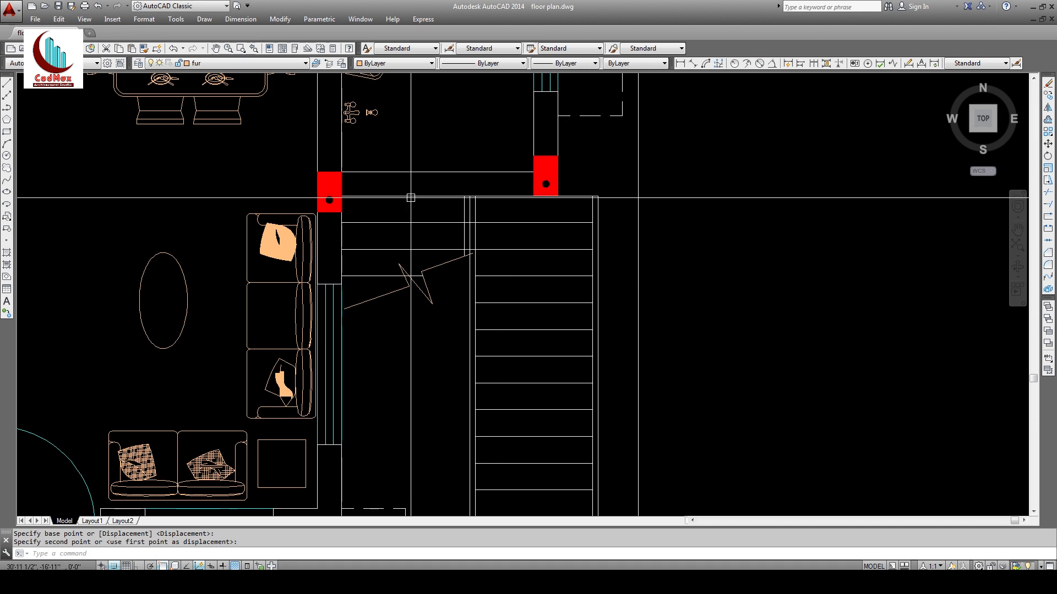
Step: Zoom into the stair gap and try trimming the lines there, then cancel
text(z)
key(Return)
click(384, 169)
click(640, 325)
text(tr)
key(Return)
key(Return)
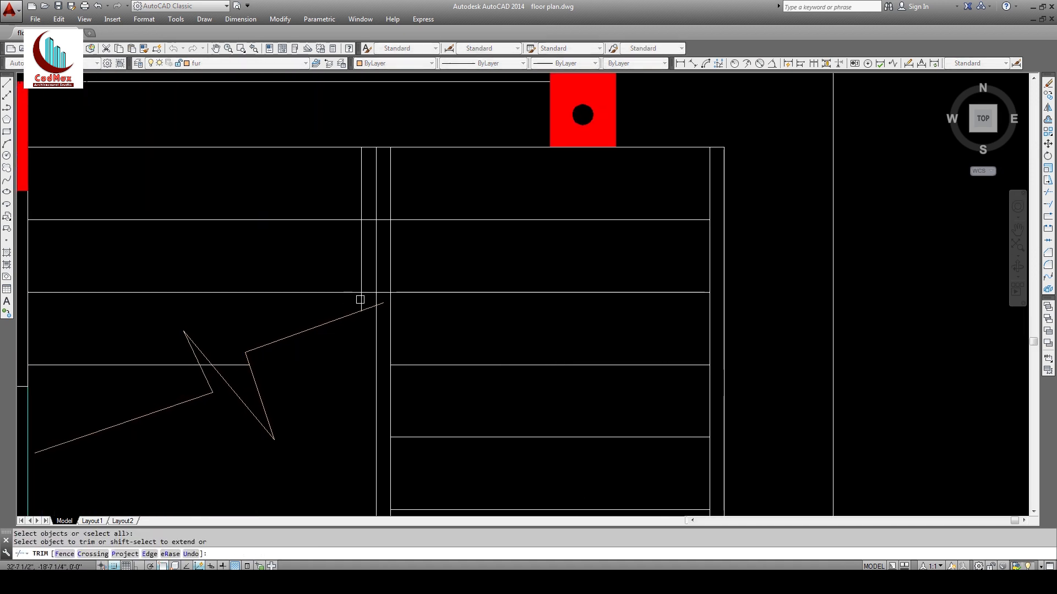
click(372, 301)
click(364, 208)
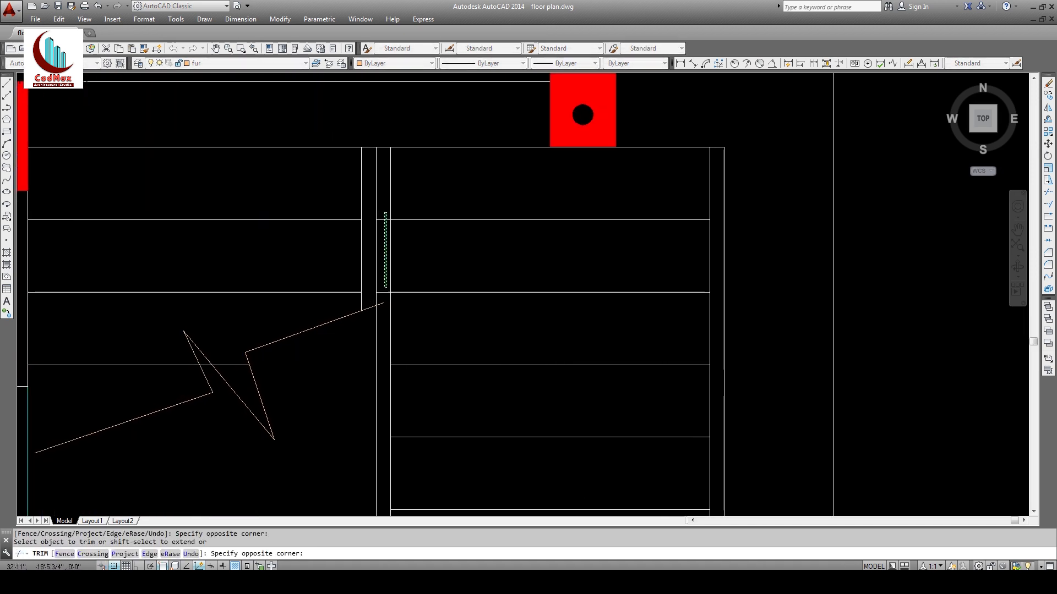
key(Escape)
Step: Match the zigzag break line to the white vertical line's properties
text(ma)
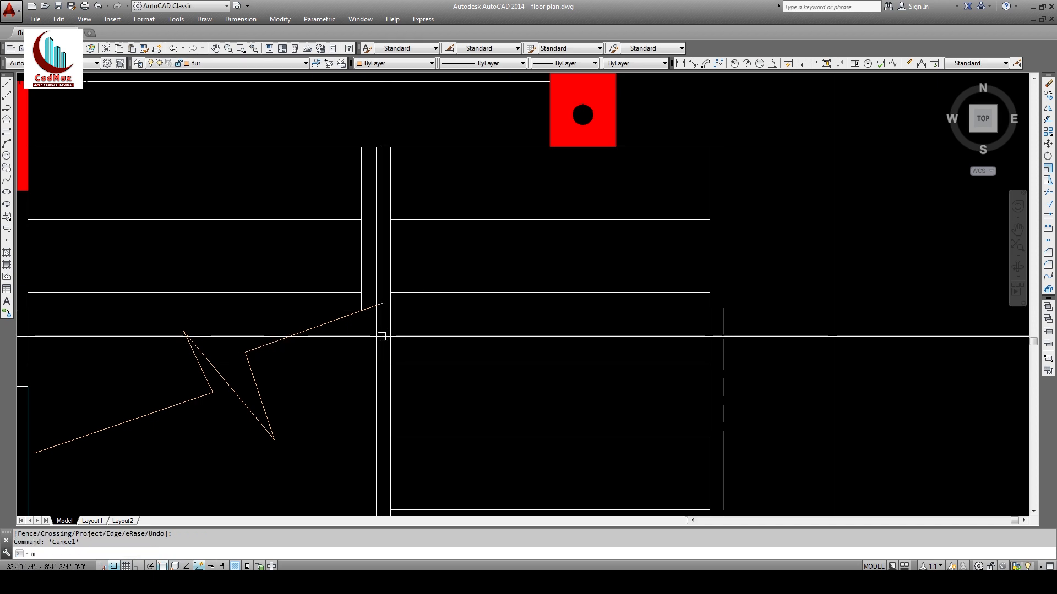
key(Return)
click(361, 302)
click(352, 313)
key(Return)
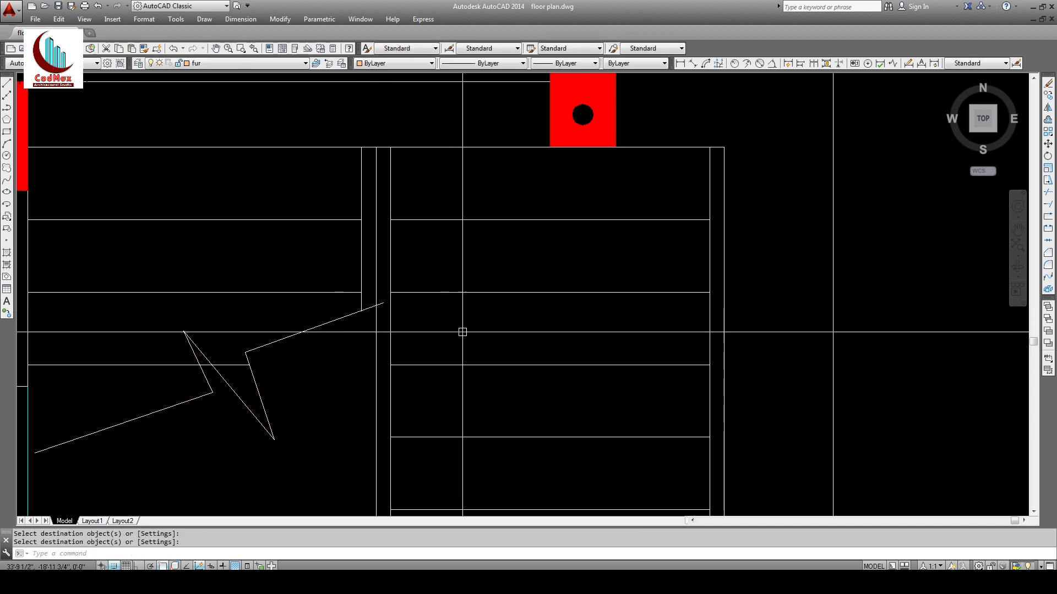
Step: Zoom out to the whole plan and switch to the reference floor plan PDF
text(z)
key(Return)
key(Return)
drag(505, 275, 514, 495)
drag(516, 148, 512, 435)
key(Escape)
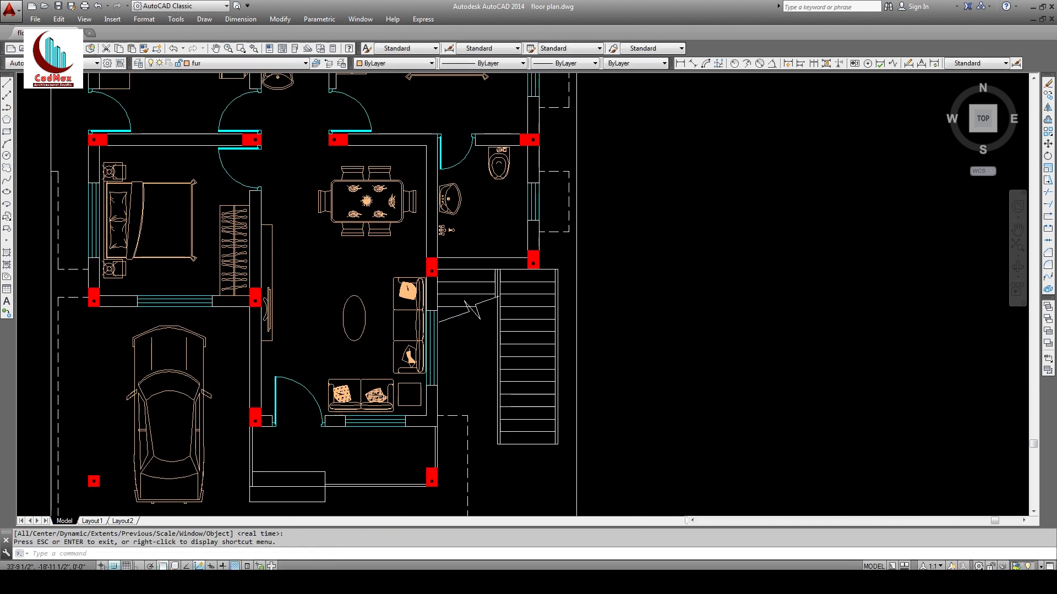
key(alt+Tab)
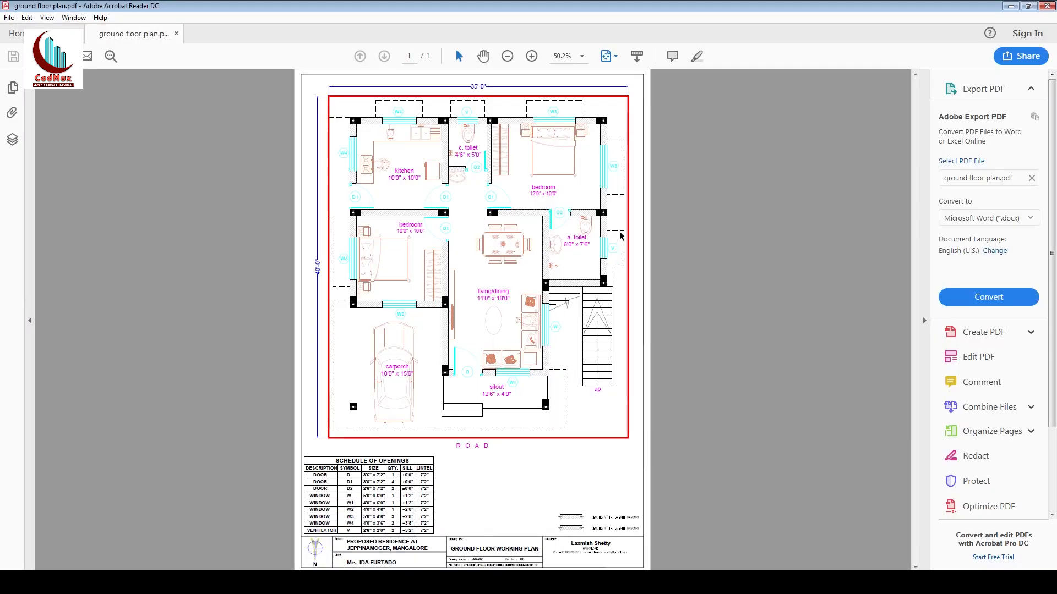
Step: Back in AutoCAD, draw a short vertical line up from the stair corner with Ortho on
click(1011, 6)
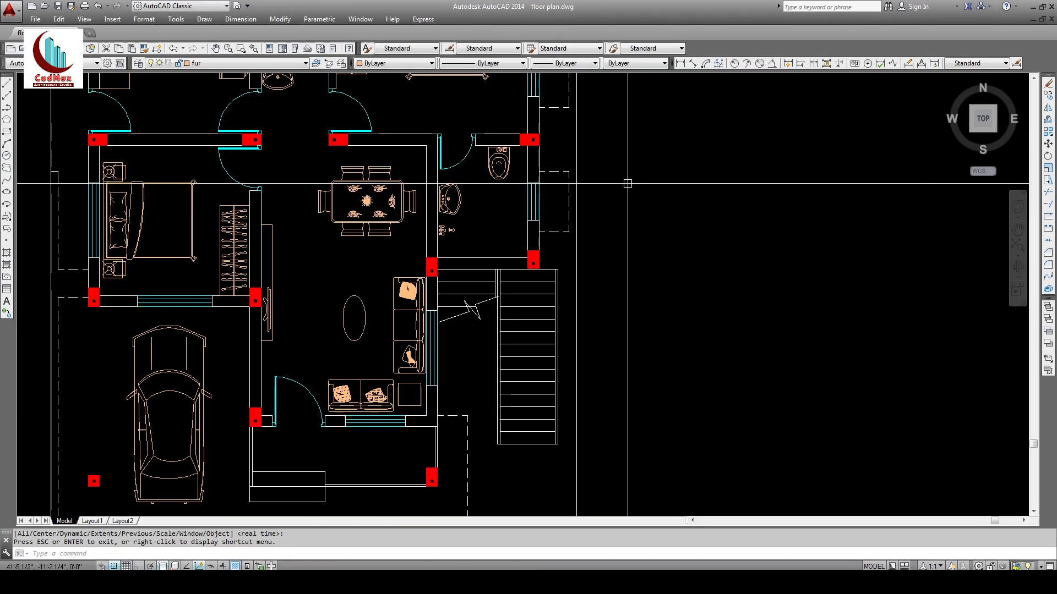
text(l)
key(Return)
click(562, 270)
key(F8)
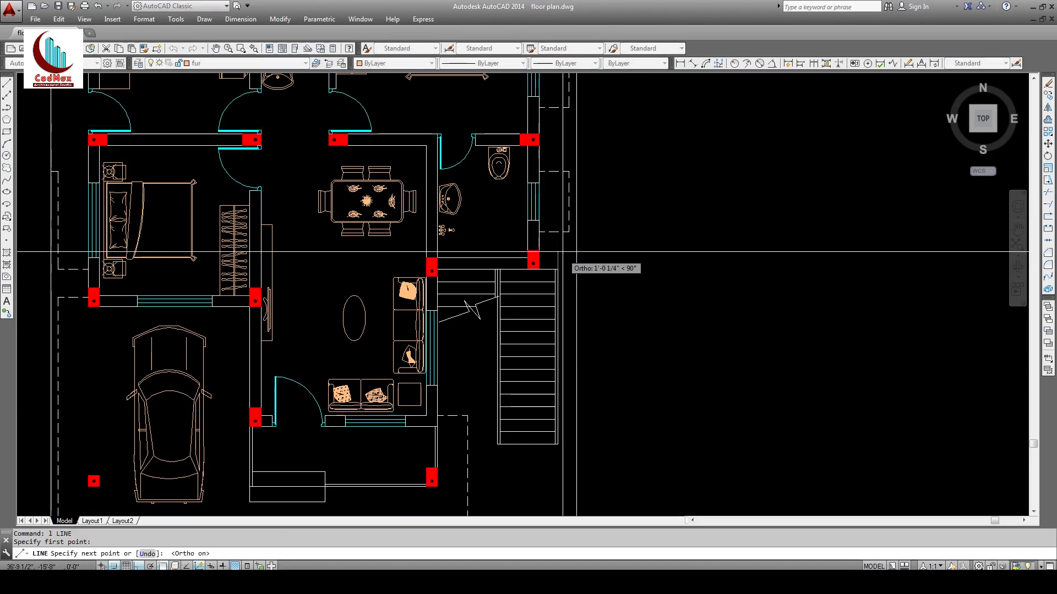
click(562, 244)
key(Escape)
Step: Fillet the new vertical line with the horizontal line into a clean corner
text(f)
key(Return)
click(562, 231)
click(557, 245)
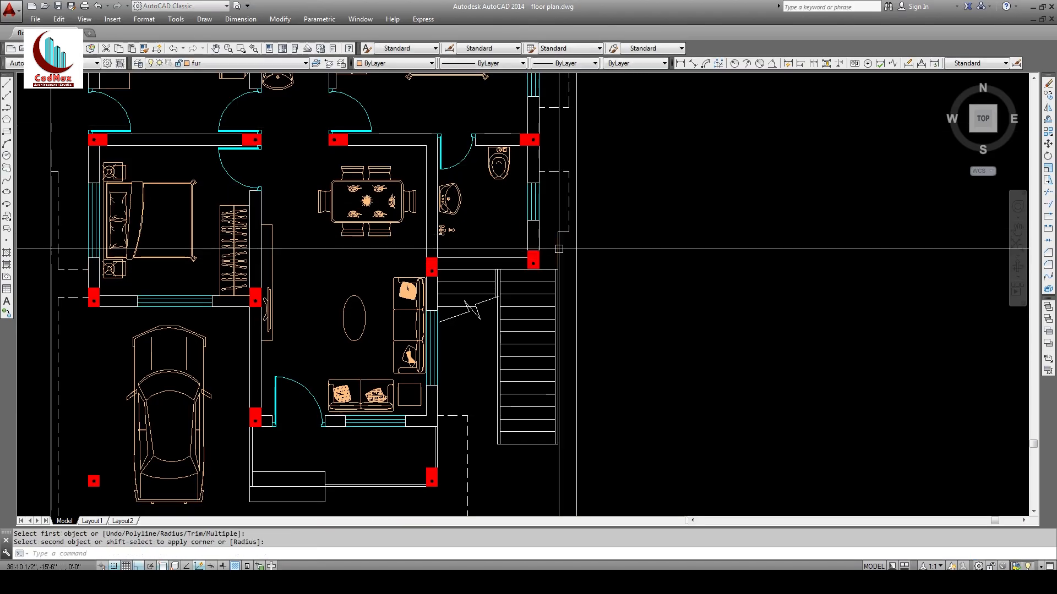
Step: Match the new stair line to the dashed white outline with MATCHPROP
text(ma)
key(Return)
click(569, 221)
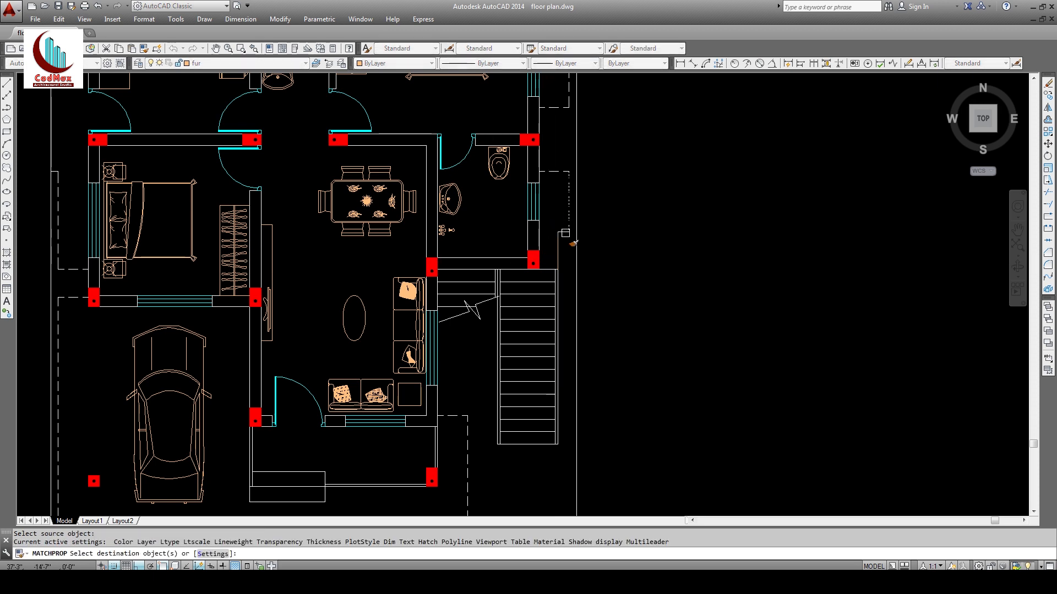
click(558, 242)
key(Return)
Step: Zoom into the kitchen, toilet and bedroom area
scroll(631, 258, down, 5)
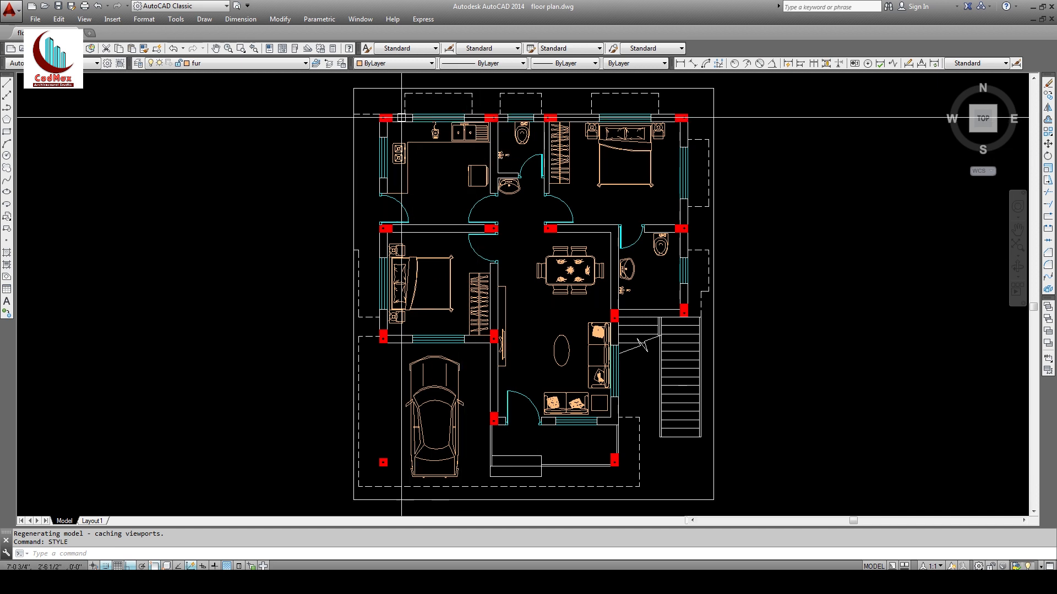
text(z)
key(Return)
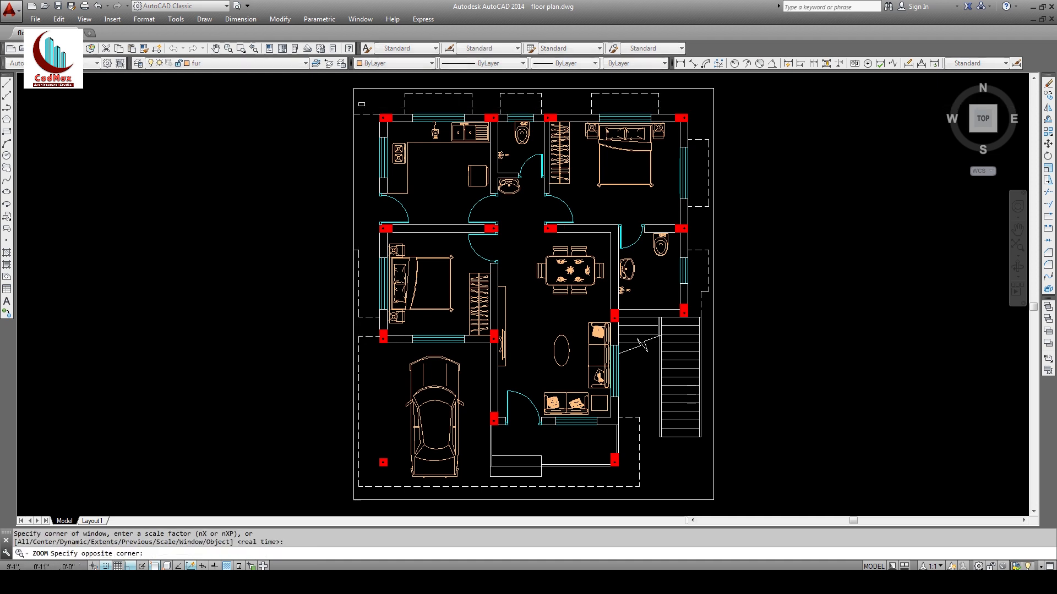
click(367, 111)
click(721, 255)
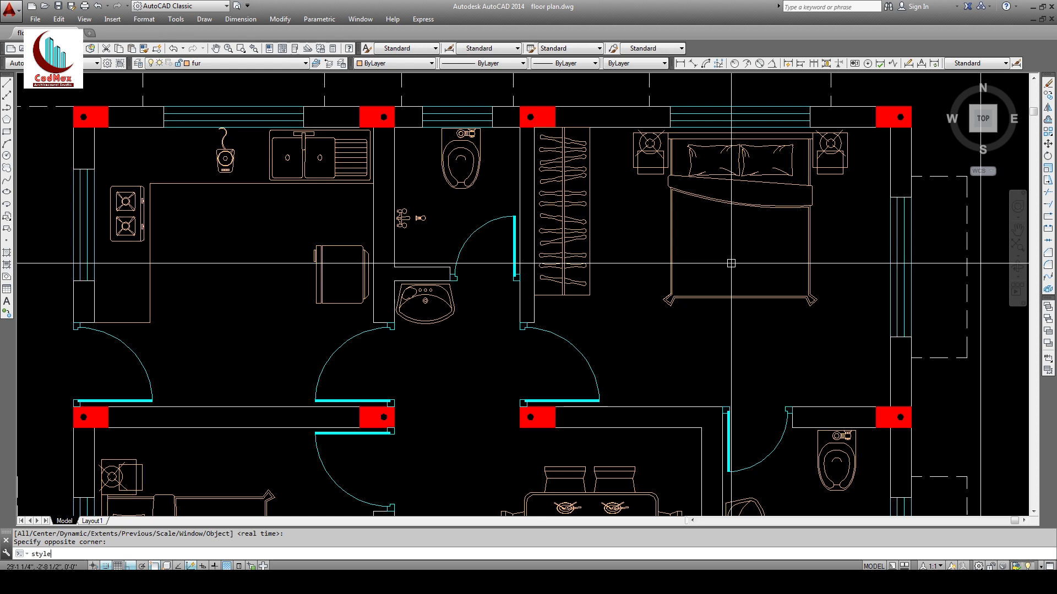
key(Return)
key(Escape)
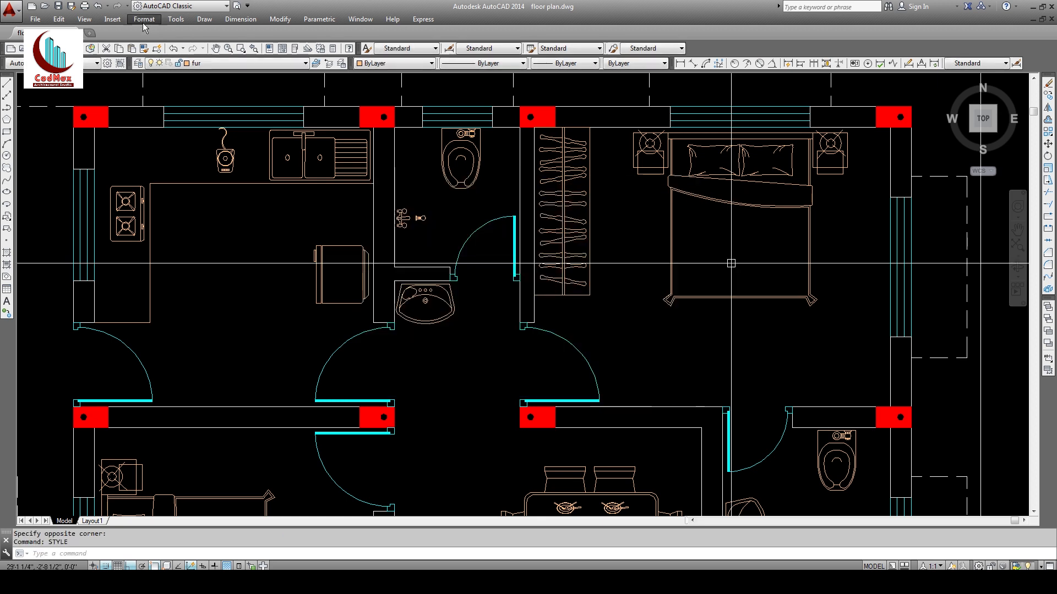
Step: In the Text Style dialog, add a style called 'arial' with Arial as its font
click(142, 19)
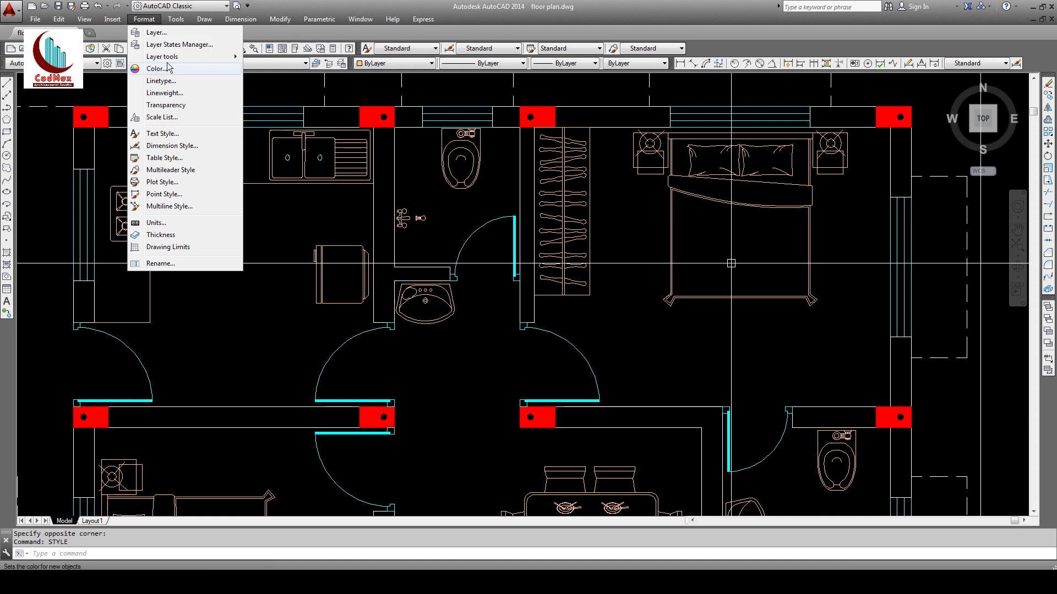
click(175, 134)
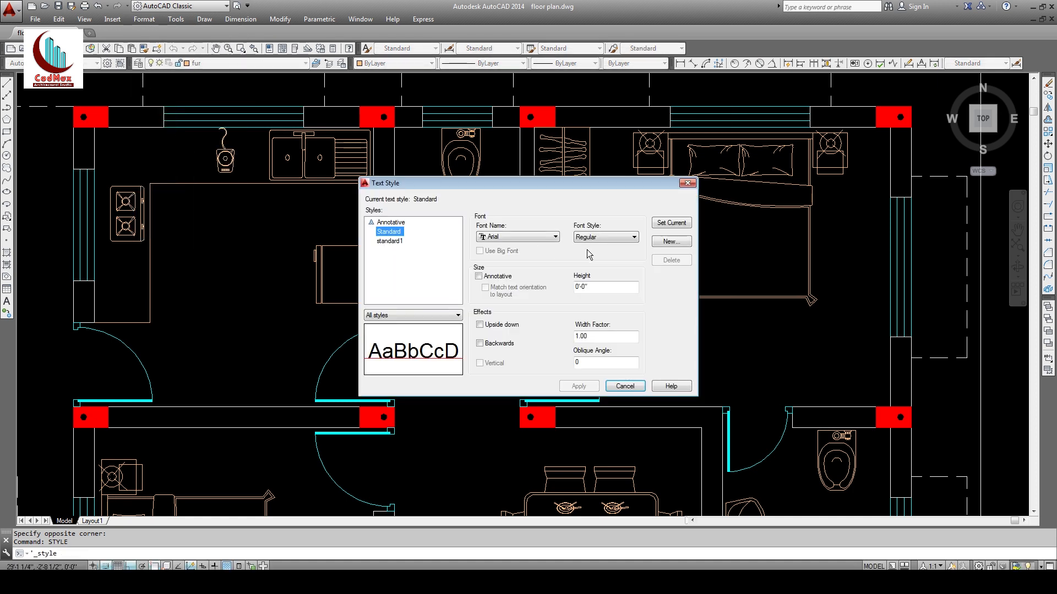
click(669, 243)
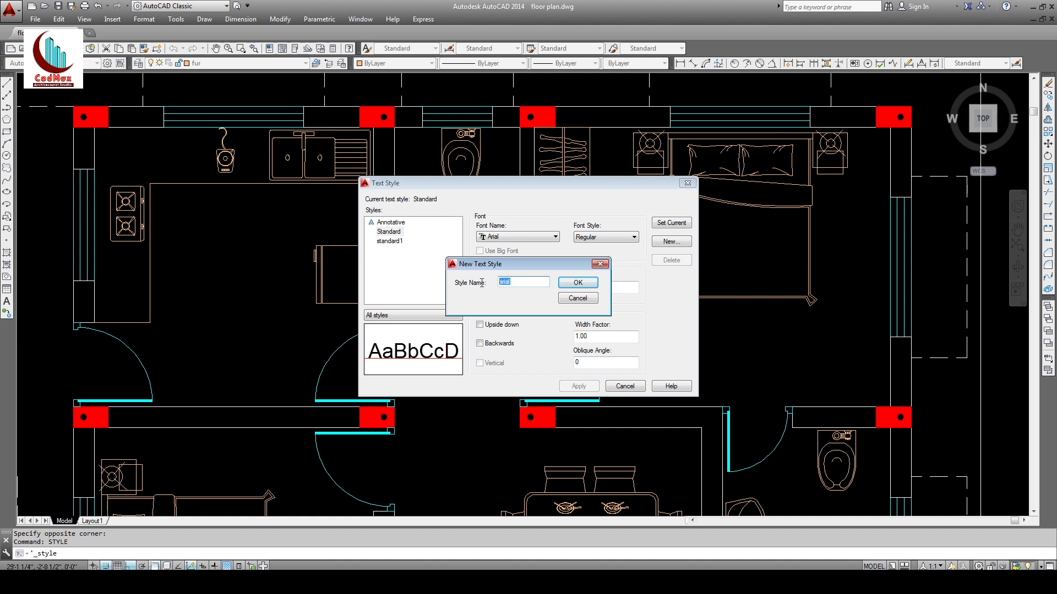
click(577, 283)
click(529, 237)
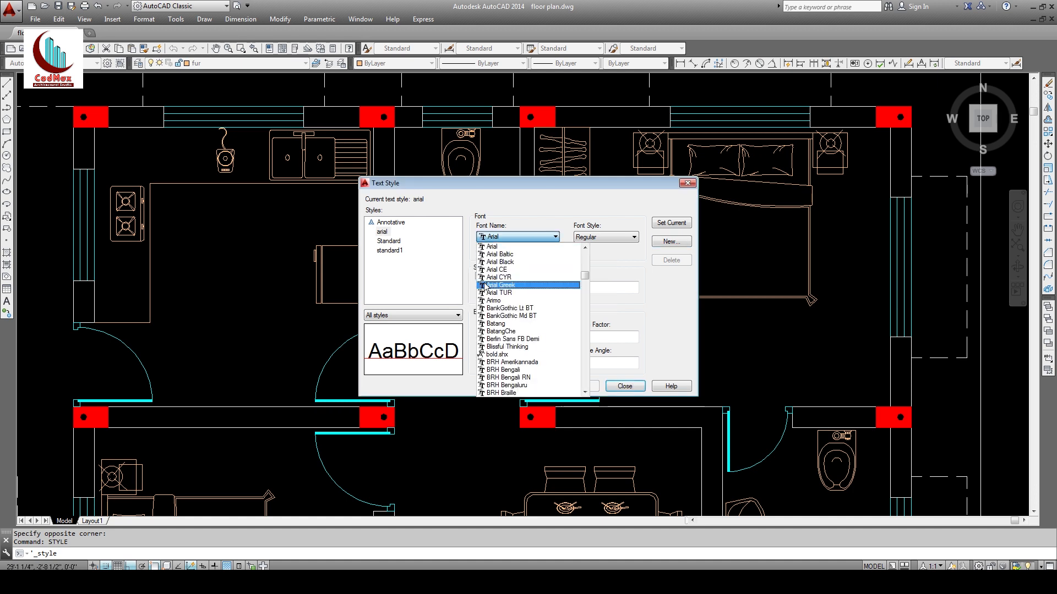
click(524, 247)
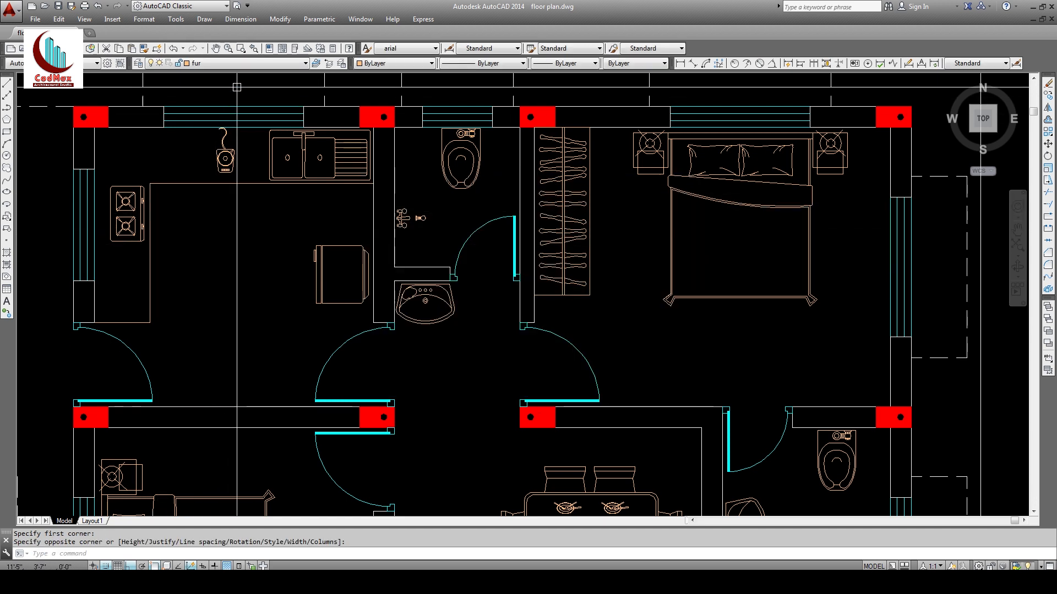
Step: Make the text layer current and draw a multiline text box in the kitchen
click(254, 64)
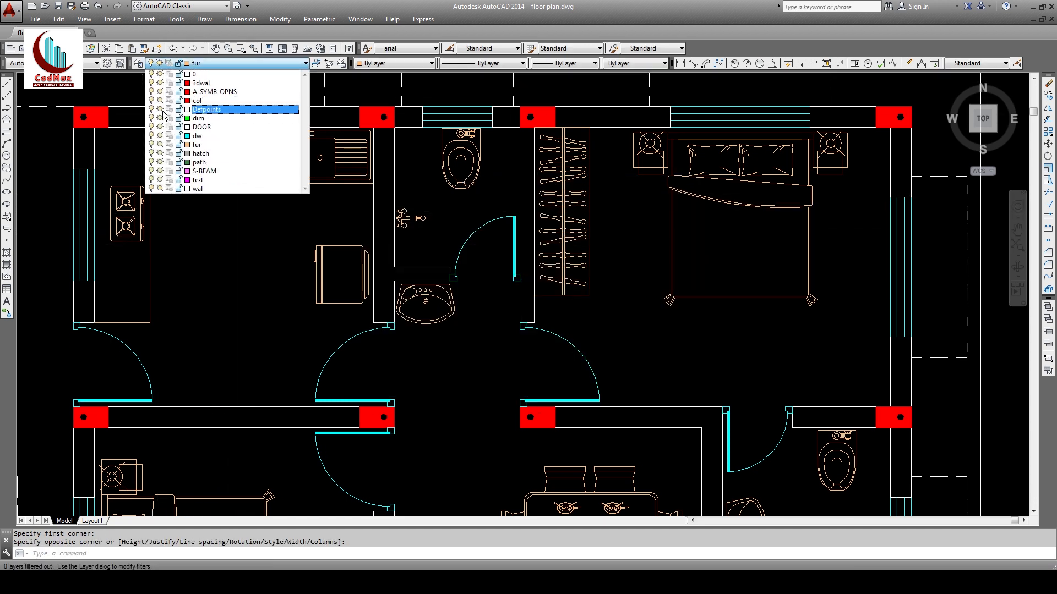
click(198, 180)
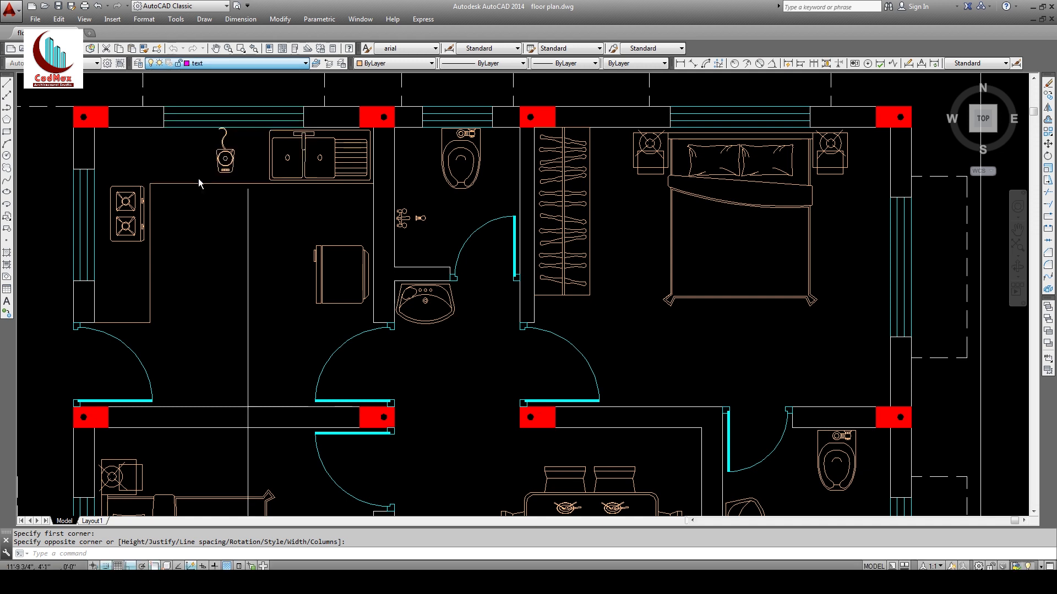
click(204, 19)
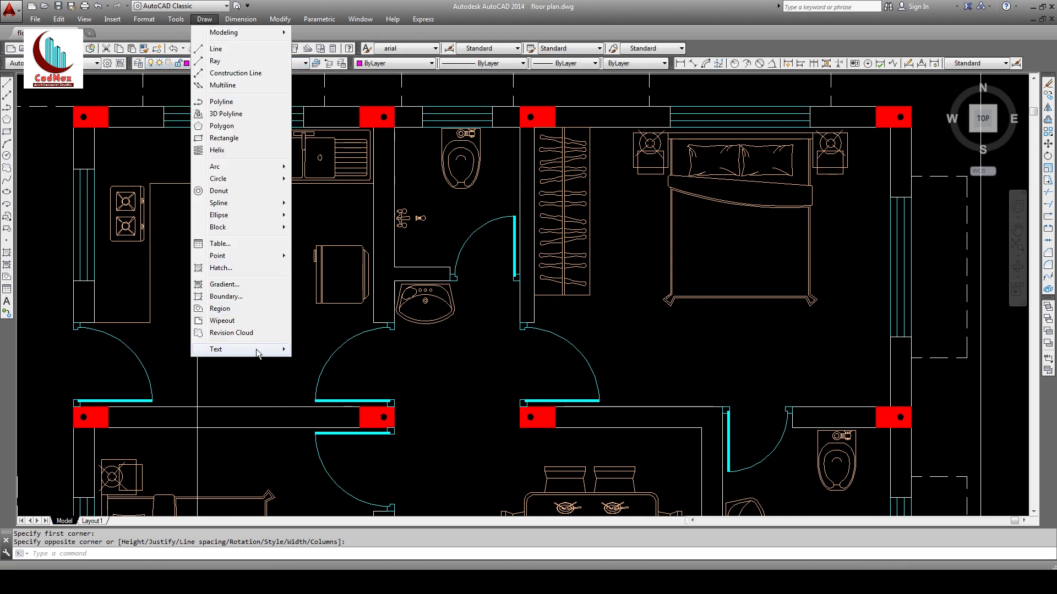
mouse_move(258, 354)
click(329, 349)
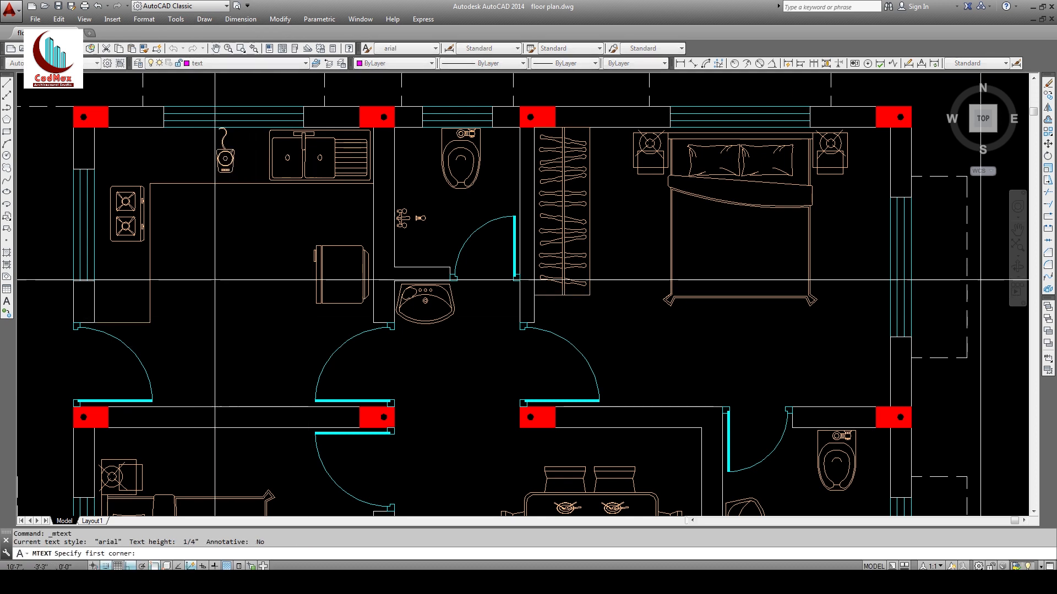
click(185, 256)
click(291, 326)
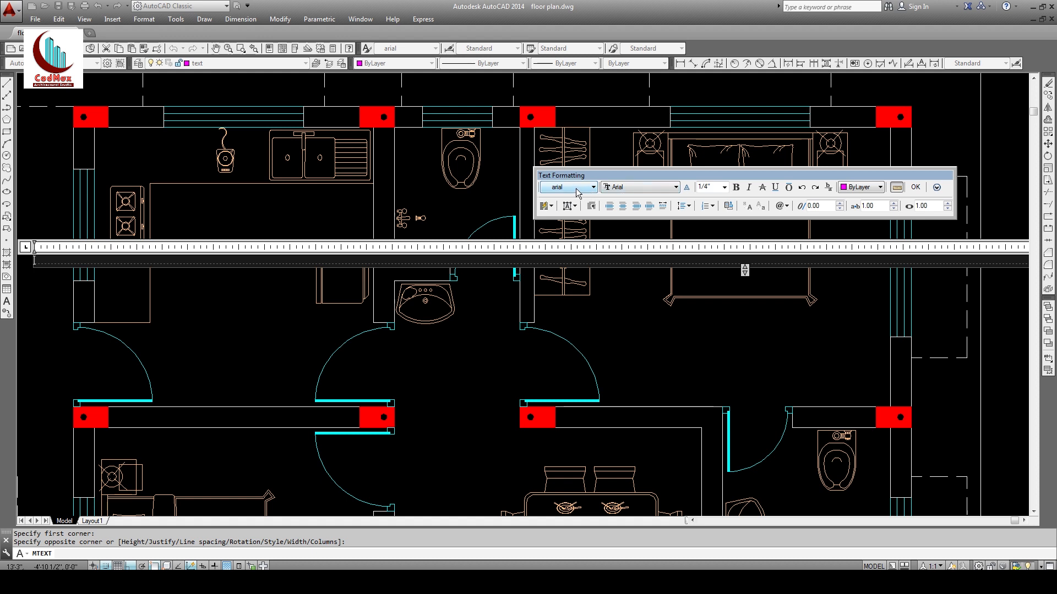
Step: Set the text style to arial and height to 9", then type 'kitchen'
click(577, 191)
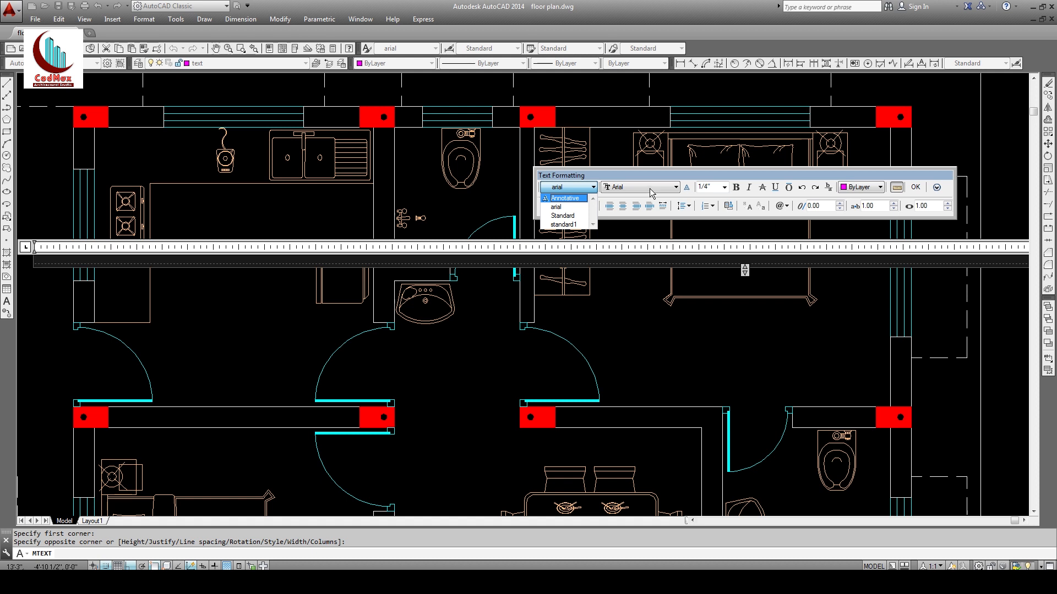
click(714, 187)
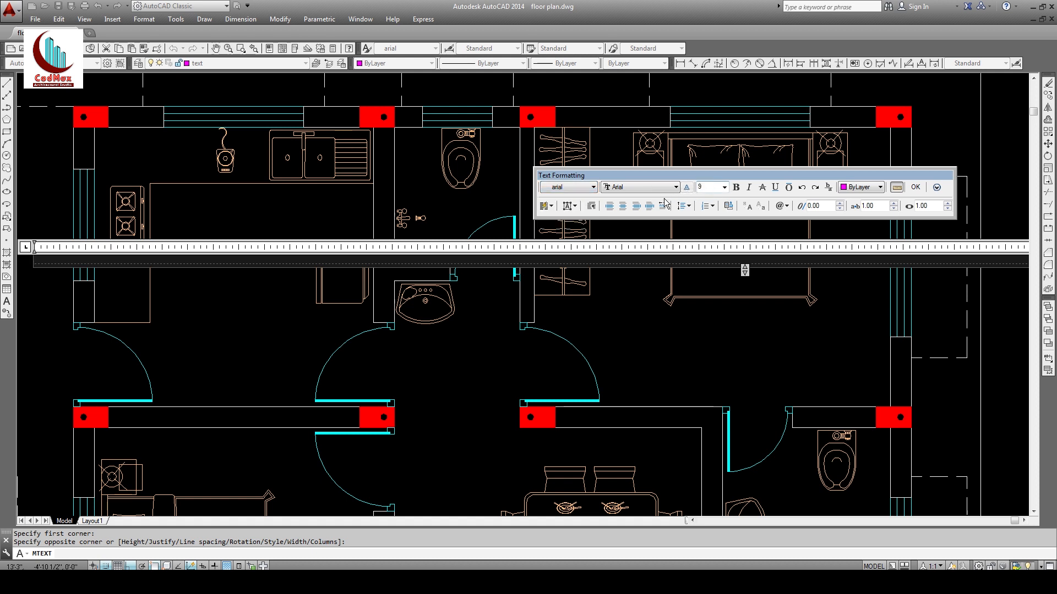
key(Return)
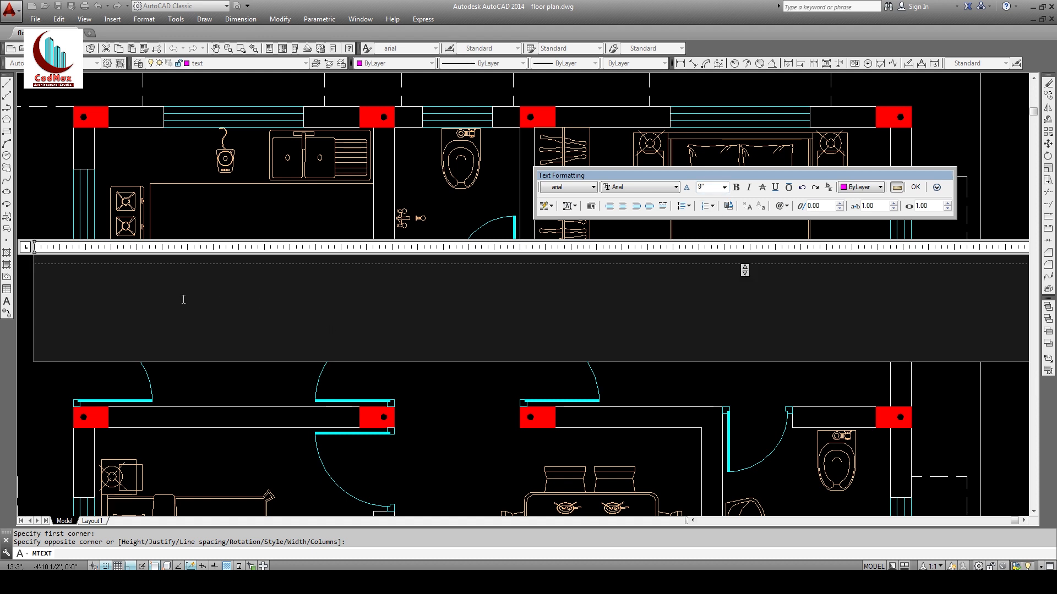
key(alt+Tab)
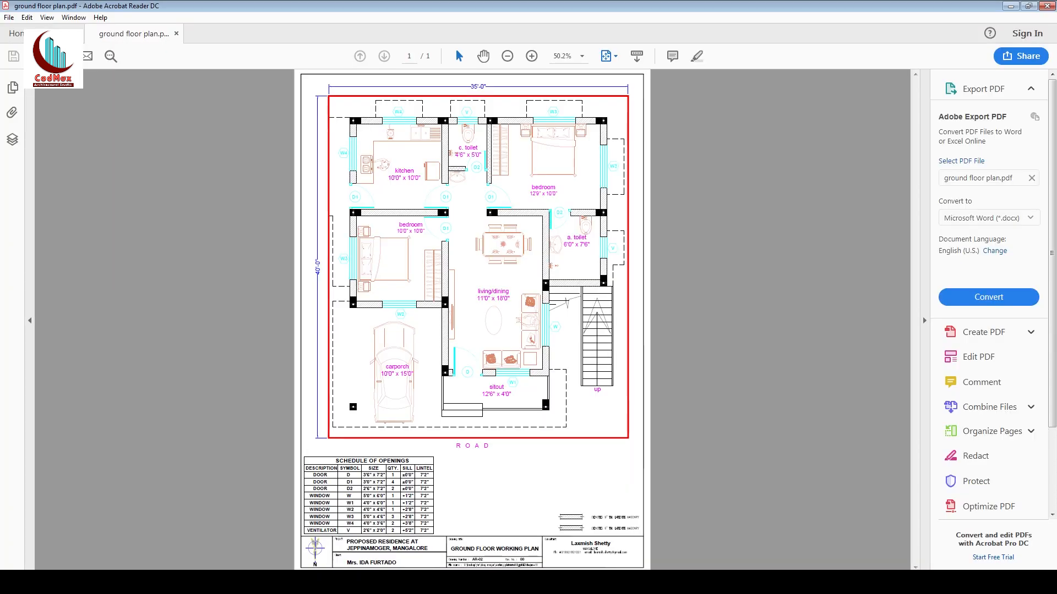
key(alt+Tab)
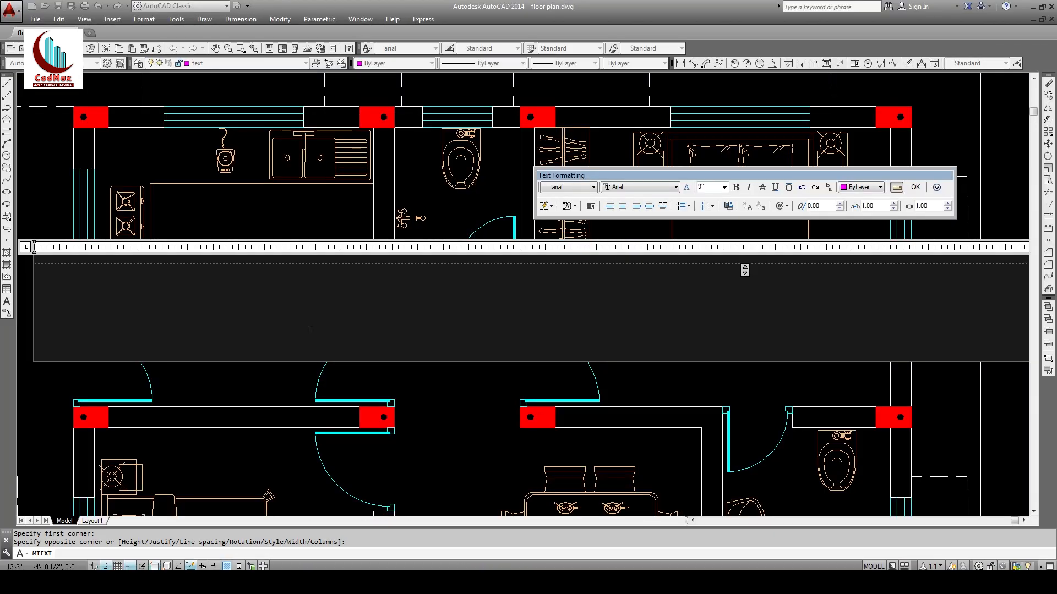
text(kitchen)
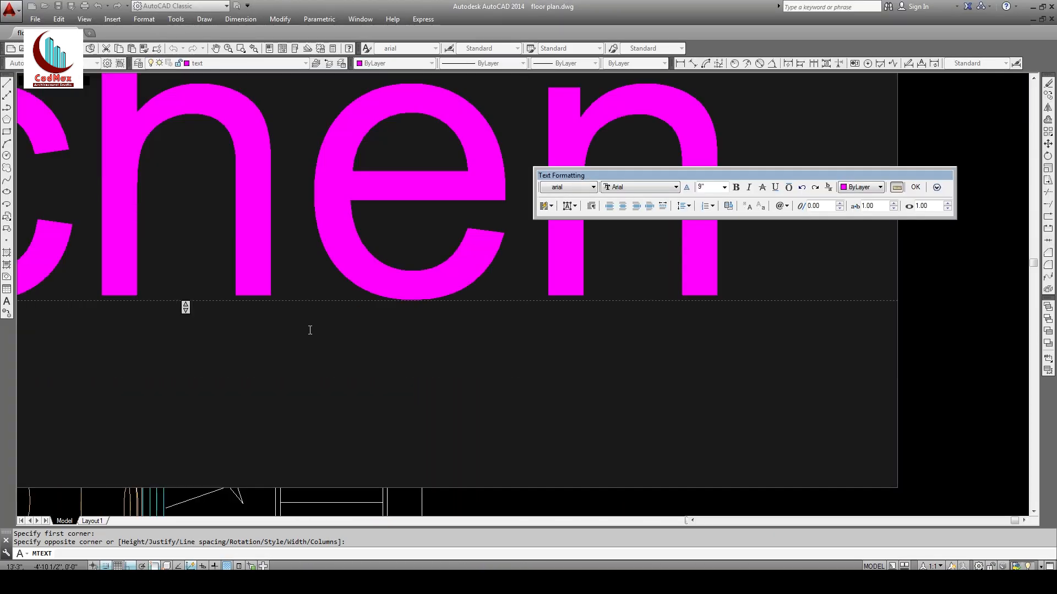
Step: Add the size line 10'0" x 10'0", place the label and widen it to one line
key(Return)
text(10'0" x)
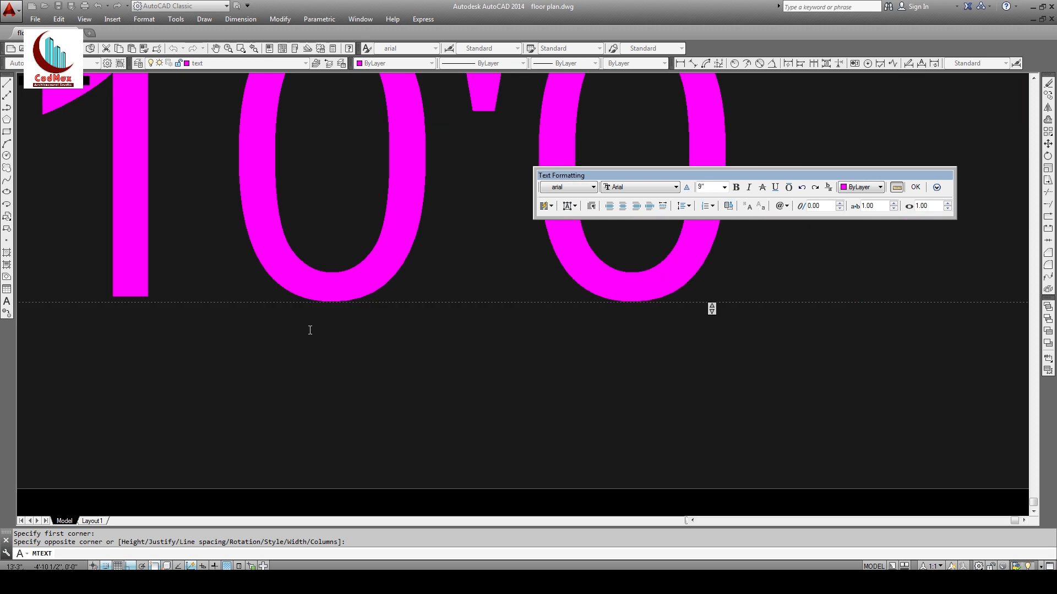
text( 10'")
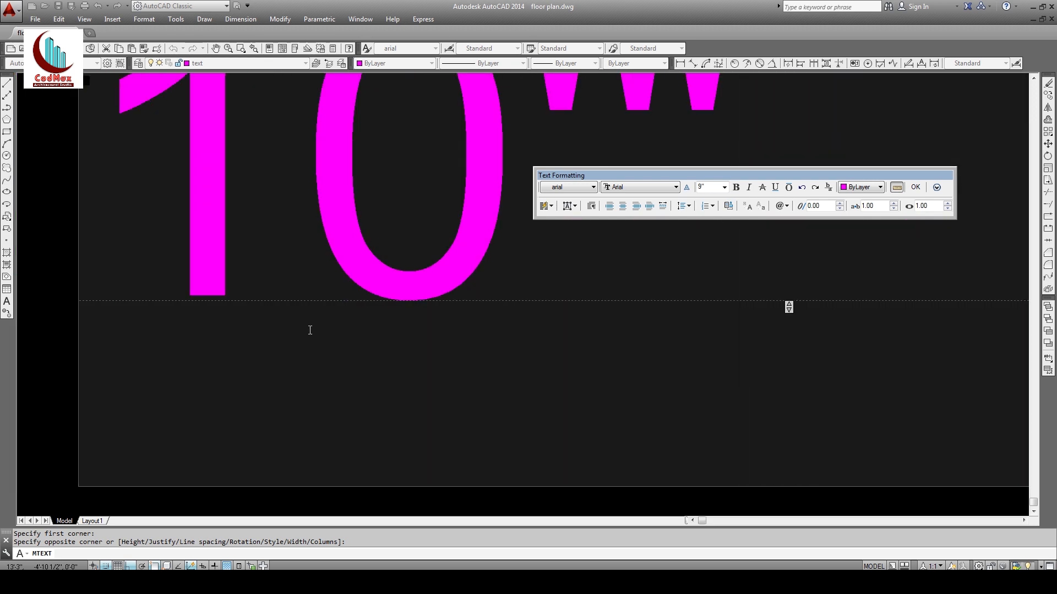
click(915, 187)
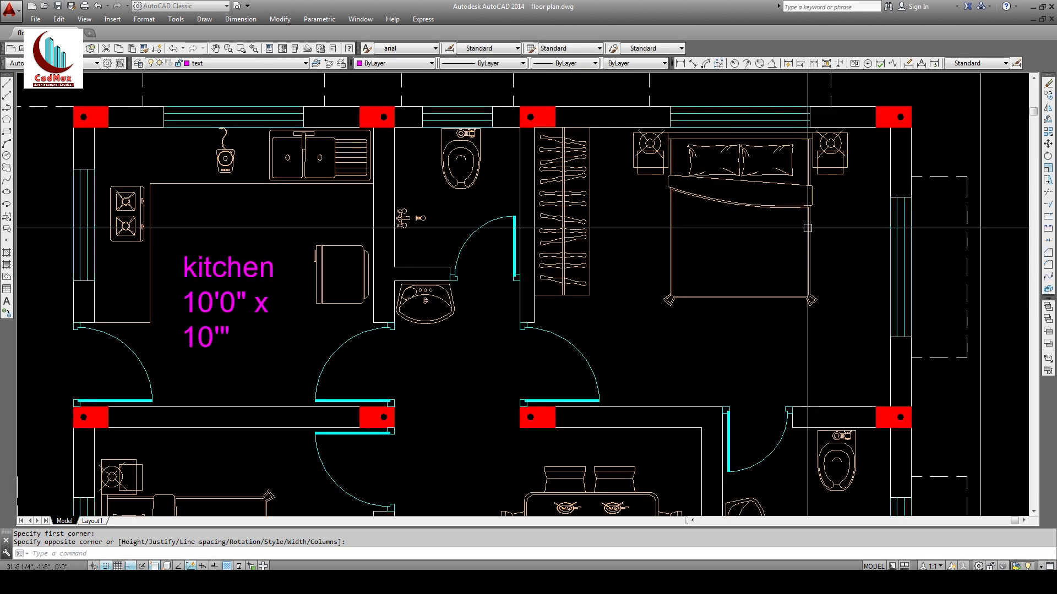
click(281, 300)
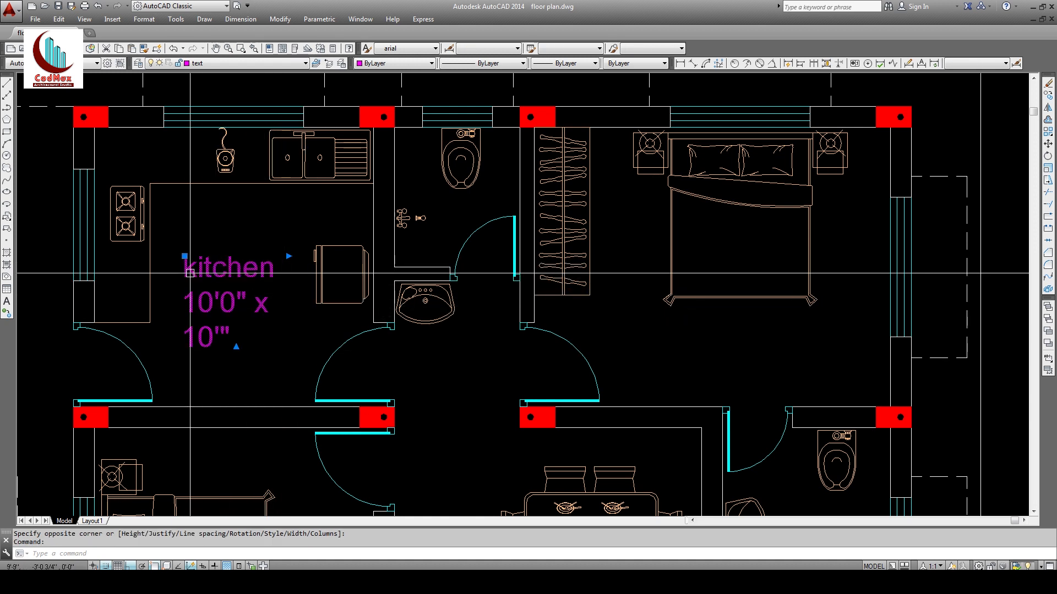
click(288, 256)
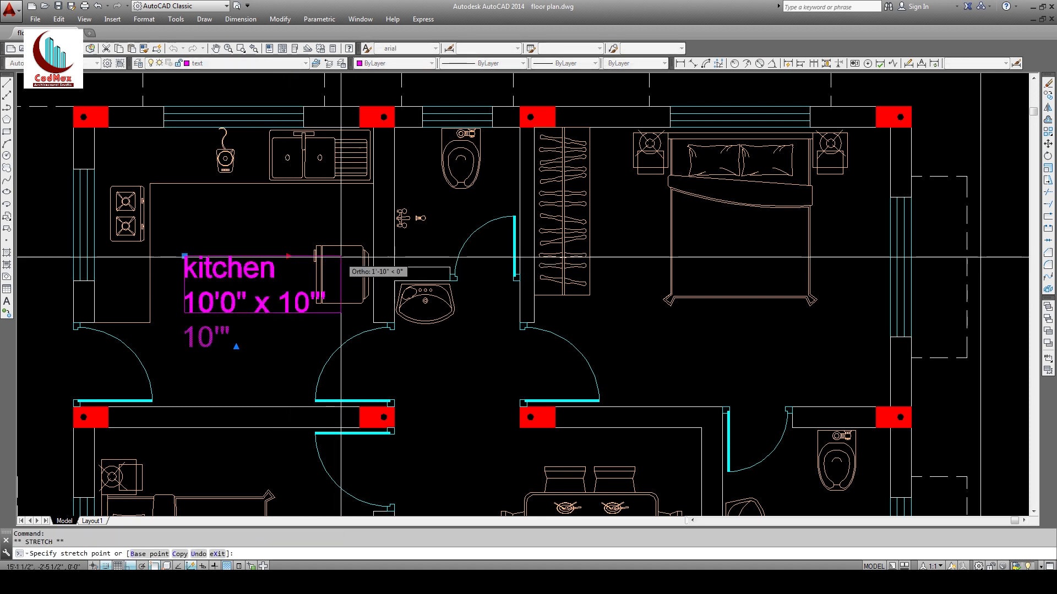
Step: Centre all of the kitchen label text using ED
text(ed)
key(Return)
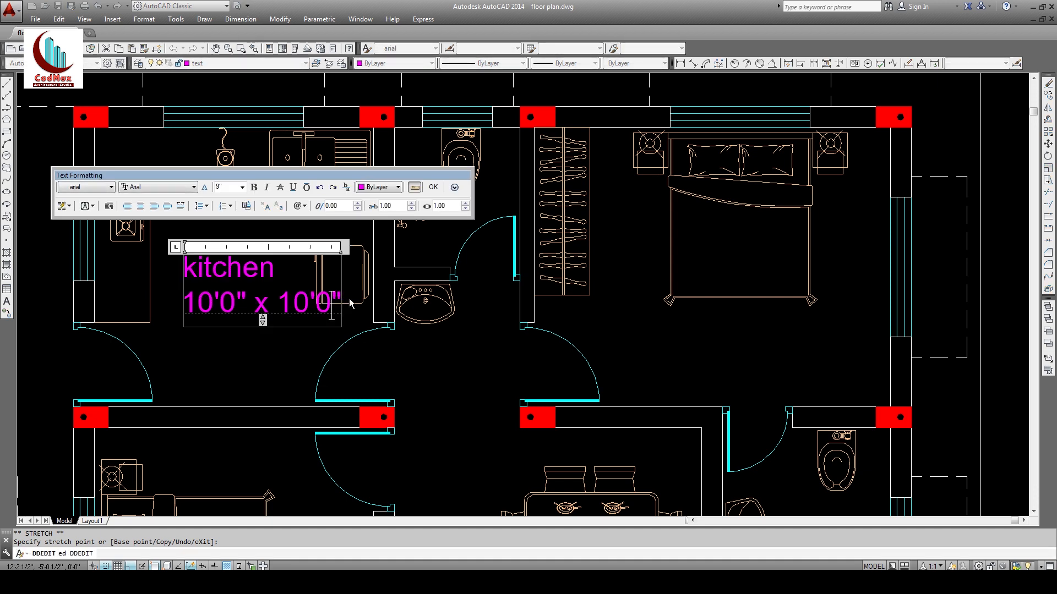
drag(342, 298, 164, 261)
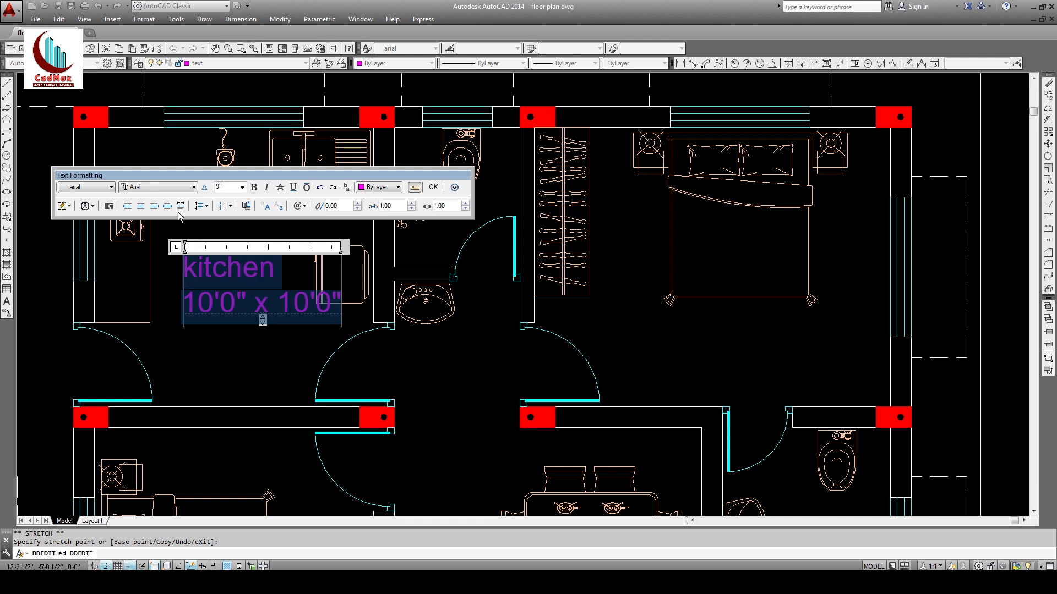
click(141, 207)
click(213, 350)
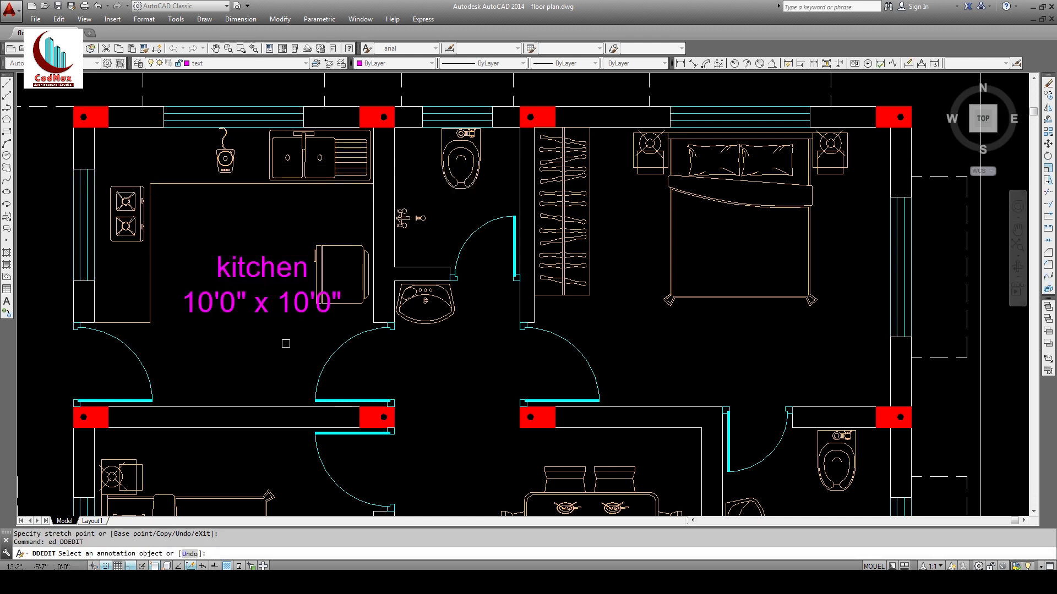
middle_drag(283, 342, 327, 347)
key(Escape)
key(Escape)
Step: Move the kitchen label left, clear of the fridge
text(m)
key(space)
click(305, 315)
key(space)
click(334, 361)
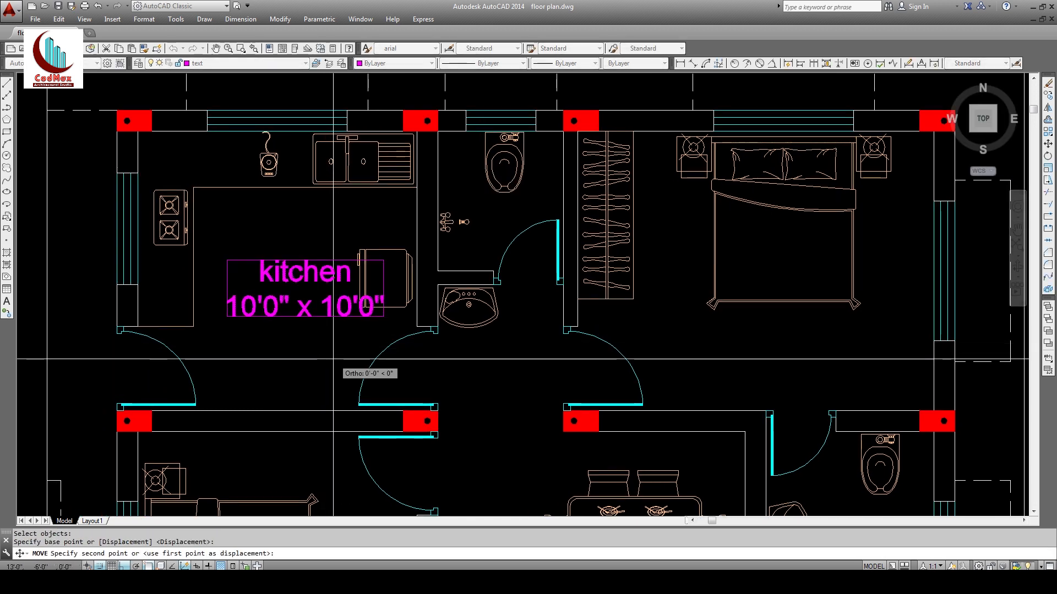
click(305, 359)
Step: Zoom out and copy the kitchen label into the right bedroom
text(z)
key(space)
key(space)
drag(325, 363, 364, 427)
middle_drag(363, 426, 247, 363)
key(Escape)
click(261, 242)
text(co)
key(space)
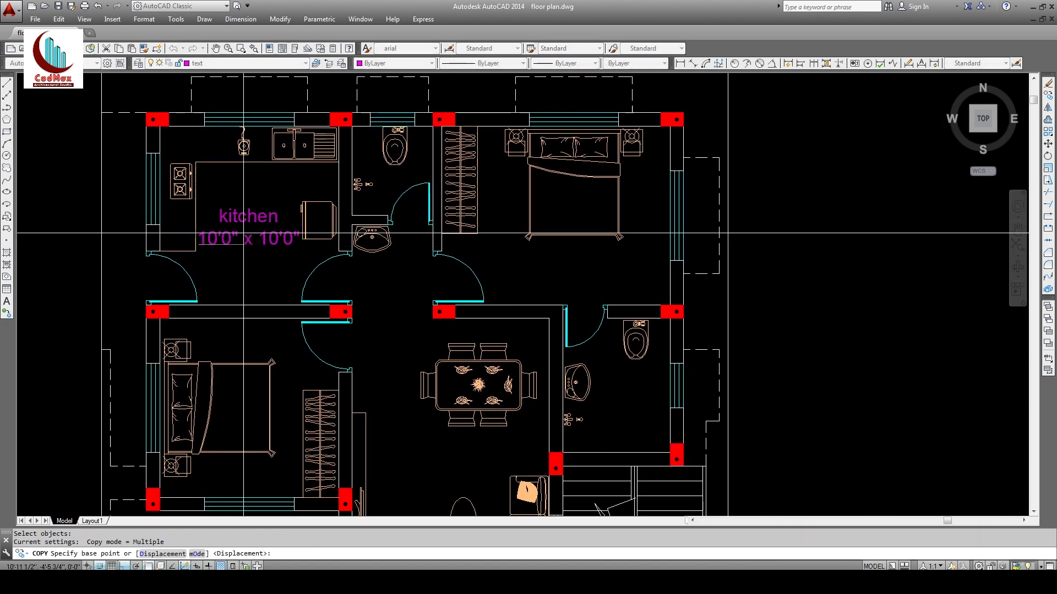
click(199, 245)
click(520, 286)
key(Escape)
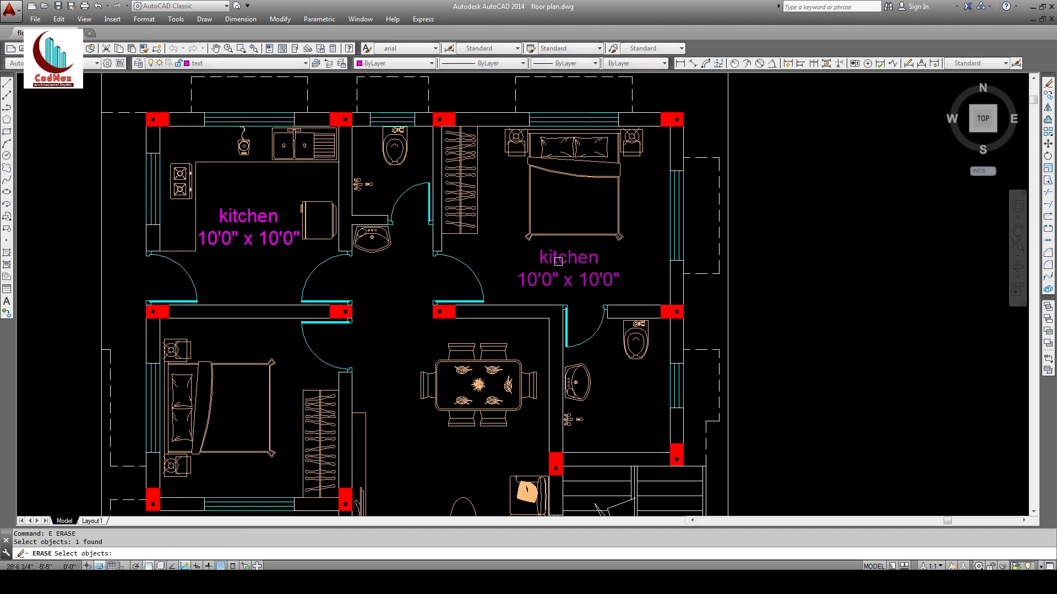
Step: Rename the copied label's 'kitchen' to 'm.bedroom'
text(ed)
key(space)
click(562, 258)
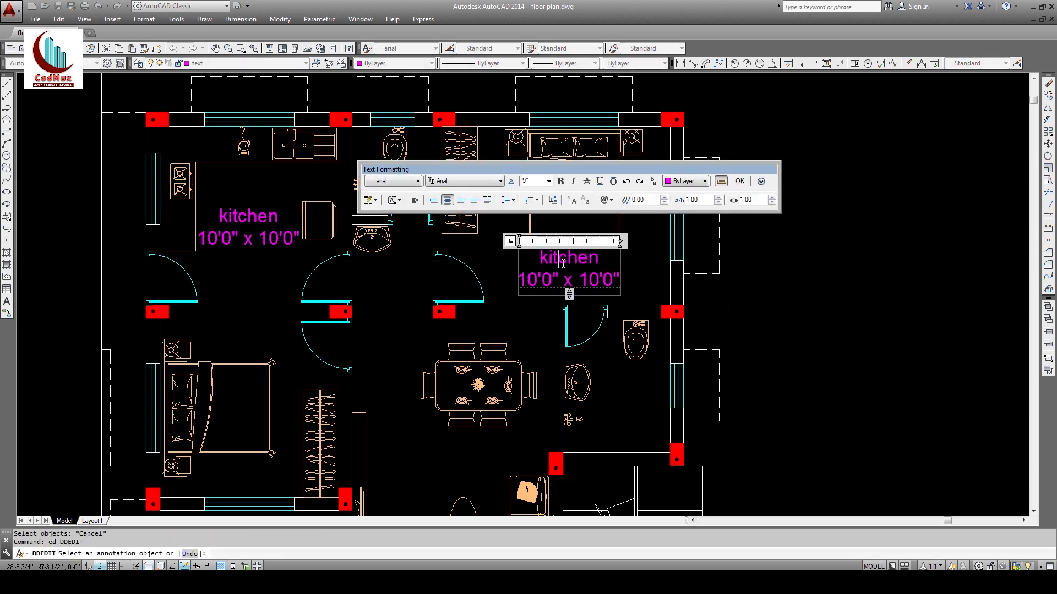
double_click(562, 258)
text(m.bedroom)
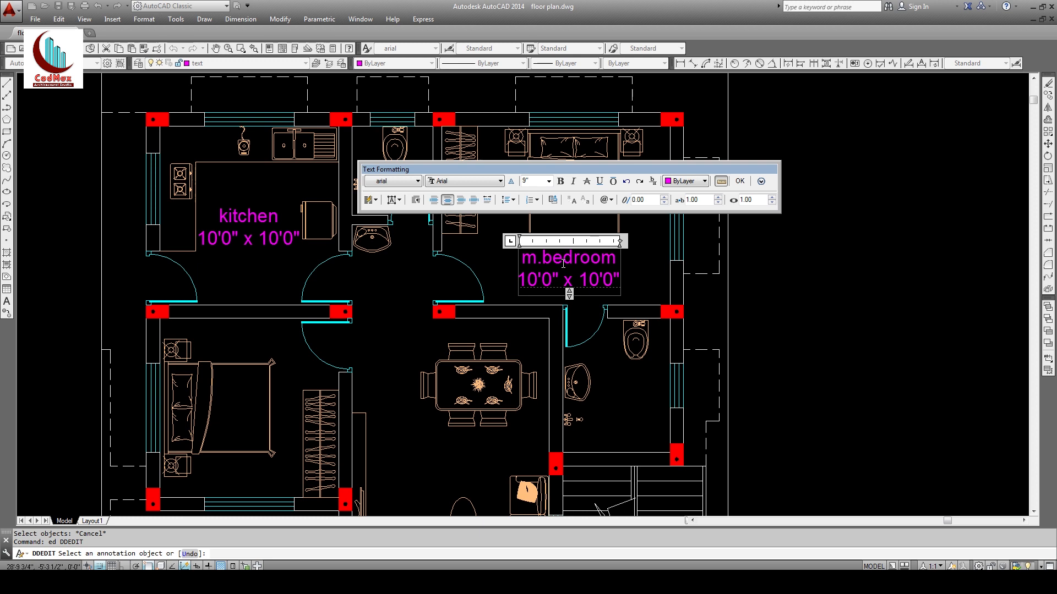
click(537, 335)
key(space)
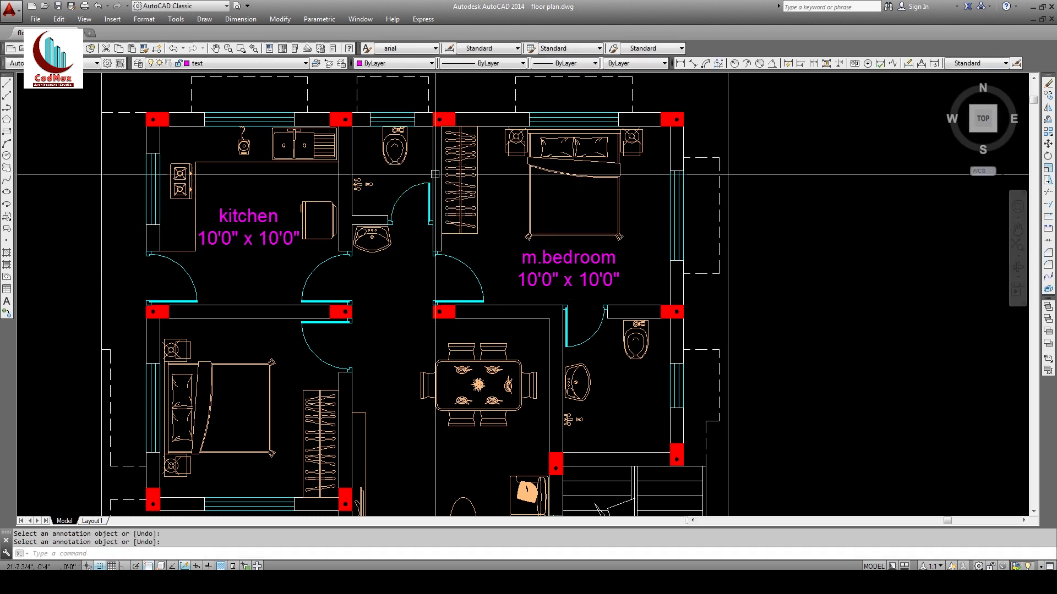
Step: Zoom in on the master bedroom and dock the floating measurement toolbar
text(z)
key(space)
click(386, 105)
click(694, 334)
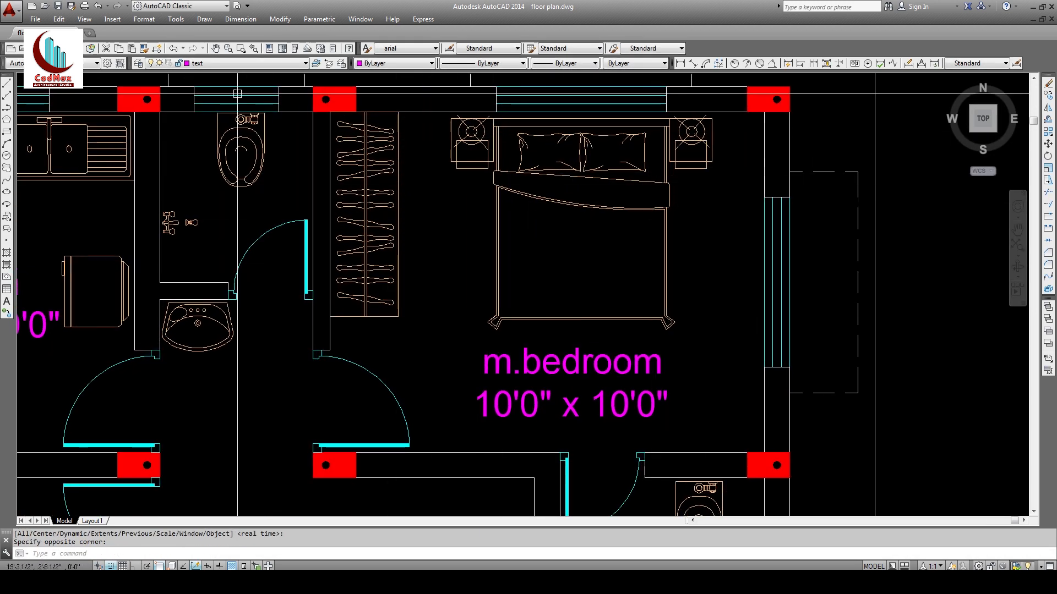
drag(57, 101, 484, 90)
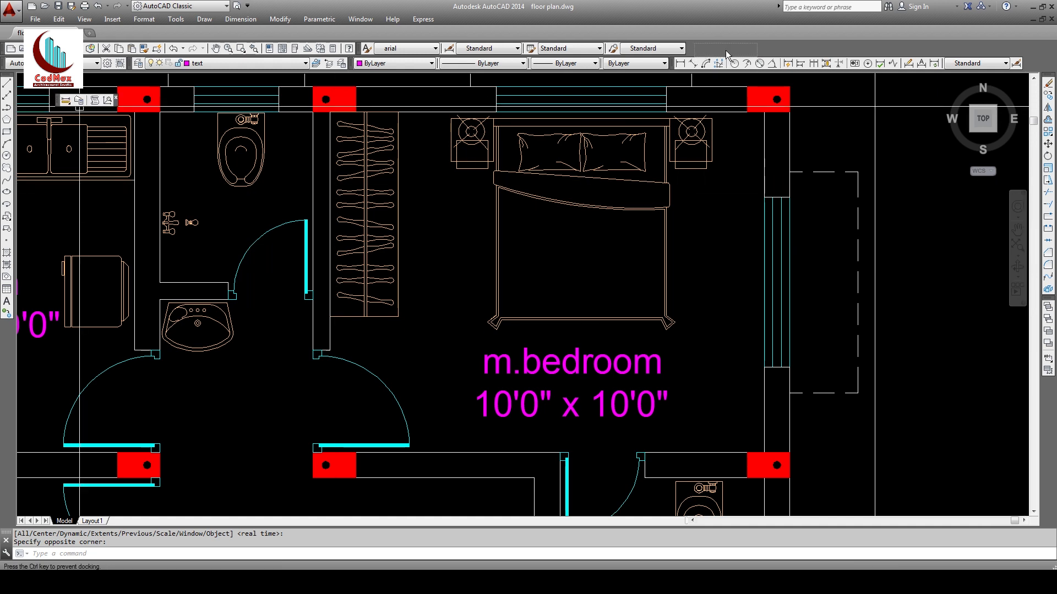
drag(725, 51, 718, 51)
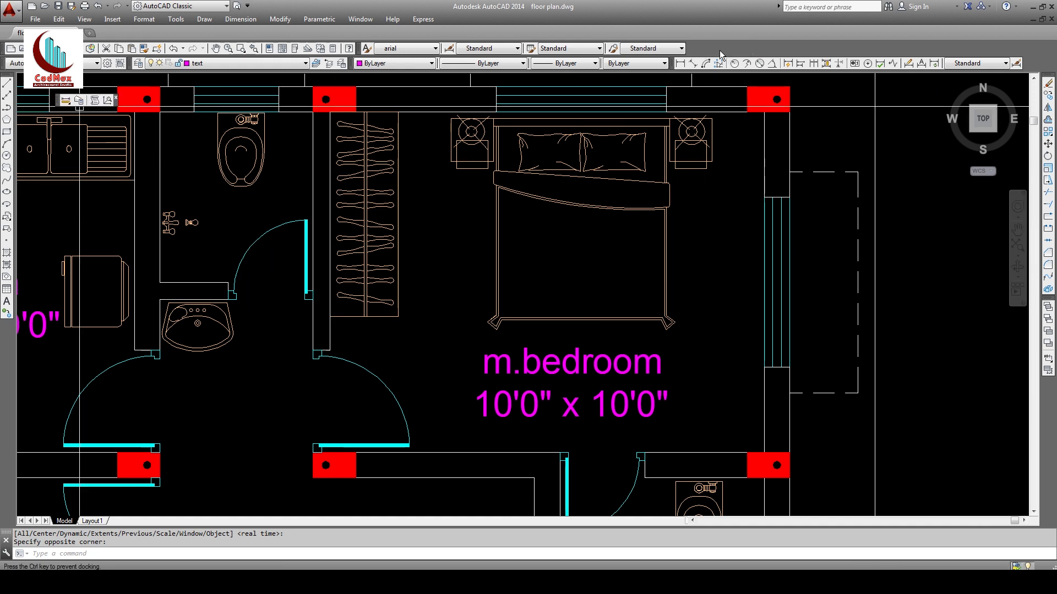
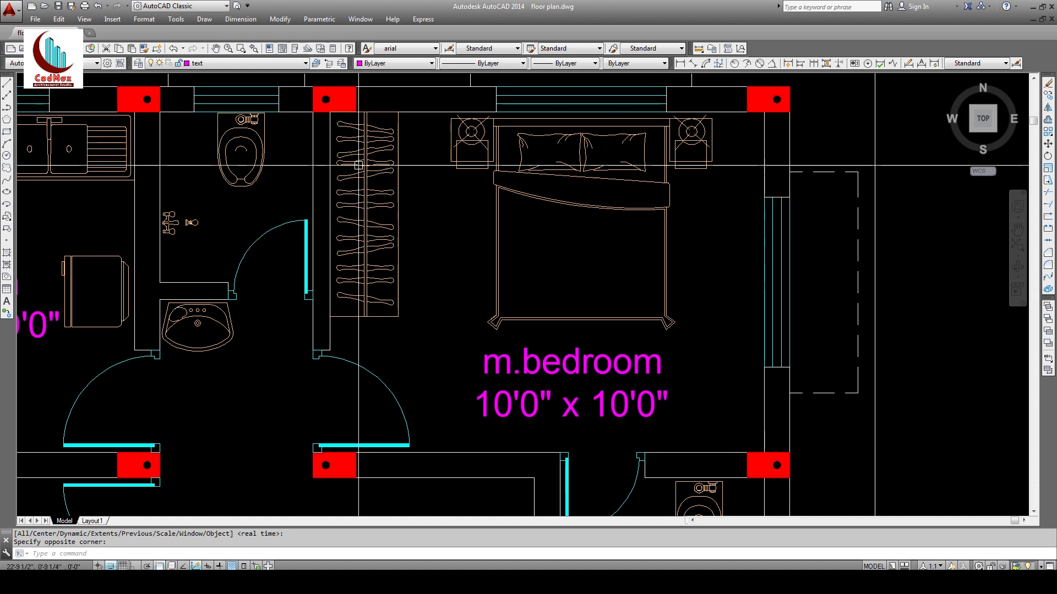
Step: Measure the master bedroom with DIST and change its label size to 12'9" x 10'0"
click(698, 49)
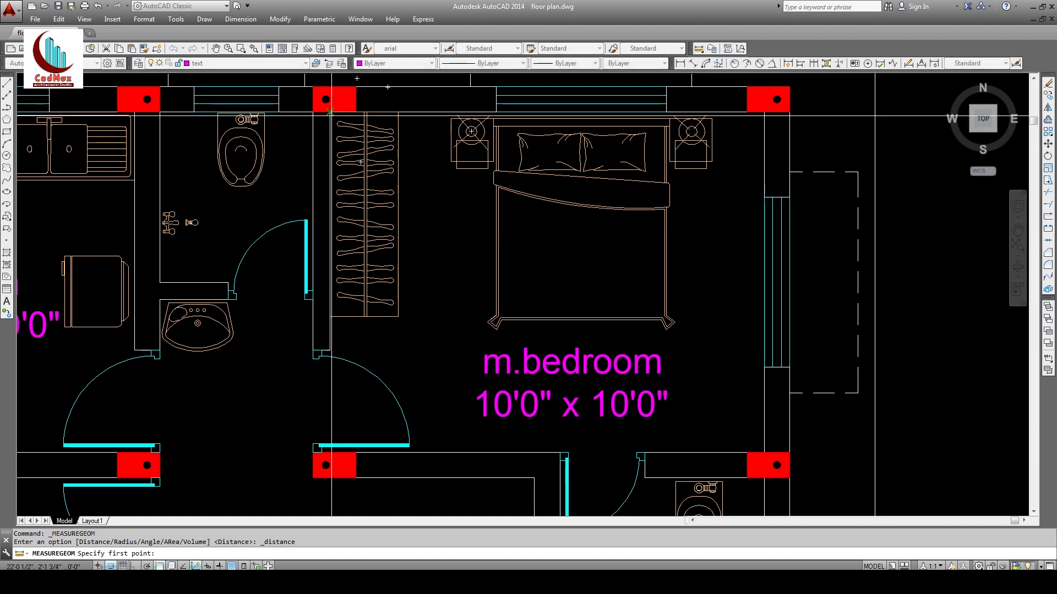
click(331, 113)
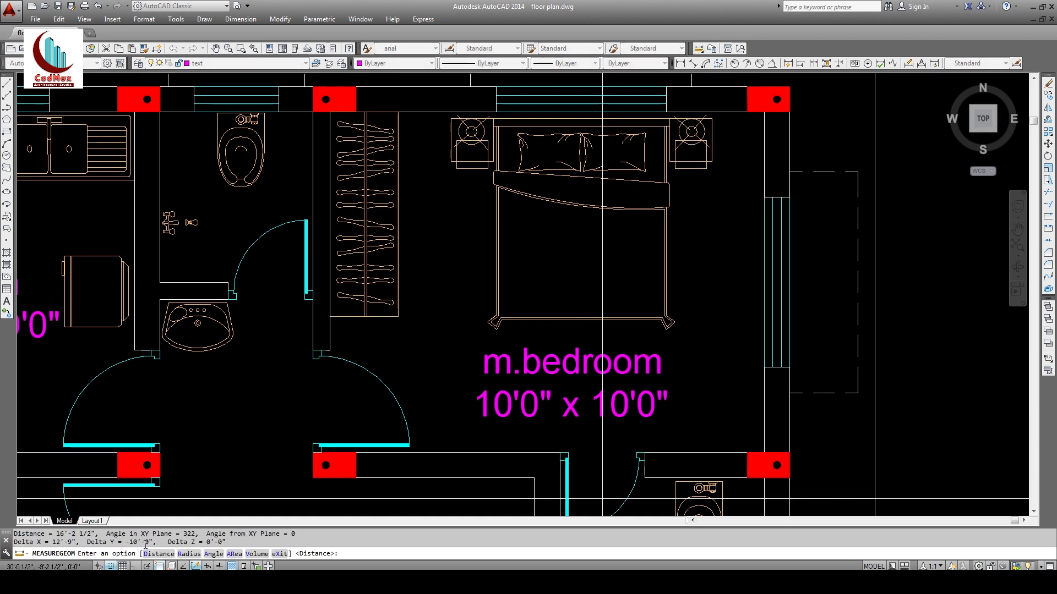
key(Escape)
key(Escape)
text(ed)
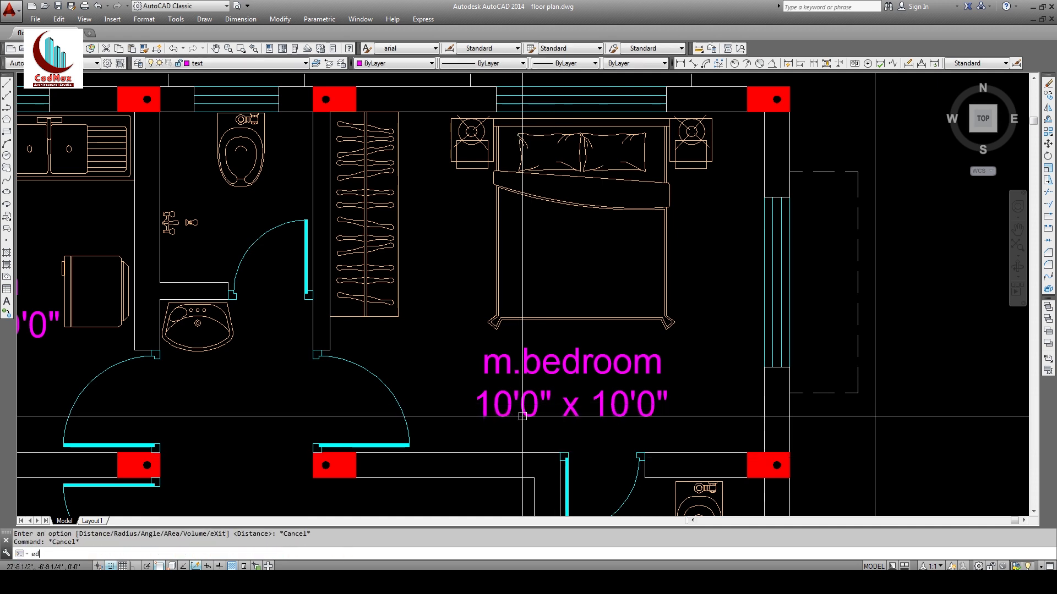
key(Return)
click(509, 409)
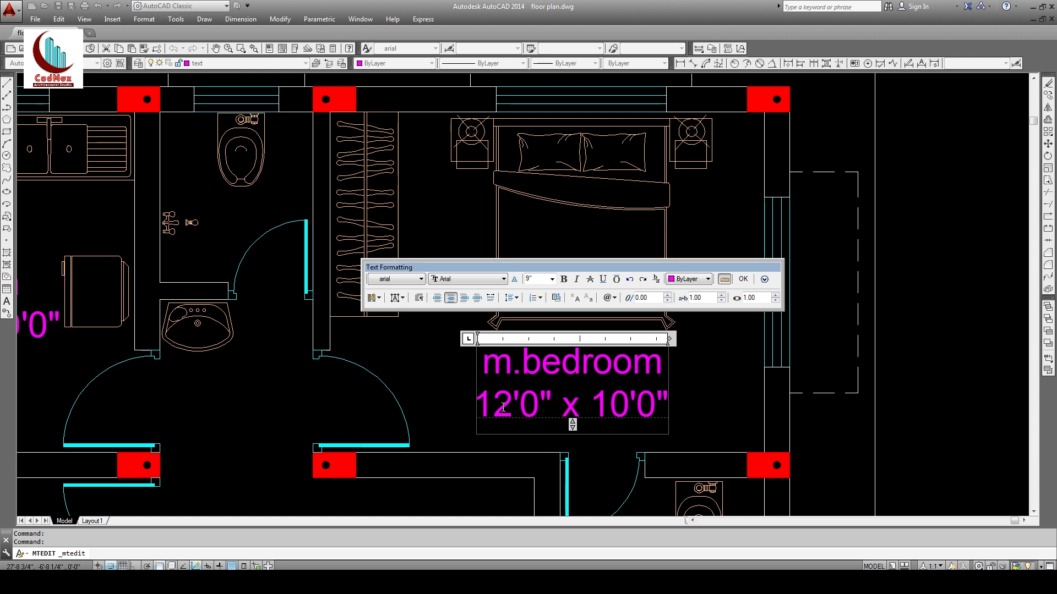
text(9)
key(Delete)
click(407, 447)
Step: Copy the m.bedroom label into the left bedroom
middle_drag(493, 396, 584, 230)
text(z)
key(Return)
key(Return)
drag(584, 253, 589, 413)
key(Escape)
text(co)
key(Return)
click(616, 263)
key(Return)
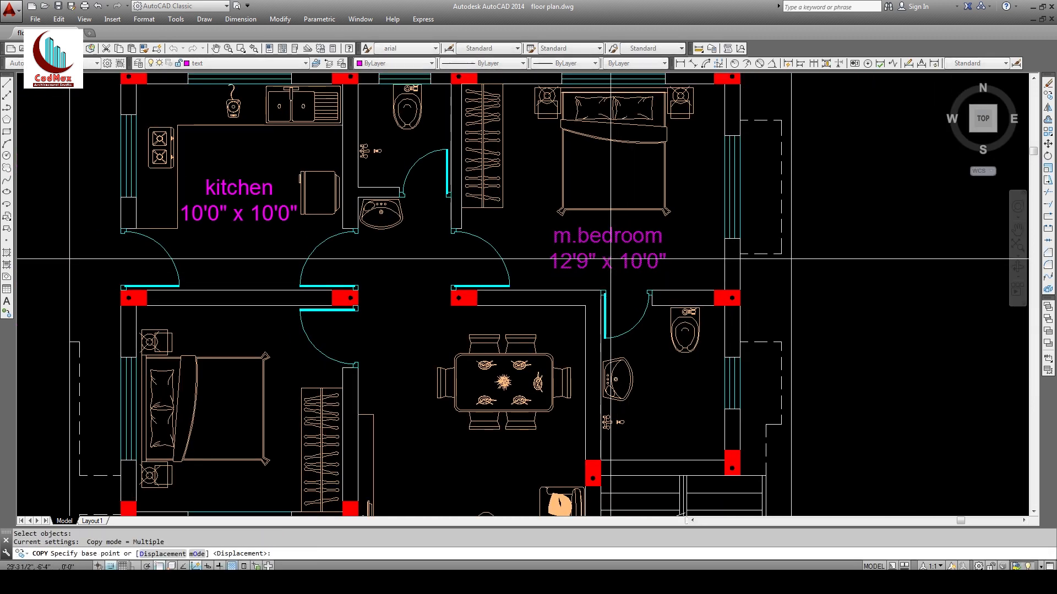
click(667, 226)
middle_drag(332, 388, 409, 323)
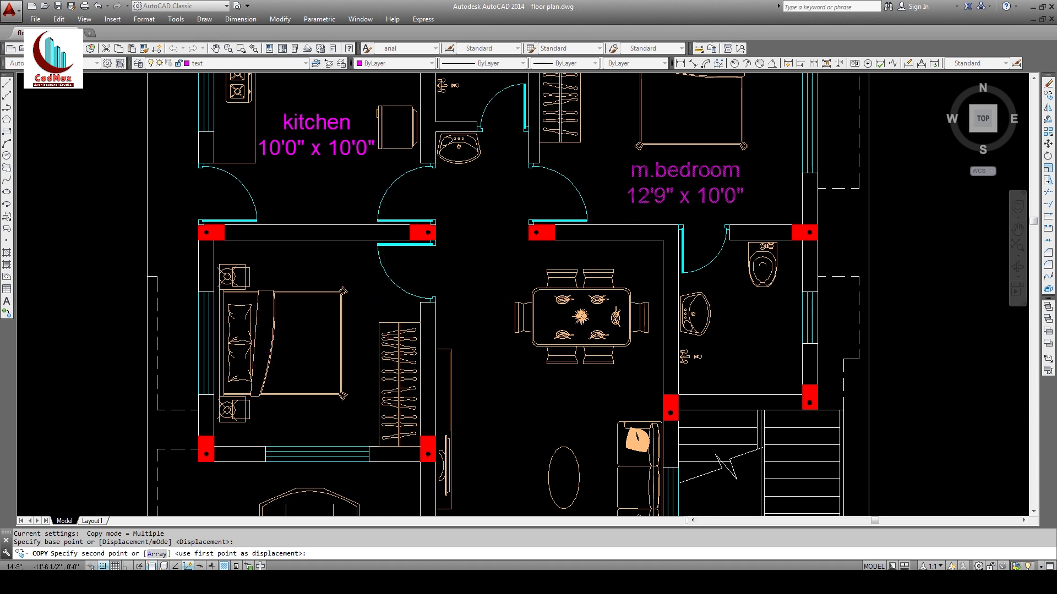
click(385, 302)
key(Escape)
Step: Retype the copied label as 'bedroom 10'0" x 10'0"'
text(ed)
key(Return)
click(304, 317)
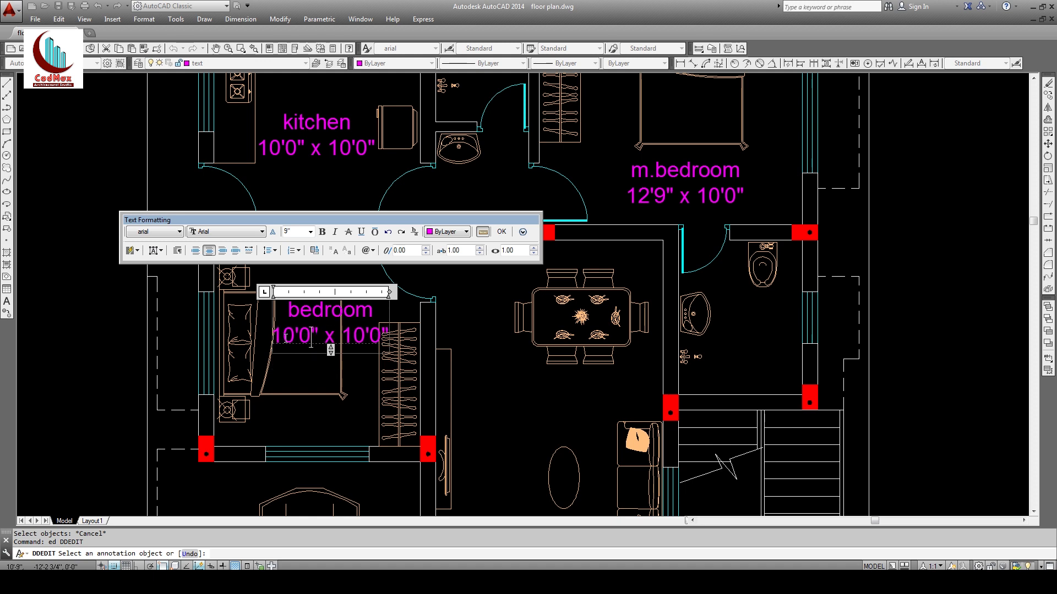
click(304, 398)
key(Escape)
middle_drag(349, 392, 346, 333)
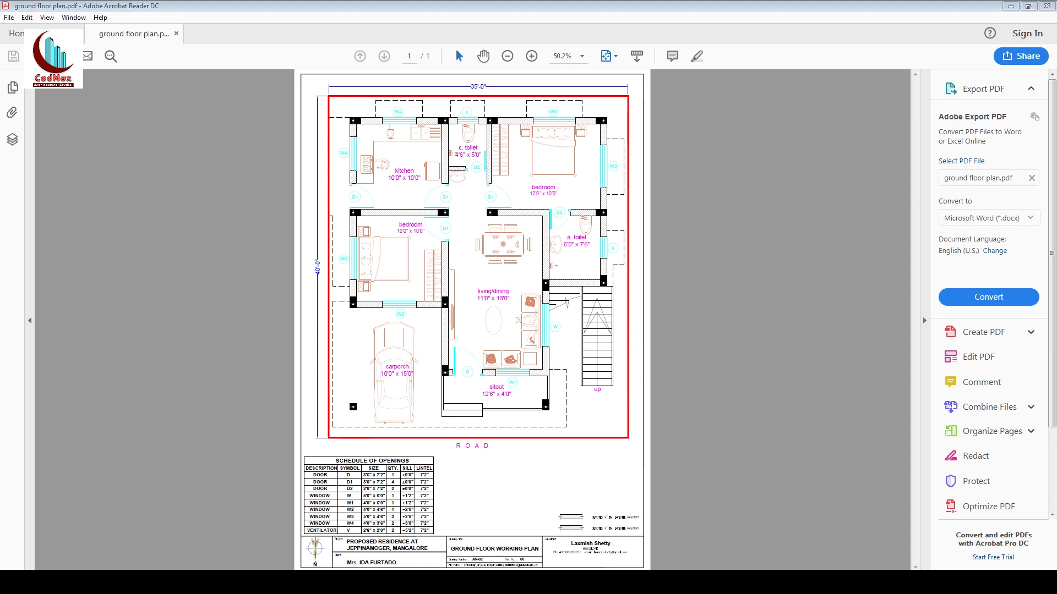
middle_drag(331, 324, 307, 450)
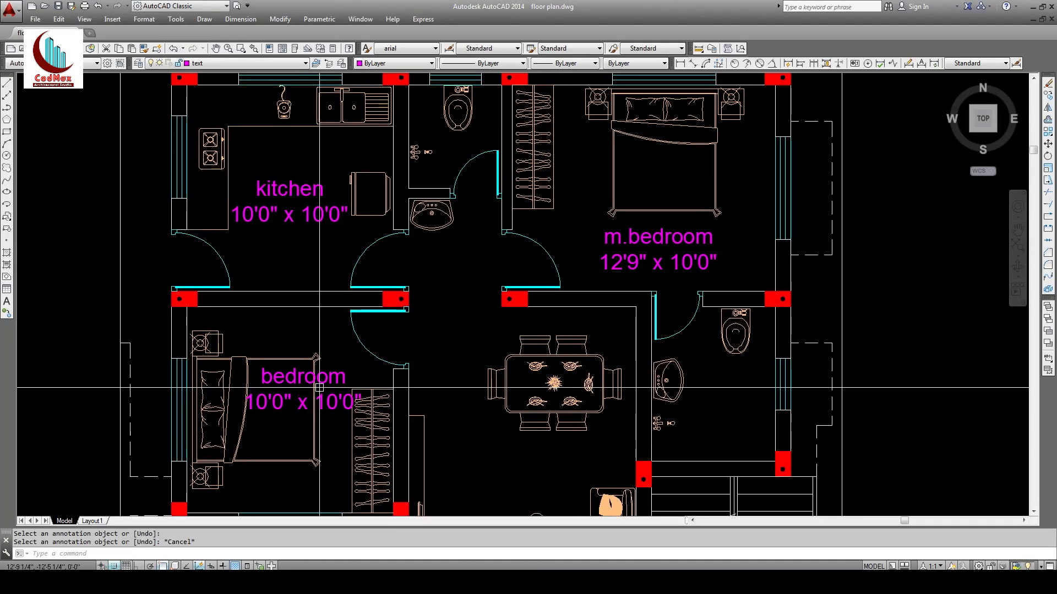
Step: Move the bedroom label higher in the room
text(m)
key(Return)
click(306, 385)
Step: Scale the kitchen label down to 0.75 of its size
key(Return)
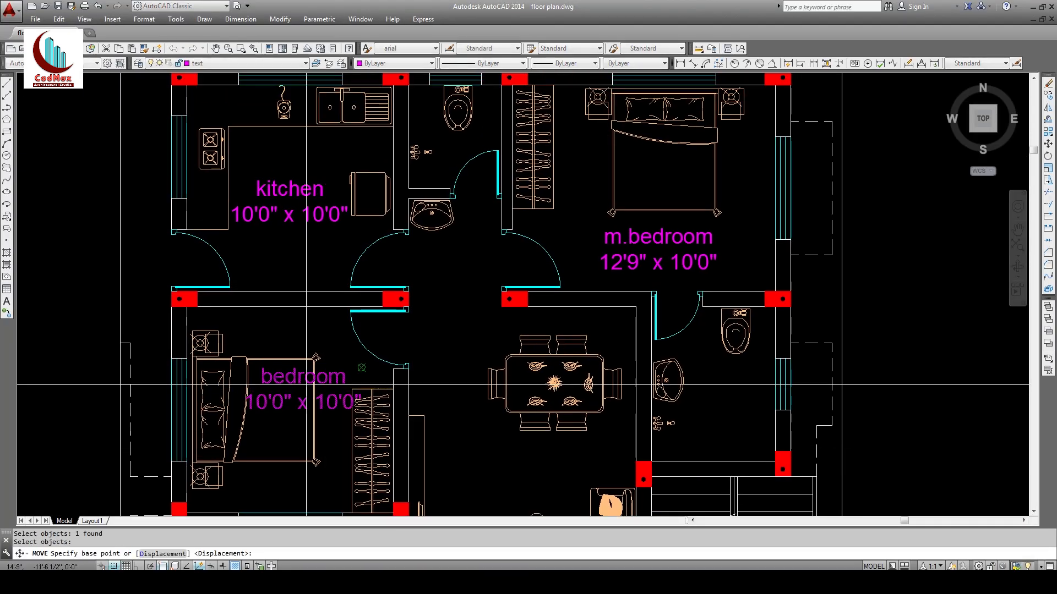
click(297, 381)
click(305, 329)
text(sc)
key(Return)
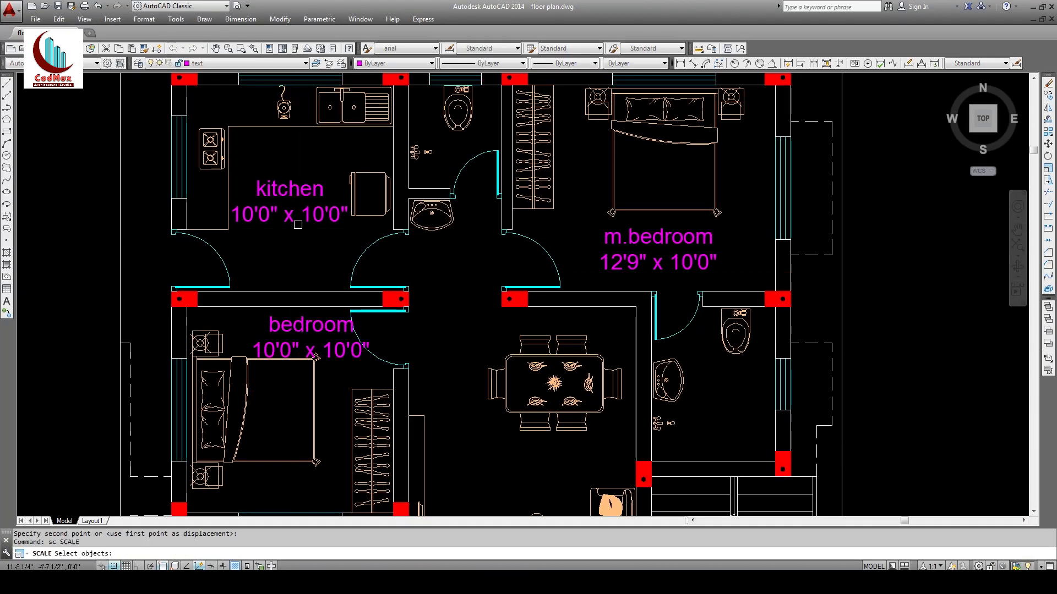
click(293, 212)
key(Return)
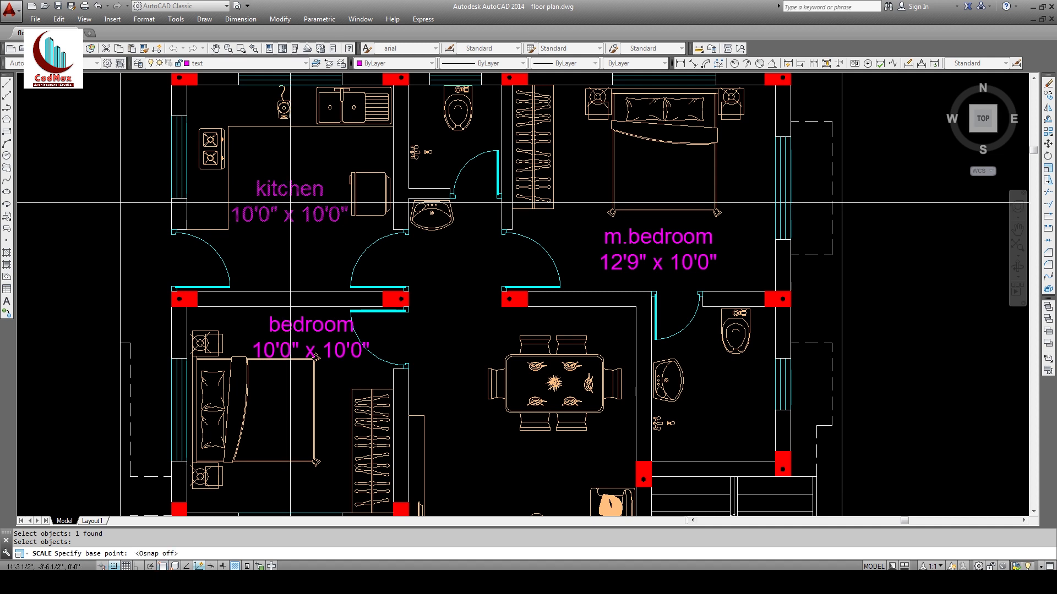
key(Return)
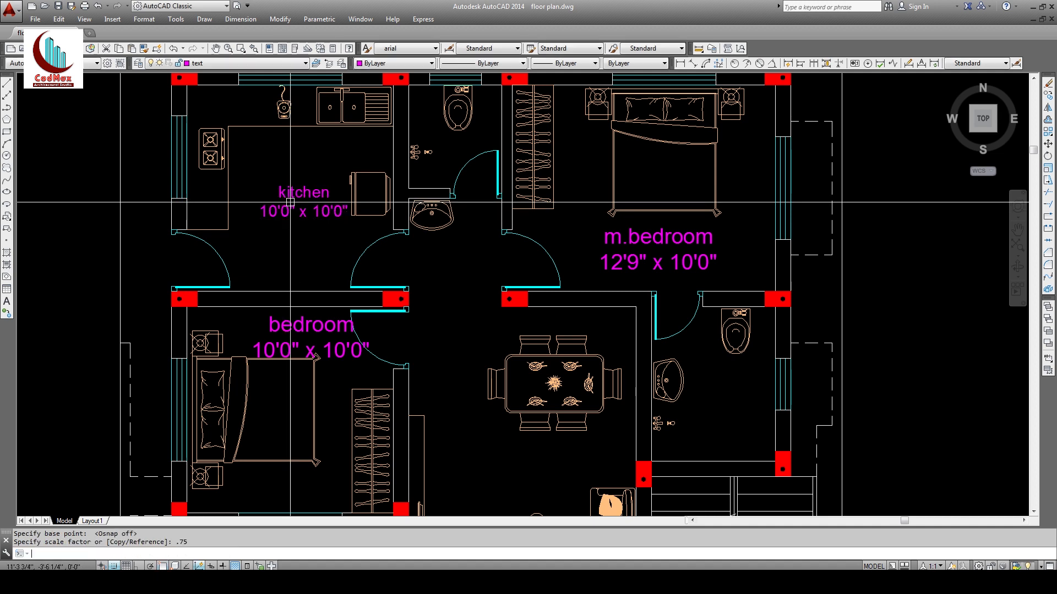
text(m)
key(Return)
click(302, 216)
key(Return)
click(305, 252)
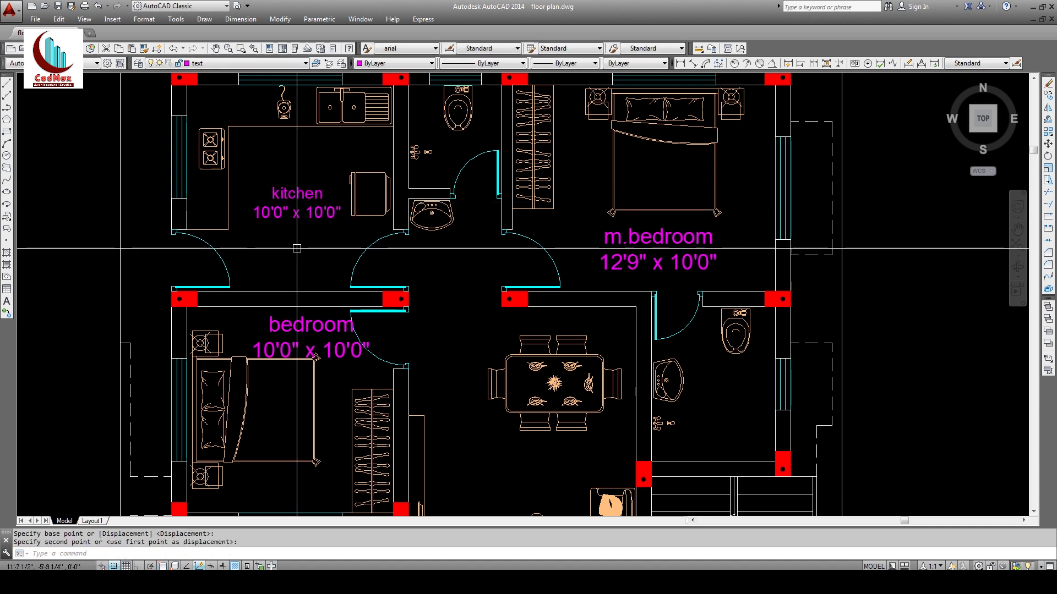
key(Escape)
Step: Match the bedroom and m.bedroom labels to the kitchen label's properties
click(144, 49)
click(290, 203)
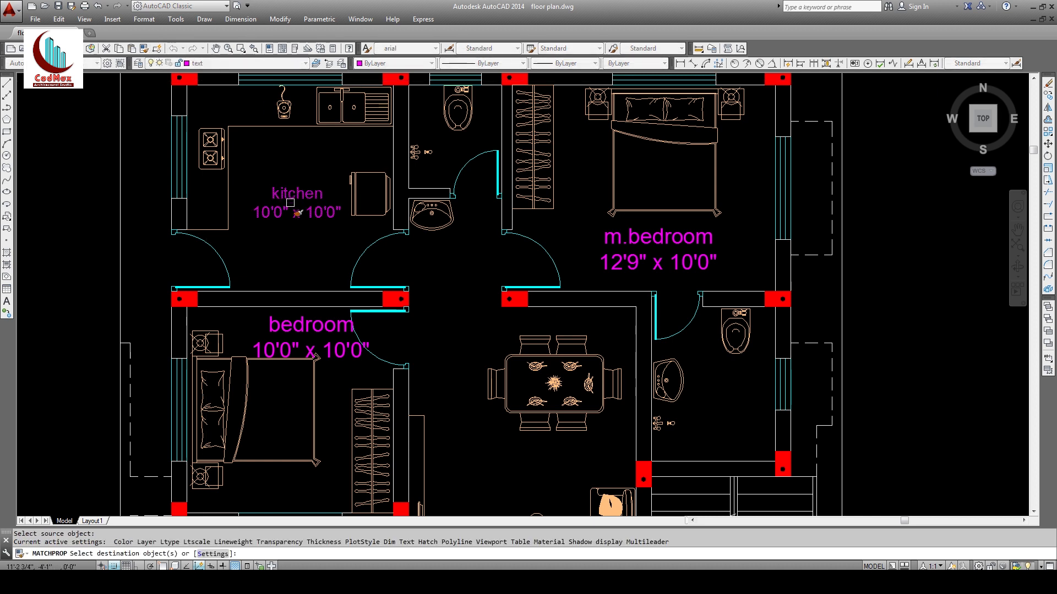
click(296, 325)
click(633, 270)
key(Escape)
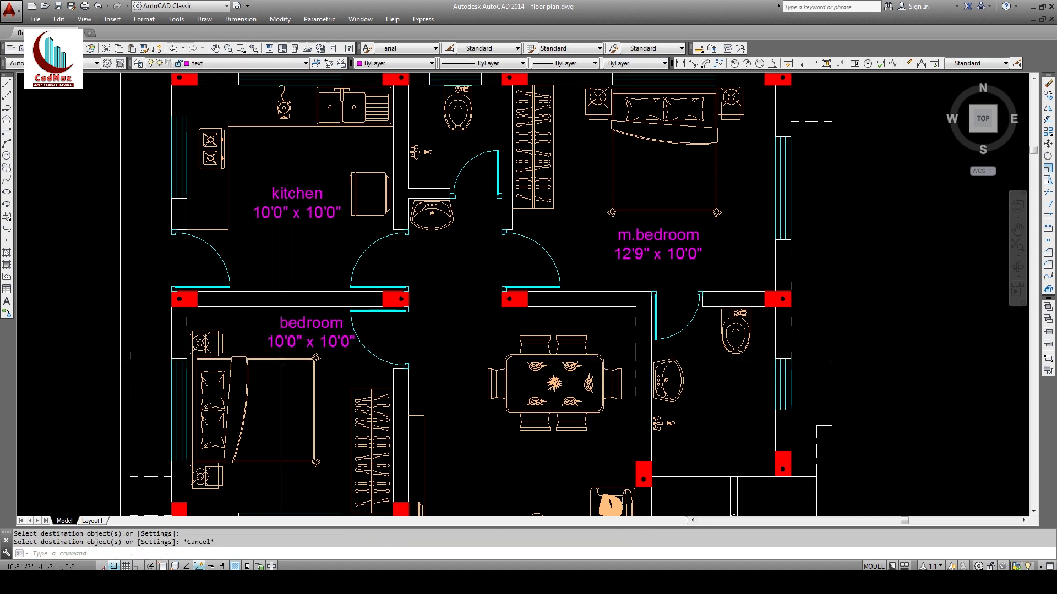
Step: Shift the bedroom label slightly to the left
text(m)
key(Return)
click(305, 346)
key(Return)
click(313, 265)
click(307, 263)
middle_drag(292, 300, 269, 203)
Step: Copy the bedroom label into the living area and open it for editing
text(c)
key(Return)
click(282, 233)
key(Return)
click(282, 233)
click(486, 385)
middle_drag(486, 384, 478, 331)
text(ed)
key(Return)
click(478, 331)
Step: Rename the copied label from bedroom to 'living/dining'
double_click(485, 325)
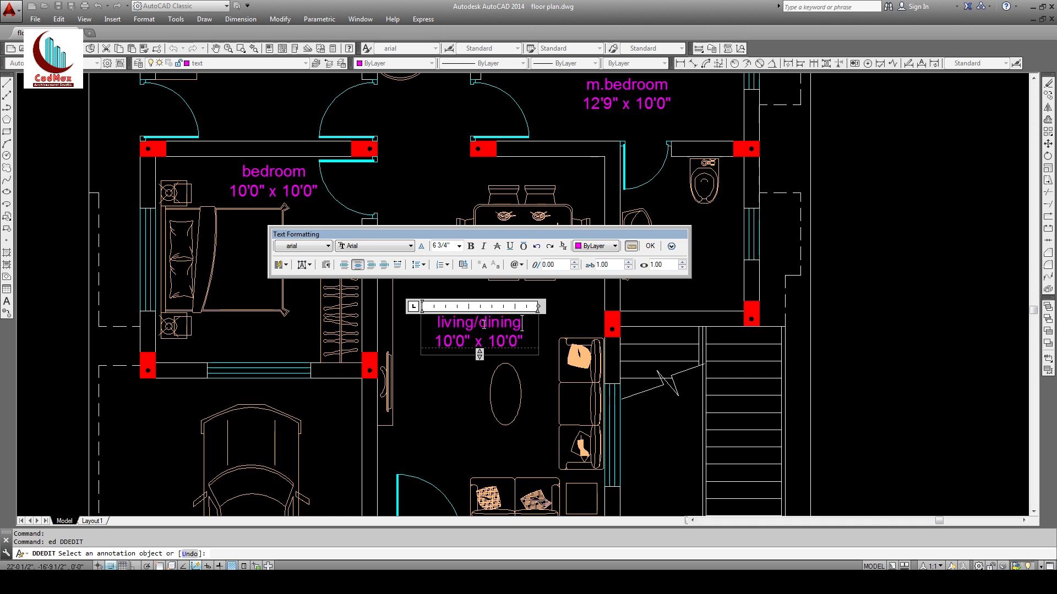
click(462, 380)
middle_drag(463, 380, 466, 291)
key(Escape)
Step: Measure the living area with DIST and change its label size to 11'0" x 18'0"
text(d)
key(Return)
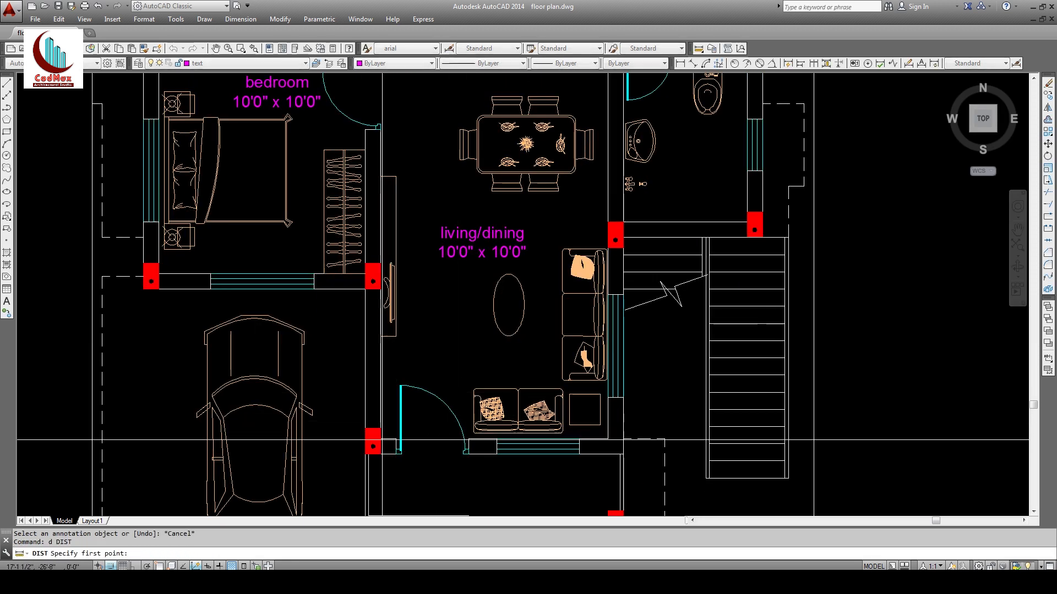
key(F3)
click(380, 439)
middle_drag(615, 101, 581, 211)
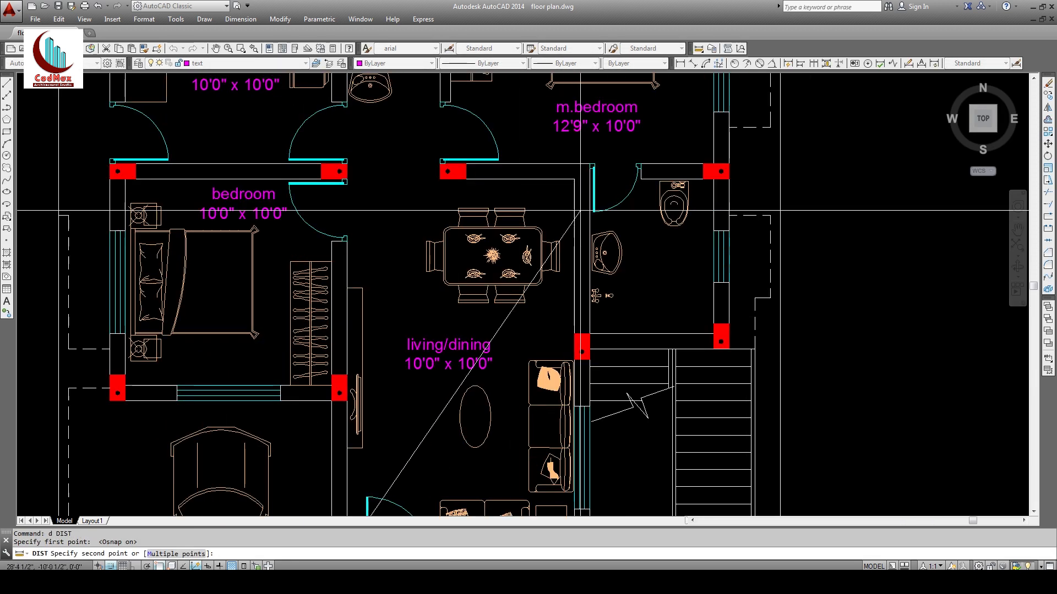
click(578, 186)
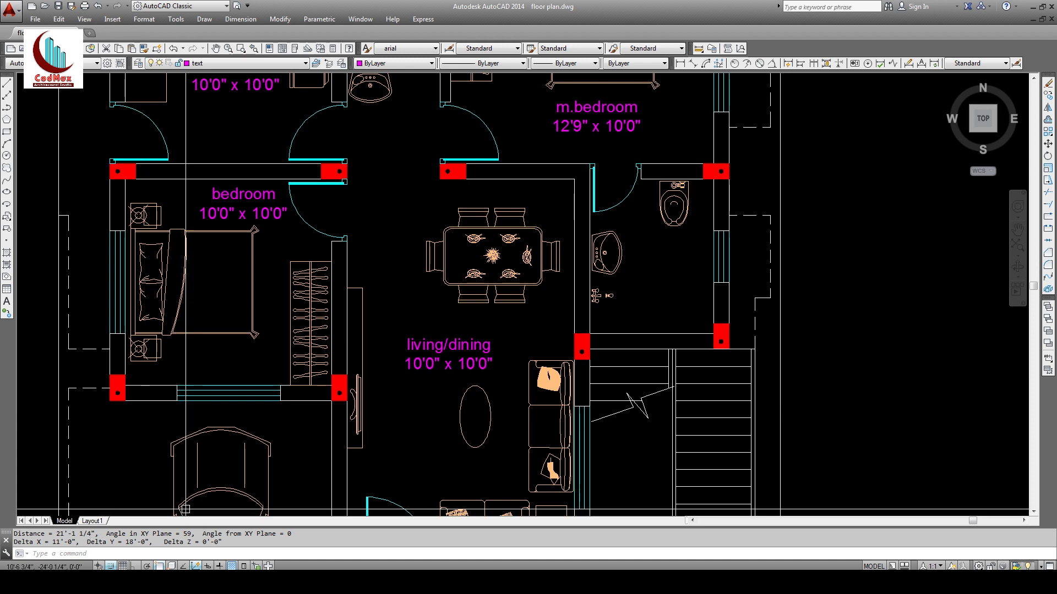
text(ed)
key(Return)
click(421, 366)
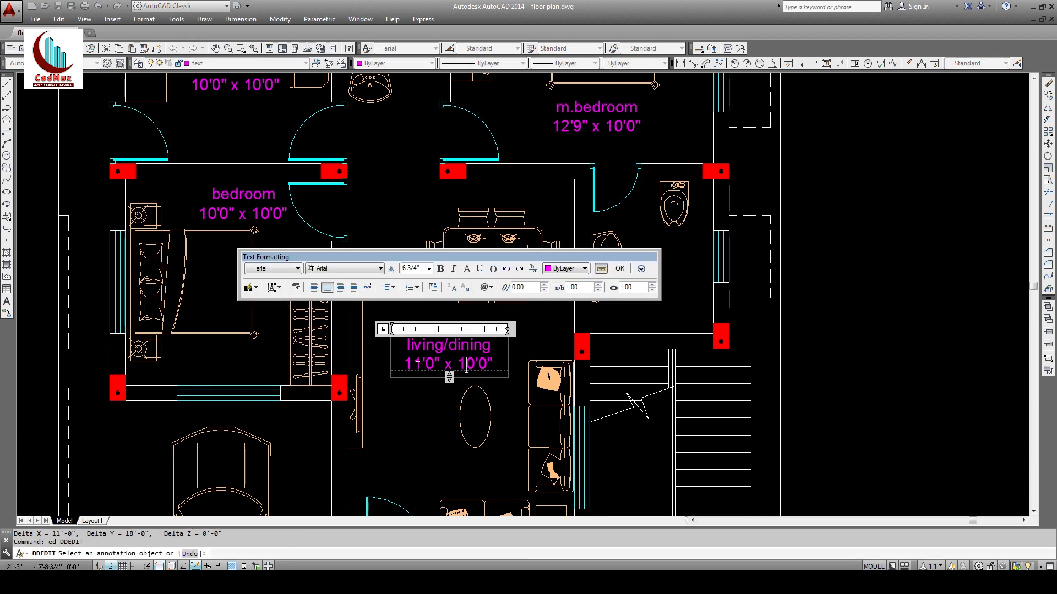
click(455, 387)
middle_drag(455, 384, 401, 484)
key(Escape)
Step: Copy the living/dining label beside the washroom and open it for editing
text(co)
key(Return)
click(402, 444)
click(452, 440)
click(631, 379)
key(Escape)
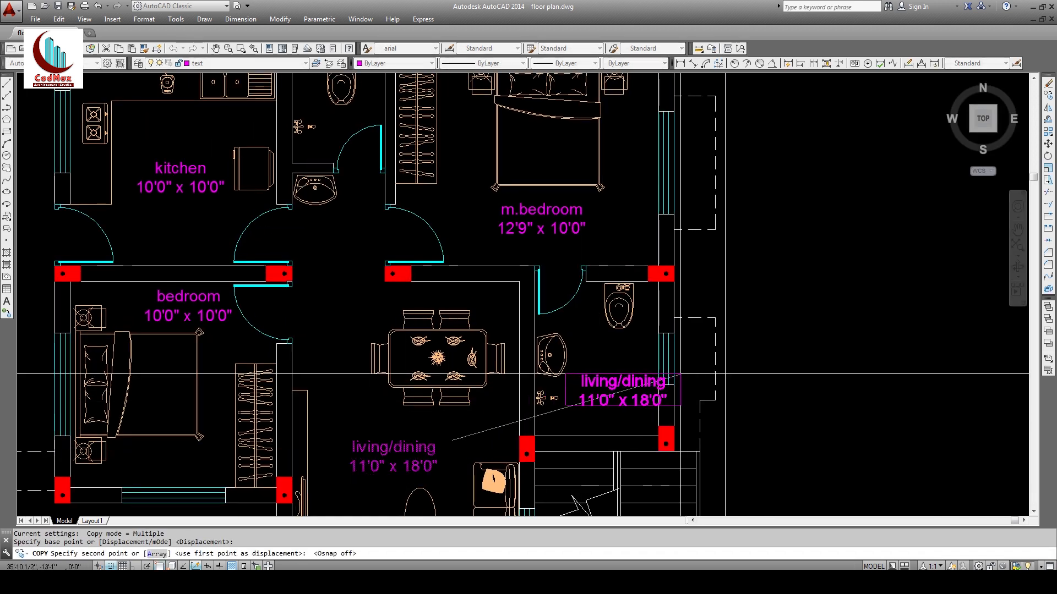
text(ed)
key(Return)
click(581, 382)
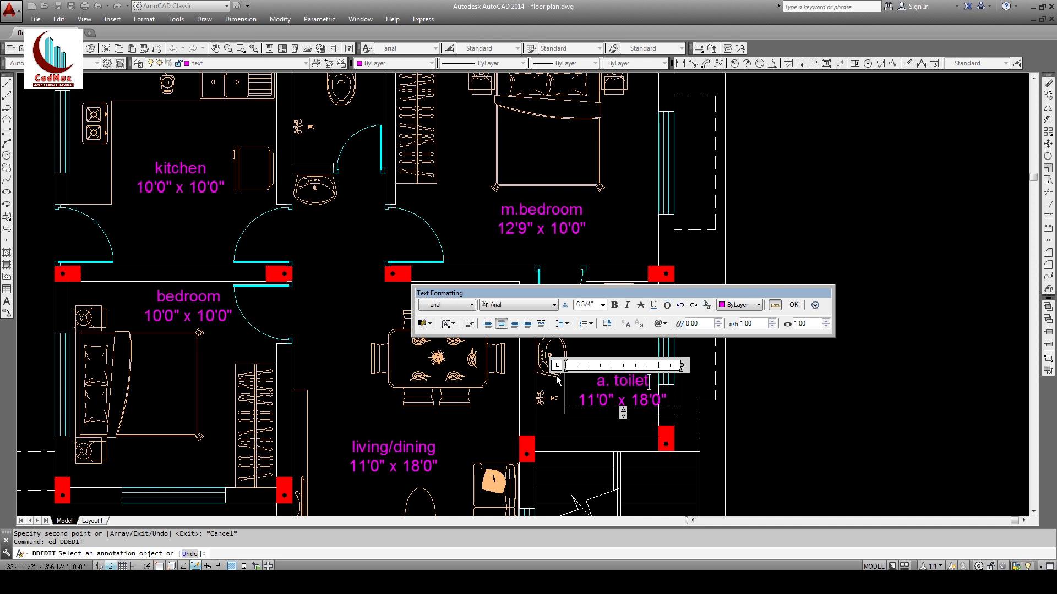
Step: Rename the copy to 'a. toilet' and update its size after measuring the toilet
click(557, 379)
key(Escape)
text(d)
key(Return)
key(F3)
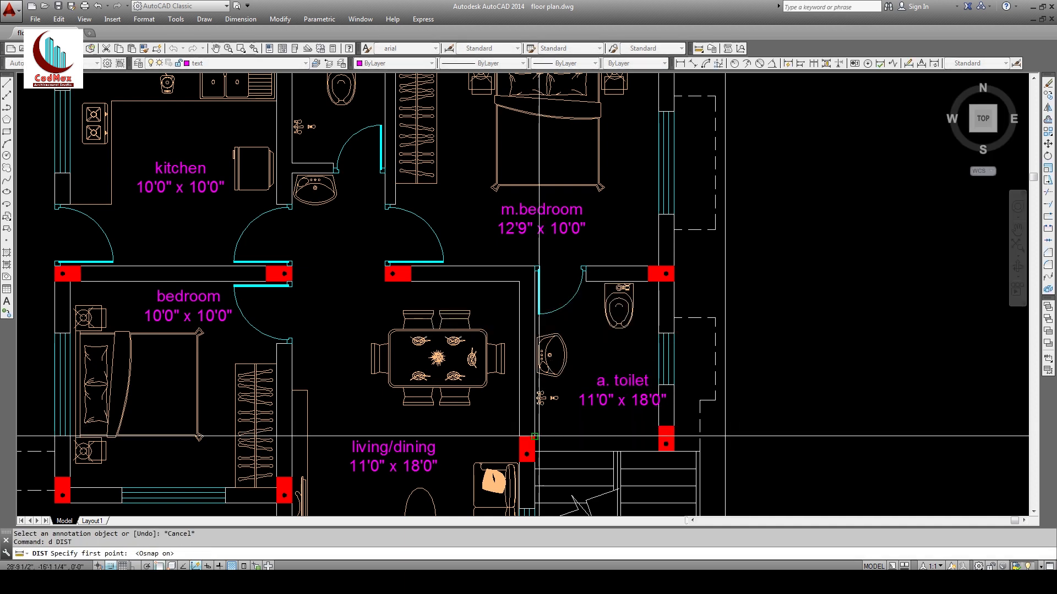
click(534, 436)
click(659, 285)
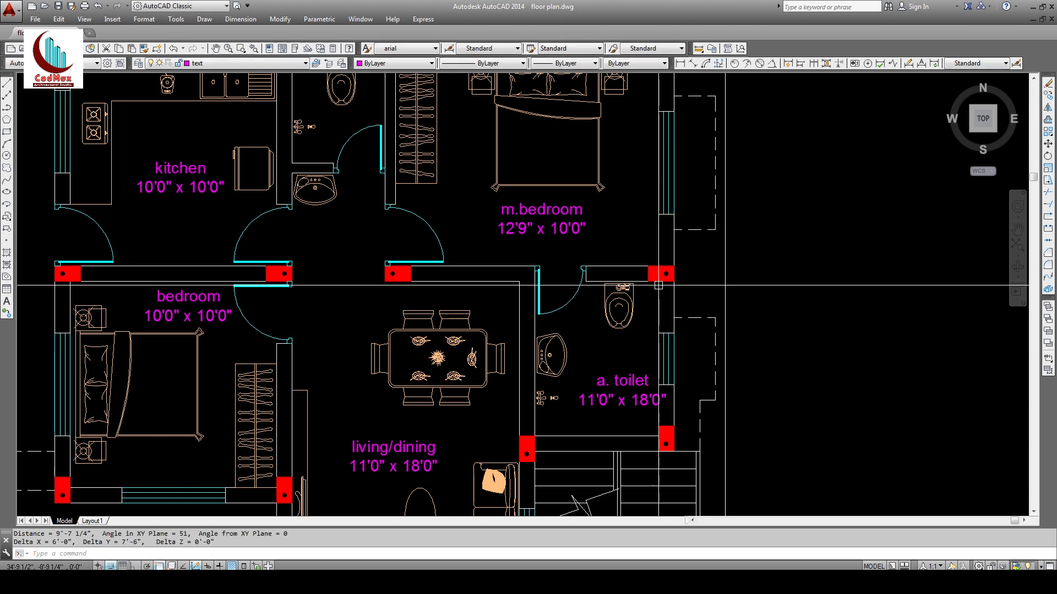
text(ed)
key(Return)
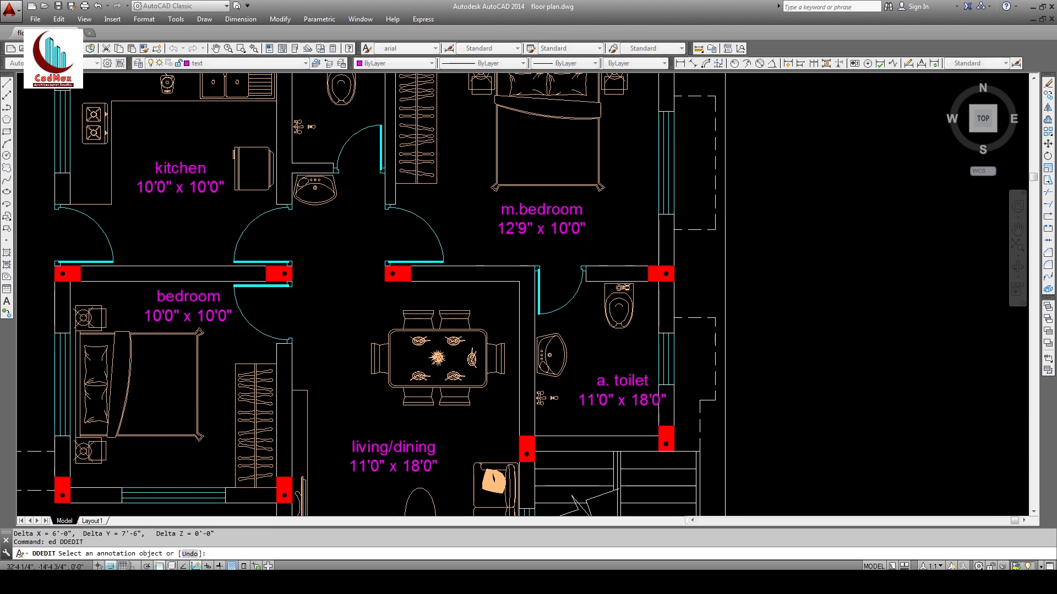
click(585, 402)
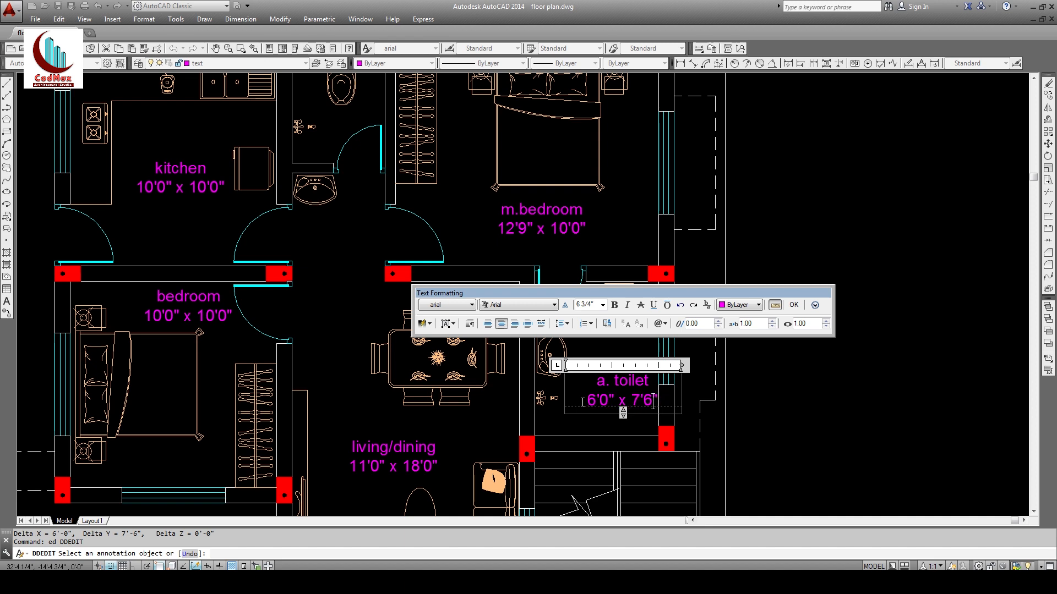
key(Escape)
key(Escape)
Step: Move the a. toilet label further left
text(m)
key(Return)
click(623, 379)
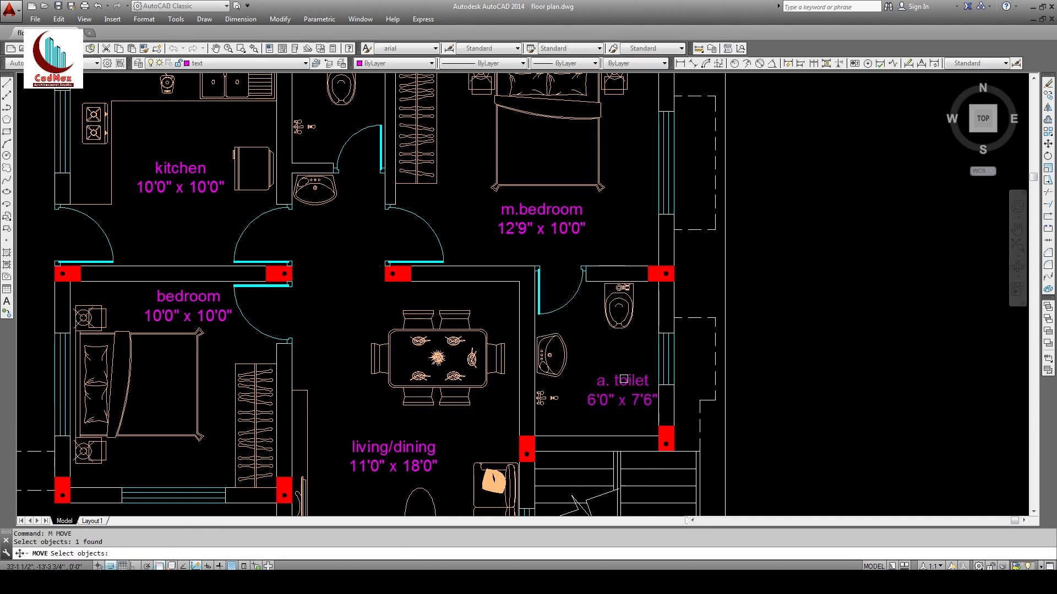
key(Return)
click(628, 359)
click(617, 356)
Step: Copy the a. toilet label into the common toilet and rename it 'c. toilet'
text(co)
click(617, 397)
key(Return)
click(619, 399)
middle_drag(359, 192, 361, 394)
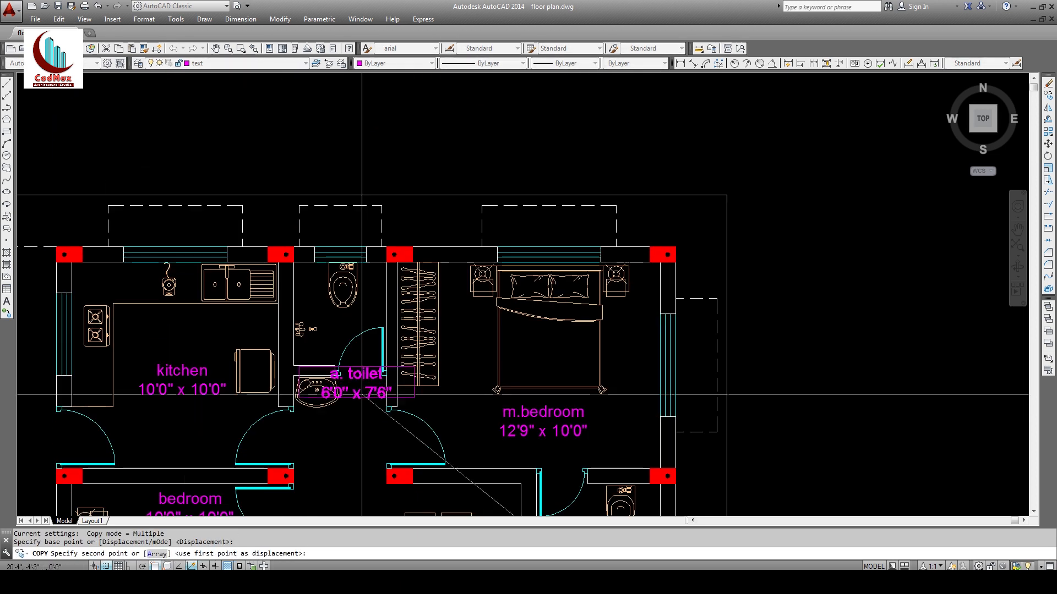
click(344, 328)
text(ed)
key(Escape)
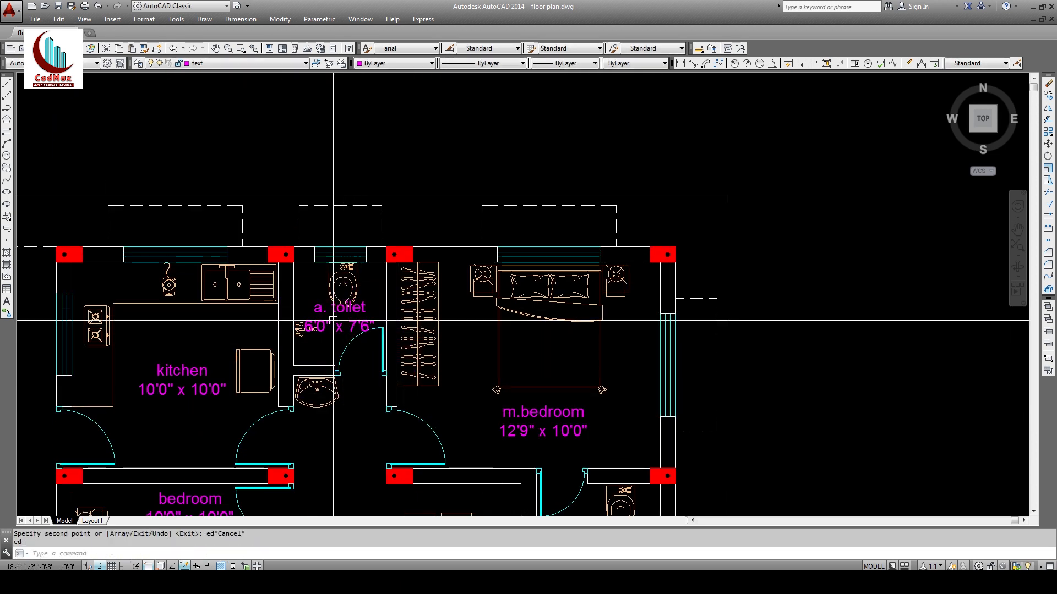
key(Return)
click(323, 310)
text(c)
click(302, 354)
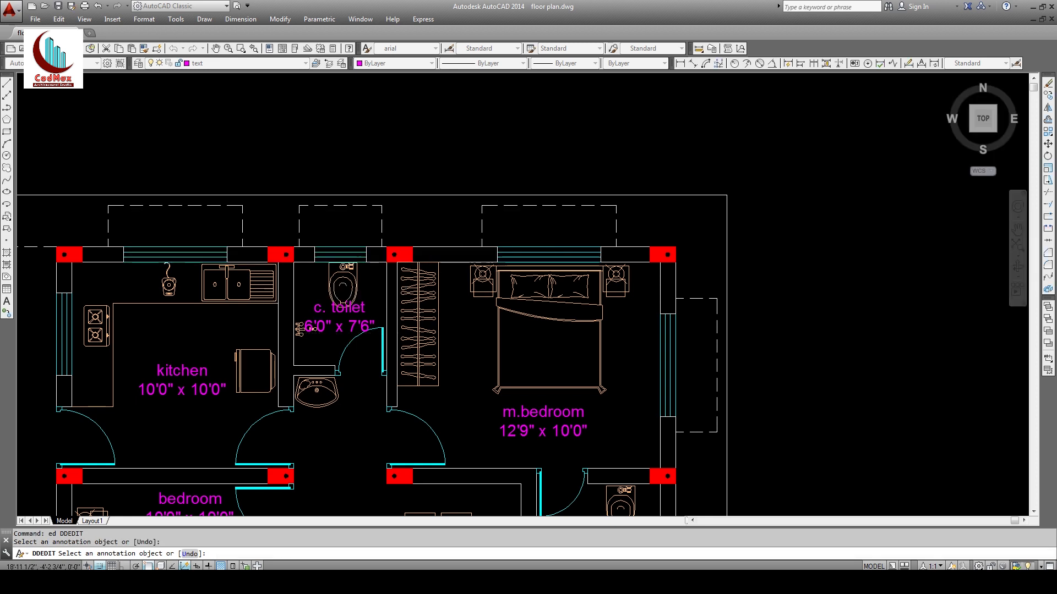
key(Escape)
Step: Measure the common toilet, set its label to 4'6"x5'0", then view the floor plan PDF
text(d)
key(Return)
click(294, 365)
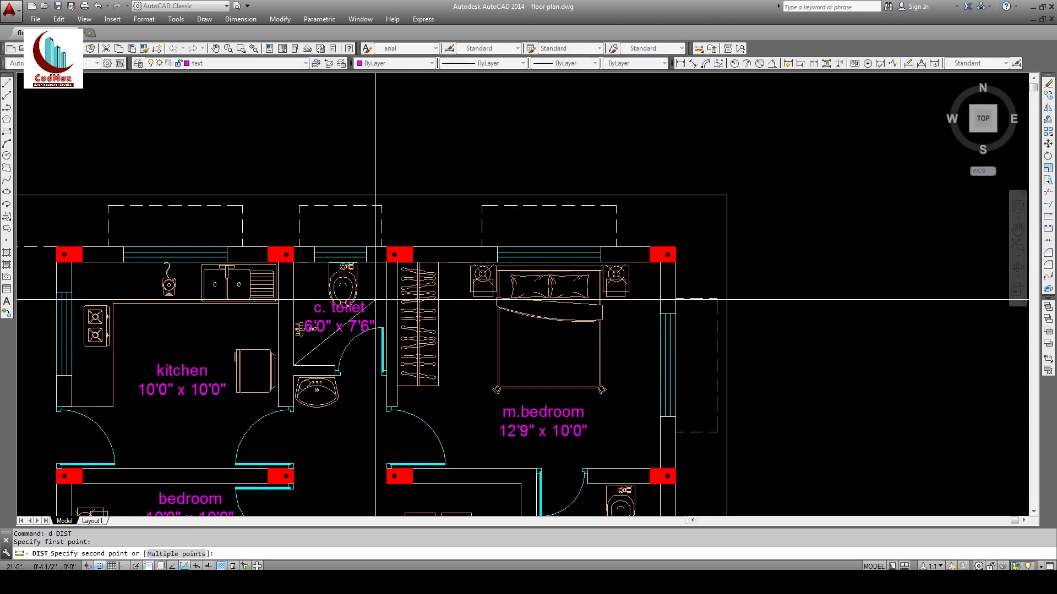
click(386, 262)
text(ed)
key(Return)
click(336, 331)
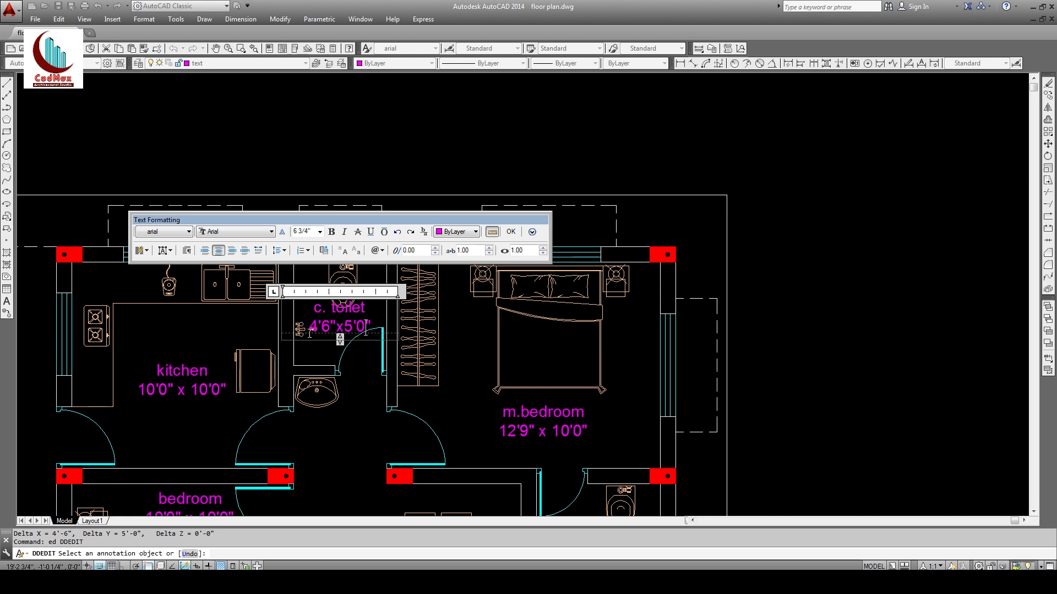
click(346, 372)
key(Escape)
click(367, 582)
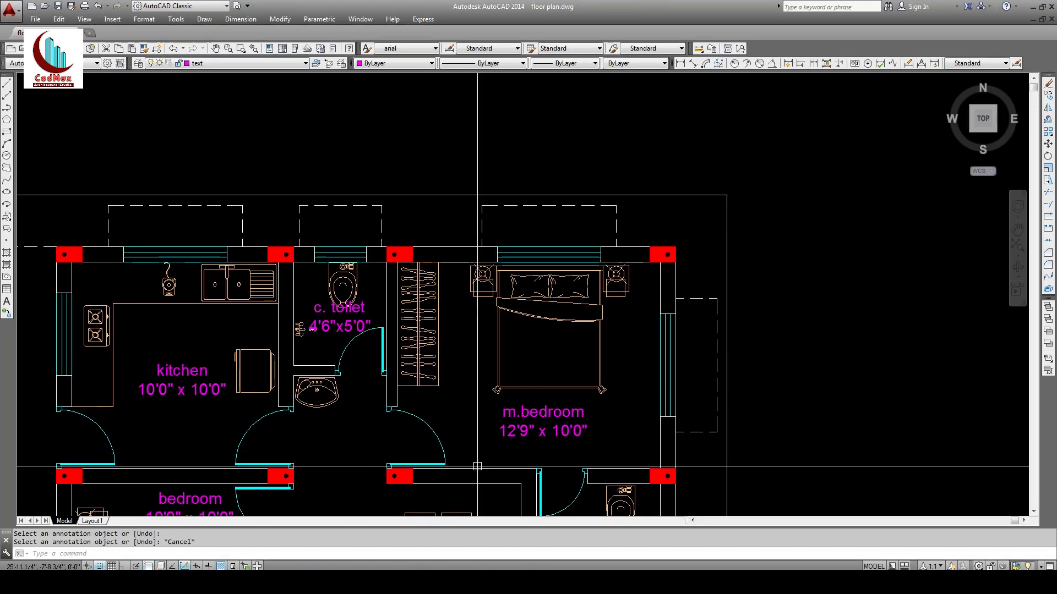
Step: Copy the c. toilet label into the front sitout area
mouse_move(590, 259)
mouse_down()
mouse_move(590, 220)
mouse_move(571, 288)
mouse_up()
key(Escape)
text(co)
key(Return)
click(478, 194)
key(Return)
click(465, 213)
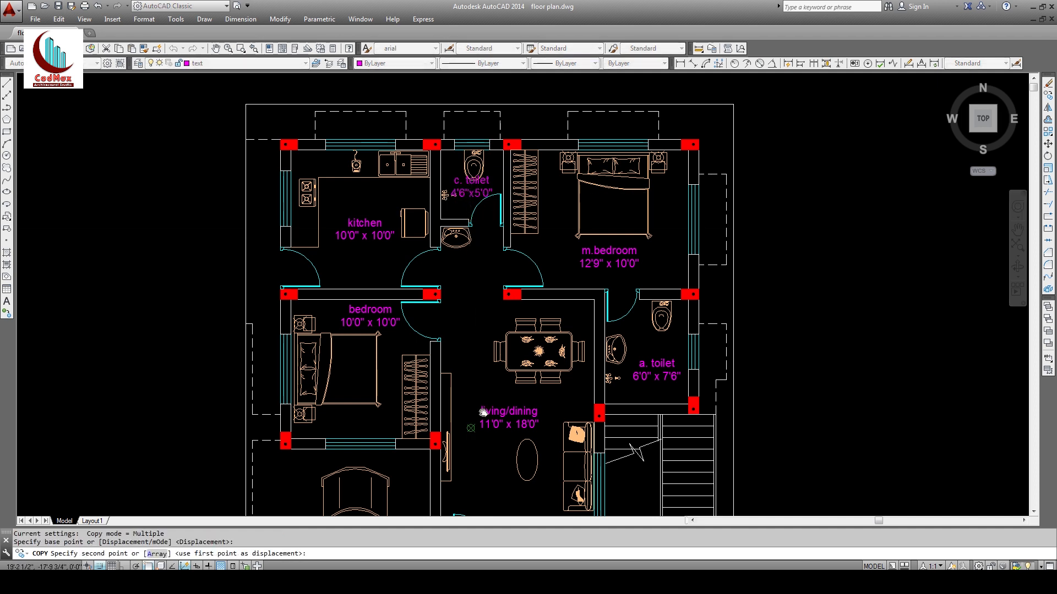
middle_drag(484, 412, 490, 223)
click(522, 422)
key(Escape)
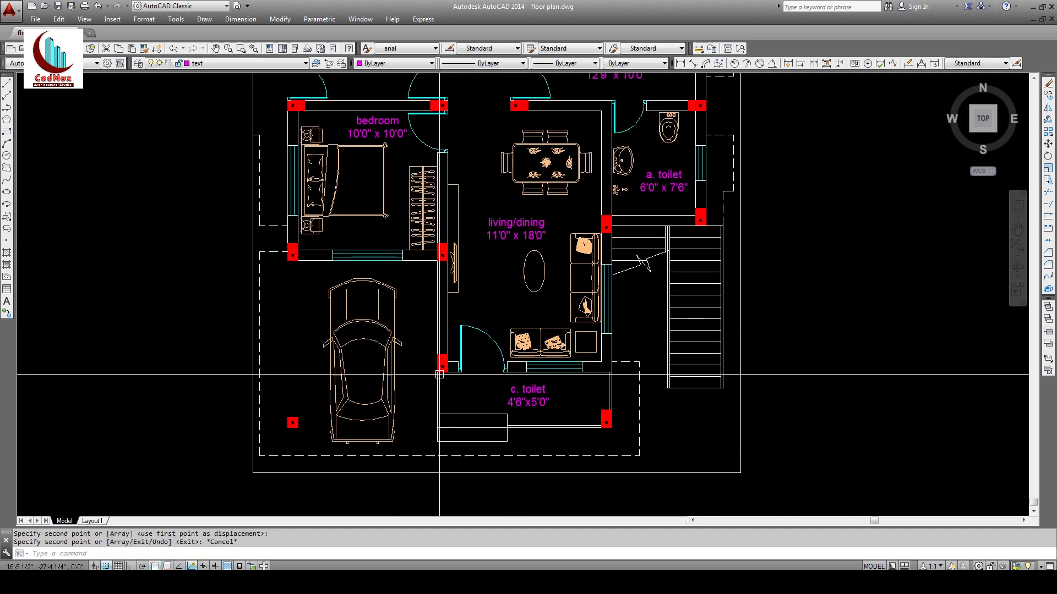
Step: Measure the sitout distance between the red column corners
text(d)
key(Return)
scroll(495, 418, up, 5)
key(Escape)
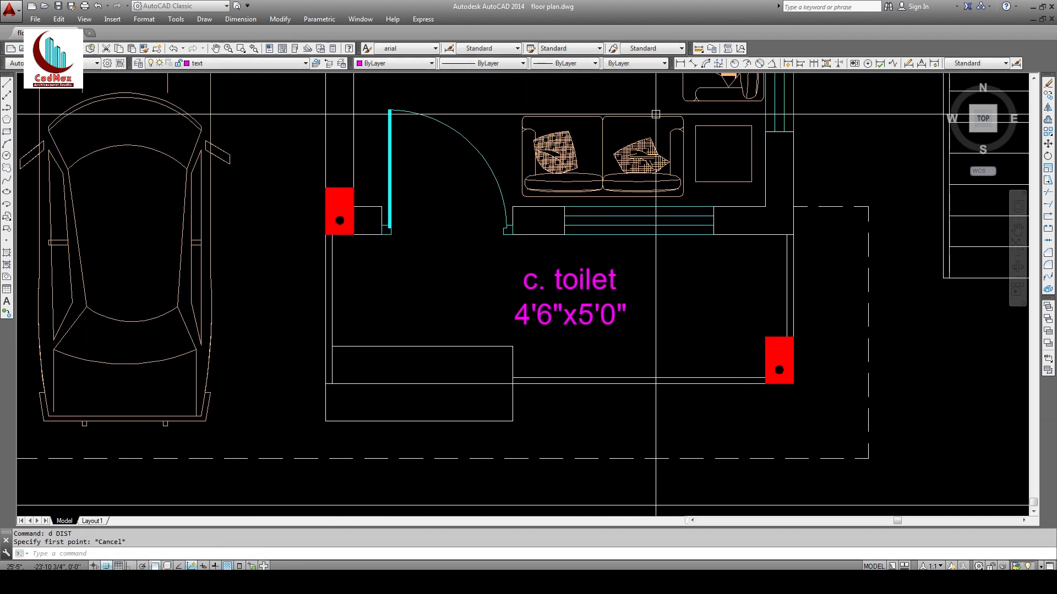
click(699, 50)
click(325, 235)
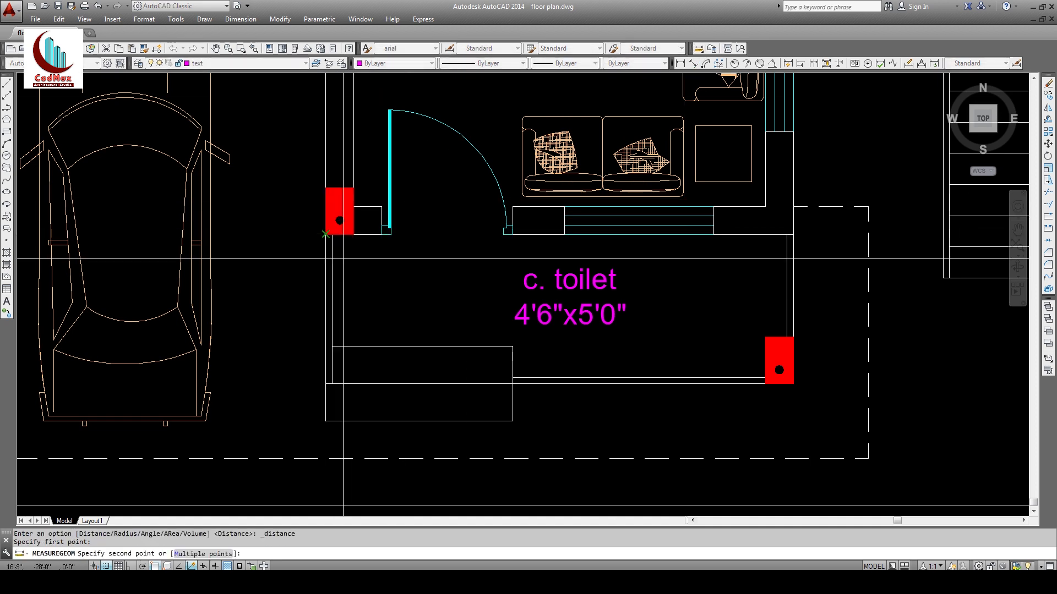
click(794, 384)
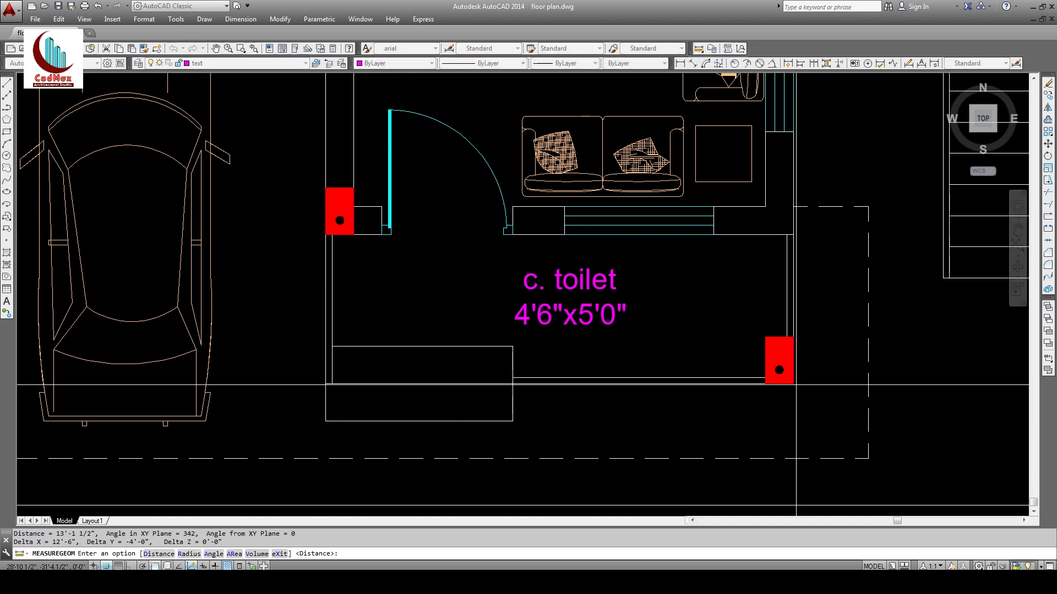
key(Escape)
Step: Edit the copied label to read 'sitout' over a second line for its size
text(ed)
key(Return)
click(573, 295)
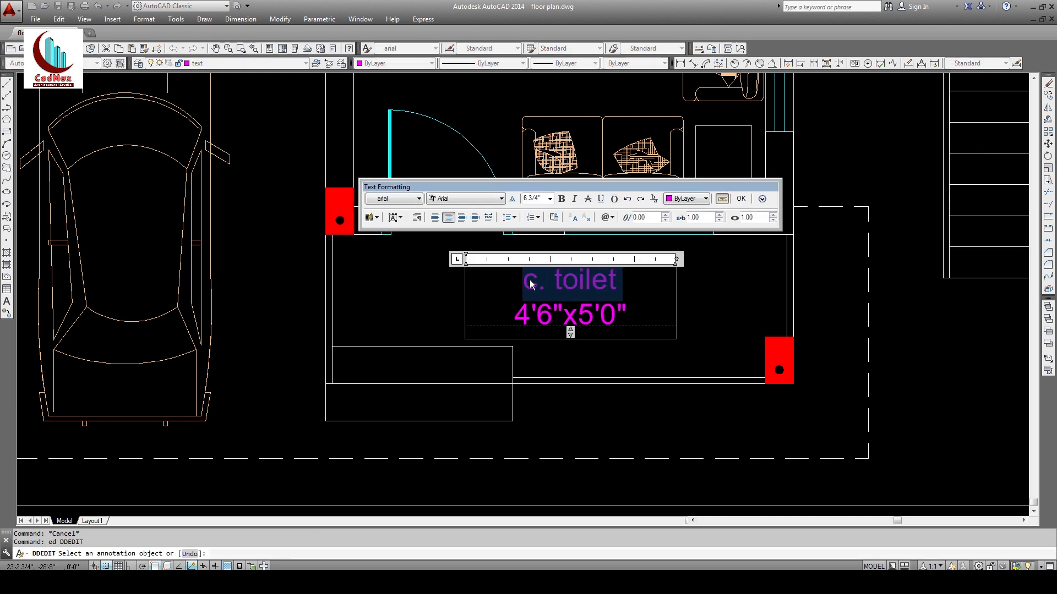
text(sitpout4'6"x5'0)
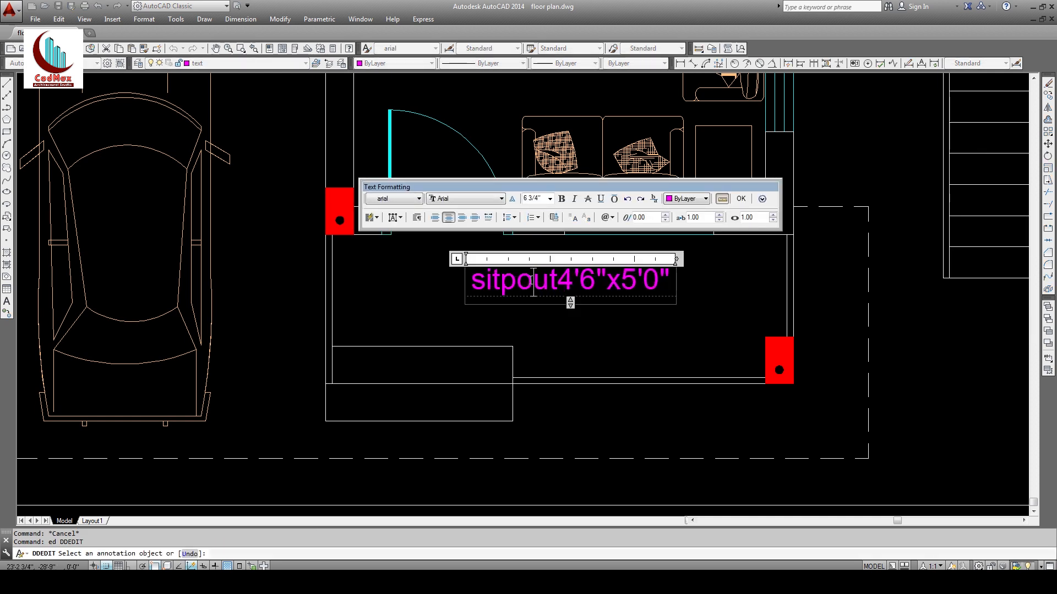
key(Left)
key(BackSpace)
key(Return)
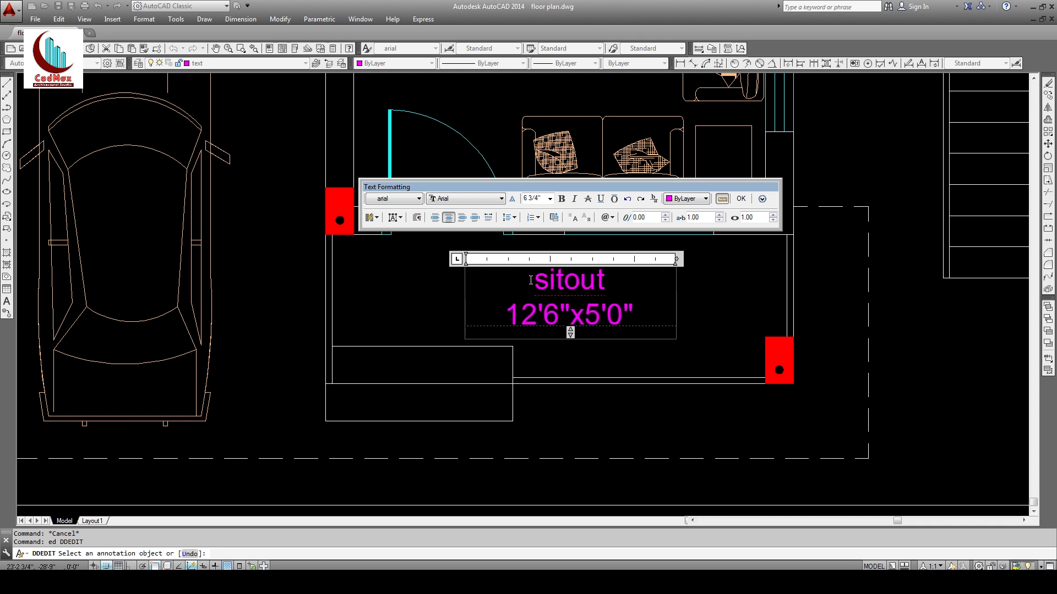
click(595, 379)
click(566, 315)
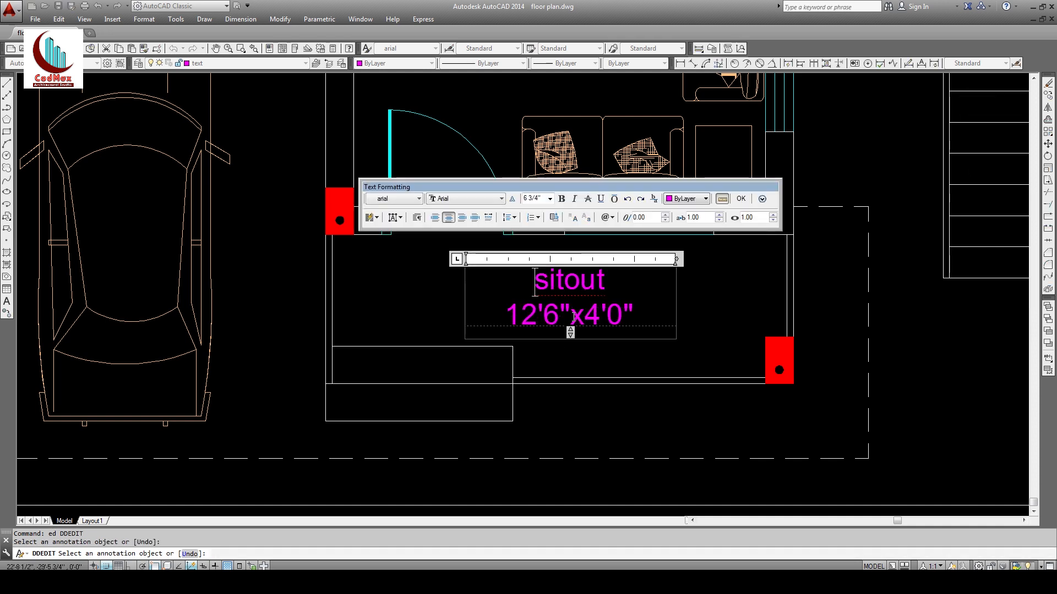
key(Escape)
key(Escape)
Step: Add spaces so the sitout size reads 12'6" x 4'0"
click(590, 317)
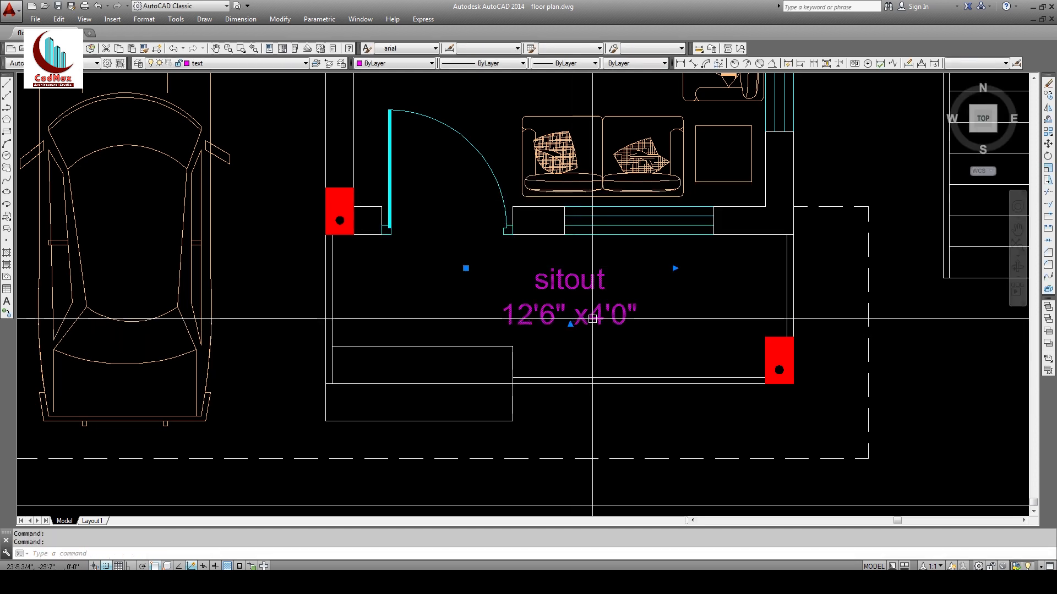
double_click(592, 316)
click(581, 393)
key(space)
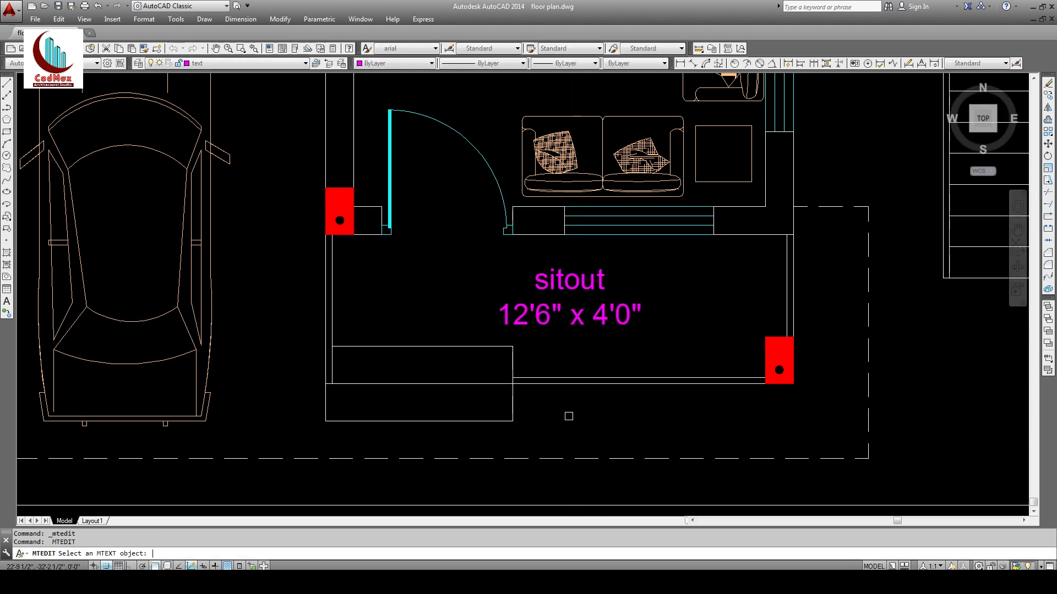
key(space)
key(Escape)
Step: Copy the sitout label beside the car in the carporch
text(z)
key(space)
key(space)
drag(624, 275, 634, 310)
middle_drag(634, 310, 635, 396)
key(Escape)
key(Escape)
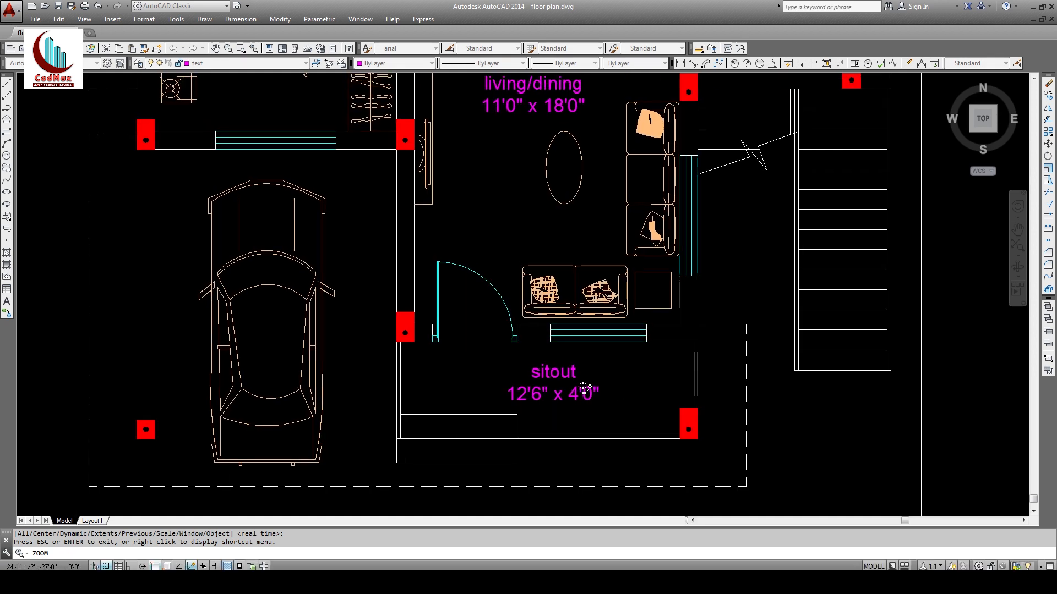
text(co)
key(space)
click(578, 389)
key(space)
click(622, 400)
click(219, 350)
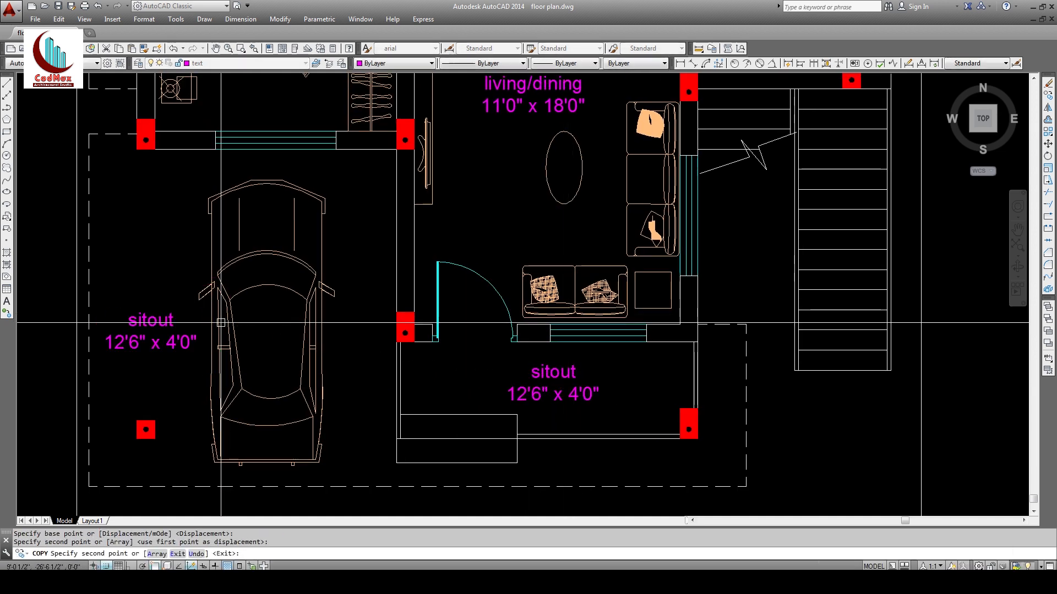
key(Escape)
Step: Rename the copied label to 'carporch'
text(ed)
key(space)
click(158, 322)
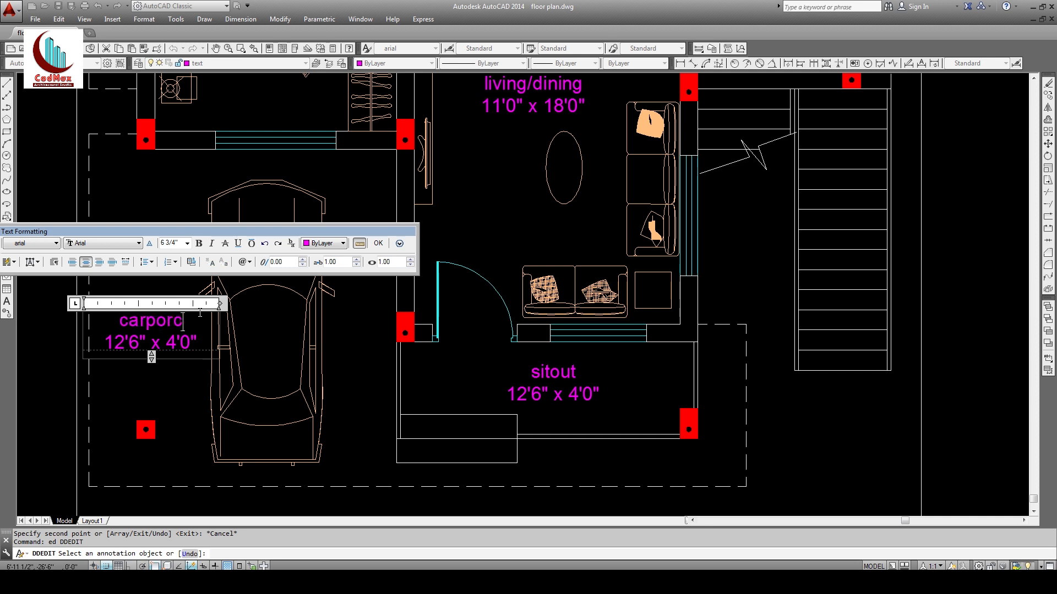
click(165, 401)
key(Escape)
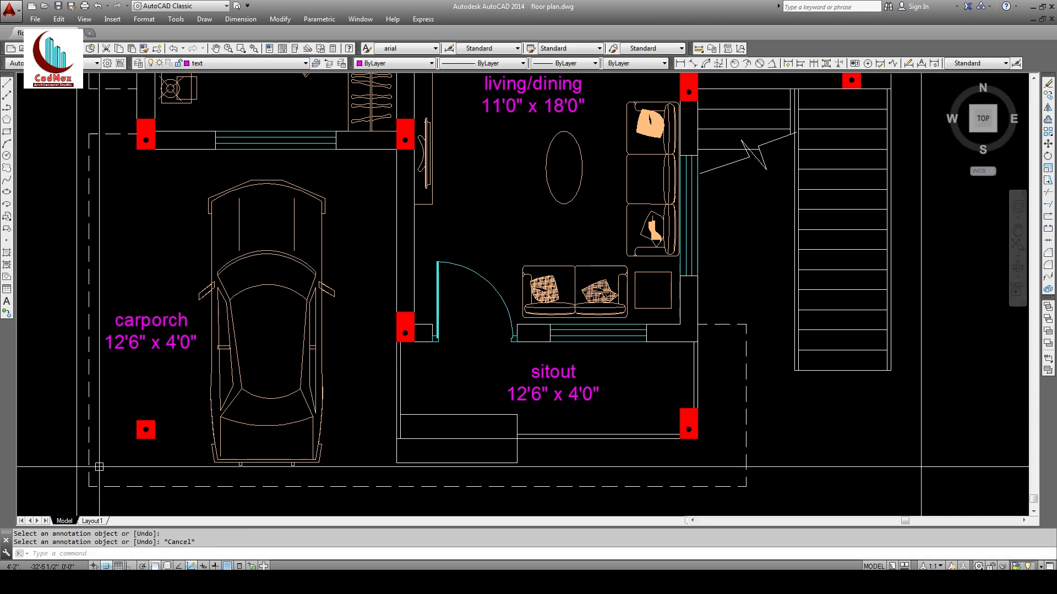
Step: Measure the carporch between the lower-left and upper column corners
text(d)
key(space)
click(137, 439)
click(396, 148)
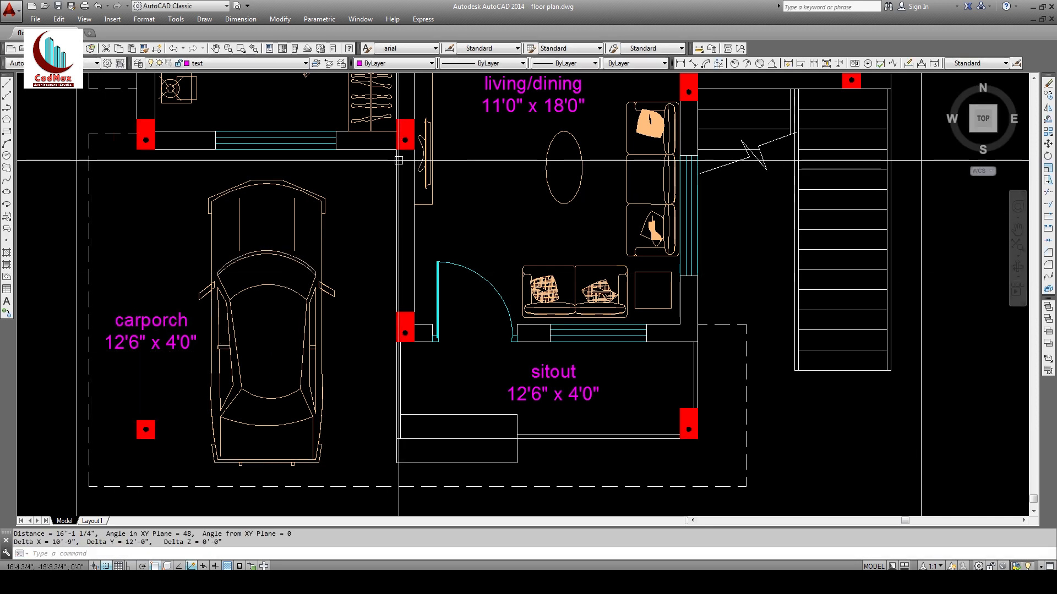
Step: Set the carporch label's size to 10'9" x 12'0"
text(ed)
key(space)
click(121, 342)
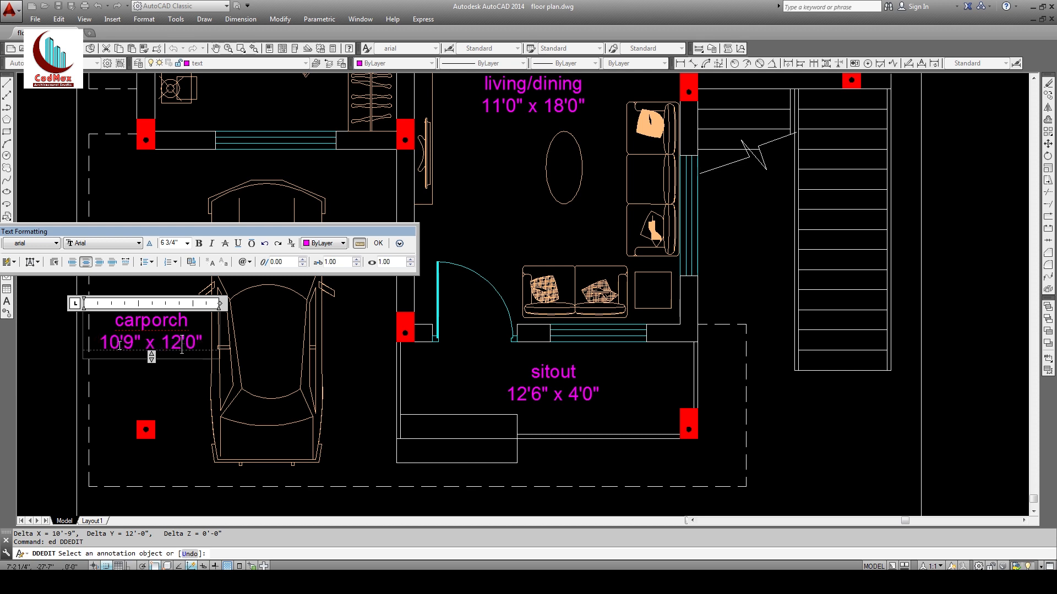
click(108, 387)
middle_drag(812, 424, 725, 477)
key(Escape)
key(Escape)
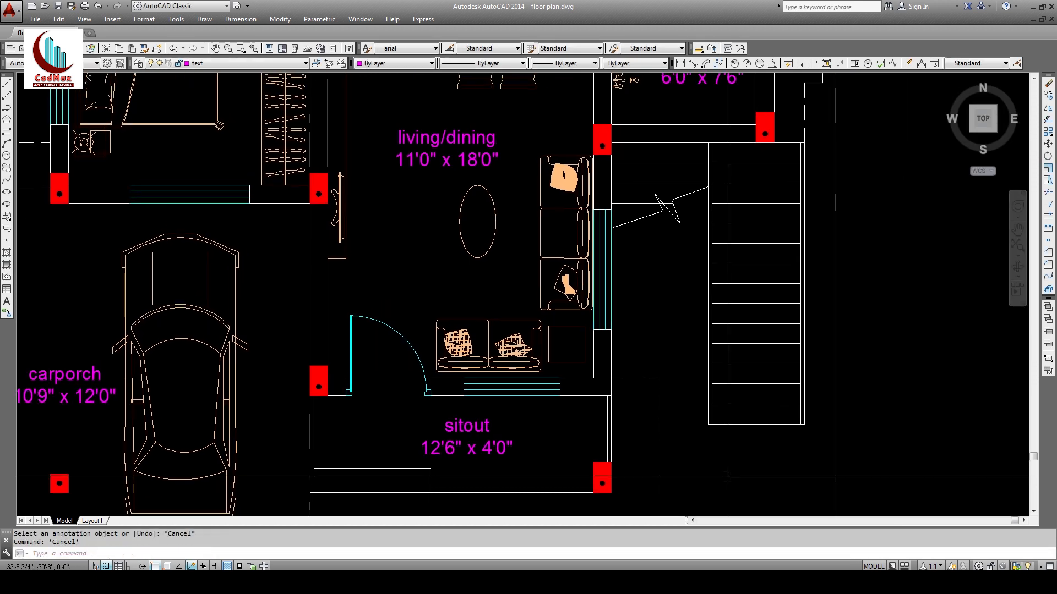
text(l)
key(space)
Step: Draw a centre line with an arrowhead up the staircase
click(755, 425)
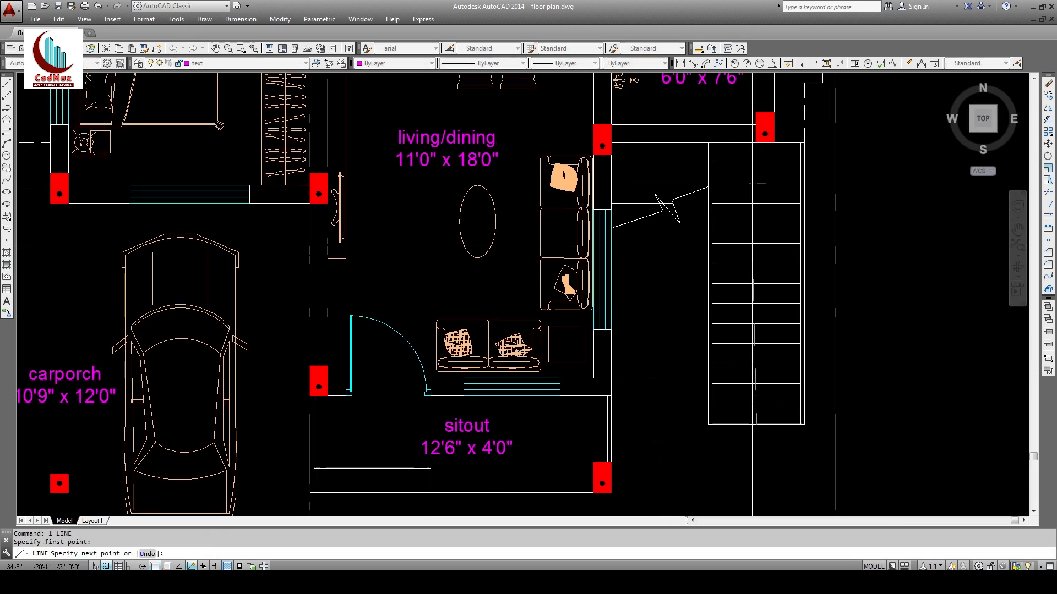
click(760, 187)
key(Escape)
key(Escape)
key(space)
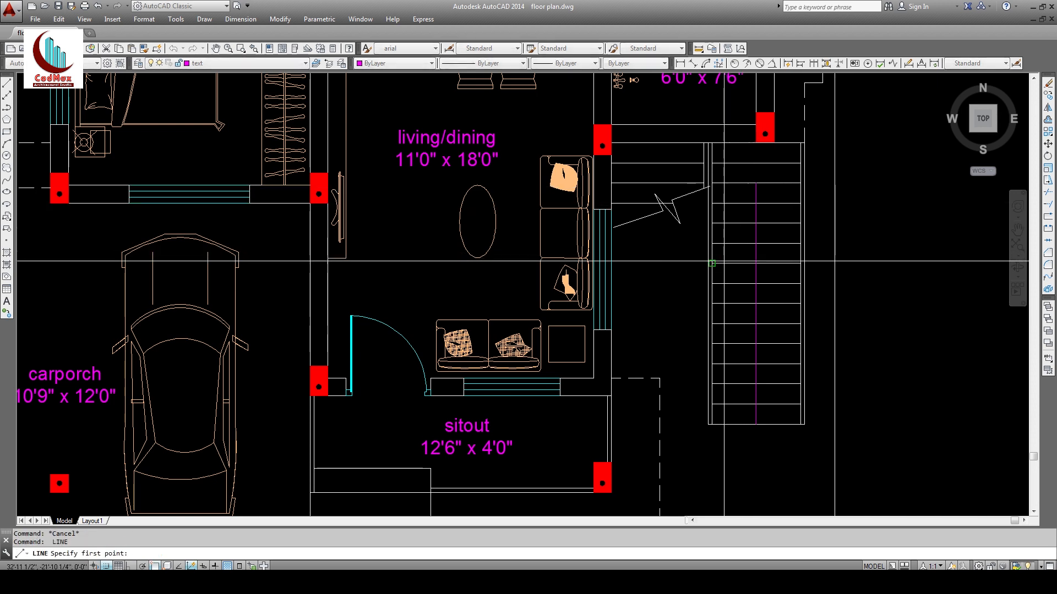
click(712, 262)
click(756, 185)
click(800, 263)
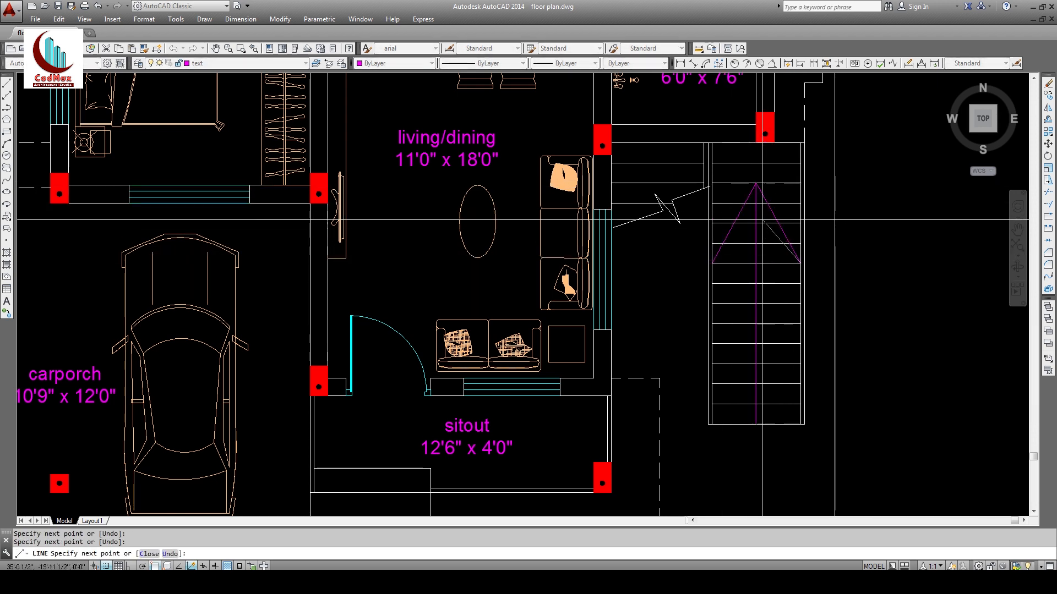
click(756, 205)
key(Escape)
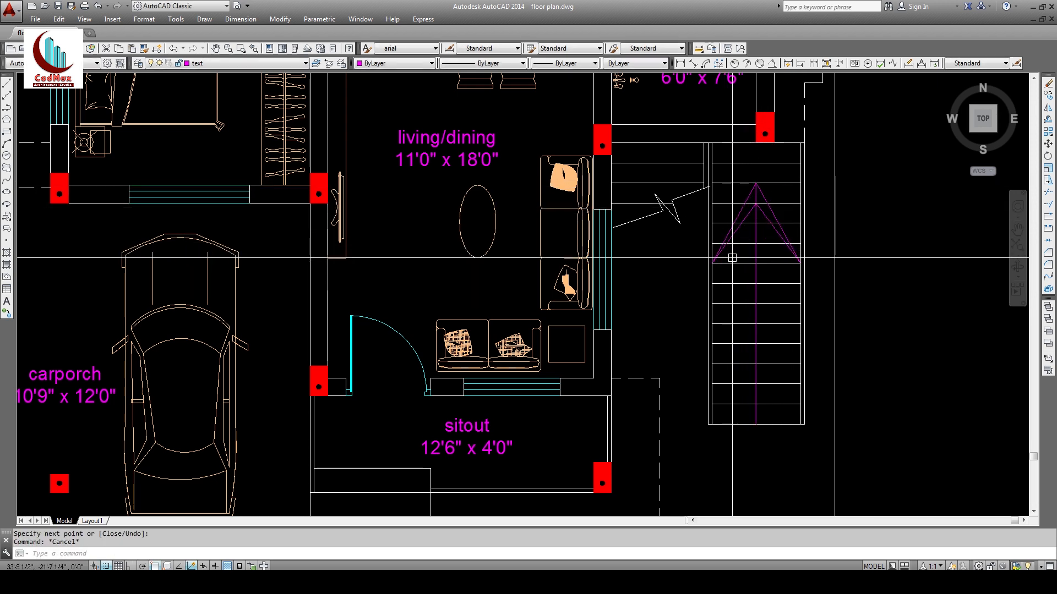
Step: Copy the sitout label below the staircase
text(co)
key(space)
click(456, 428)
key(space)
click(475, 450)
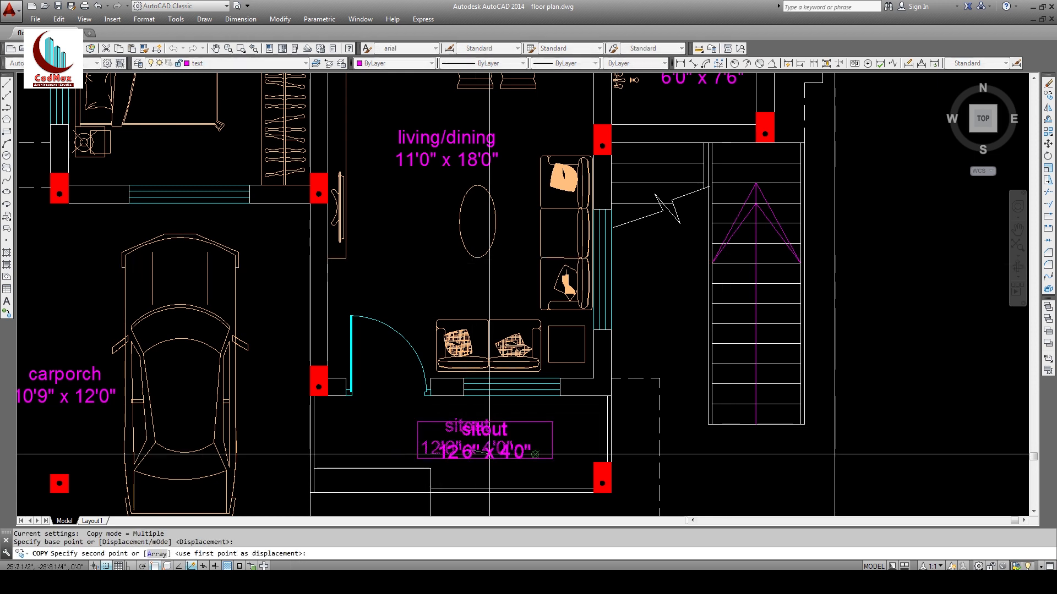
click(767, 457)
key(Escape)
Step: Change the copied label to 'up' and begin moving it
text(ed)
key(space)
click(763, 454)
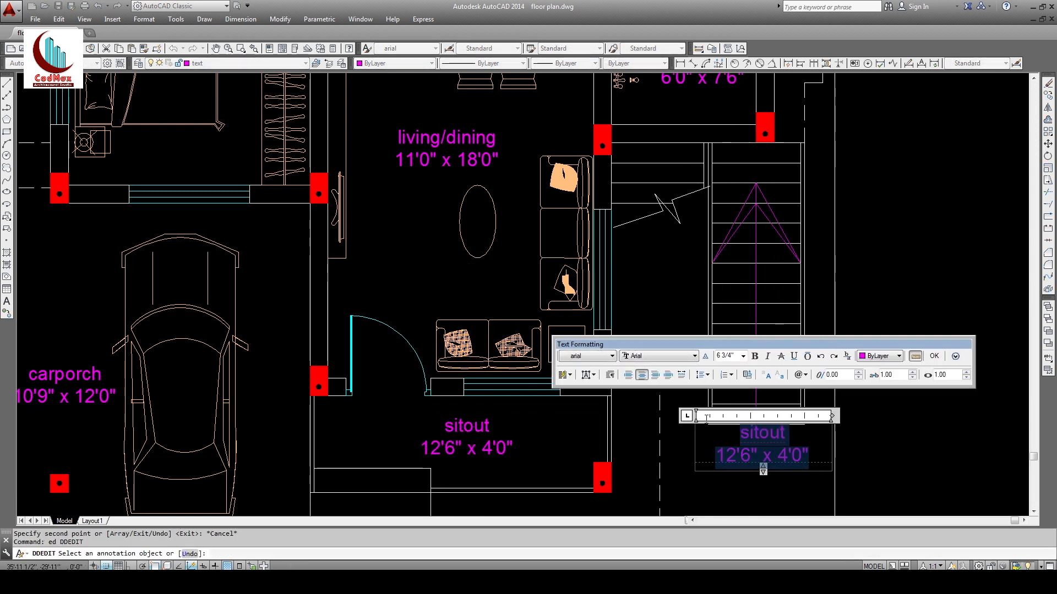
text(up)
click(715, 473)
key(Escape)
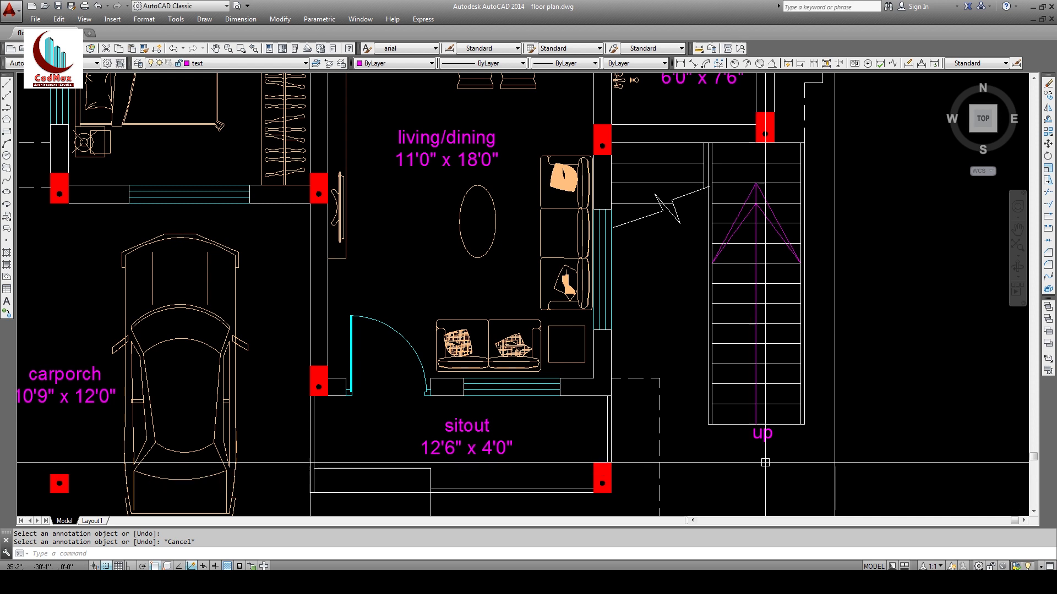
text(m)
key(space)
click(769, 440)
key(space)
click(770, 462)
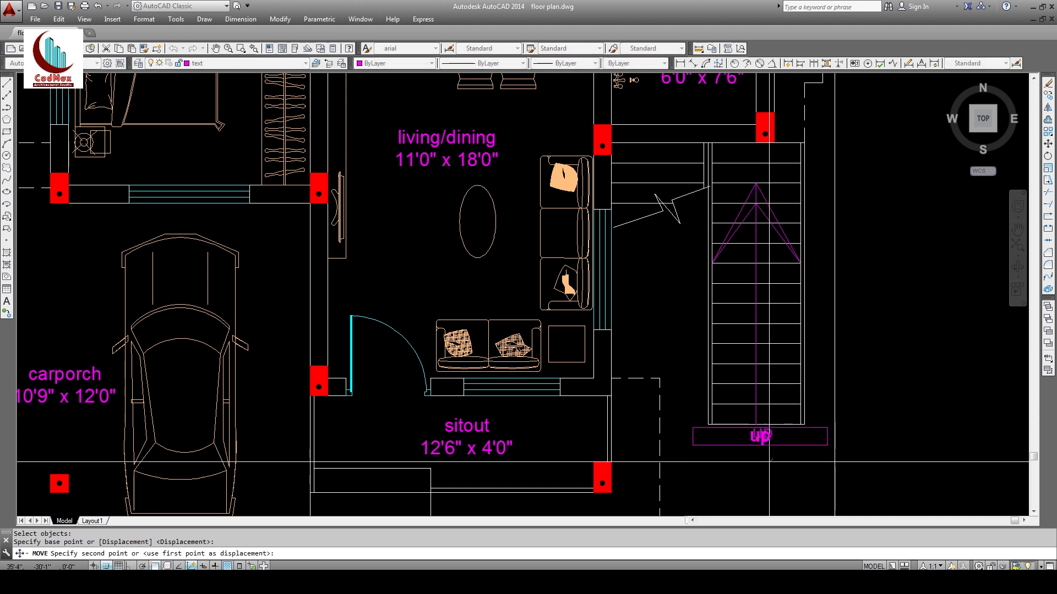
Step: Drop the up label below the stairs, then copy it beneath the front sitout
click(768, 462)
middle_drag(747, 440, 763, 278)
text(co)
key(space)
click(774, 276)
key(space)
click(783, 293)
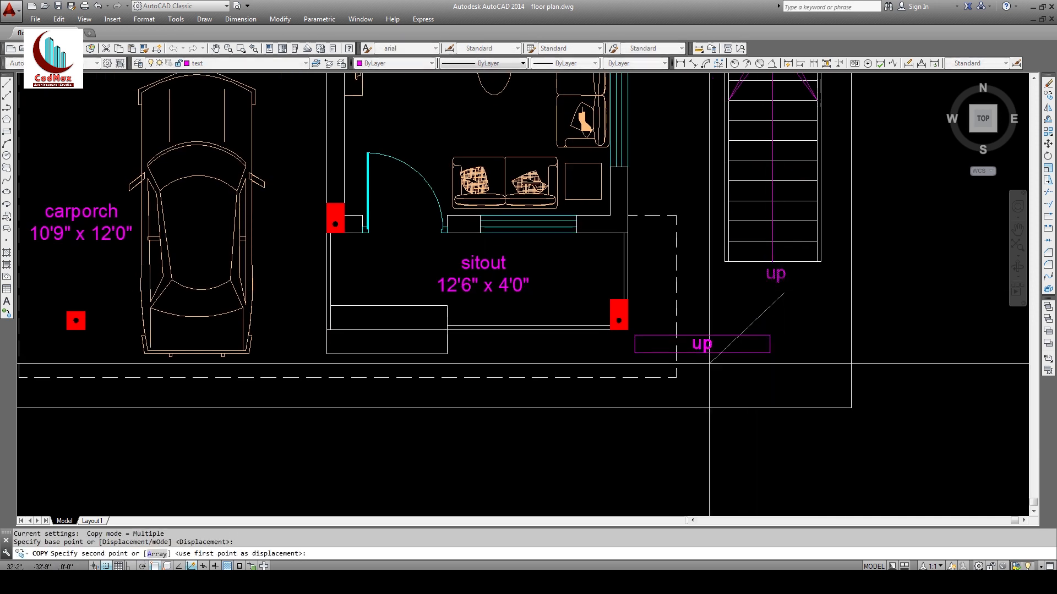
click(388, 454)
key(Escape)
Step: Change the copied label's text to 'ROAD'
text(ed)
key(space)
click(381, 434)
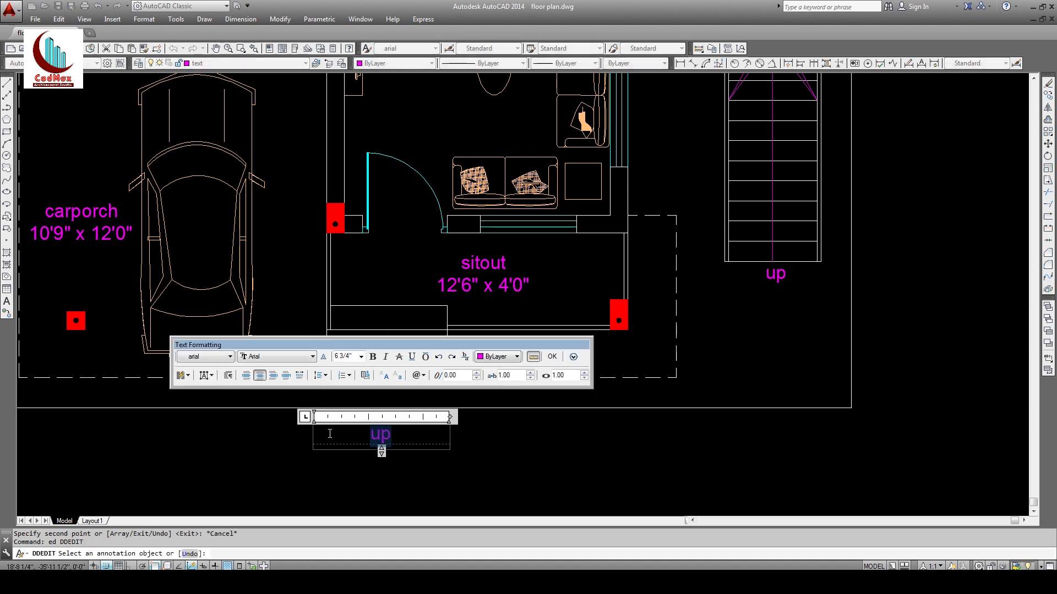
text(ROAD)
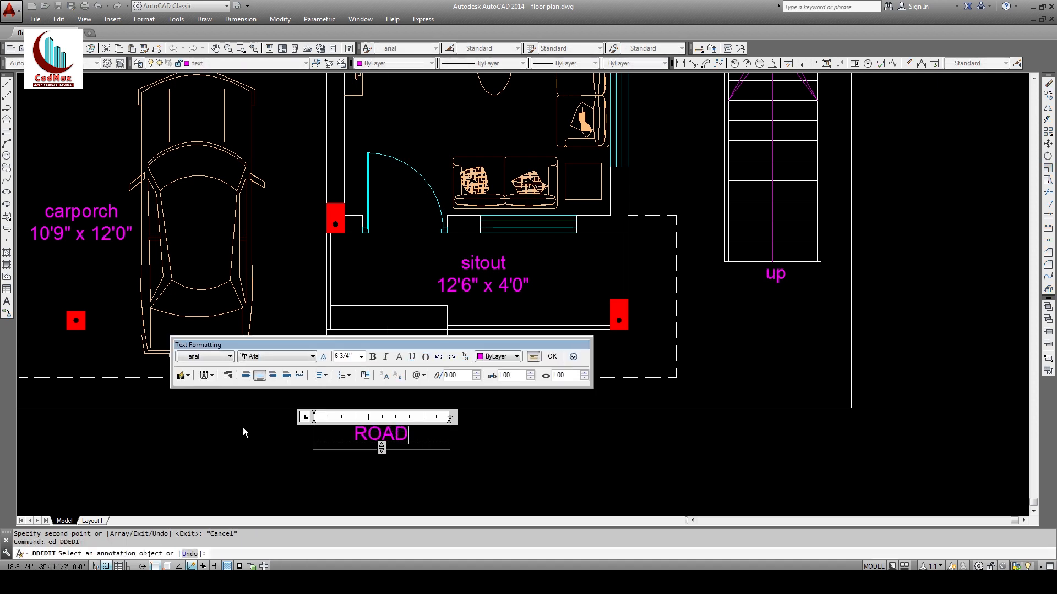
click(482, 486)
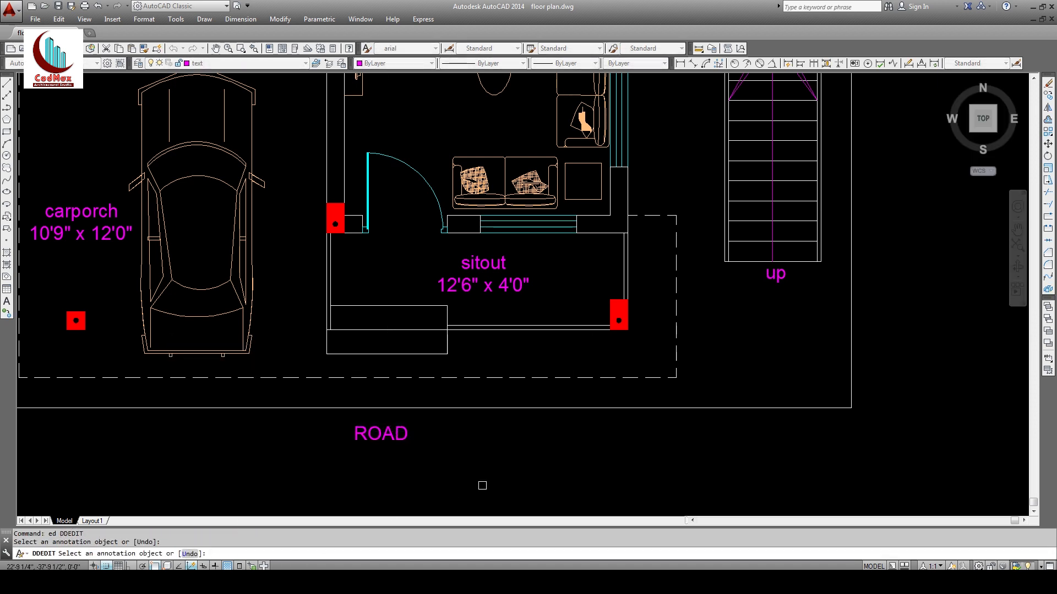
Step: Respace the label as 'R O A D' to match the reference PDF, then zoom out
key(alt+Tab)
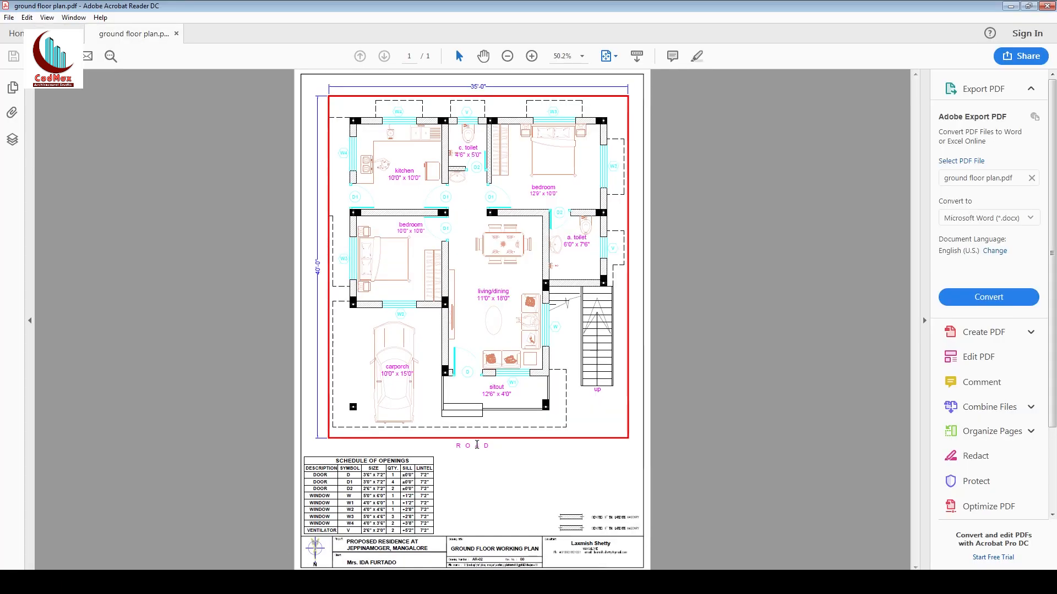
key(alt+Tab)
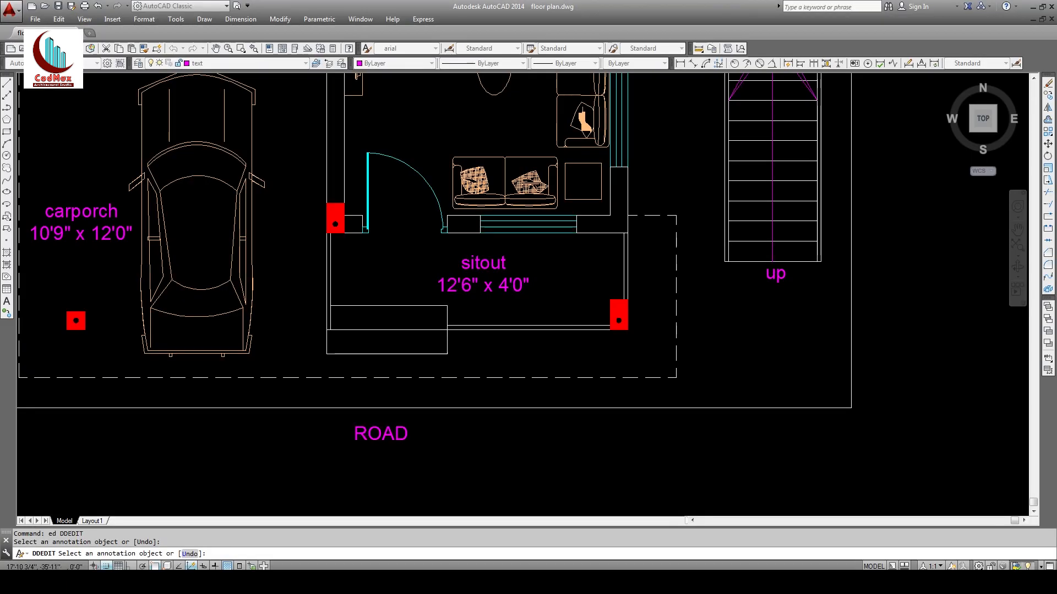
click(367, 435)
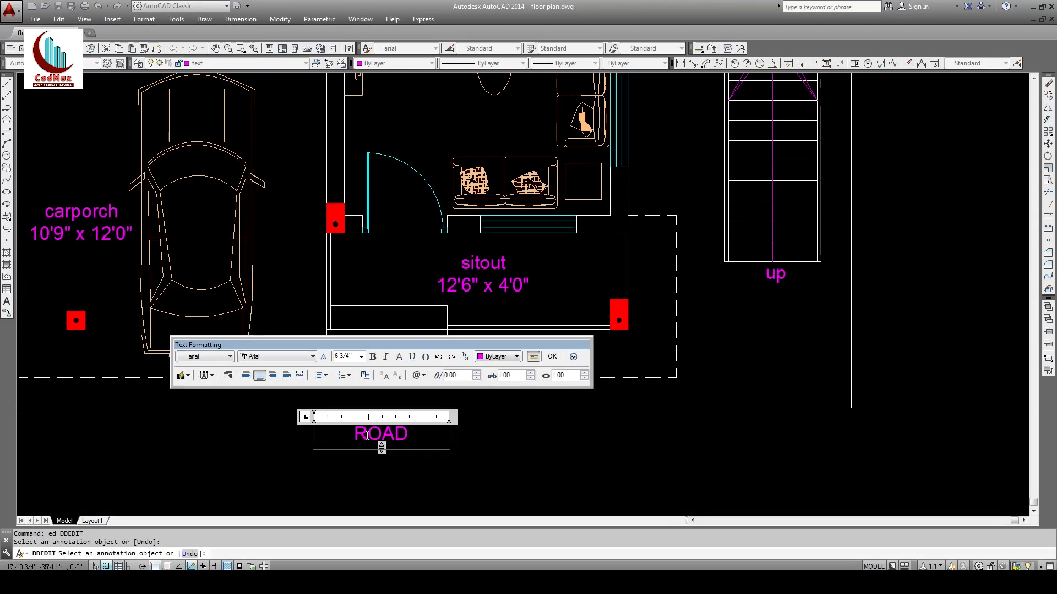
click(409, 467)
key(space)
text(z)
key(space)
key(space)
drag(537, 171, 571, 367)
middle_drag(572, 320, 555, 420)
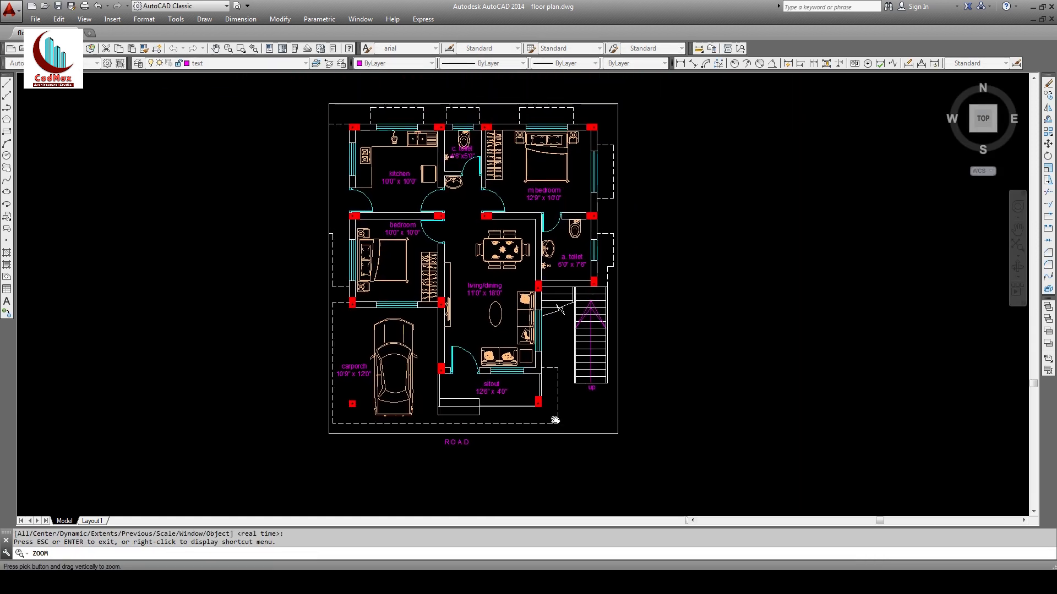
Step: Compare the plan against the reference PDF and clear the selection
key(Escape)
key(alt+Tab)
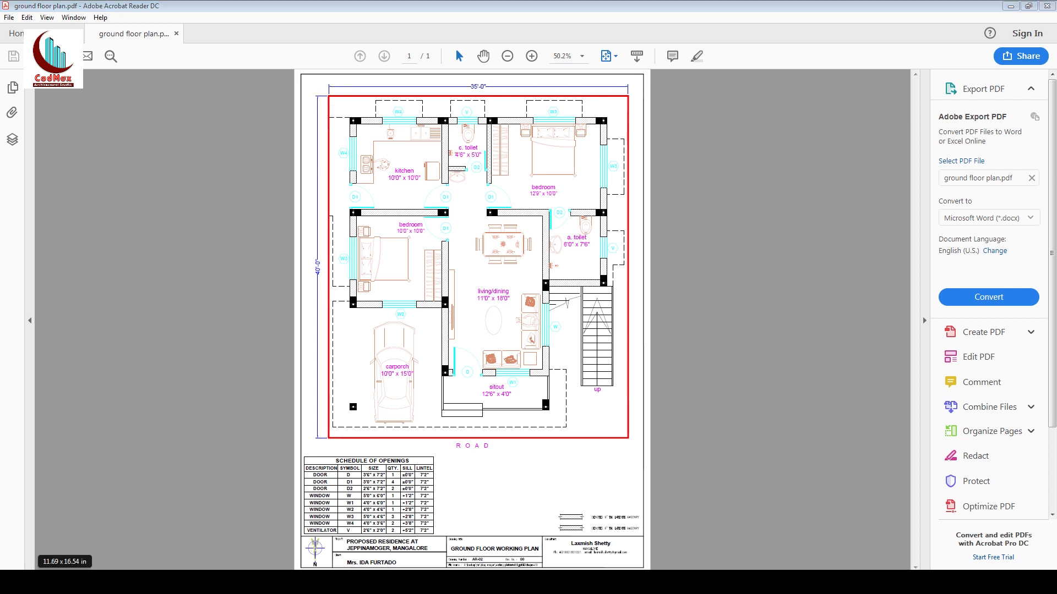
key(alt+Tab)
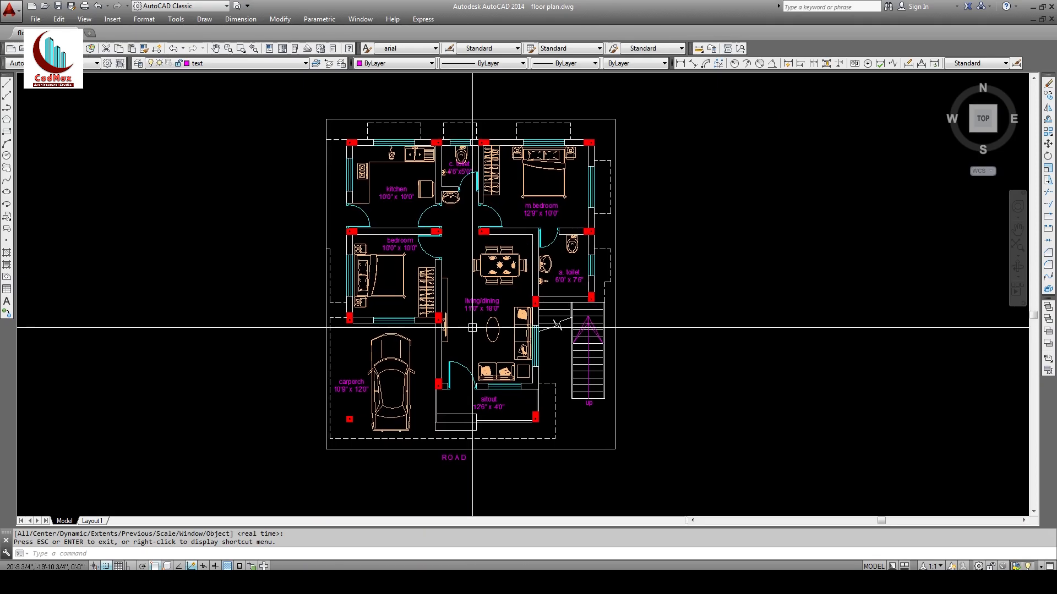
key(Escape)
key(Escape)
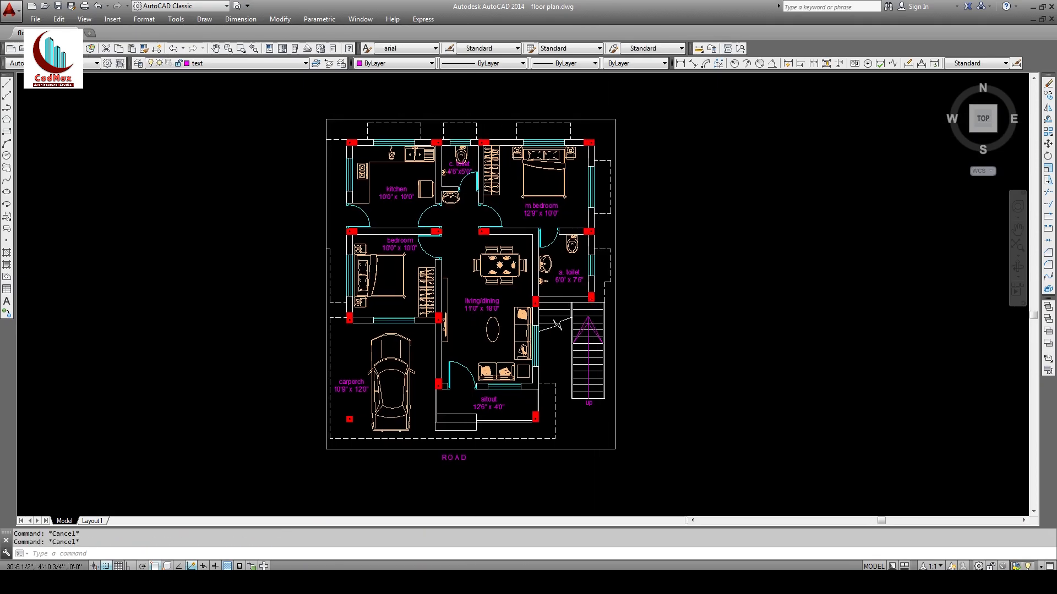
key(Escape)
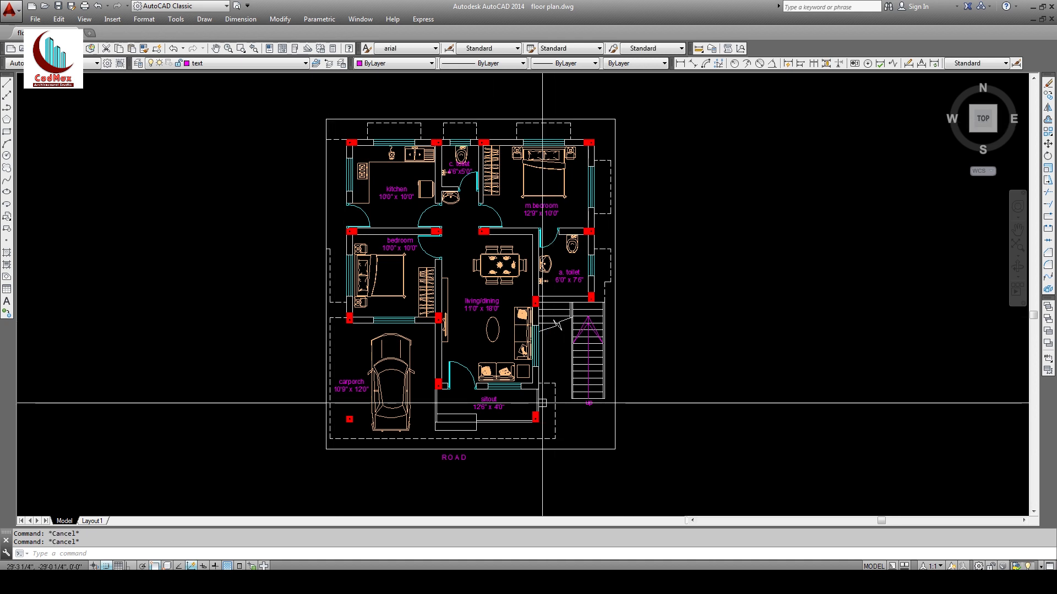
Step: Convert the outer boundary to a polyline with PE and join the remaining boundary lines
text(PE)
key(Return)
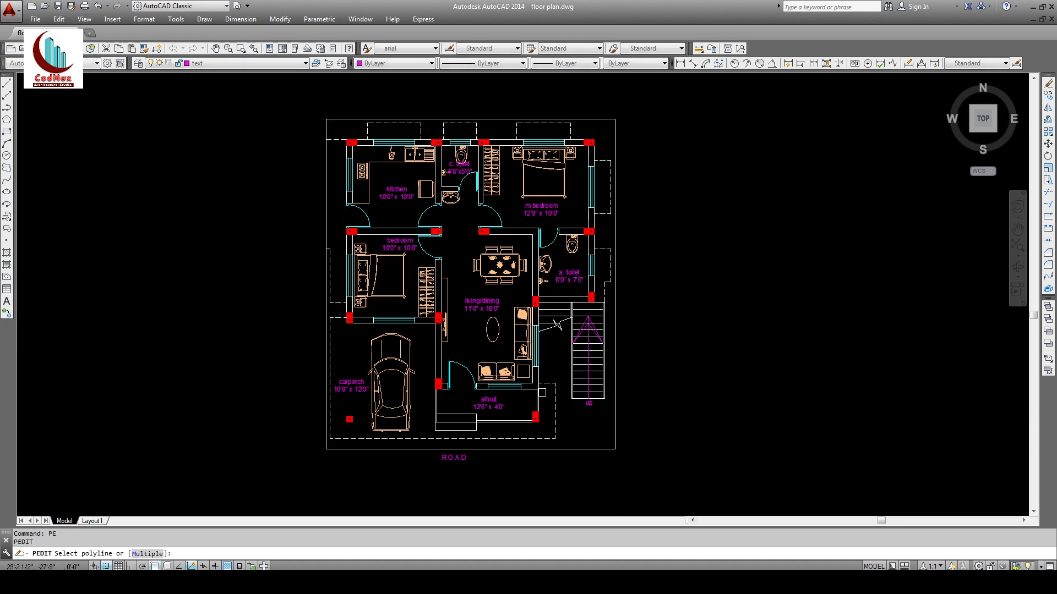
click(591, 119)
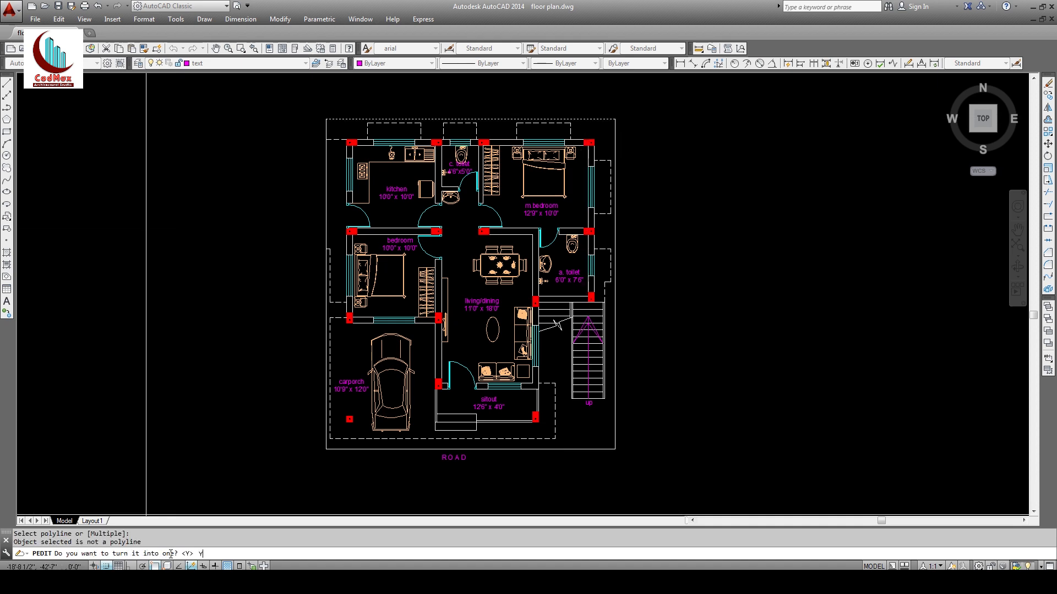
key(Return)
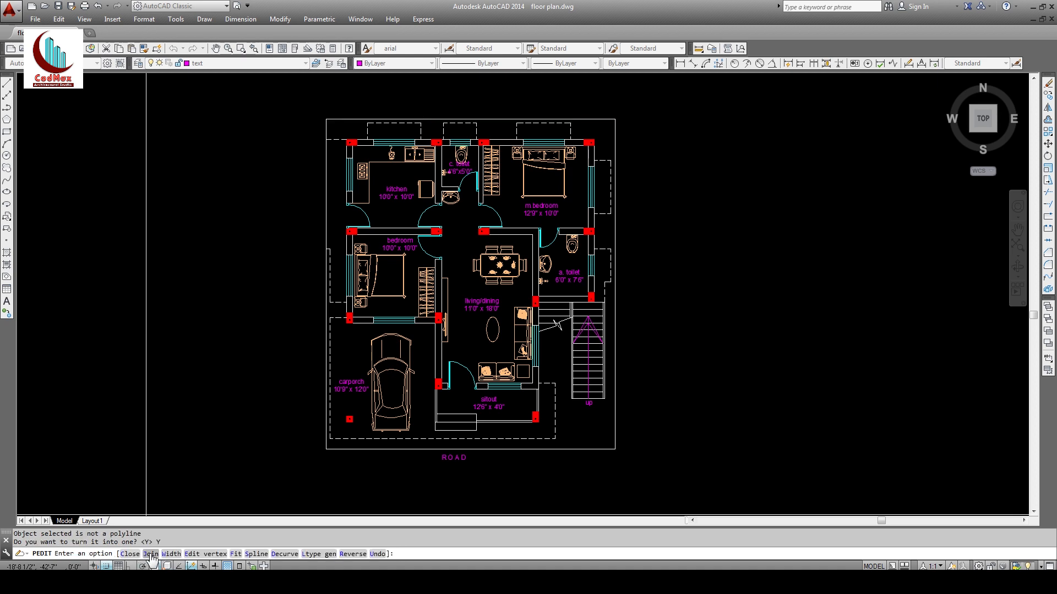
key(Return)
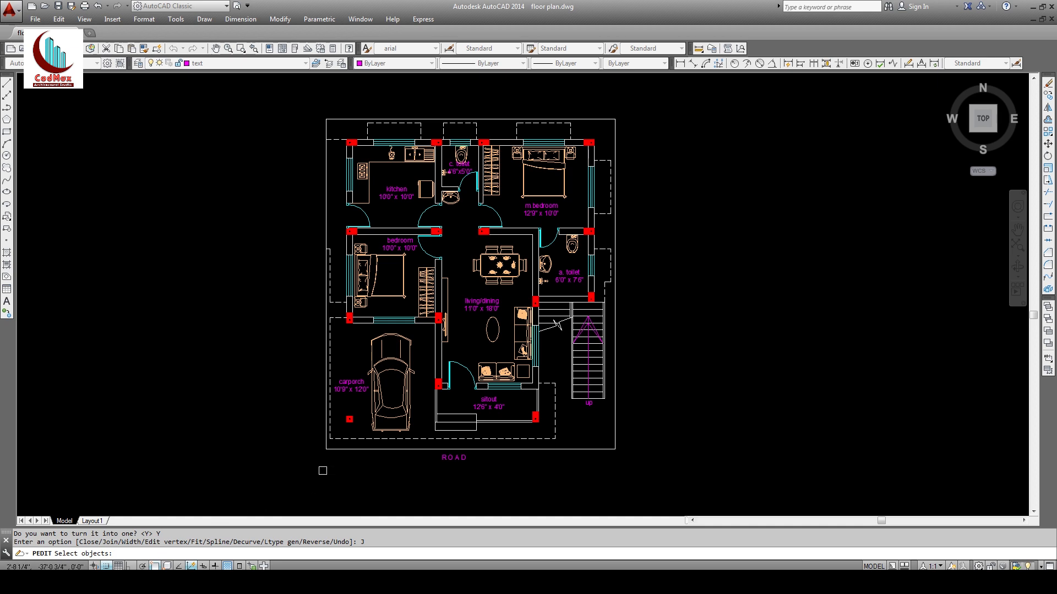
click(334, 448)
click(335, 448)
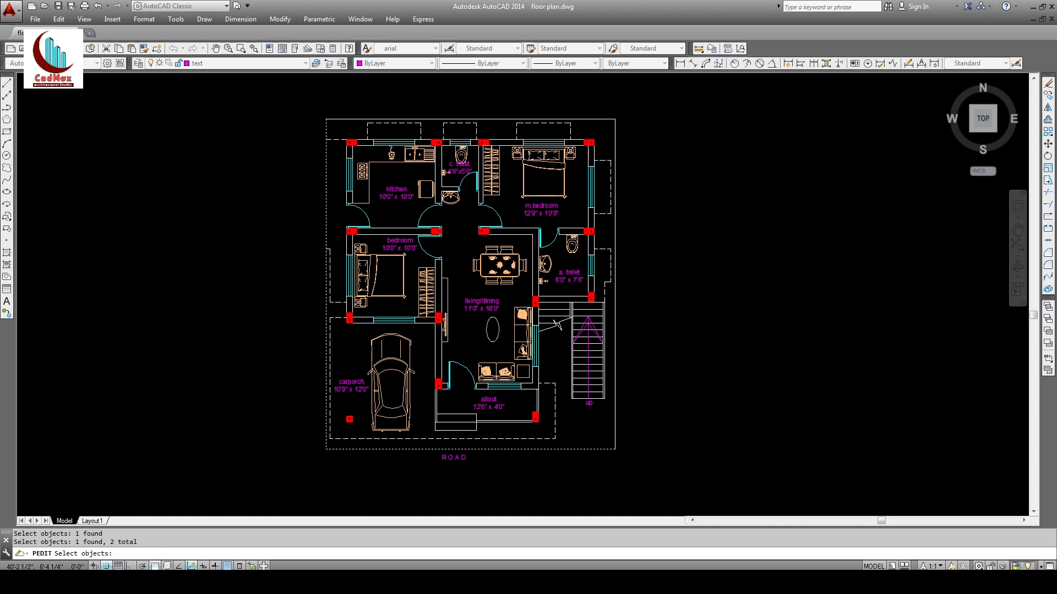
click(635, 111)
click(607, 131)
key(Return)
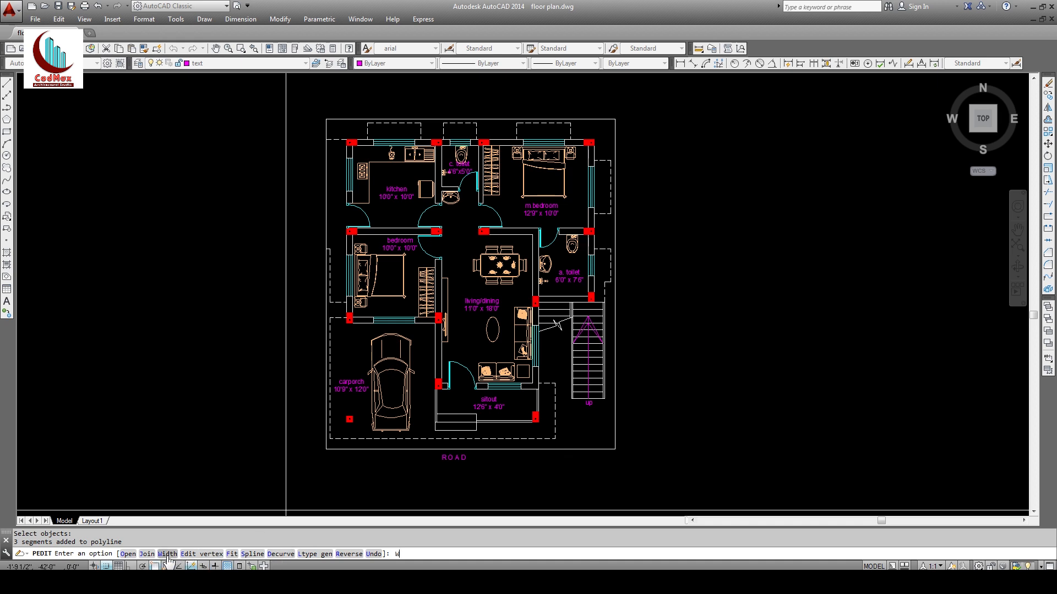
Step: Set the boundary polyline width to 1 and zoom into the plan's top-left corner
key(Return)
text(1)
key(Return)
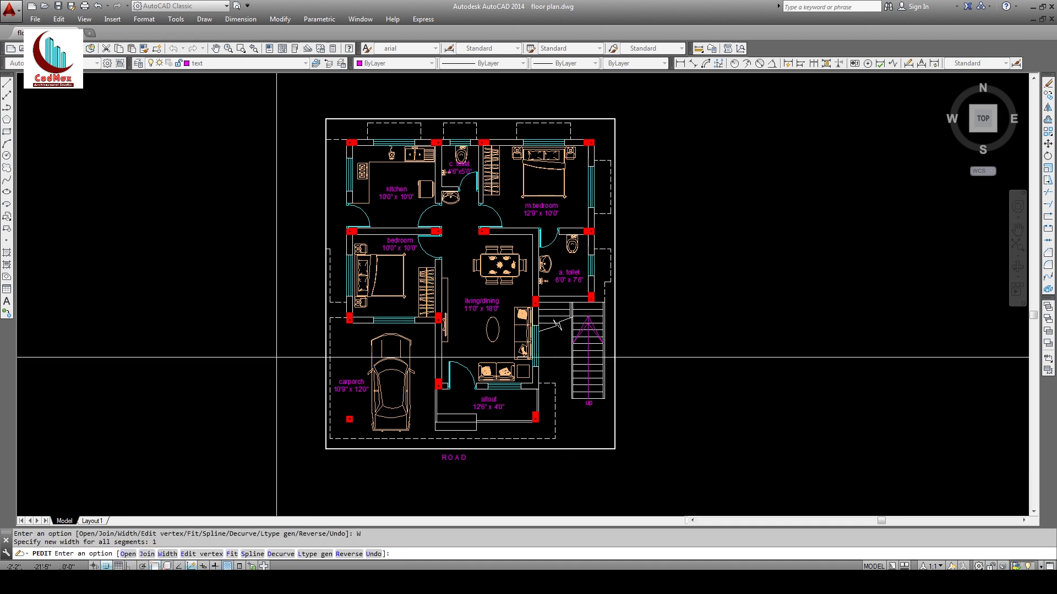
key(Escape)
text(z)
key(Return)
click(316, 105)
click(375, 148)
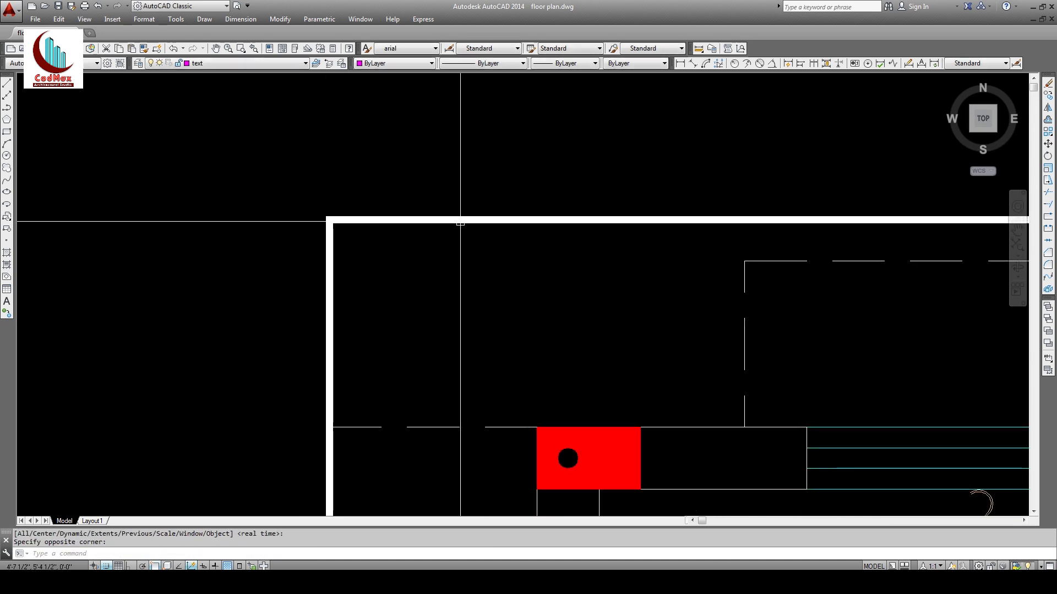
Step: Select the thick boundary wall and check the layer list without changing layer
click(460, 220)
click(220, 64)
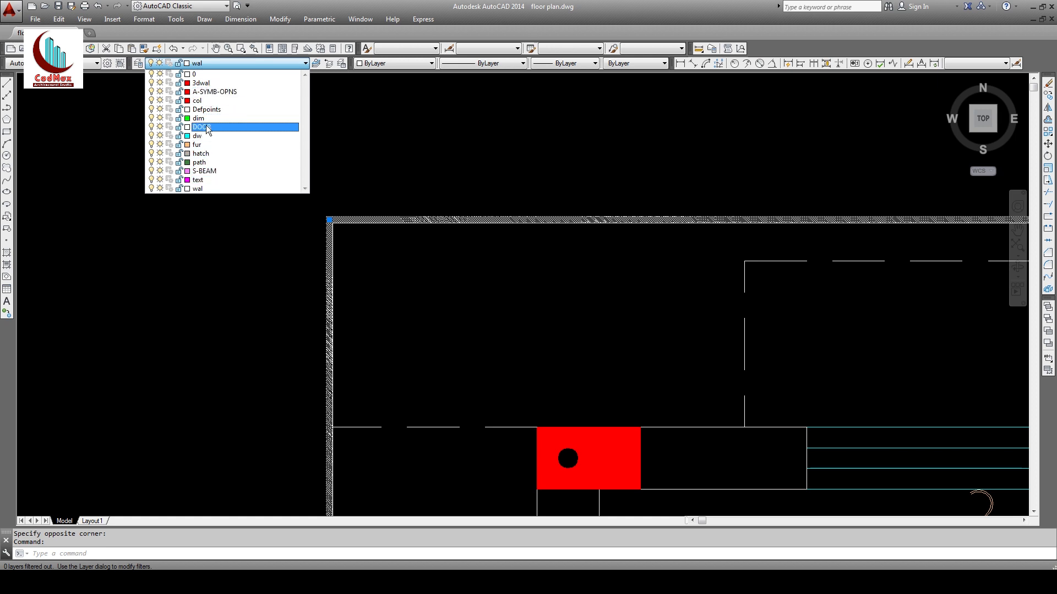
click(140, 78)
Step: Create a layer named 'site' with colour index 1 (red), then reselect the boundary wall
click(138, 64)
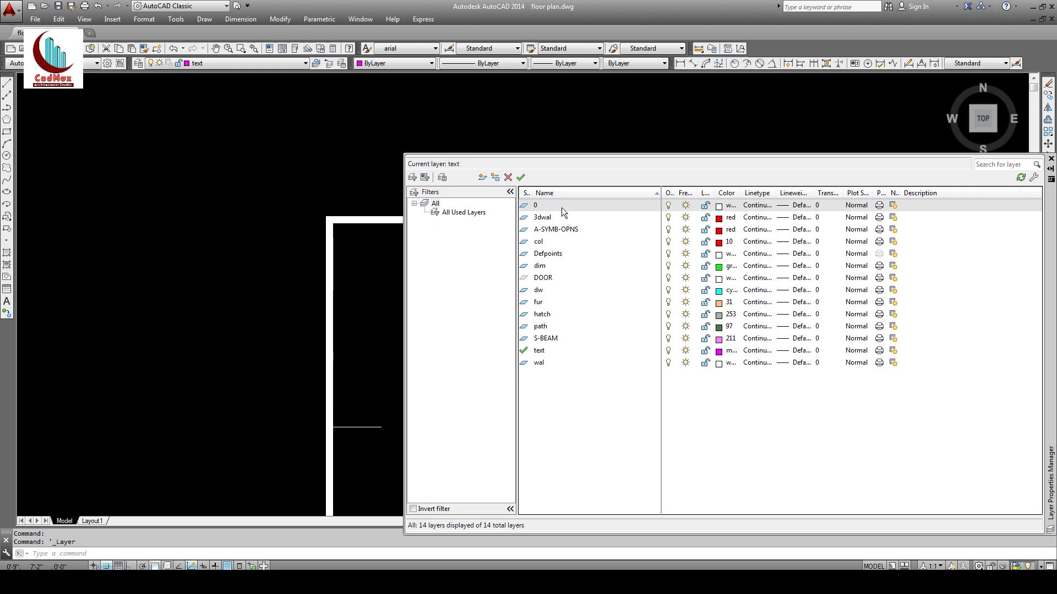
click(484, 179)
text(sit)
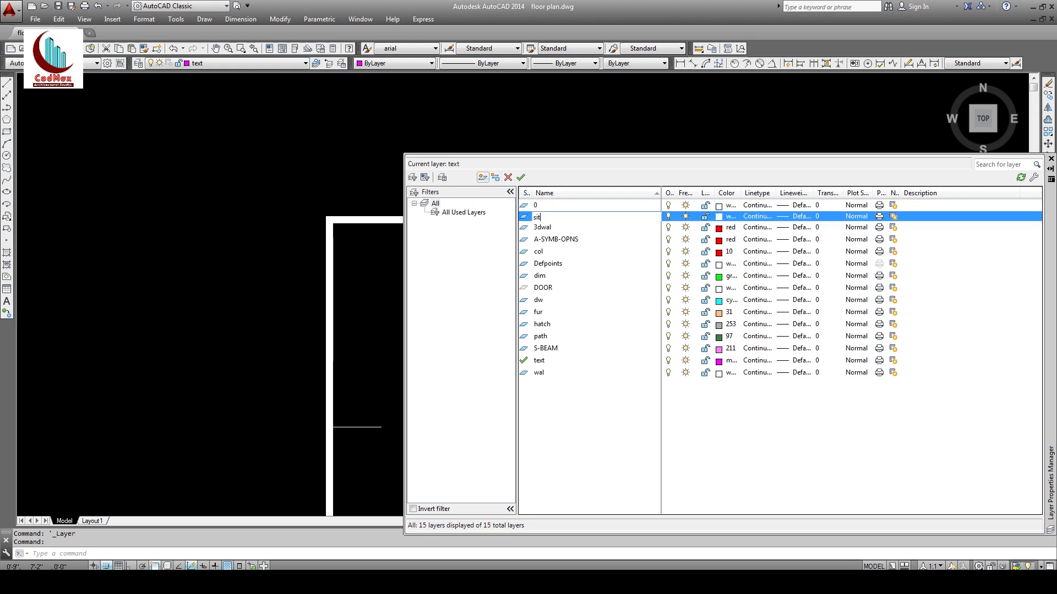
text(e)
key(Return)
click(719, 216)
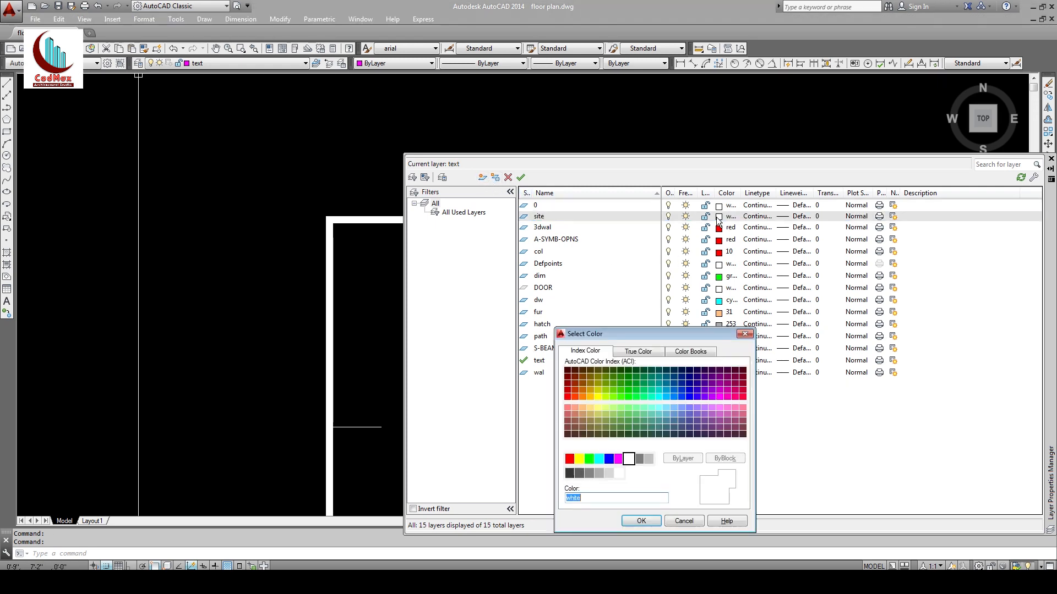
text(1)
click(640, 521)
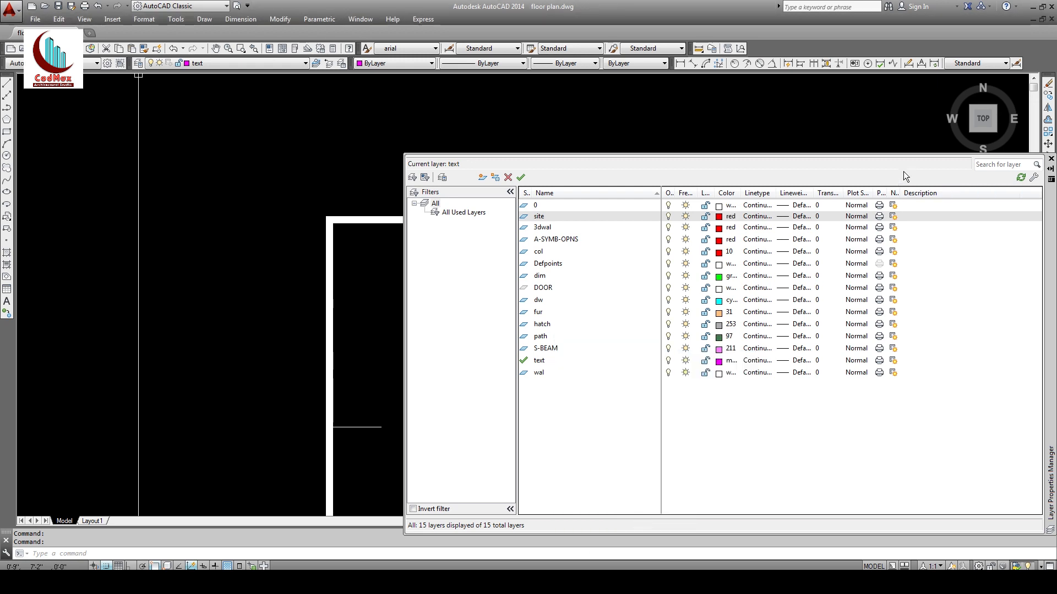
click(1051, 159)
click(515, 281)
click(492, 211)
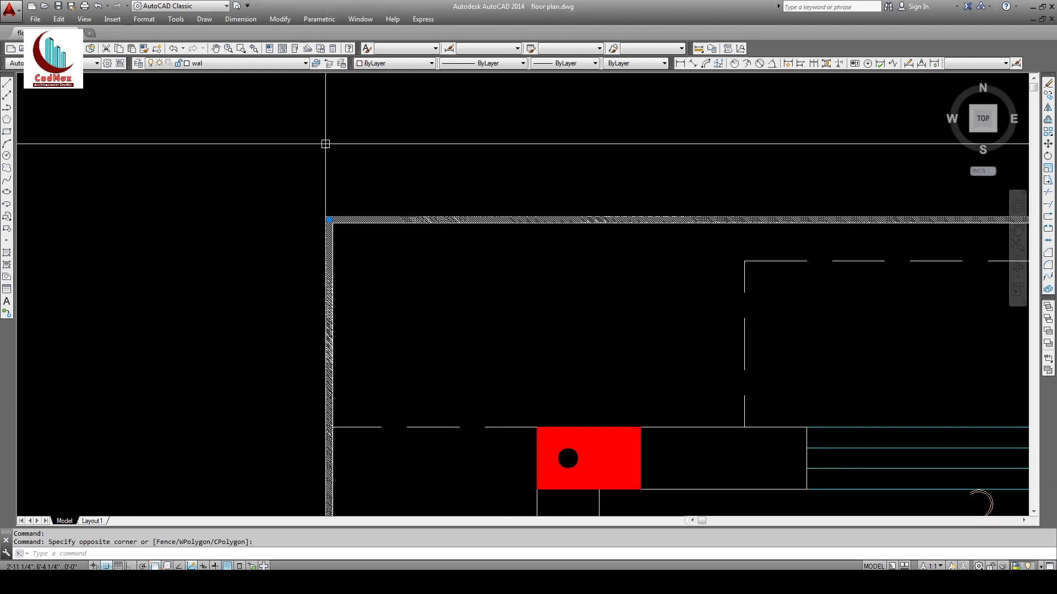
Step: Move the thick boundary wall onto the red site layer
click(257, 63)
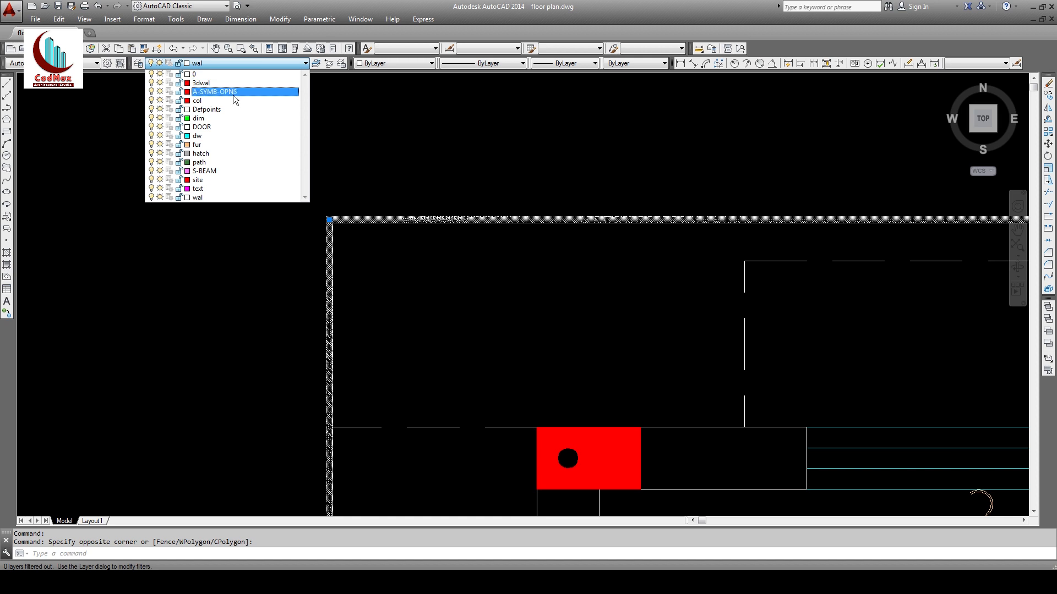
click(198, 180)
key(Escape)
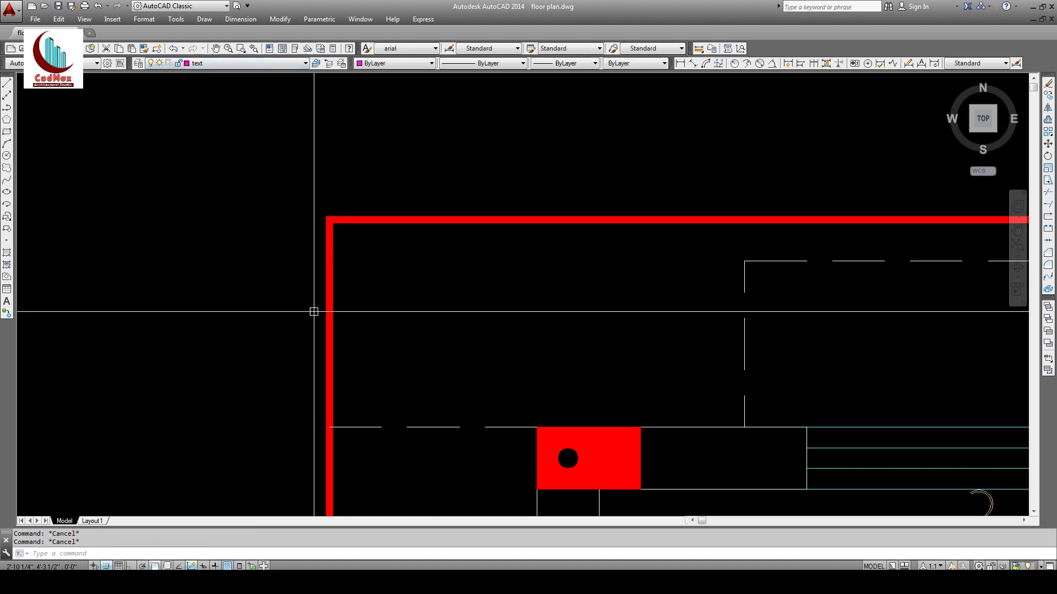
Step: Zoom to fit the whole plan and keep dim as the current layer
text(z)
key(Return)
key(Return)
scroll(512, 284, down, 10)
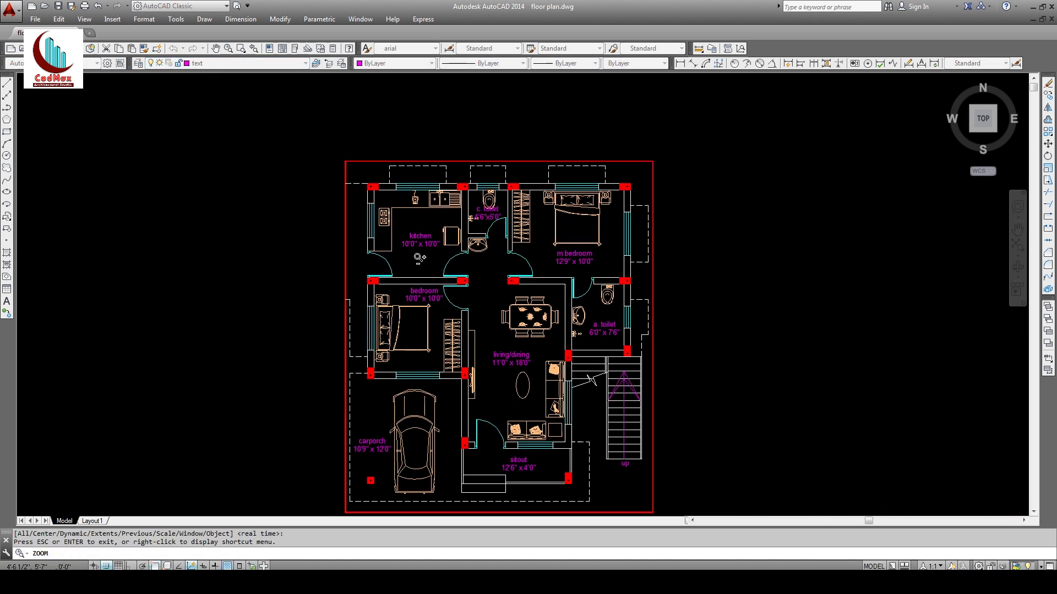
middle_drag(439, 237, 430, 195)
key(Escape)
text(z)
key(Return)
click(340, 126)
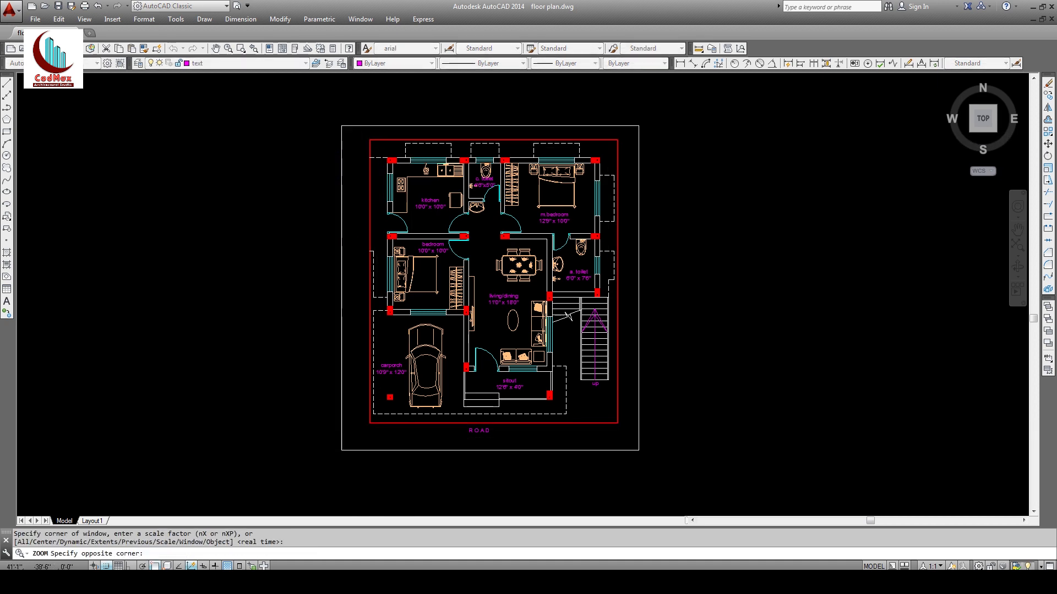
click(645, 452)
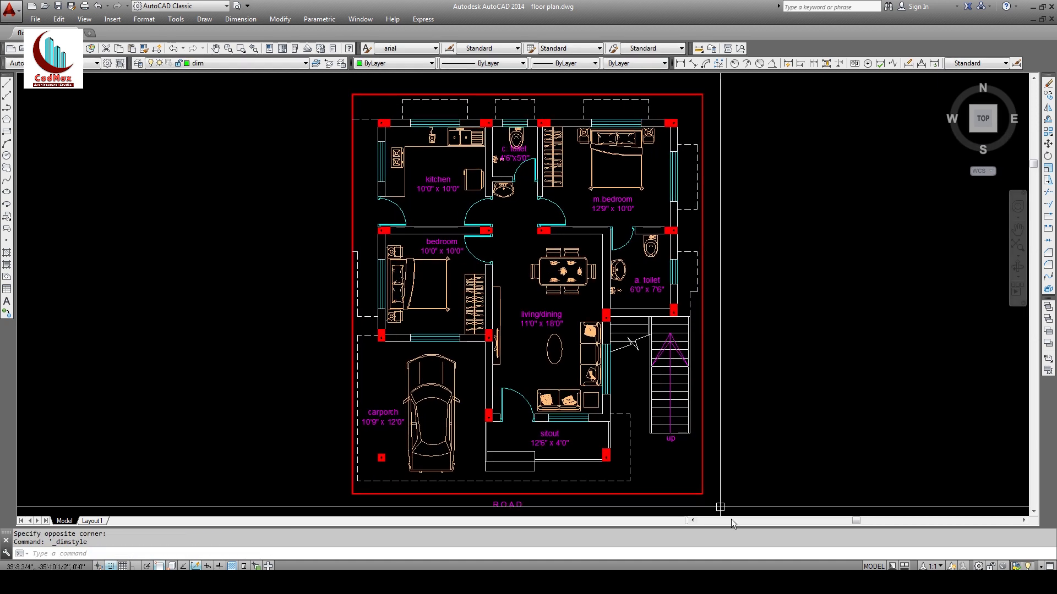
middle_drag(525, 277, 517, 327)
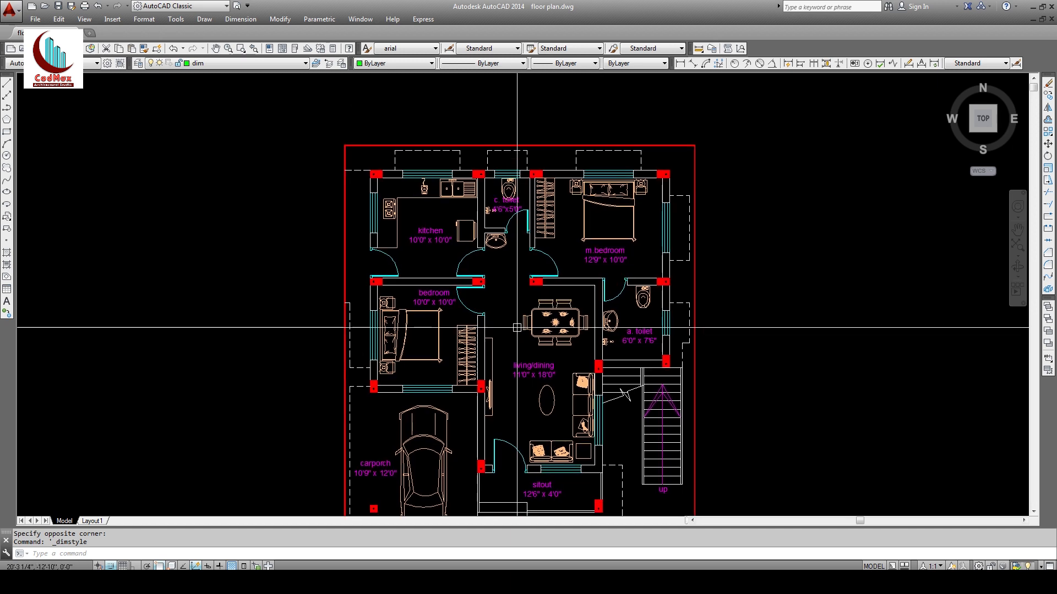
click(217, 65)
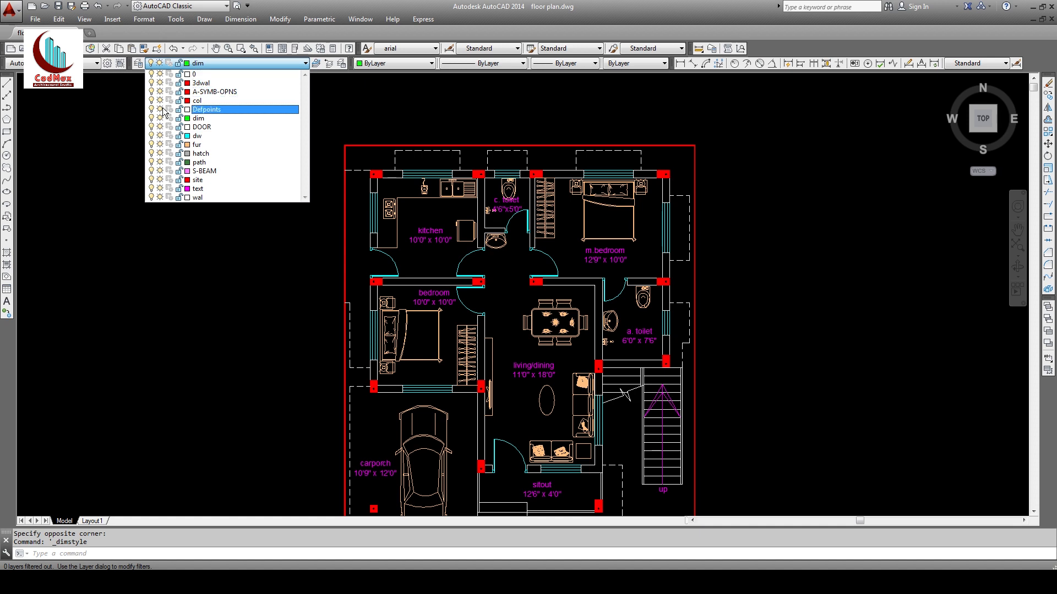
click(199, 119)
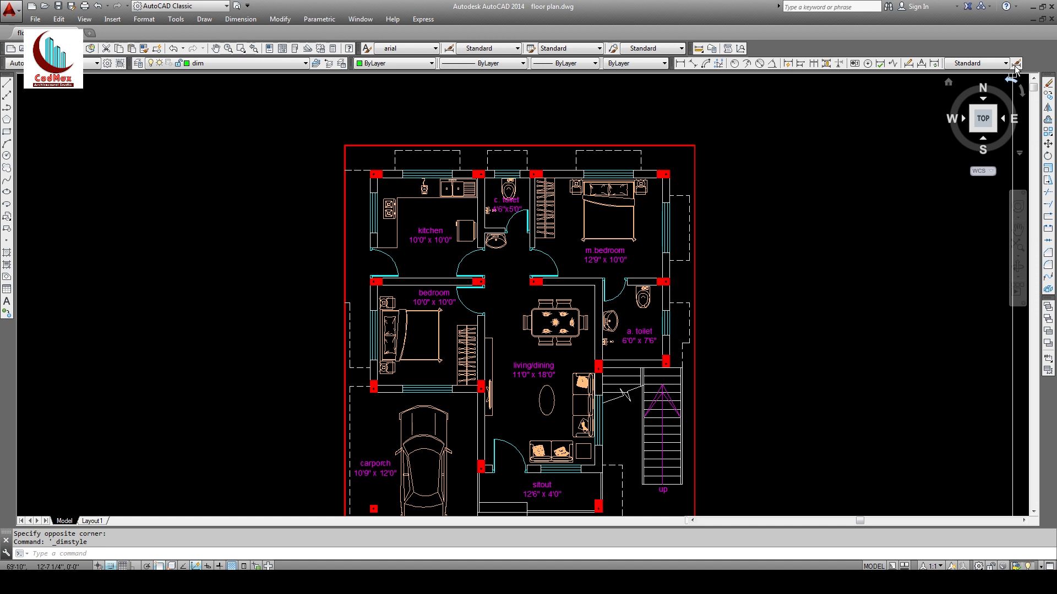
Step: Place a test linear dimension along the plan's top edge, then delete it
click(680, 64)
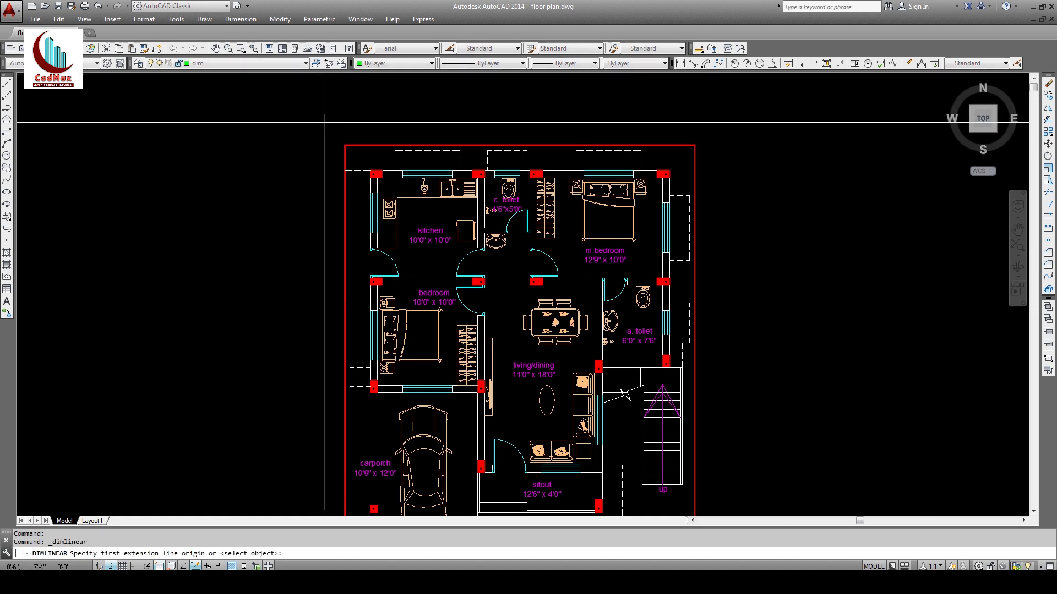
click(345, 146)
click(695, 145)
click(633, 133)
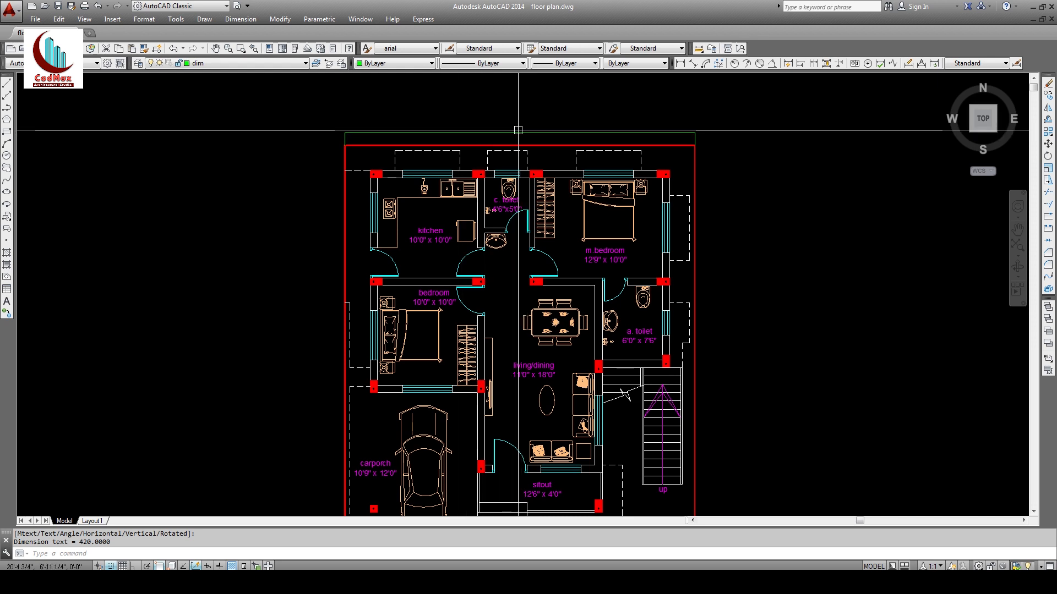
click(519, 133)
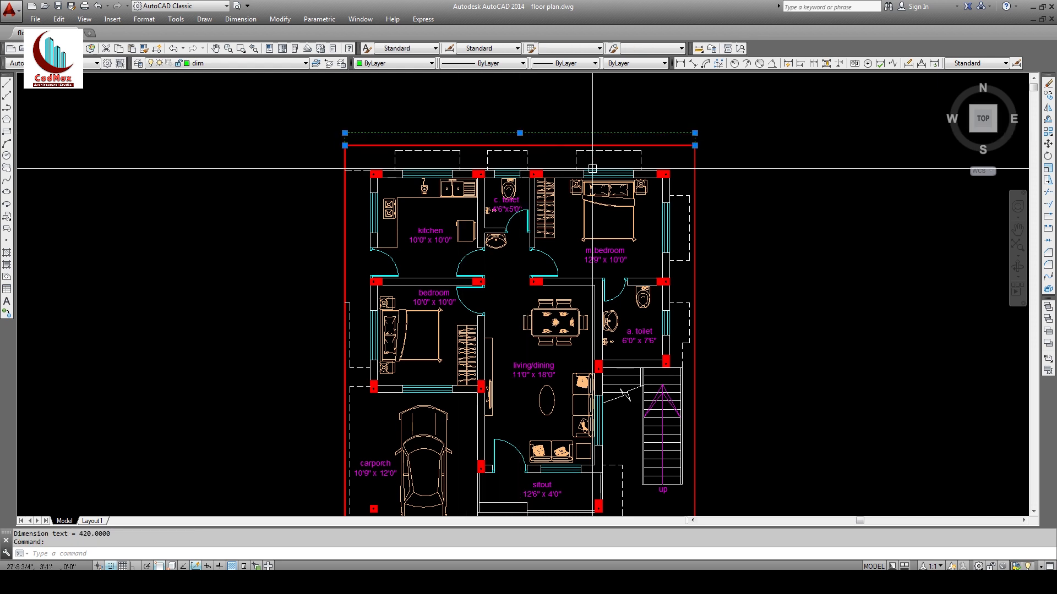
key(Delete)
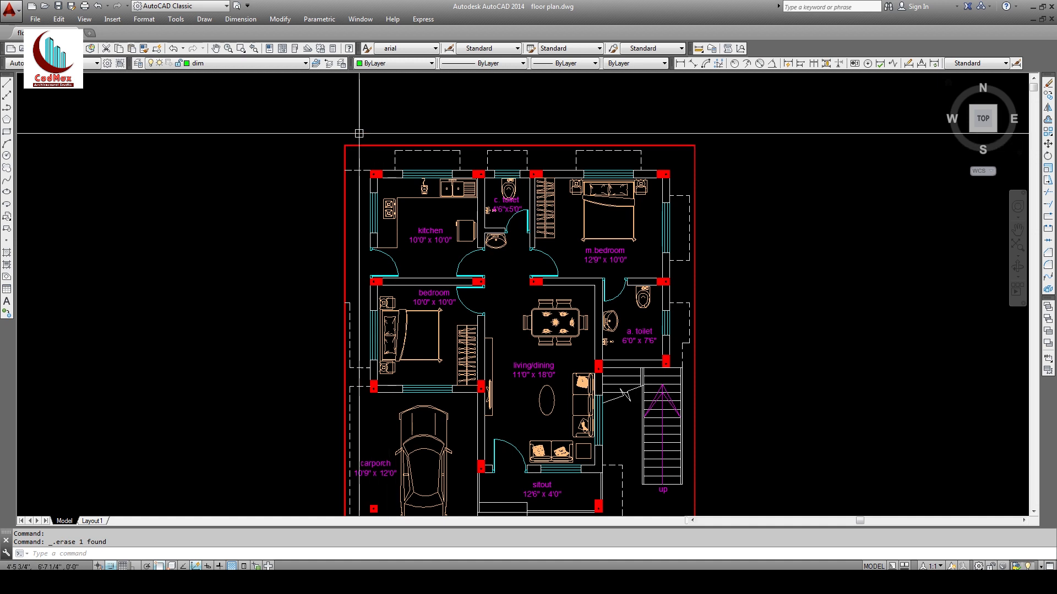
Step: Create a new dimension style 'dim1' based on Standard and begin editing it
click(1017, 65)
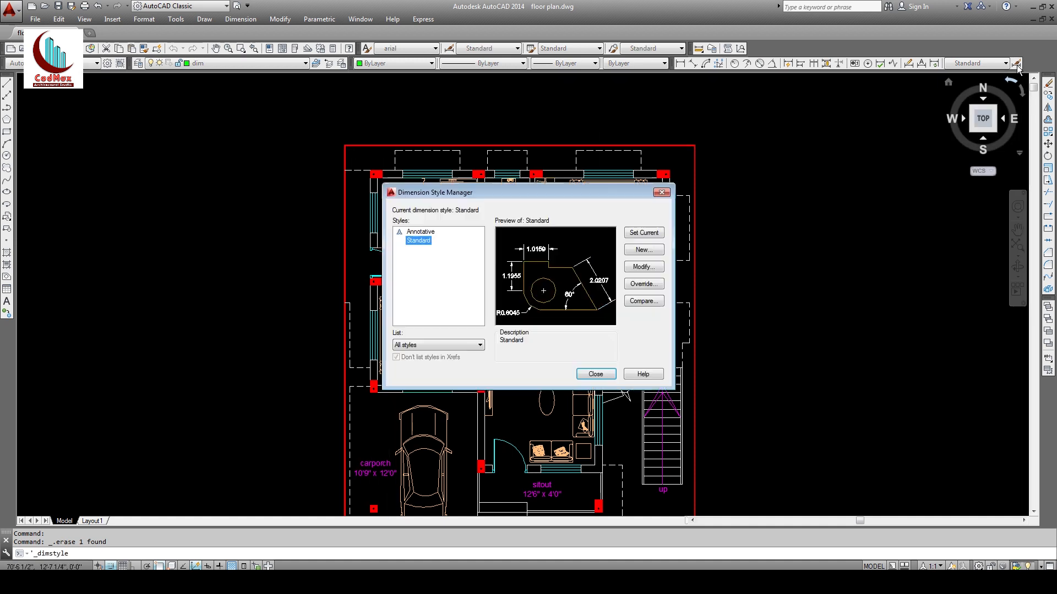
click(649, 251)
text(dim1)
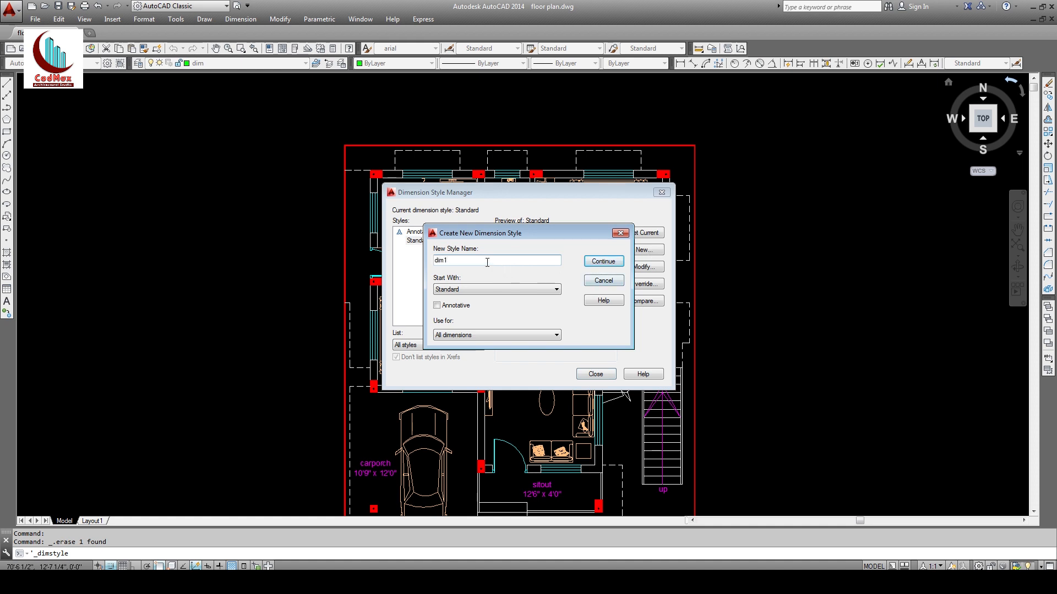
click(603, 261)
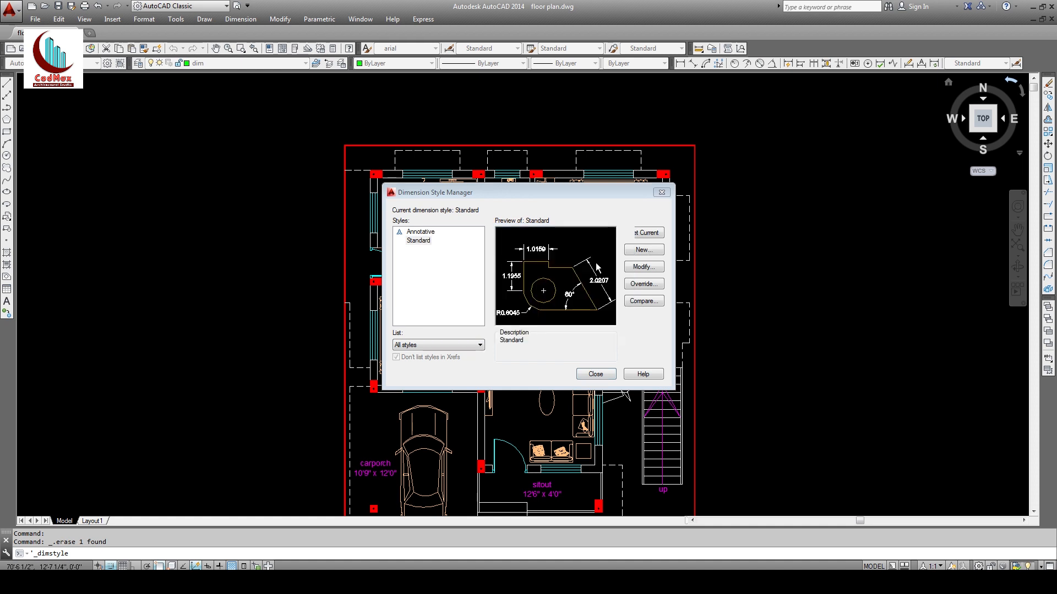
drag(567, 152, 616, 151)
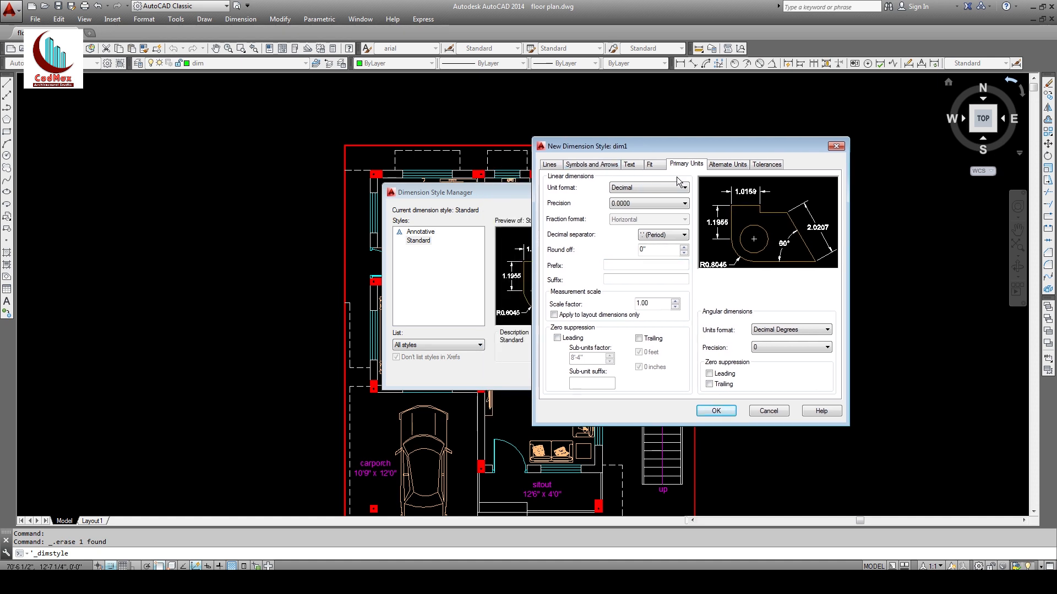
Step: Set dim1's dimension line colour, linetype and lineweight to ByLayer, with baseline spacing 1
click(551, 165)
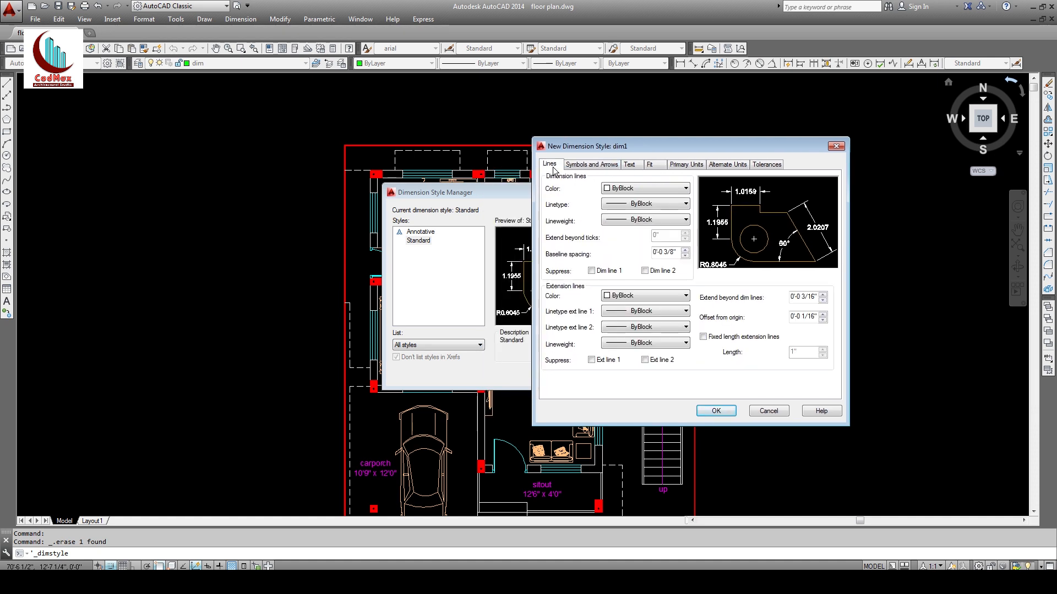
click(627, 192)
click(635, 207)
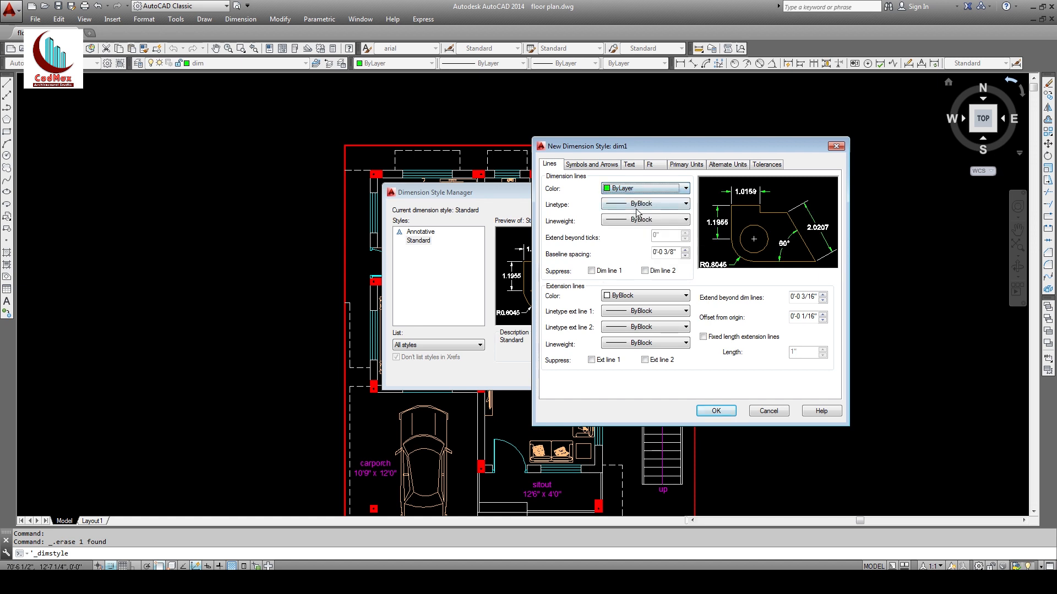
click(639, 204)
click(642, 215)
click(655, 219)
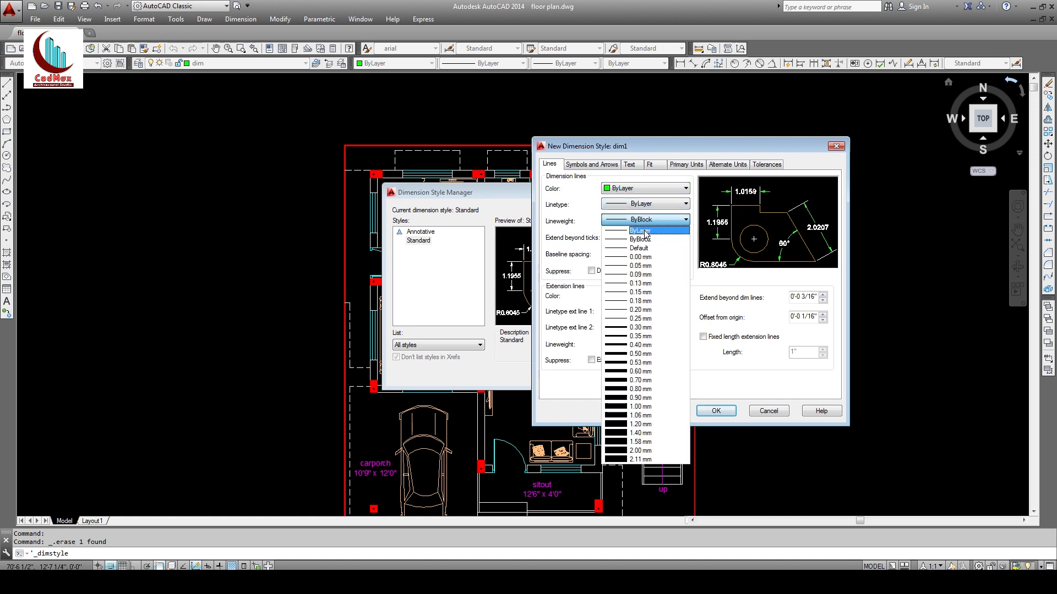
click(645, 231)
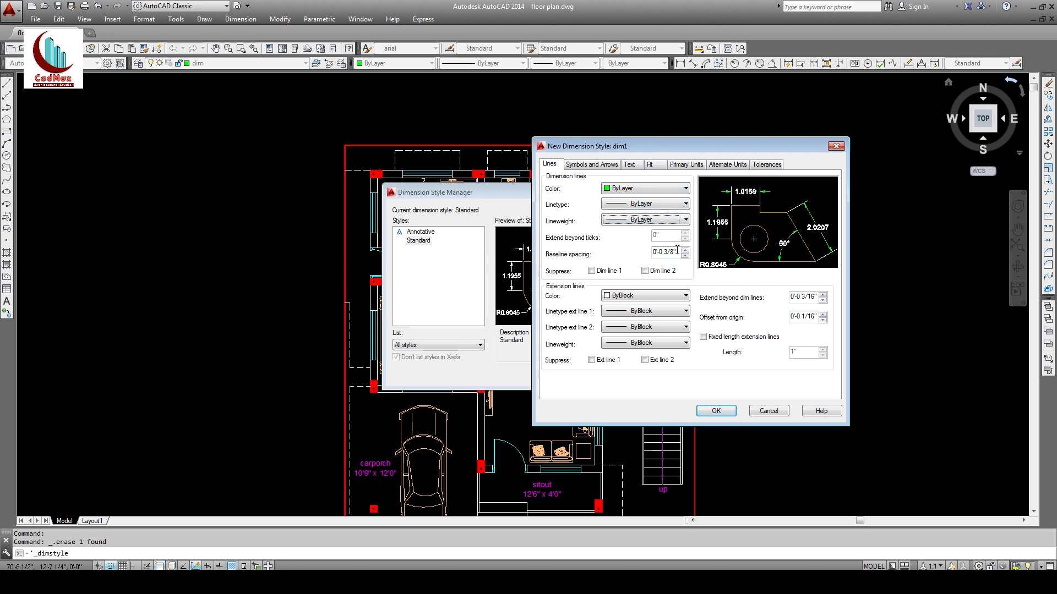
drag(677, 251, 651, 252)
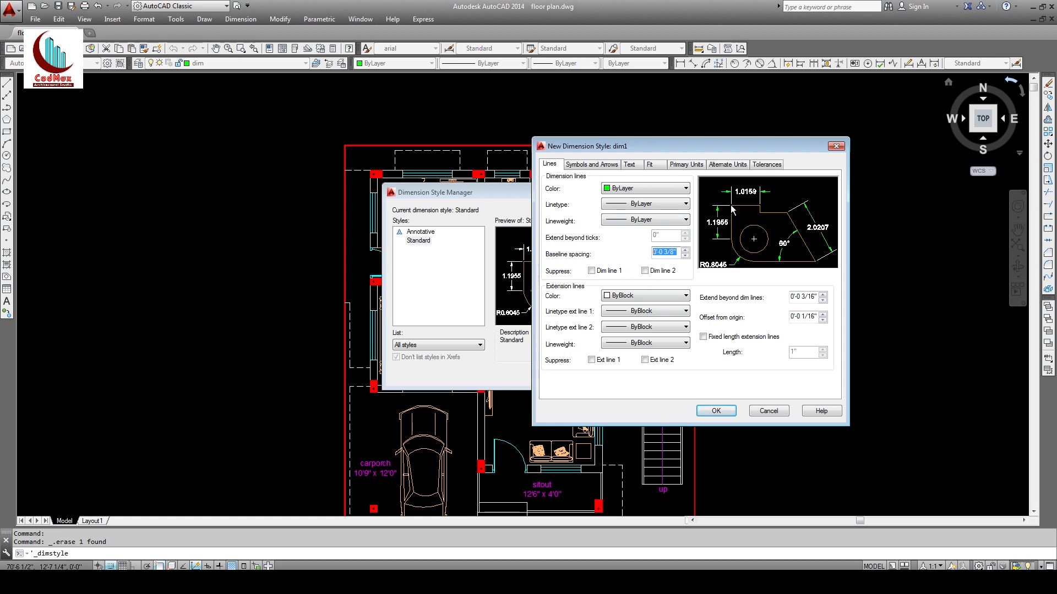
text(1)
drag(695, 150, 699, 137)
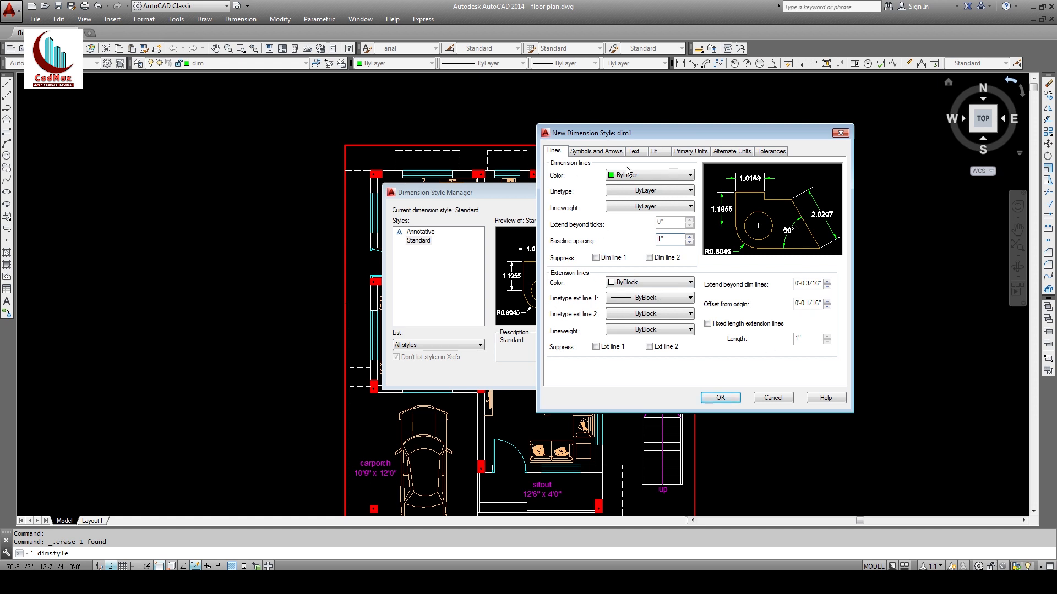
Step: Set extension line colour, both linetypes and lineweight to ByLayer; extend beyond 1, offset 1
click(637, 290)
click(659, 299)
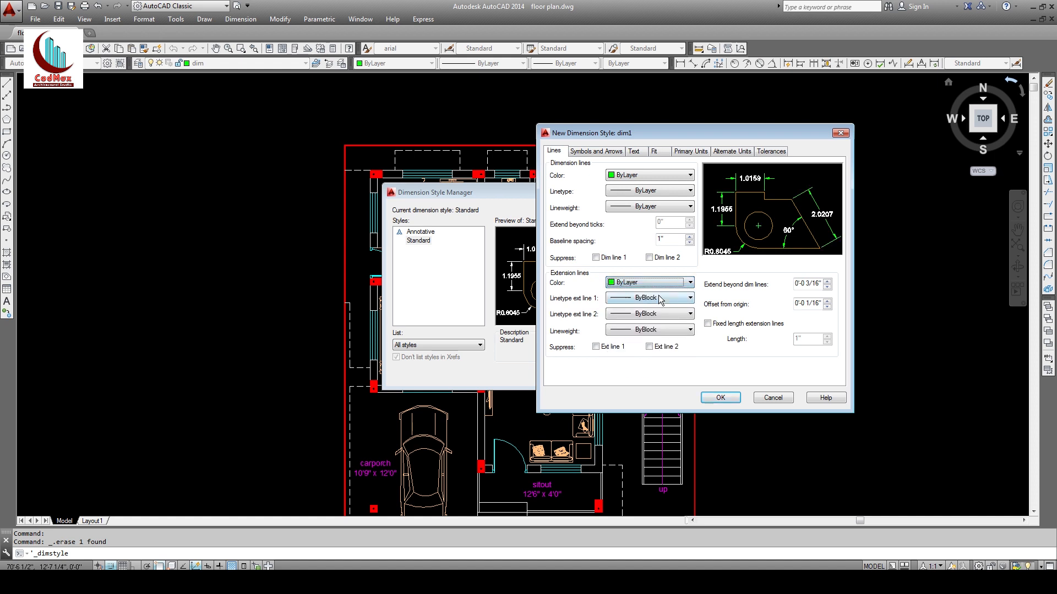
click(660, 298)
click(652, 309)
click(661, 314)
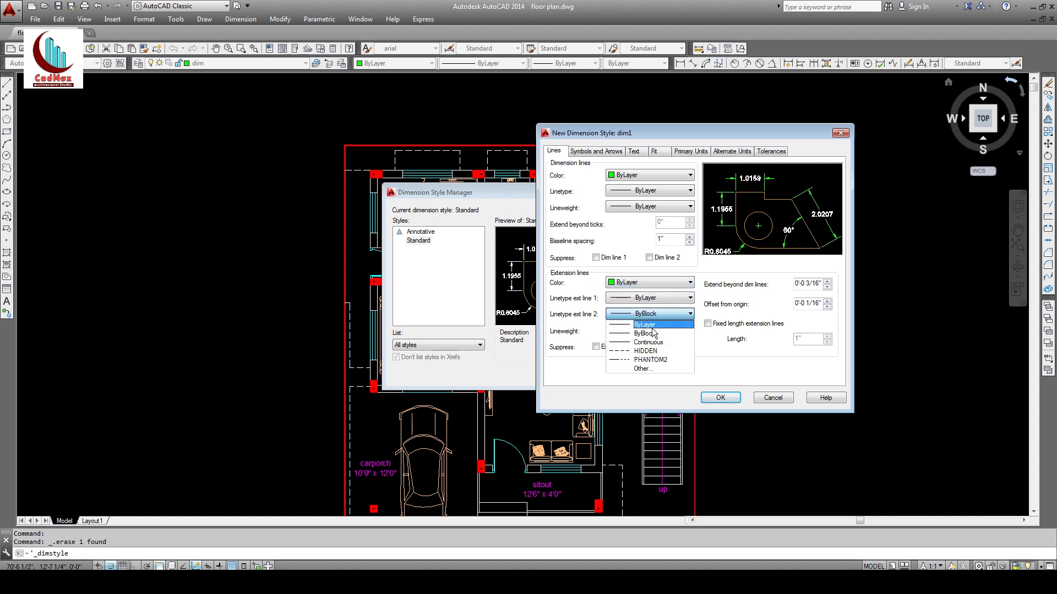
click(652, 326)
click(664, 330)
click(652, 341)
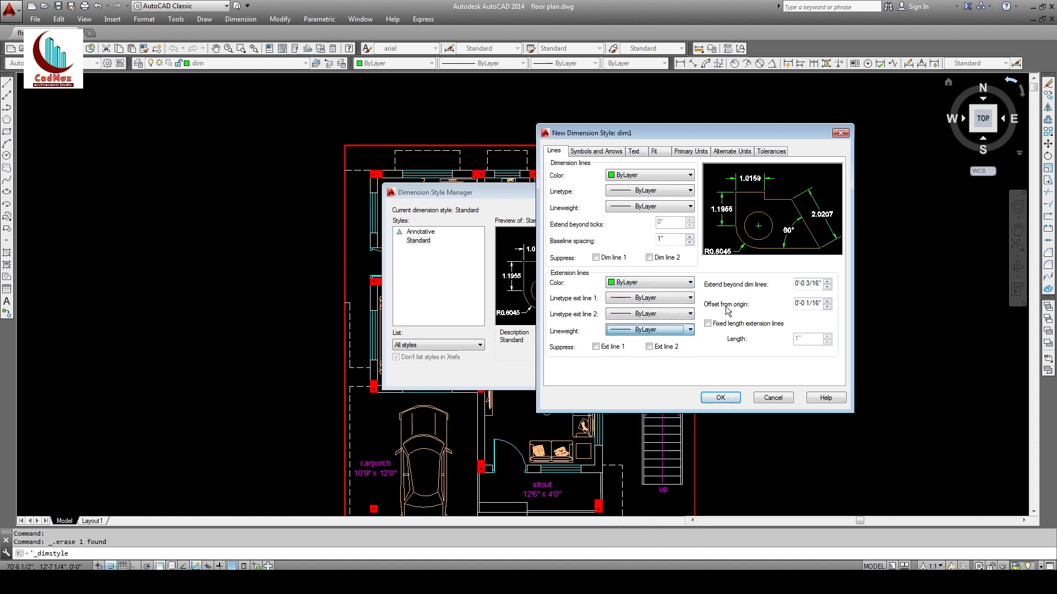
double_click(818, 281)
text(1)
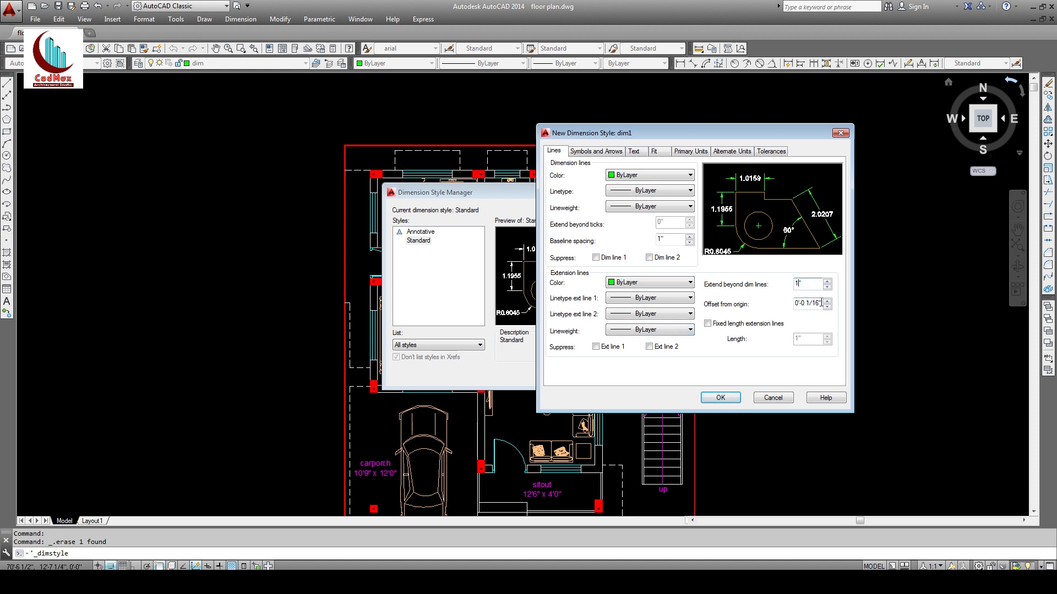
key(Tab)
text(1)
key(Tab)
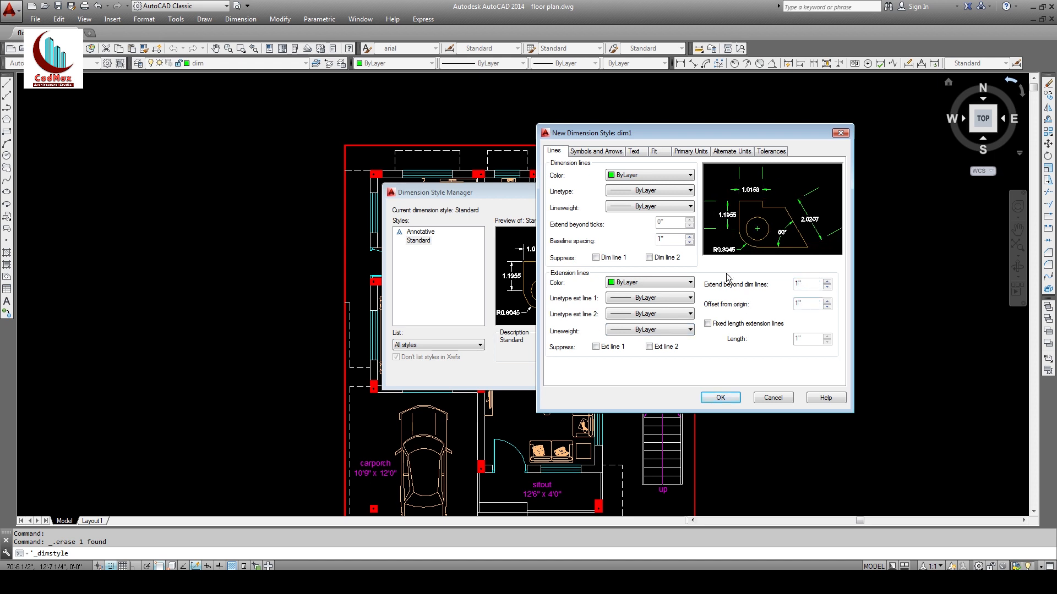
Step: Set dim1's arrow size to 3"
click(605, 152)
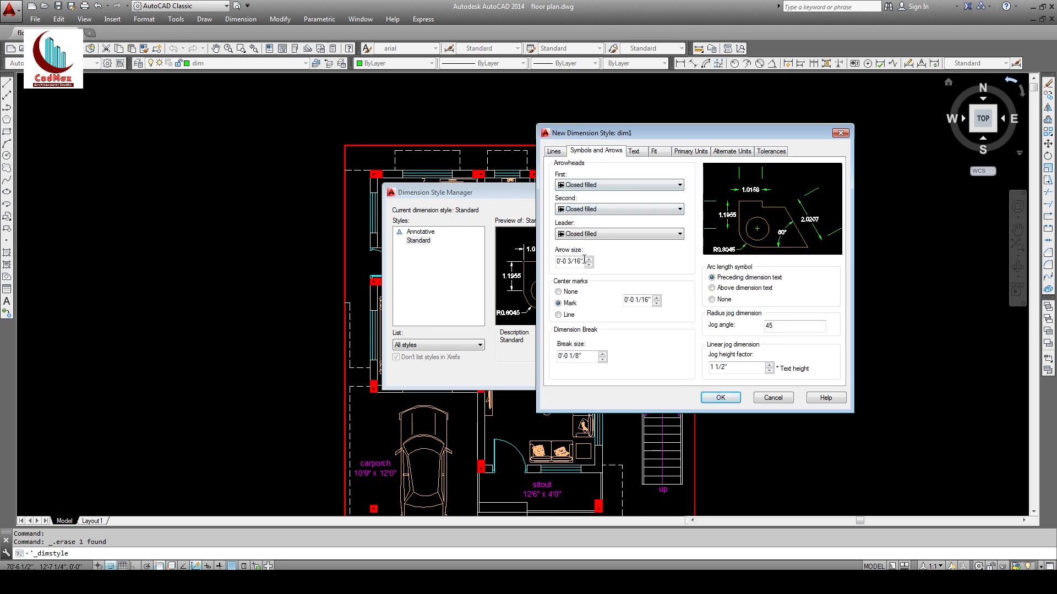
drag(583, 262, 491, 265)
text(3")
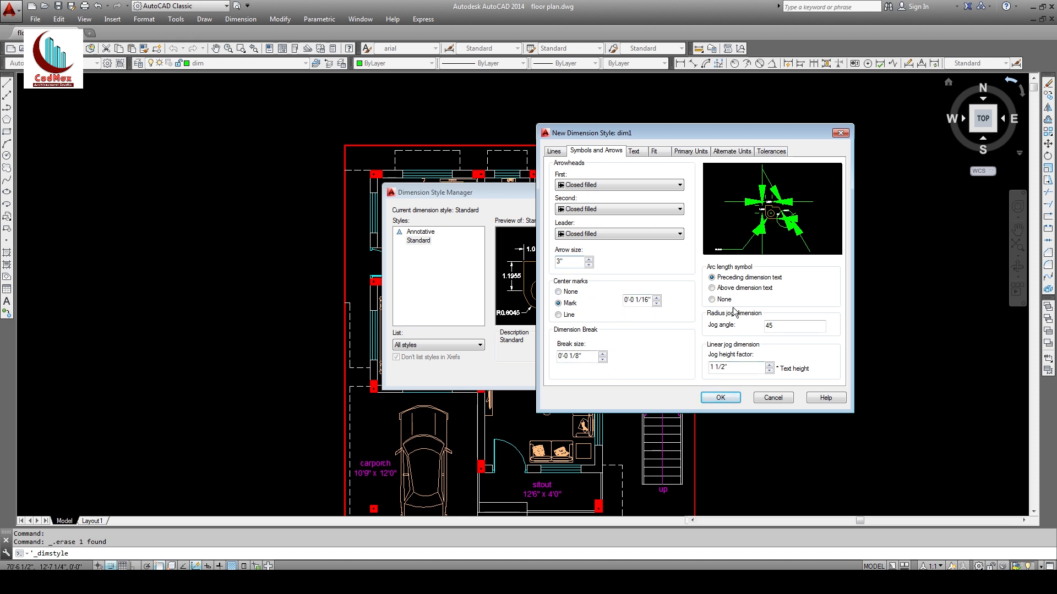
Step: Give dim1's text the arial style, ByLayer colour and 7" height
click(634, 152)
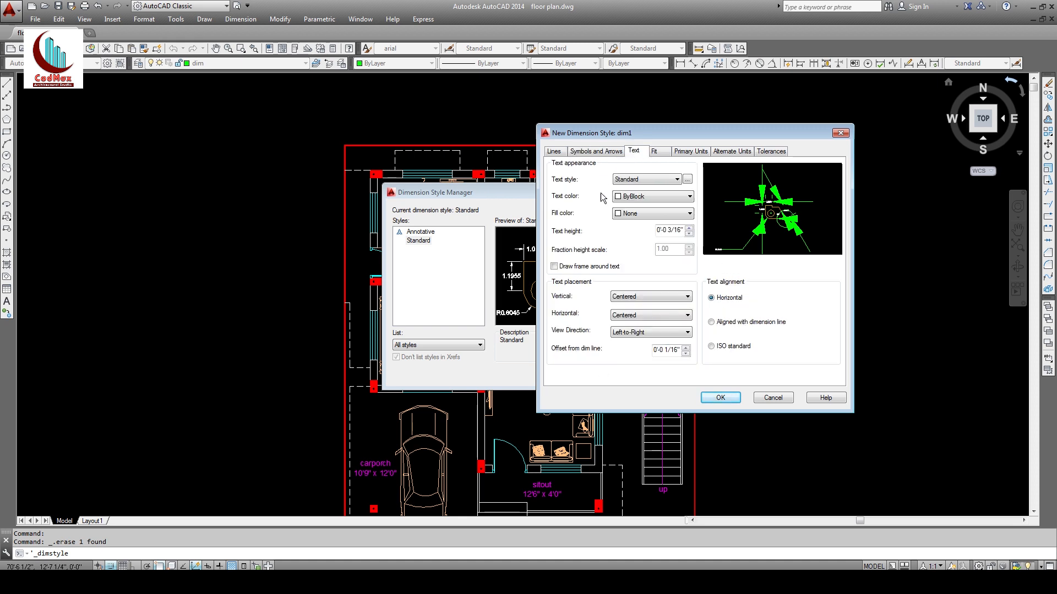
click(642, 181)
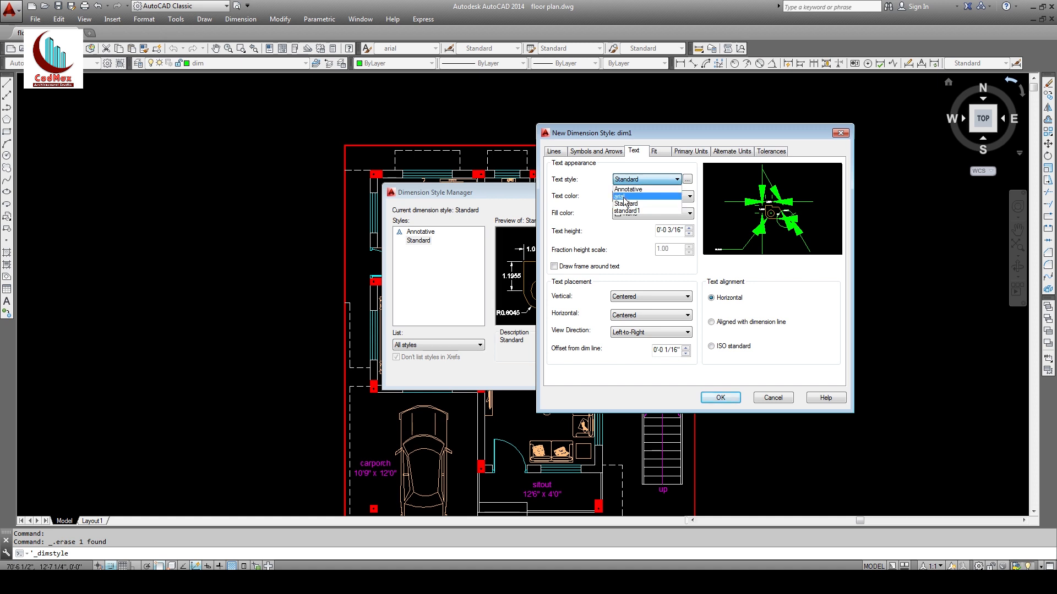
click(622, 196)
click(638, 196)
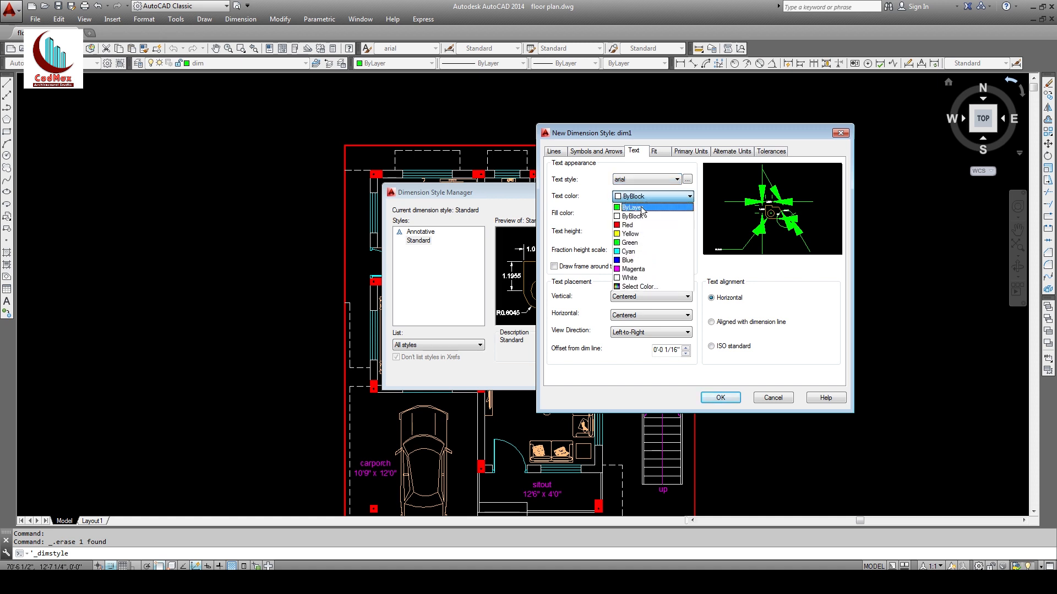
click(642, 208)
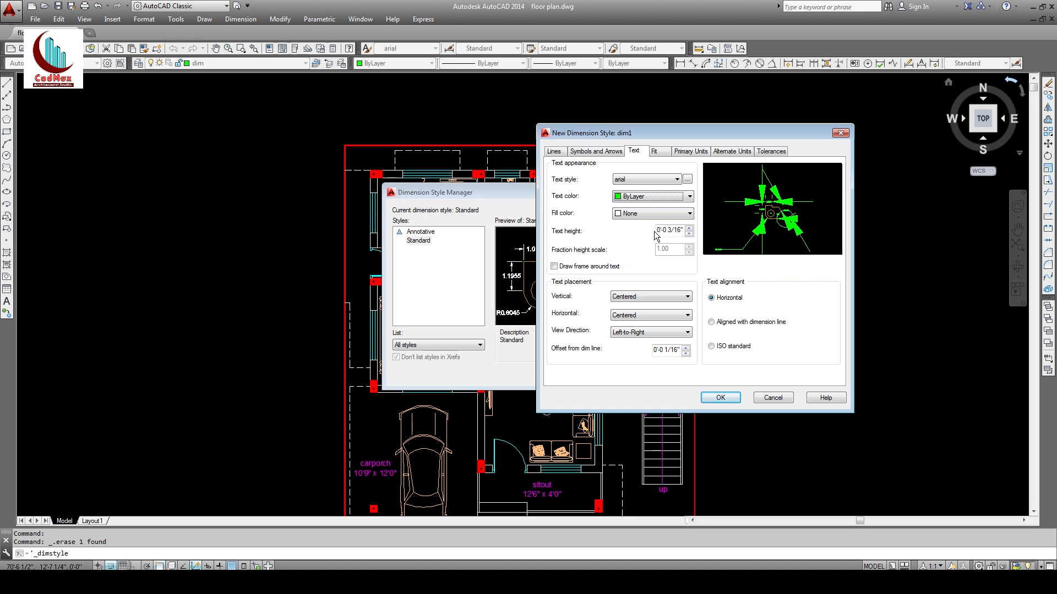
click(657, 230)
drag(657, 230, 683, 231)
text(7")
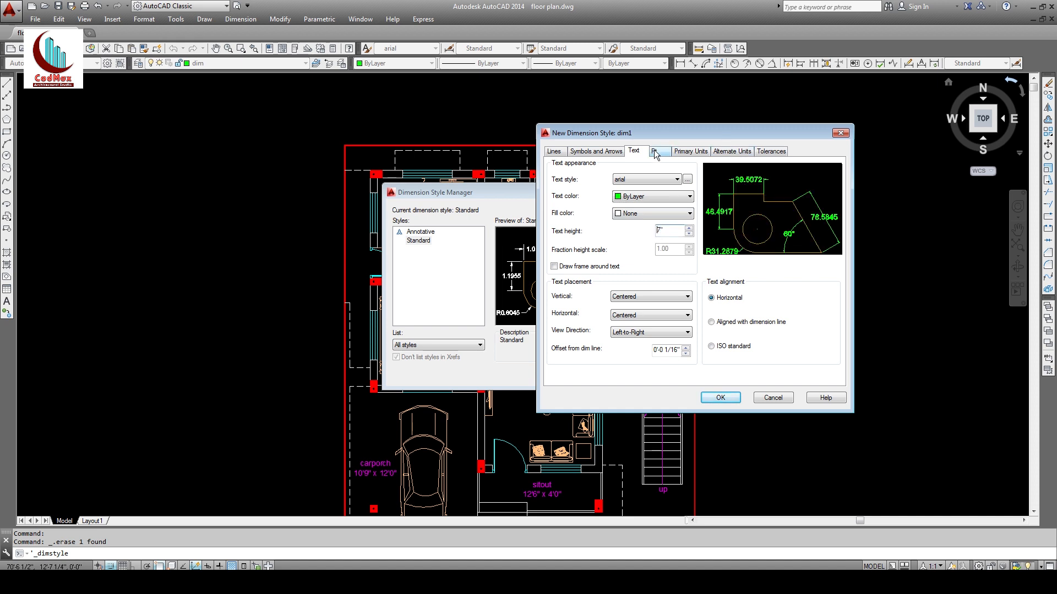
click(675, 155)
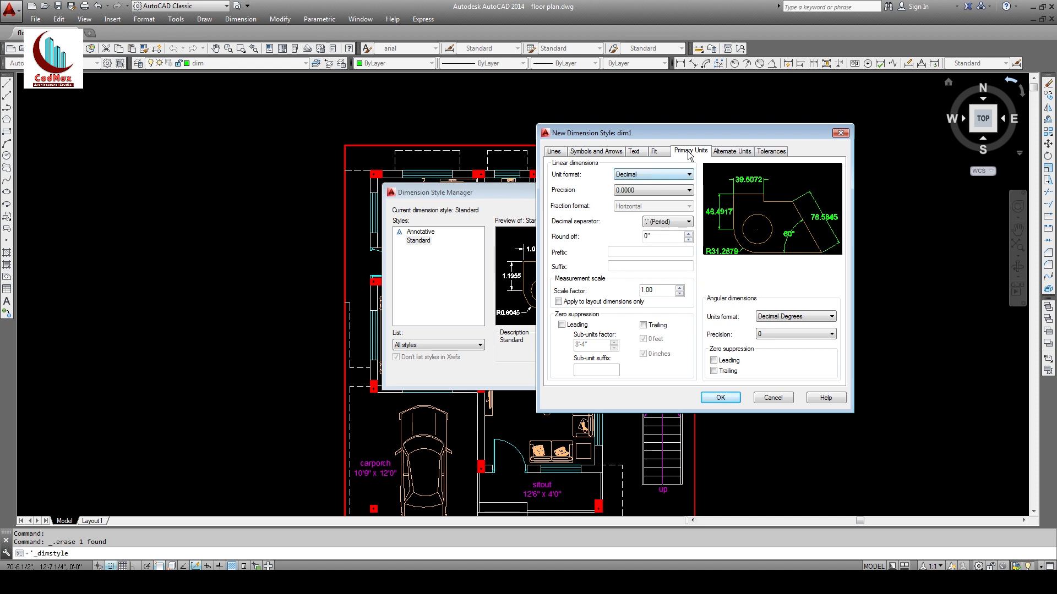
Step: Change dim1's linear unit format to Architectural
click(666, 175)
click(634, 209)
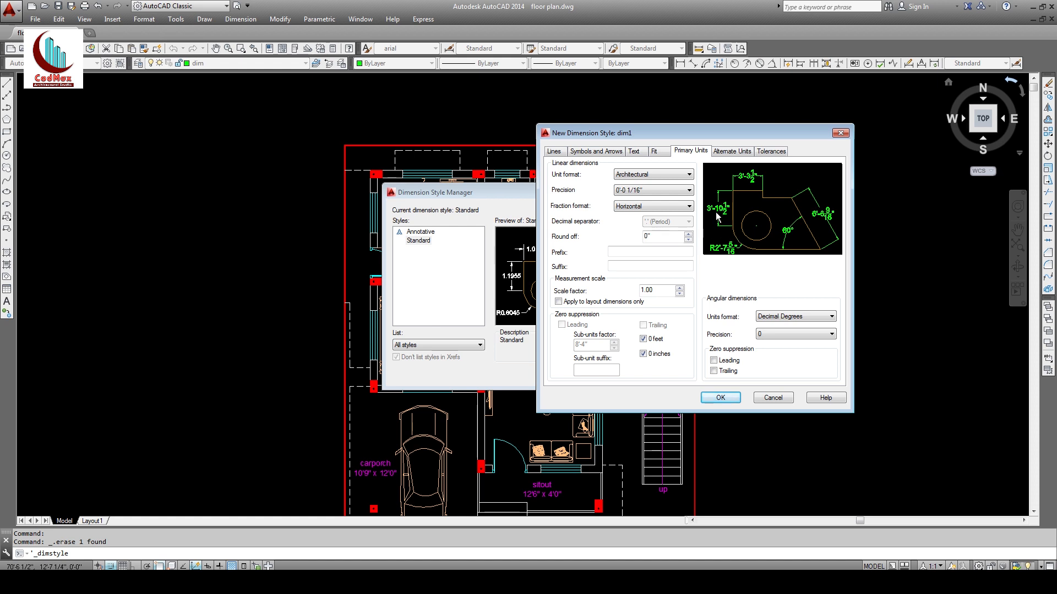
click(653, 152)
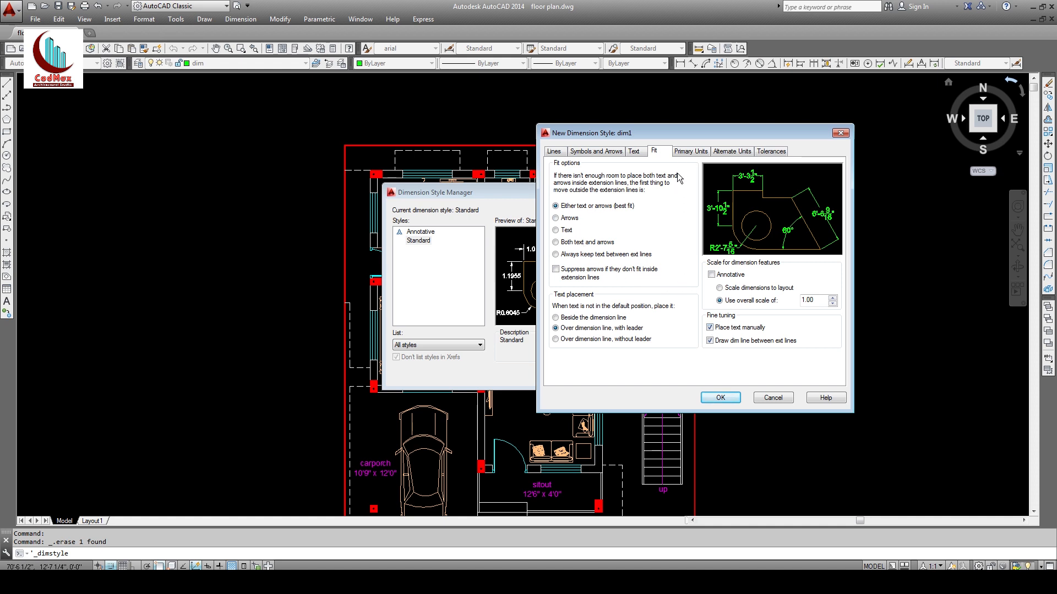
Step: Keep dim1's text aligned with the dimension line and place it Above vertically
click(638, 154)
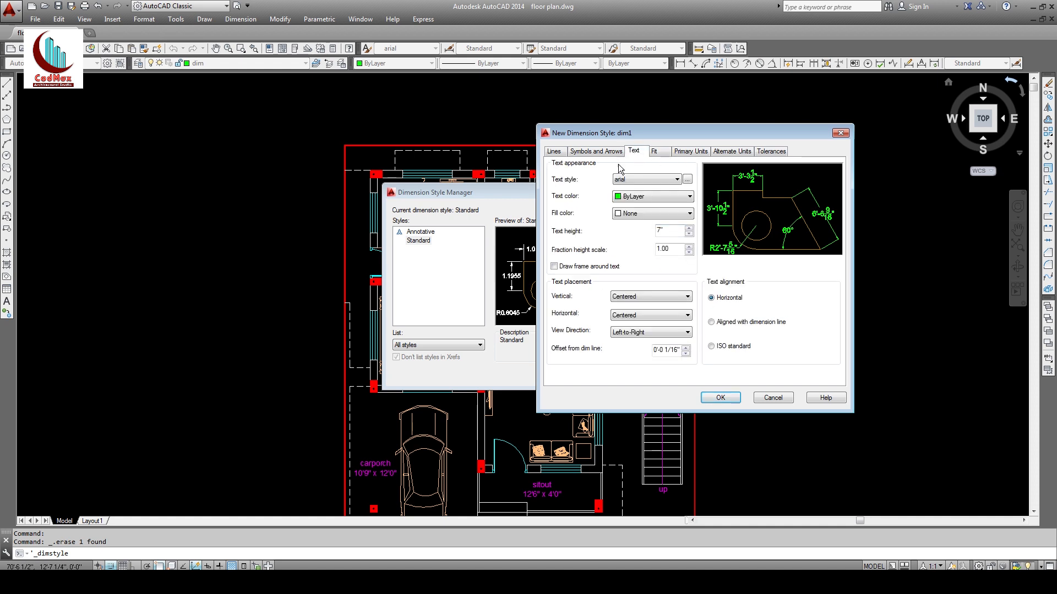
click(711, 322)
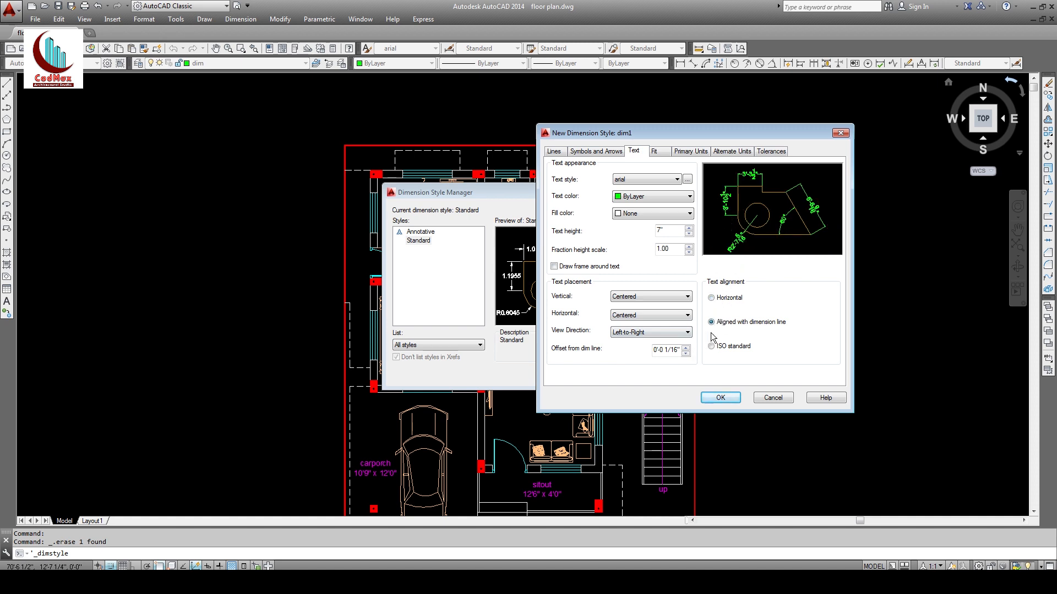
click(714, 299)
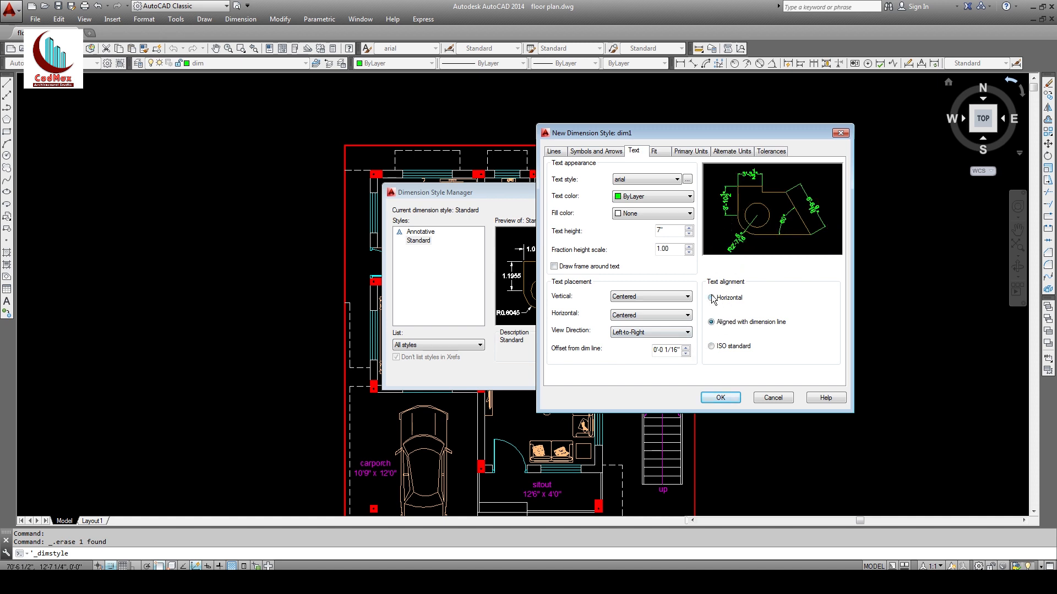
click(712, 323)
click(711, 347)
click(712, 324)
click(647, 297)
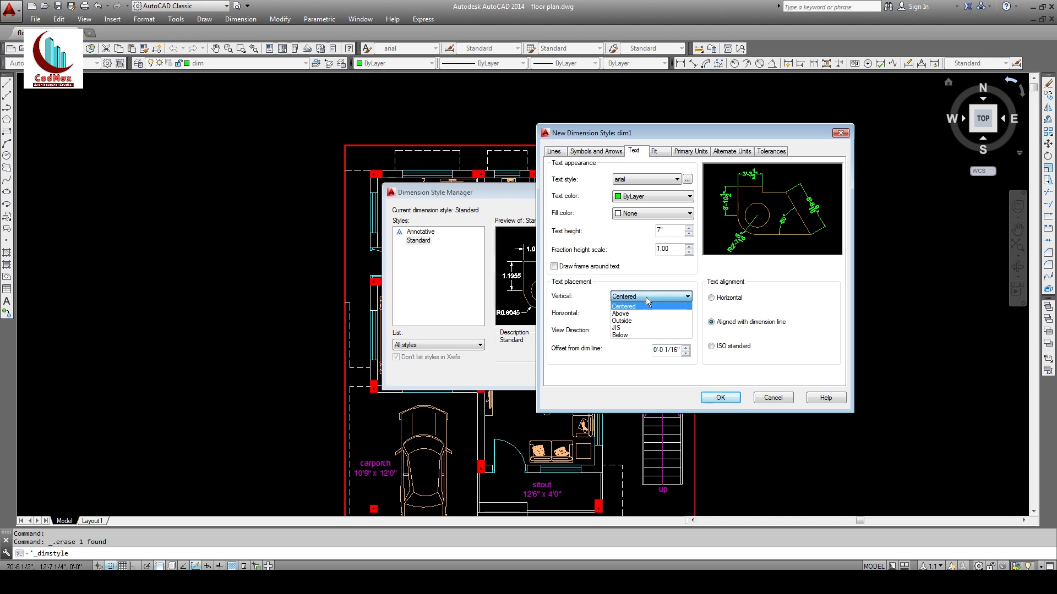
click(638, 313)
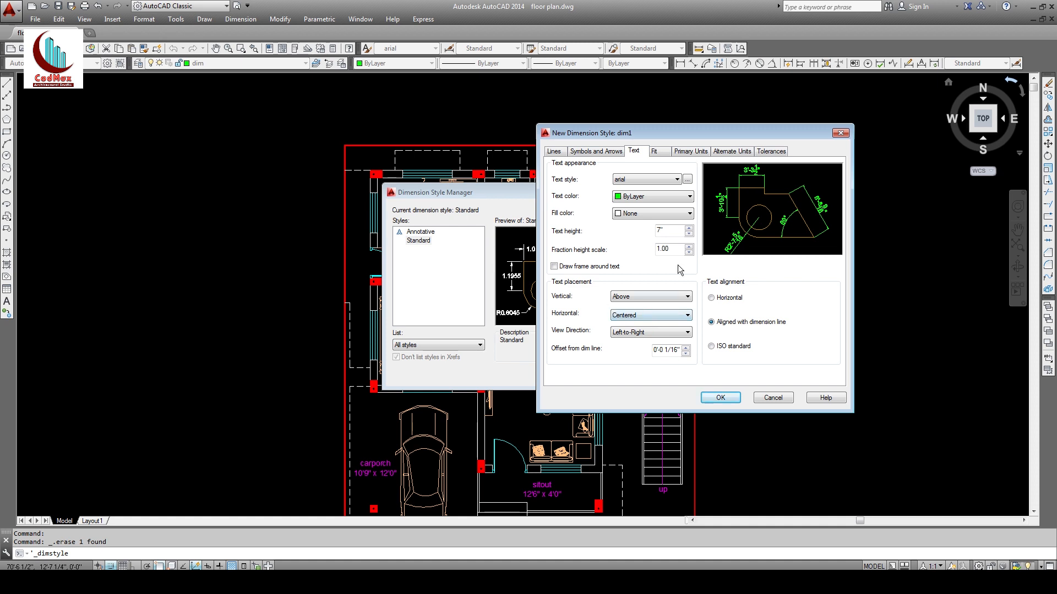
Step: Accept the dim1 style, make it current and close the manager
click(720, 396)
click(645, 235)
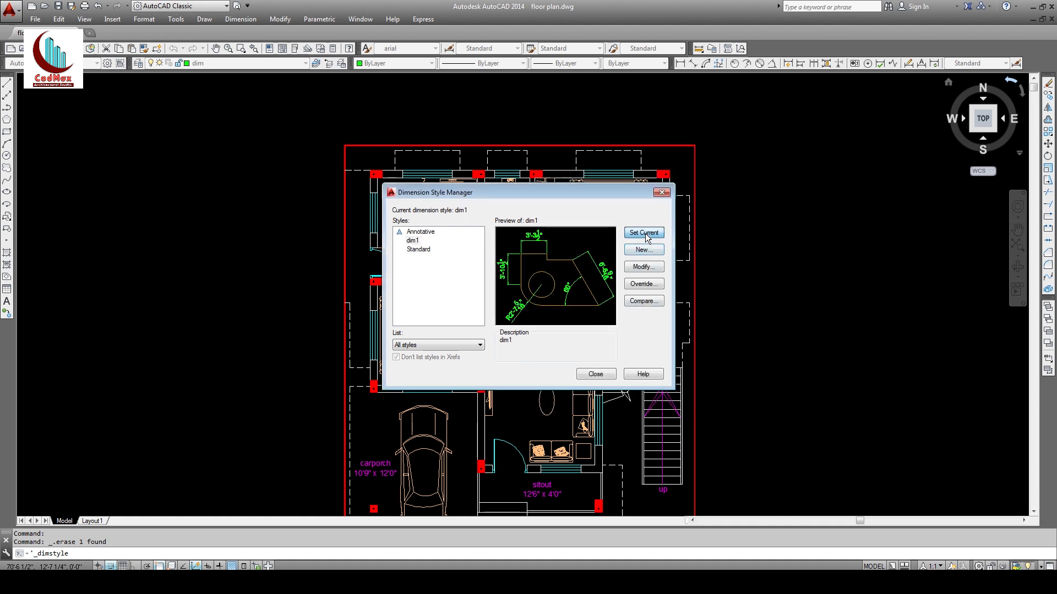
click(595, 374)
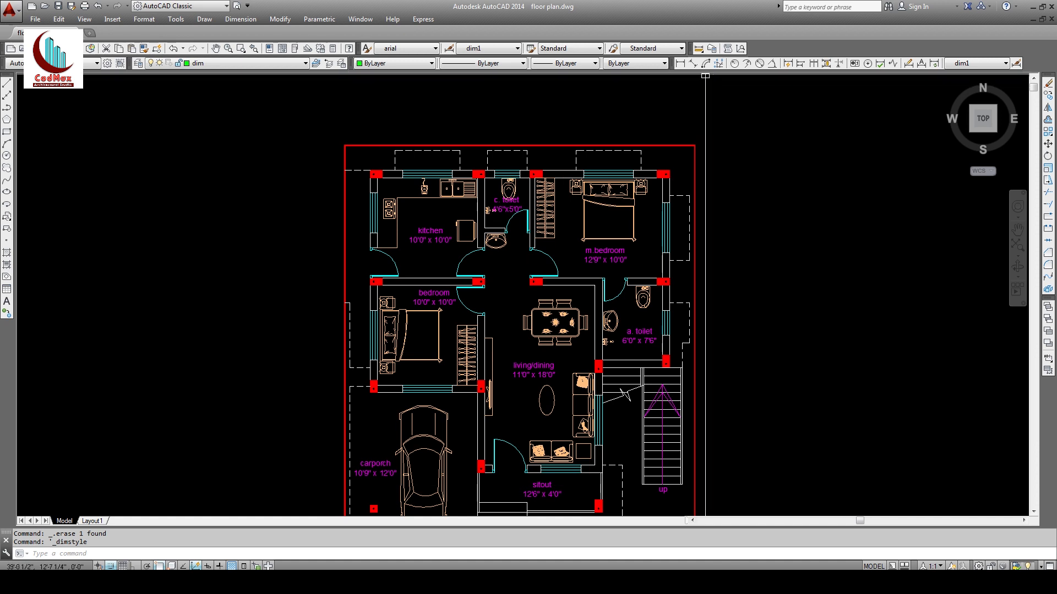
Step: Dimension the plan's full top width at 35' above it and zoom into the top area
click(682, 63)
click(345, 146)
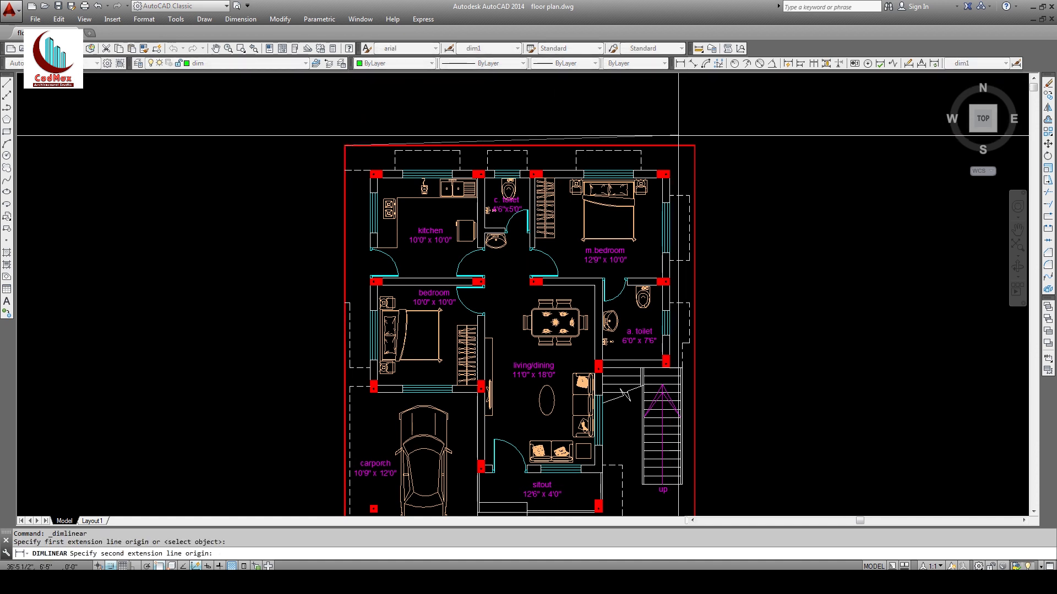
click(687, 145)
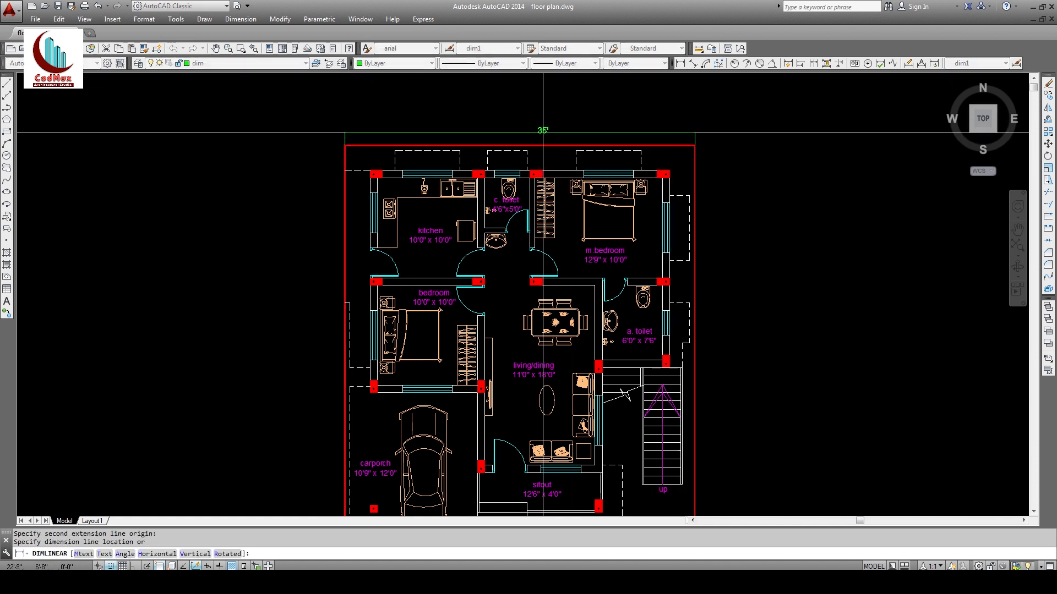
click(514, 130)
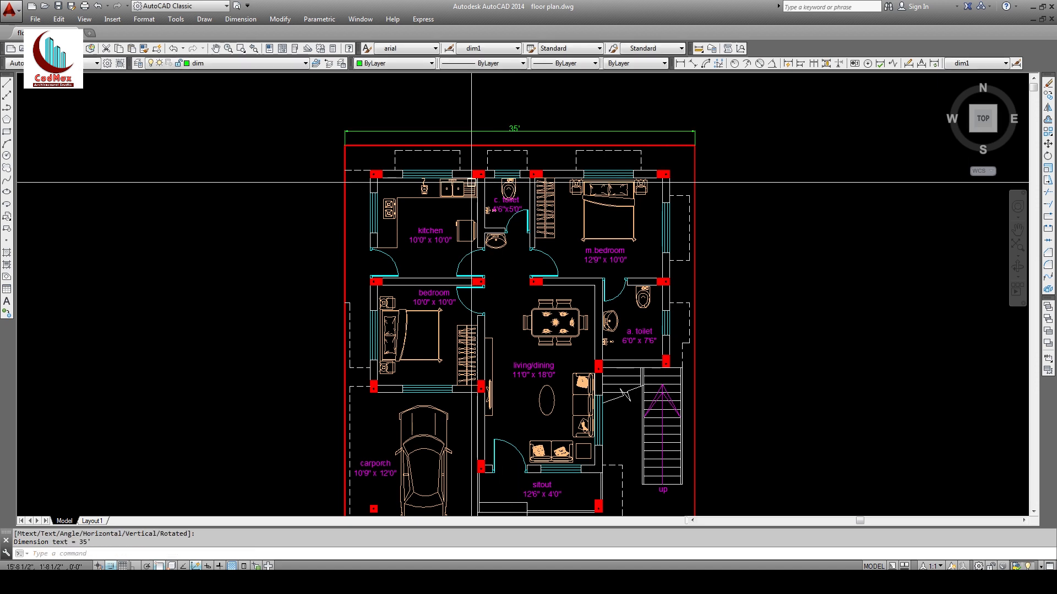
text(z)
key(Return)
click(301, 106)
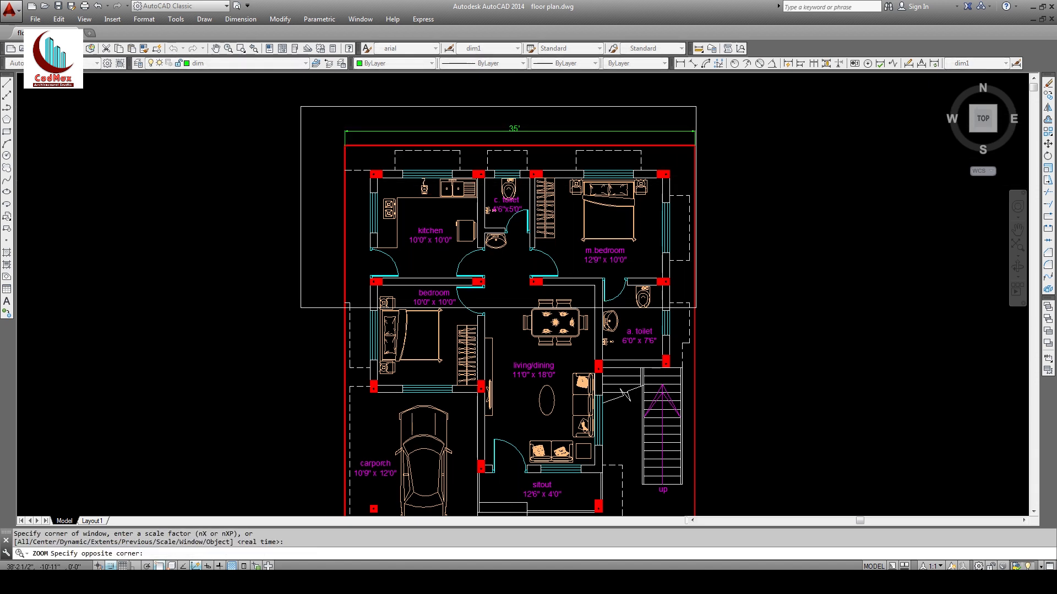
click(713, 313)
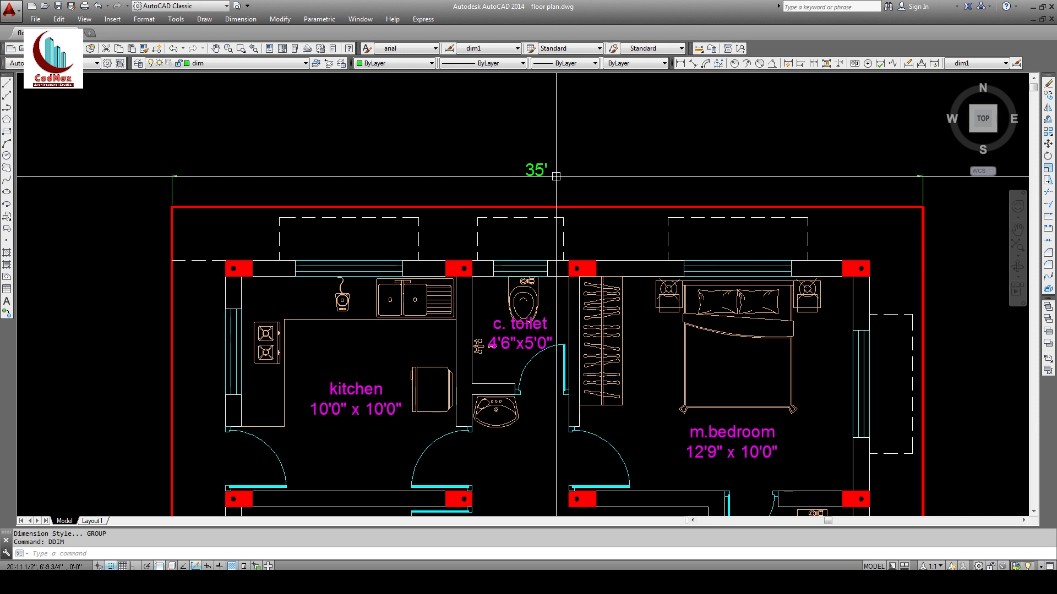
Step: Modify dim1 to use 6" arrowheads and vertically centred text
click(1016, 63)
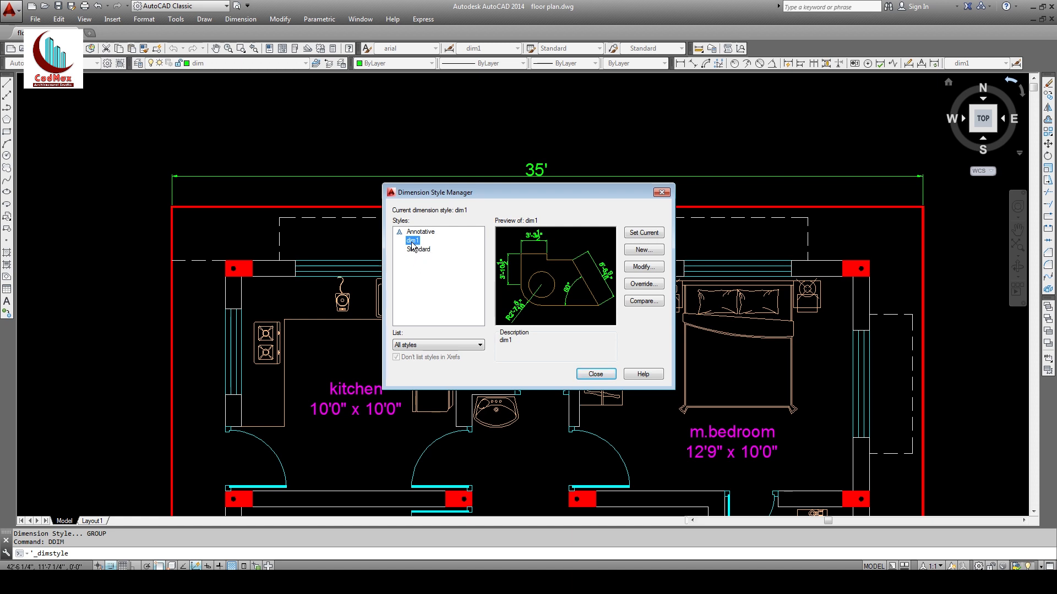
click(638, 267)
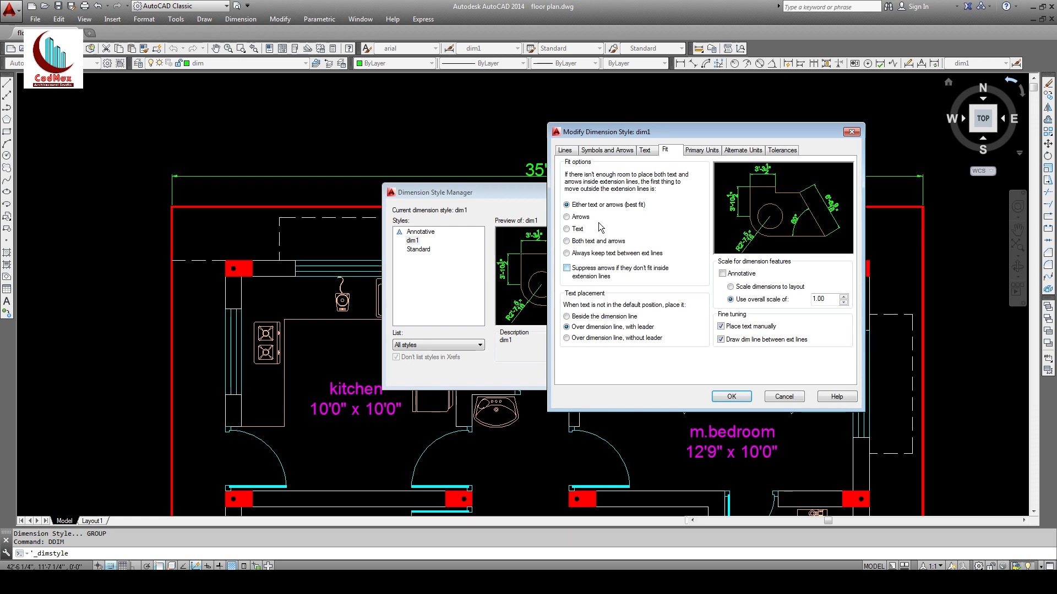
click(597, 154)
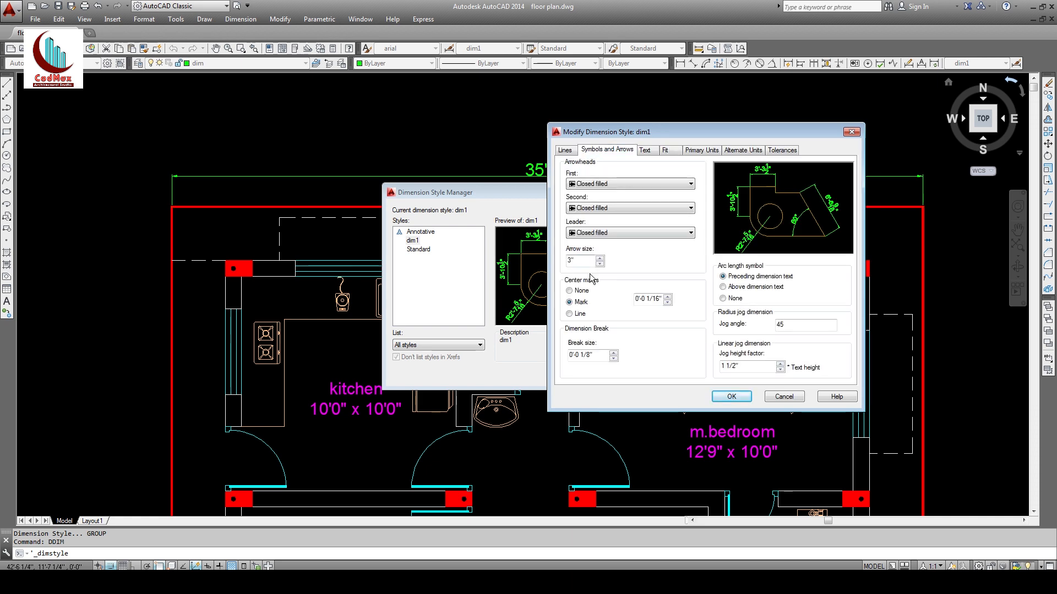
text(6)
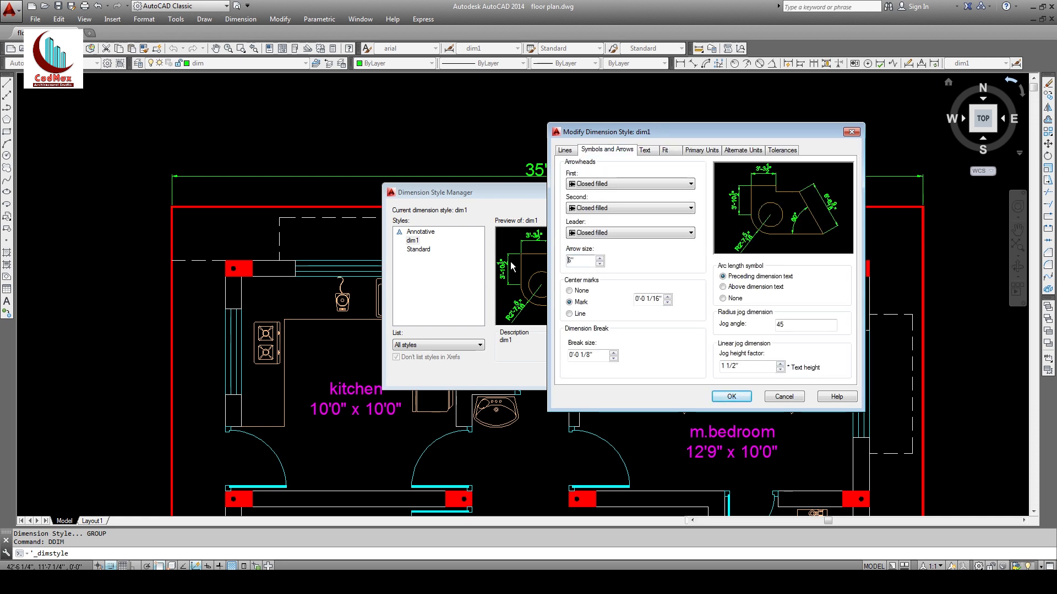
click(700, 152)
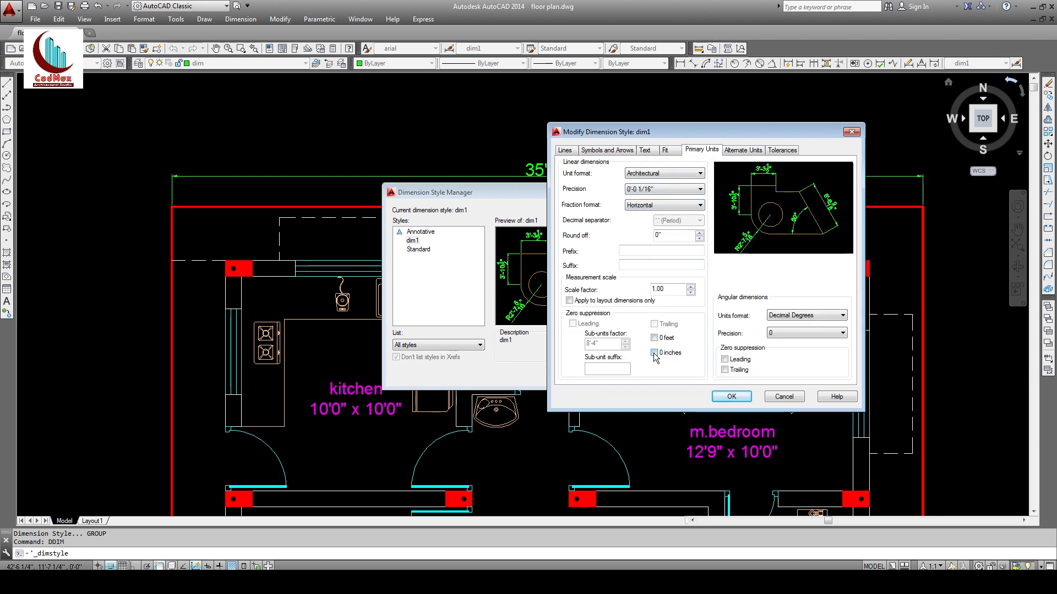
click(666, 151)
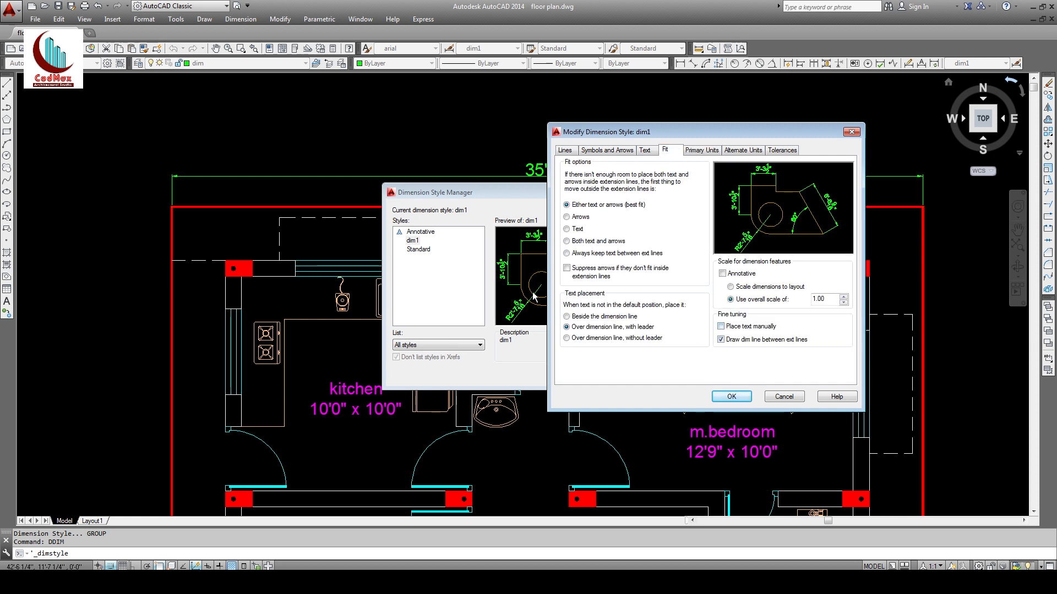
click(644, 151)
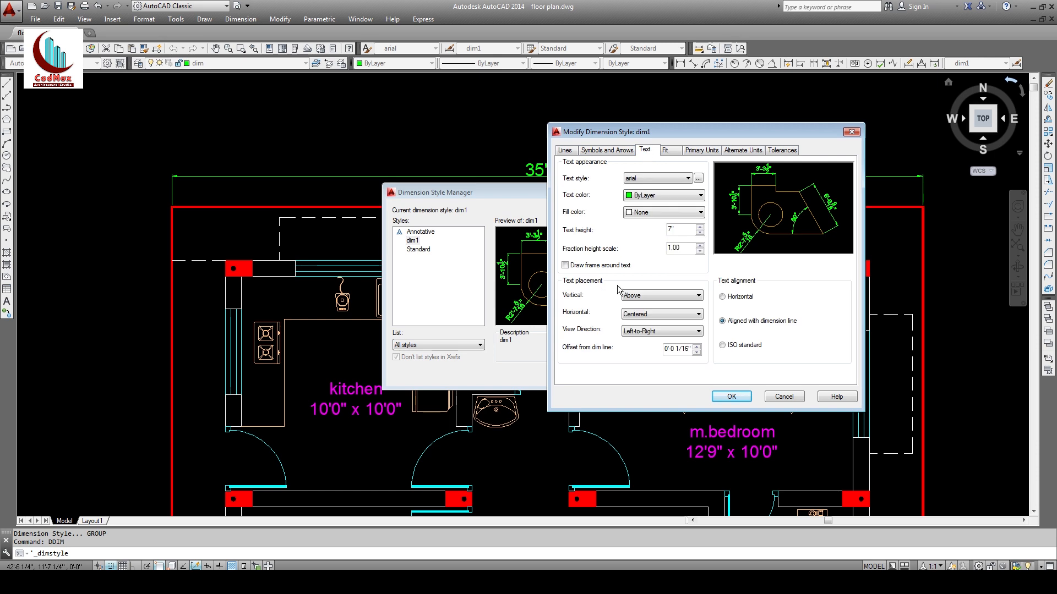
click(648, 298)
click(649, 306)
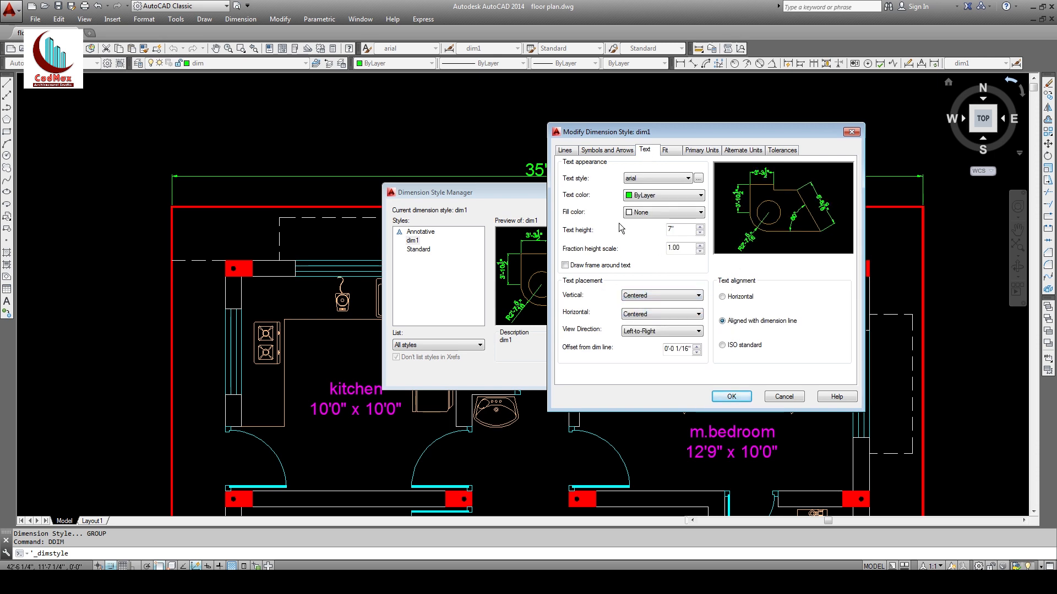
click(731, 396)
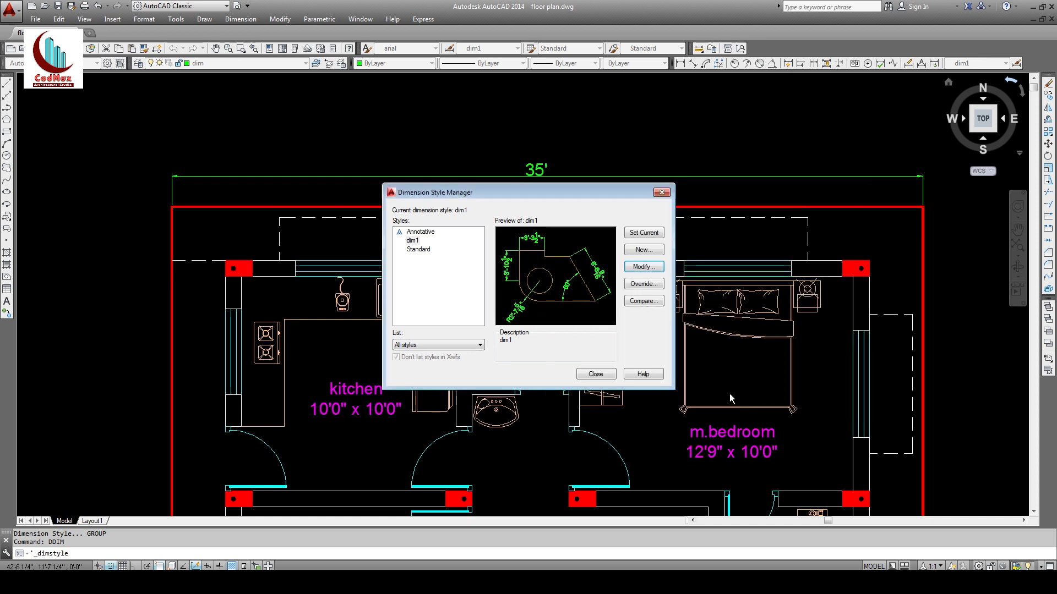
click(596, 373)
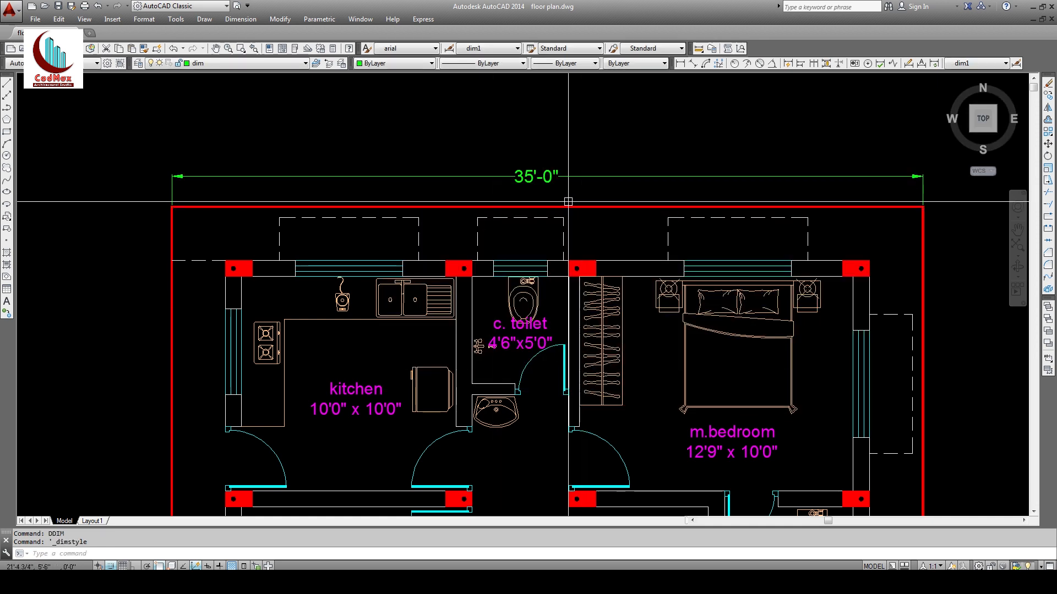
Step: Zoom out to show the whole floor plan and check the dimension styles
text(z)
key(Return)
scroll(573, 194, down, 4)
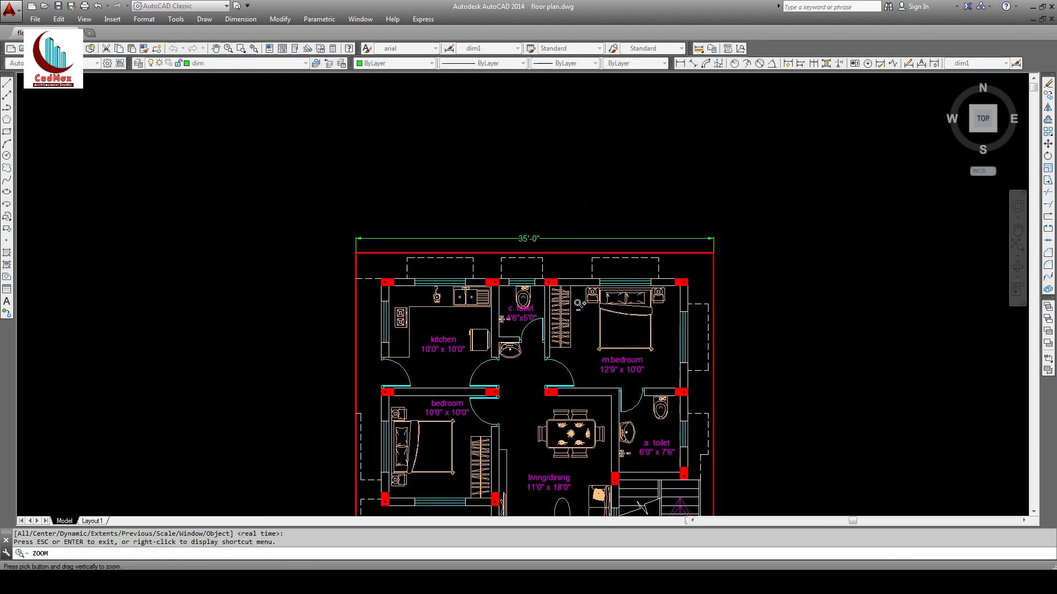
middle_drag(572, 195, 568, 206)
key(Escape)
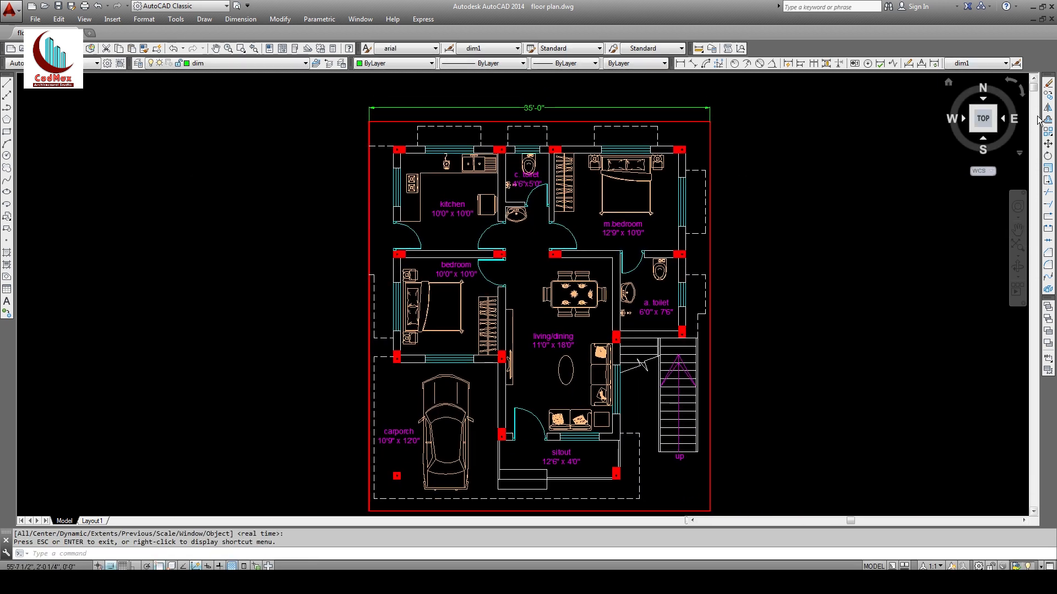
click(1016, 63)
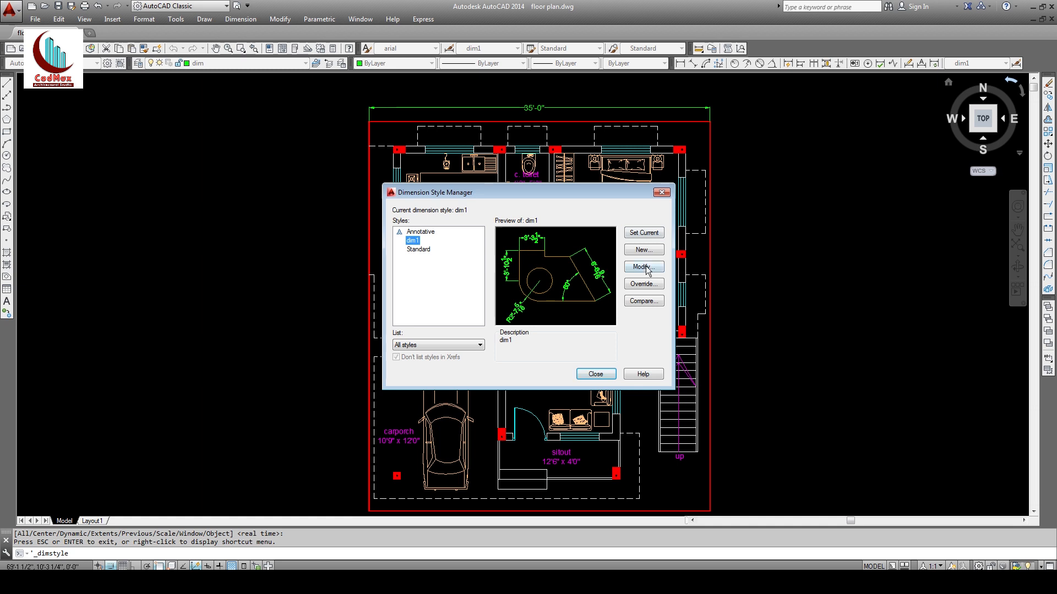
click(662, 193)
Step: Add a 40'-0" vertical dimension from bottom-left to top-left corner, left of the plan
click(680, 63)
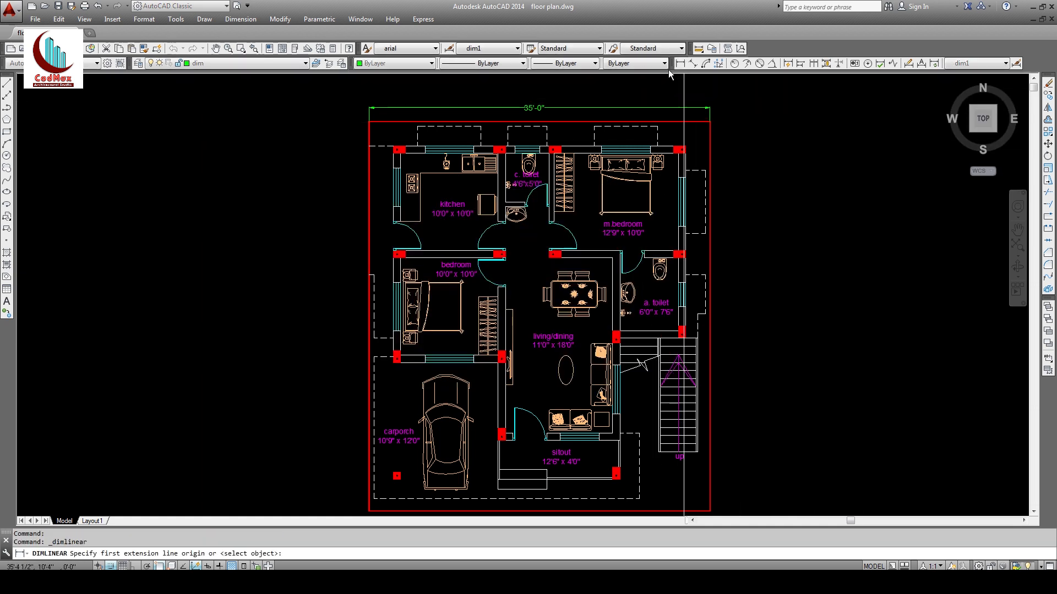
click(368, 511)
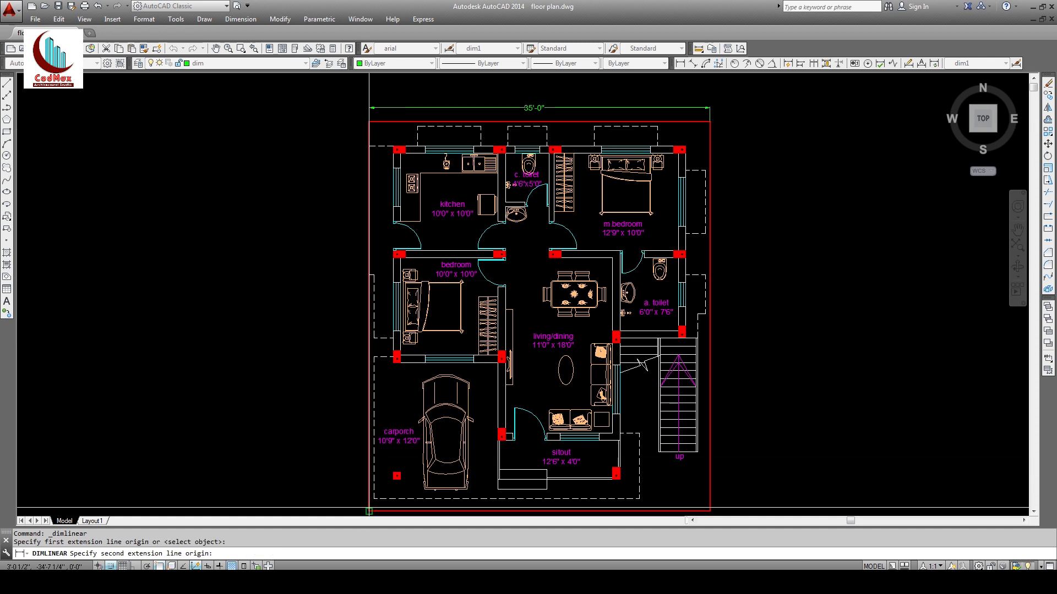
click(369, 122)
click(357, 259)
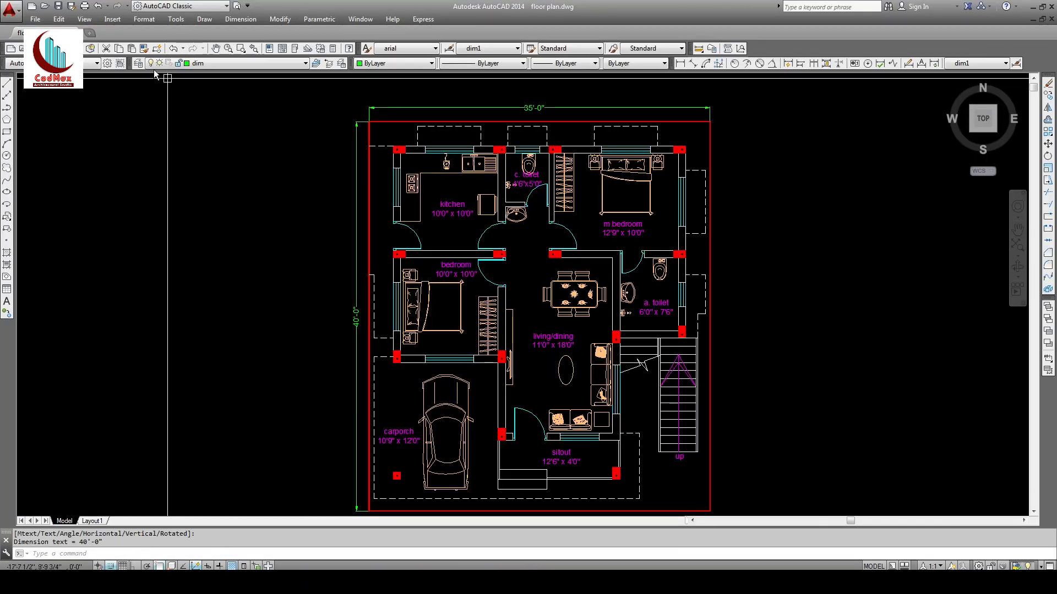
click(139, 63)
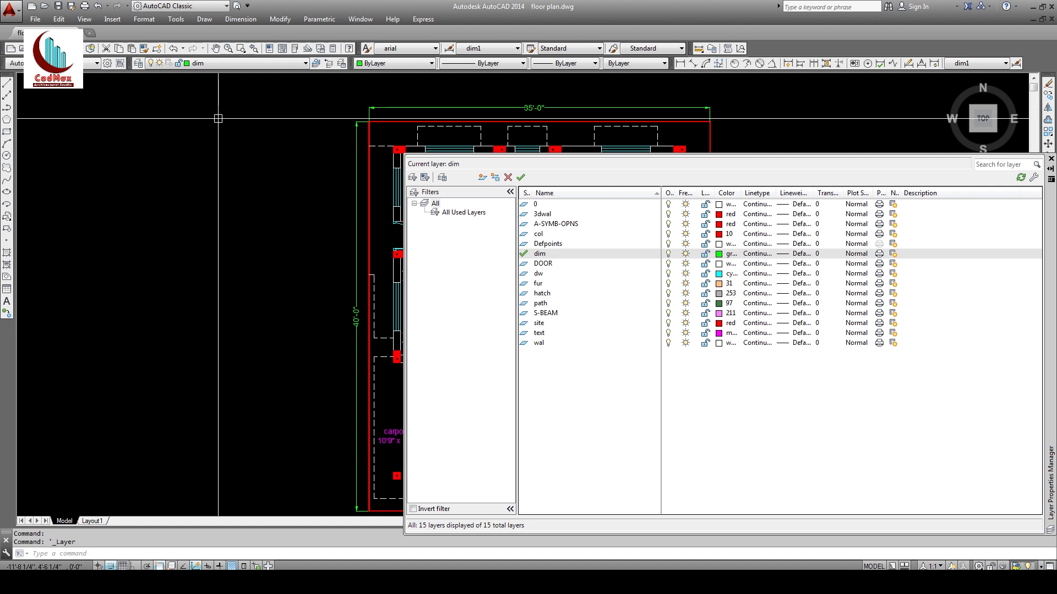
Step: Change the dim layer's colour to blue in the layer settings
click(720, 256)
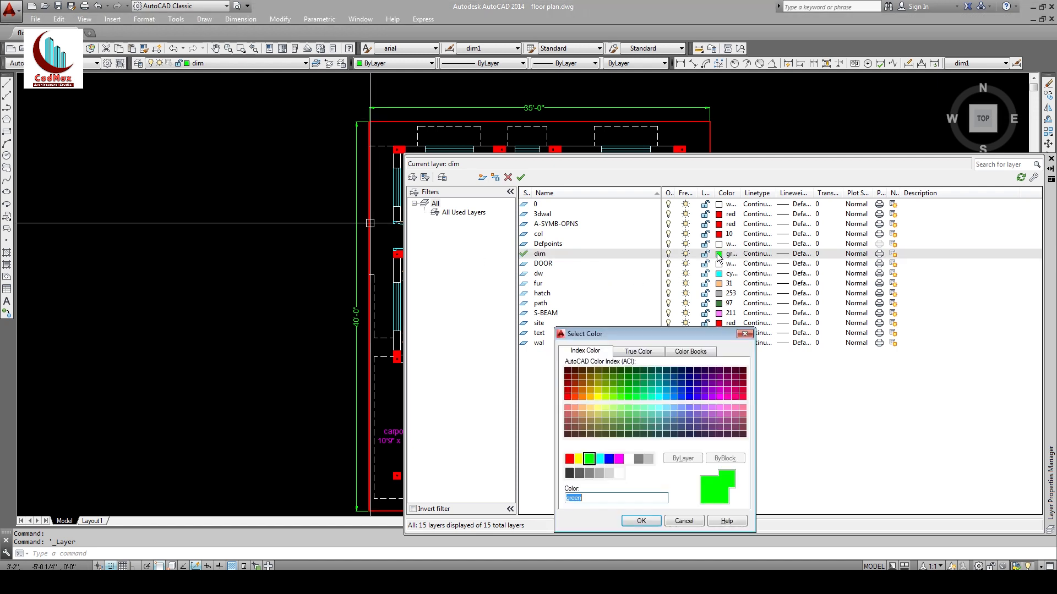
click(609, 458)
click(640, 521)
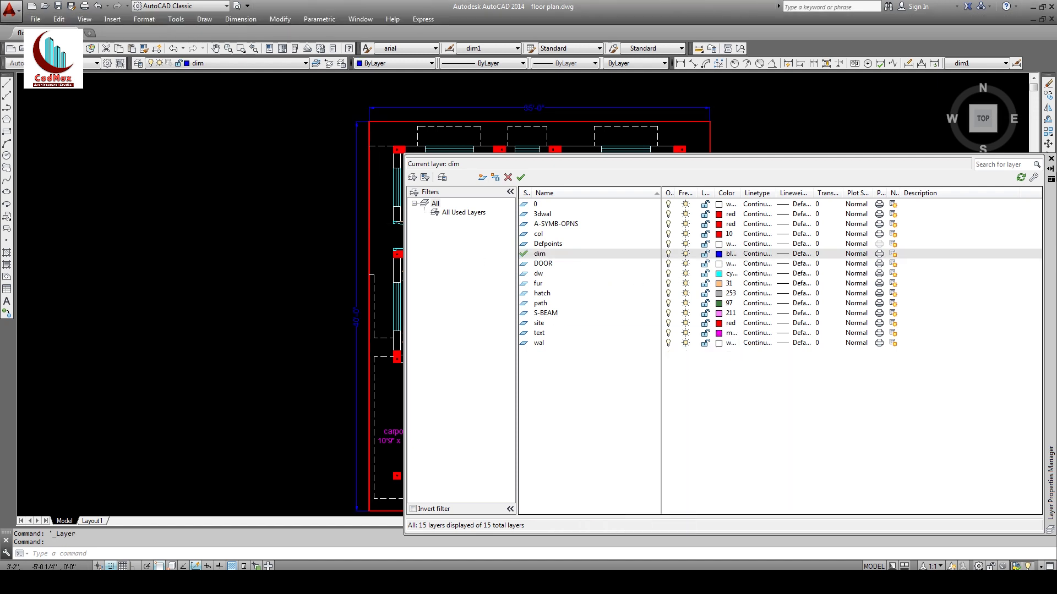
click(1051, 160)
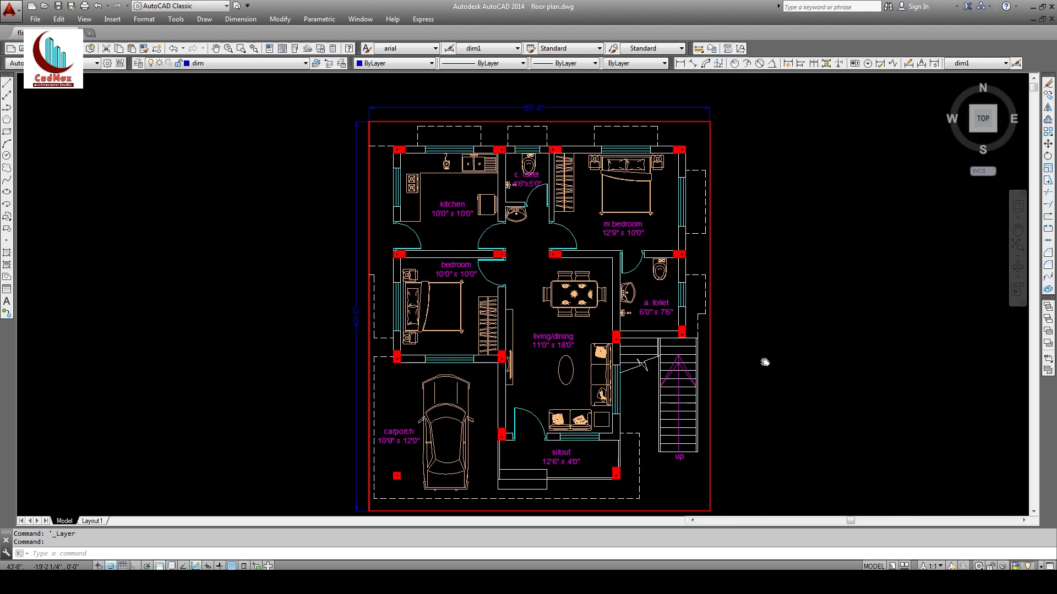
Step: Pan the plan and window-zoom onto the kitchen, bedrooms and toilets at the top
middle_drag(765, 362, 767, 349)
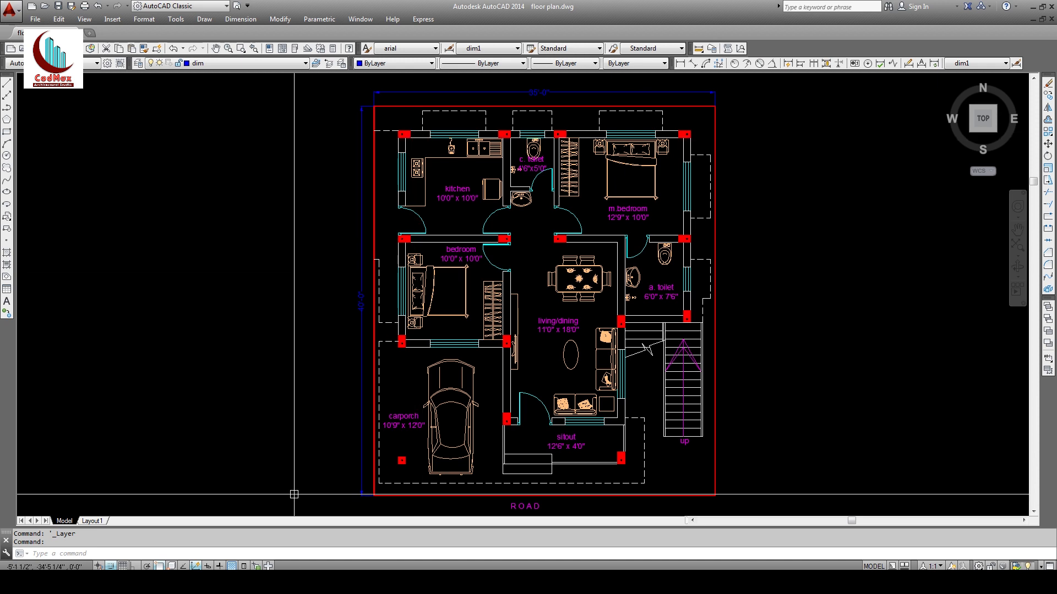
text(z)
key(Return)
click(387, 121)
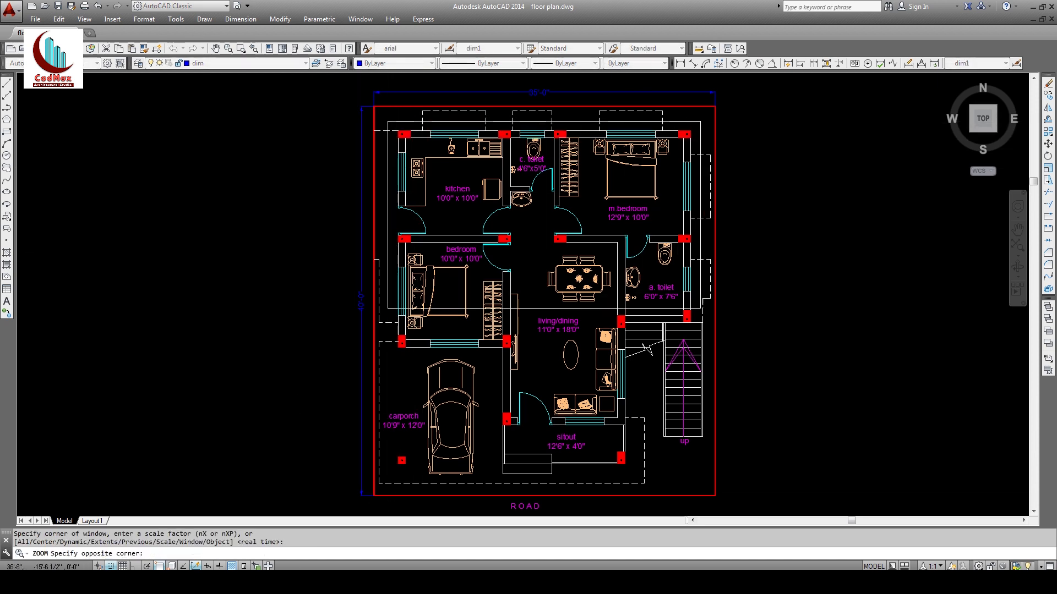
click(712, 333)
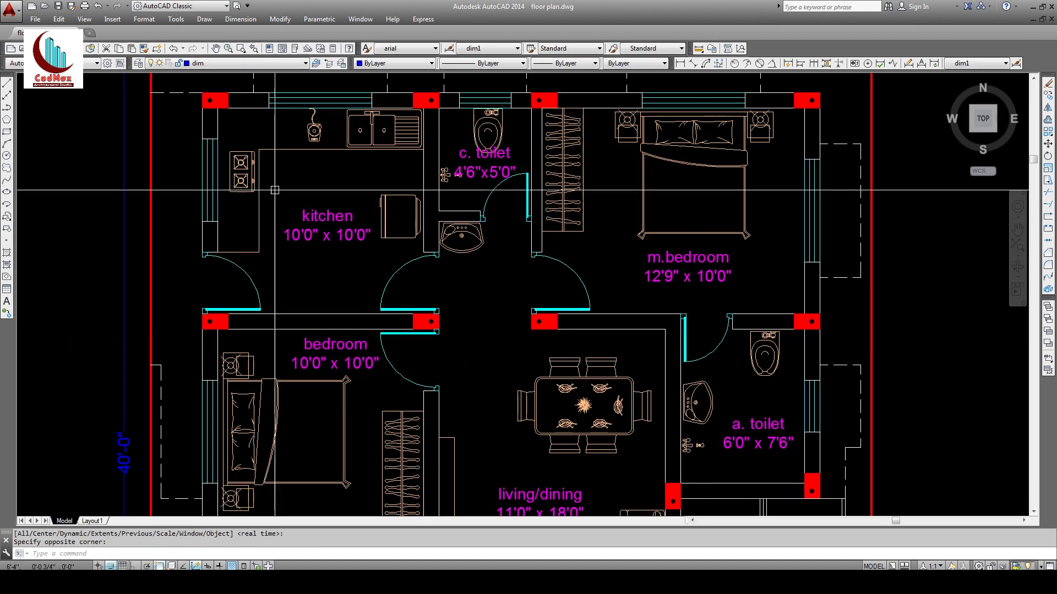
Step: Make the hatch layer current and start a hatch with the ANSI32 pattern
click(220, 63)
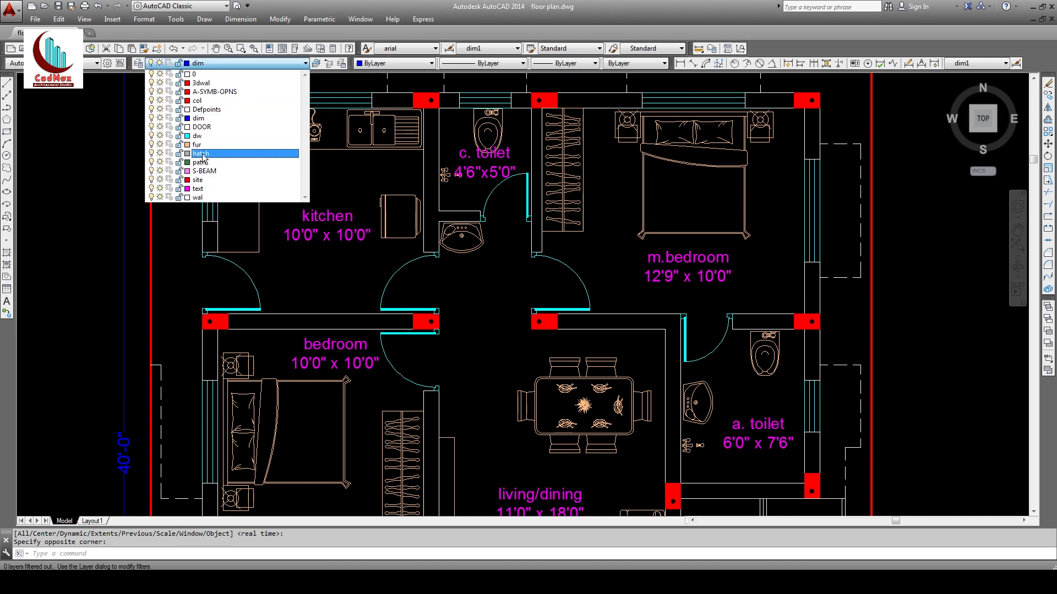
click(203, 156)
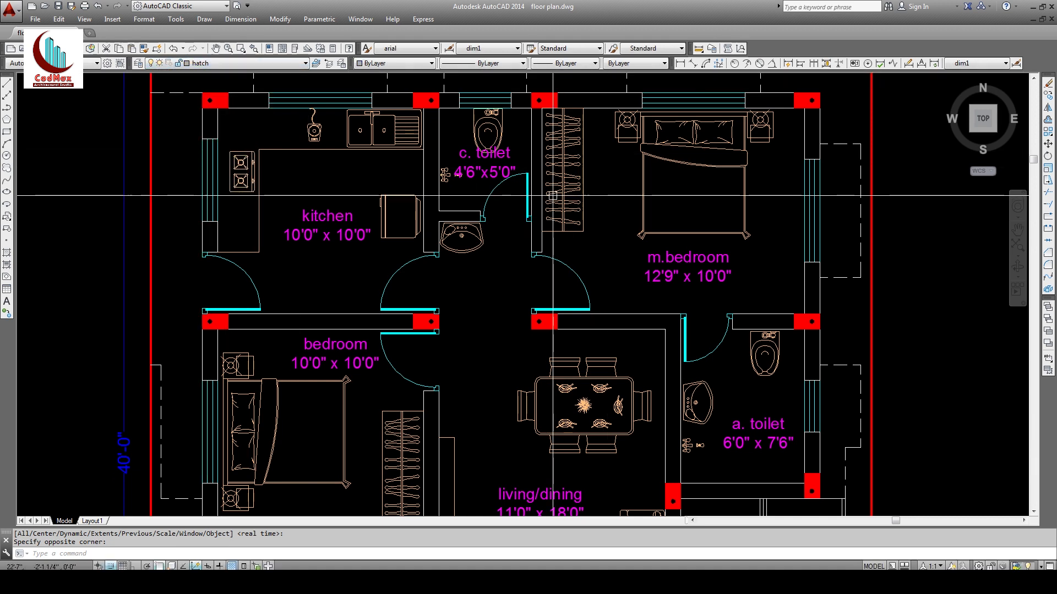
text(h)
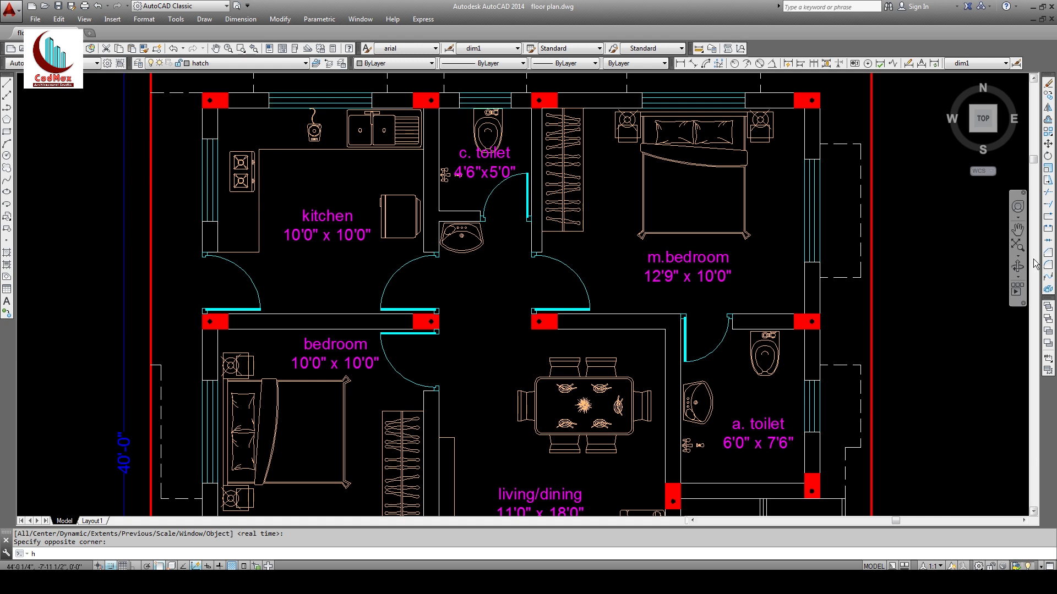
key(Return)
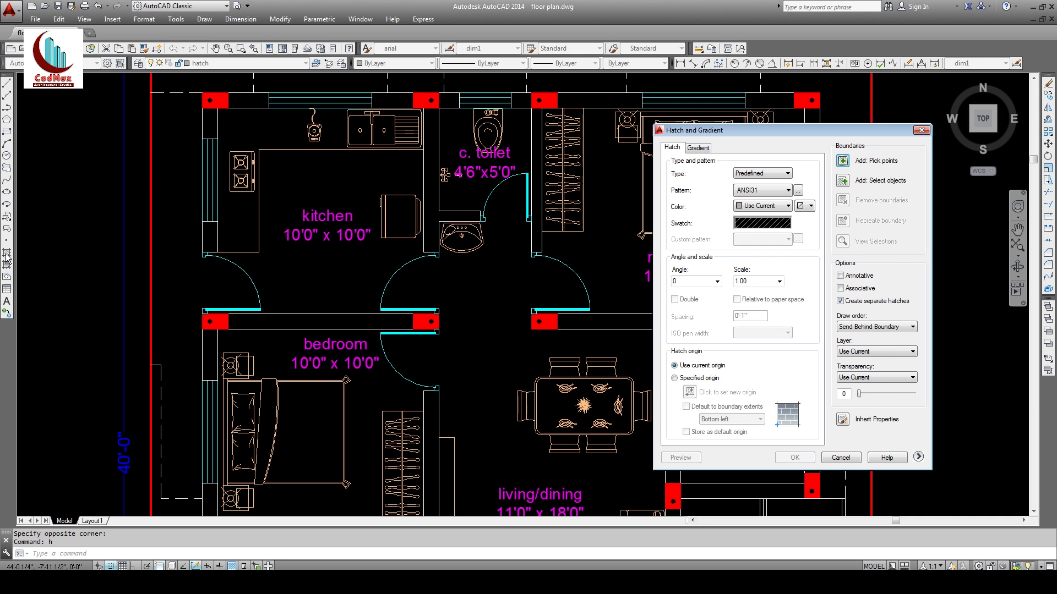
click(756, 228)
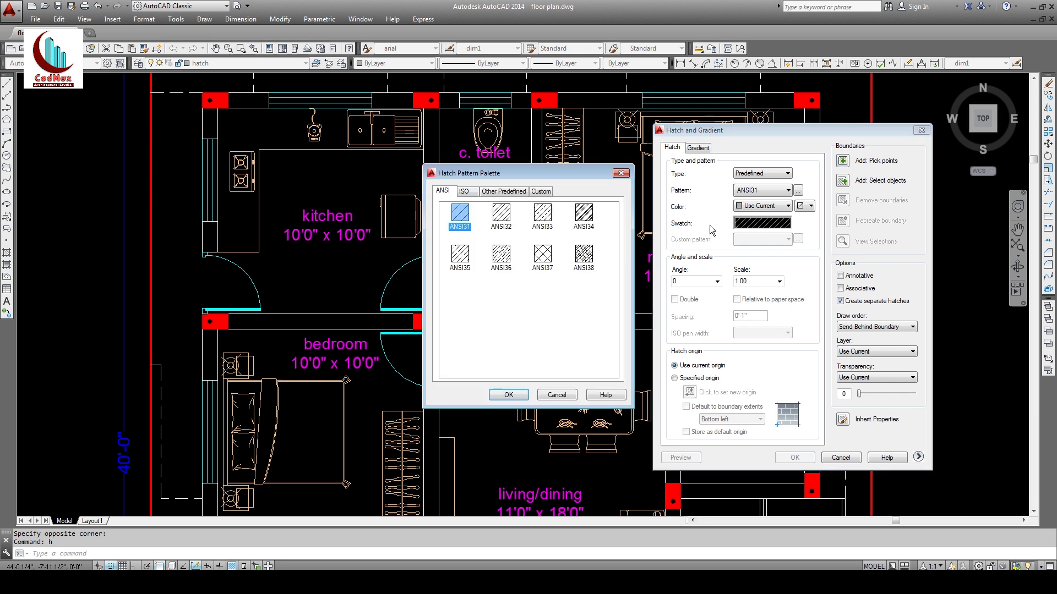
click(501, 214)
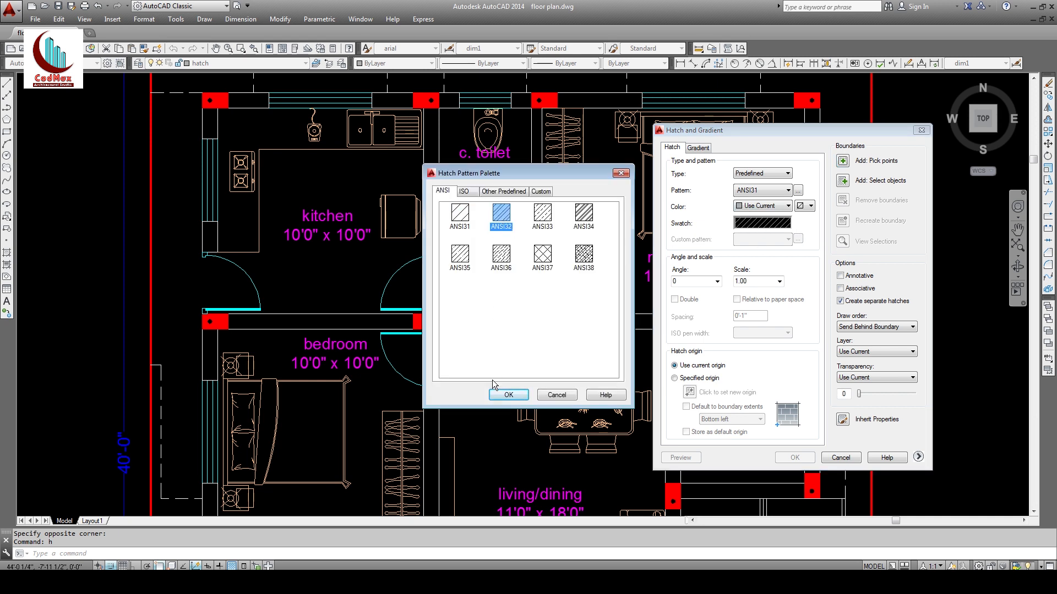
click(508, 394)
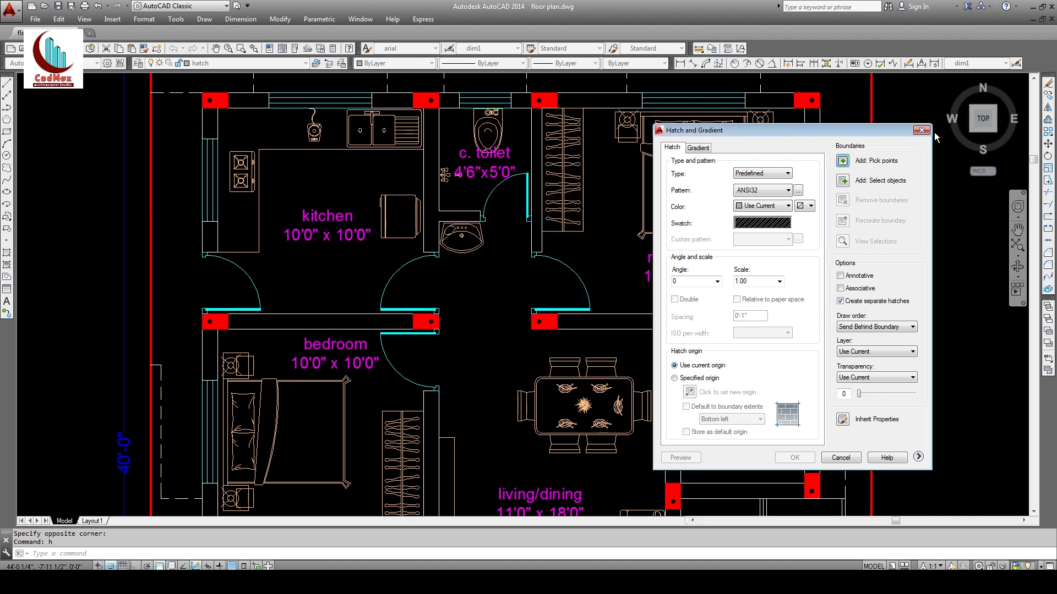
Step: Pick the kitchen, c. toilet and master bedroom wall areas for hatching
click(845, 164)
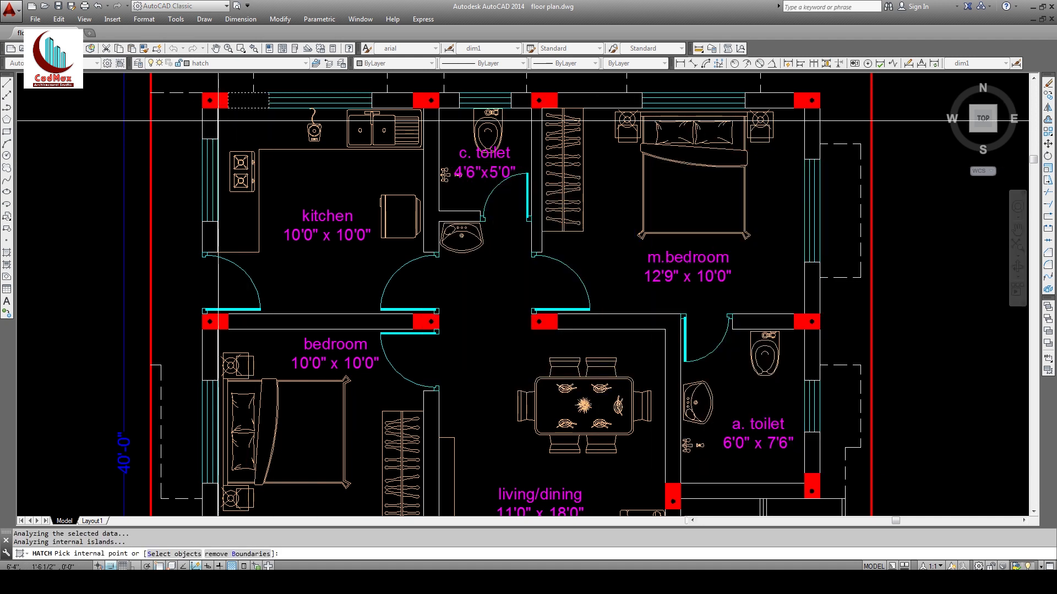
click(209, 121)
click(208, 230)
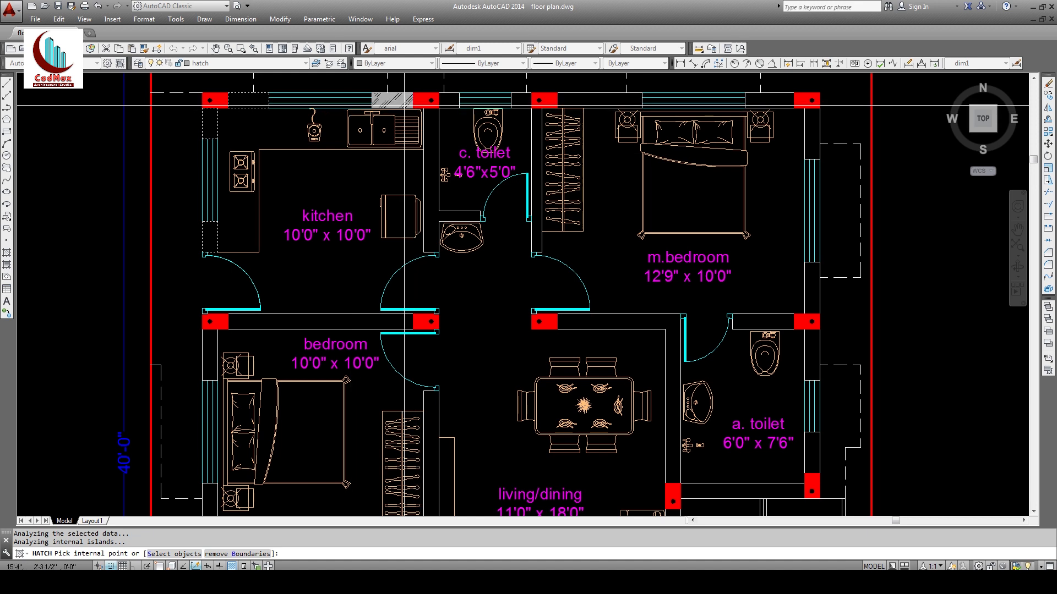
click(430, 124)
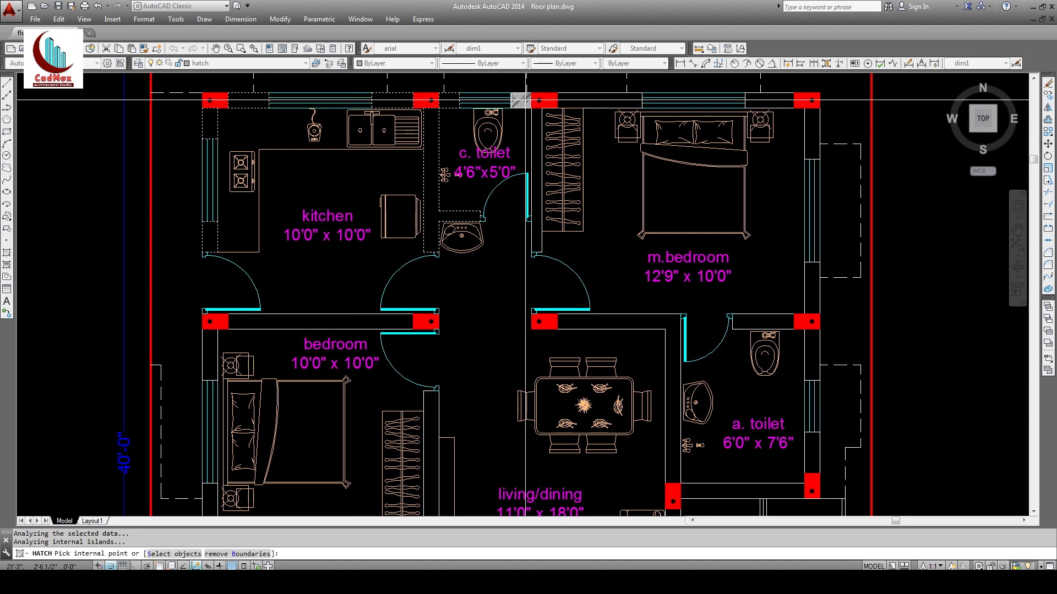
click(526, 99)
click(539, 116)
click(599, 101)
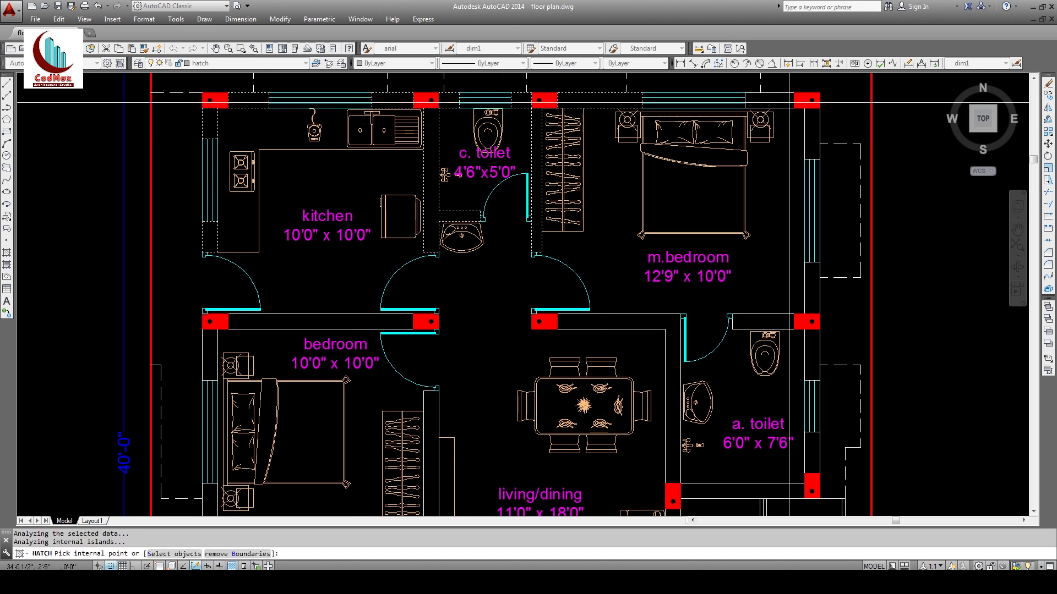
click(788, 103)
click(809, 132)
Step: Pick the remaining walls around a. toilet, the lower rooms and the living/dining area
click(809, 278)
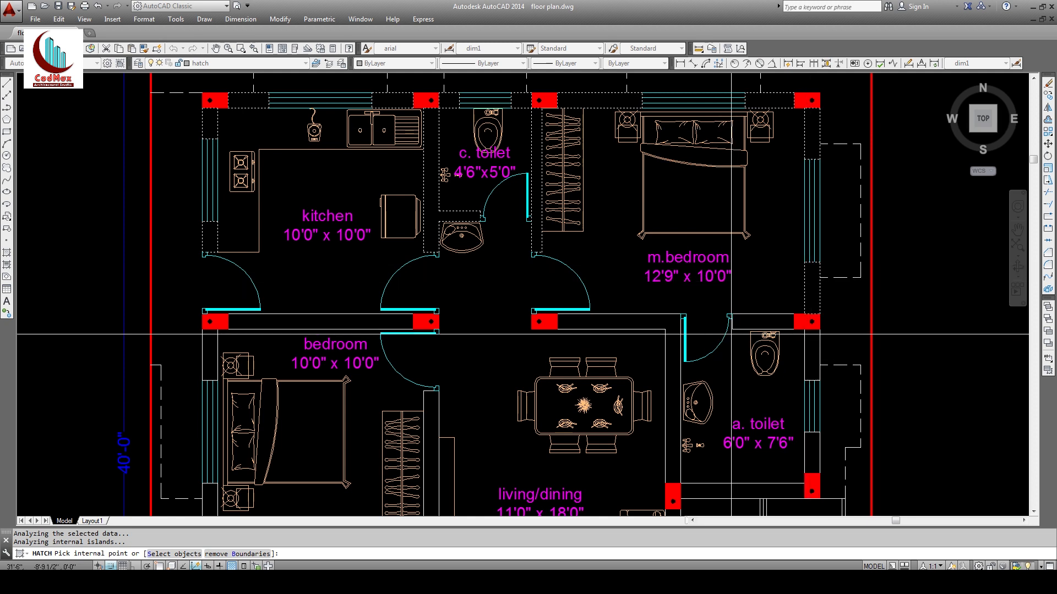
click(655, 325)
click(761, 325)
click(812, 355)
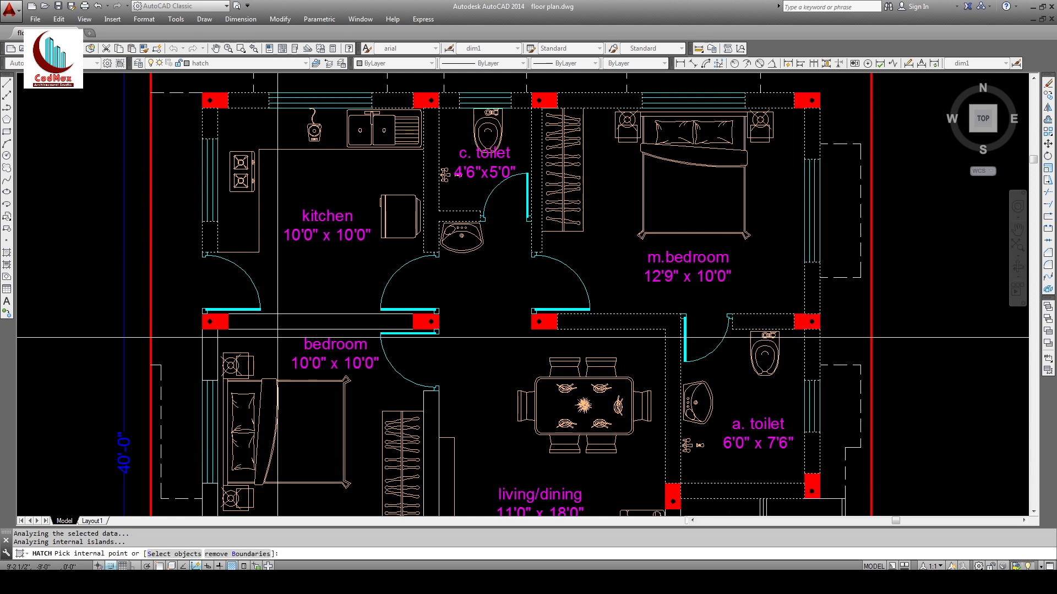
middle_drag(512, 381, 519, 160)
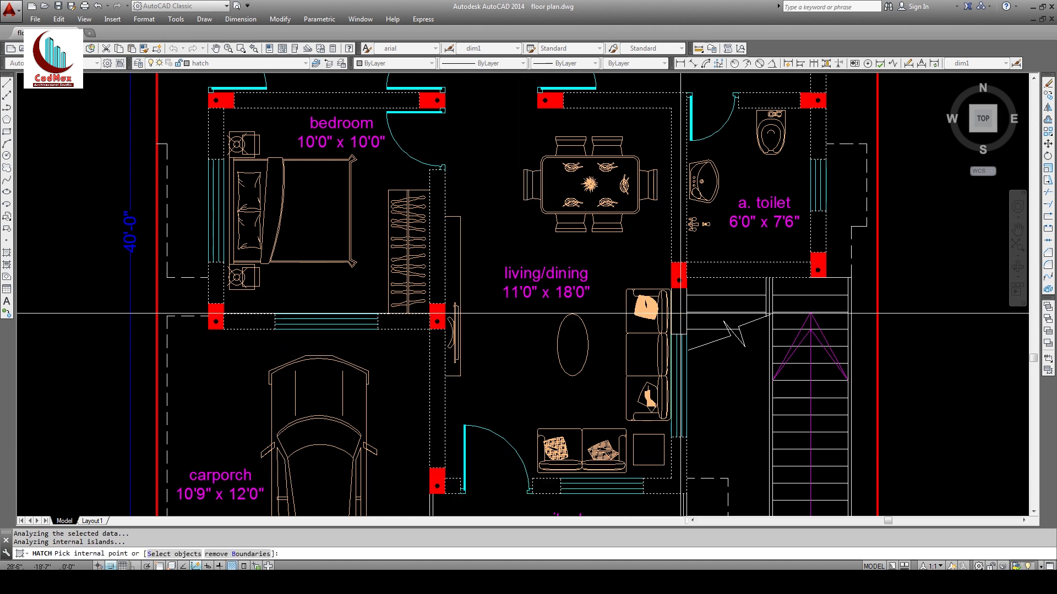
middle_drag(574, 250, 556, 331)
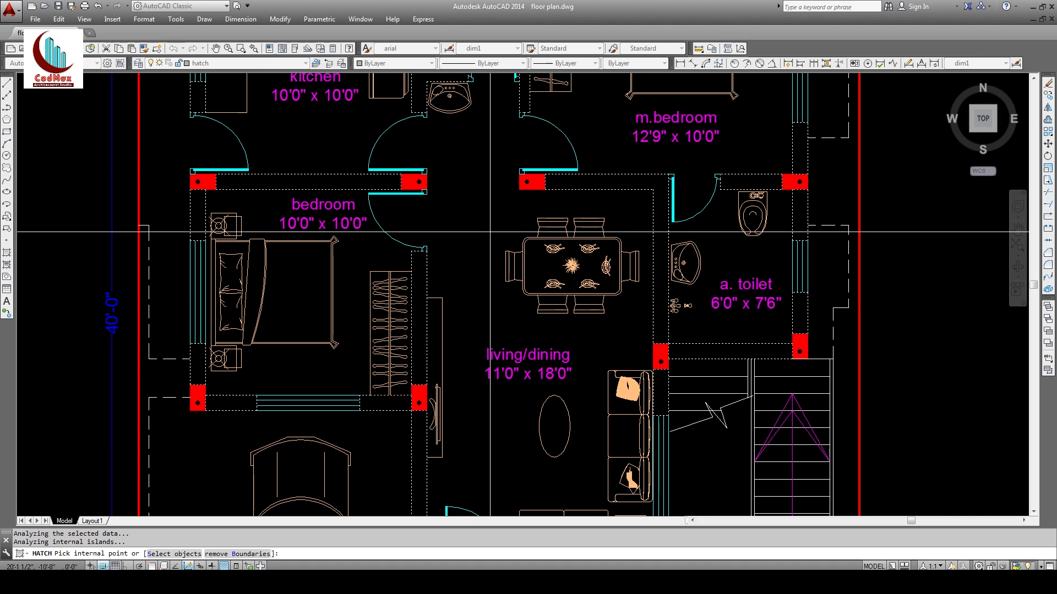
key(Return)
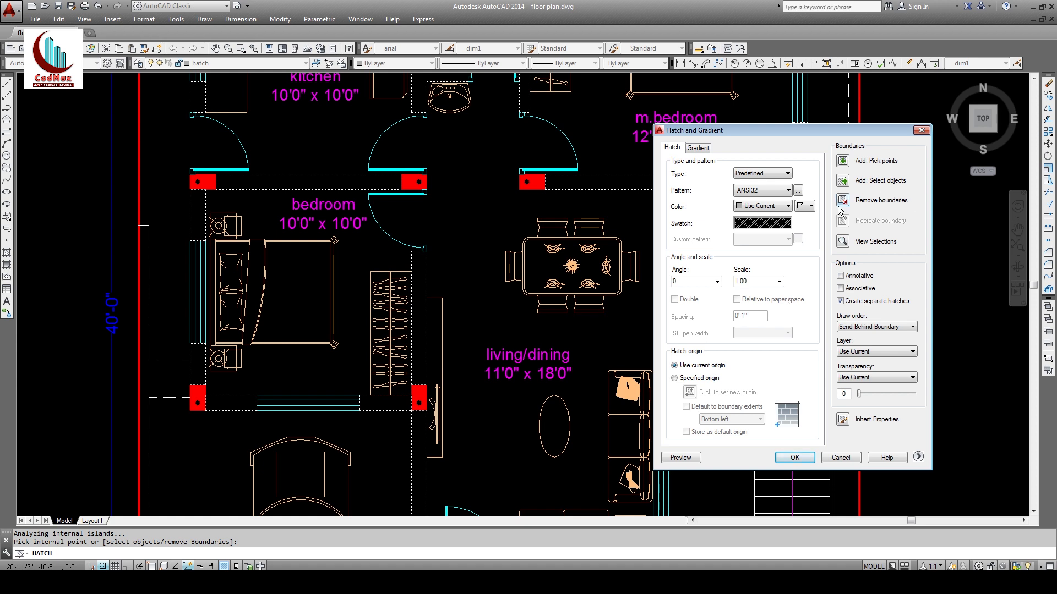
Step: Preview the ANSI32 wall hatch at scale 12 and accept it
click(681, 458)
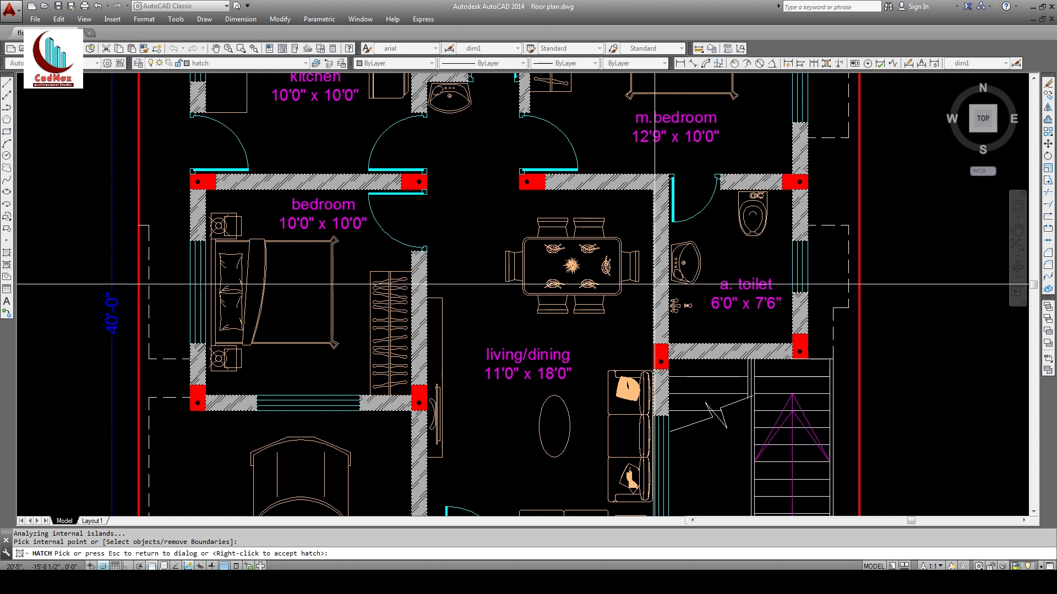
right_click(659, 279)
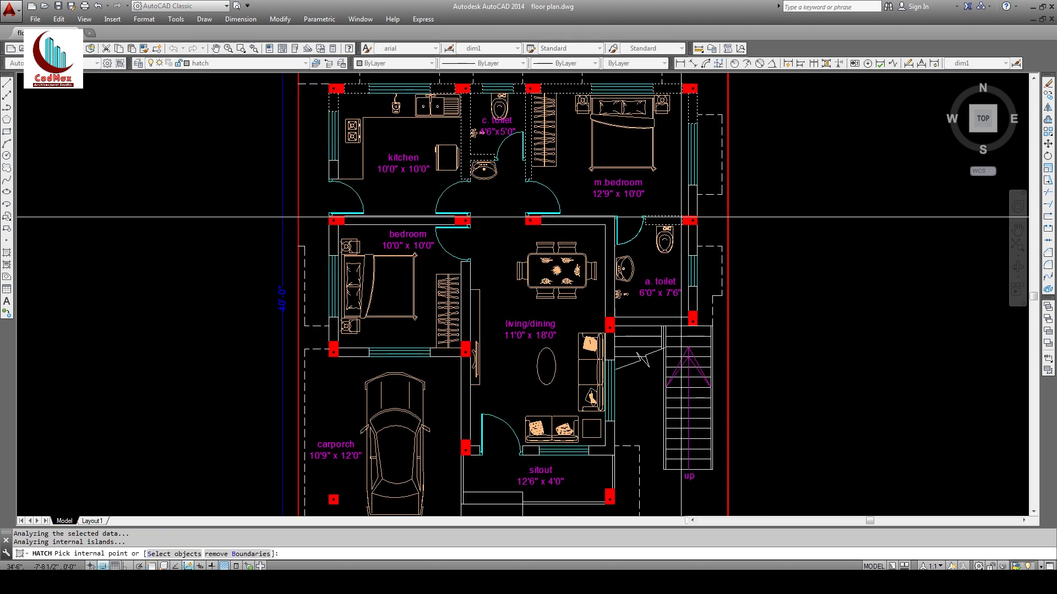
key(Return)
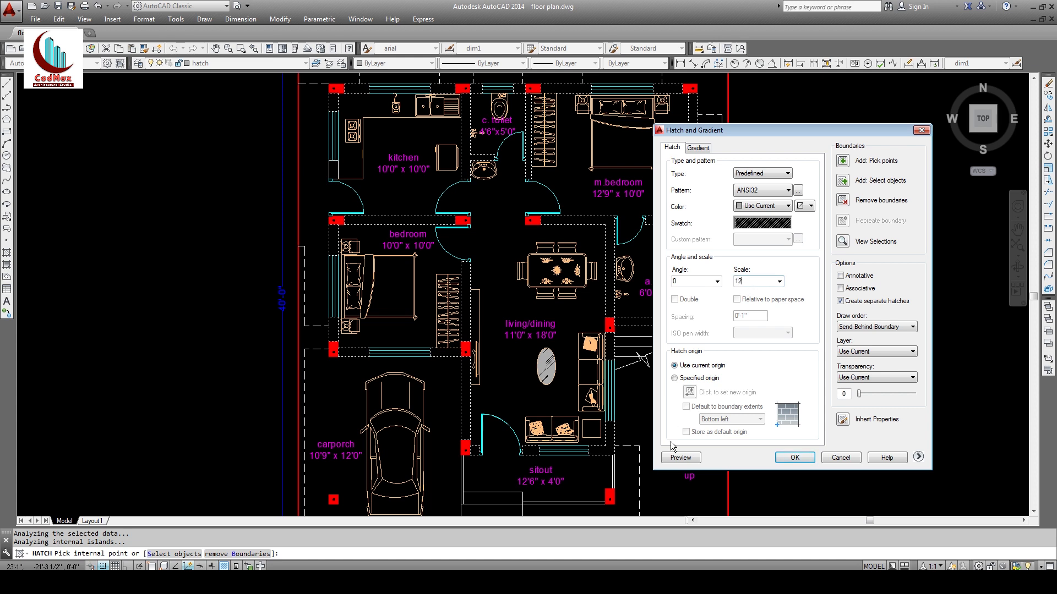
click(681, 457)
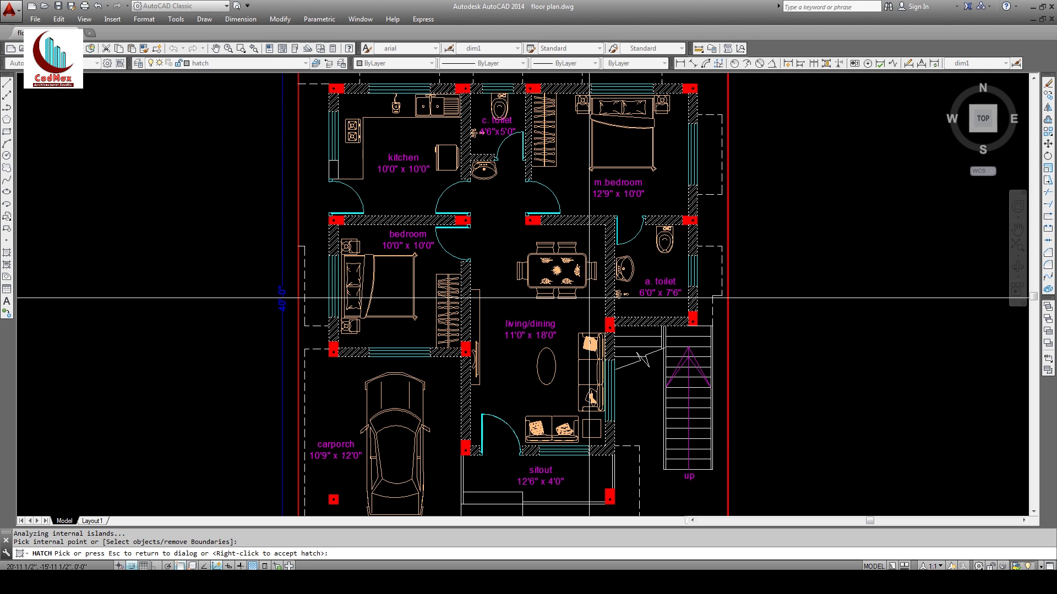
key(Escape)
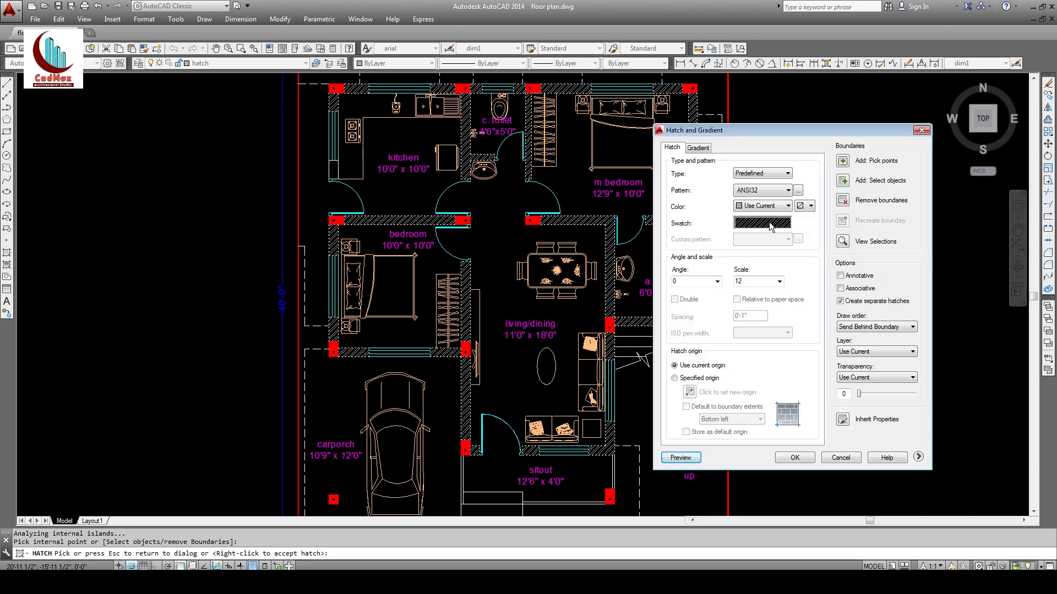
drag(839, 136, 691, 138)
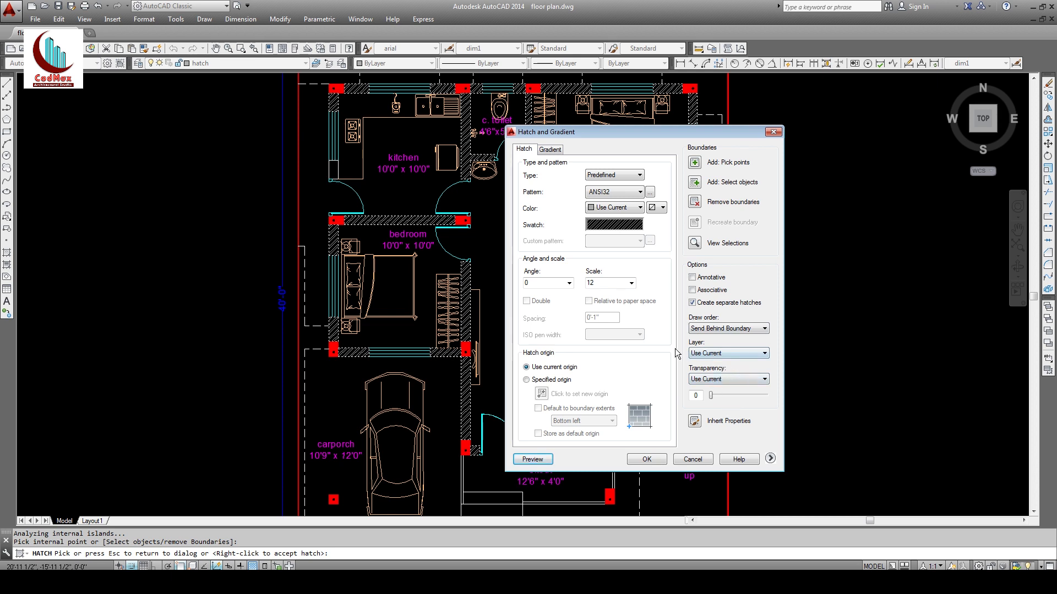
click(533, 459)
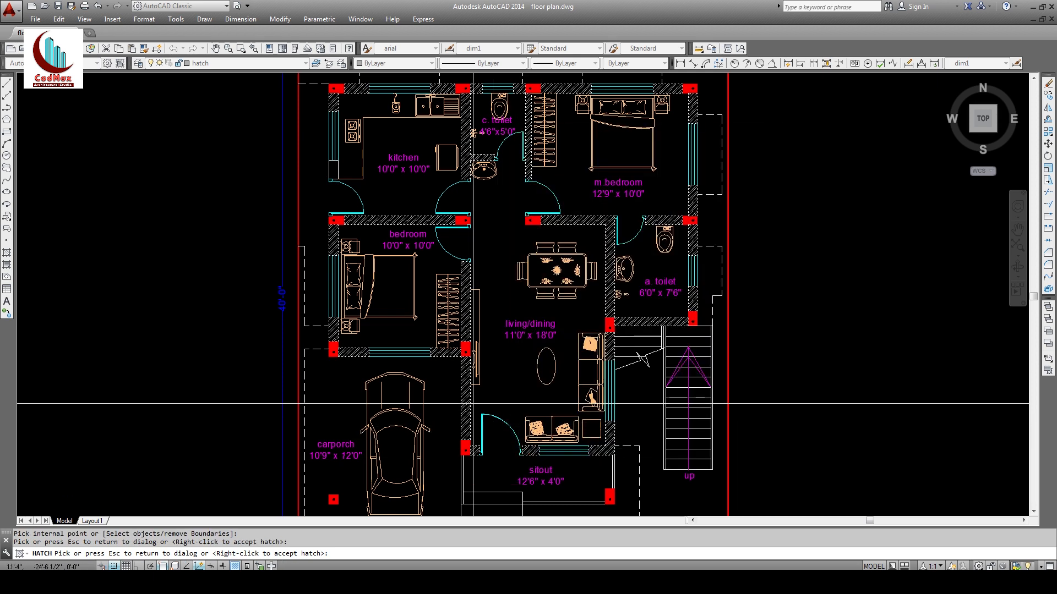
right_click(393, 258)
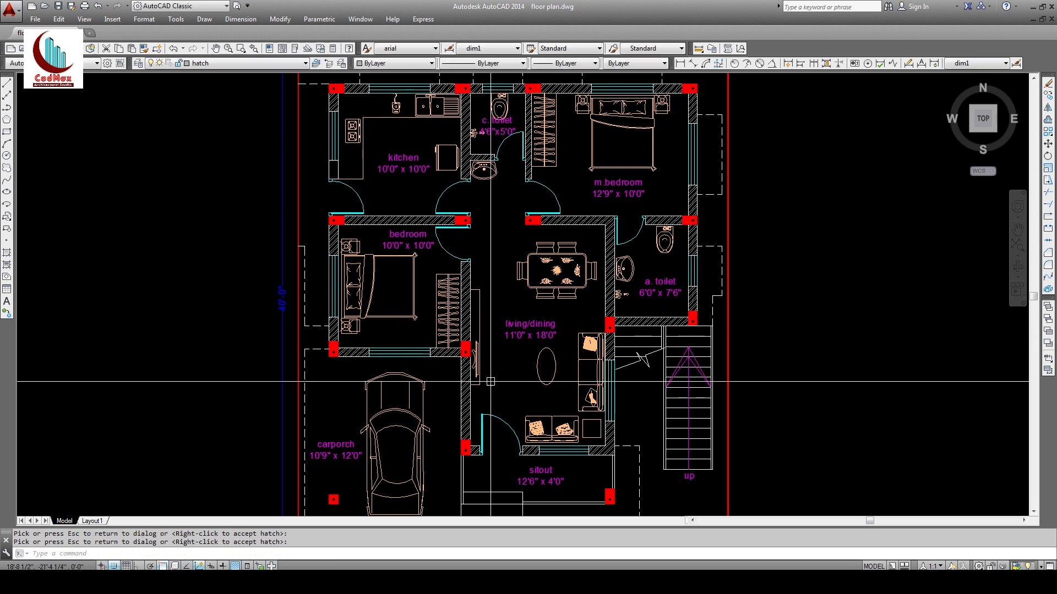
Step: Zoom out and window-zoom so the whole floor plan fits the view
text(z)
key(Return)
key(Return)
drag(578, 281, 594, 382)
key(Escape)
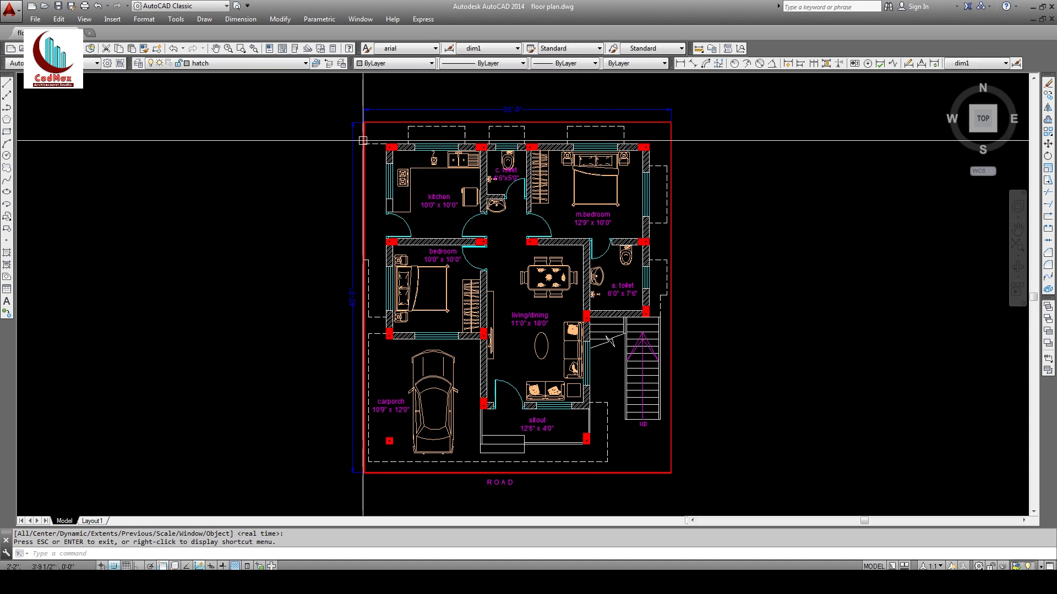
text(z)
key(Return)
click(317, 100)
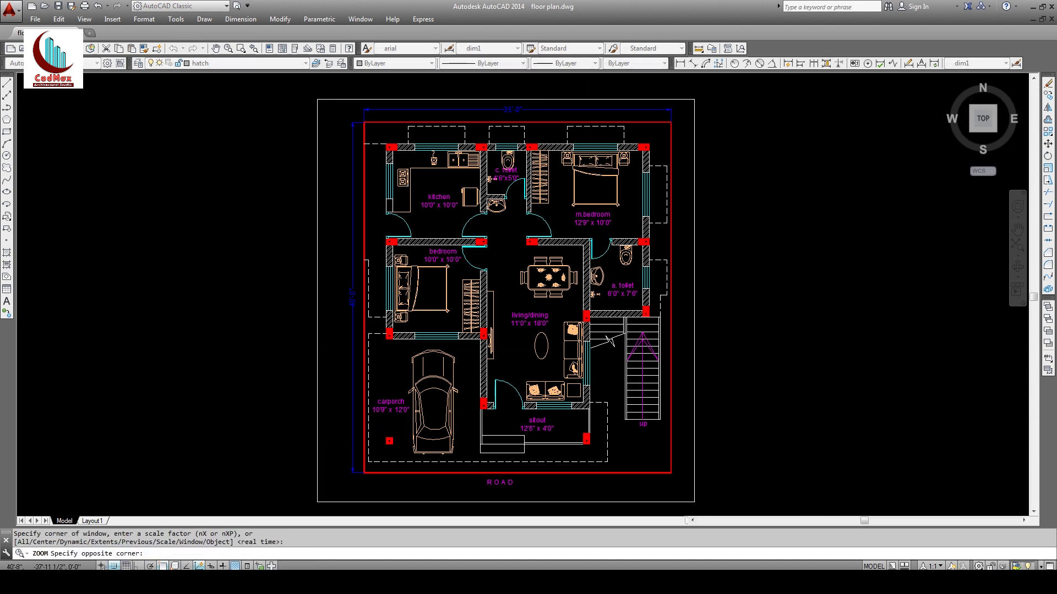
click(697, 502)
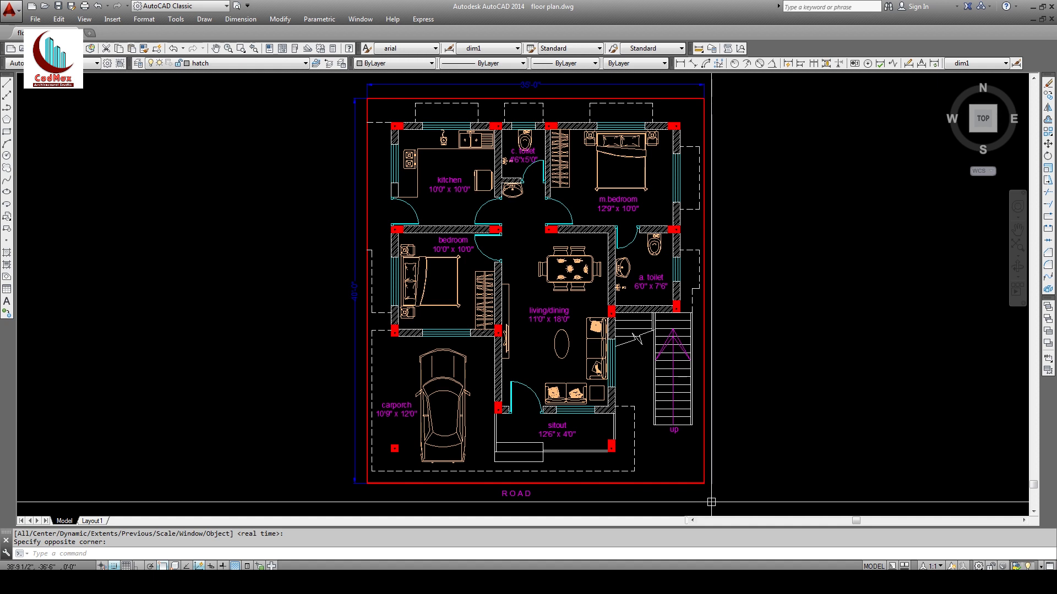
Step: Save floor plan.dwg, then start the erase command
click(58, 7)
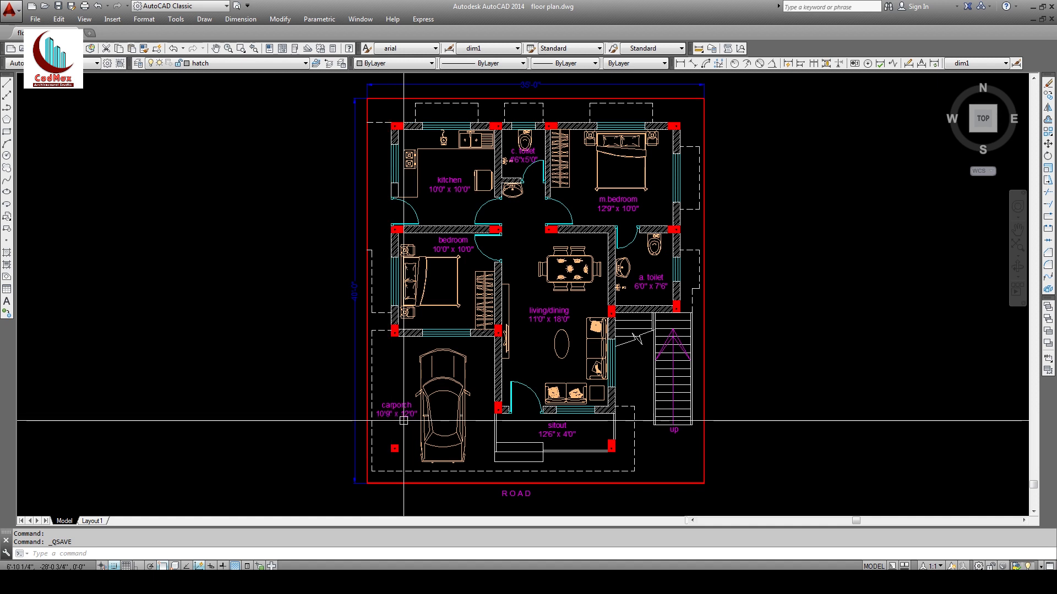
text(e)
key(Return)
Step: Erase all 288 objects of the floor plan with a window selection
click(342, 504)
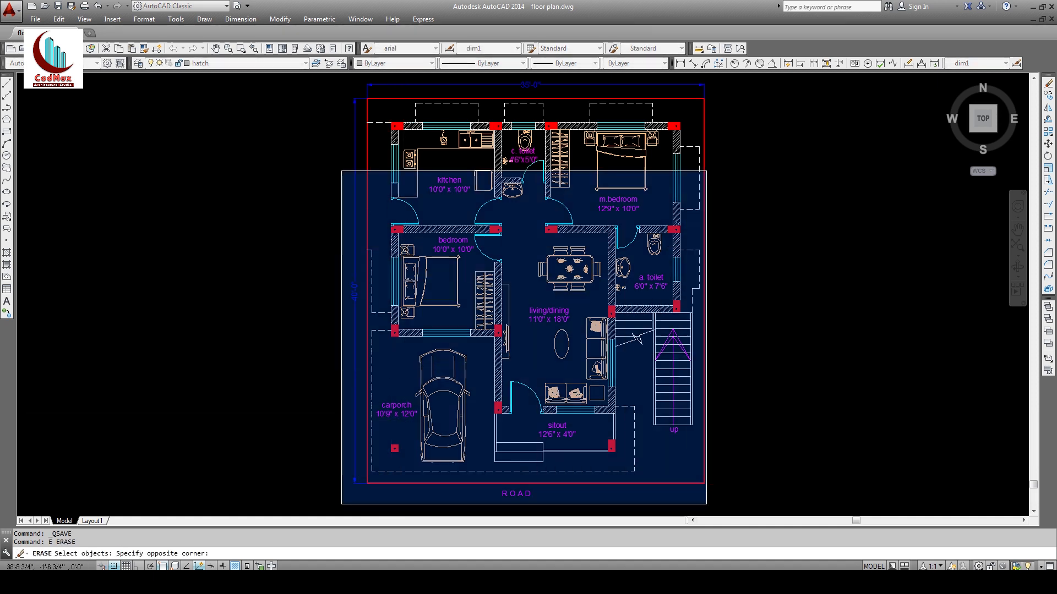
key(Escape)
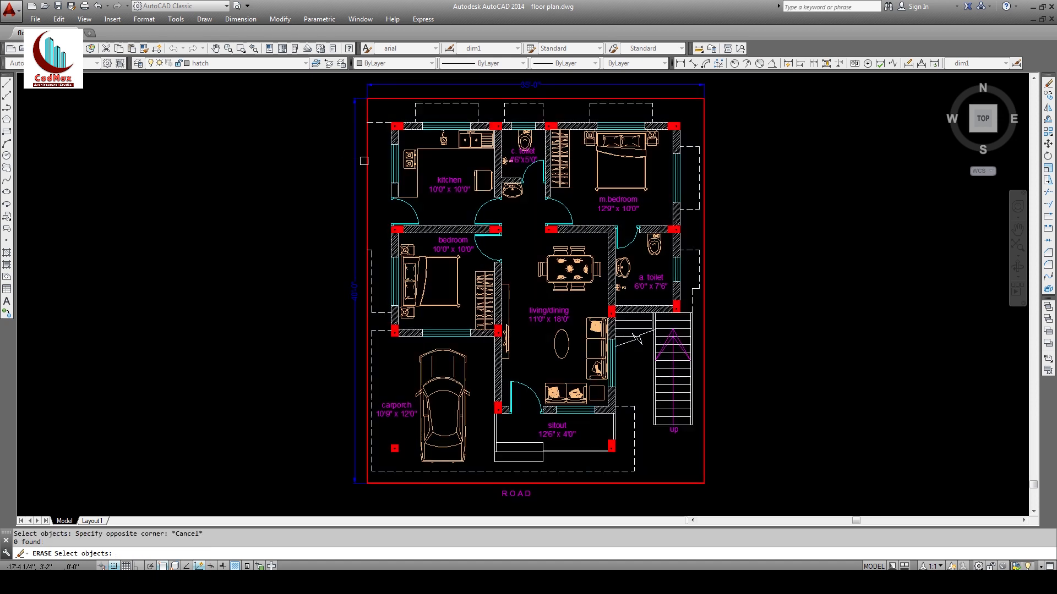
key(Escape)
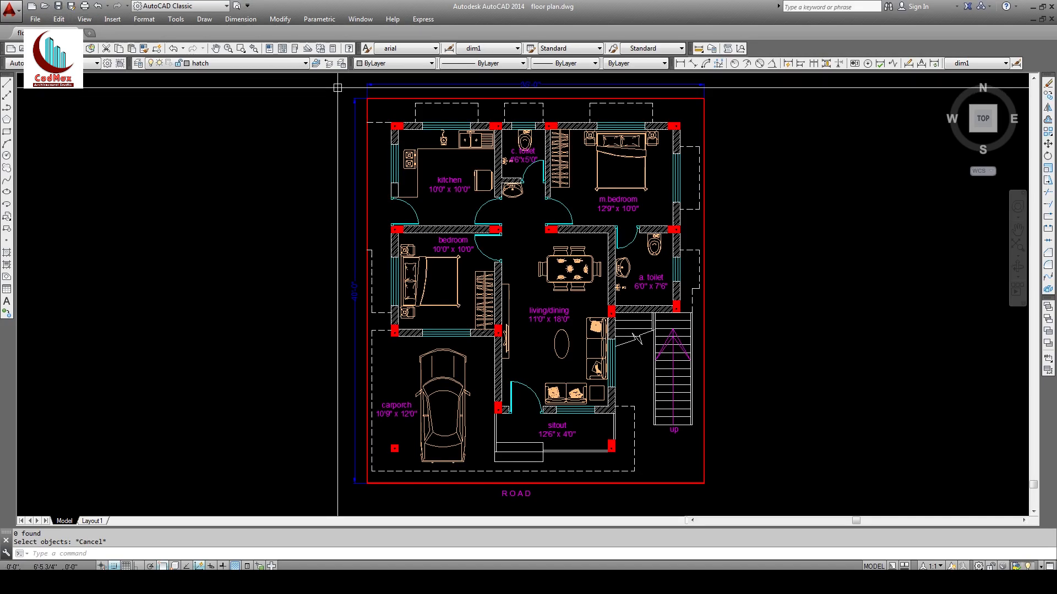
text(e)
key(Return)
click(337, 80)
click(741, 505)
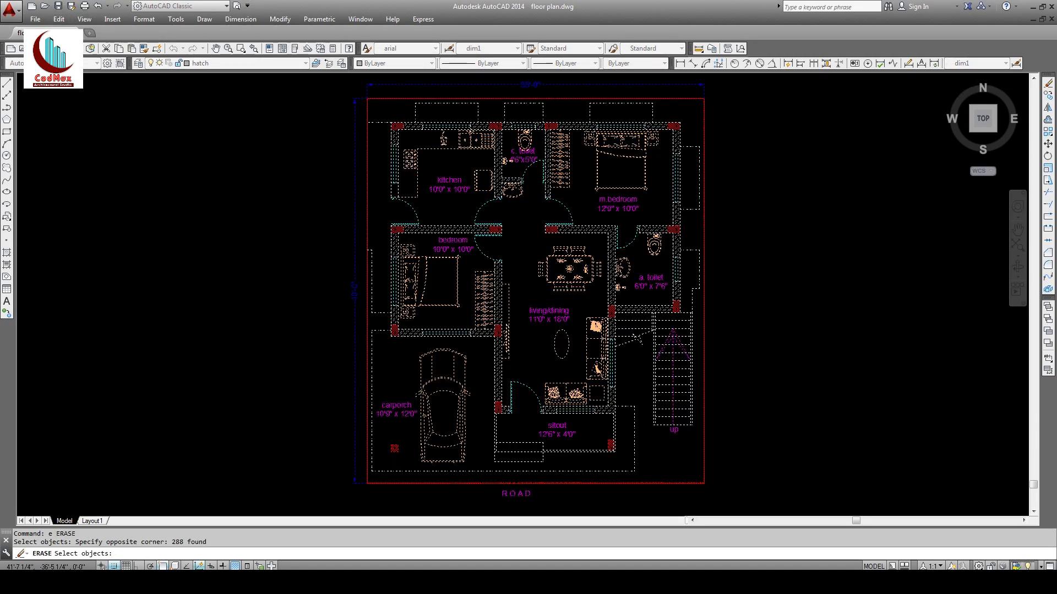
key(Return)
Step: Save the empty drawing as the Drawing Template 'plan template.dwt'
click(71, 5)
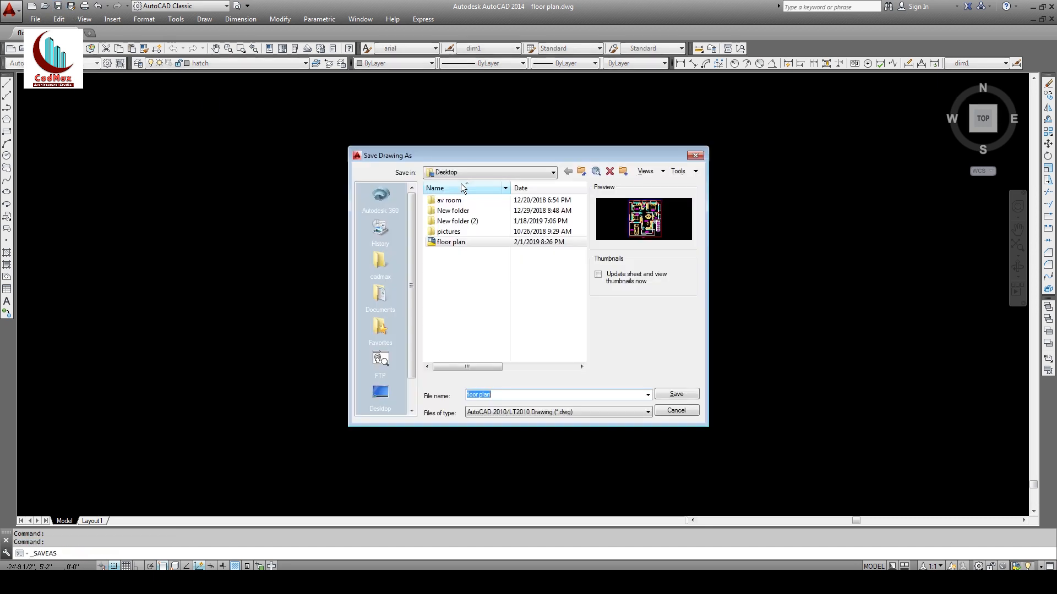
click(548, 411)
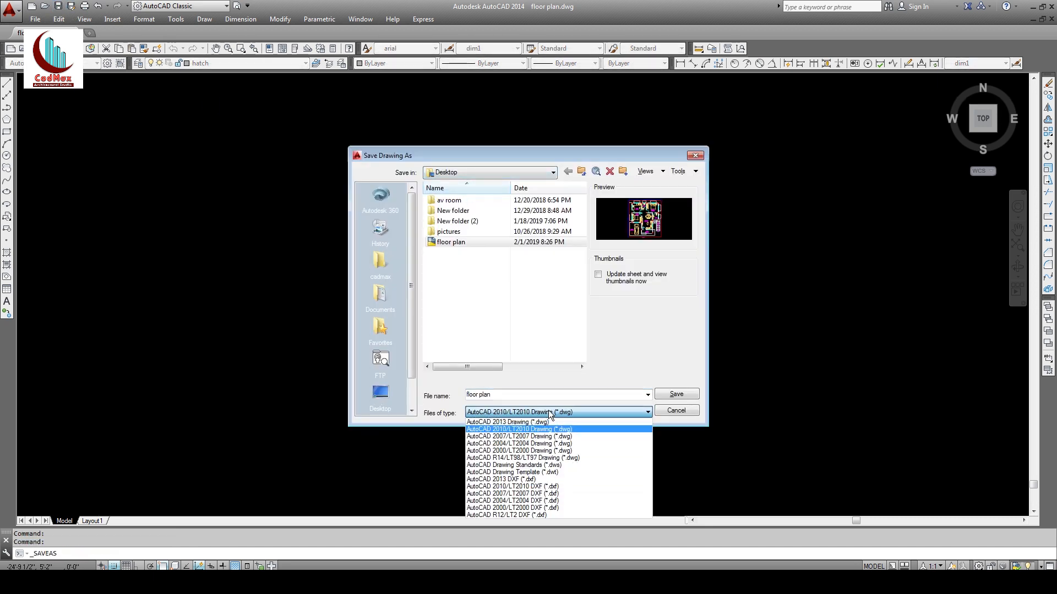
click(546, 472)
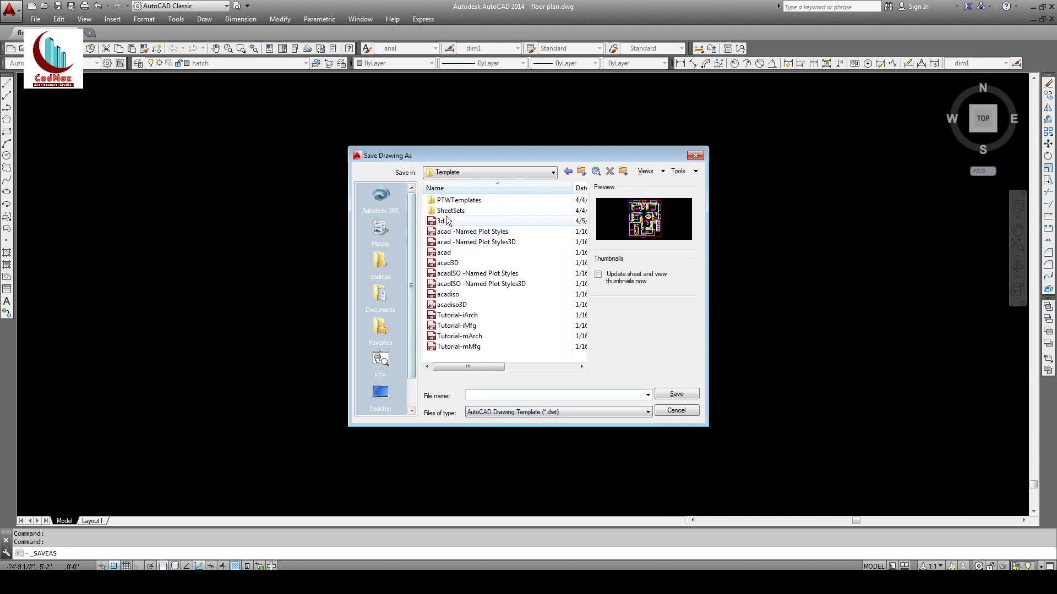
drag(469, 160, 455, 155)
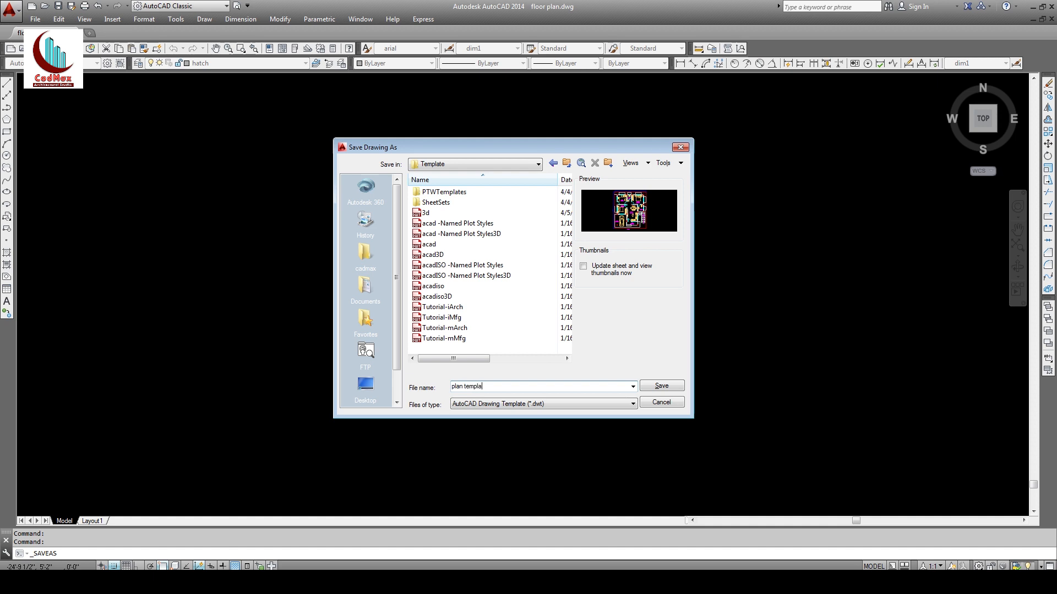
click(658, 388)
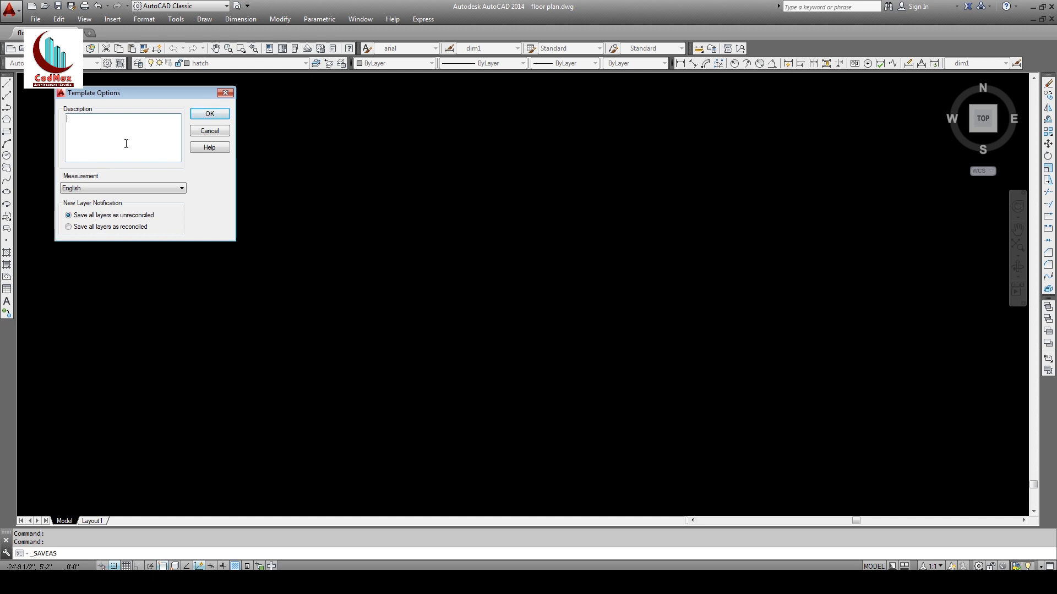
click(199, 116)
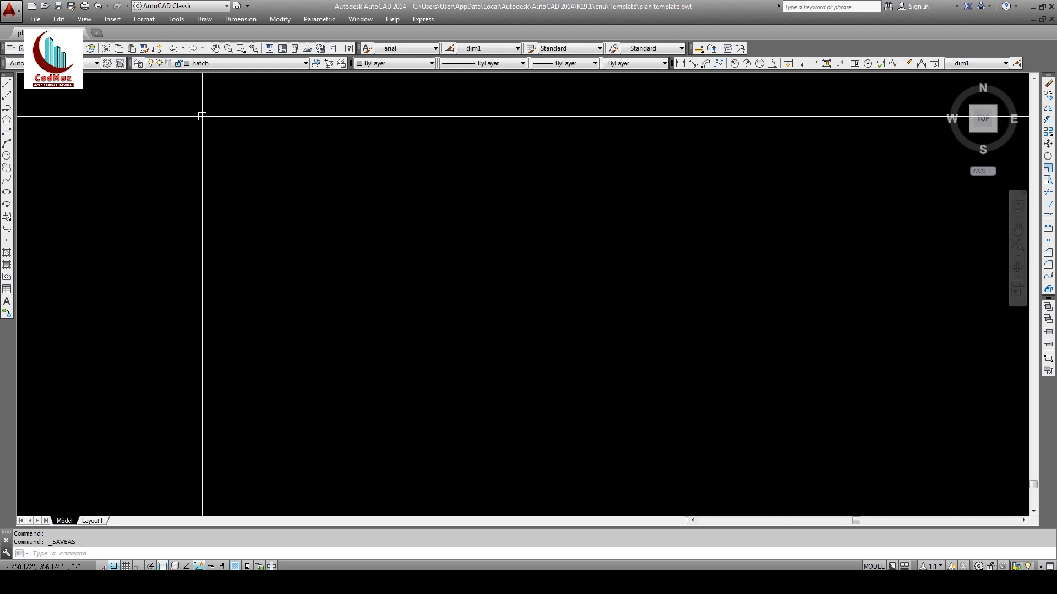
Step: Close the template and start a new drawing from plan template
click(81, 34)
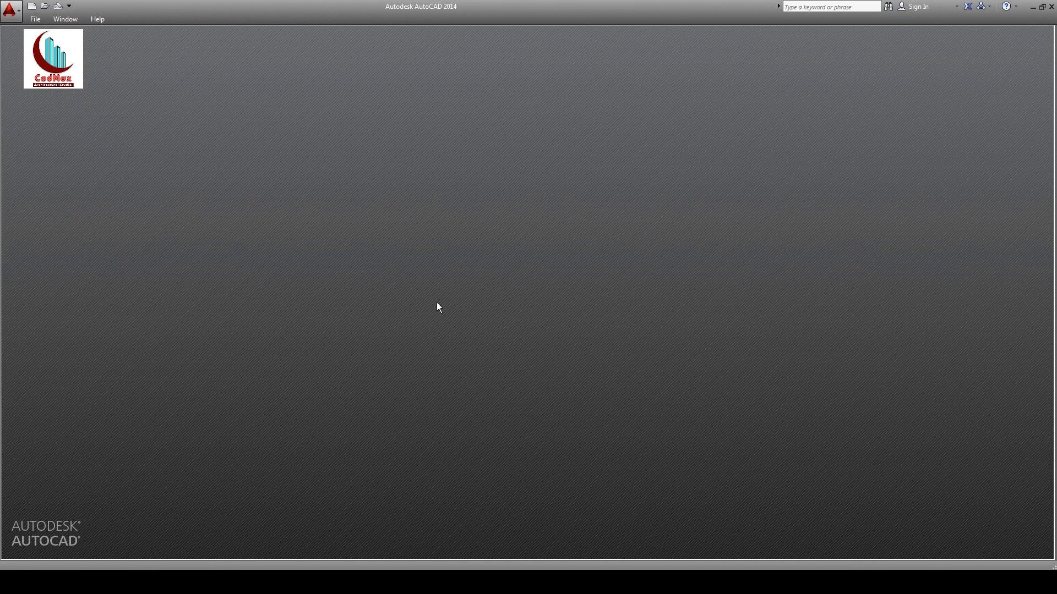
click(32, 8)
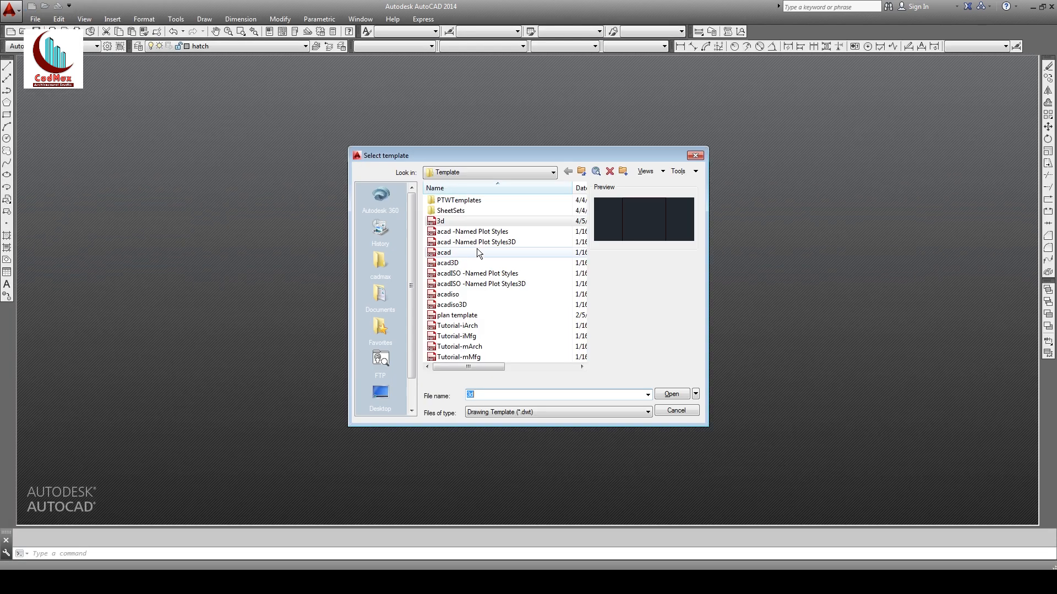
click(457, 304)
click(460, 316)
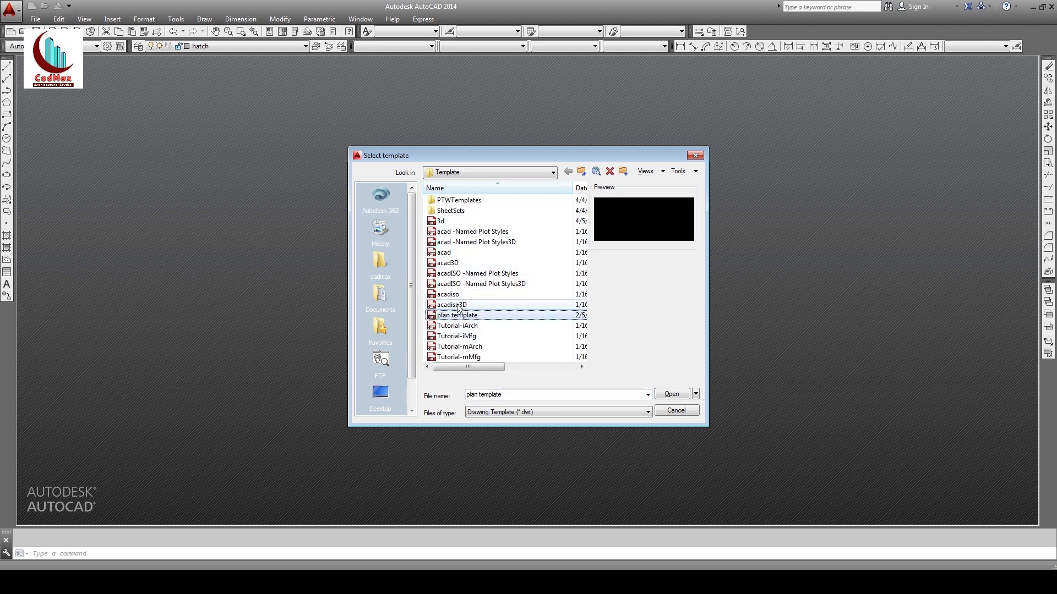
click(668, 396)
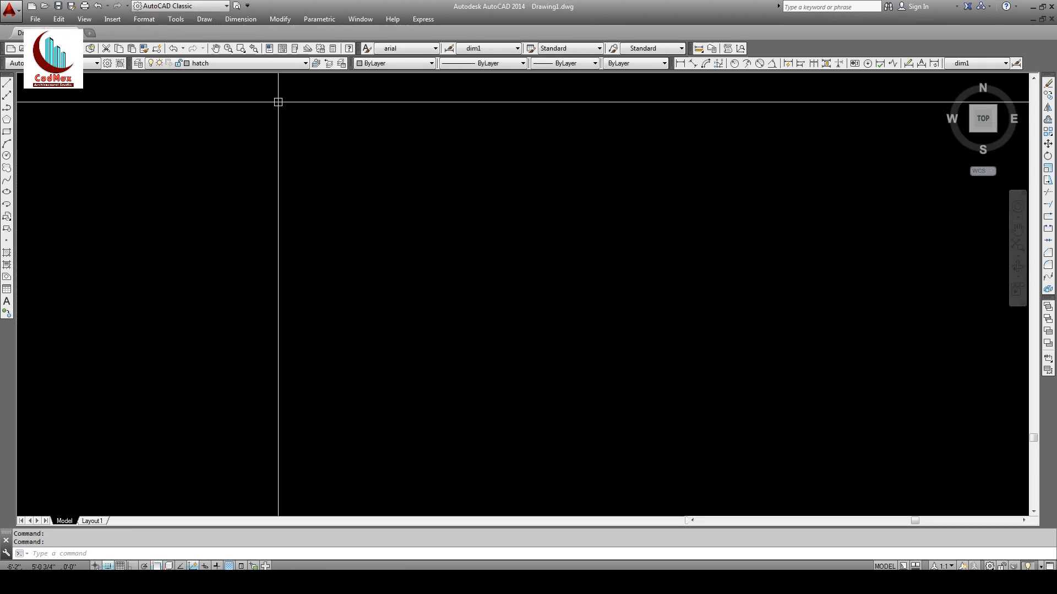
Step: Check the new drawing's layer list and draw a horizontal test line
click(276, 63)
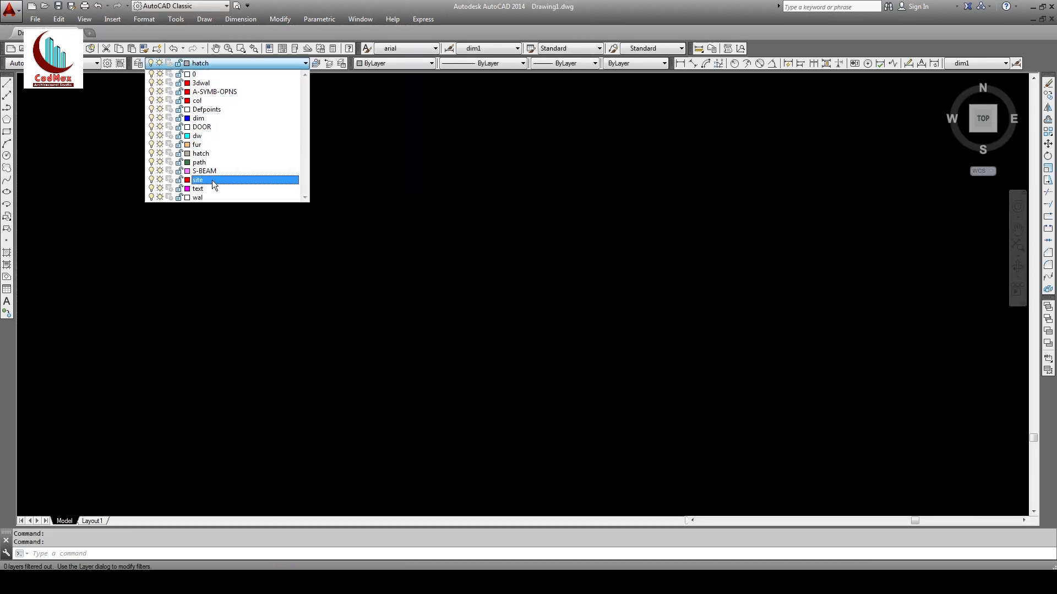
click(351, 244)
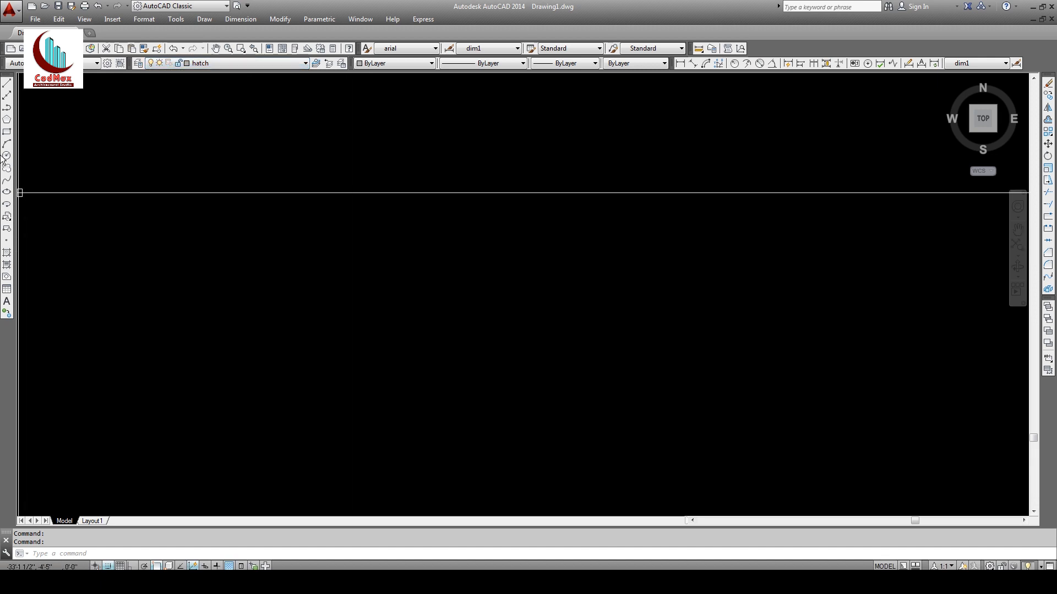
click(7, 82)
click(276, 276)
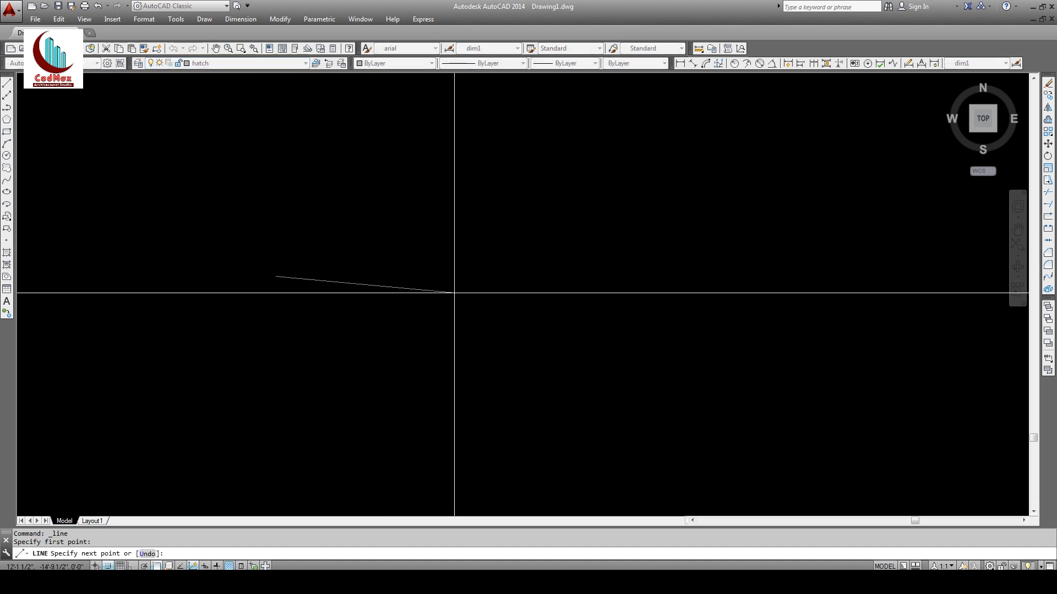
key(F8)
click(472, 288)
key(Return)
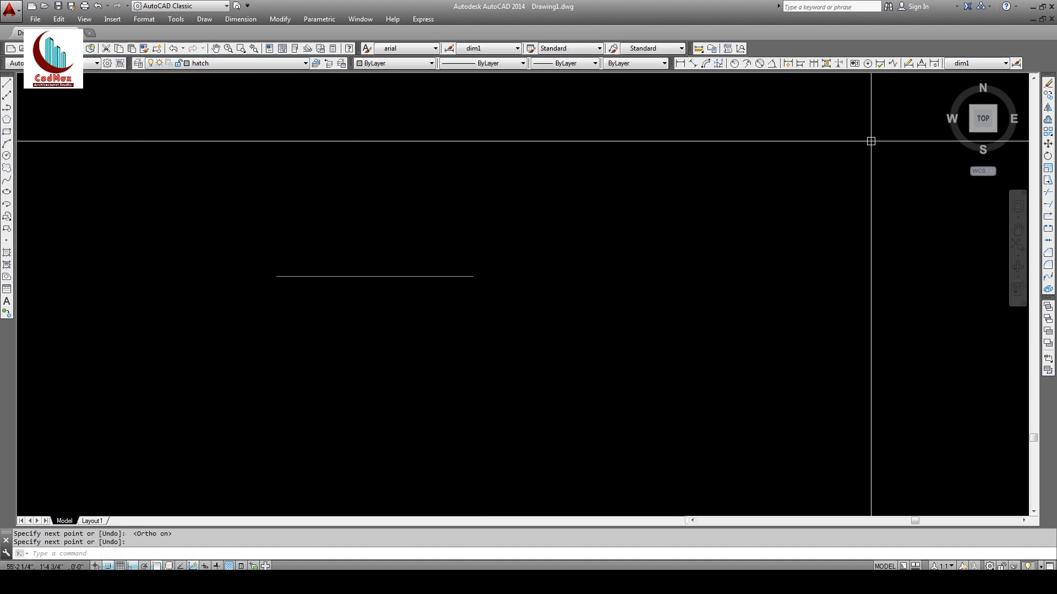
Step: Add a 20'-5" linear dimension to the line and review the layer settings
click(680, 63)
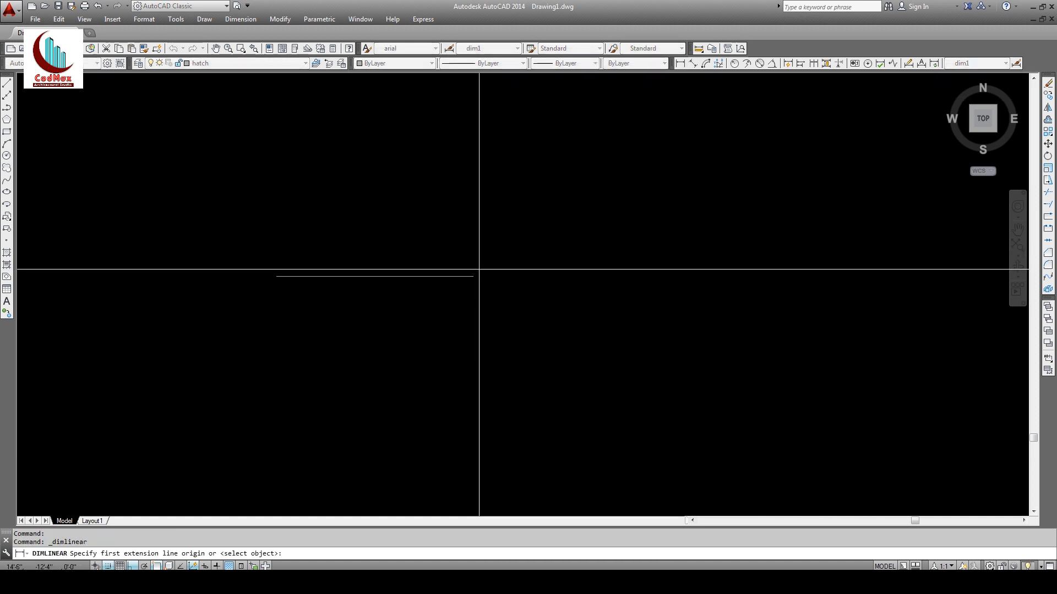
key(Return)
click(457, 275)
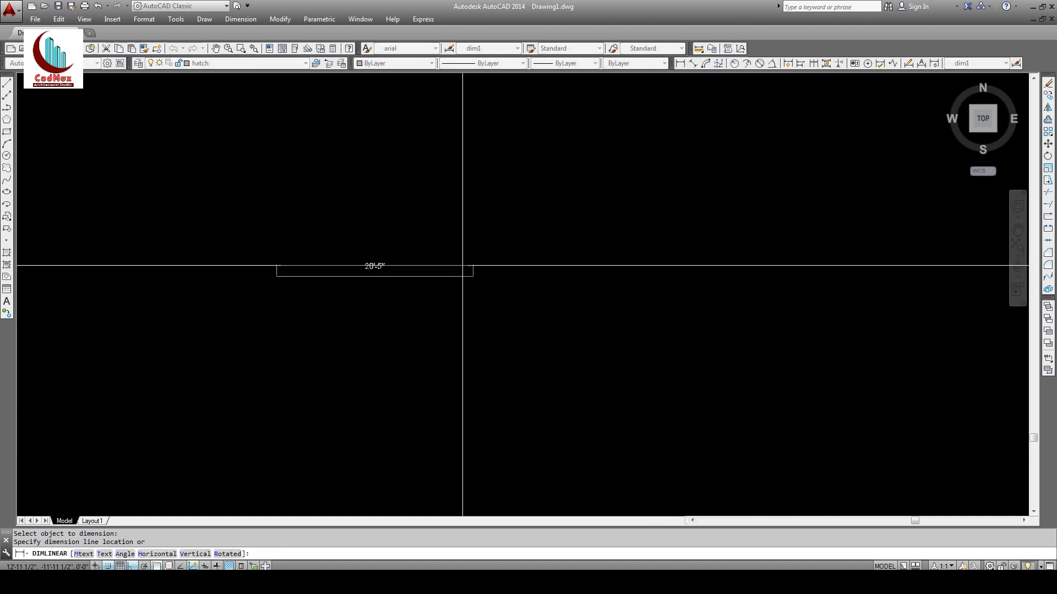
click(372, 269)
click(247, 64)
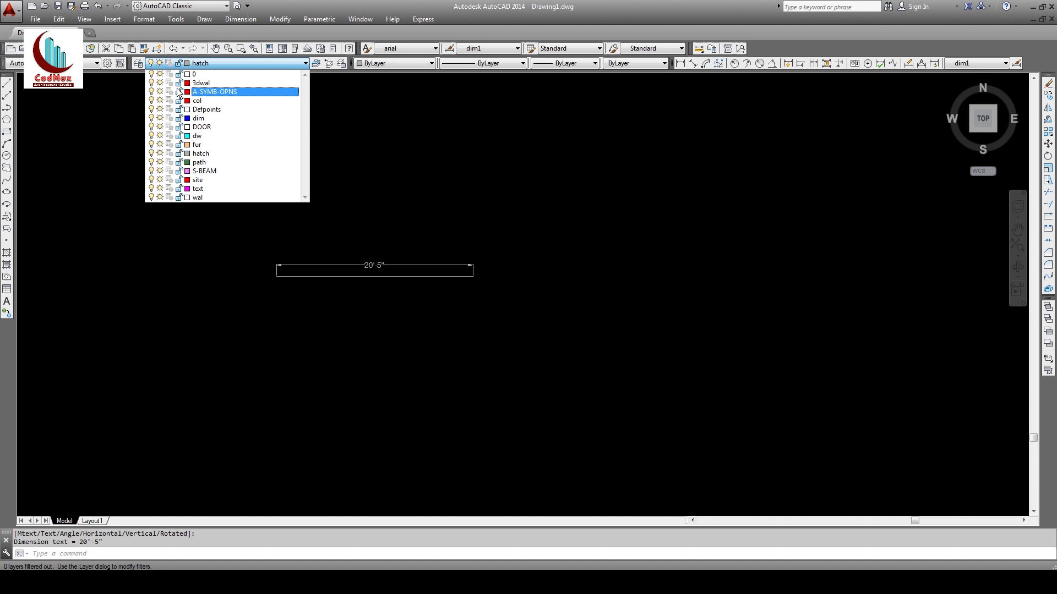
click(139, 66)
click(139, 66)
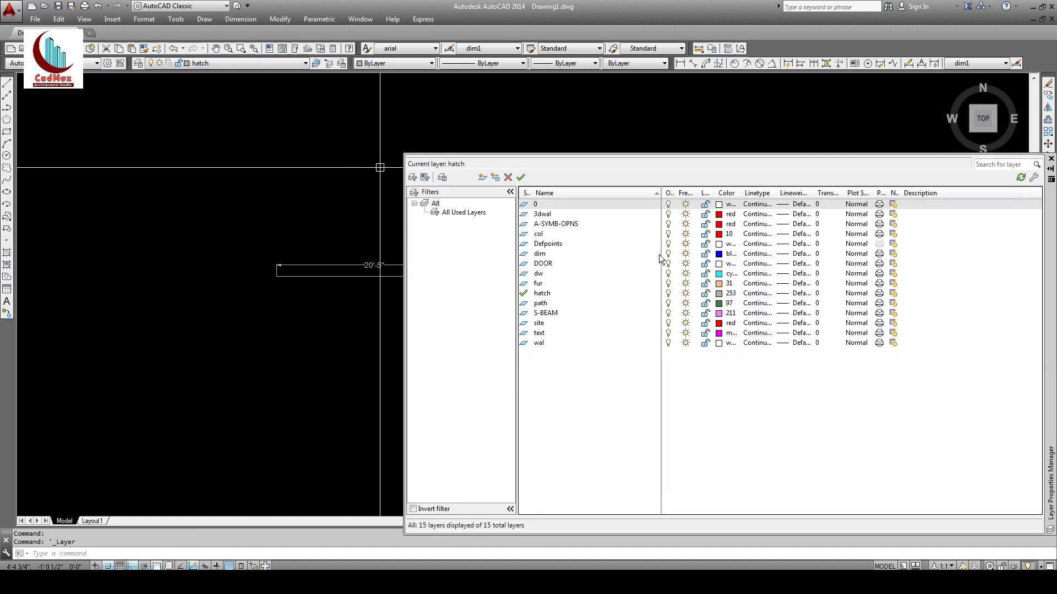
click(1051, 159)
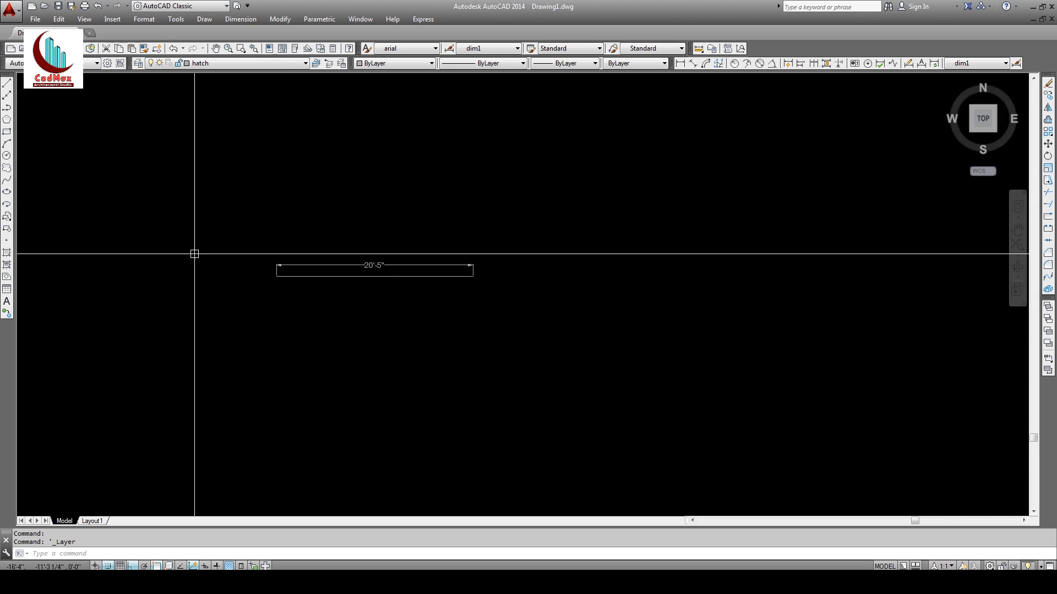
Step: Test a multiline text box with 'dgdgg', then discard it
click(7, 302)
click(472, 237)
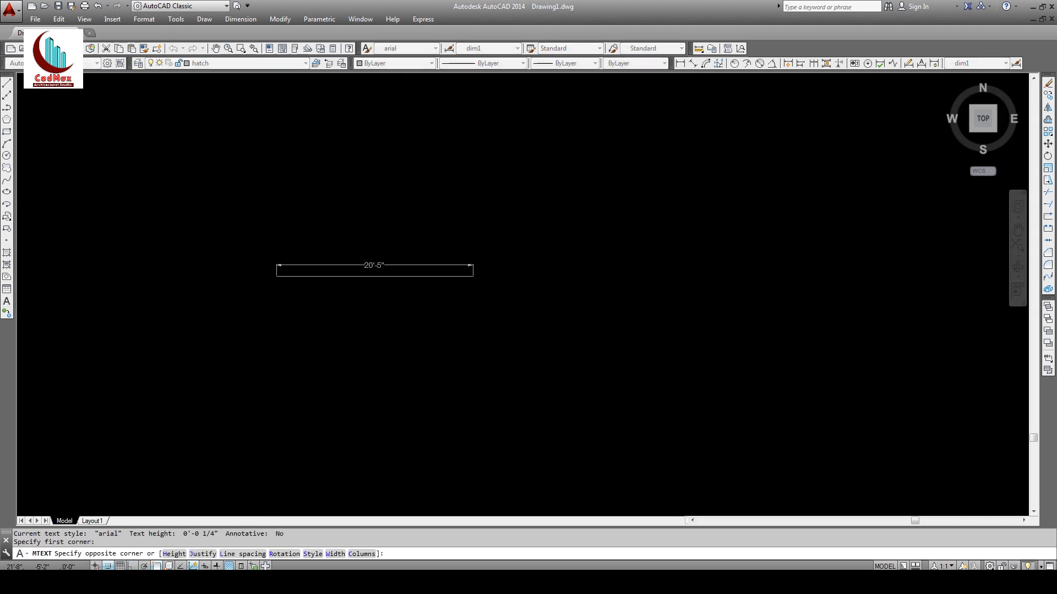
click(566, 219)
text(dgdgg)
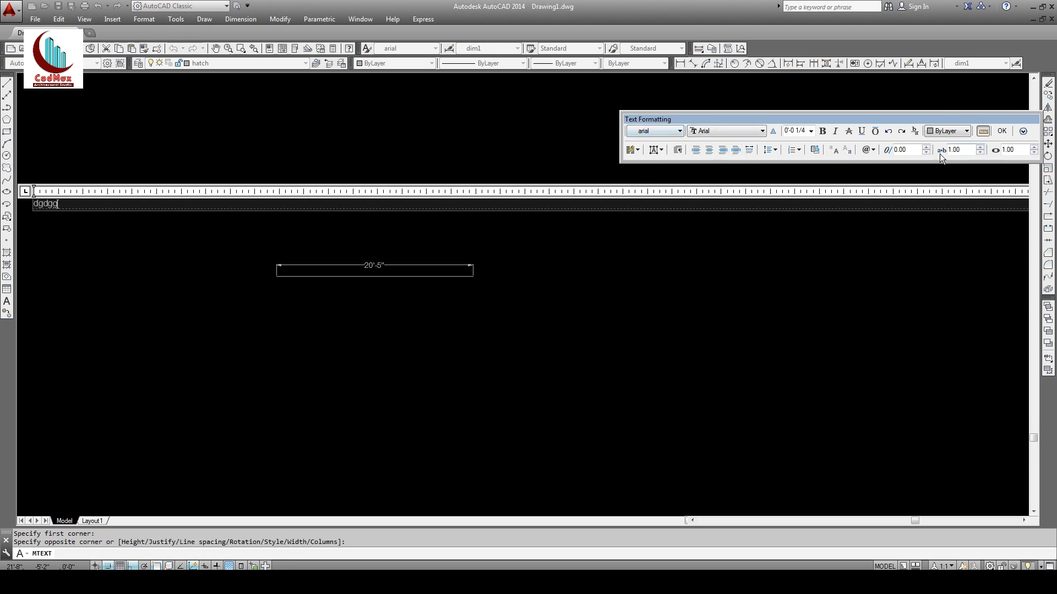
key(Escape)
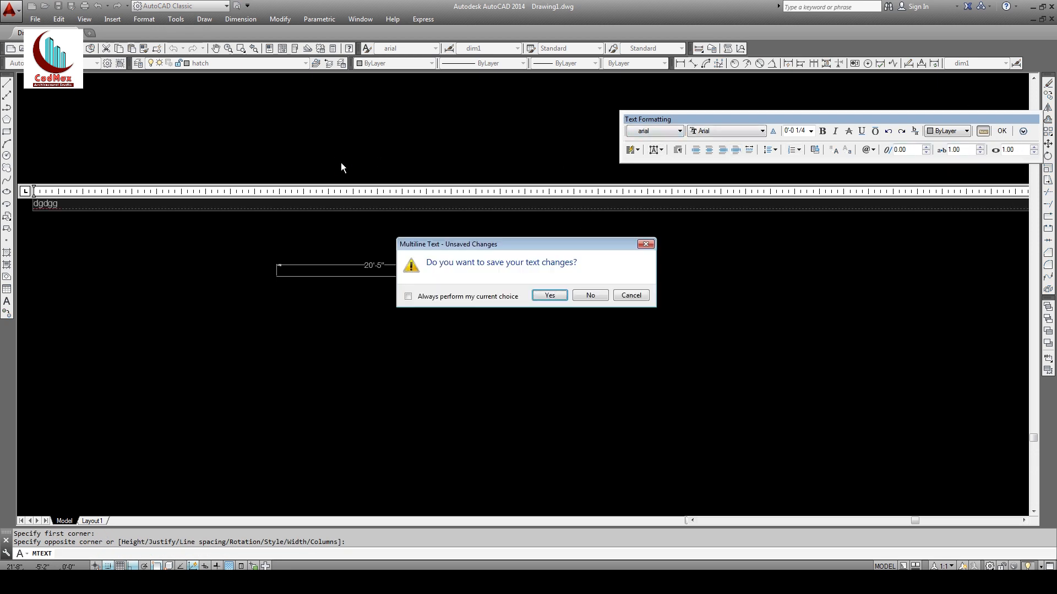
click(579, 298)
key(Escape)
Step: Erase the test line and its dimension
text(e)
key(space)
click(513, 231)
click(332, 313)
key(space)
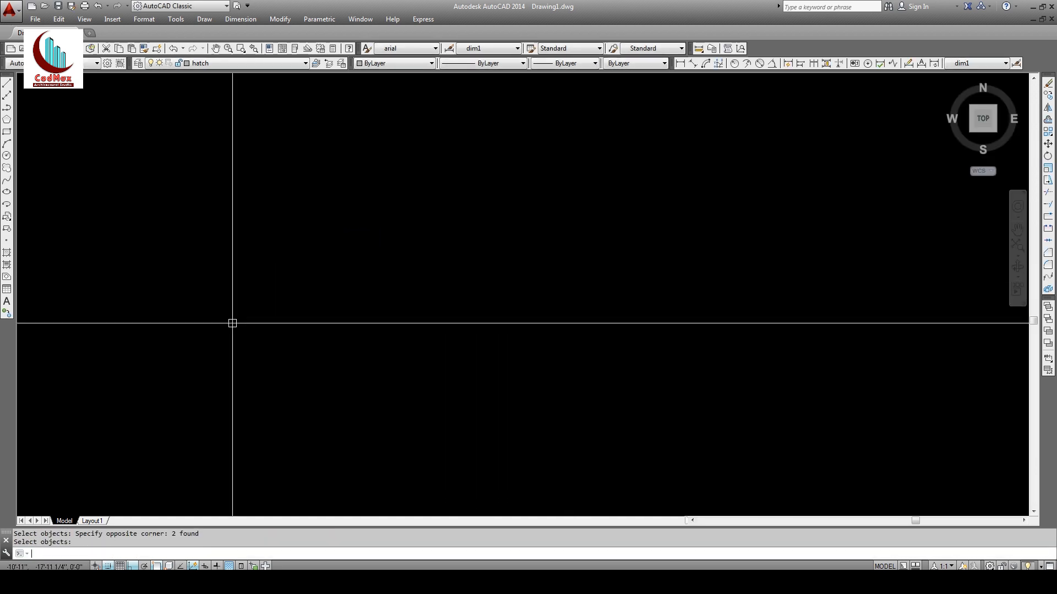